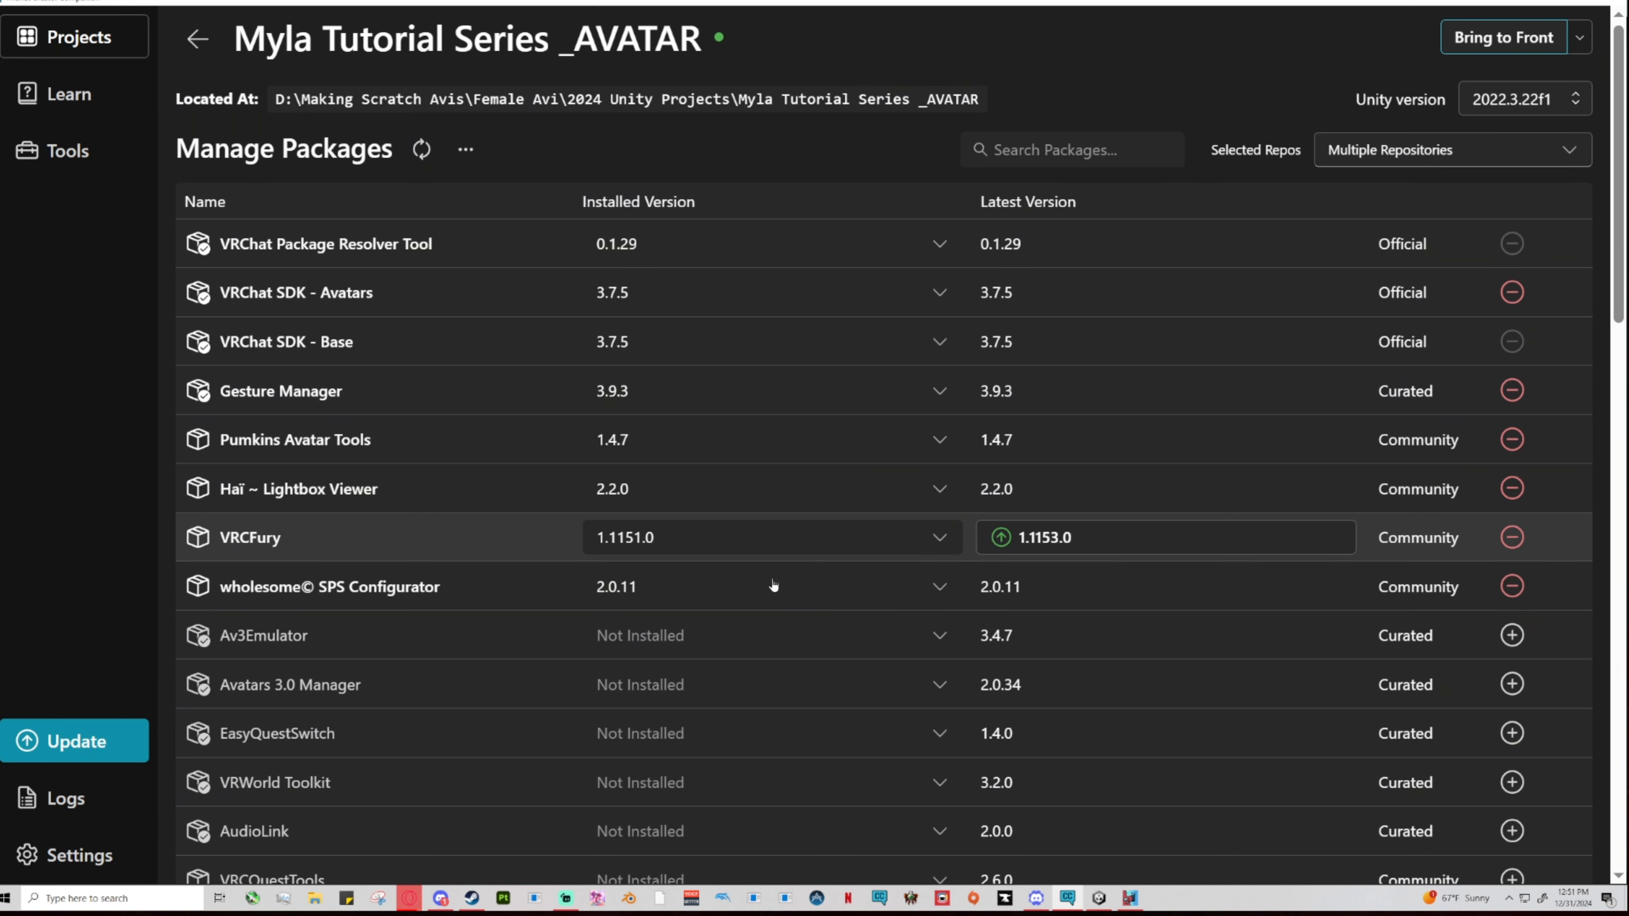
Look through the available VRCFury versions in the project's package list, leaving the installed one selected.
click(772, 539)
scroll(877, 236, down, 20)
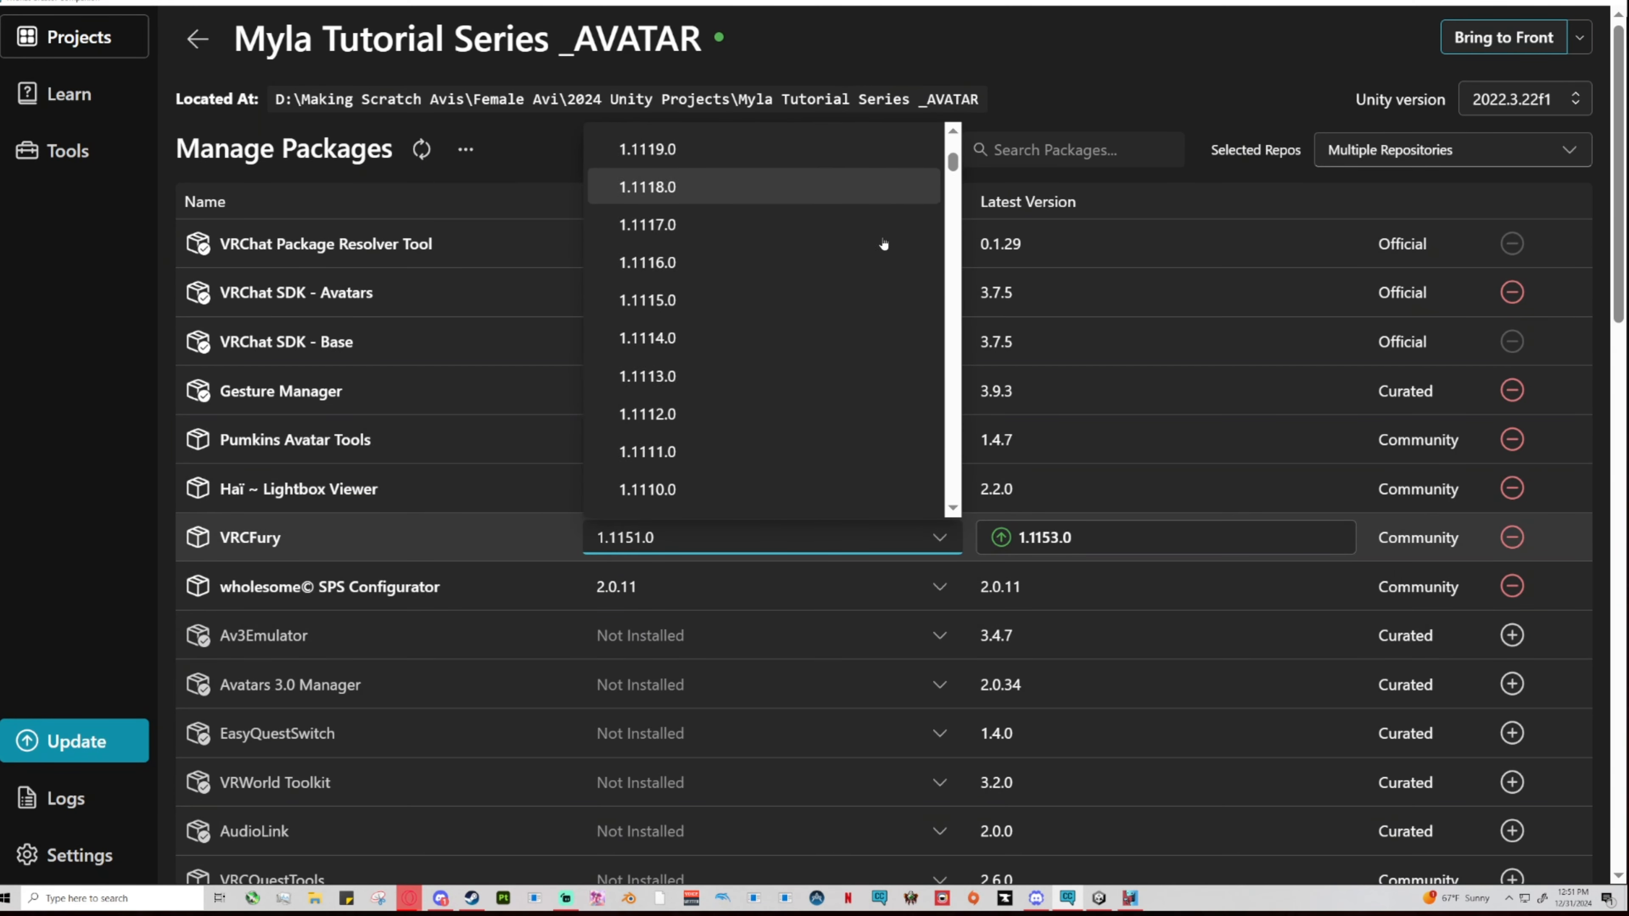
drag(953, 173, 959, 77)
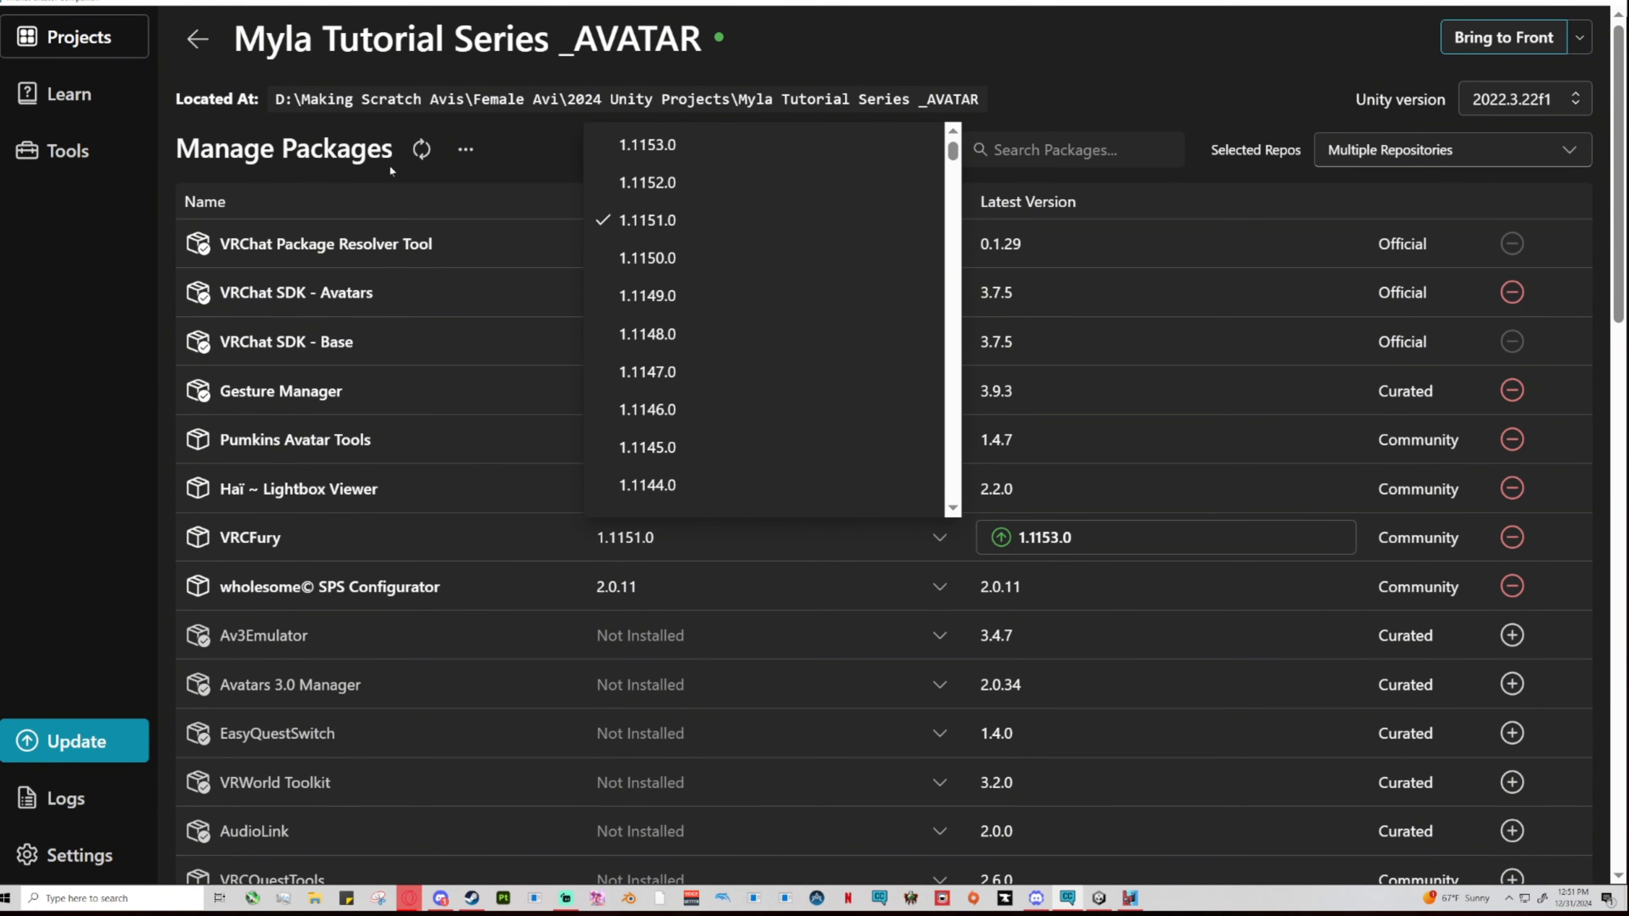
click(924, 537)
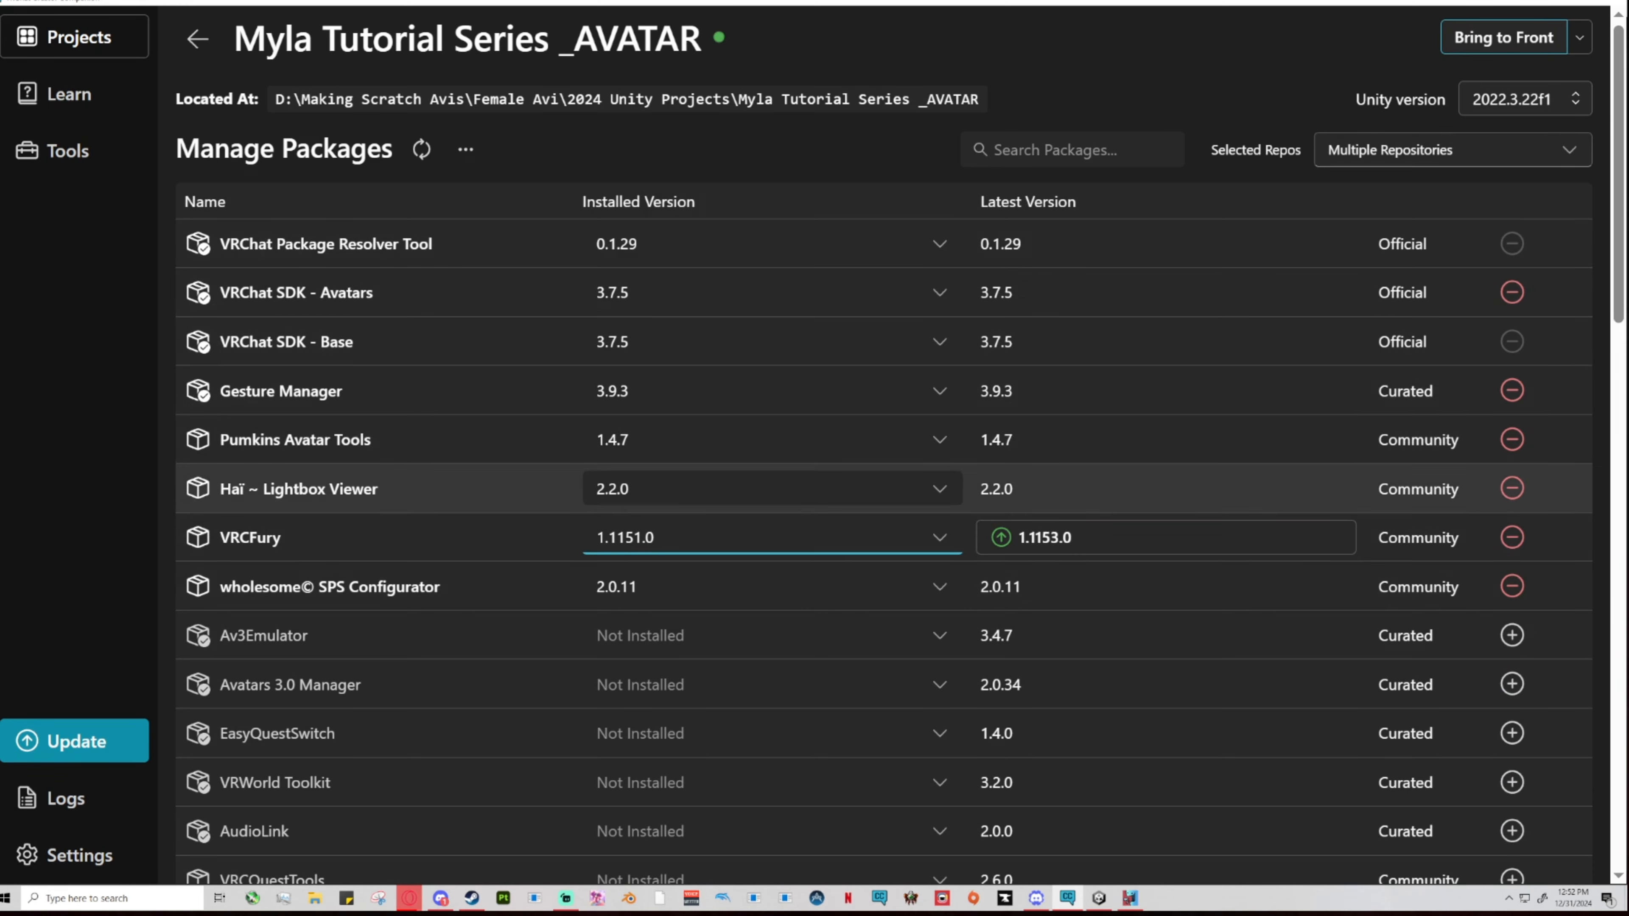
Switch to the Unity editor and examine the contents of the Packages and Assets folders, widening the folder tree to read full names.
click(1543, 2)
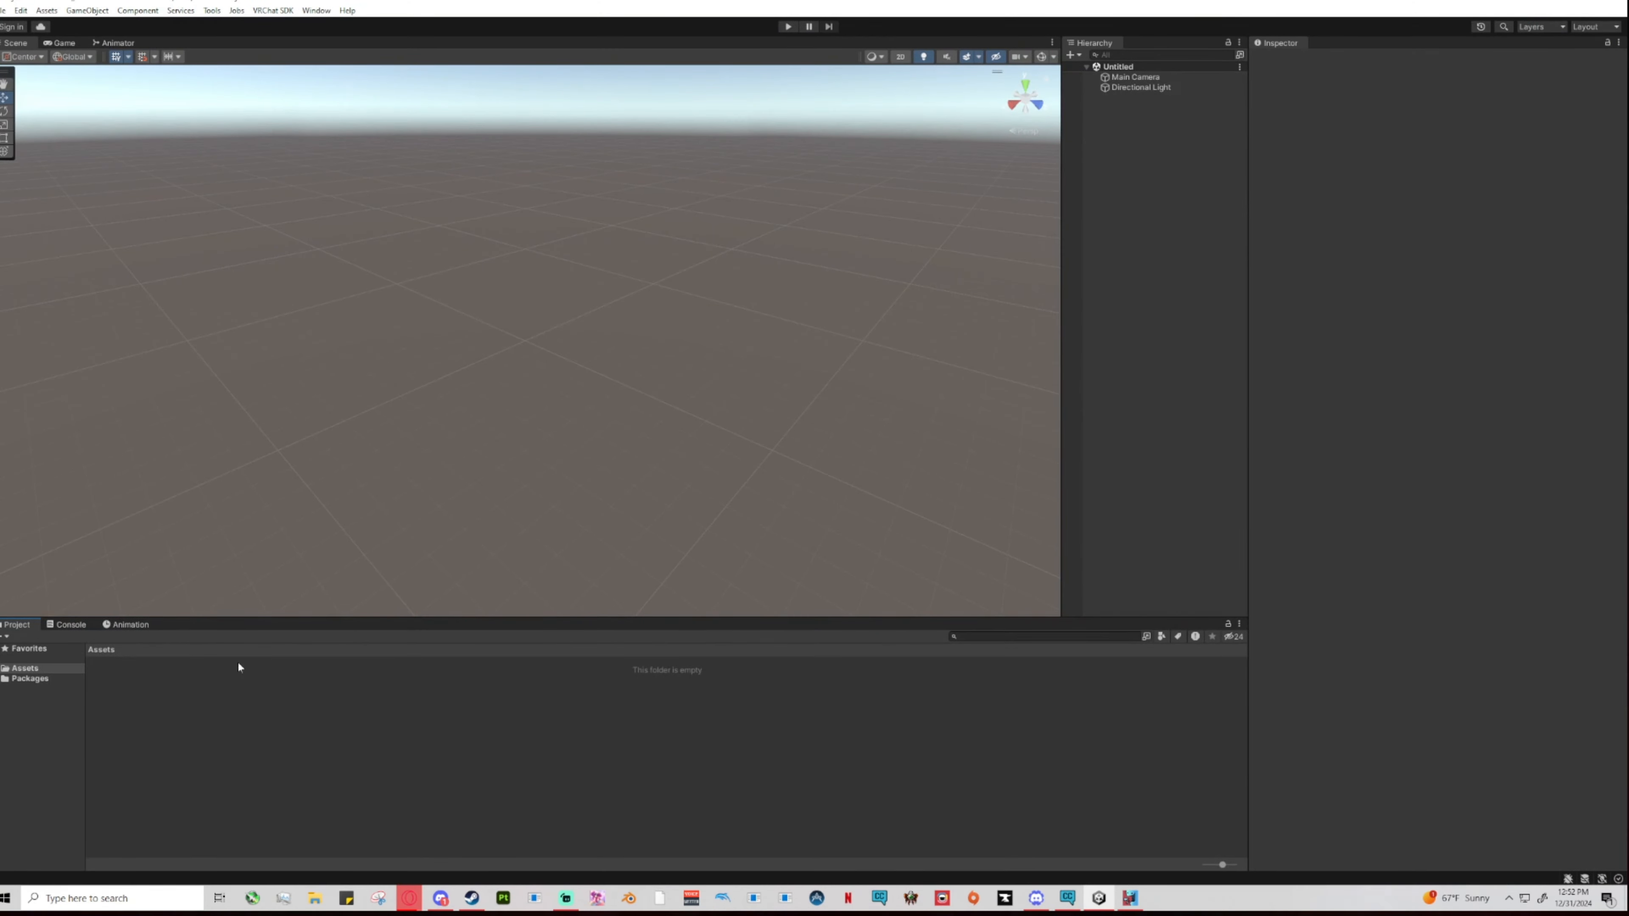
click(1, 678)
scroll(61, 734, down, 3)
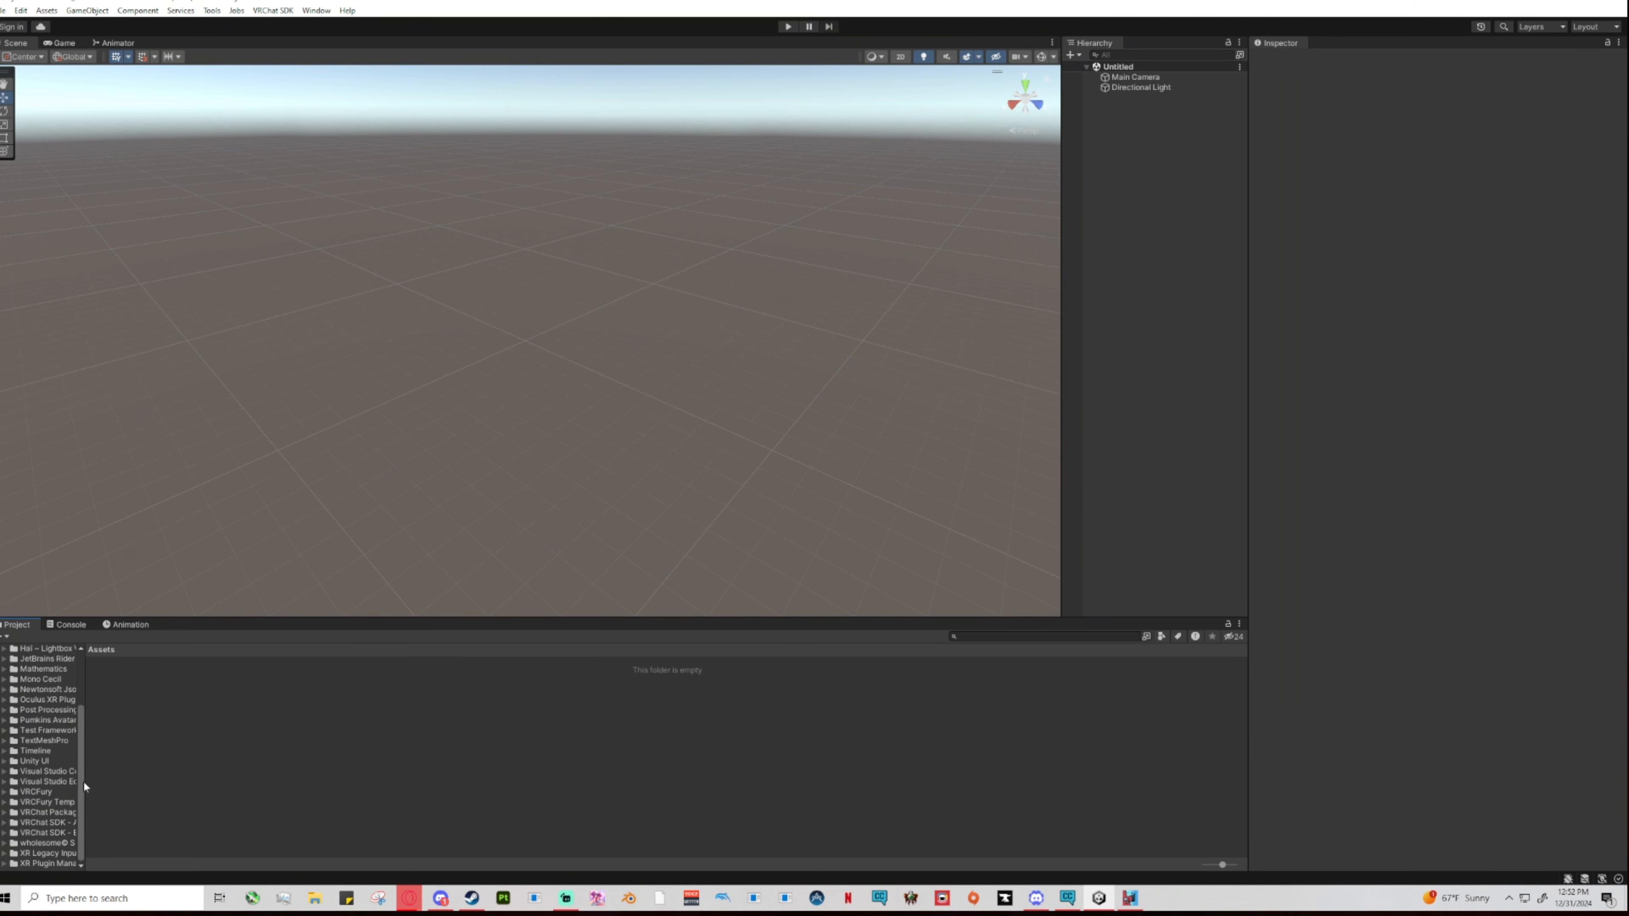
drag(84, 781, 166, 781)
scroll(41, 726, up, 4)
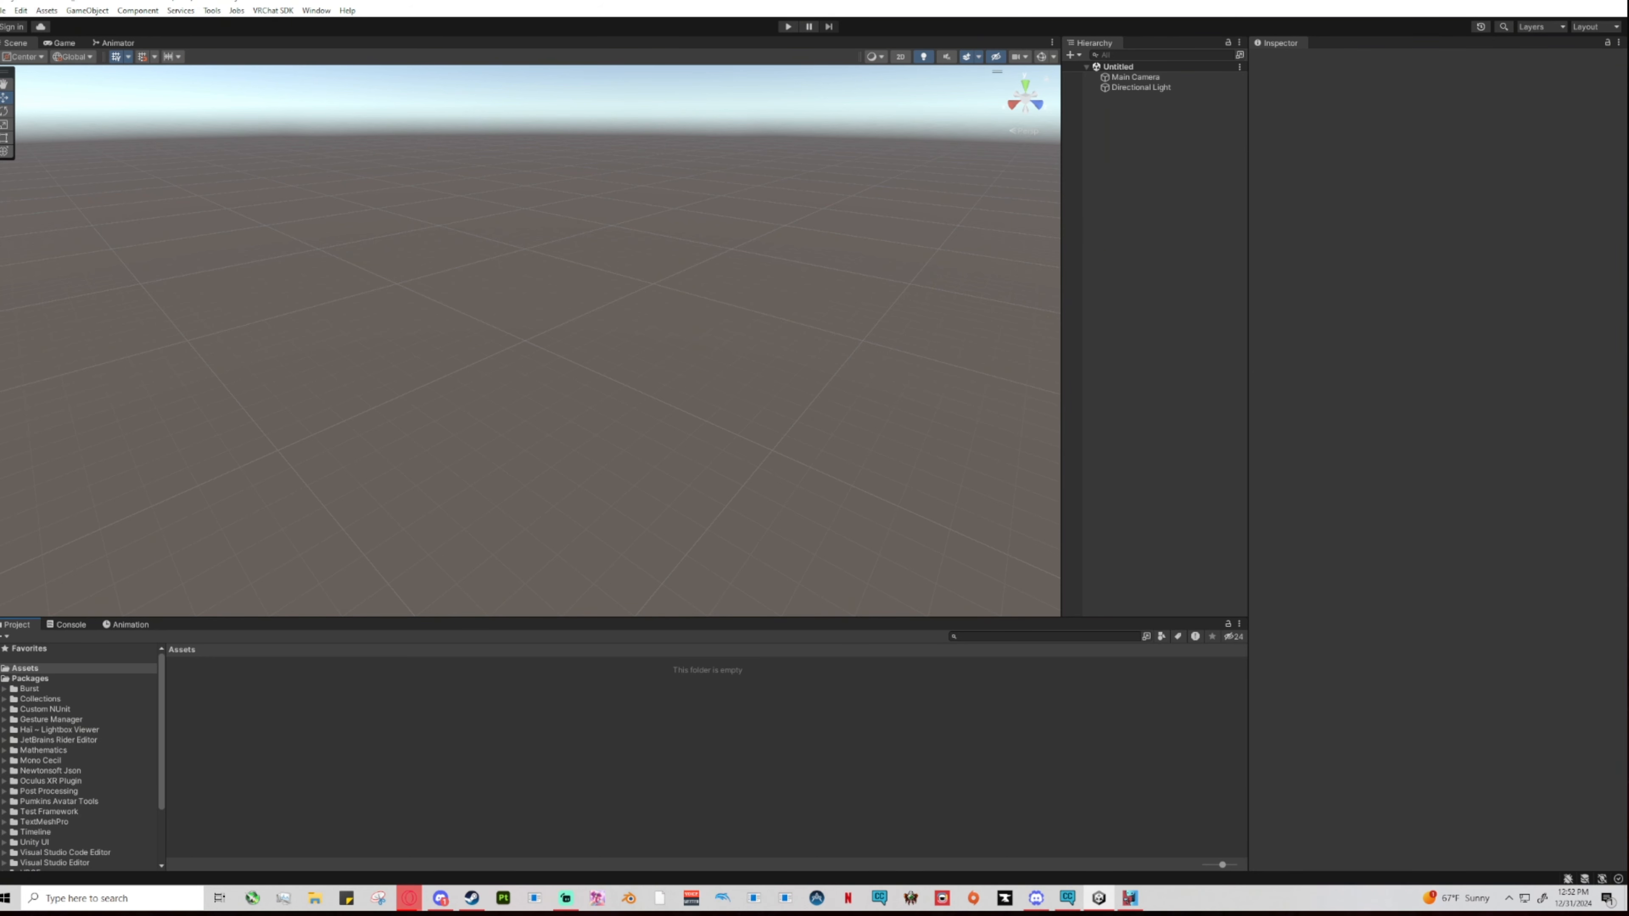
click(0, 679)
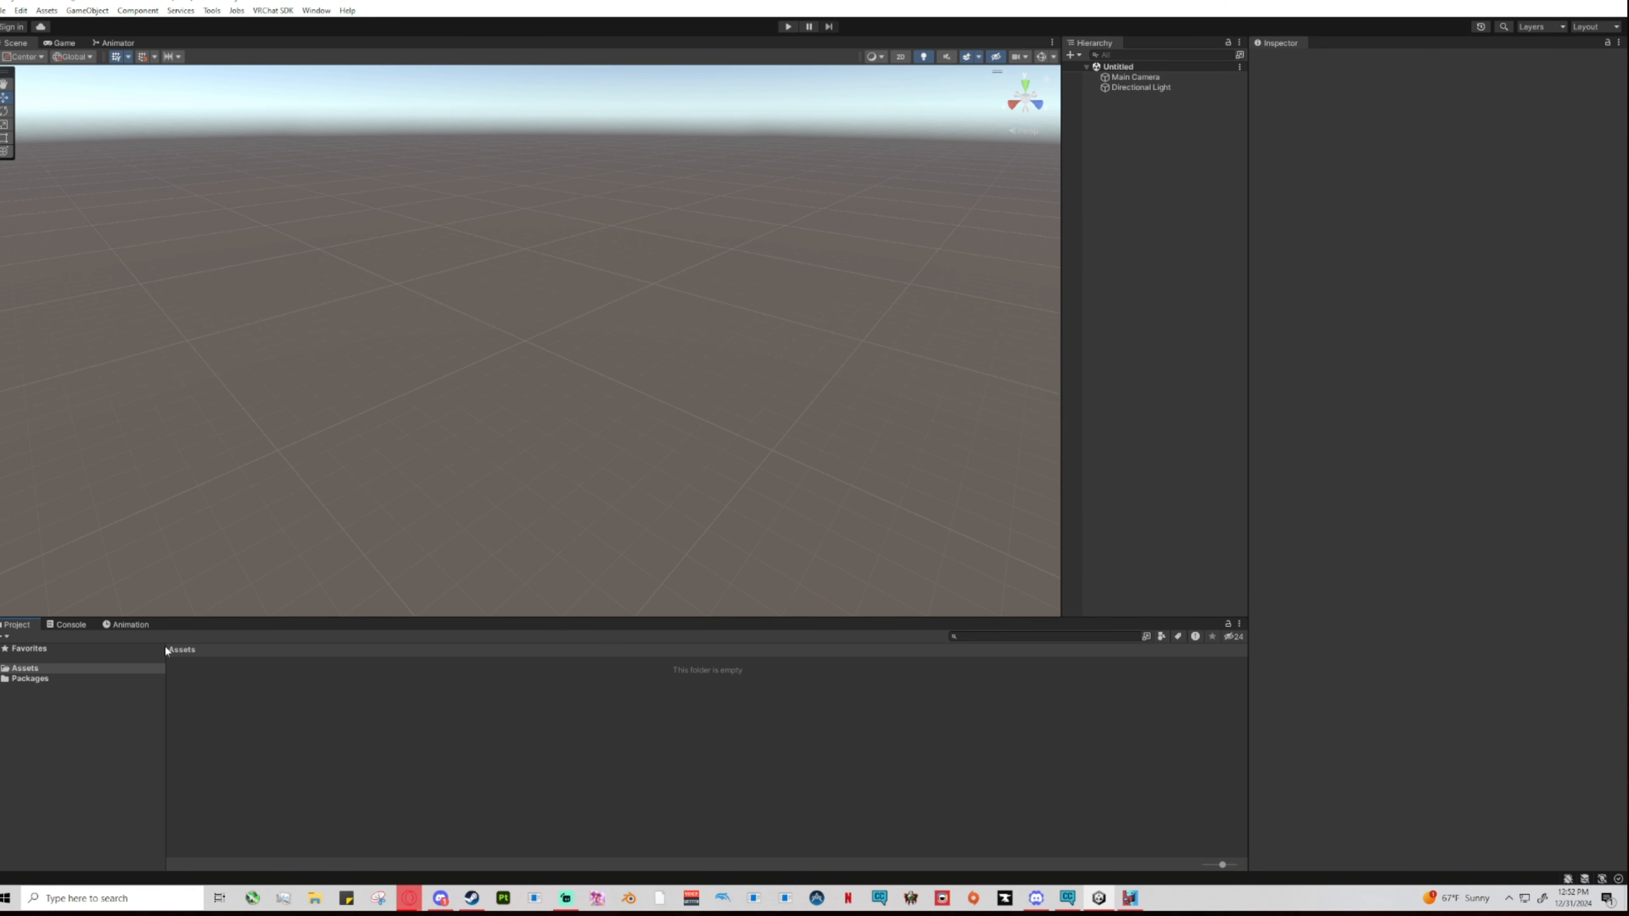
click(26, 680)
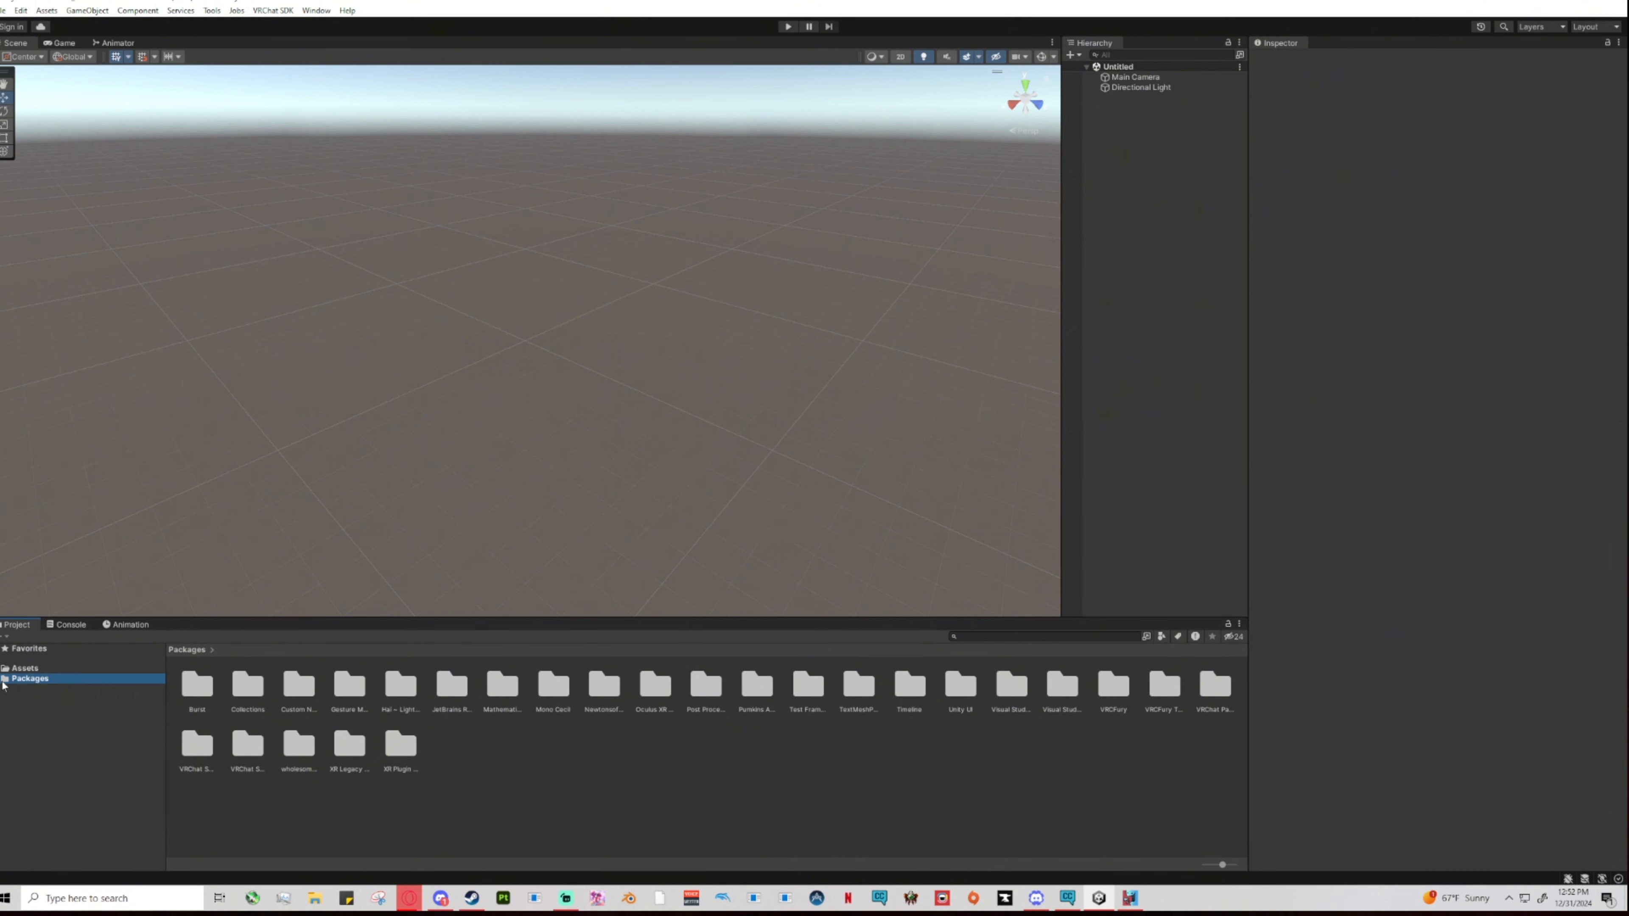
click(23, 670)
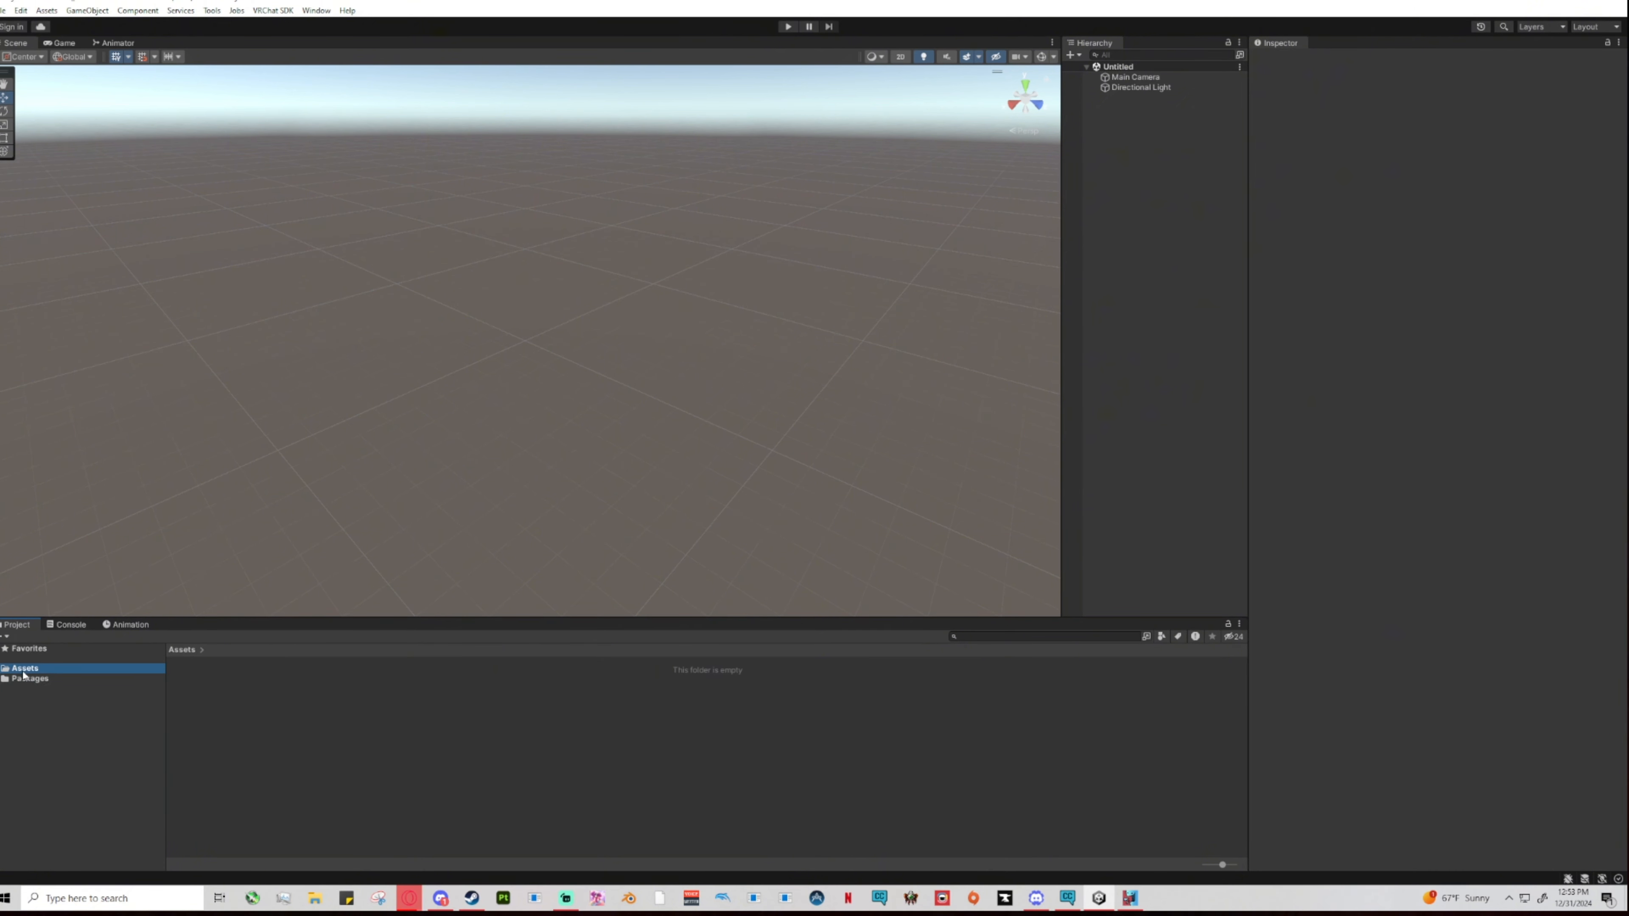
click(22, 680)
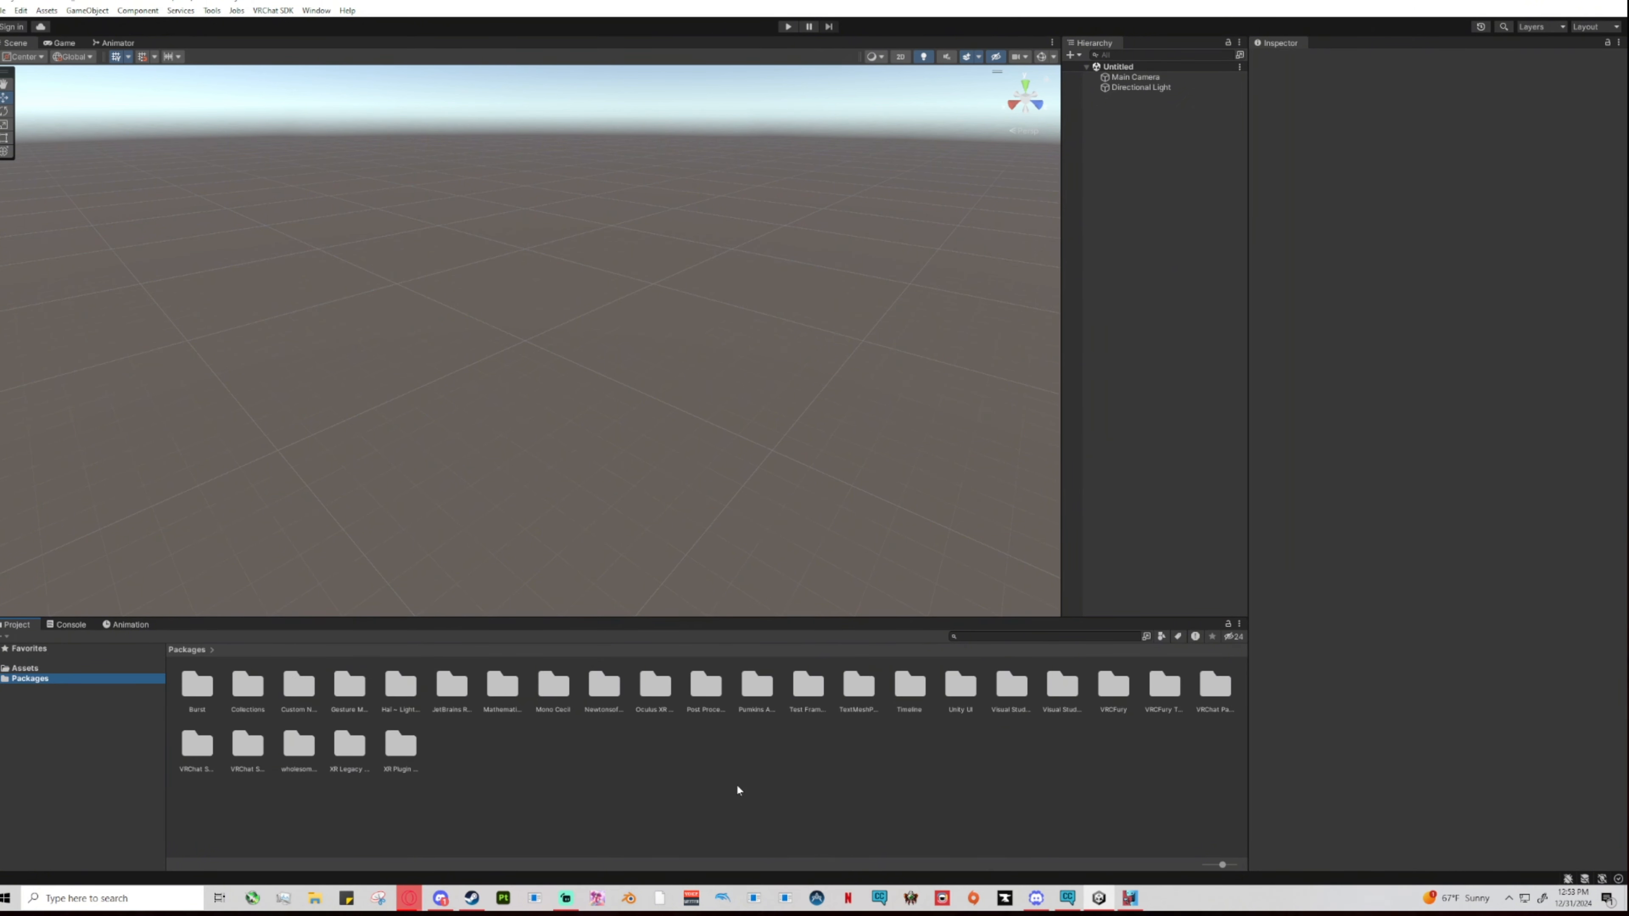
Switch to VRChat Creator Companion, check the versions offered for Gesture Manager, and bring the Unity project back to the front.
click(1067, 898)
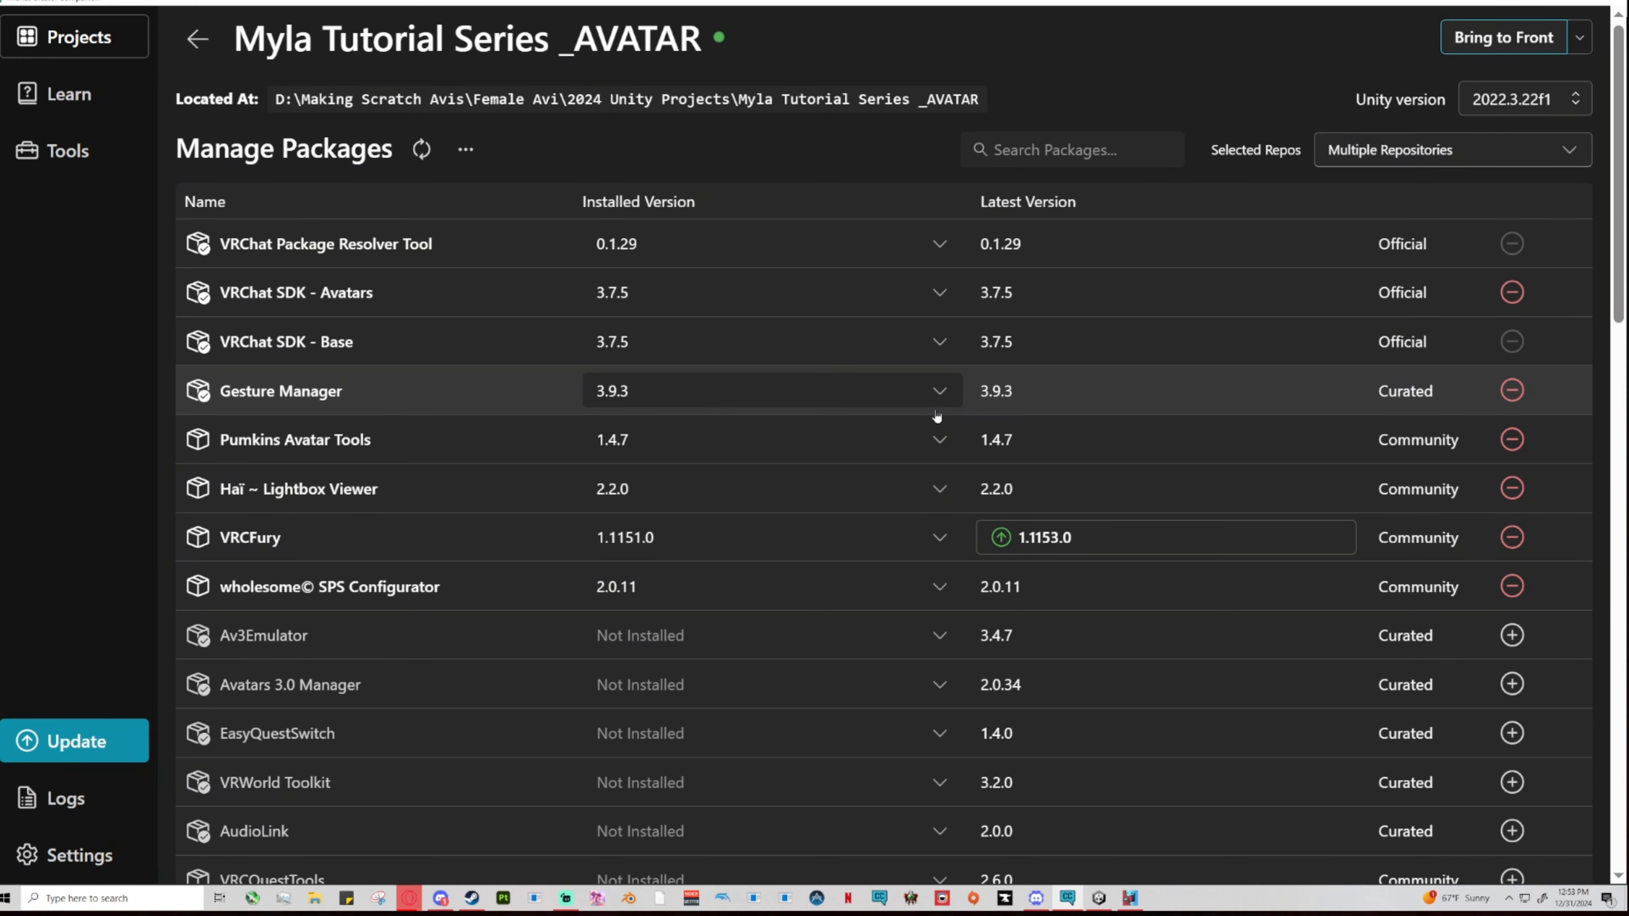
click(938, 388)
click(1037, 113)
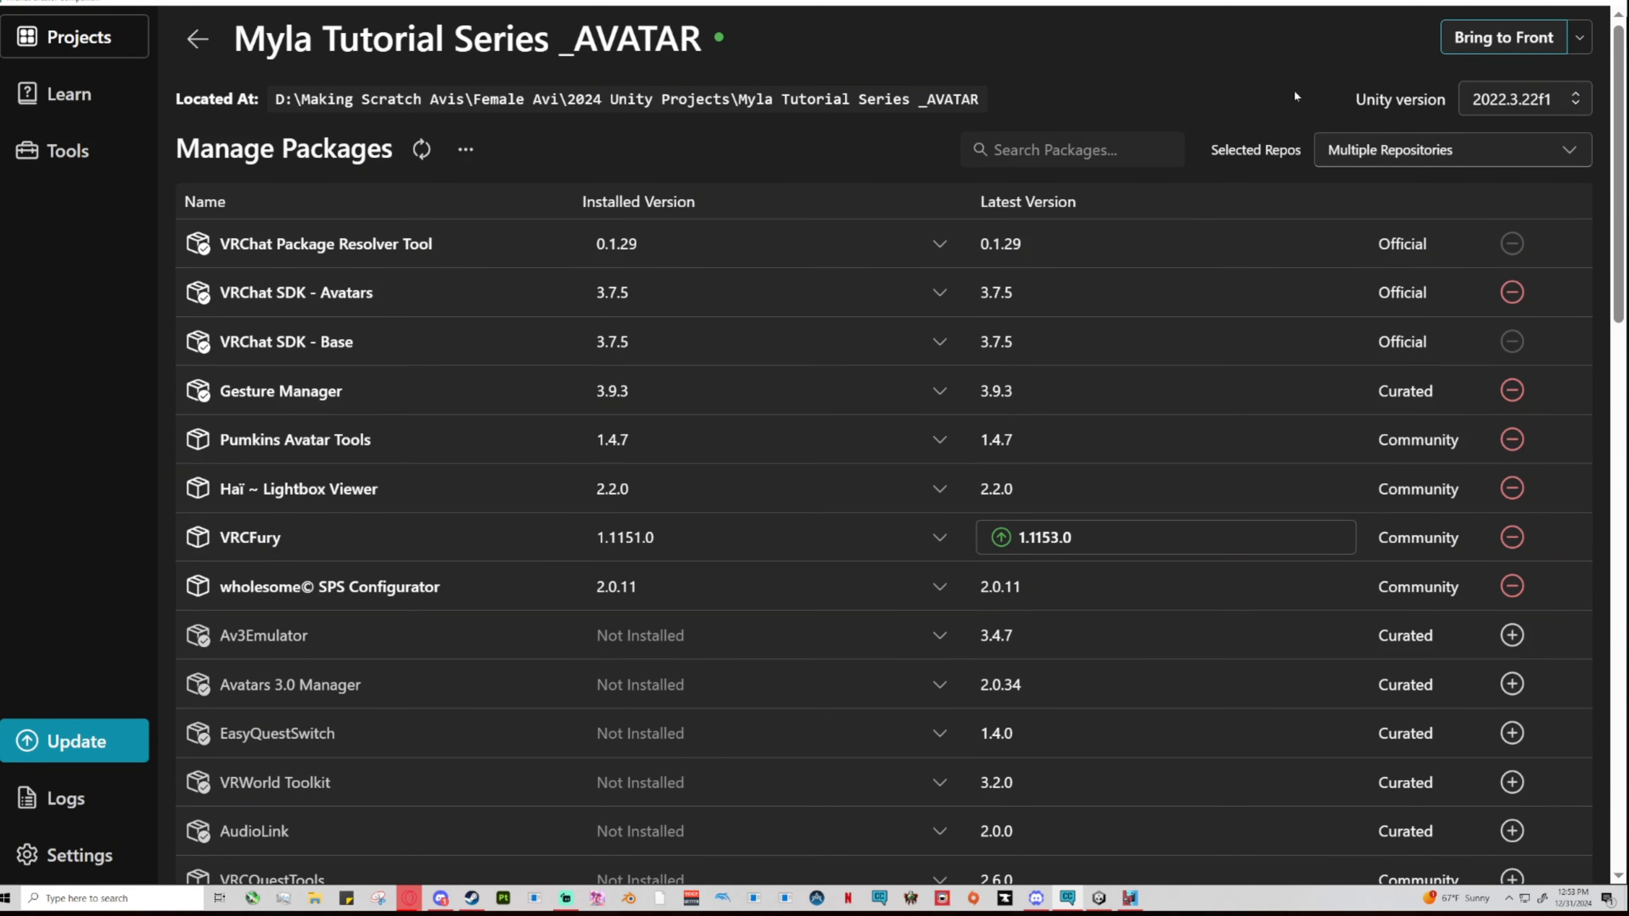
click(1504, 37)
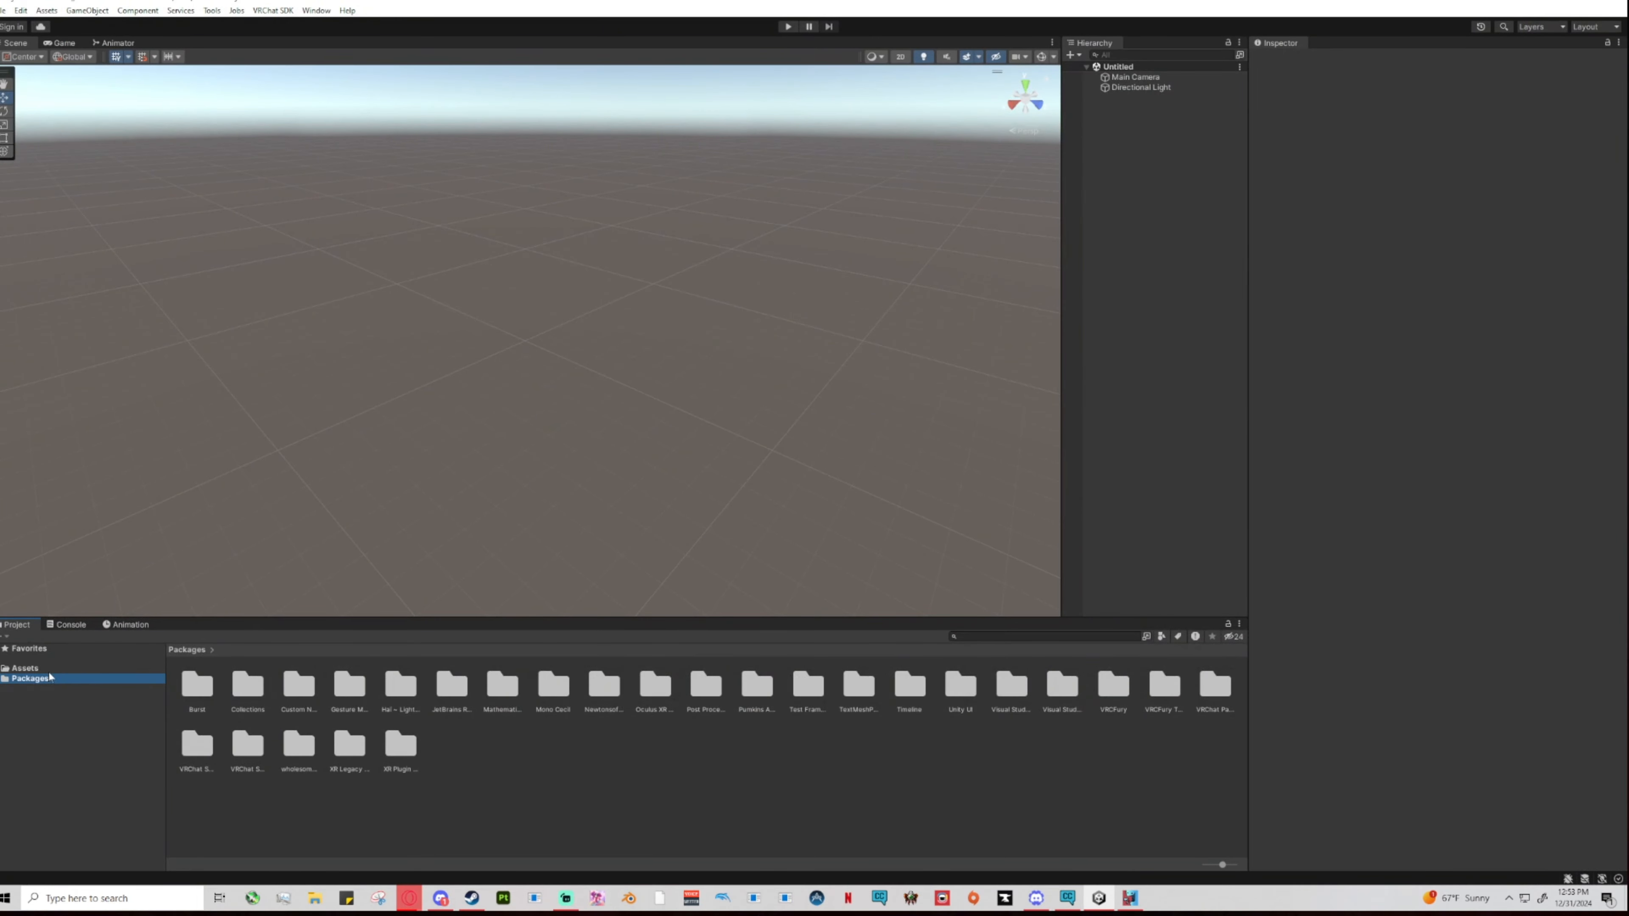
Show the Assets folder in Unity and open the Use Each Time folder in File Explorer.
click(29, 668)
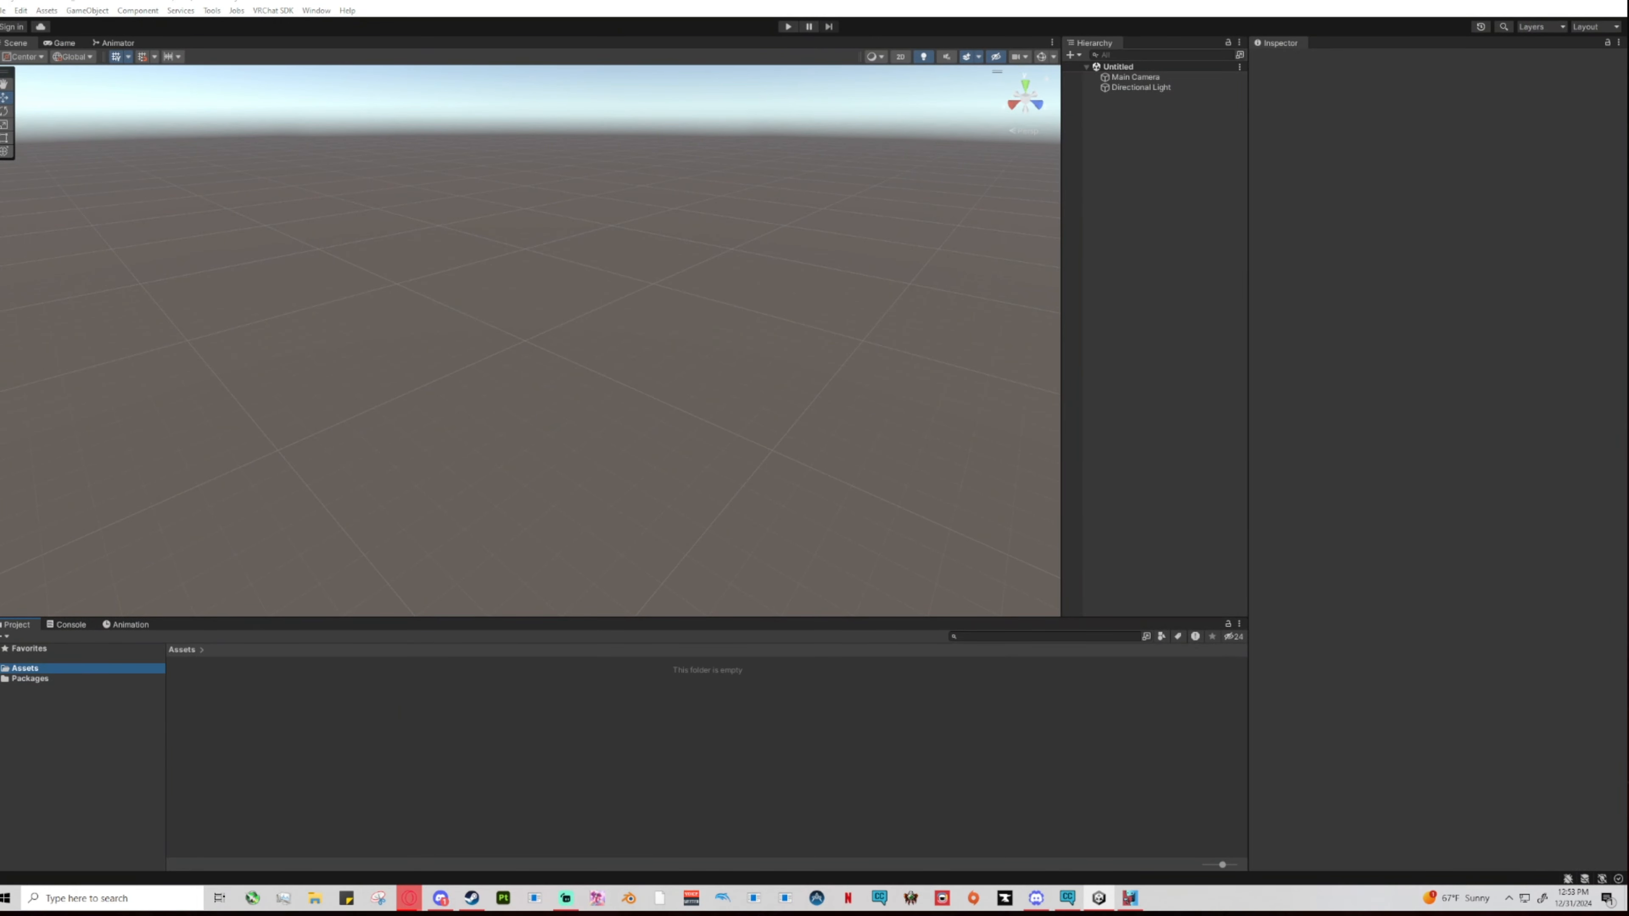
click(315, 898)
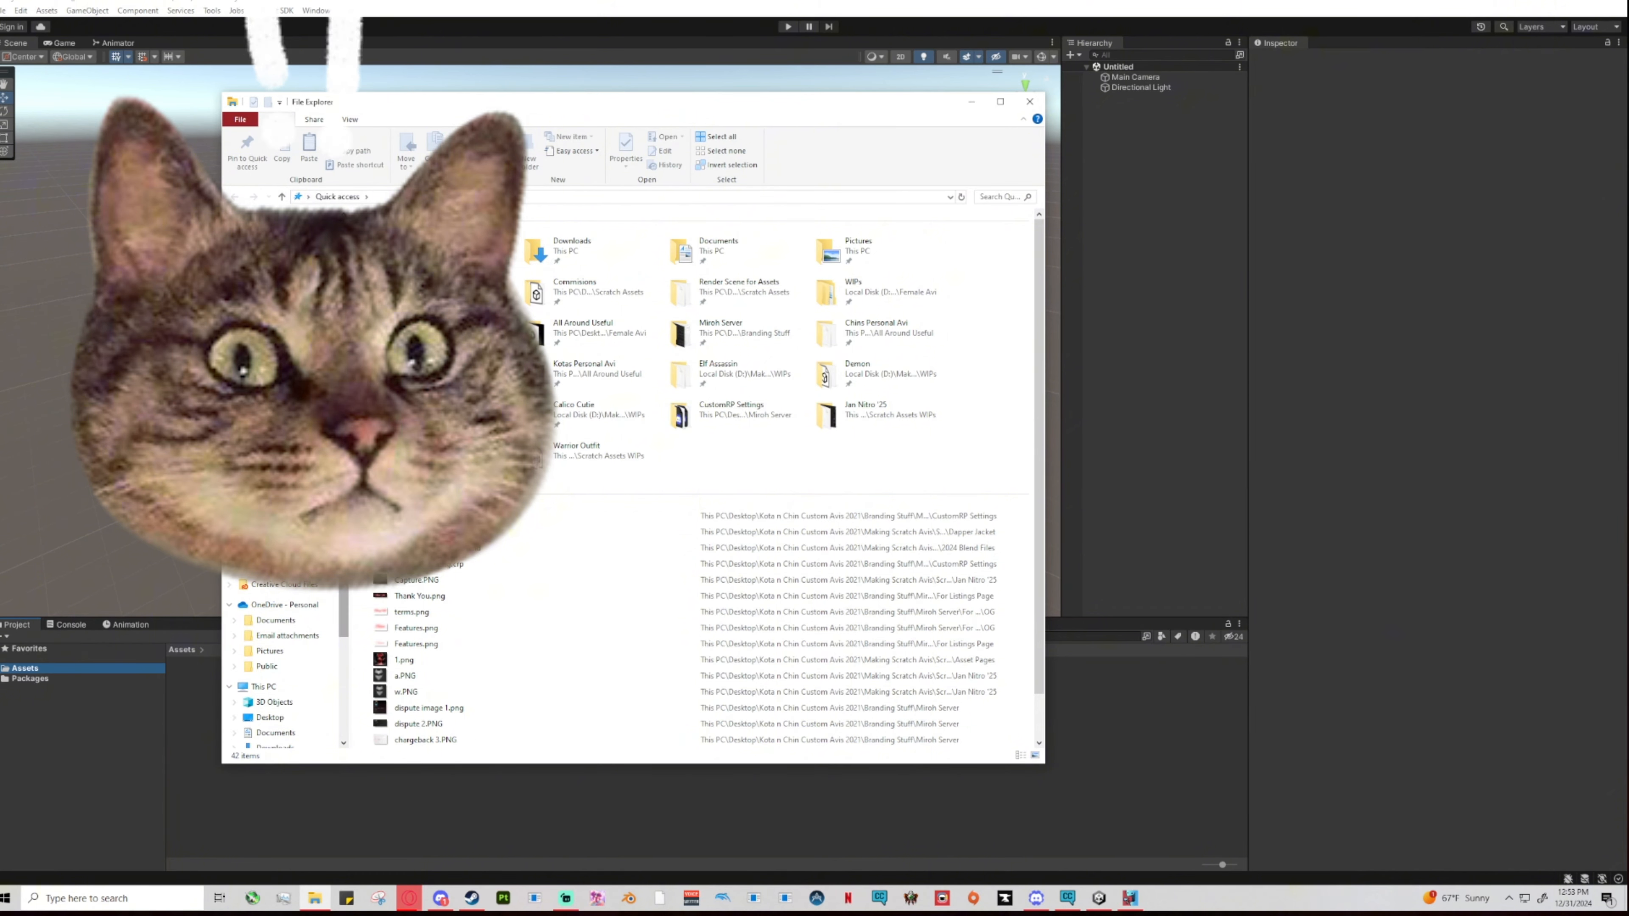
double_click(442, 449)
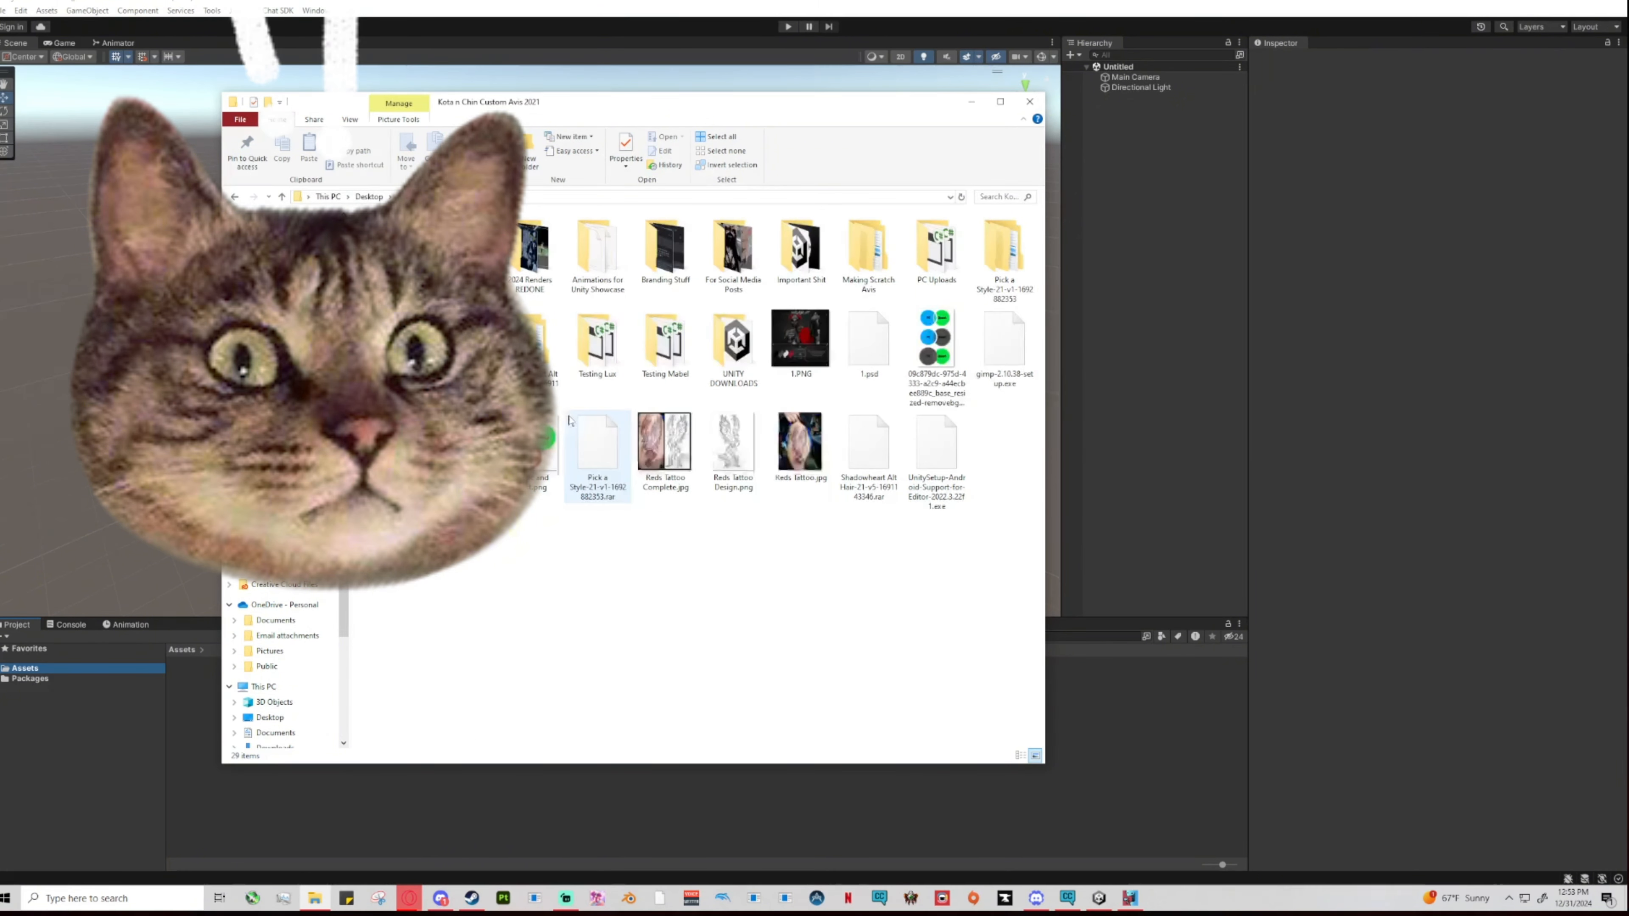
click(807, 260)
double_click(805, 258)
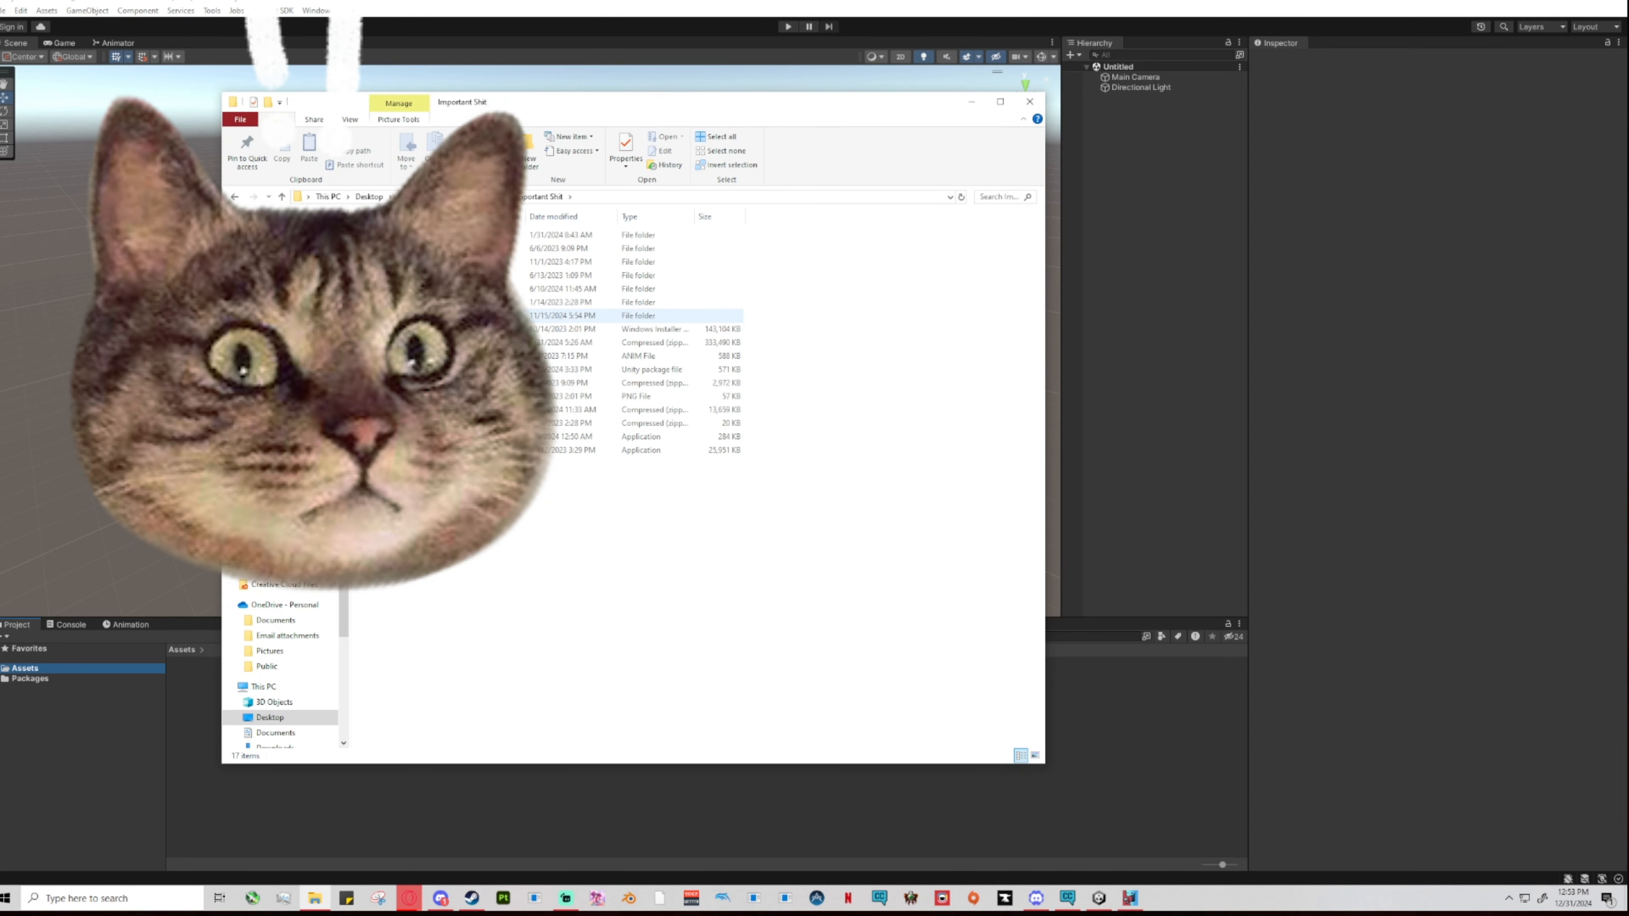
double_click(516, 315)
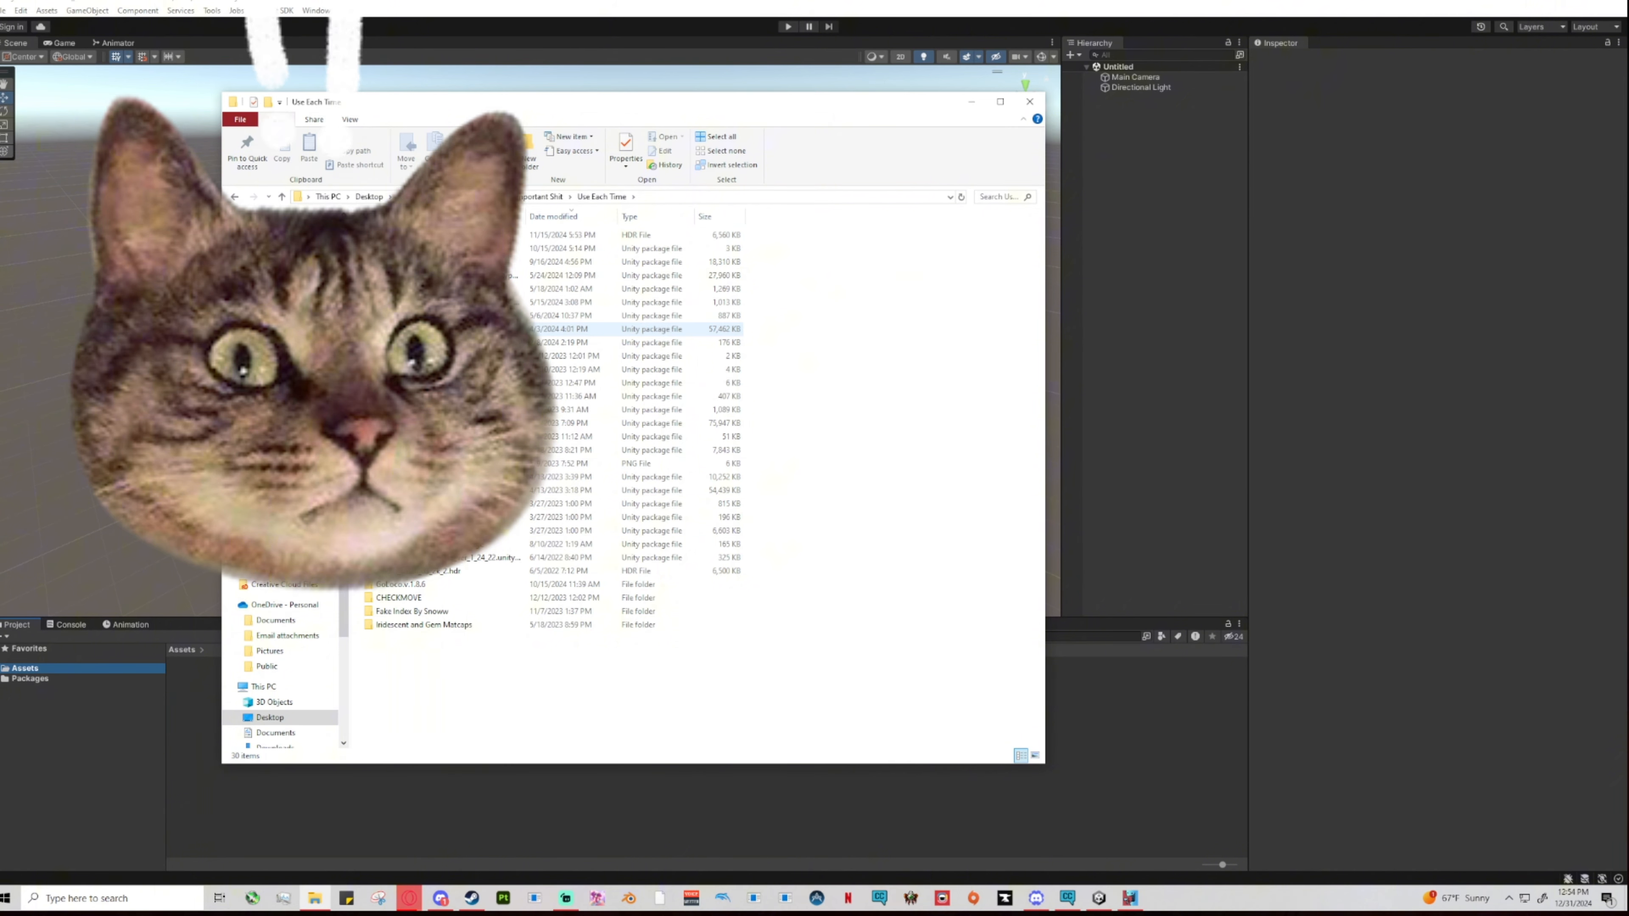
Import the 57,462 KB Poiyomi shaders Unity package from the Use Each Time folder into the project's Assets.
mouse_move(462, 329)
mouse_down()
mouse_move(1040, 582)
mouse_move(885, 779)
mouse_move(568, 387)
mouse_move(487, 346)
mouse_up()
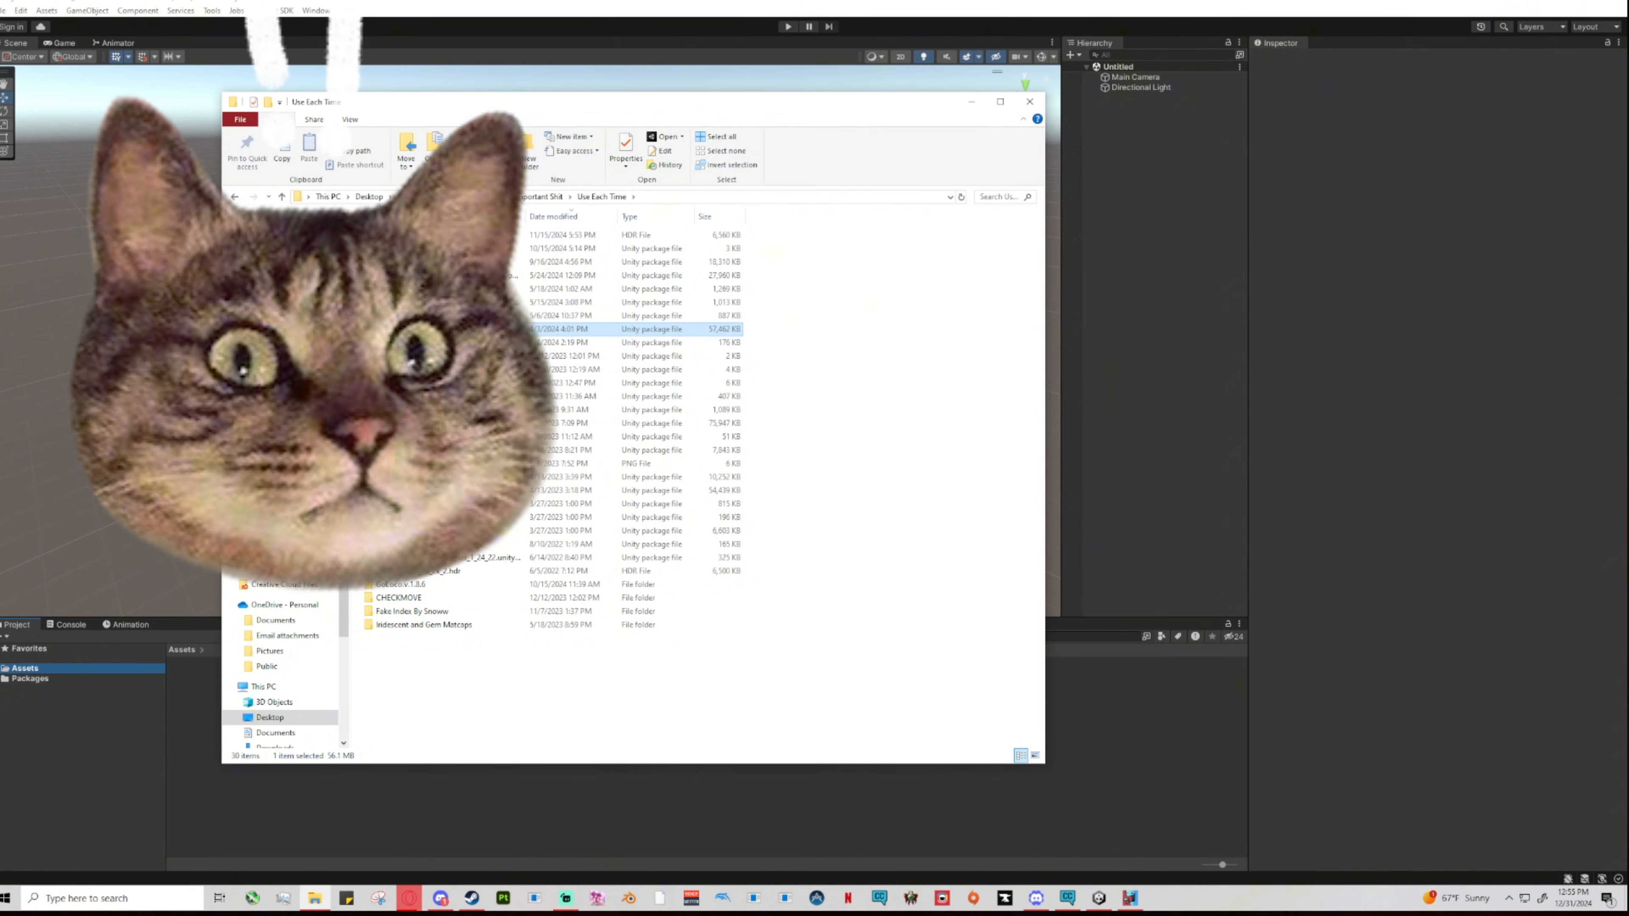
drag(538, 331, 1102, 756)
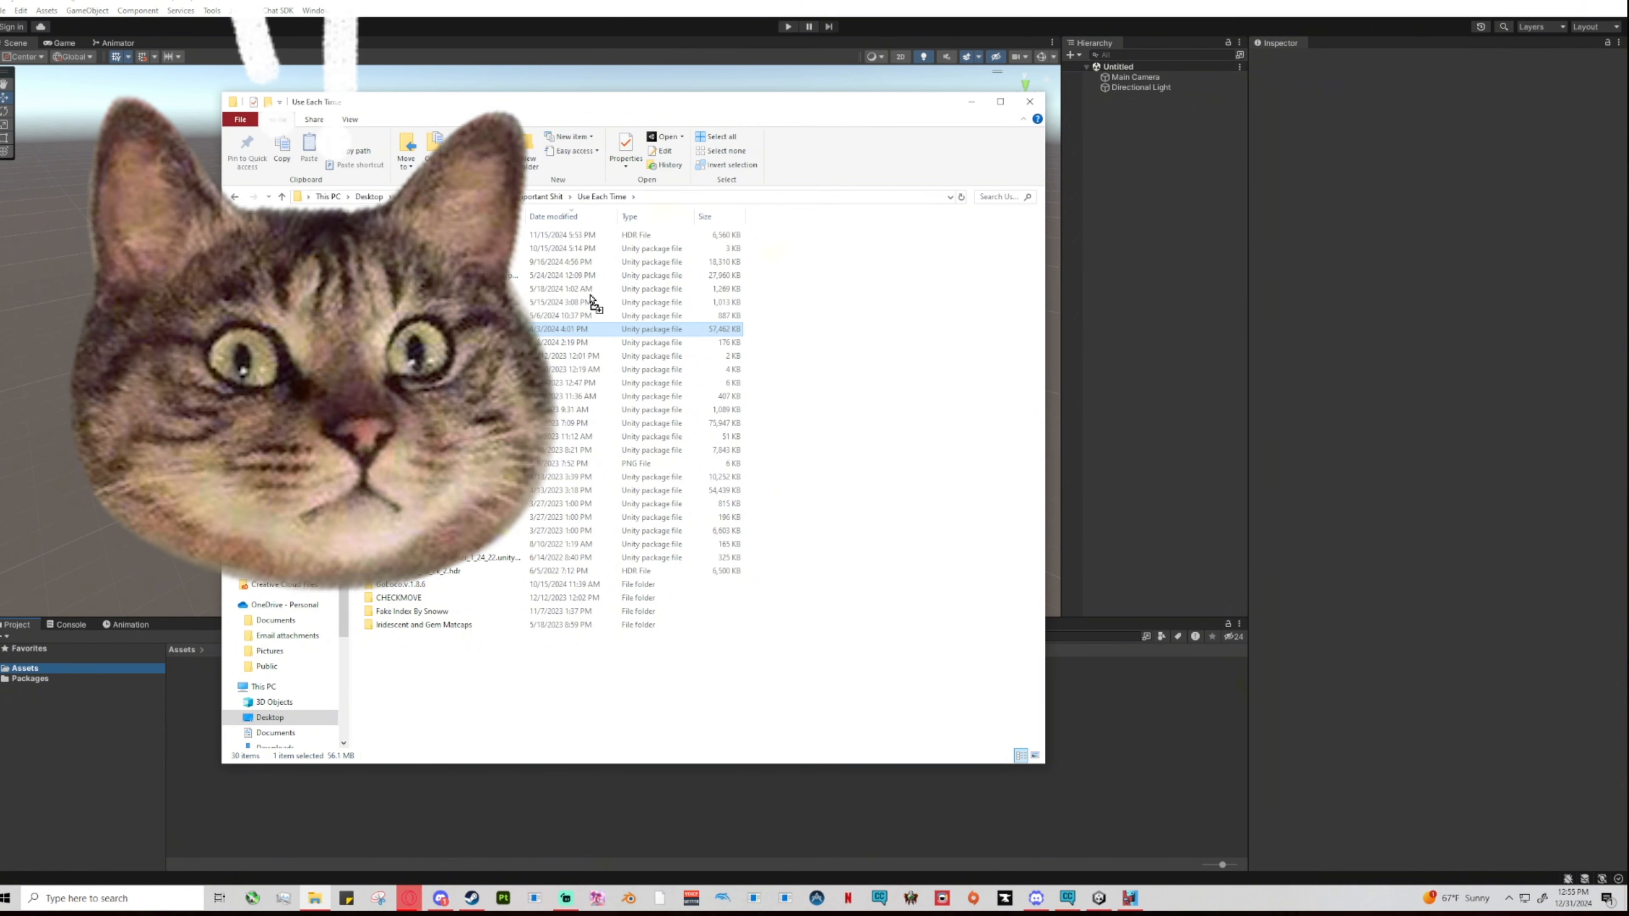
drag(507, 329, 187, 701)
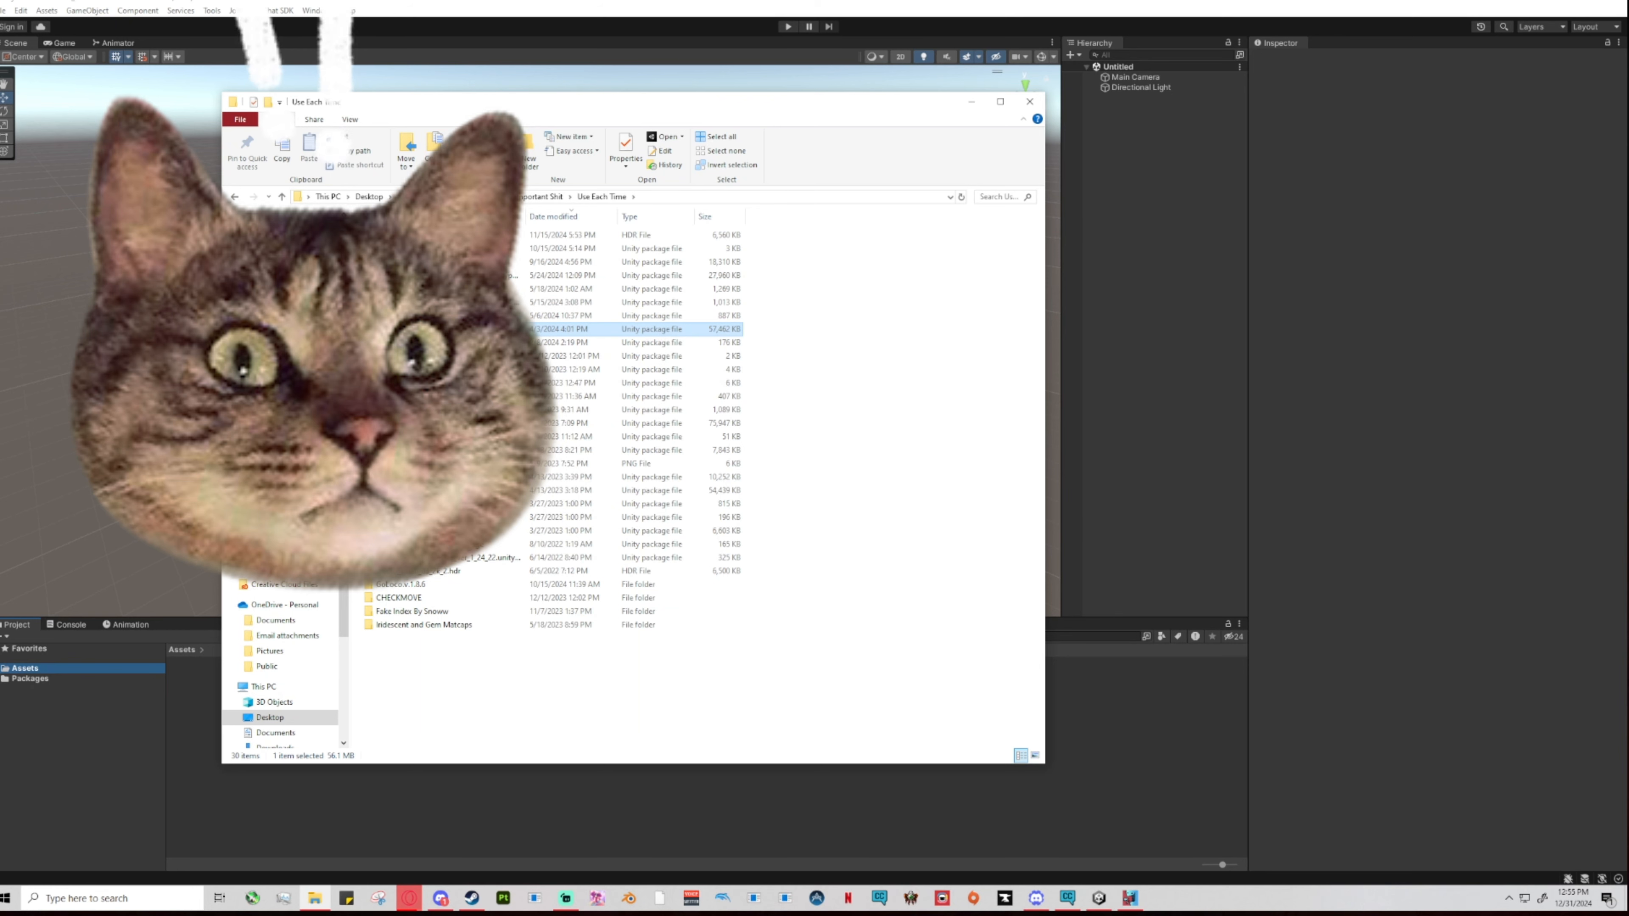
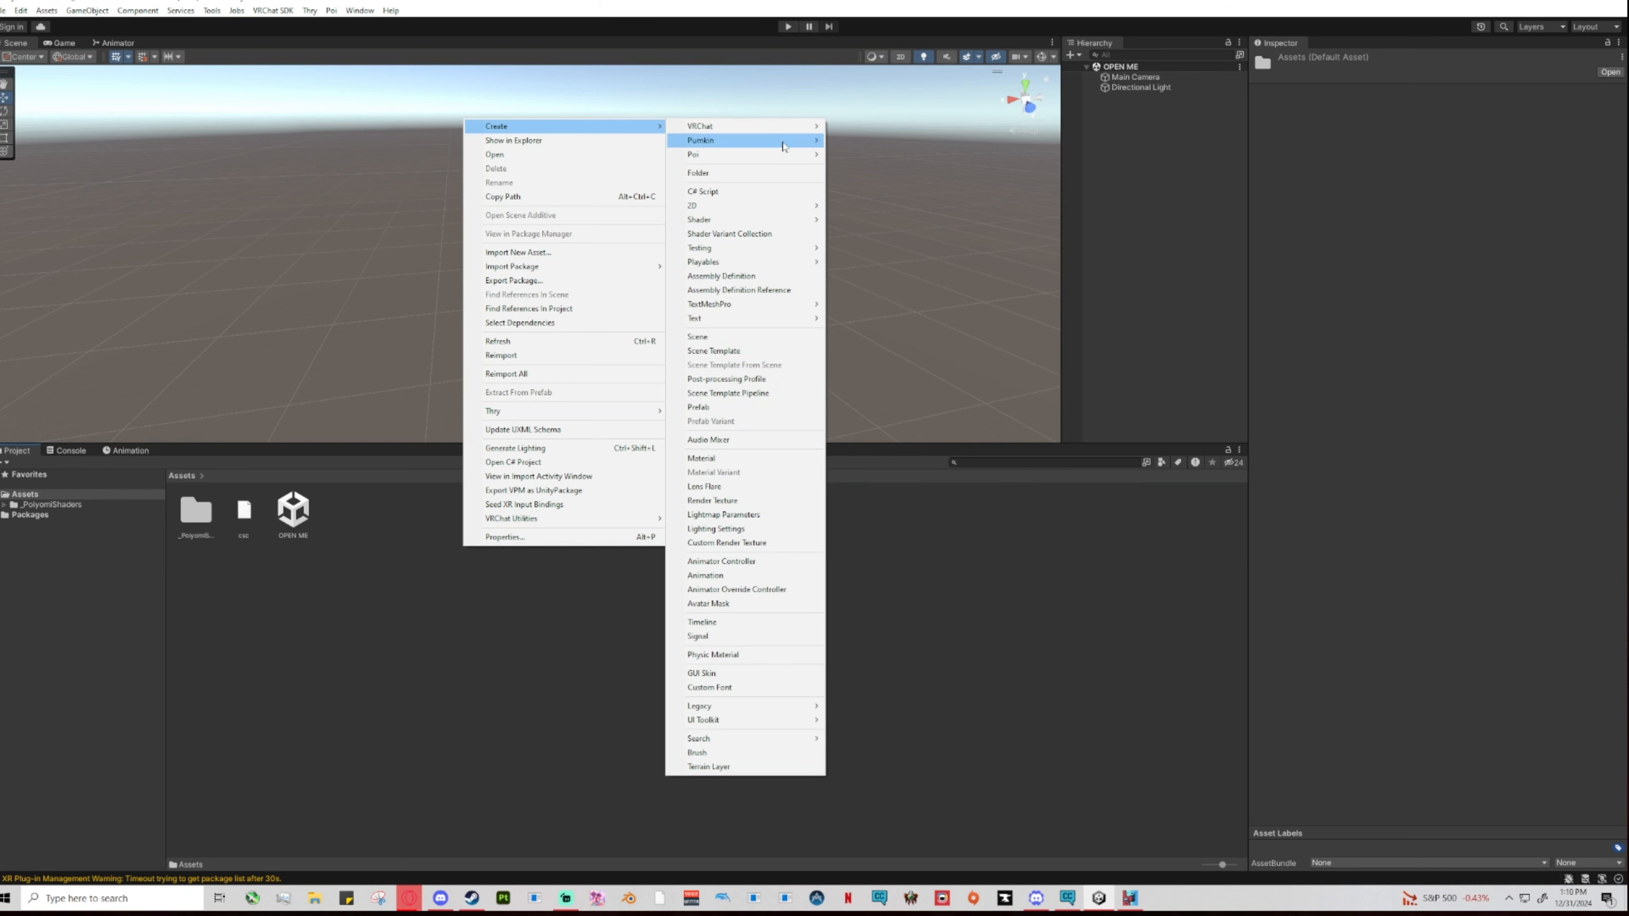
Create a folder named Materials in Assets.
click(698, 173)
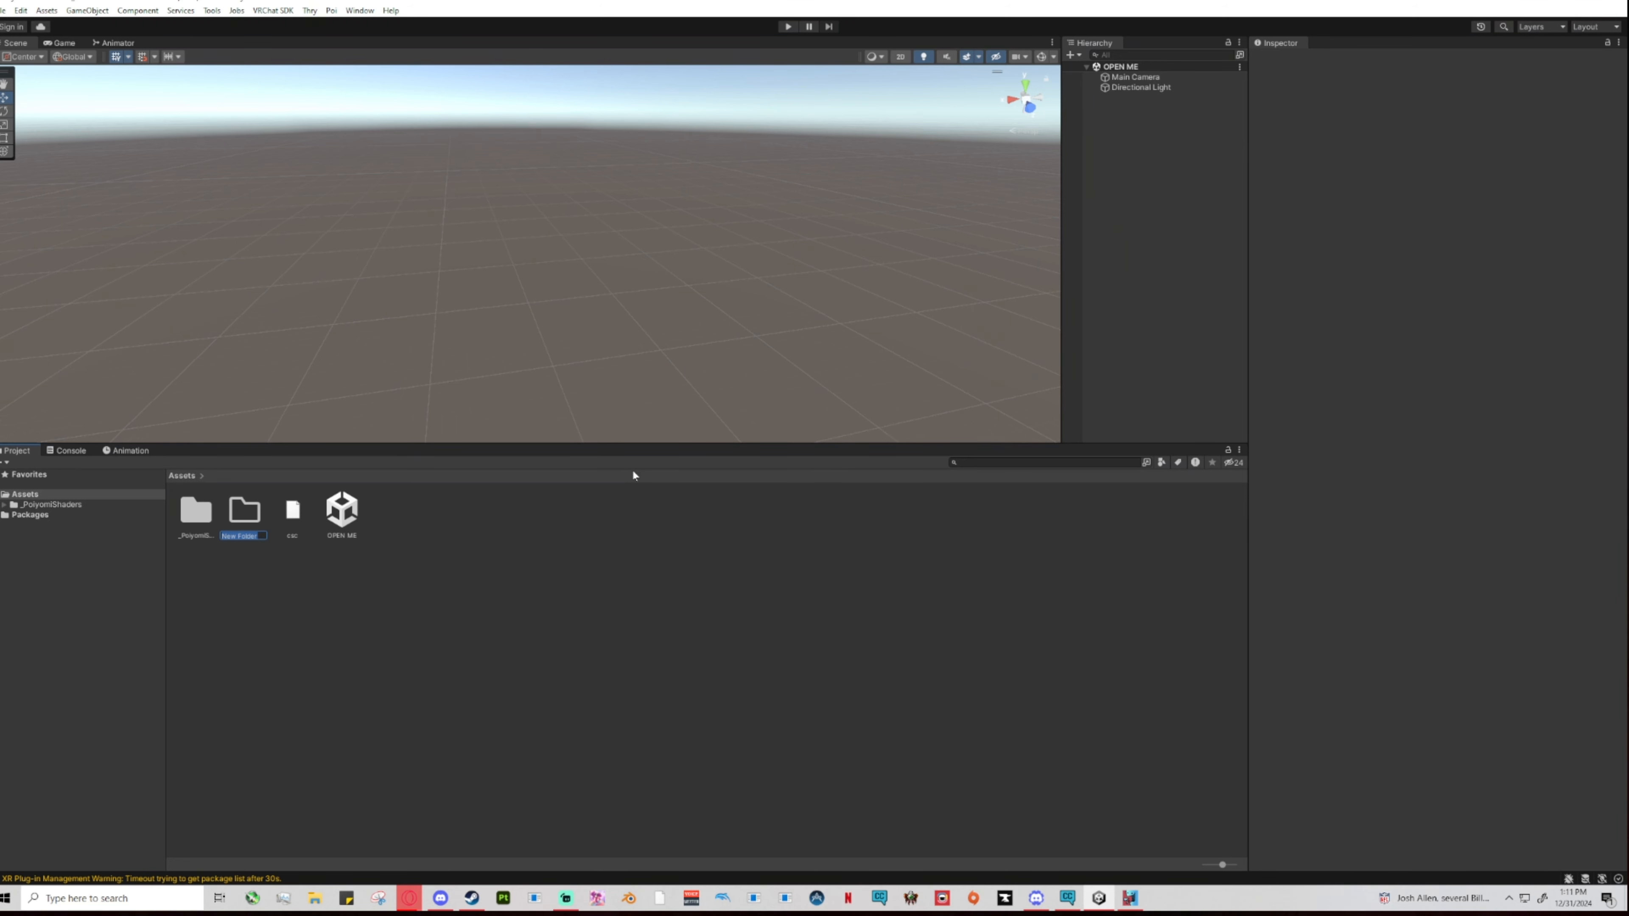
text(Materials)
key(Return)
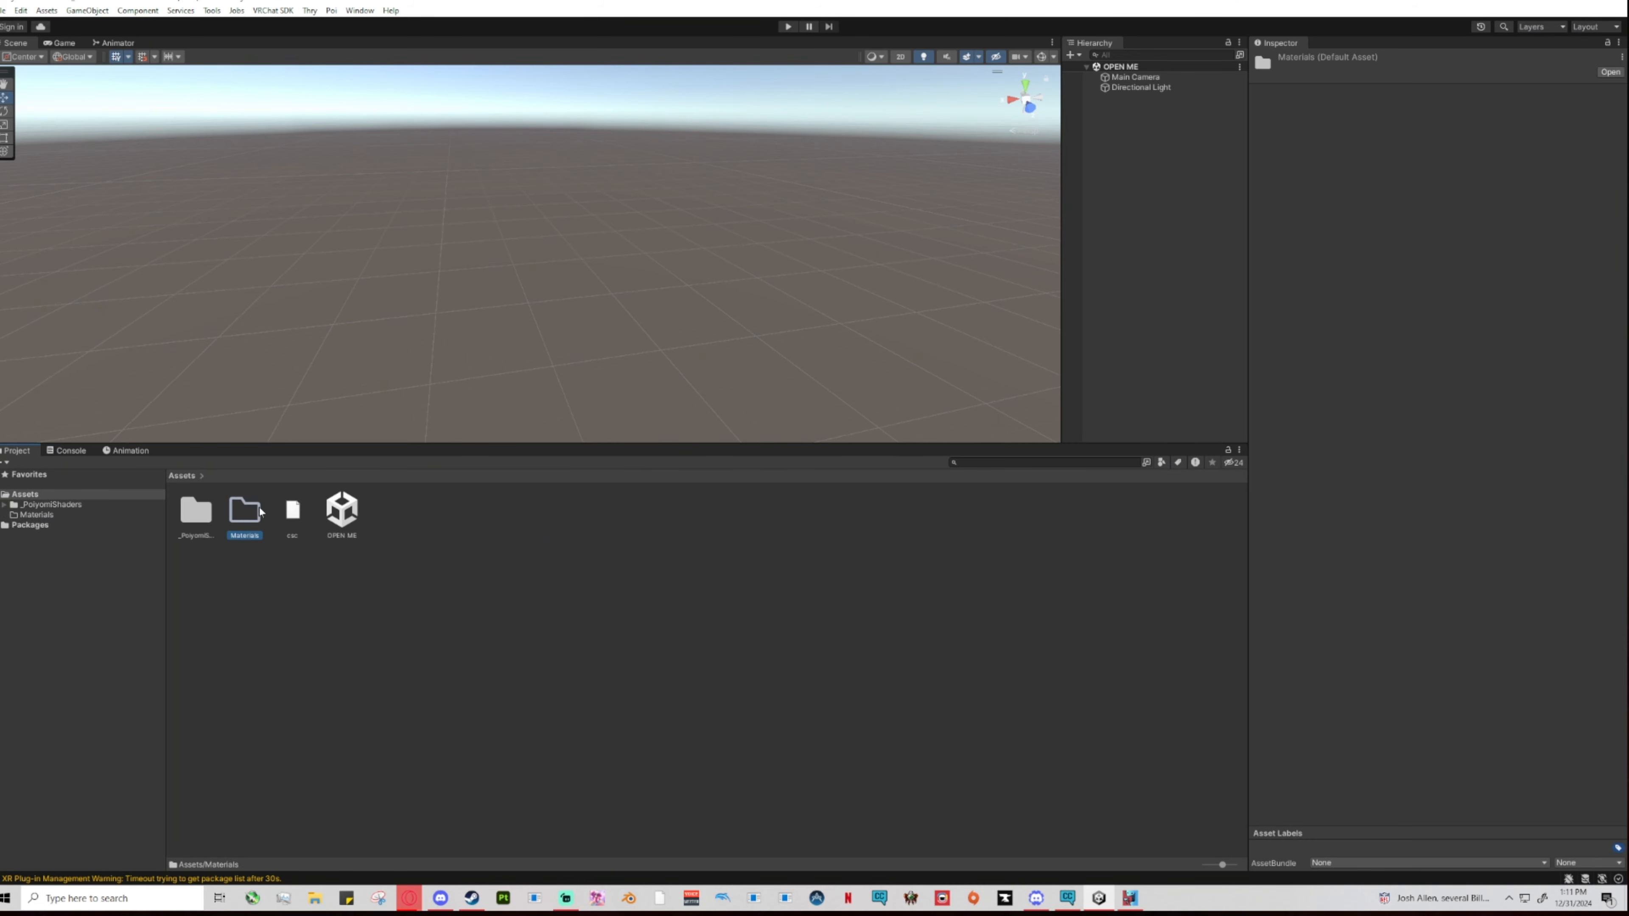
Create a folder named PNGs inside the Materials folder and open it.
double_click(244, 510)
right_click(245, 562)
mouse_move(282, 131)
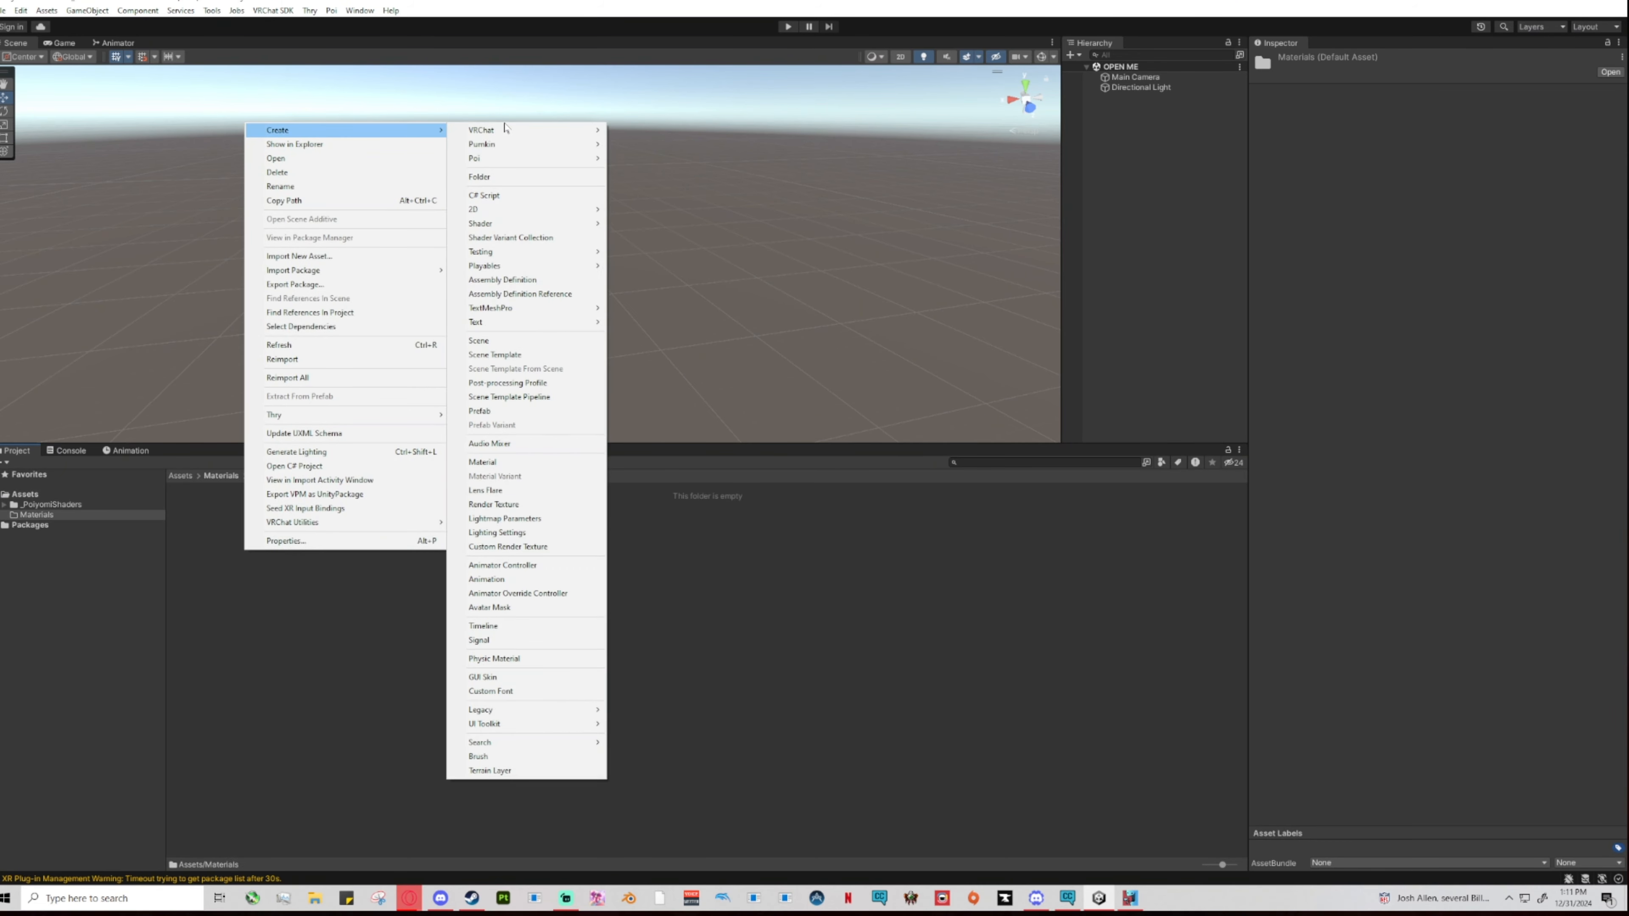
click(504, 173)
text(Tex)
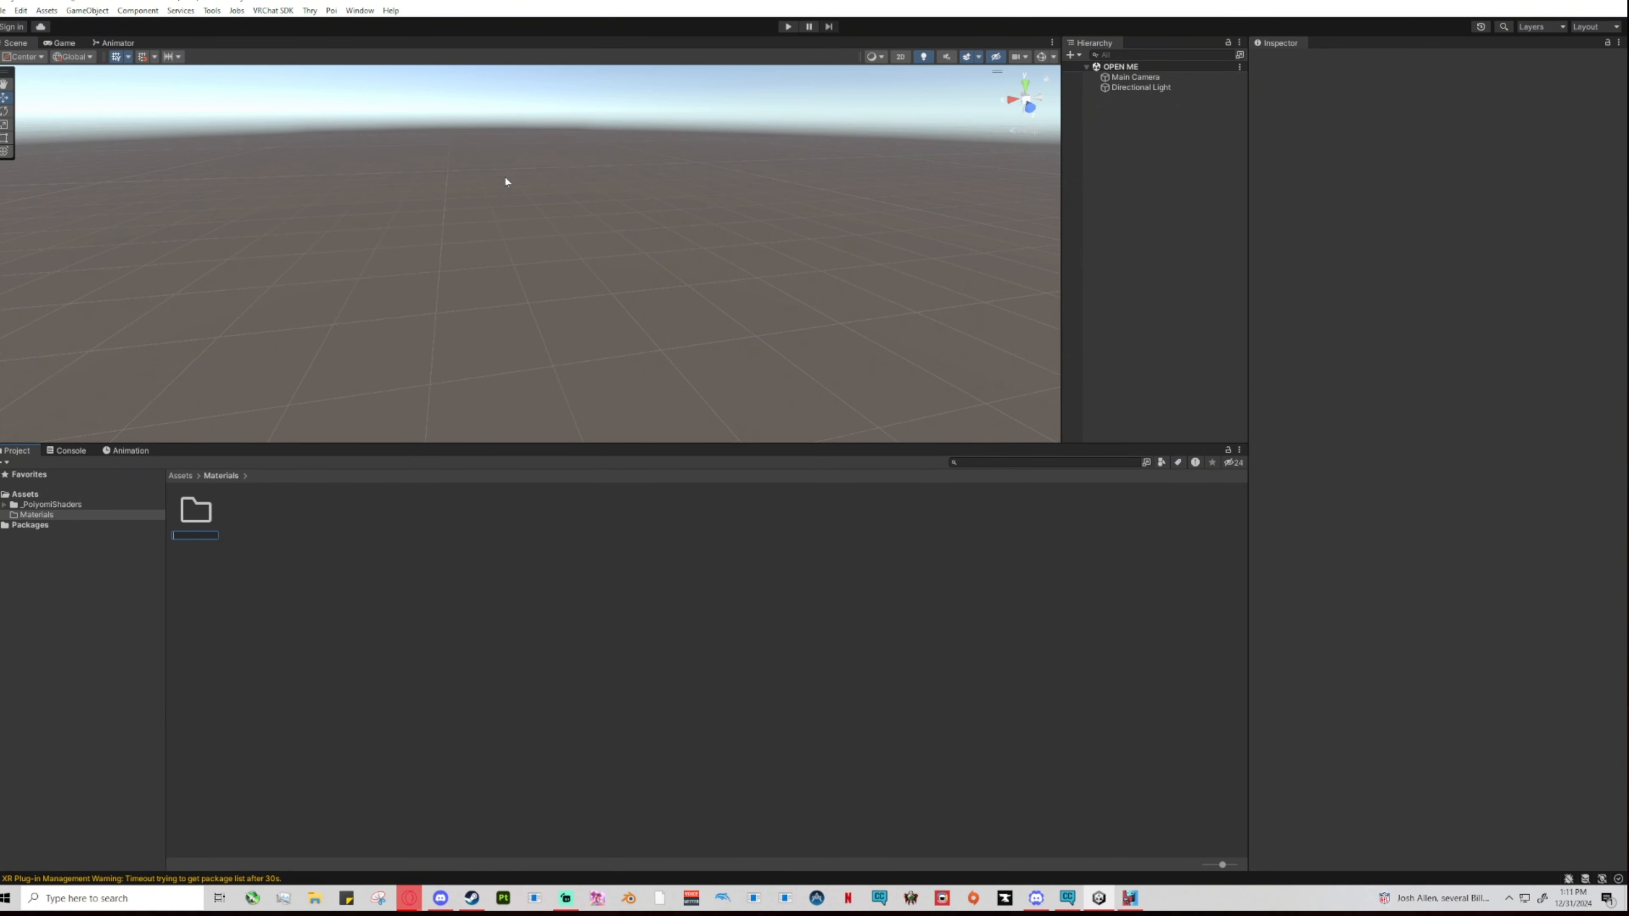
text(PNGS)
key(Return)
click(5, 516)
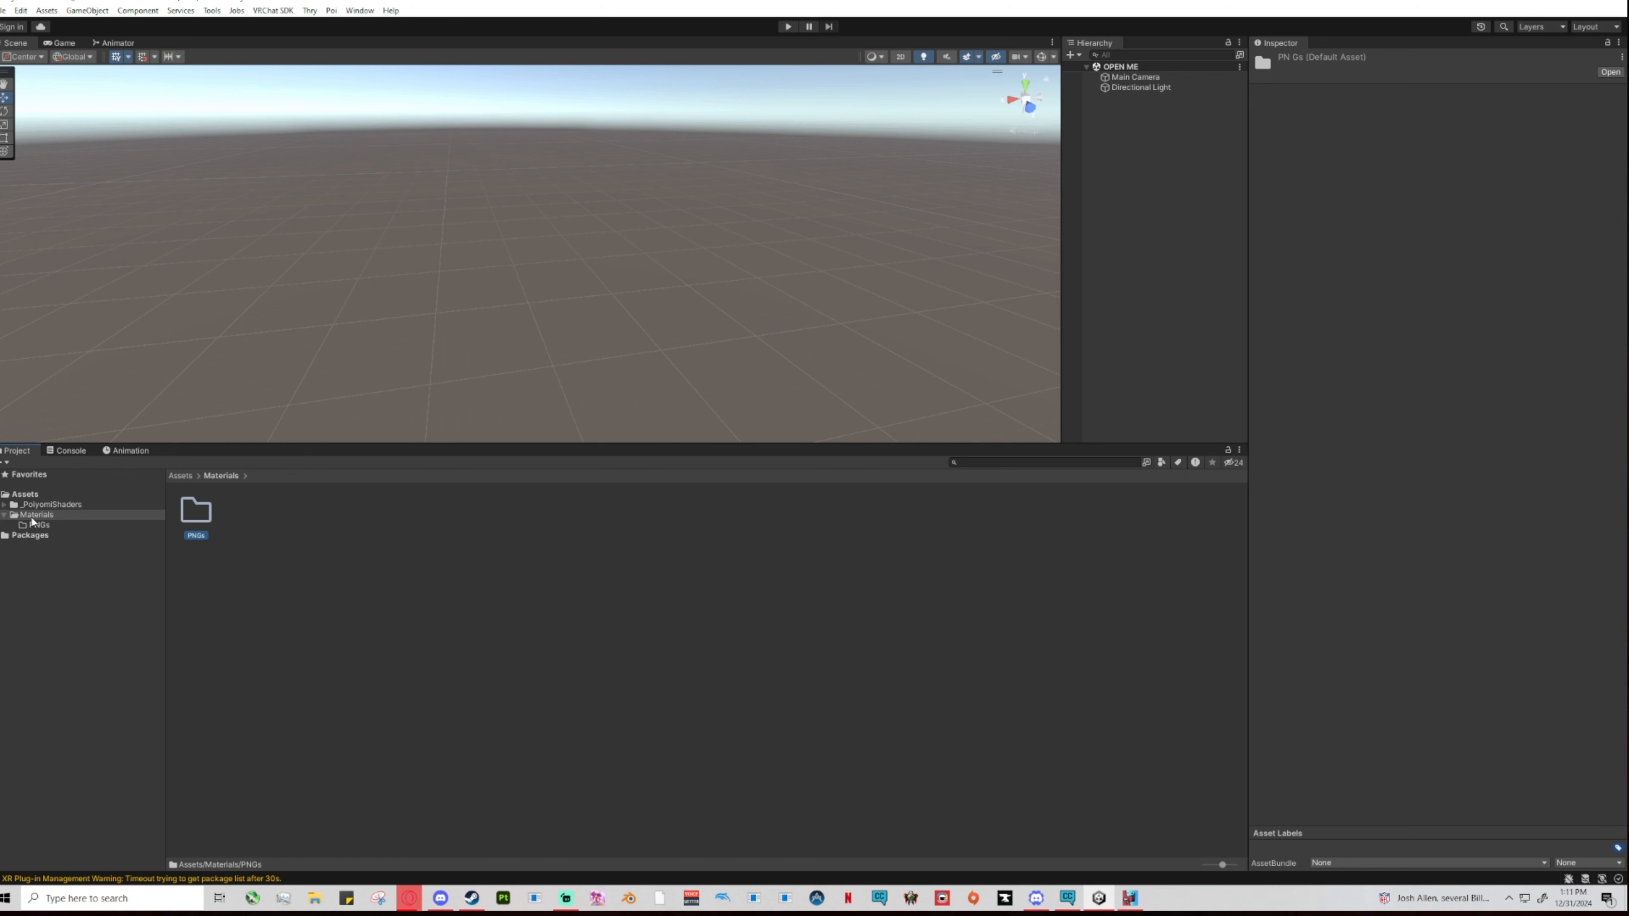
double_click(195, 524)
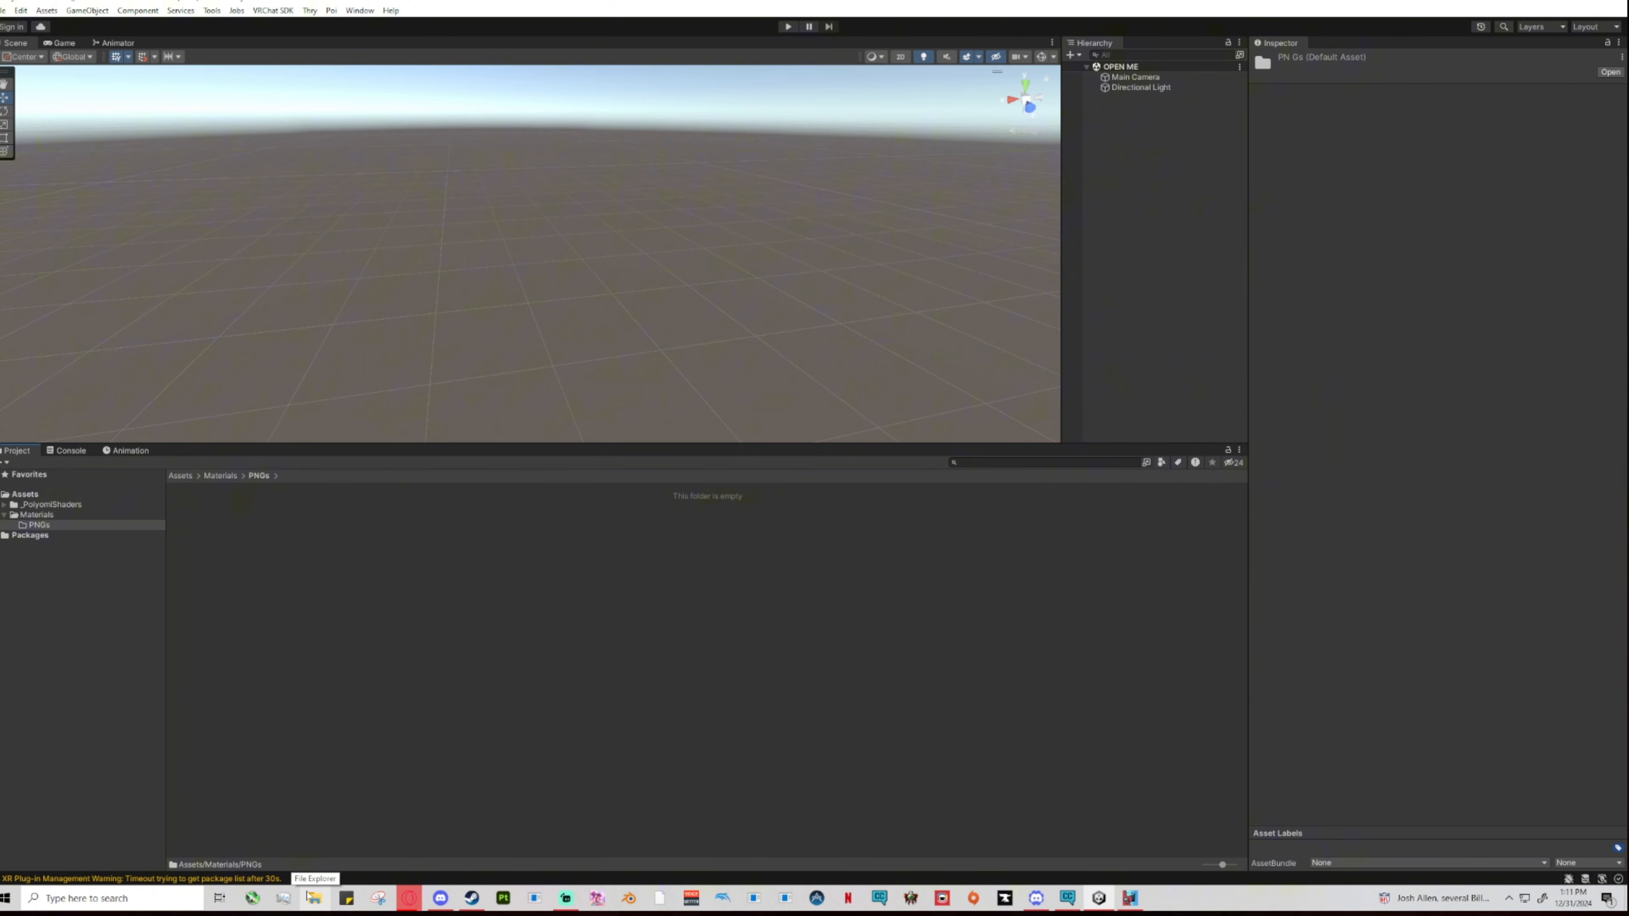
Open the Face Mask folder of Myla 2.0 - TUTORIALS in File Explorer and arrange its window beside the empty PNGs folder.
click(311, 902)
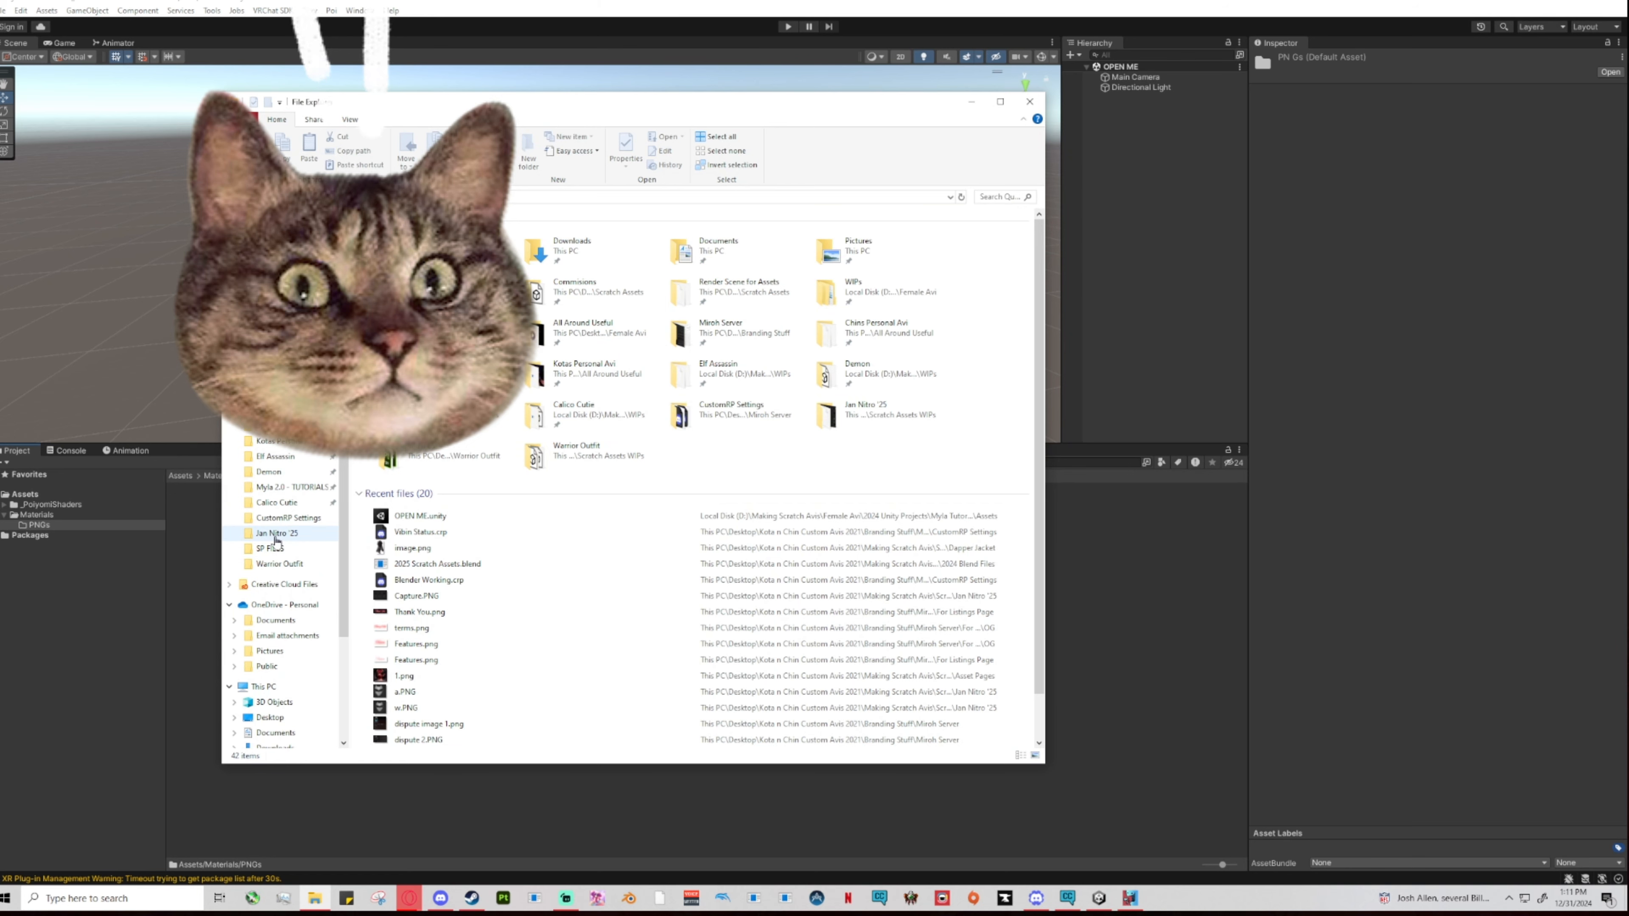
click(290, 487)
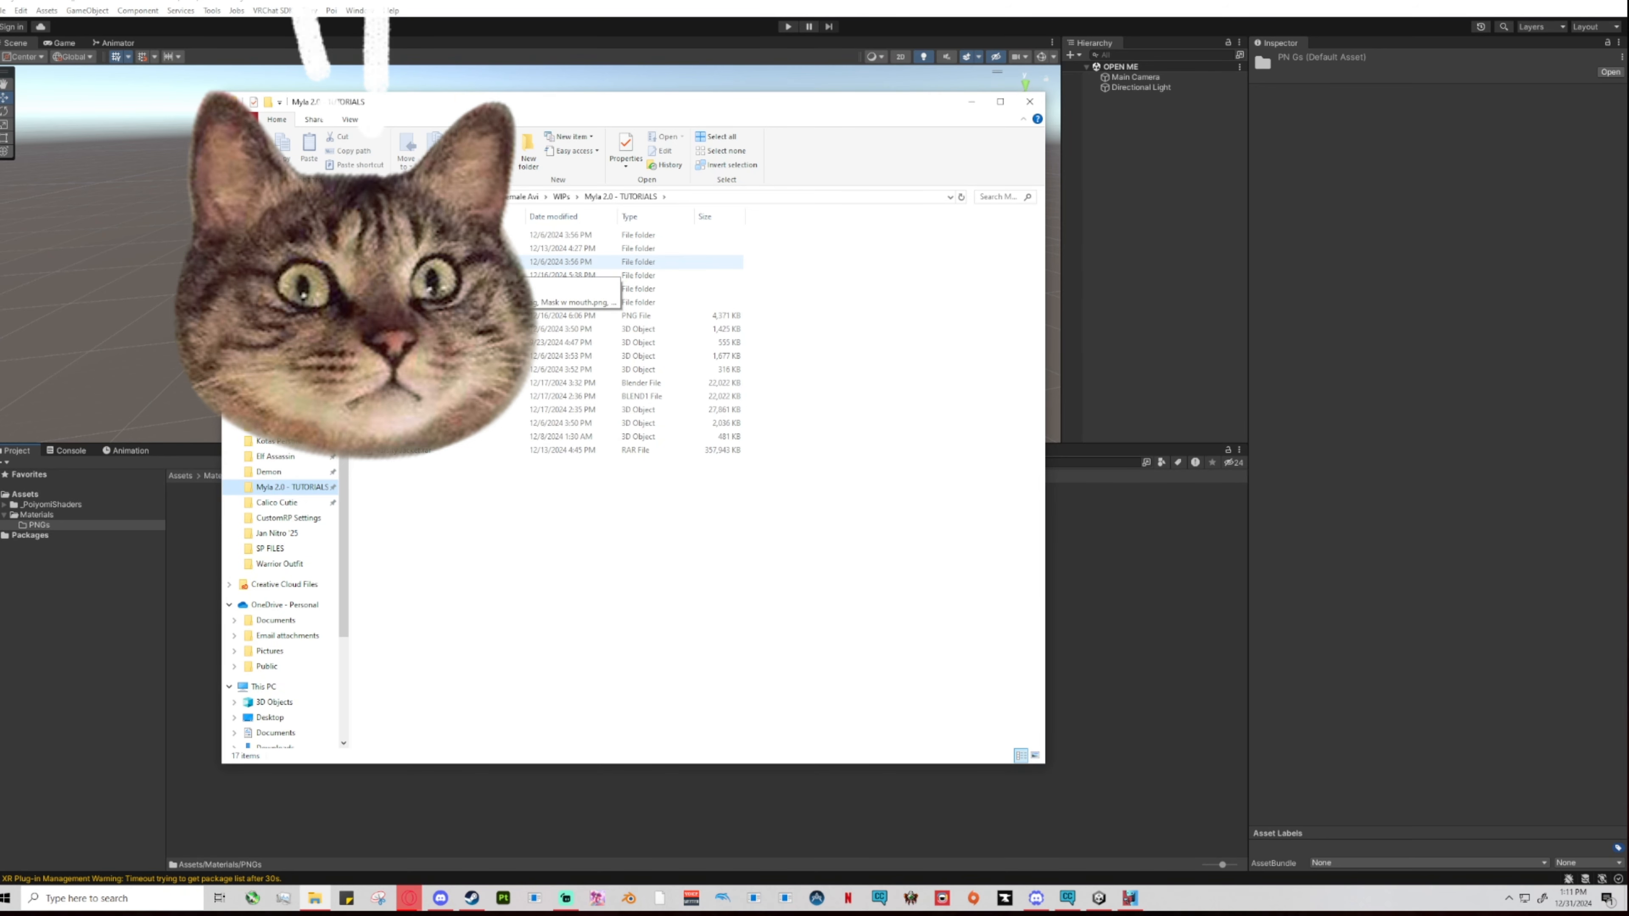
double_click(460, 261)
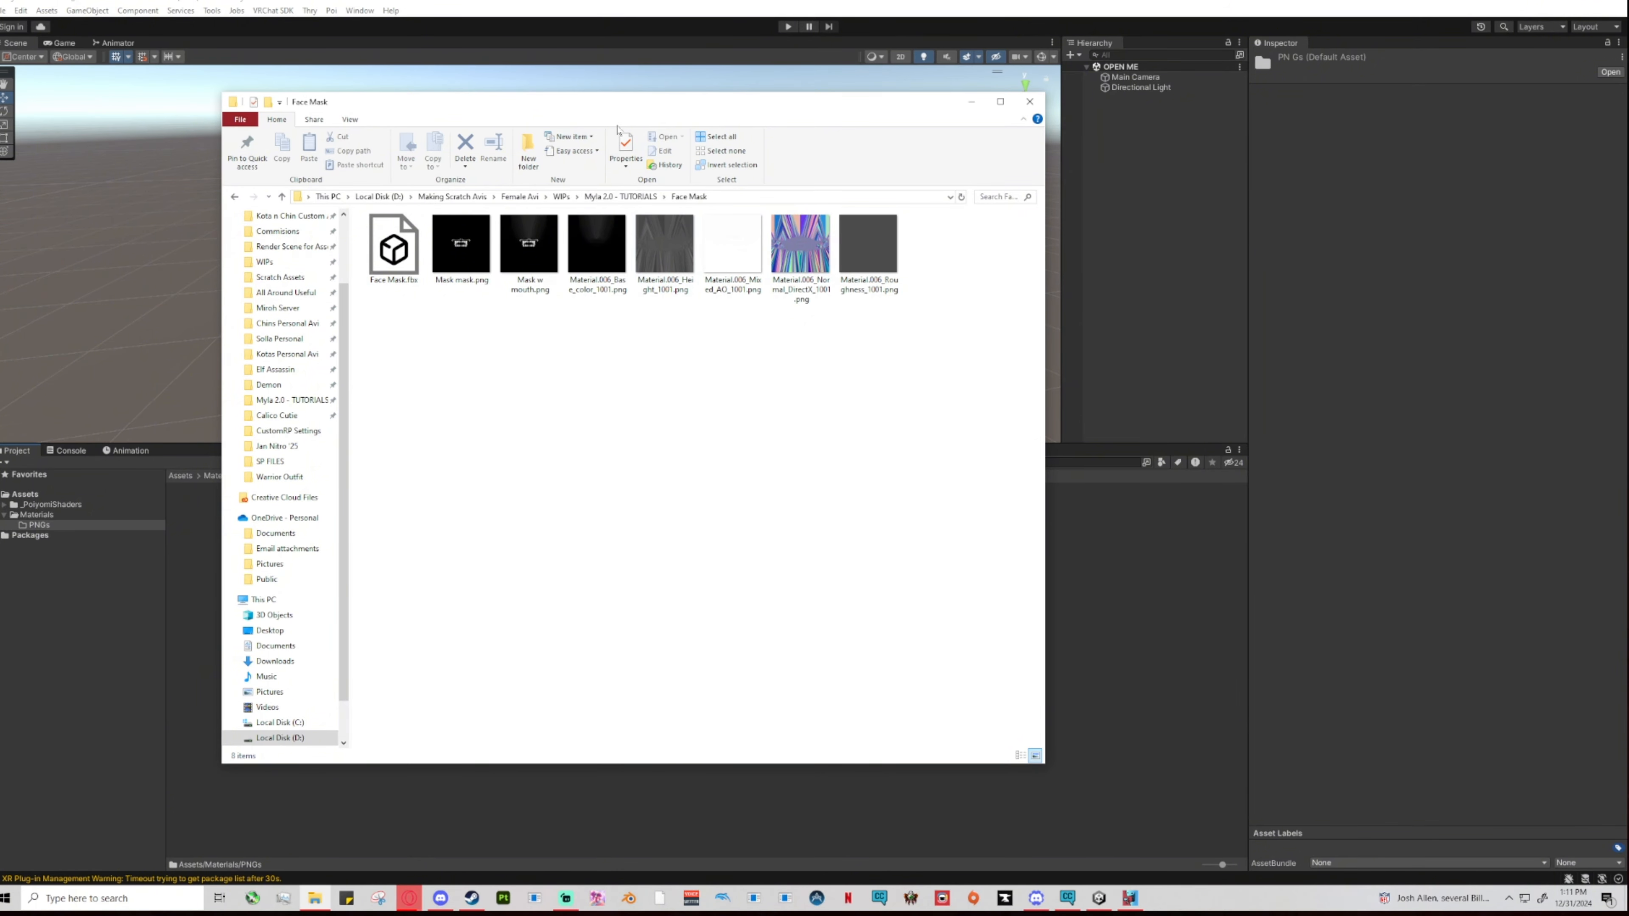
drag(619, 103, 1024, 114)
drag(625, 335, 793, 335)
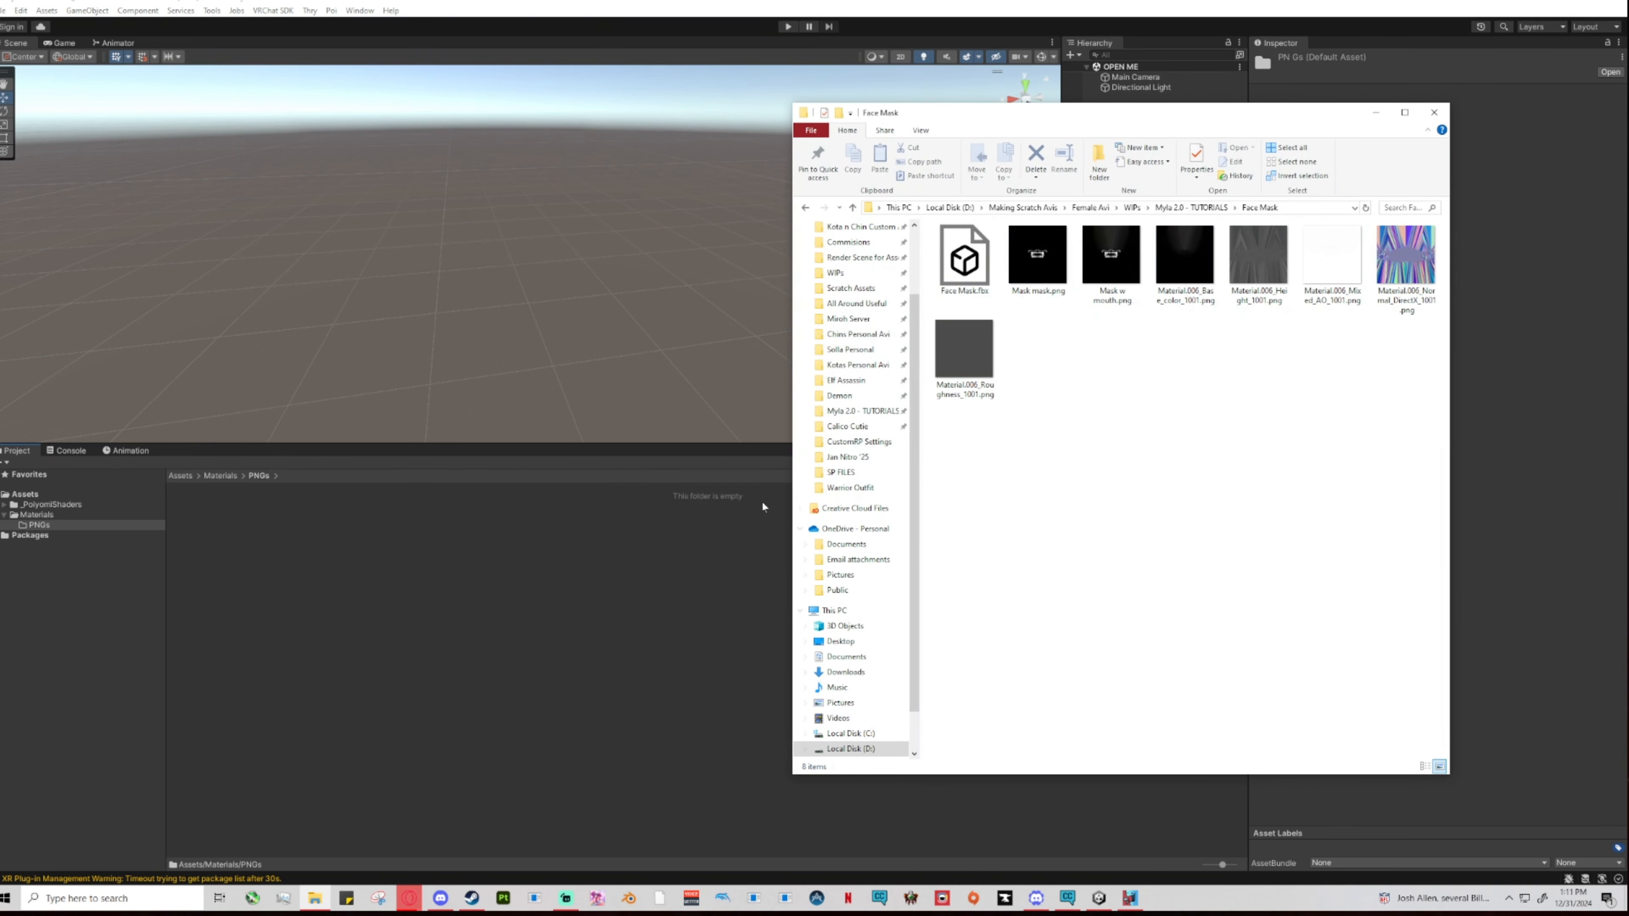
Create a folder named Mask inside the PNGs folder.
right_click(249, 573)
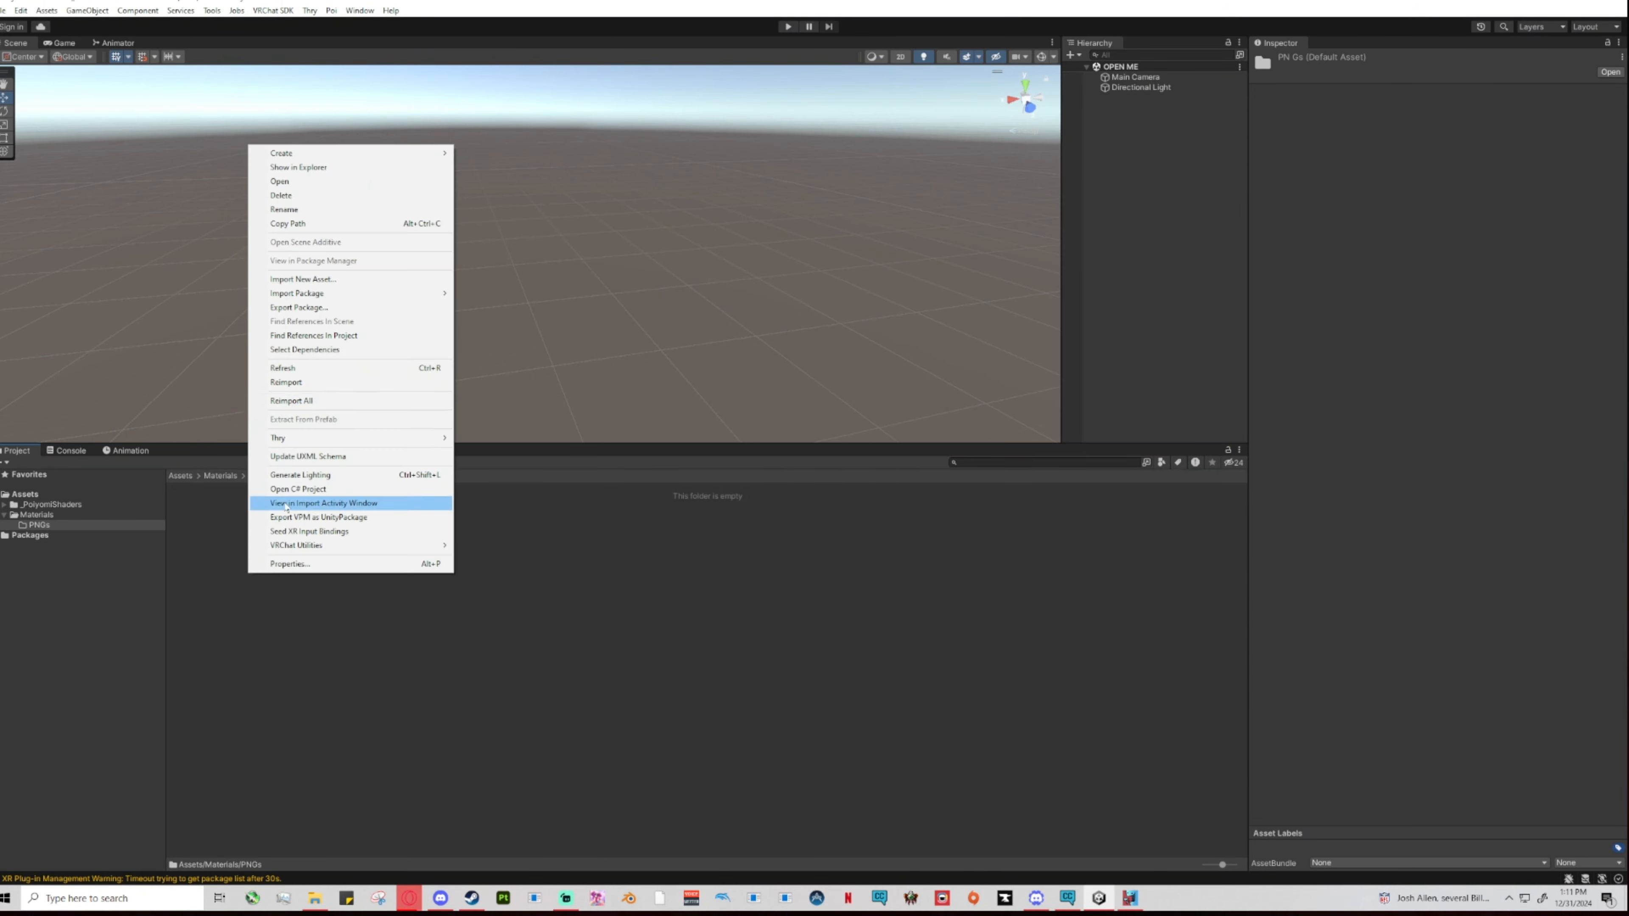
mouse_move(356, 156)
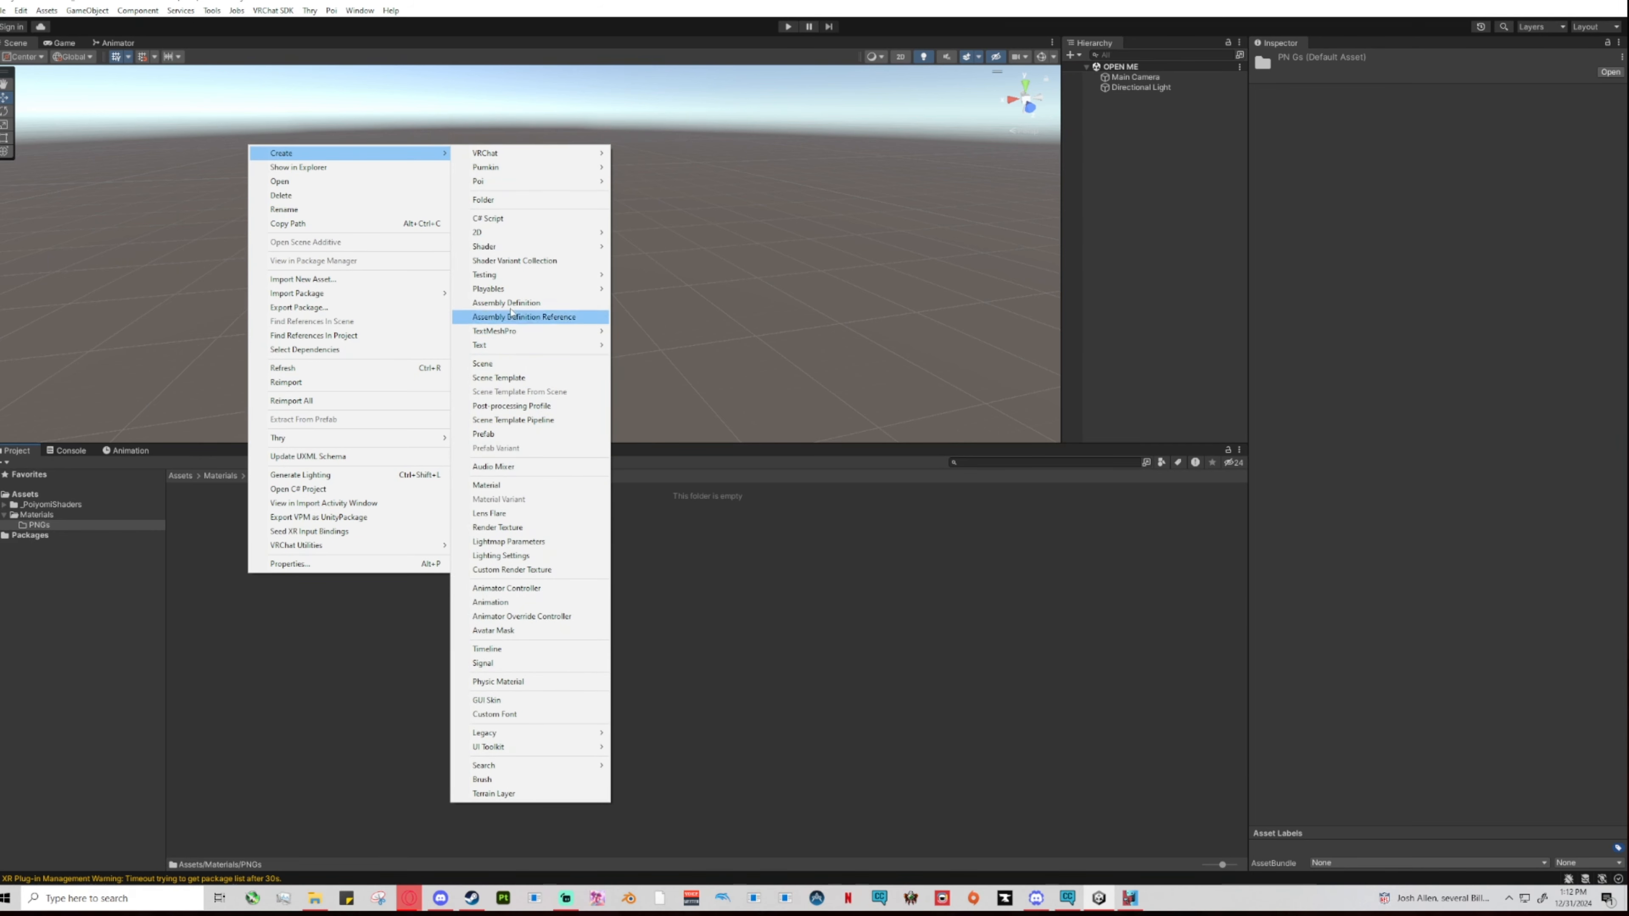
click(488, 200)
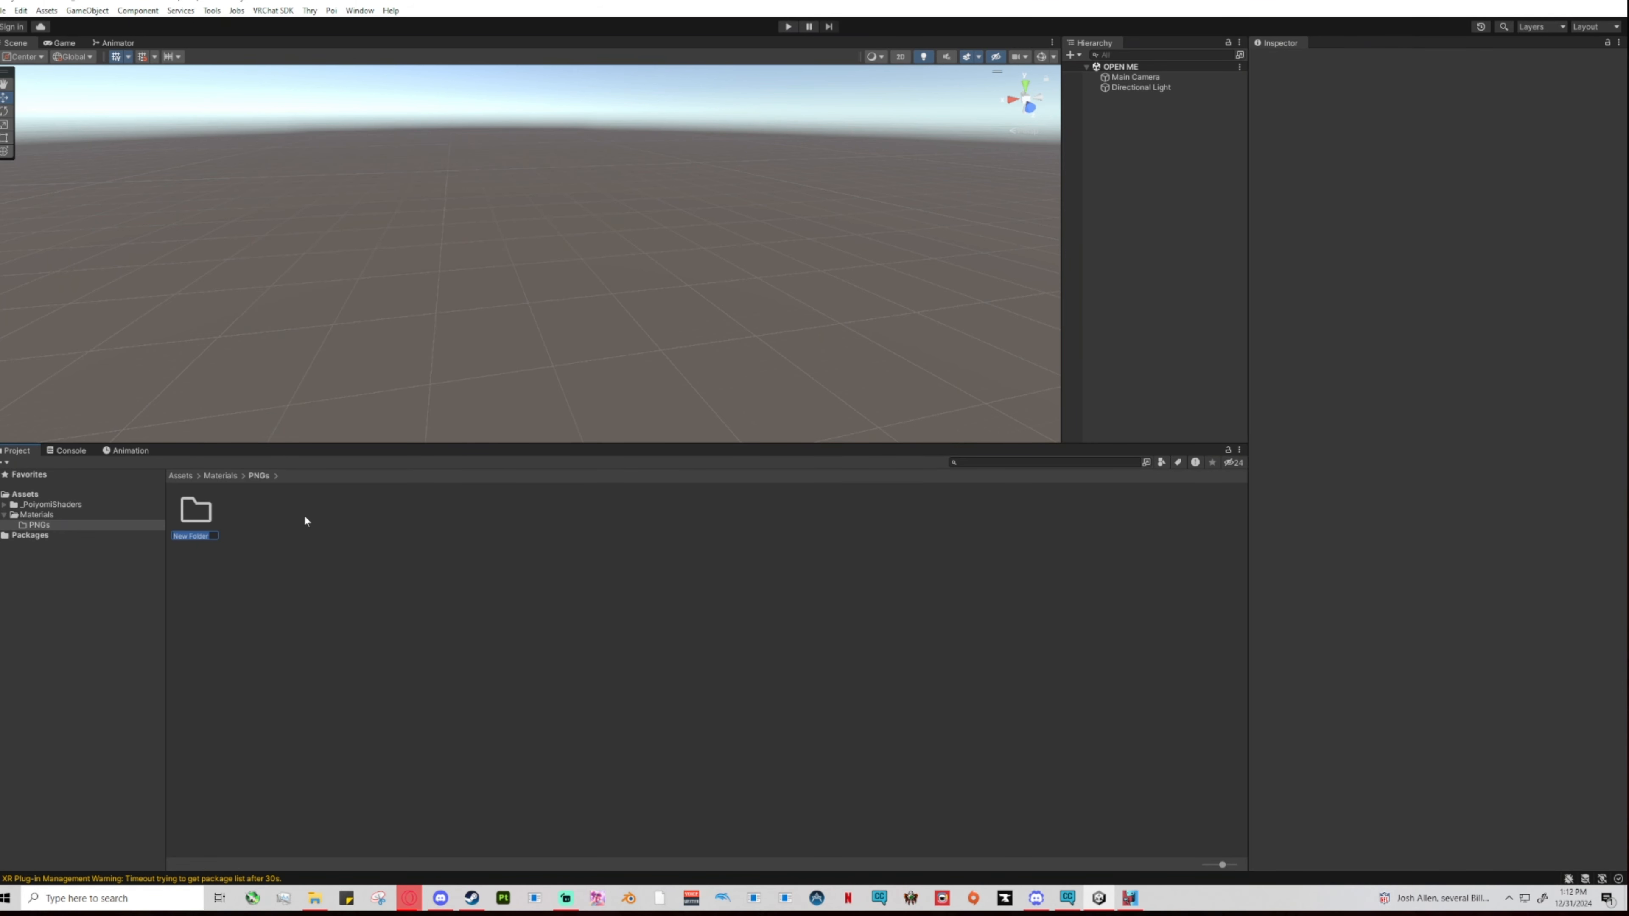
text(MA)
key(Return)
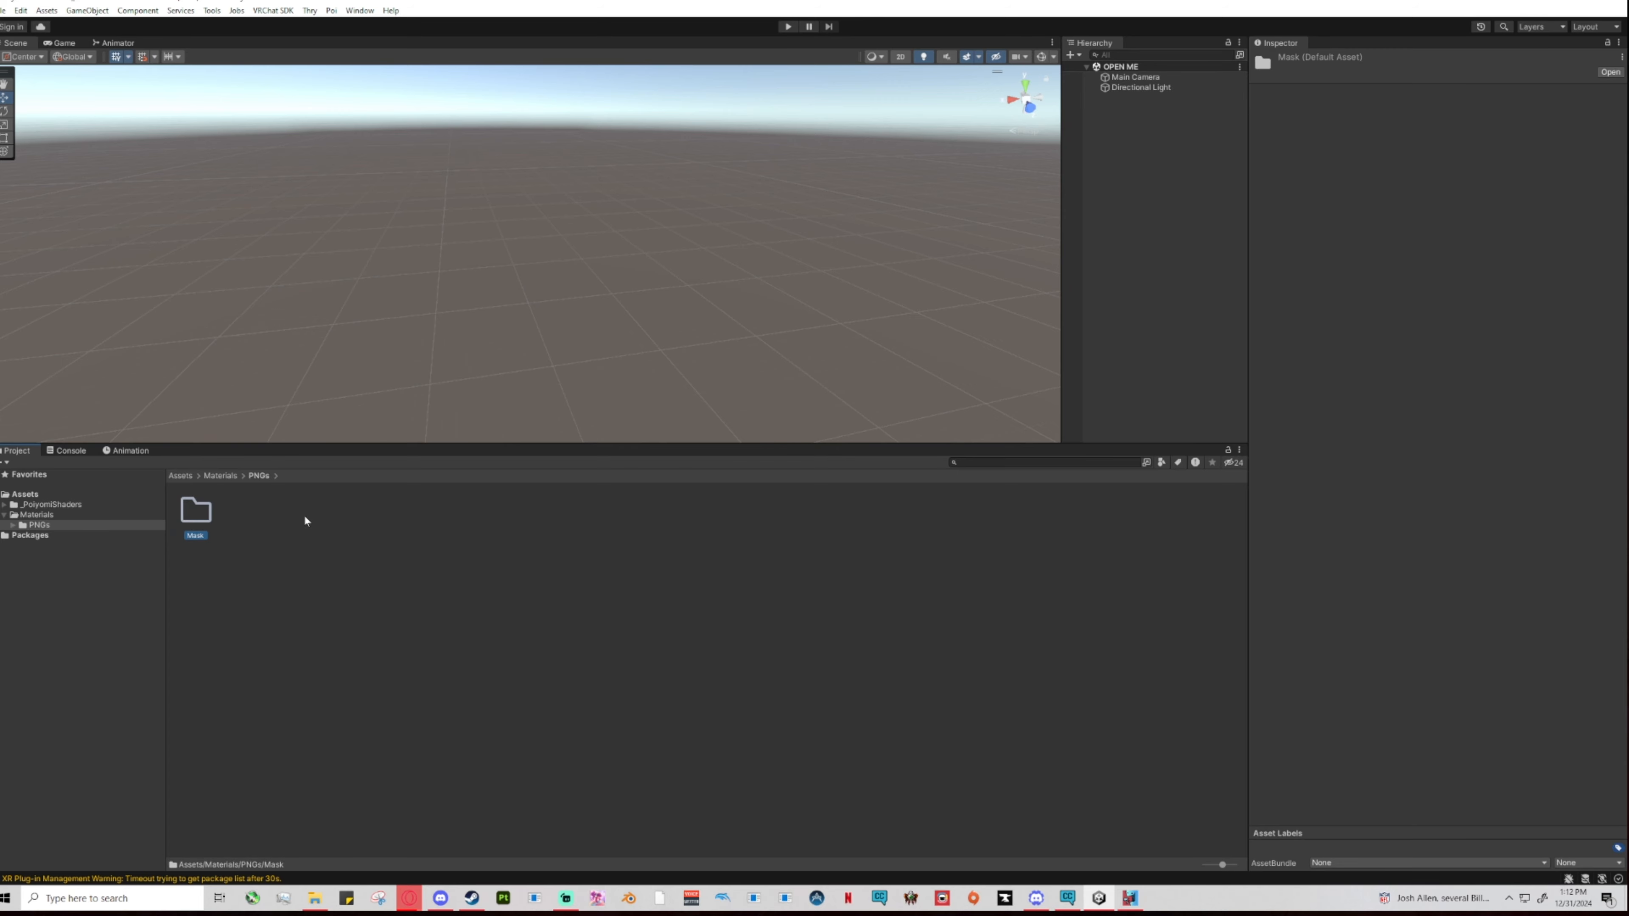
Import all the PNG textures from the Face Mask folder in File Explorer into the Mask folder and open it.
click(314, 898)
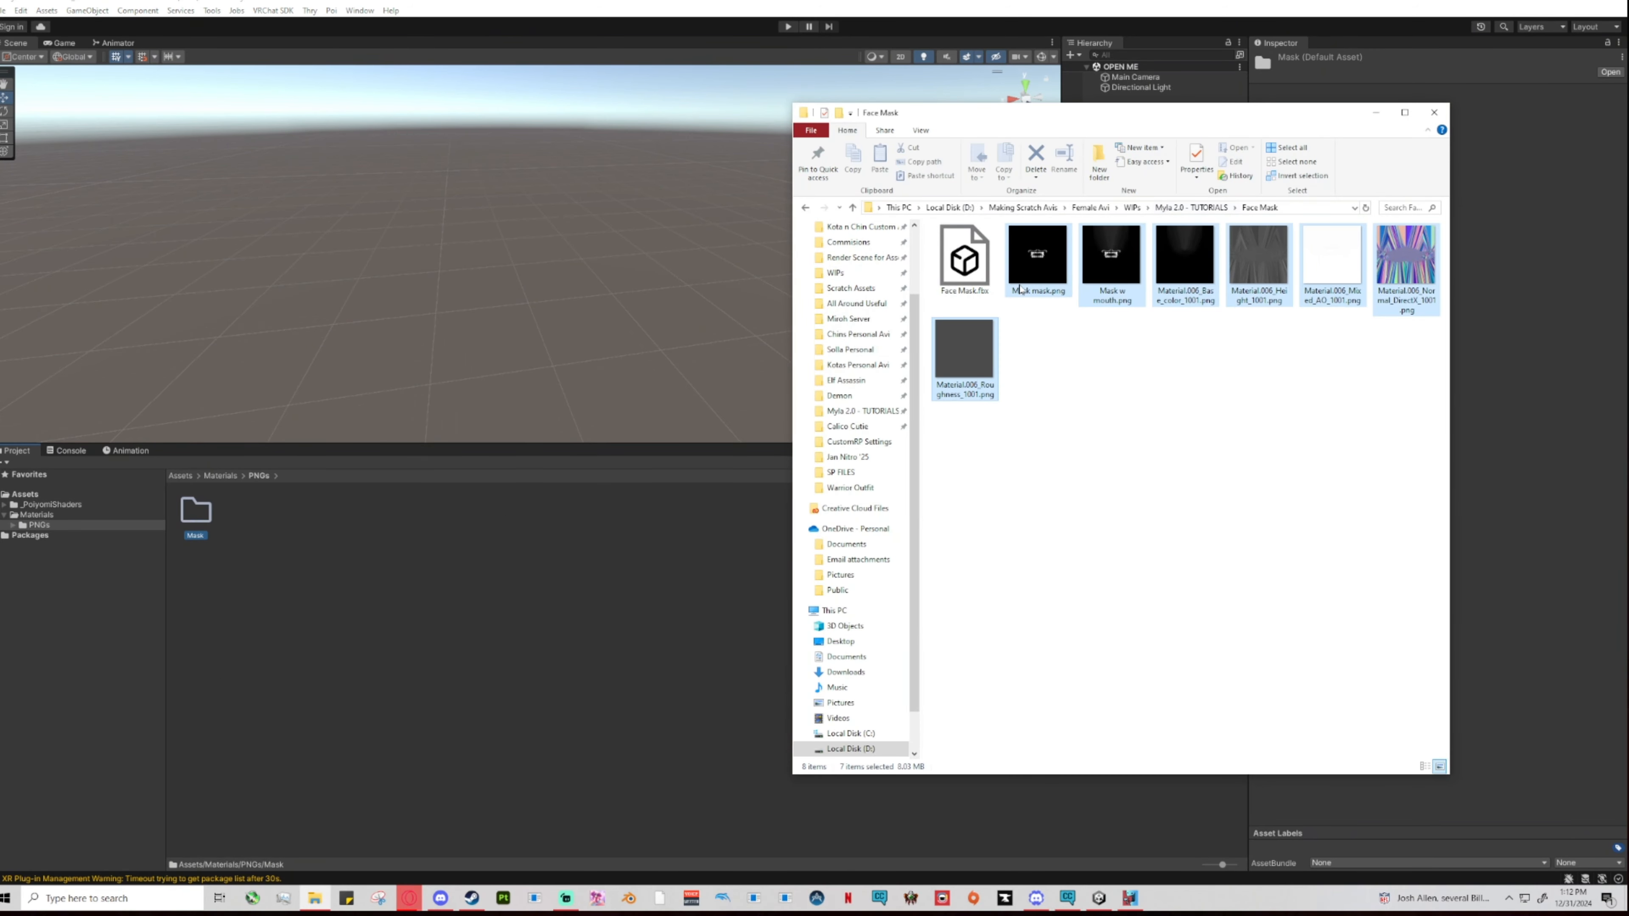
drag(555, 418, 197, 511)
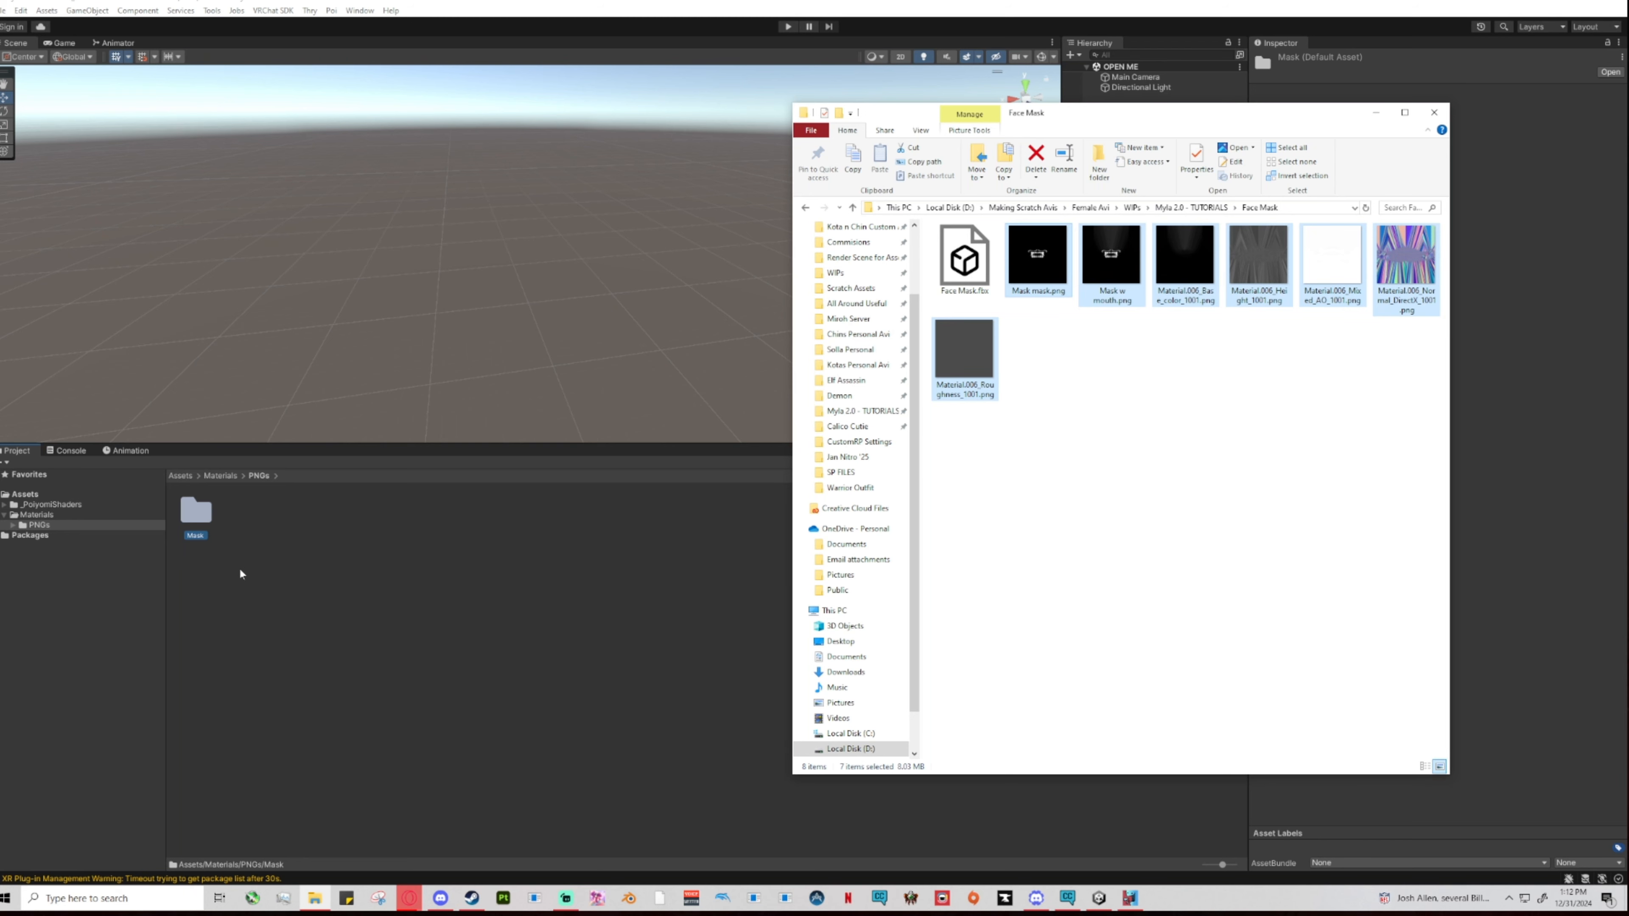
drag(214, 512, 199, 518)
double_click(199, 514)
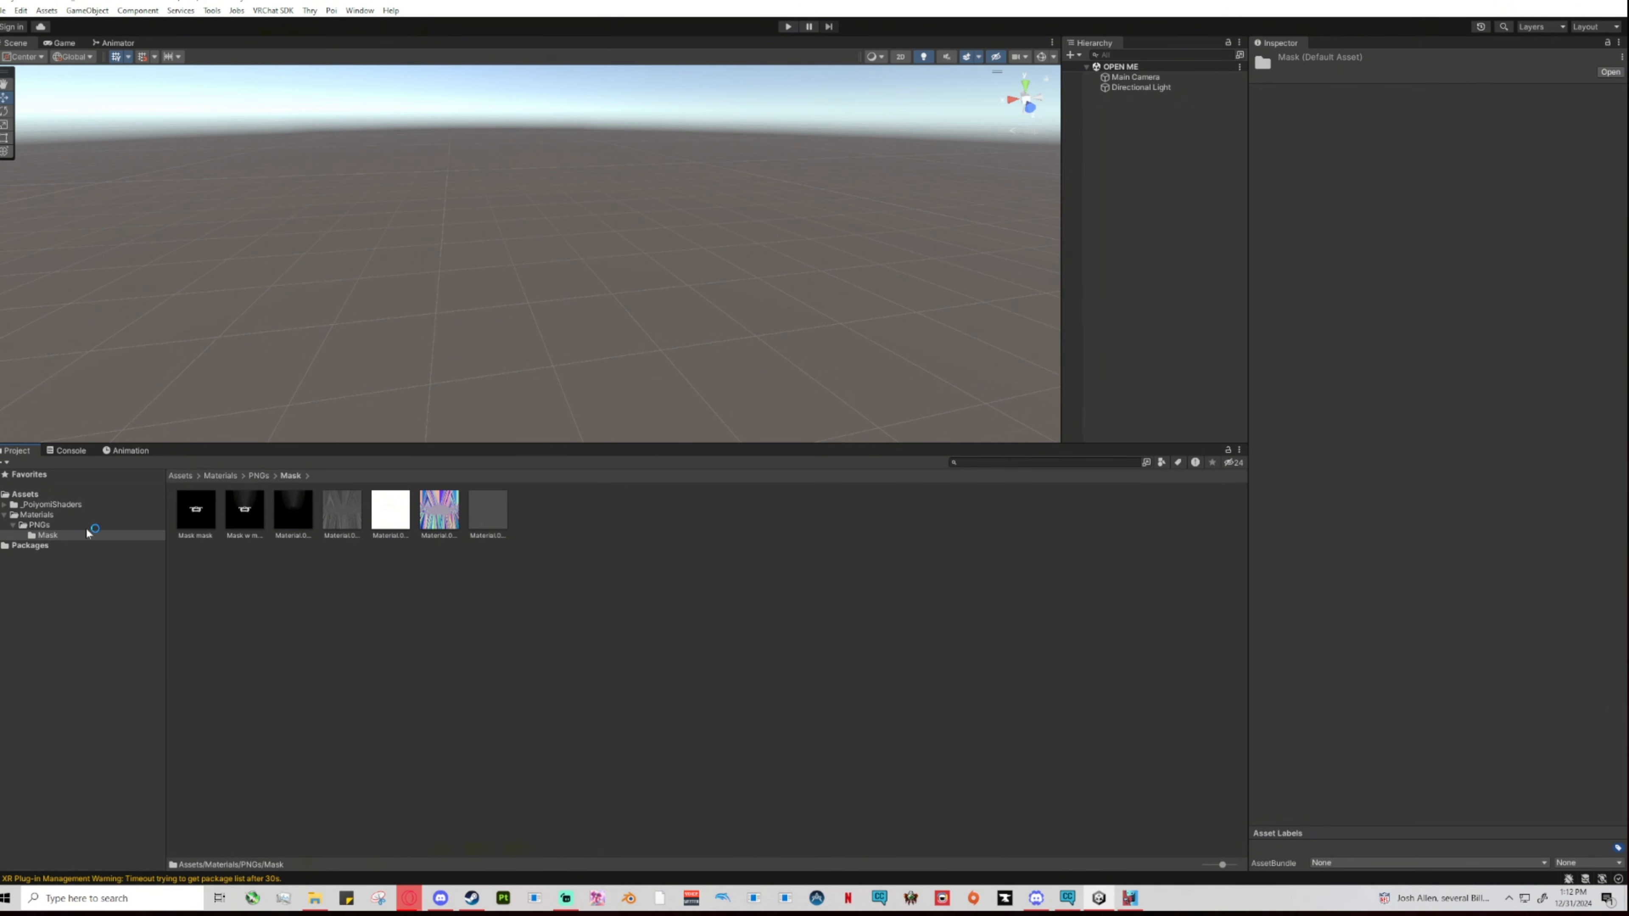
Review the Materials, PNGs and Mask folders, and inspect the Mask mask texture in an enlarged preview.
click(40, 525)
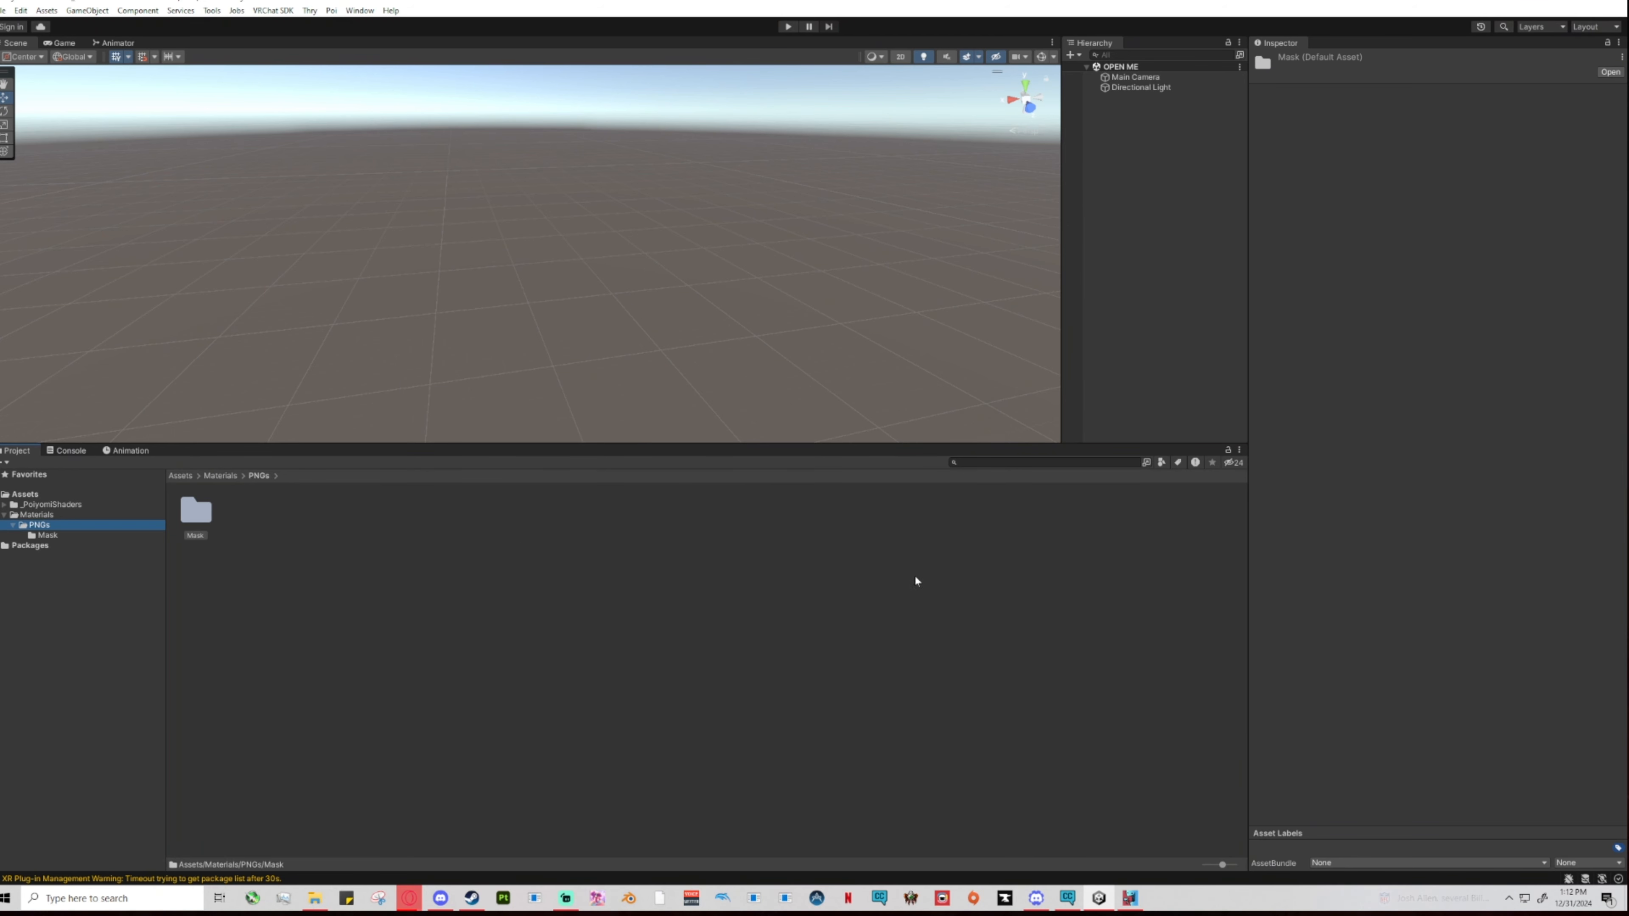
click(35, 515)
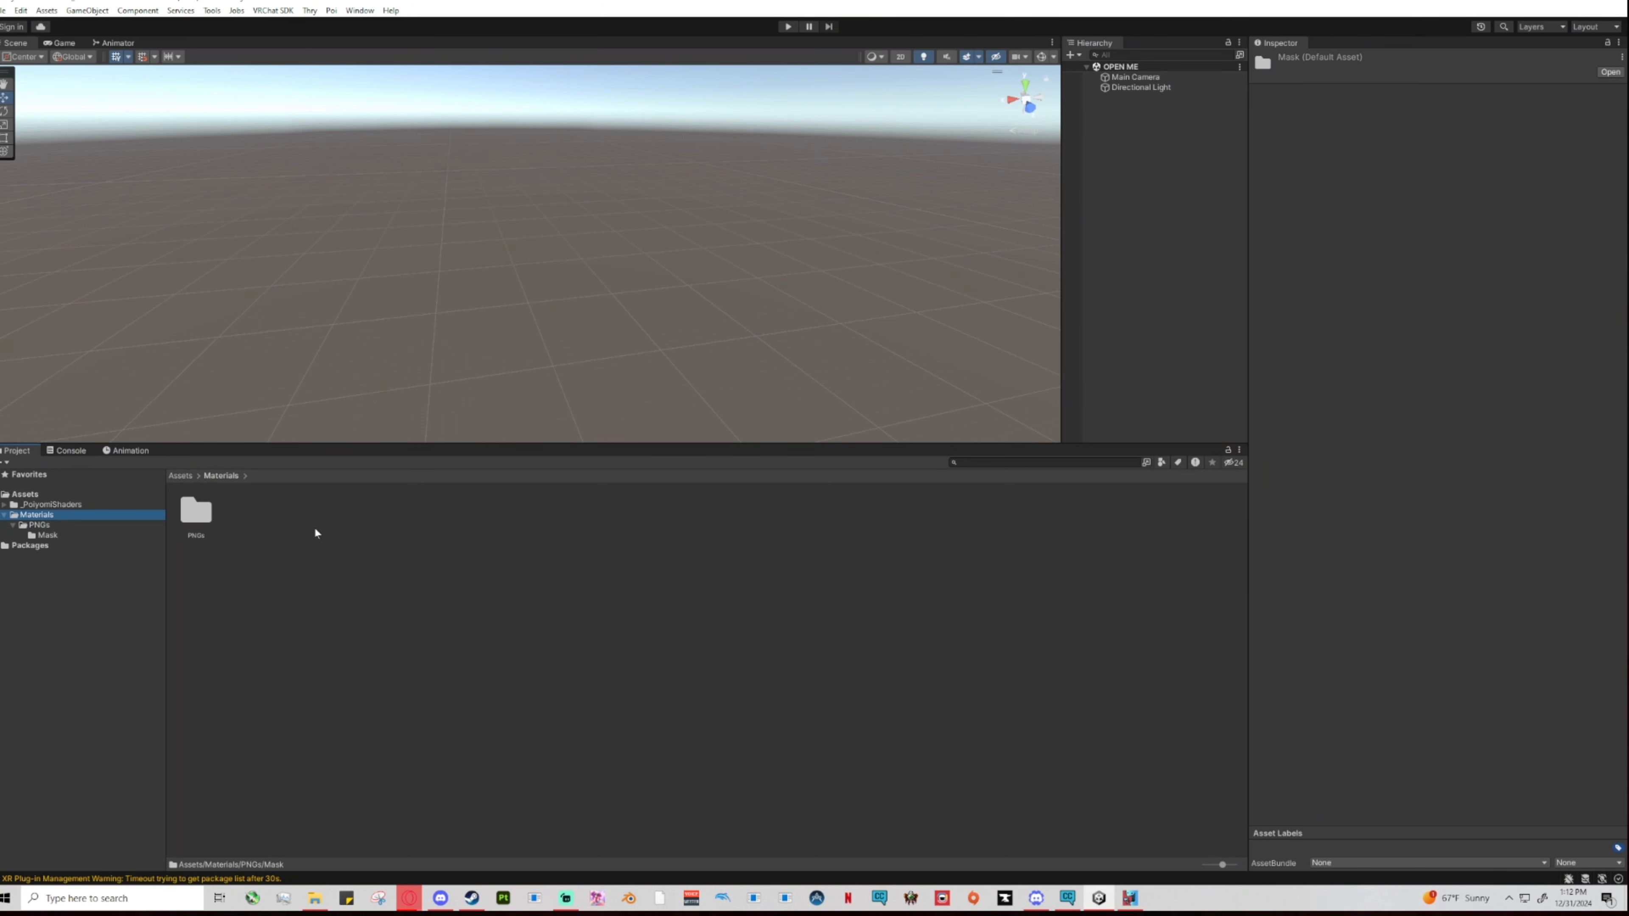
click(40, 525)
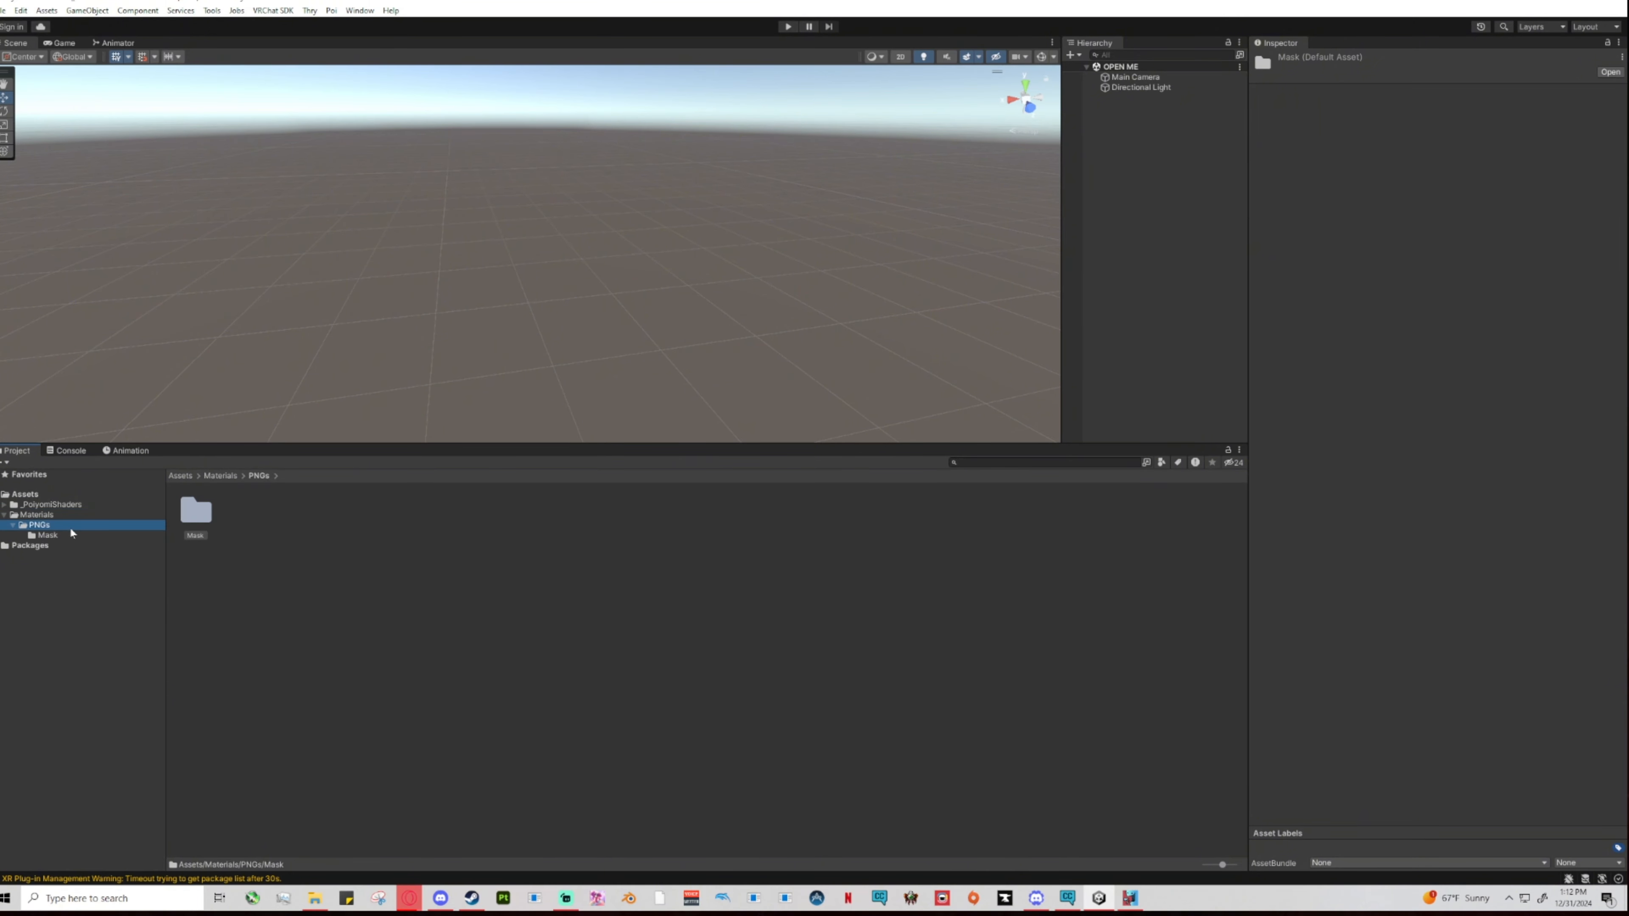
double_click(197, 513)
click(197, 516)
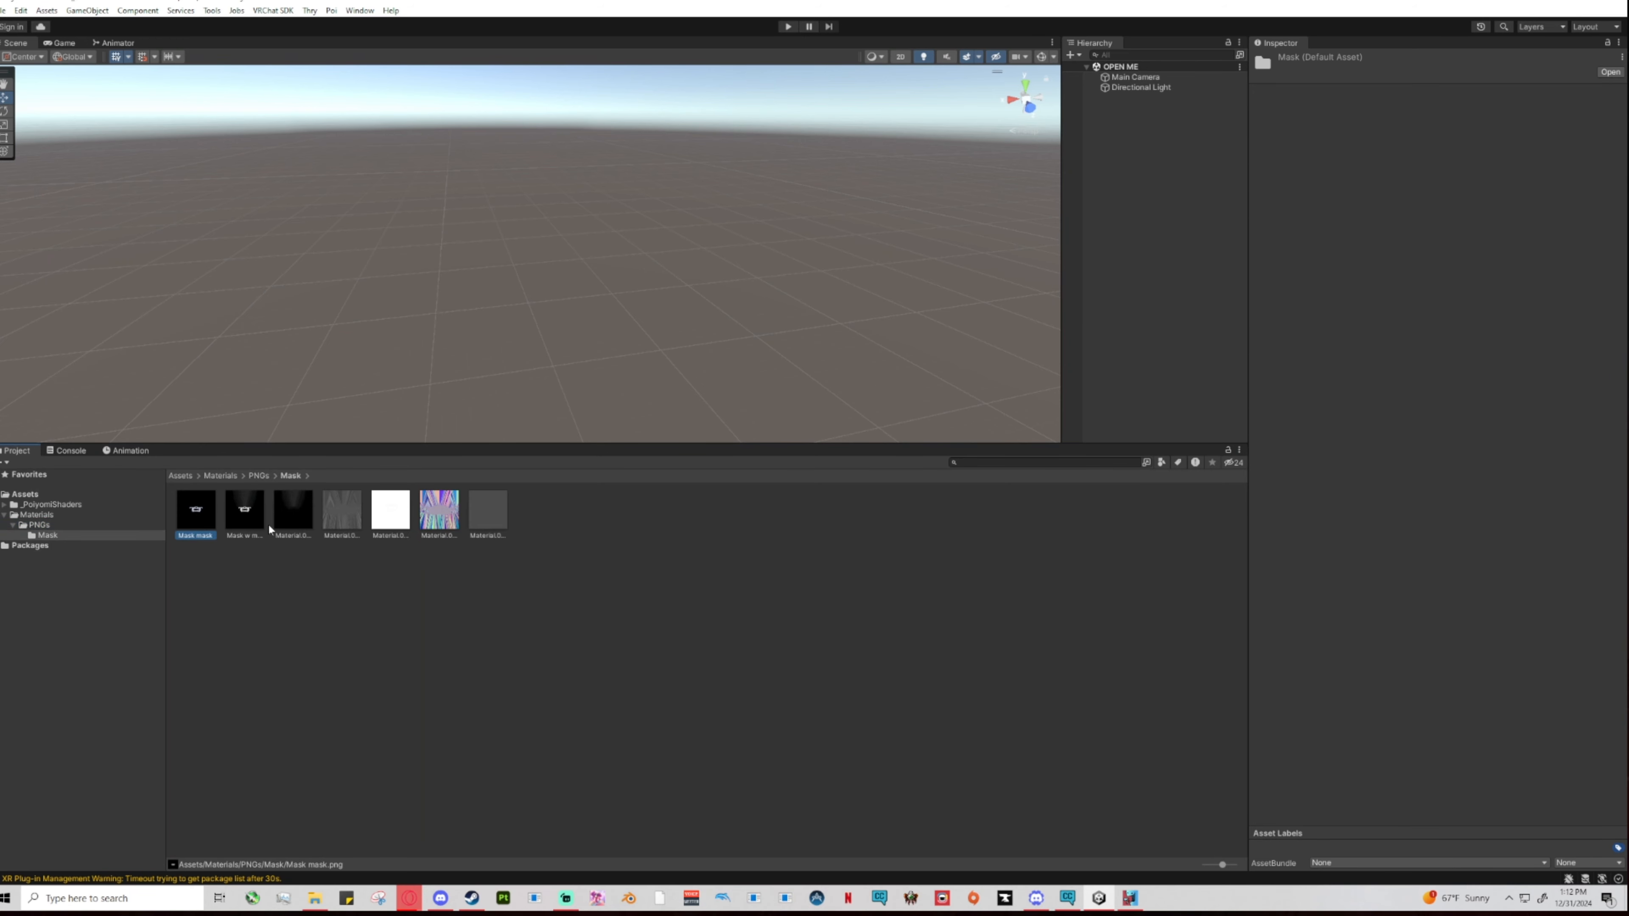
drag(1386, 690, 1386, 487)
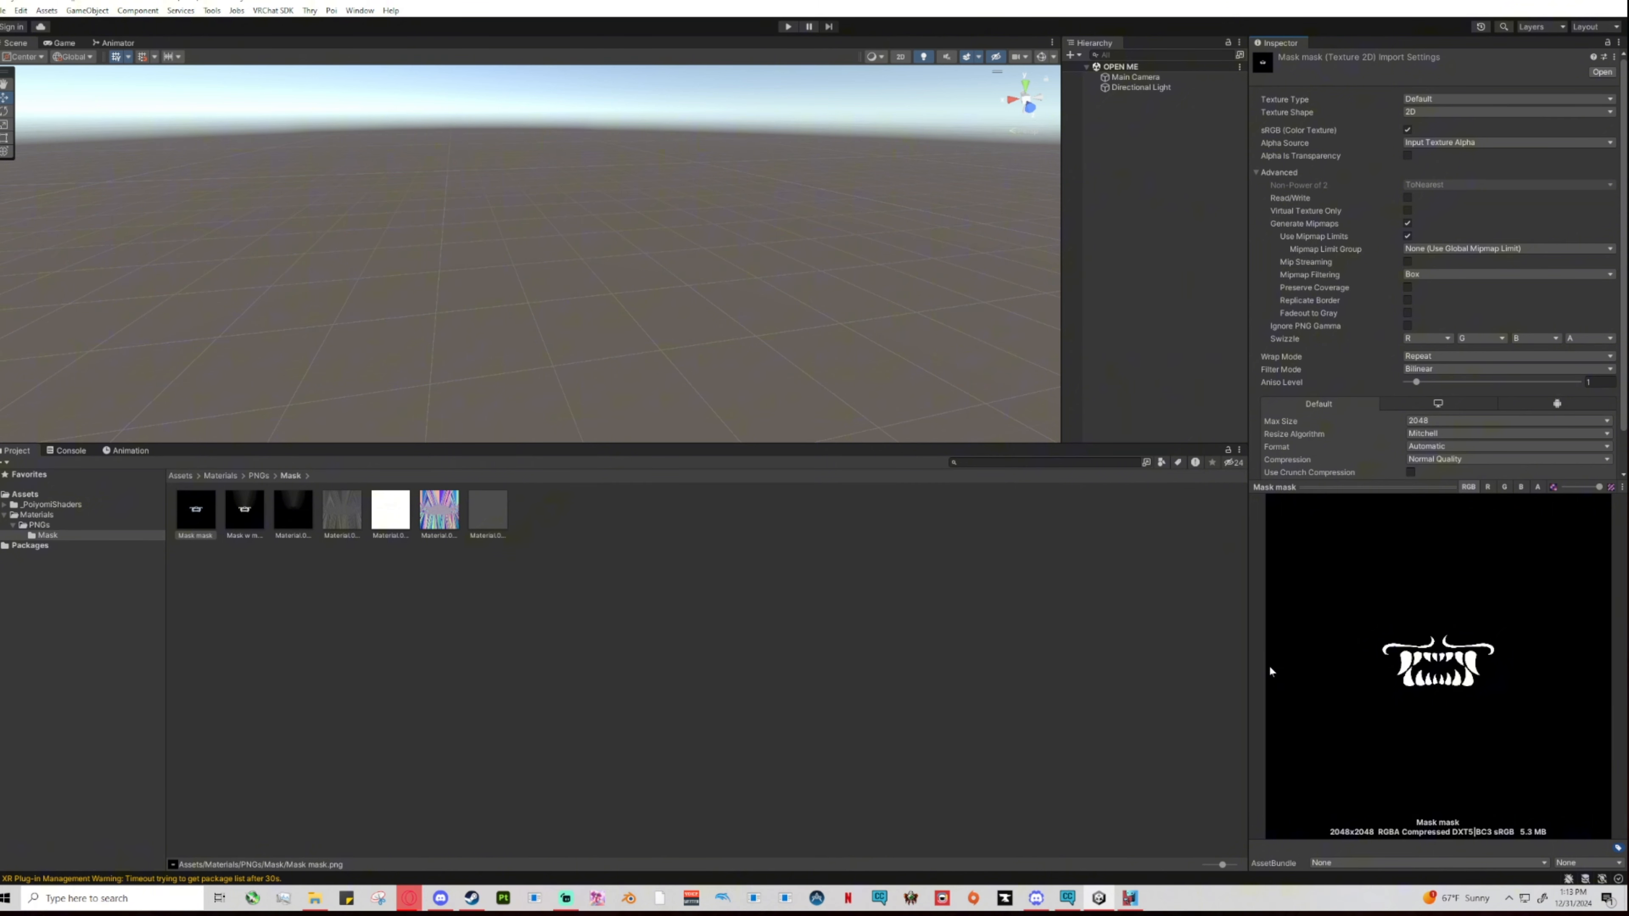
Return to the PNGs folder in the project and open the Myla 2.0 - TUTORIALS folder in File Explorer.
click(257, 475)
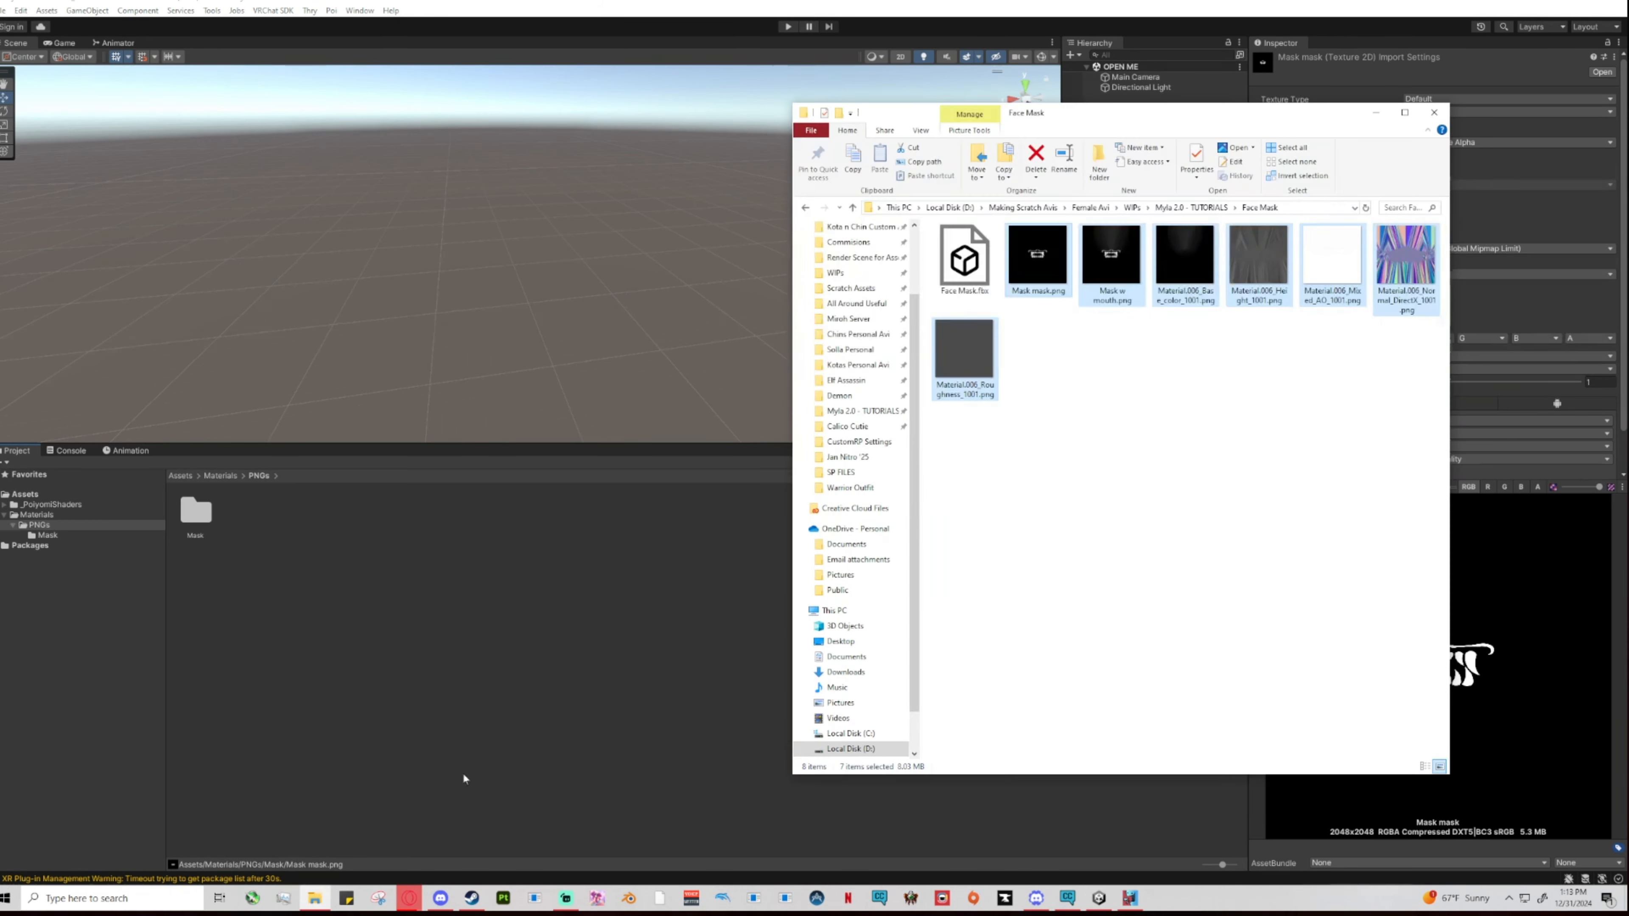
click(318, 898)
click(1191, 207)
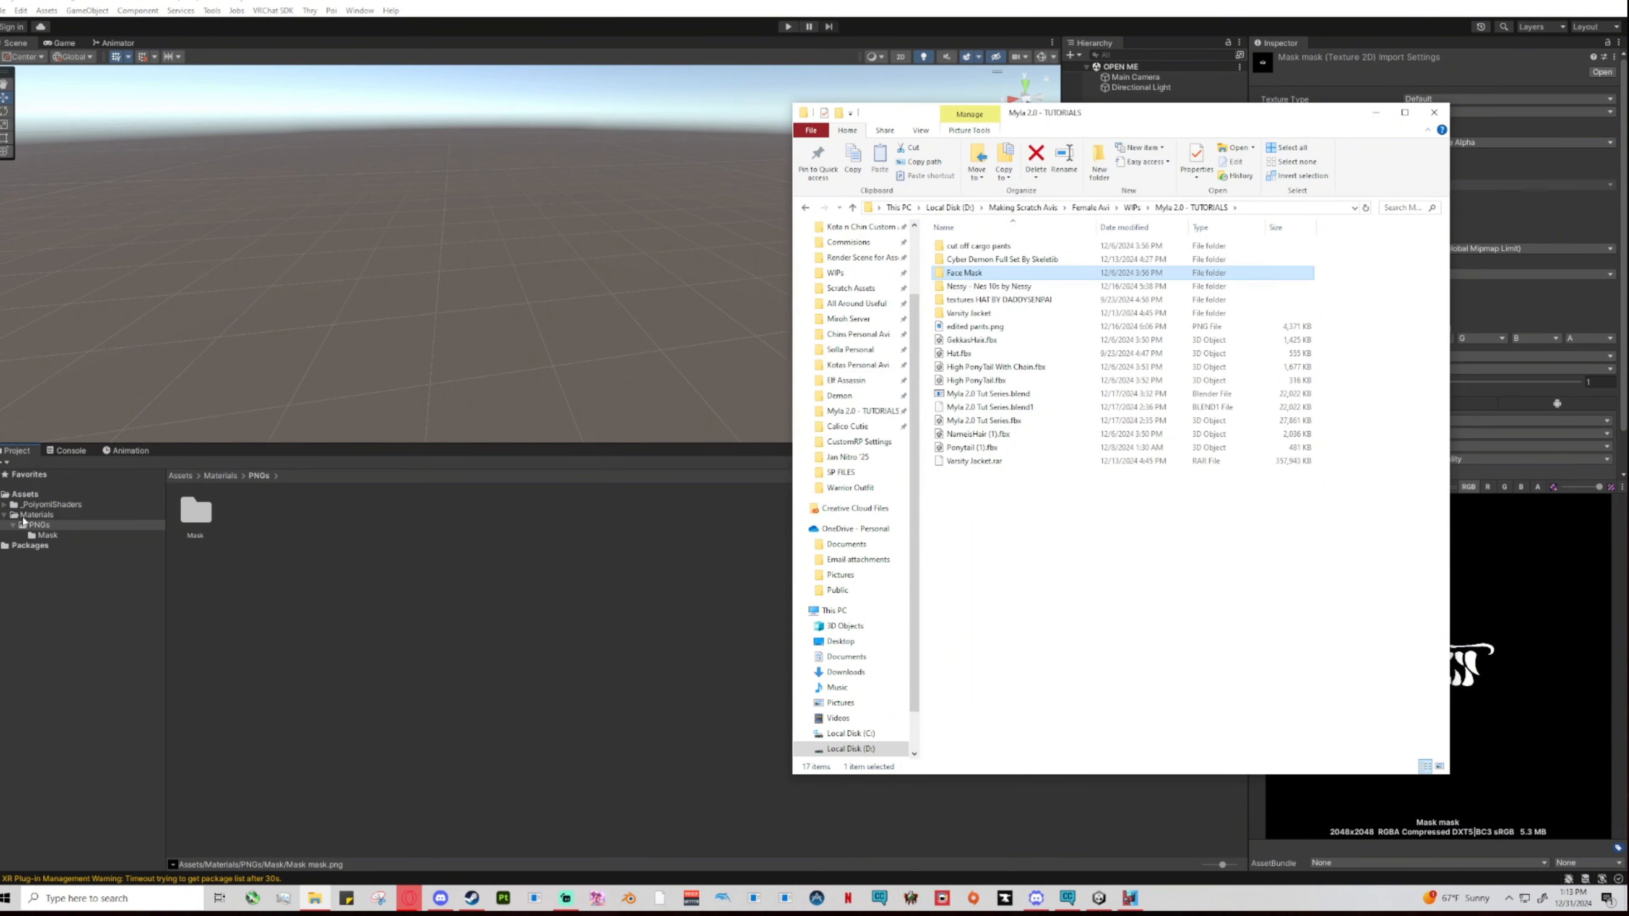
Collapse the Materials folder and create a folder named !!Myla PC directly in Assets.
click(32, 495)
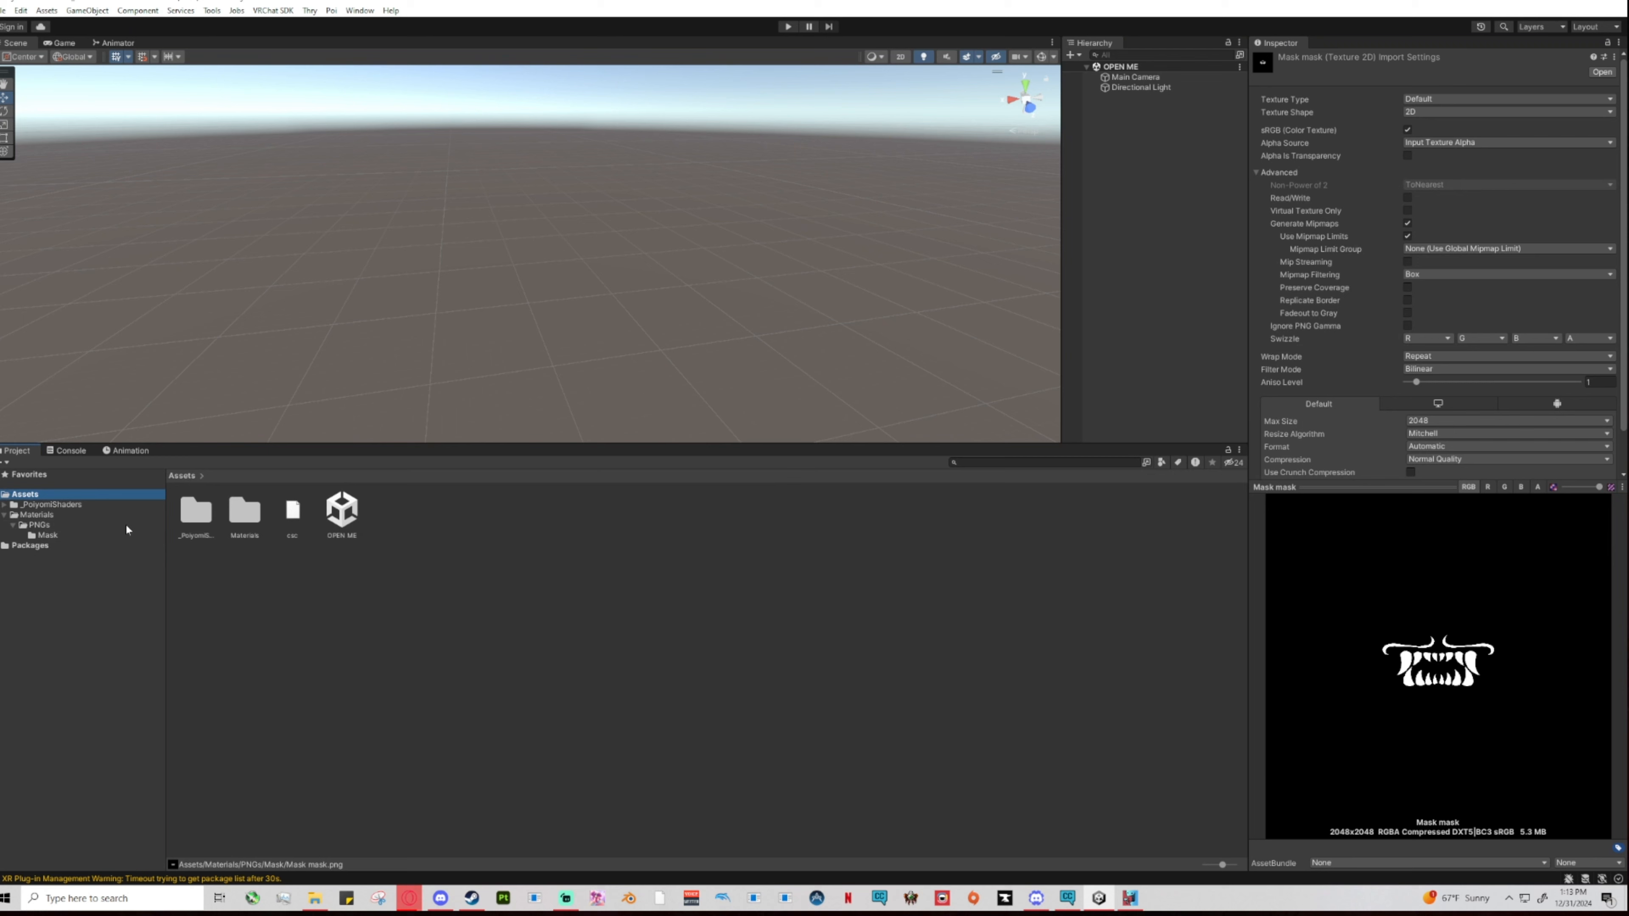
click(55, 518)
key(Left)
right_click(341, 571)
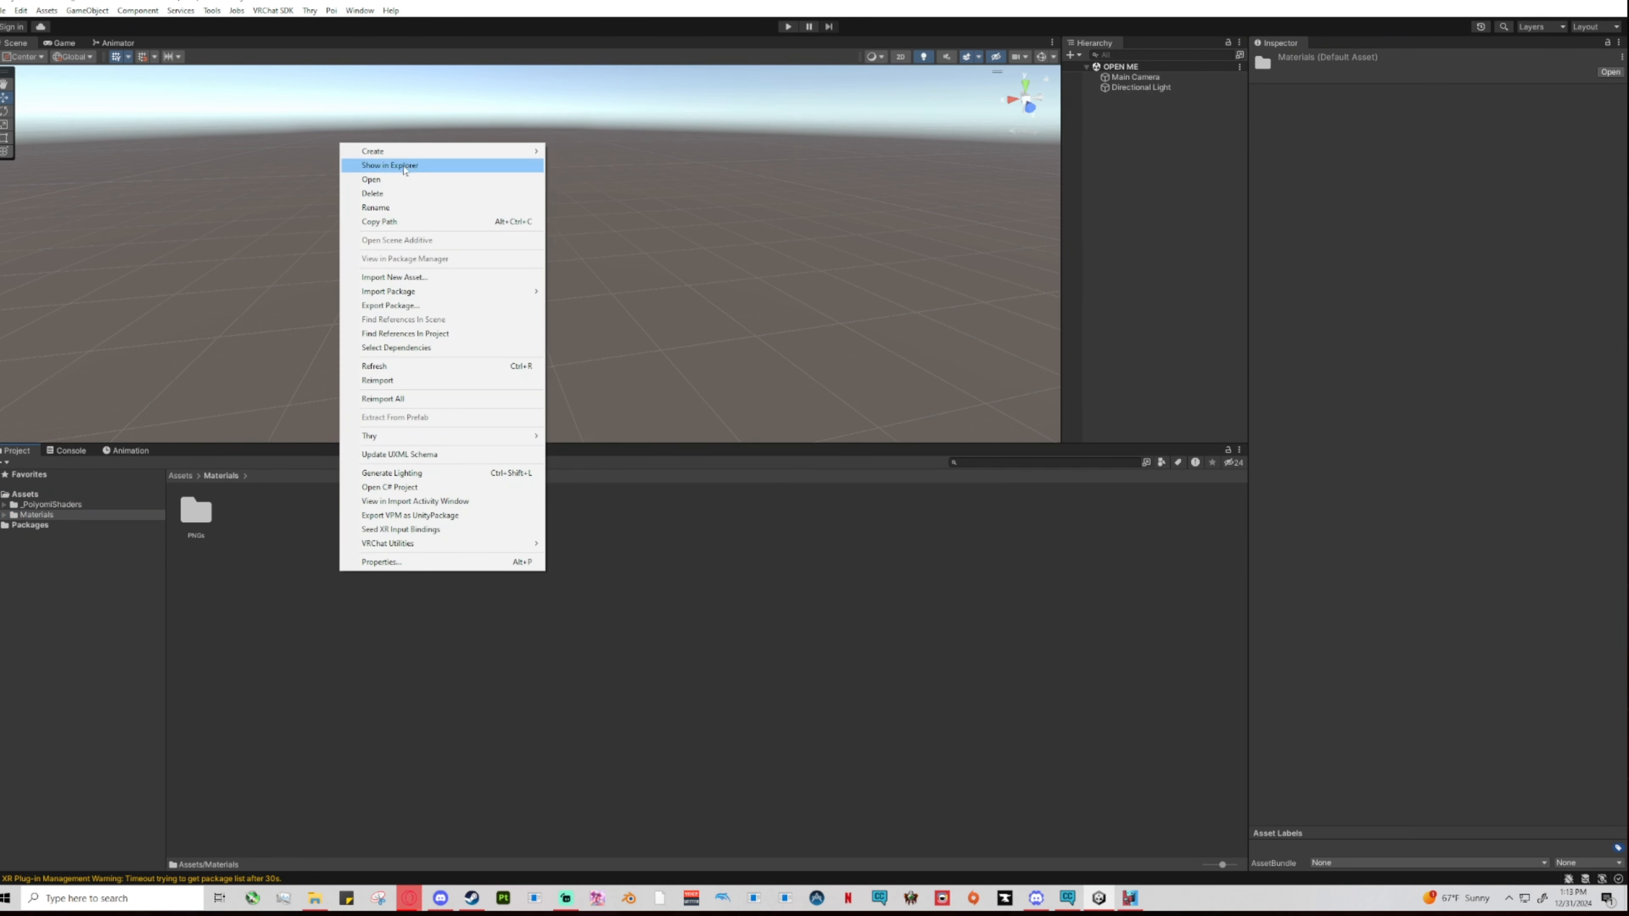
click(24, 494)
right_click(459, 550)
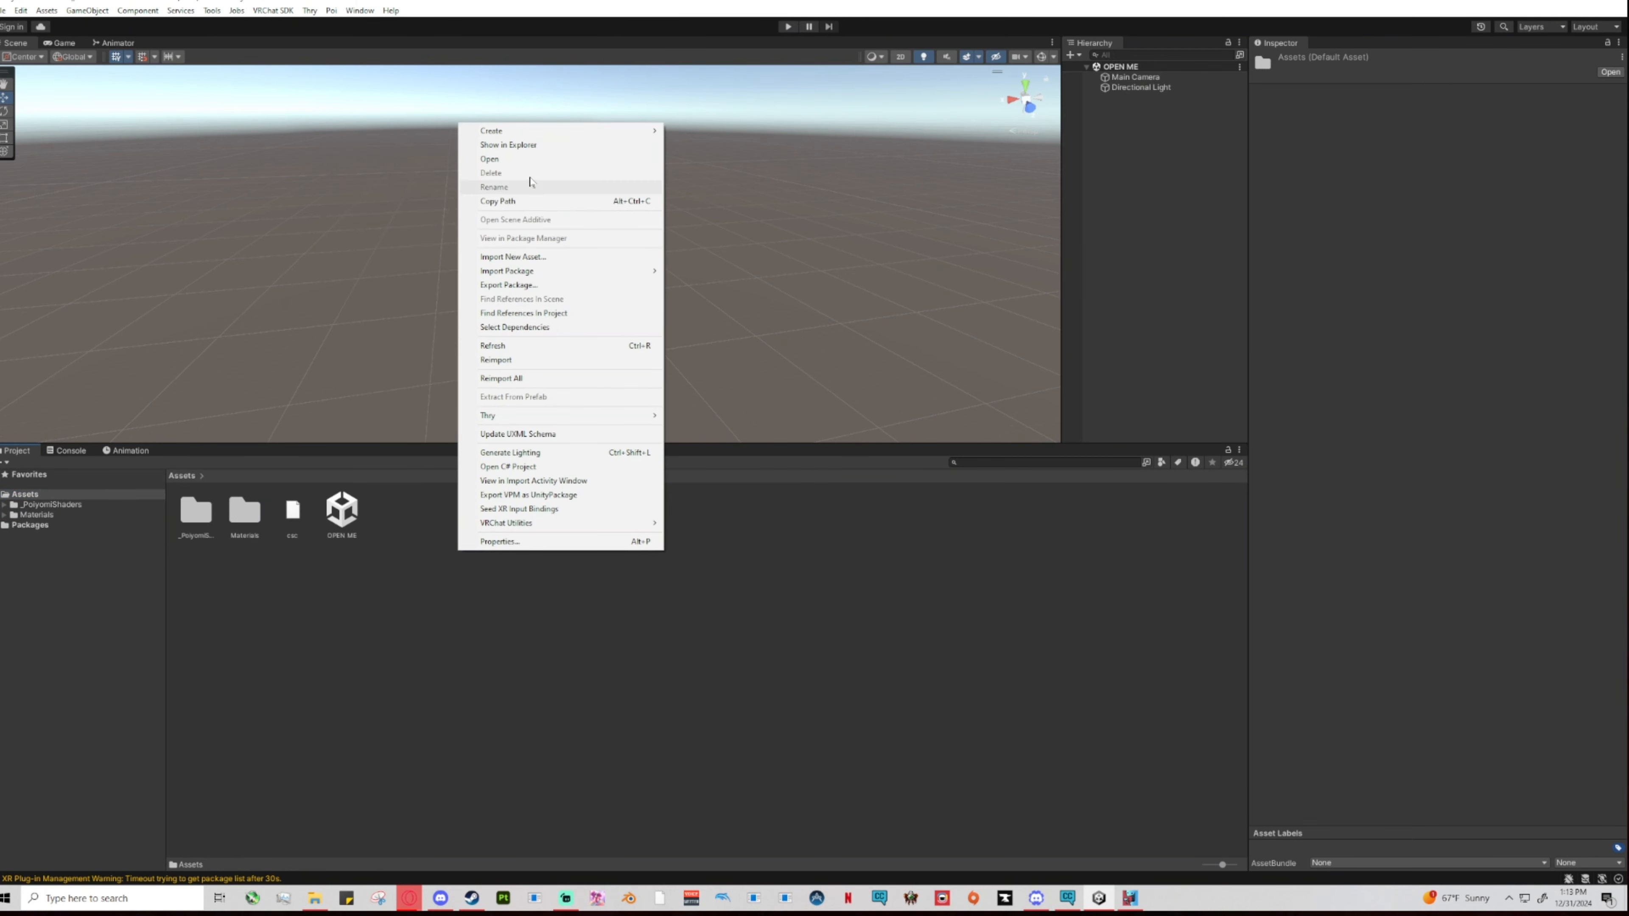
mouse_move(532, 132)
click(714, 178)
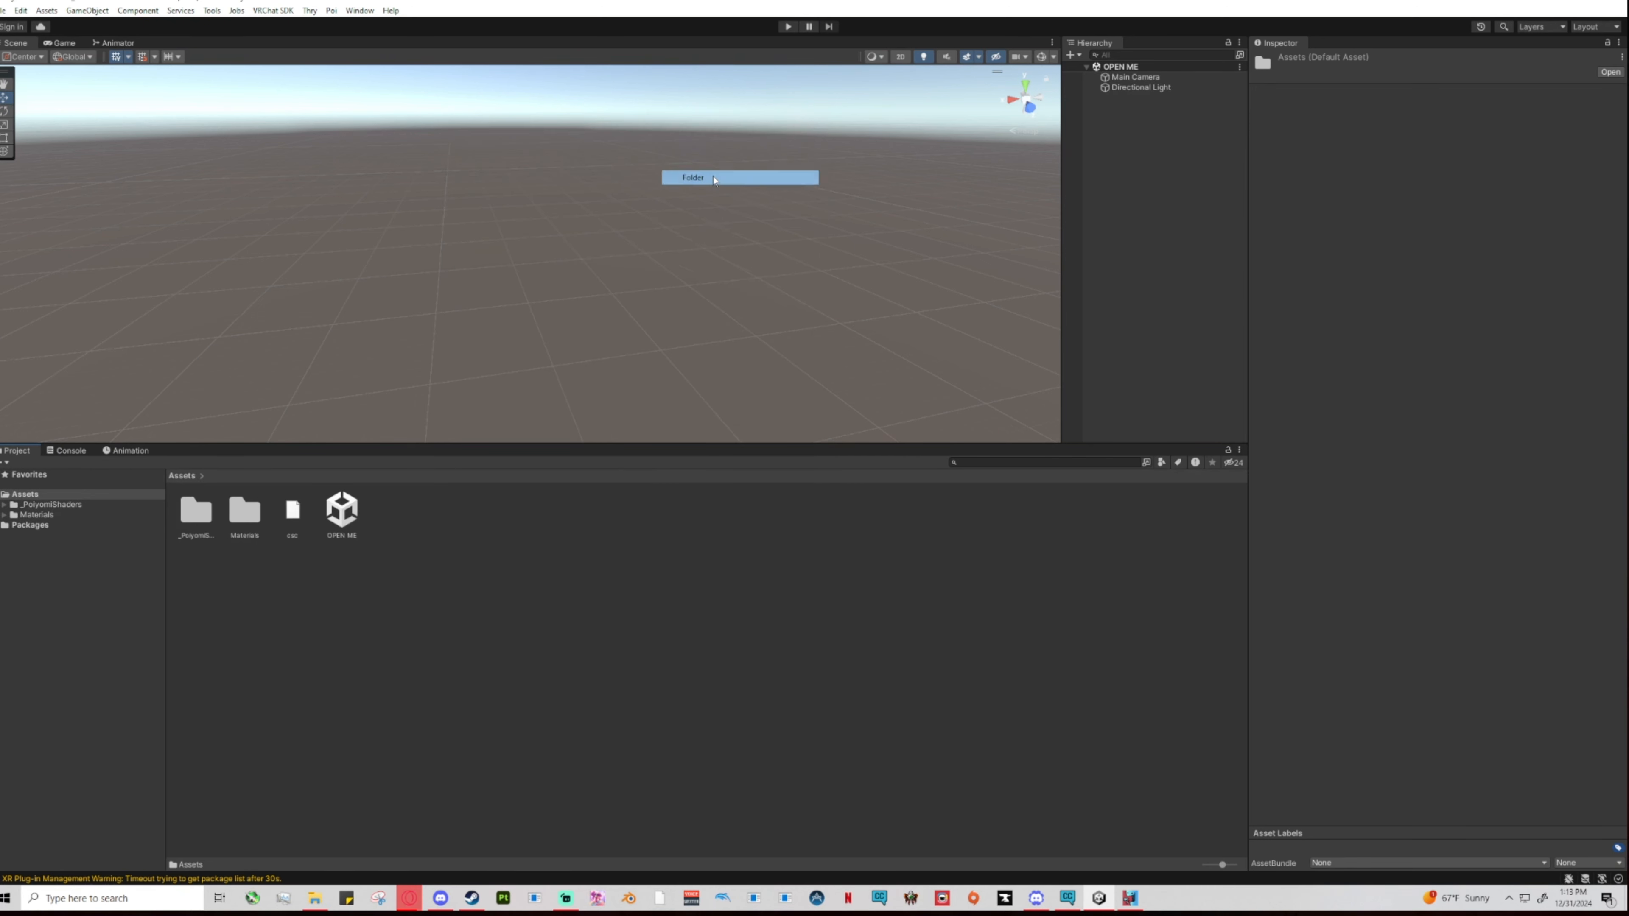
text(n)
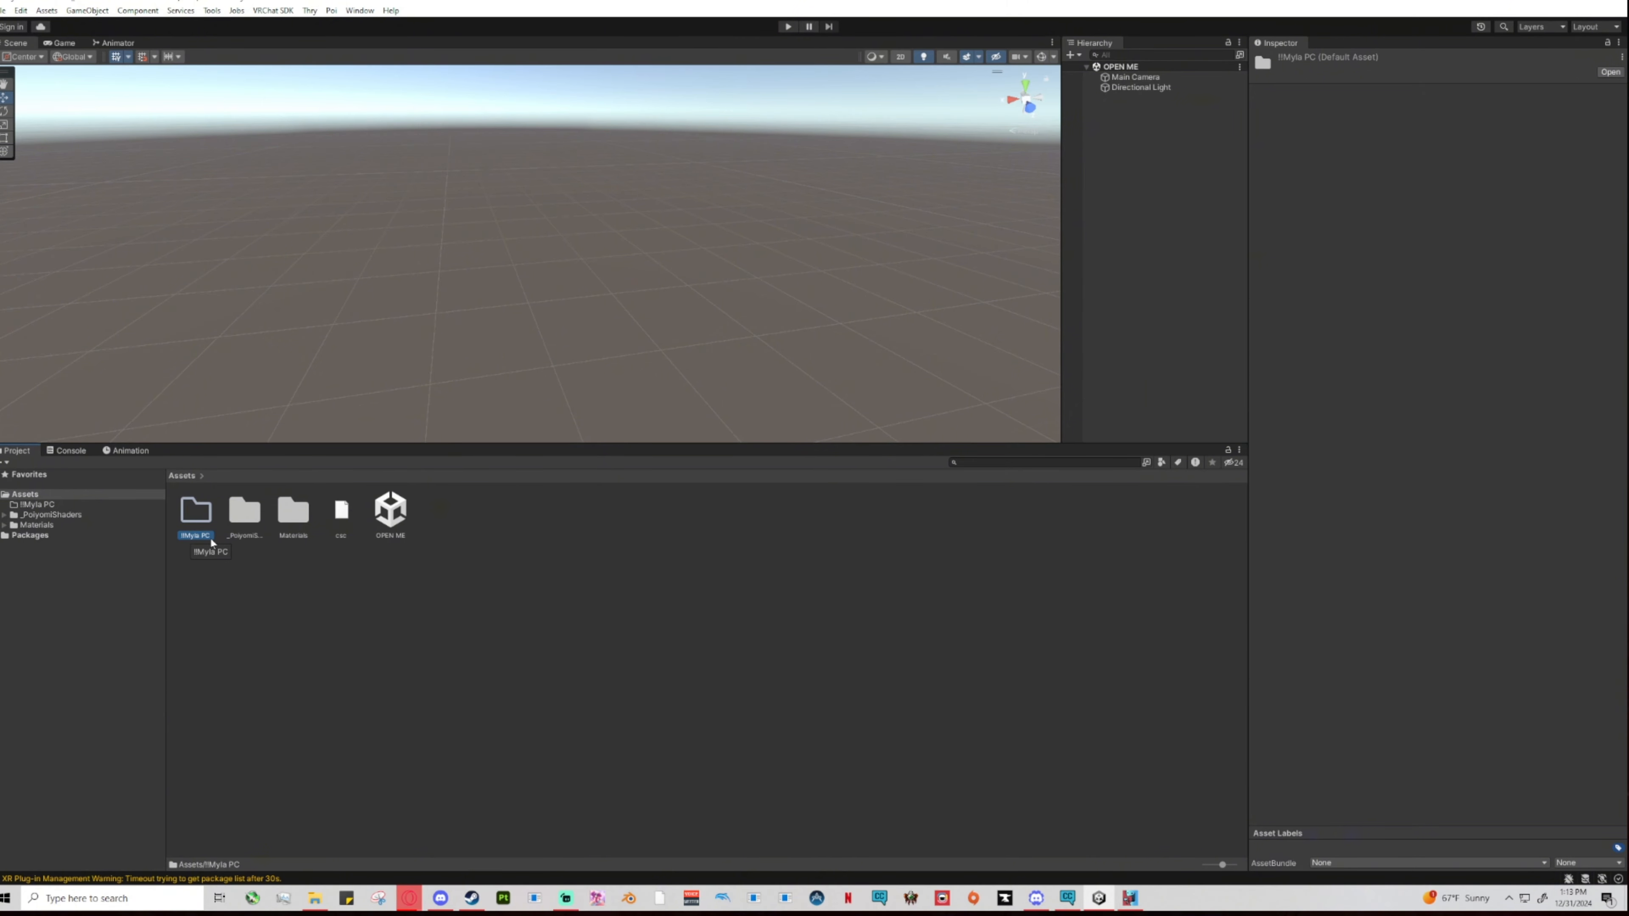
Import Myla 2.0 Tut Series.fbx from File Explorer into the !!Myla PC folder and clear the NormalMap settings dialog.
double_click(197, 518)
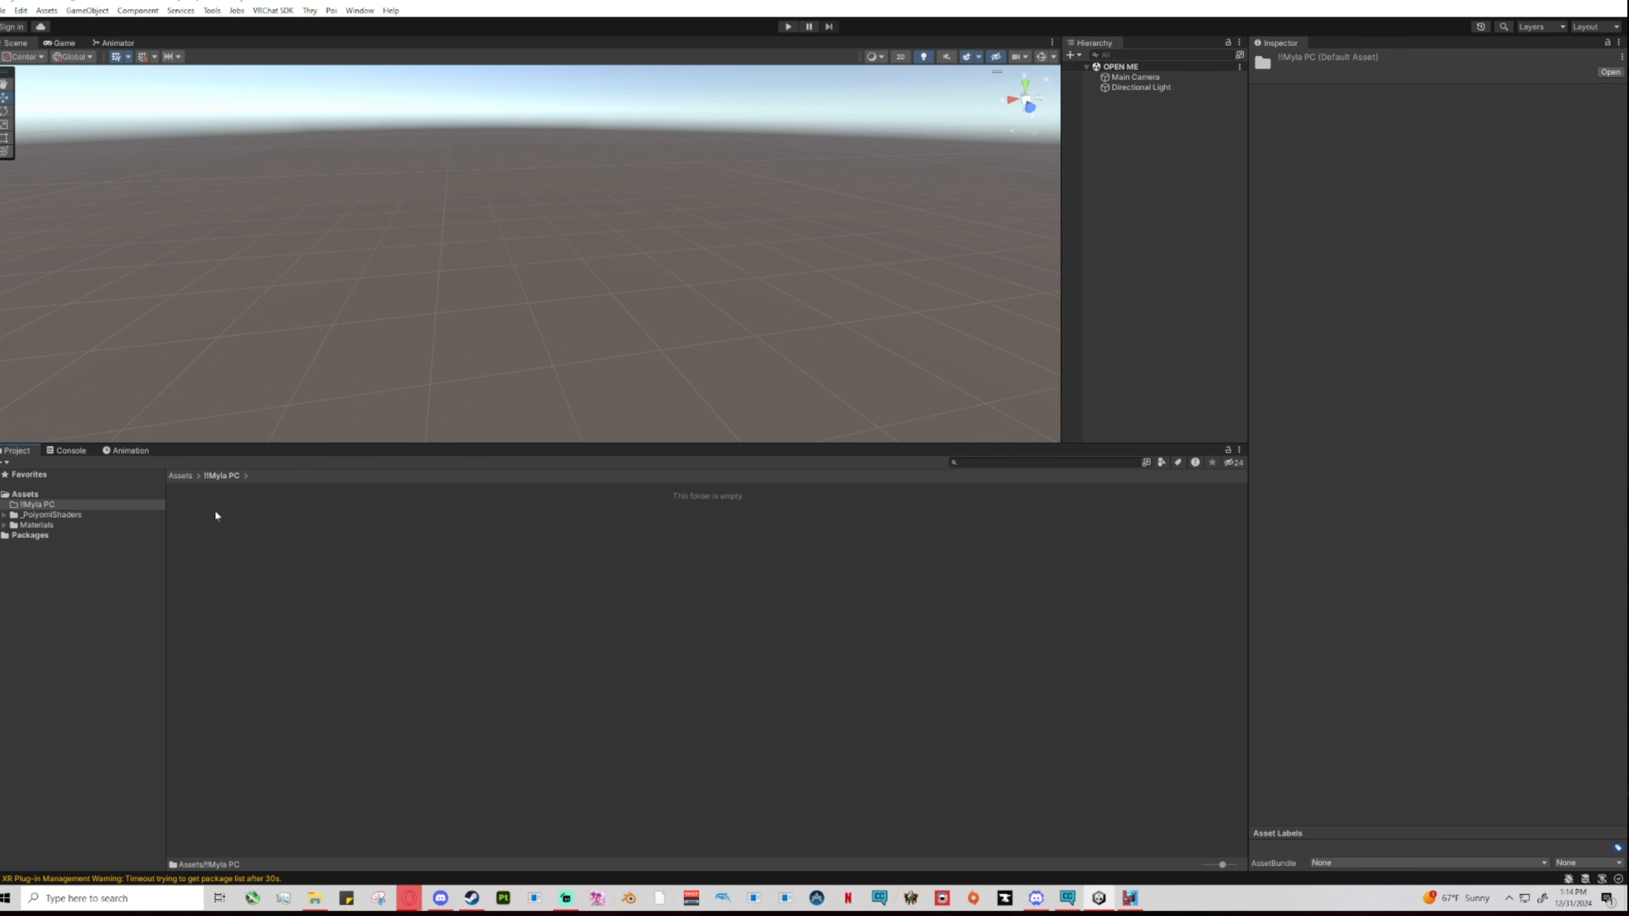
right_click(229, 542)
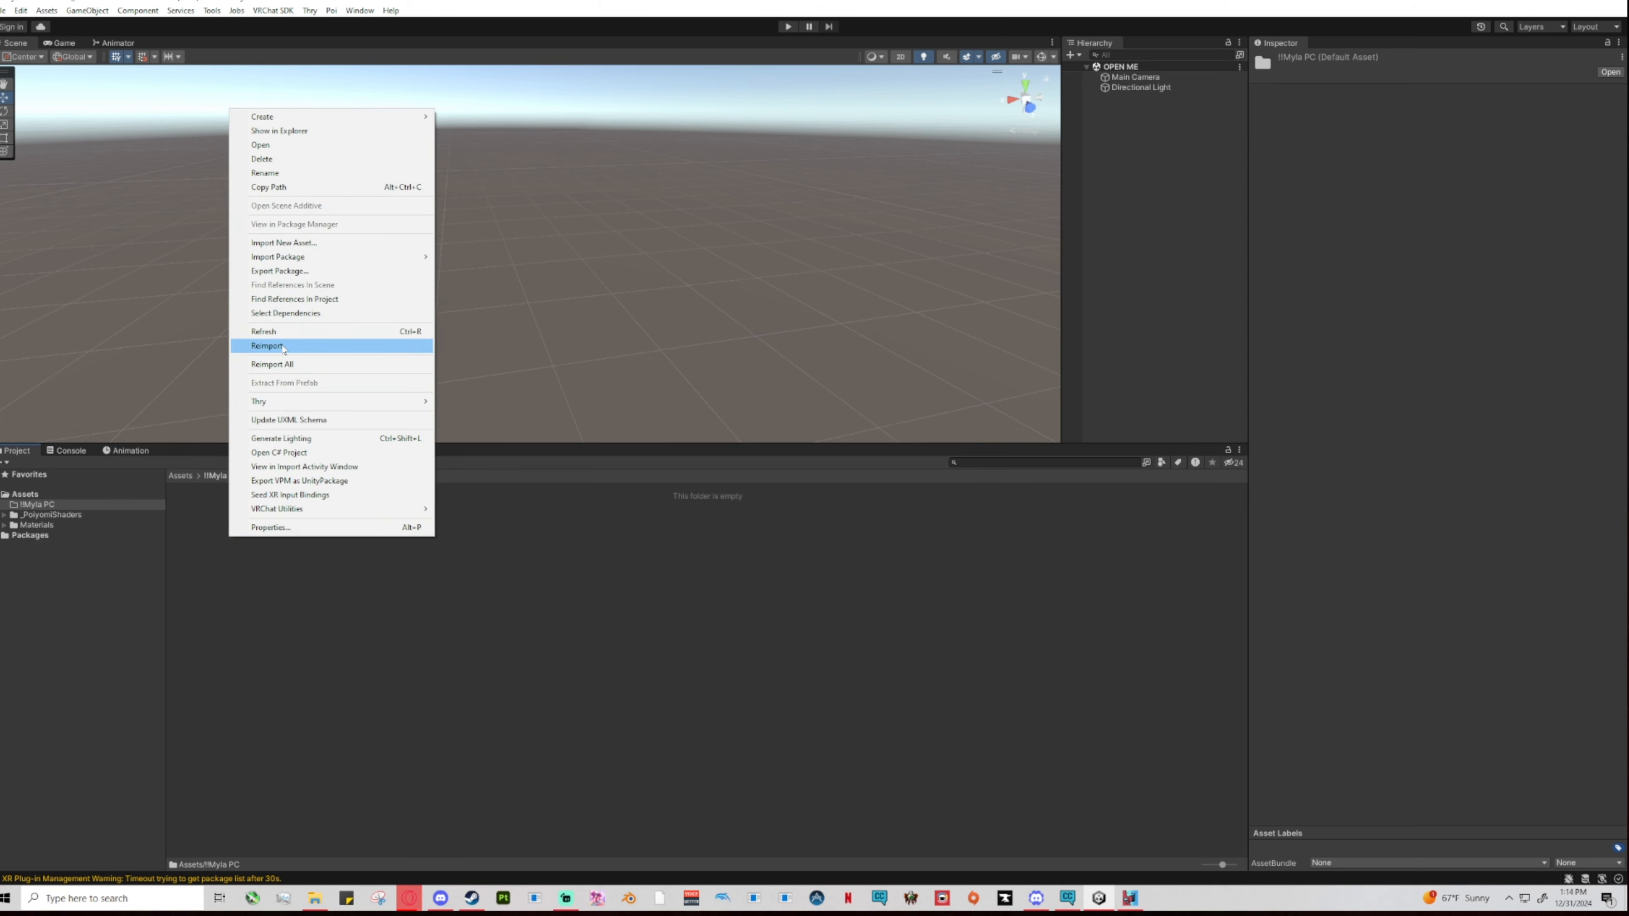
click(222, 607)
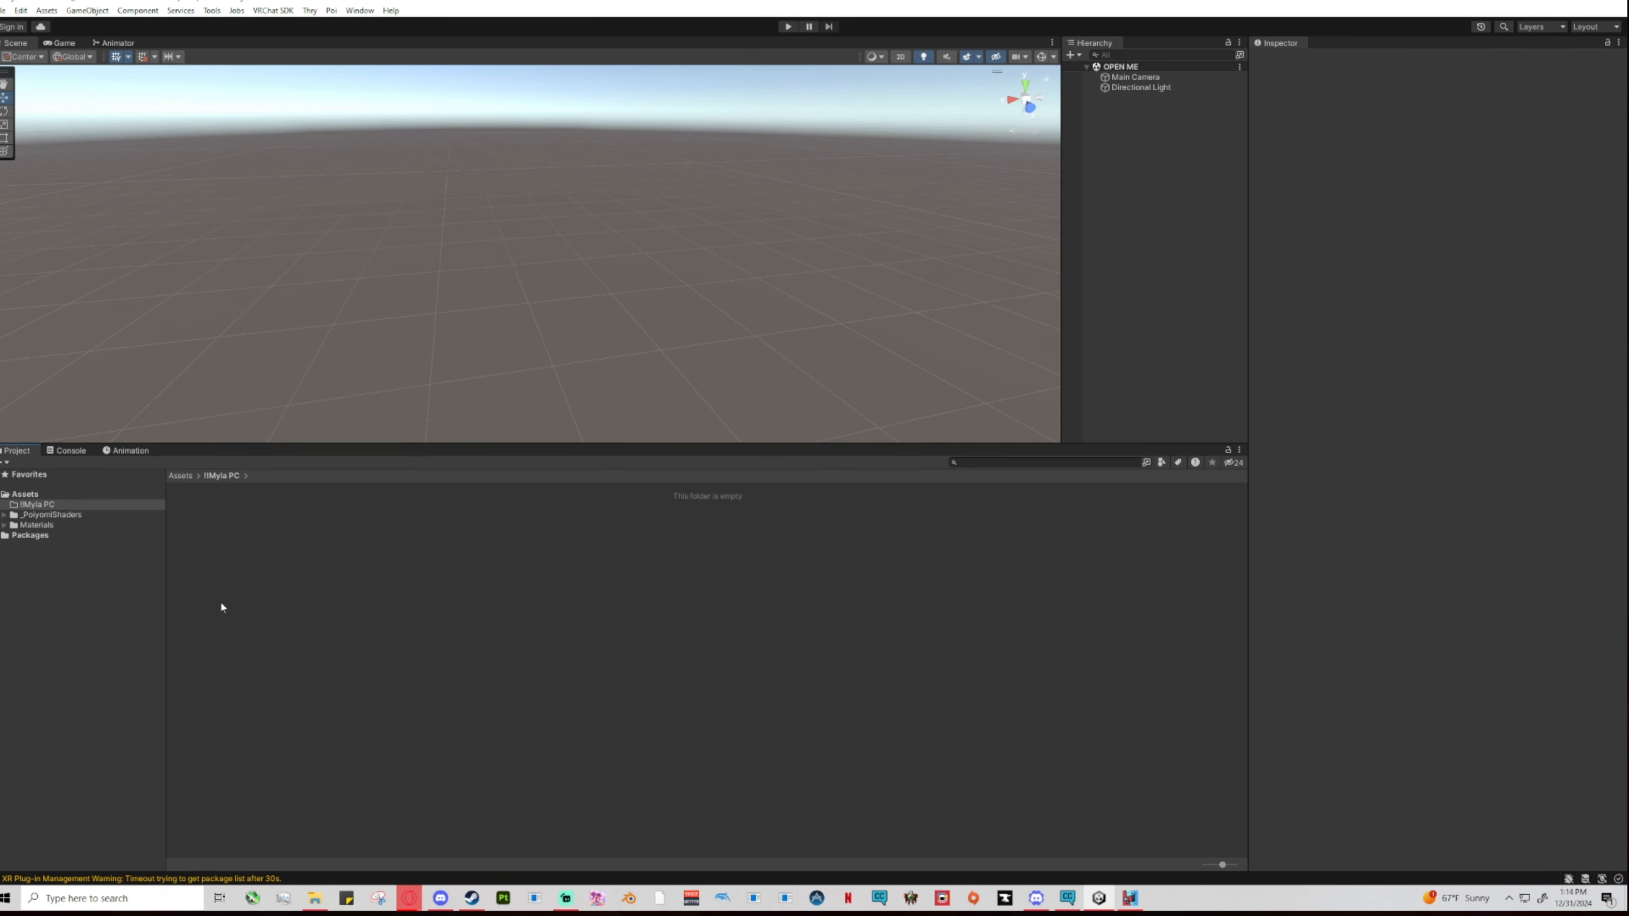
click(315, 897)
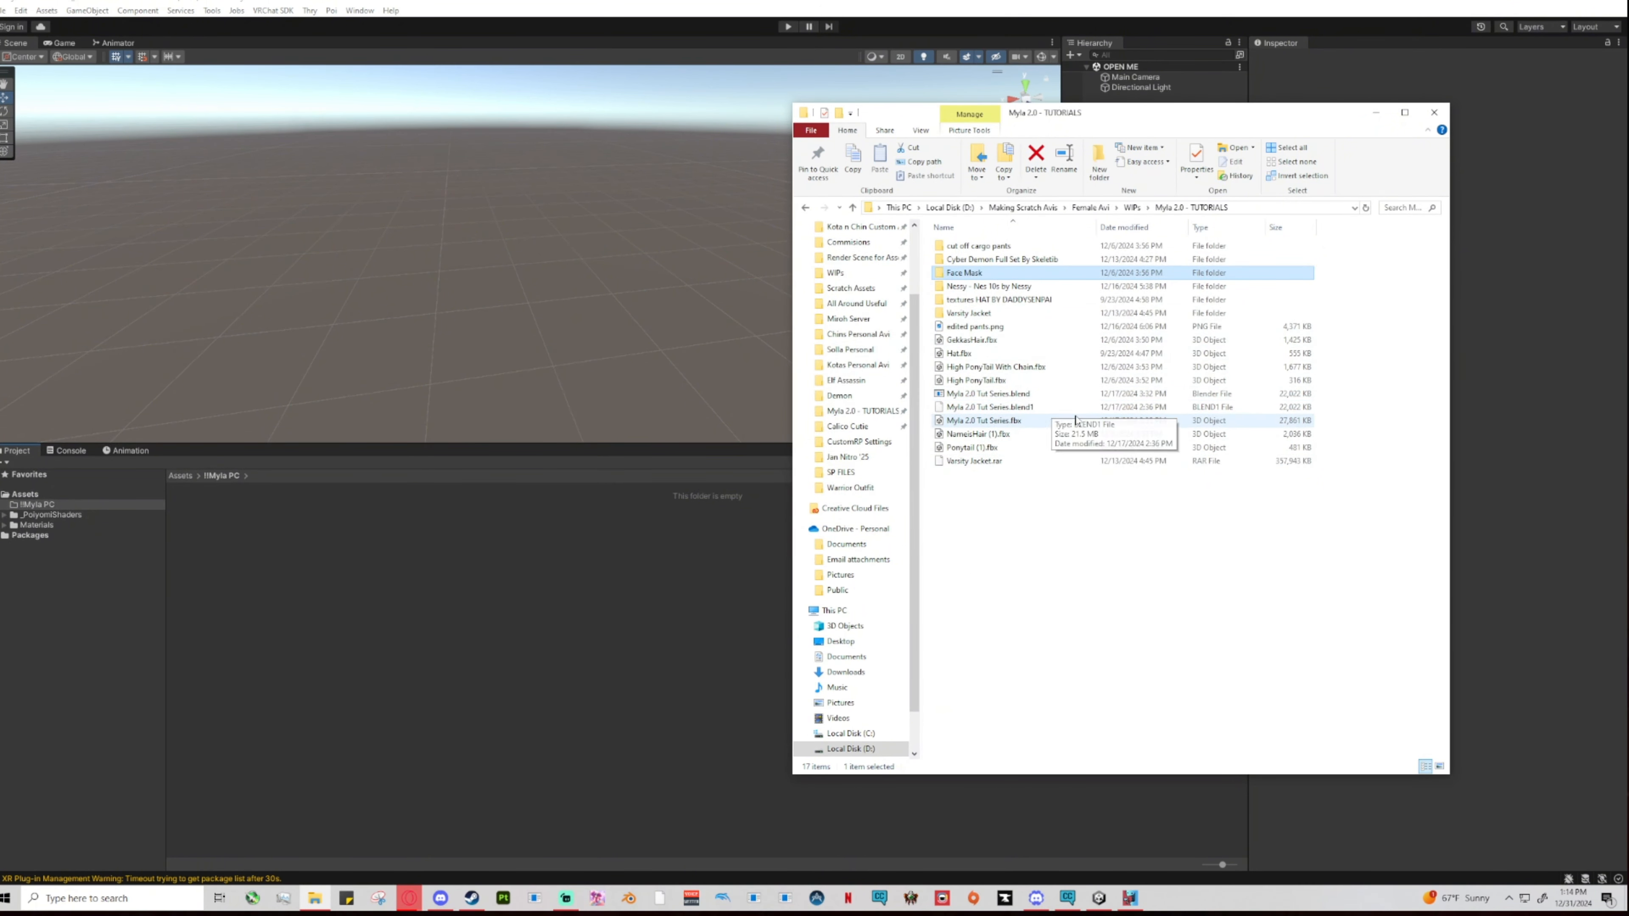
click(961, 420)
drag(962, 428, 212, 539)
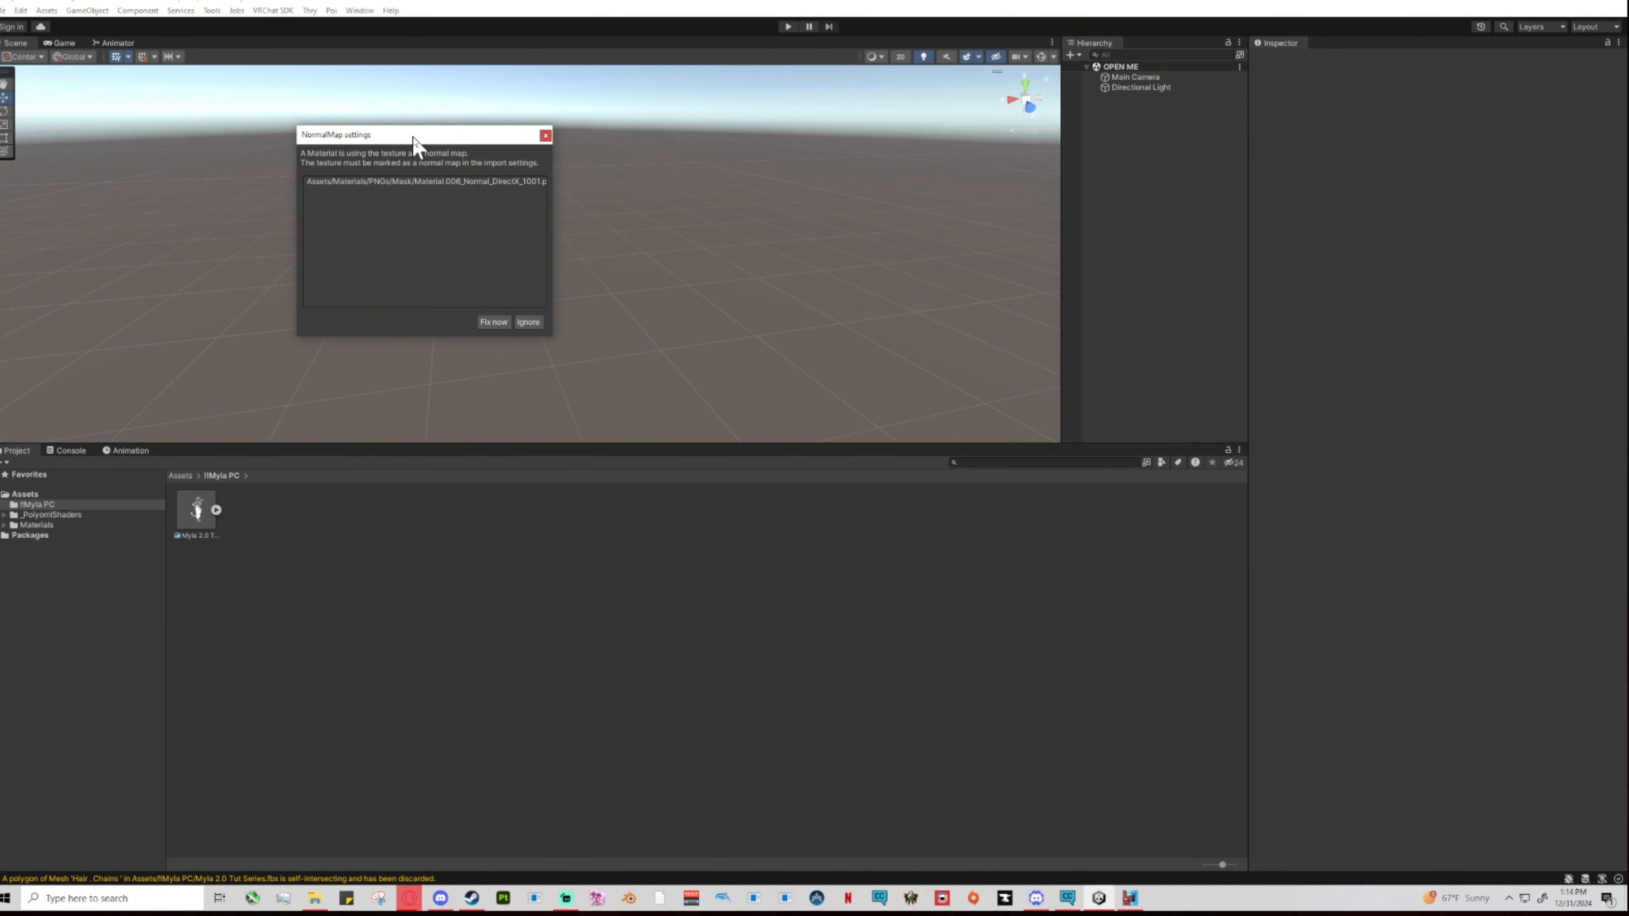
drag(414, 143, 539, 143)
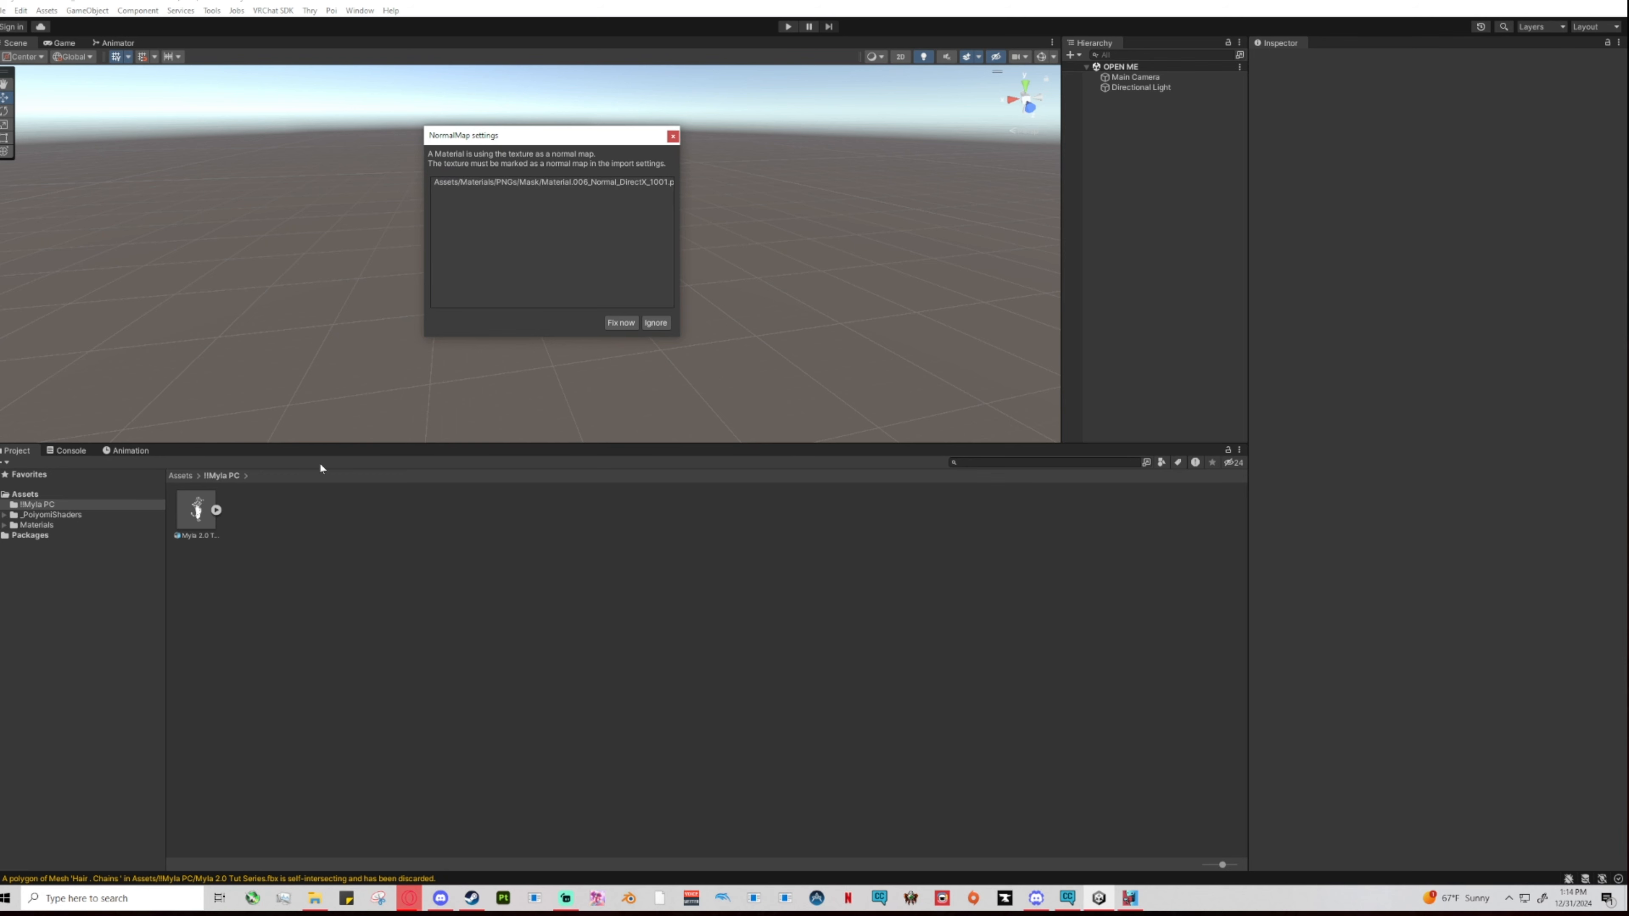
drag(591, 148, 632, 166)
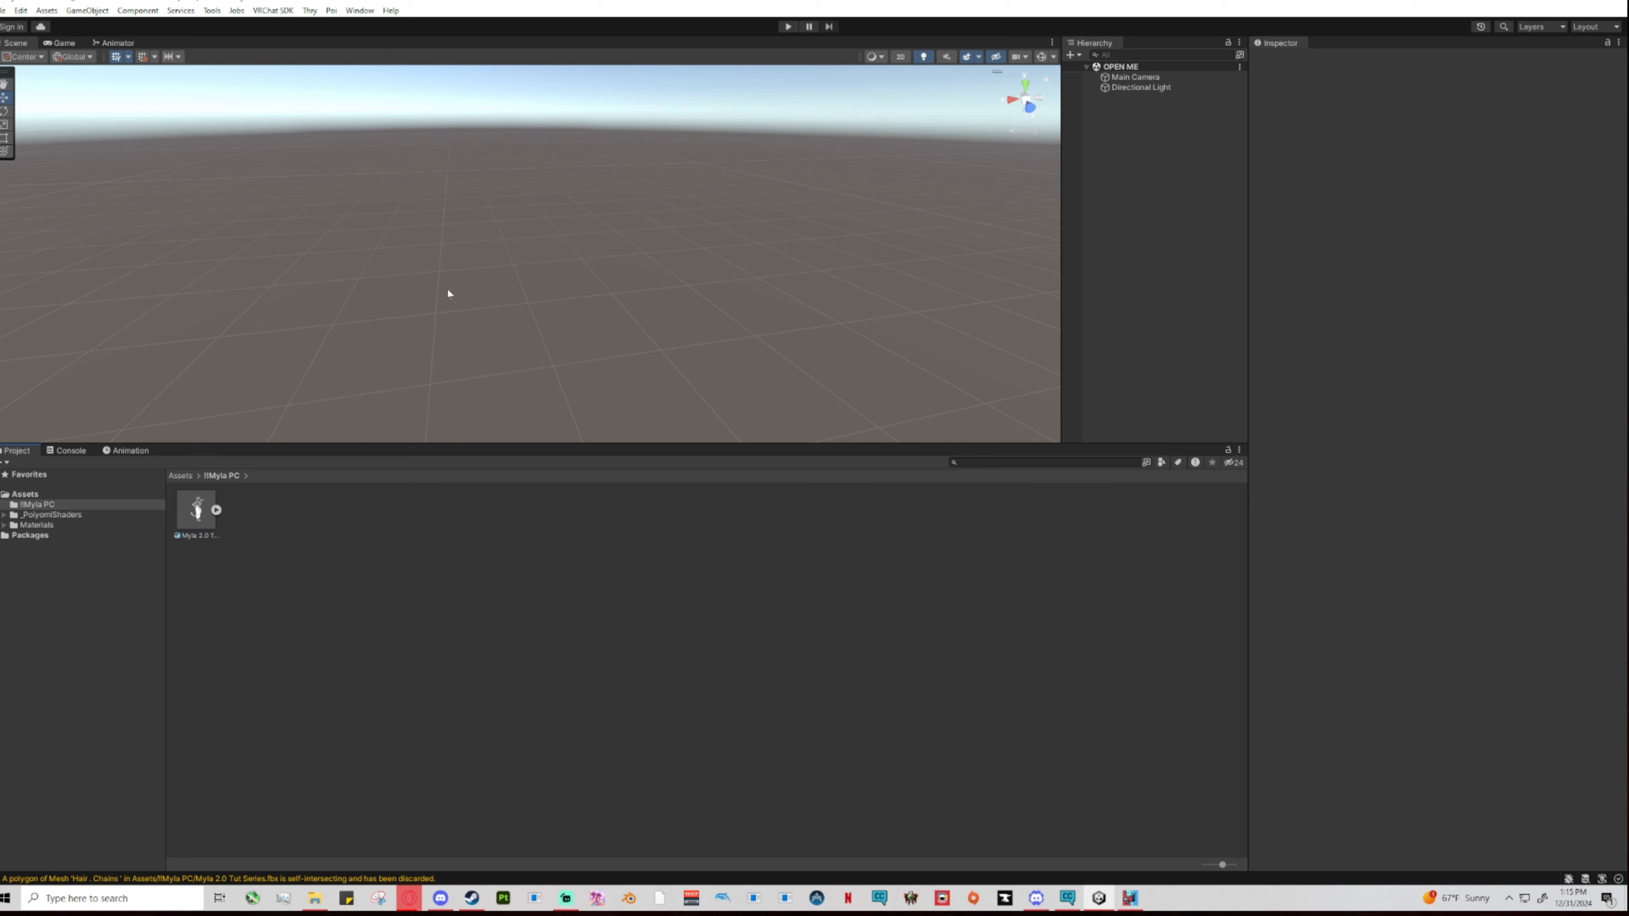
Enlarge the Scene view and open the PNGs folder inside Materials.
drag(484, 444, 474, 512)
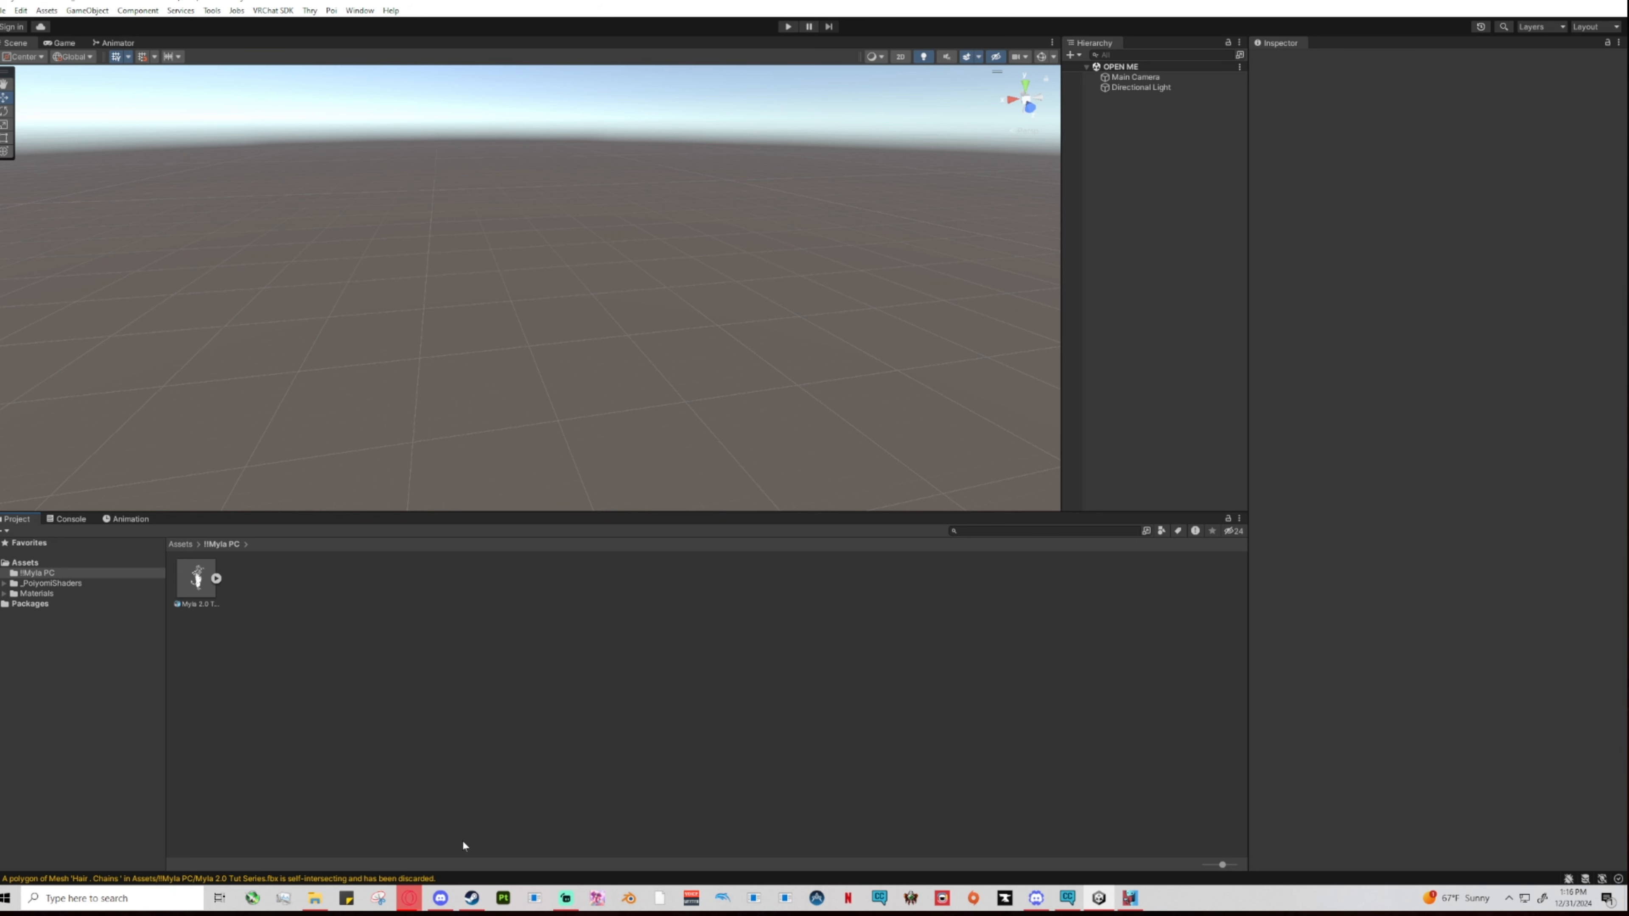
click(4, 593)
click(37, 605)
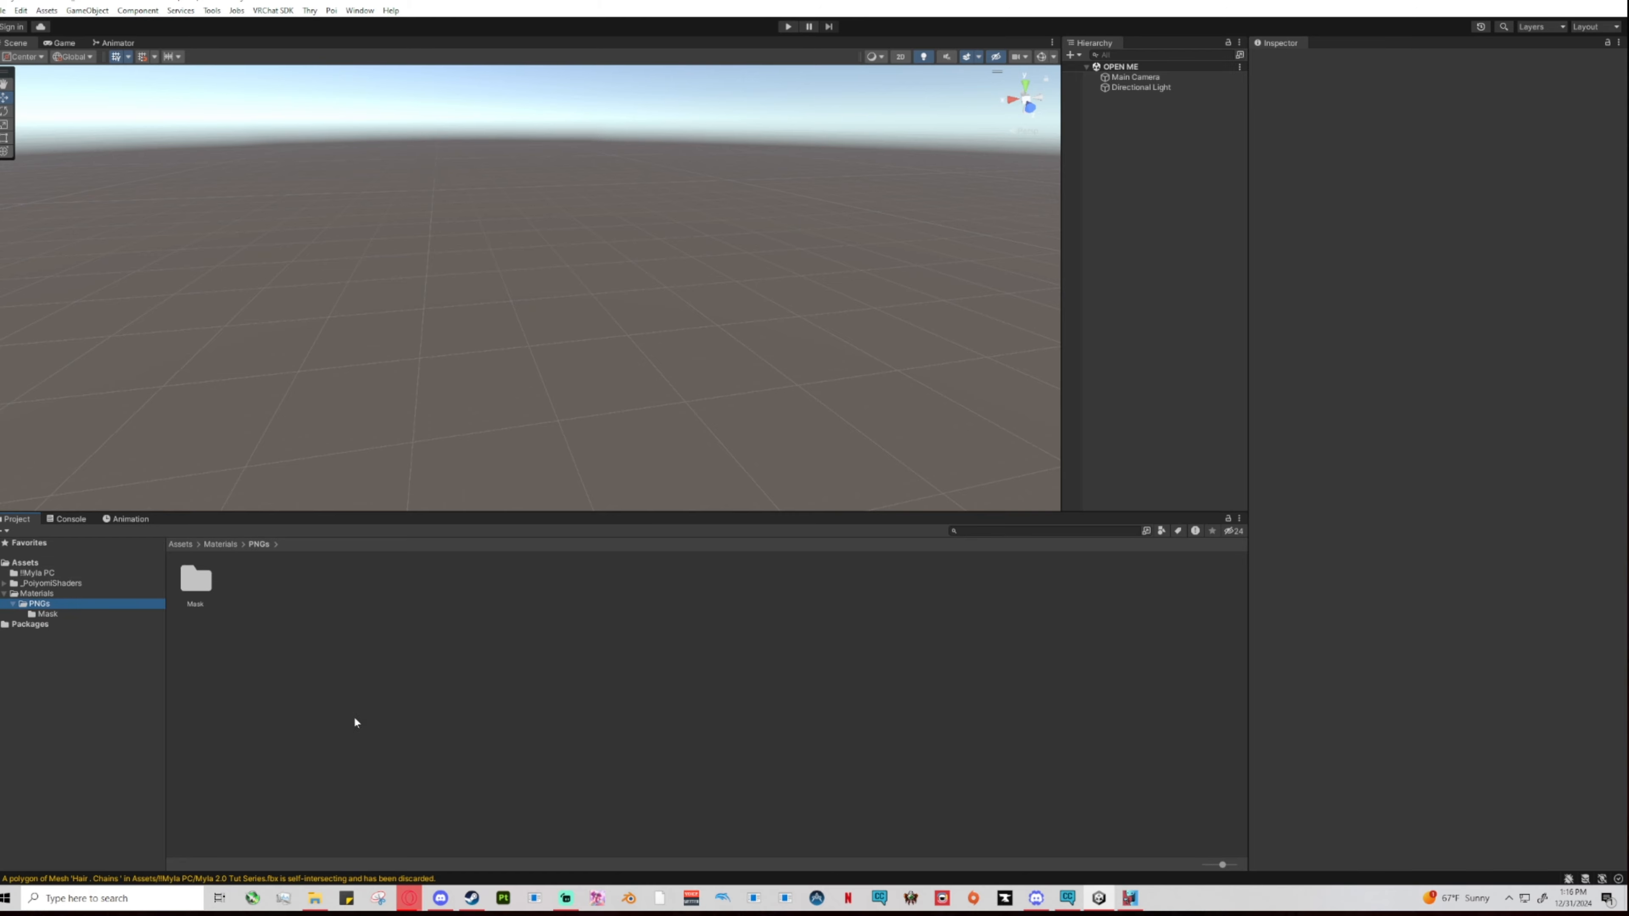
mouse_move(320, 910)
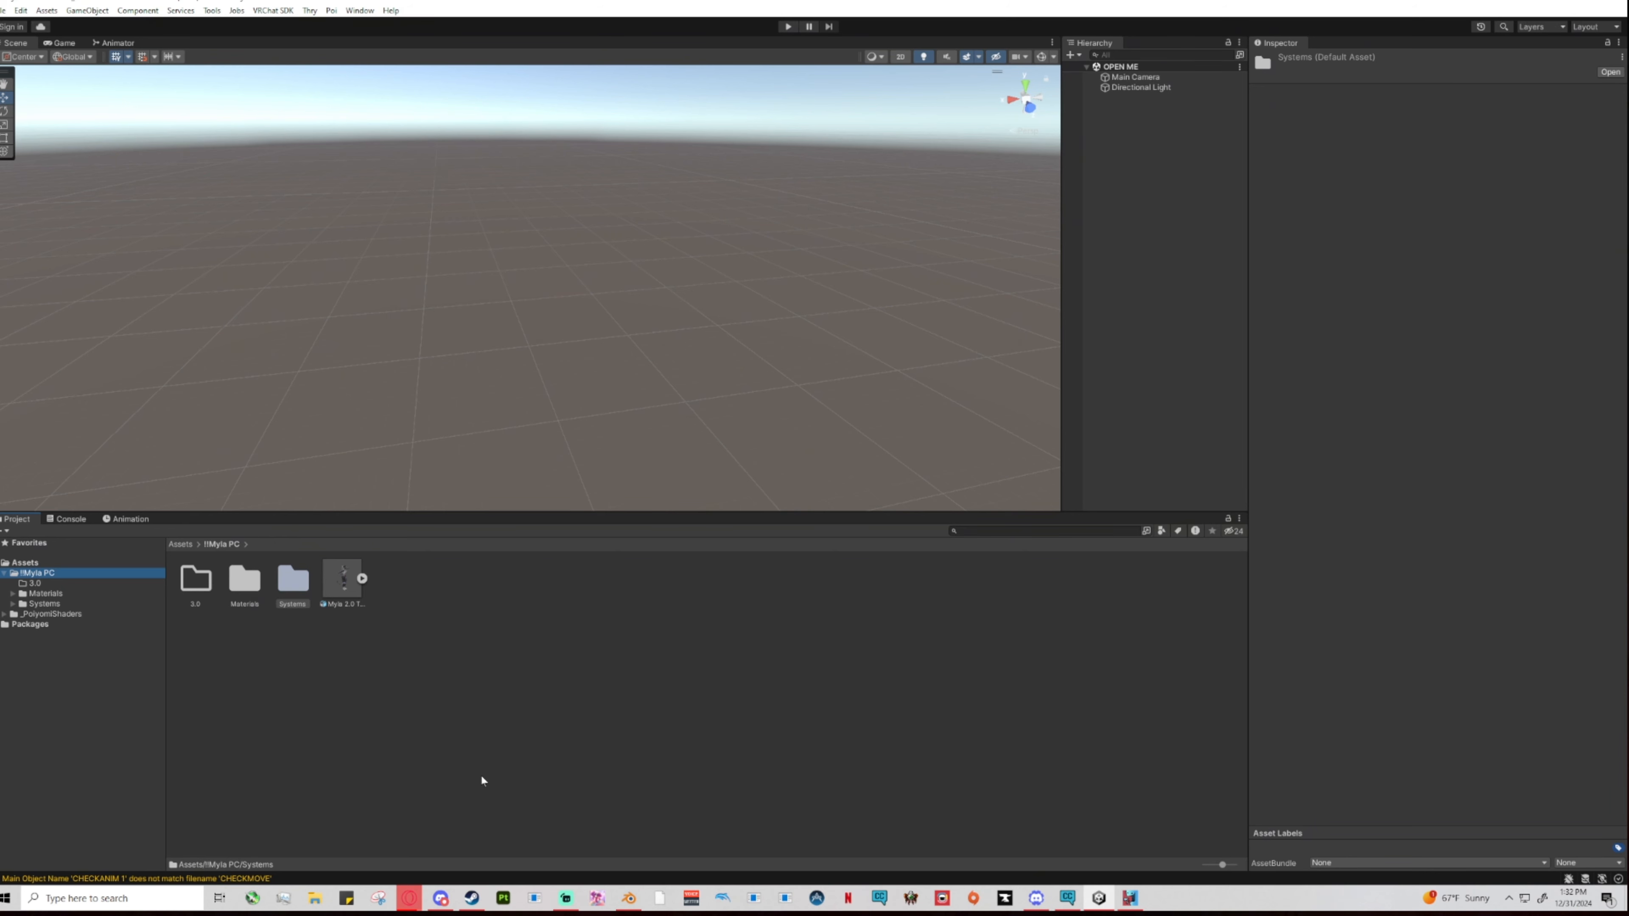
Examine the folder structure of !!Myla PC, including 3.0, the PNGs subfolders in Materials, and the contents of Systems.
click(451, 757)
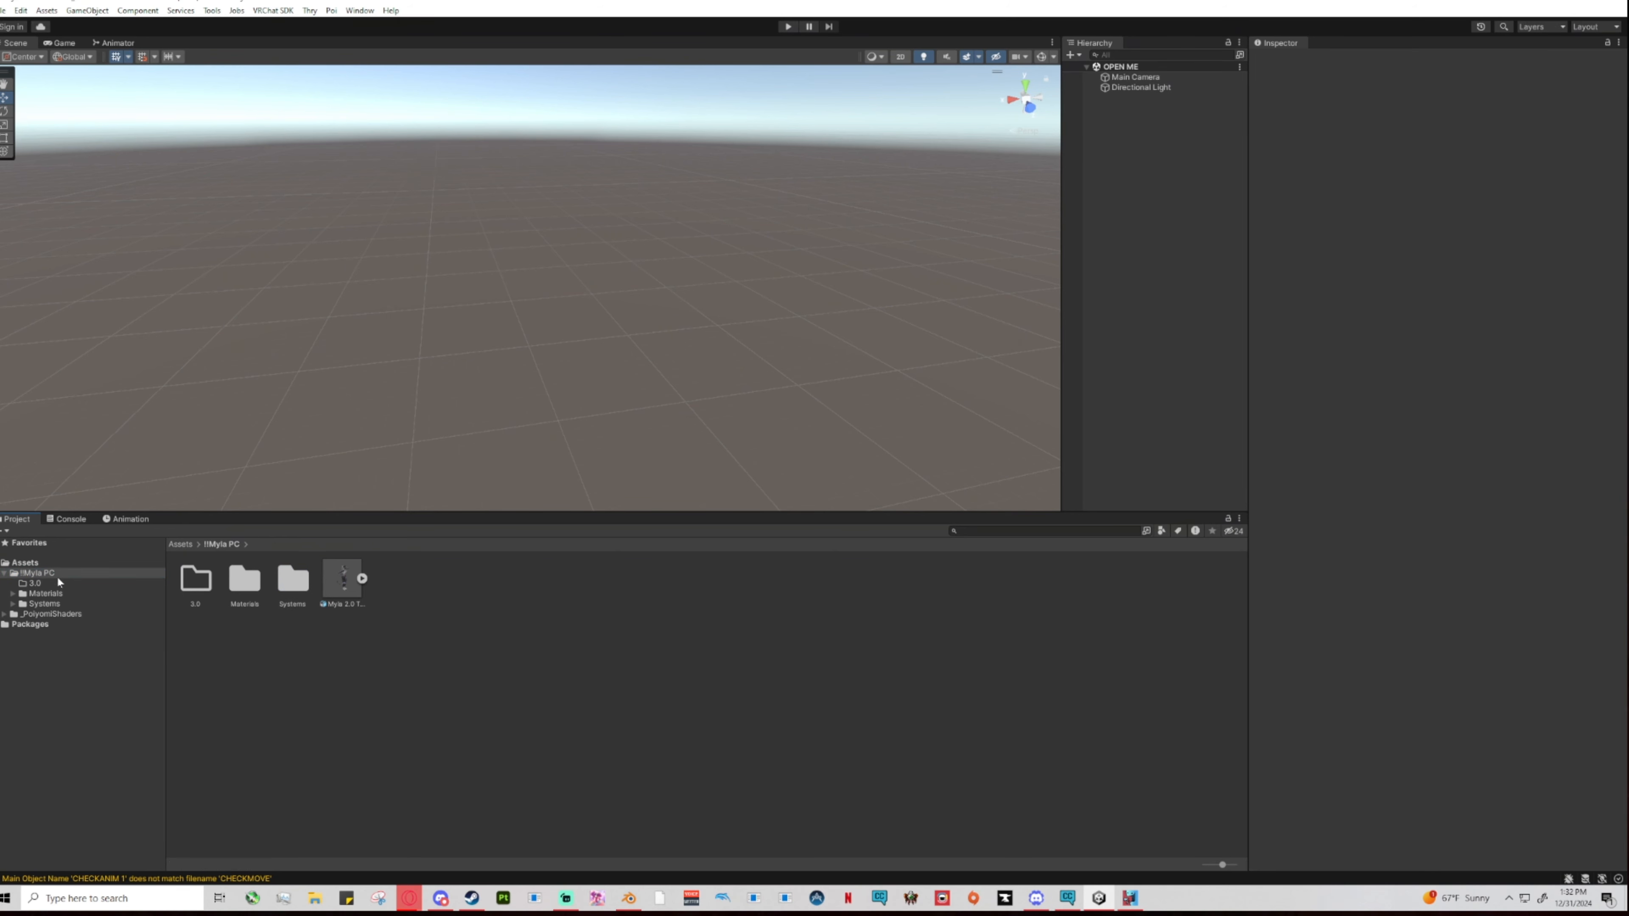
click(4, 573)
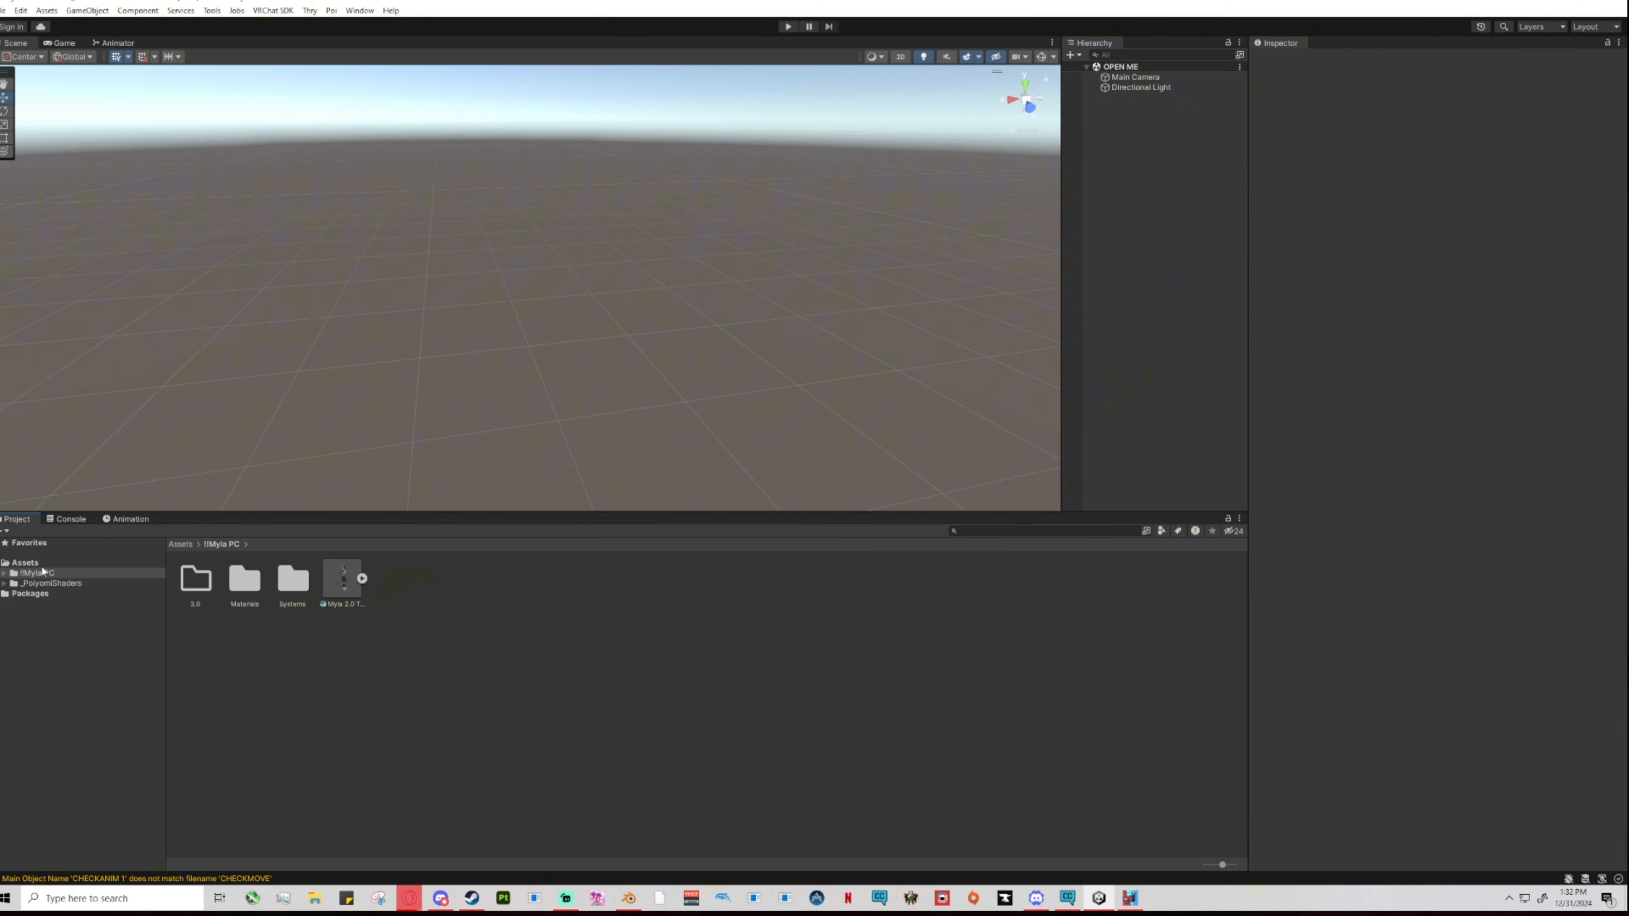
click(5, 574)
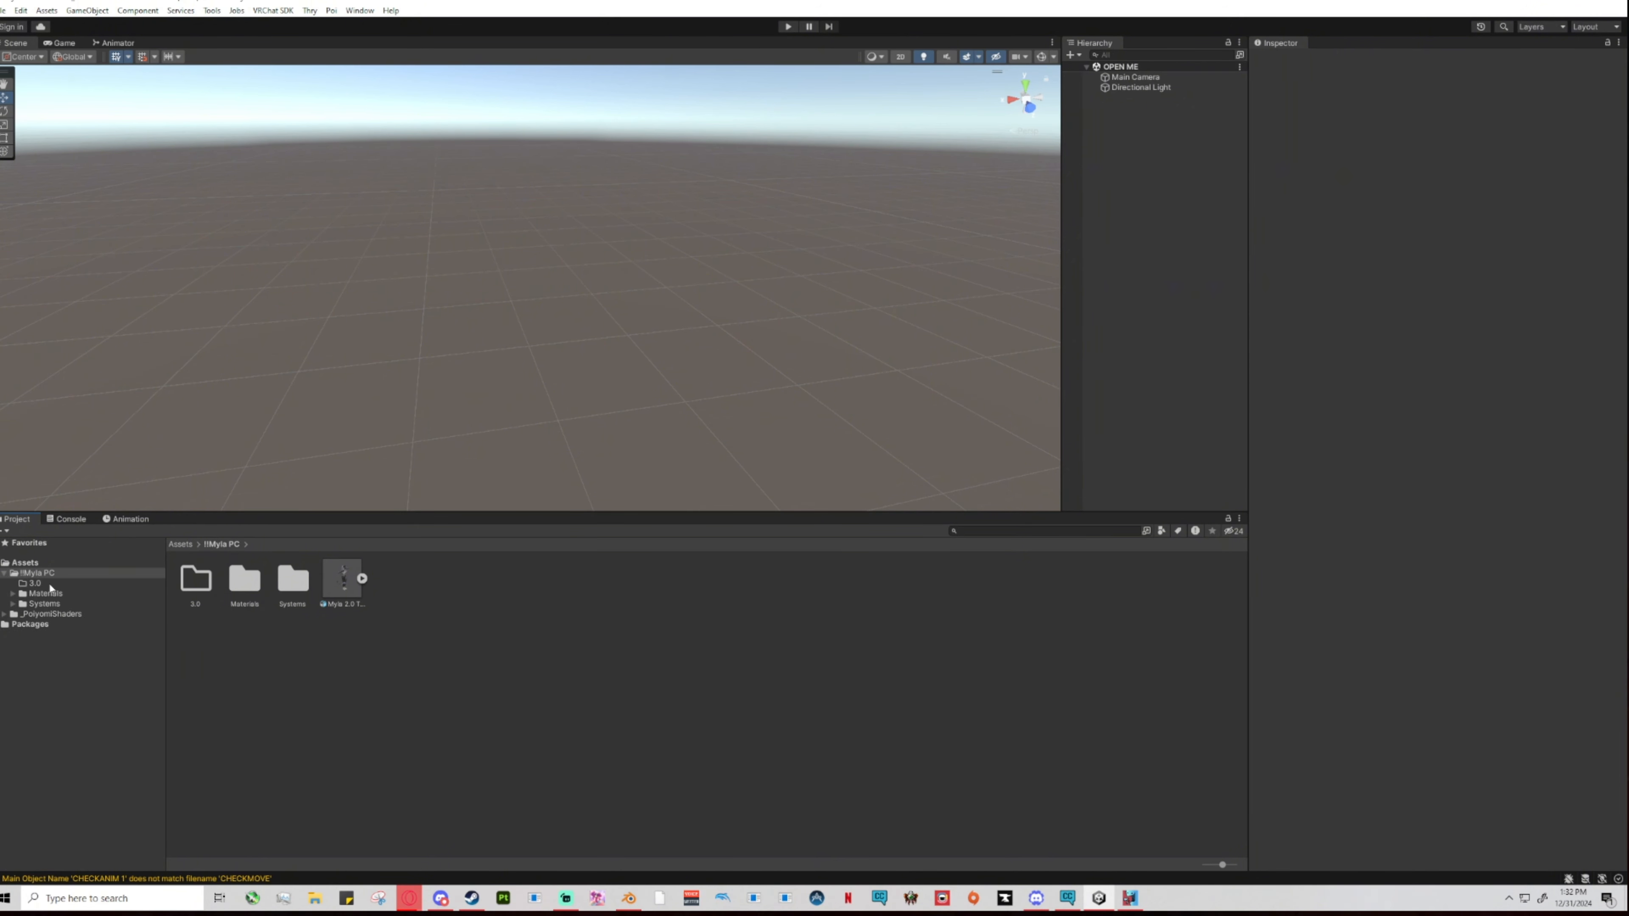
click(38, 584)
click(226, 545)
click(13, 596)
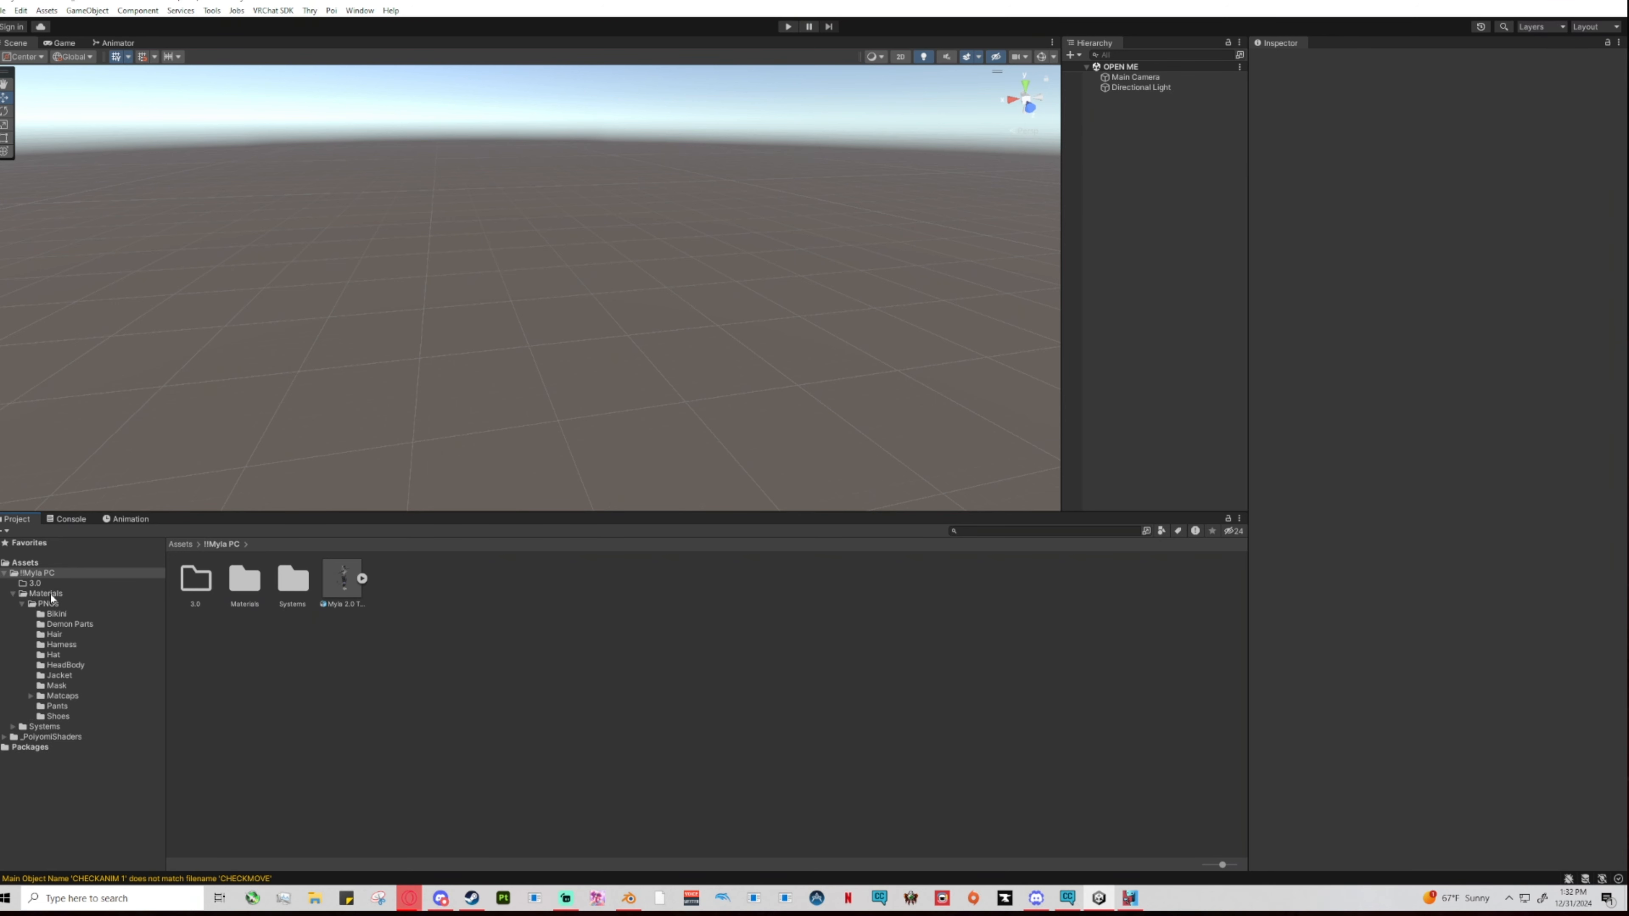
click(22, 606)
click(23, 604)
click(13, 595)
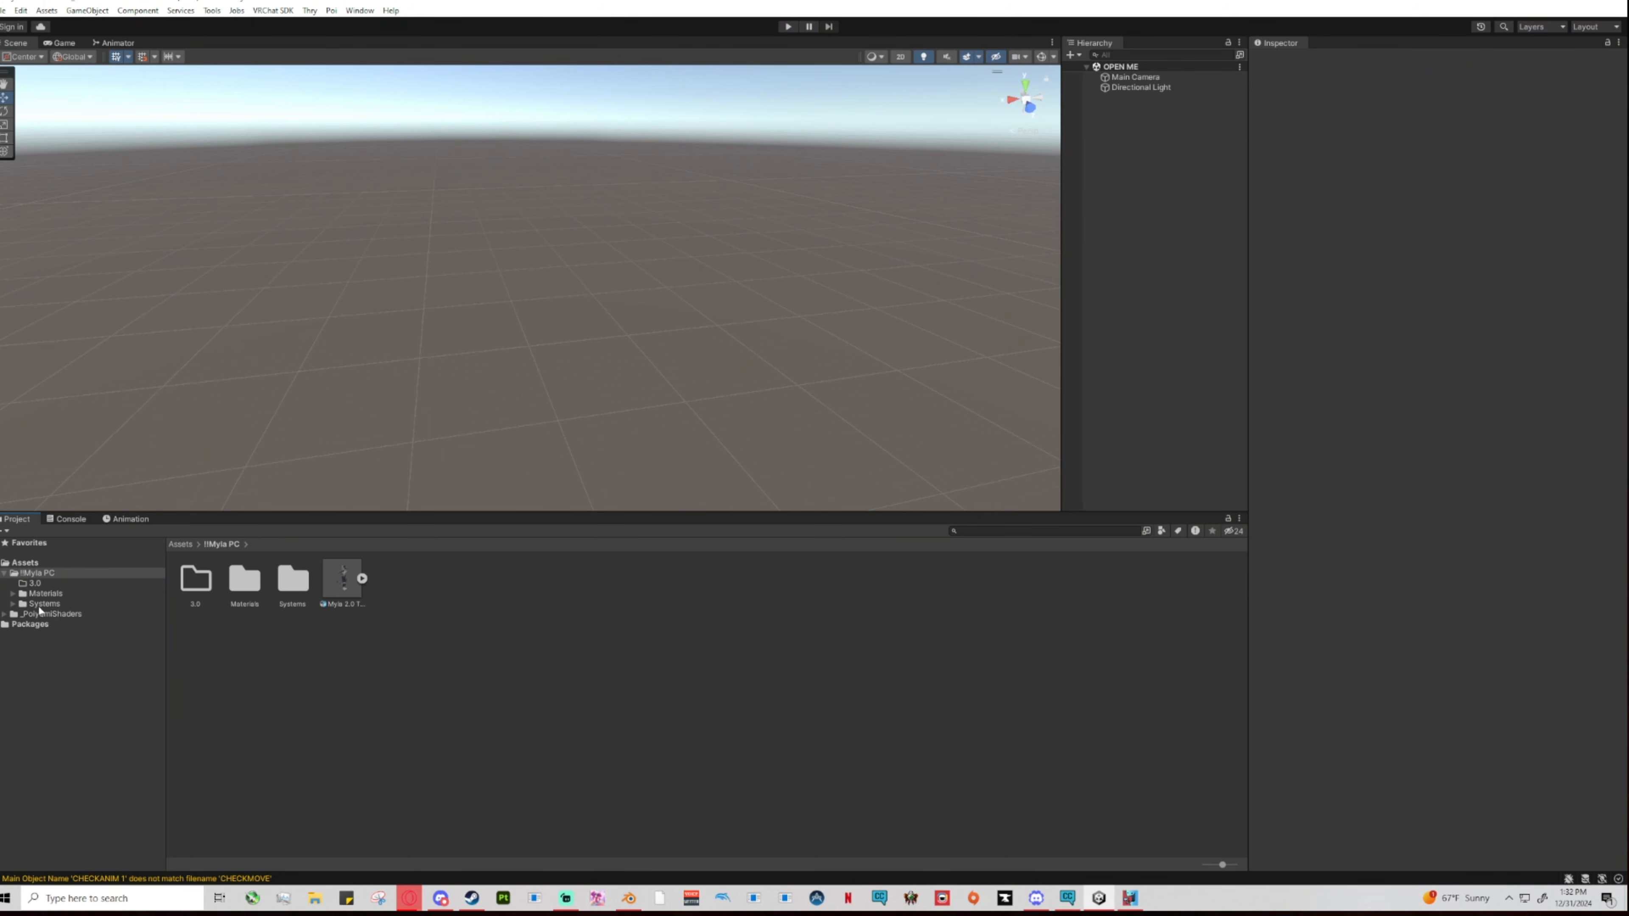
click(13, 603)
click(67, 604)
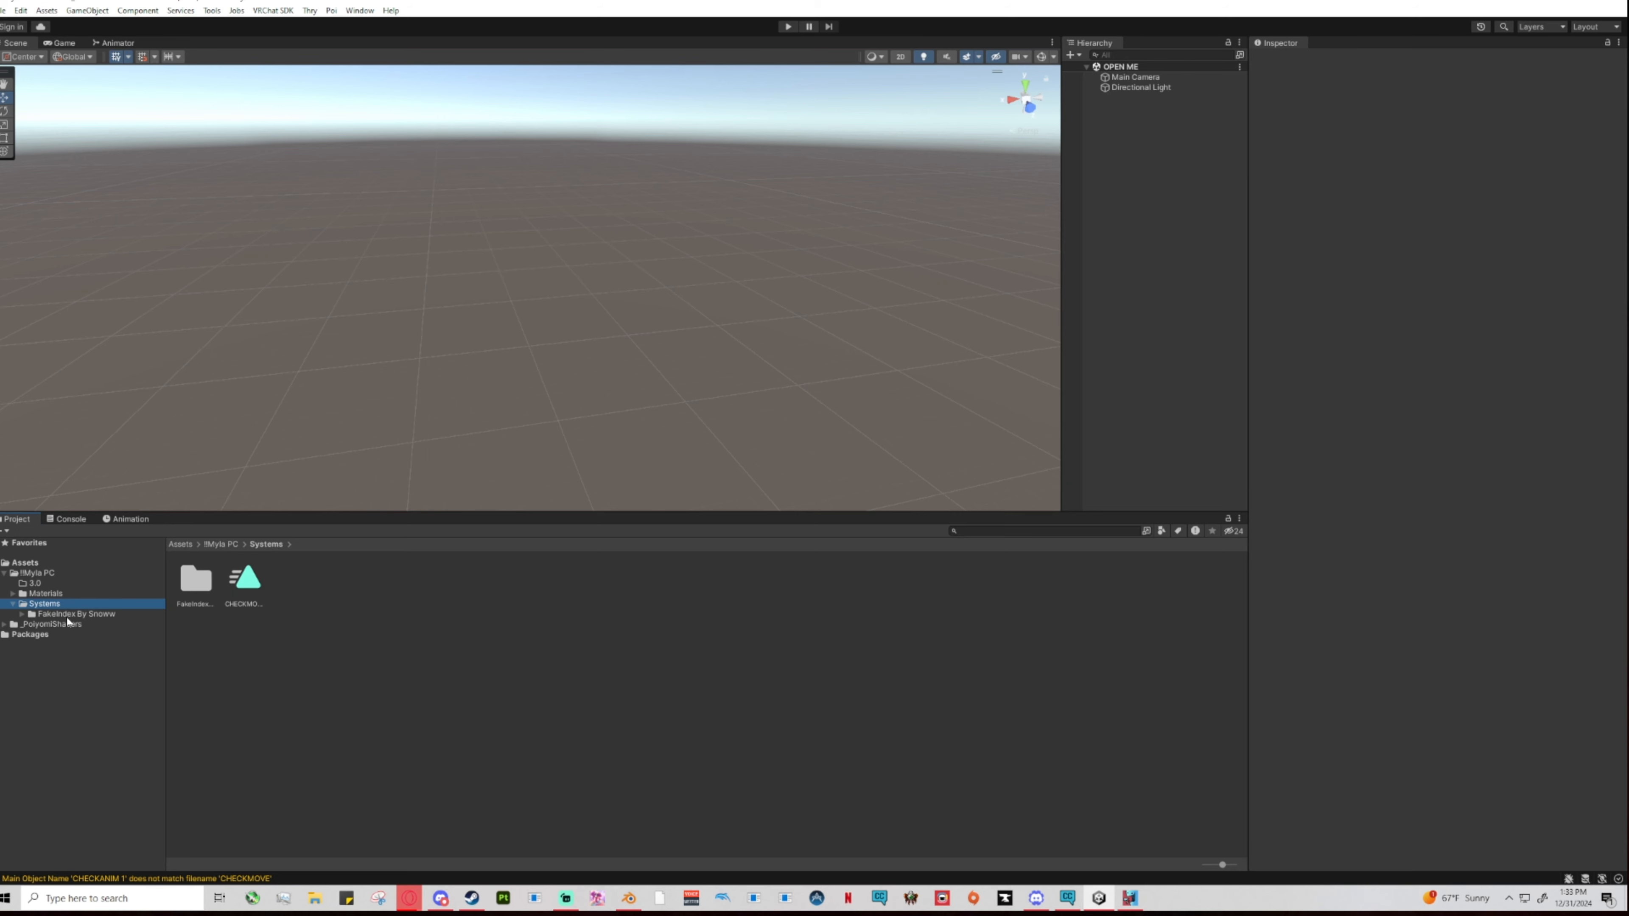
Preview the CHECKMOVE animation clip from the Systems folder and pause its playback.
click(244, 580)
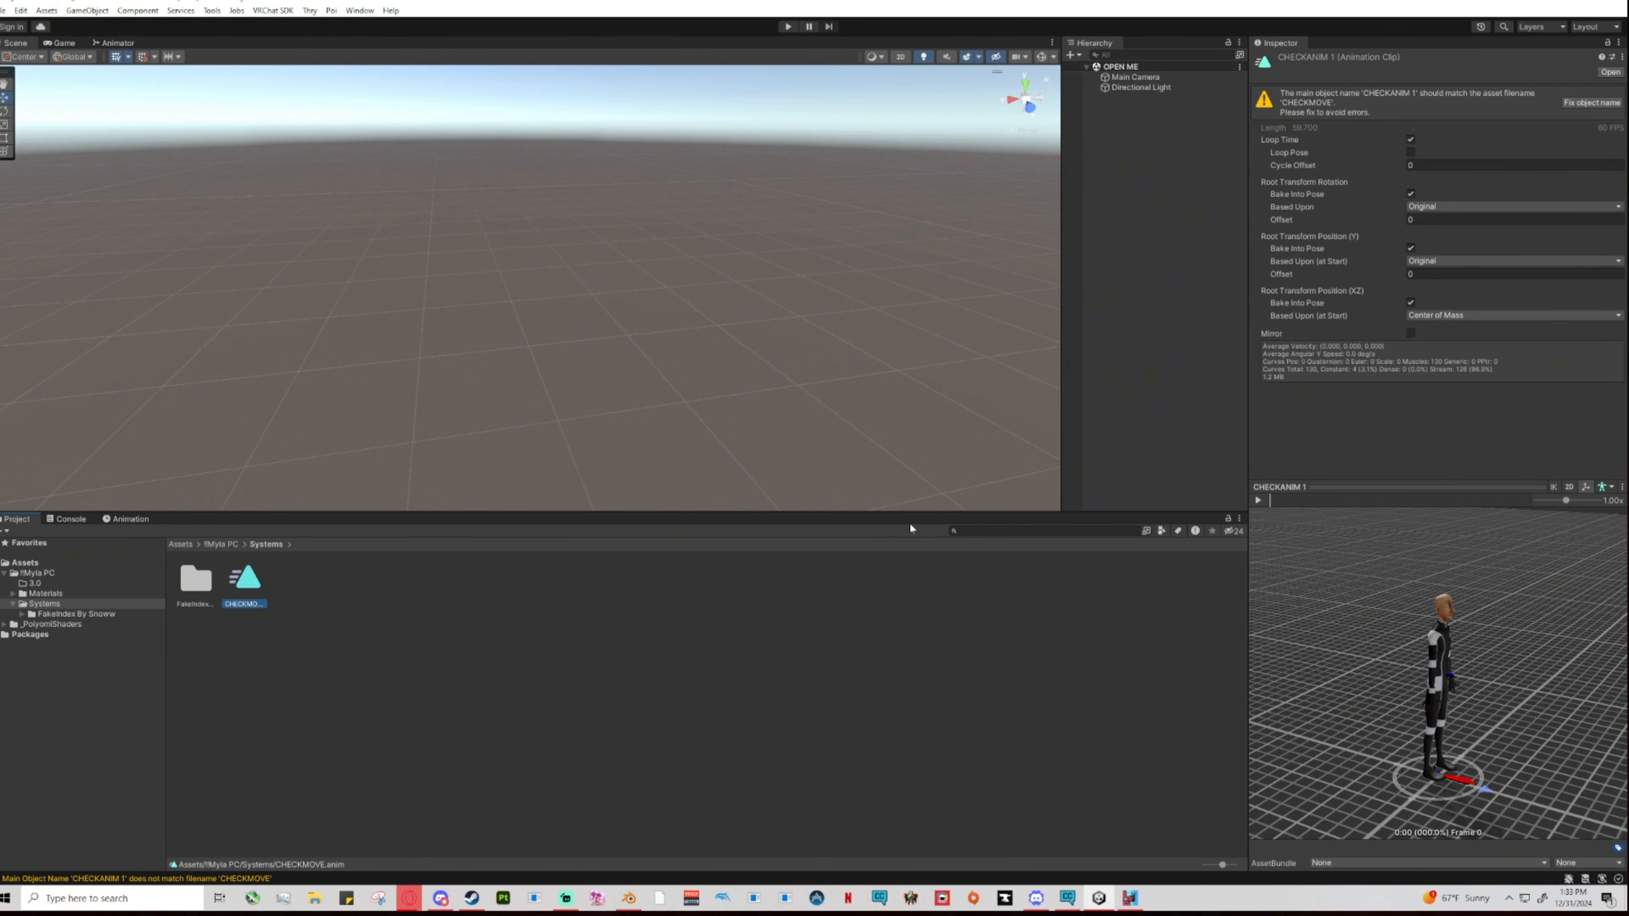
click(1258, 500)
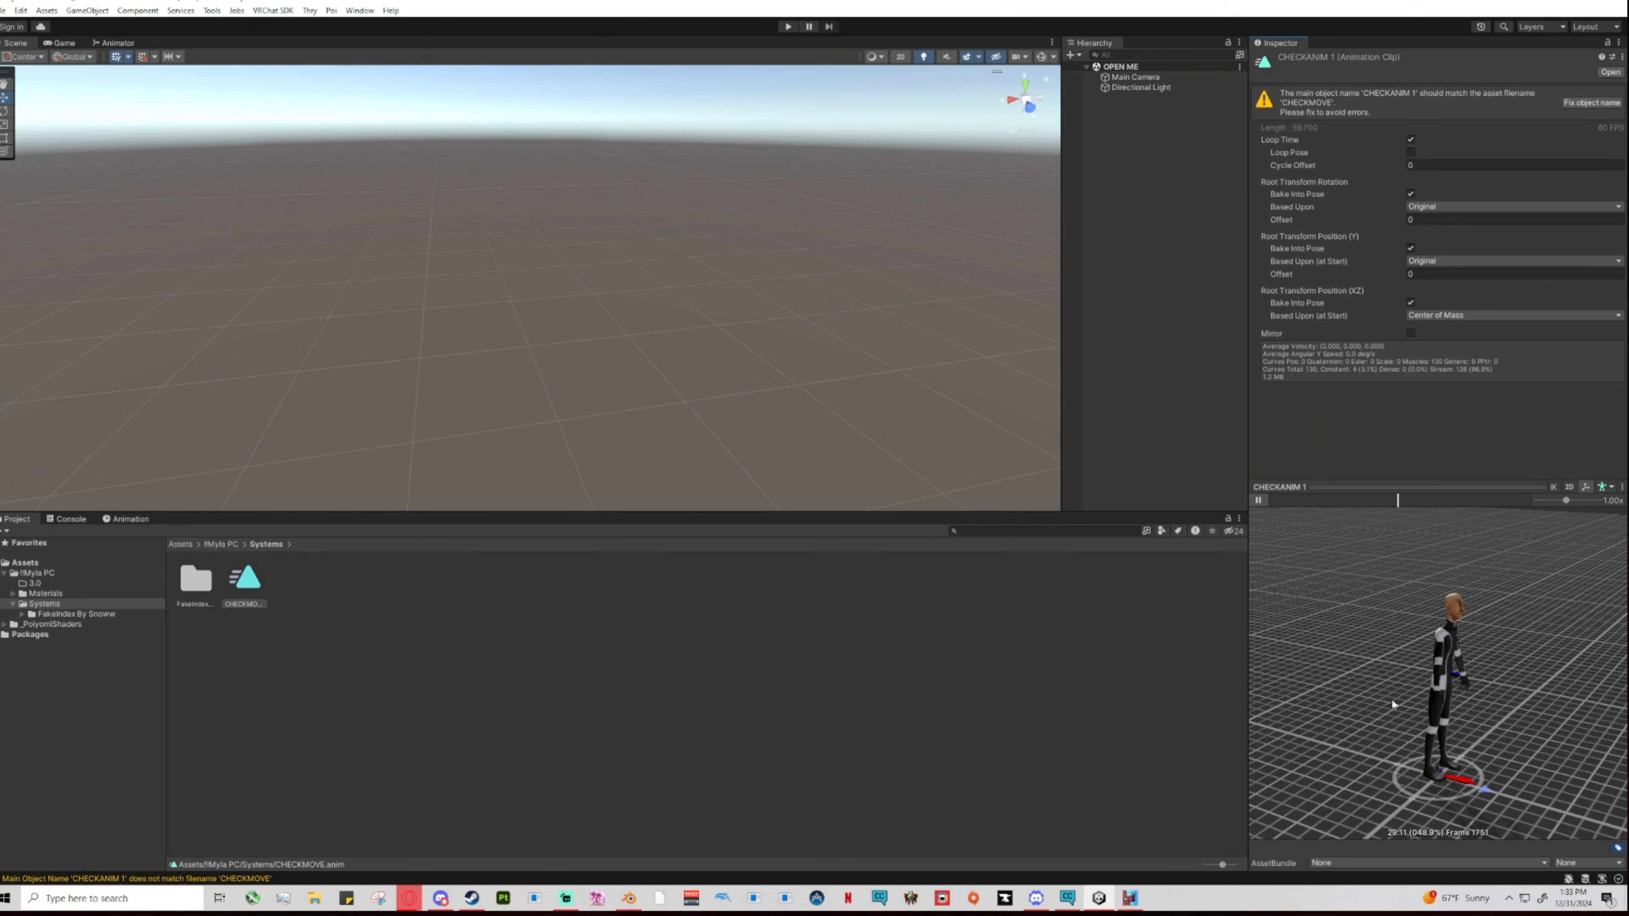
click(1258, 500)
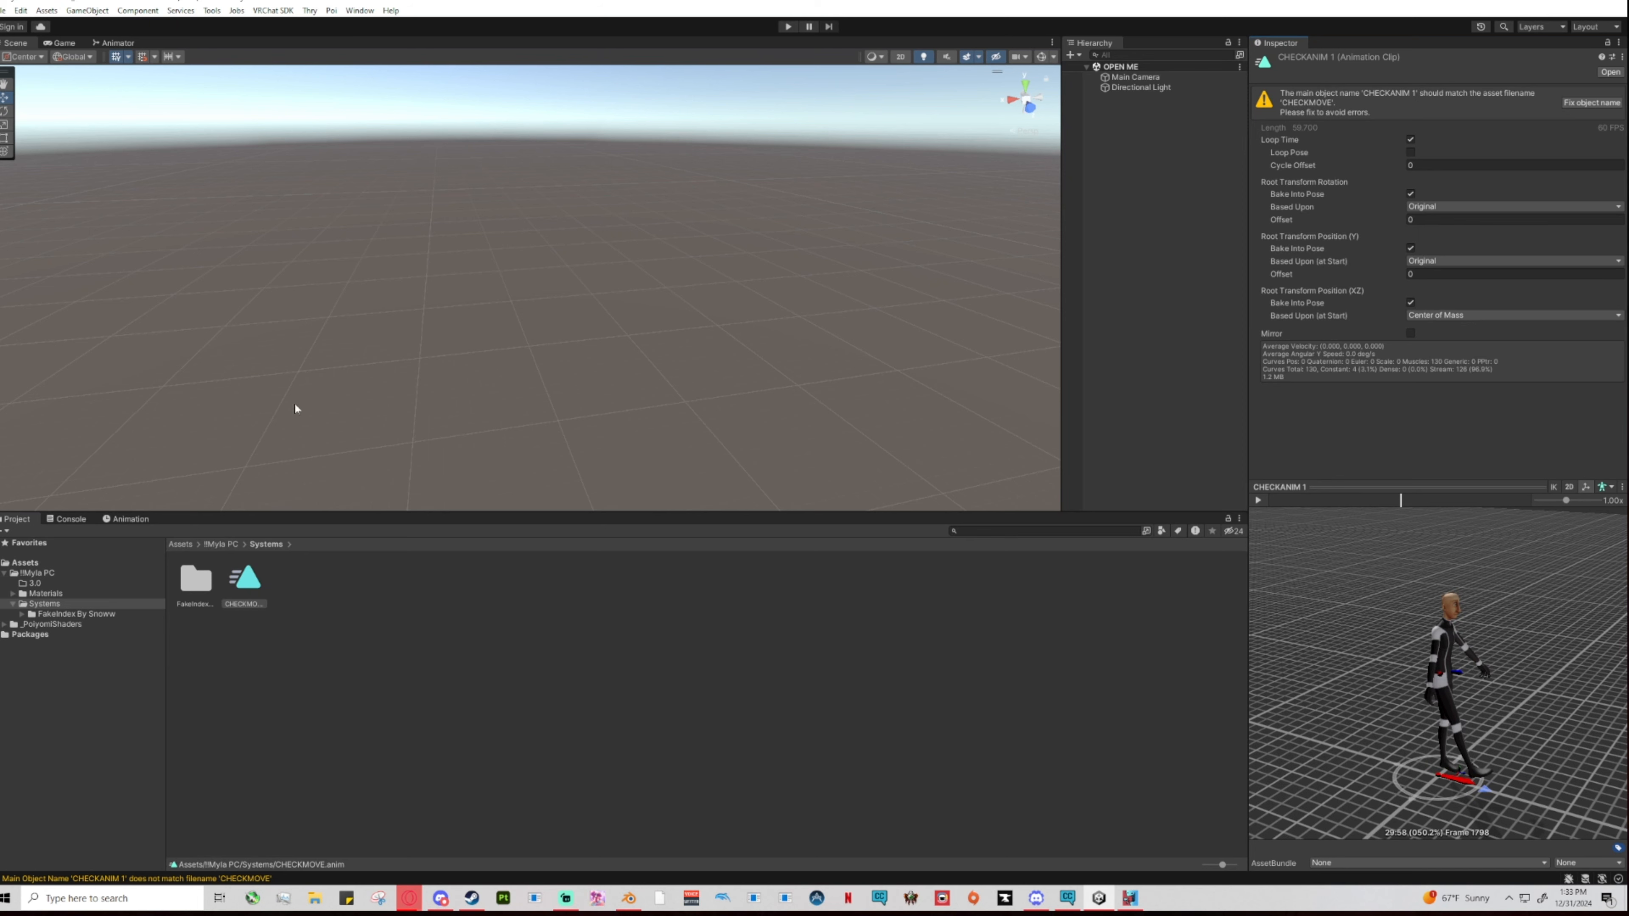
Enlarge the Scene view, collapse the Systems folder and open the !!Myla PC folder.
drag(398, 514, 399, 577)
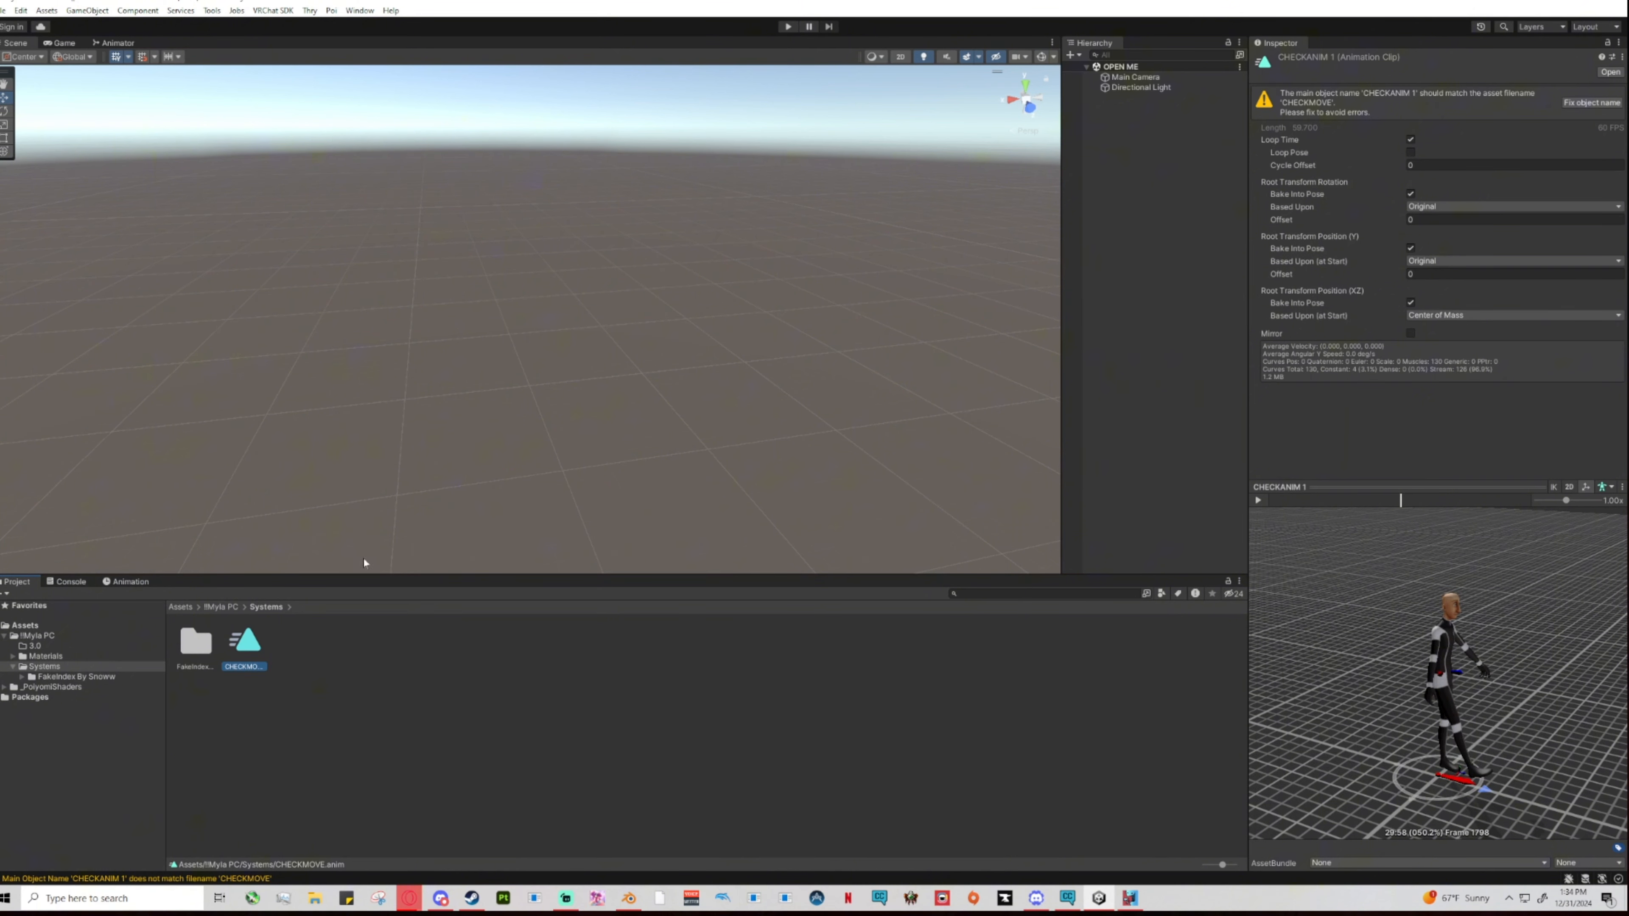
click(12, 667)
click(499, 676)
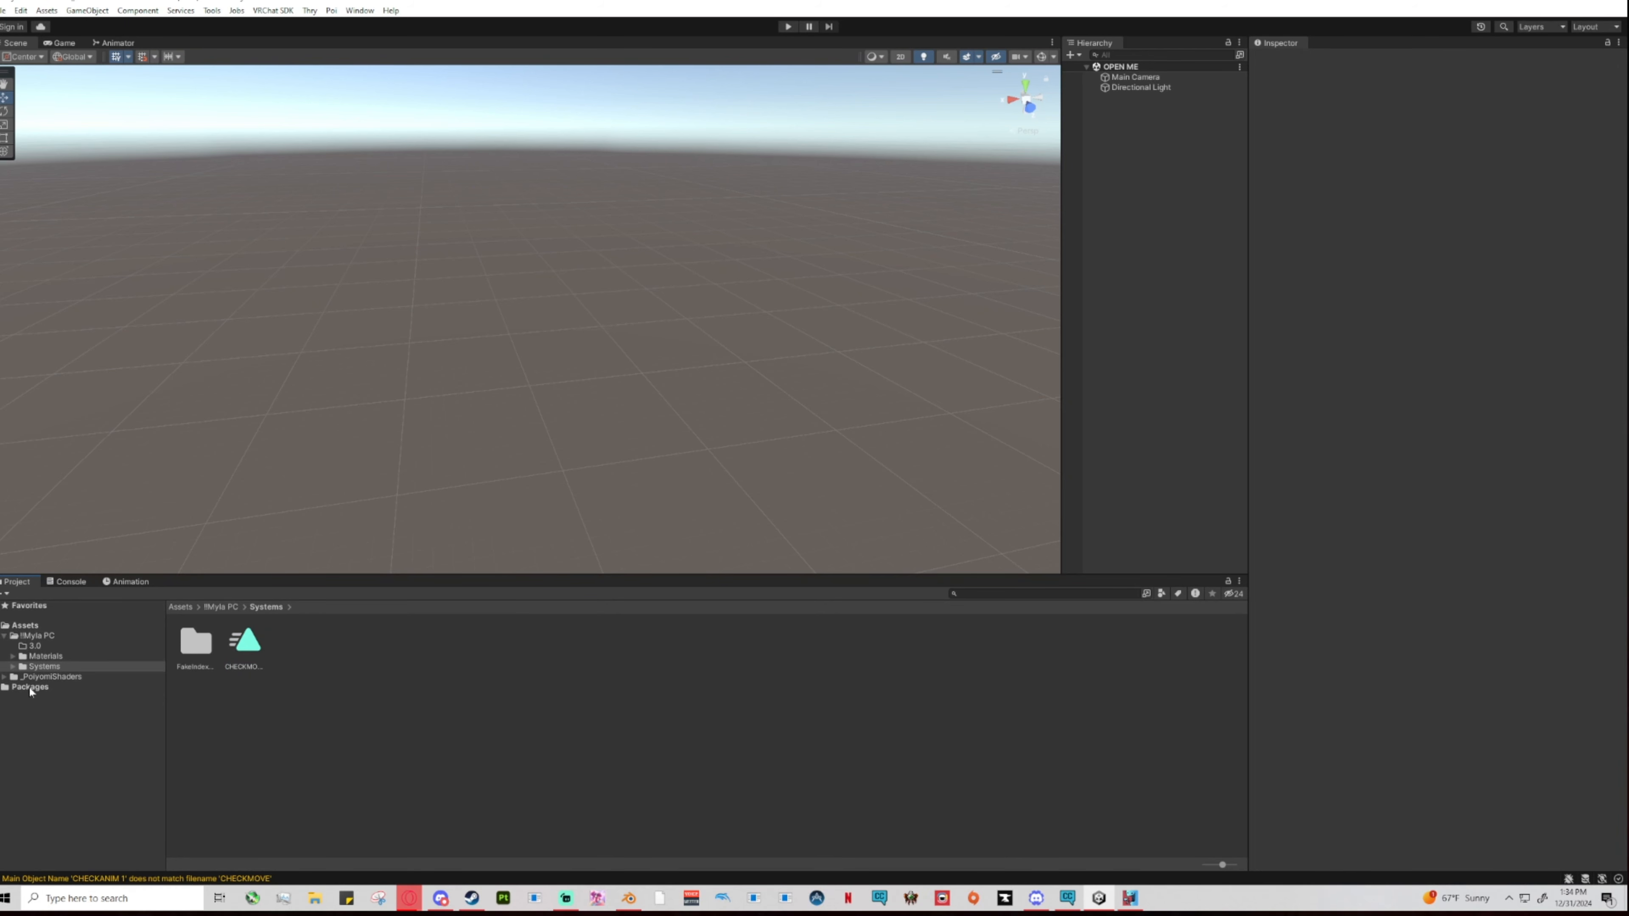
click(40, 636)
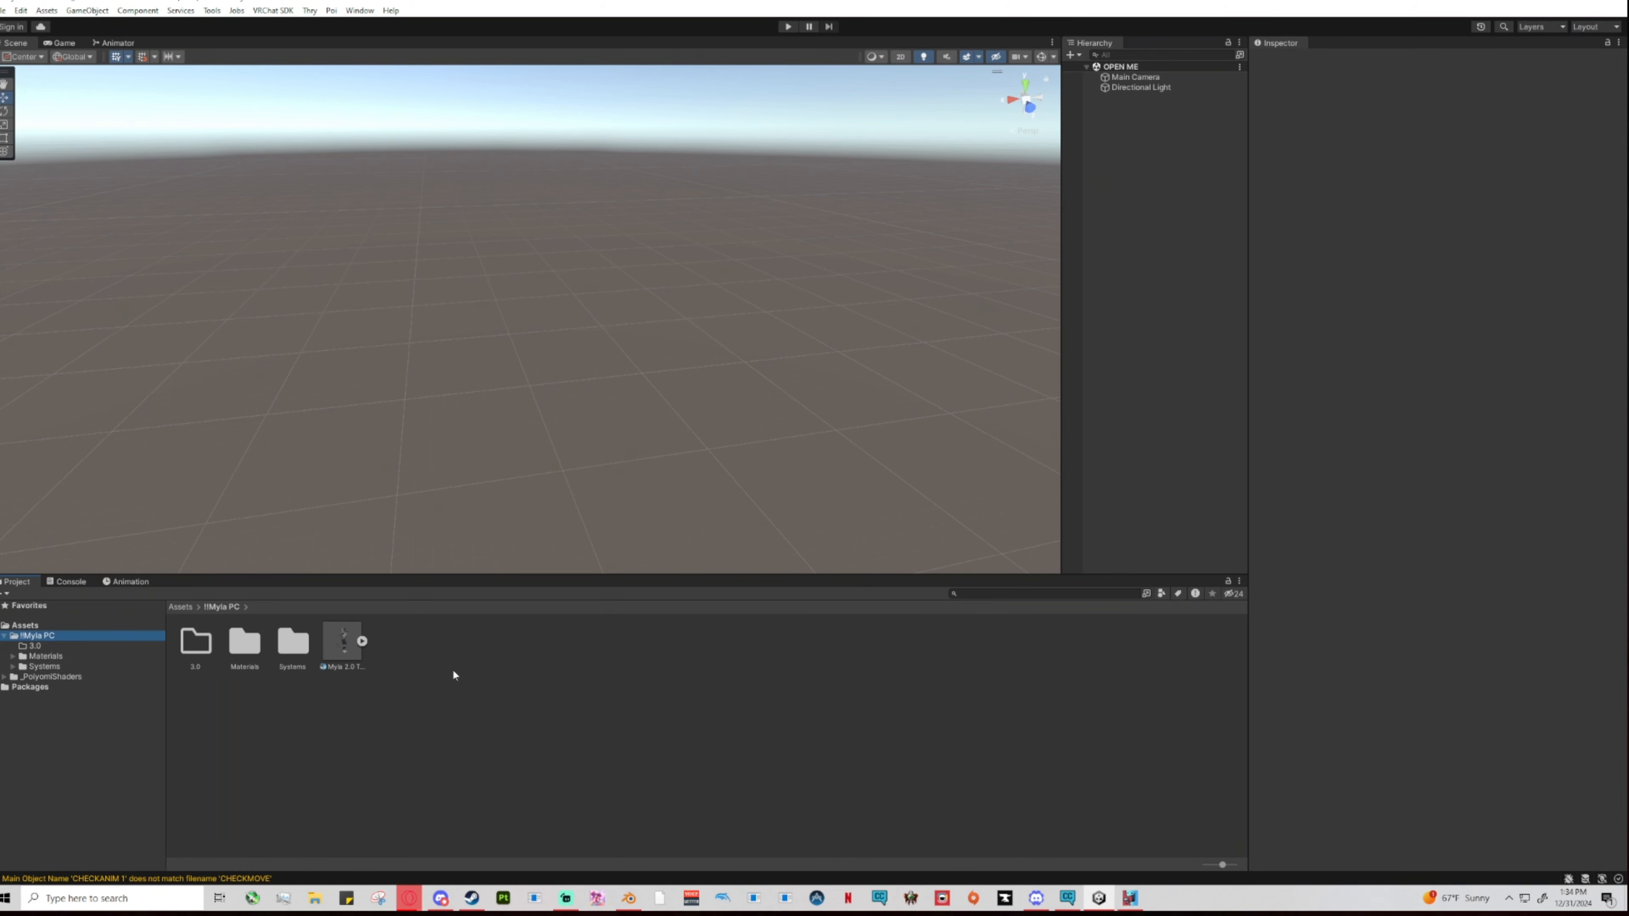
Set the Texture Shape of studio_small_03_2k_2 in Materials/PNGs to Cube and apply the import settings.
click(13, 656)
click(47, 666)
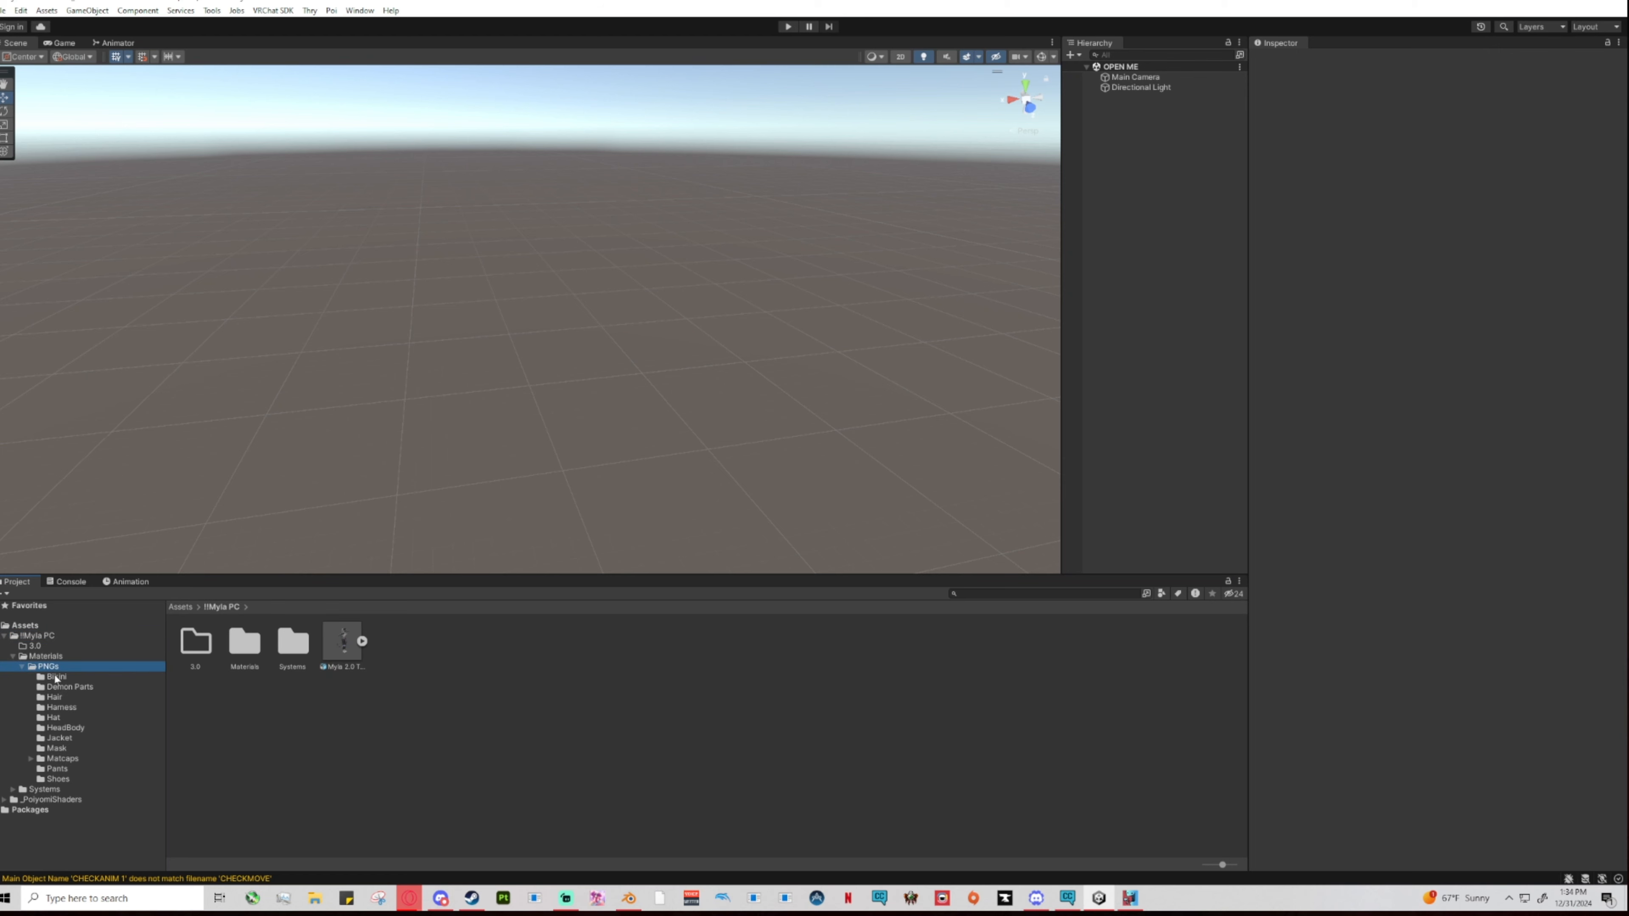
click(55, 676)
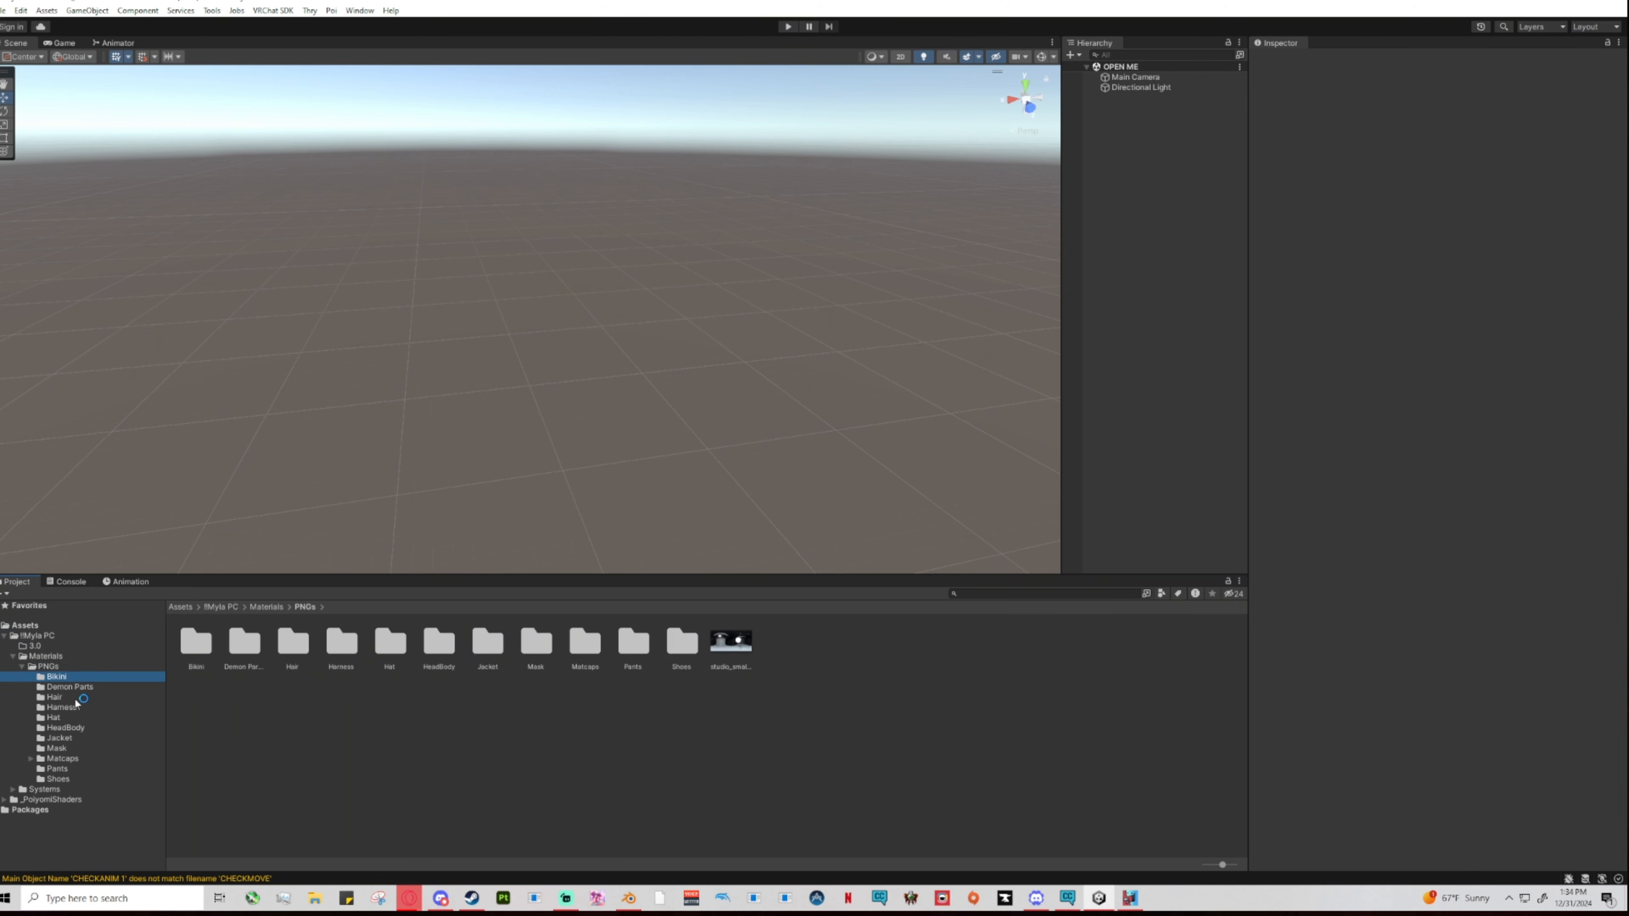
click(52, 667)
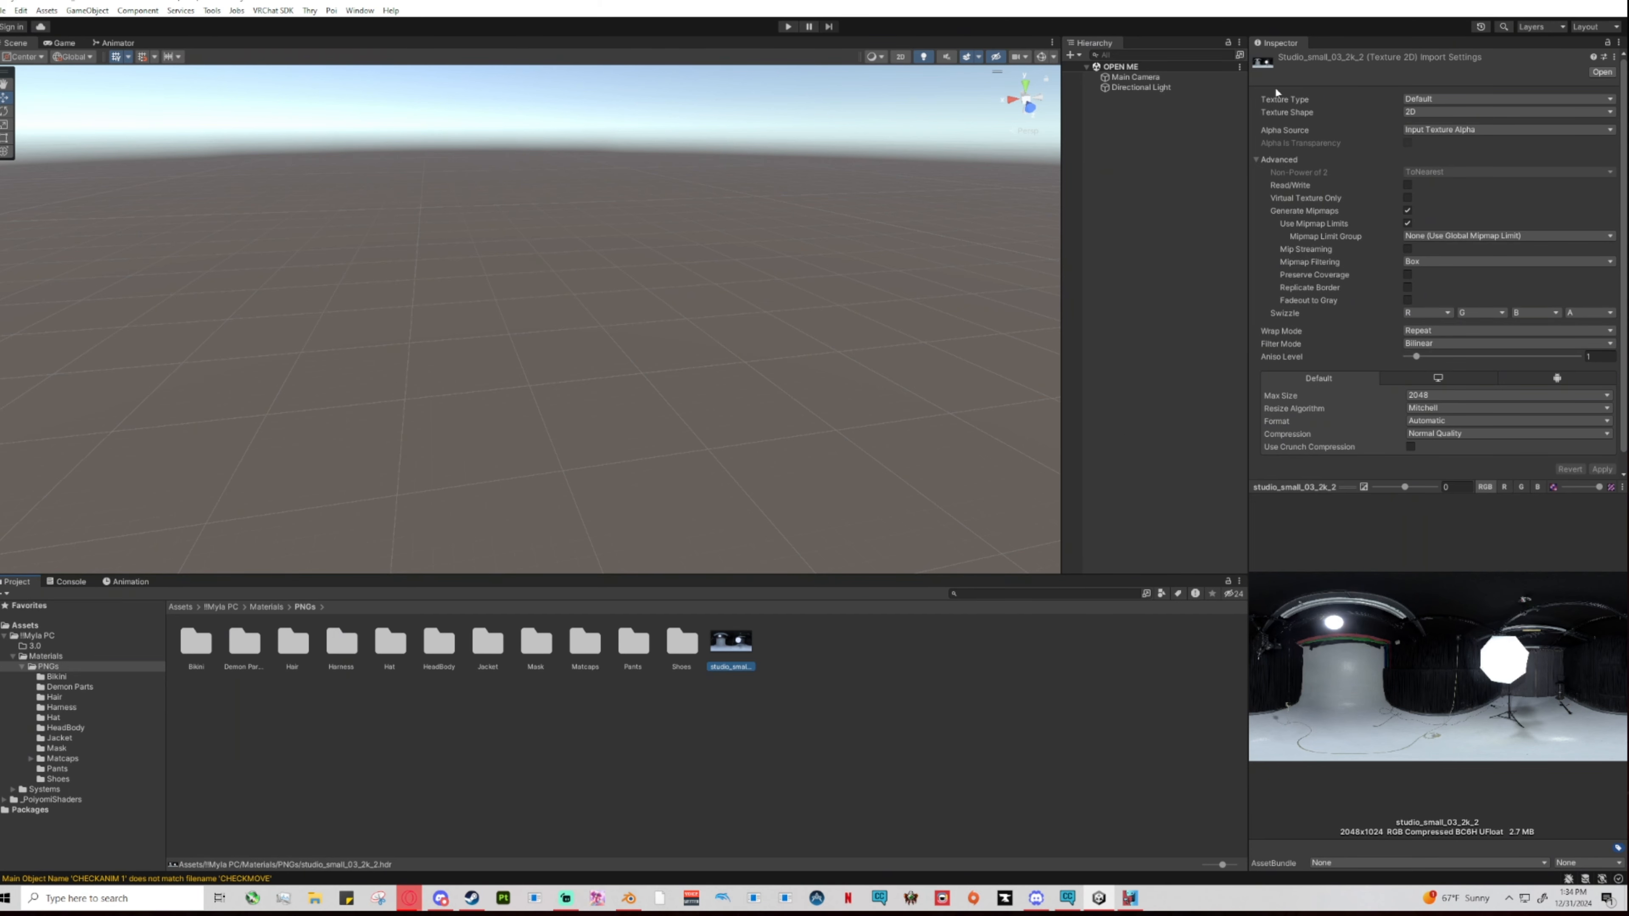
click(1427, 112)
click(1429, 128)
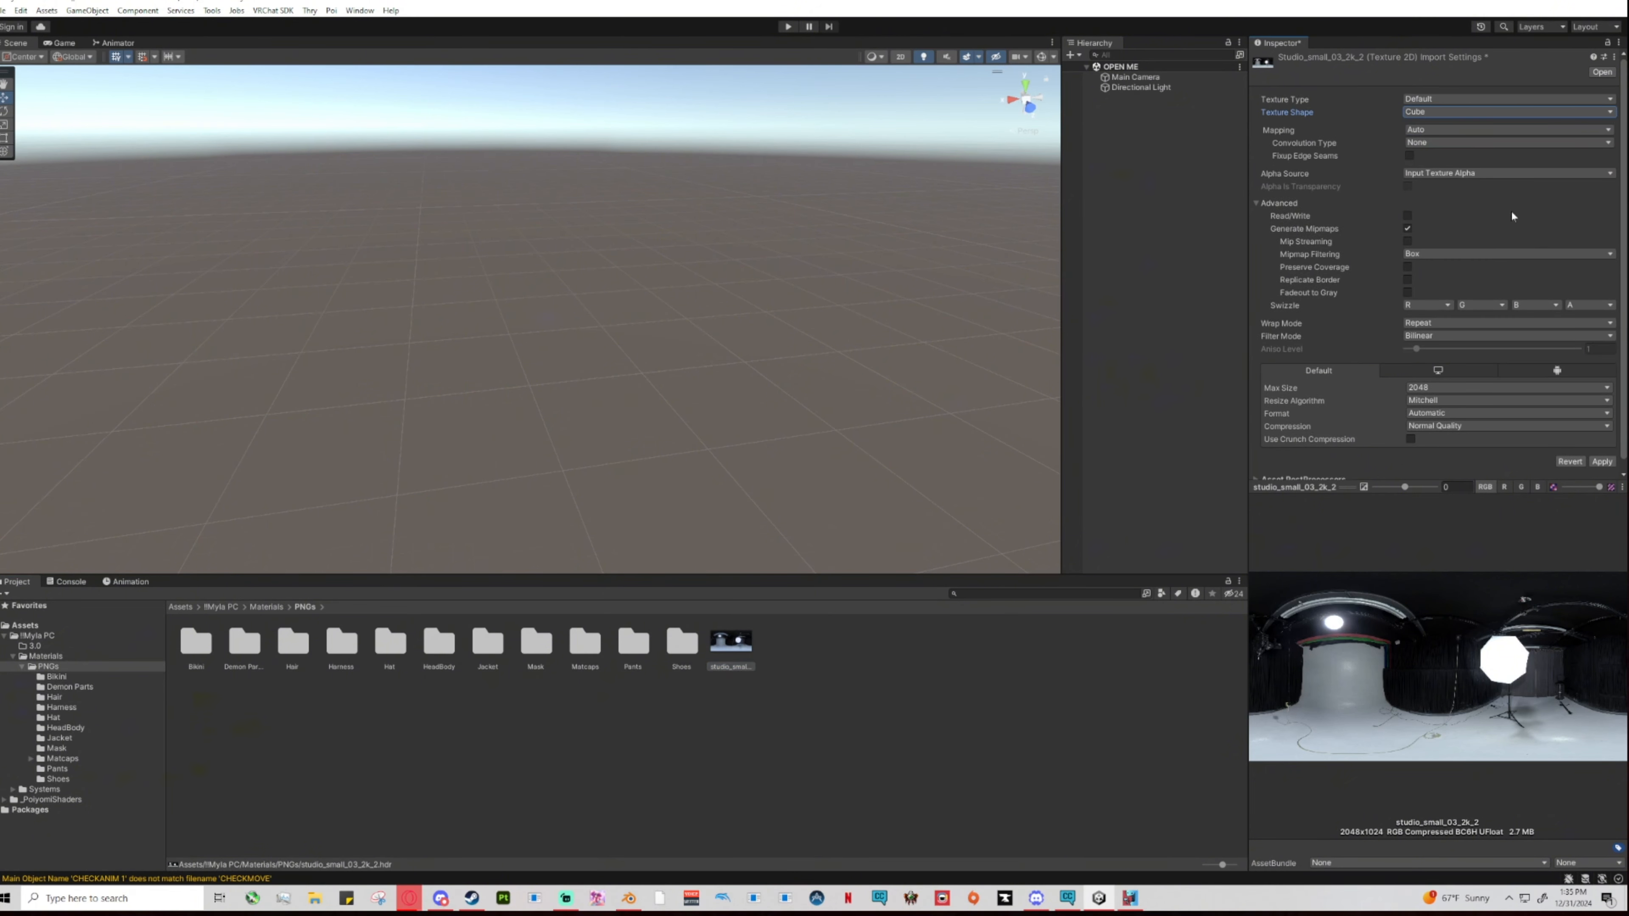
click(1601, 461)
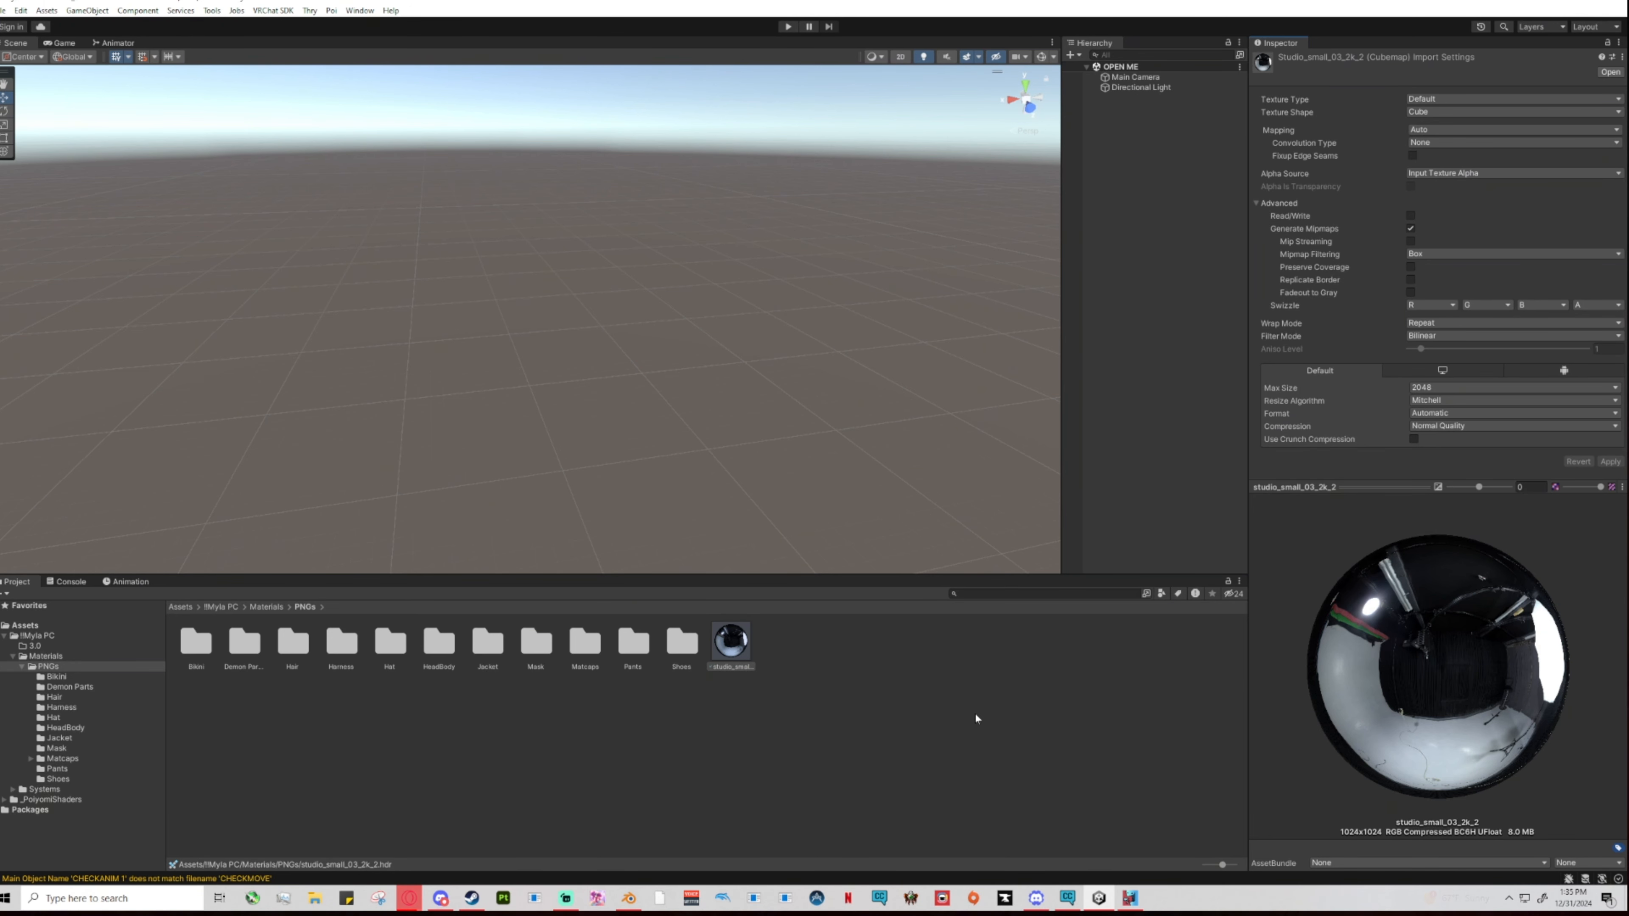
Collapse the Materials folder and select the Myla 2.0 Tut Series model in !!Myla PC.
click(13, 656)
click(58, 647)
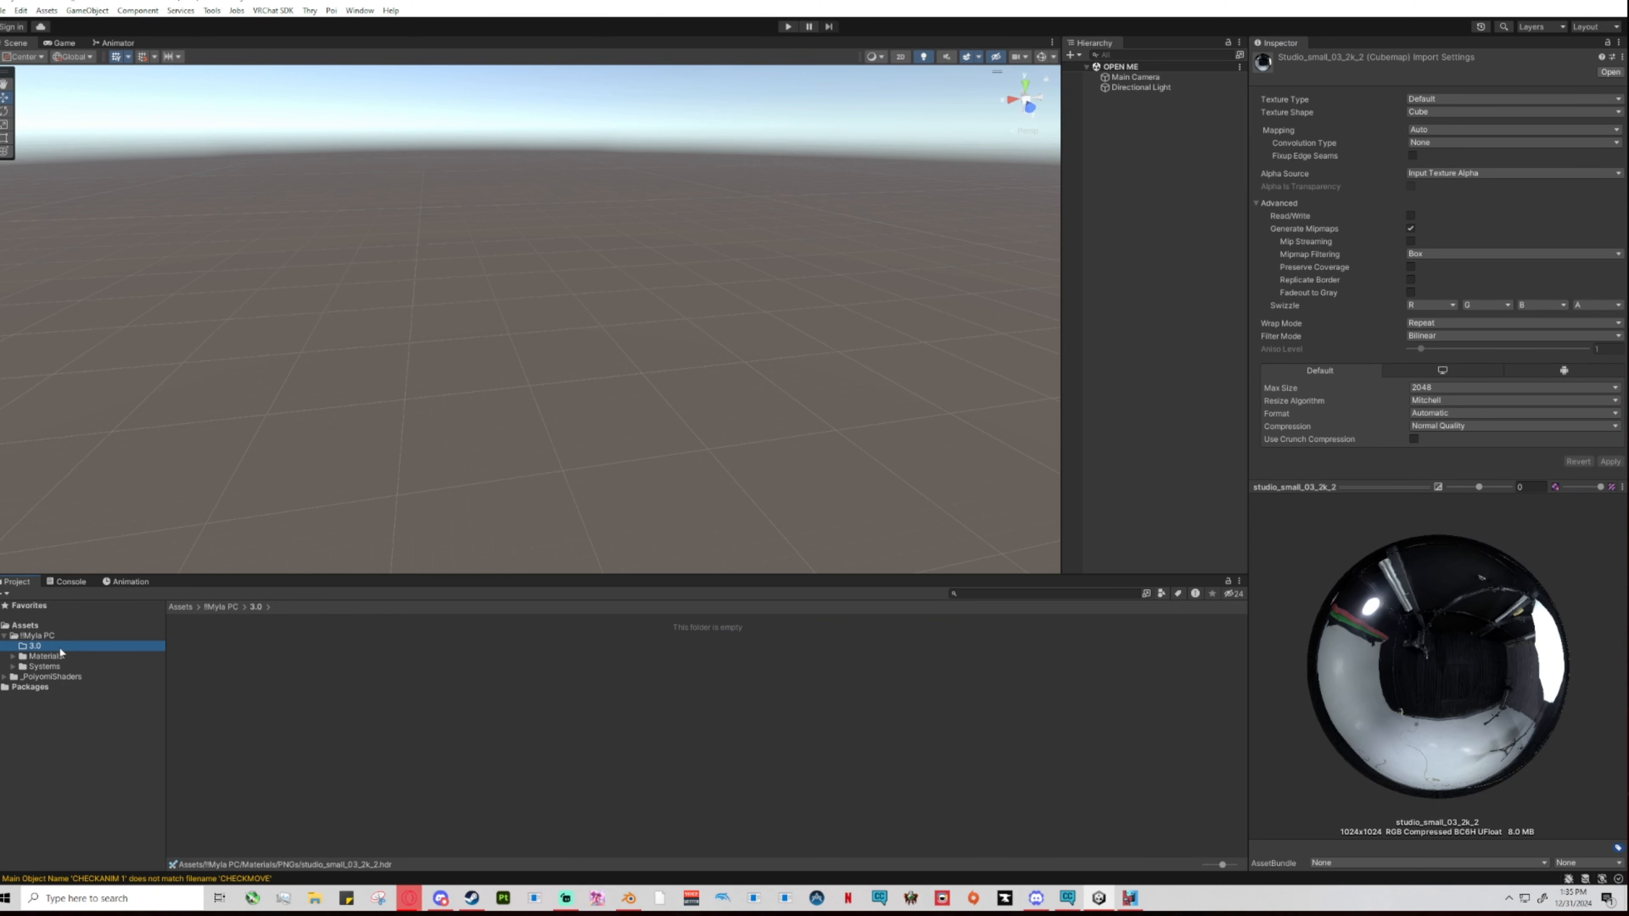
click(76, 637)
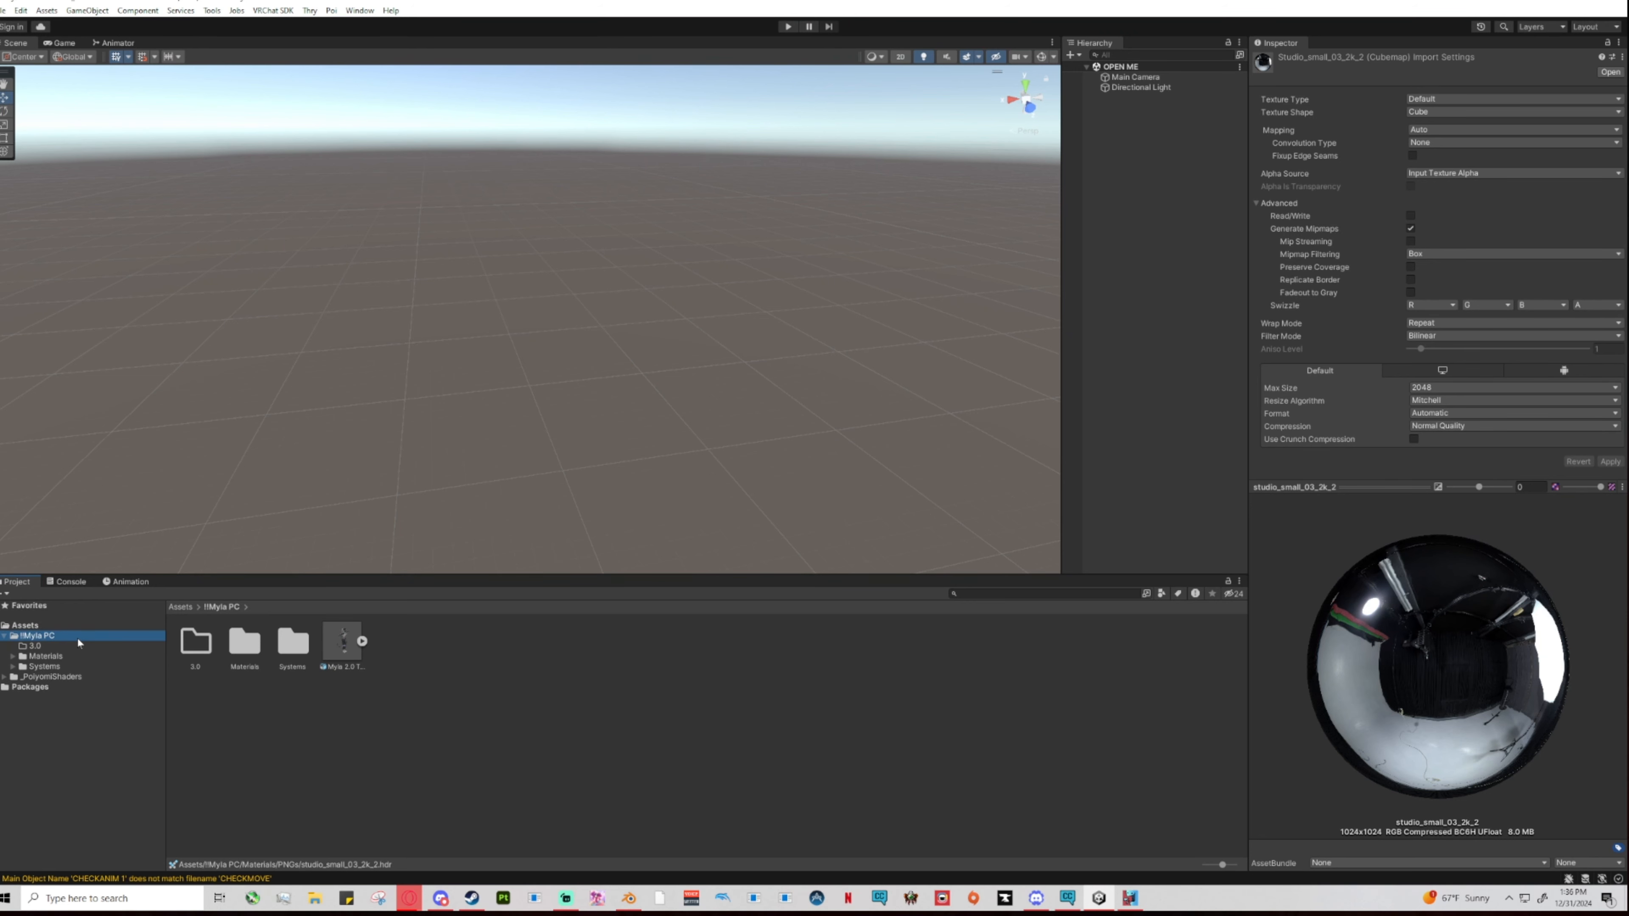
click(340, 652)
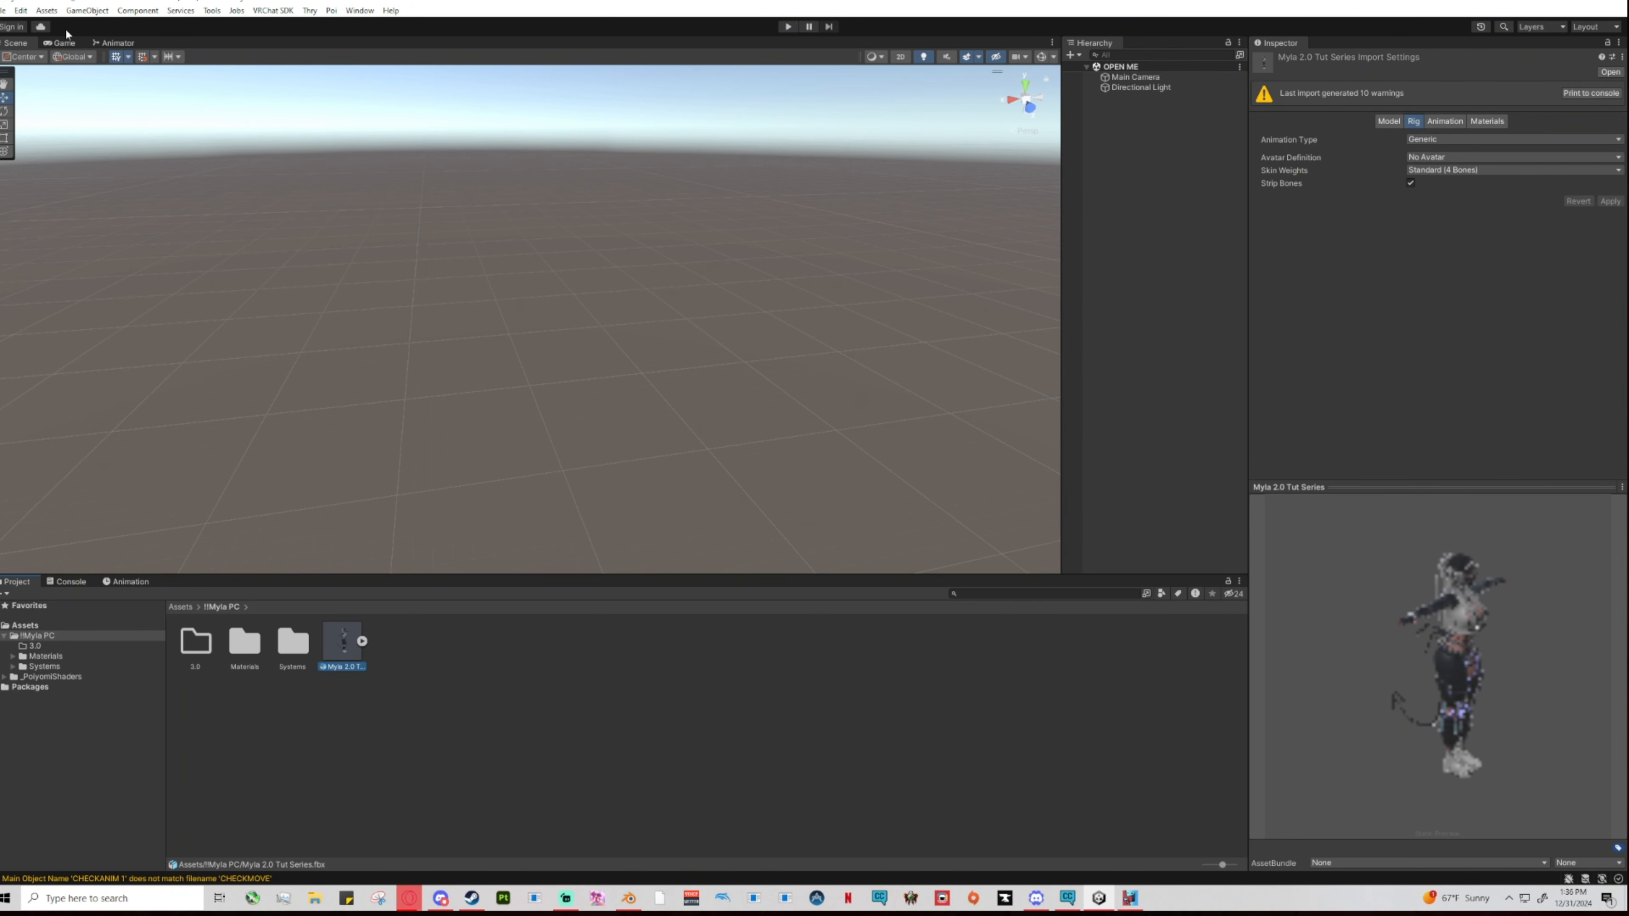
click(4, 11)
click(19, 11)
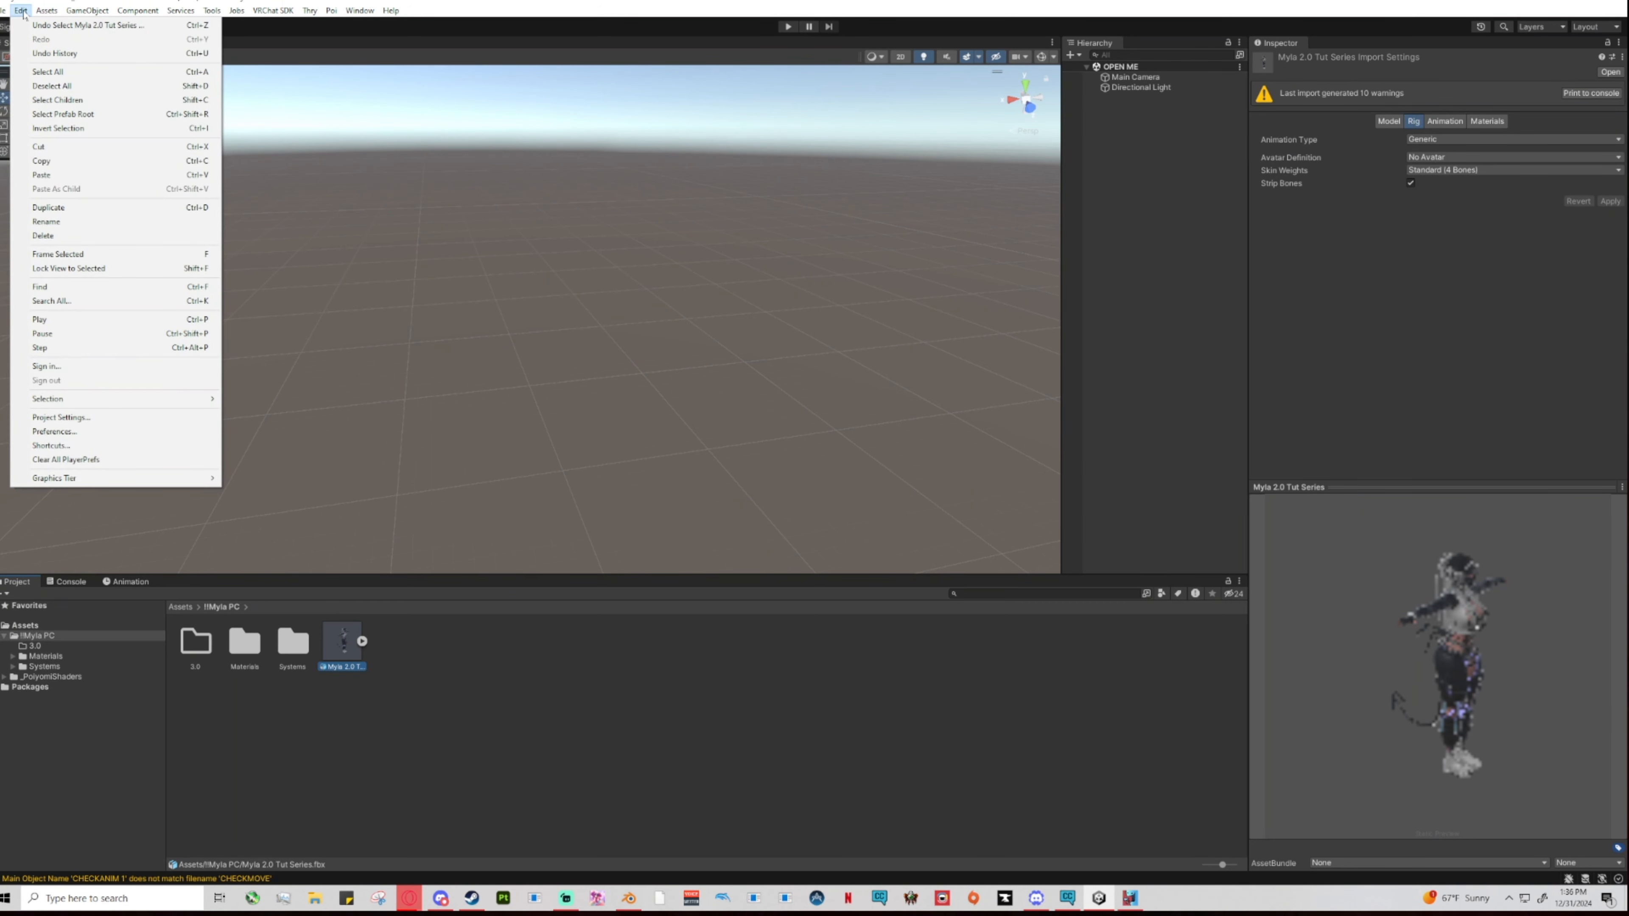
mouse_move(47, 12)
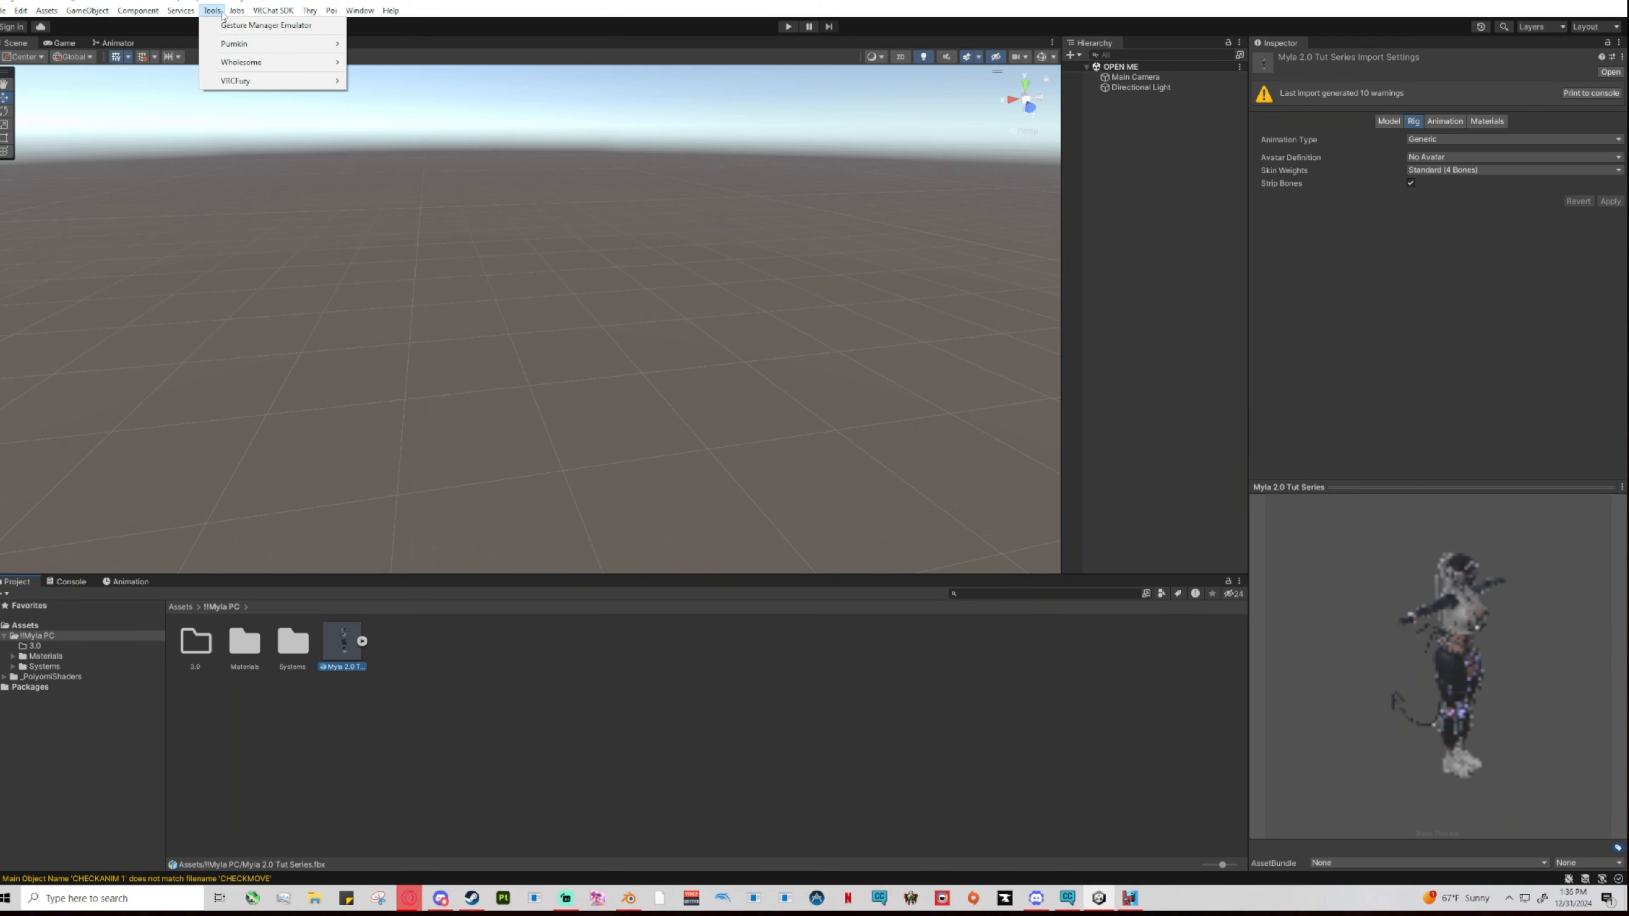
mouse_move(382, 18)
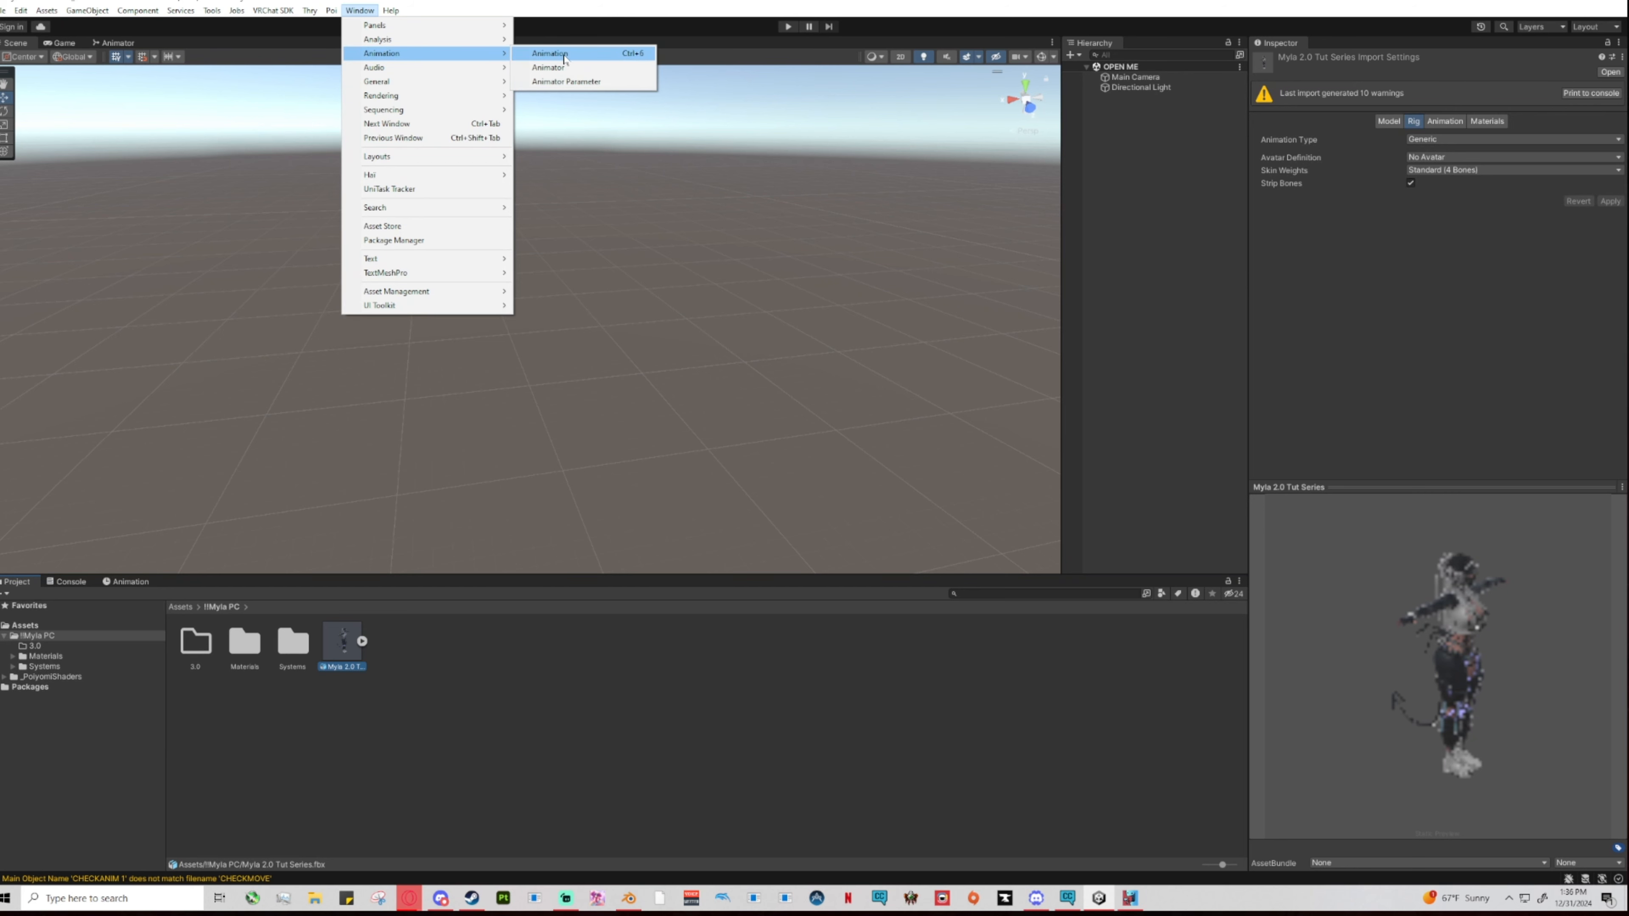
click(655, 344)
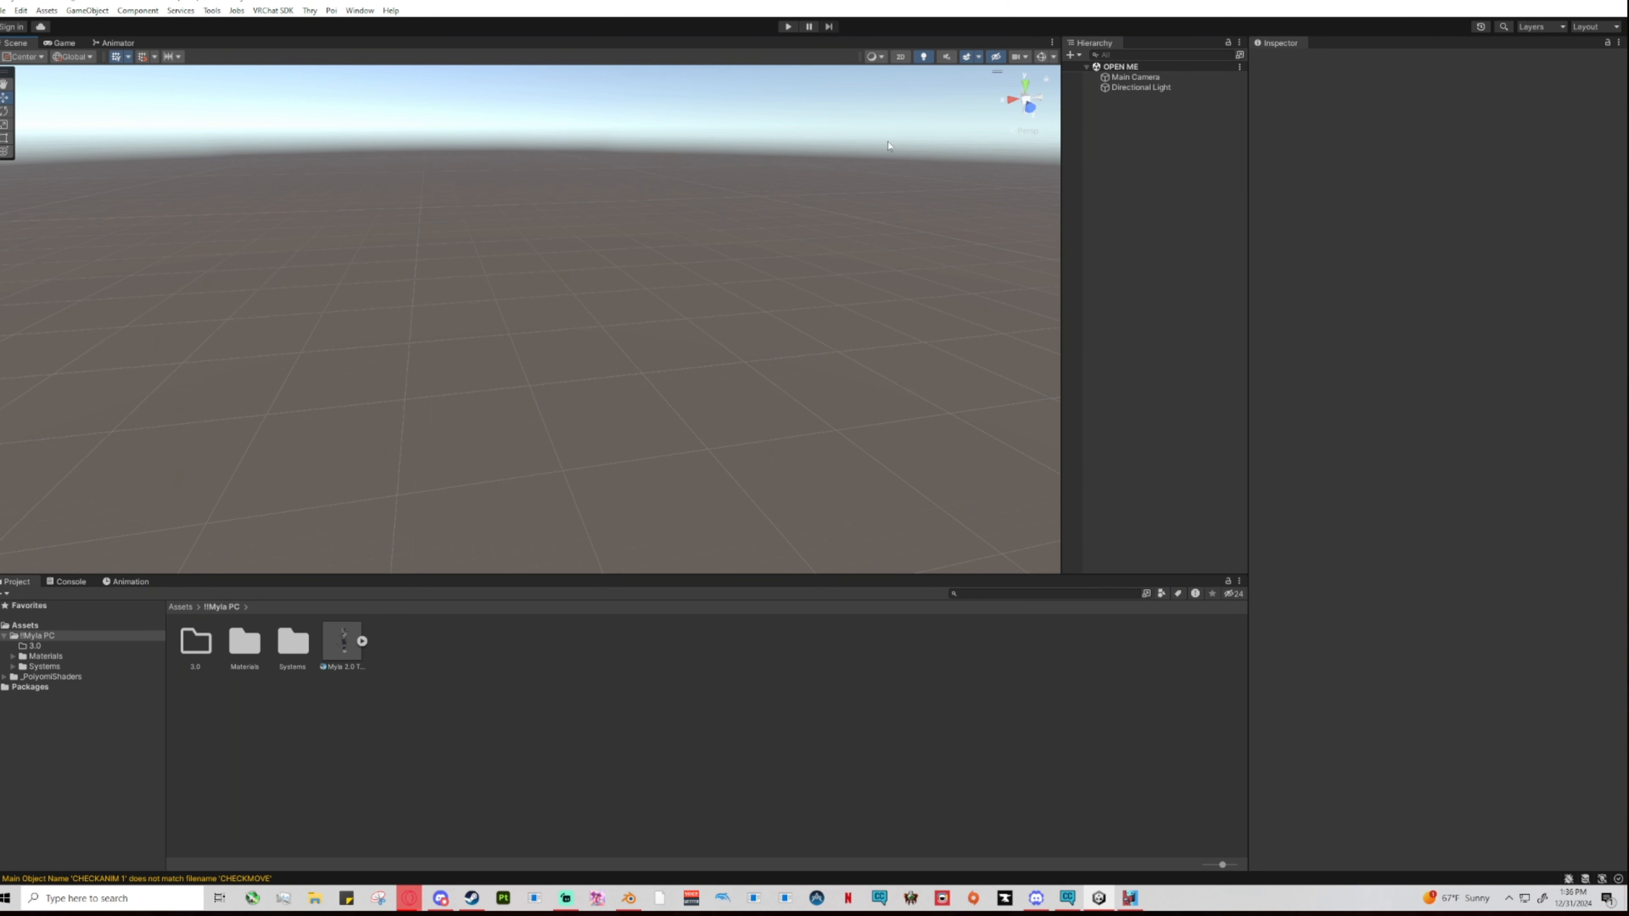
Select the Myla 2.0 Tut Series model, re-dock the Inspector beside the Hierarchy above a full-width Project window, and resize the surrounding views.
click(344, 648)
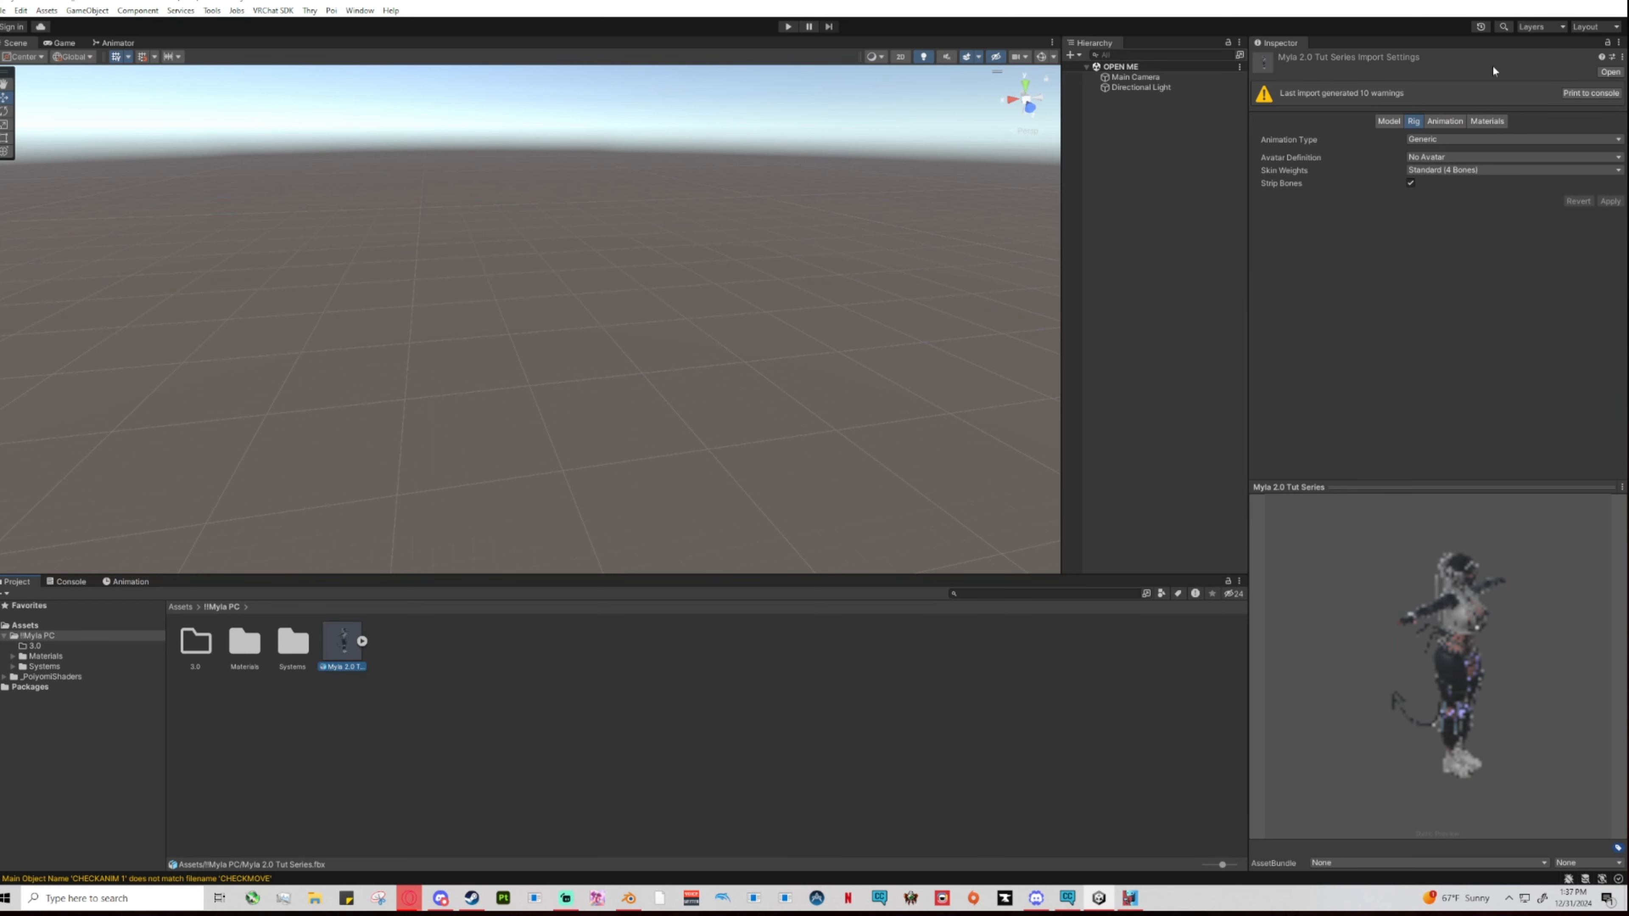
drag(1282, 43, 759, 72)
drag(641, 2, 1336, 150)
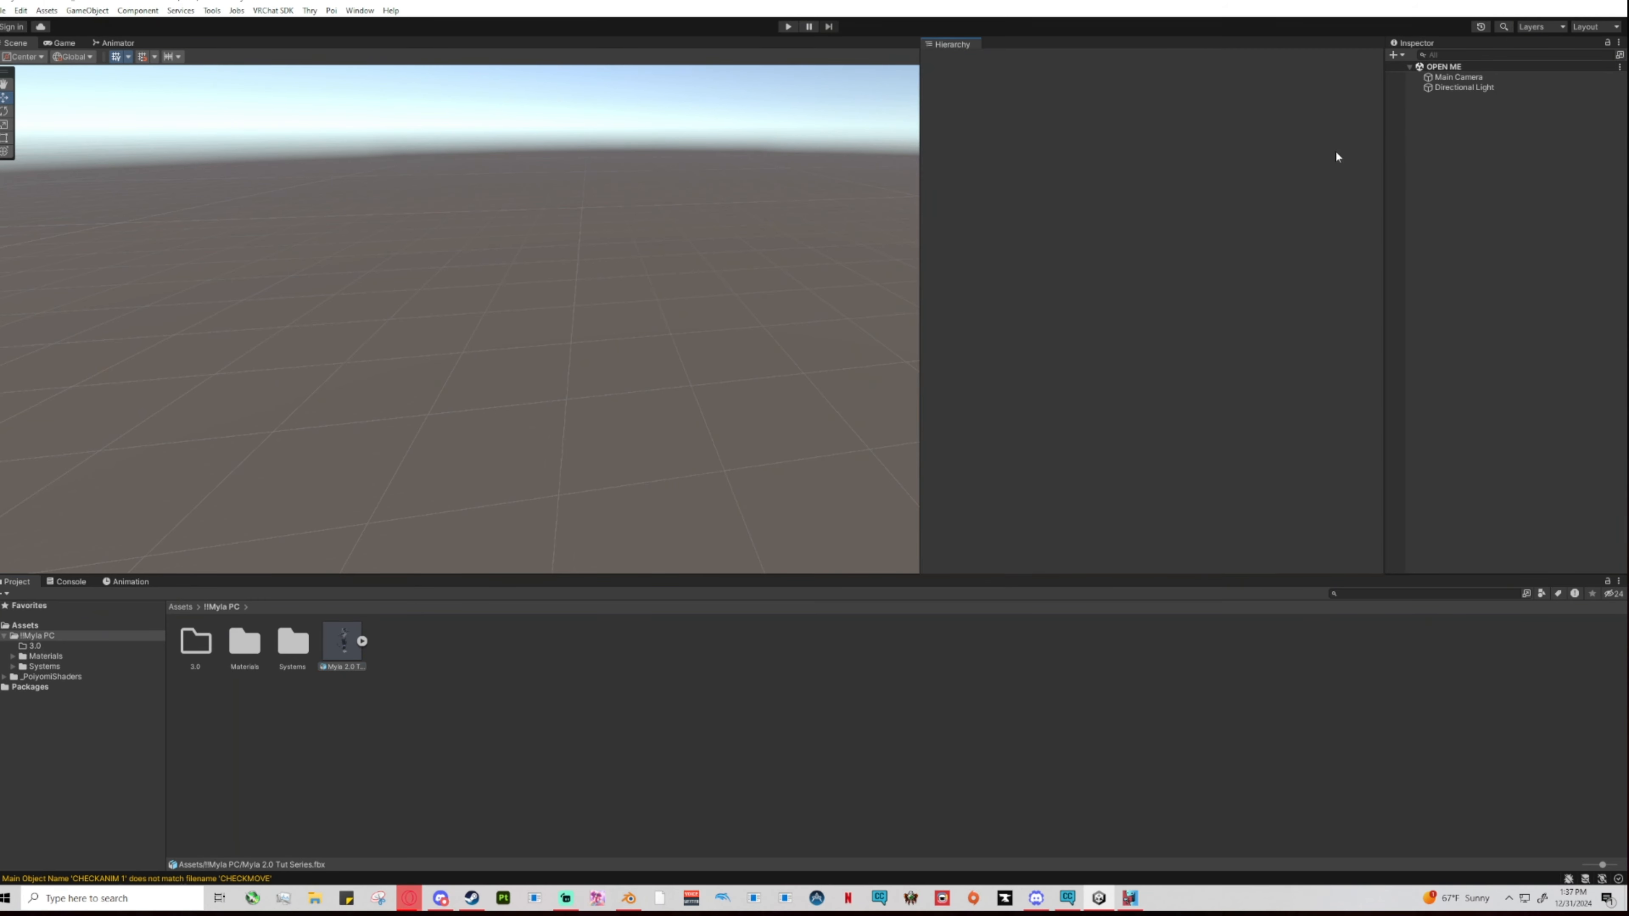
drag(926, 300, 1175, 290)
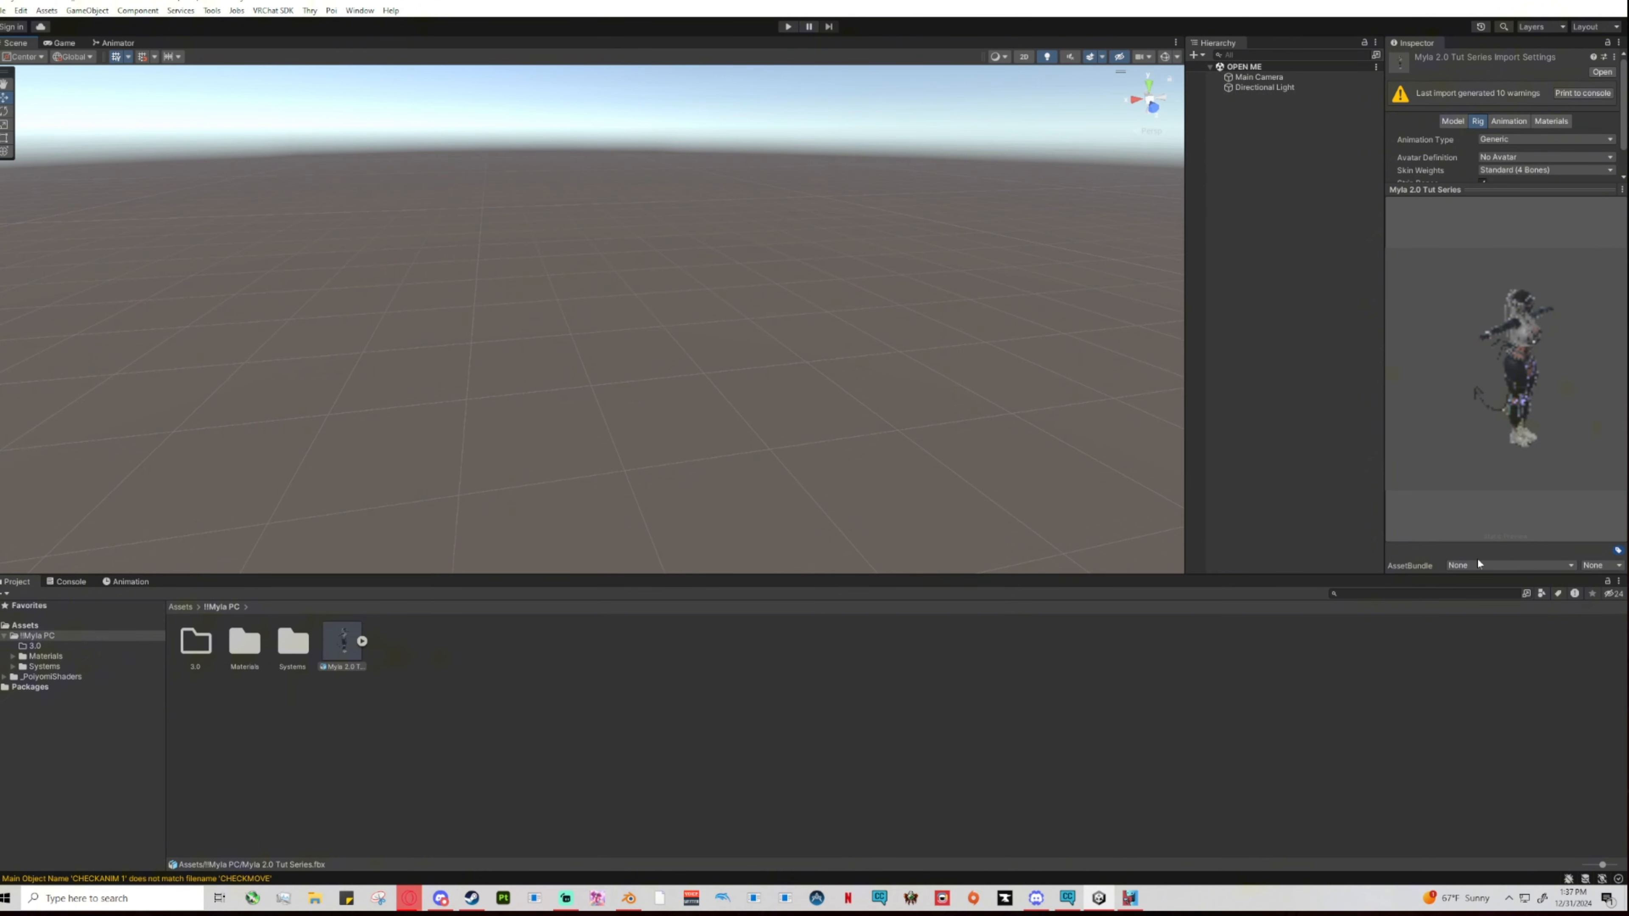
drag(1475, 574, 1473, 739)
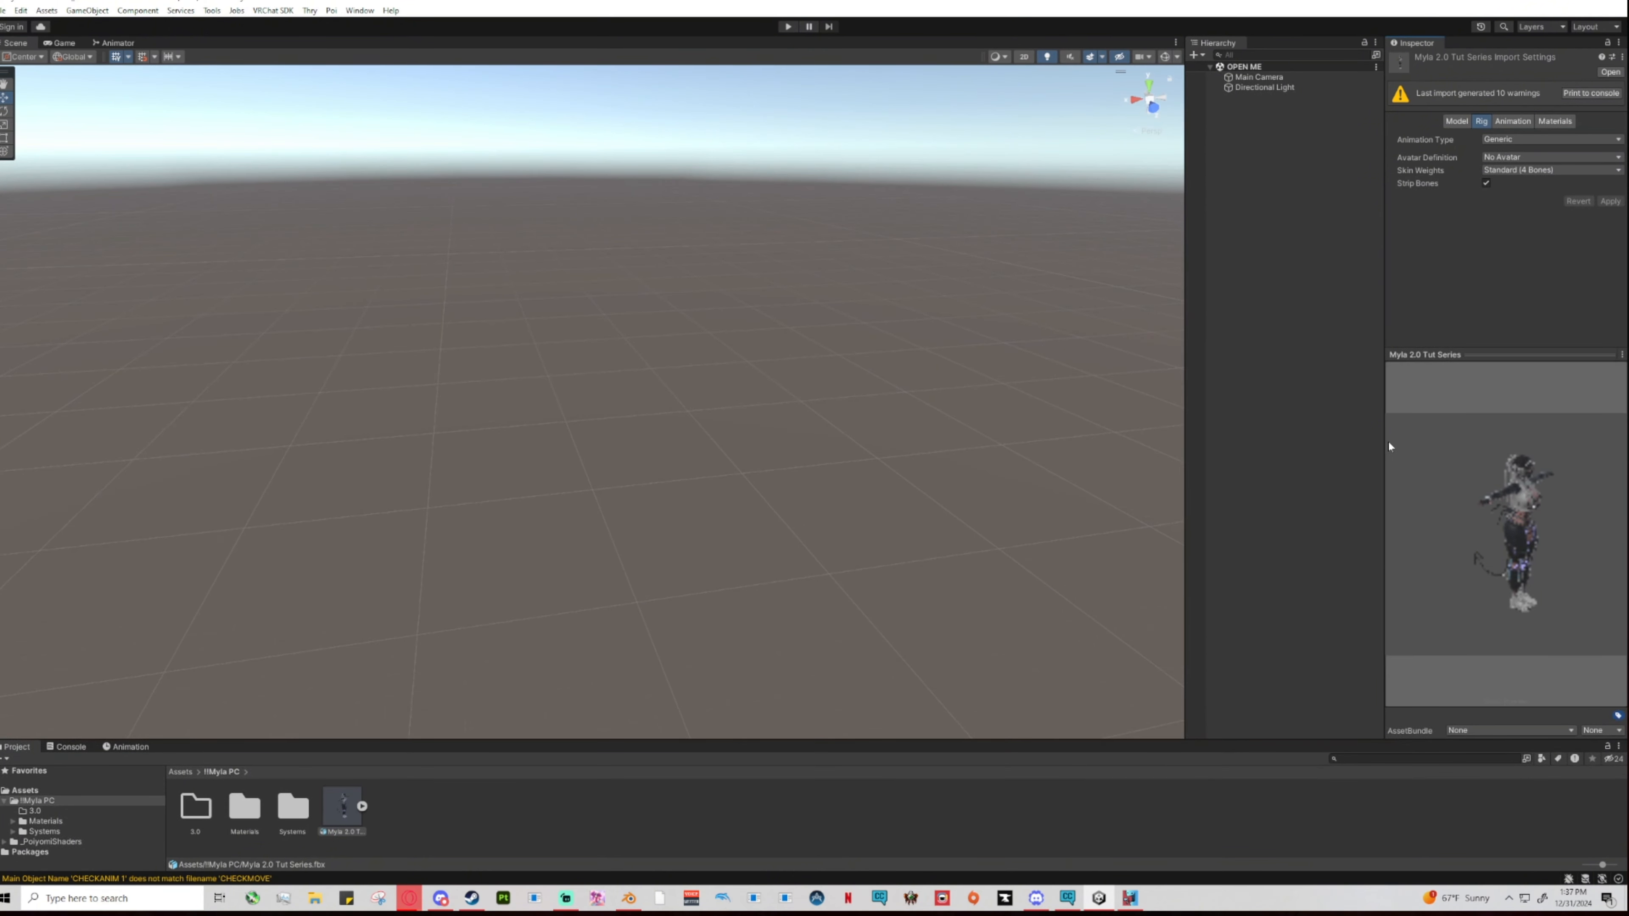
drag(1387, 442, 1086, 417)
drag(928, 741, 973, 674)
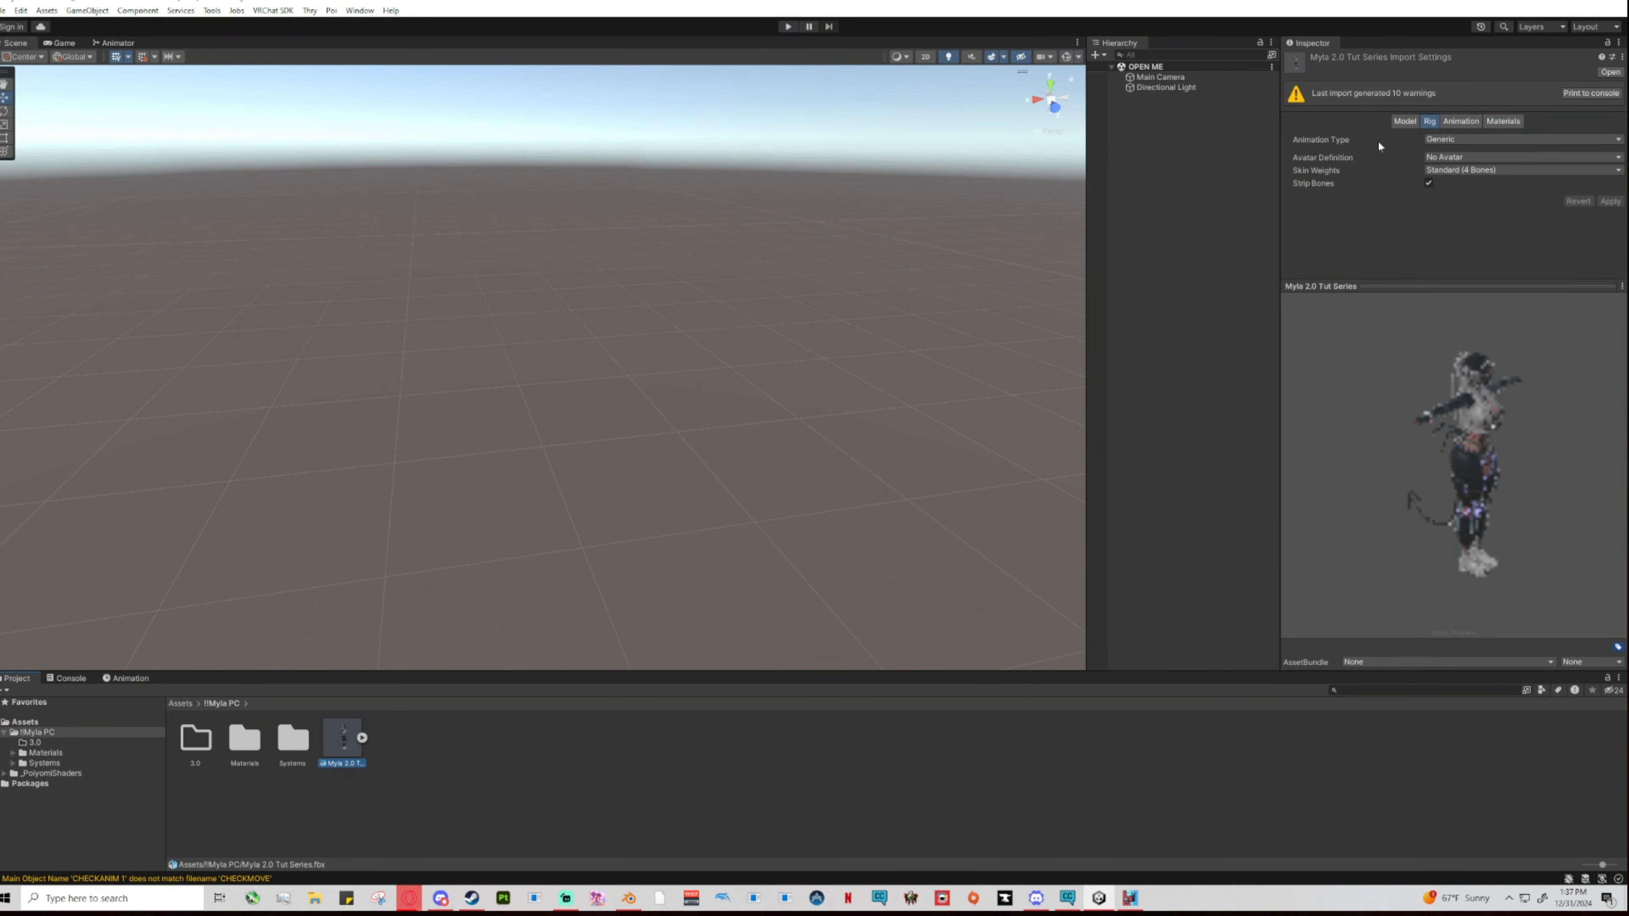
Set the Myla 2.0 Tut Series model's rig Animation Type to Humanoid and apply it.
click(1448, 140)
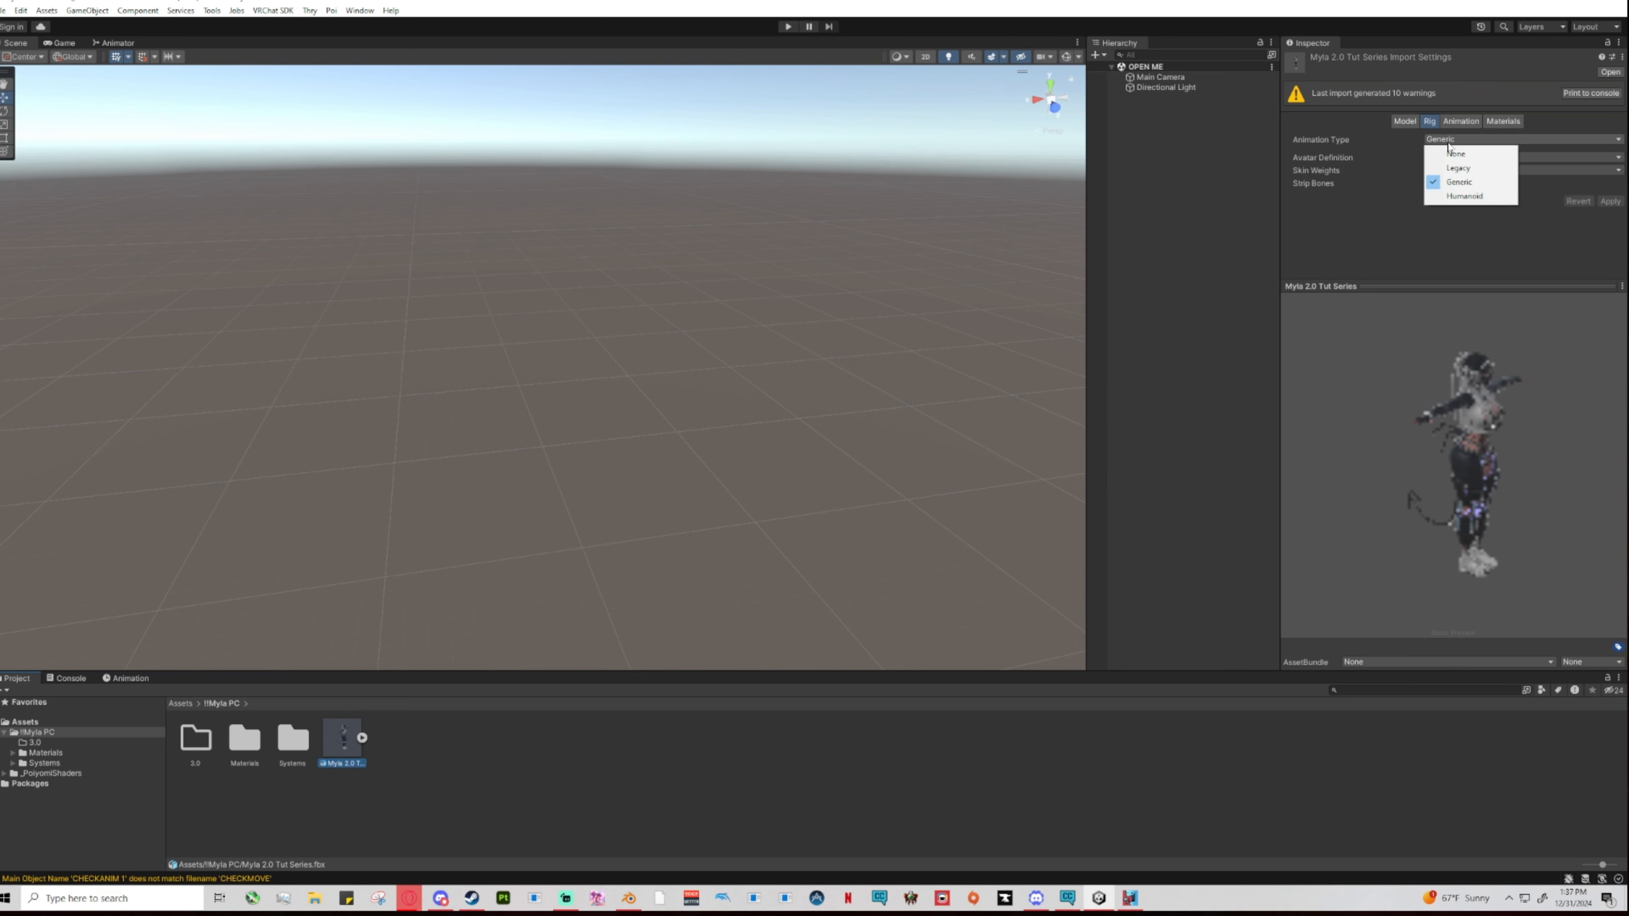
click(1454, 195)
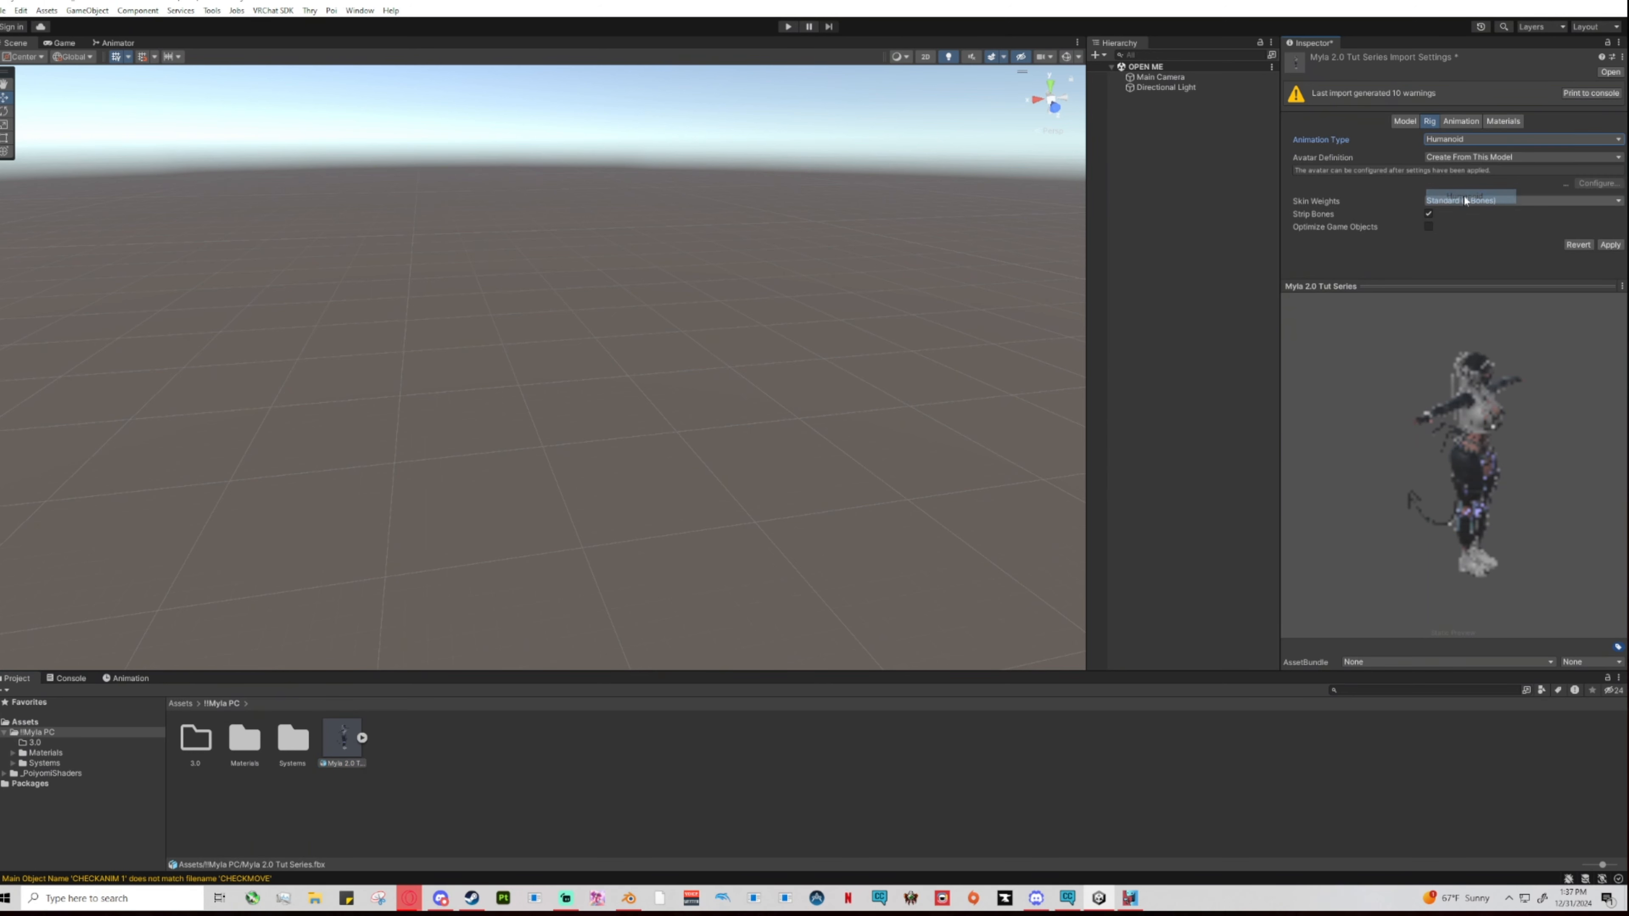
click(1609, 245)
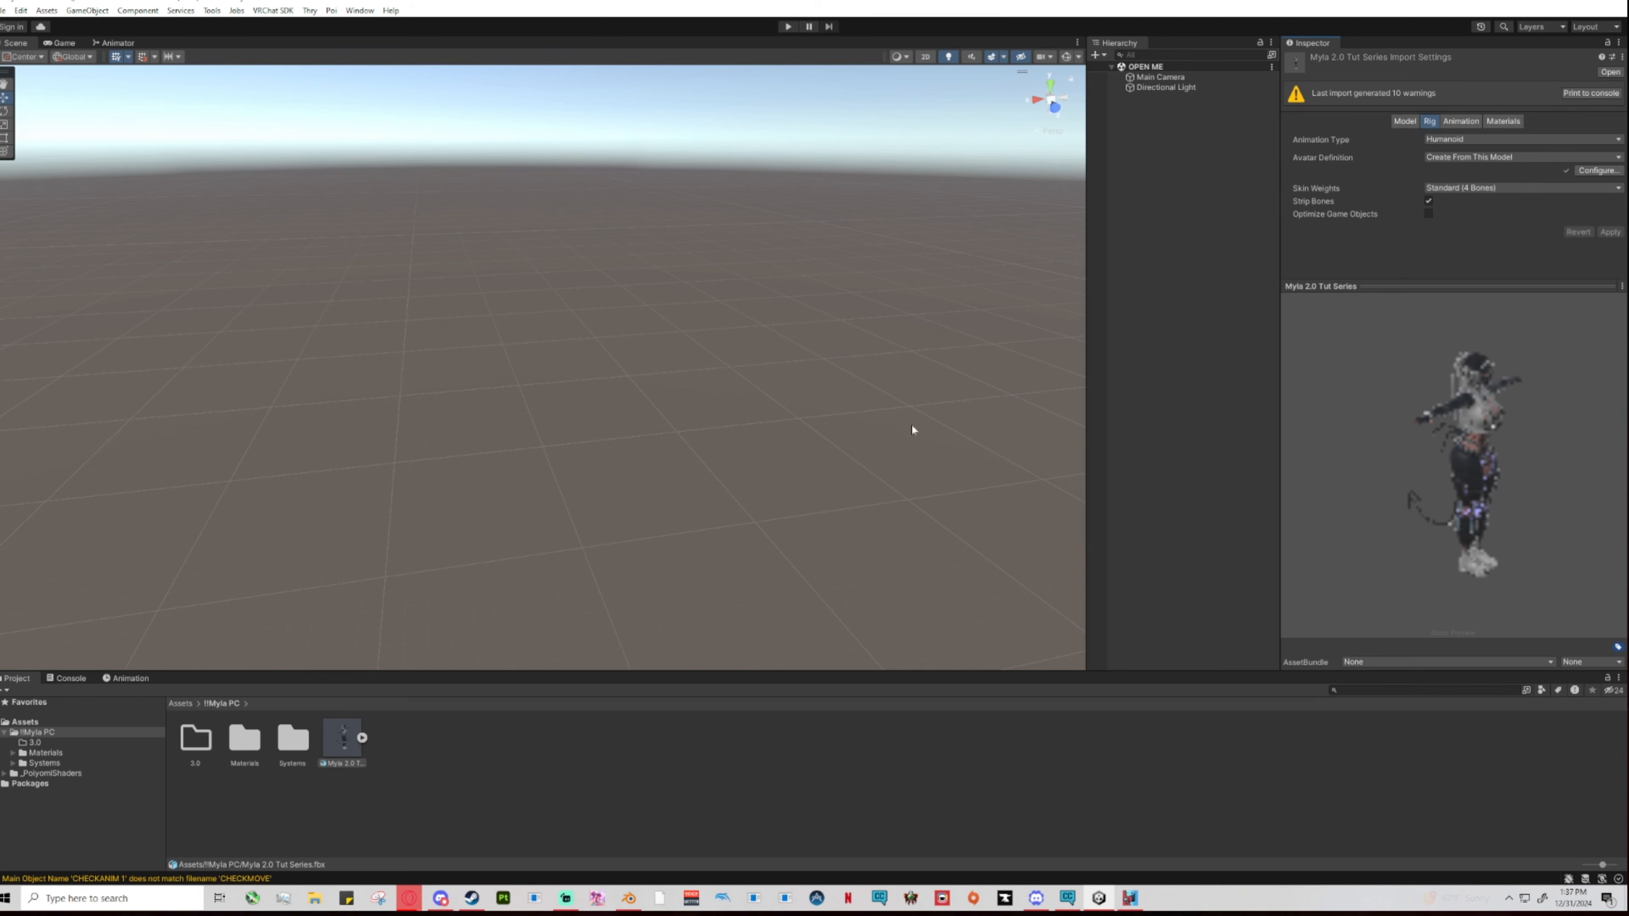
Enable Legacy Blend Shape Normals in the Myla 2.0 Tut Series model's import settings and apply the change.
drag(503, 670, 504, 639)
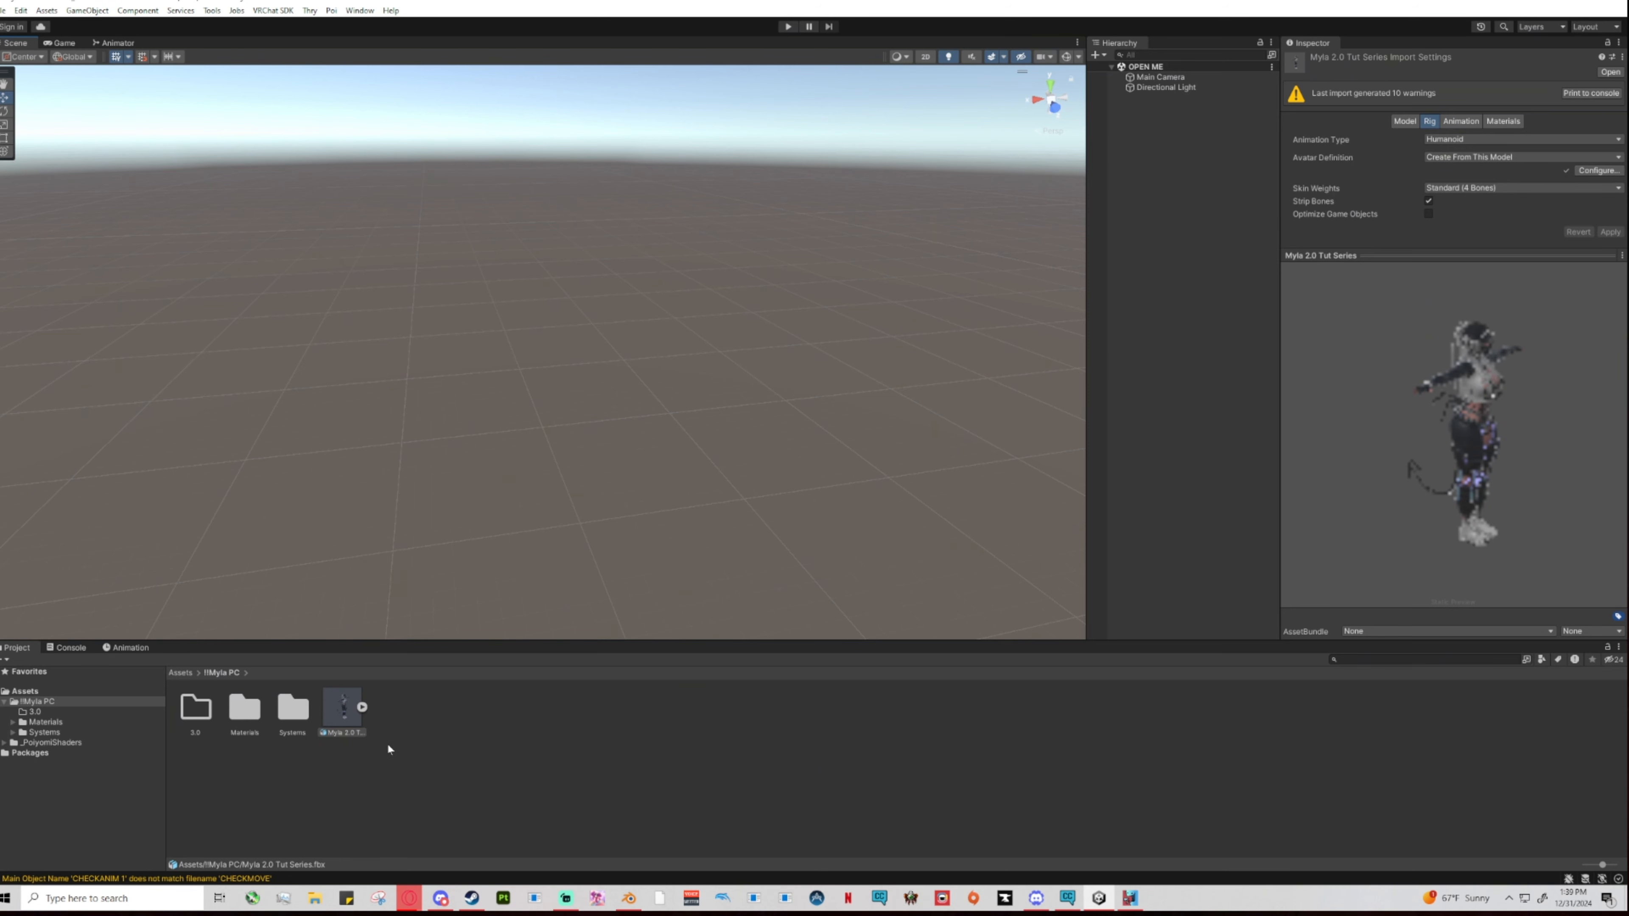
click(350, 717)
click(1404, 122)
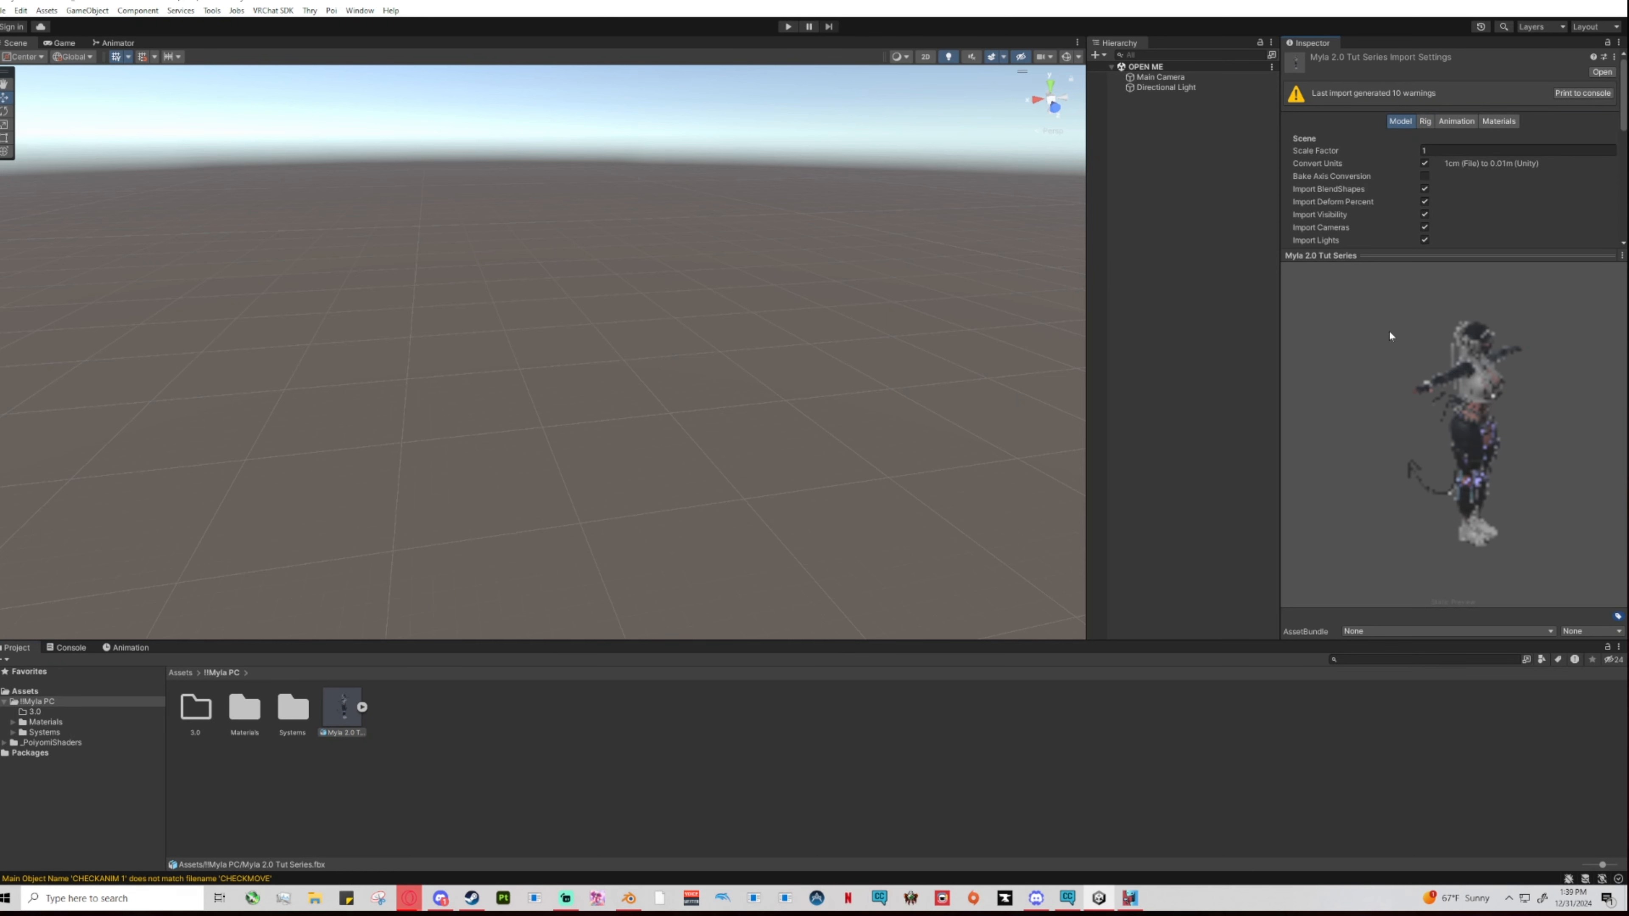
drag(1481, 256, 1481, 430)
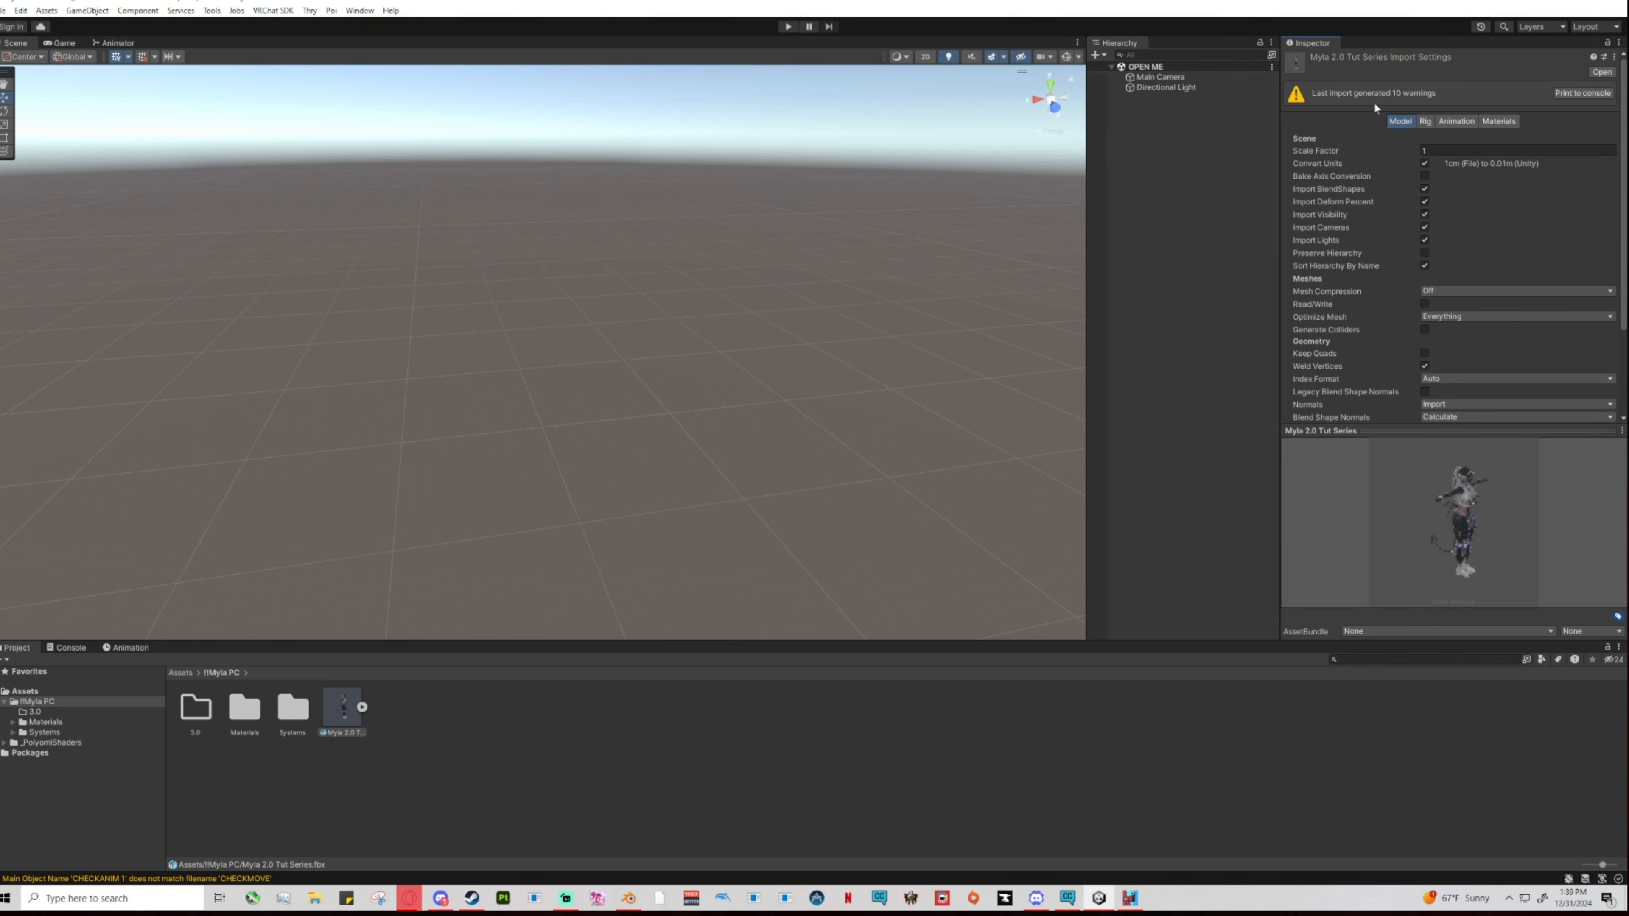
scroll(1446, 382, down, 3)
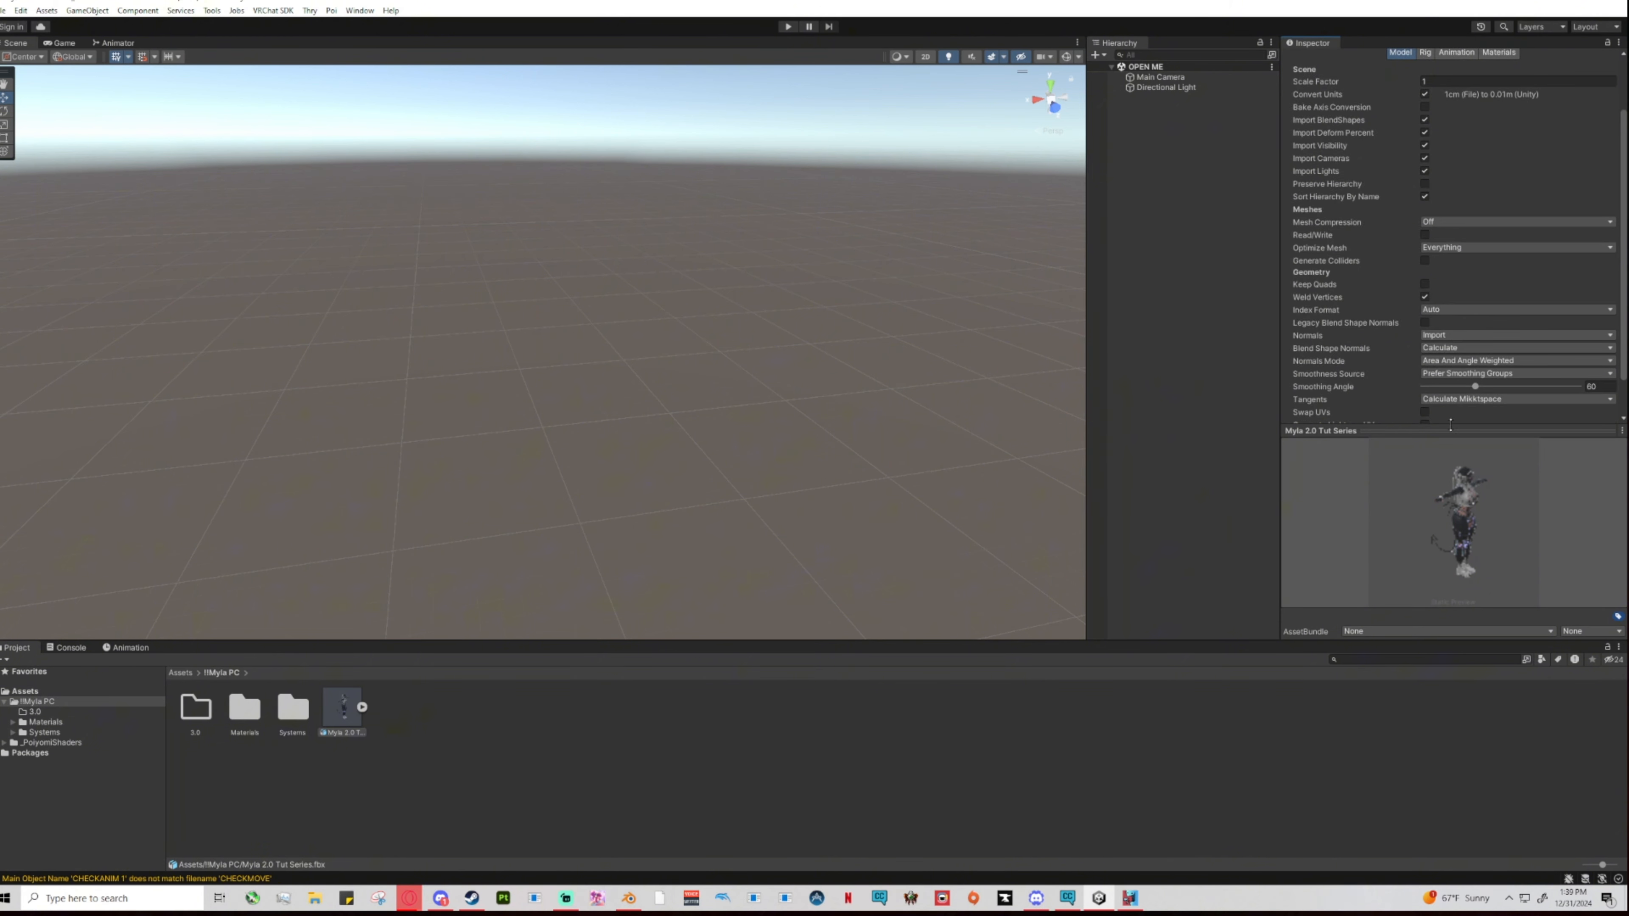
drag(1450, 423, 1464, 552)
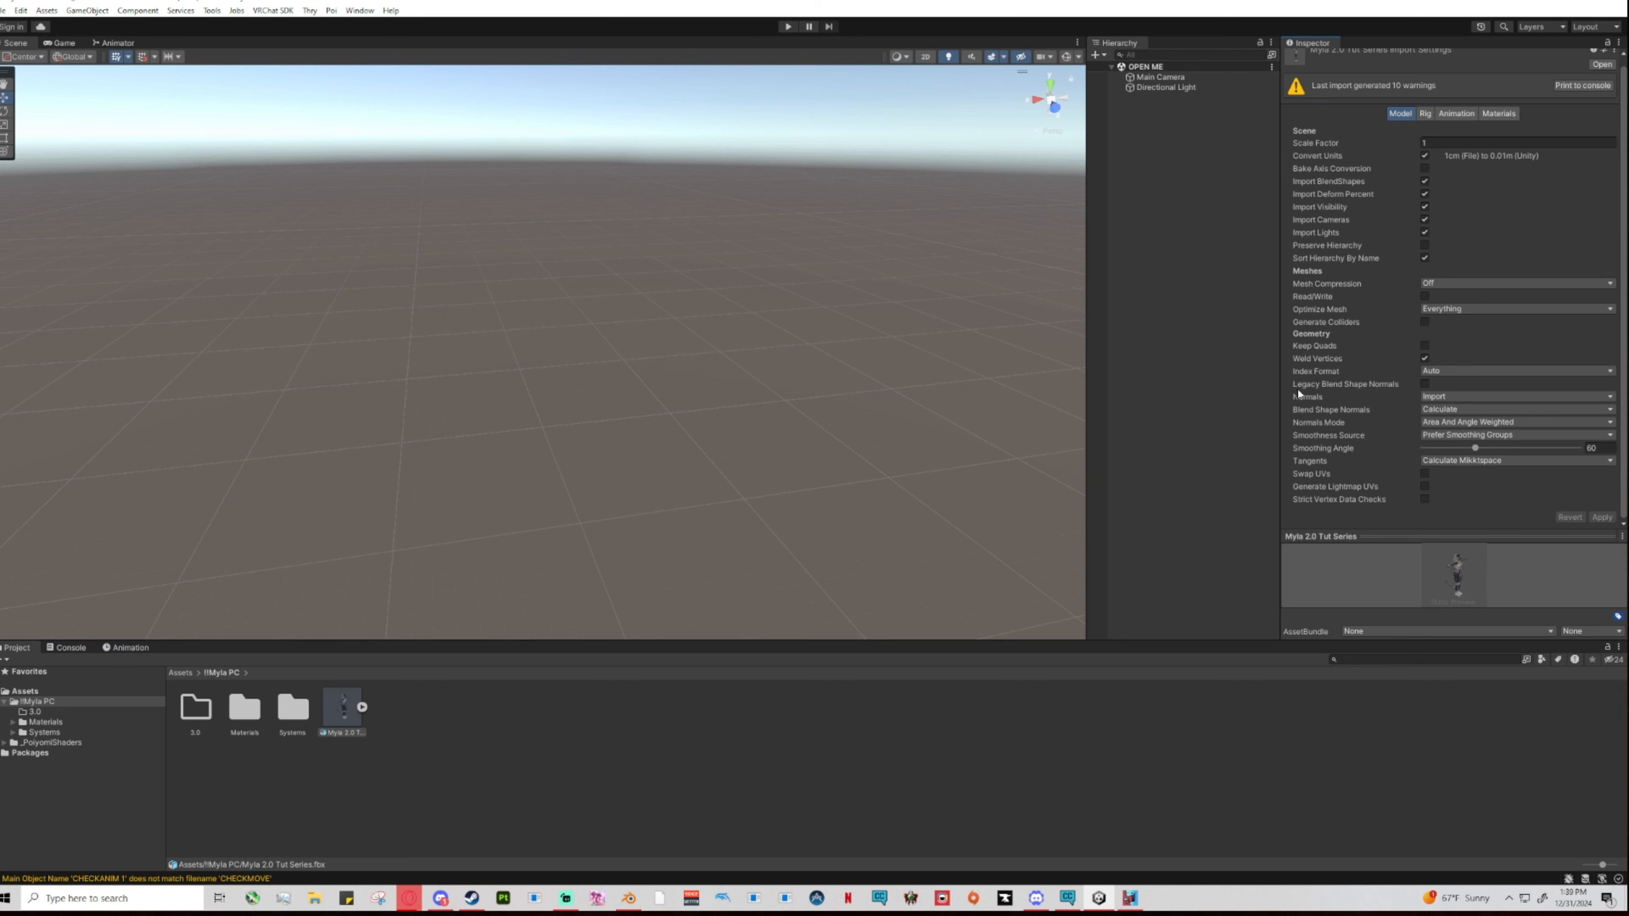
click(1425, 384)
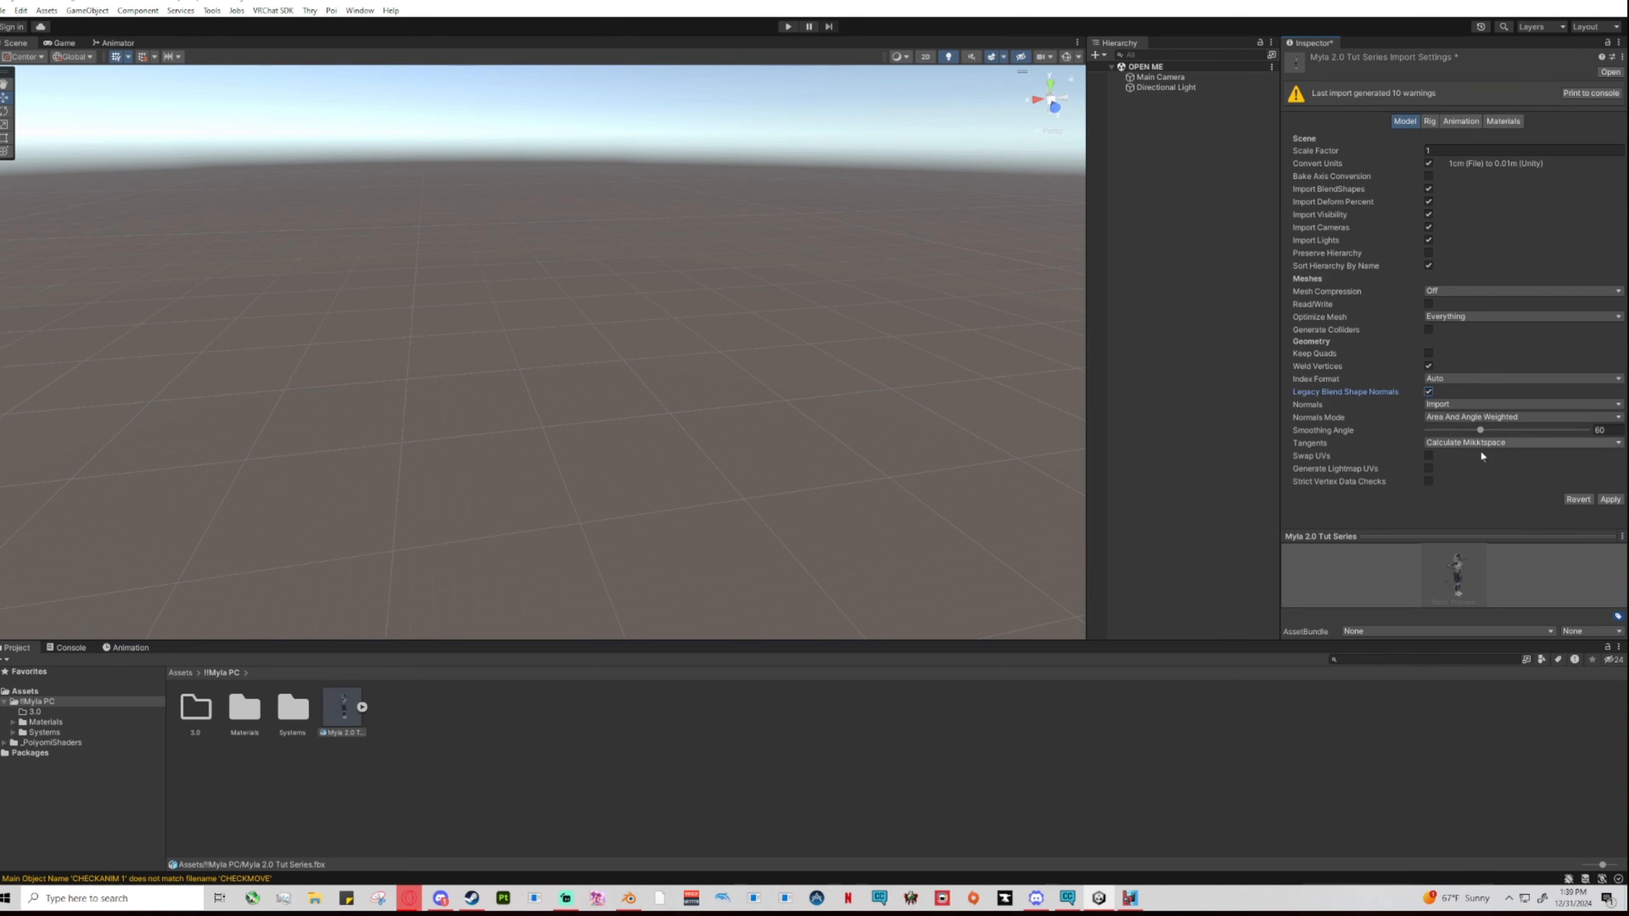
click(1609, 499)
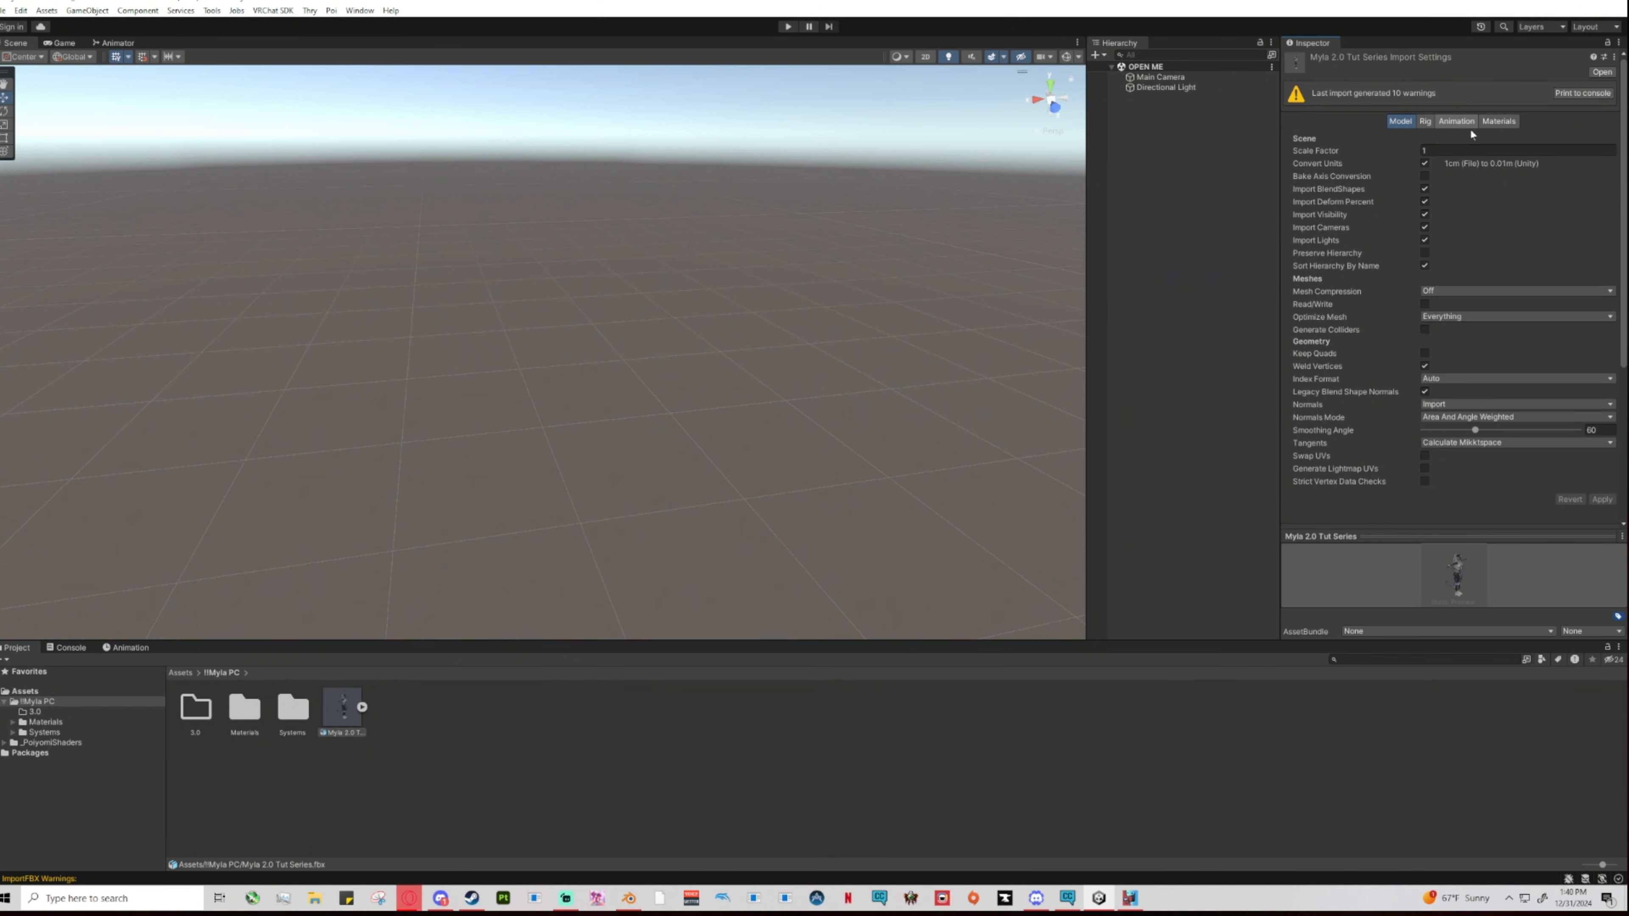
Review the Animation and Rig import settings of the Myla 2.0 Tut Series model.
click(1454, 121)
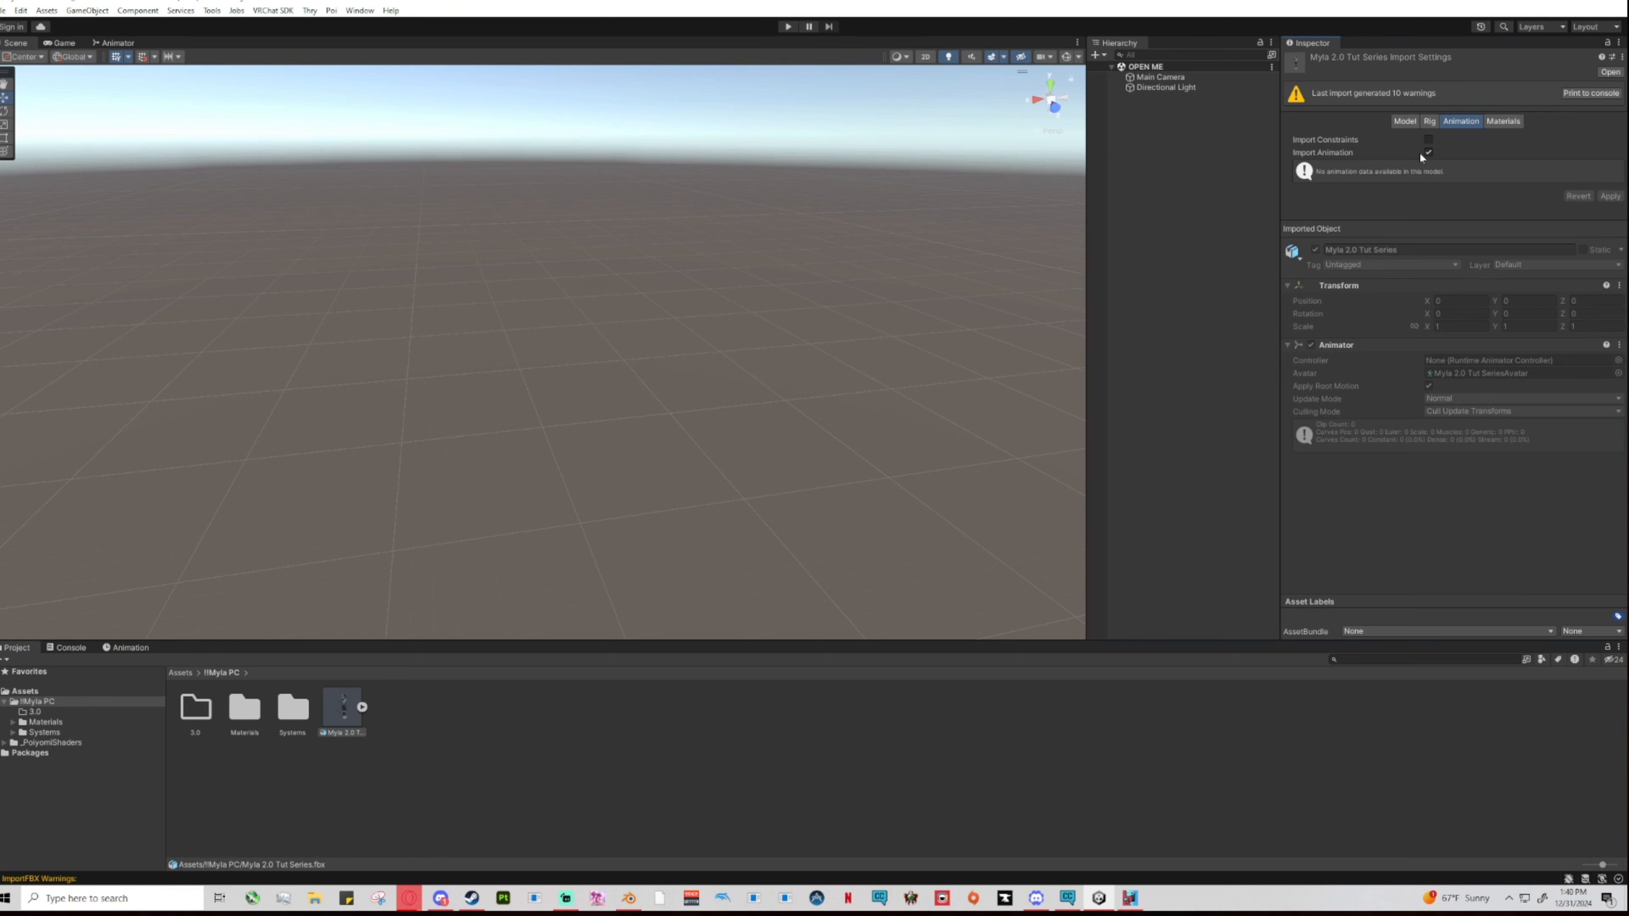
click(1429, 123)
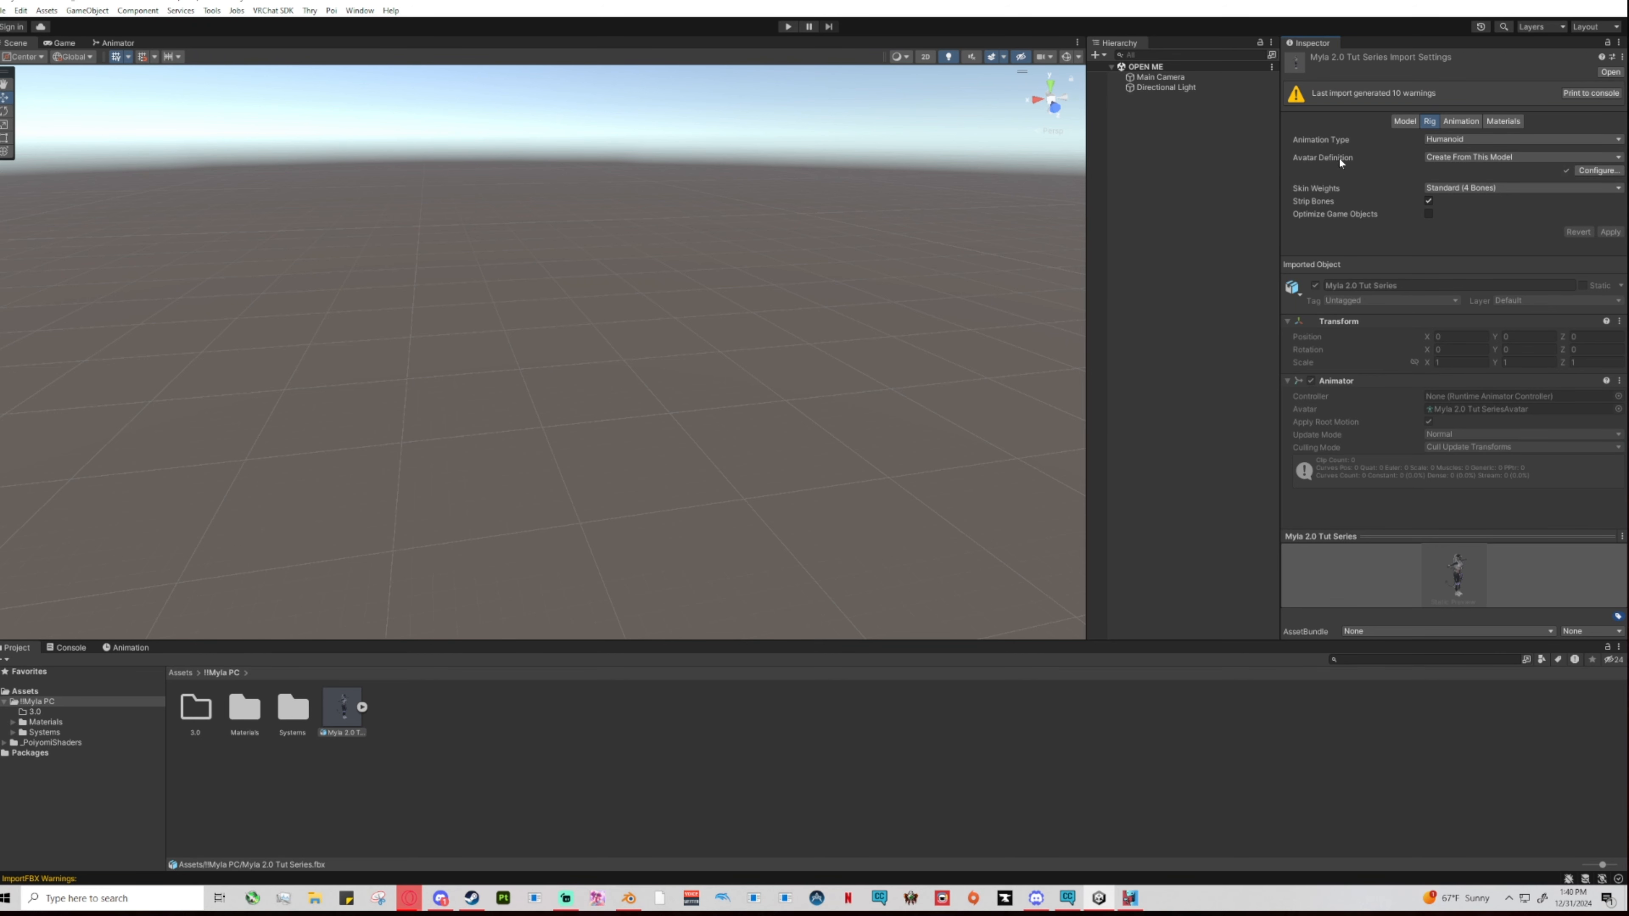
Open the Myla 2.0 Tut Series model's avatar configuration and examine its humanoid body bone mapping.
click(1582, 171)
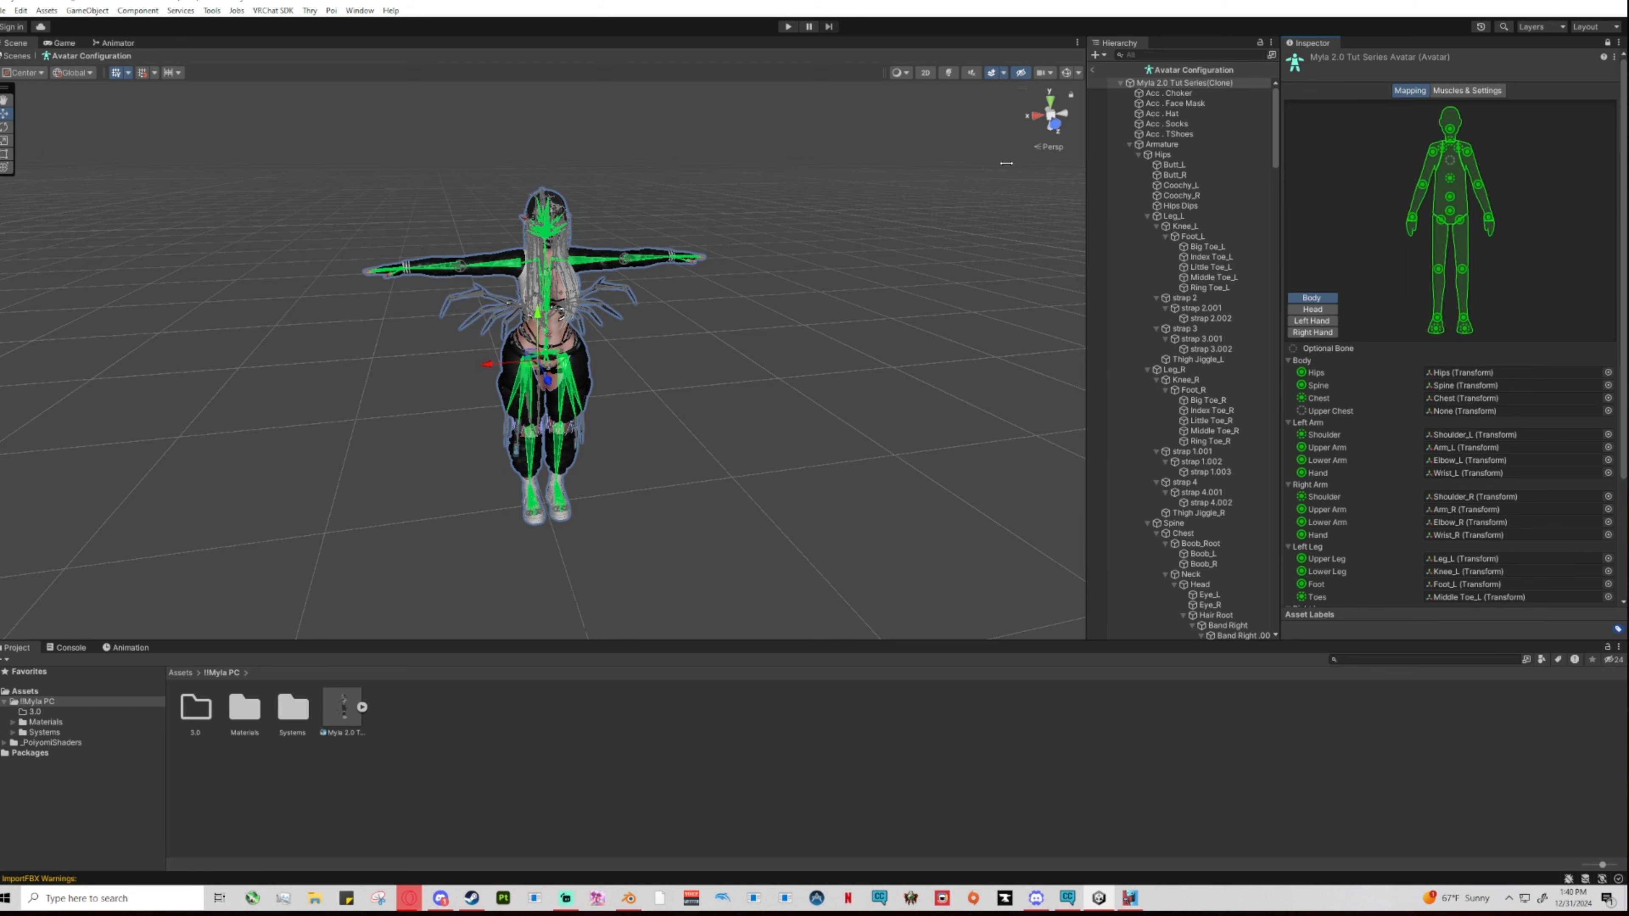
drag(665, 438, 609, 390)
alt+drag(619, 398, 648, 327)
middle_drag(648, 327, 690, 331)
alt+drag(690, 331, 629, 366)
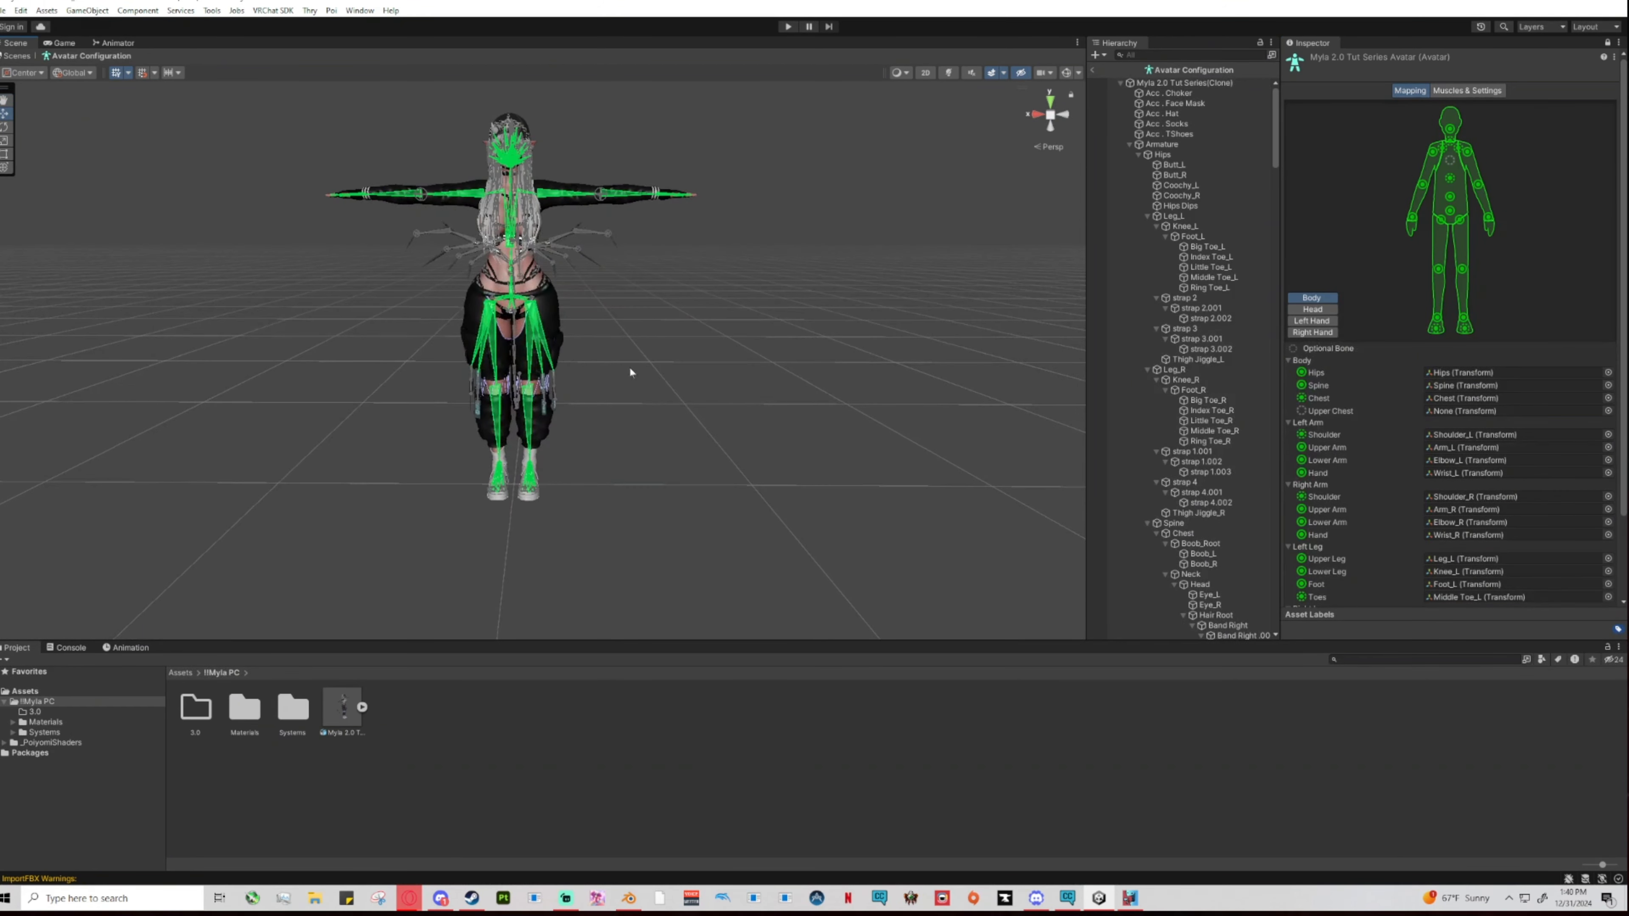
middle_drag(668, 434, 632, 459)
scroll(745, 426, up, 3)
middle_drag(788, 485, 866, 504)
right_drag(866, 504, 793, 494)
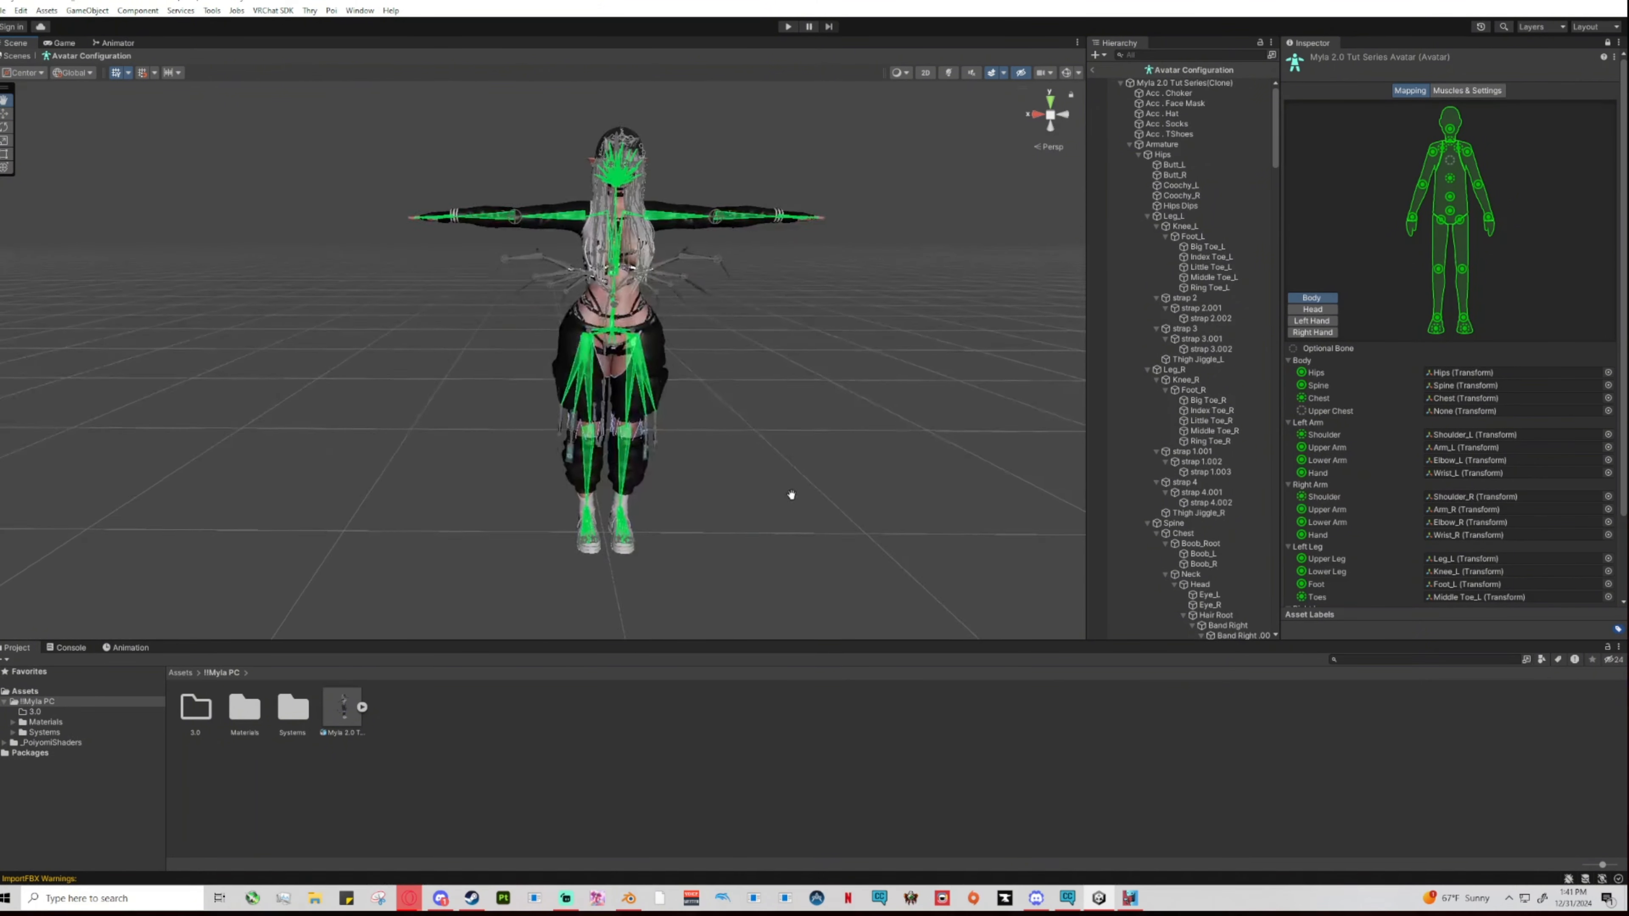
middle_drag(792, 494, 756, 469)
right_drag(756, 469, 757, 459)
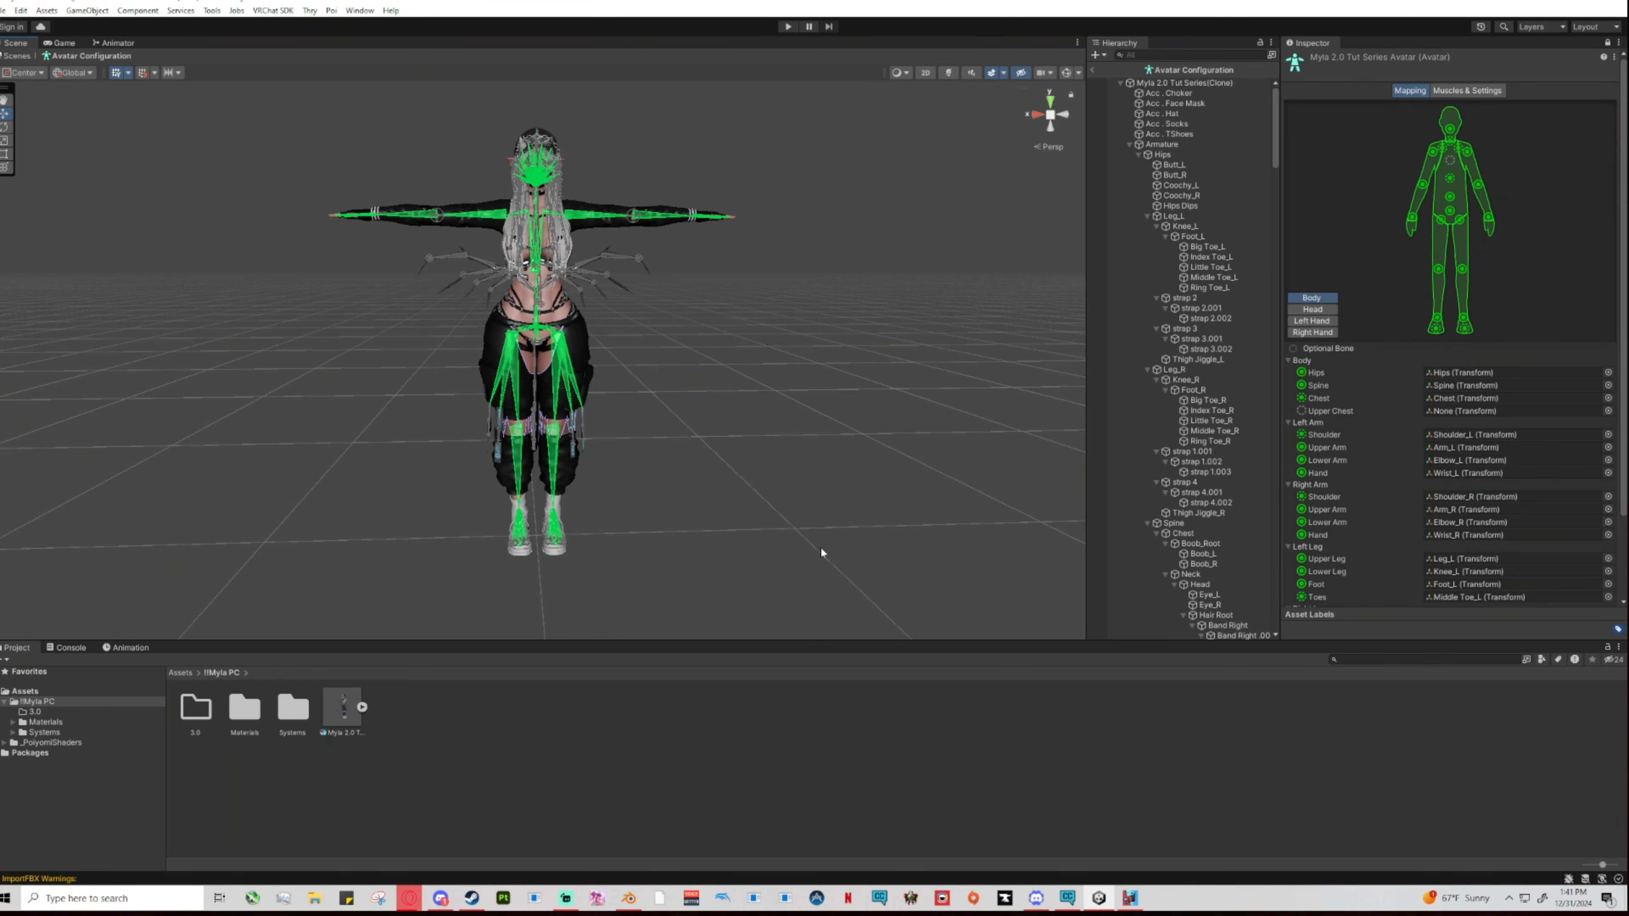
scroll(1392, 503, down, 3)
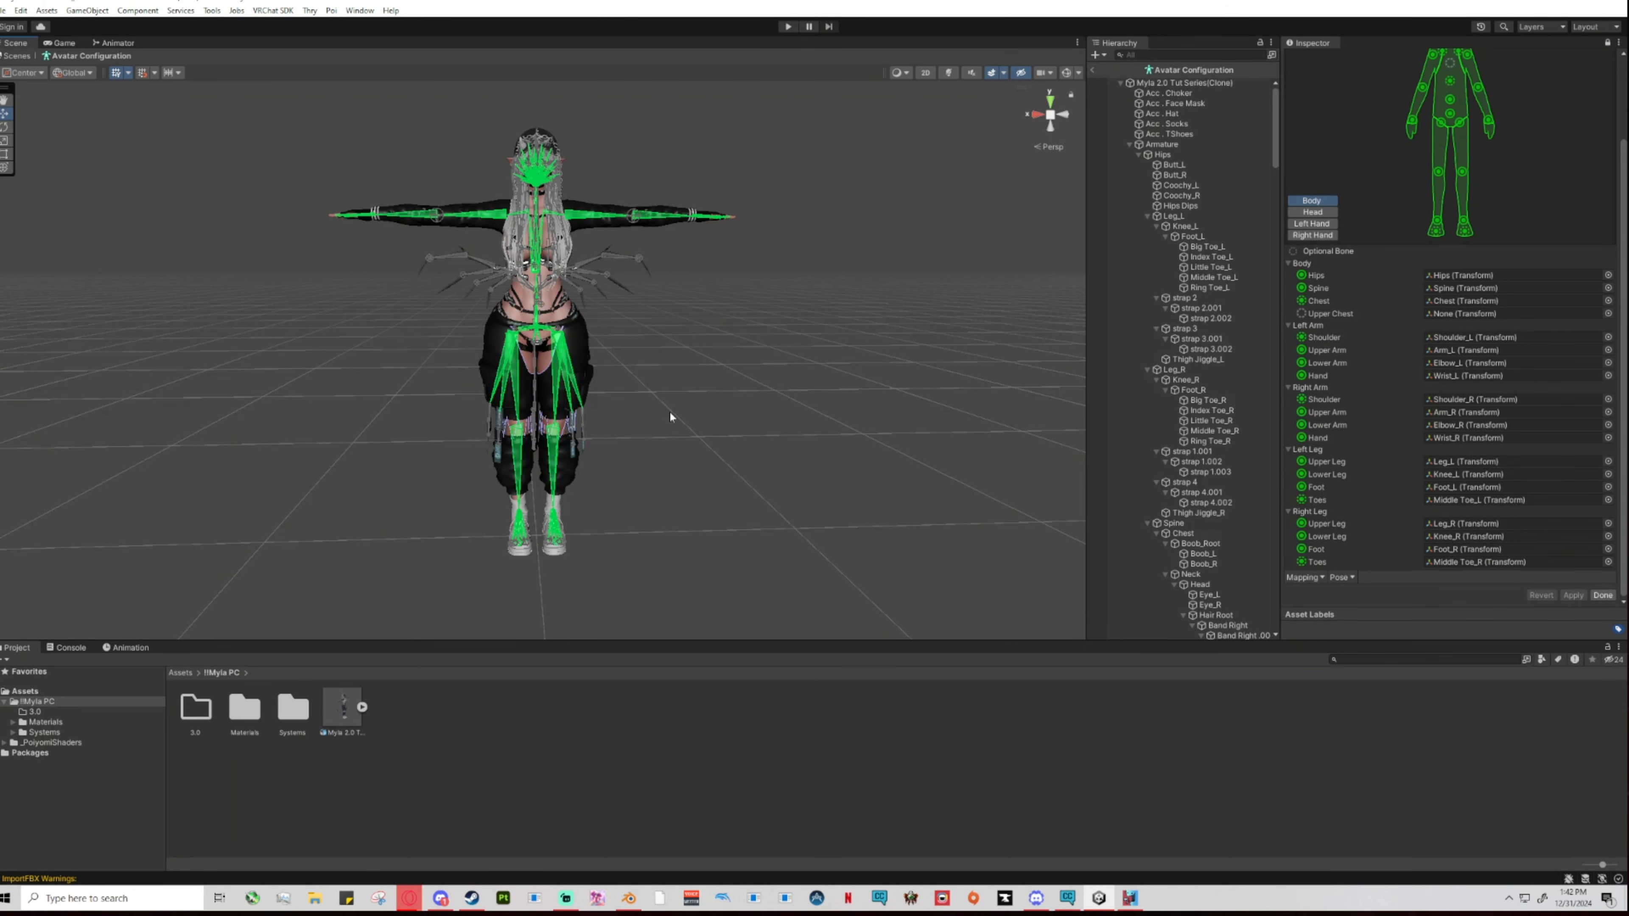
scroll(669, 412, up, 3)
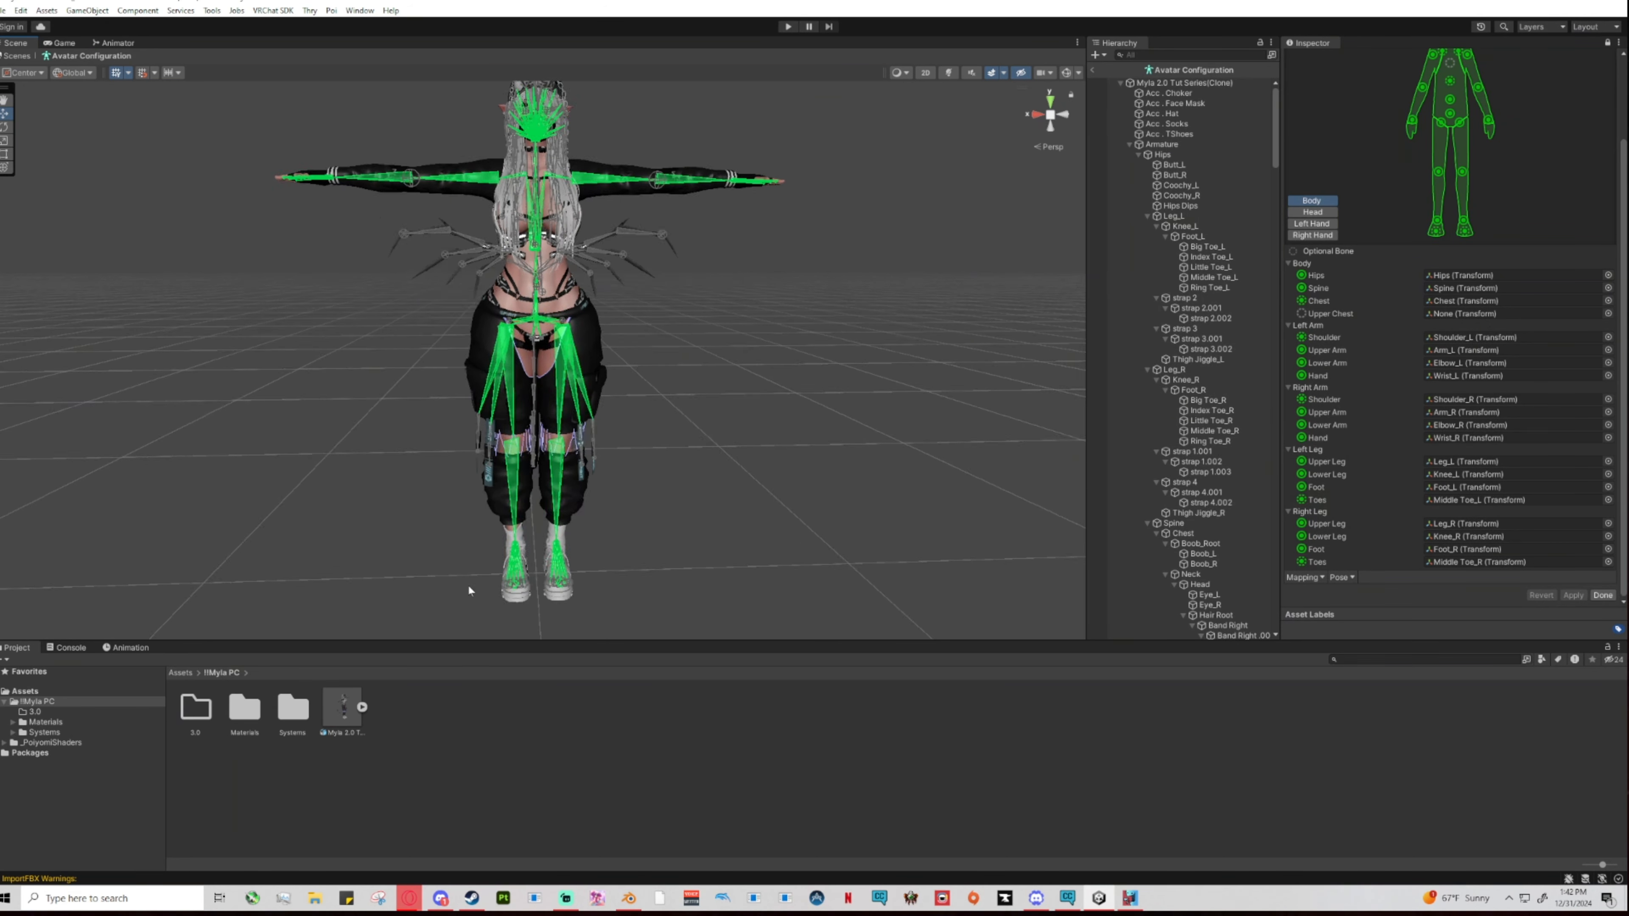
Inspect the foot and toe bones, and set the Left Leg's Toes bone to None in the body mapping.
alt+drag(466, 582, 841, 433)
key(f)
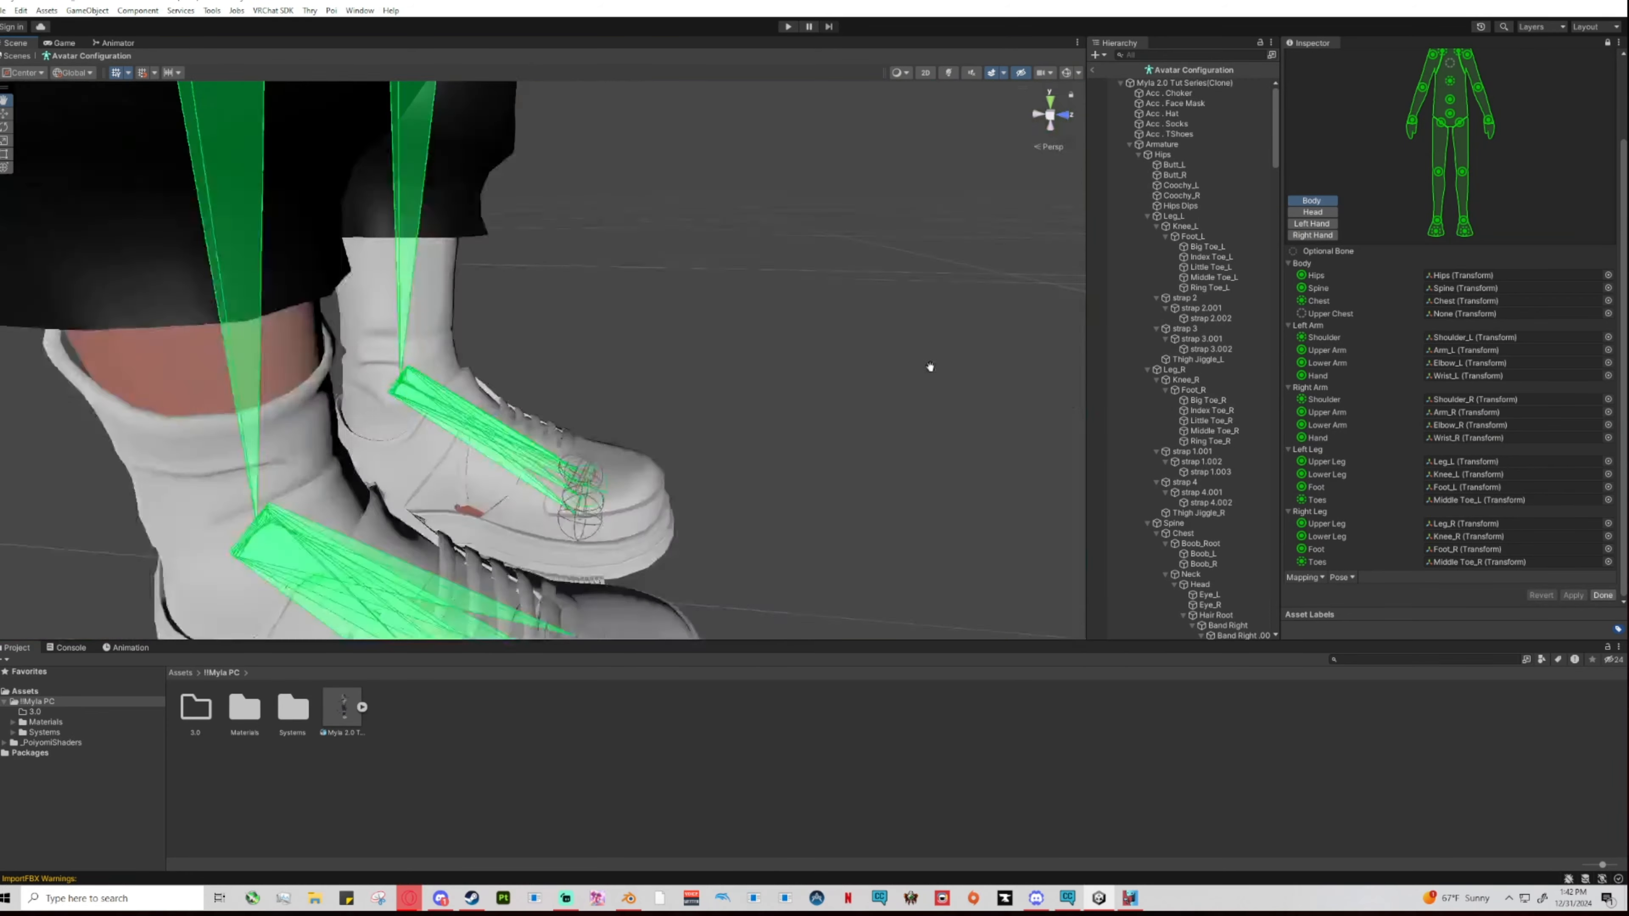
scroll(930, 524, down, 10)
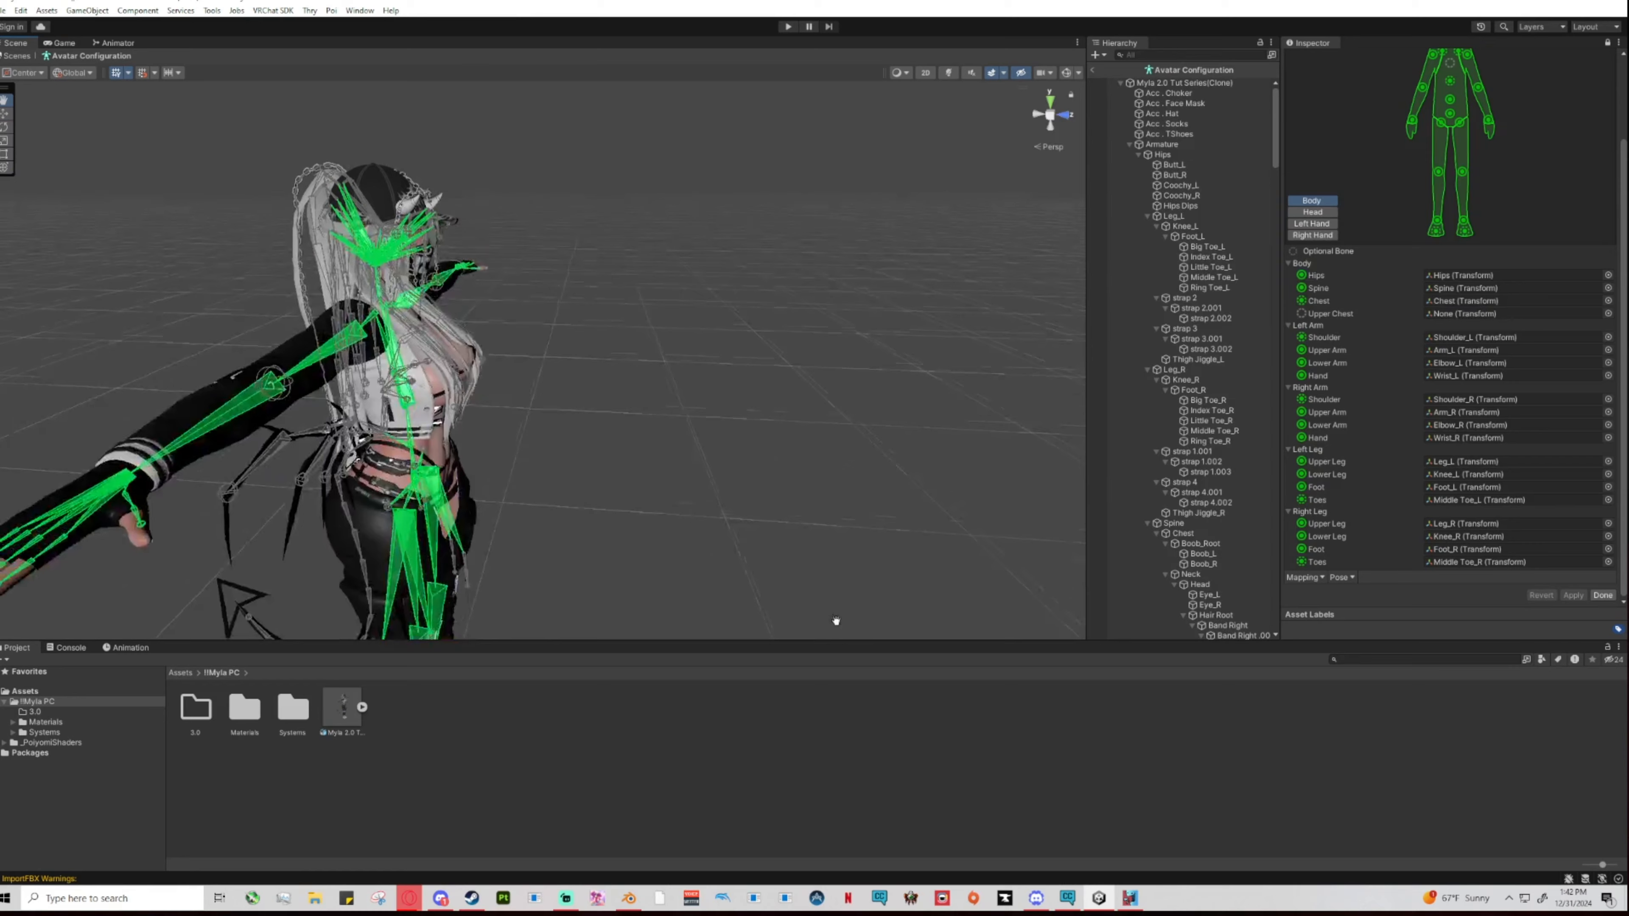
scroll(835, 621, up, 10)
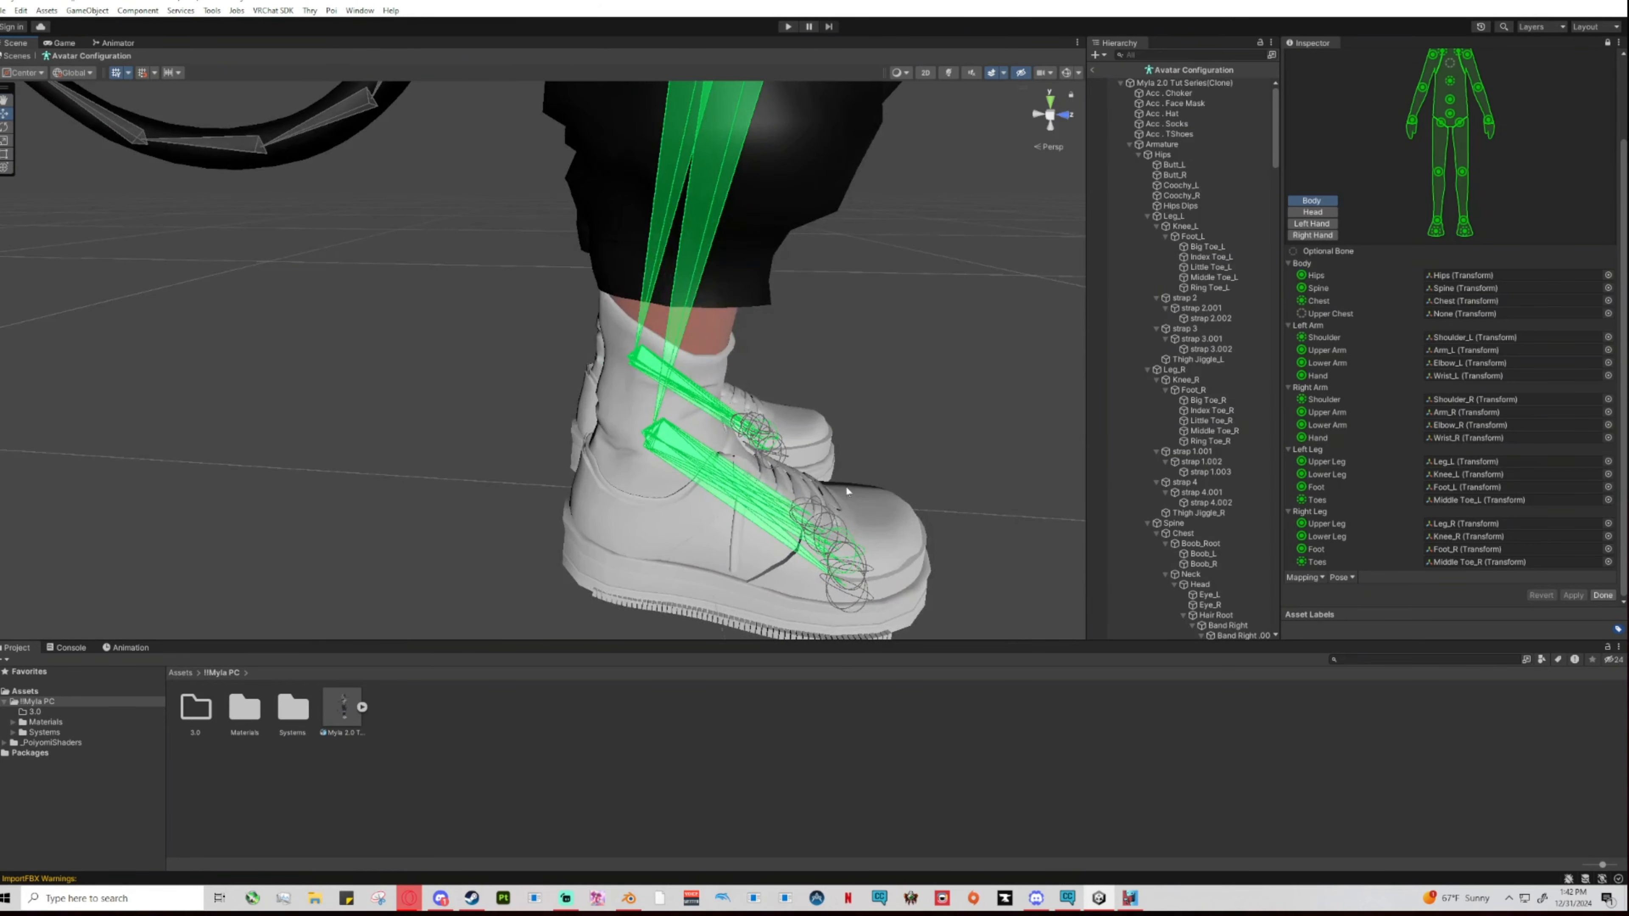
middle_drag(846, 490, 756, 437)
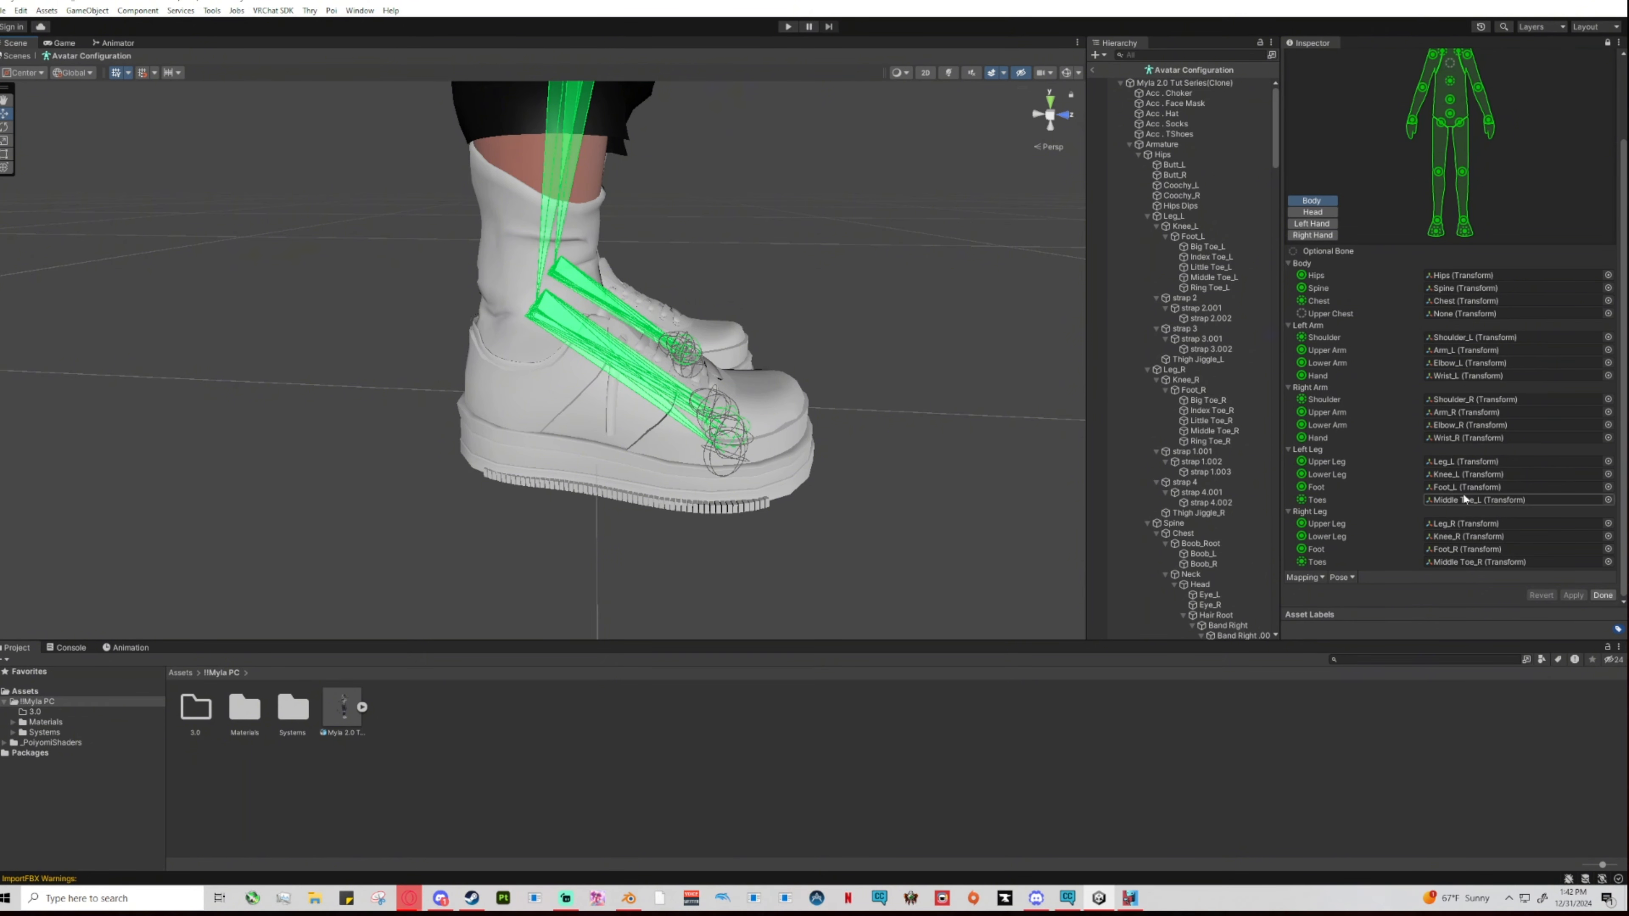
click(1608, 500)
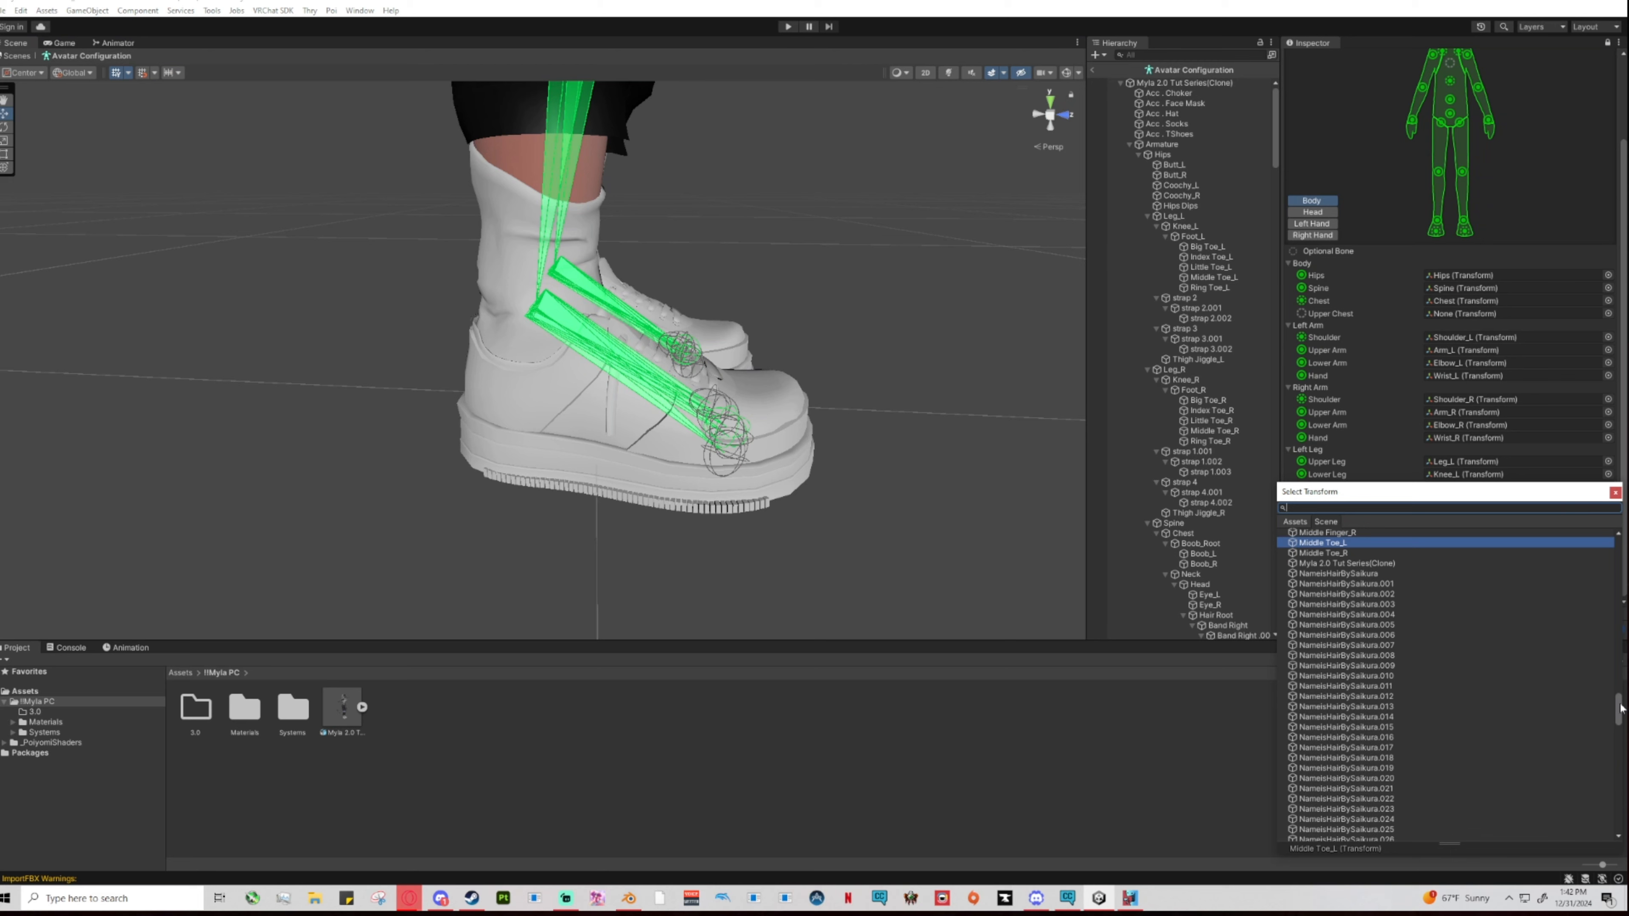
drag(1619, 708, 1615, 522)
click(1308, 534)
click(1615, 492)
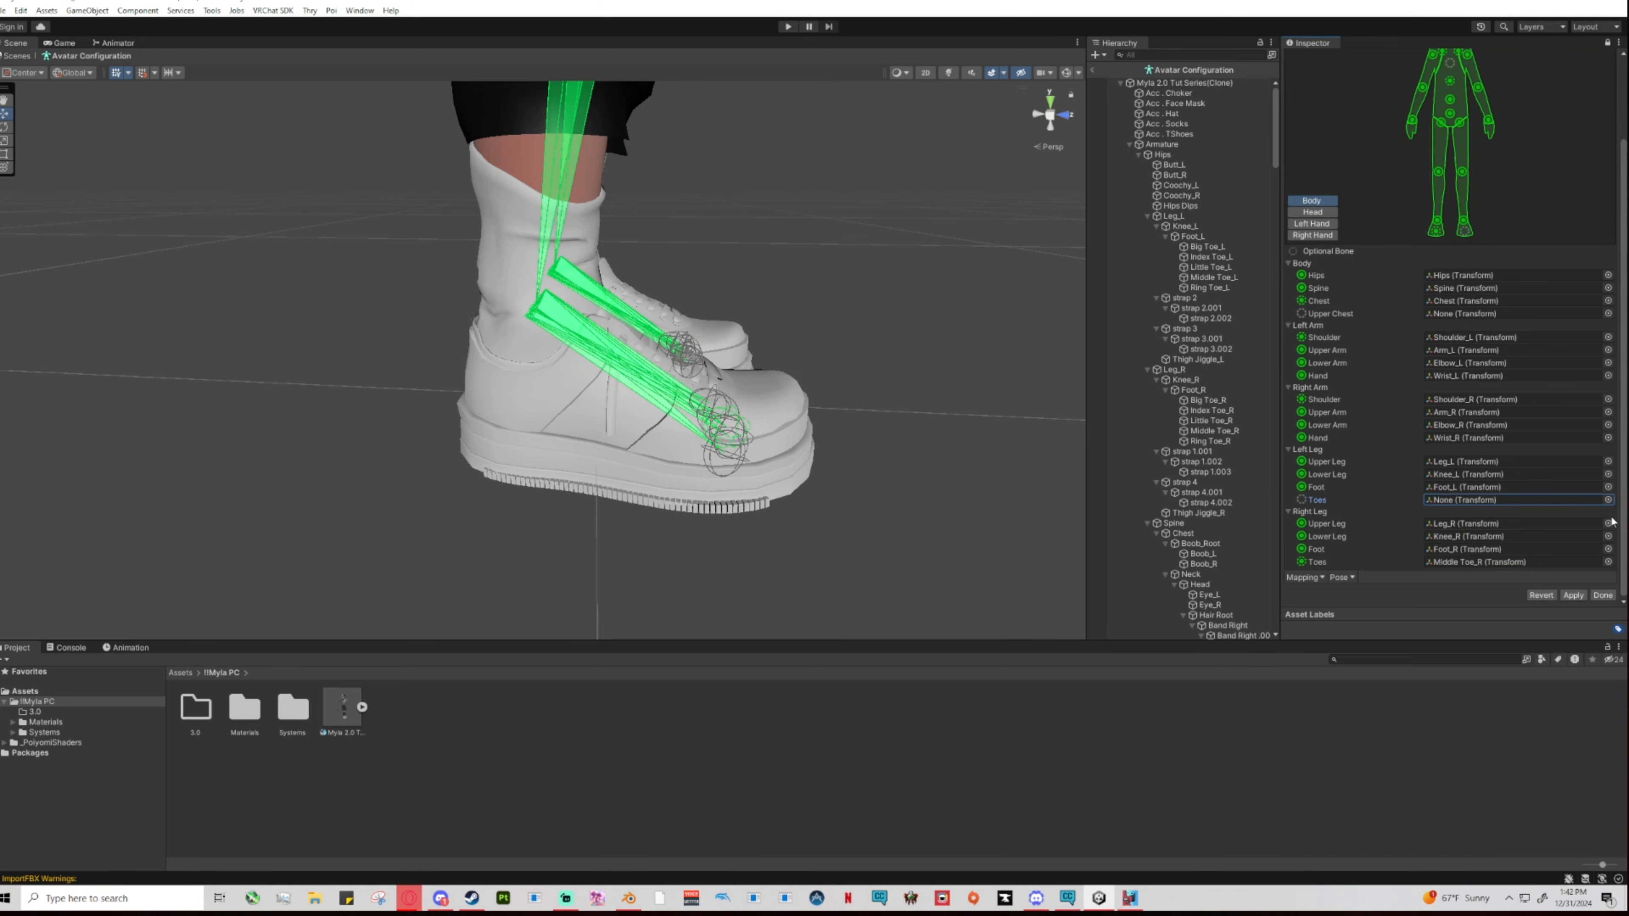
Set the Right Leg's Toes bone to None in the body mapping.
click(1608, 562)
scroll(1320, 641, up, 15)
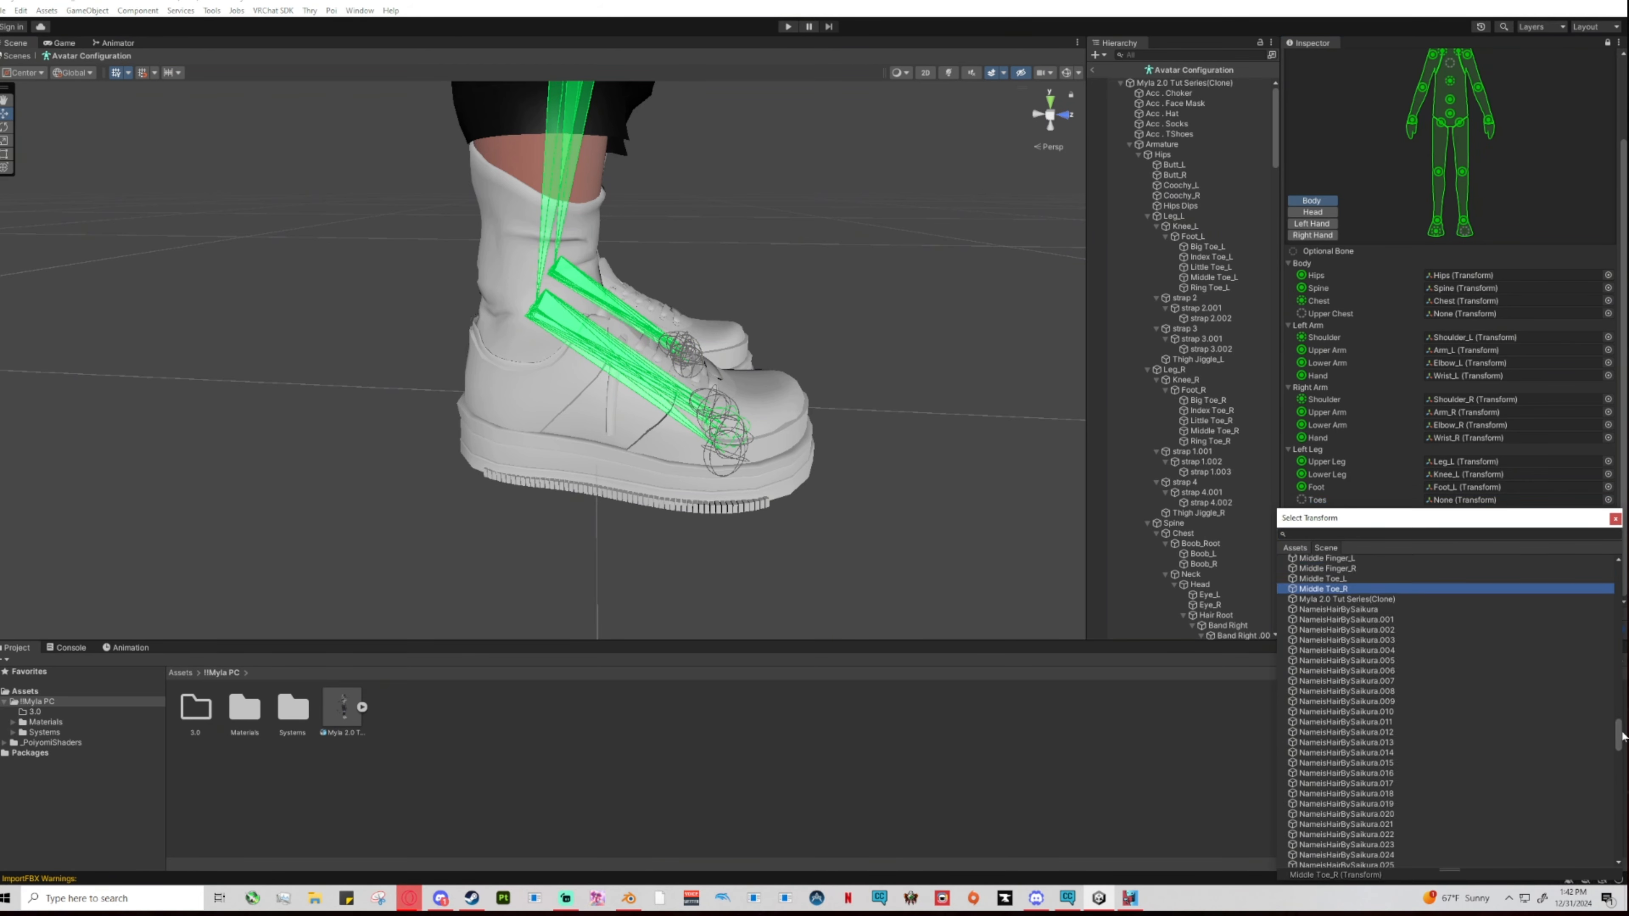
click(1320, 560)
click(1615, 519)
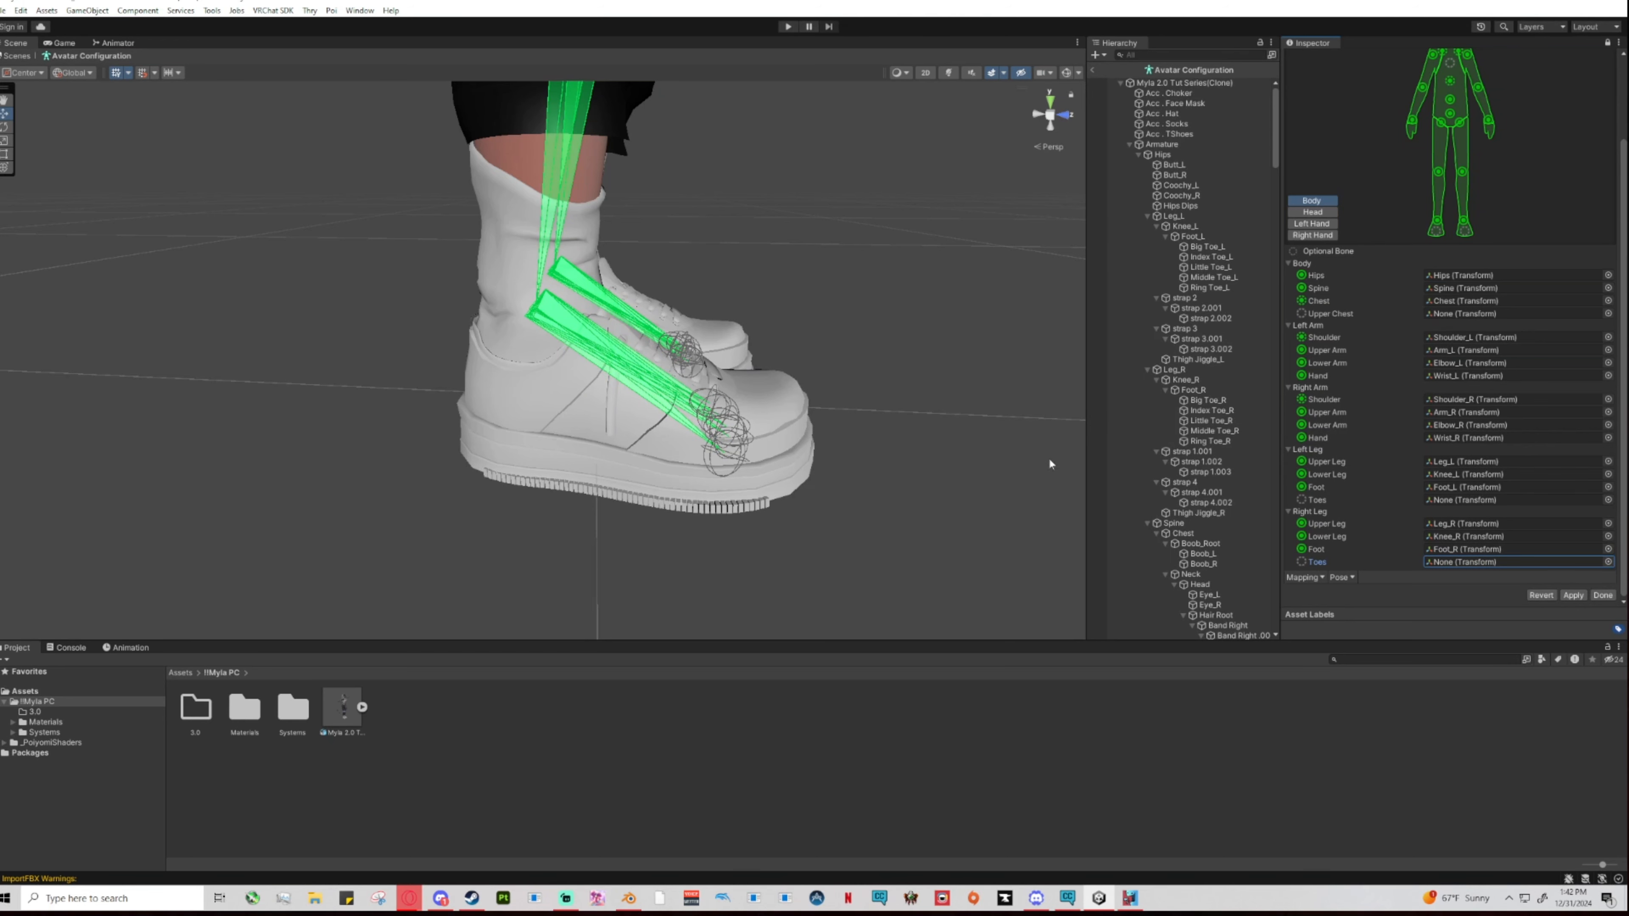
Set the Jaw bone to None in the head mapping, then apply and close the avatar configuration.
scroll(860, 536, down, 5)
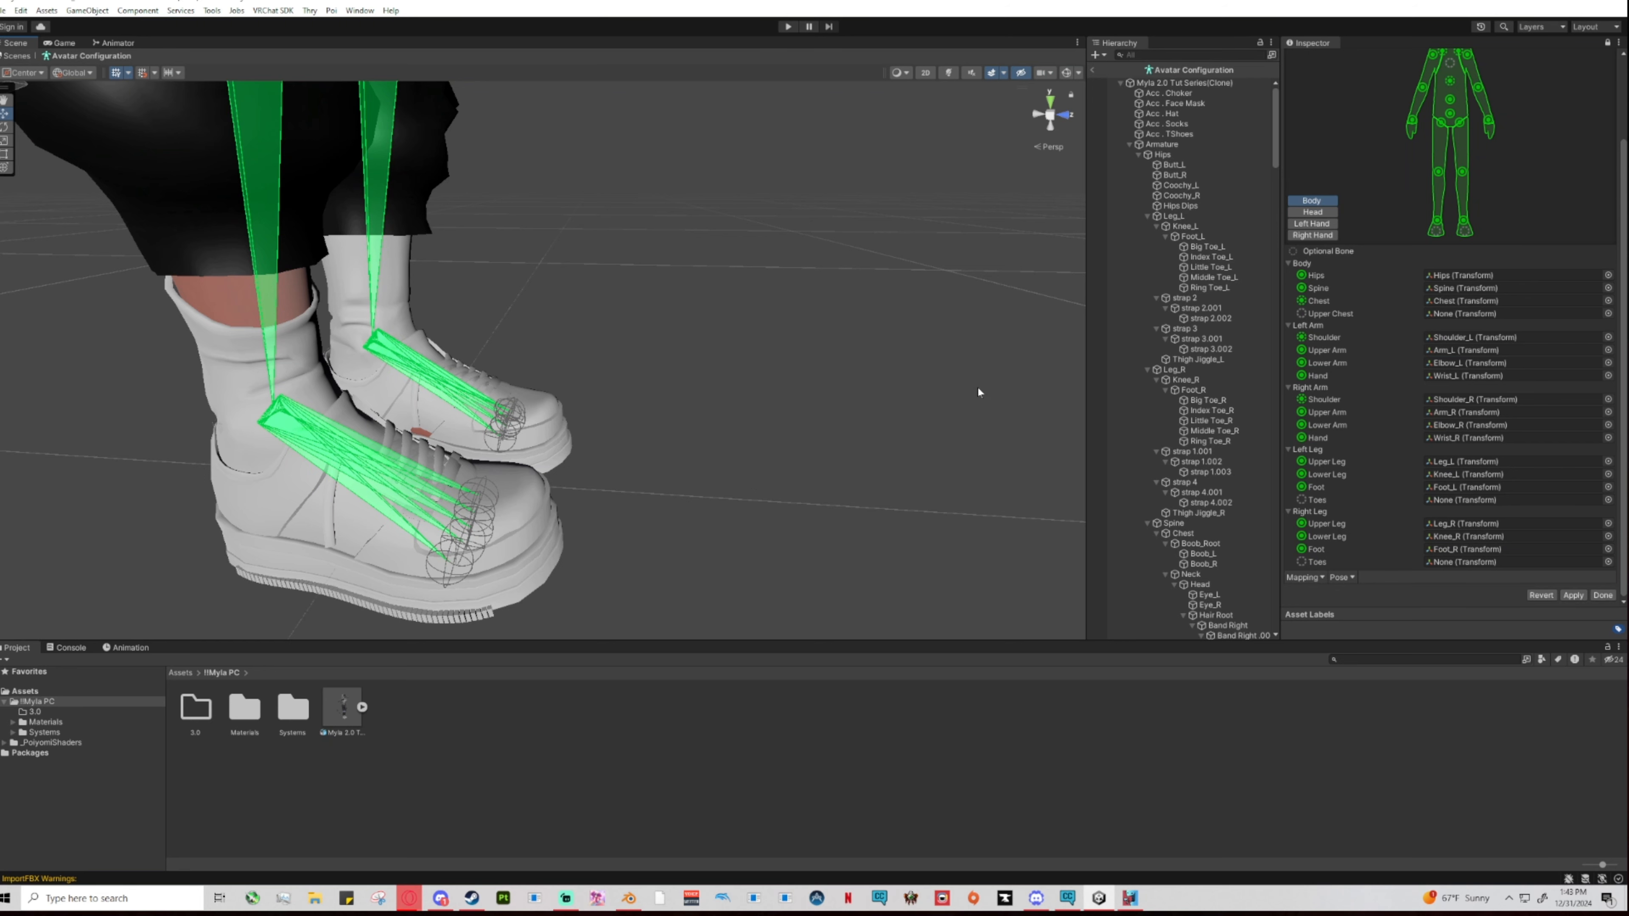
click(1406, 576)
alt+drag(797, 247, 840, 274)
scroll(843, 269, down, 10)
middle_drag(846, 270, 840, 375)
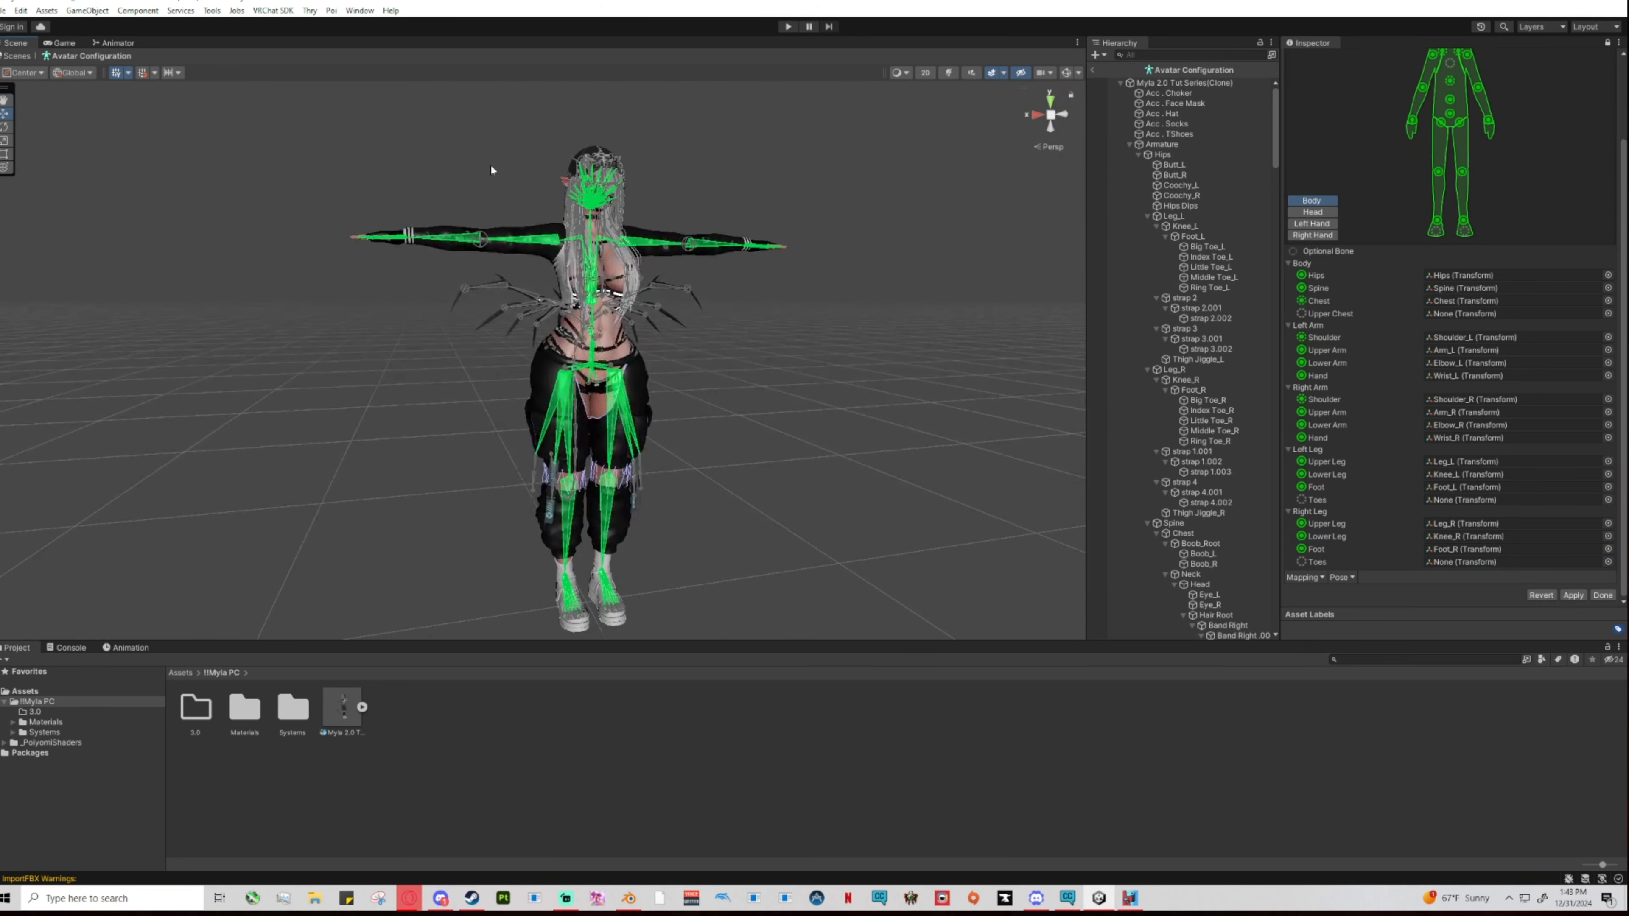
click(1318, 214)
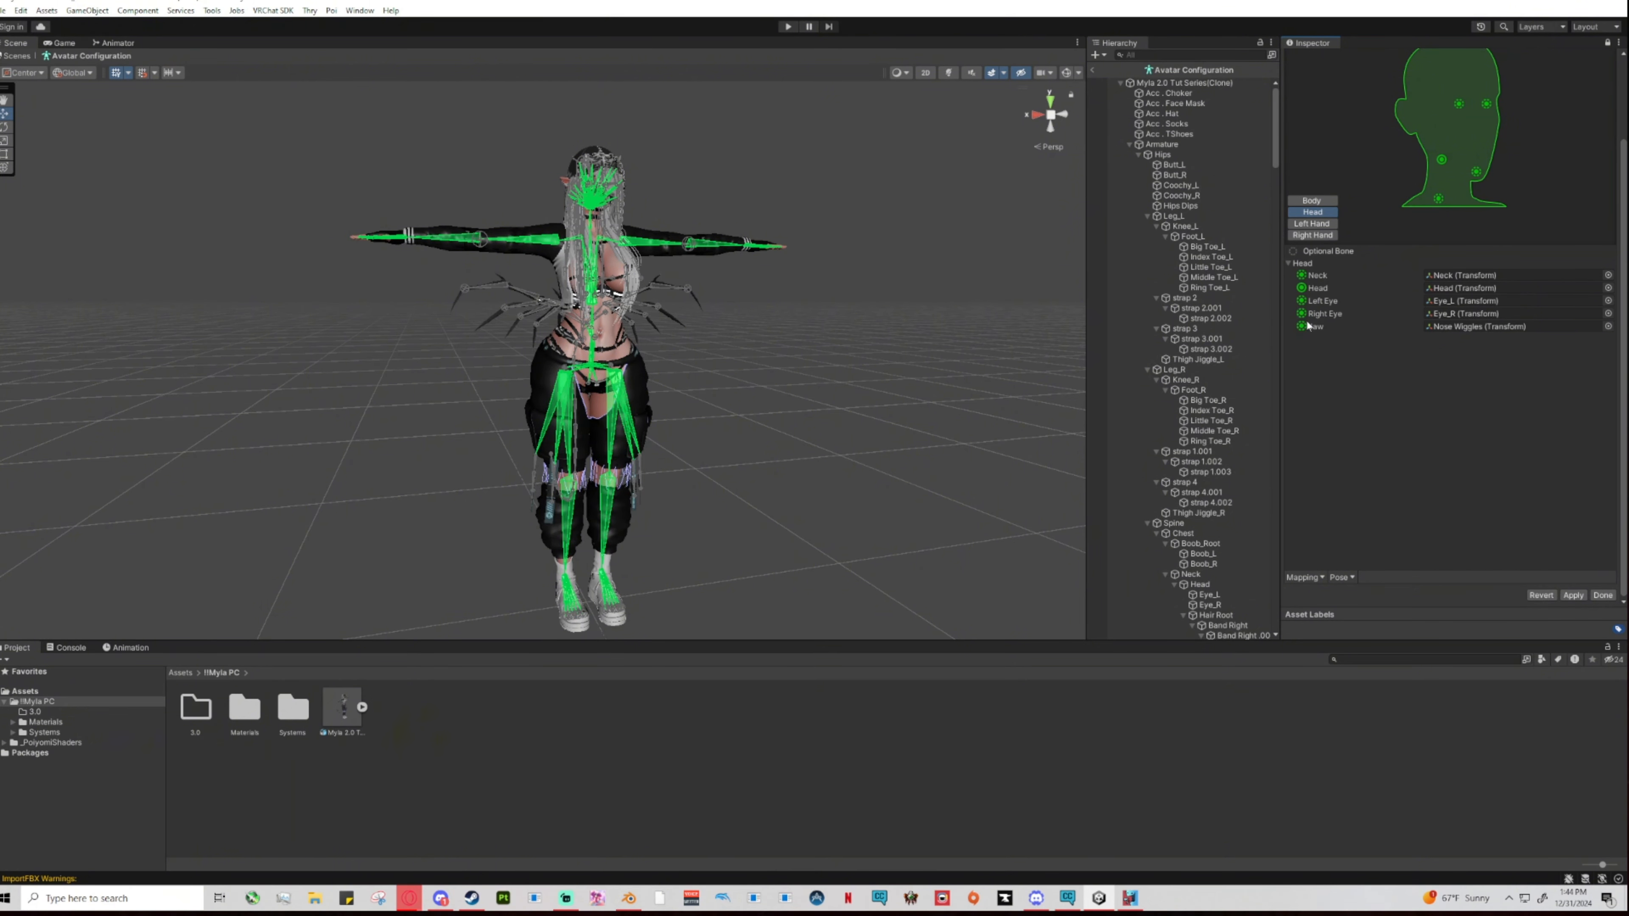
click(1608, 327)
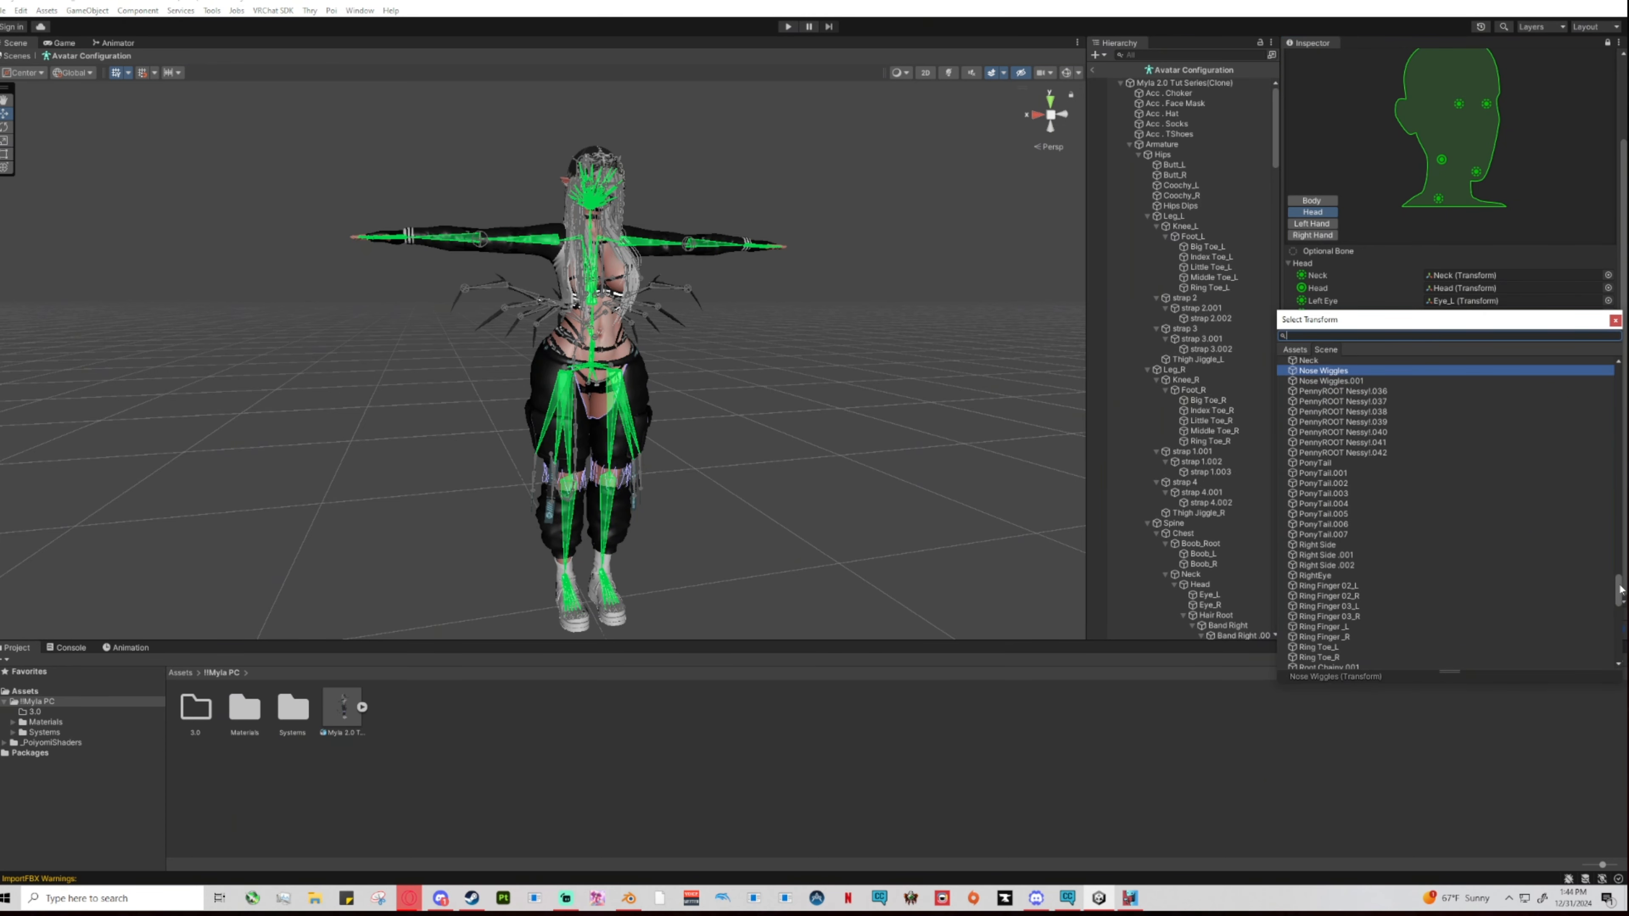
drag(1621, 589, 1567, 315)
click(1318, 363)
click(1615, 320)
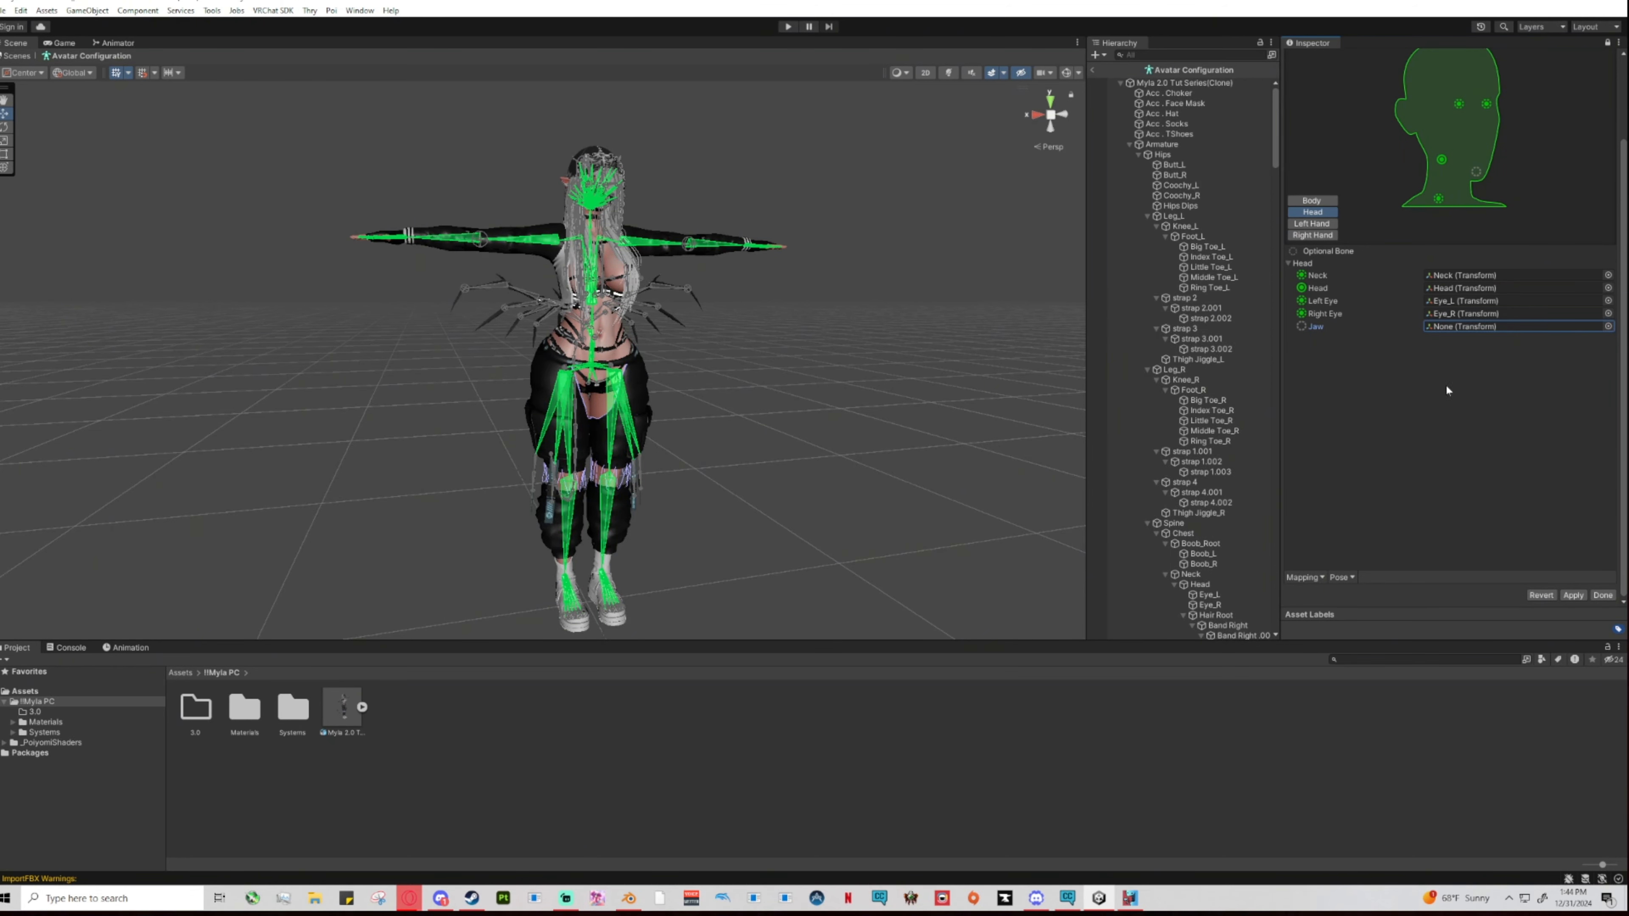
click(1571, 597)
click(1593, 594)
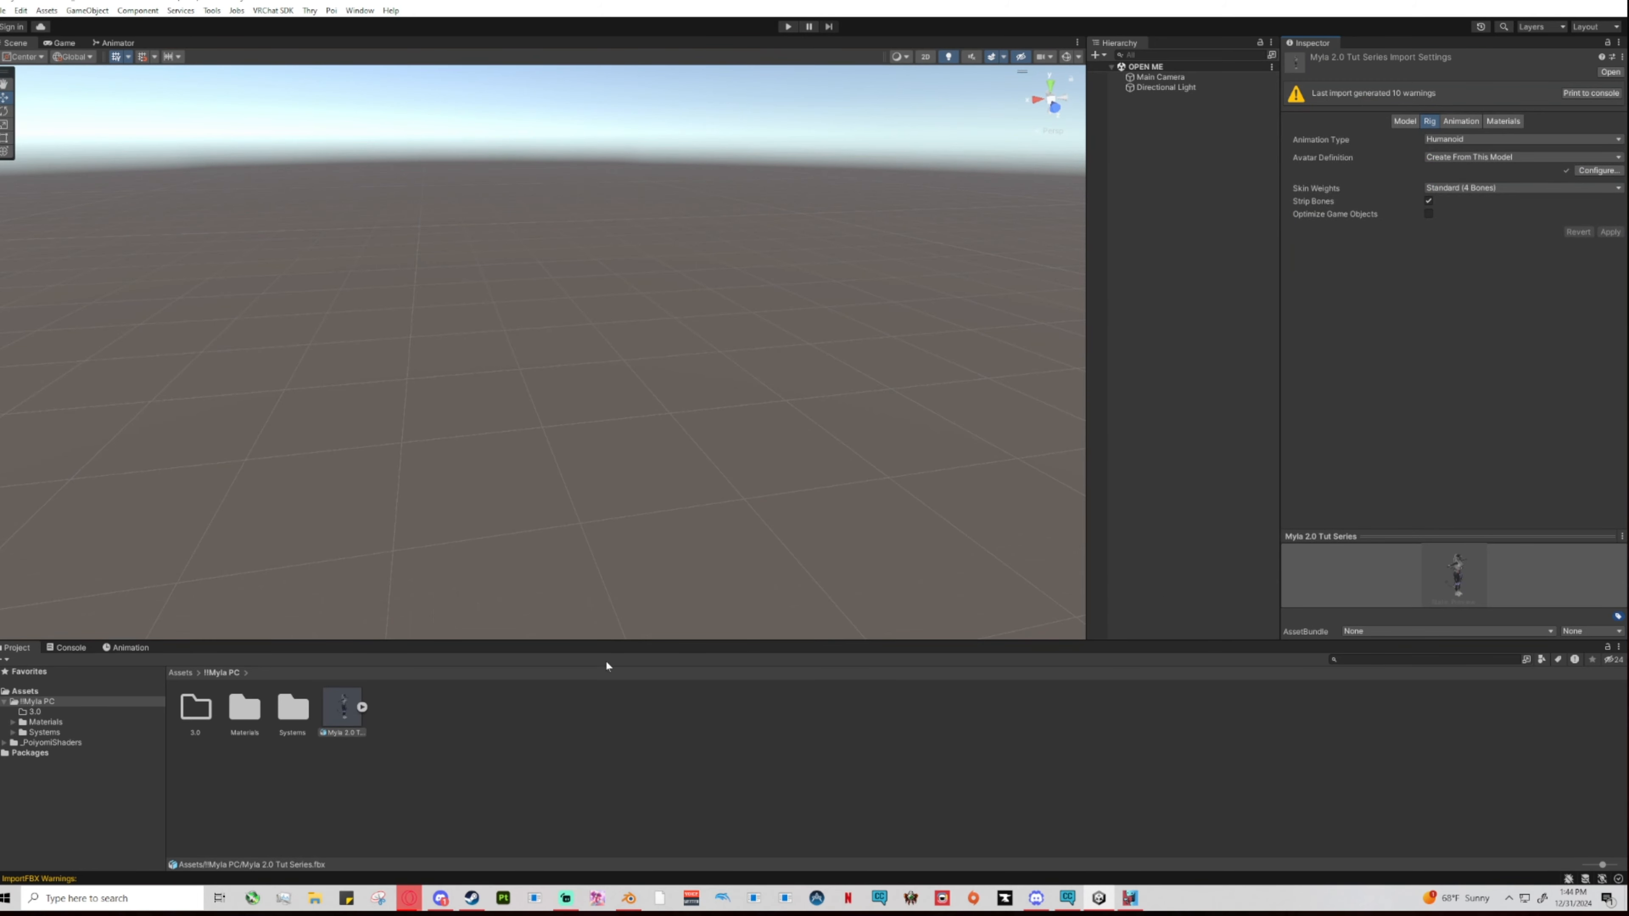
Open the Console, enlarge it, and examine the logged messages and FBX import warnings.
drag(588, 640, 599, 689)
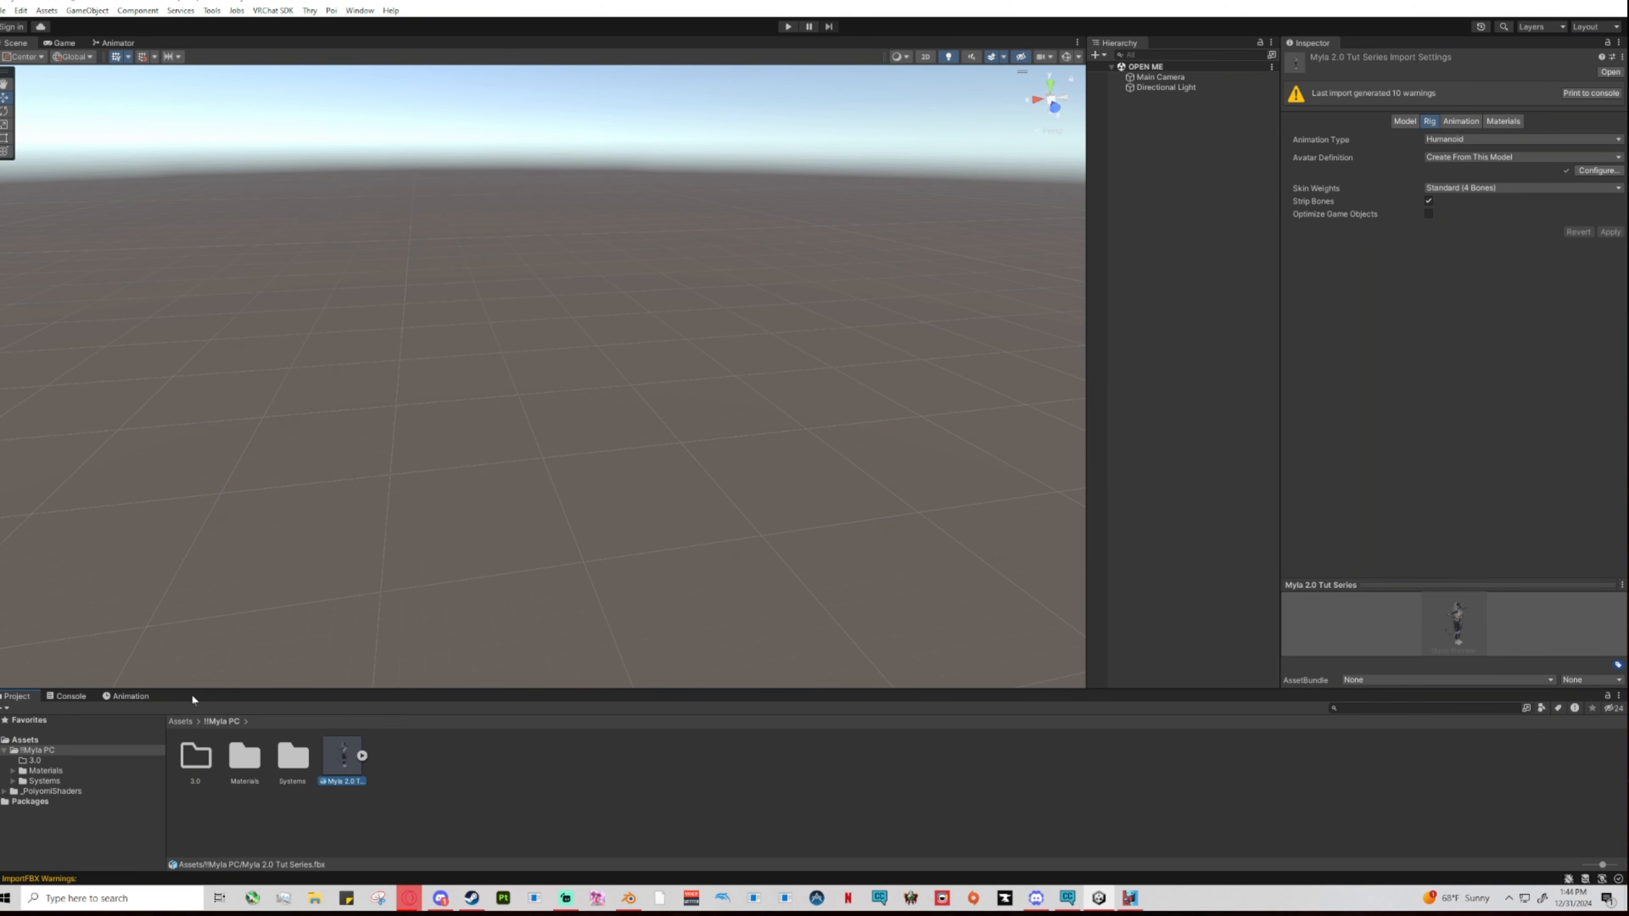
drag(206, 688, 160, 615)
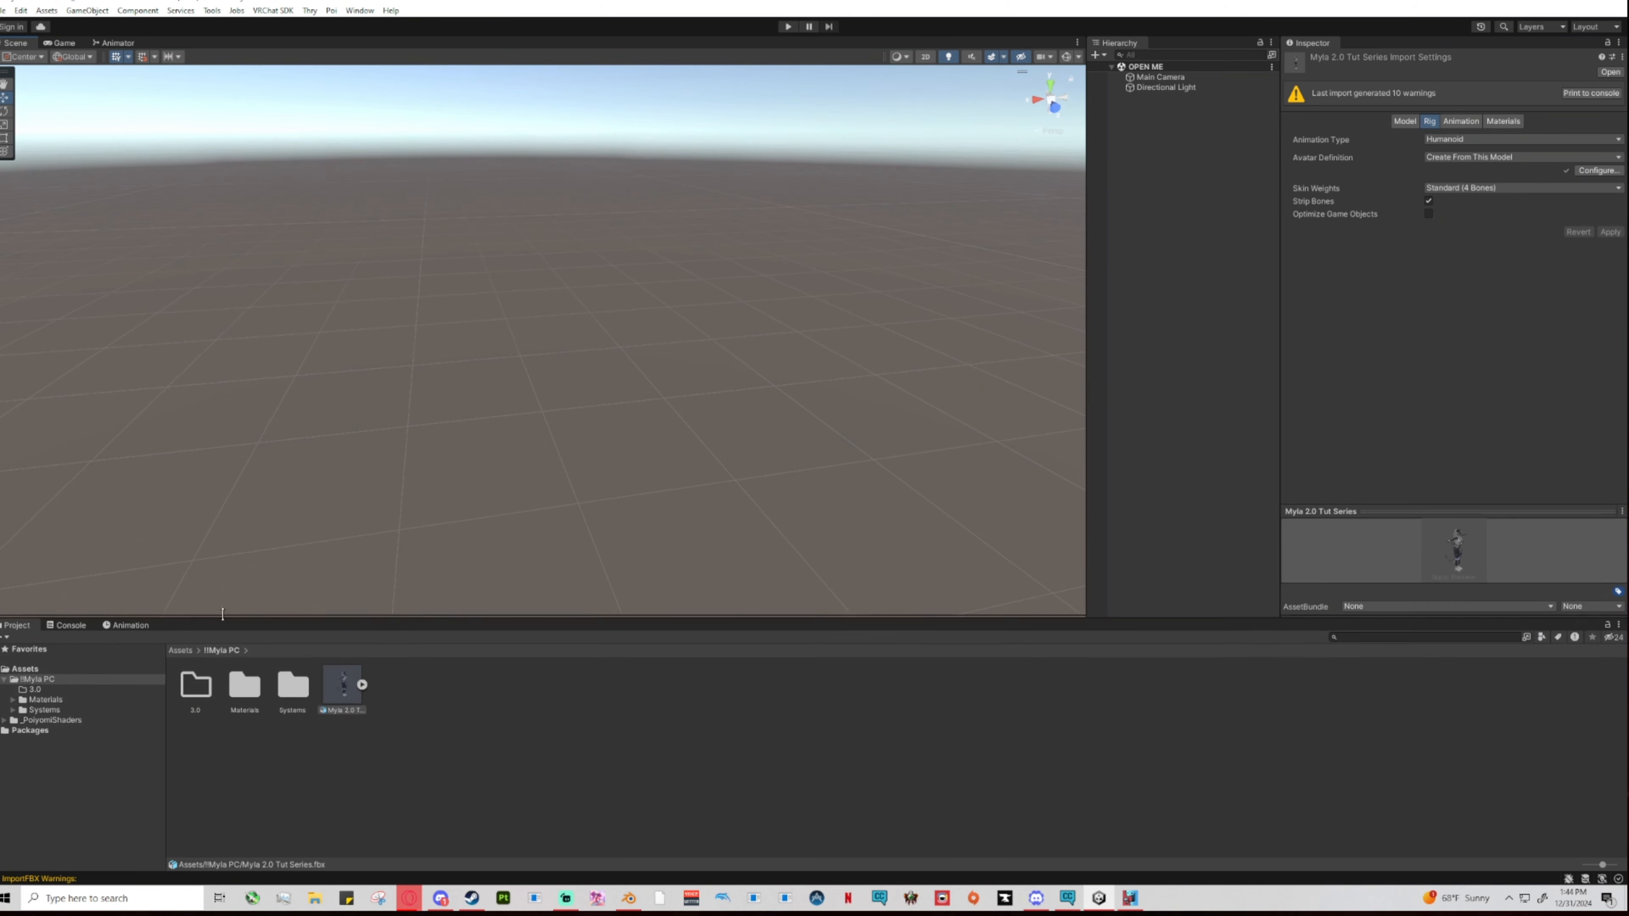
click(68, 626)
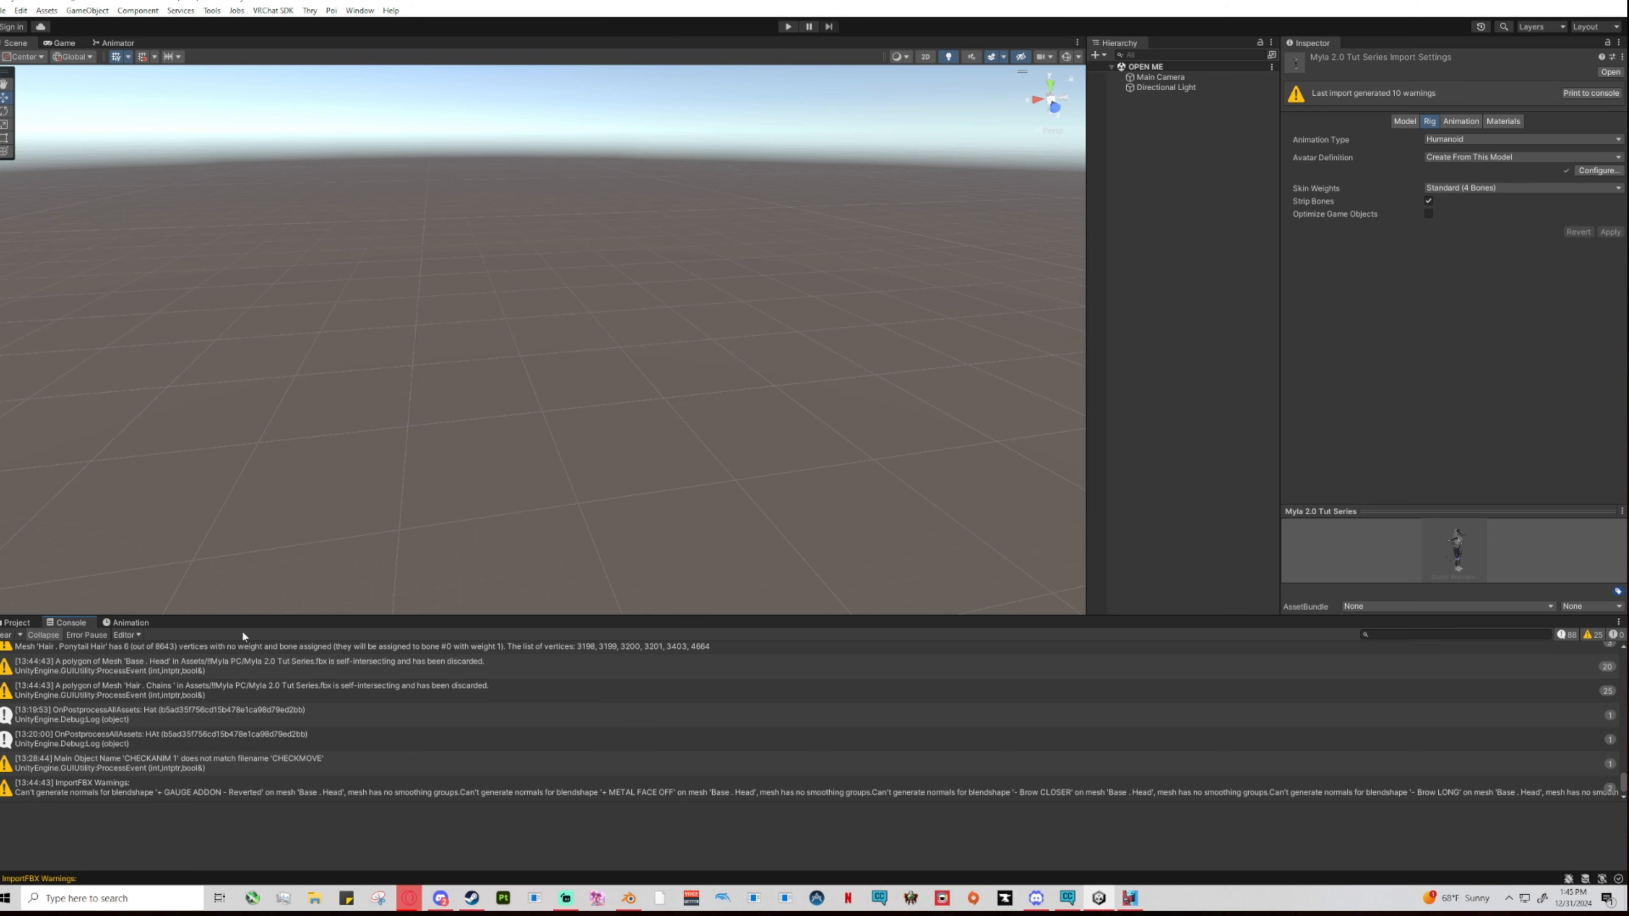
click(17, 623)
click(69, 623)
drag(252, 618, 269, 379)
scroll(340, 714, up, 10)
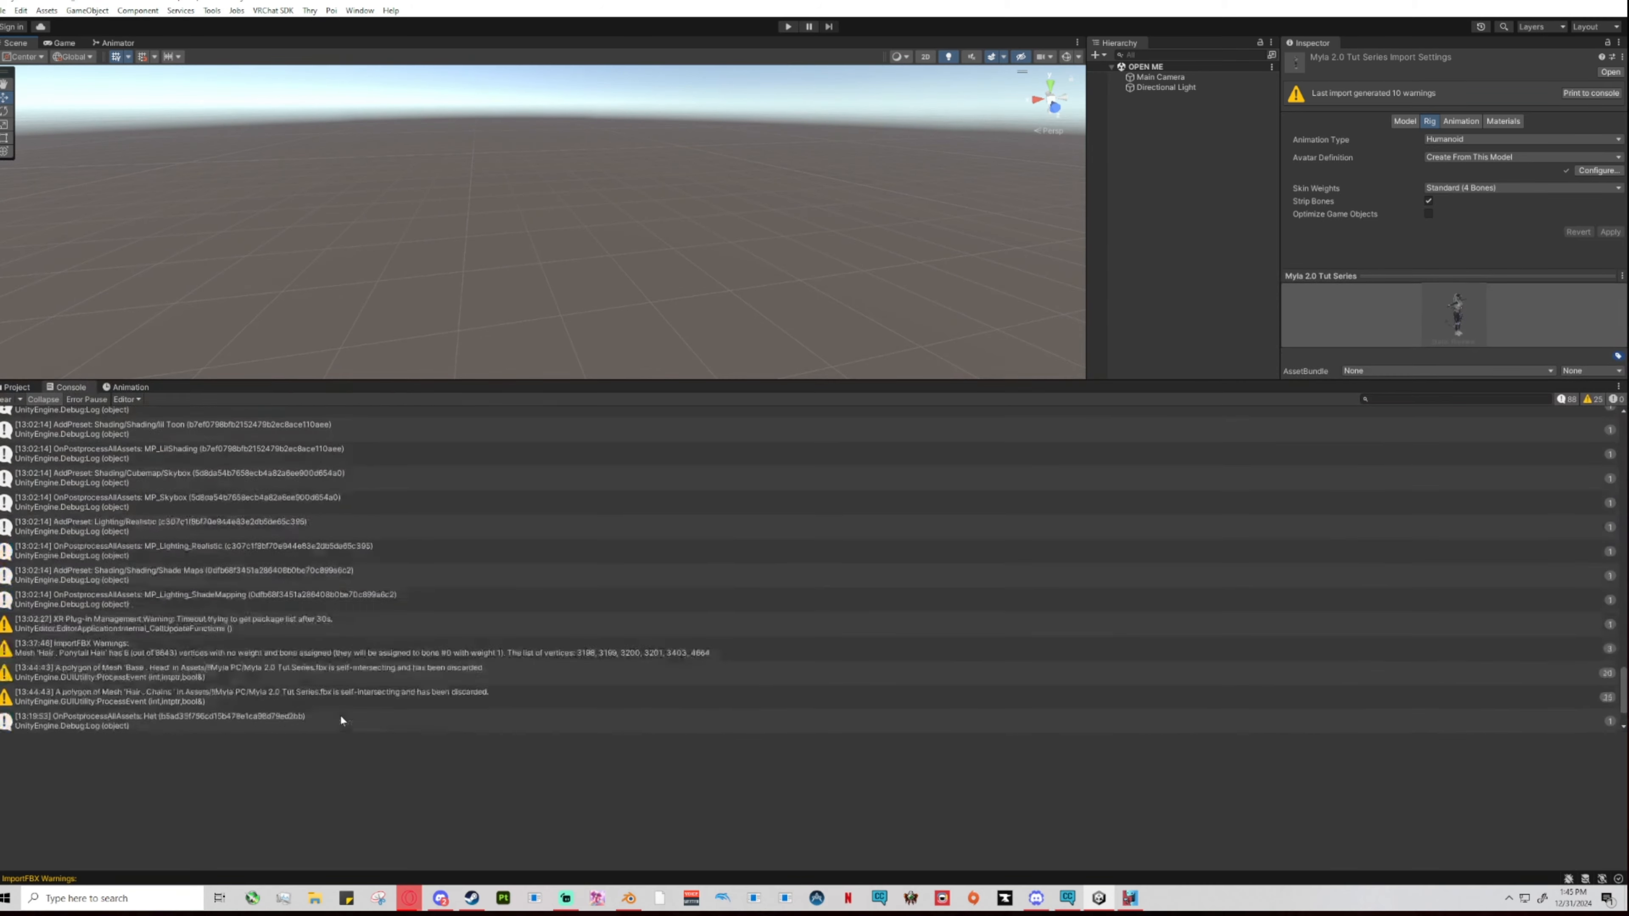
scroll(340, 714, up, 5)
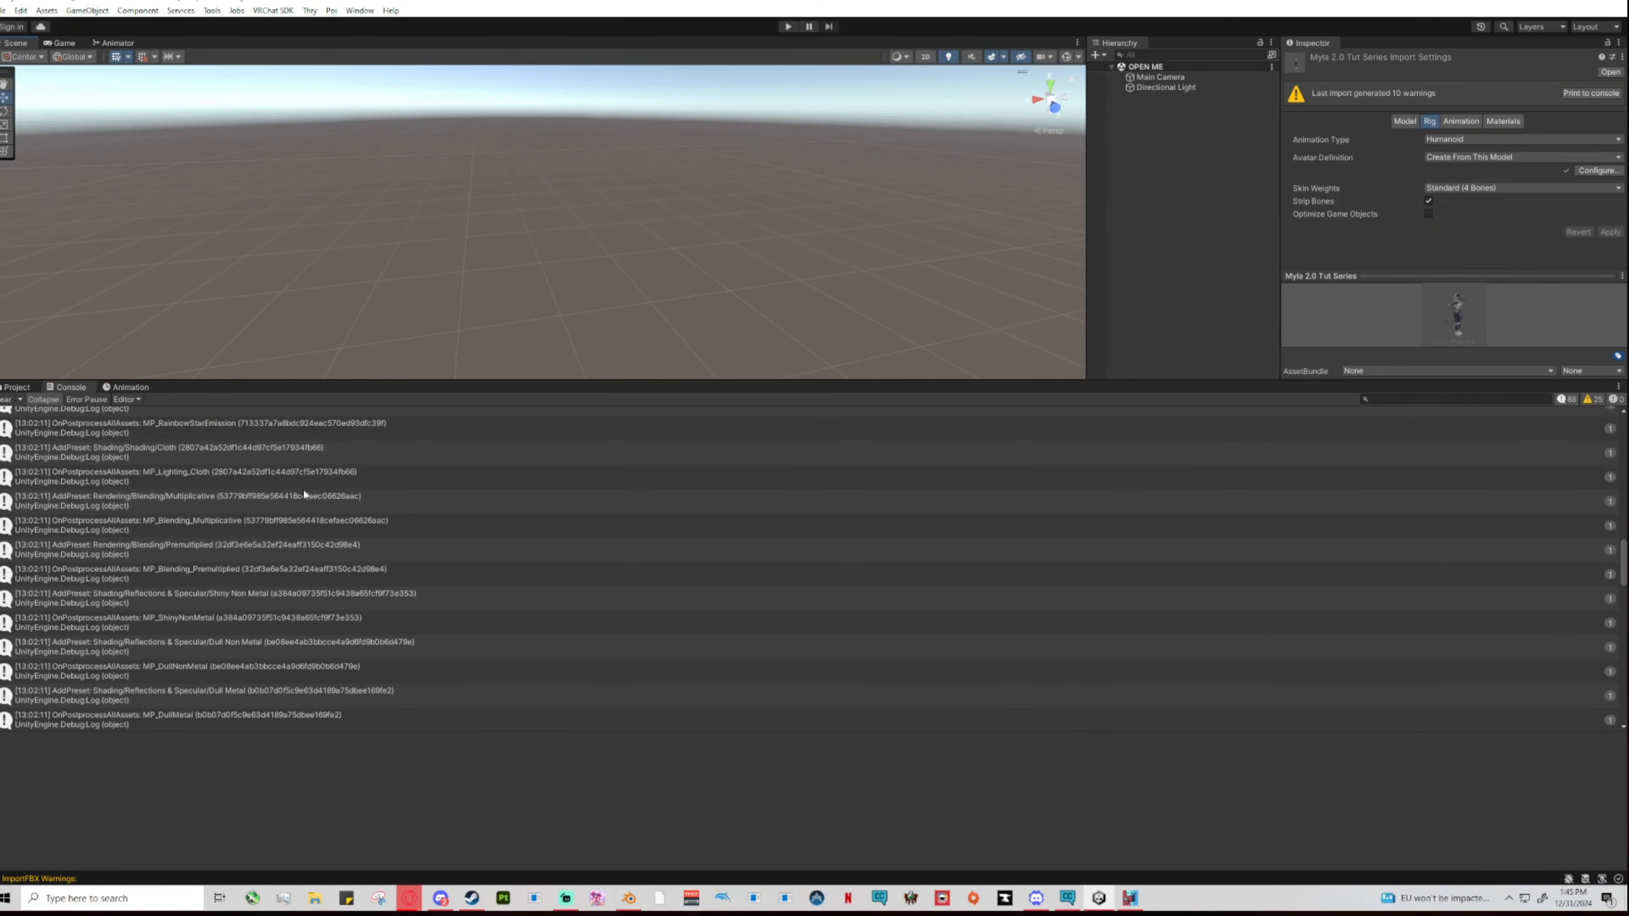
scroll(303, 491, up, 5)
scroll(357, 547, down, 15)
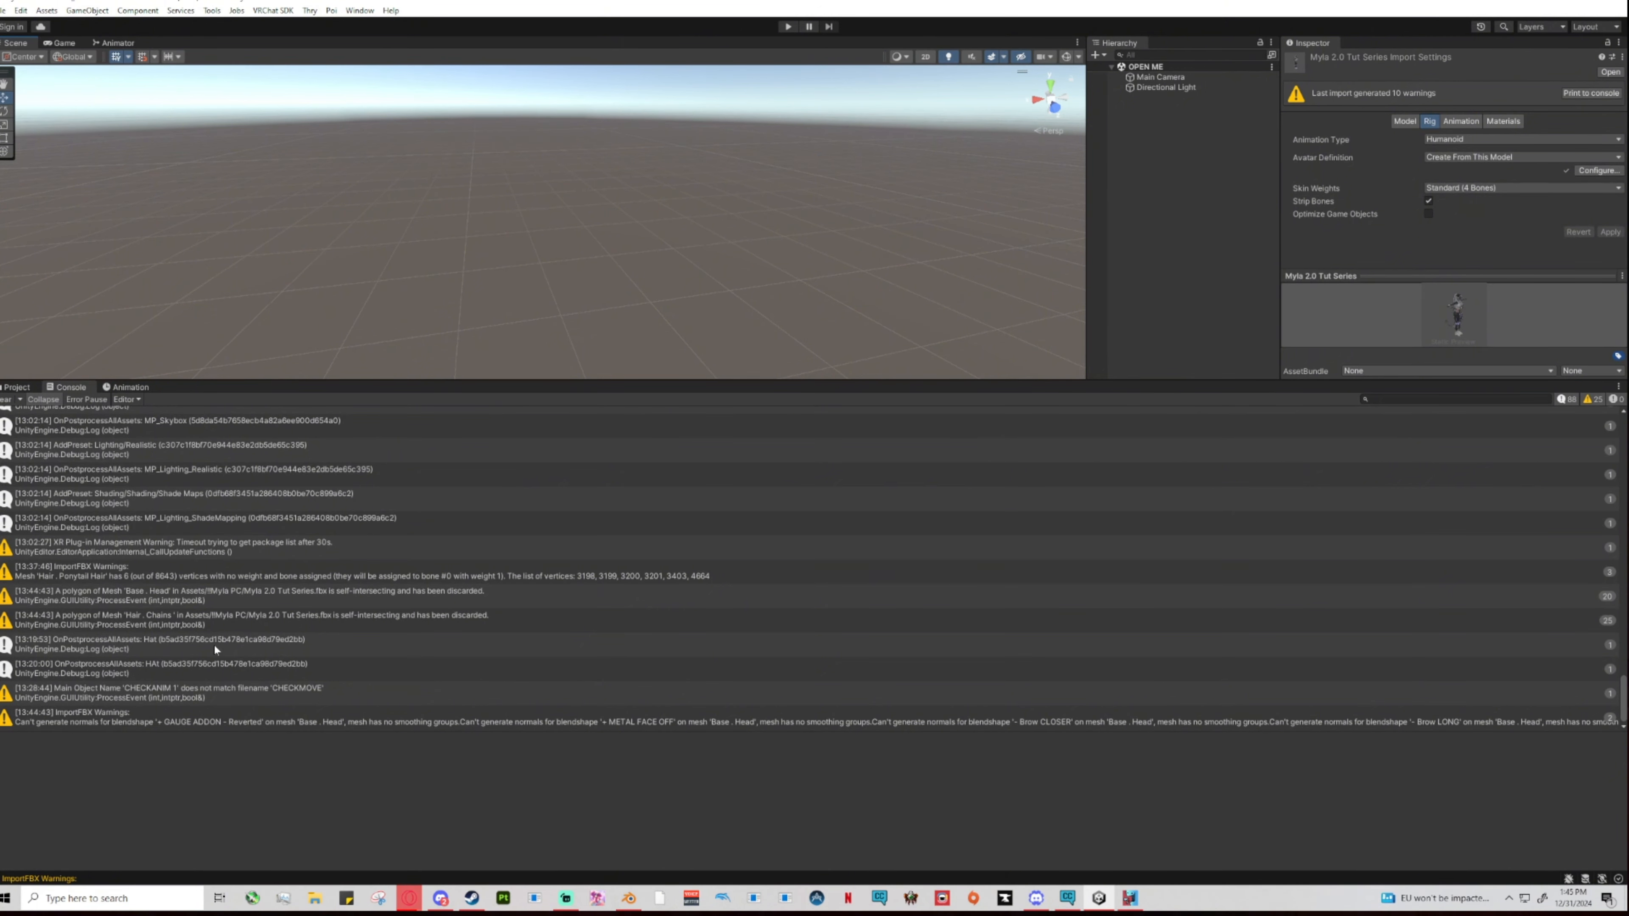
Clear all Console entries, shrink the lower area, and return to the Project window's !!Myla PC folder.
drag(498, 380, 546, 390)
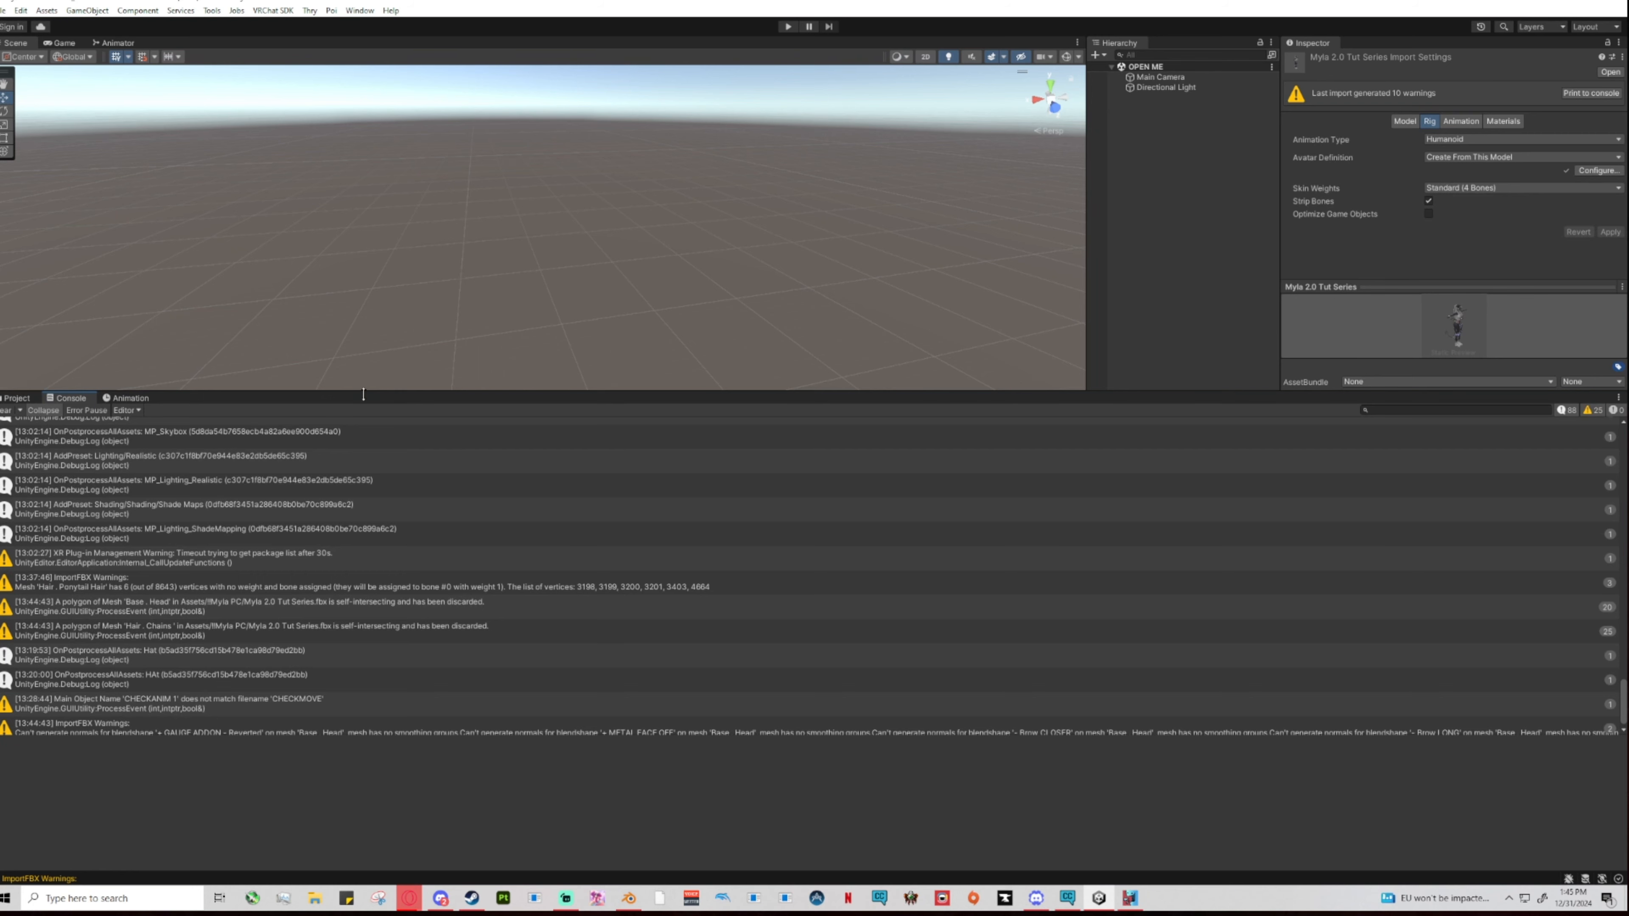
drag(363, 392, 378, 593)
scroll(204, 720, down, 2)
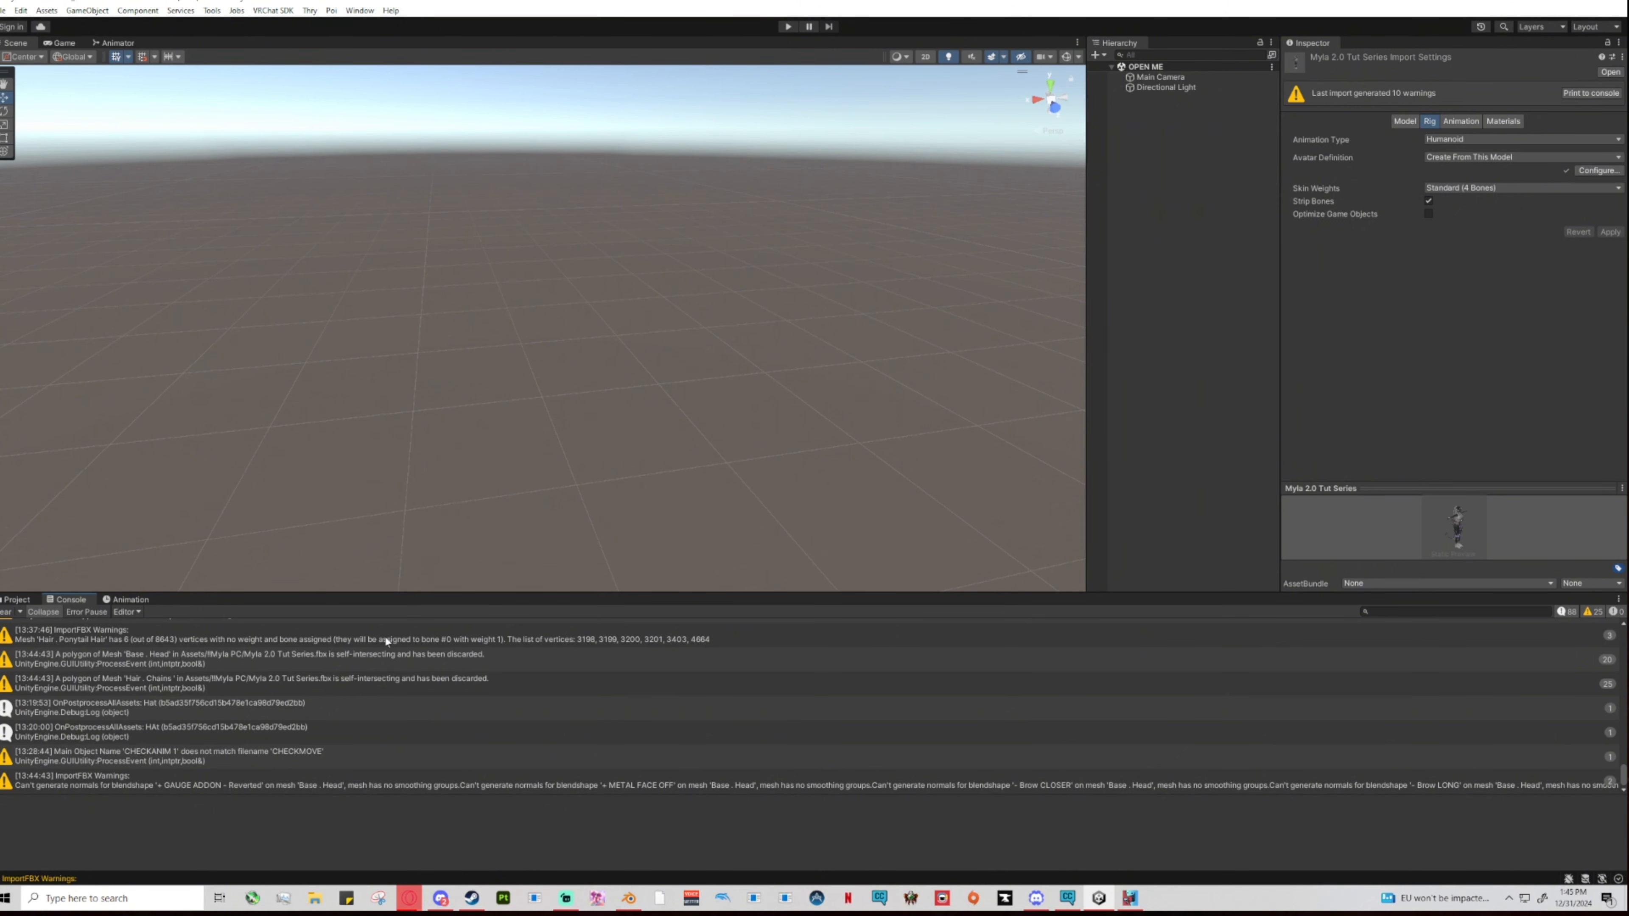
click(7, 611)
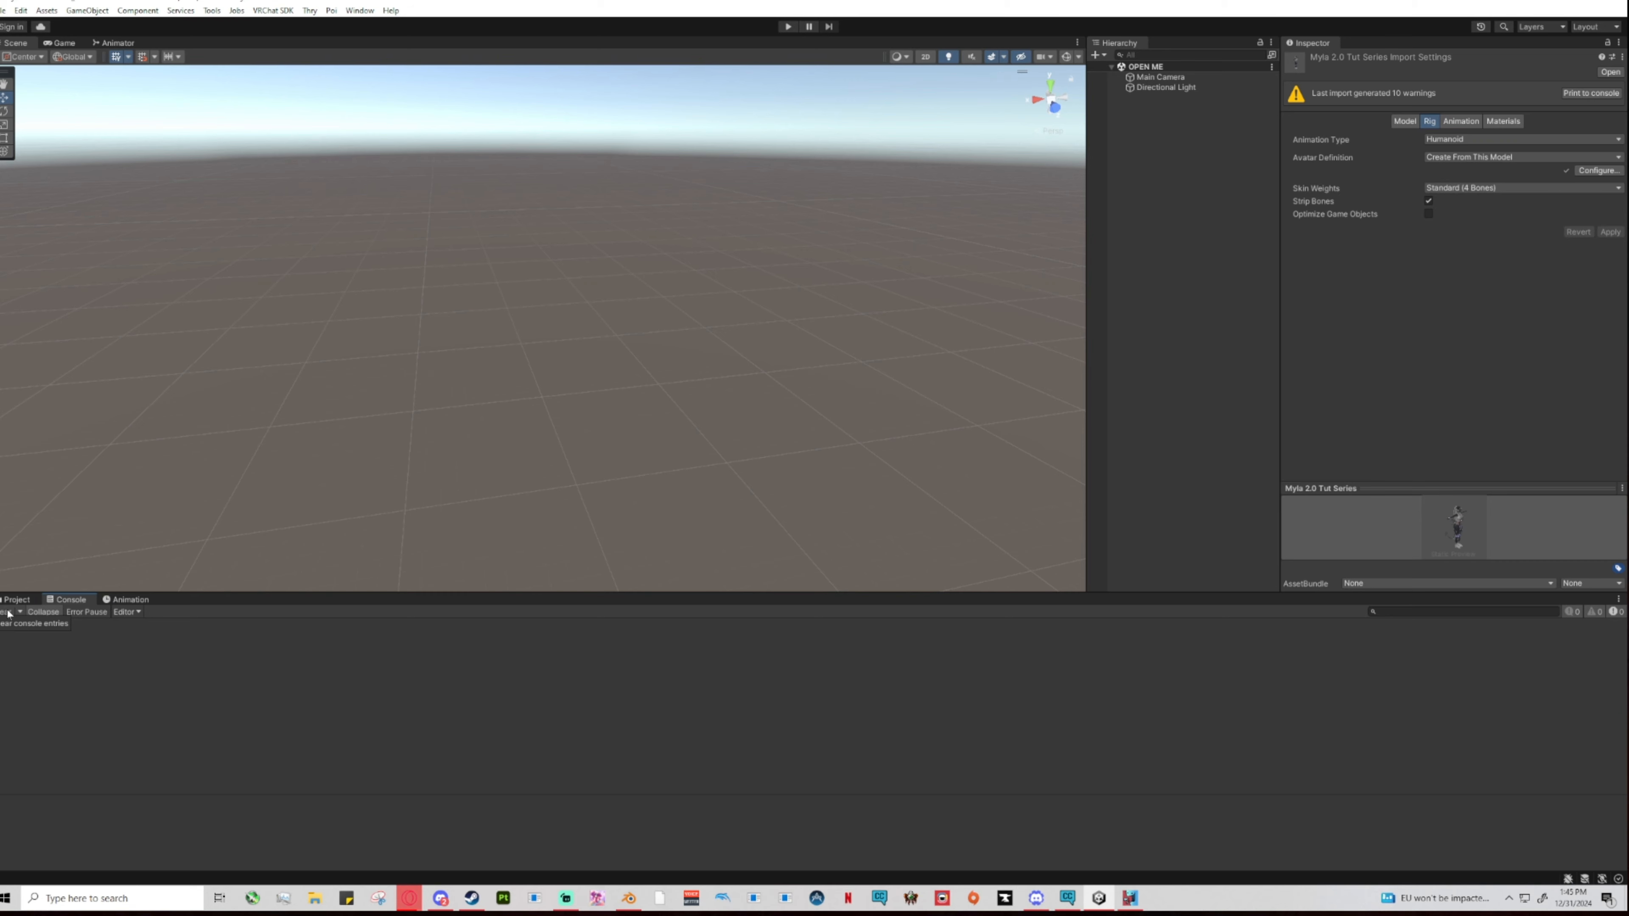
drag(539, 592, 556, 670)
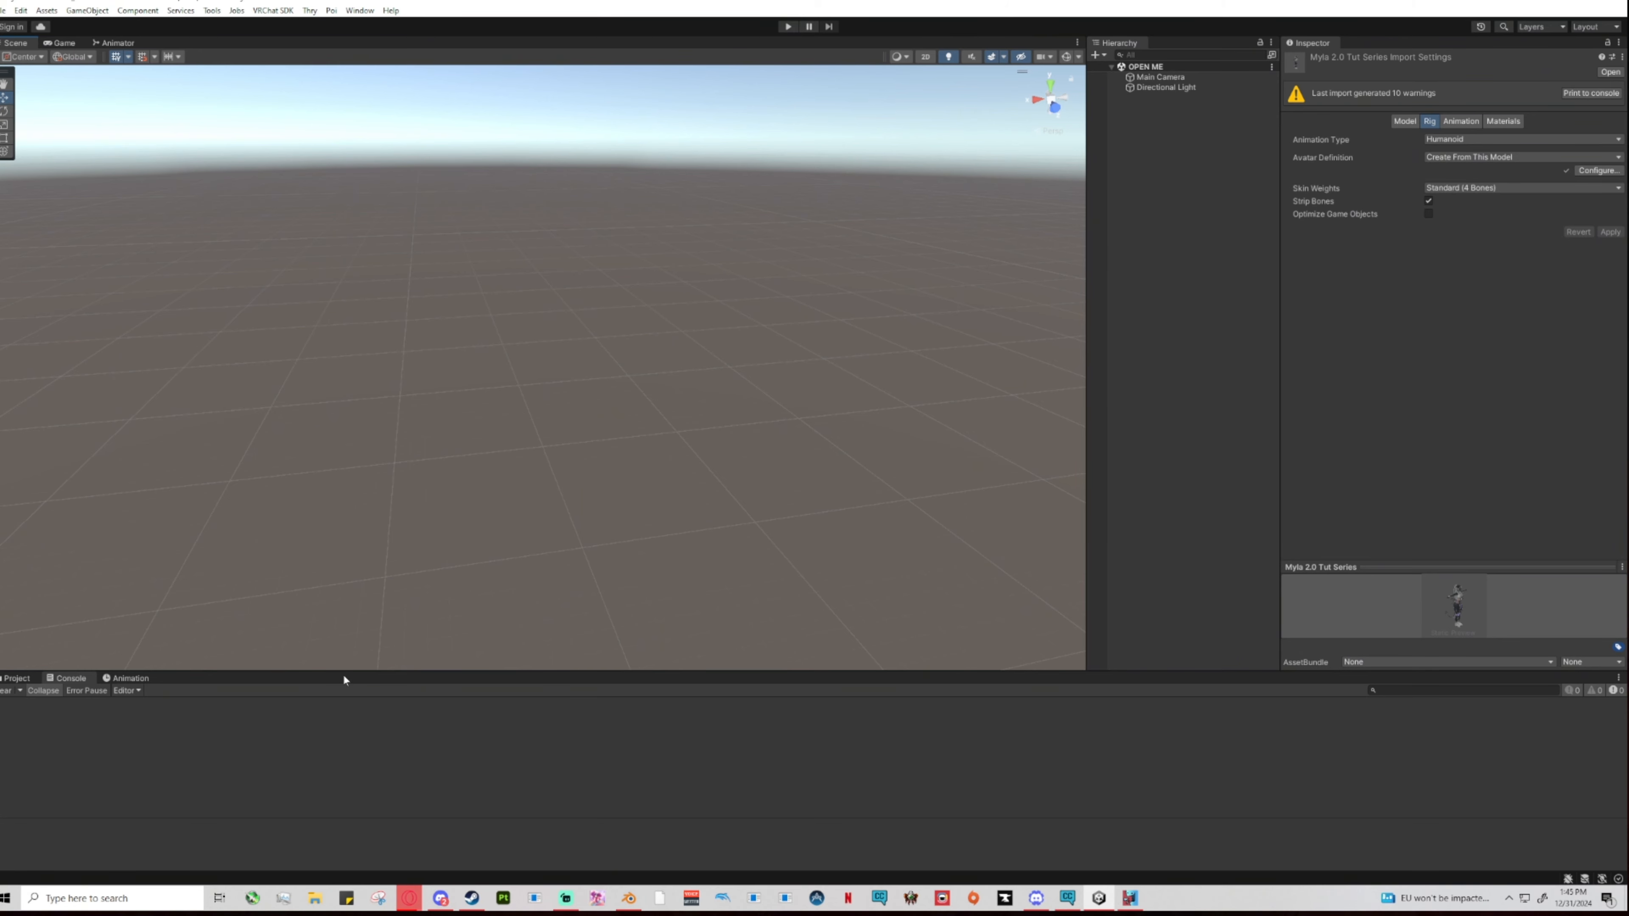
drag(335, 671, 333, 651)
click(12, 659)
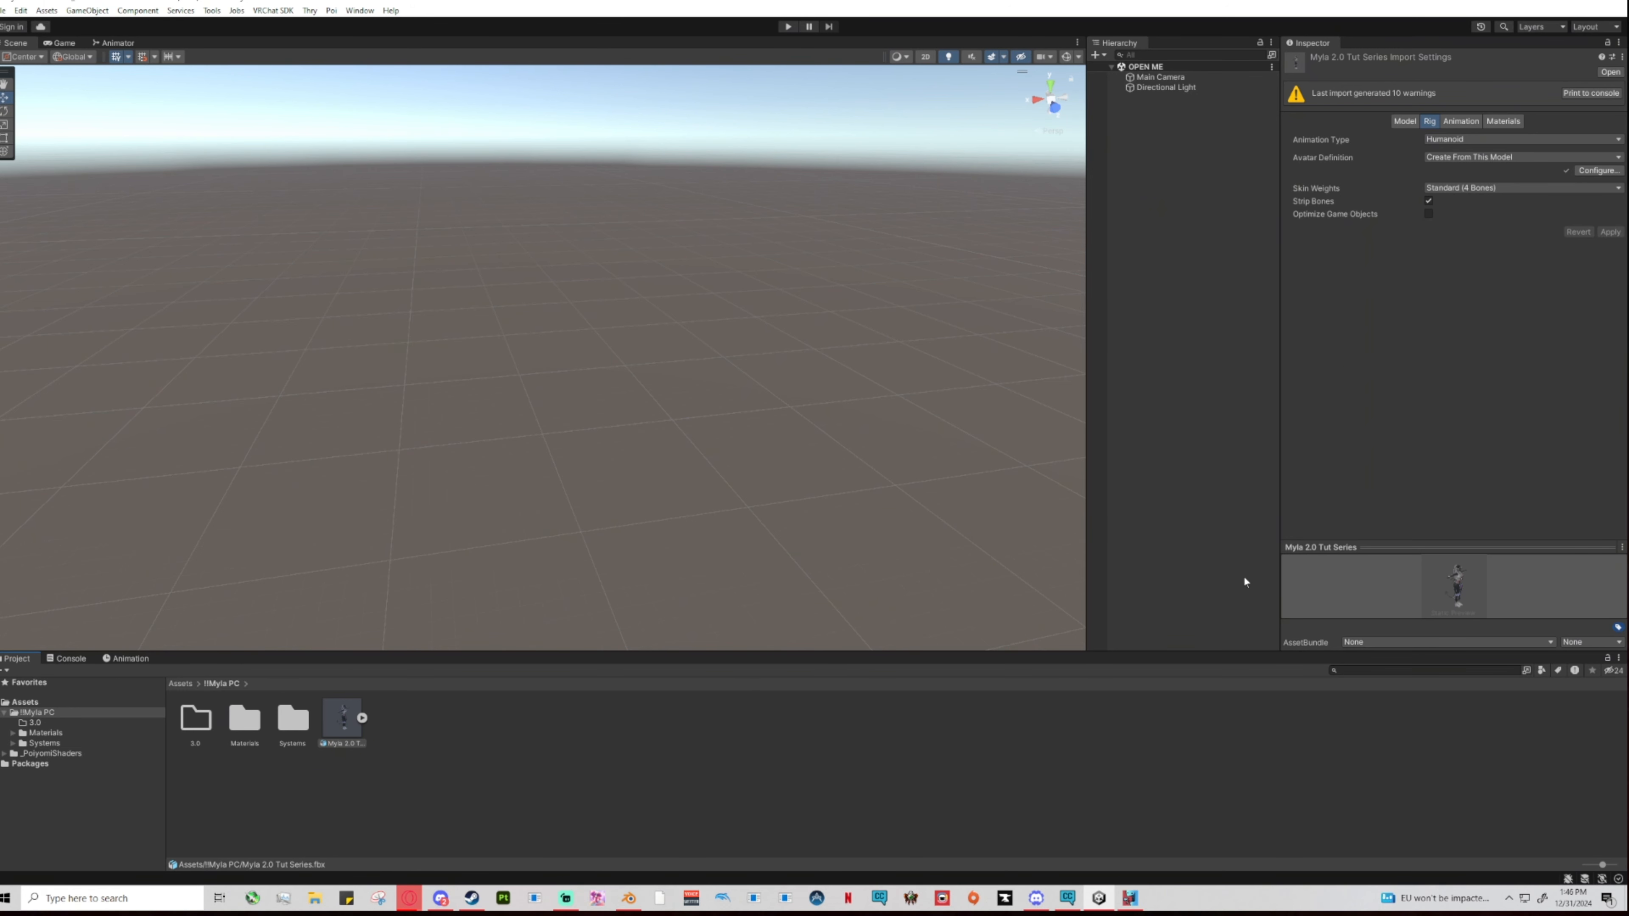
drag(1083, 654, 1089, 638)
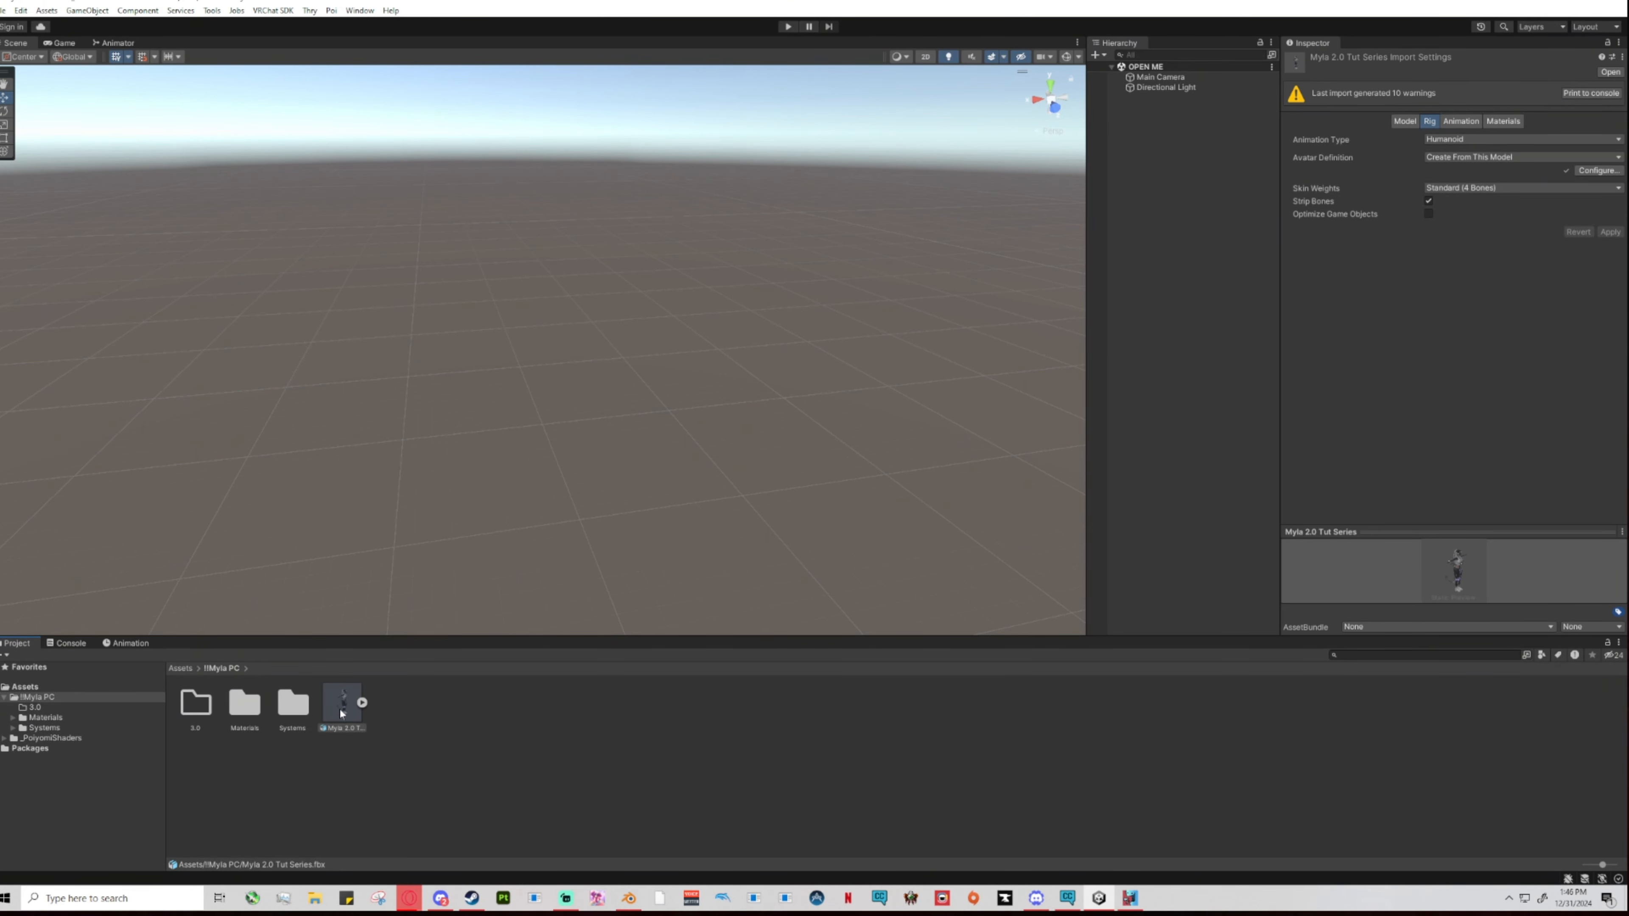
Add the Myla 2.0 Tut Series model to the OPEN ME scene and bring it into view.
drag(339, 709, 1159, 120)
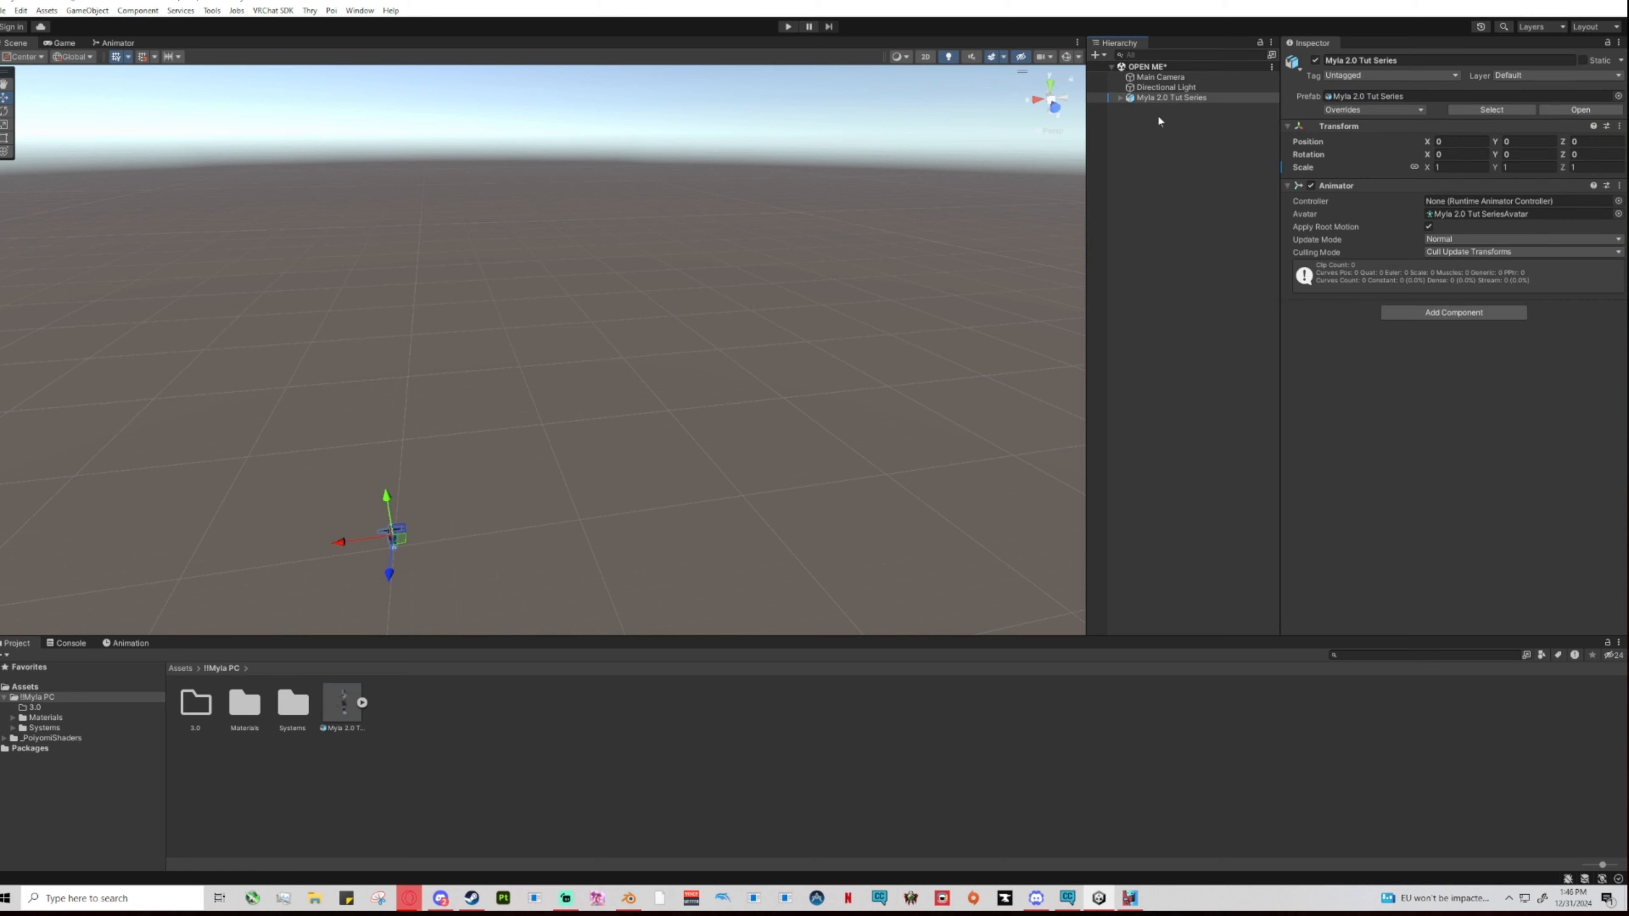
middle_drag(491, 510, 658, 362)
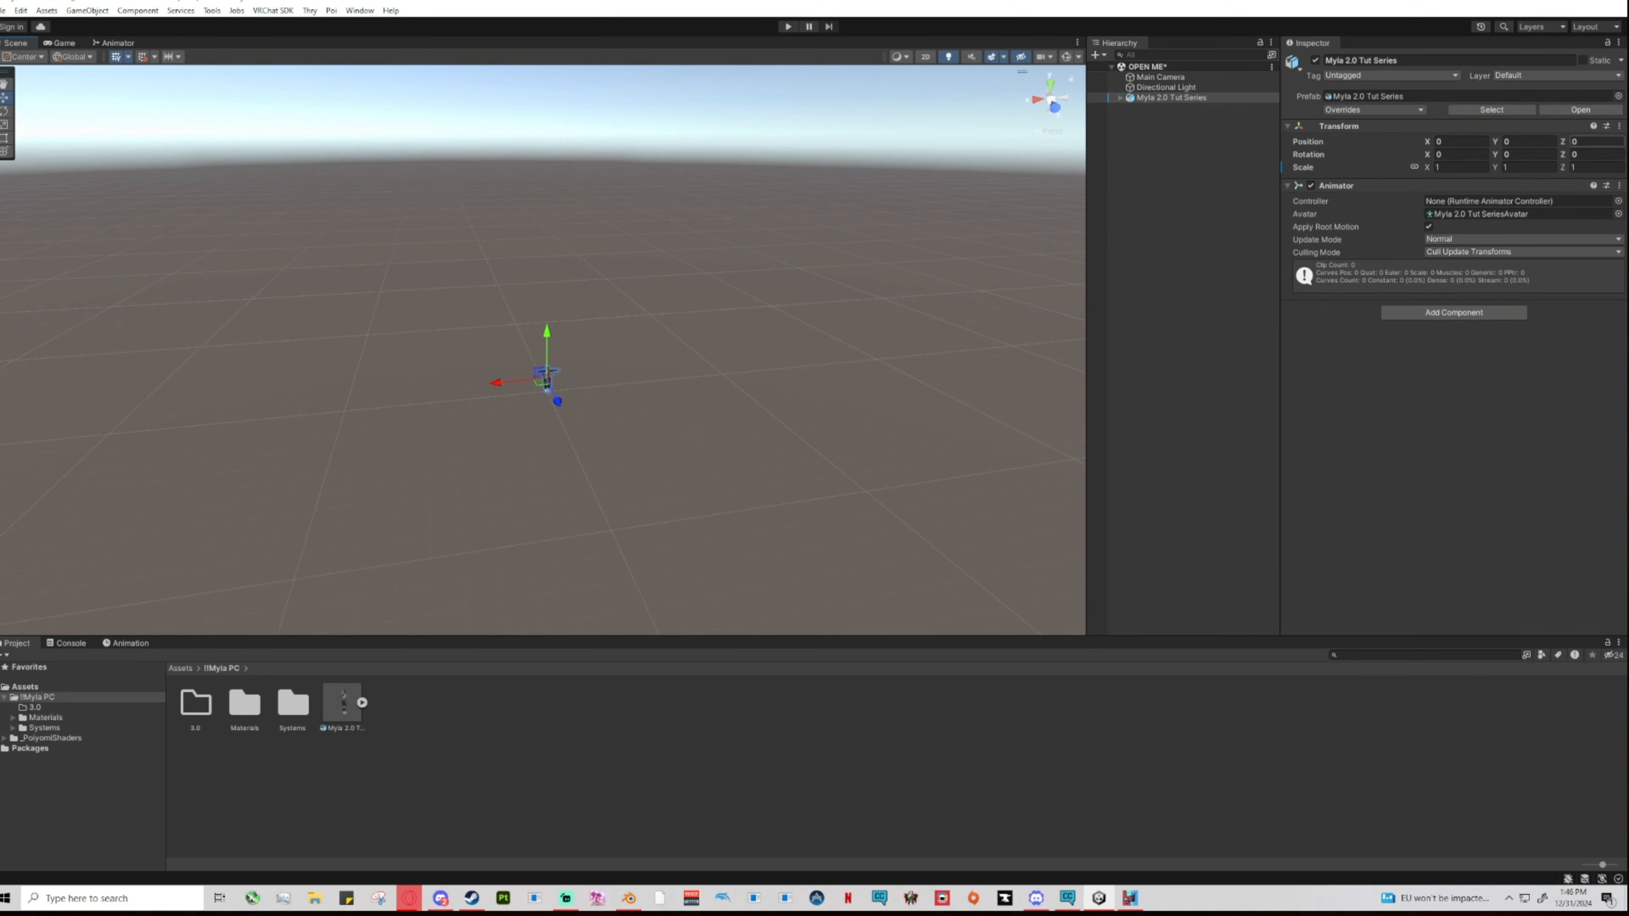
scroll(582, 440, up, 4)
scroll(667, 491, up, 2)
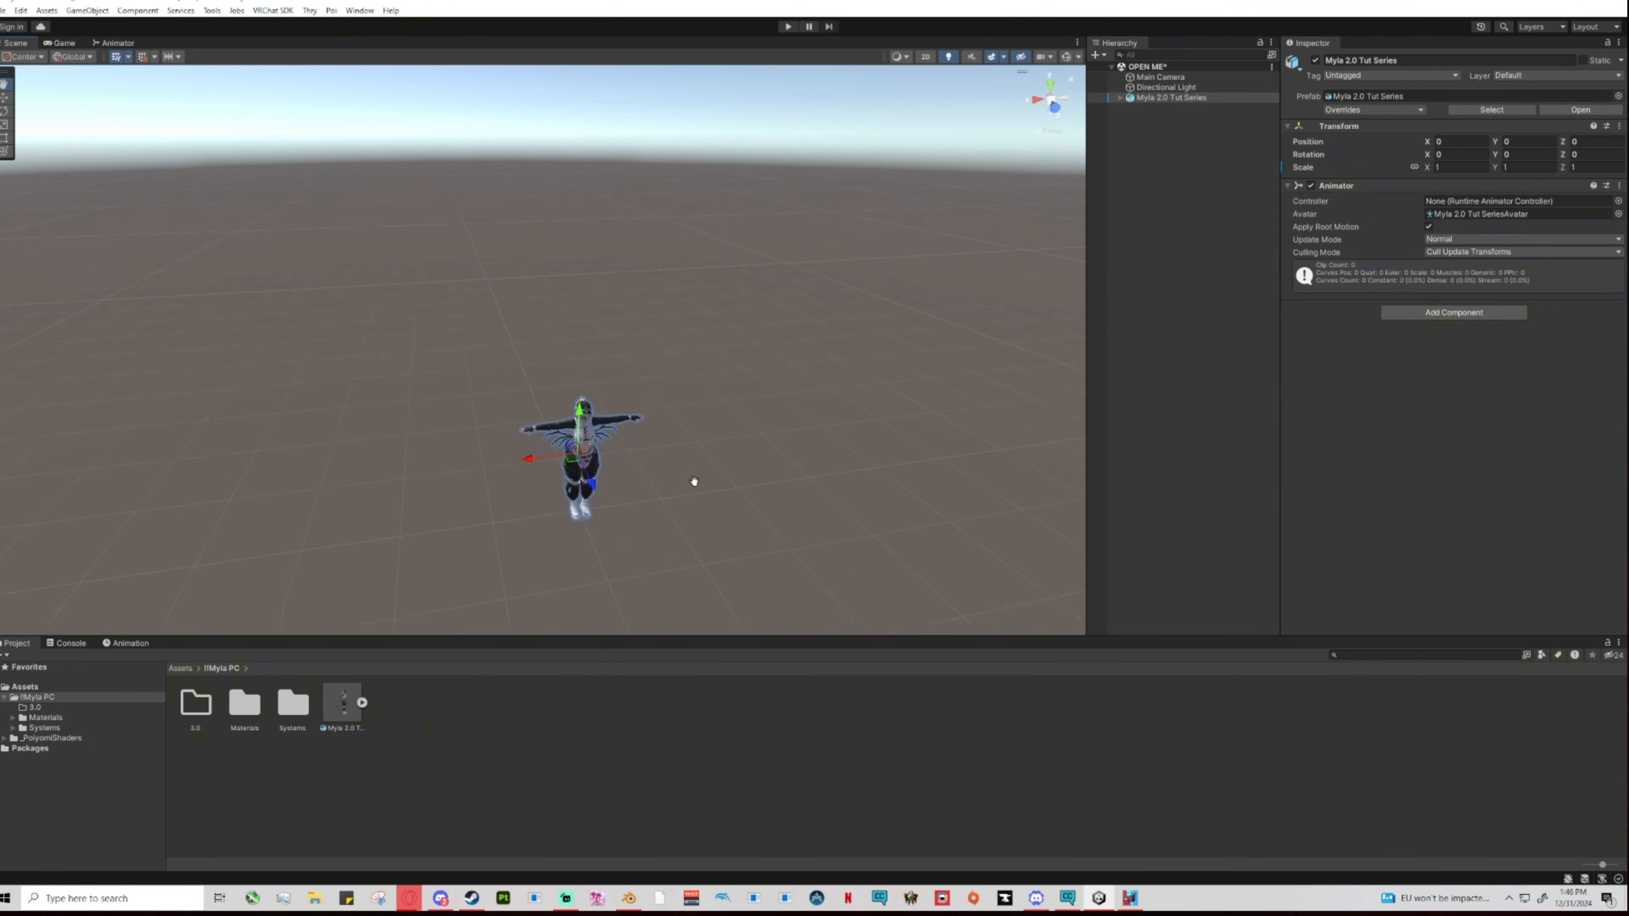
Place a second copy of the Myla 2.0 Tut Series model far from the avatar, lower it slightly, and delete it.
middle_drag(695, 484, 637, 375)
drag(345, 704, 972, 158)
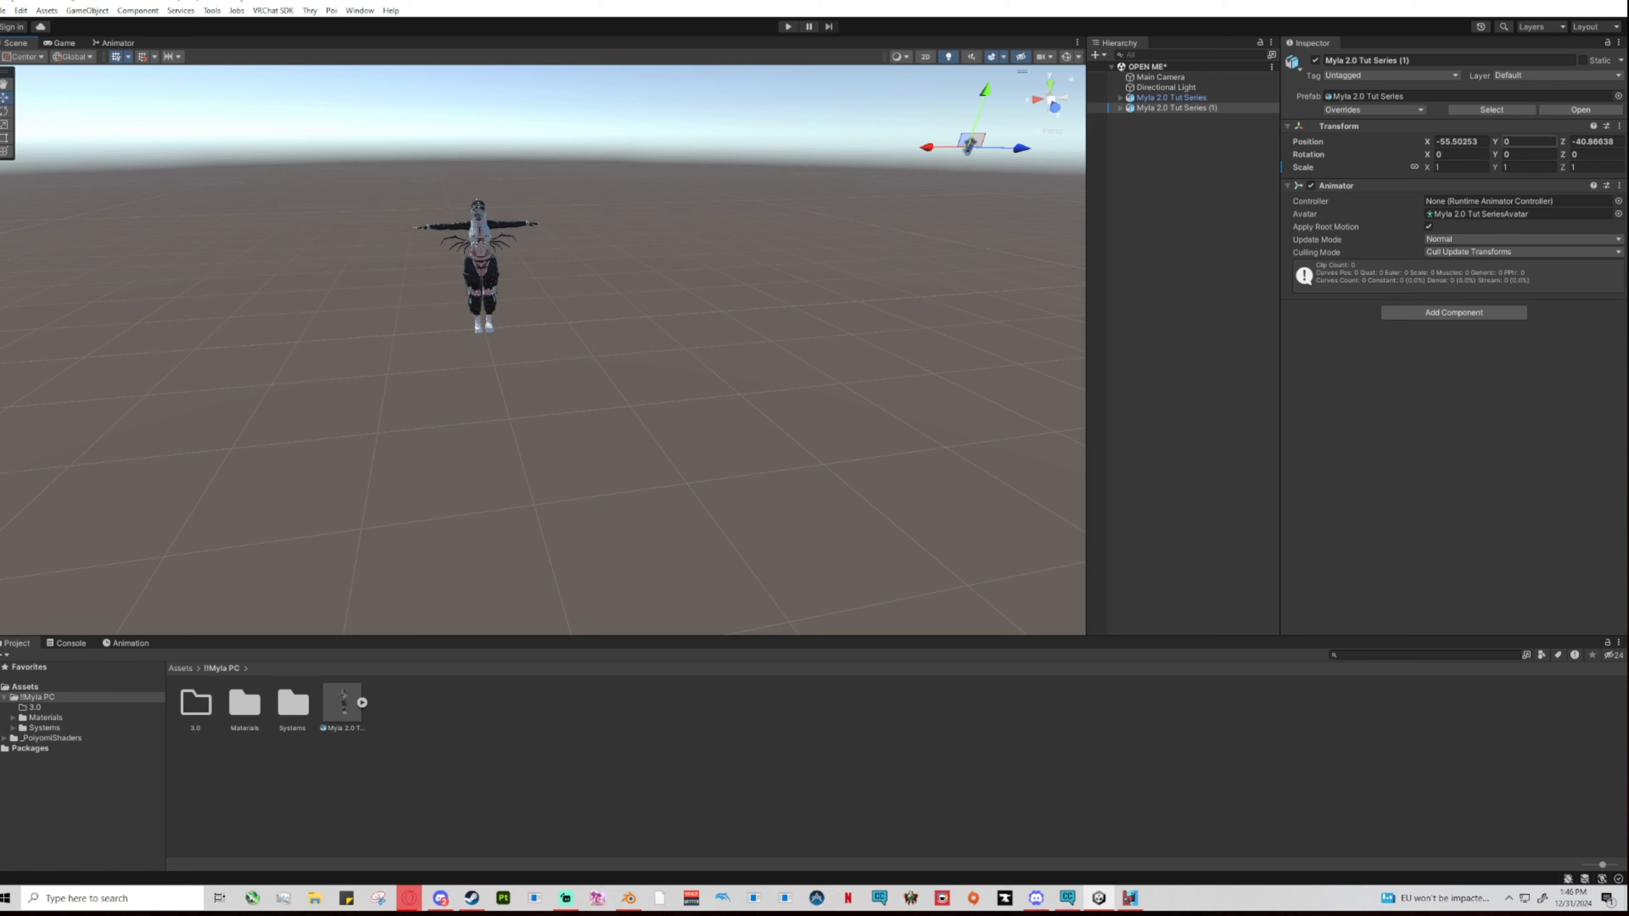
middle_drag(760, 251, 1001, 212)
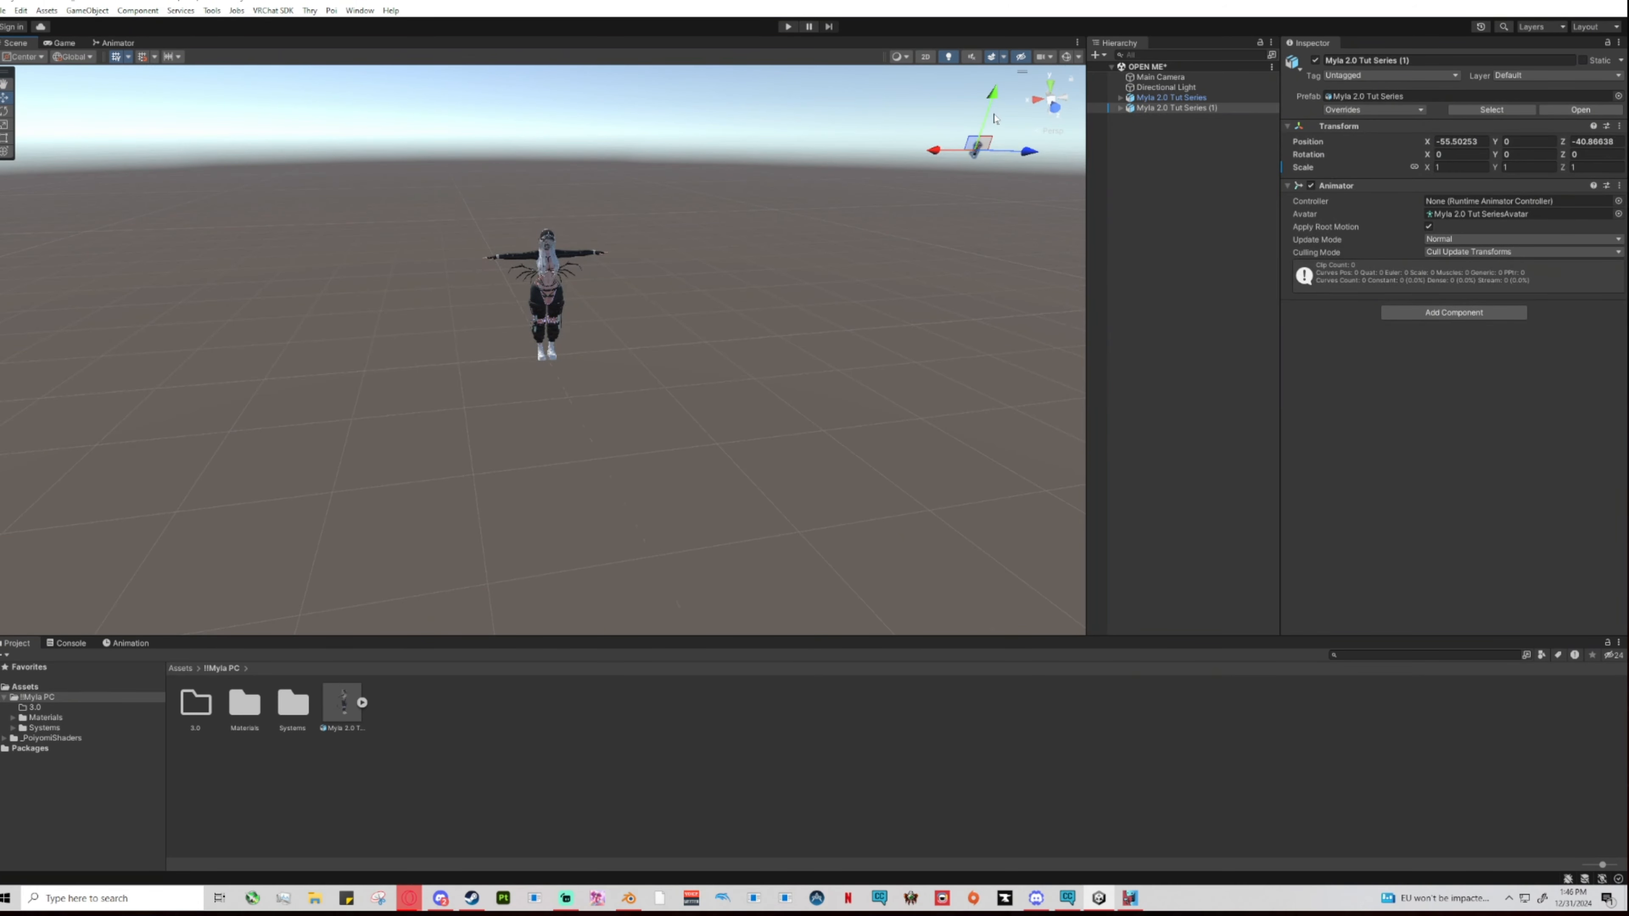
mouse_move(992, 95)
mouse_down()
mouse_move(965, 183)
mouse_move(986, 114)
mouse_up()
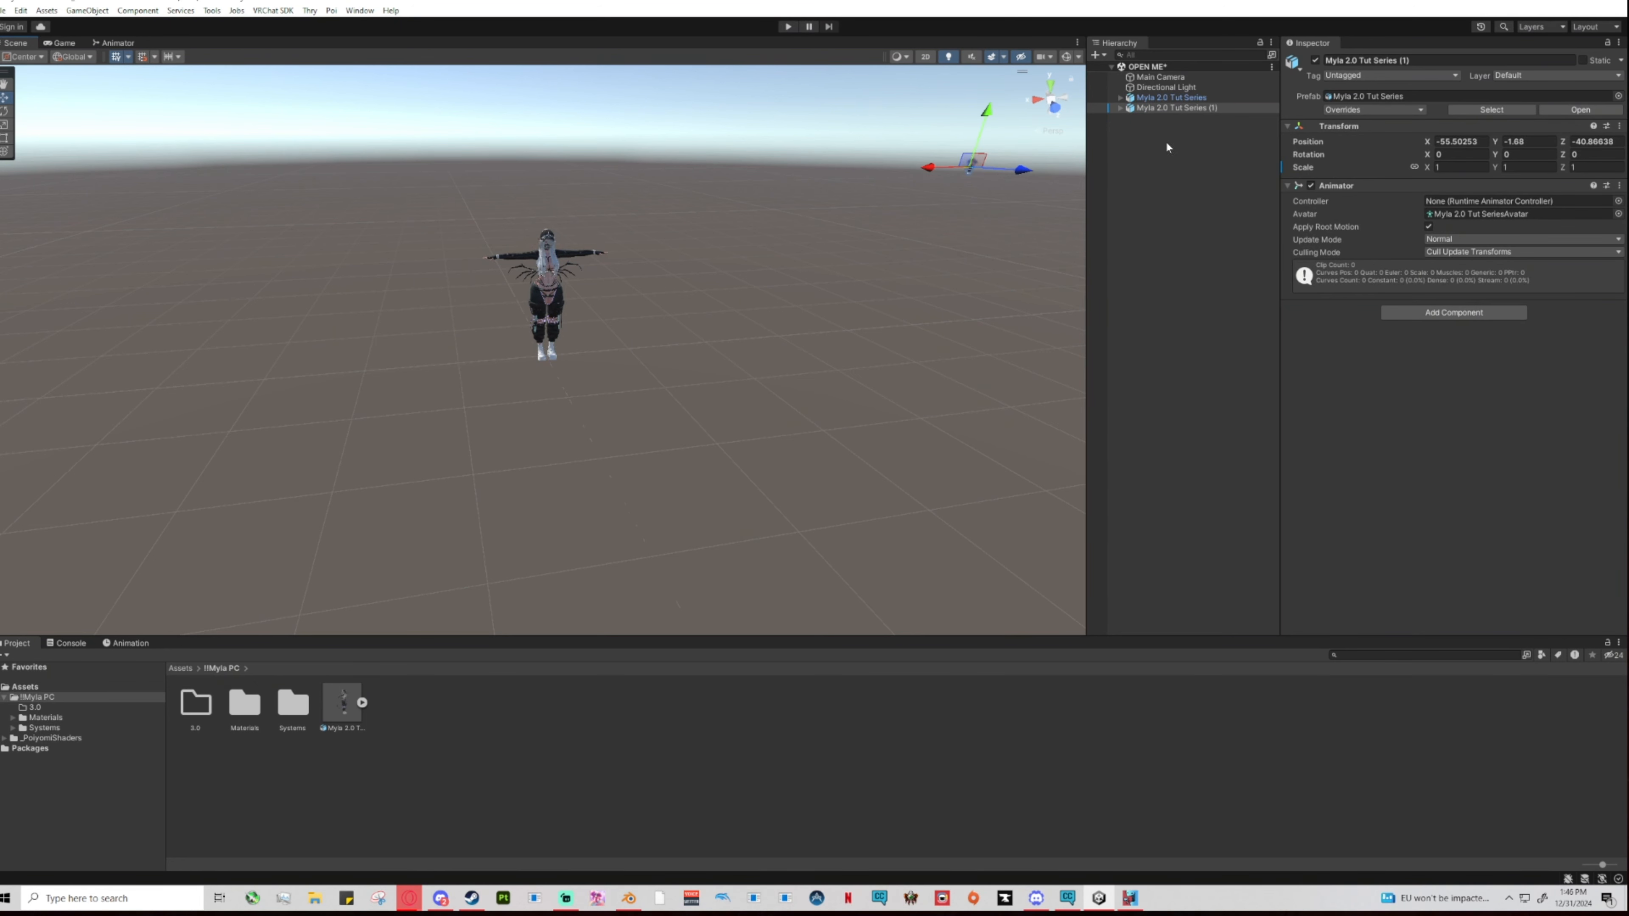
key(Delete)
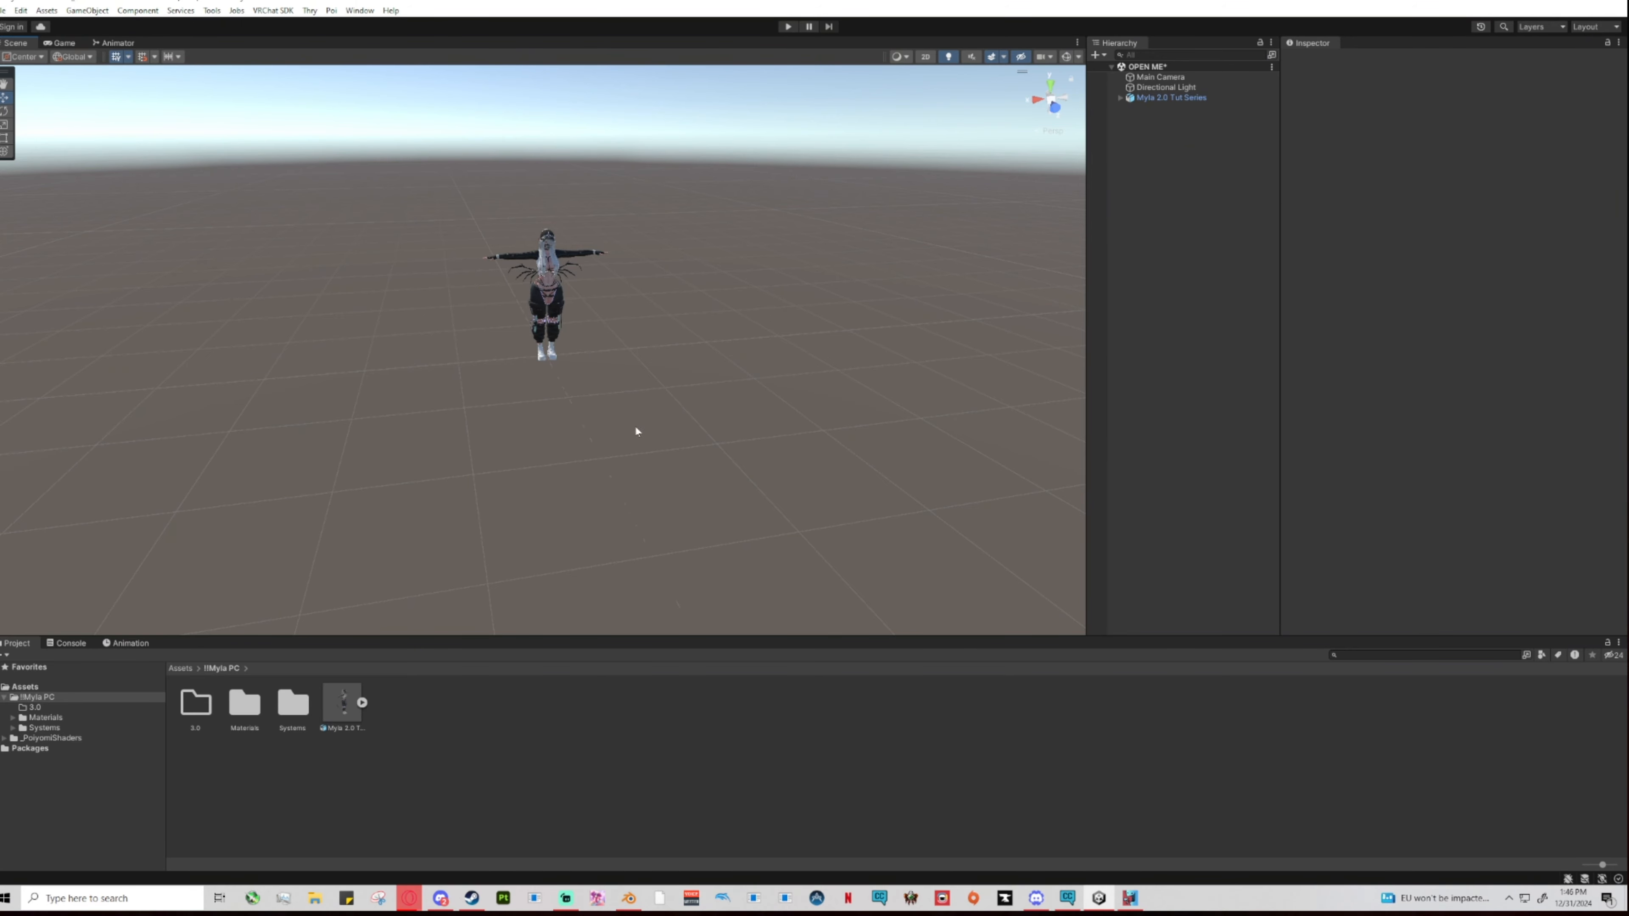
Add a temporary second copy of the Myla model beside the avatar, set its position to 0, 0, 0, and delete it.
scroll(641, 417, up, 5)
middle_drag(872, 327, 758, 422)
right_drag(758, 422, 667, 409)
middle_drag(901, 475, 801, 407)
scroll(801, 408, up, 1)
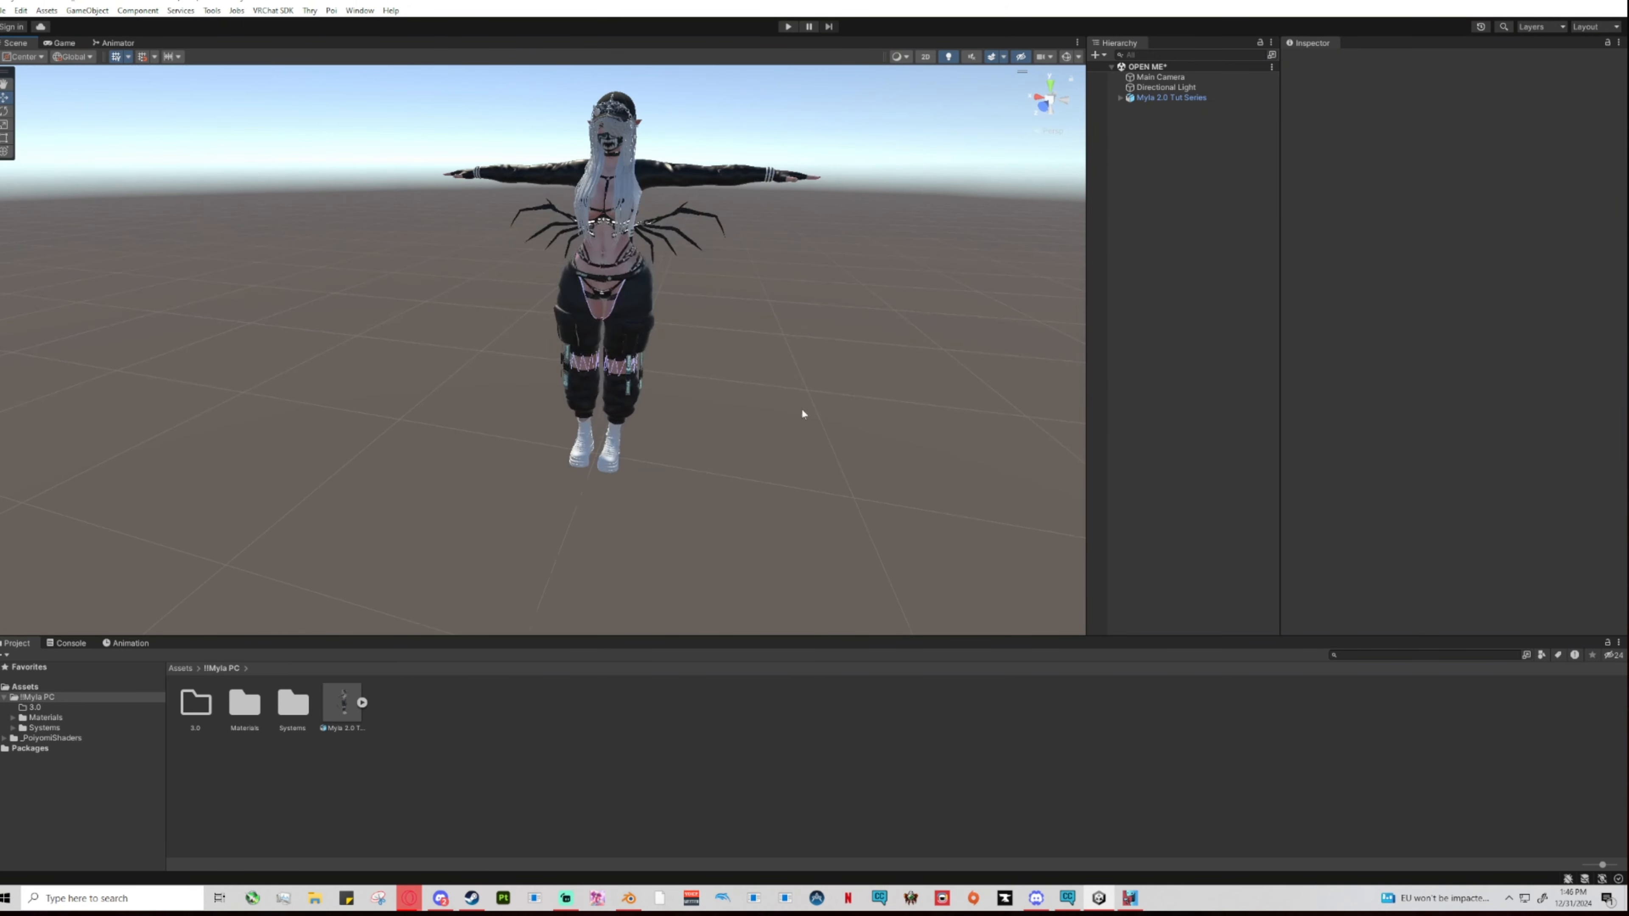
drag(361, 701, 911, 474)
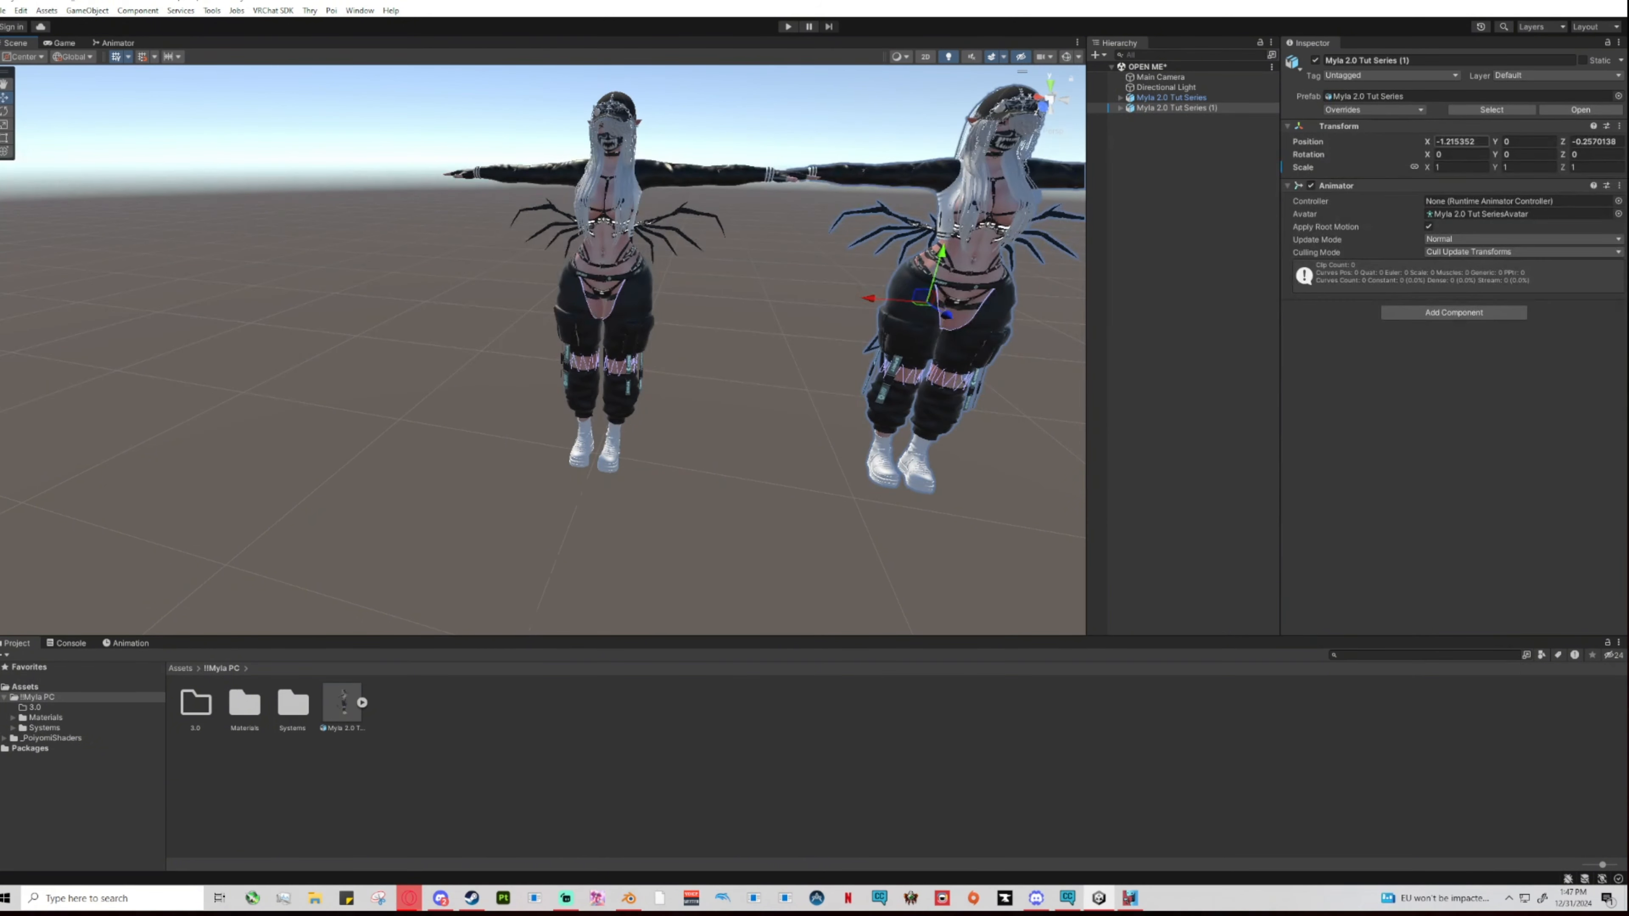
click(1457, 142)
text(0)
click(1595, 141)
text(0)
click(1525, 143)
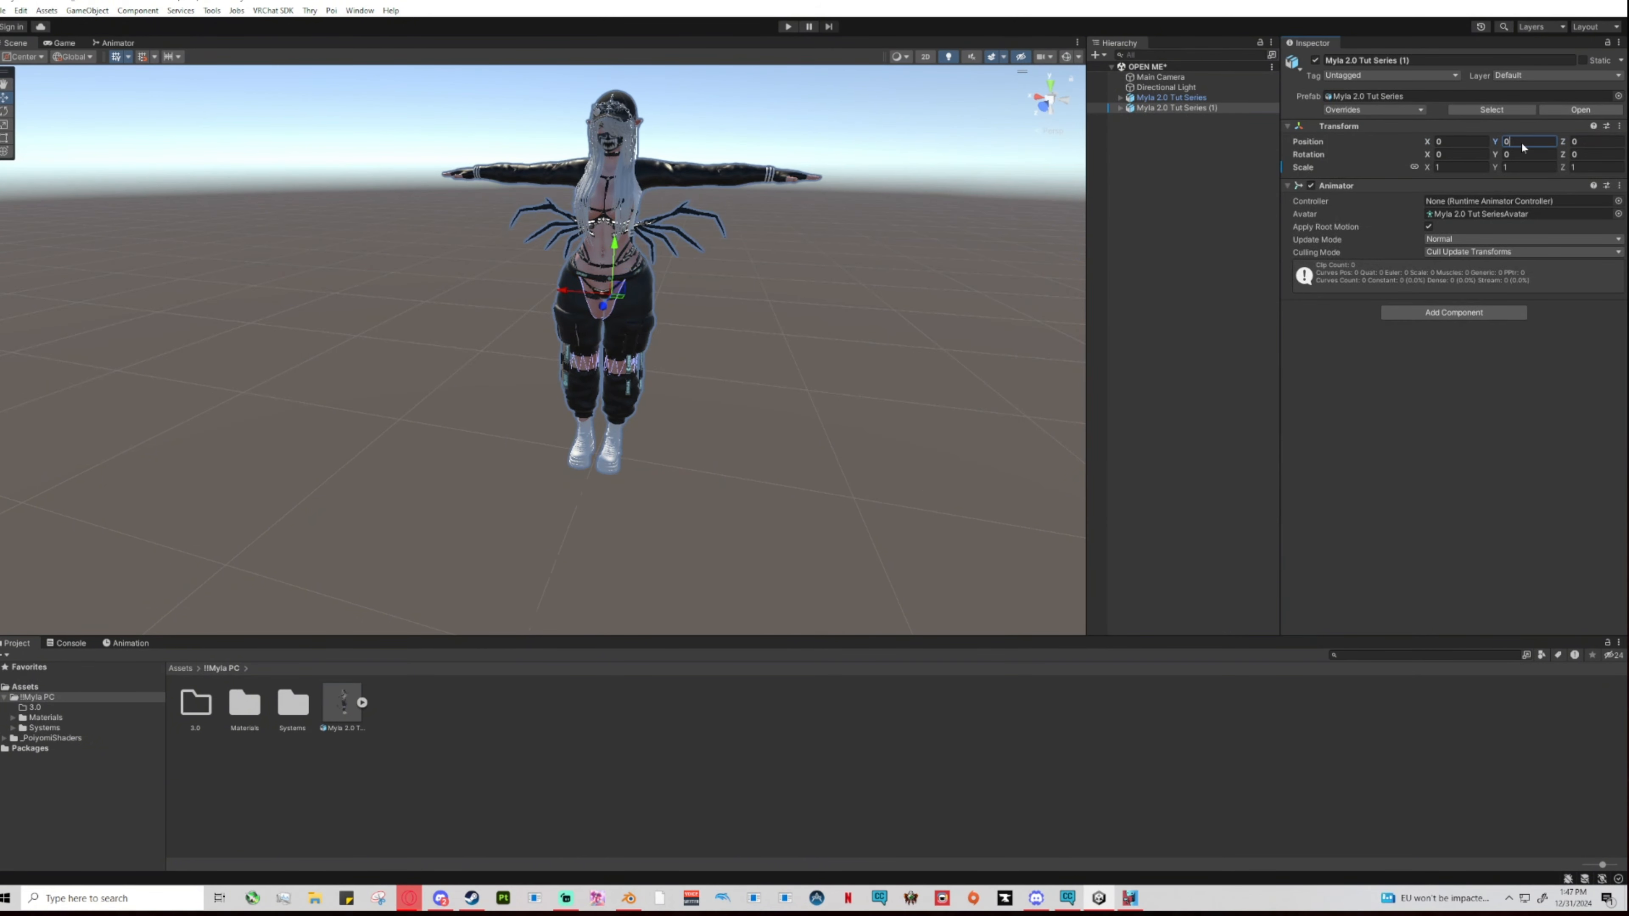
click(1154, 108)
key(Delete)
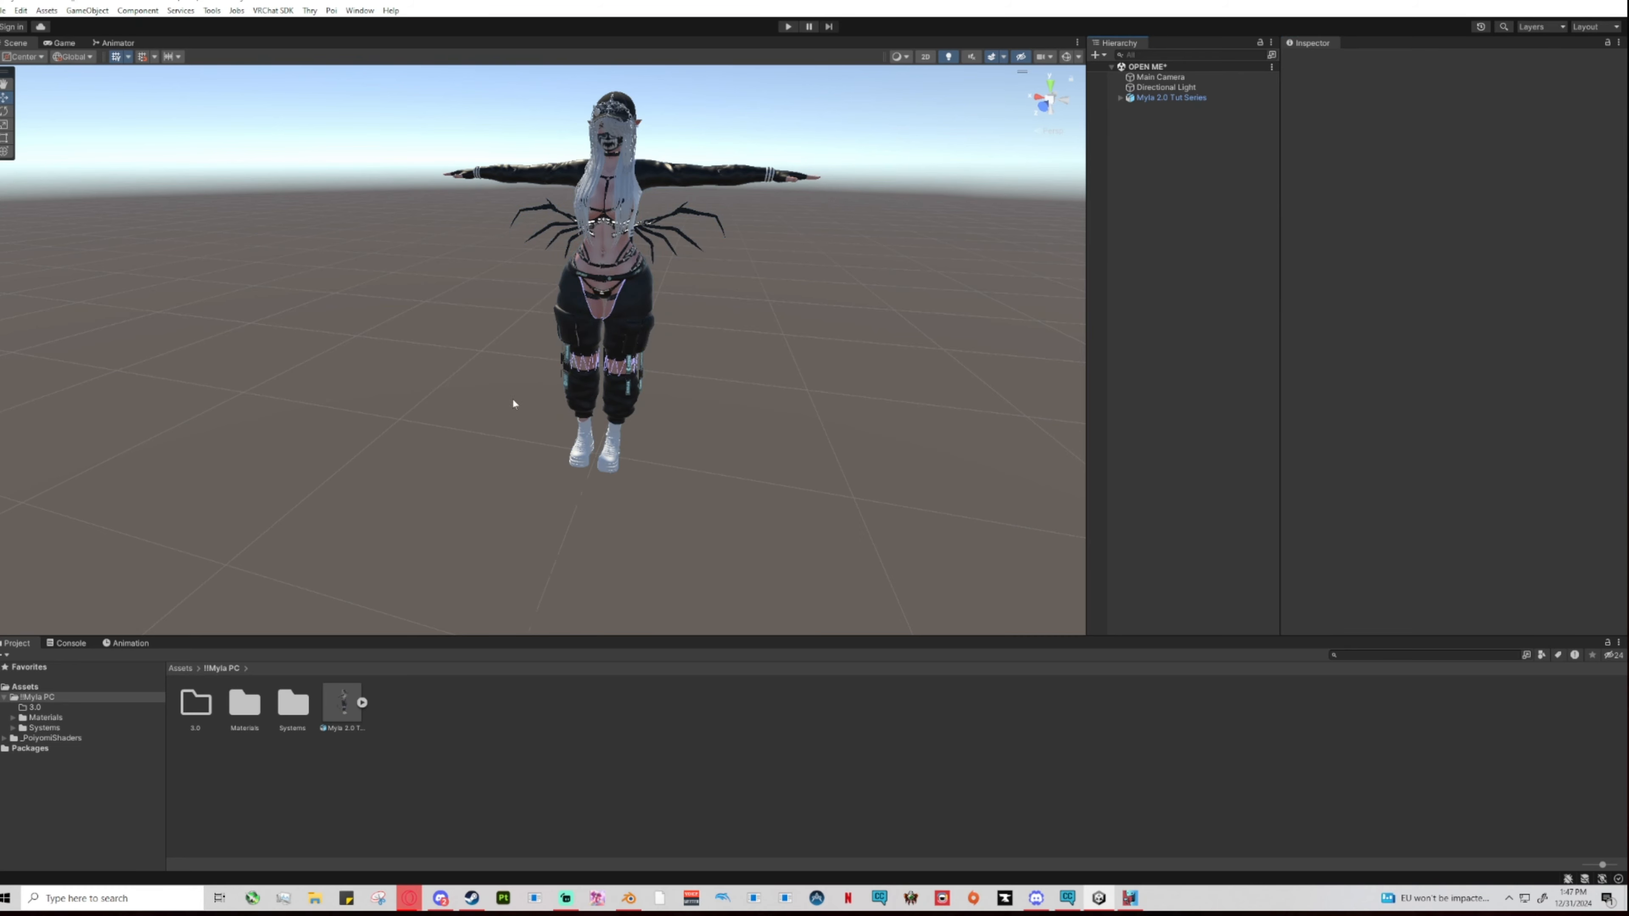
Examine the avatar's face, outfit and wings in the scene from the front and at close range.
alt+drag(513, 404, 733, 377)
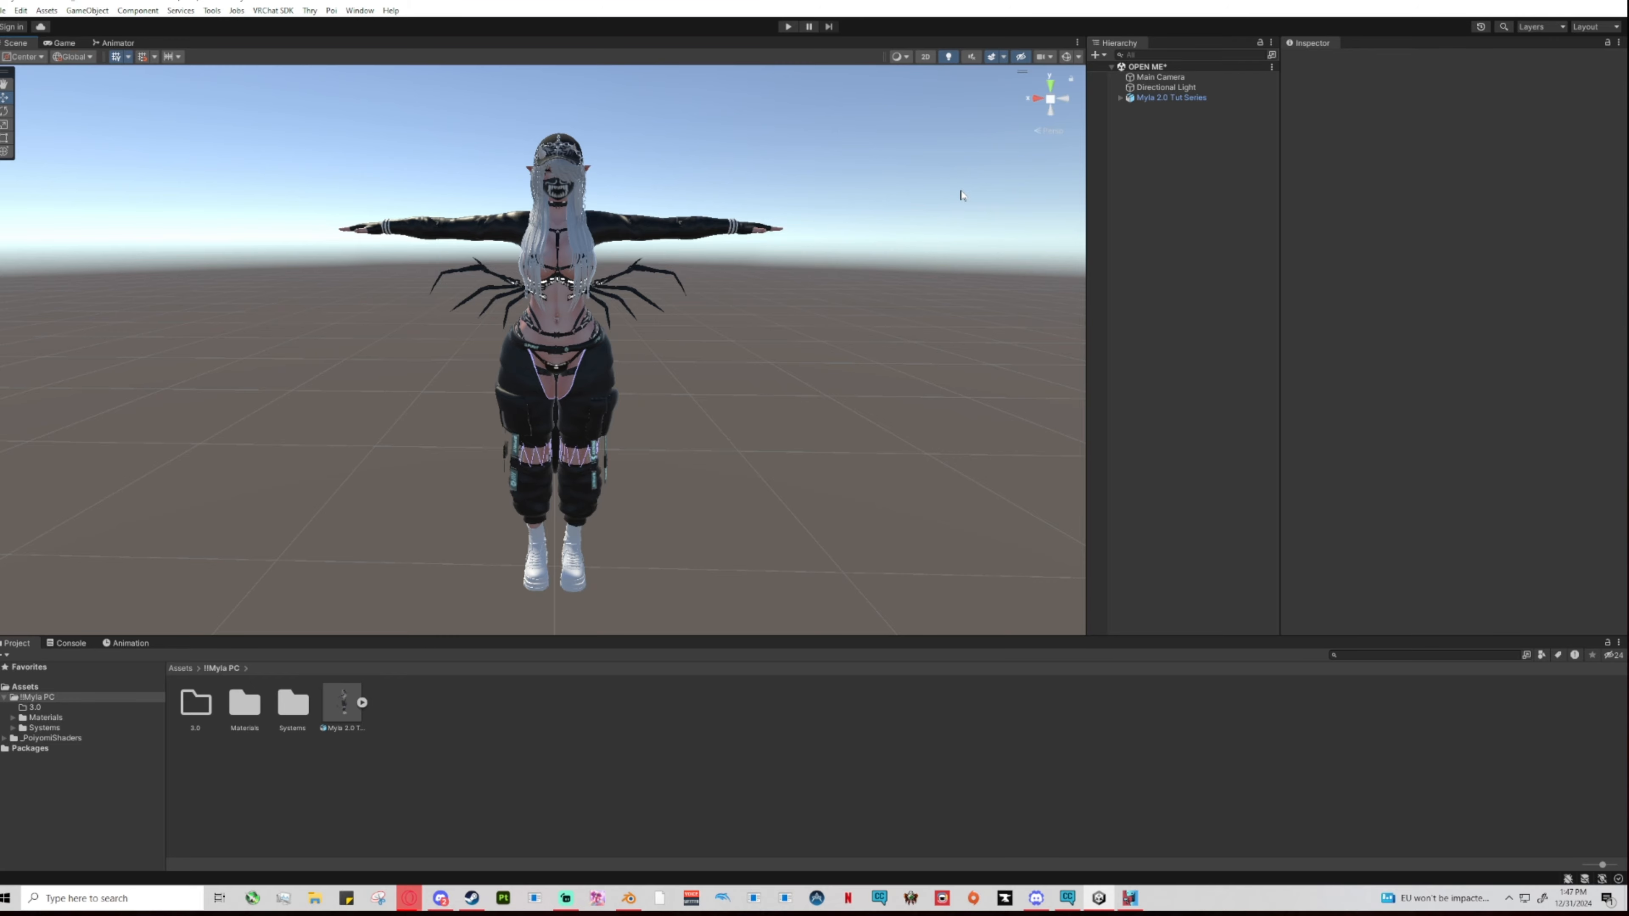
scroll(680, 368, up, 5)
mouse_move(681, 368)
middle_down()
mouse_move(709, 362)
mouse_move(579, 392)
mouse_move(690, 385)
middle_up()
scroll(709, 362, up, 3)
scroll(579, 392, up, 4)
alt+drag(689, 386, 709, 326)
middle_drag(710, 326, 695, 364)
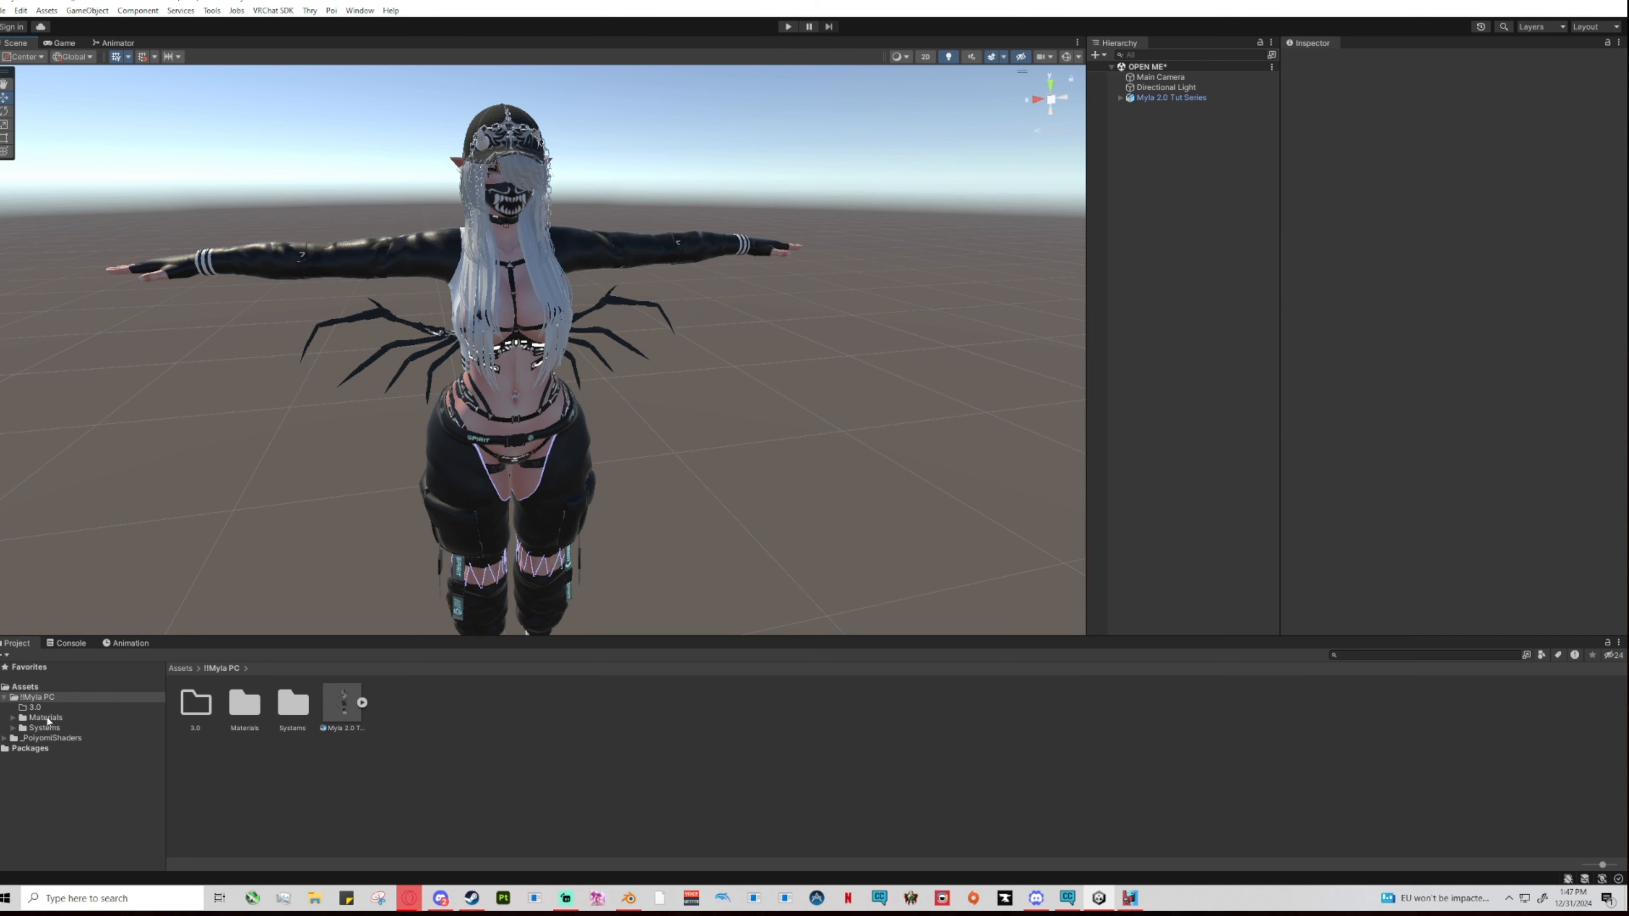
Look through the Bikini texture folder under Materials/PNGs and collapse the Materials folder tree.
click(13, 718)
click(67, 740)
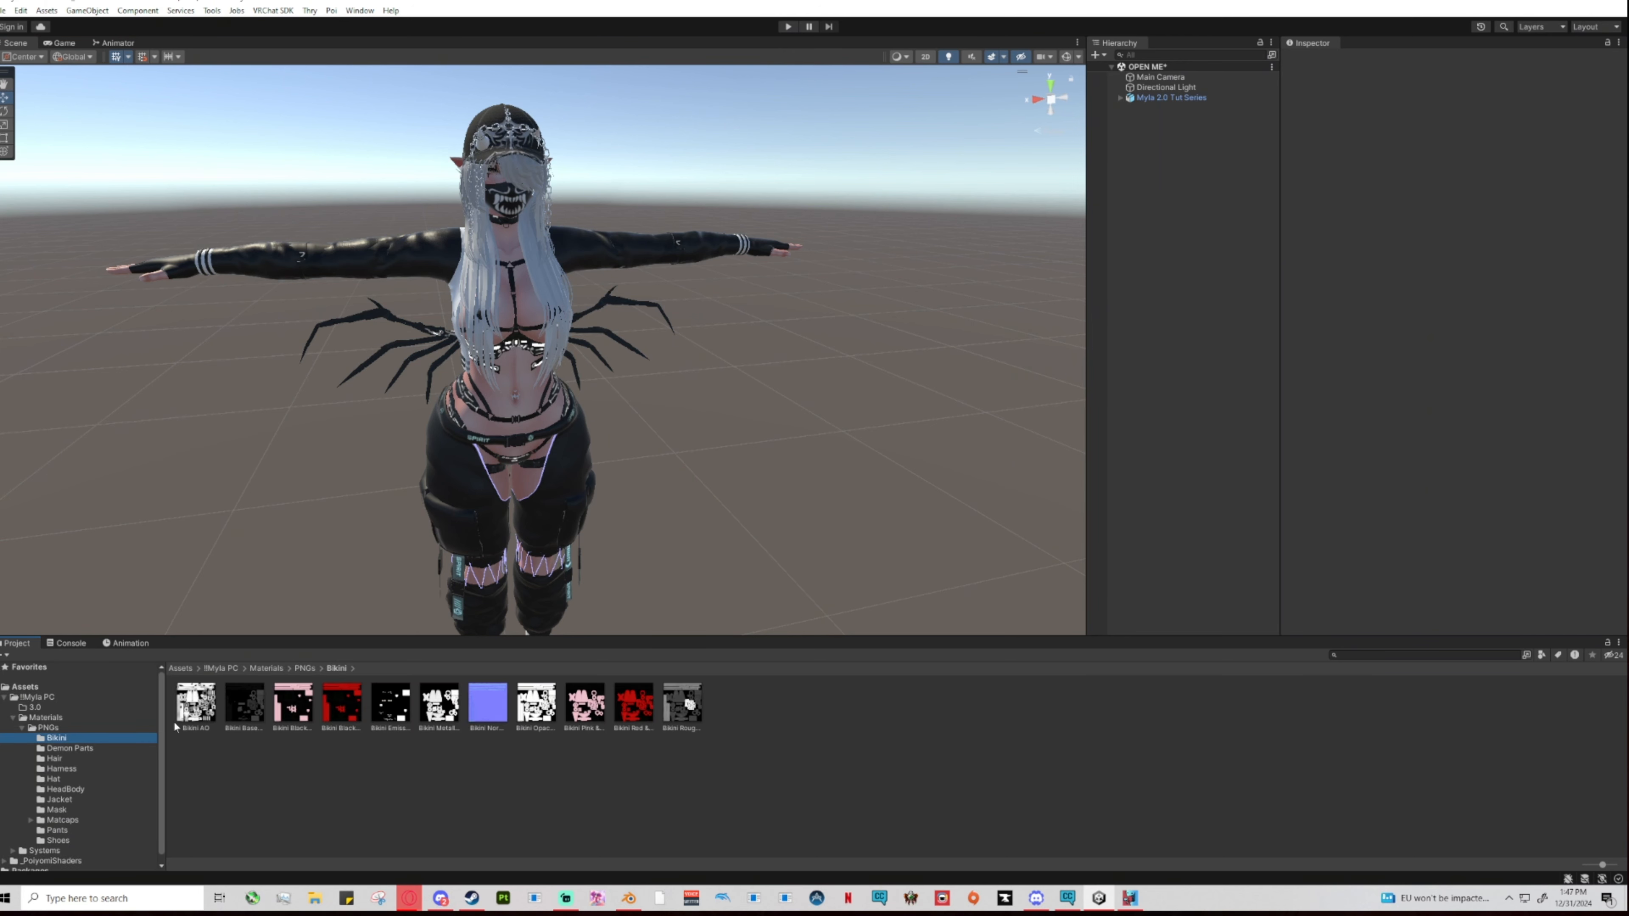
click(23, 728)
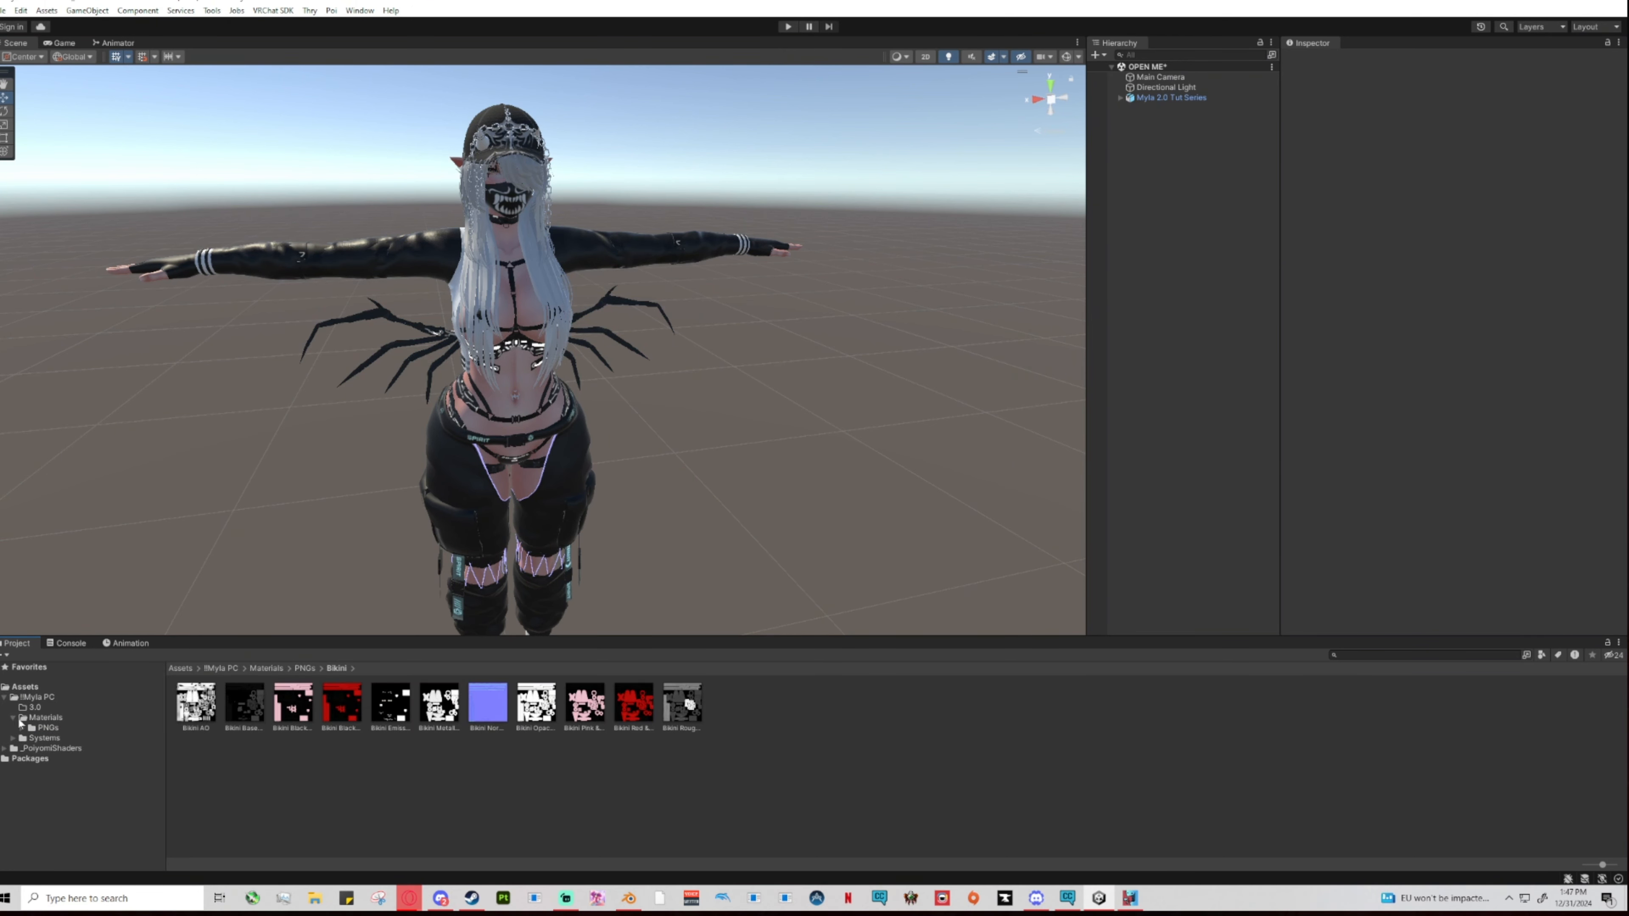
click(13, 718)
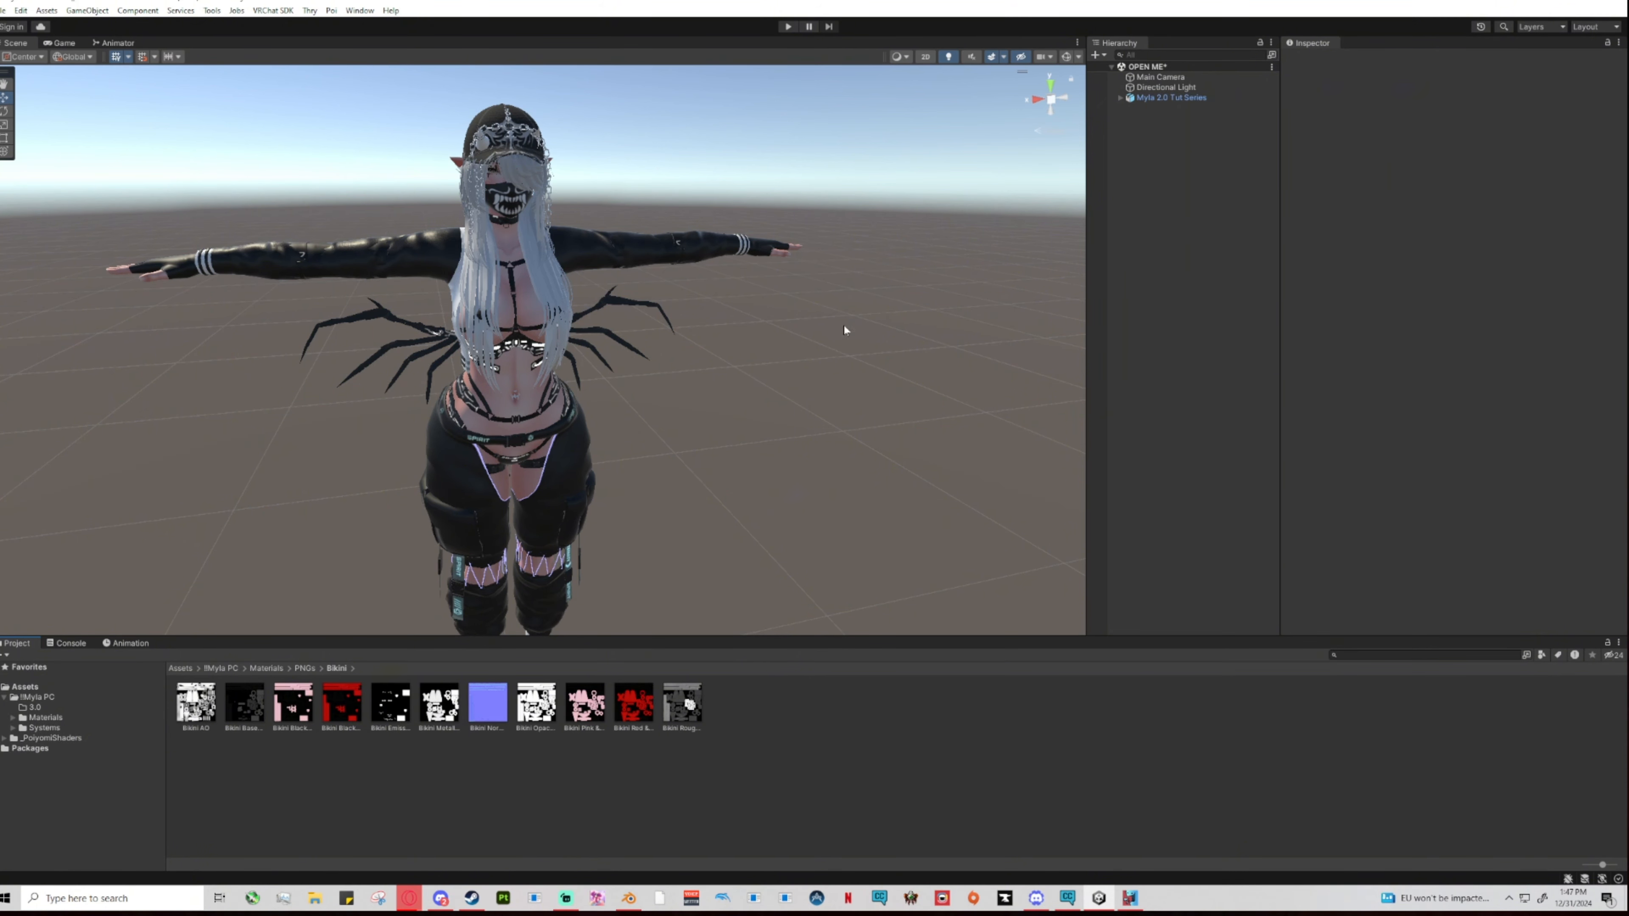
Expand the Myla 2.0 Tut Series object's children, and switch the Tops . Jacket mesh off and back on.
scroll(836, 329, down, 4)
middle_drag(816, 366, 822, 338)
right_drag(822, 338, 744, 352)
scroll(744, 351, up, 2)
mouse_move(769, 353)
middle_down()
mouse_move(703, 338)
mouse_move(742, 346)
middle_up()
right_drag(741, 346, 763, 343)
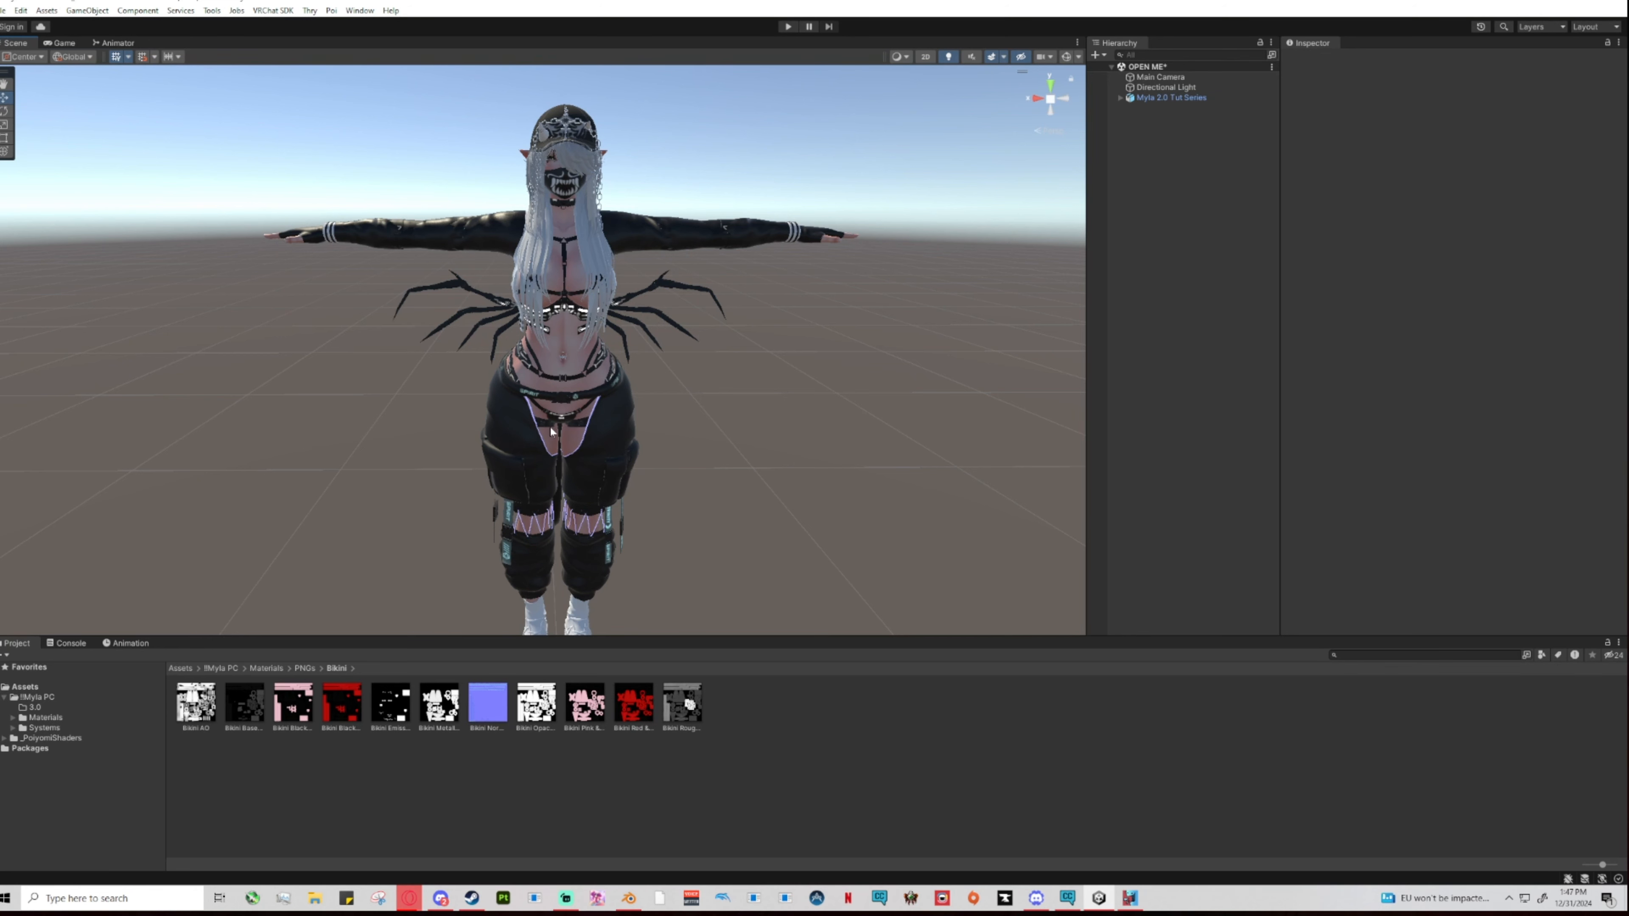
click(1120, 97)
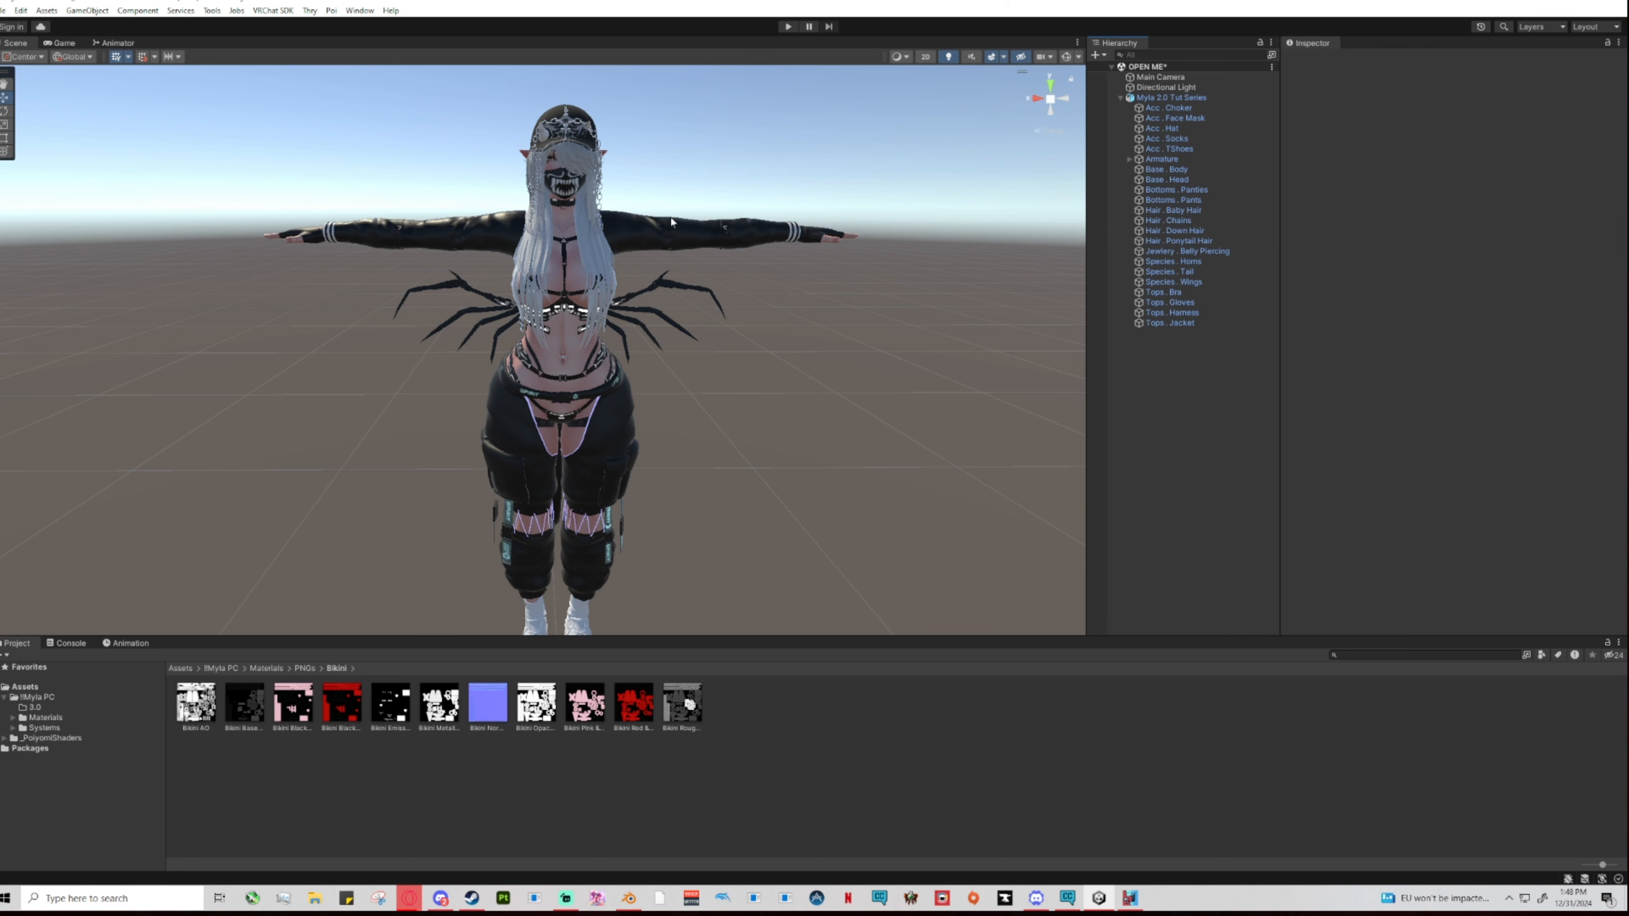
click(640, 220)
click(642, 221)
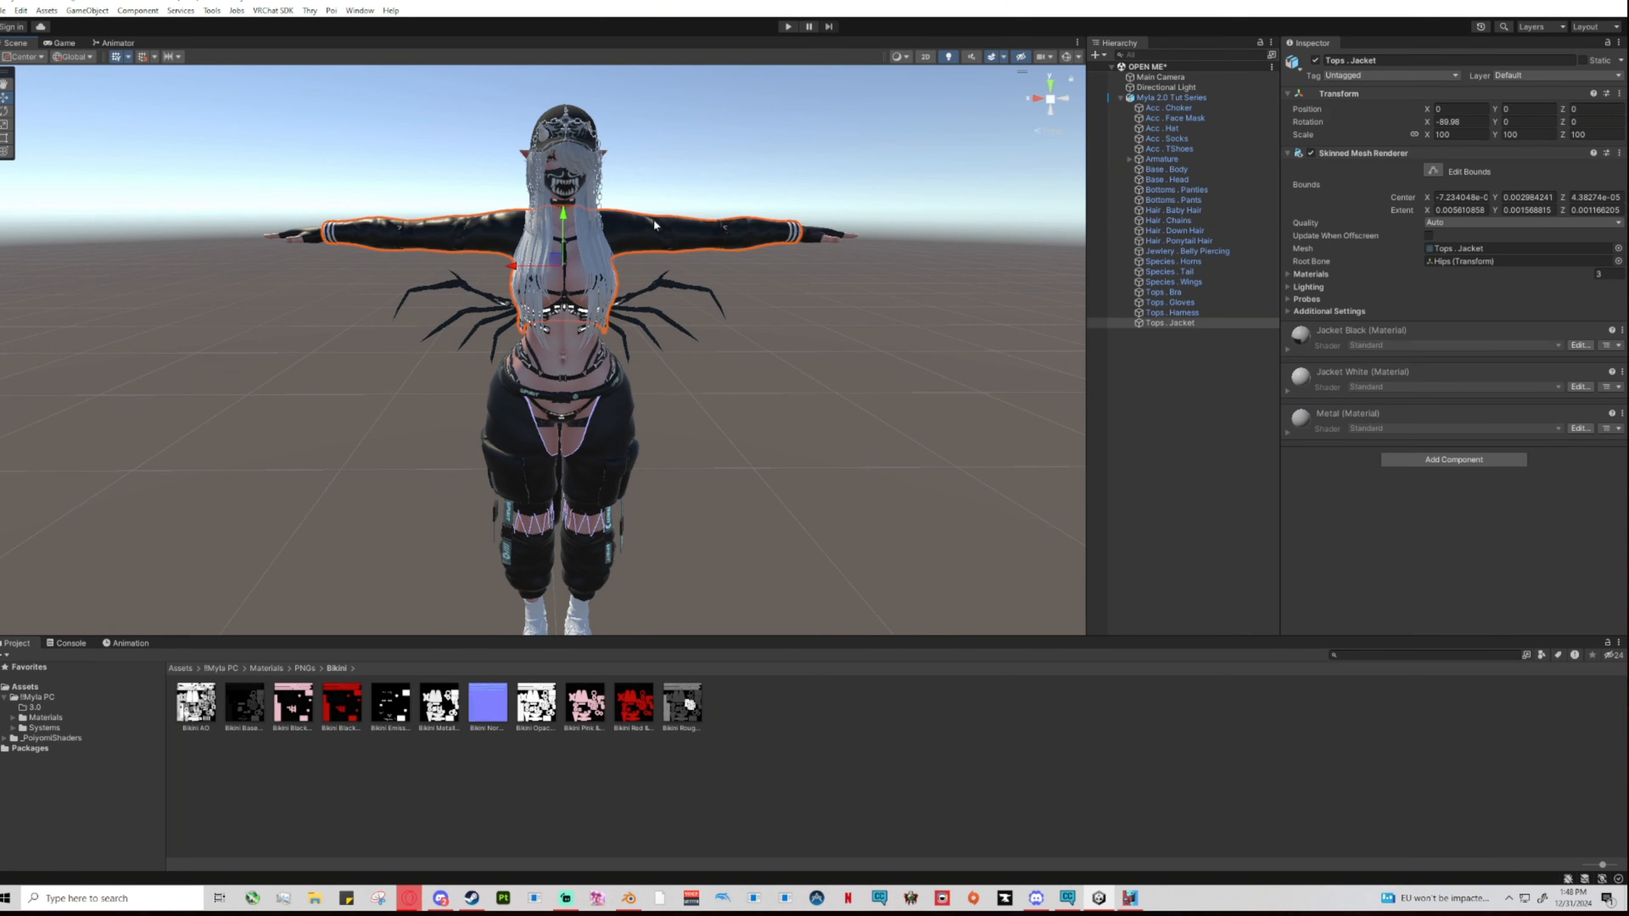
click(1315, 60)
click(1315, 61)
scroll(847, 507, up, 1)
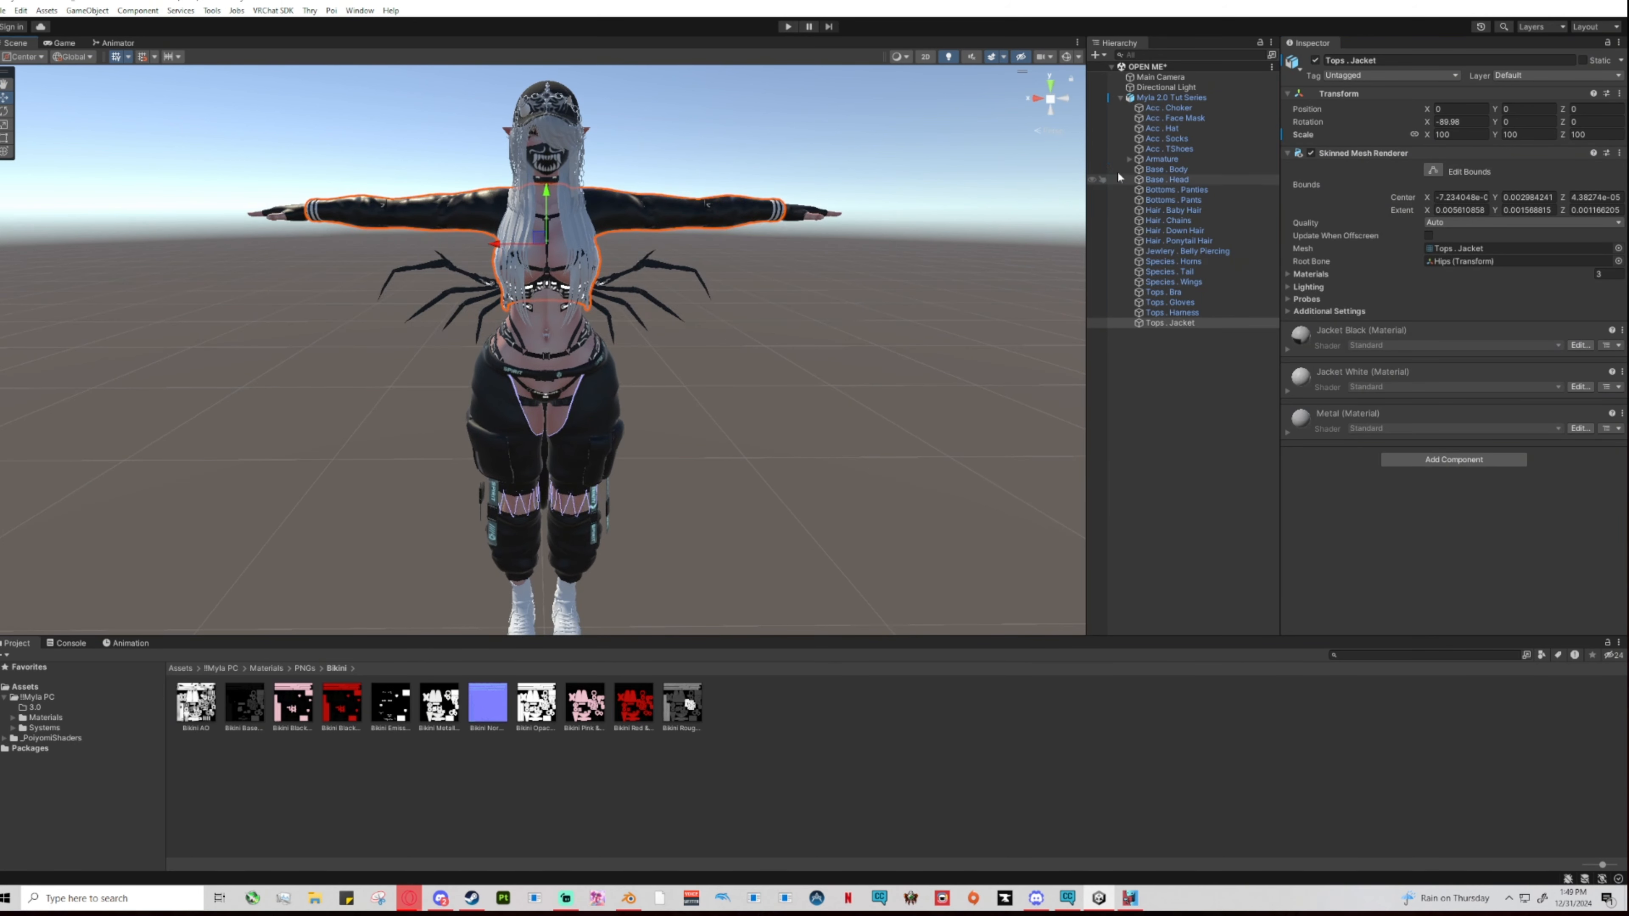
Completely unpack the Myla 2.0 Tut Series prefab in the scene and clear the selection.
right_click(1152, 98)
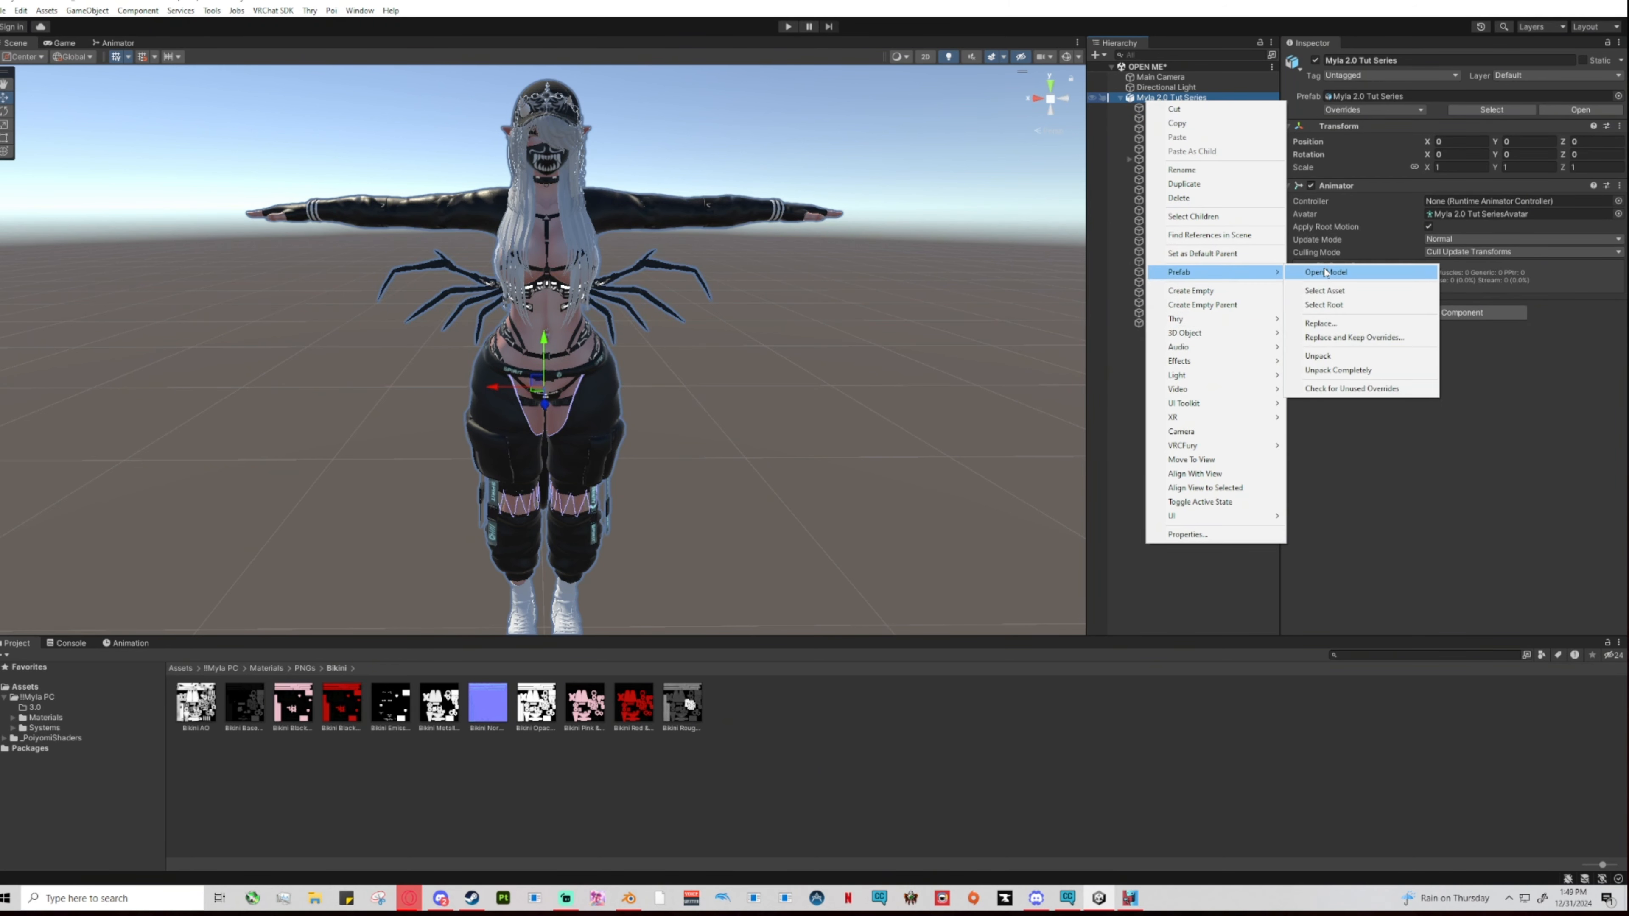
mouse_move(1193, 275)
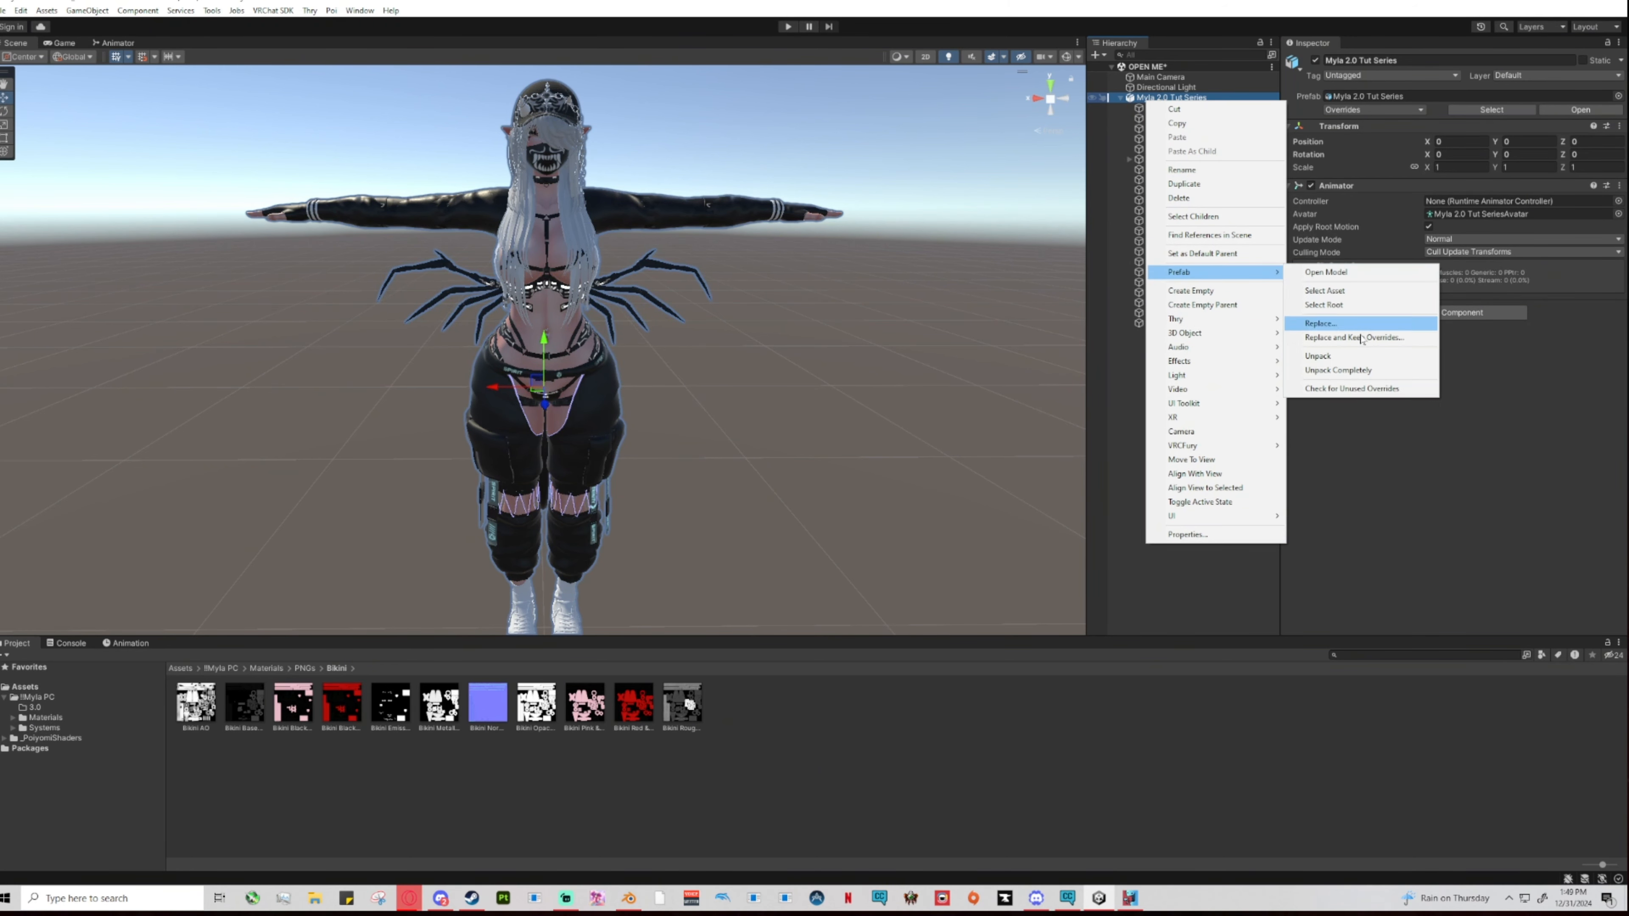
click(1349, 370)
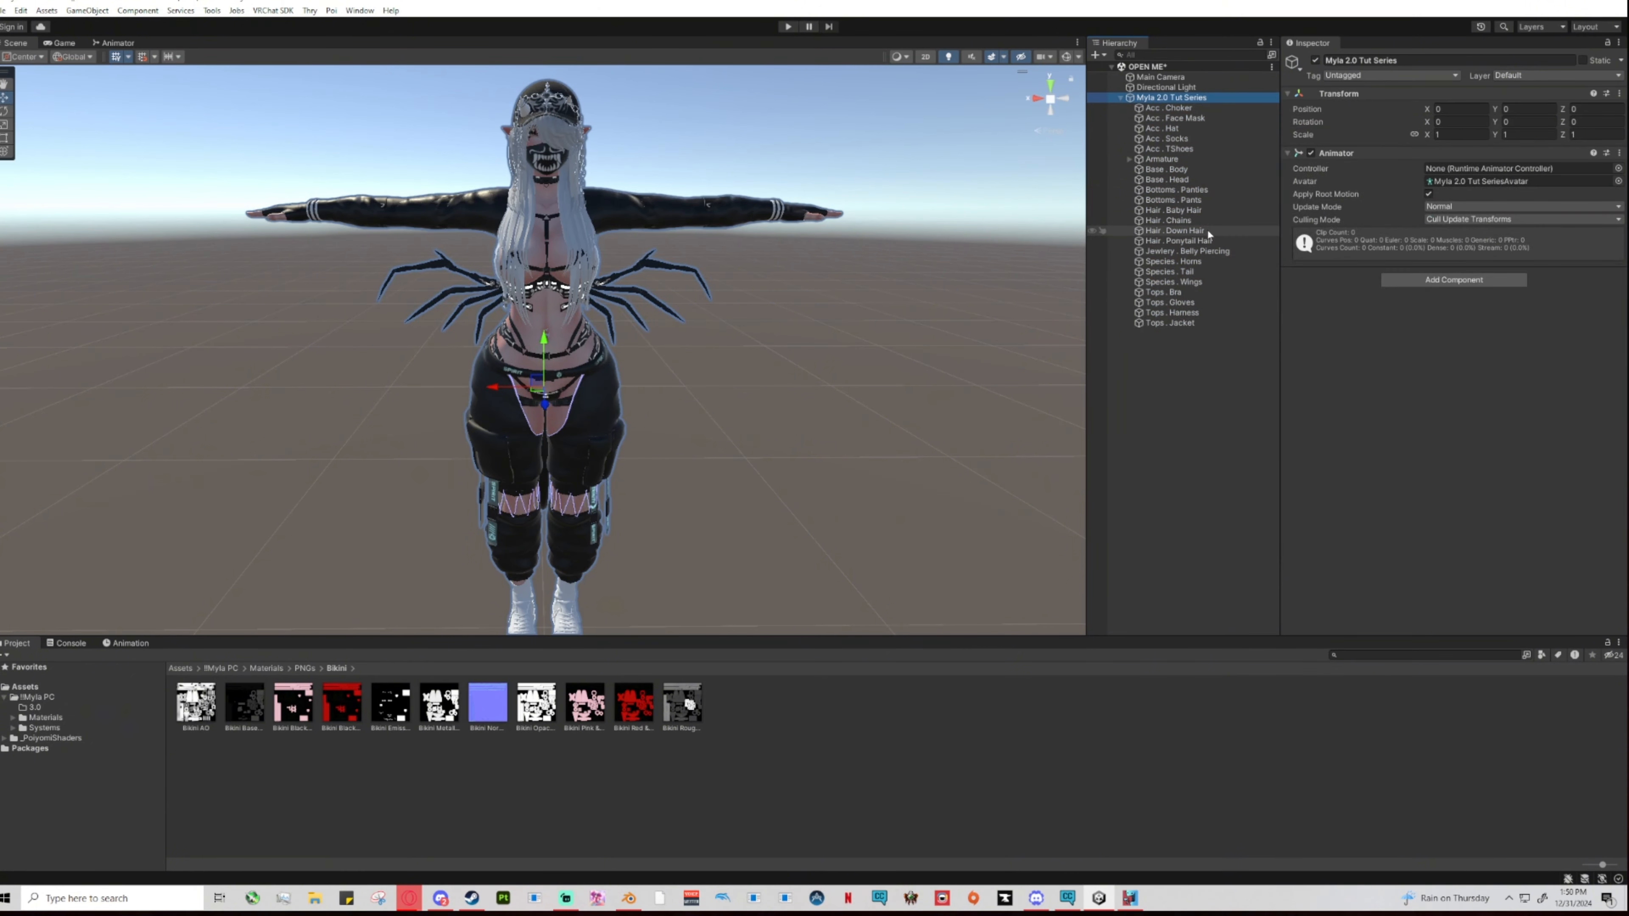
mouse_move(1171, 325)
mouse_down()
mouse_move(1171, 222)
mouse_move(1167, 327)
mouse_up()
click(1177, 463)
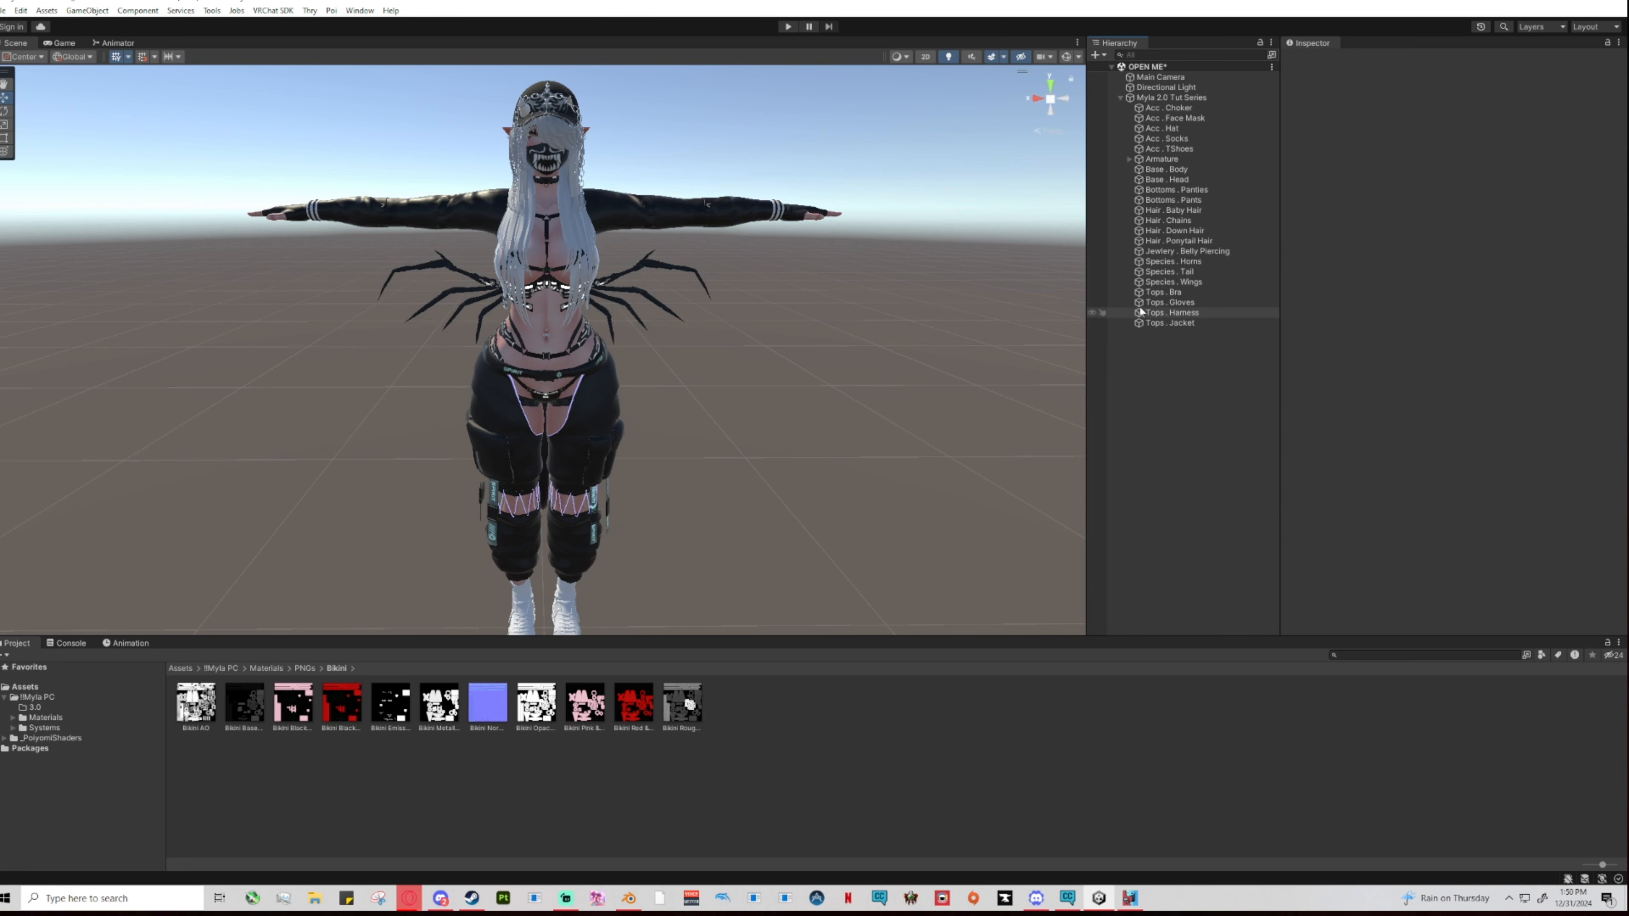
Inspect the bones under the Armature's Hips and collapse the Armature again.
click(1130, 159)
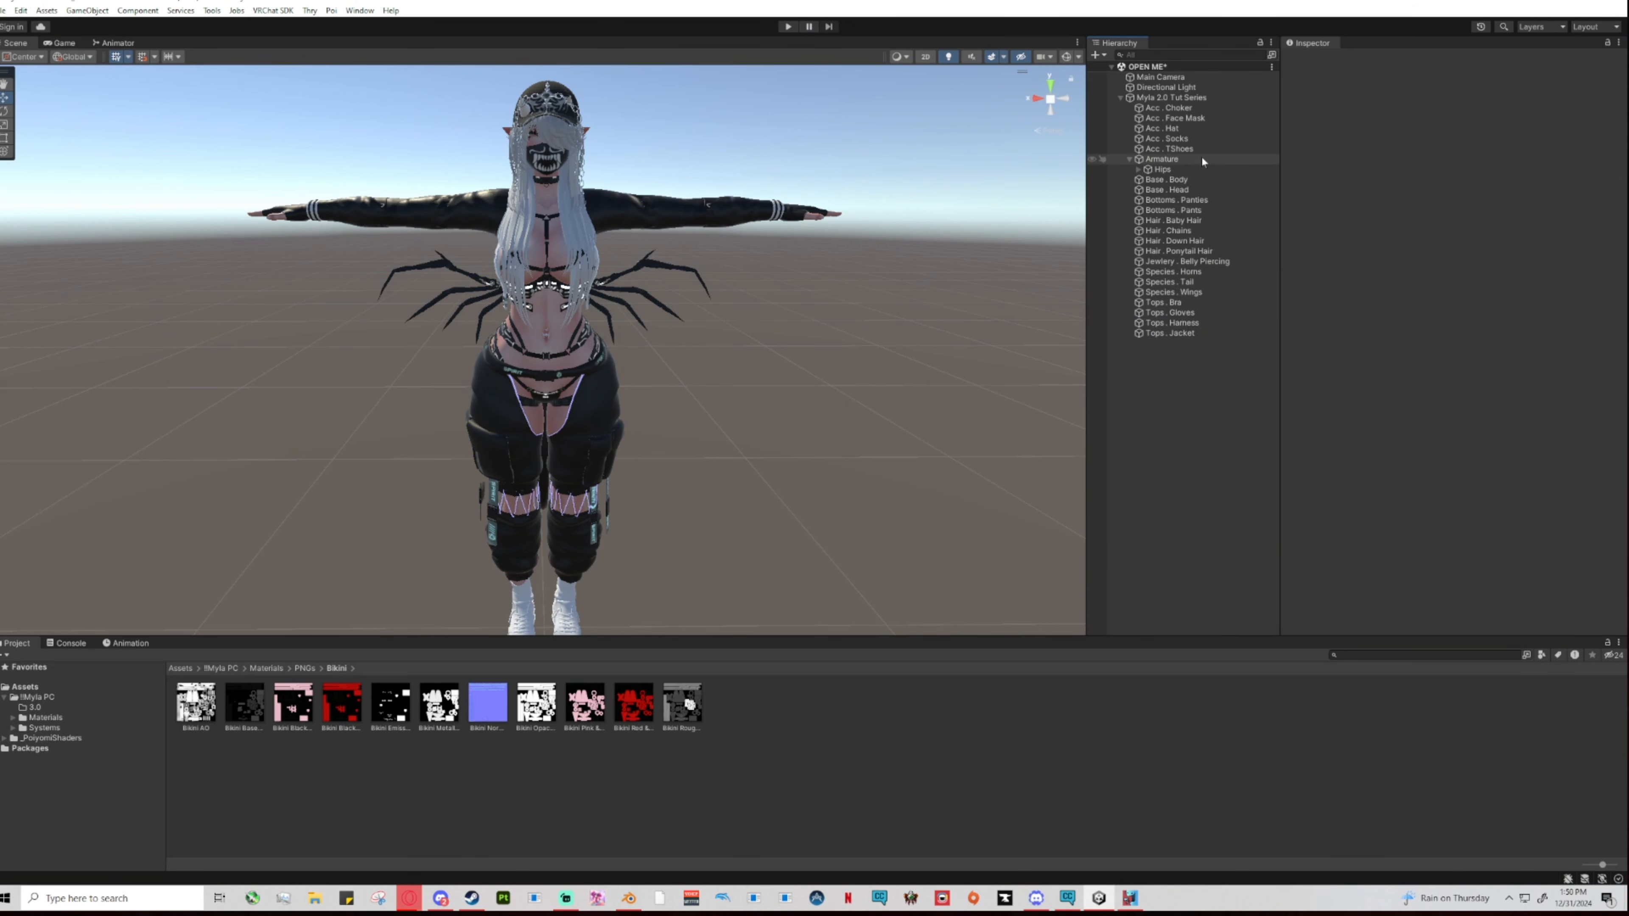
click(1138, 169)
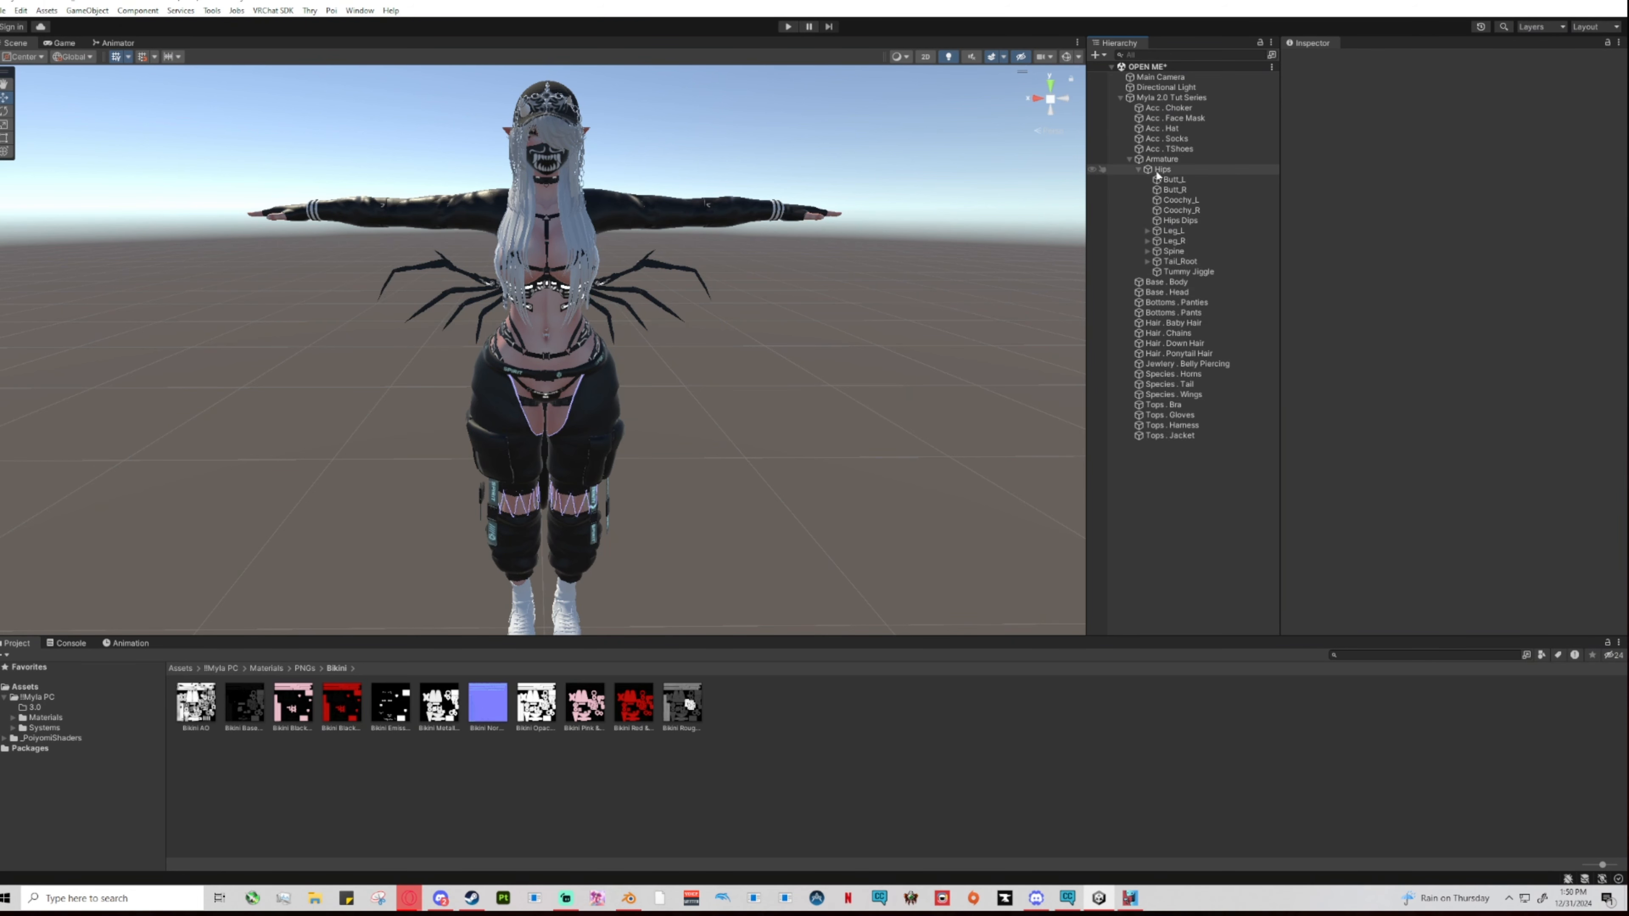
click(1129, 159)
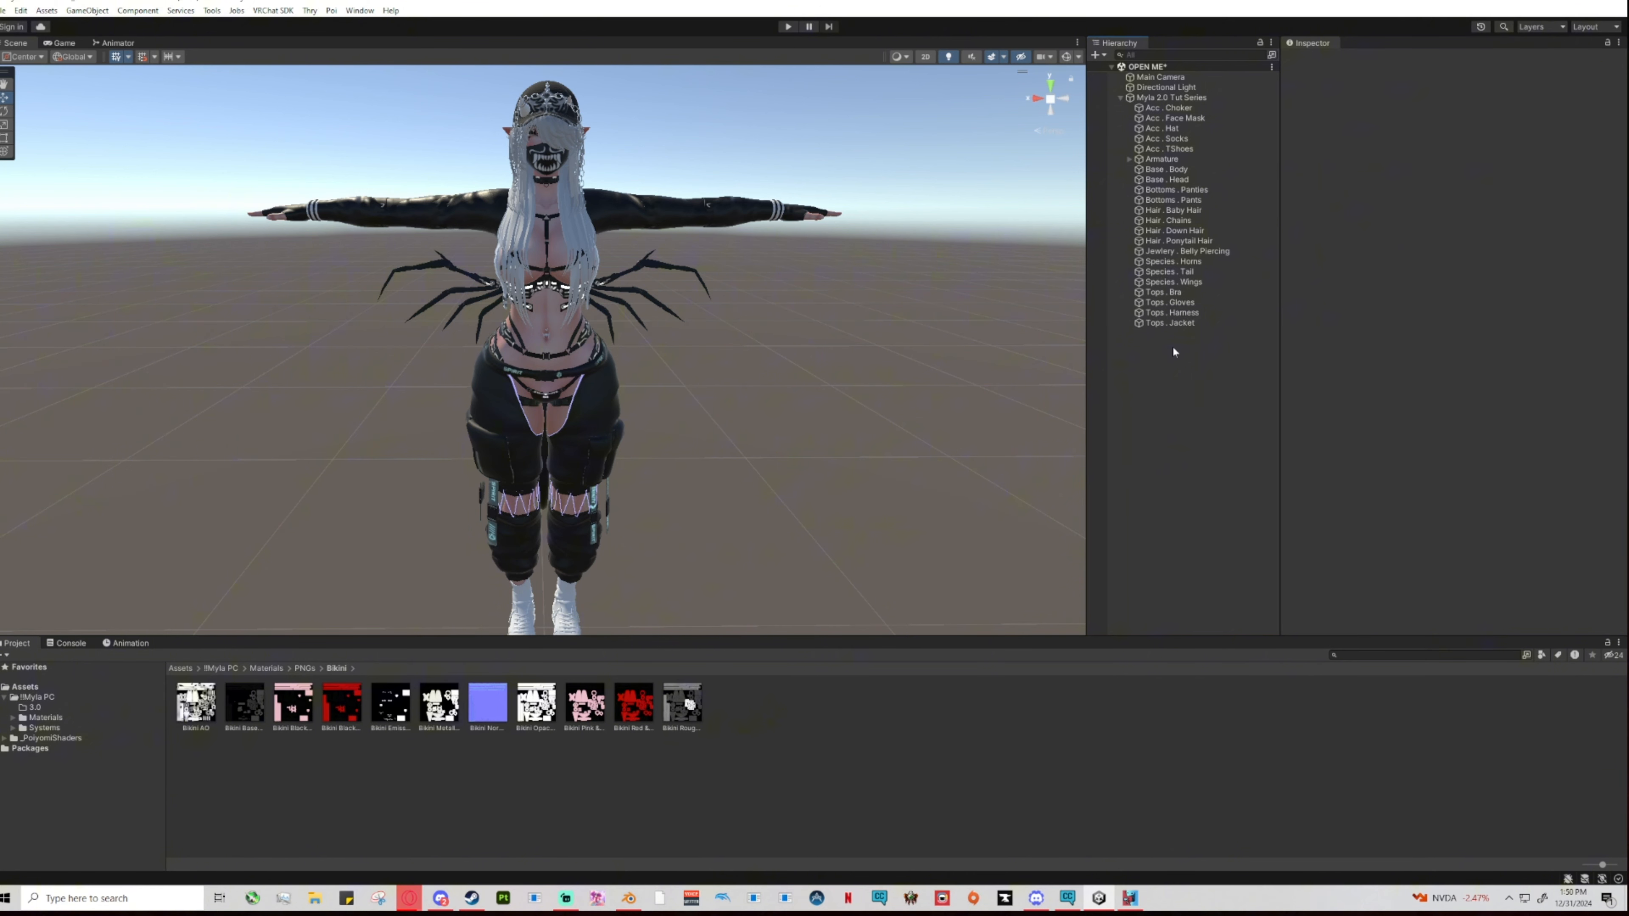
Create an empty object named "------" and arrange it inside the avatar directly below Armature, with Armature as the first child.
right_click(1158, 392)
click(1216, 562)
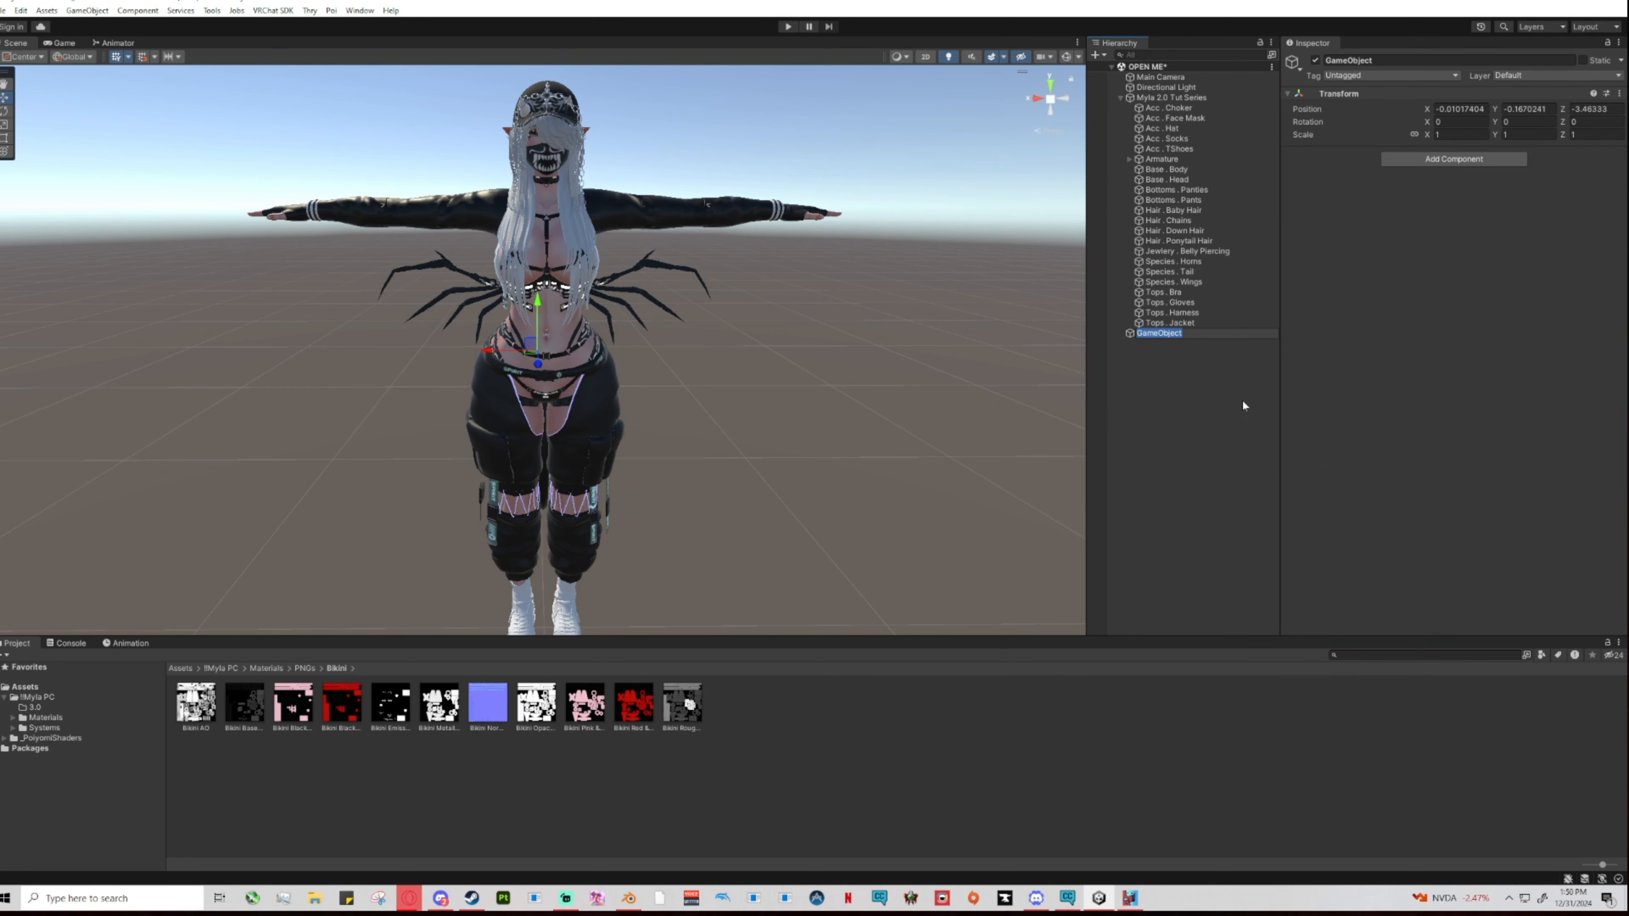
text(-------)
key(Return)
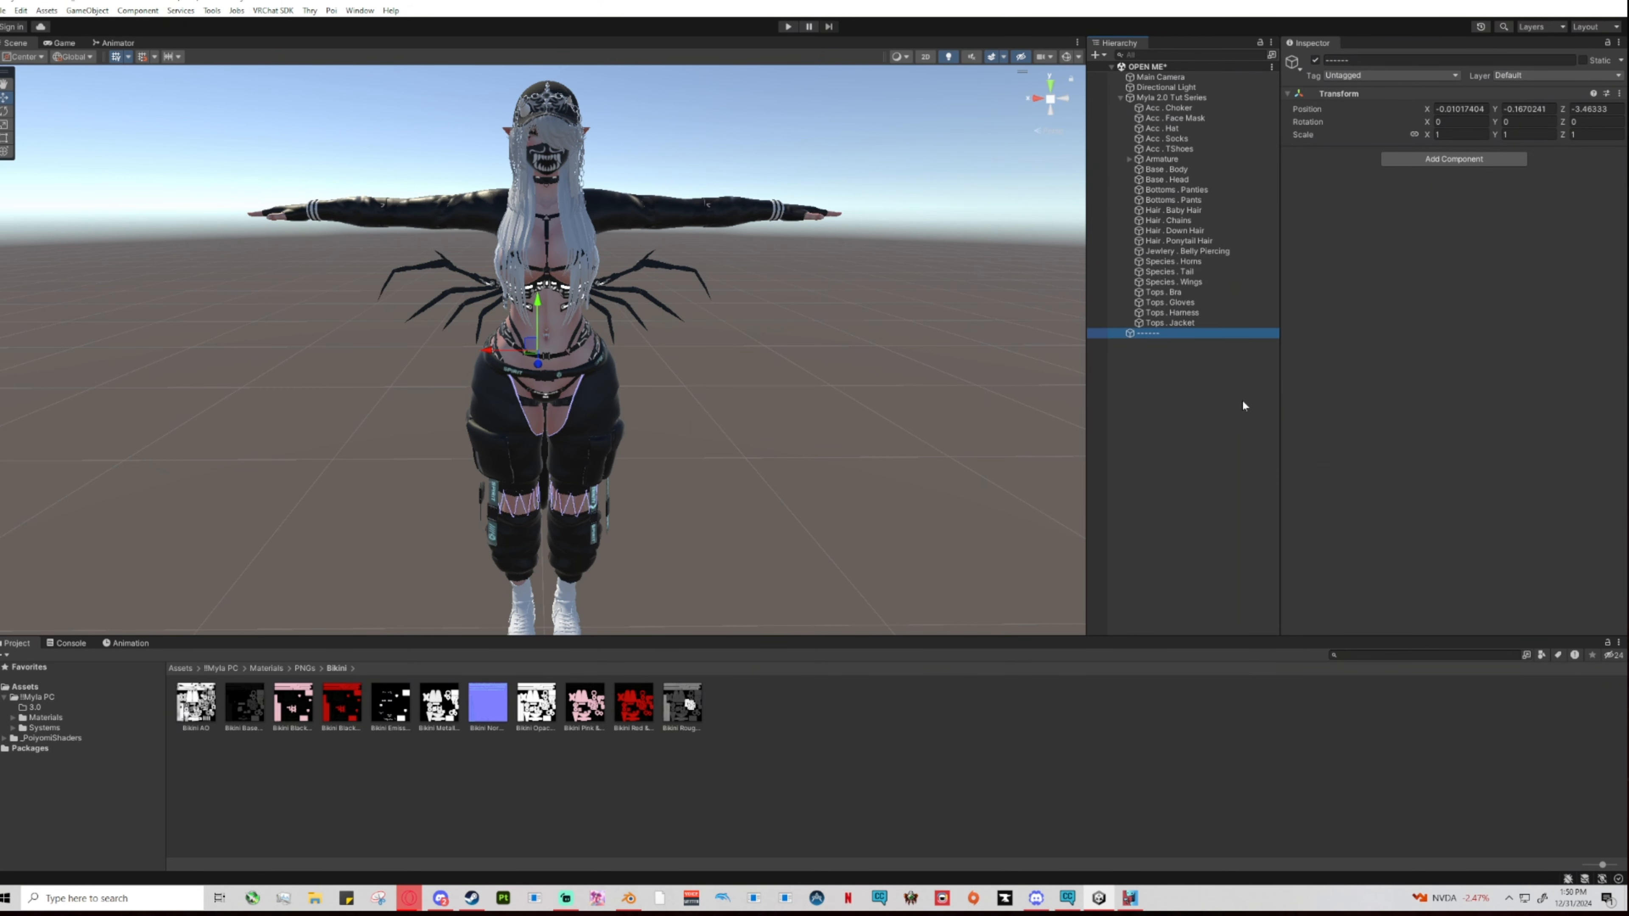
click(1212, 402)
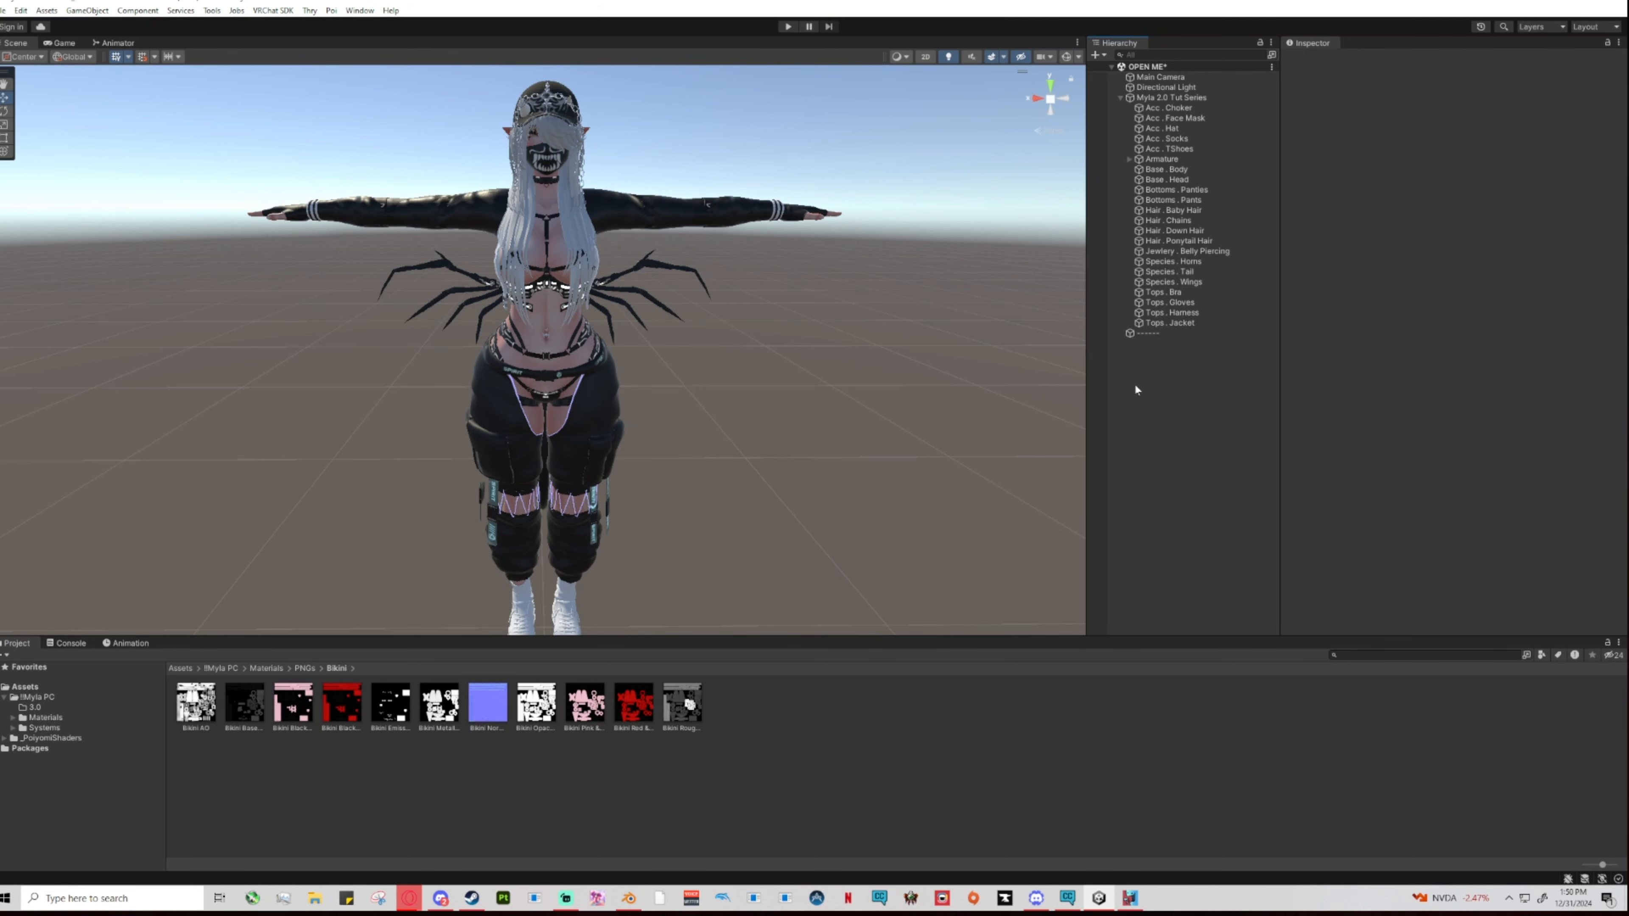
drag(1144, 335, 1175, 107)
drag(1162, 169, 1162, 106)
Duplicate the "------" separator object inside the avatar four times.
click(1159, 118)
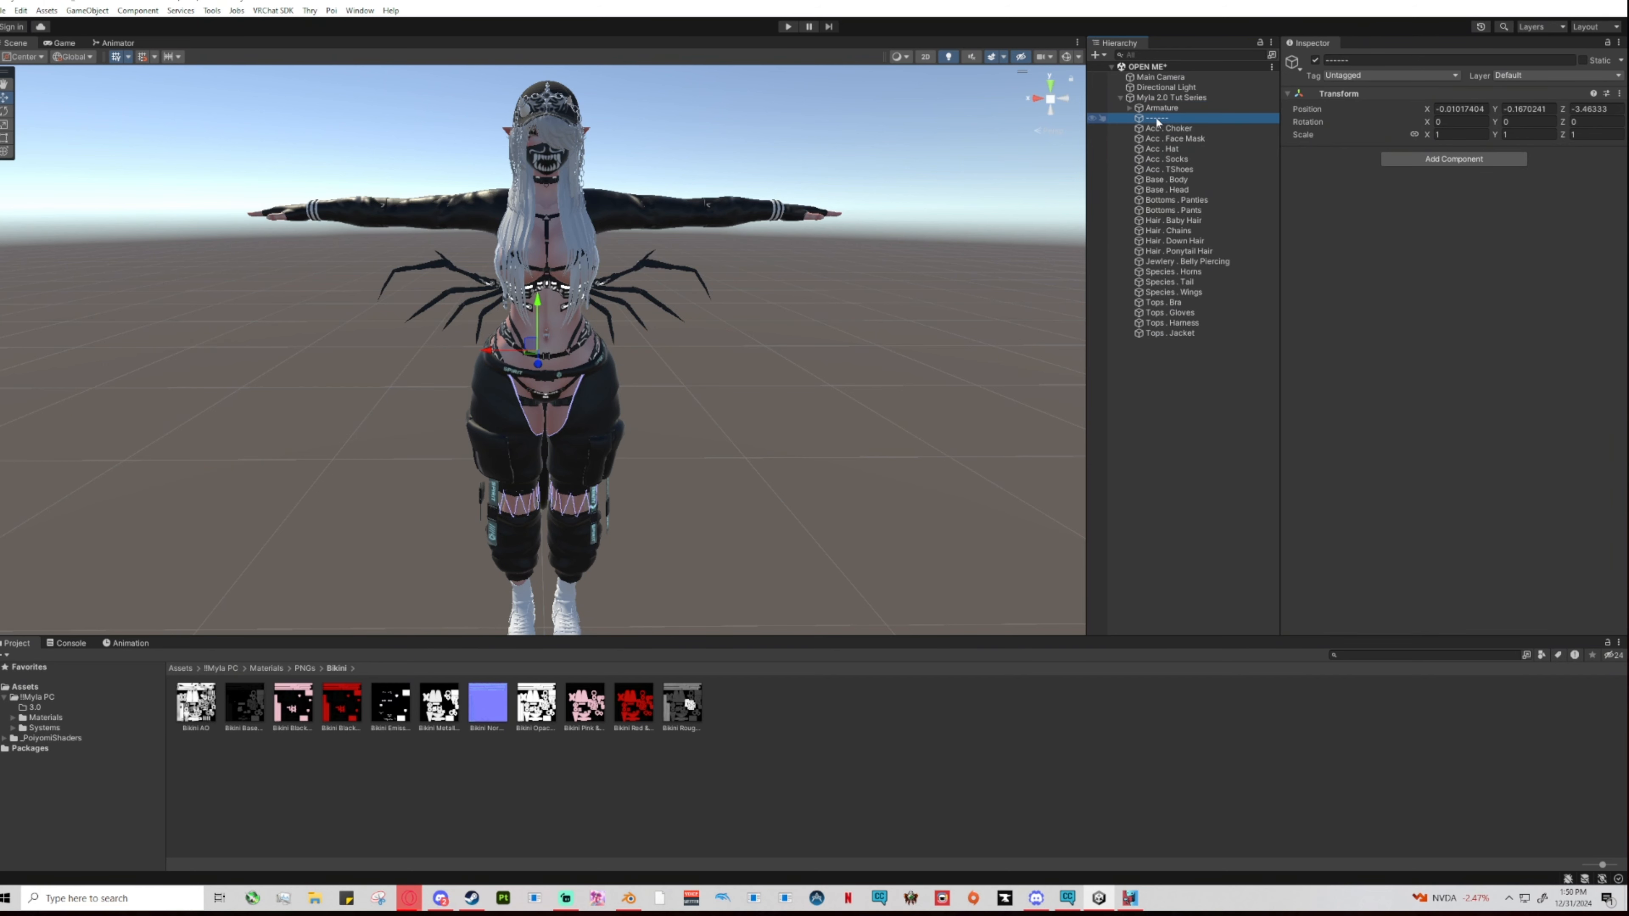
key(ctrl+d)
key(ctrl+d)
key(ctrl+d)
key(ctrl+d)
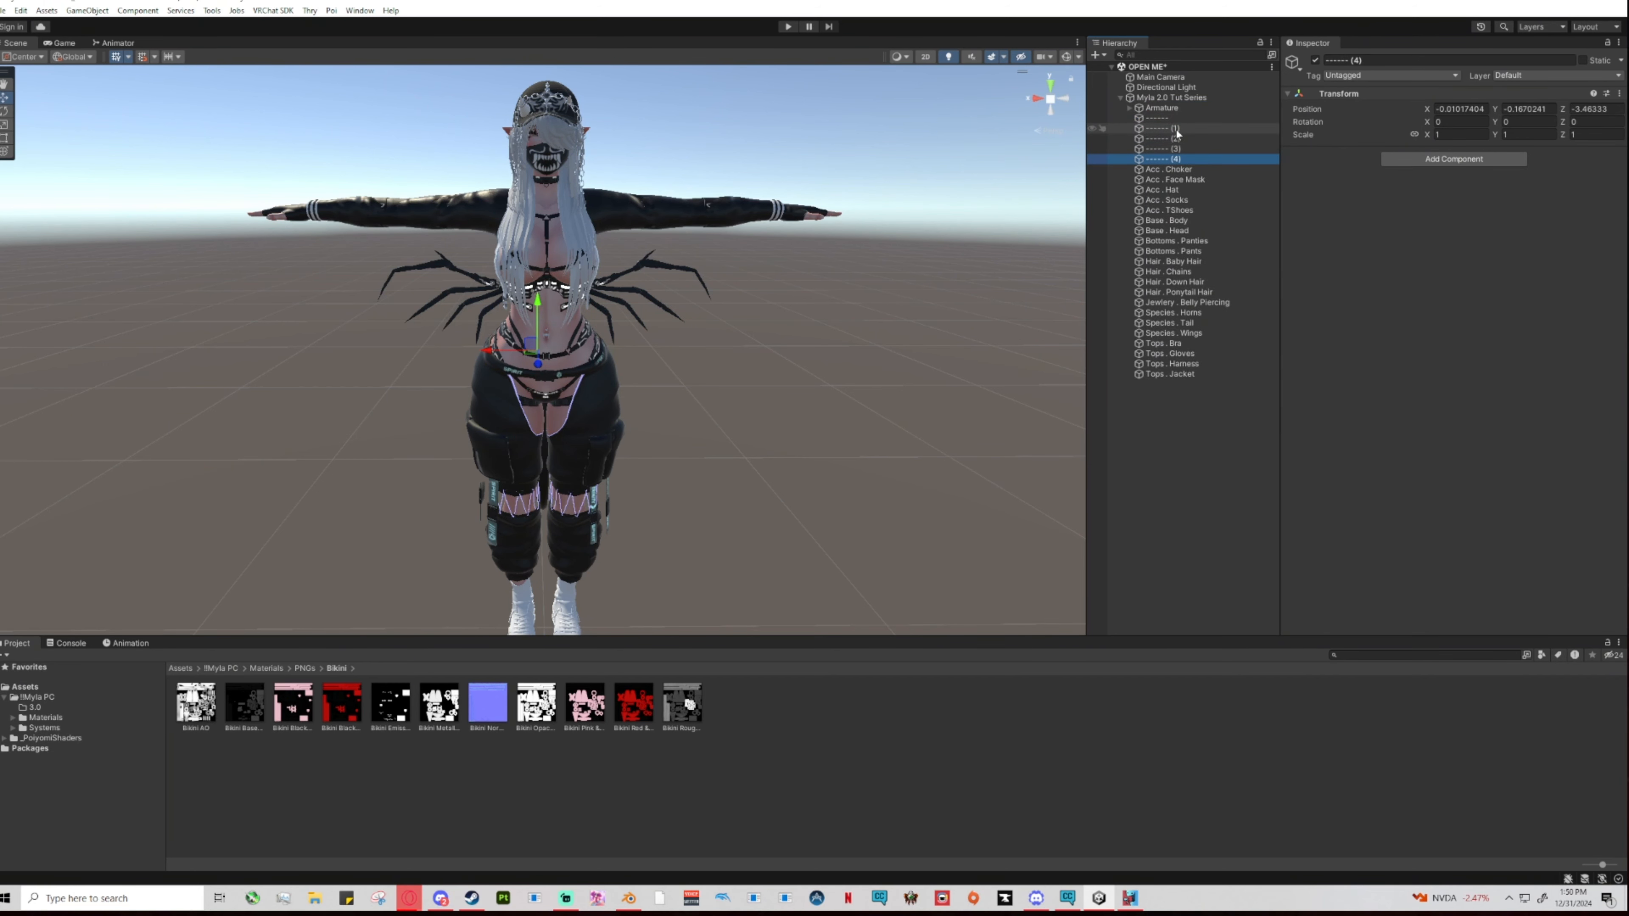
Rename the separator duplicate numbered (1) to "------".
click(1176, 127)
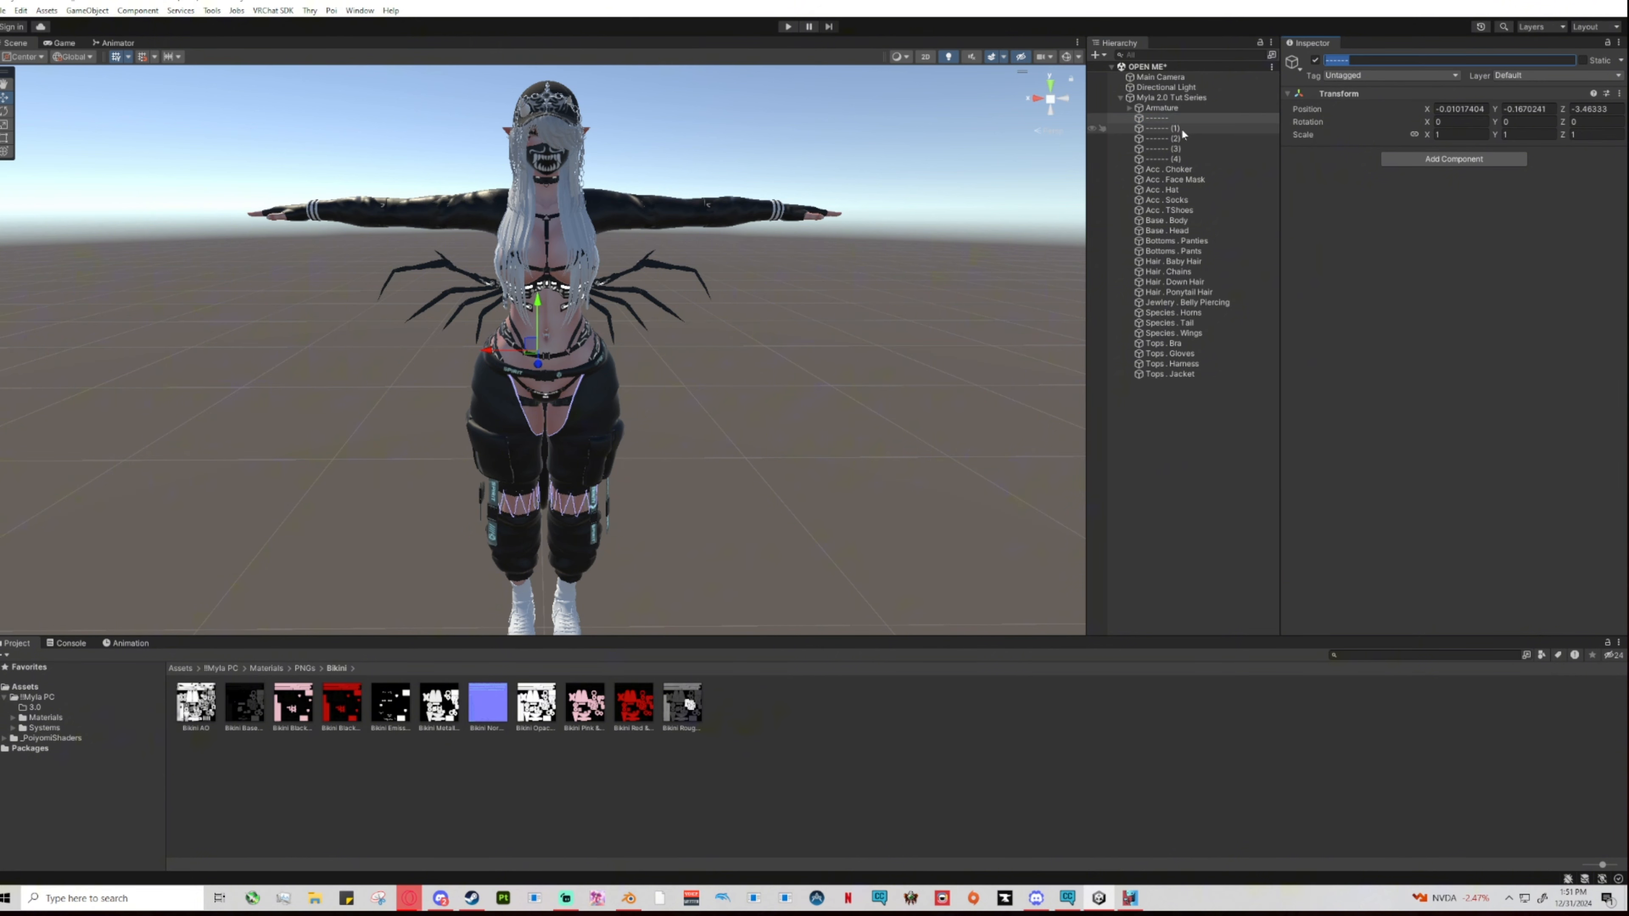
click(1358, 61)
text(------)
click(1237, 331)
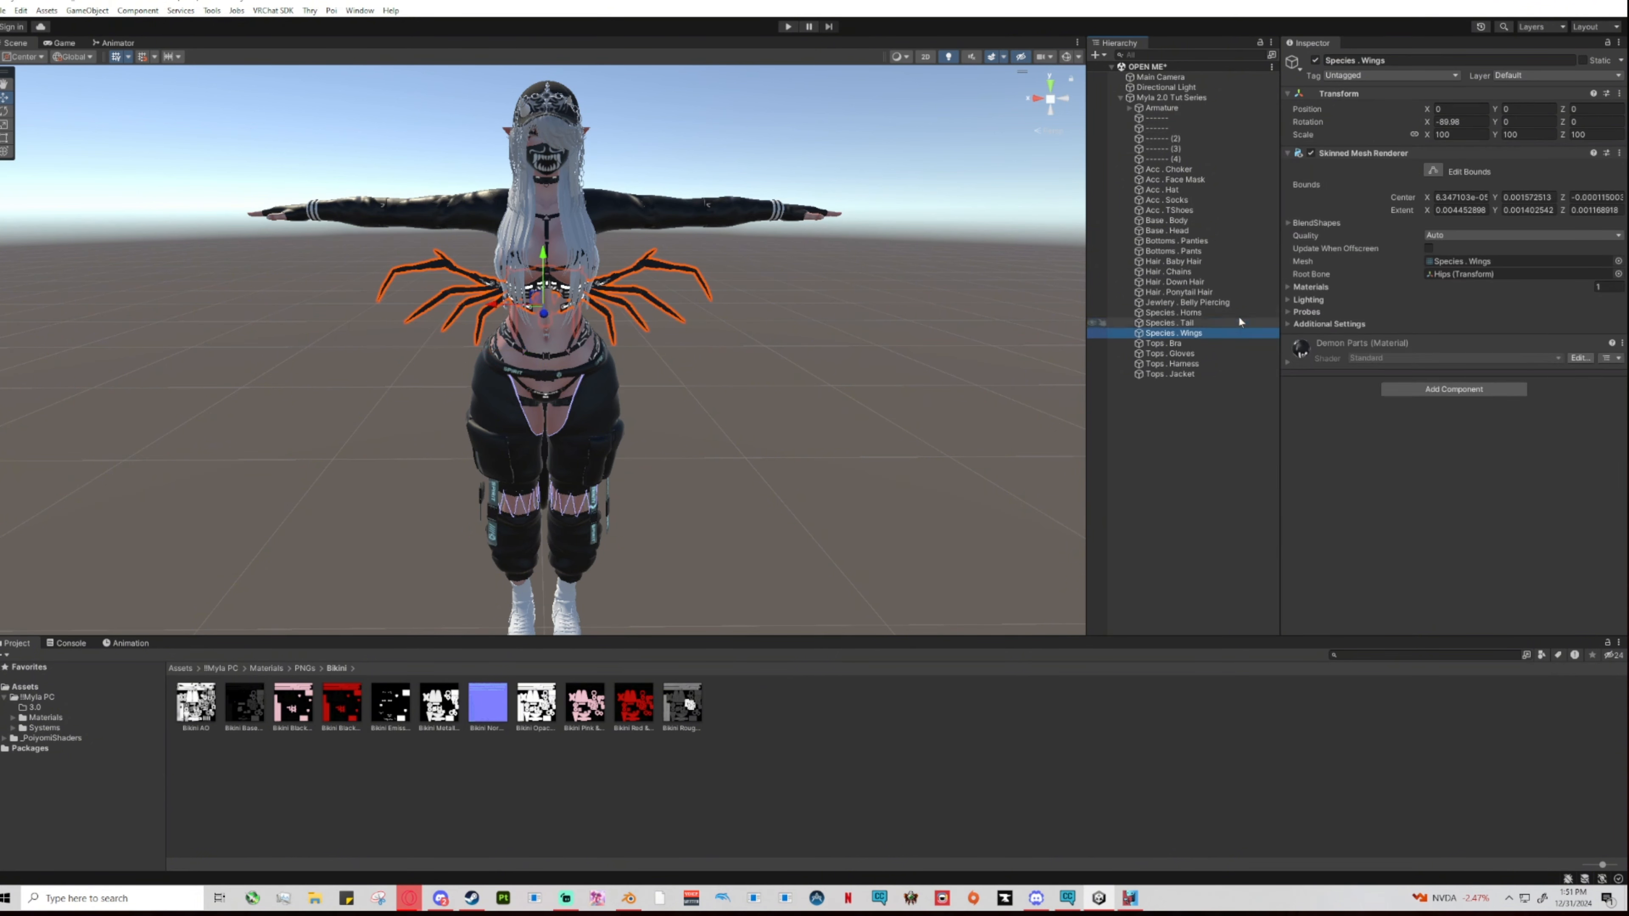
click(1173, 128)
Move the five Acc meshes below the first separator, and Base . Body and Base . Head below the second.
click(1168, 169)
shift+click(1169, 210)
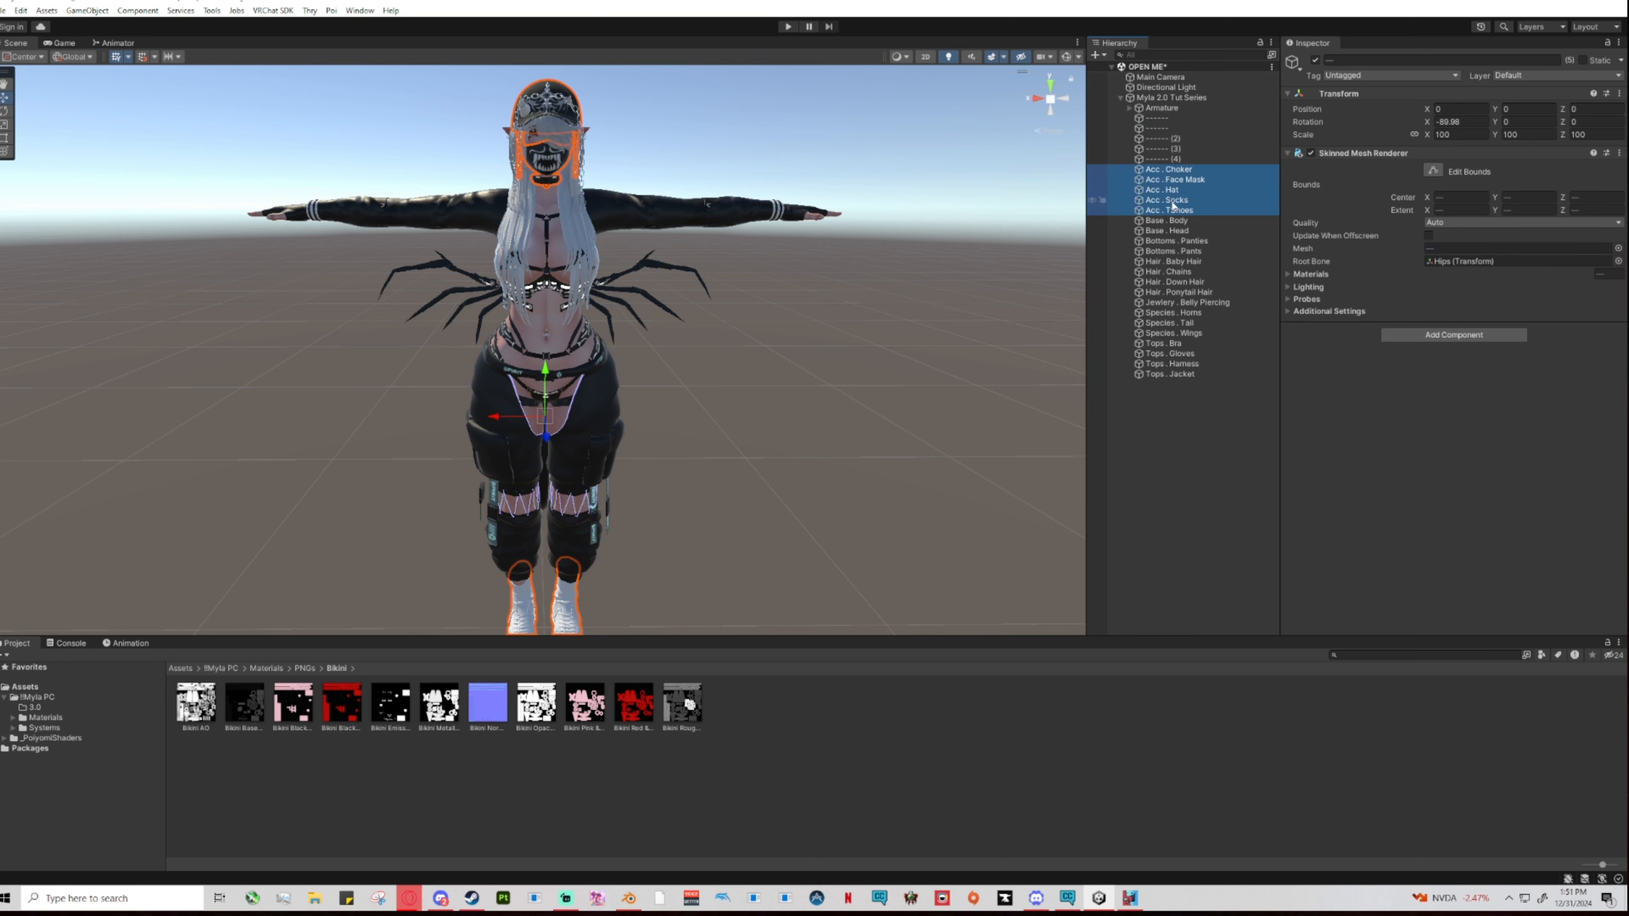
drag(1167, 173, 1161, 123)
click(1167, 220)
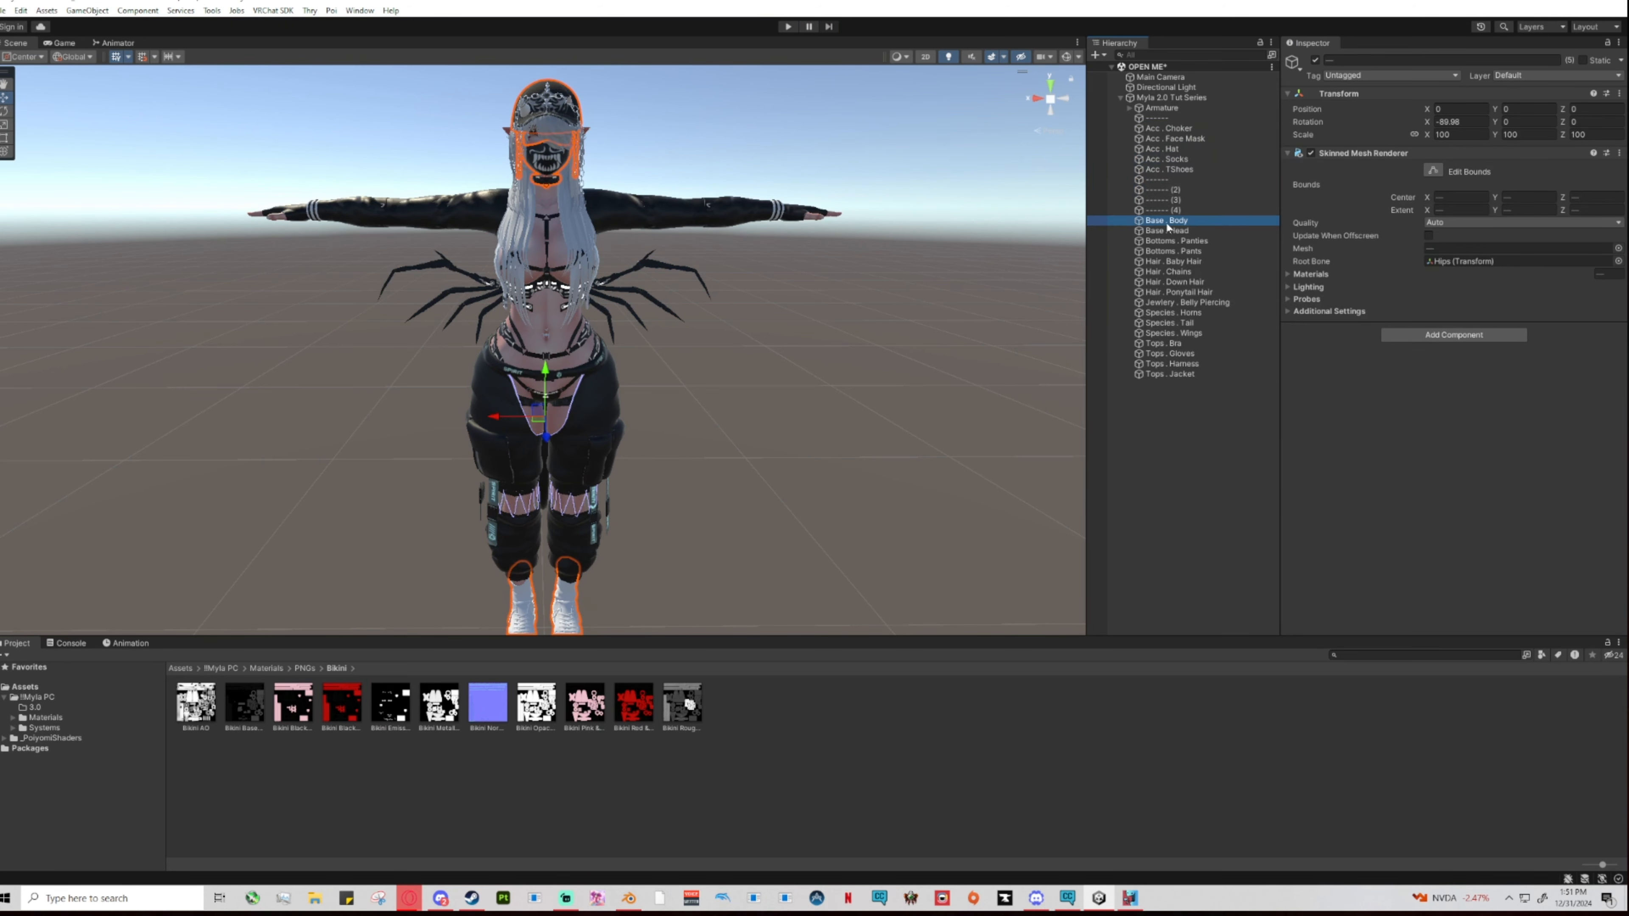
shift+click(1167, 230)
drag(1167, 227, 1164, 185)
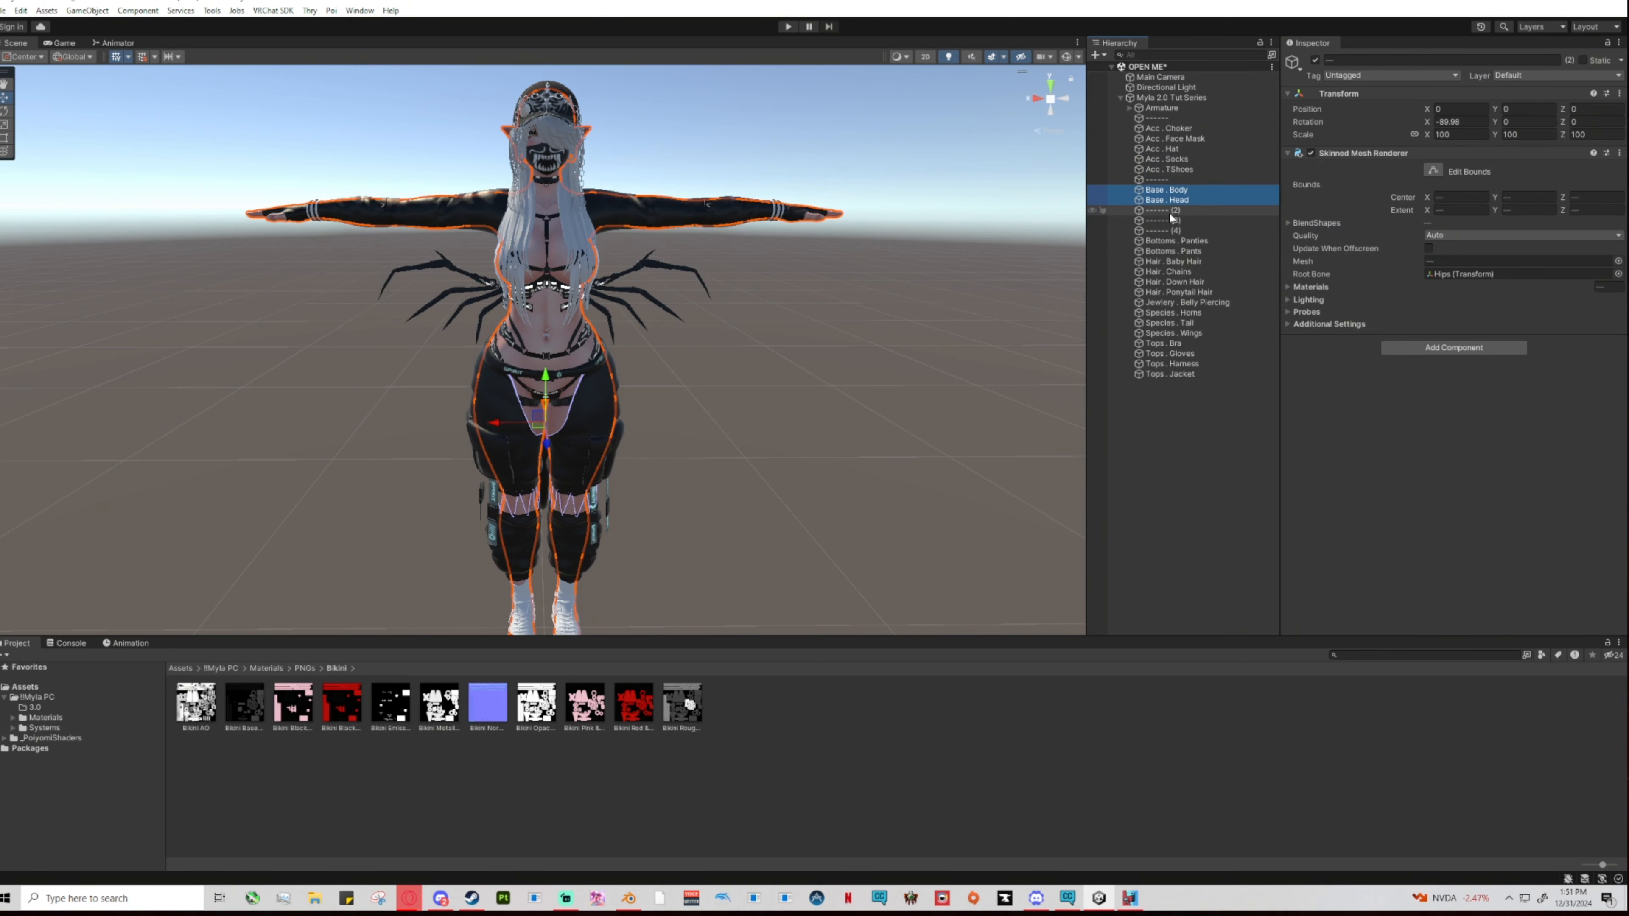
Move the two Bottoms meshes between separators (2) and (3), and the four Hair meshes between separators (3) and (4).
click(1167, 242)
shift+click(1169, 251)
drag(1169, 251, 1166, 217)
click(1167, 263)
shift+click(1169, 291)
drag(1169, 292, 1167, 252)
click(1172, 292)
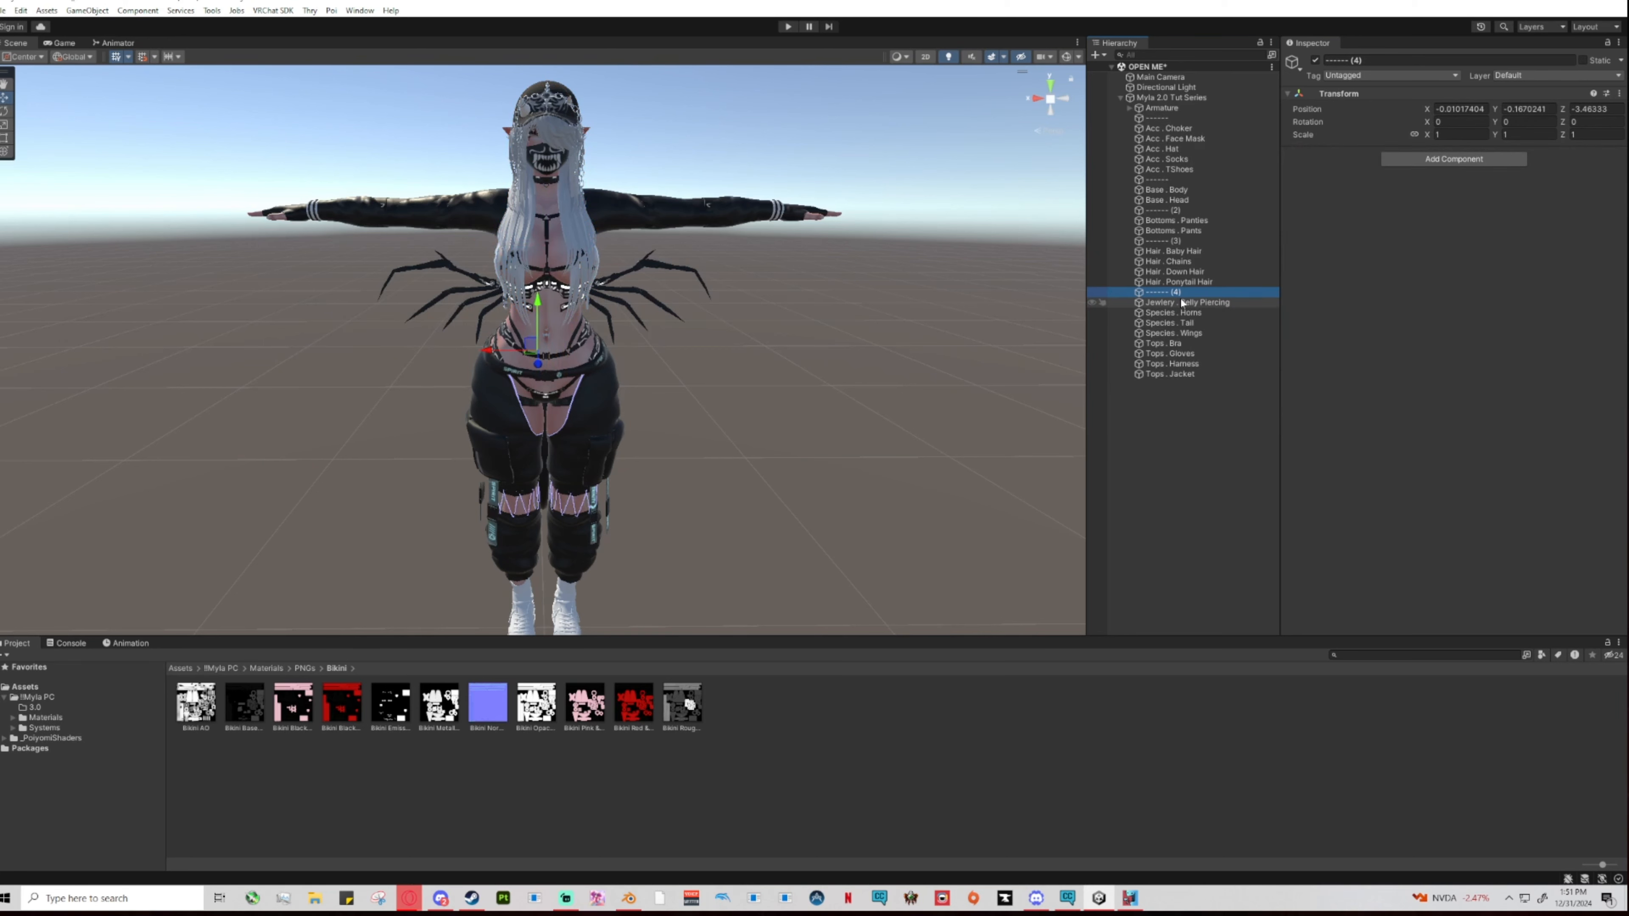
Add a fifth numbered separator below the Species meshes and move Jewlery . Belly Piercing to the end of the Acc group.
key(ctrl+d)
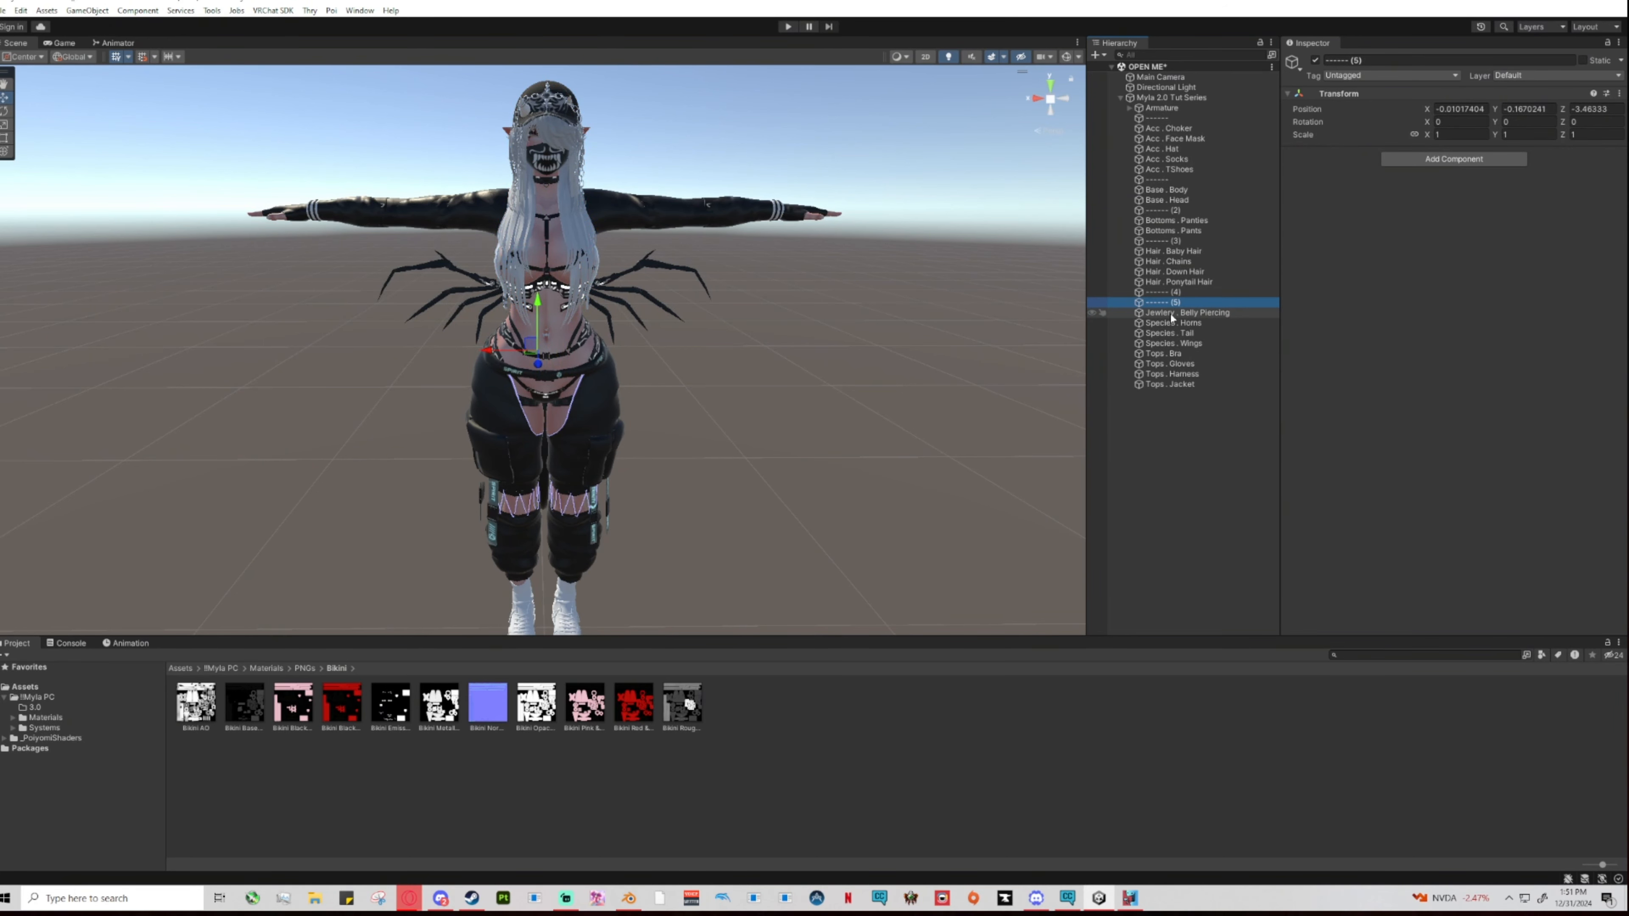
drag(1177, 303, 1169, 174)
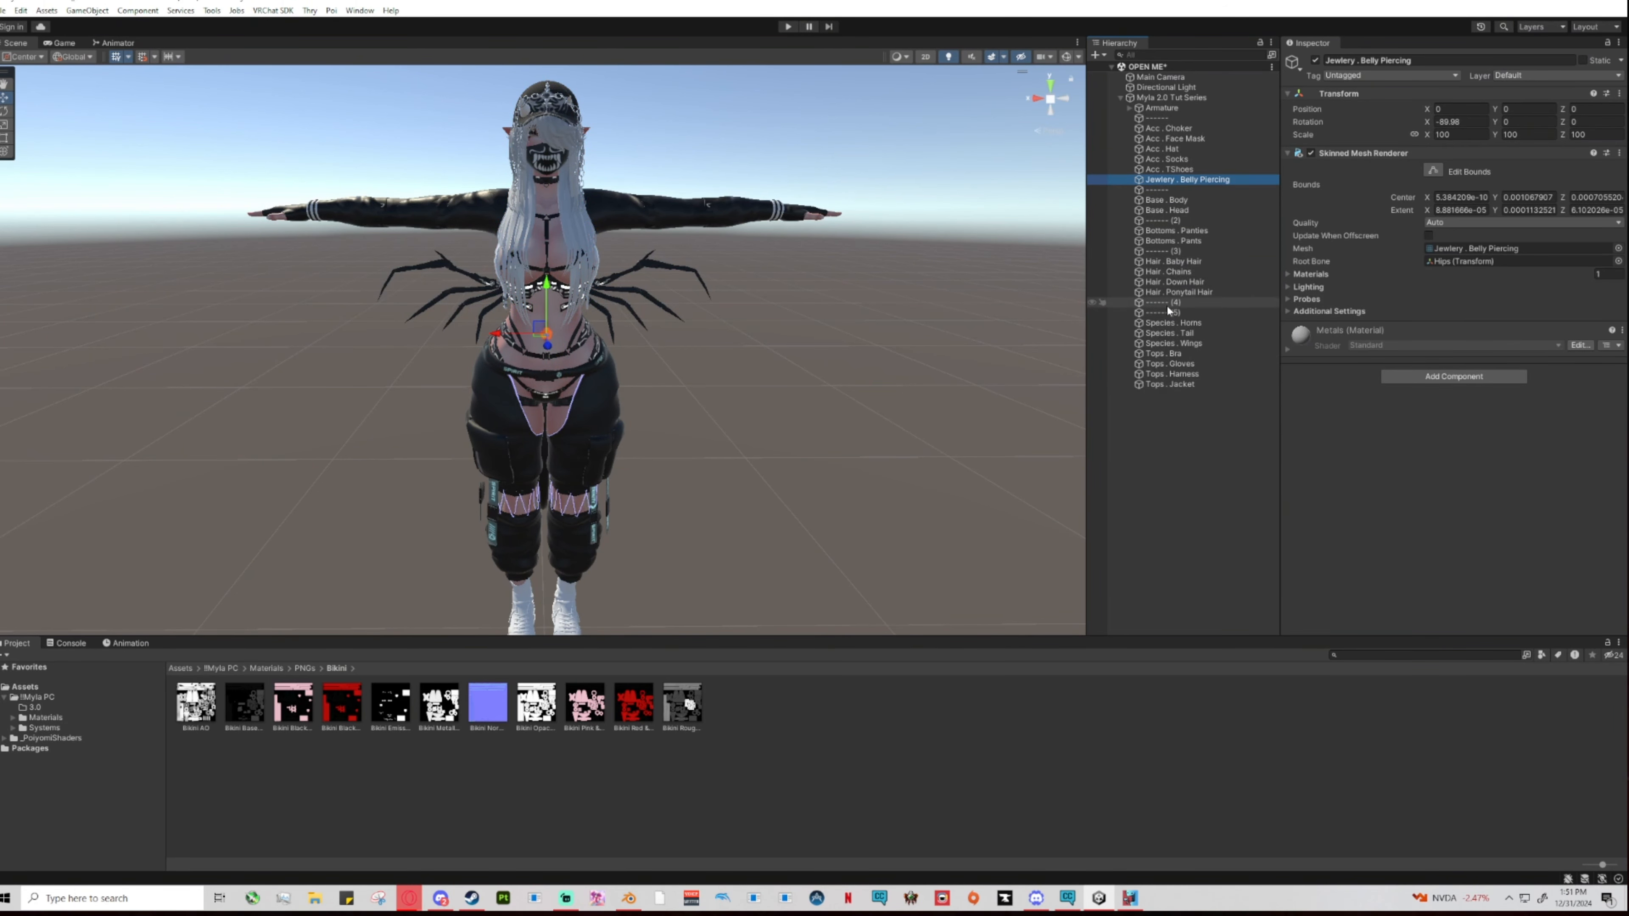
drag(1168, 314, 1170, 347)
click(1215, 478)
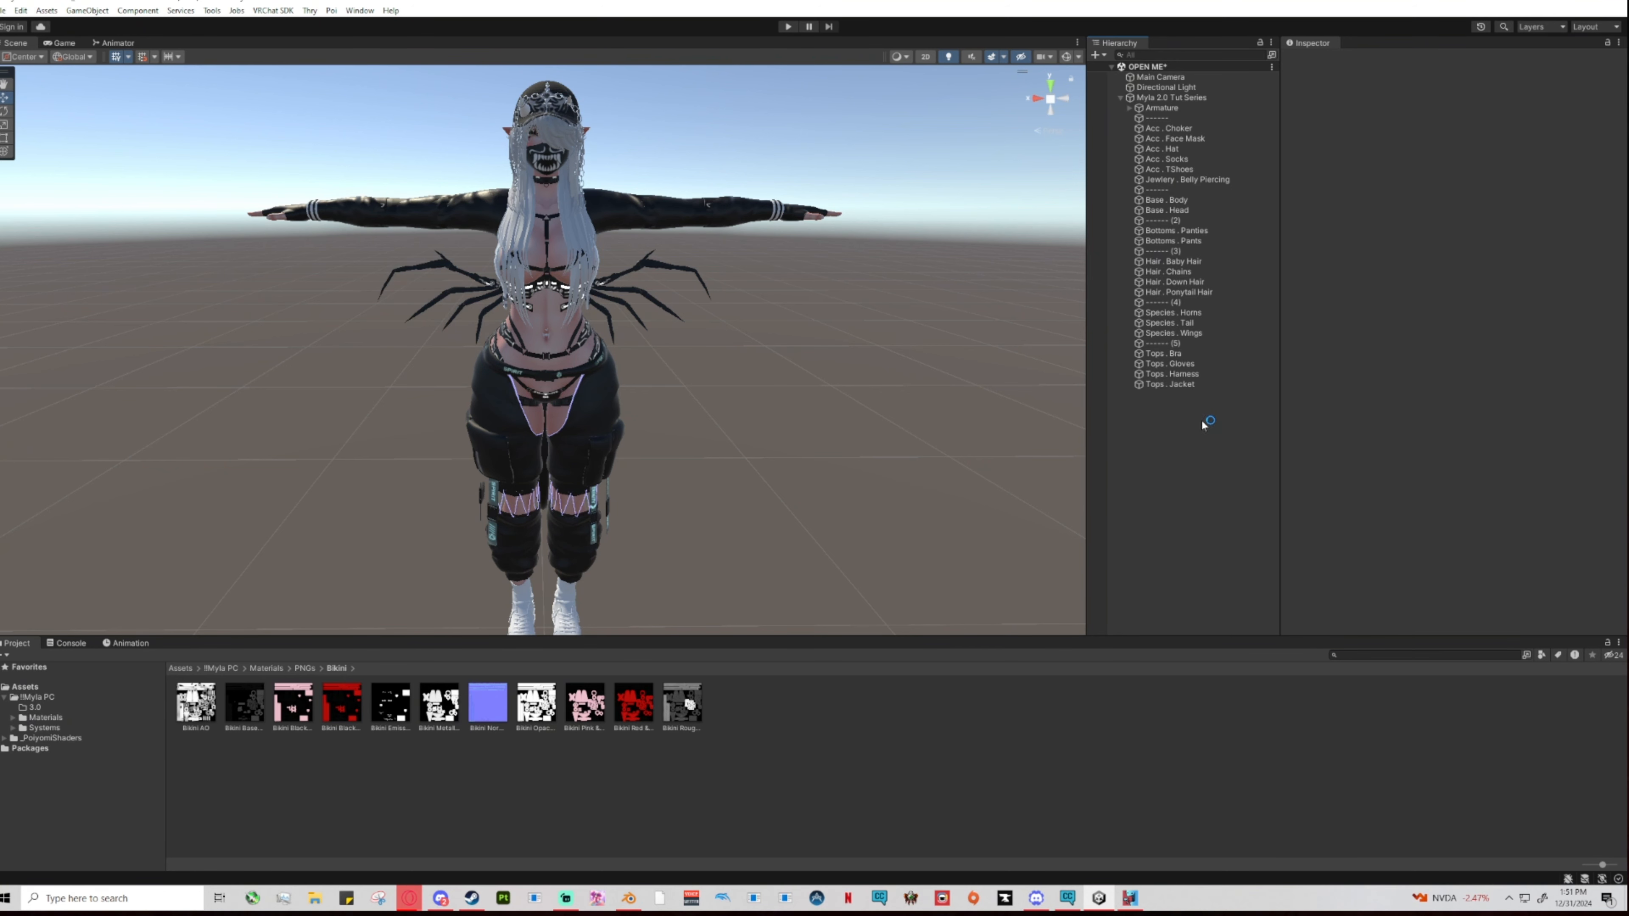
mouse_move(410, 898)
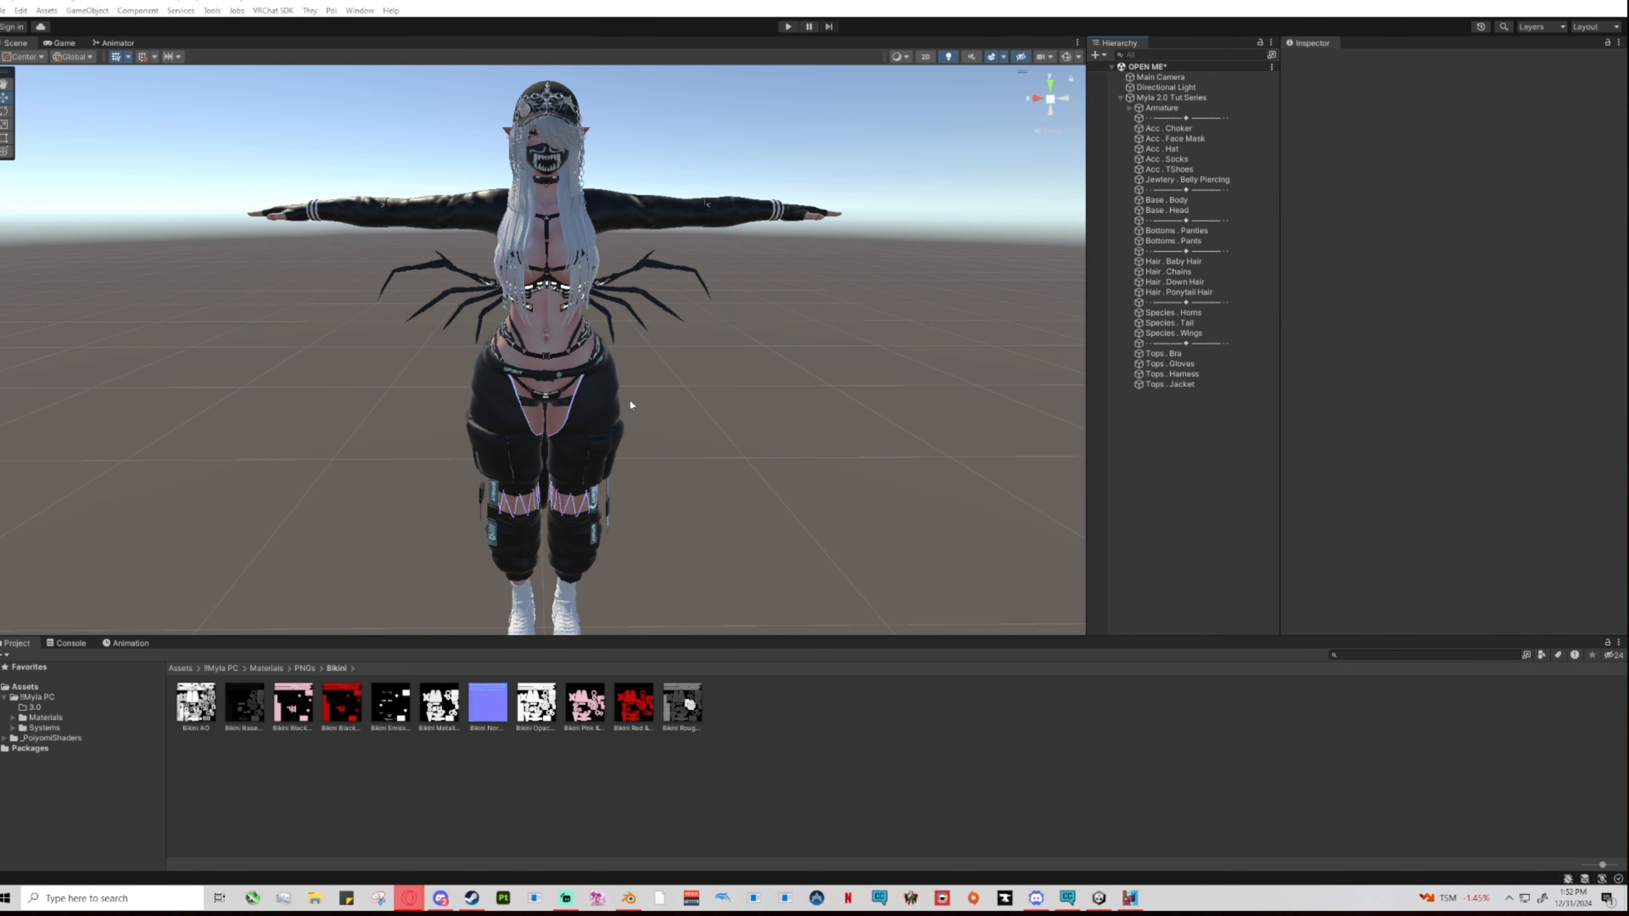
Deactivate the five Acc meshes together with the Jewlery . Belly Piercing mesh.
mouse_move(698, 434)
middle_down()
mouse_move(848, 469)
mouse_move(688, 448)
mouse_move(949, 462)
mouse_move(716, 450)
middle_up()
scroll(687, 448, up, 3)
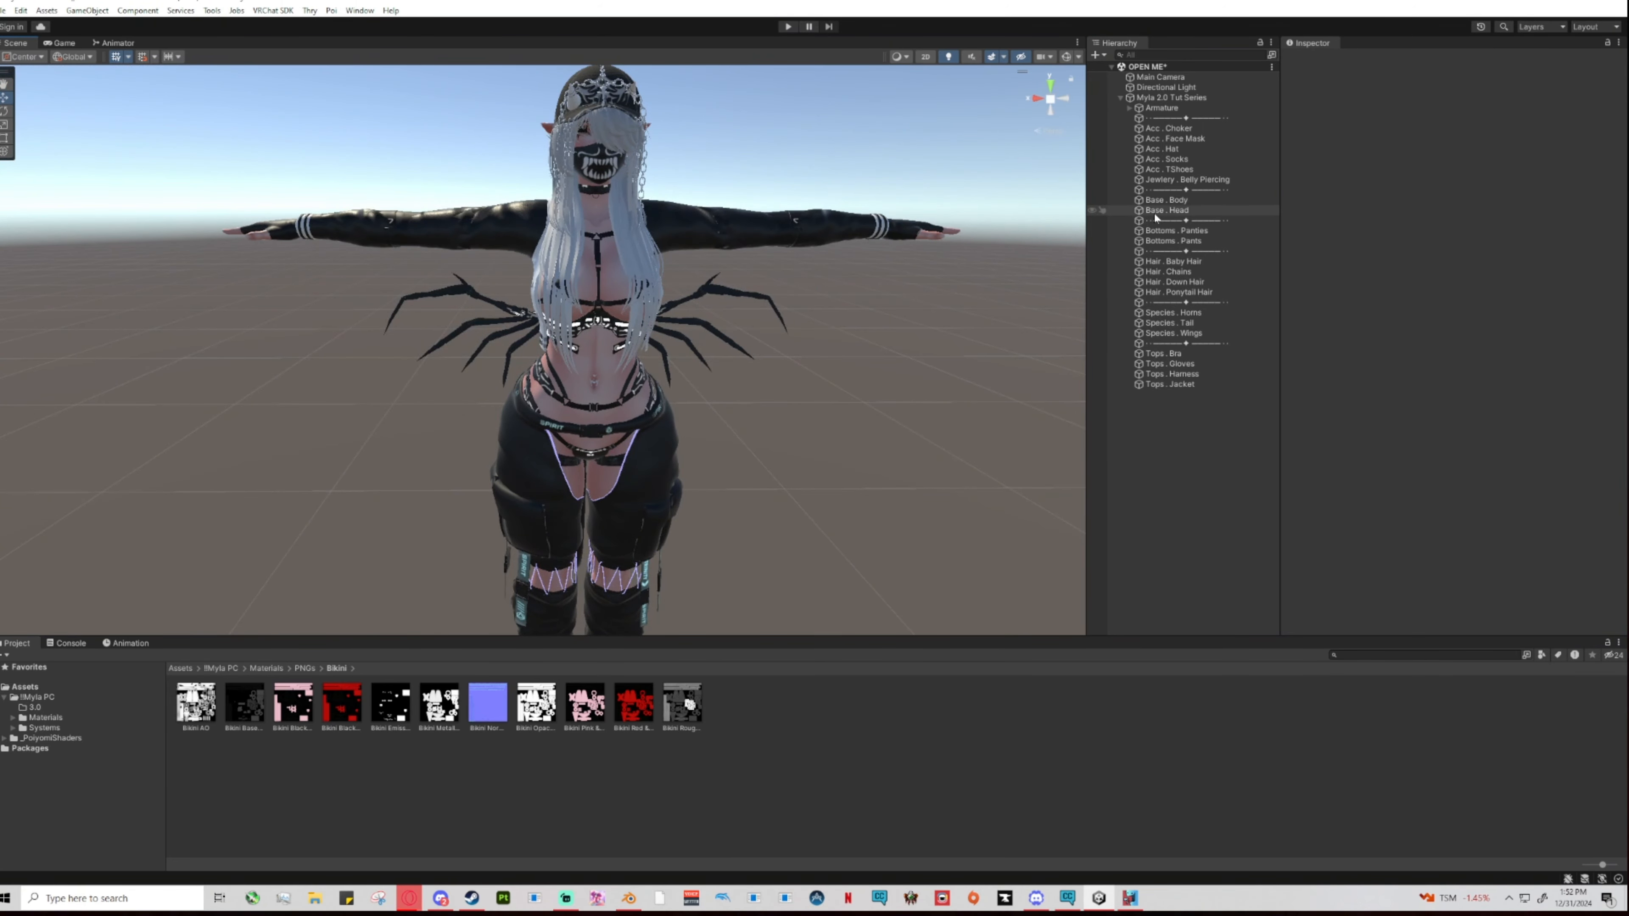
click(1169, 128)
shift+click(1187, 179)
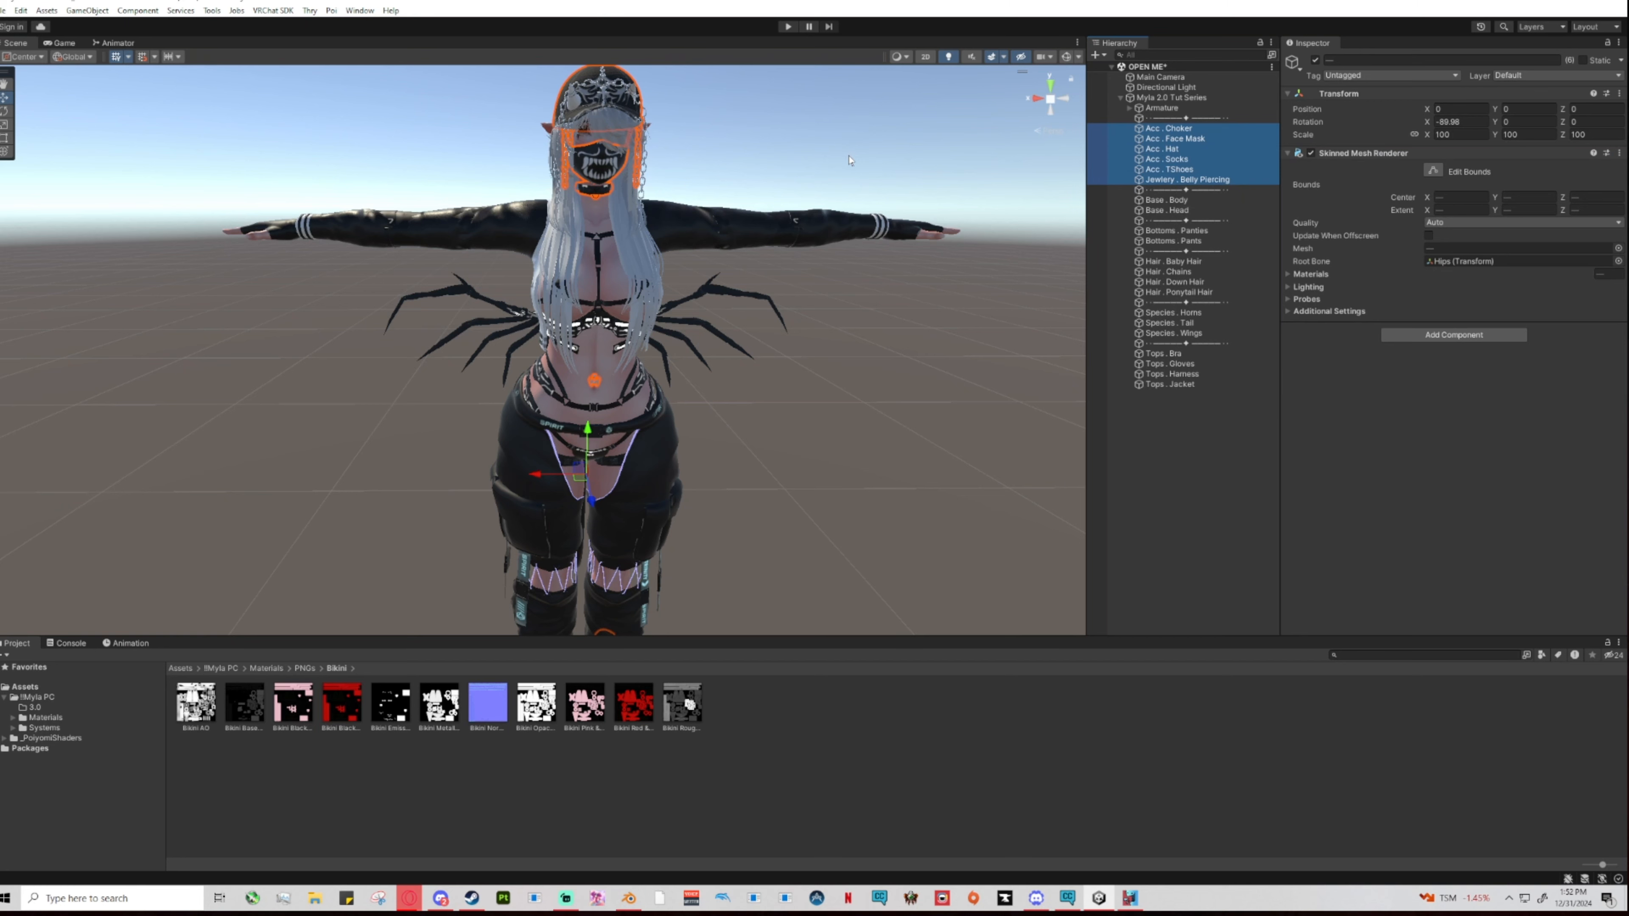
click(1315, 60)
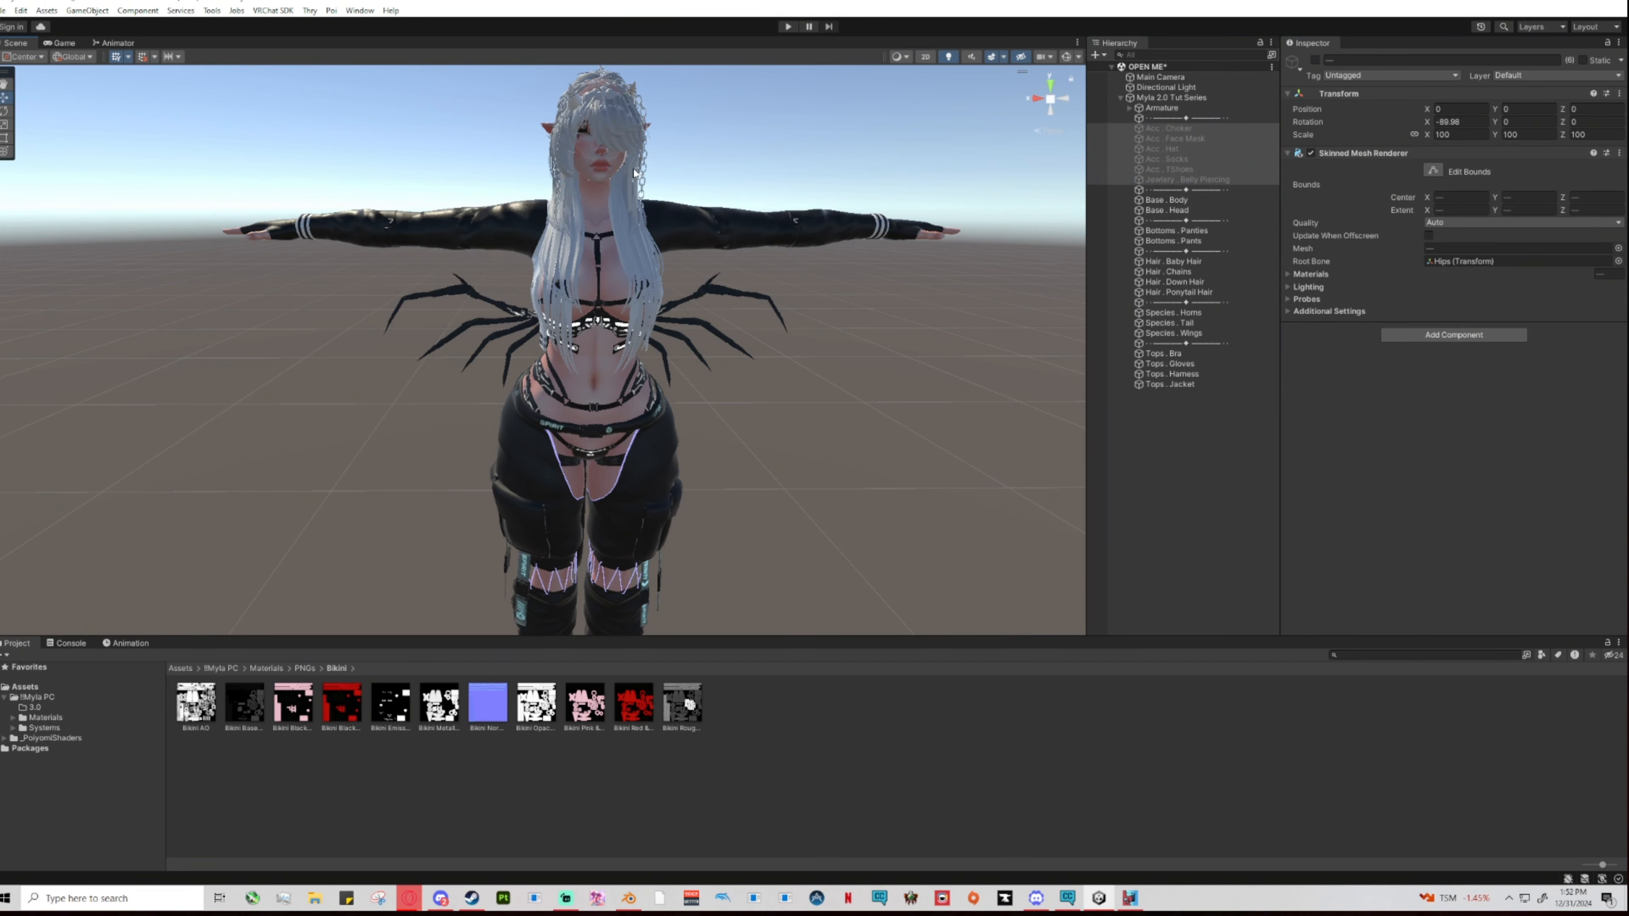
Expand the BlendShapes of Hair . Ponytail Hair and open the Hair folder inside Materials/PNGs.
click(621, 131)
click(1288, 223)
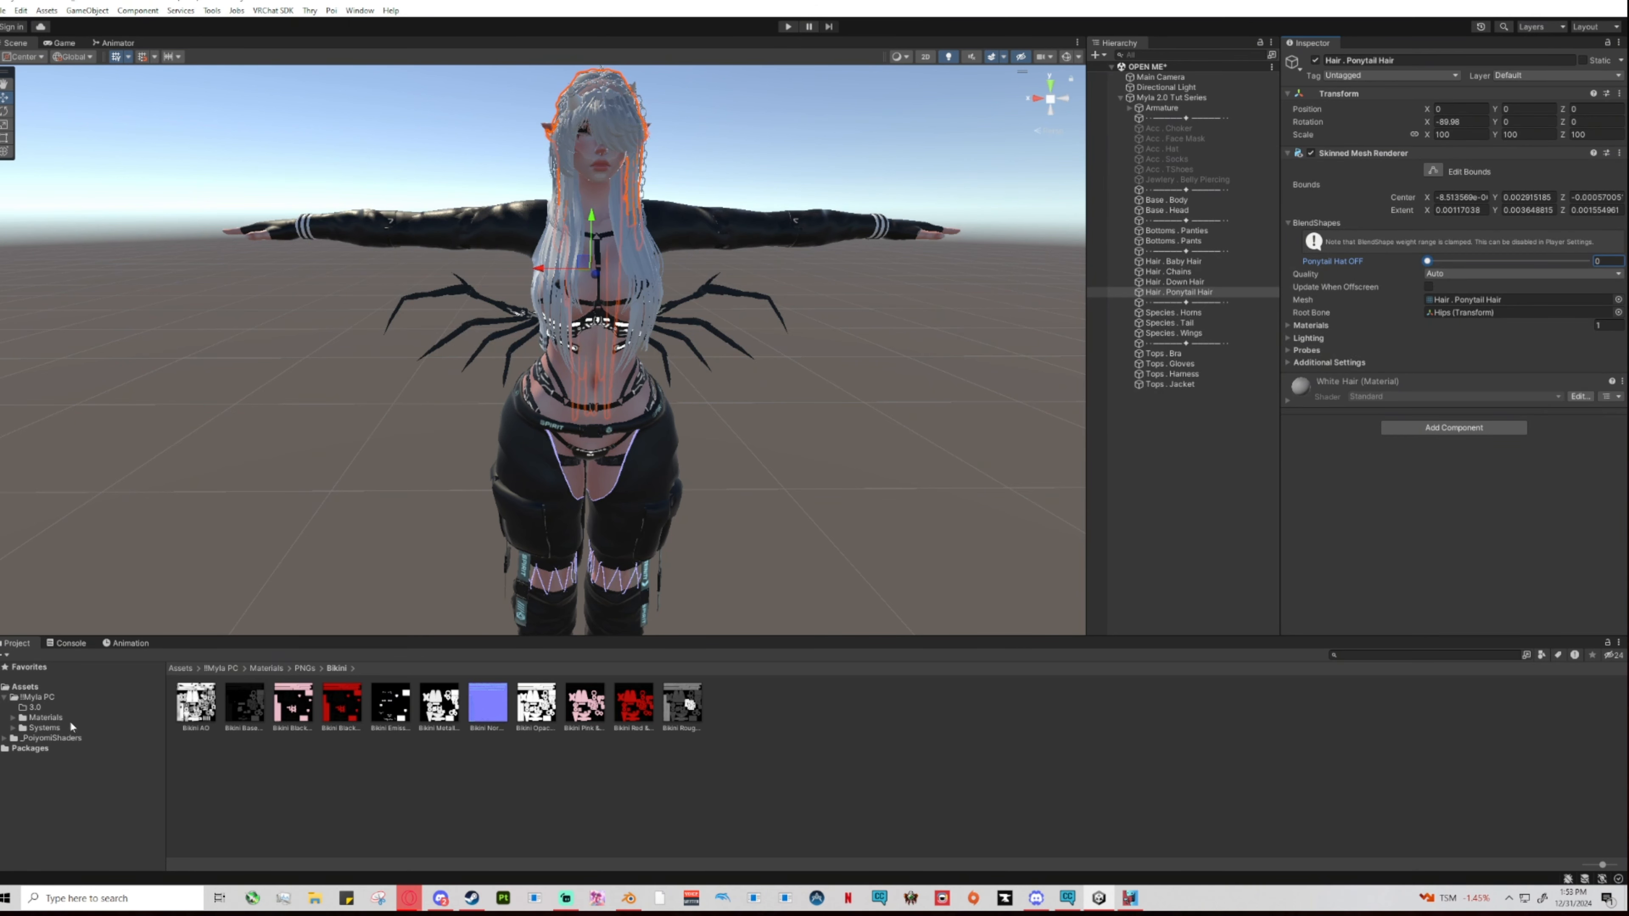
click(27, 719)
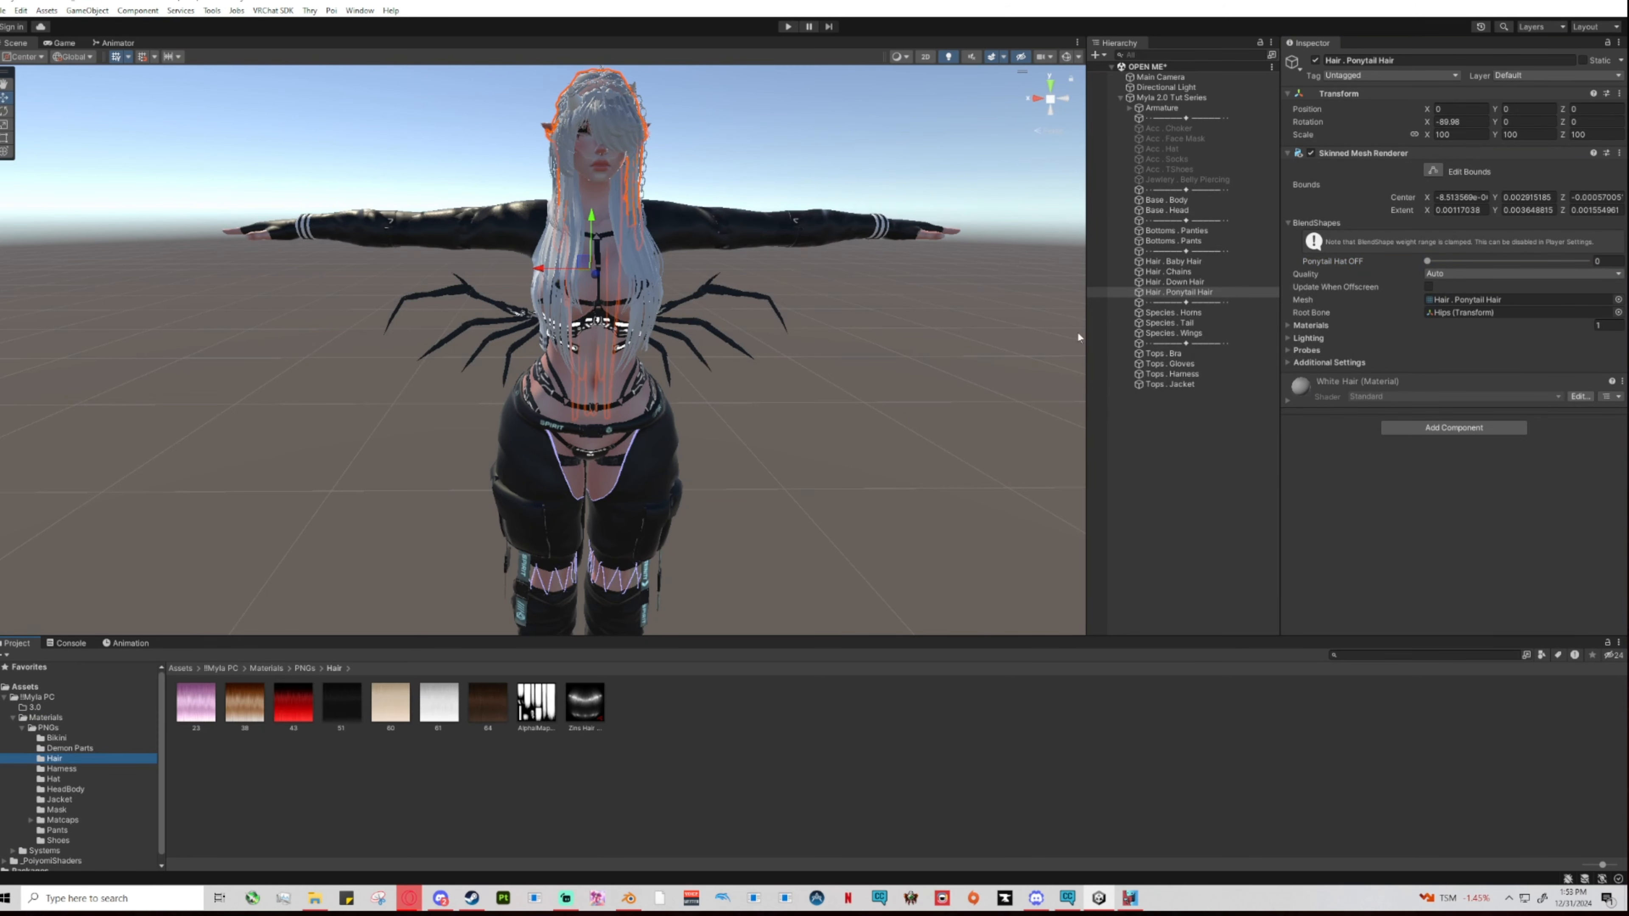
Deactivate the Species meshes for horns, tail and wings, as well as the Tops . Jacket mesh.
click(1170, 312)
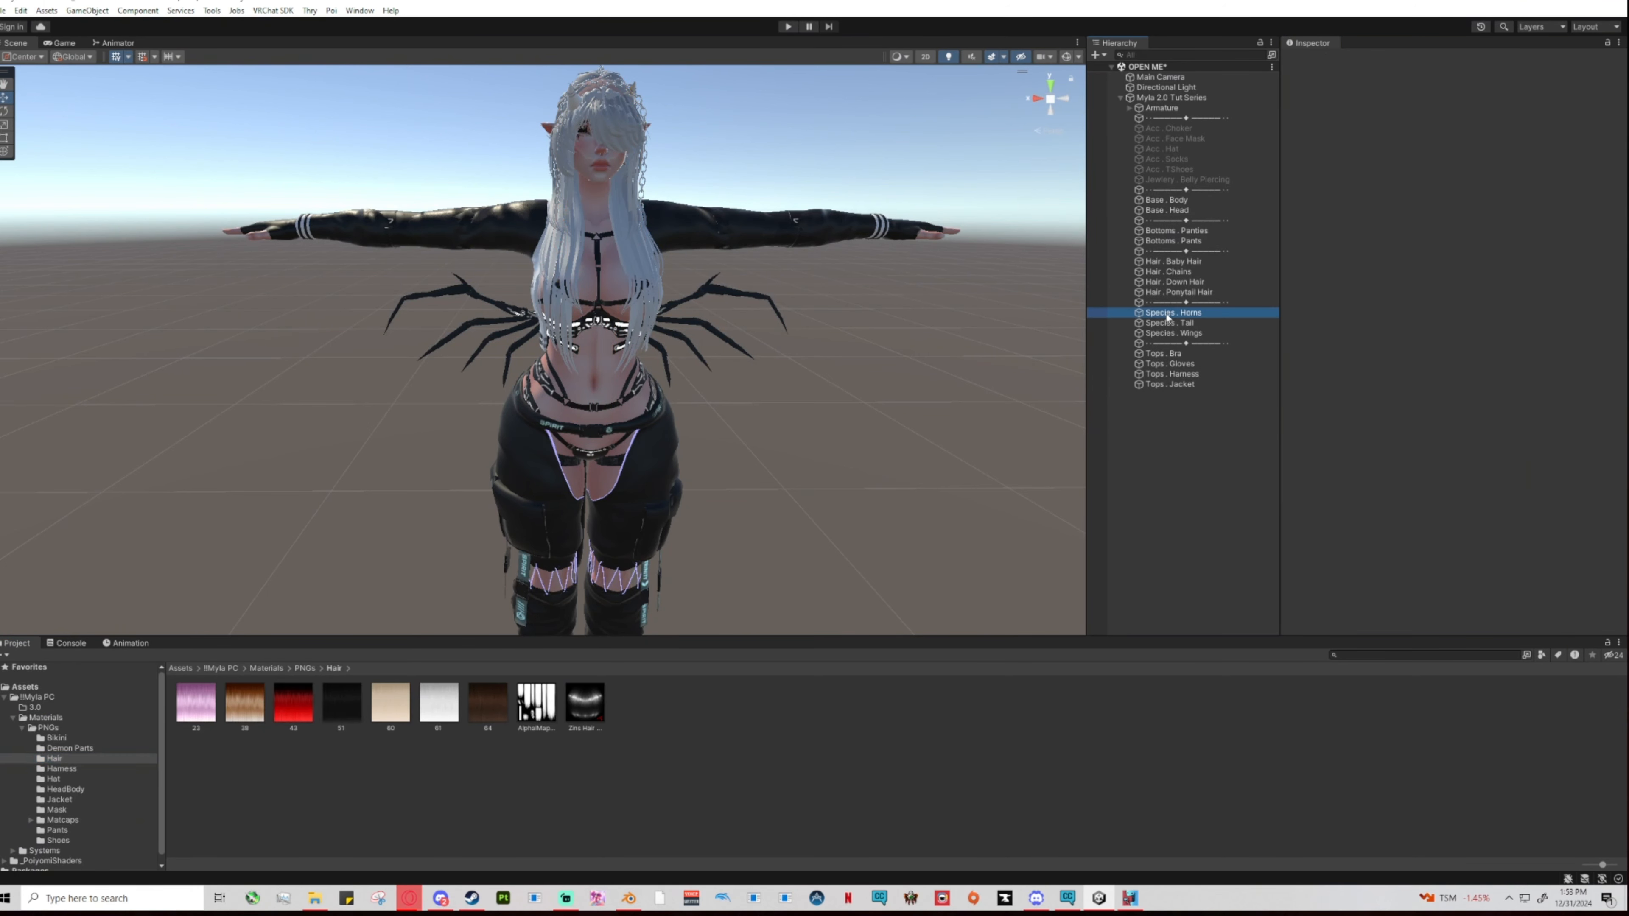
shift+click(1167, 333)
click(1315, 60)
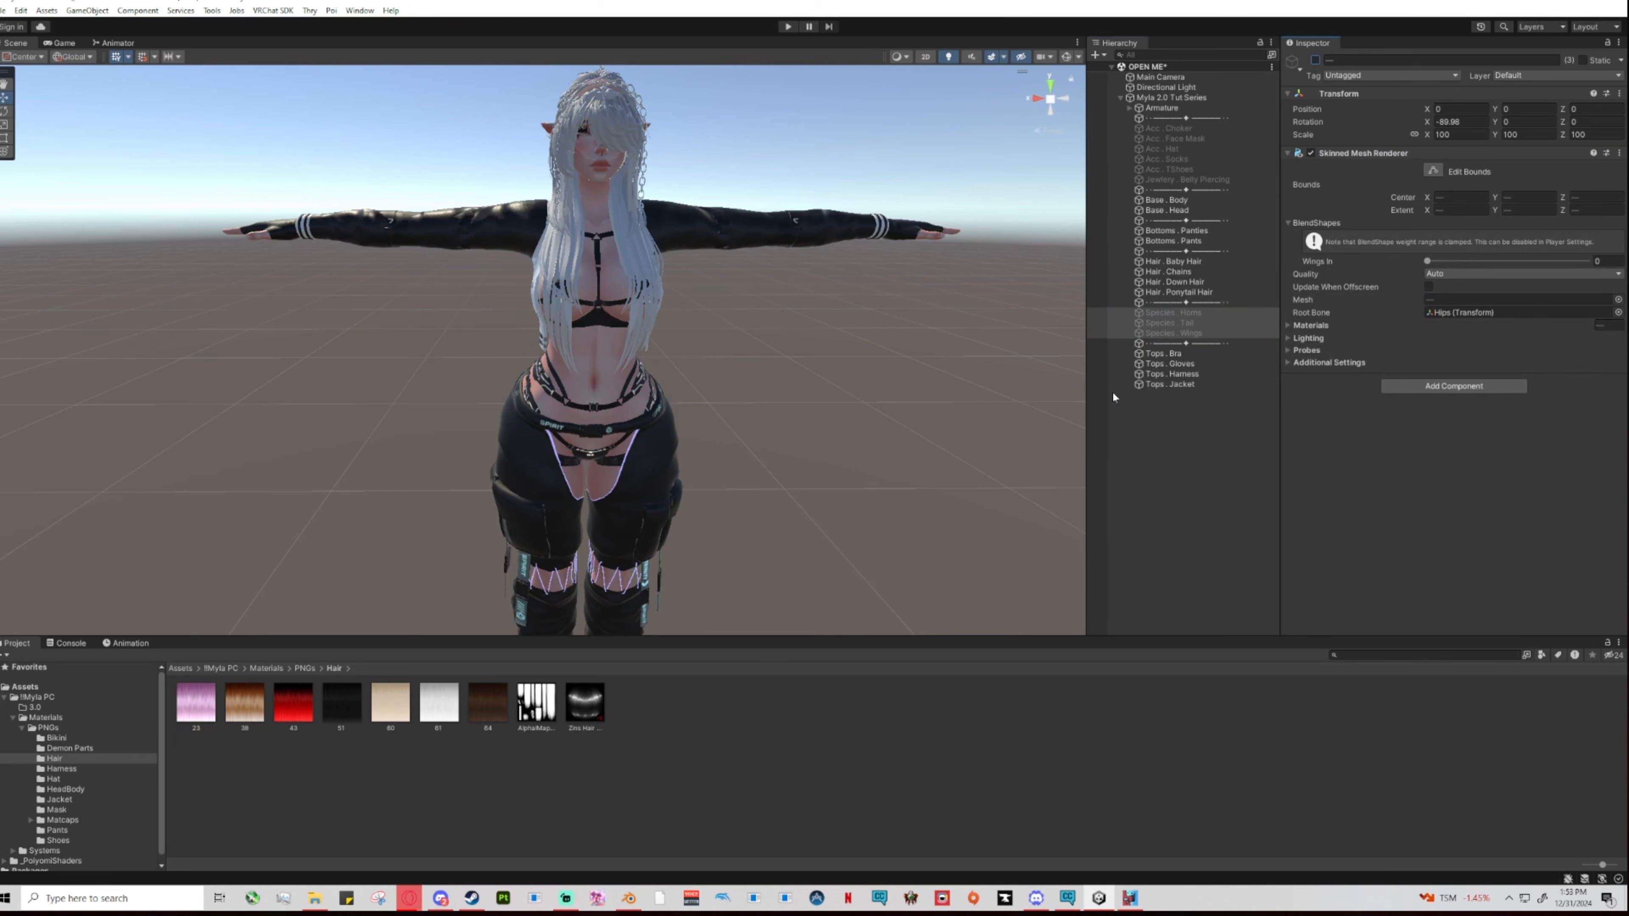
click(1165, 354)
click(1170, 384)
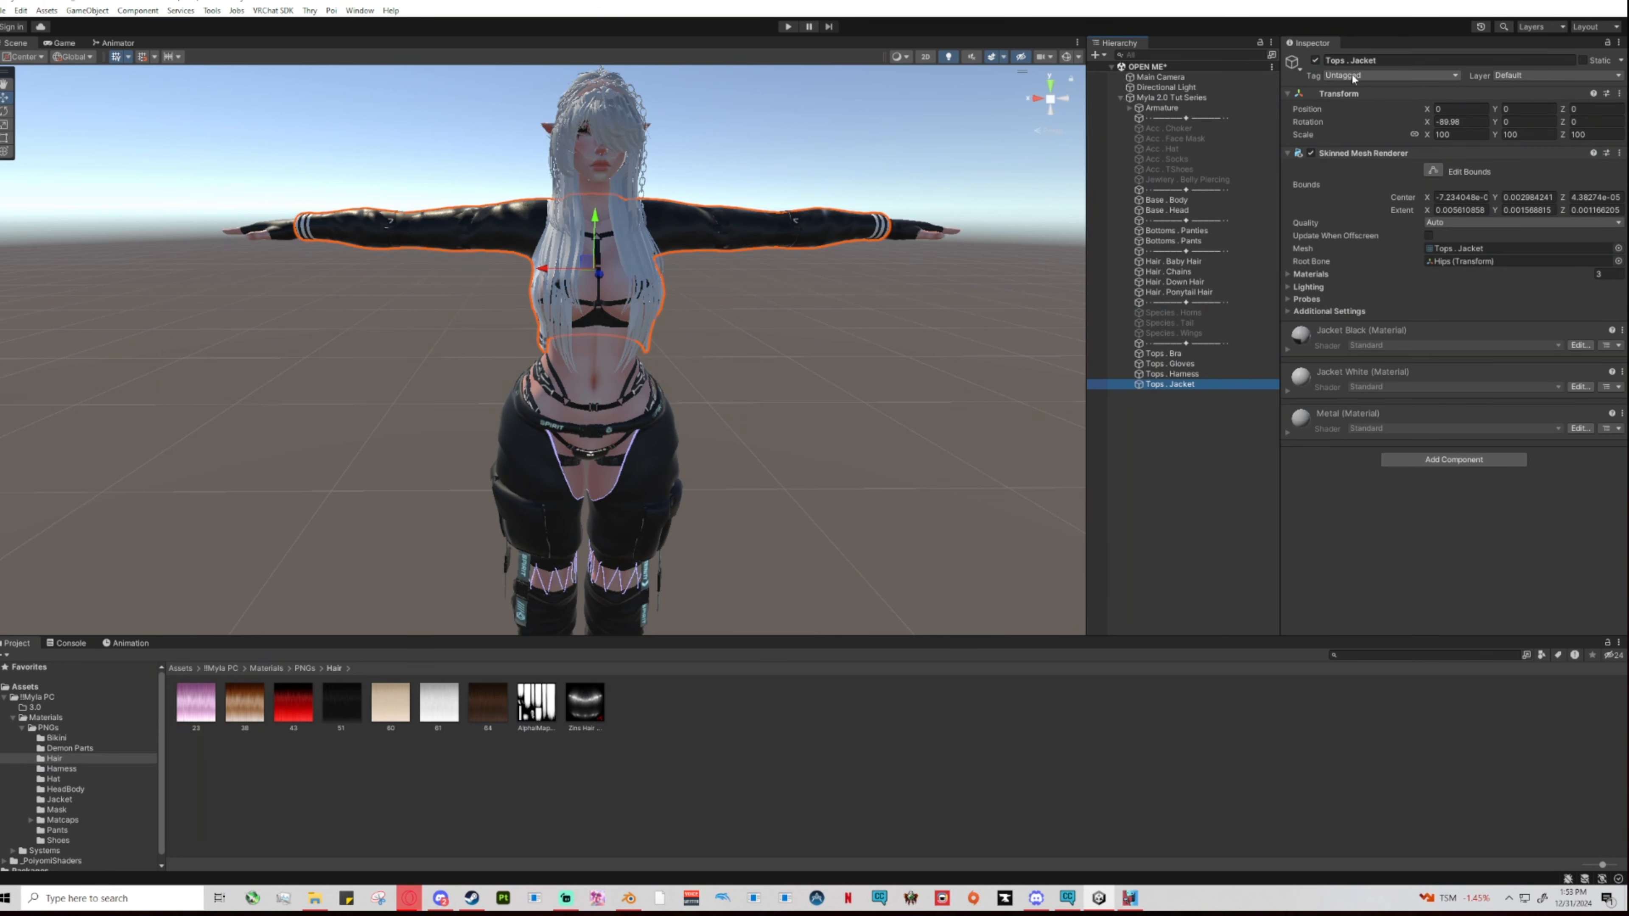
click(1314, 61)
mouse_move(832, 440)
middle_down()
mouse_move(840, 371)
mouse_move(849, 432)
middle_up()
click(1183, 393)
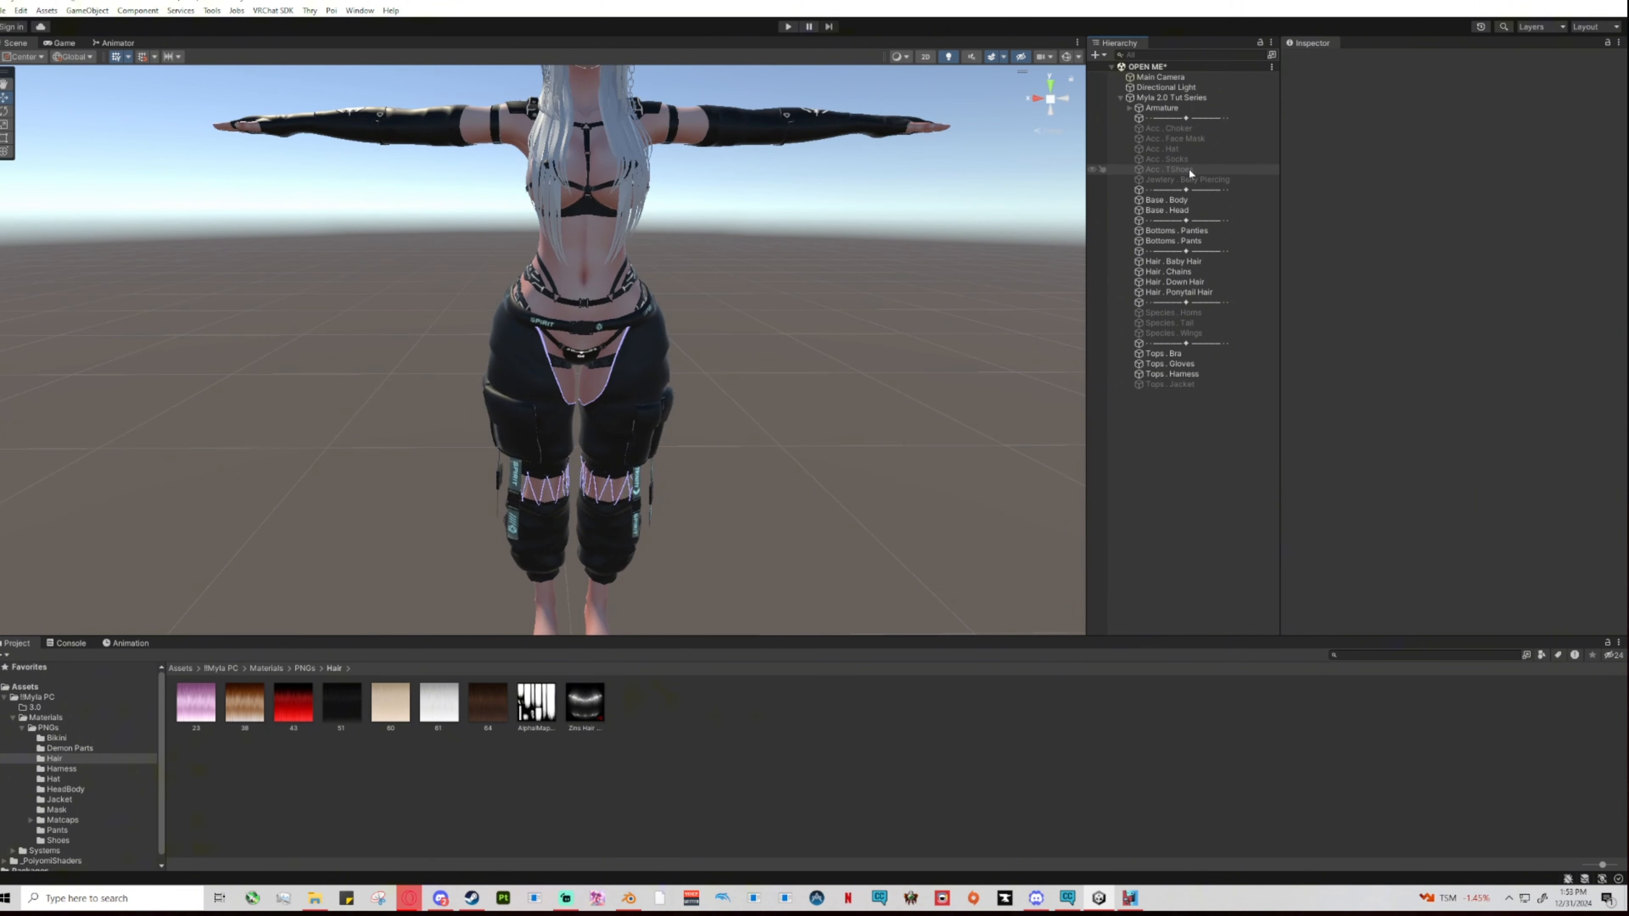
Reactivate the Acc . Socks and Acc . TShoes meshes.
click(1167, 159)
click(1315, 61)
click(920, 368)
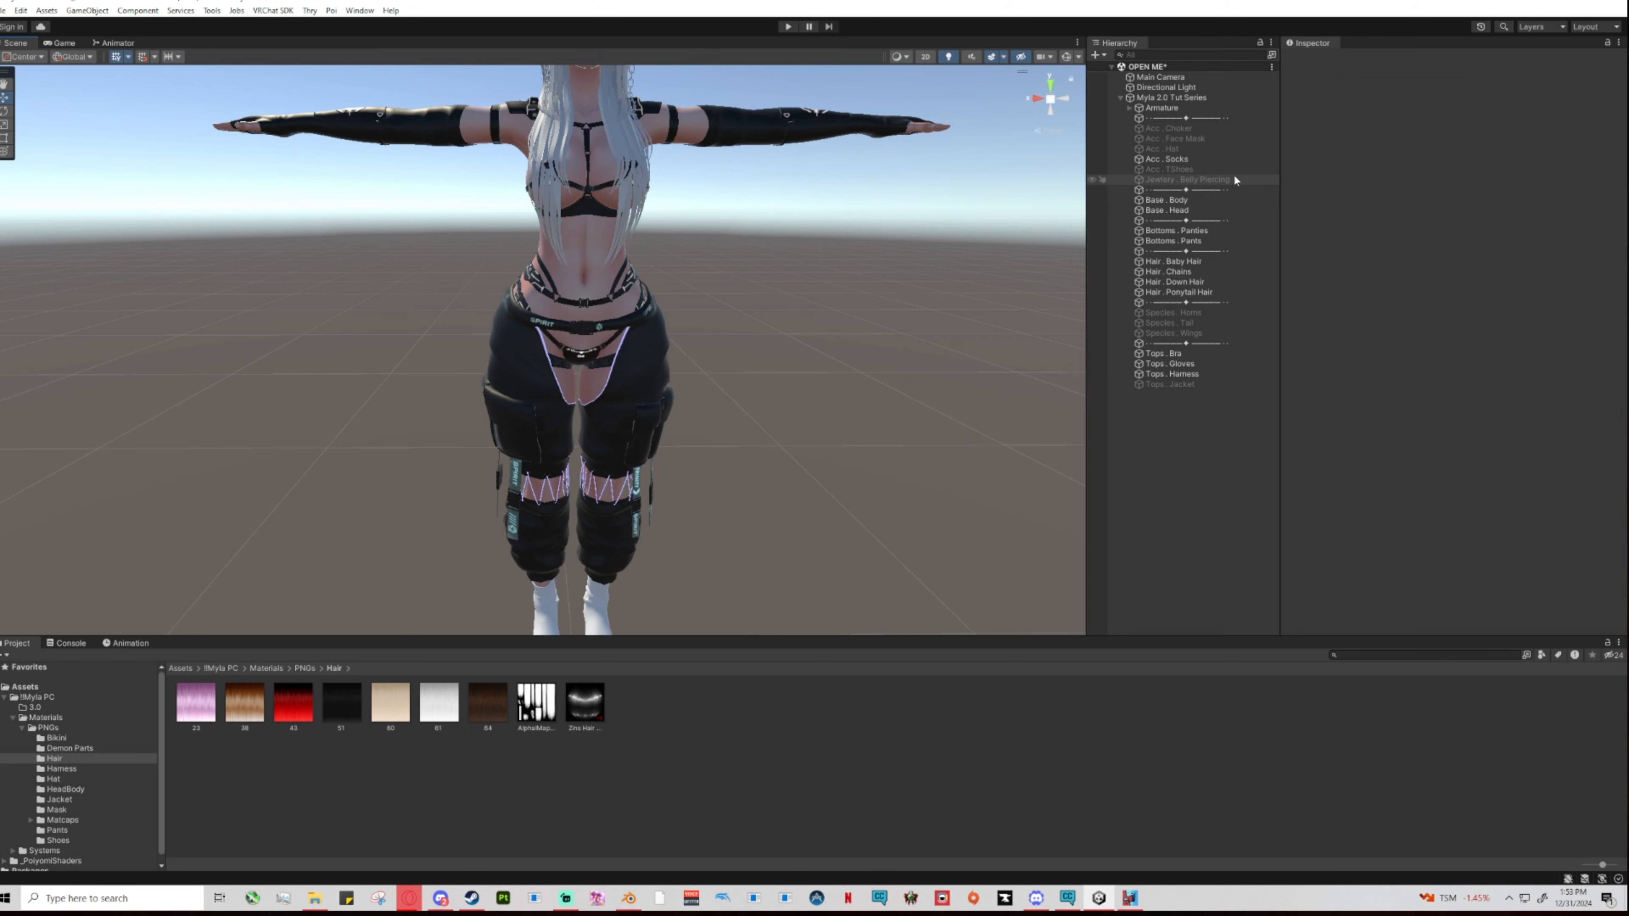
click(1218, 169)
click(1315, 60)
click(932, 356)
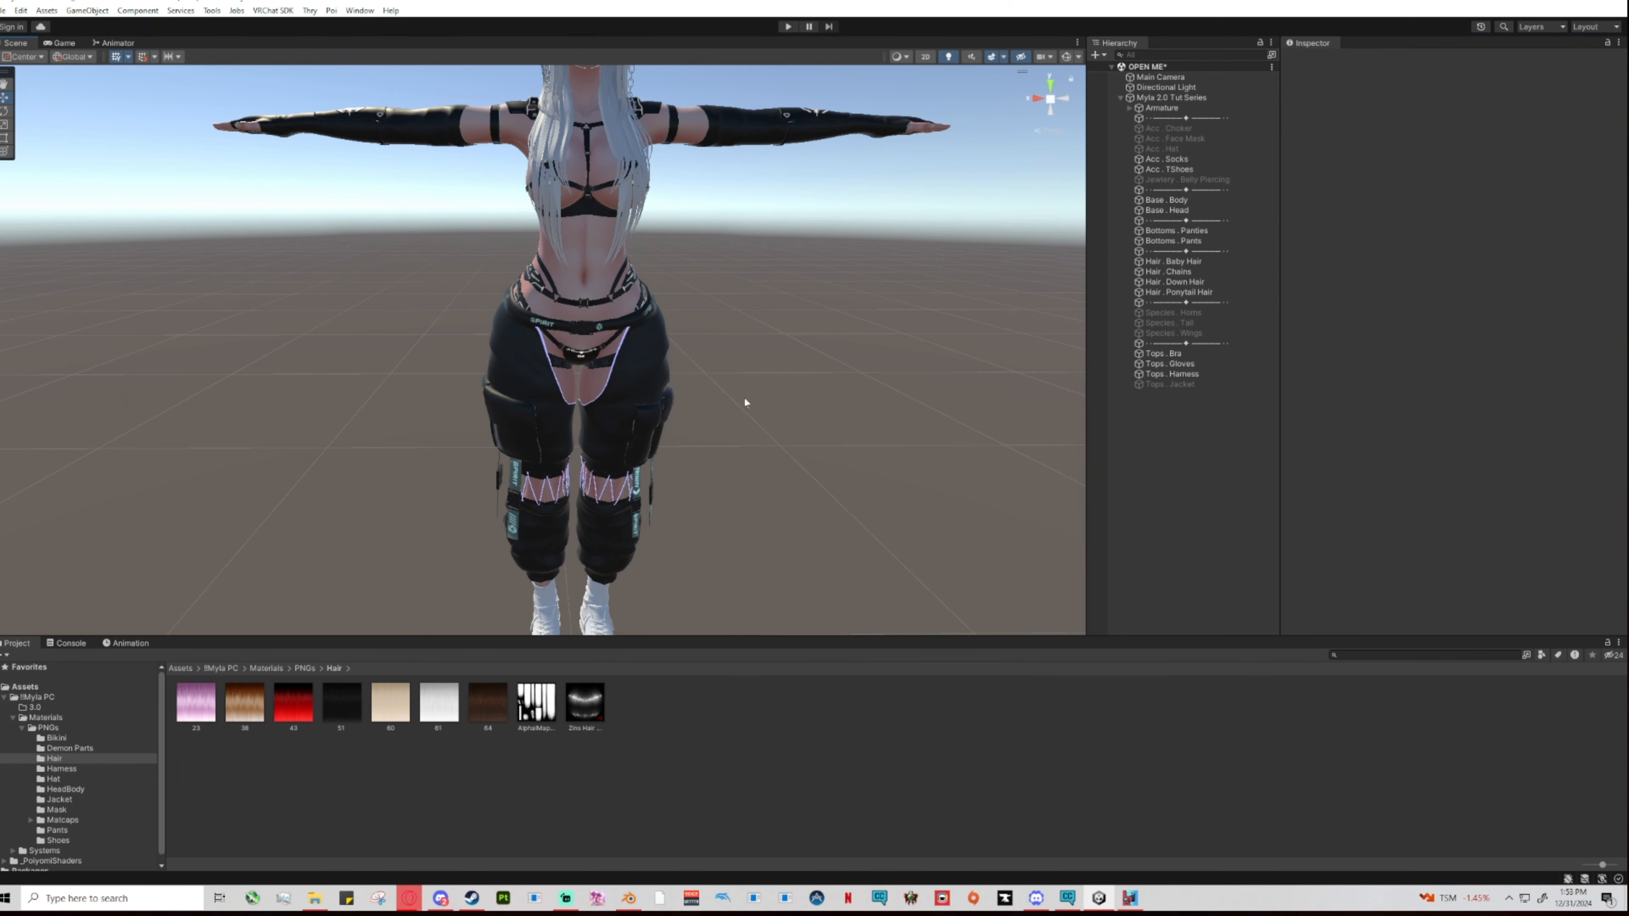
Deactivate the Hair . Chains mesh.
mouse_move(746, 400)
middle_down()
mouse_move(768, 445)
mouse_move(756, 431)
middle_up()
click(700, 173)
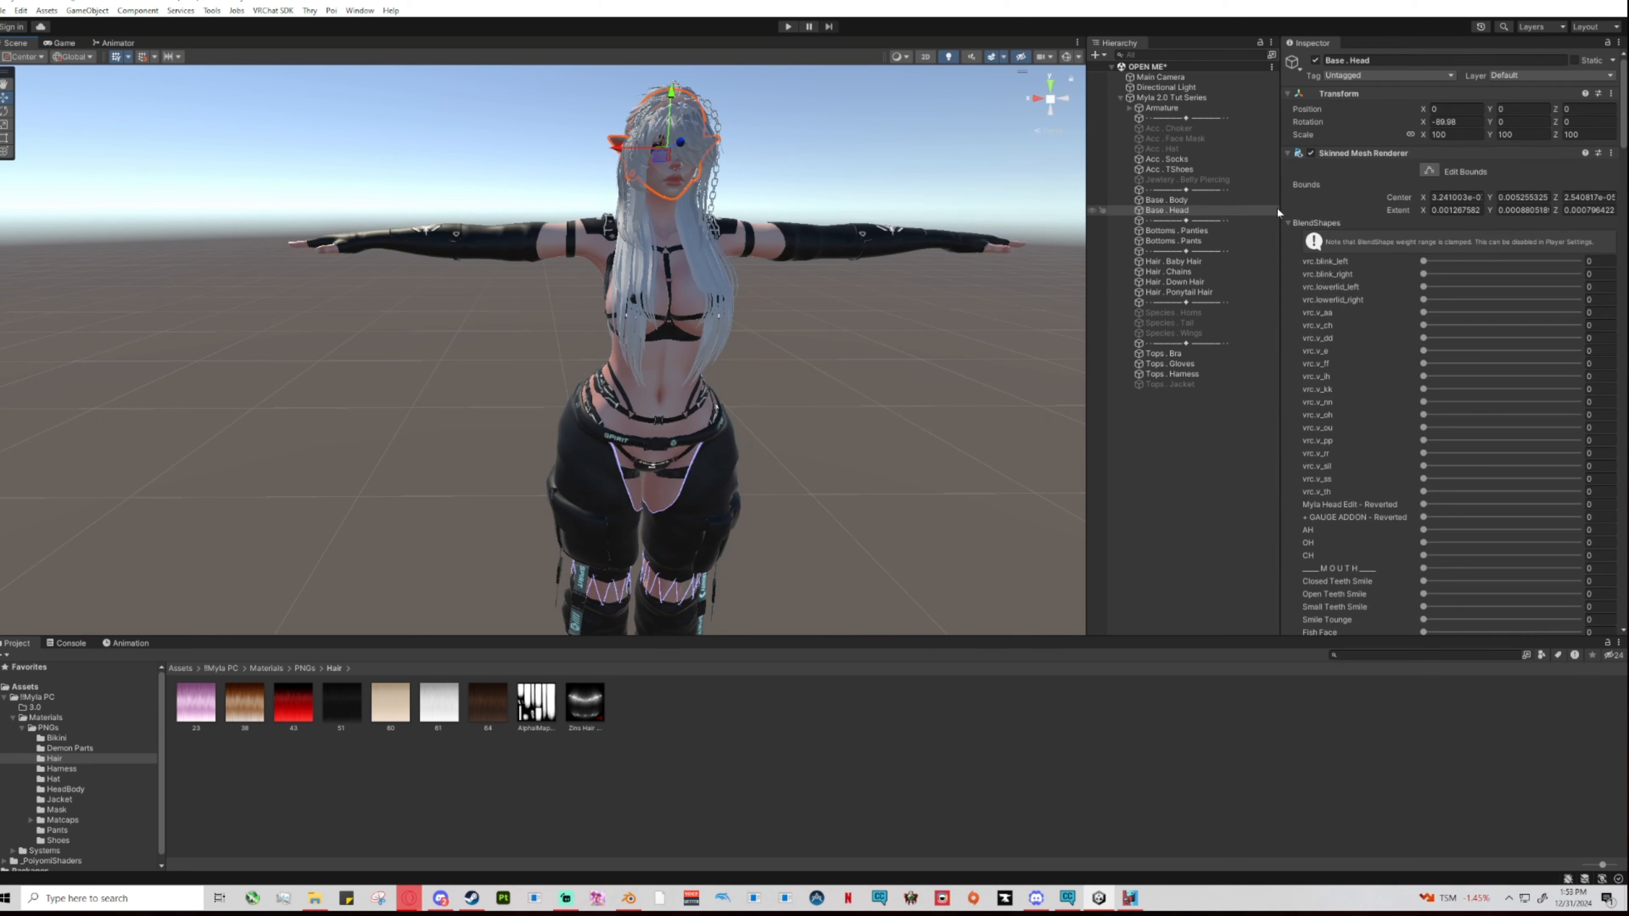
click(1167, 271)
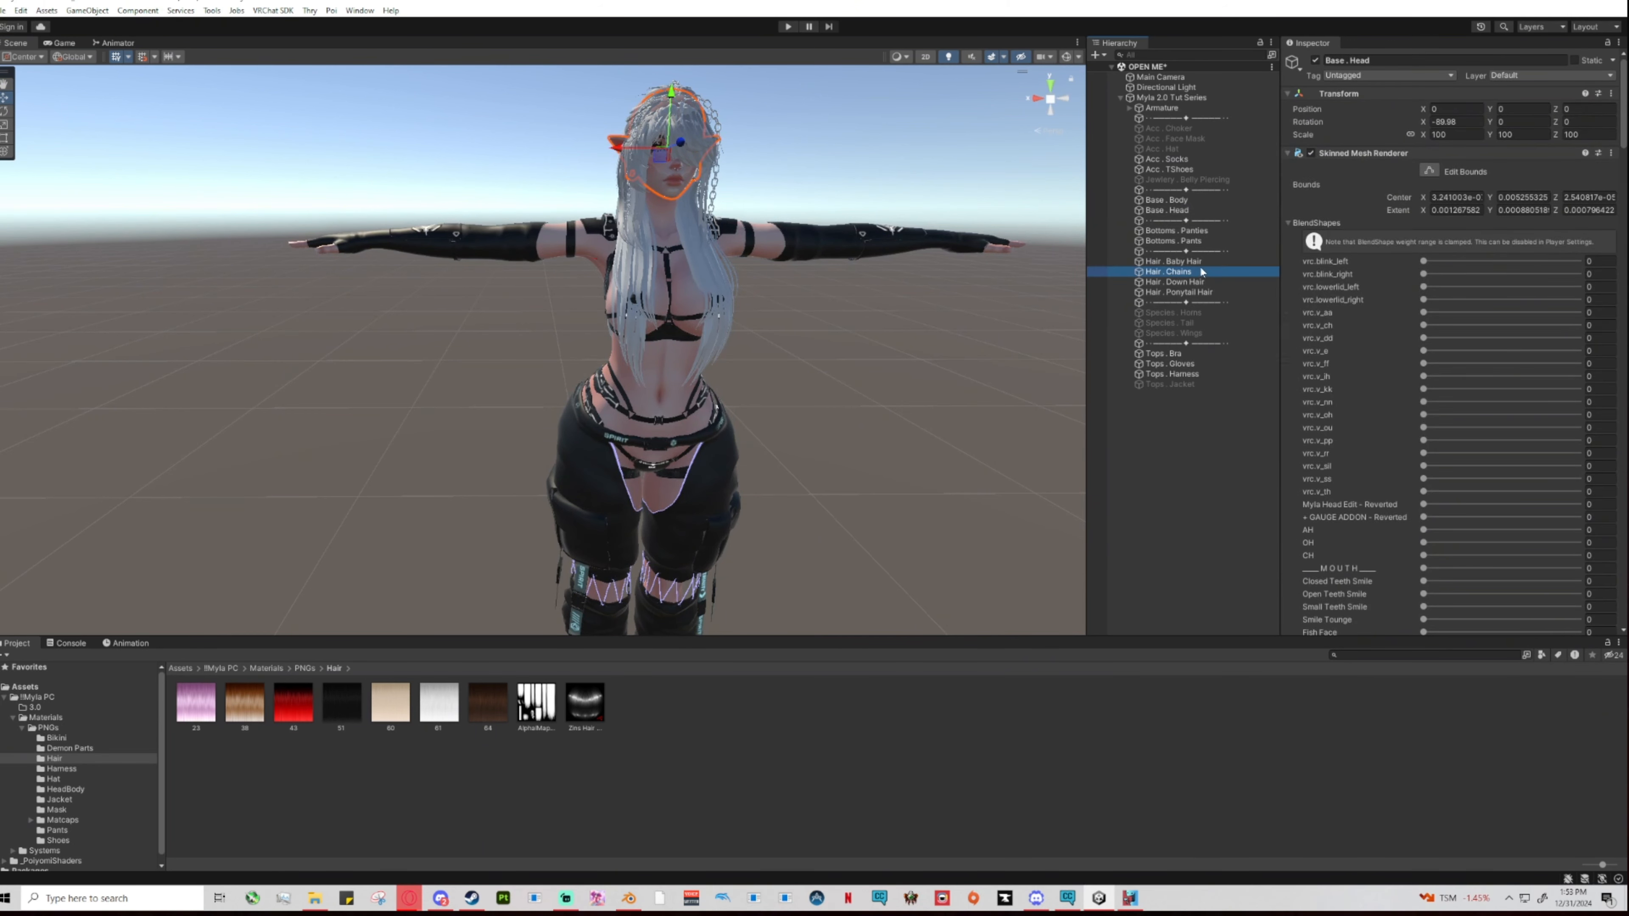
click(1316, 60)
Set the Ponytail Hat OFF blend shape of Hair . Ponytail Hair to 100 and deactivate that mesh.
click(1225, 281)
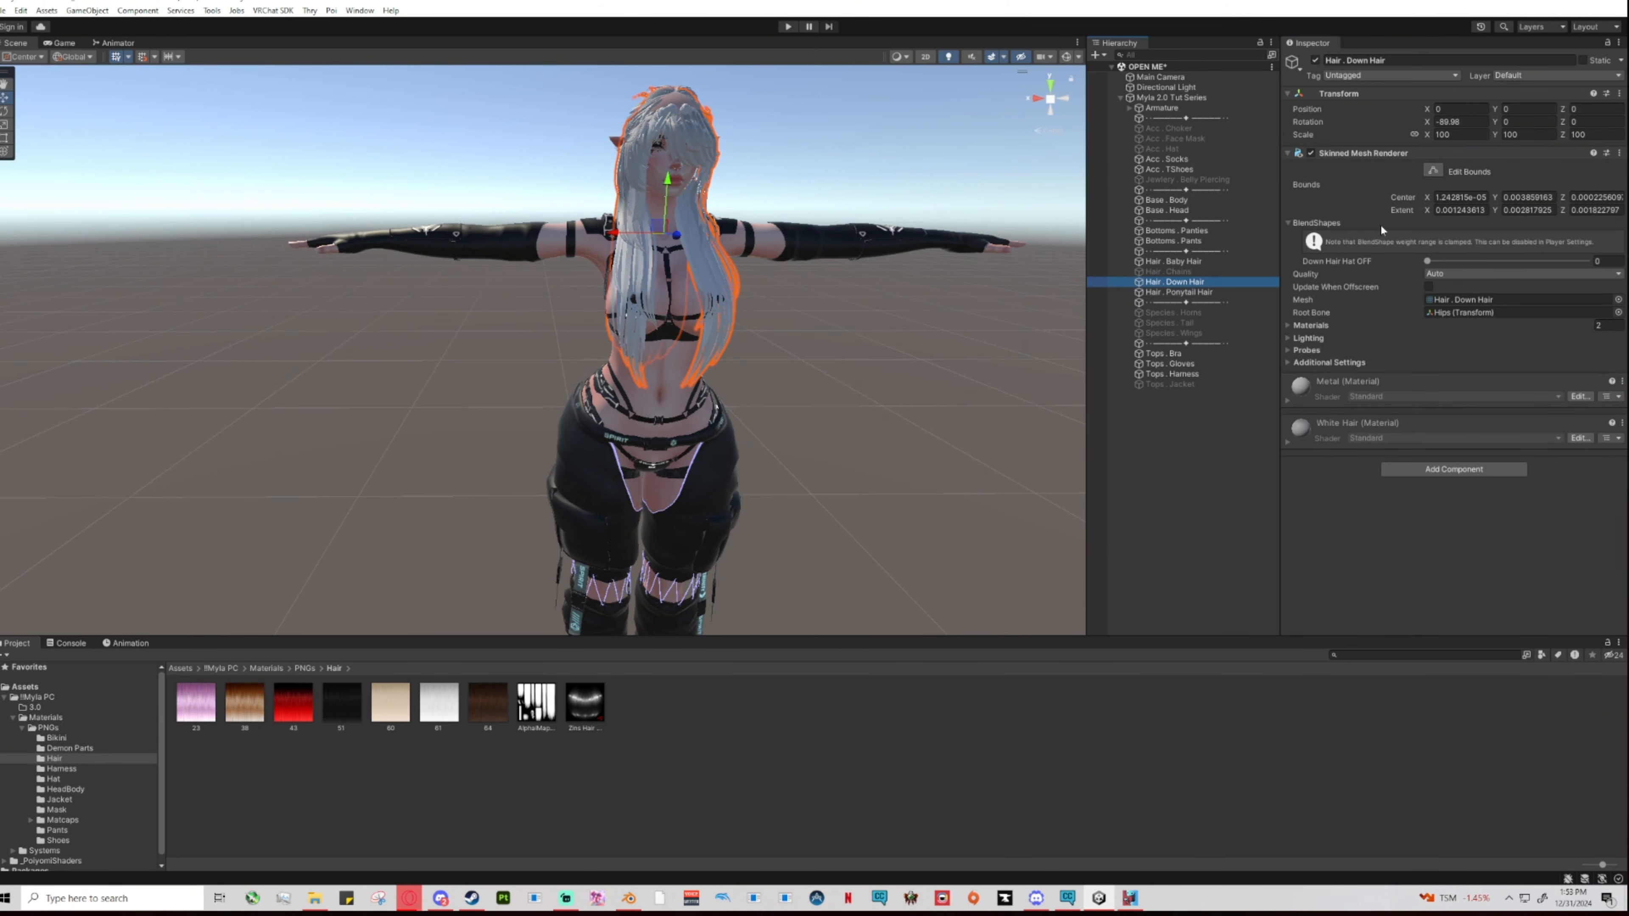
click(1222, 292)
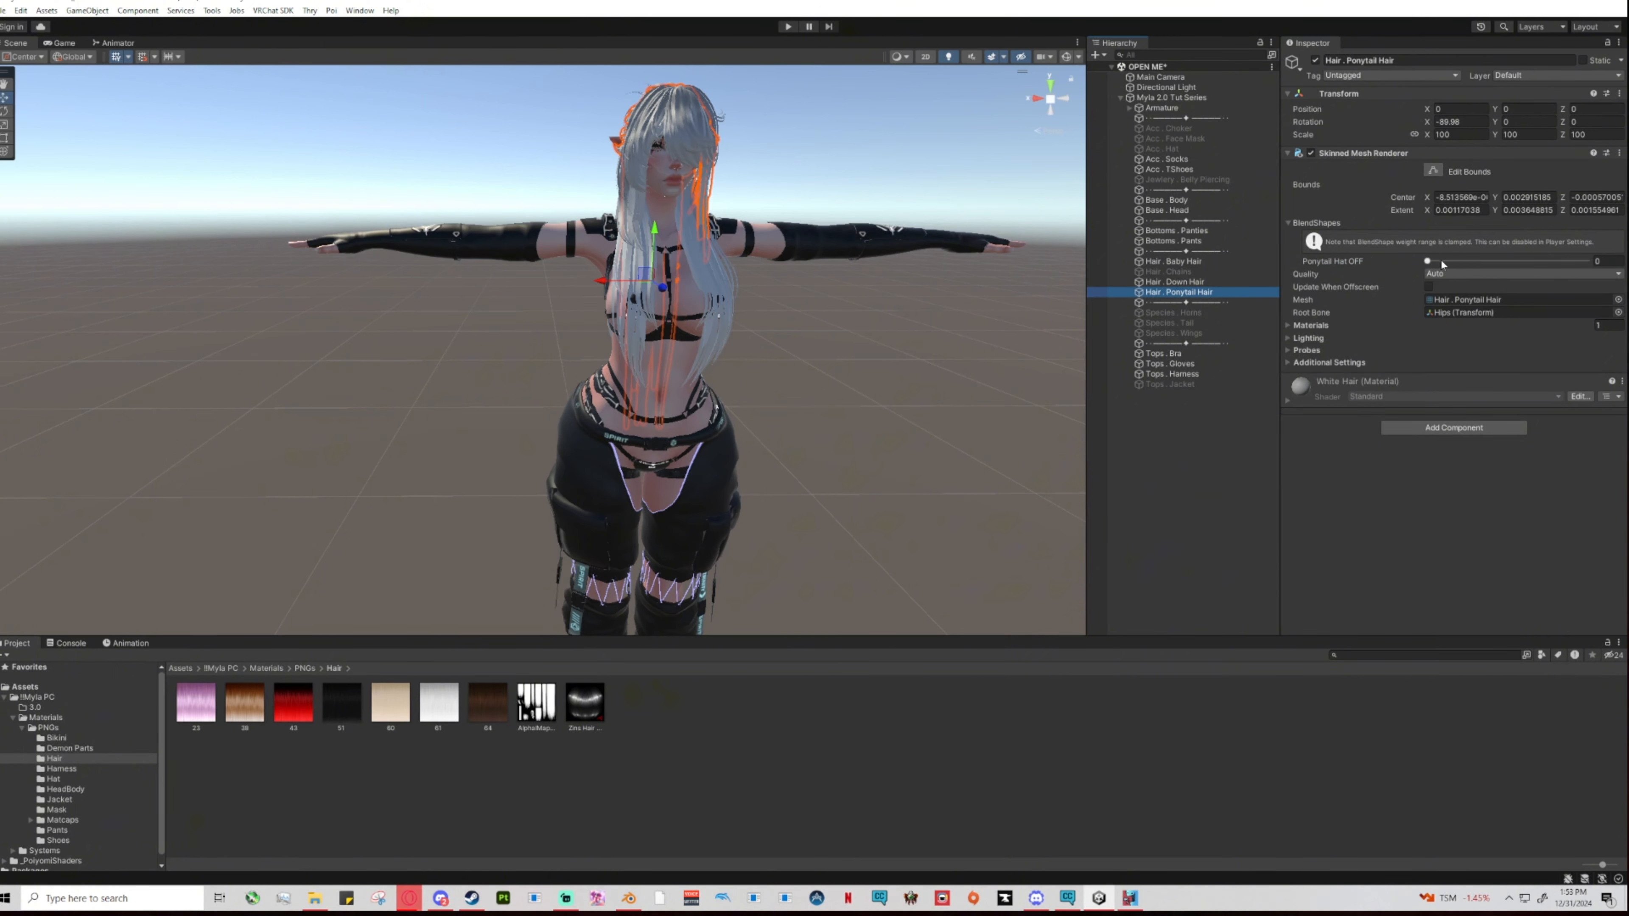
drag(1427, 260, 1587, 261)
click(1316, 60)
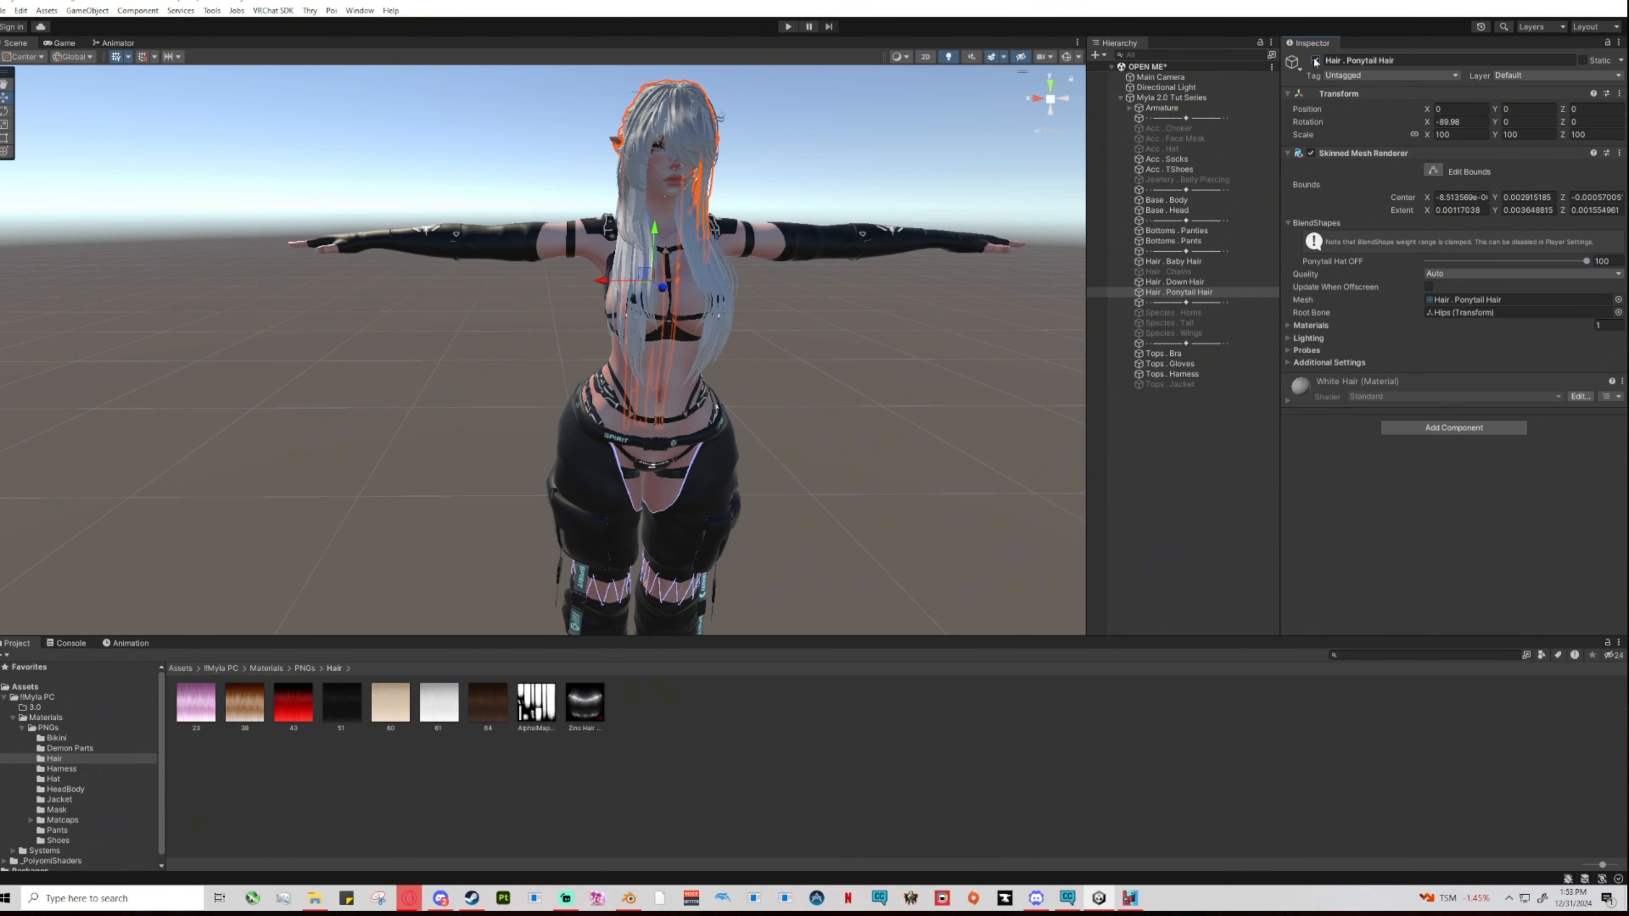
click(1137, 453)
middle_drag(860, 361, 832, 348)
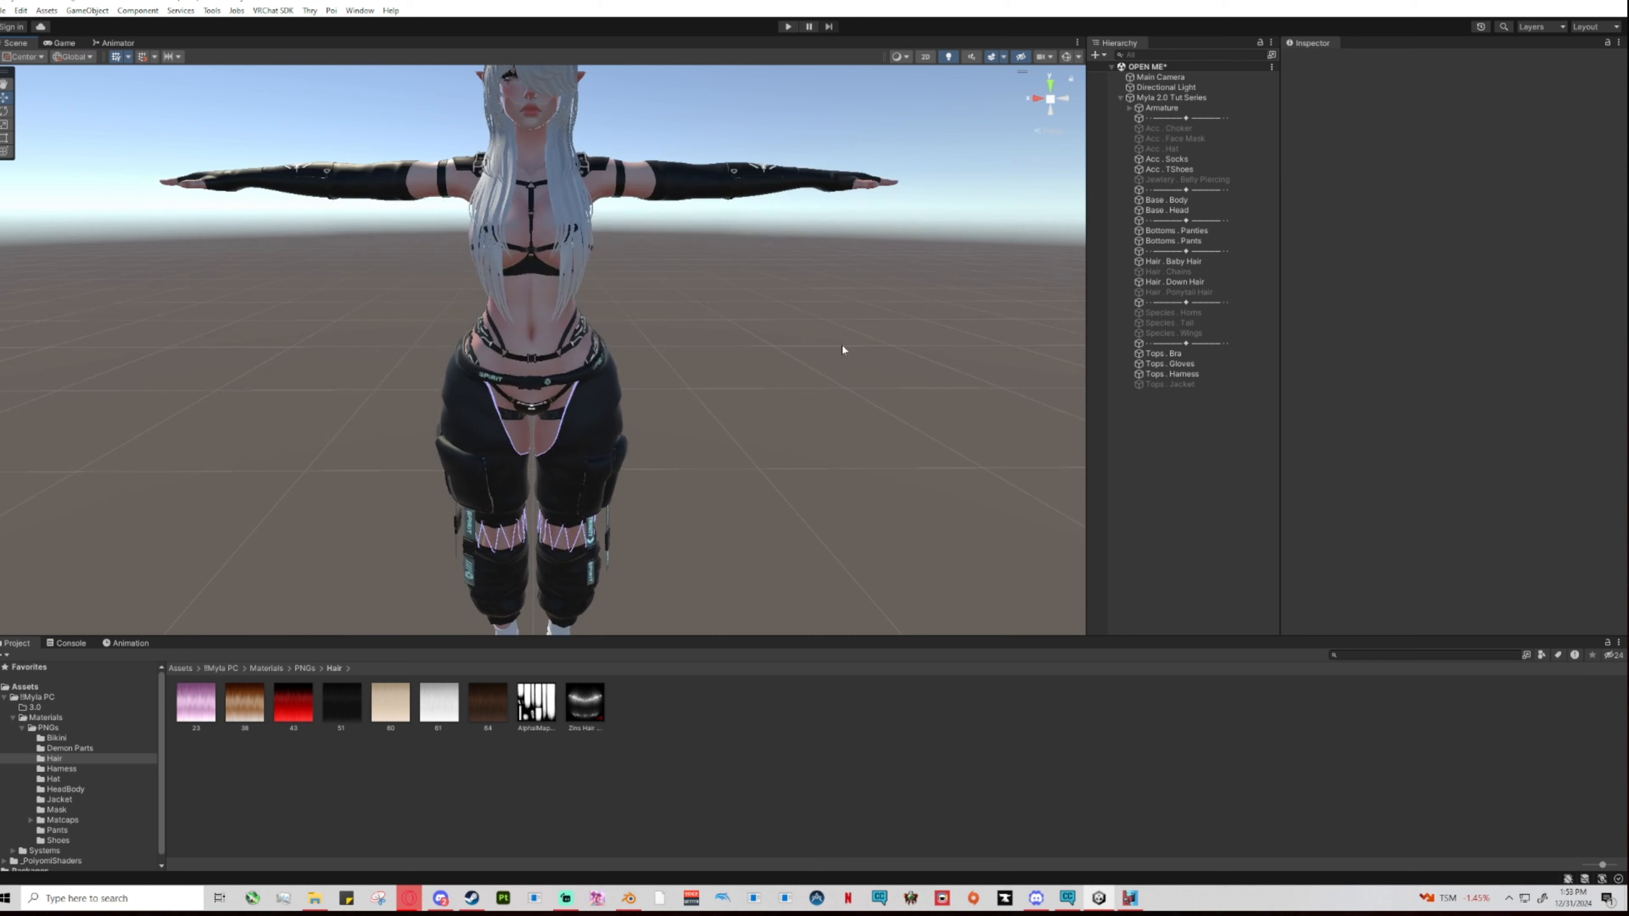
scroll(850, 356, down, 1)
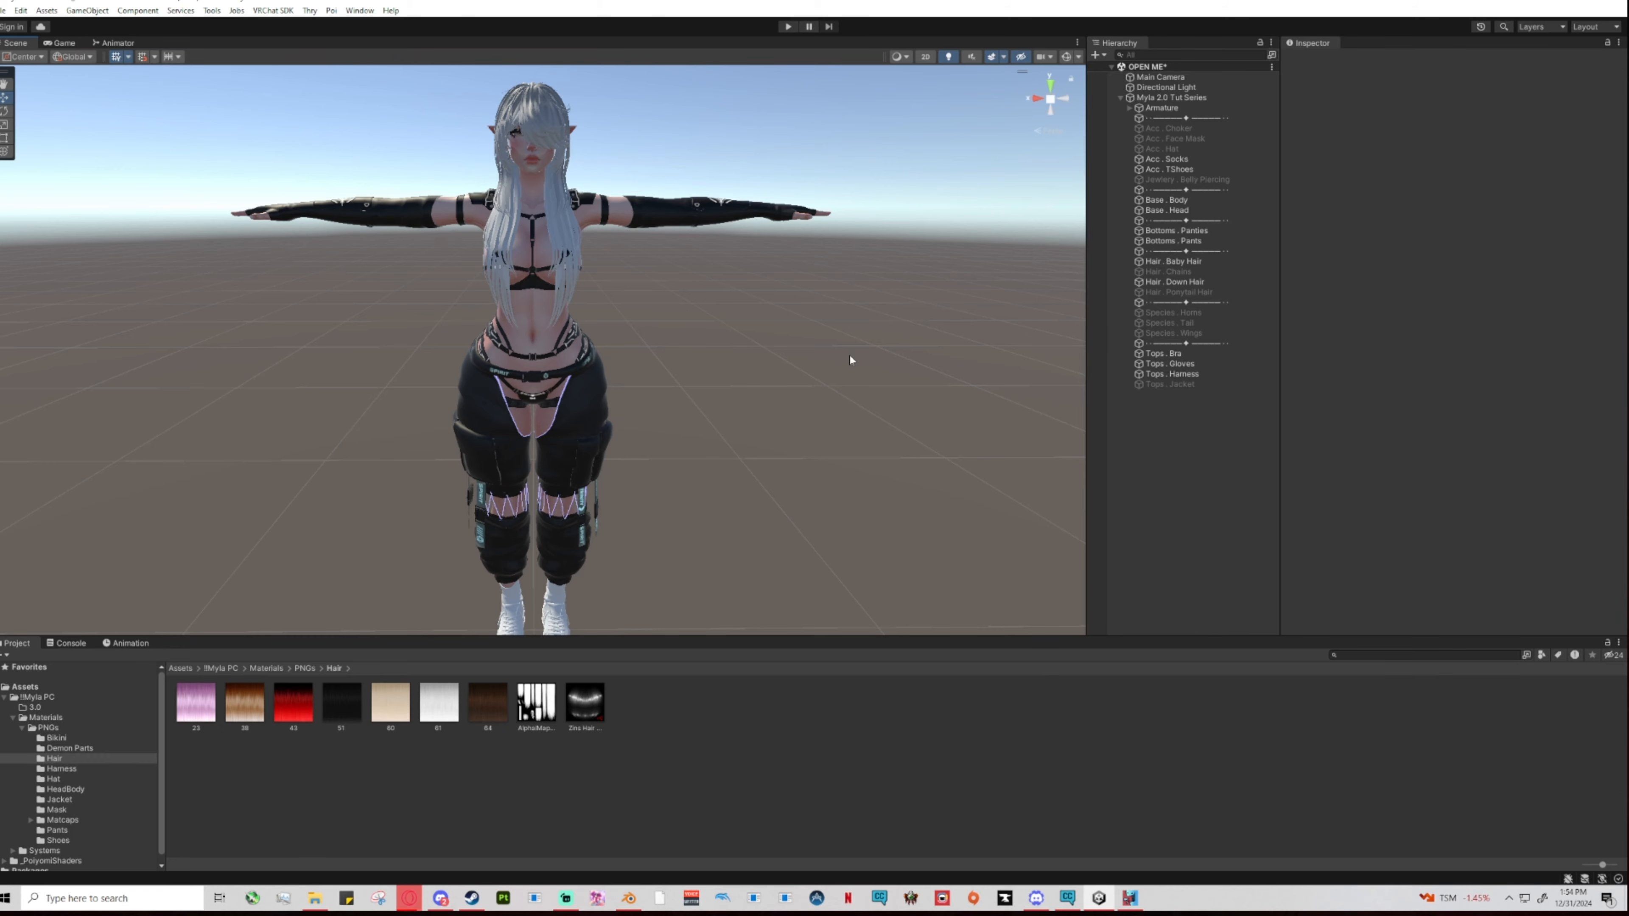
Open the HeadBody texture folder inside Materials/PNGs.
middle_drag(784, 322, 767, 368)
scroll(774, 406, up, 5)
scroll(760, 341, down, 3)
right_drag(767, 367, 834, 462)
middle_drag(833, 462, 828, 418)
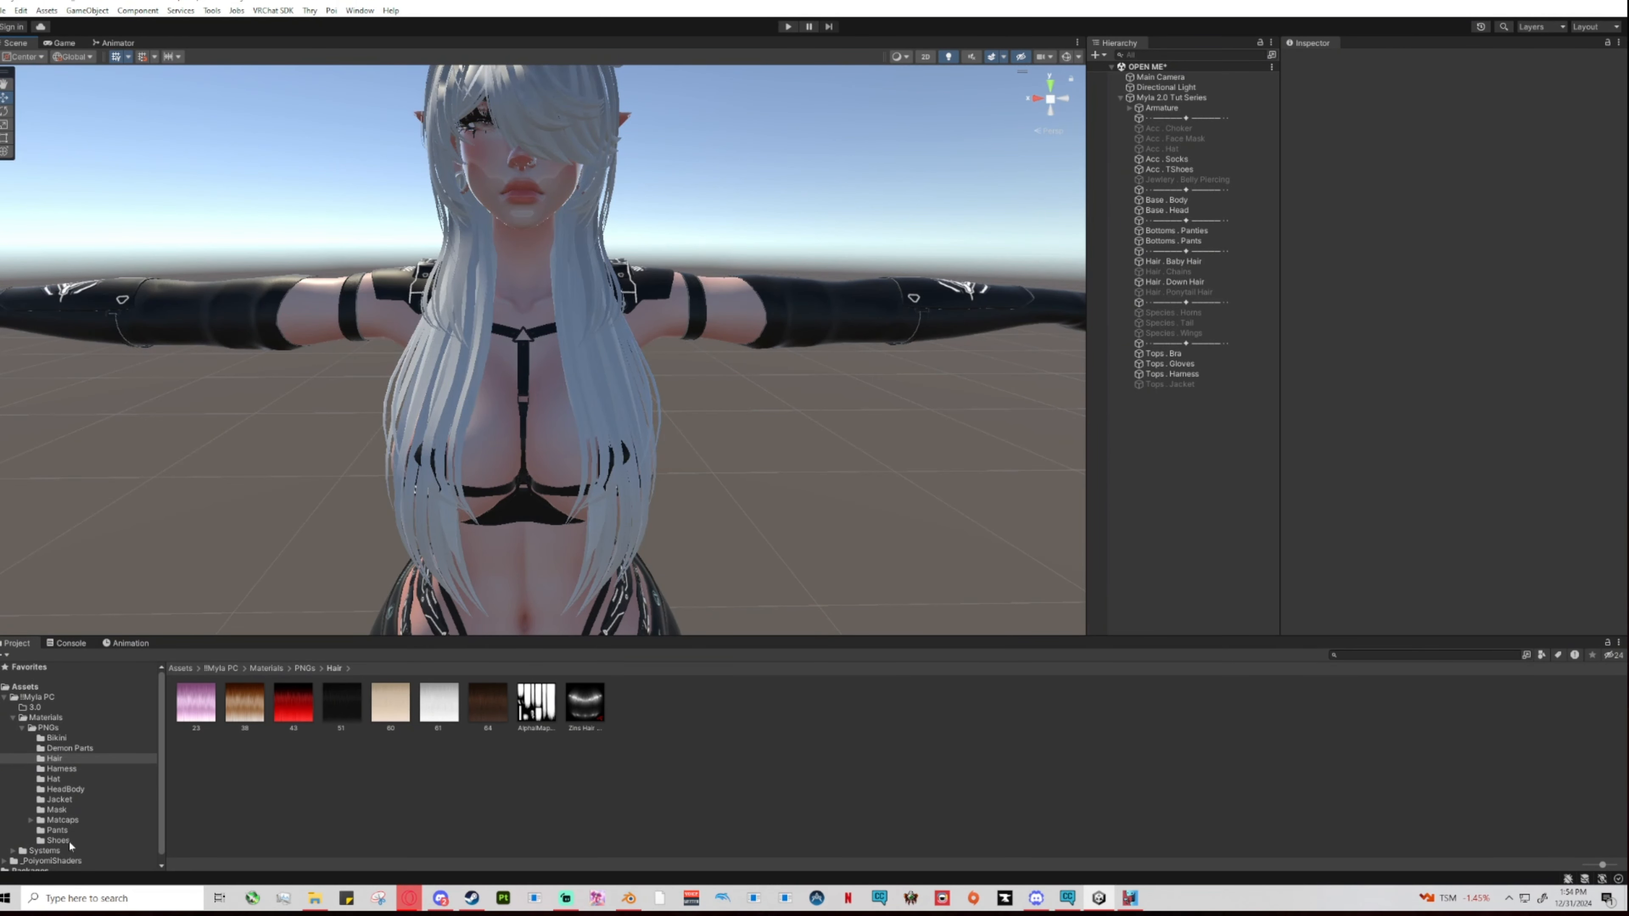
click(71, 791)
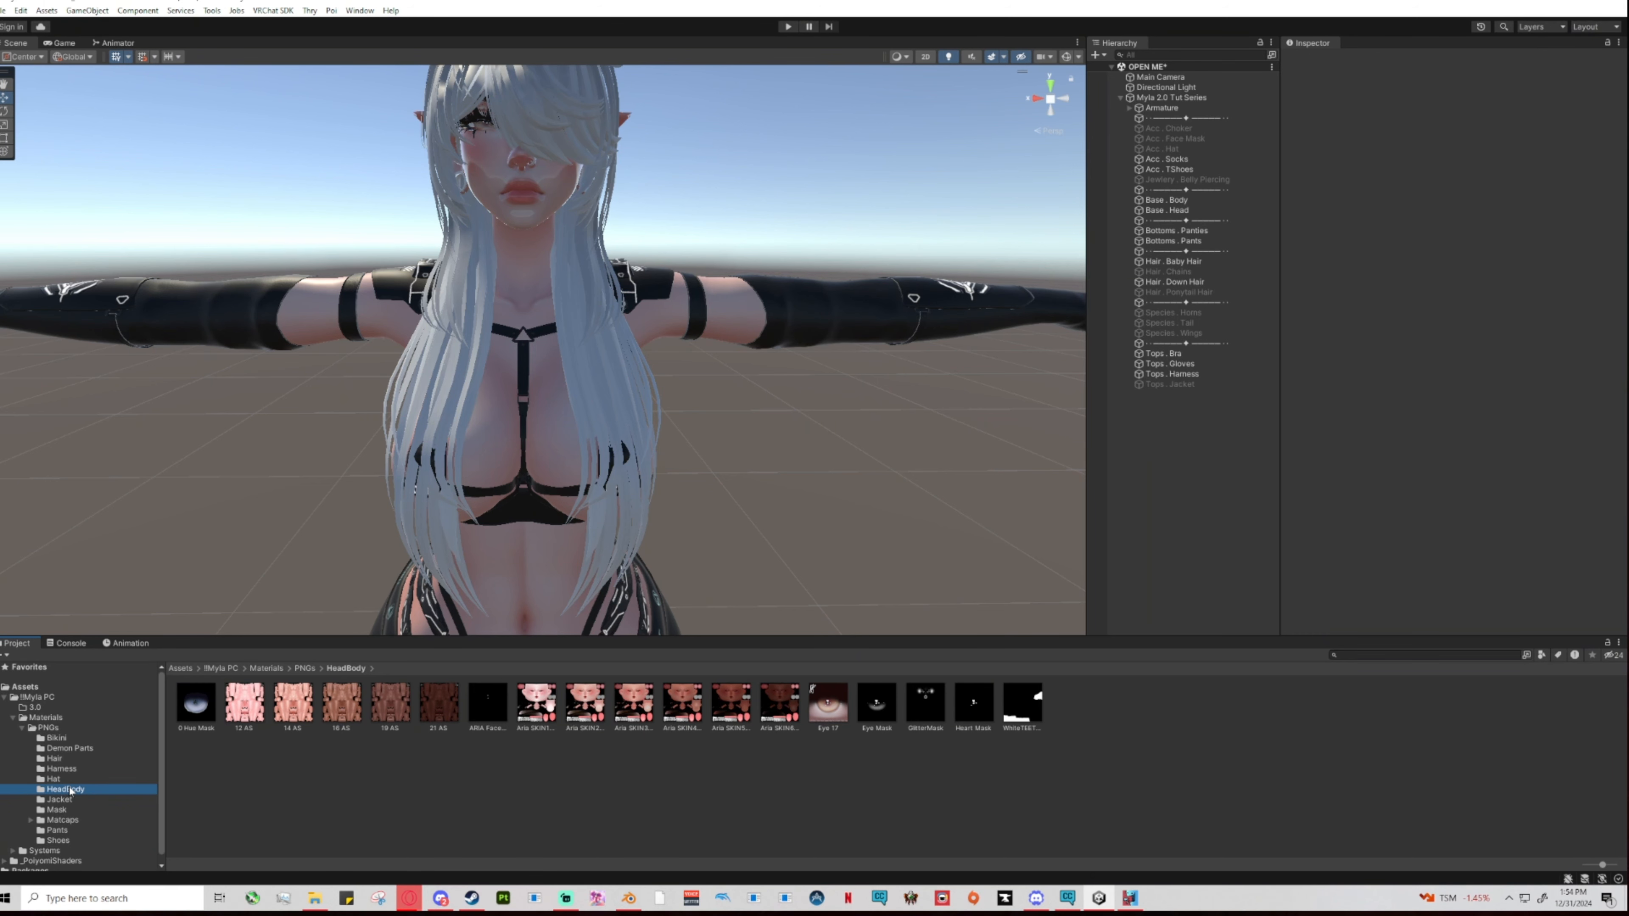
click(380, 813)
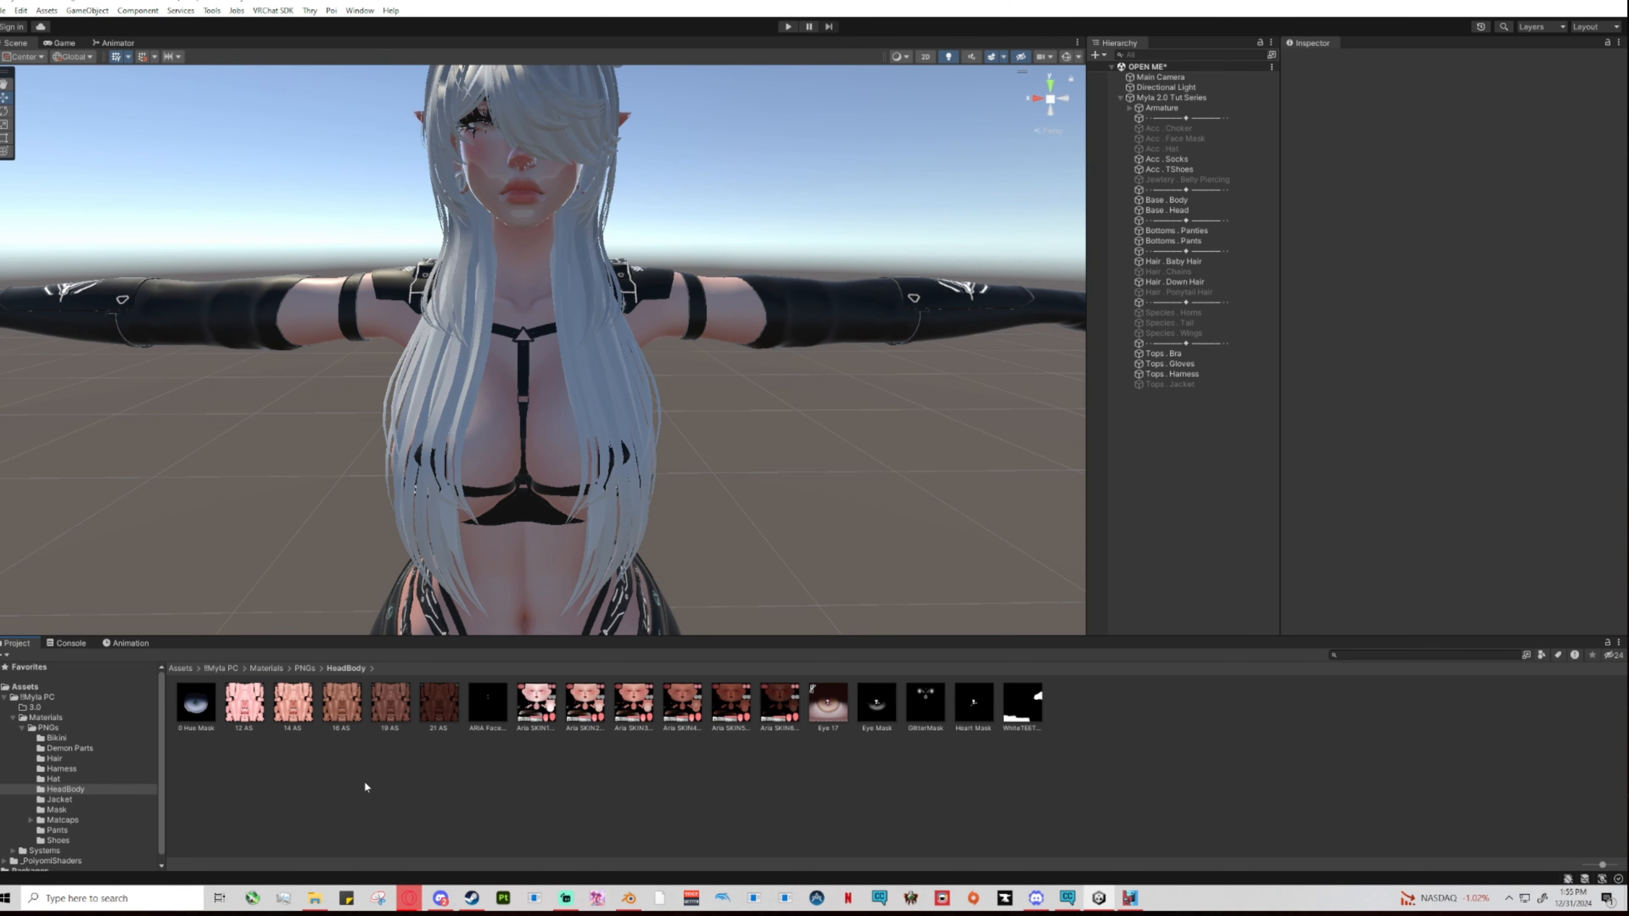
Create a new material named "Head" in the HeadBody folder.
right_click(383, 767)
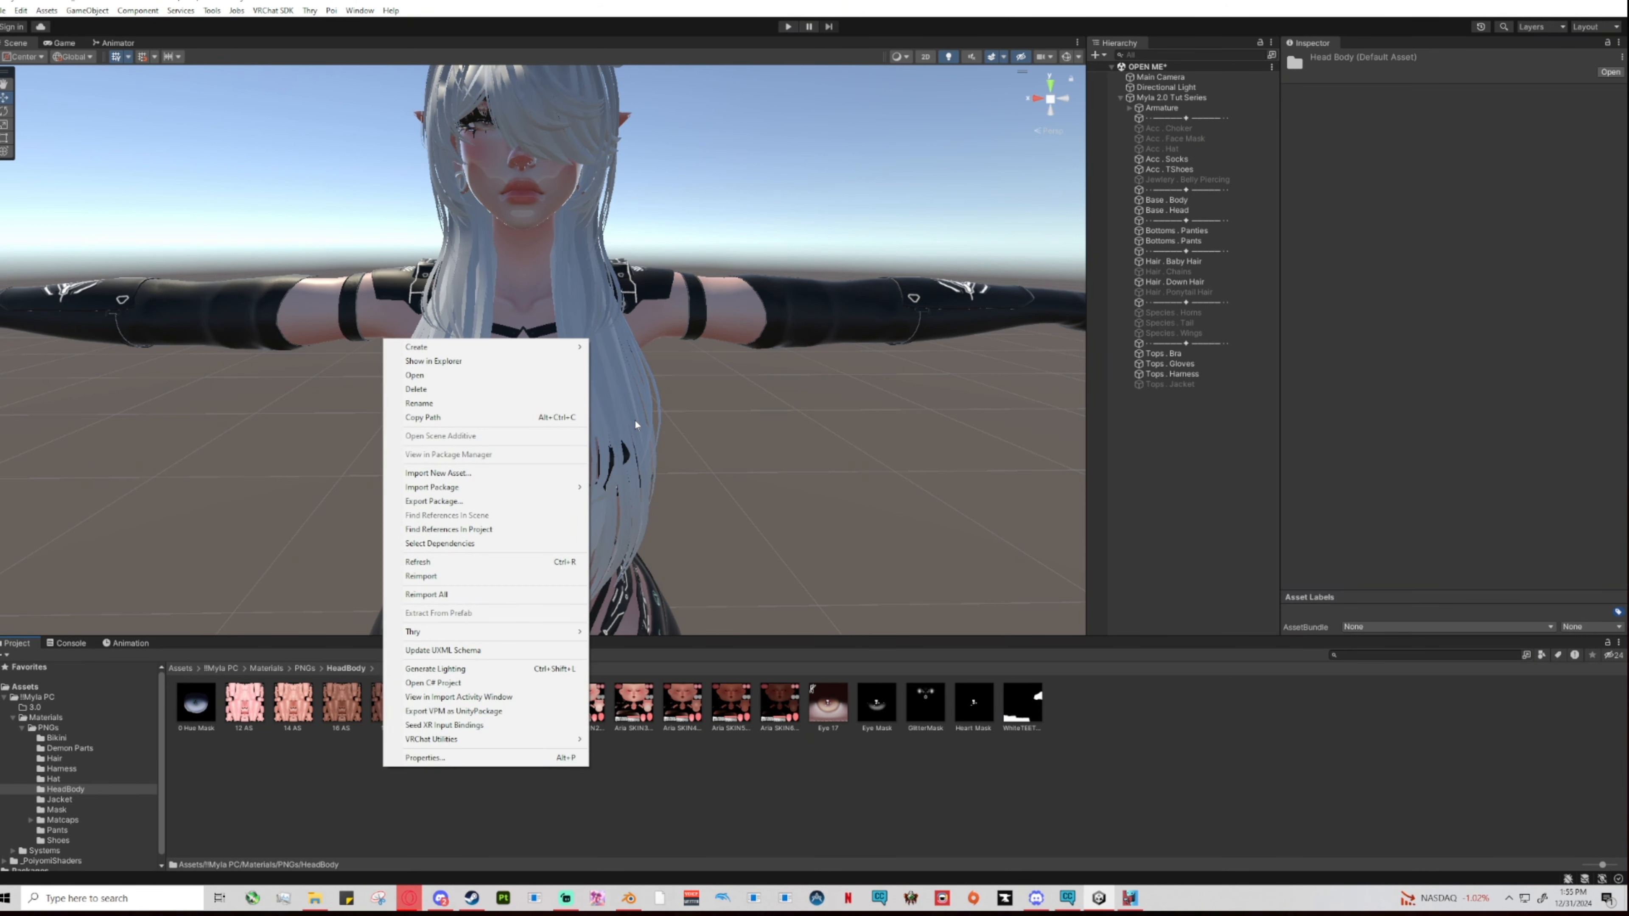
mouse_move(472, 350)
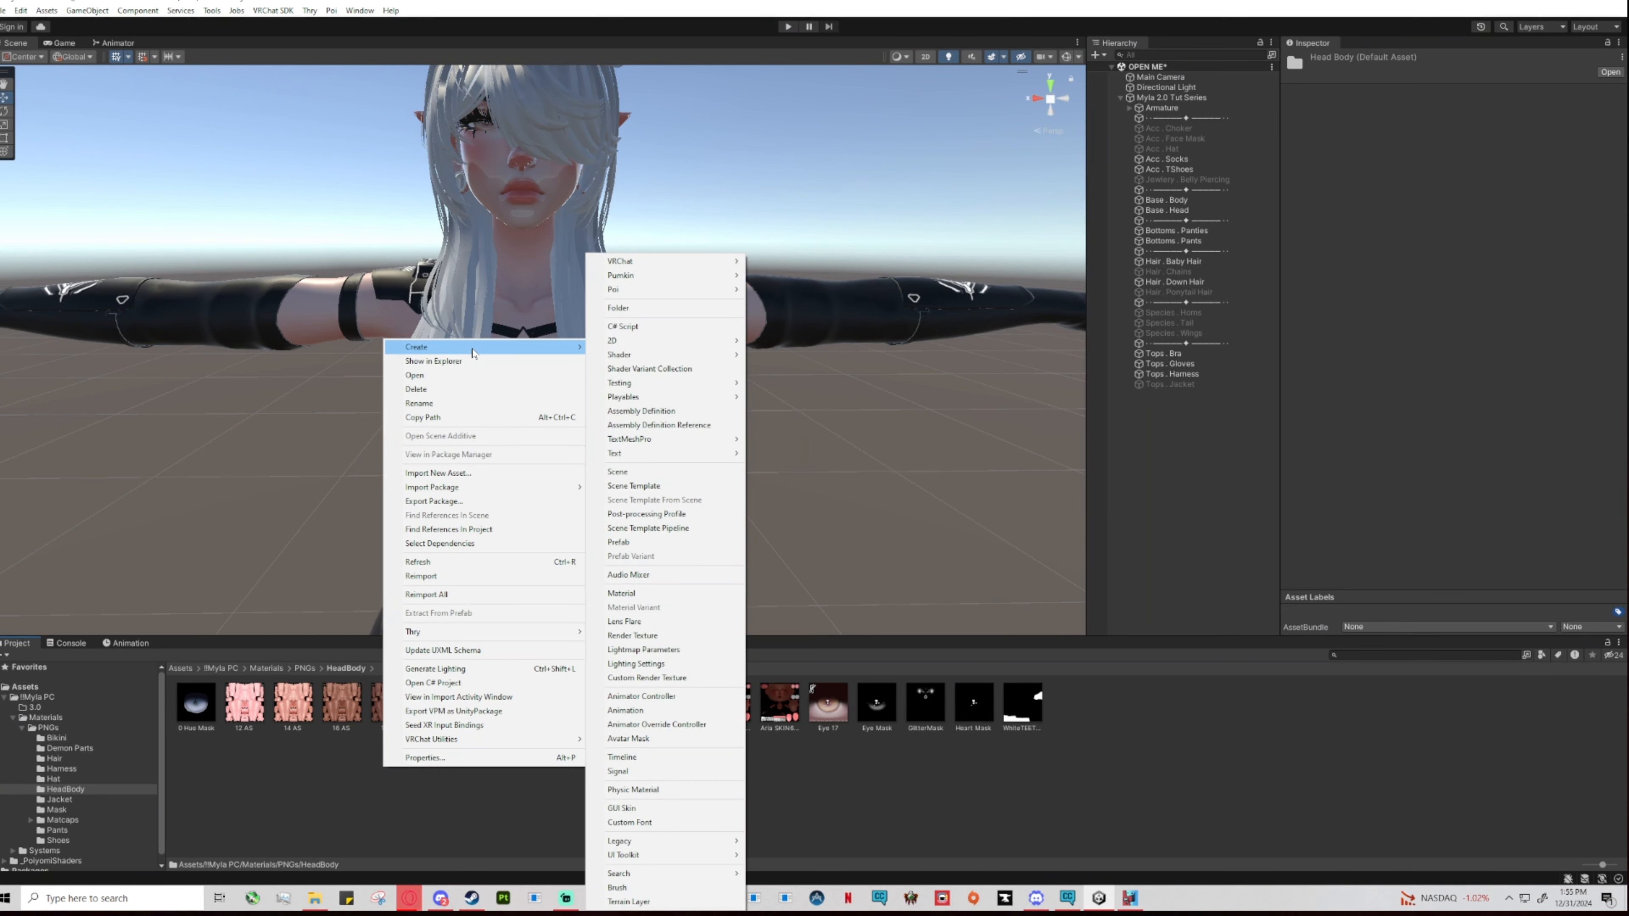
right_click(1090, 770)
mouse_move(1122, 347)
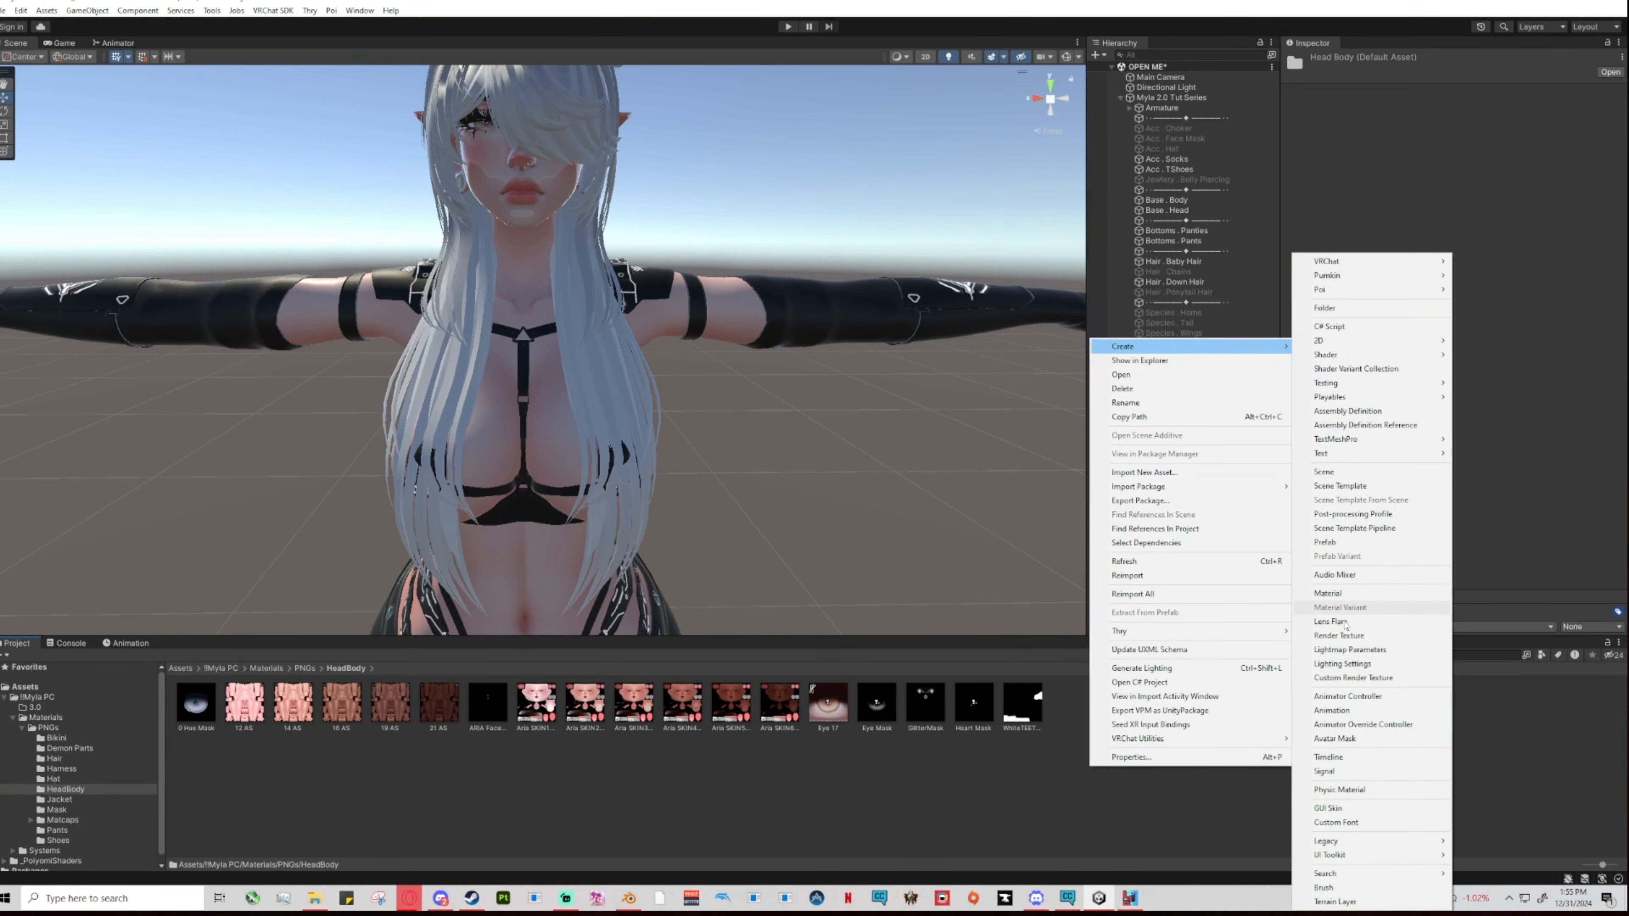
click(1328, 593)
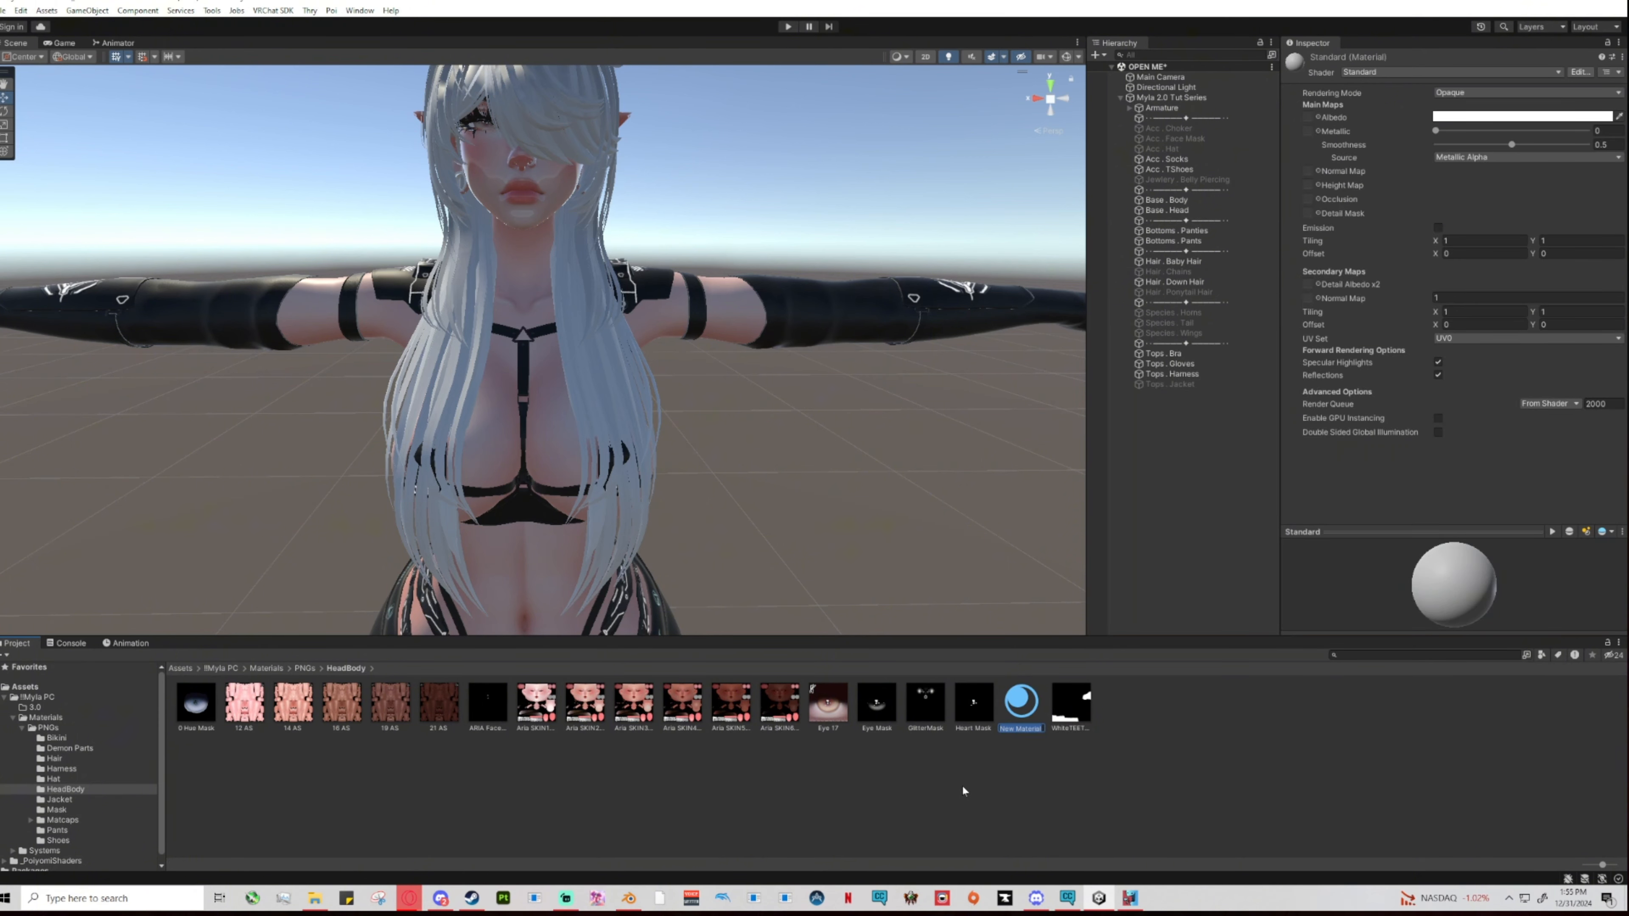
text(Head)
key(Return)
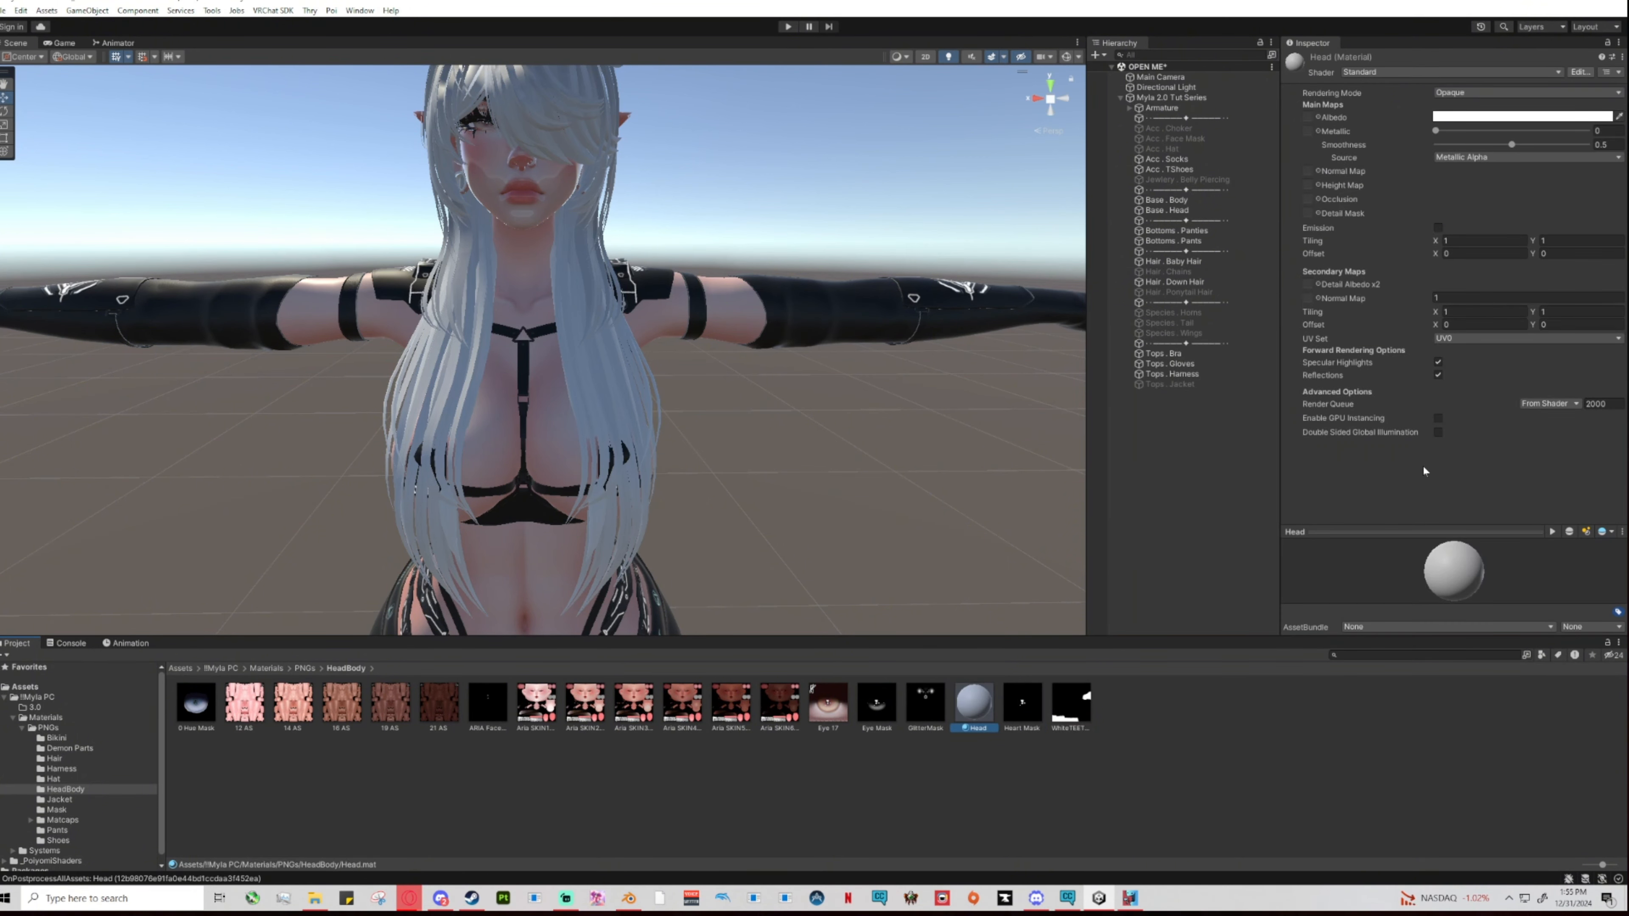
Change the Head material's shader to Poiyomi Toon.
click(1363, 73)
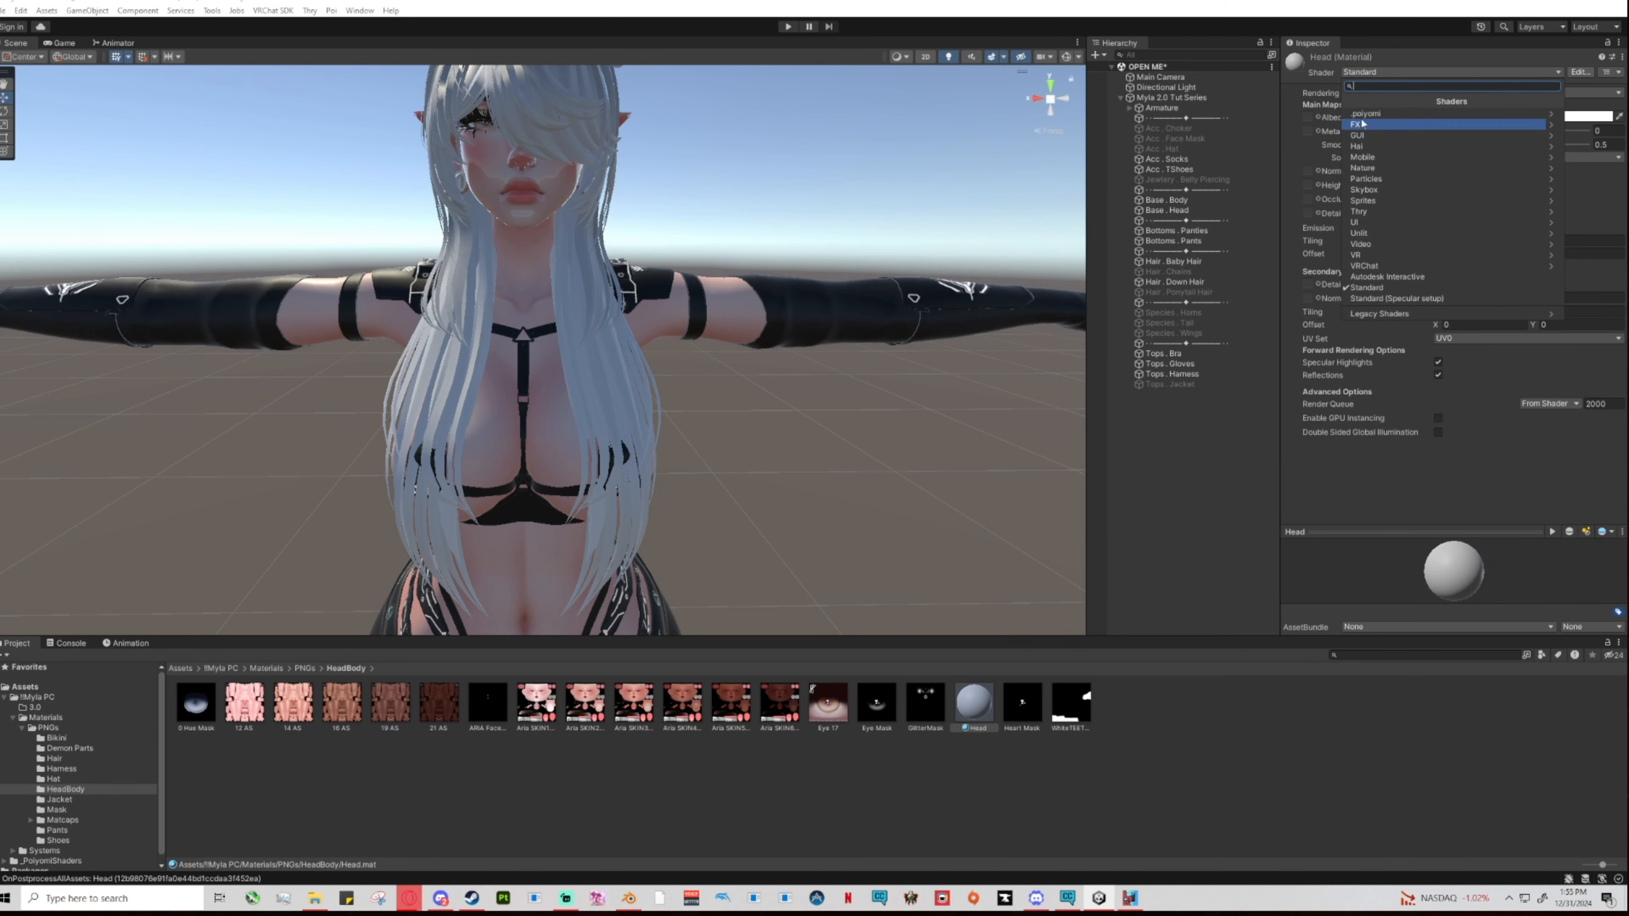
click(1404, 48)
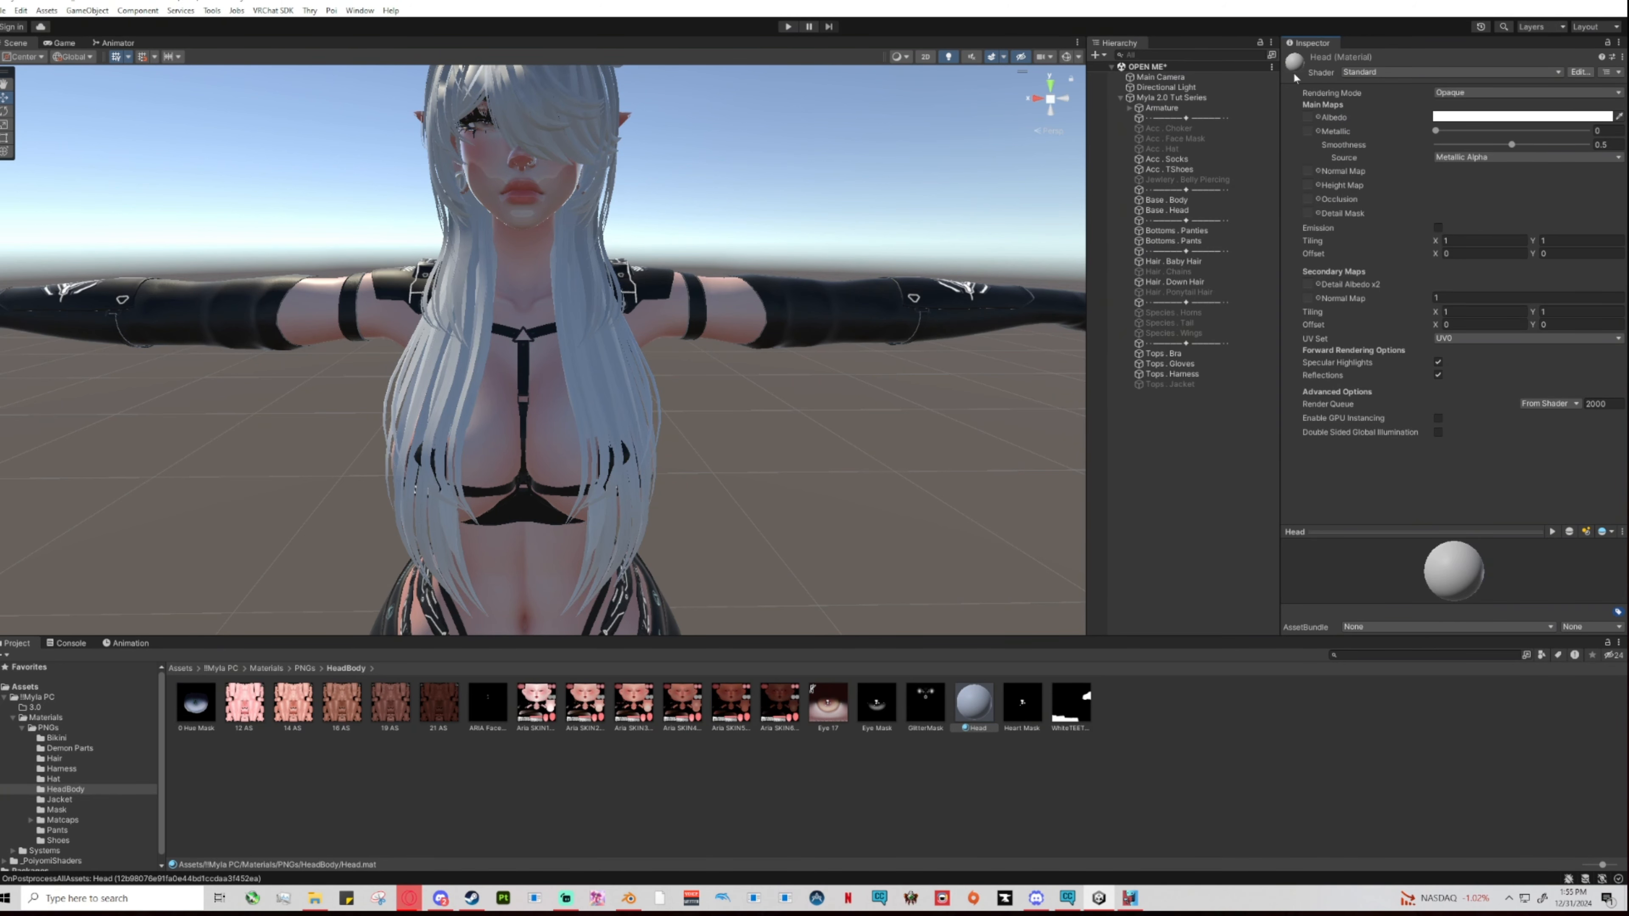
click(1359, 72)
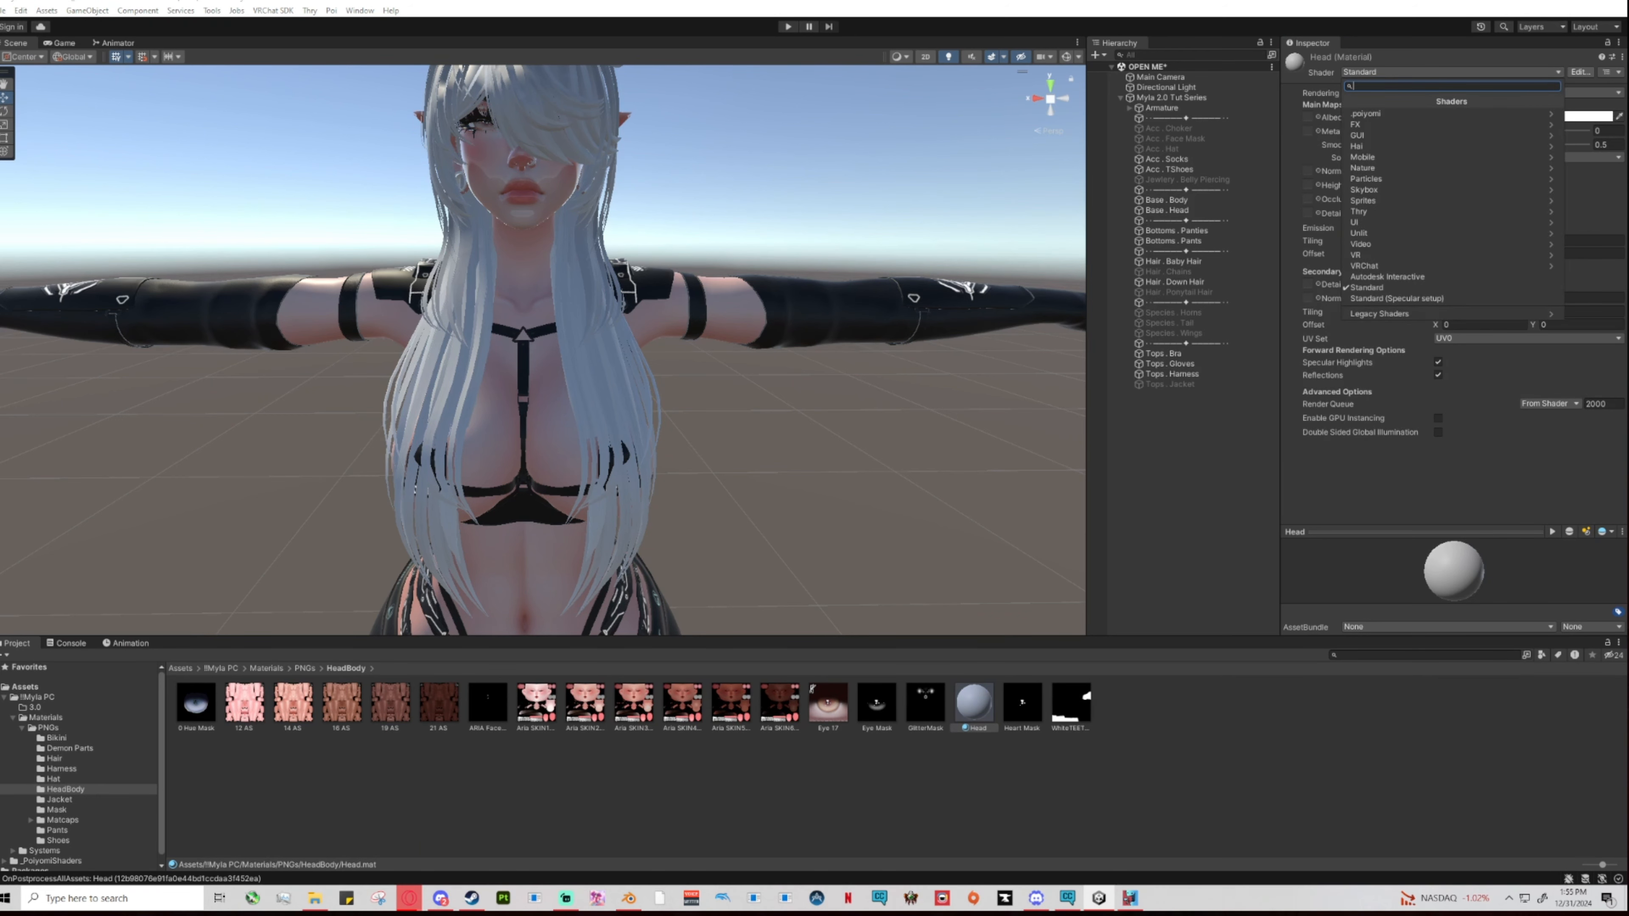
click(1391, 114)
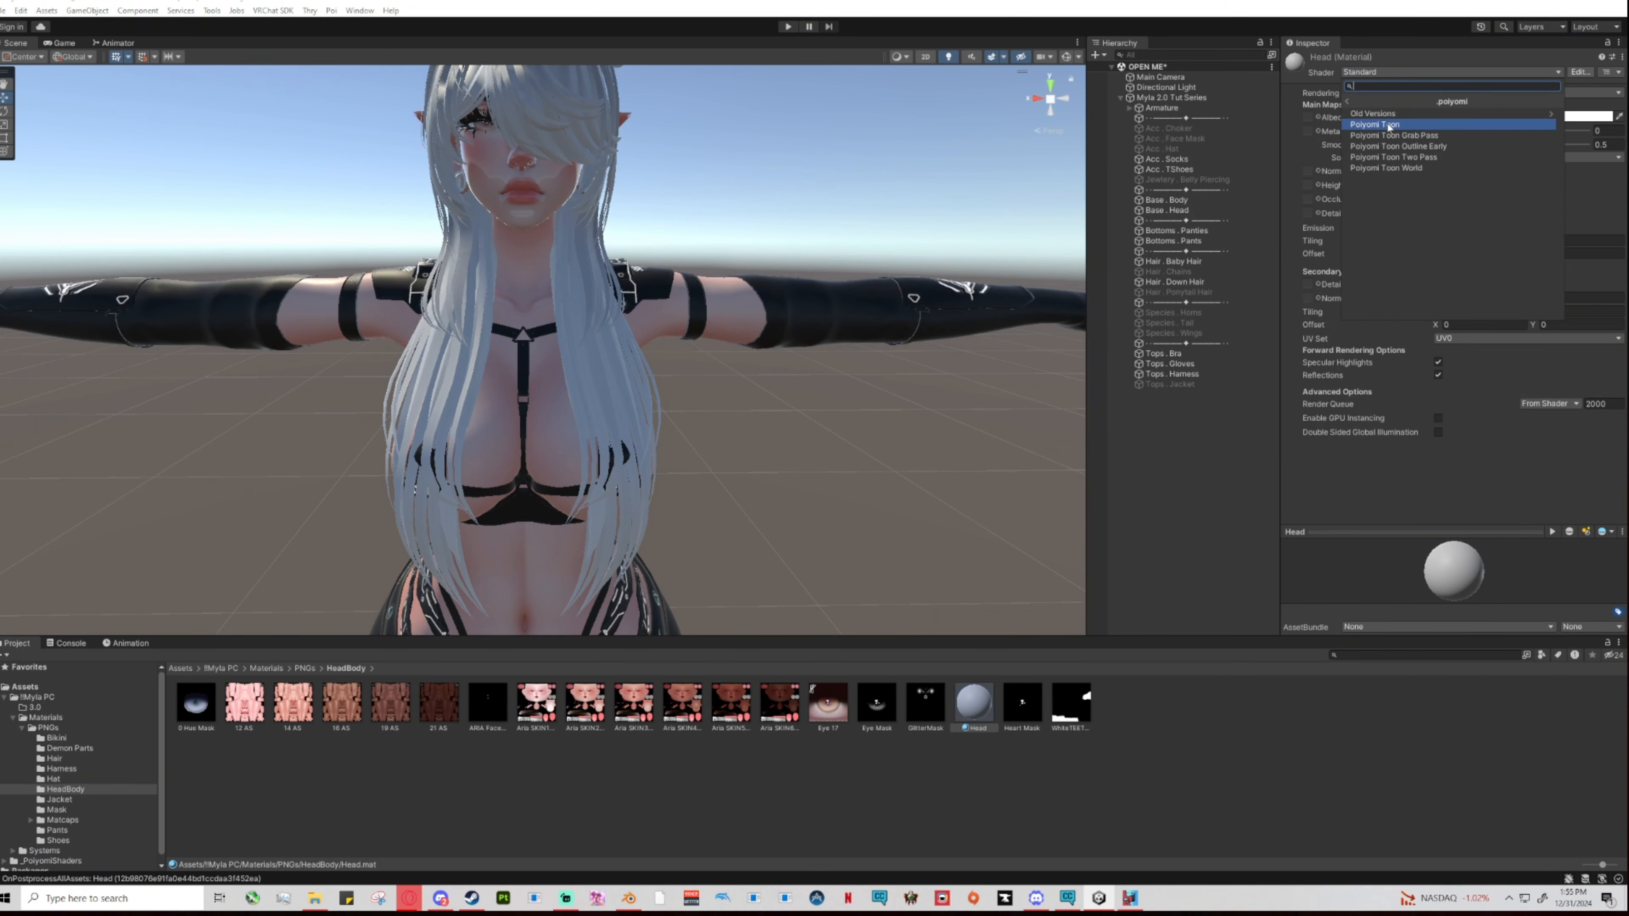
click(1389, 126)
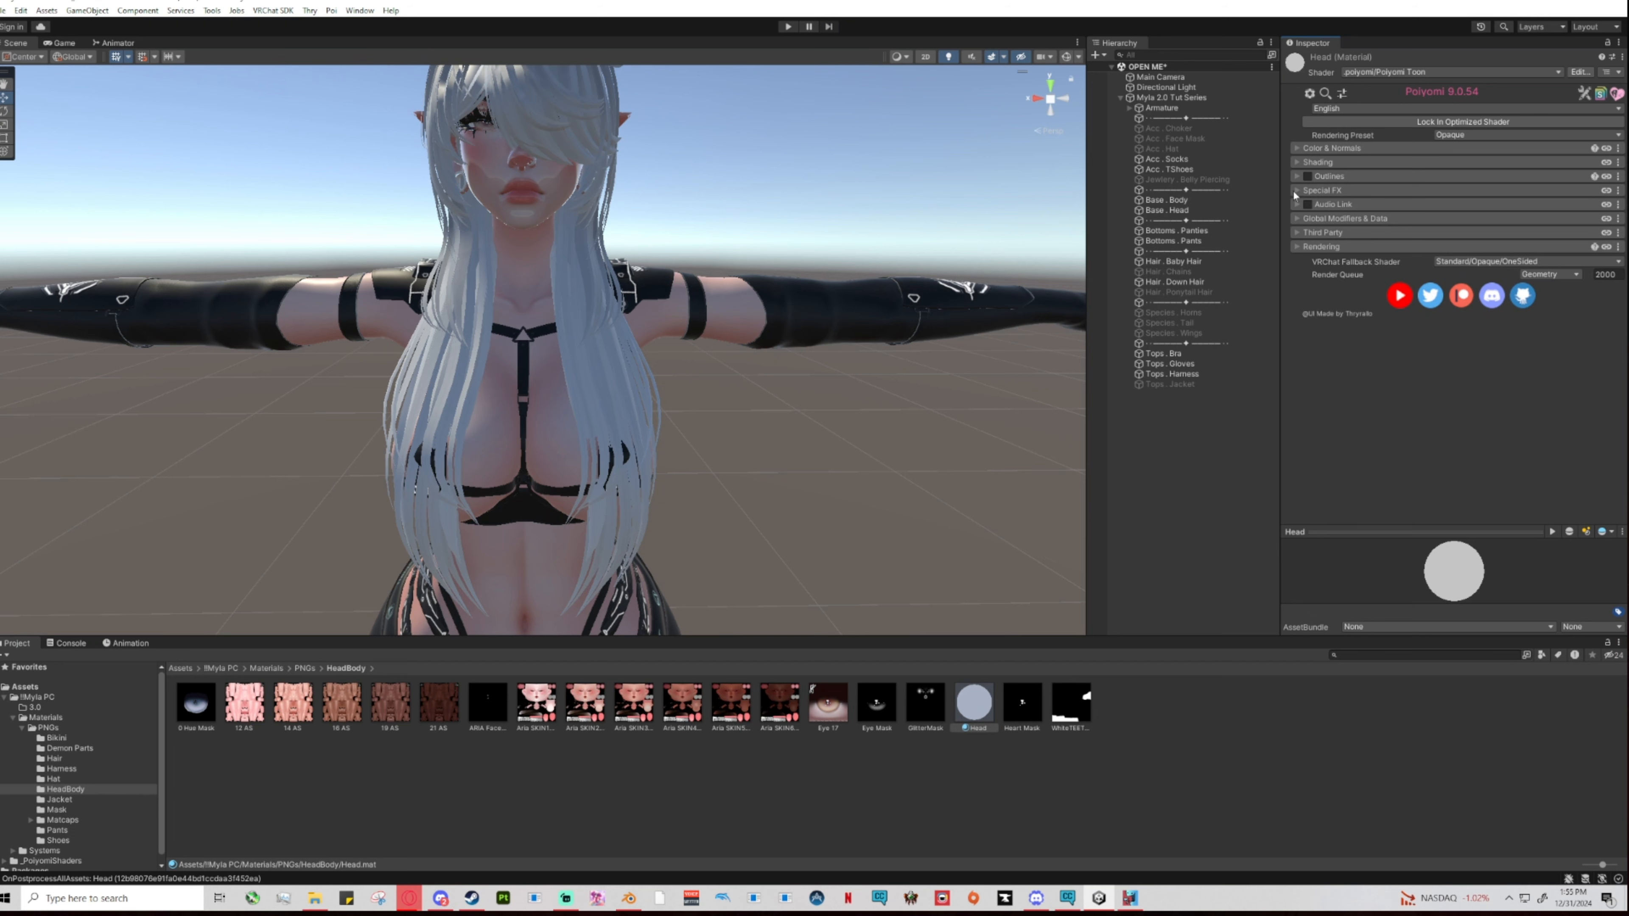
Set the Head material's rendering preset to Cutout and expand its Shading and Color & Normals sections.
click(1440, 137)
click(1451, 164)
click(1457, 134)
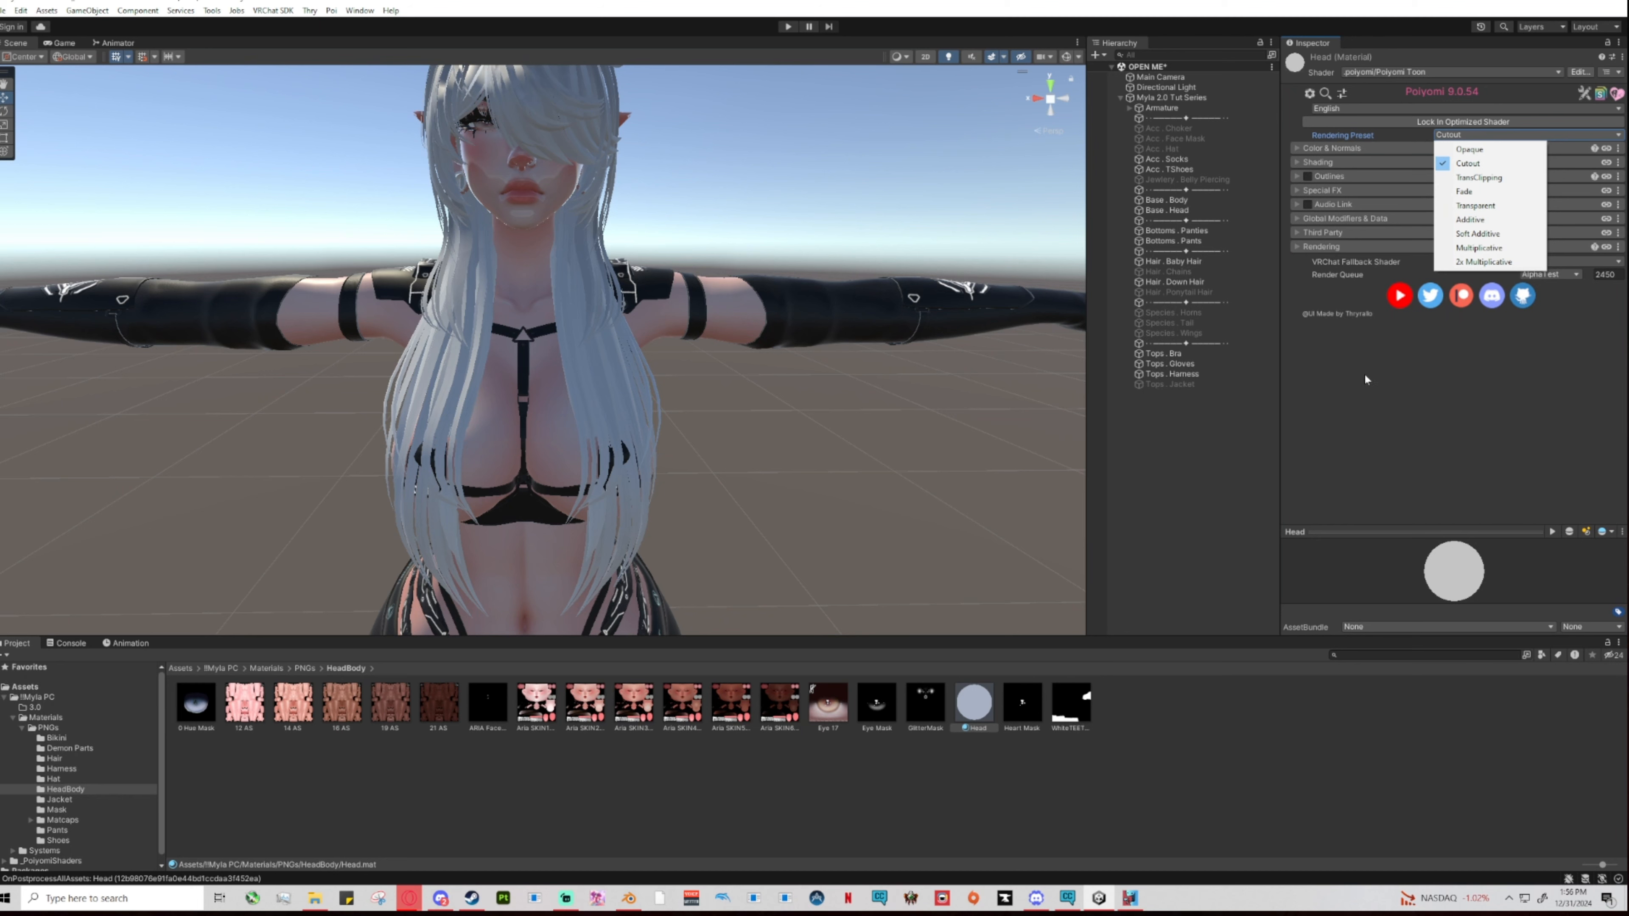
click(1346, 425)
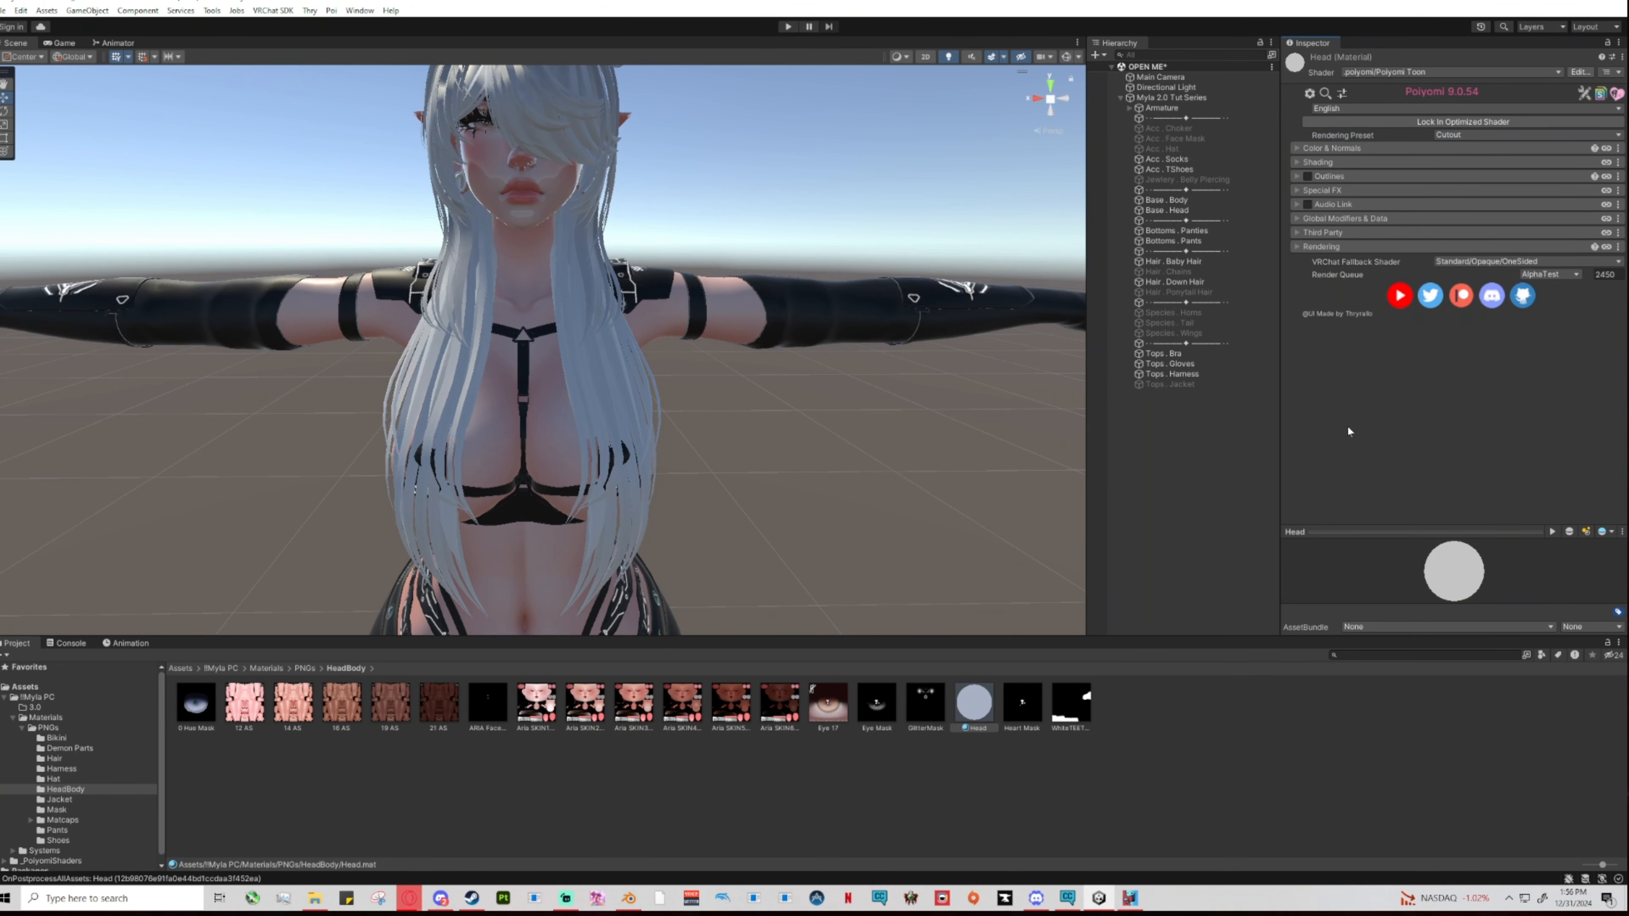
click(1296, 162)
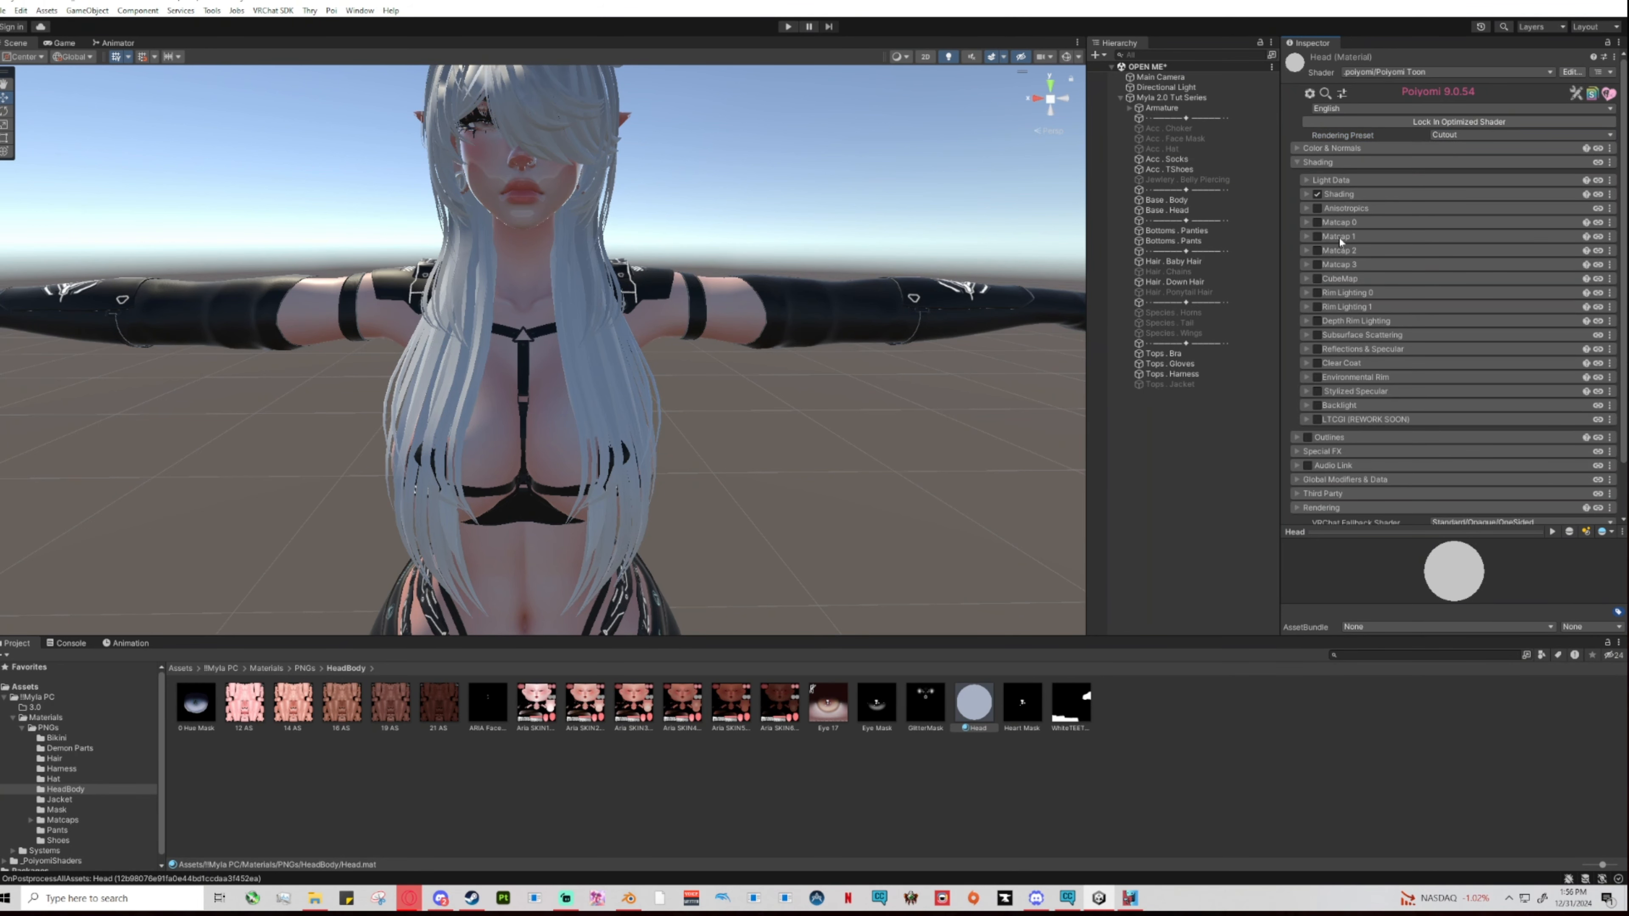
click(1295, 150)
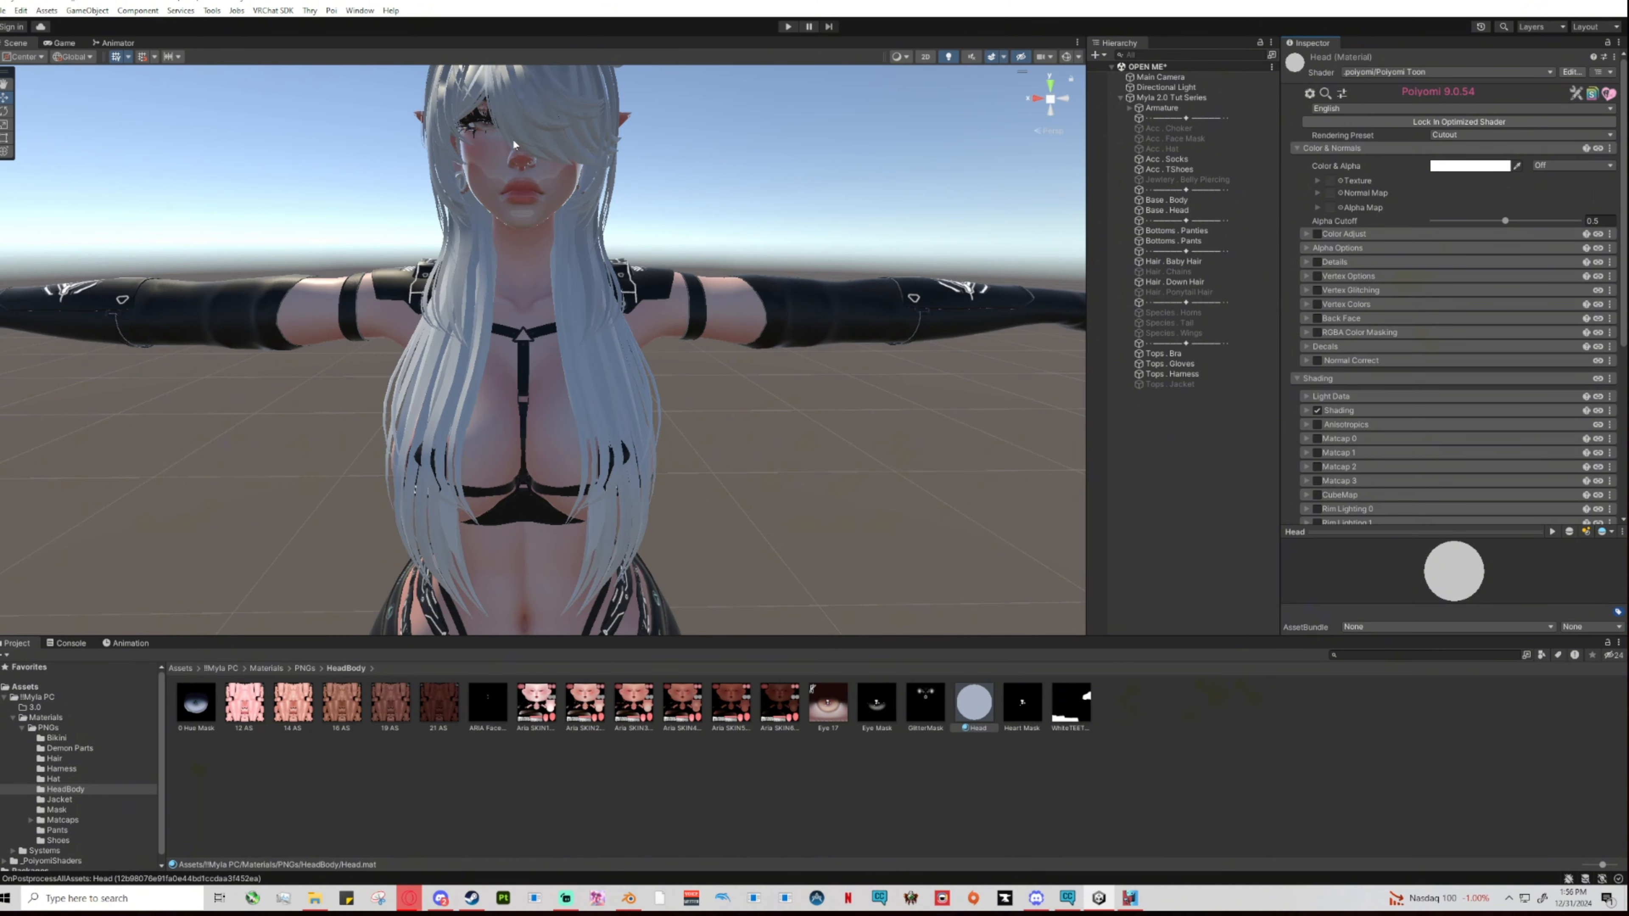
Switch to Blender and examine the white hair strands over the face and mask up close.
click(629, 897)
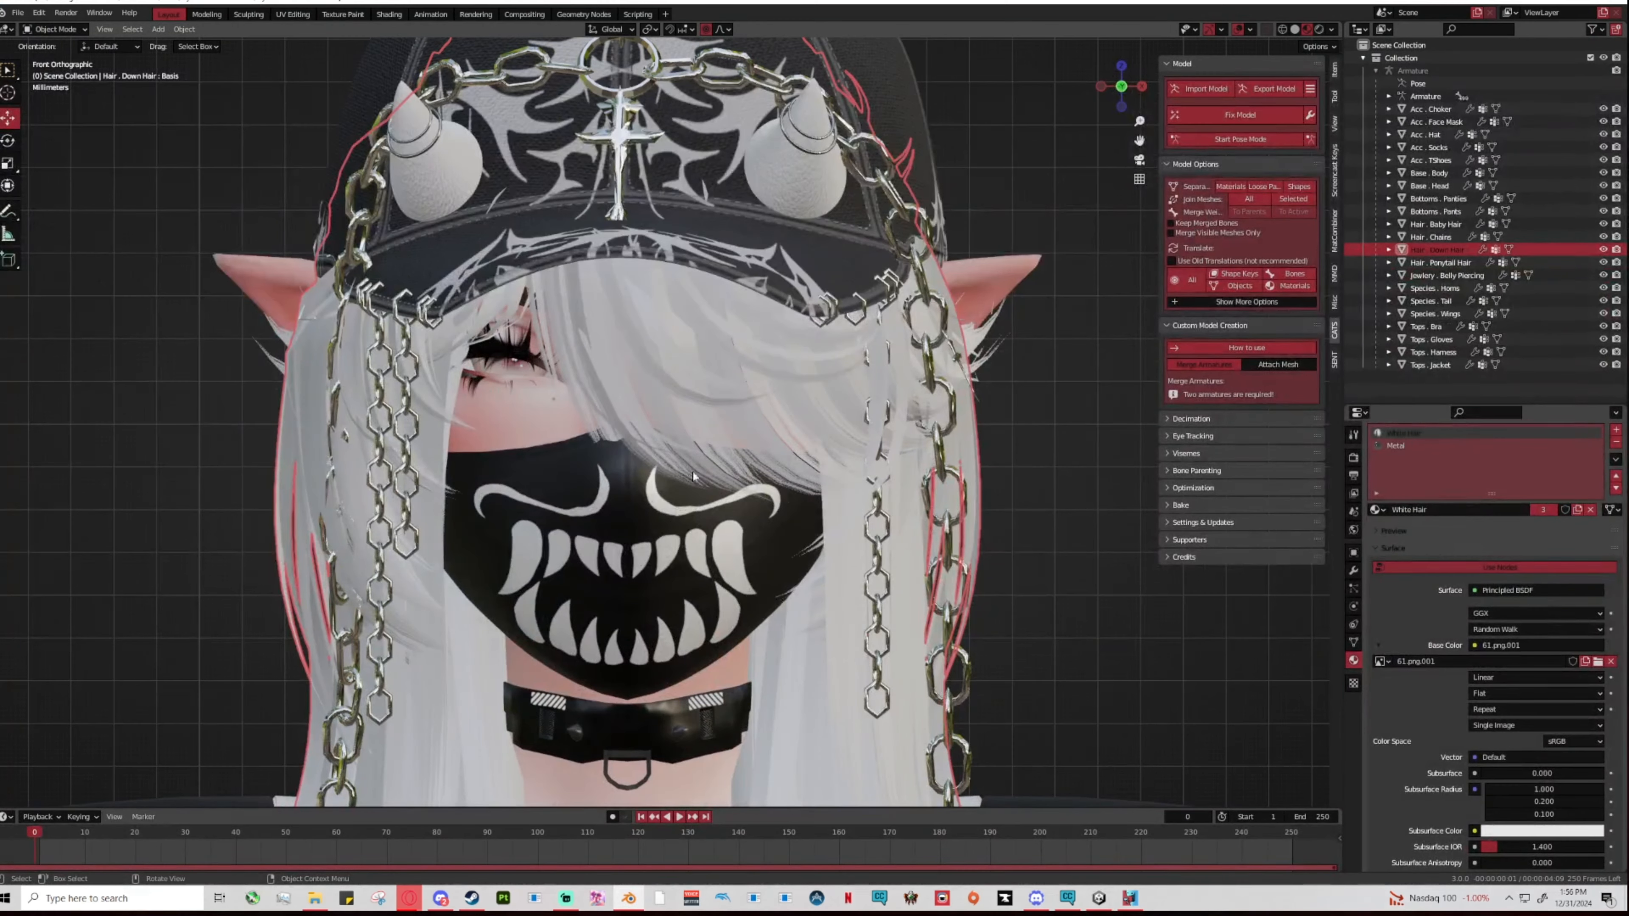
scroll(719, 479, up, 2)
scroll(760, 473, up, 2)
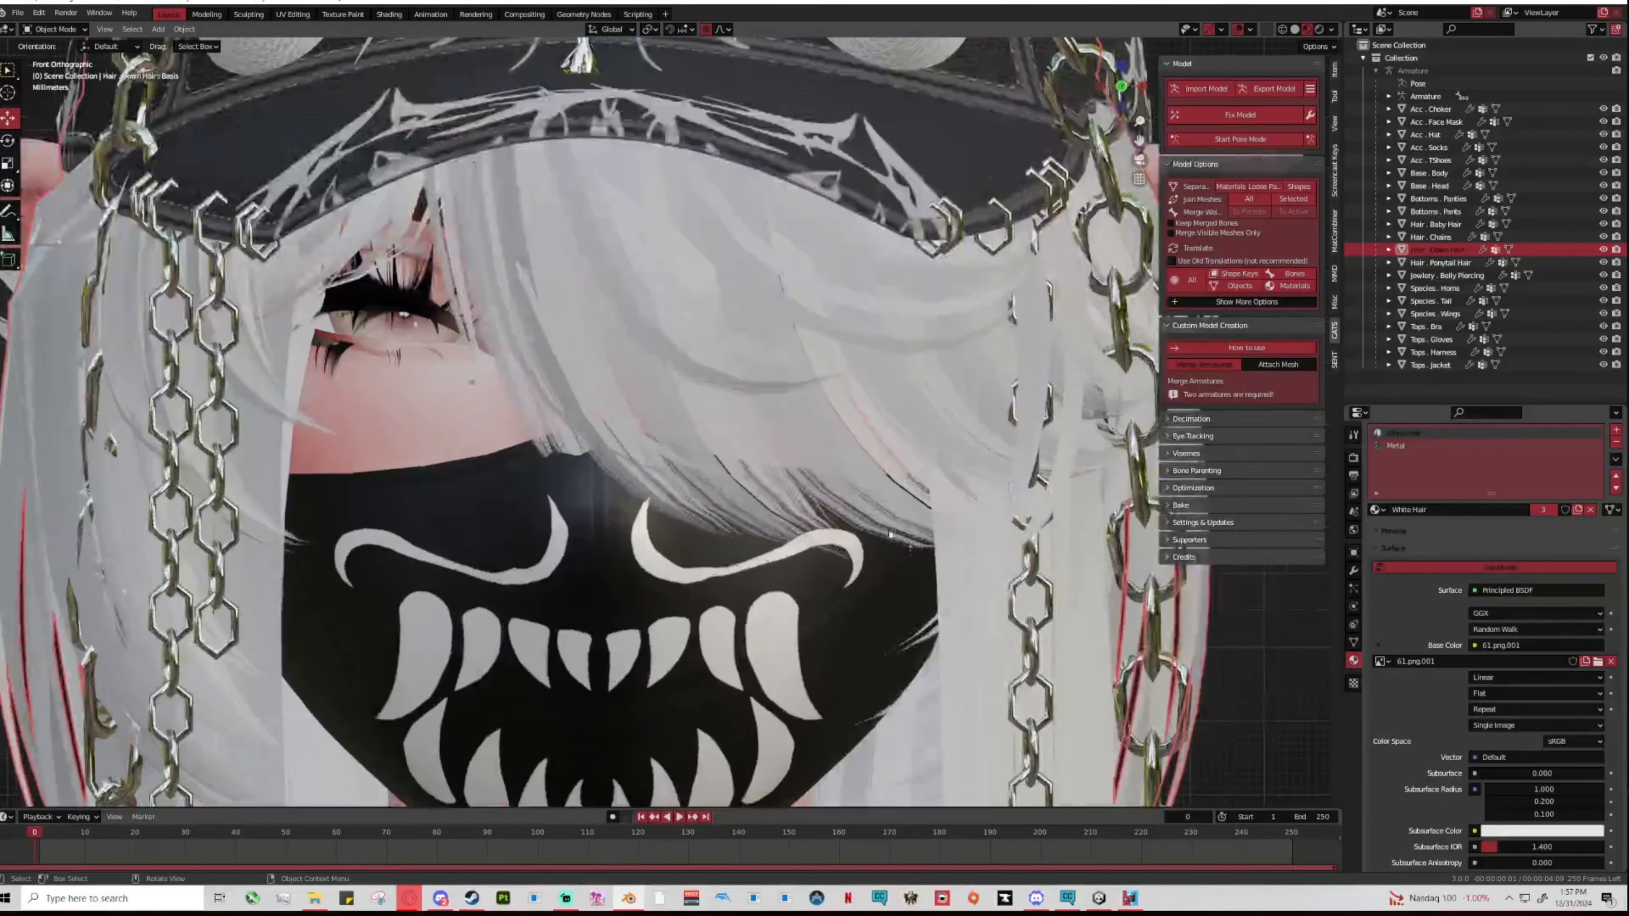
click(890, 521)
click(962, 500)
click(981, 465)
click(988, 462)
click(1024, 471)
Try the Alpha Clip blend mode on the White Hair material and restore Alpha Hashed.
scroll(1481, 802, down, 10)
click(1500, 755)
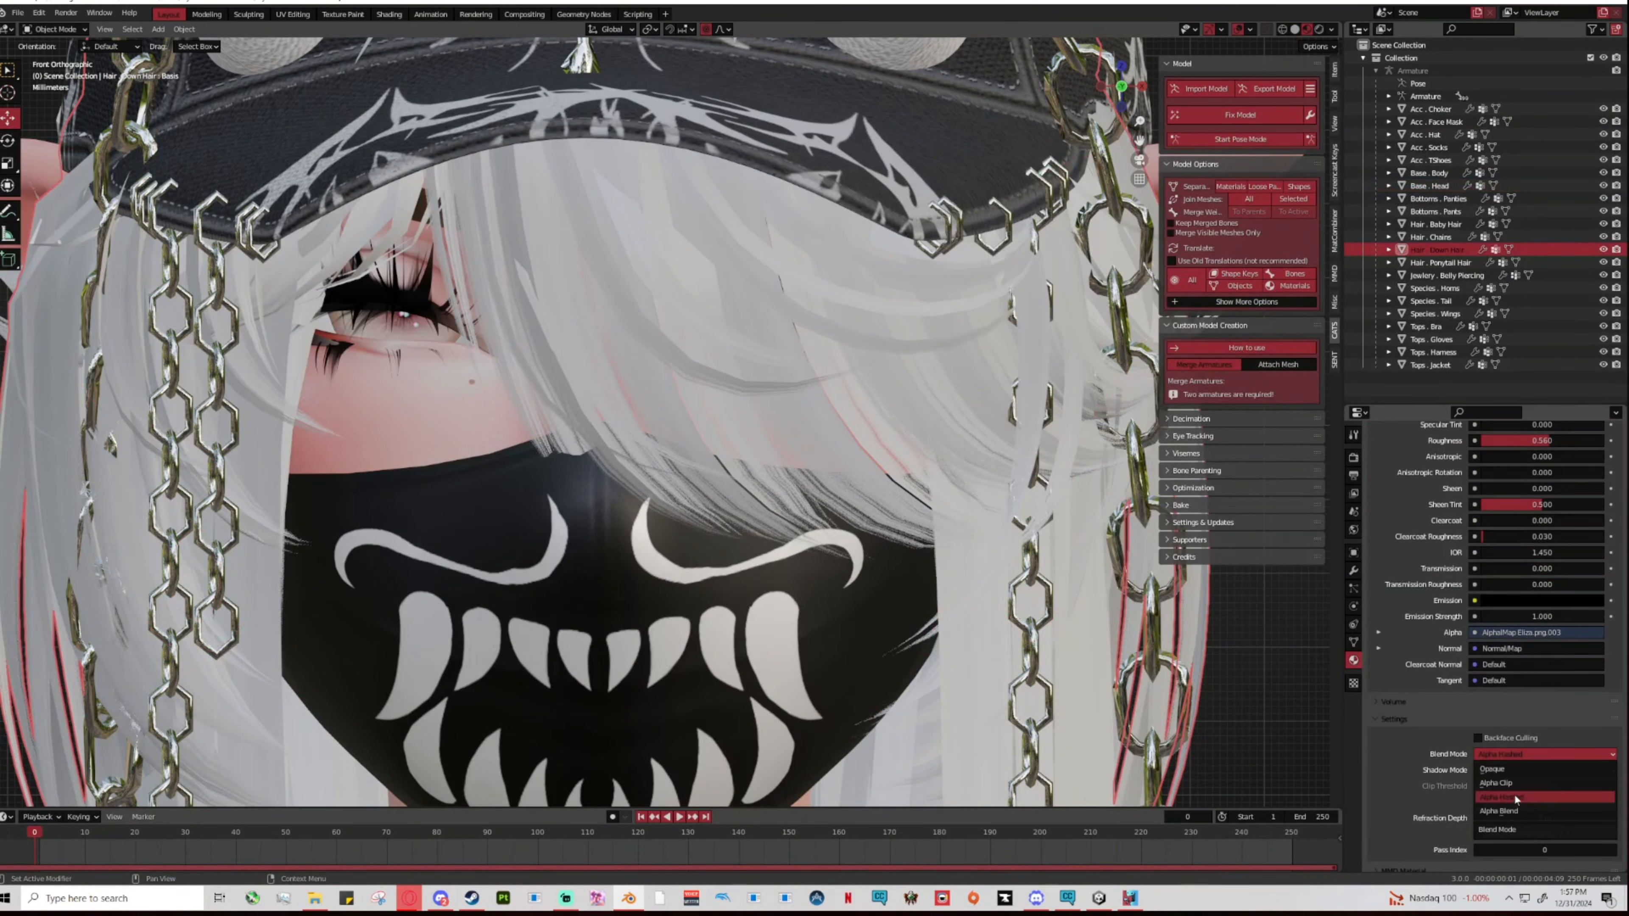
click(1506, 780)
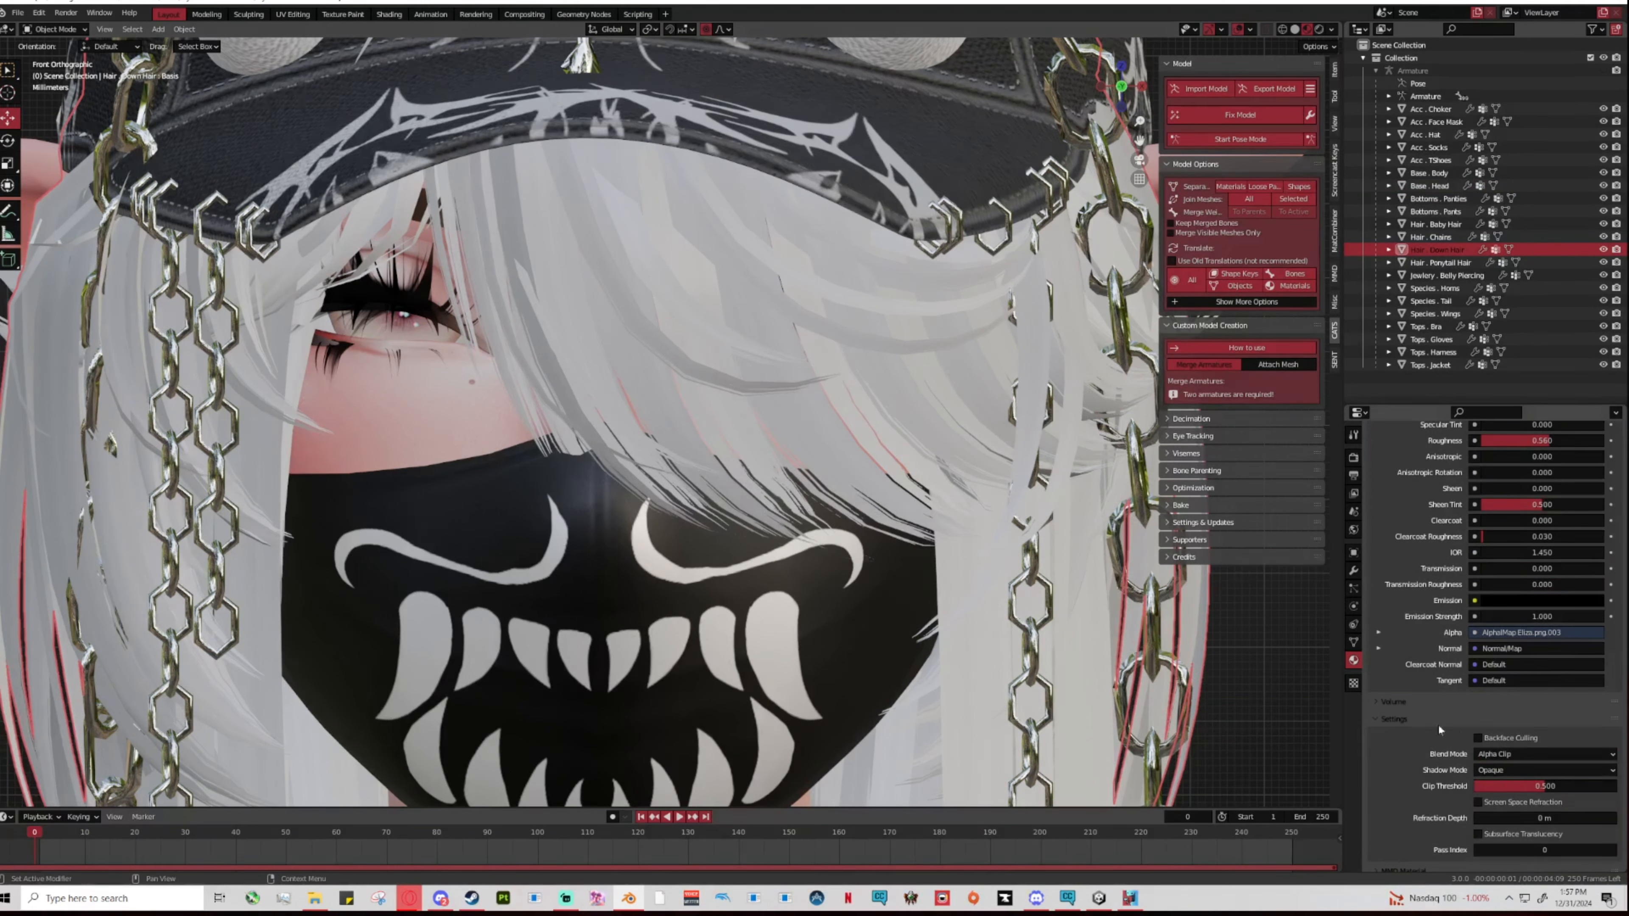
click(1509, 754)
click(1509, 800)
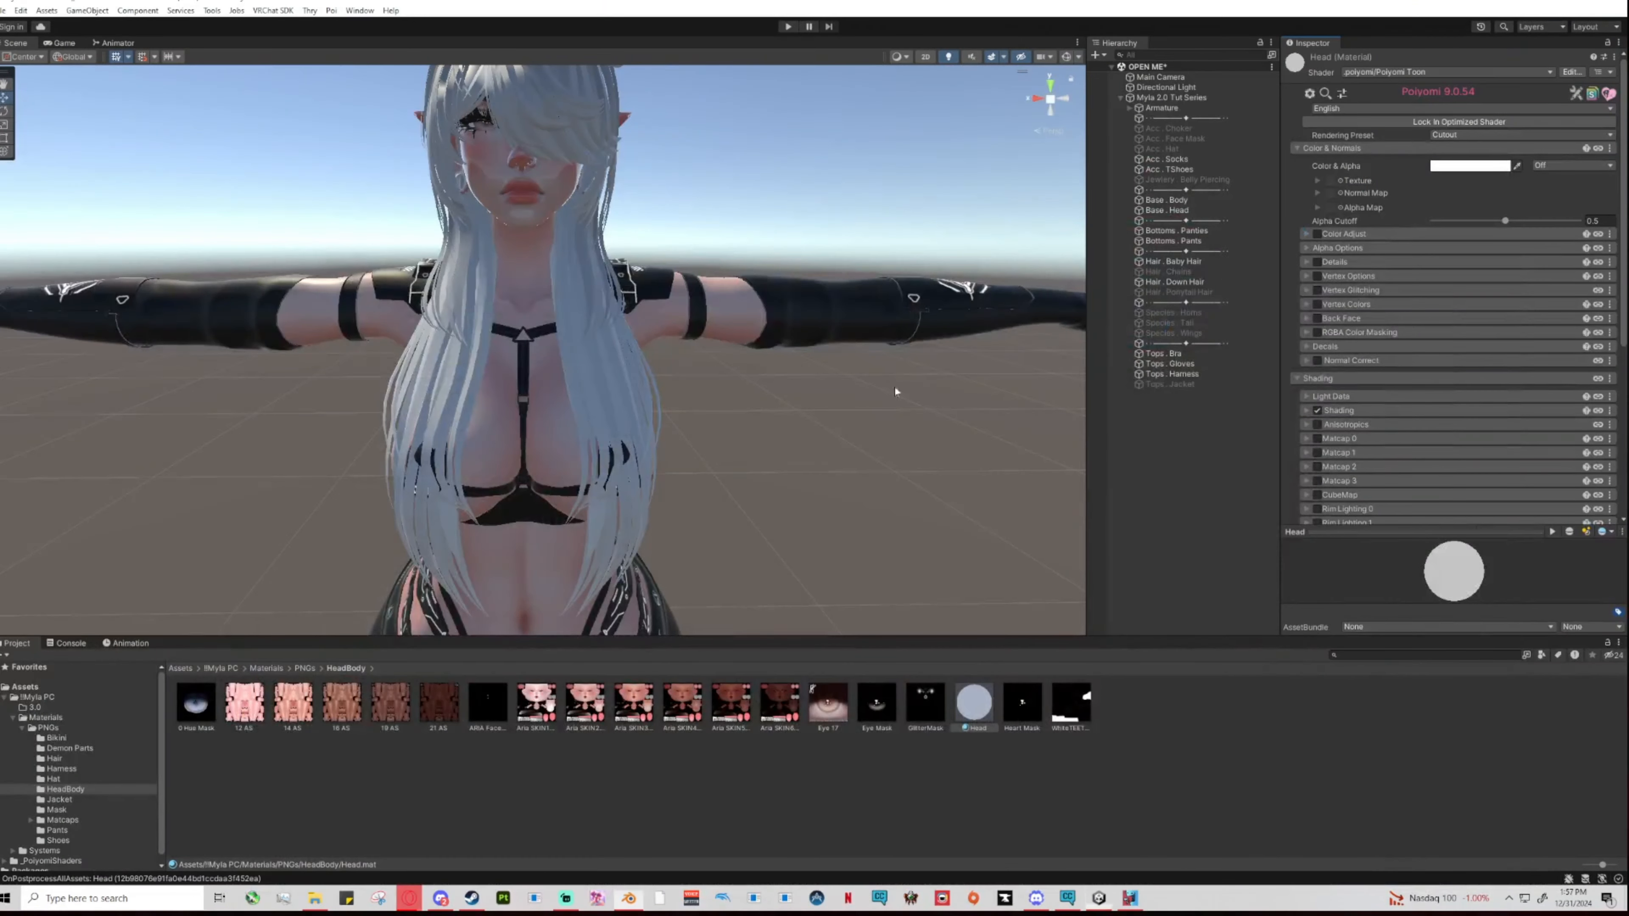
Return to Unity and examine the avatar's face and hair strand edges up close.
scroll(733, 360, up, 3)
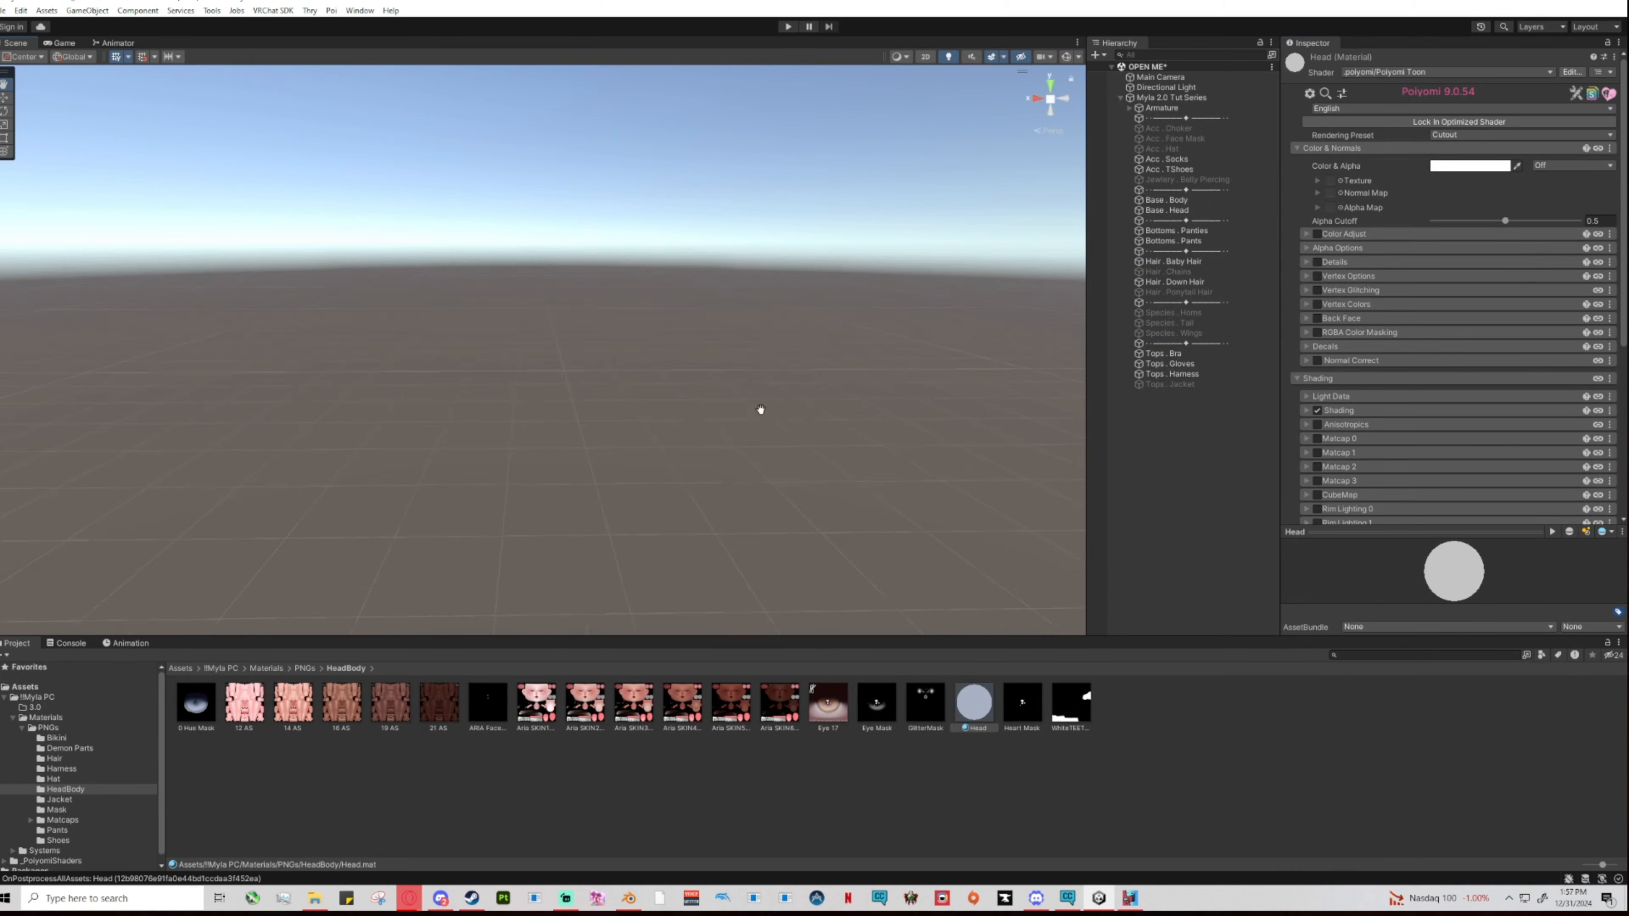
middle_drag(760, 411, 711, 263)
scroll(780, 357, down, 3)
scroll(779, 356, down, 3)
middle_drag(545, 315, 577, 459)
scroll(655, 404, up, 8)
scroll(711, 414, down, 3)
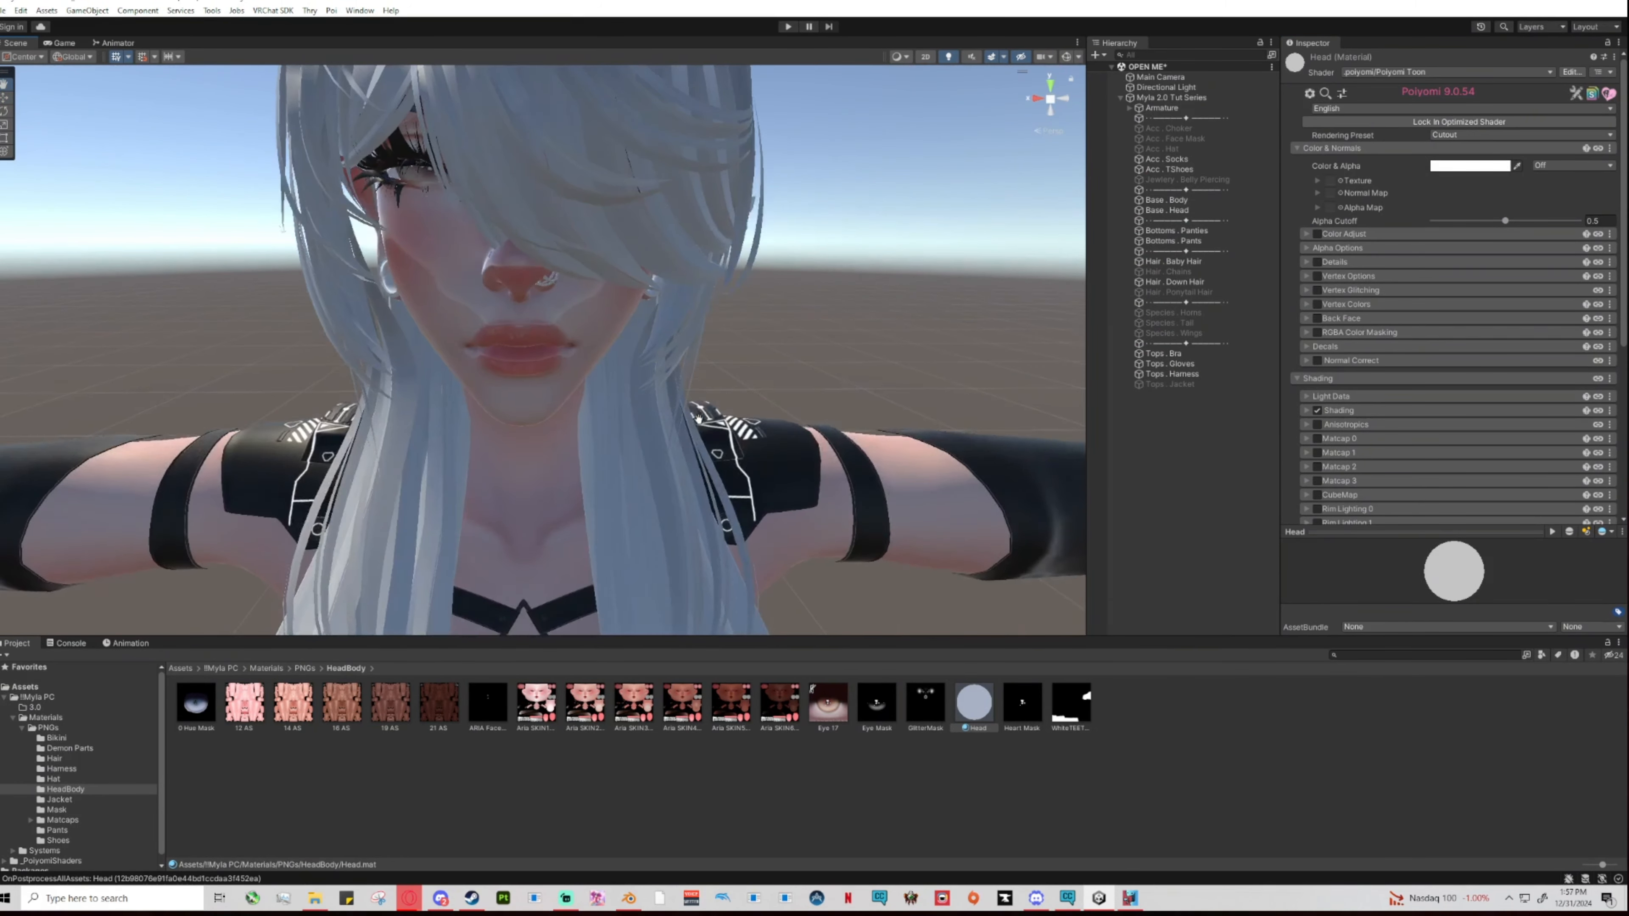
scroll(680, 411, up, 3)
middle_drag(692, 424, 728, 399)
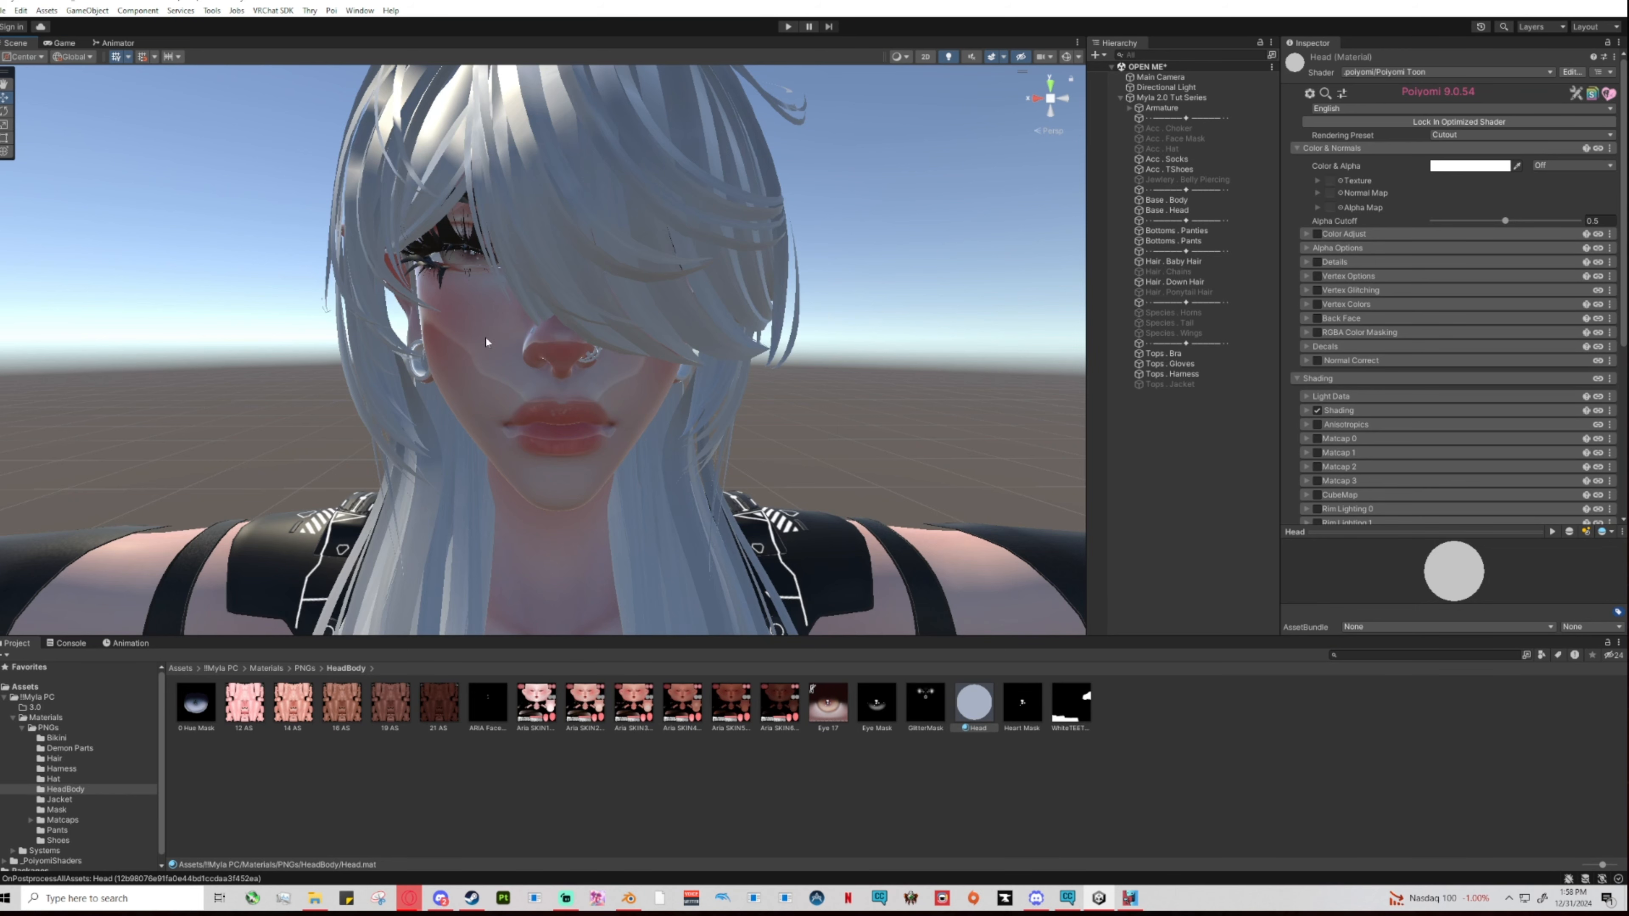
Examine the whole avatar from a distance and its hair from the front and an angle.
scroll(641, 359, down, 10)
scroll(609, 366, up, 3)
scroll(577, 370, down, 2)
scroll(577, 370, down, 2)
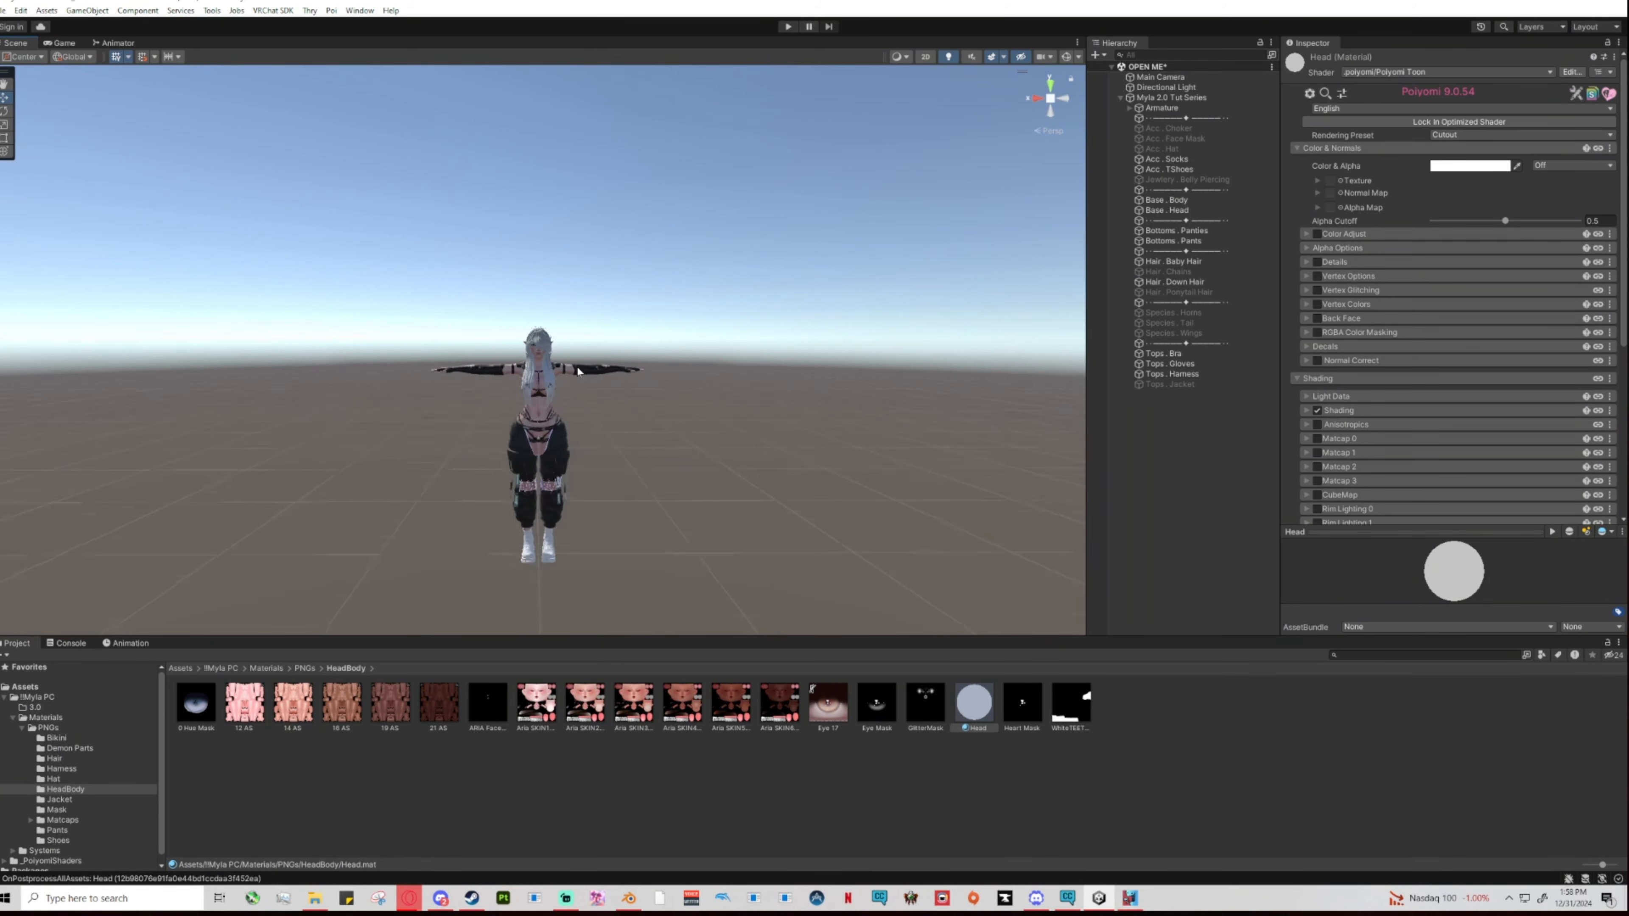
right_drag(577, 370, 431, 376)
middle_drag(615, 350, 660, 372)
scroll(681, 363, up, 5)
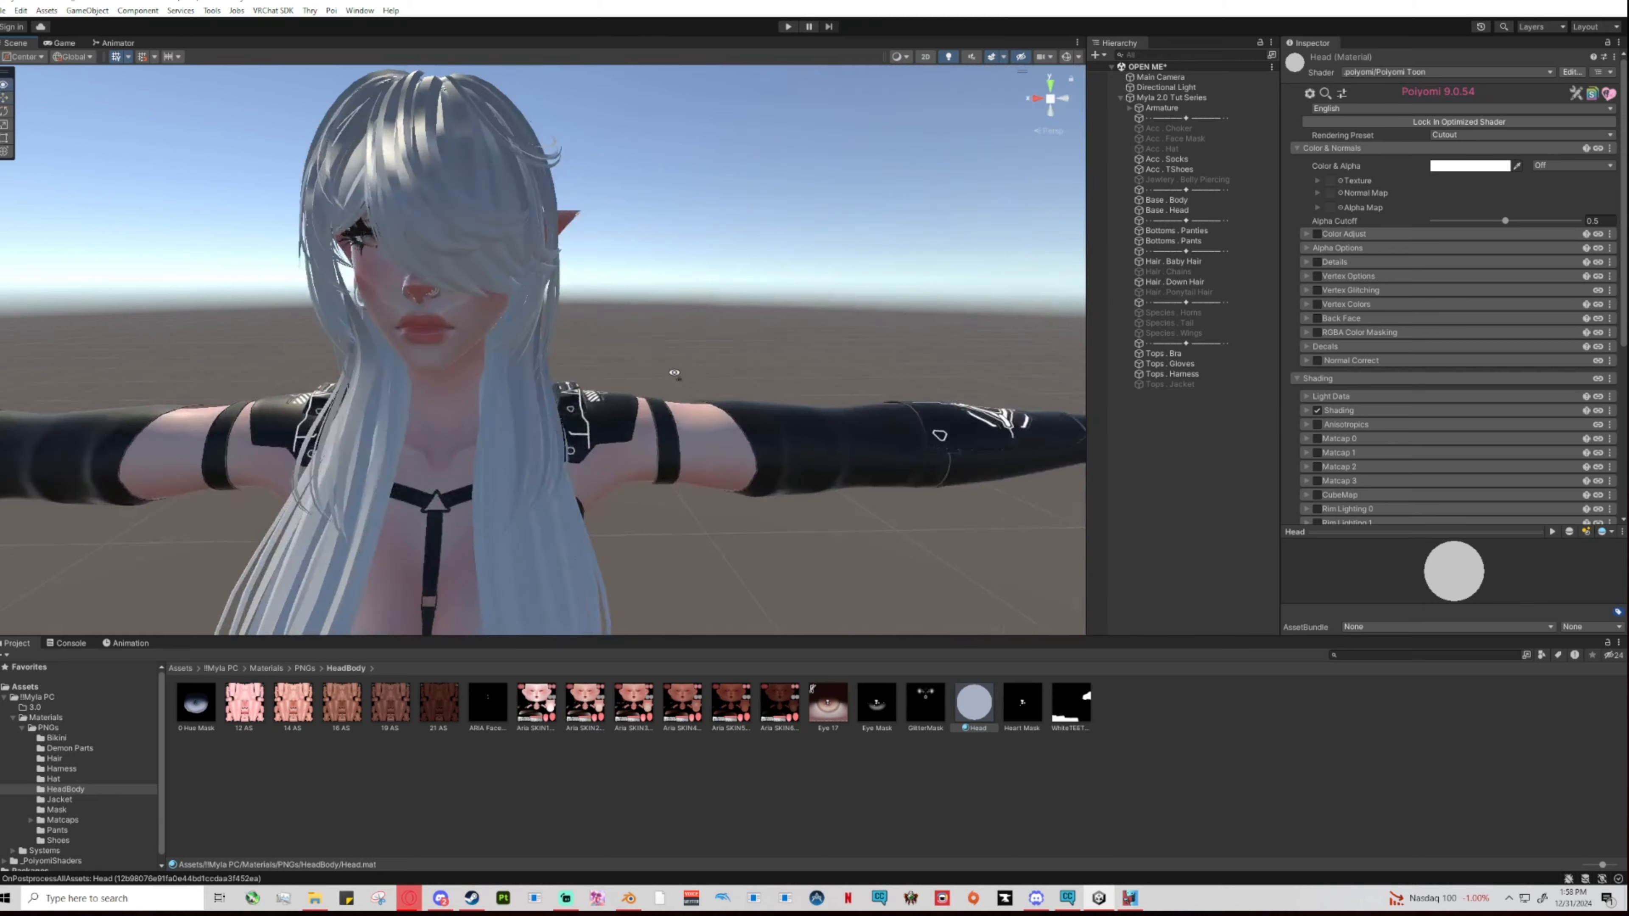
right_drag(673, 371, 674, 367)
middle_drag(675, 368, 685, 363)
scroll(687, 368, down, 3)
scroll(688, 369, up, 3)
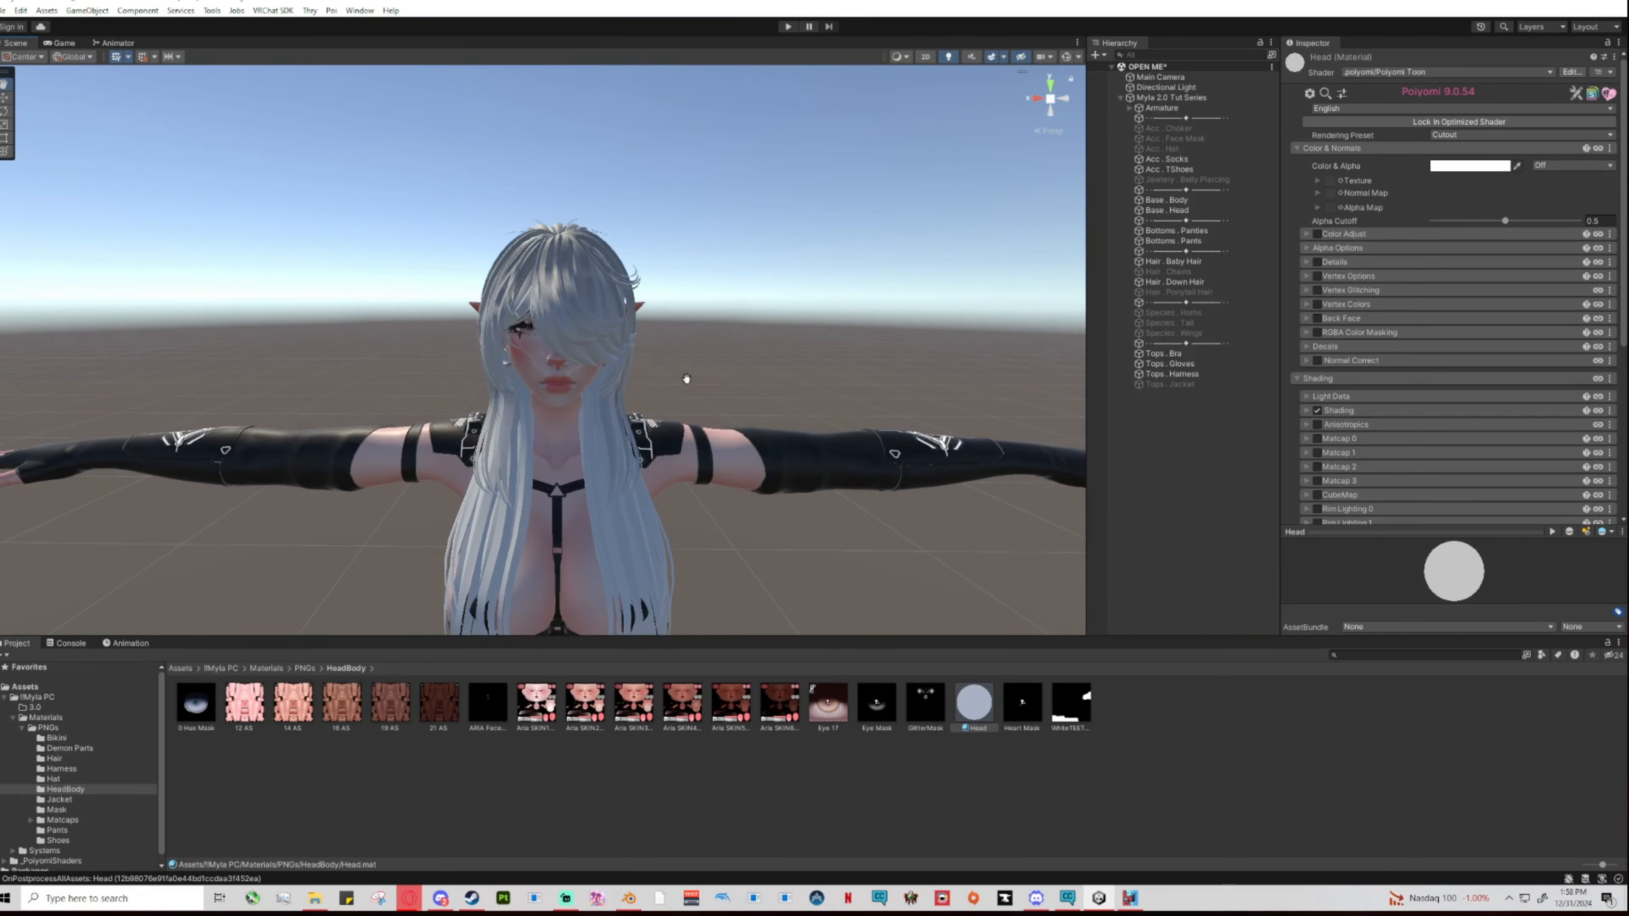
scroll(696, 376, up, 2)
middle_drag(698, 377, 700, 367)
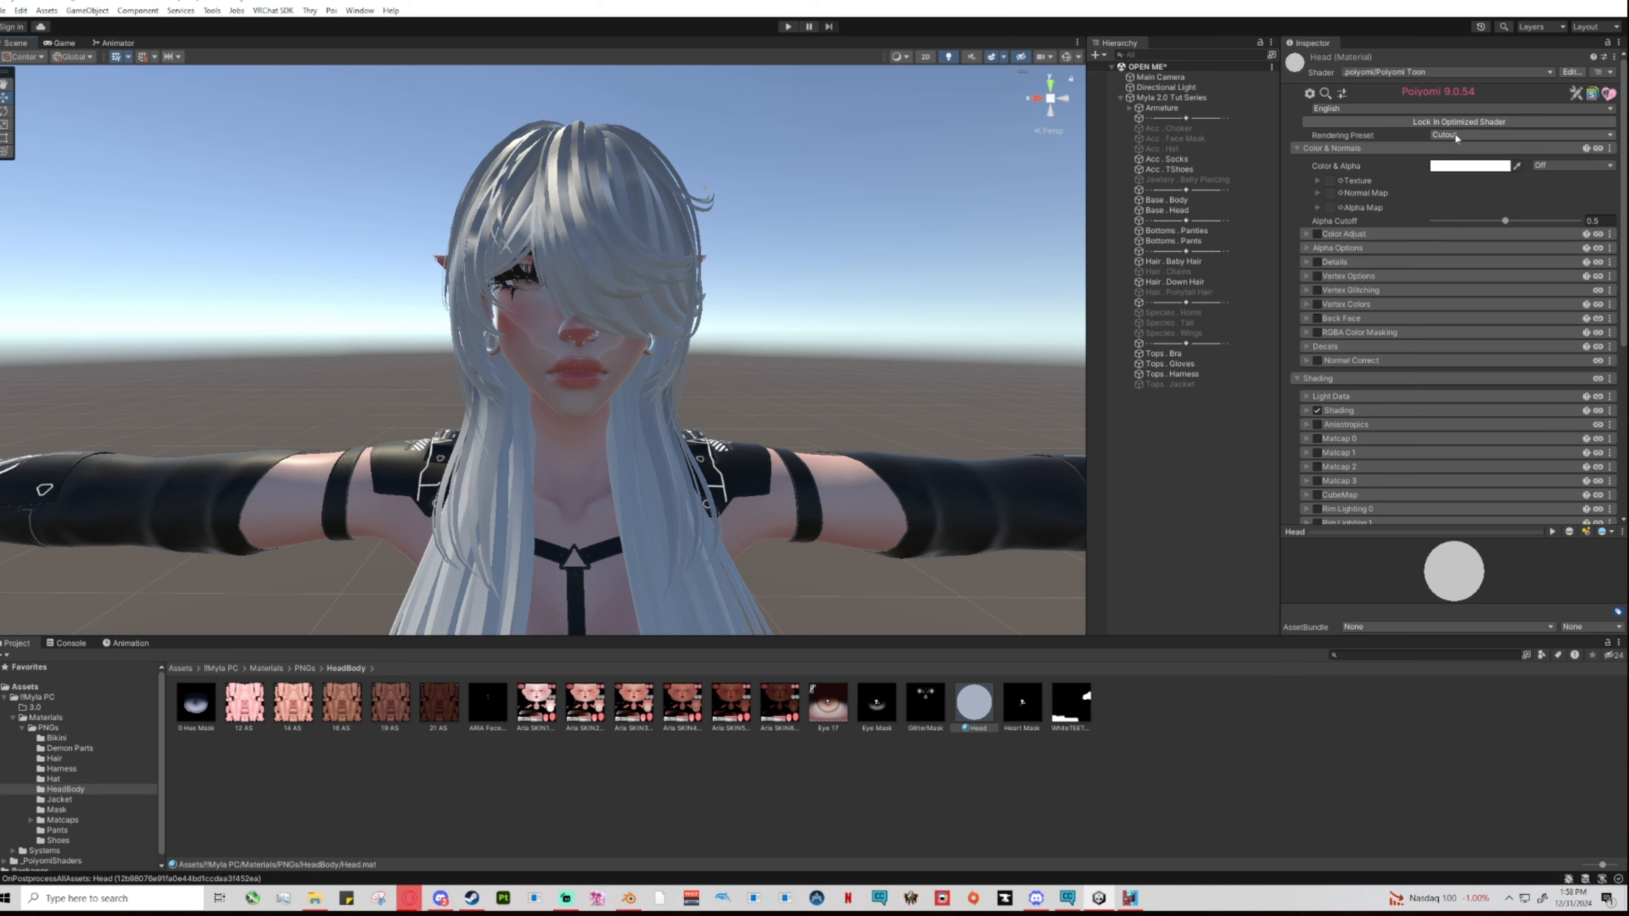
Expand the Head material's Rendering section to show the Cull option.
scroll(1379, 486, down, 6)
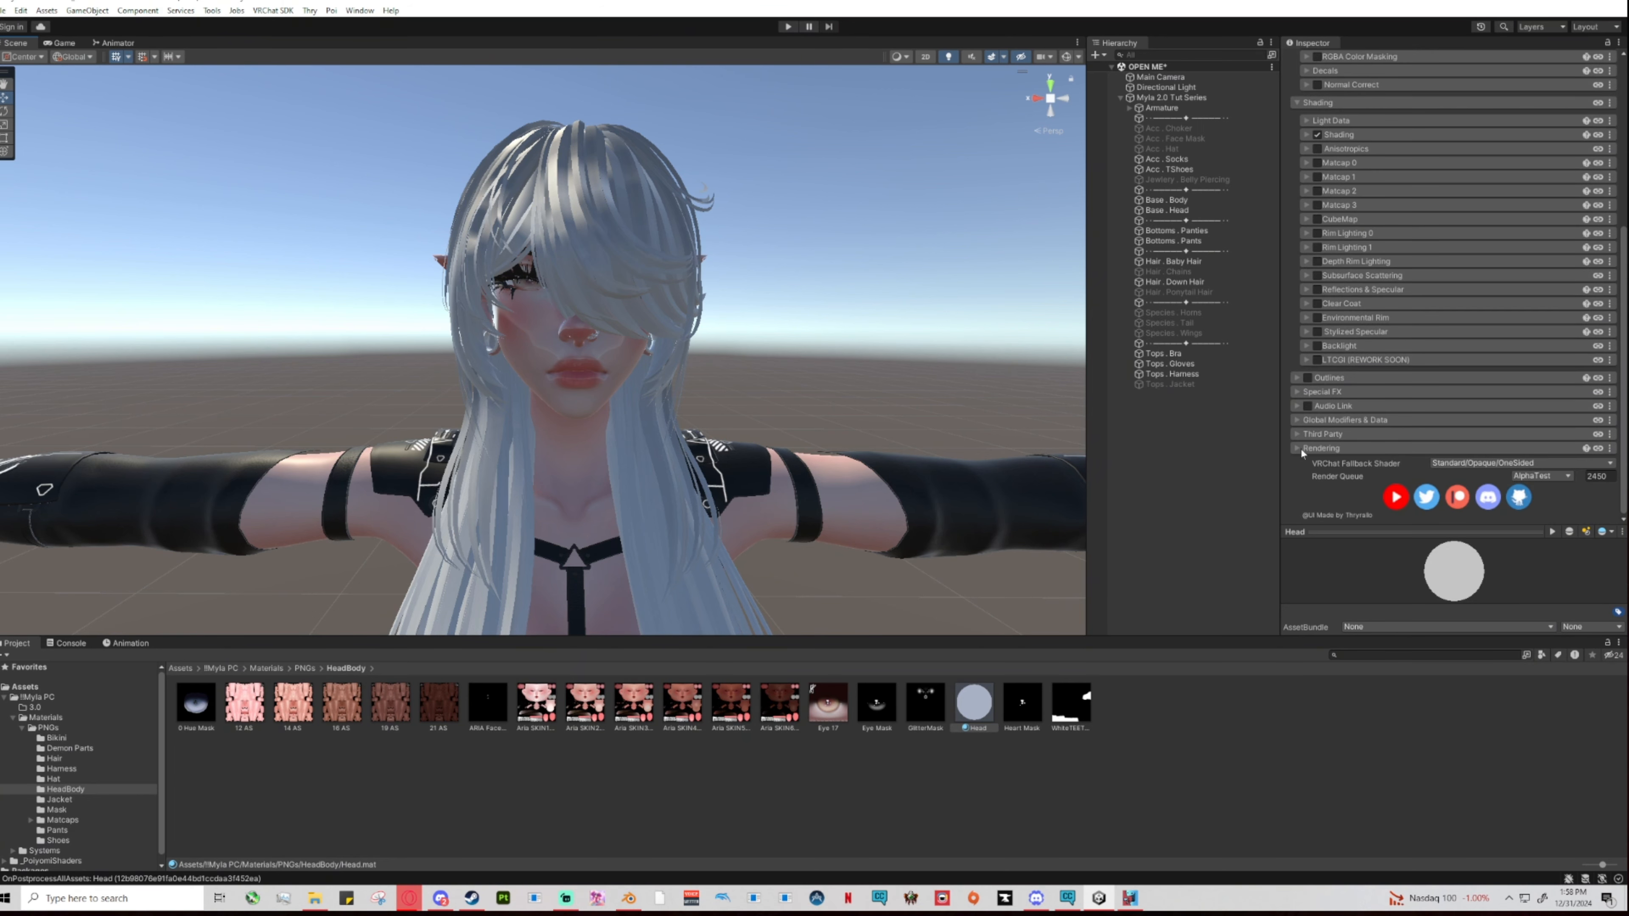
click(1300, 448)
scroll(1390, 444, down, 2)
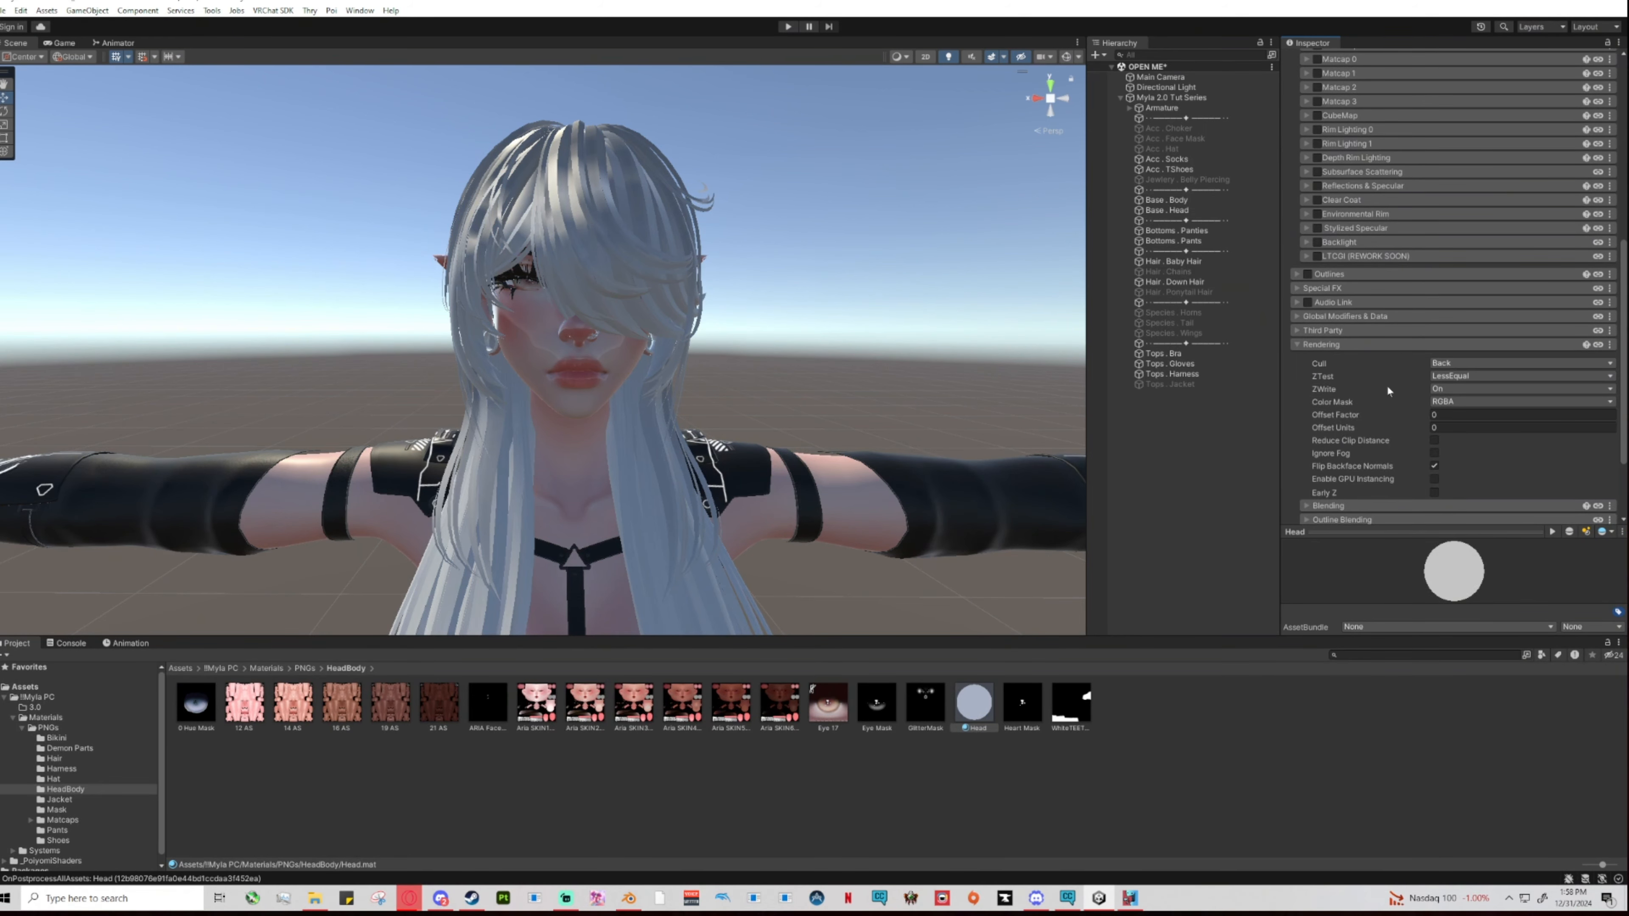
Examine the hanging SPIRIT straps and the lacing around the knees of the pants.
right_drag(779, 350, 666, 404)
scroll(665, 404, down, 3)
middle_drag(666, 404, 694, 317)
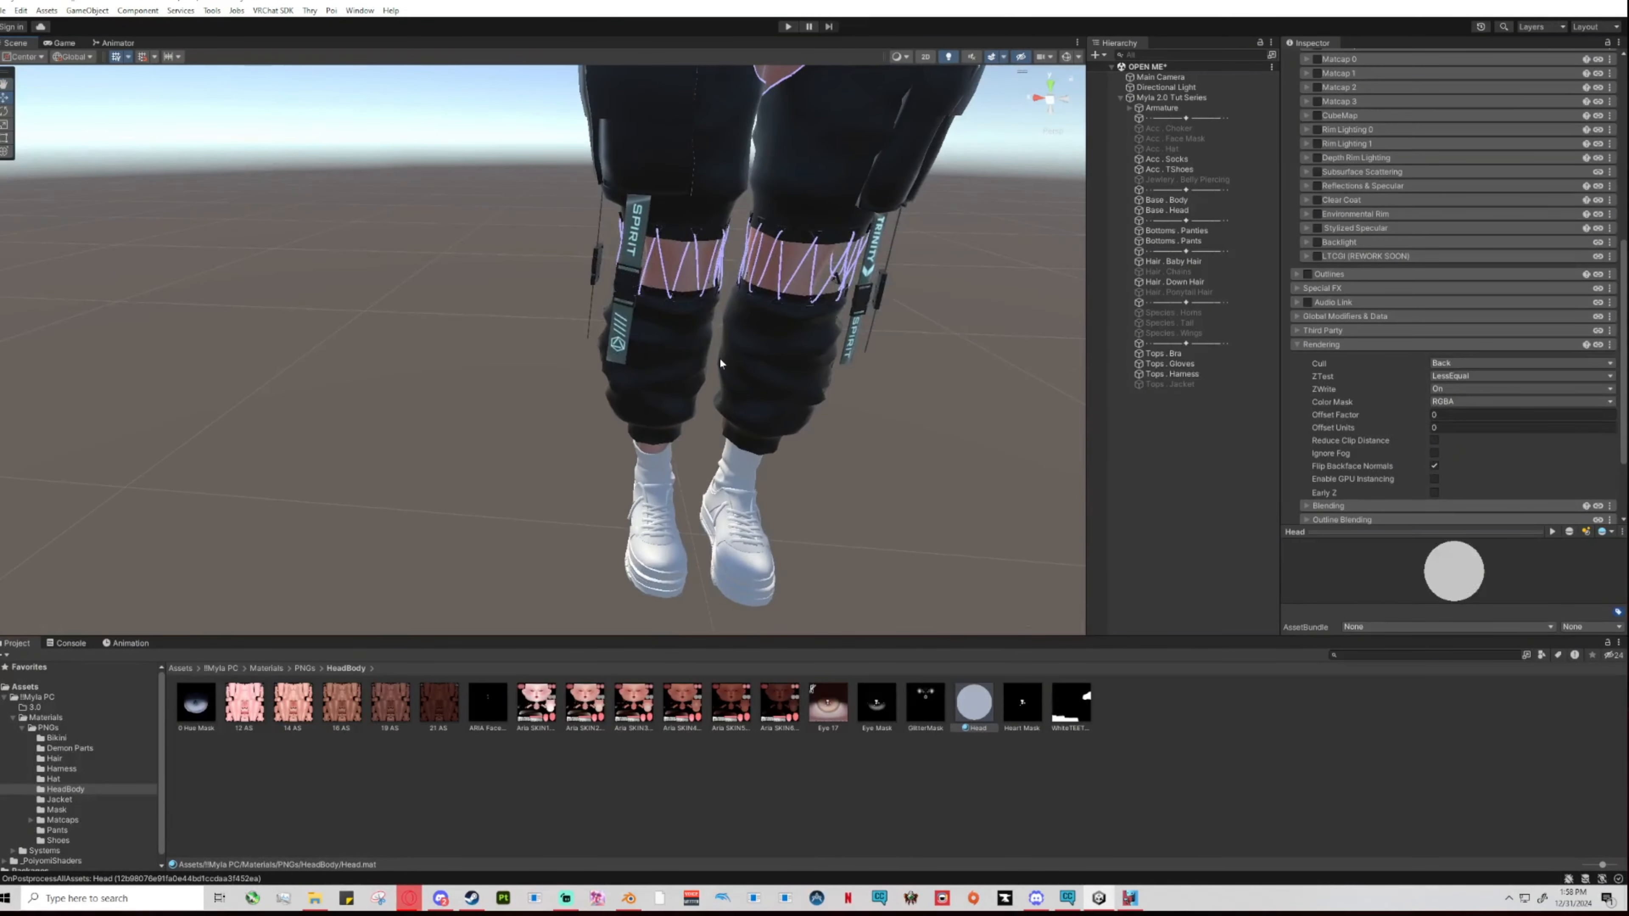
scroll(721, 363, up, 4)
scroll(720, 363, down, 2)
middle_drag(825, 364, 724, 439)
scroll(822, 378, up, 1)
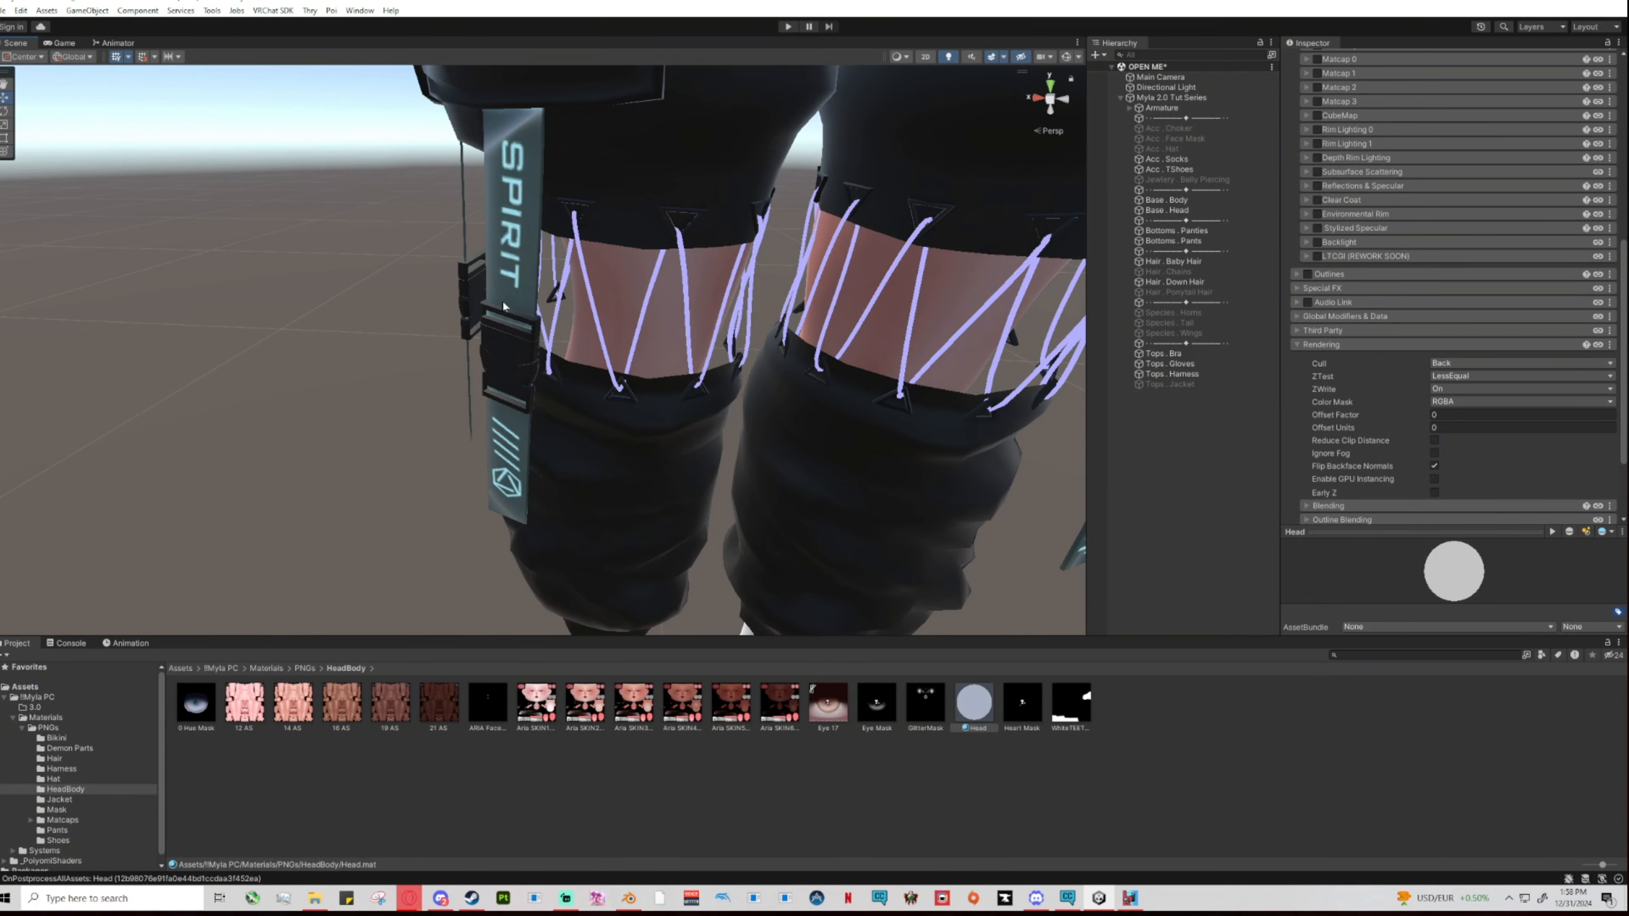
mouse_move(478, 305)
middle_down()
mouse_move(543, 301)
mouse_move(506, 298)
middle_up()
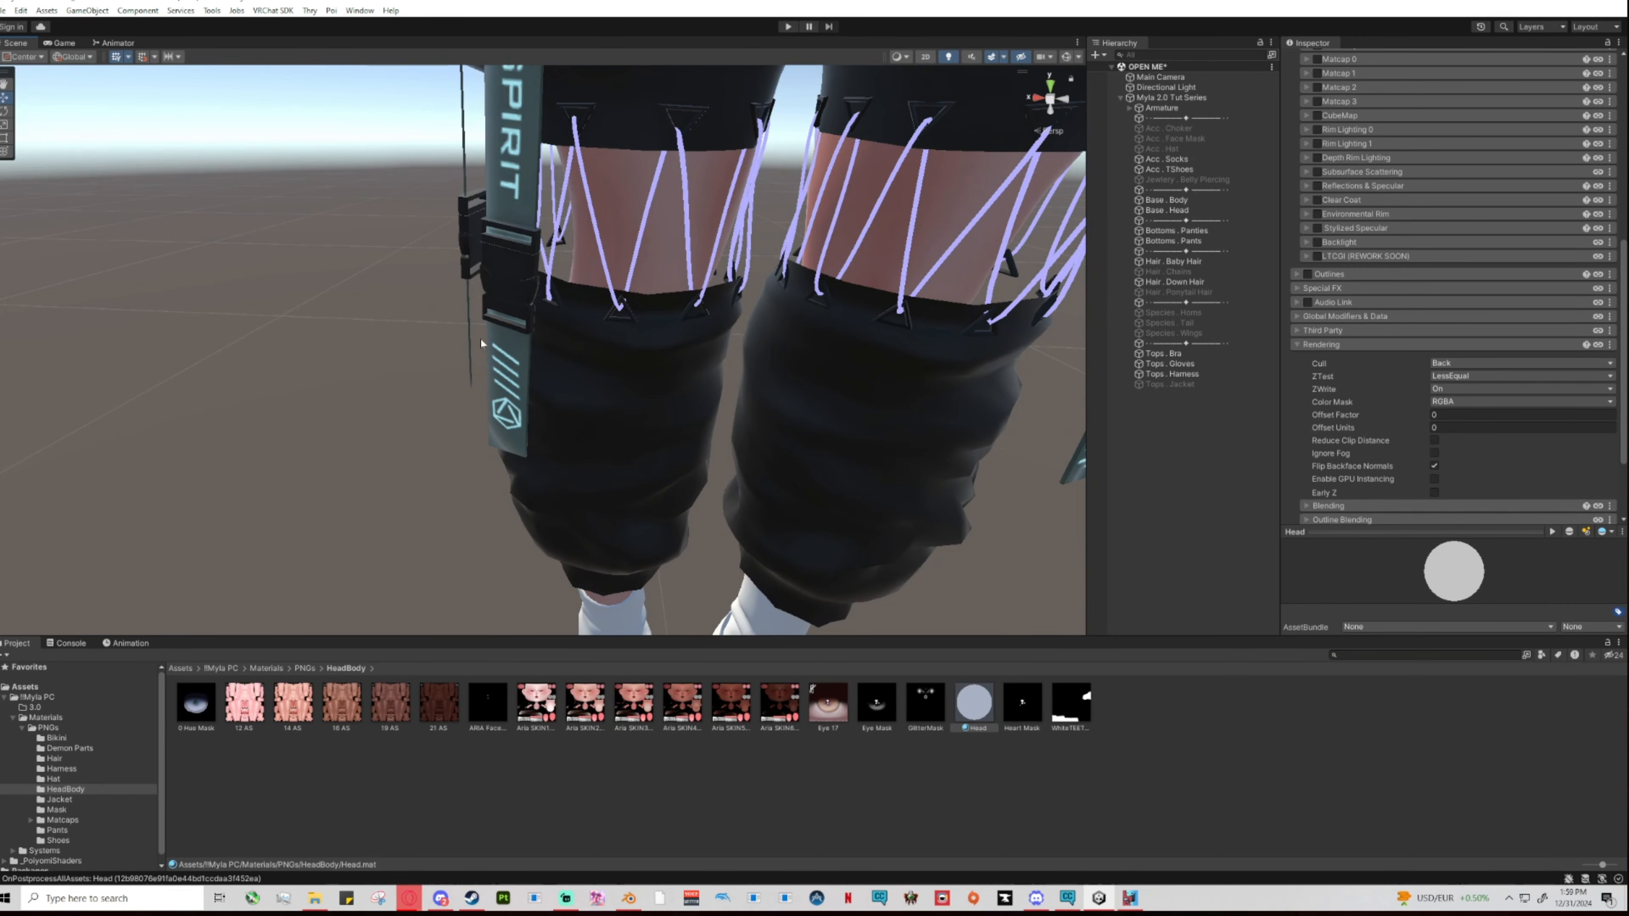
scroll(613, 350, up, 2)
scroll(614, 350, down, 2)
middle_drag(615, 349, 579, 357)
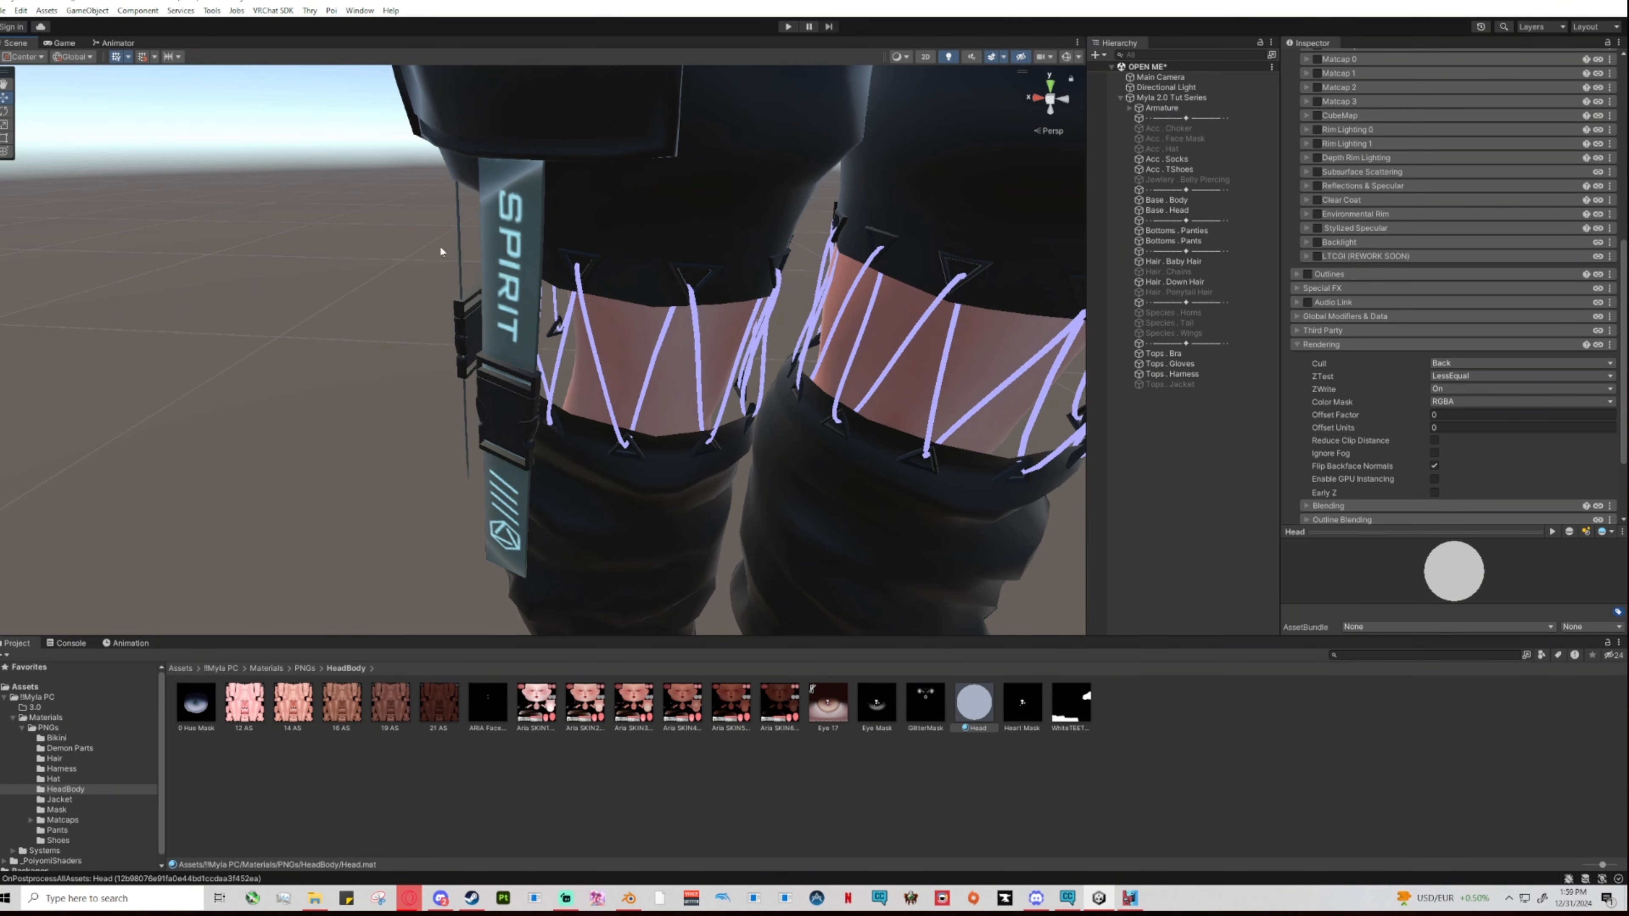
Examine the front and inner faces of the pants' side straps from several angles, and the hair over the torso.
middle_drag(486, 287, 521, 281)
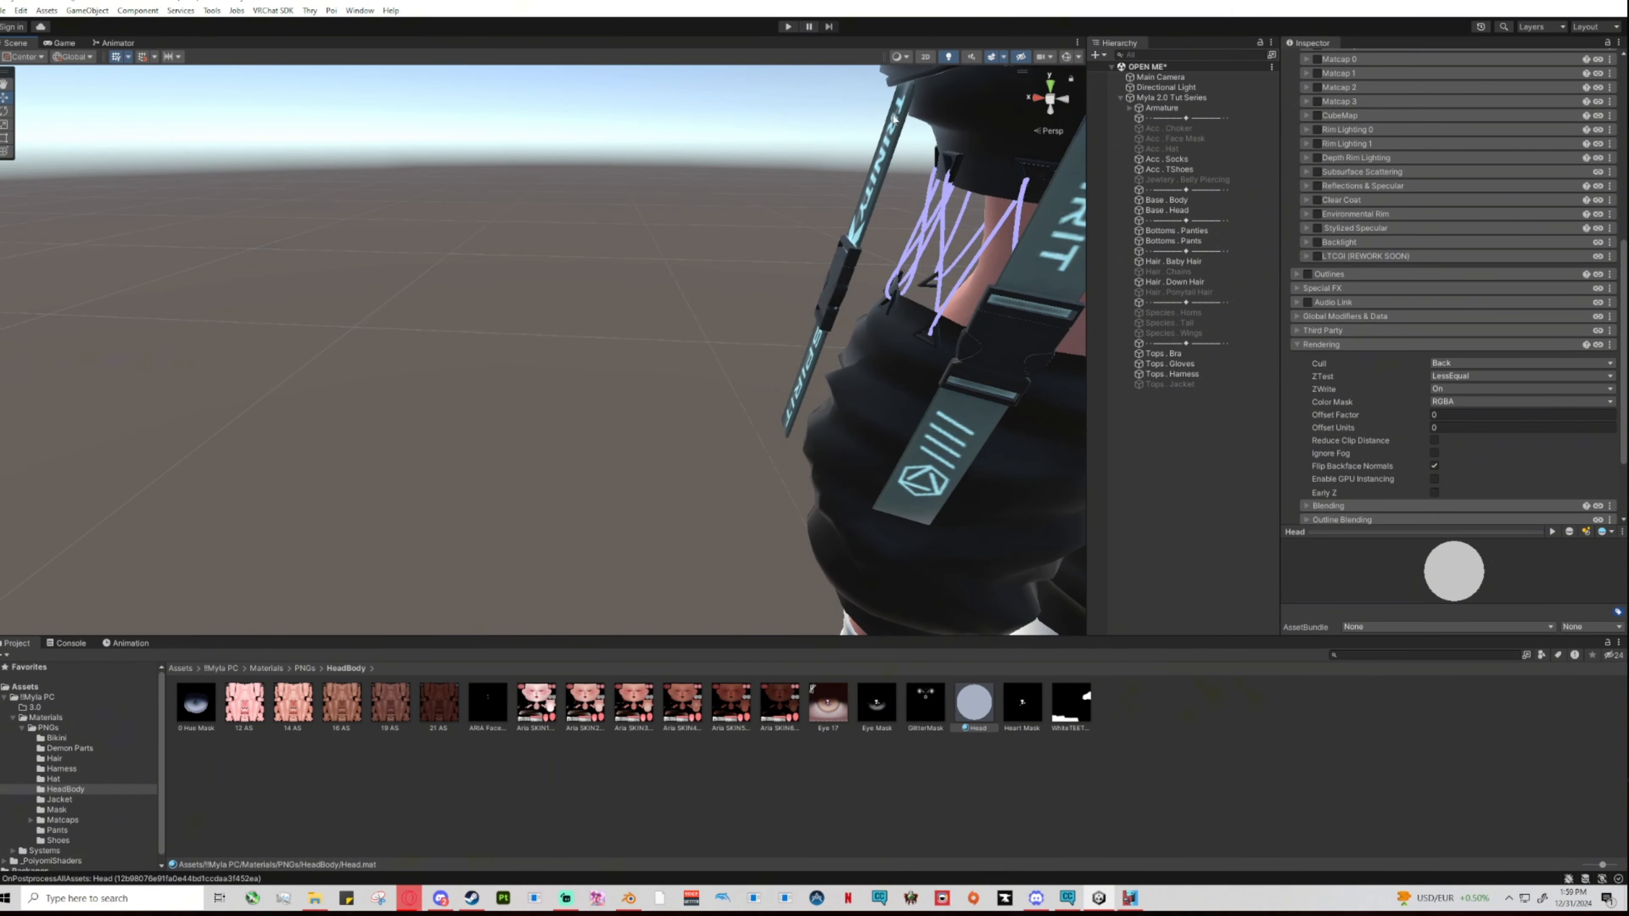
scroll(867, 218, down, 5)
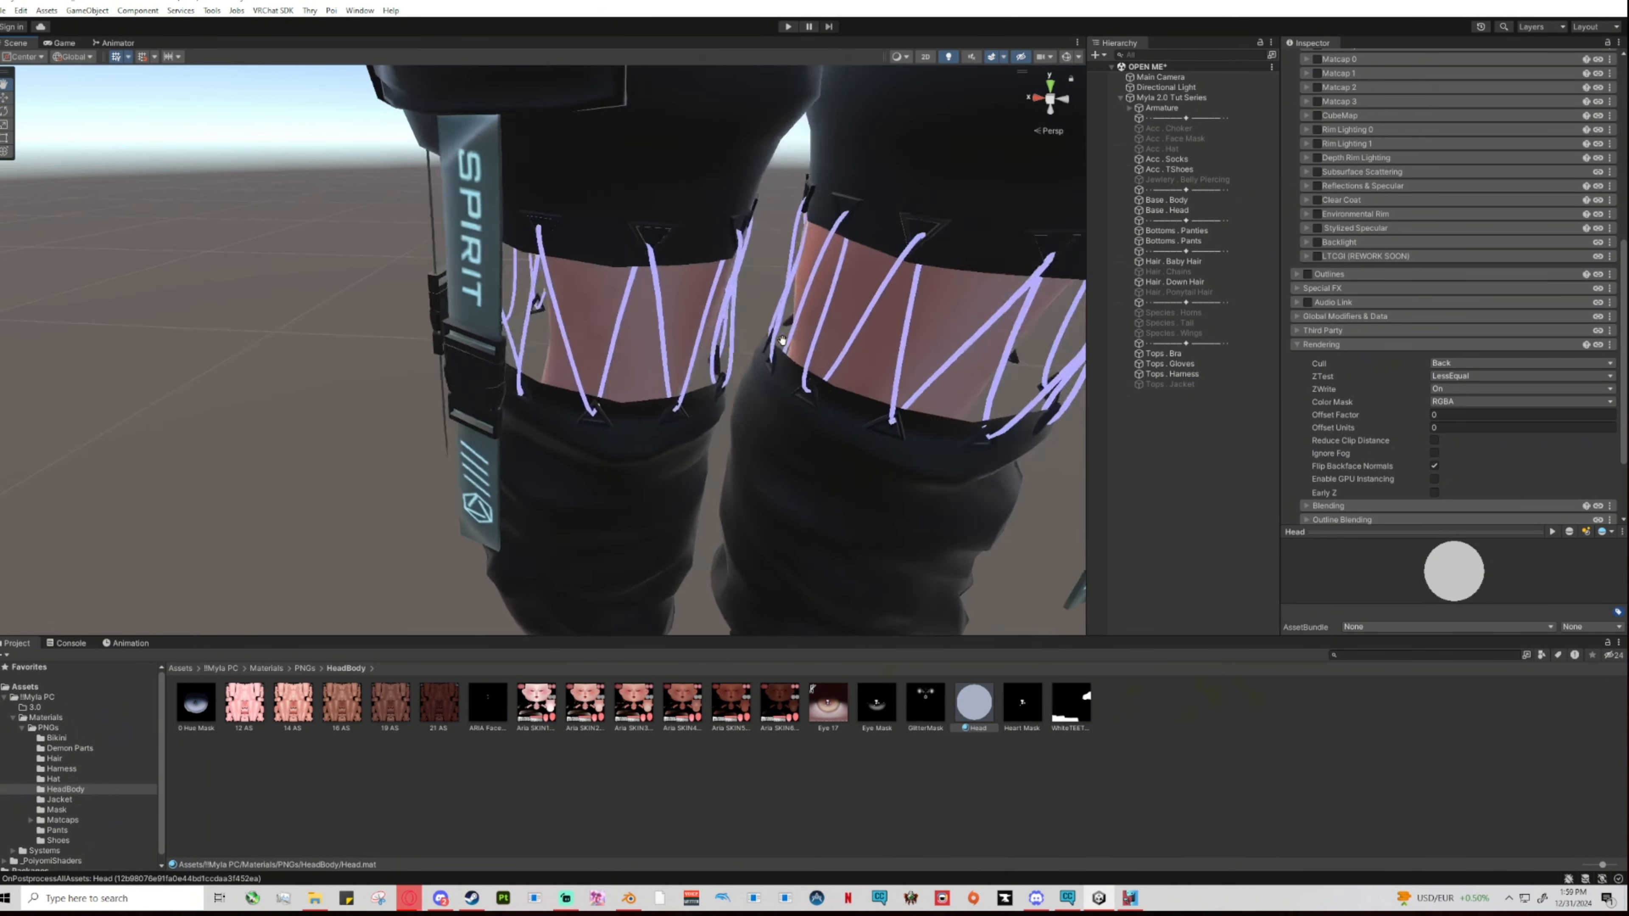
middle_drag(867, 218, 561, 149)
scroll(560, 149, up, 4)
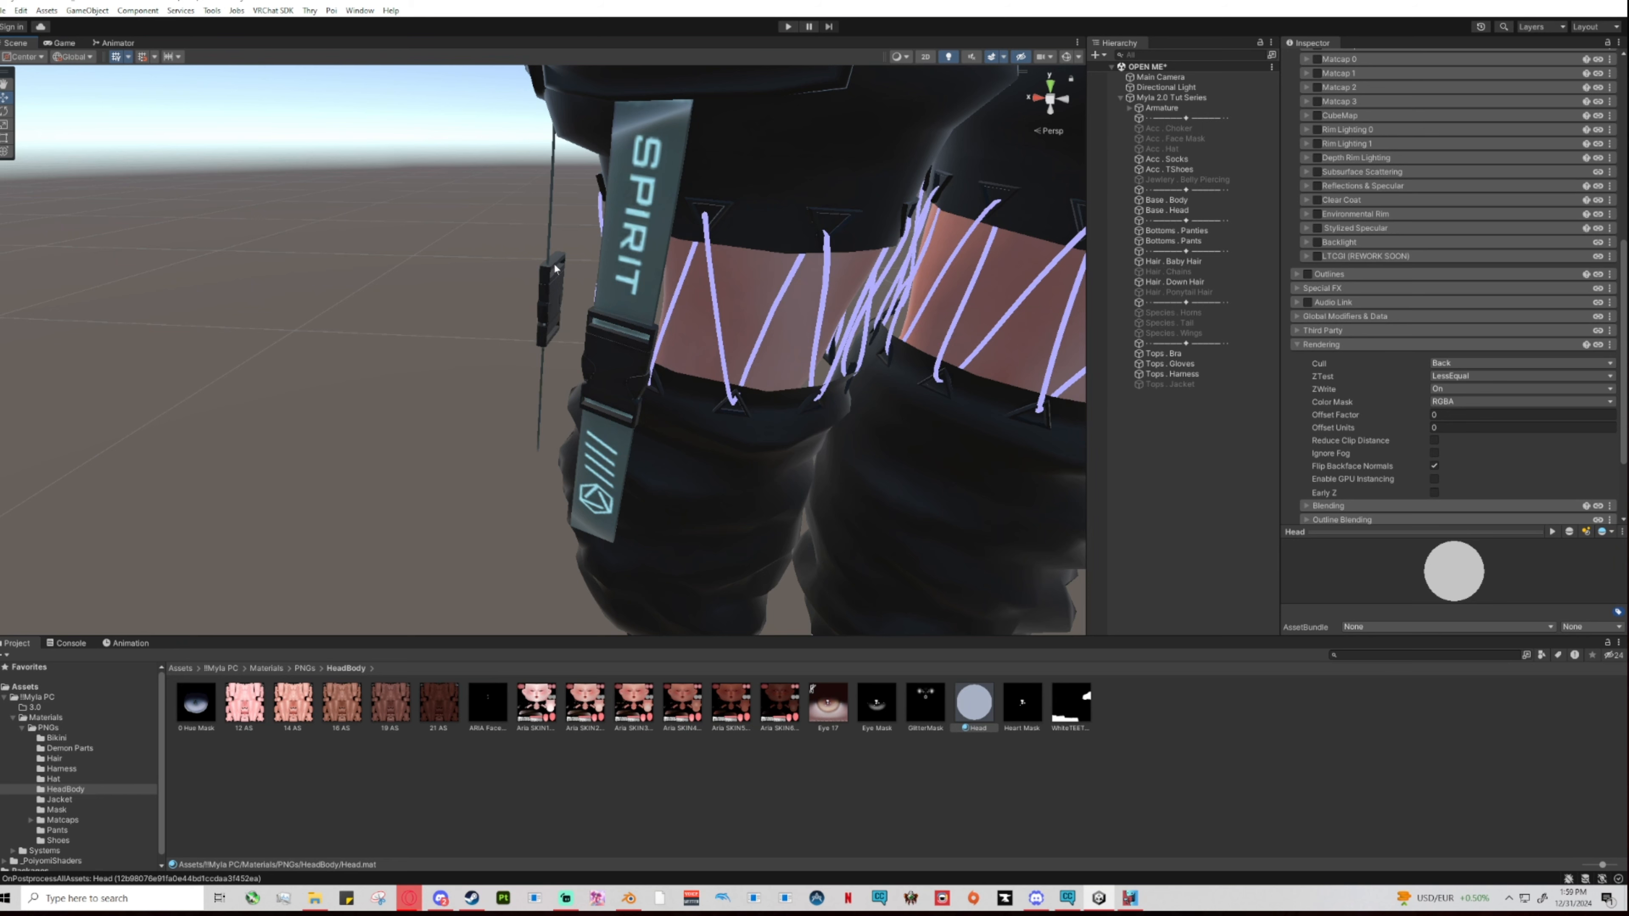
alt+drag(554, 265, 635, 310)
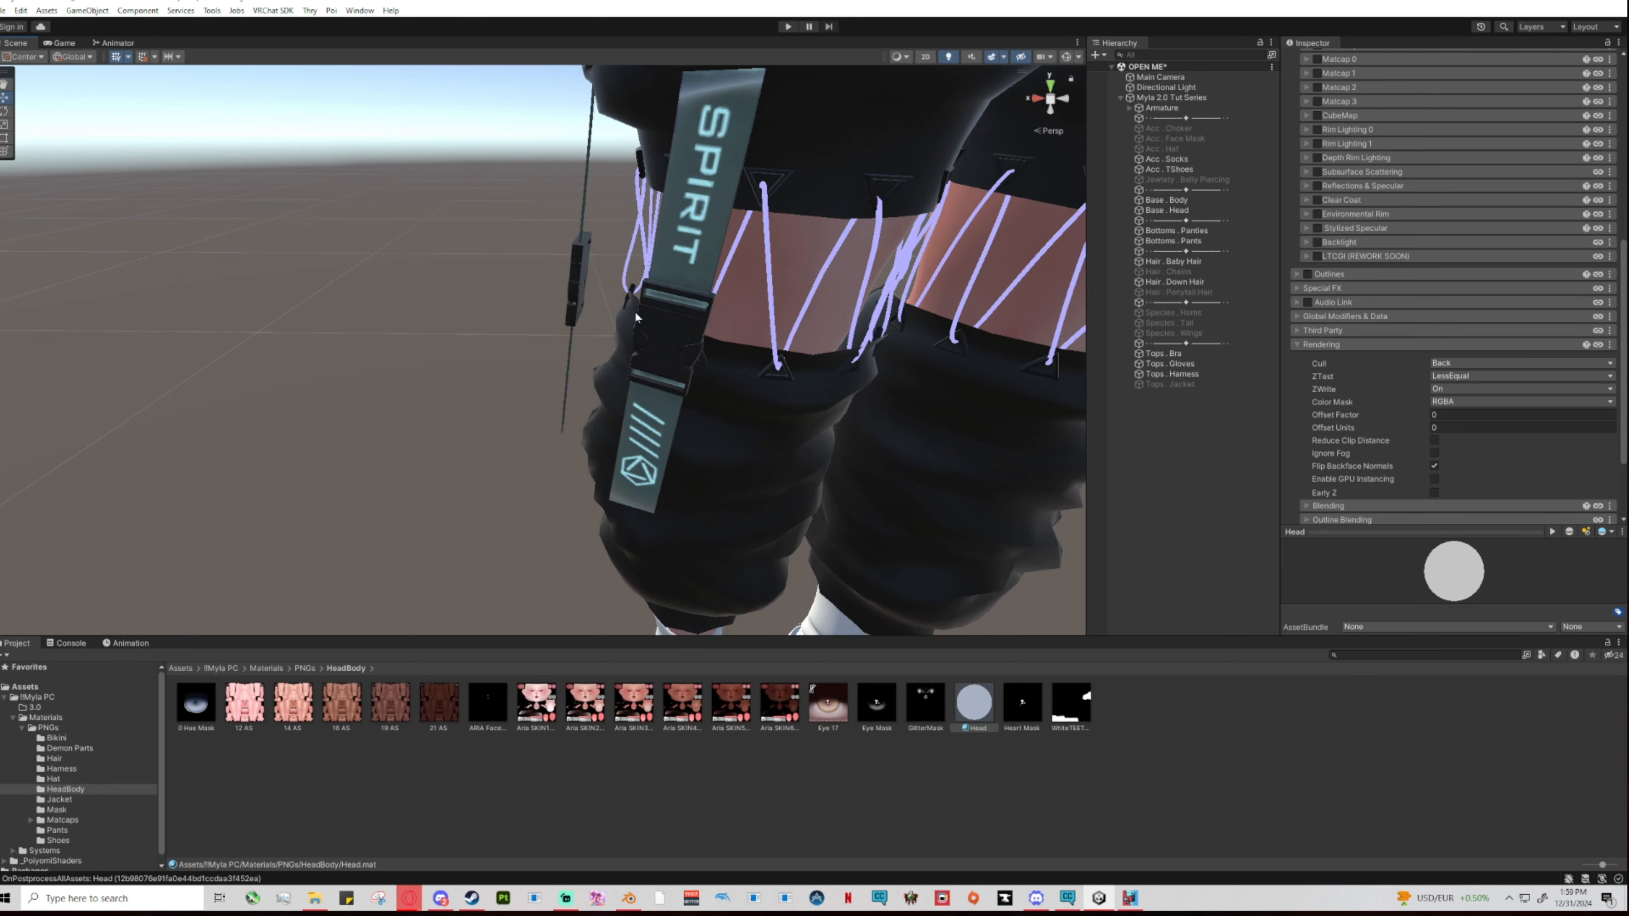
middle_drag(787, 298, 821, 353)
scroll(830, 351, down, 5)
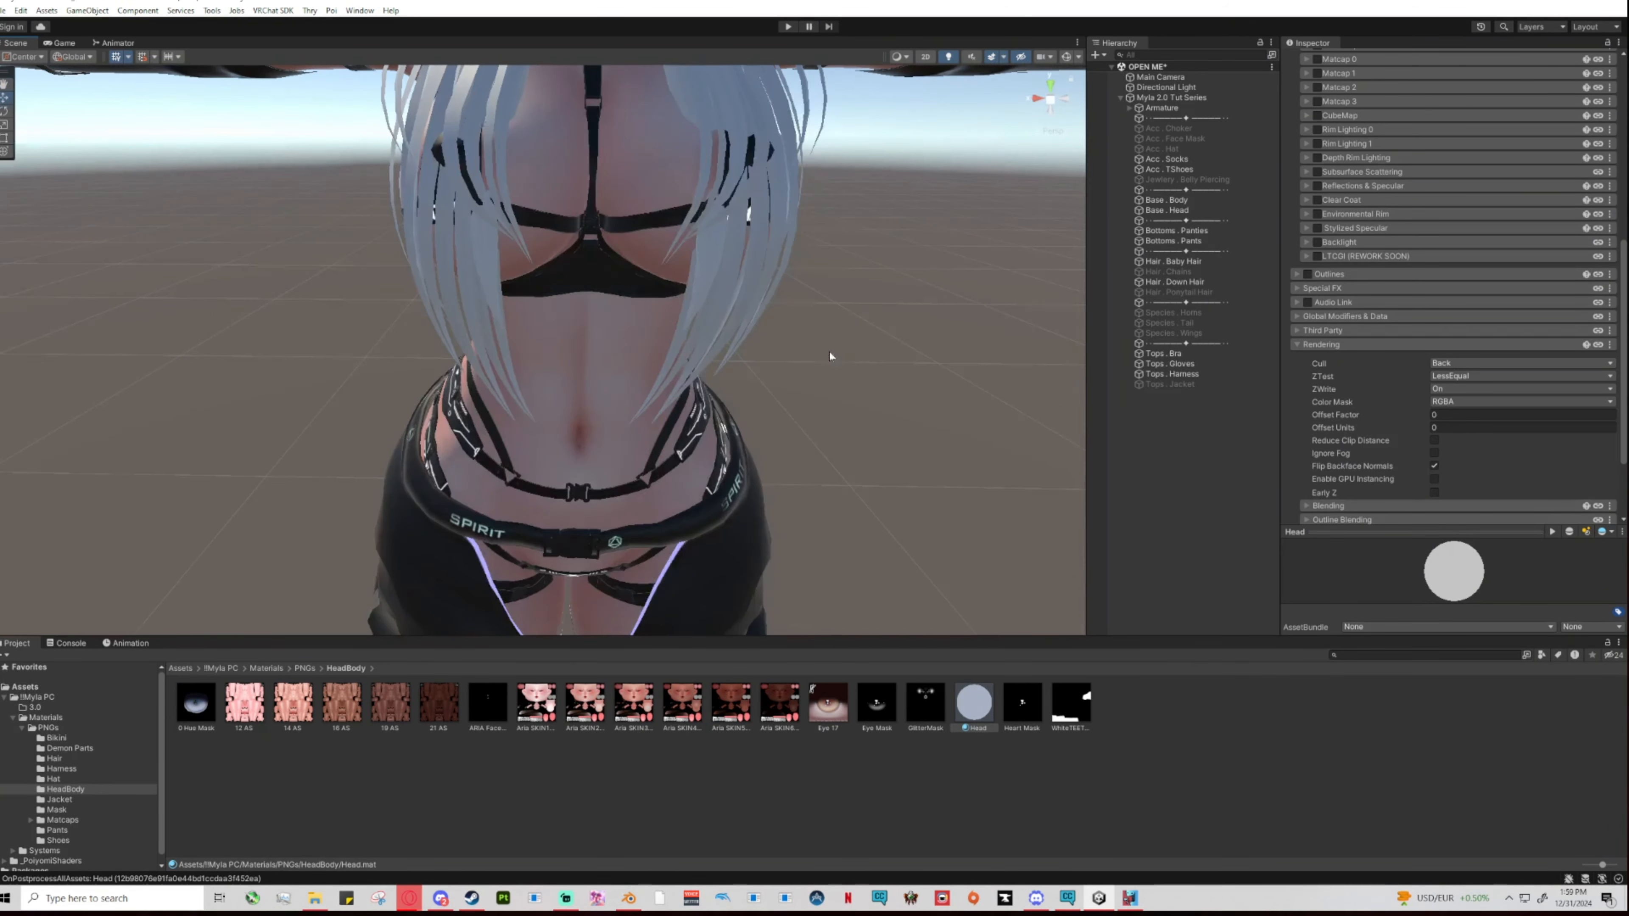
middle_drag(832, 273, 829, 421)
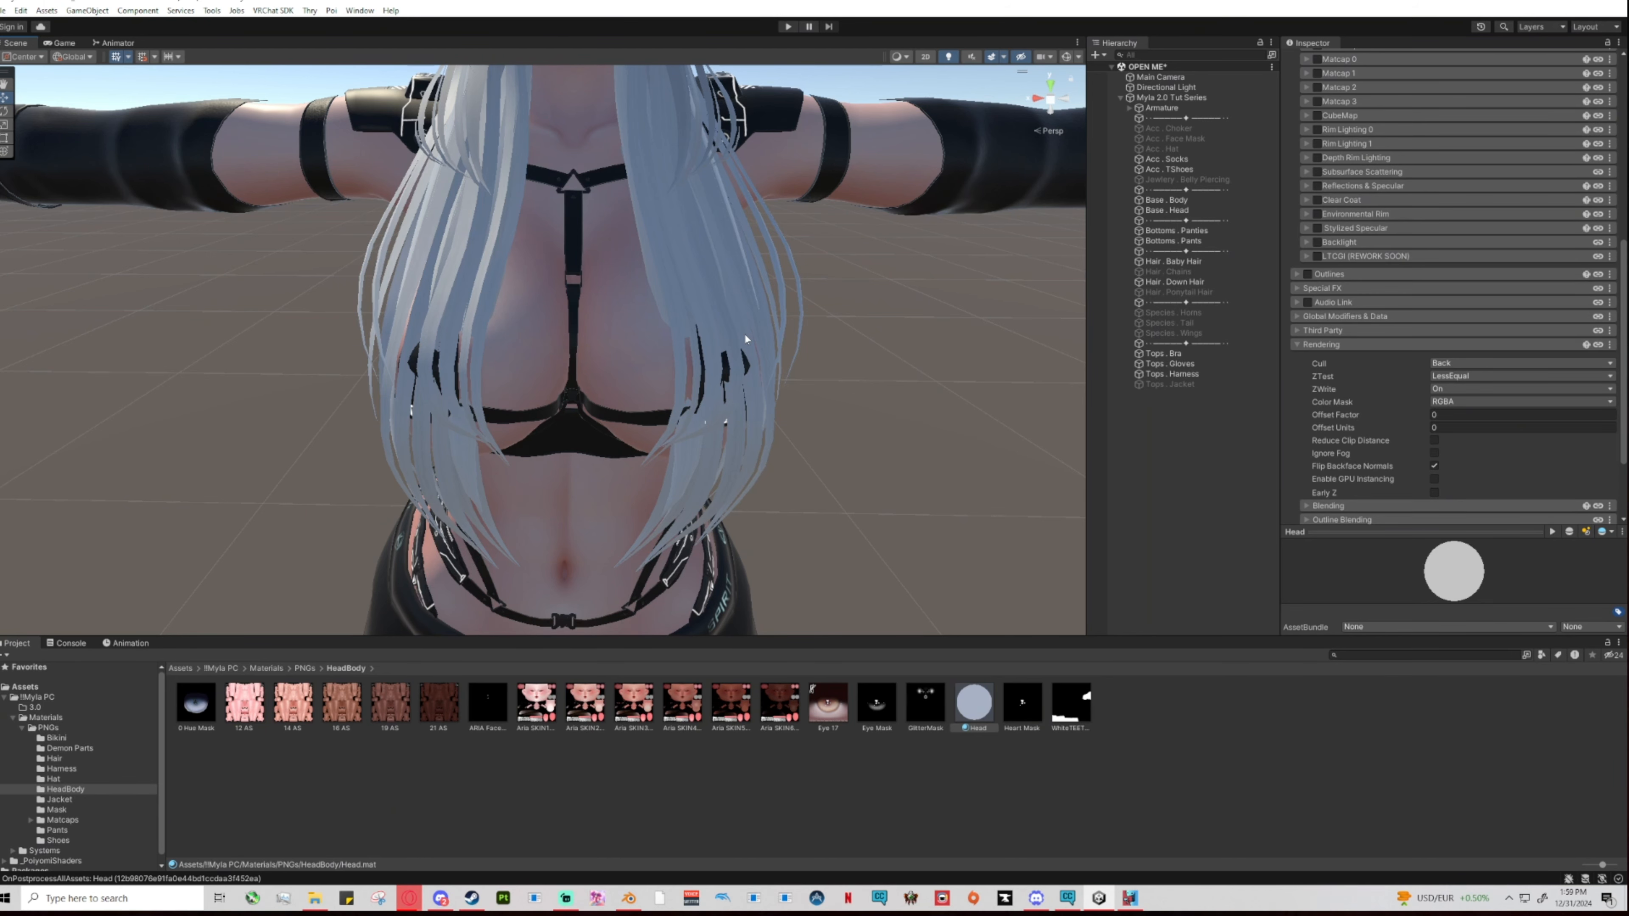
middle_drag(748, 396, 778, 327)
scroll(557, 369, up, 10)
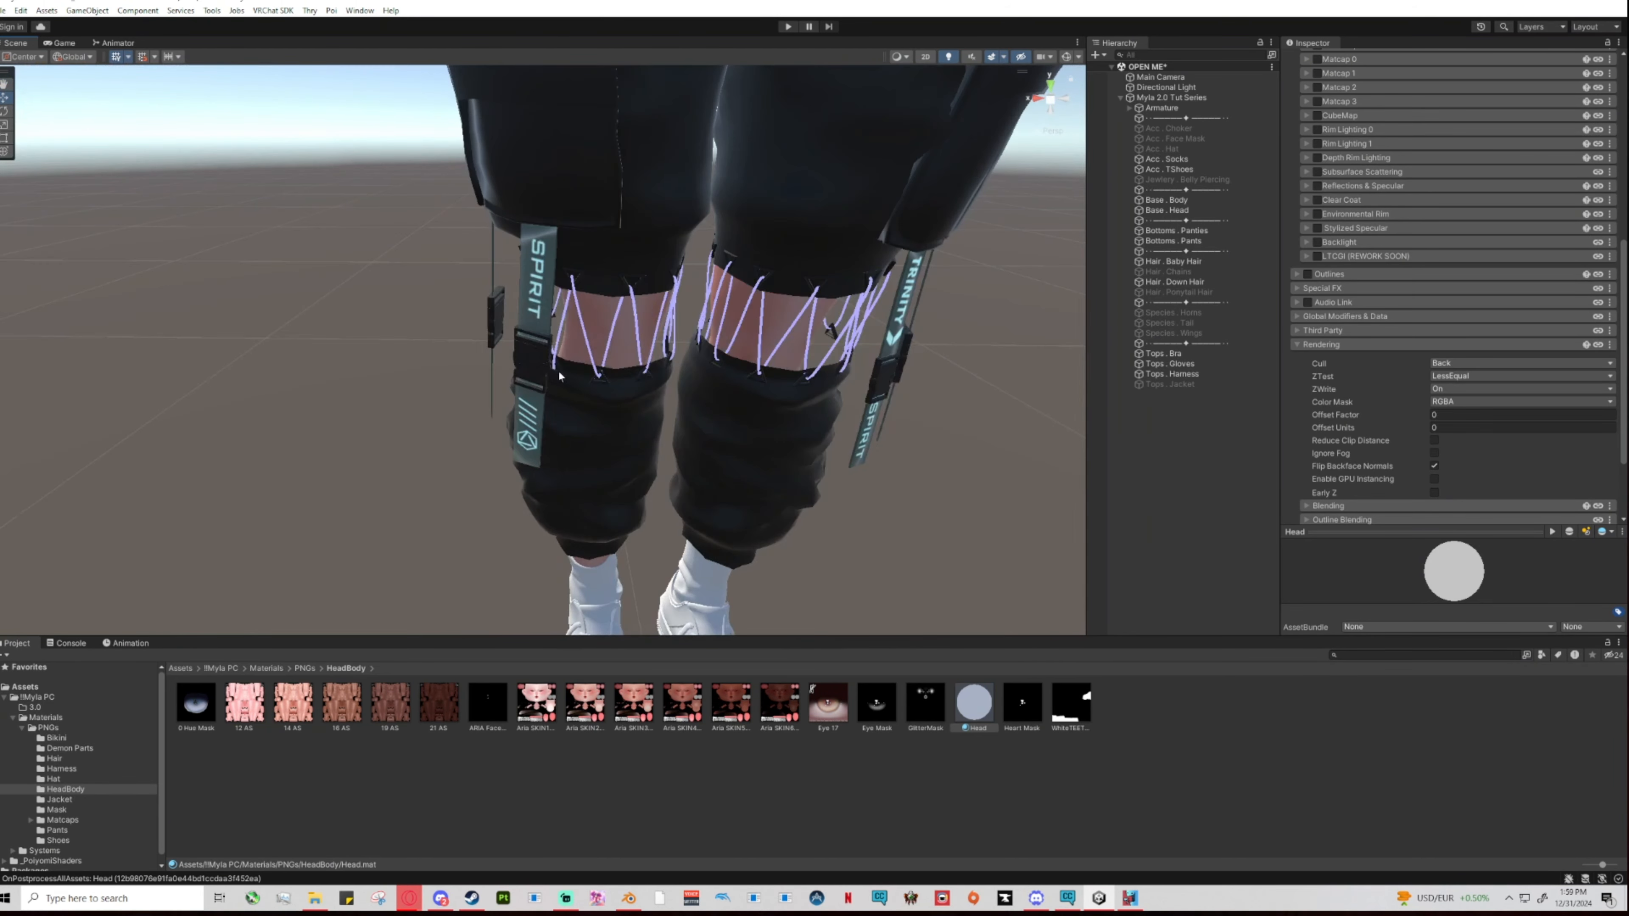
Set the Head material's Cull option to Off.
scroll(446, 263, down, 7)
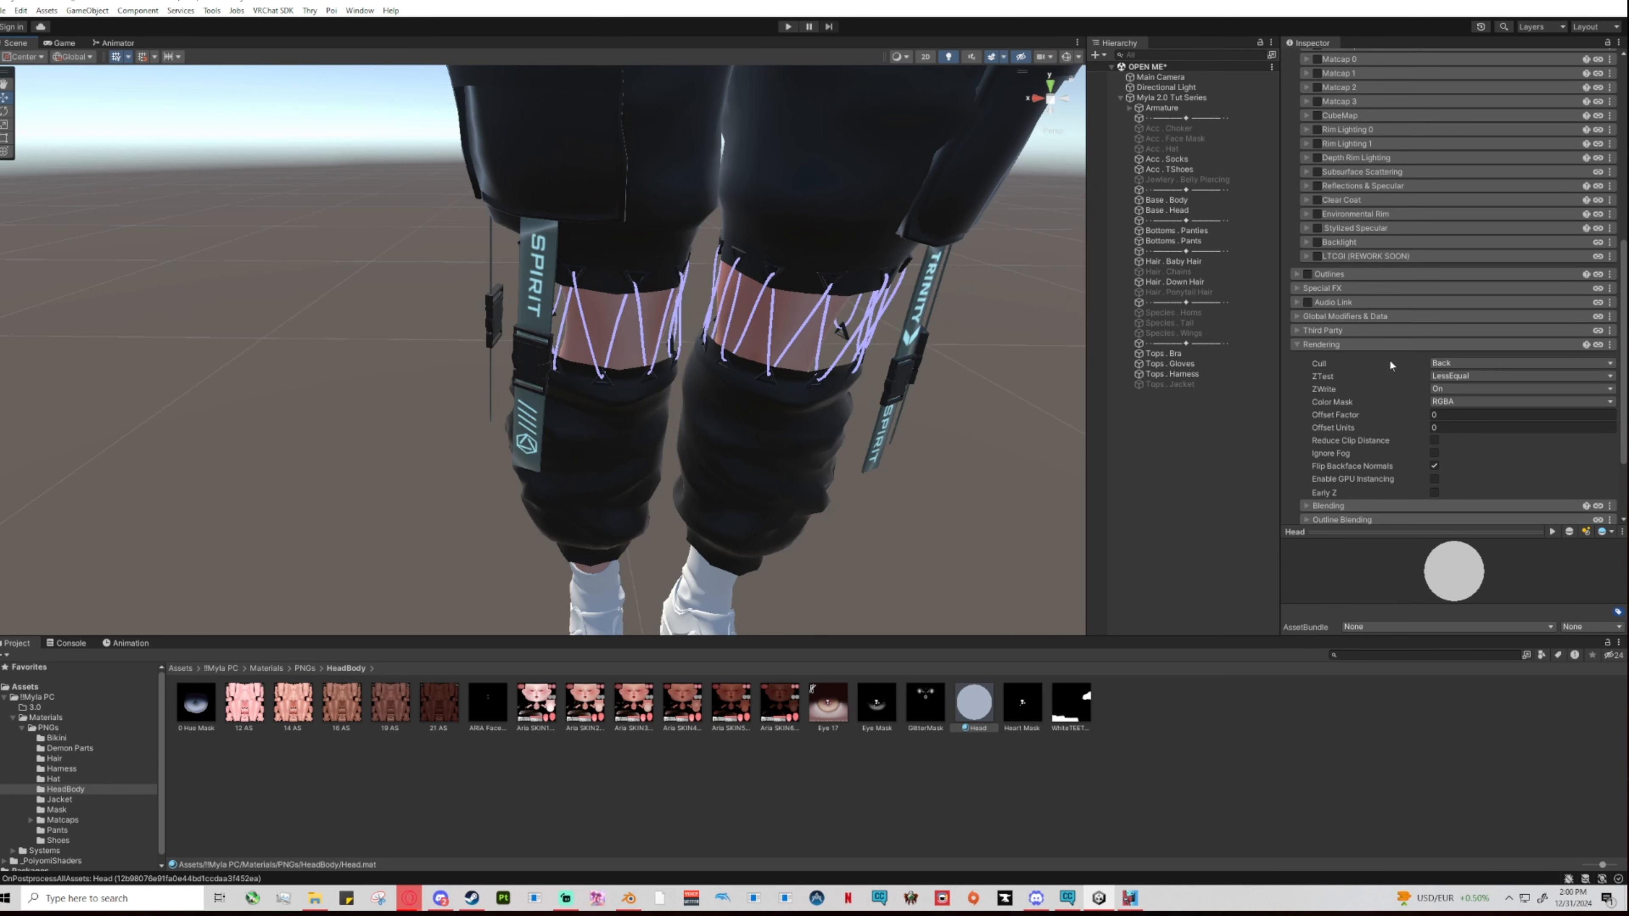
click(1440, 363)
click(1444, 378)
Try the Head material on the pants to check the straps from both sides.
drag(974, 721, 491, 269)
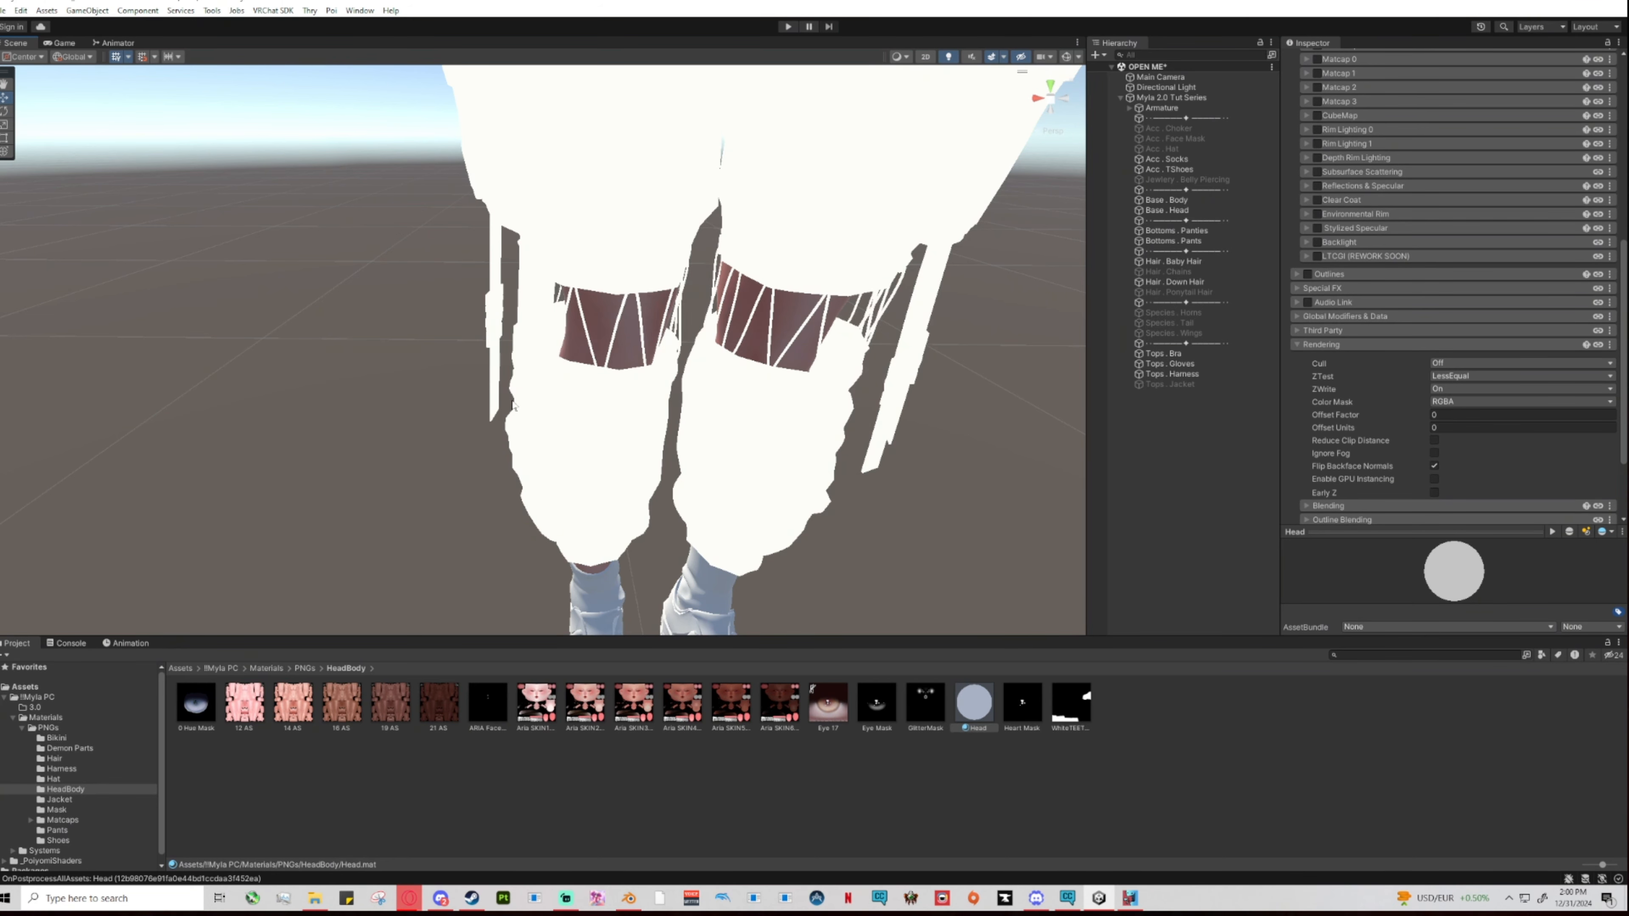
scroll(837, 438, down, 10)
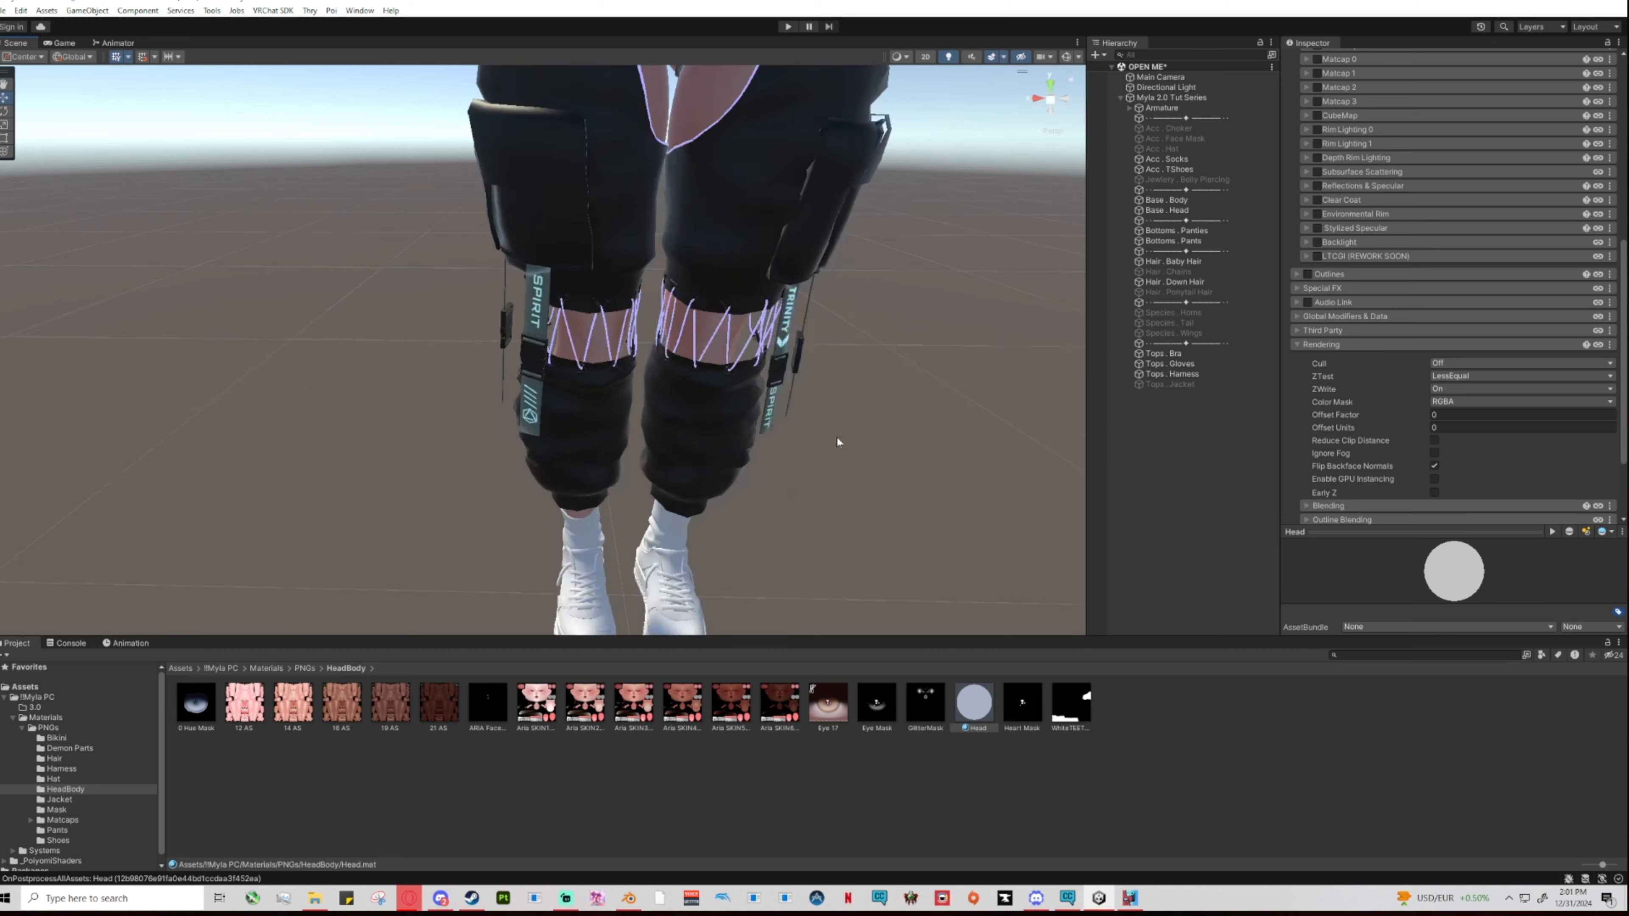
right_drag(807, 448, 944, 459)
key(w)
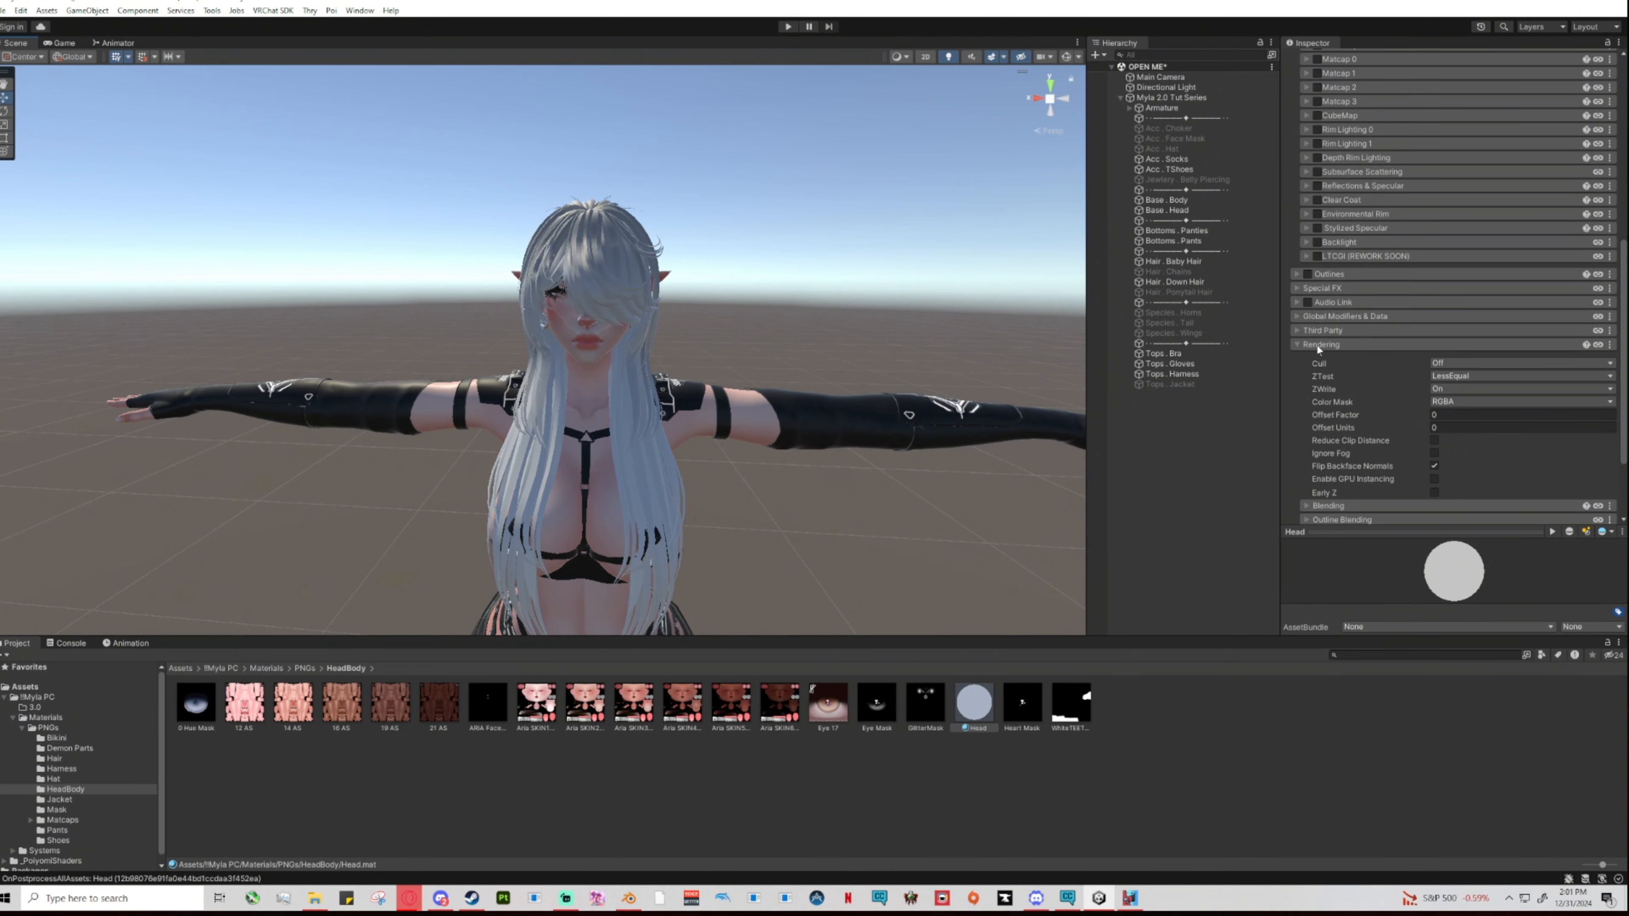
Collapse the Head material's Rendering section and make the Scene view taller.
click(1430, 344)
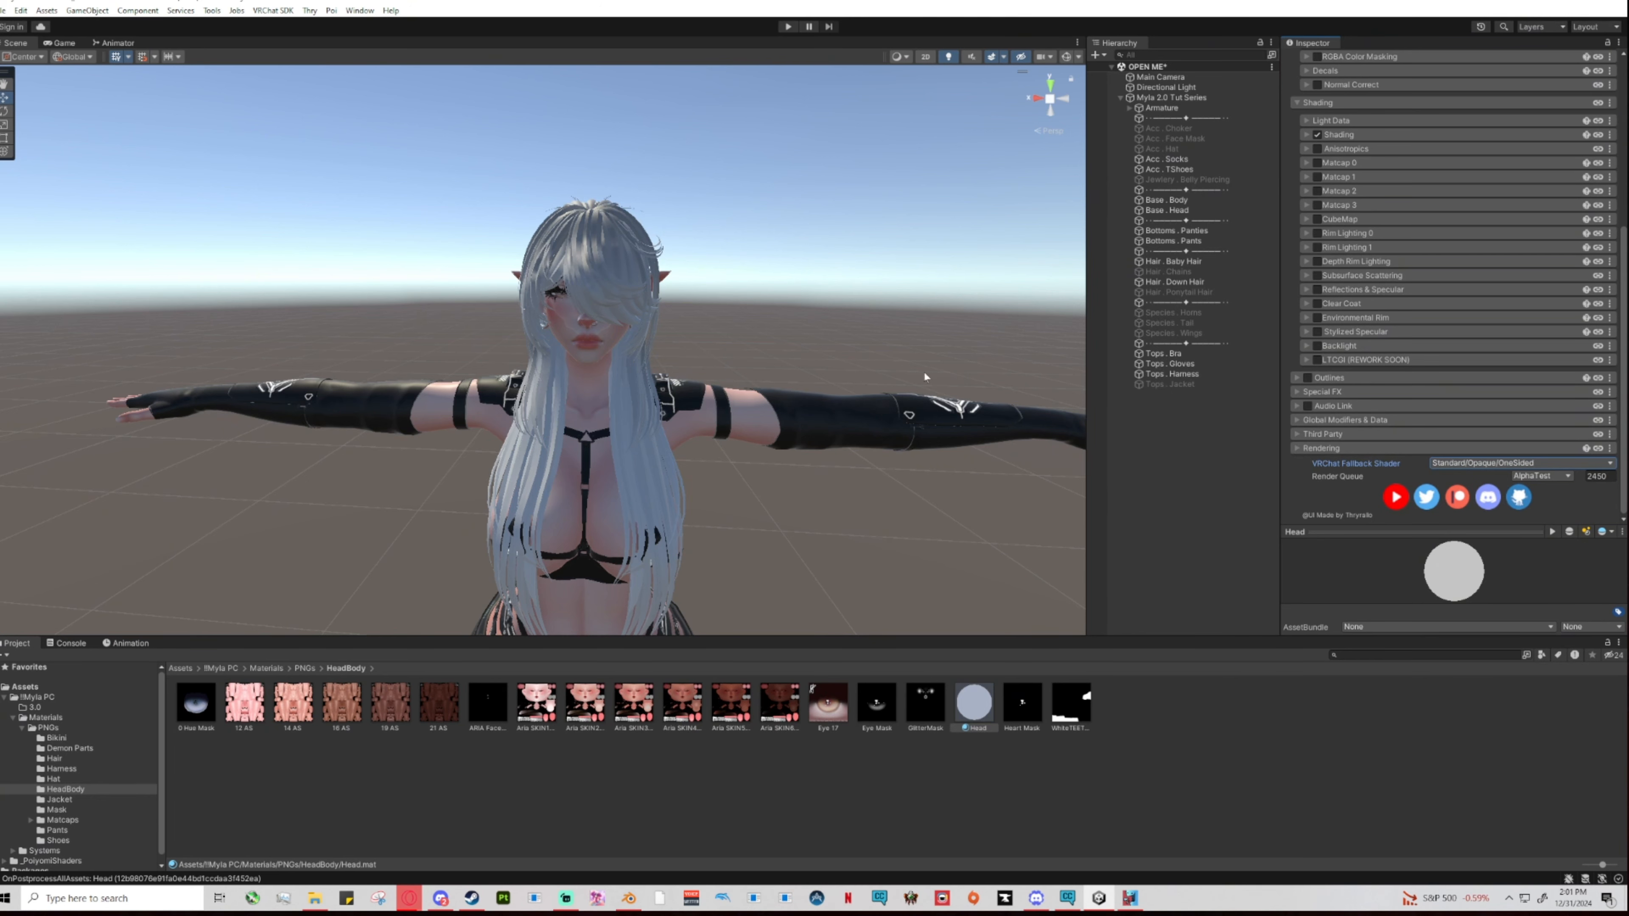
drag(718, 635, 744, 664)
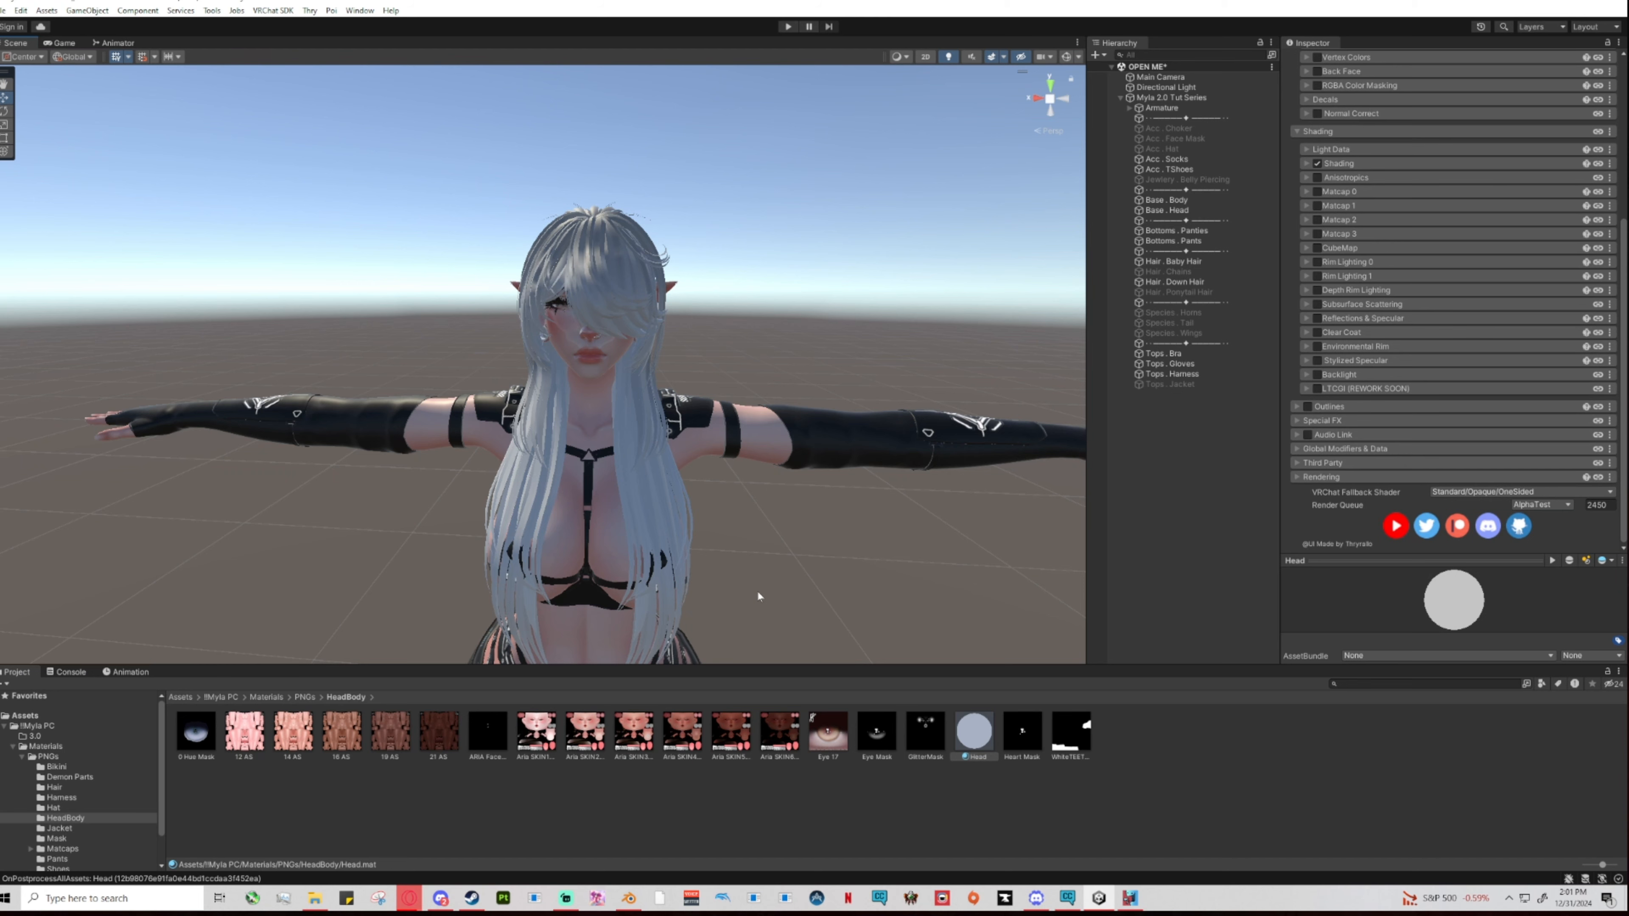
Assign the second Aria SKIN texture to the Head material's color texture slot and apply the material to the avatar's head.
middle_drag(482, 378, 553, 407)
scroll(504, 380, up, 1)
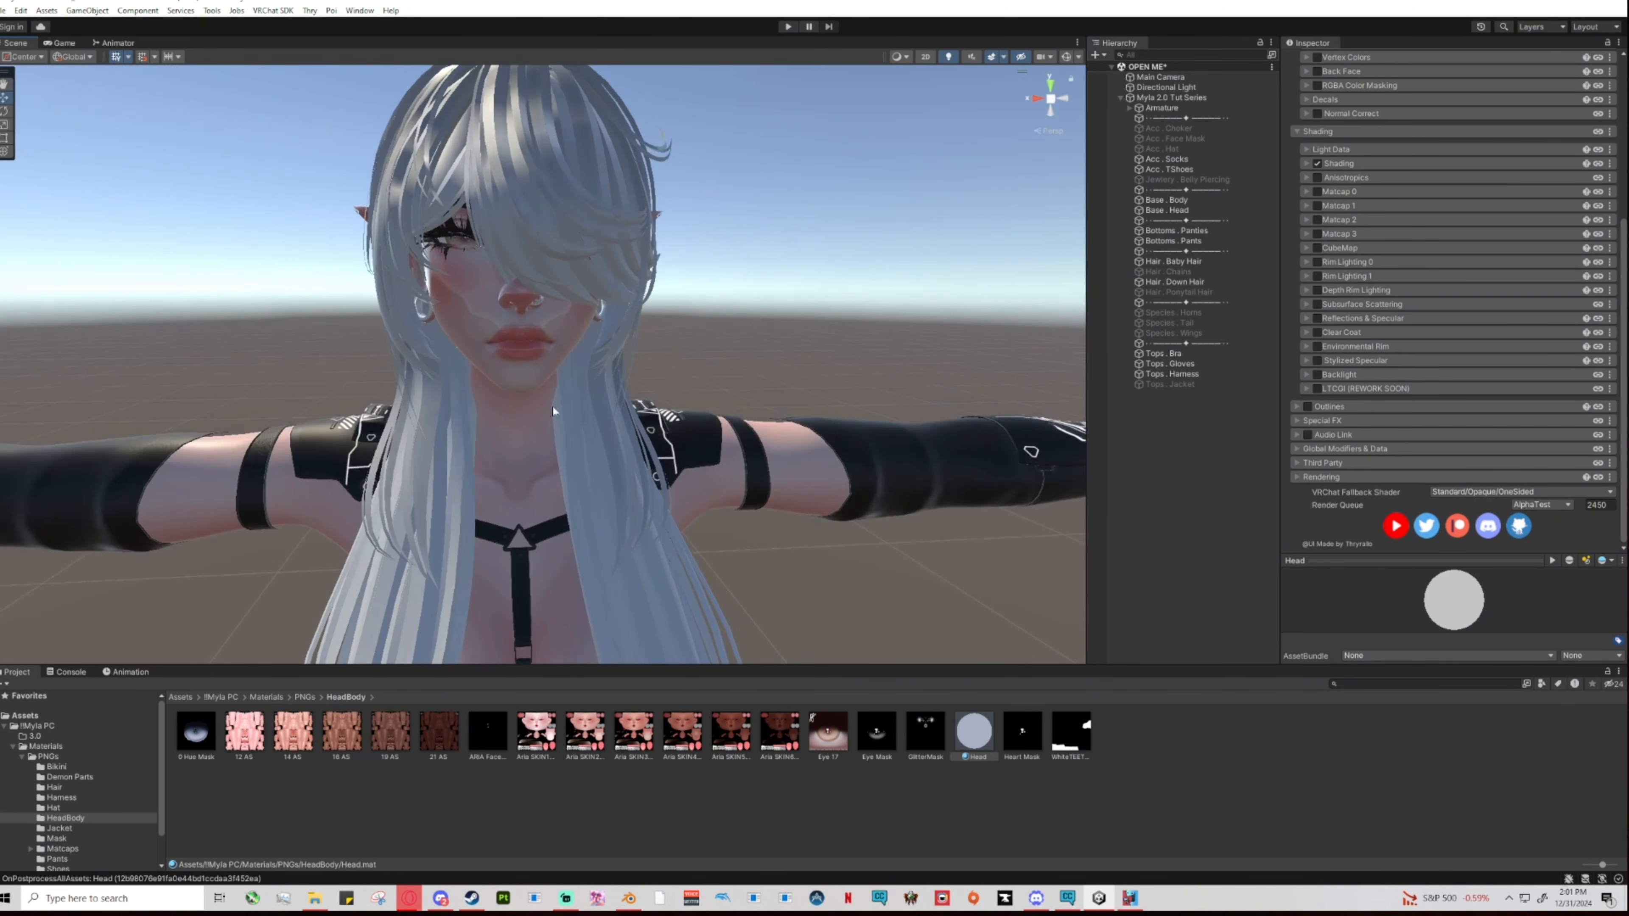
scroll(1379, 455, up, 5)
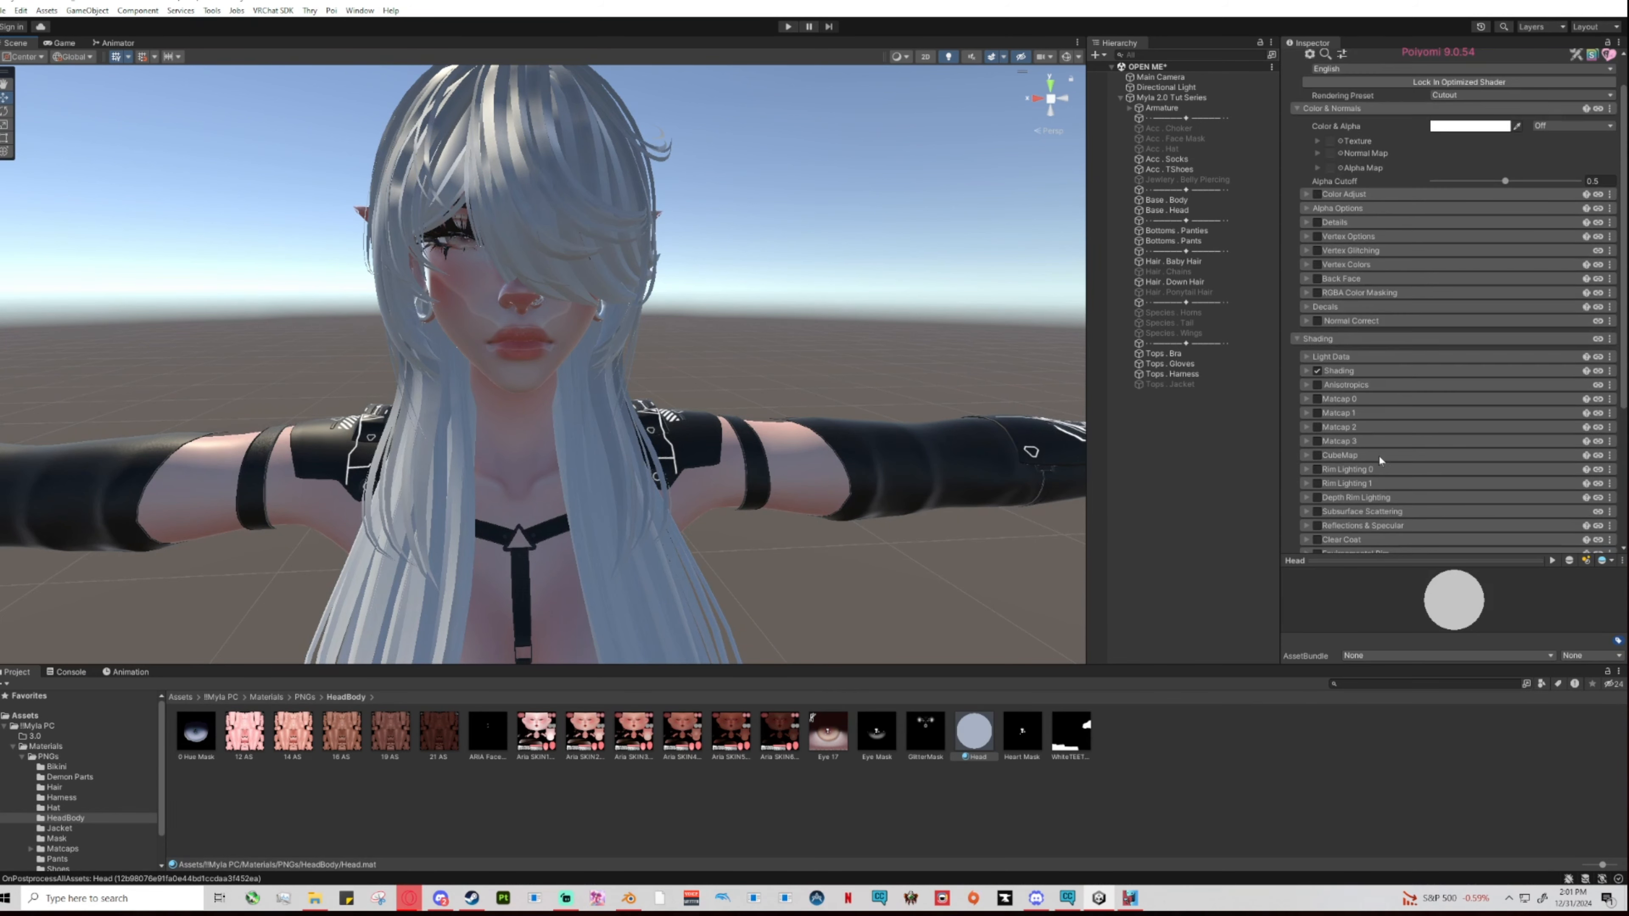
scroll(825, 467, down, 3)
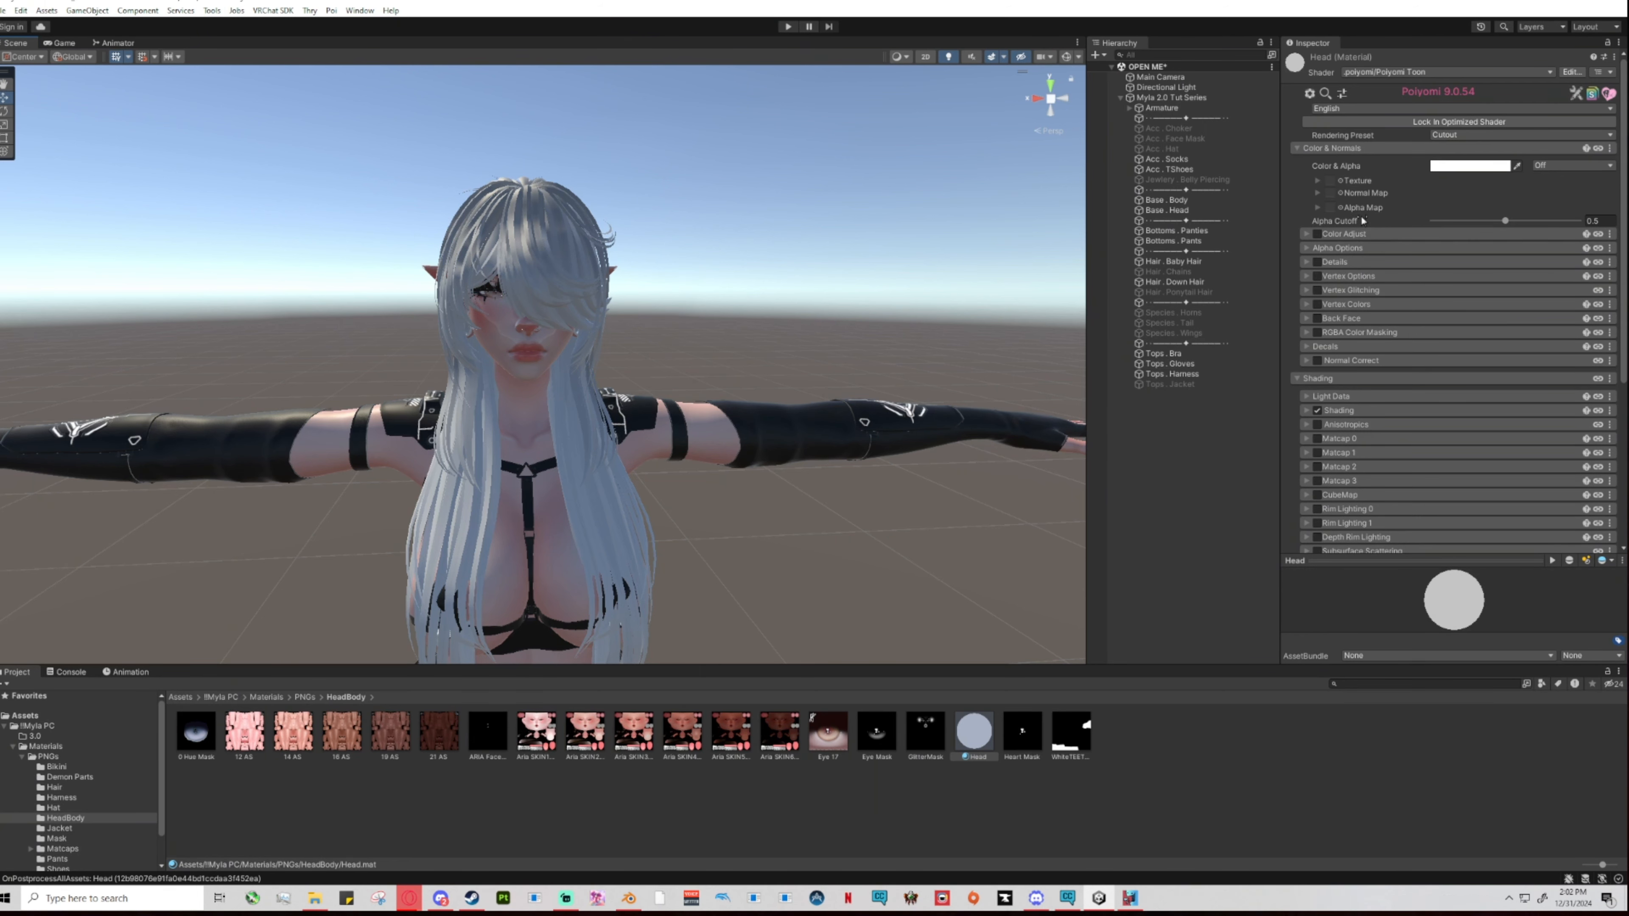
drag(584, 731, 1334, 186)
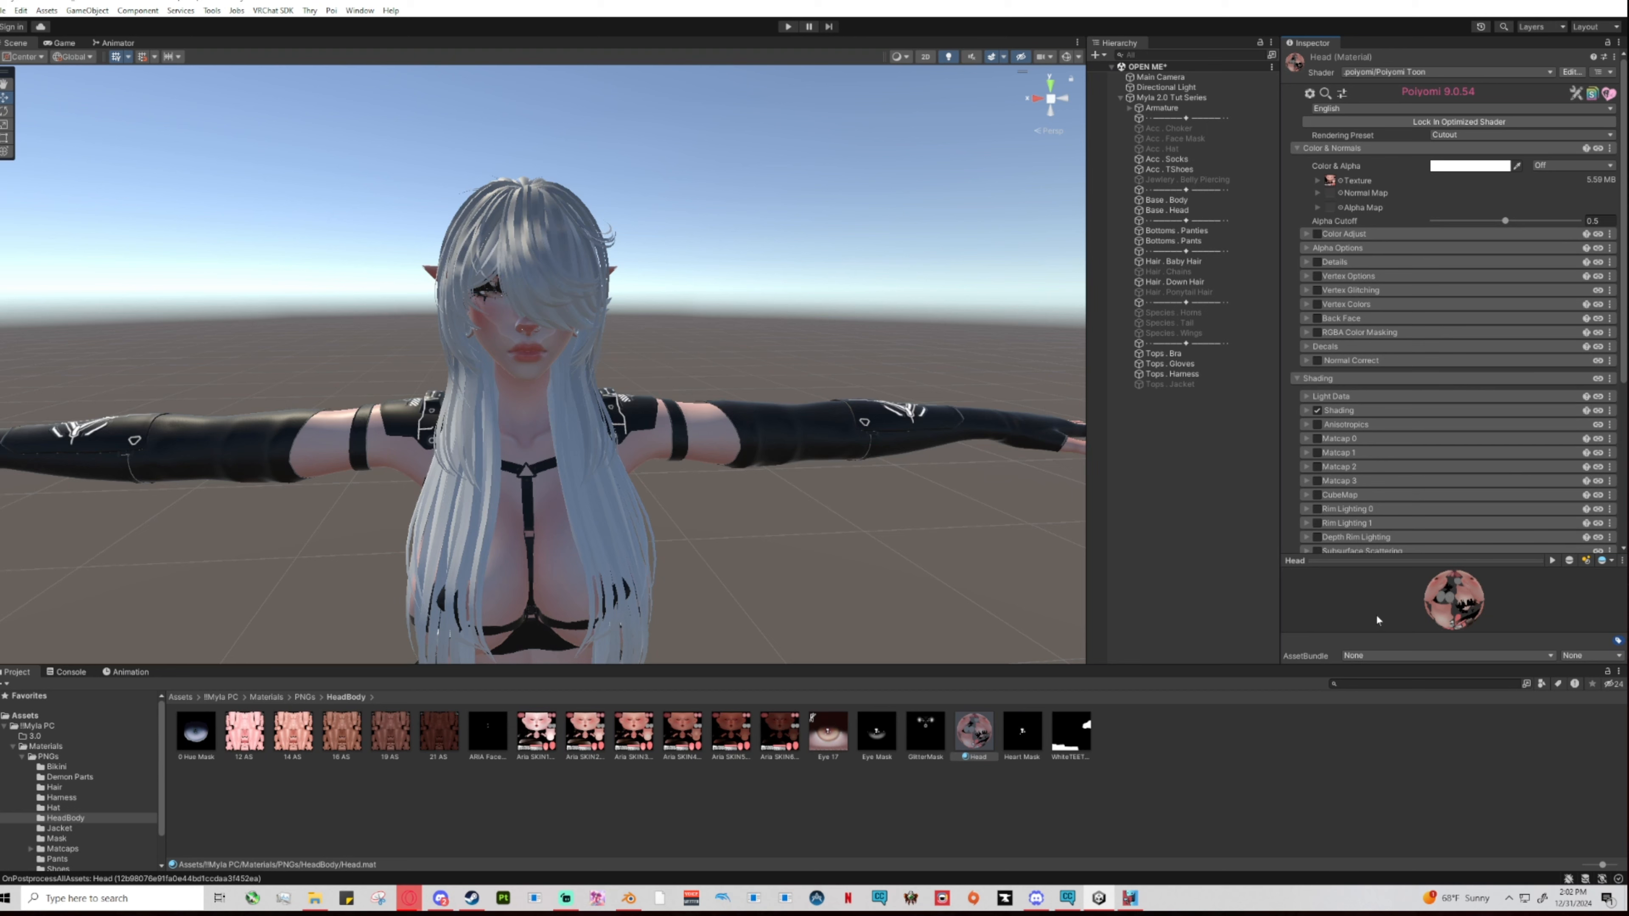
drag(988, 751, 531, 362)
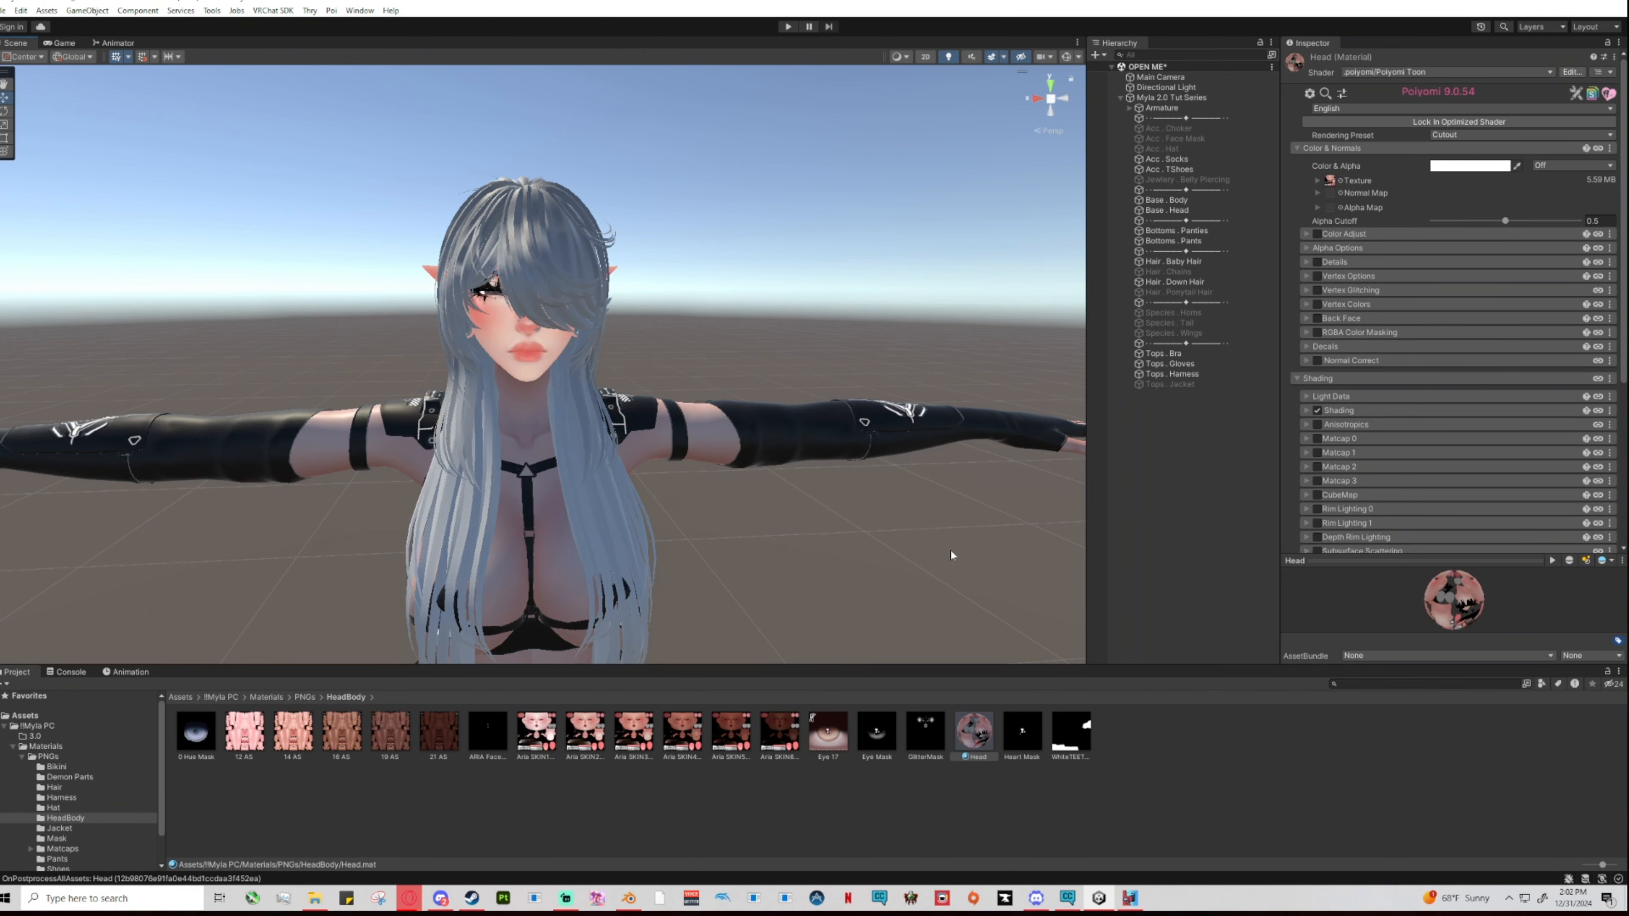
Examine the avatar's textured face and ears up close, from a distance and from several angles.
scroll(527, 456, up, 1)
mouse_move(539, 457)
middle_down()
mouse_move(582, 462)
mouse_move(543, 462)
middle_up()
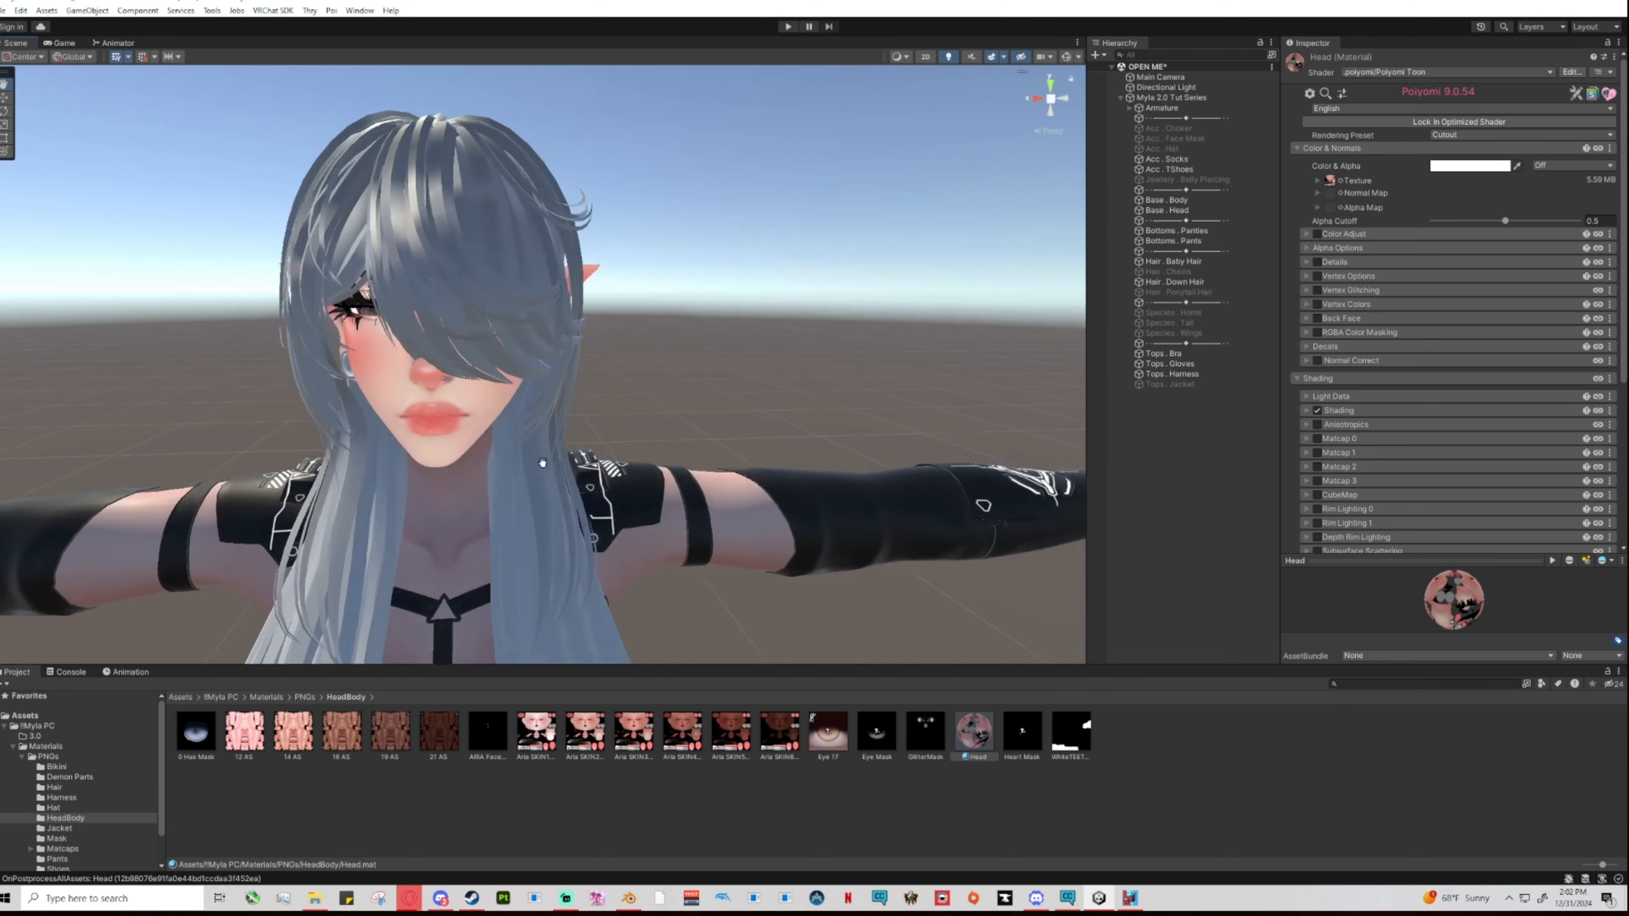
alt+drag(956, 507, 707, 514)
scroll(694, 506, up, 3)
scroll(713, 512, down, 5)
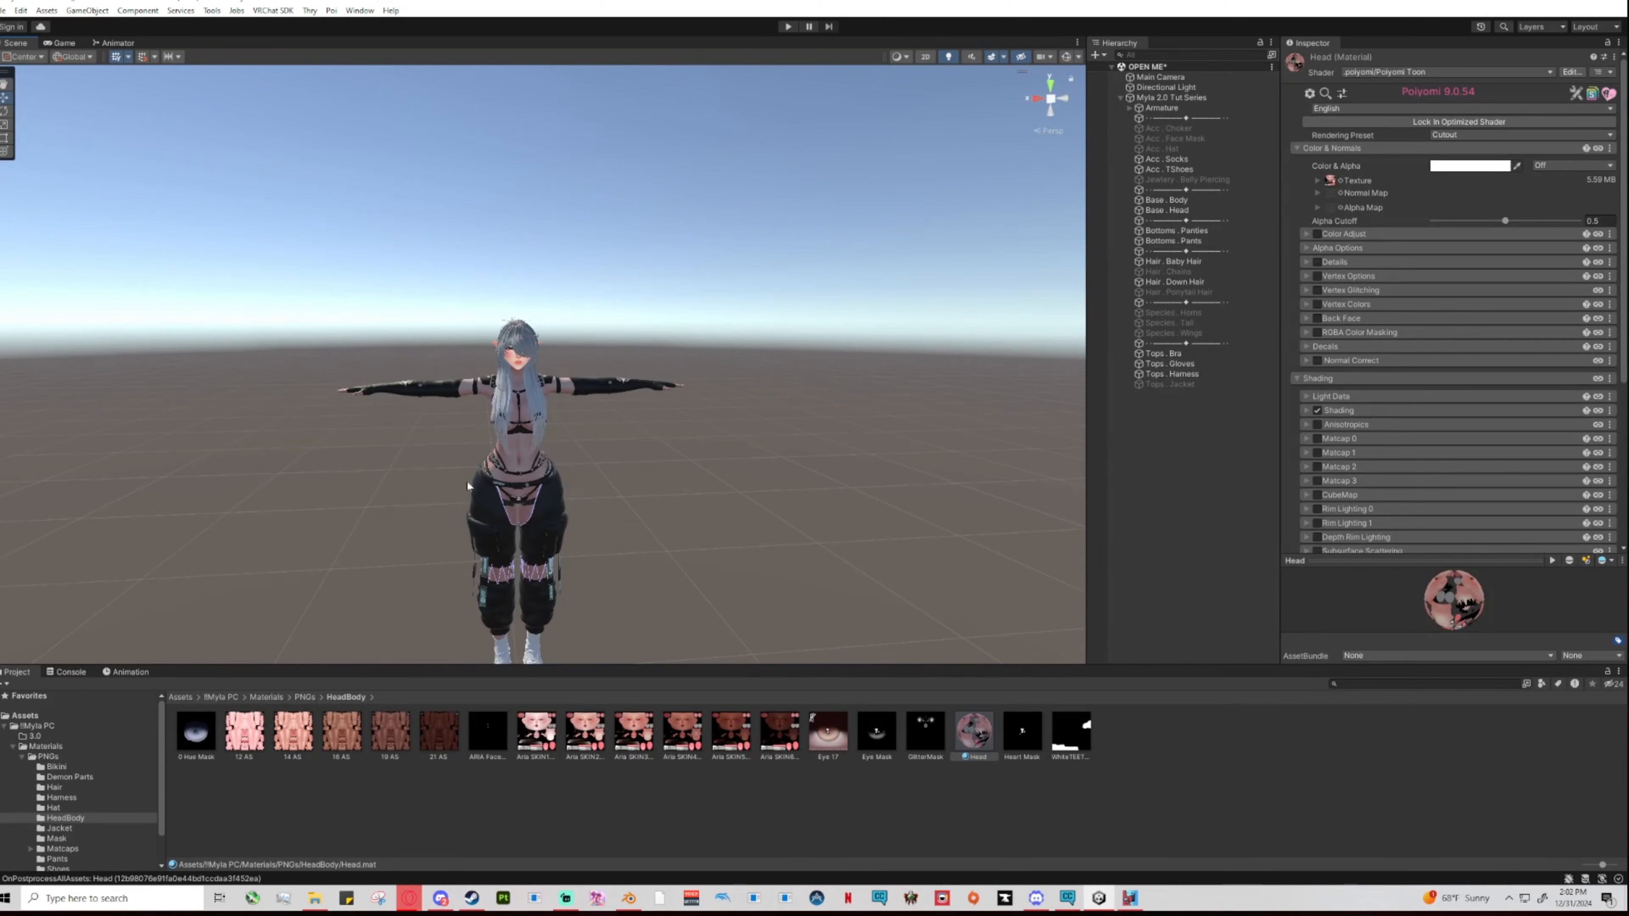
scroll(456, 509, up, 7)
mouse_move(520, 512)
alt+mouse_down()
mouse_move(582, 517)
mouse_move(542, 515)
alt+mouse_up()
middle_drag(542, 515, 555, 516)
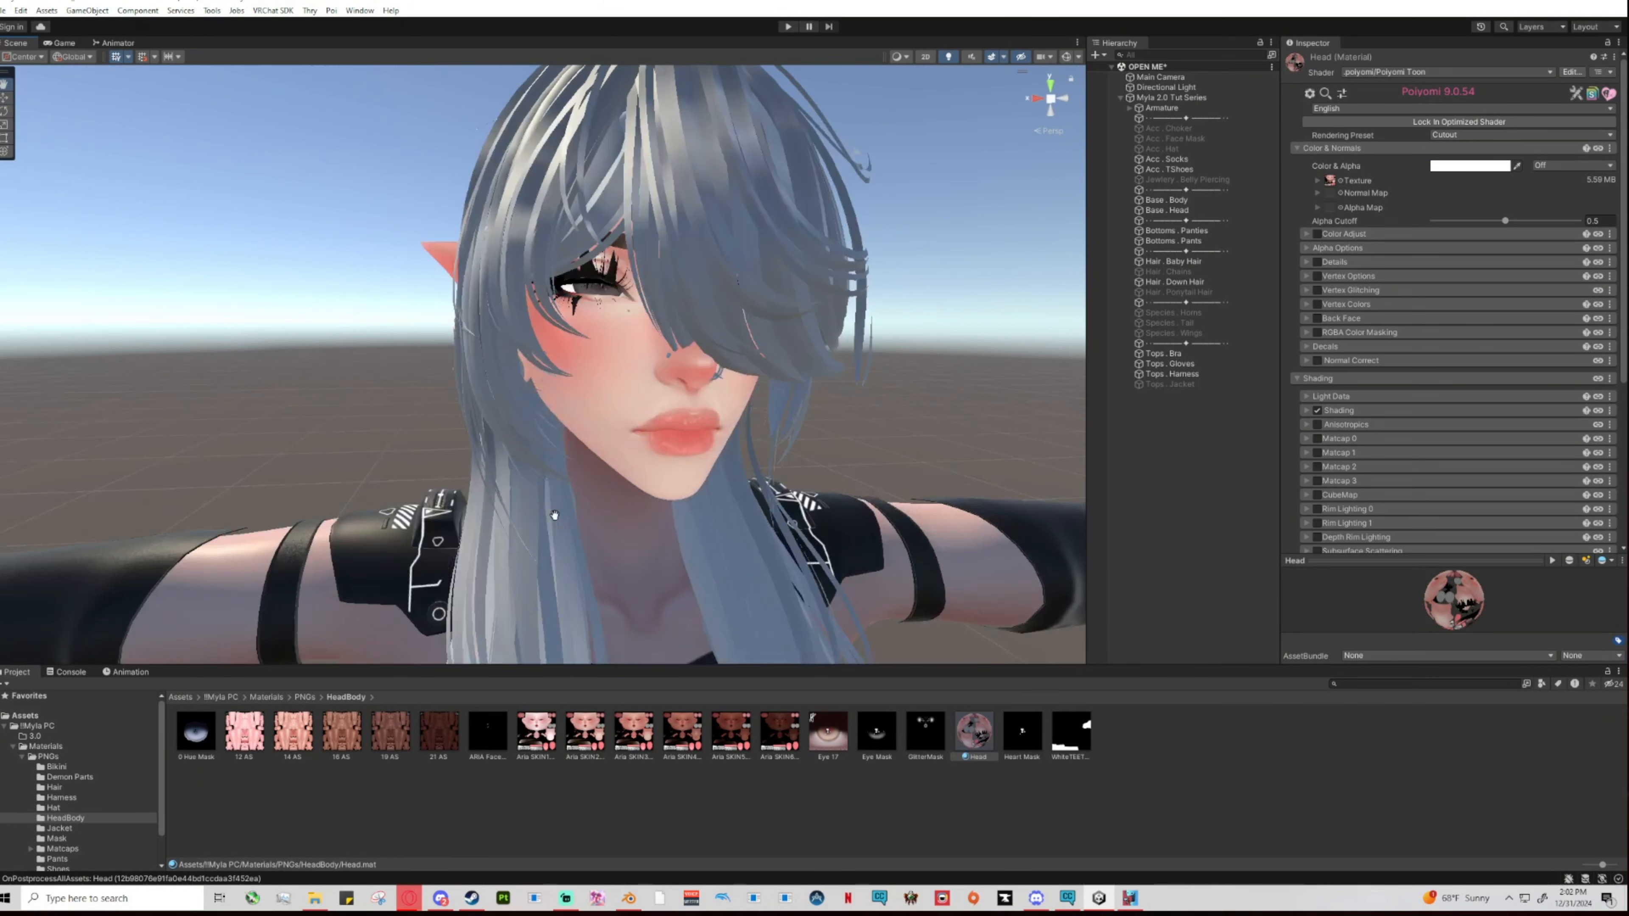
middle_drag(623, 582, 551, 511)
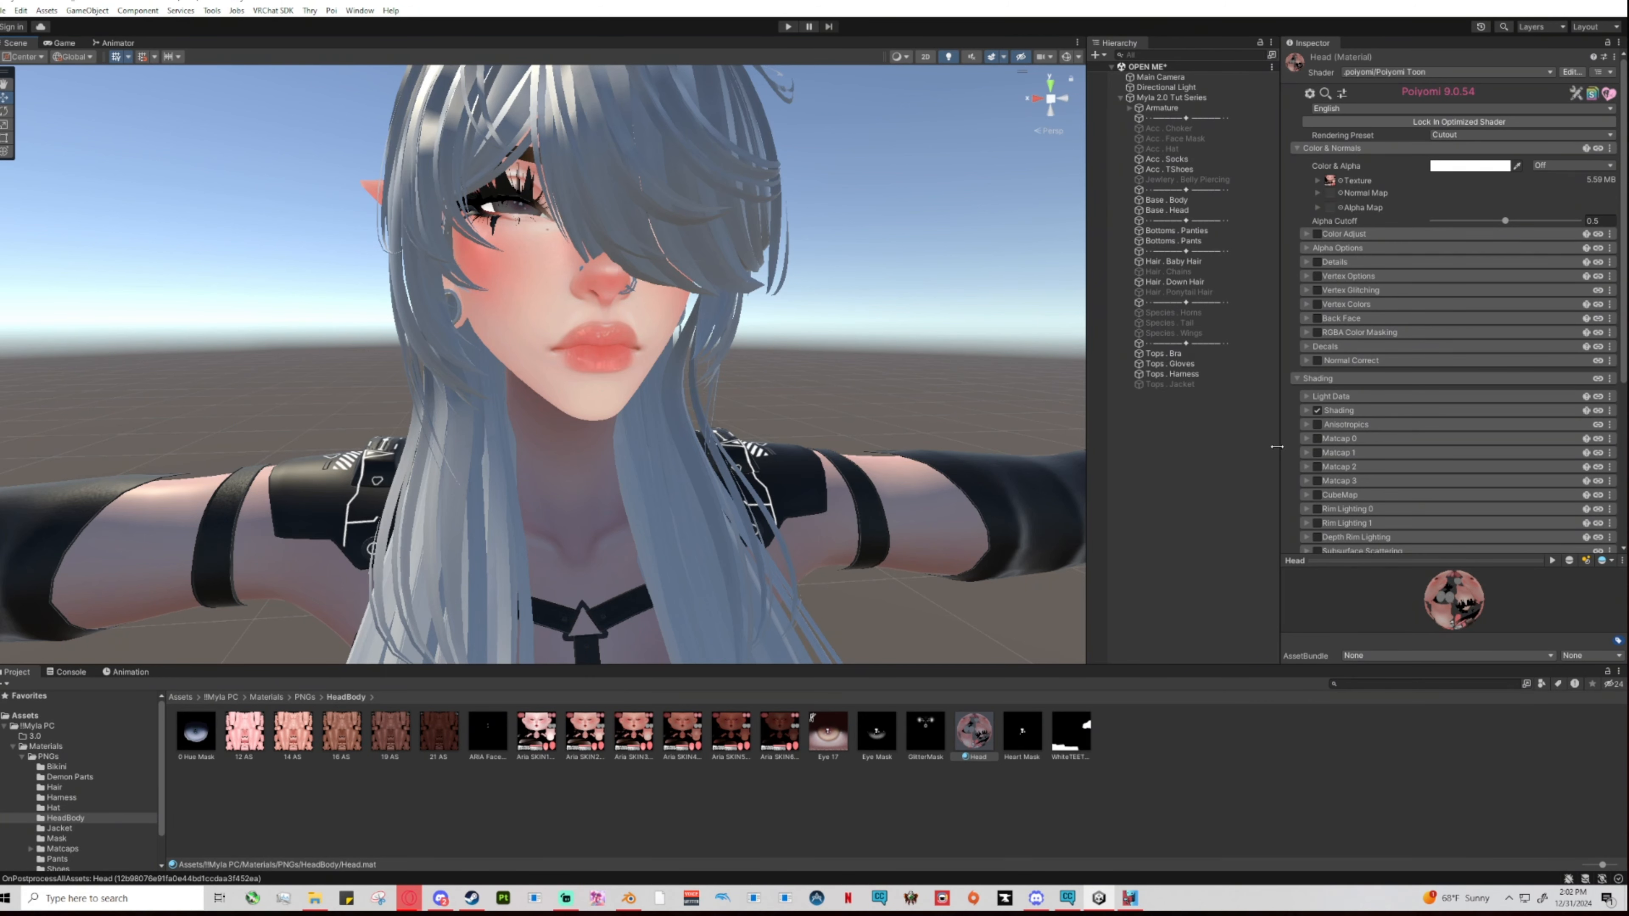
Inspect the Metallic, Opacity, Normal and Roughness textures in the Bikini folder.
click(57, 767)
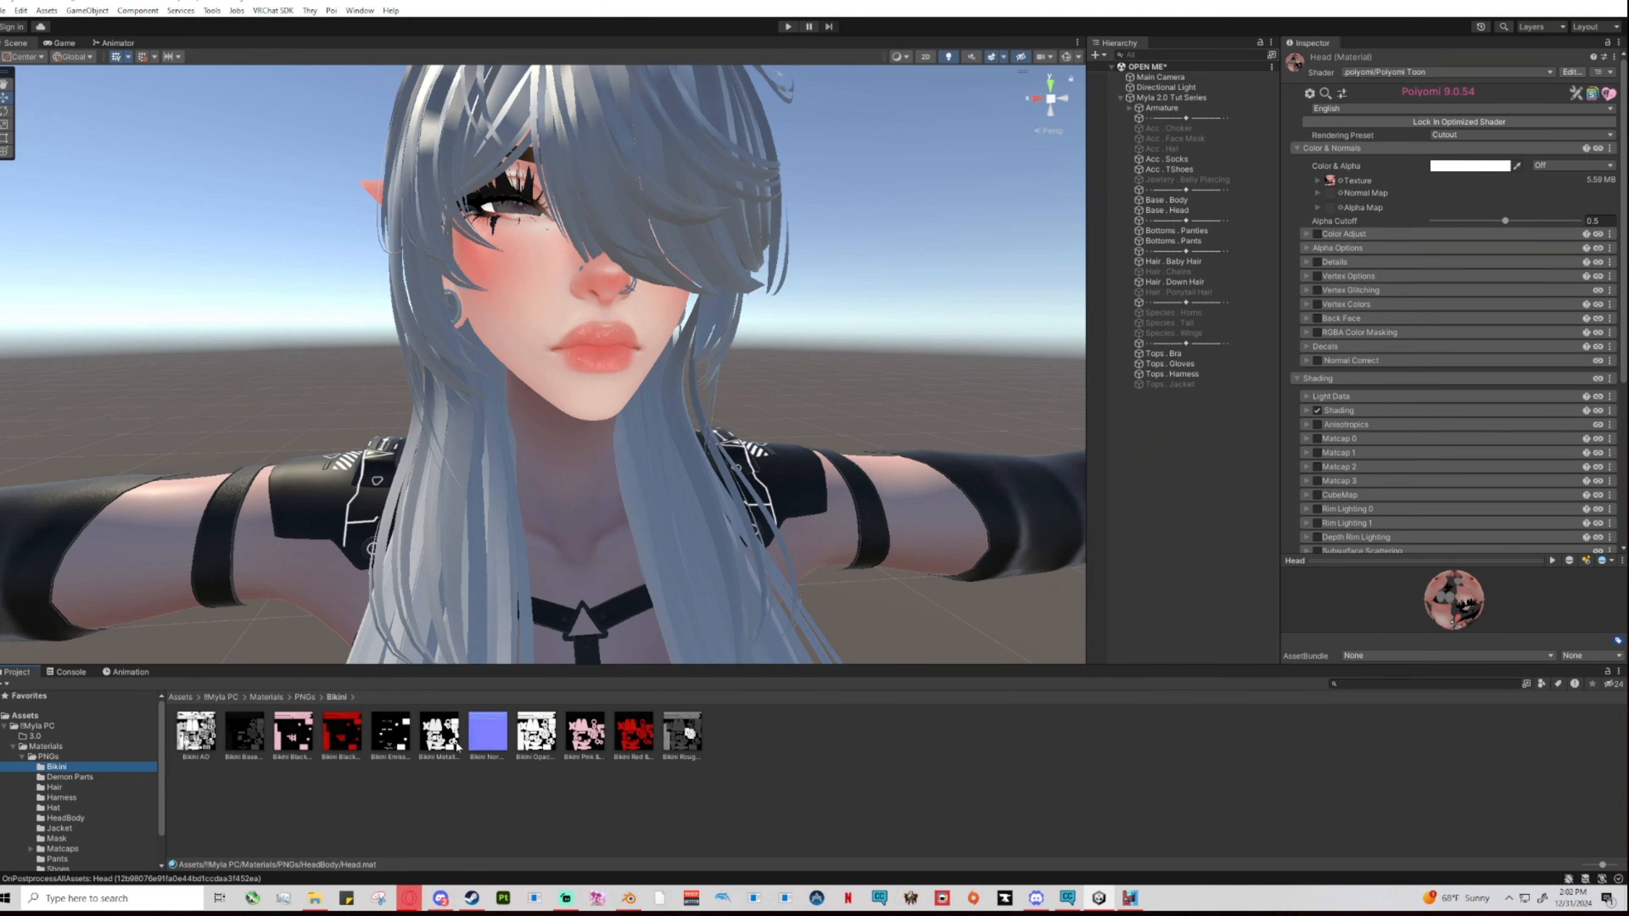
click(440, 737)
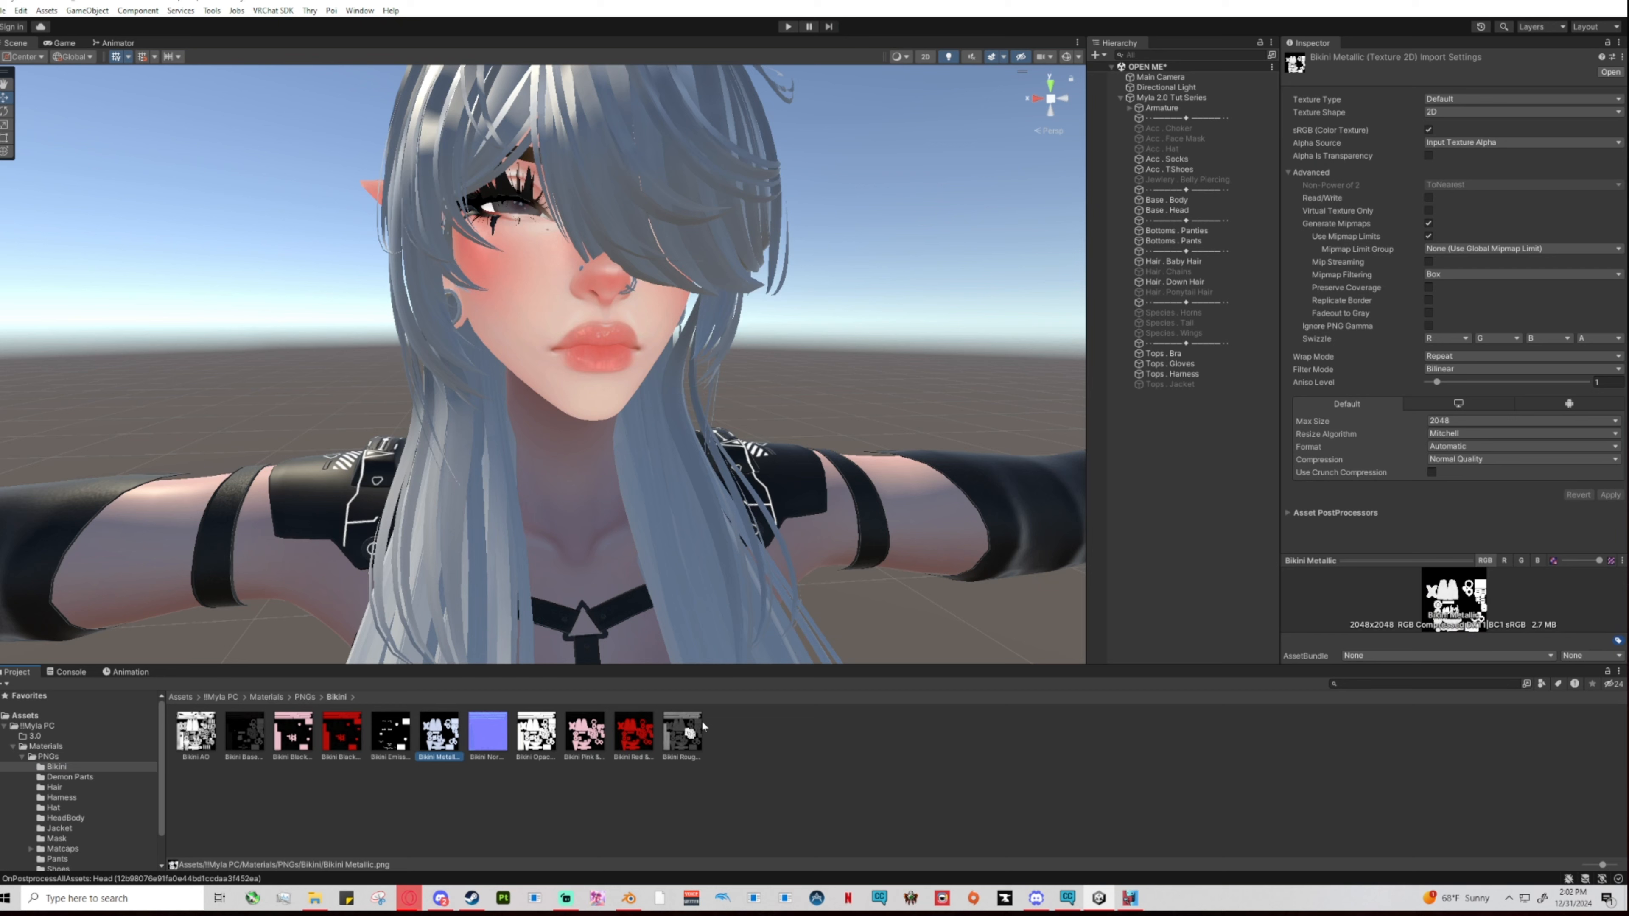
click(520, 752)
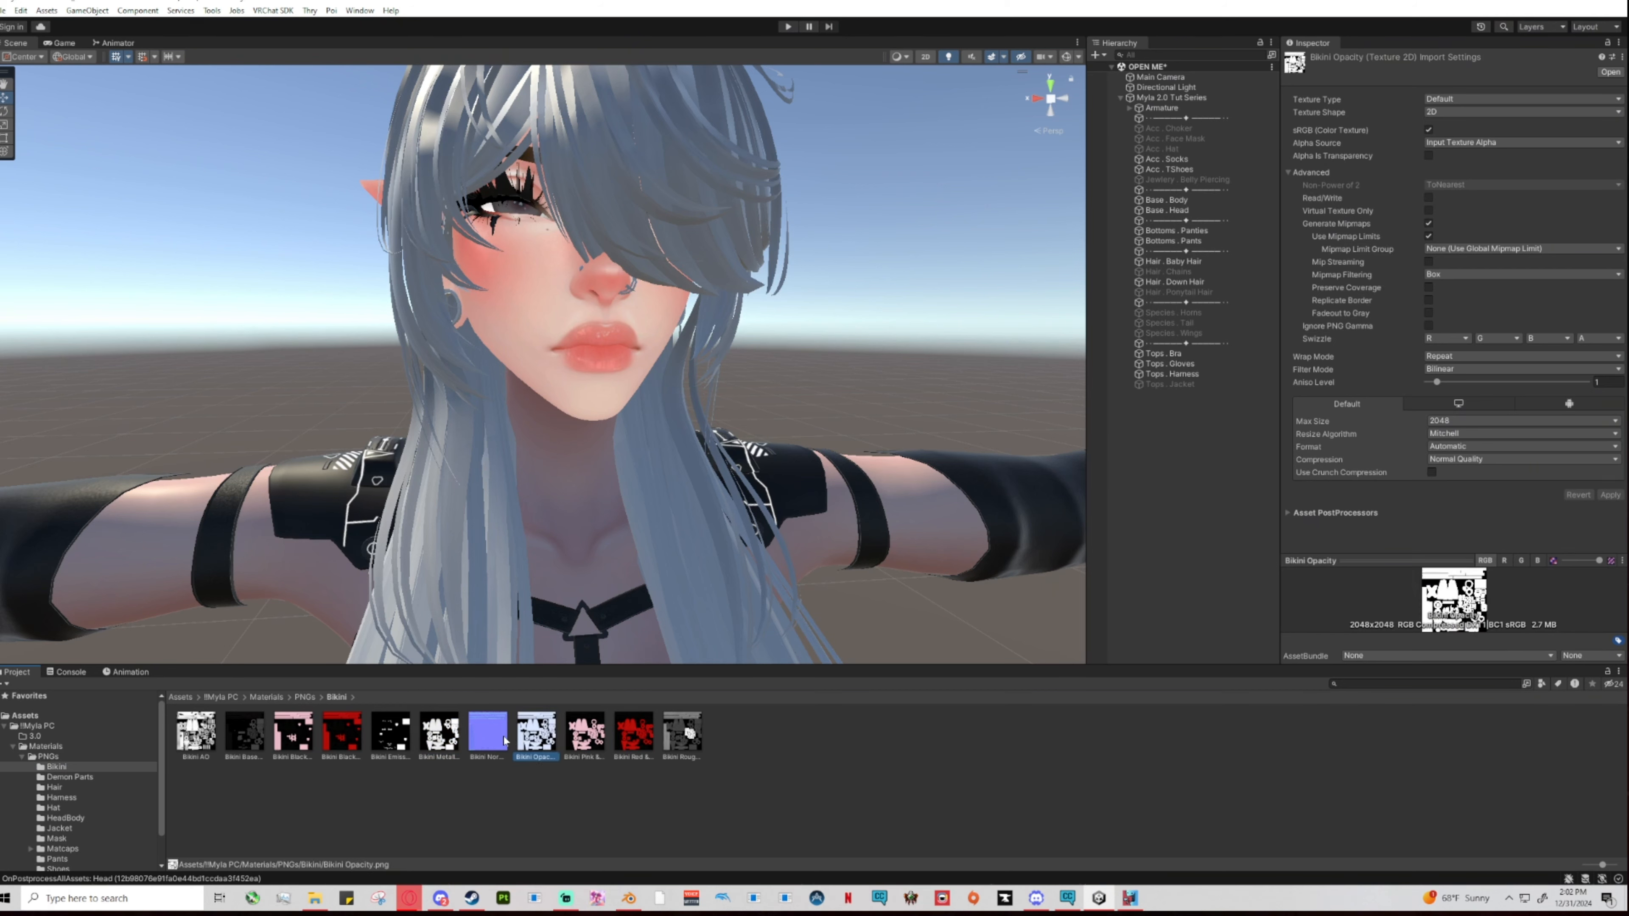
click(482, 743)
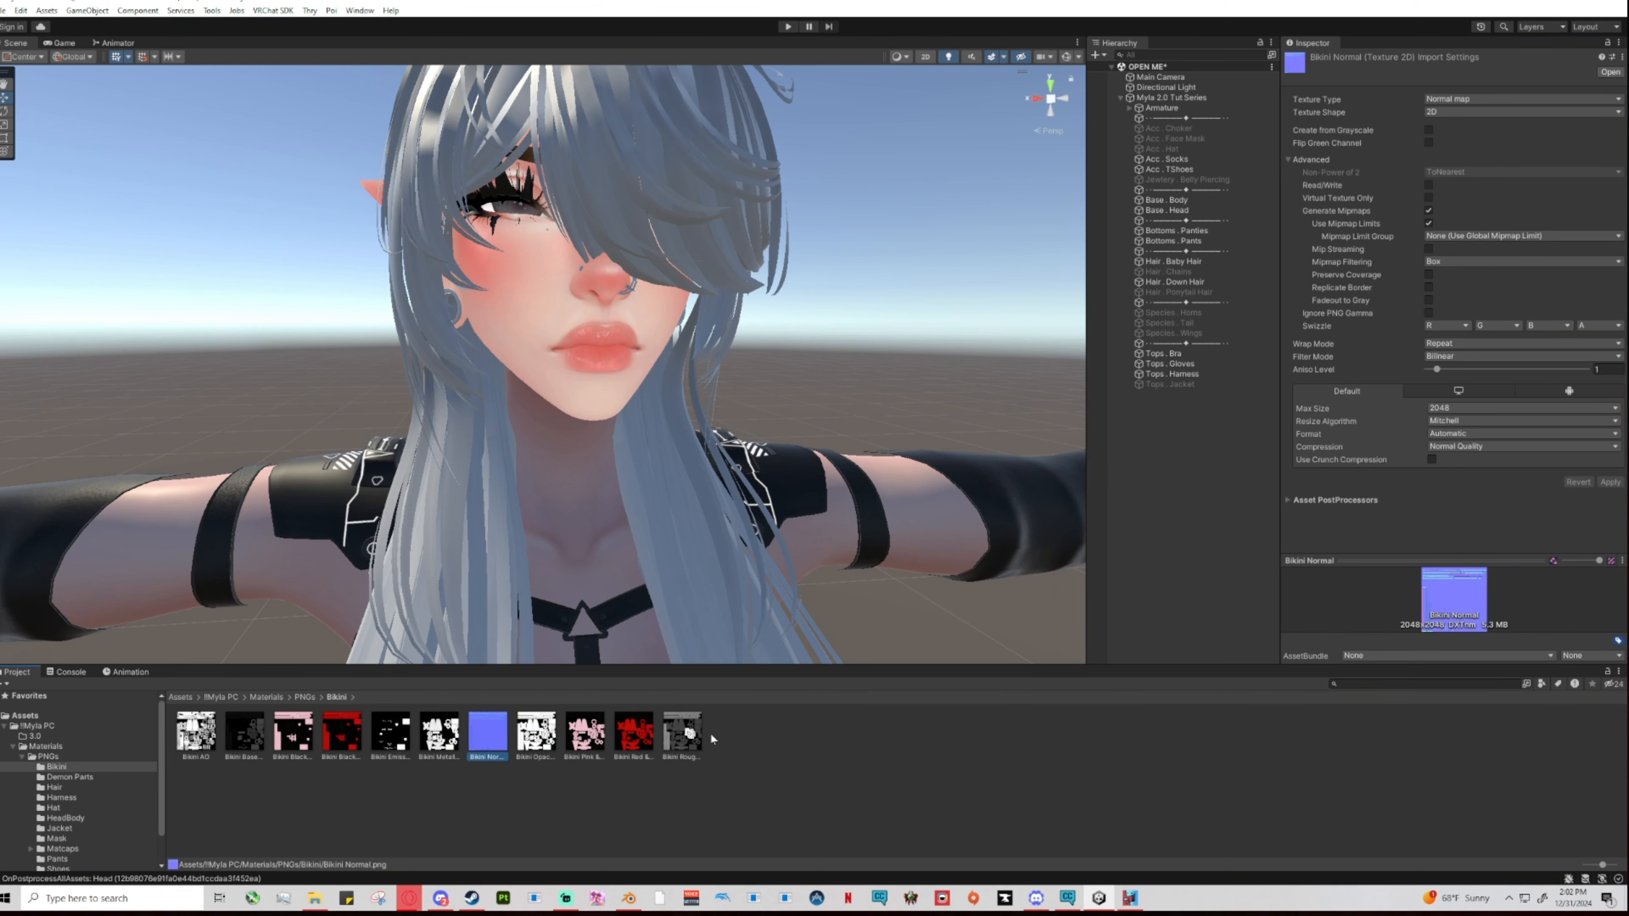
click(682, 736)
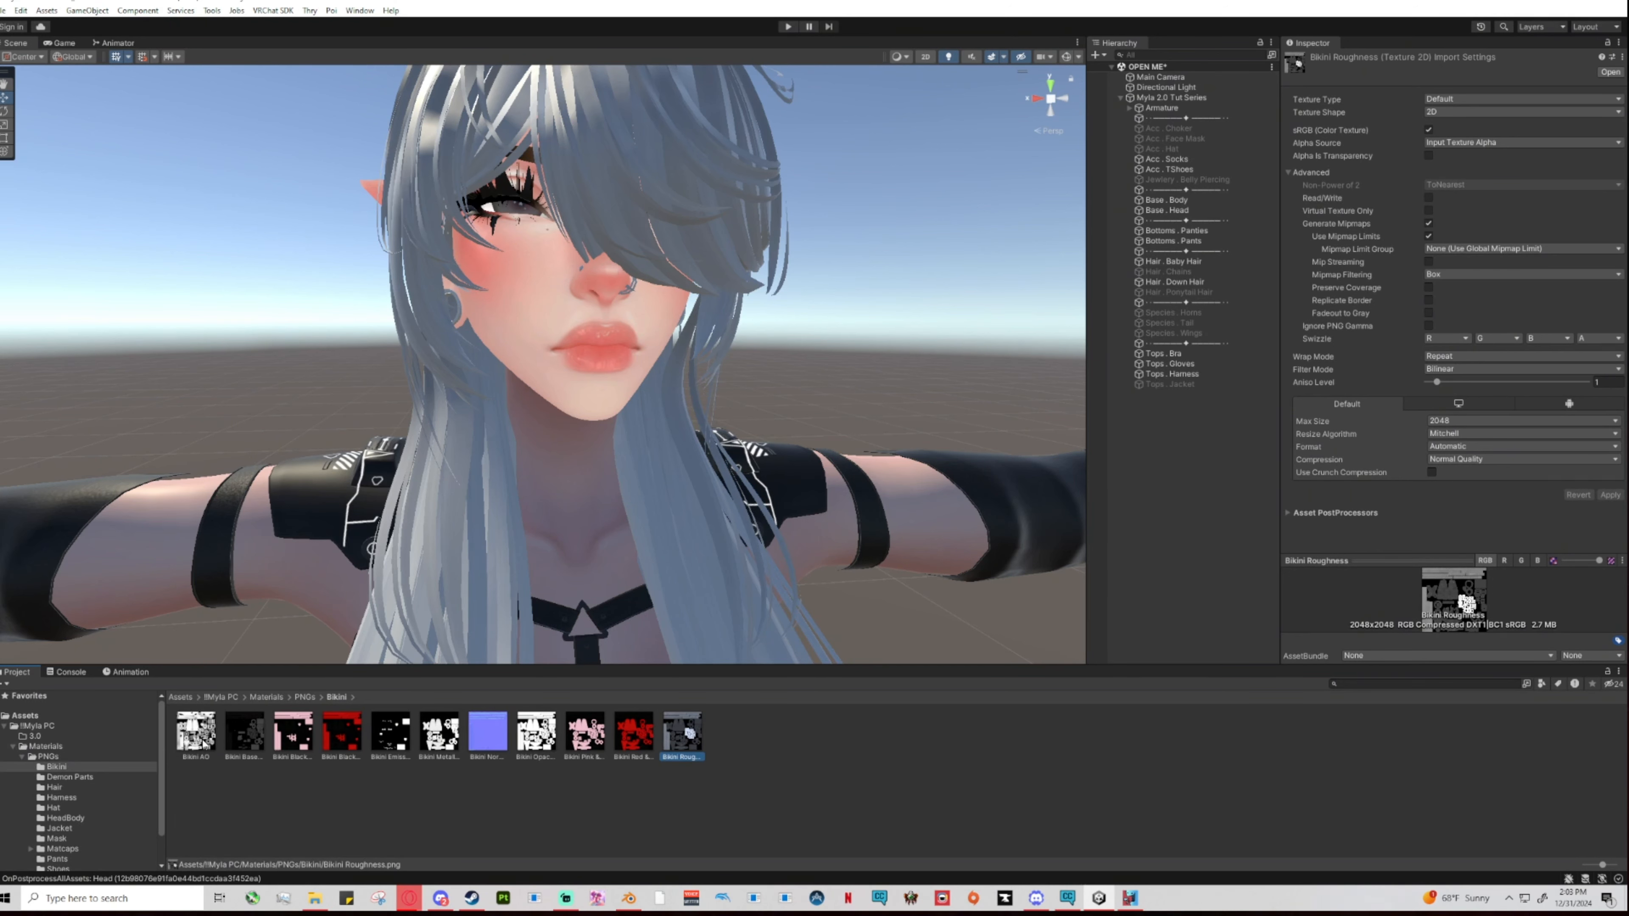
Return to the HeadBody folder and review the Head material's settings.
click(41, 747)
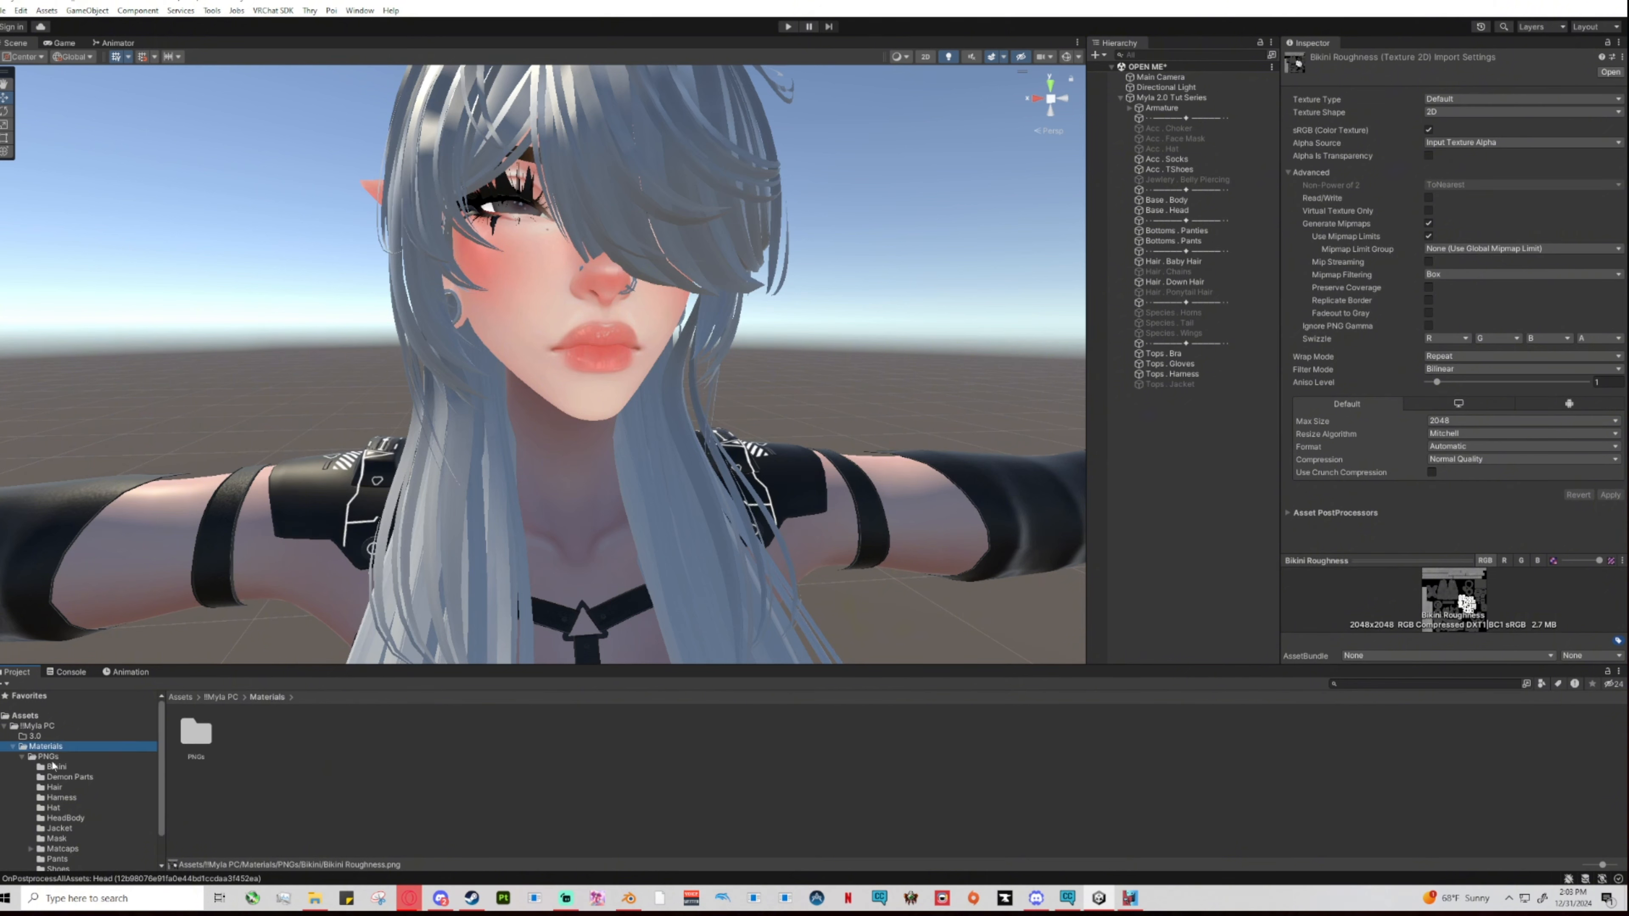
click(65, 819)
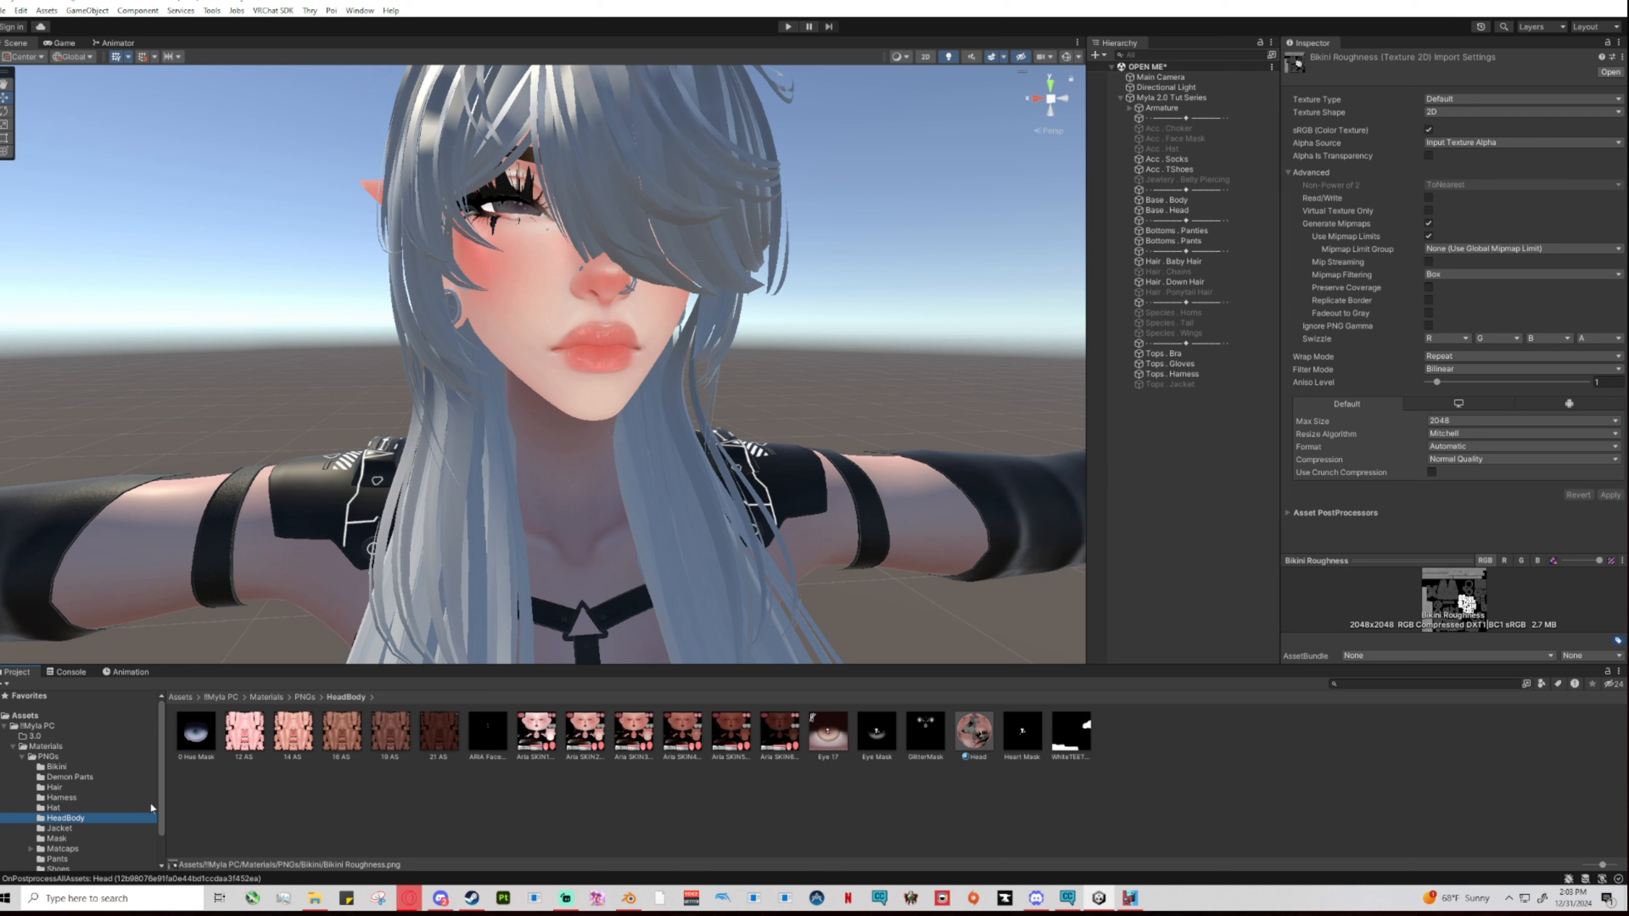
click(969, 735)
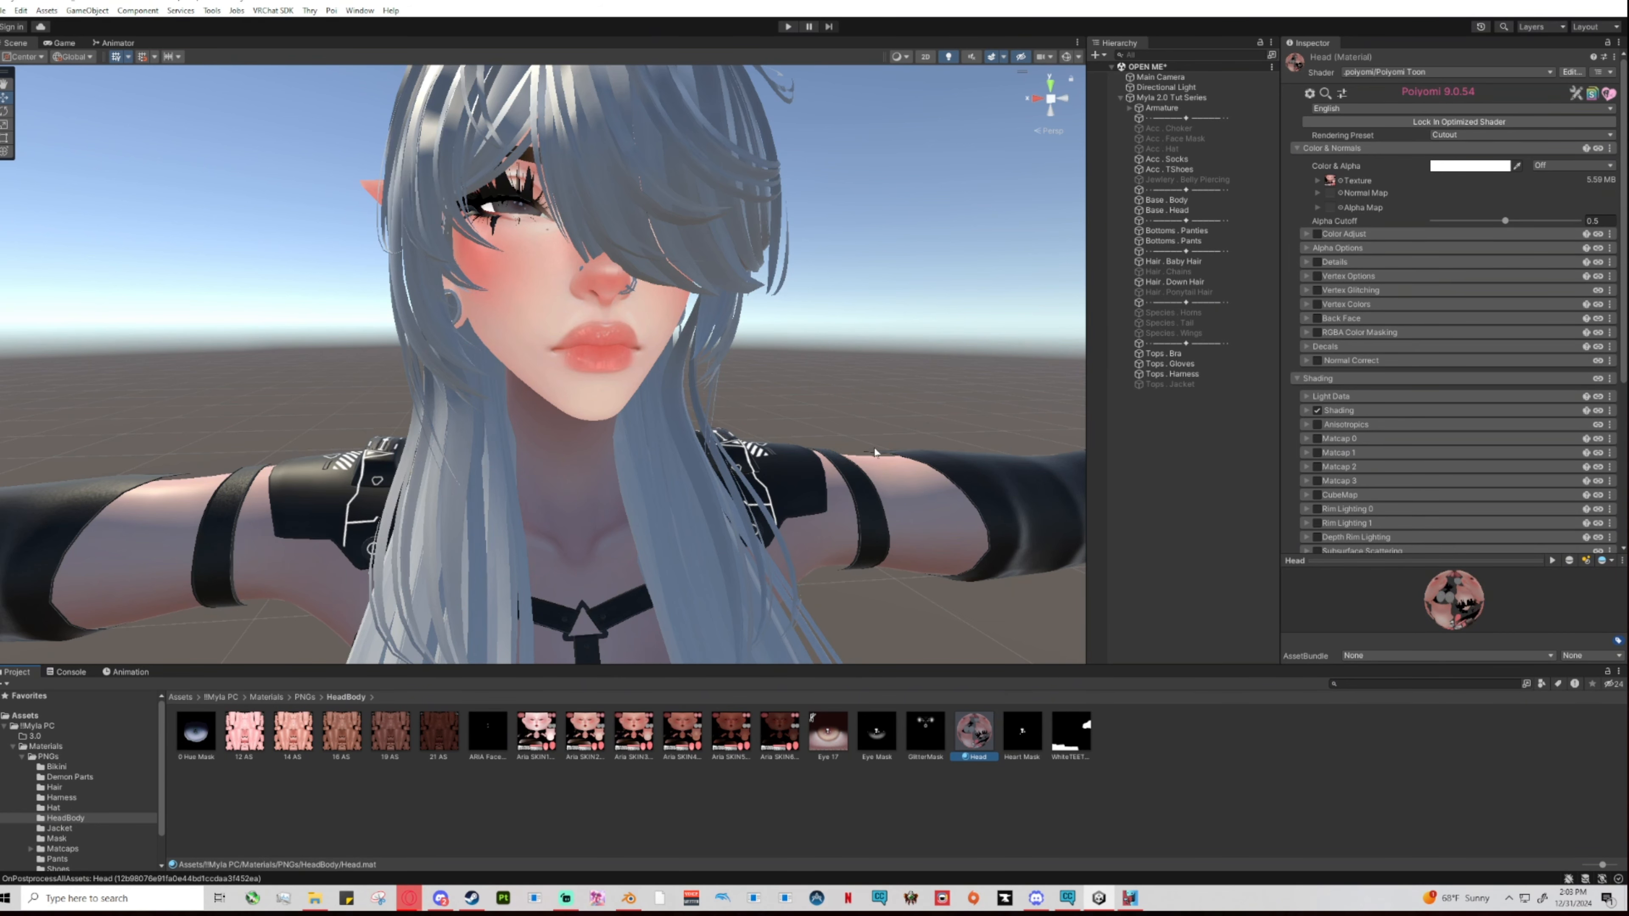
middle_drag(907, 449, 893, 440)
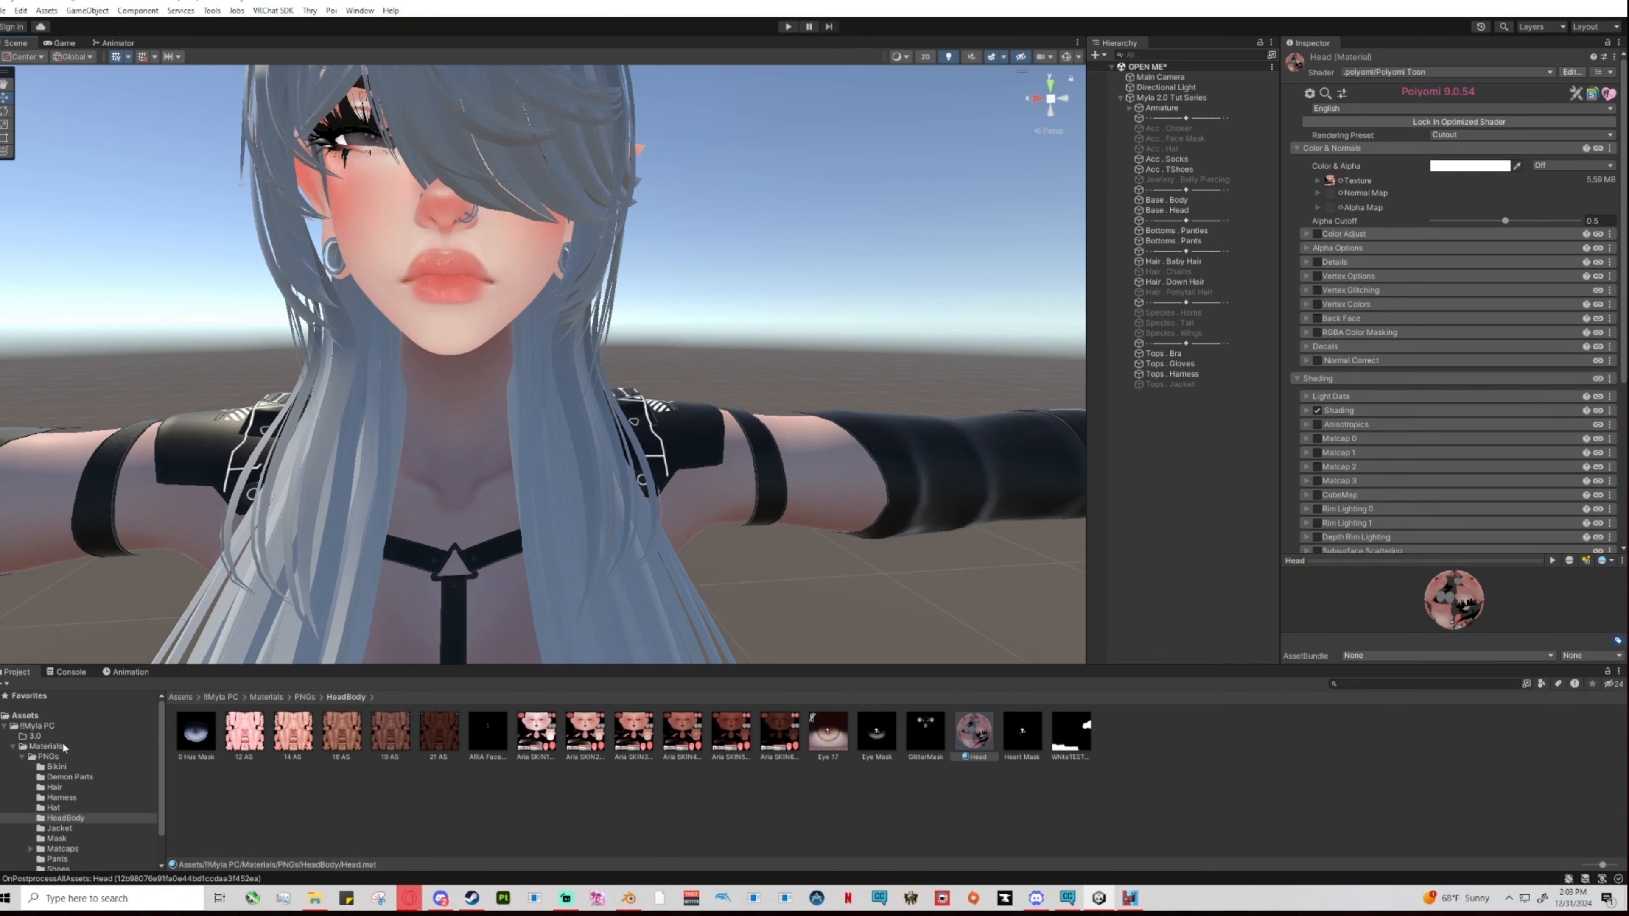
Create a new material named Bikini in the Bikini folder.
click(55, 767)
right_click(823, 737)
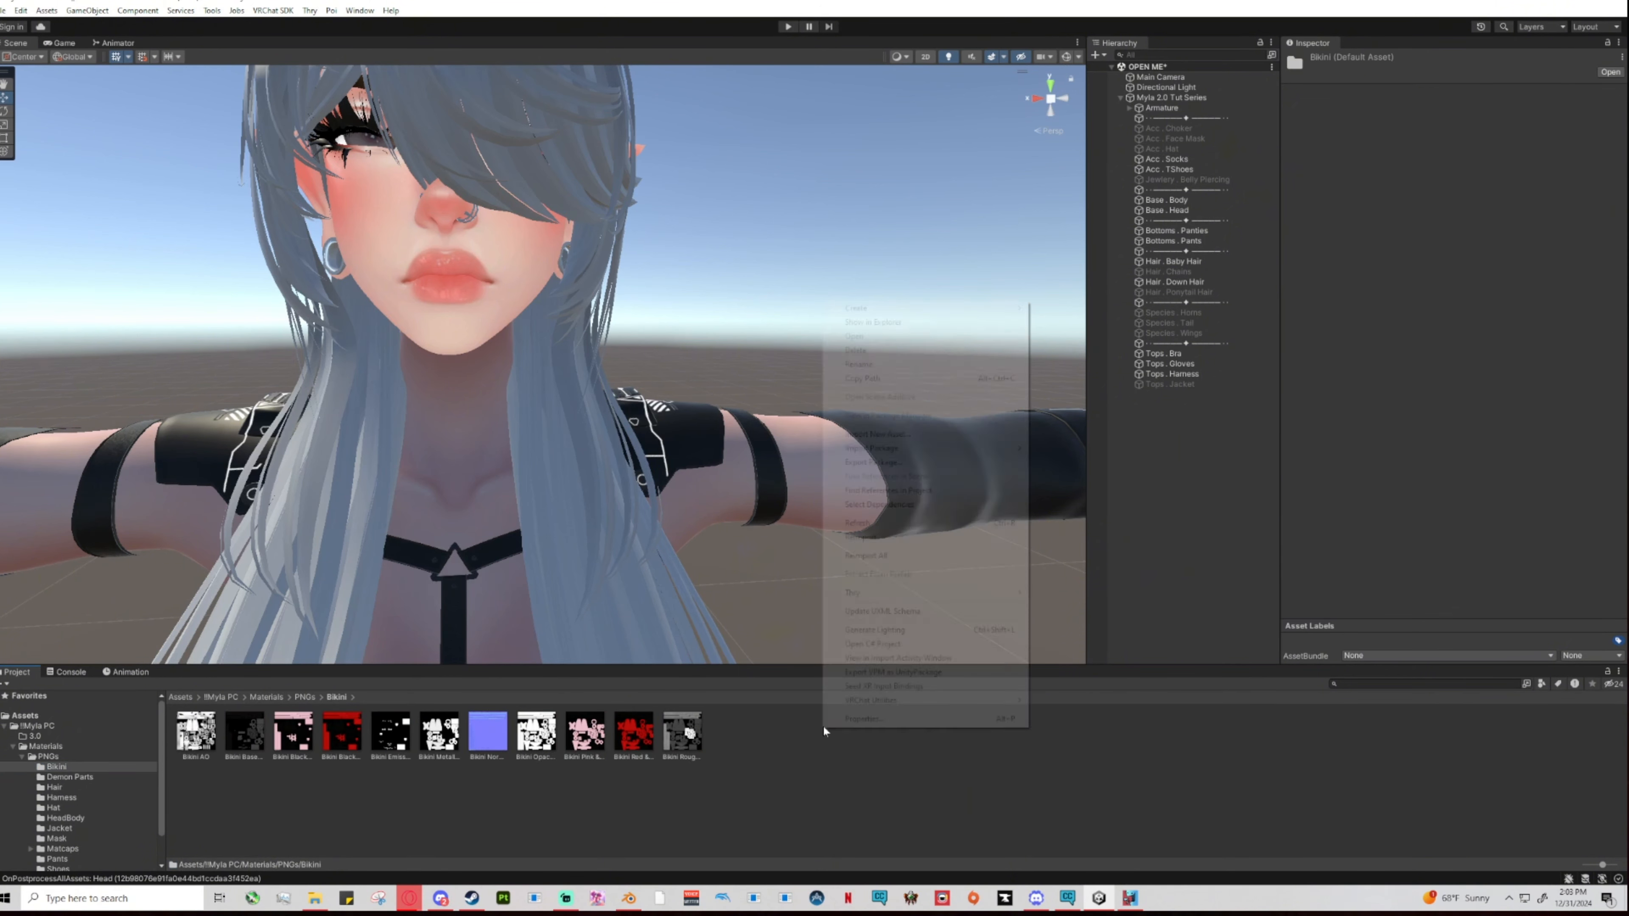
mouse_move(988, 308)
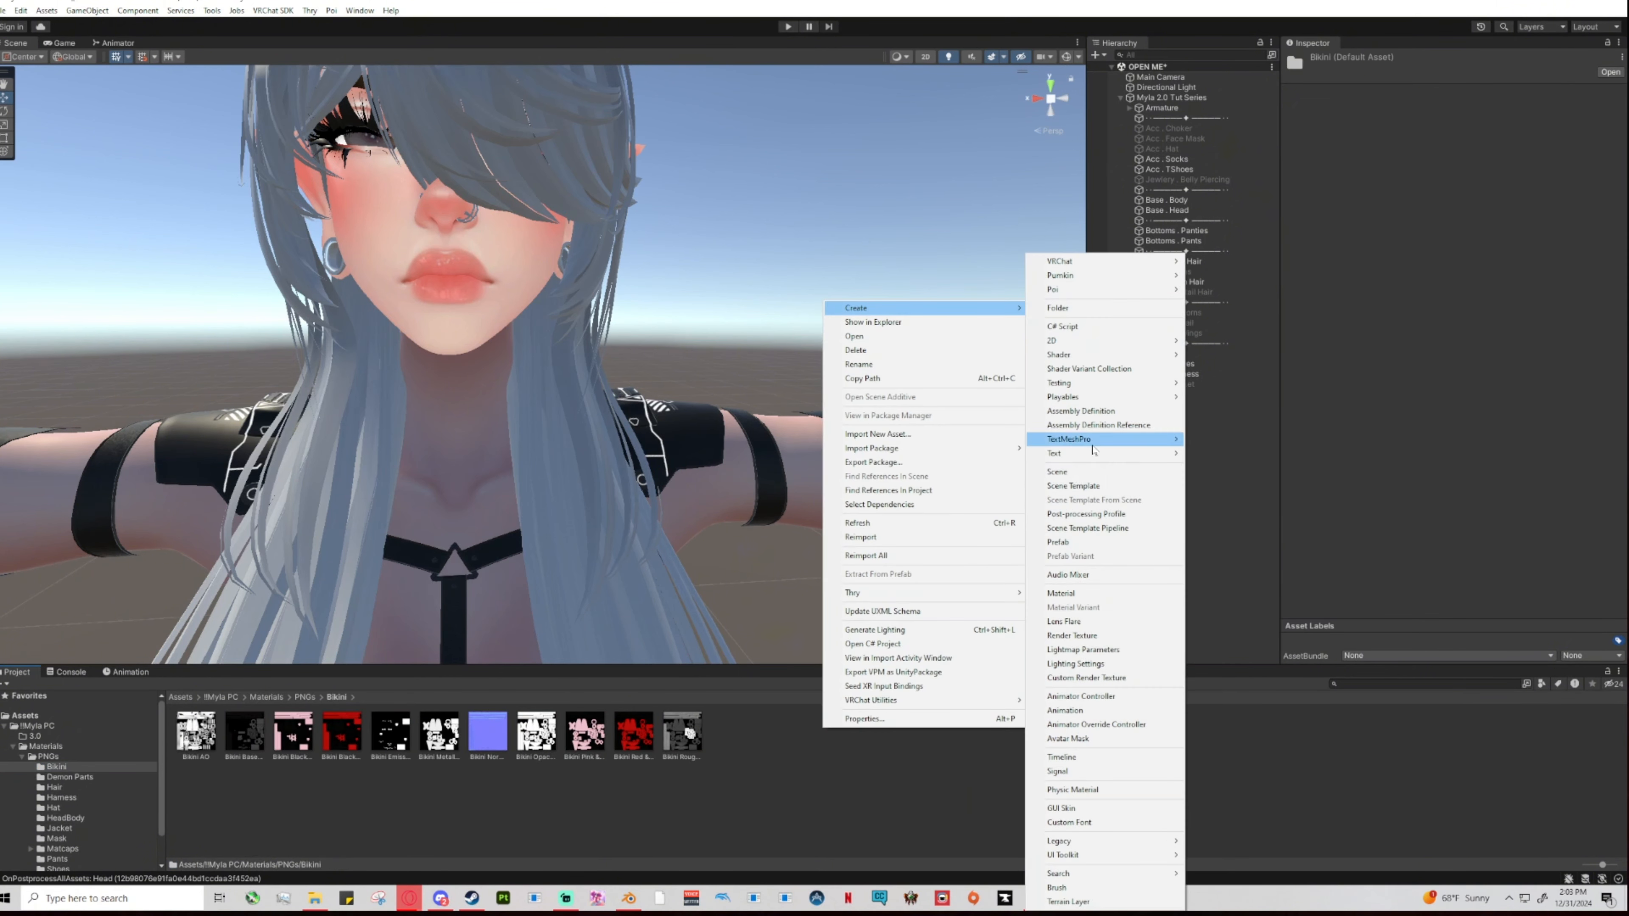
click(1067, 596)
text(Bik)
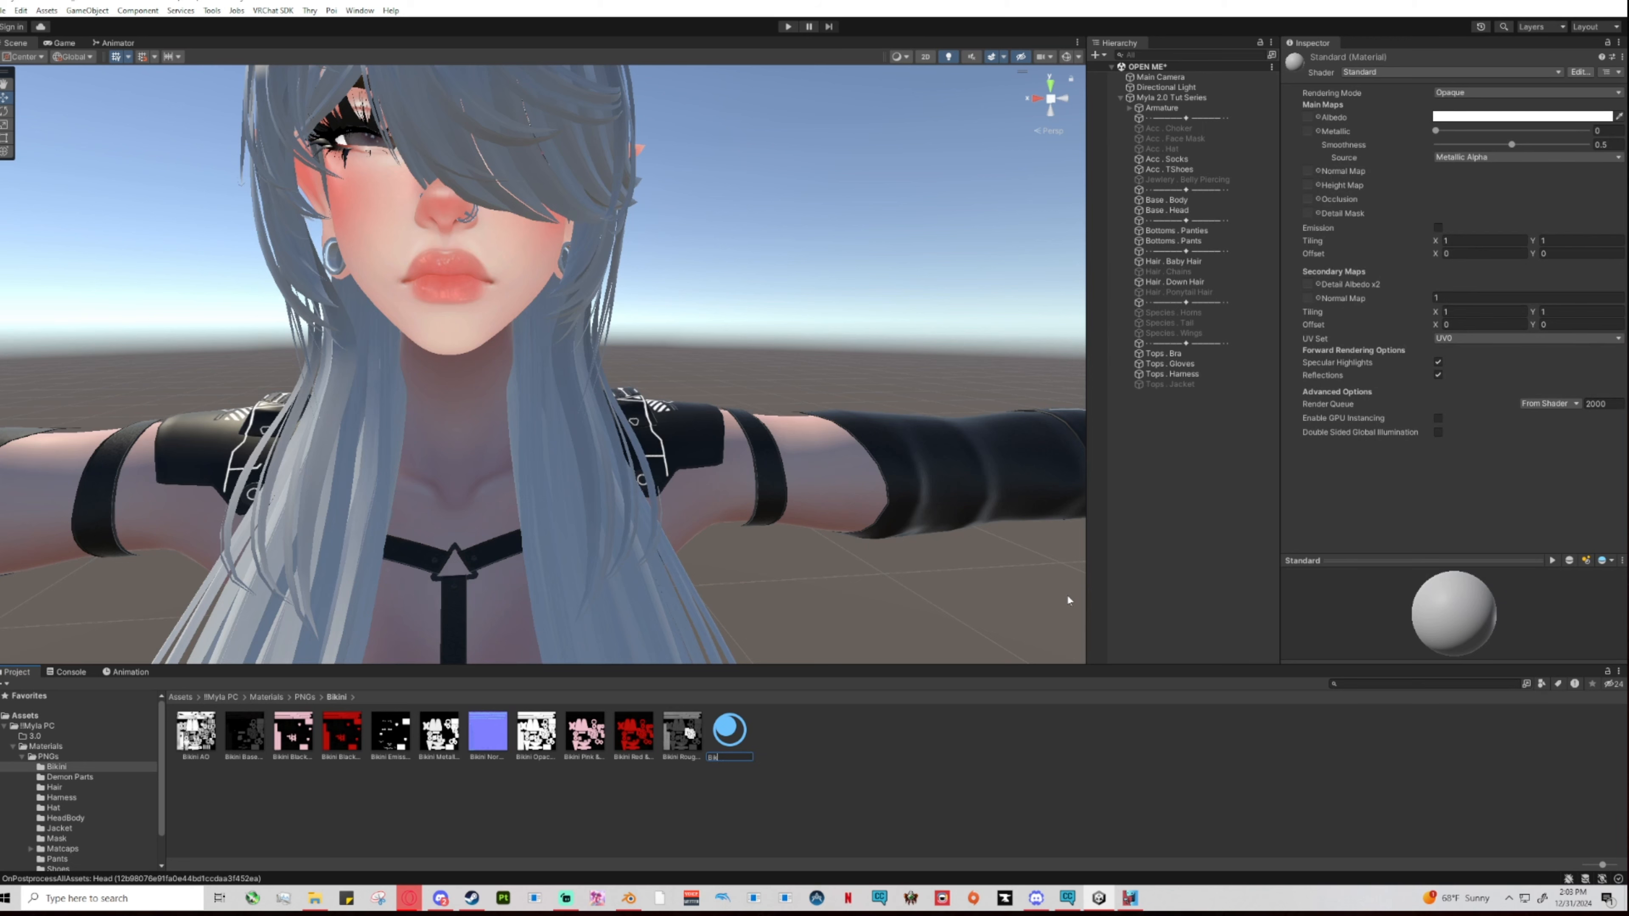
text(ini)
key(Return)
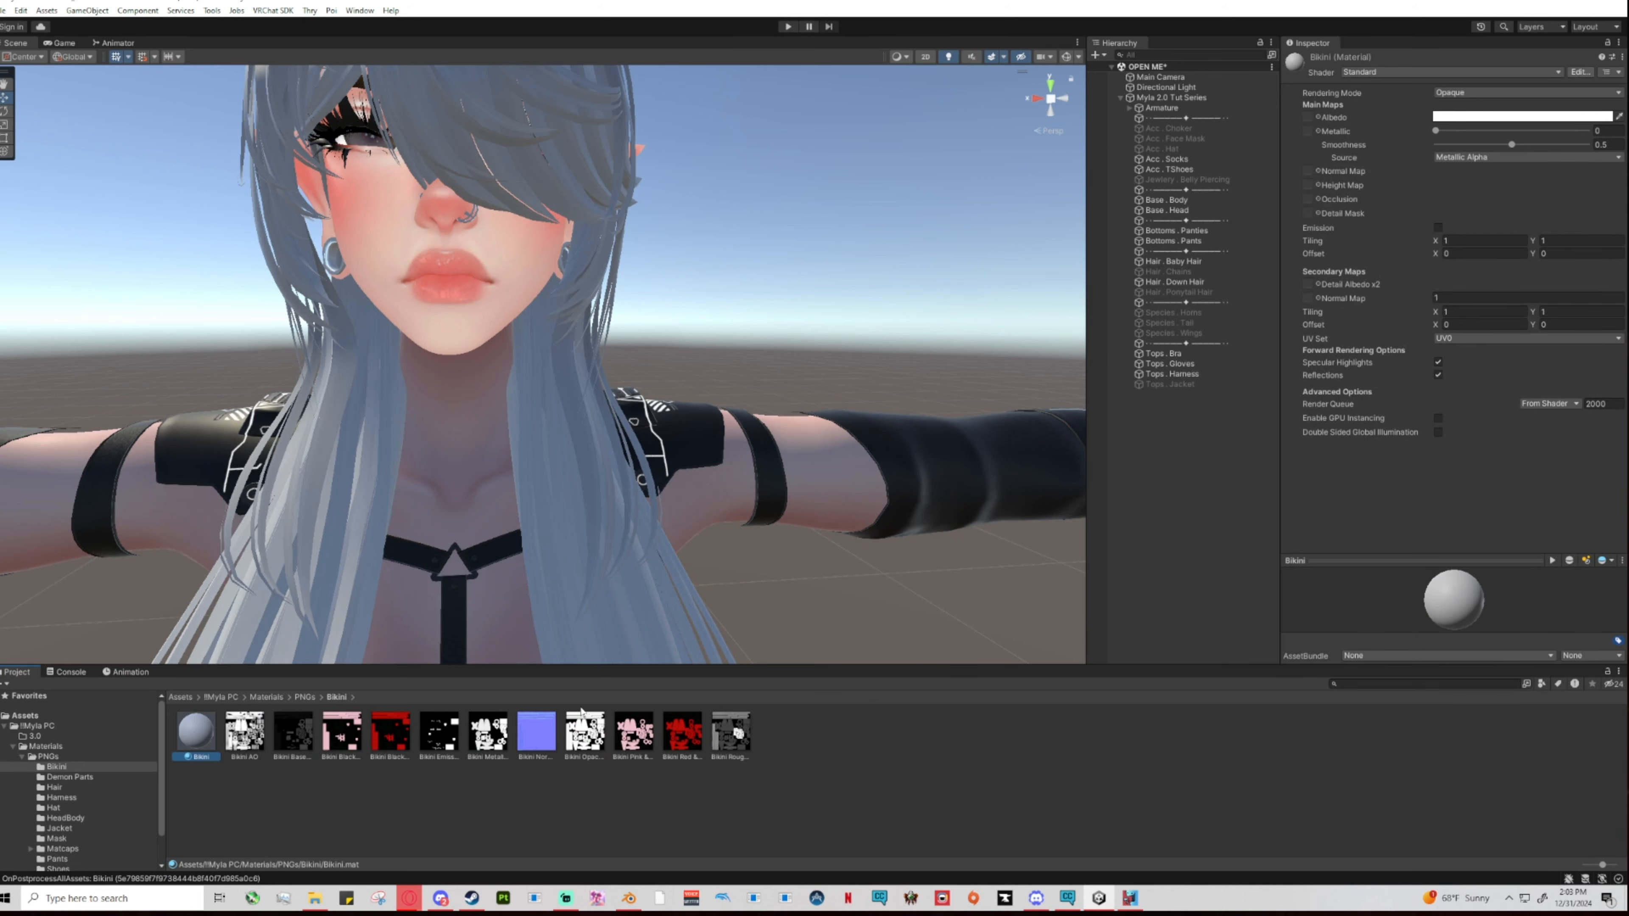
Disable the Hair . Down Hair object to uncover the avatar's top.
drag(196, 732, 453, 599)
middle_drag(593, 626, 710, 654)
click(1268, 281)
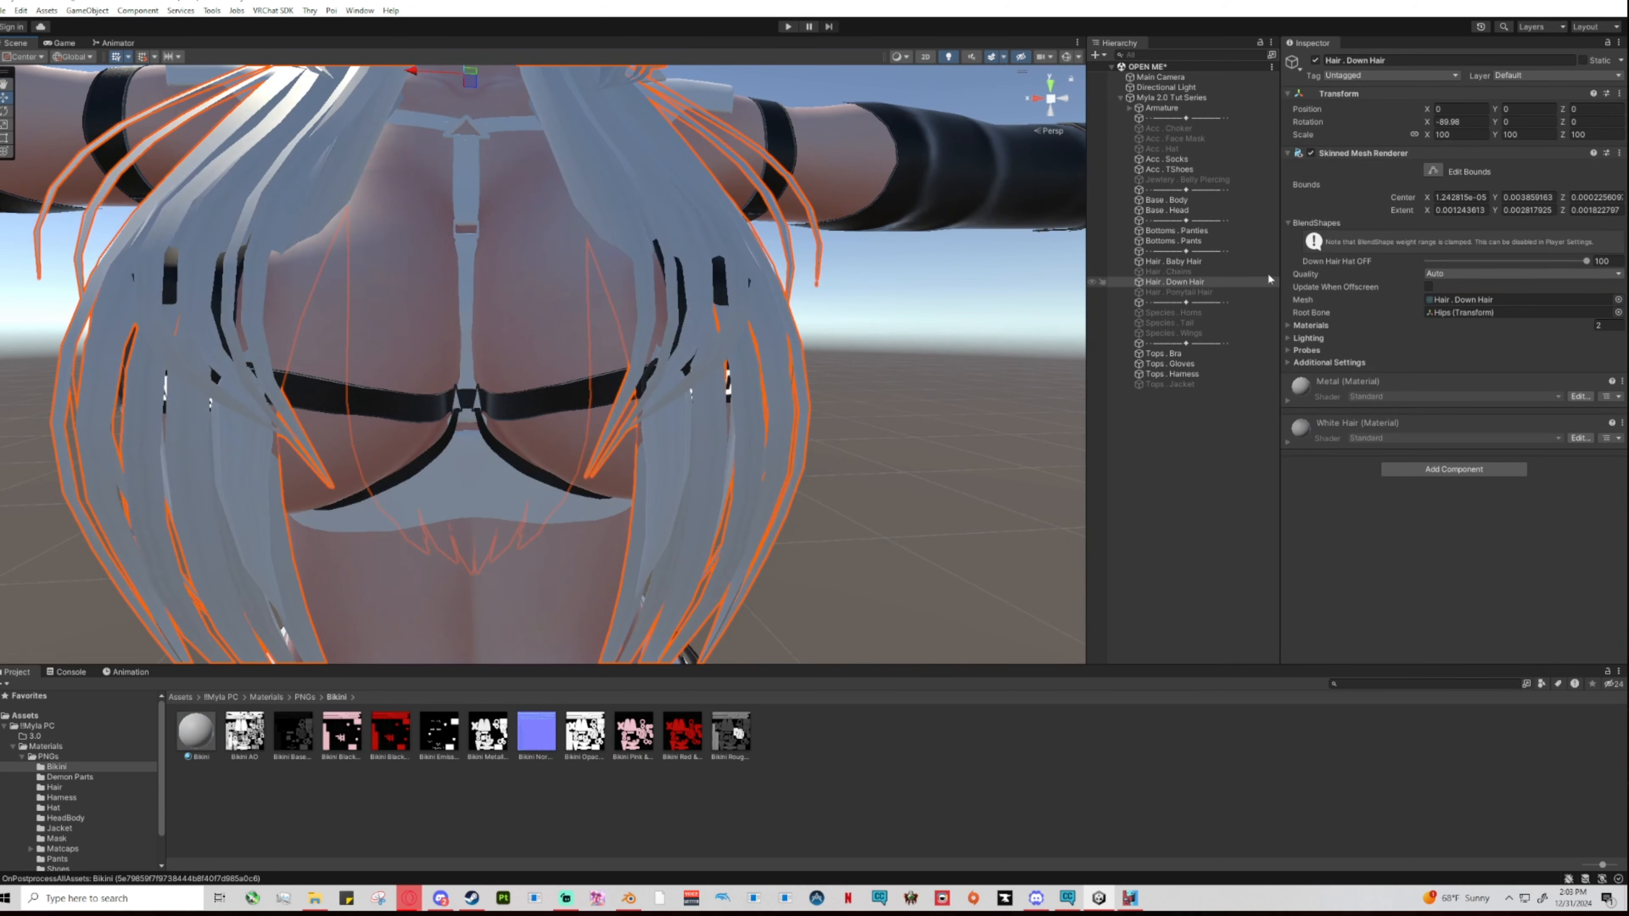
click(1315, 61)
middle_drag(448, 246, 519, 358)
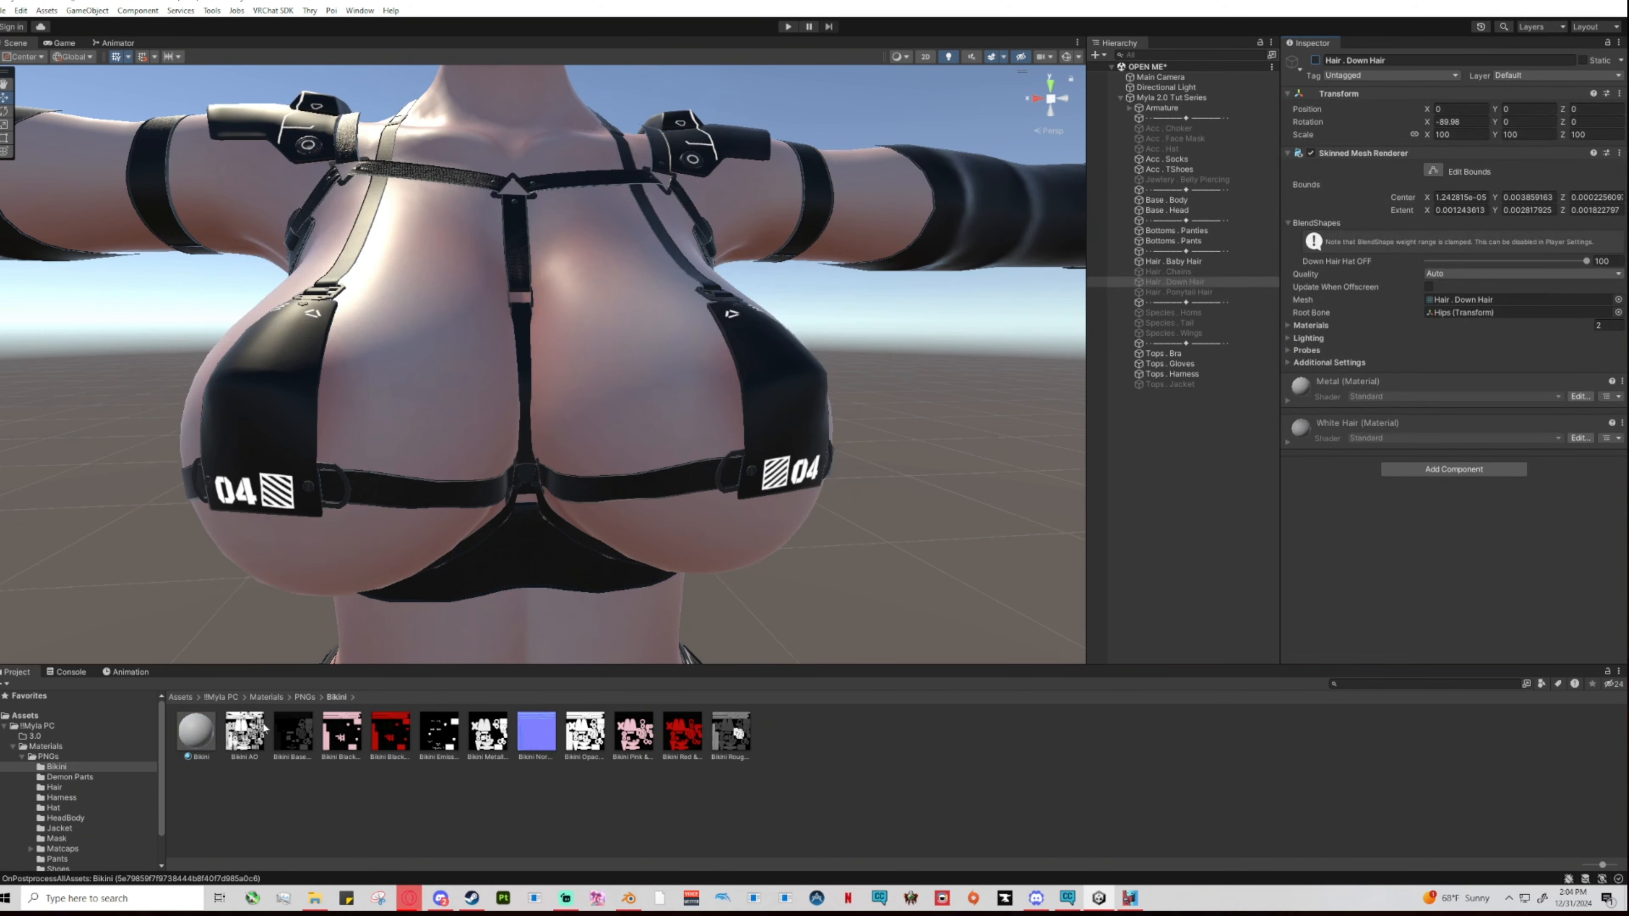
Apply the Bikini material to the avatar's bra and switch its shader to Poiyomi Toon.
drag(196, 731, 687, 573)
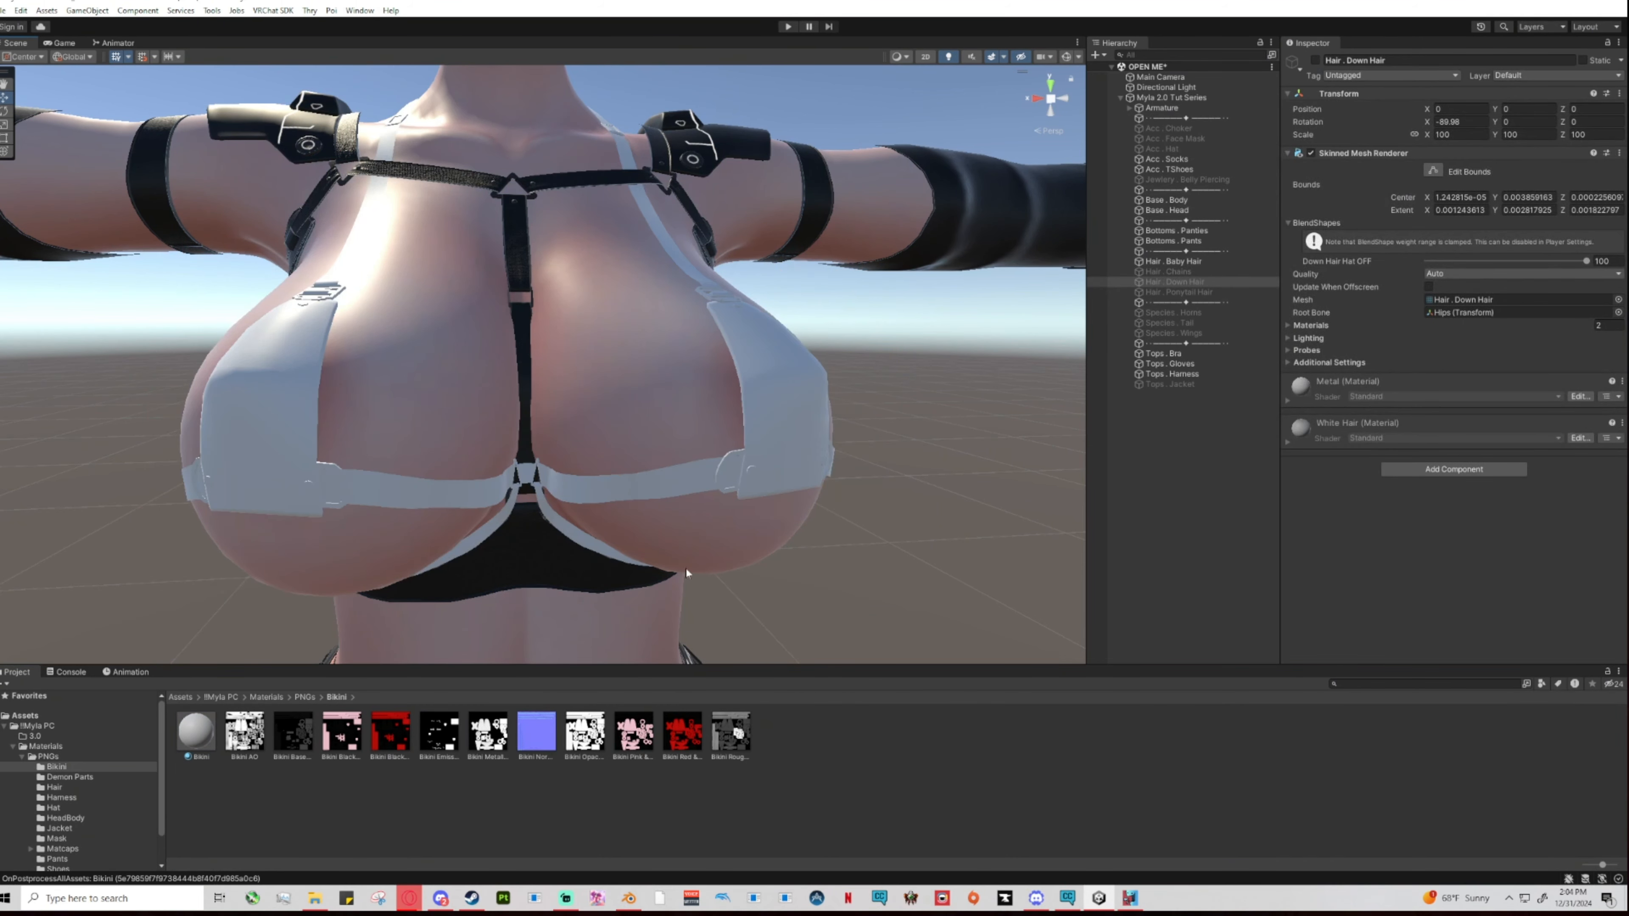
click(182, 748)
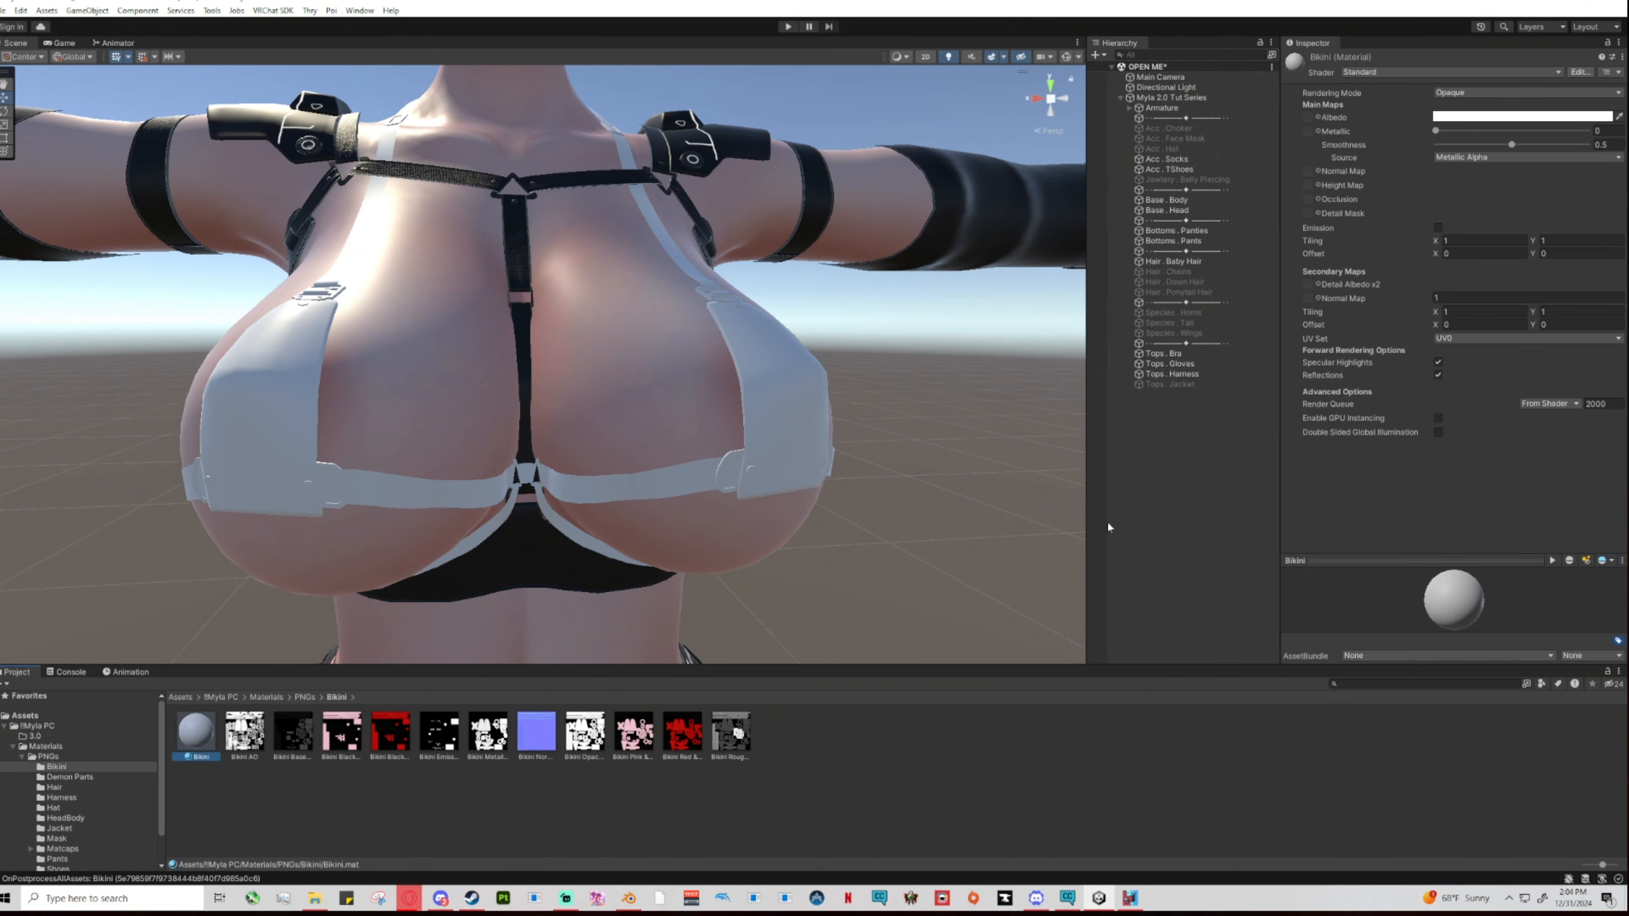
click(1364, 73)
click(1367, 114)
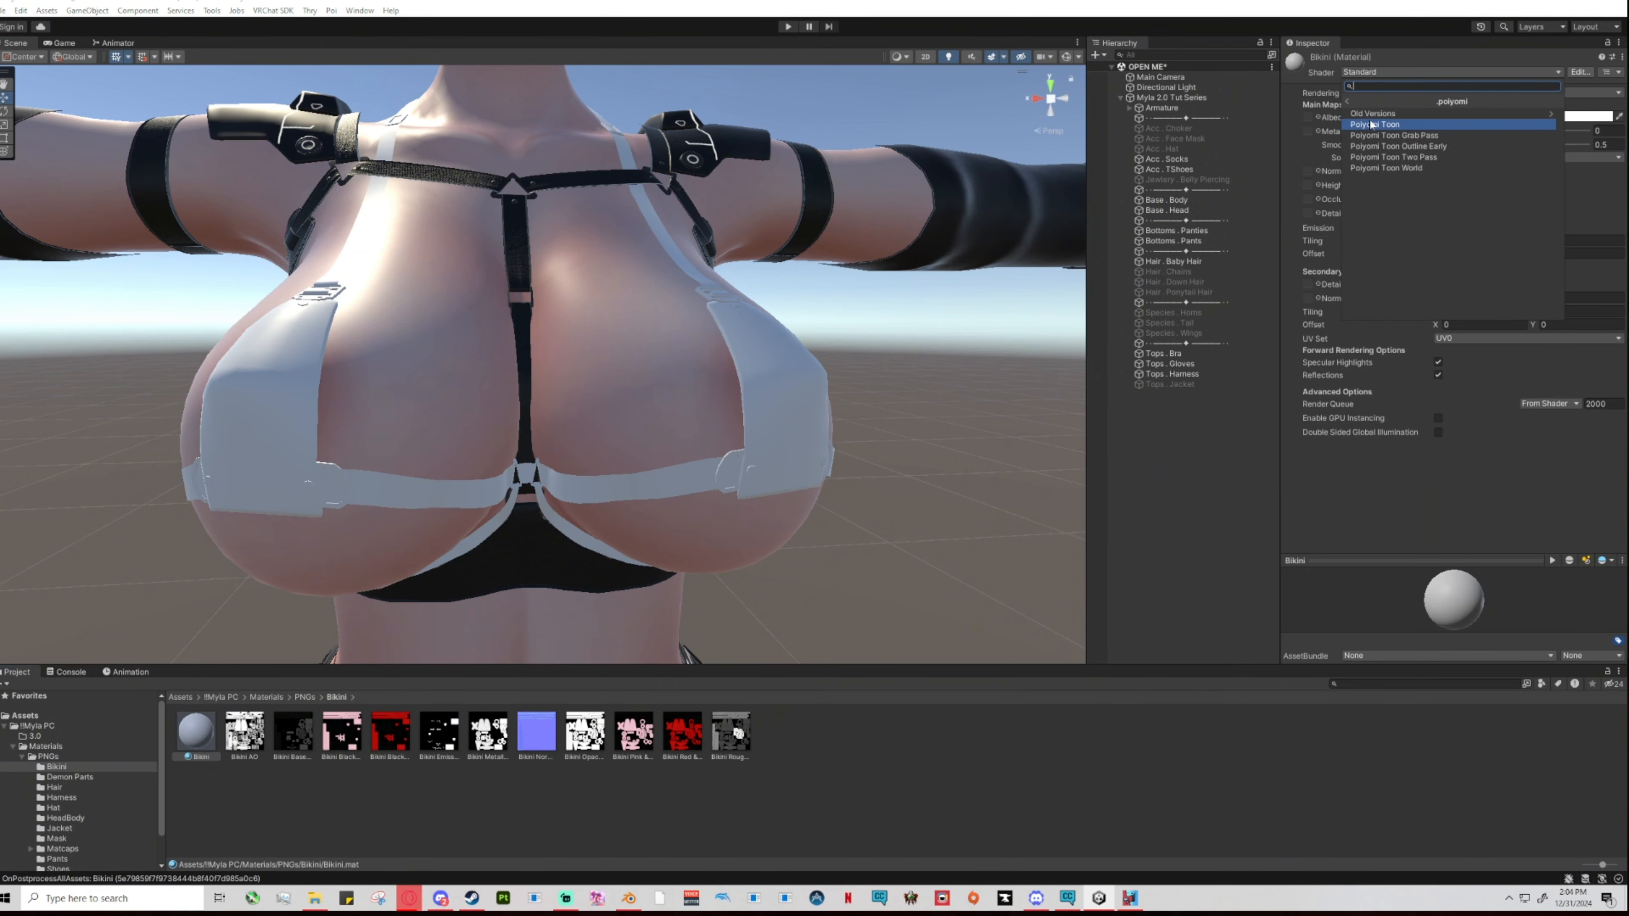
click(1373, 125)
Set the Bikini material's rendering preset to Cutout and its Cull option to Off.
click(1475, 135)
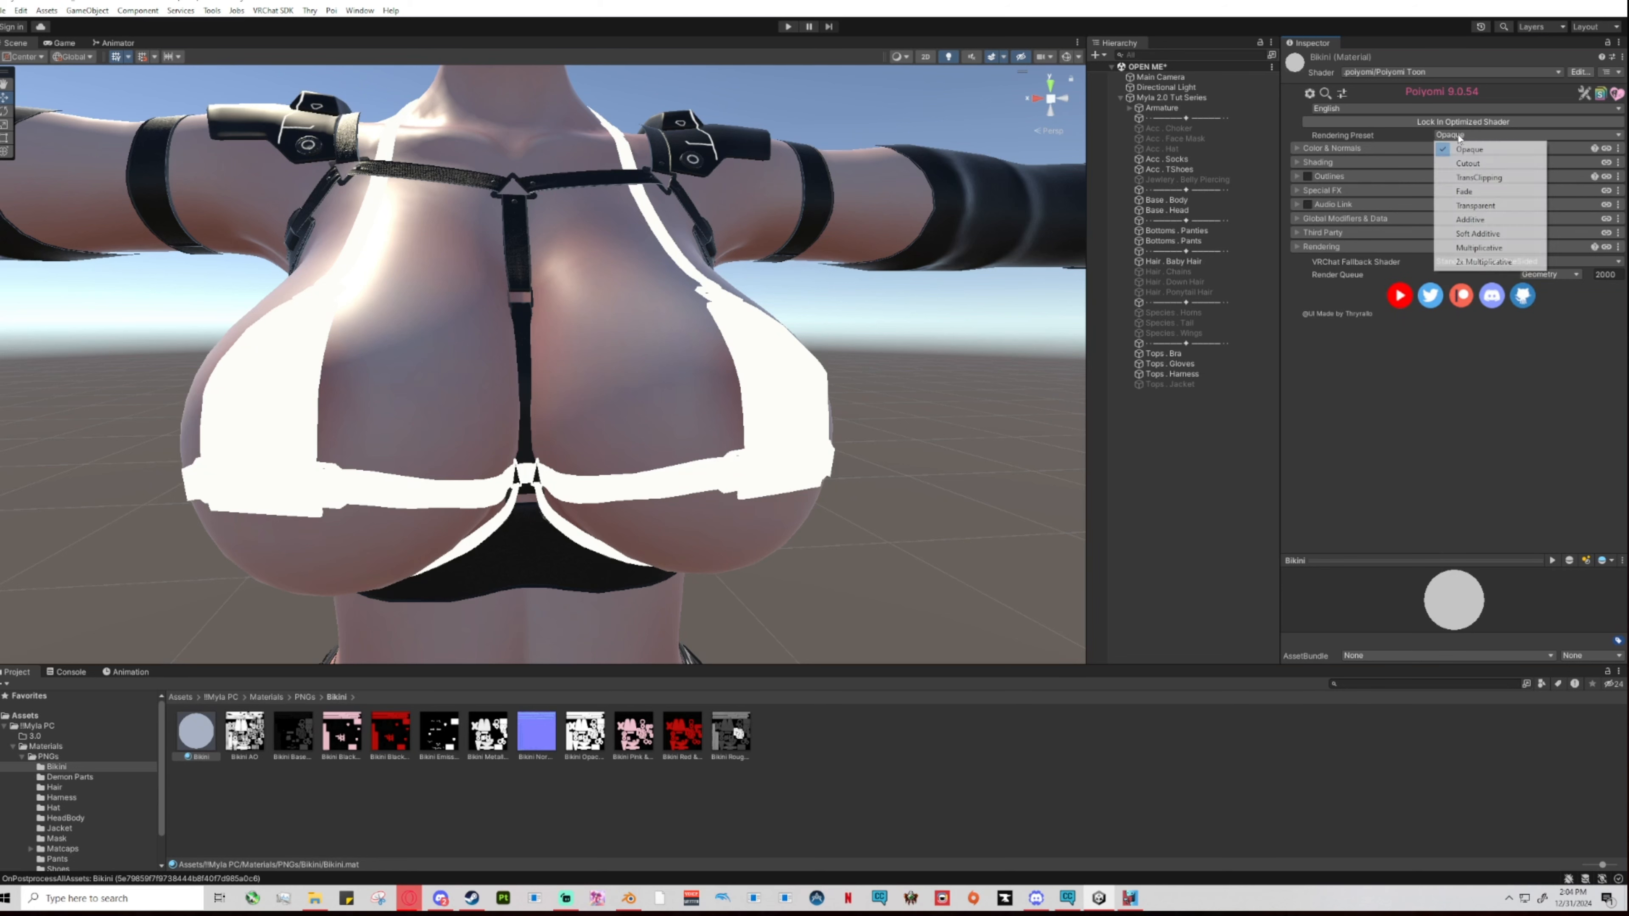
click(1469, 148)
click(1371, 249)
click(1468, 265)
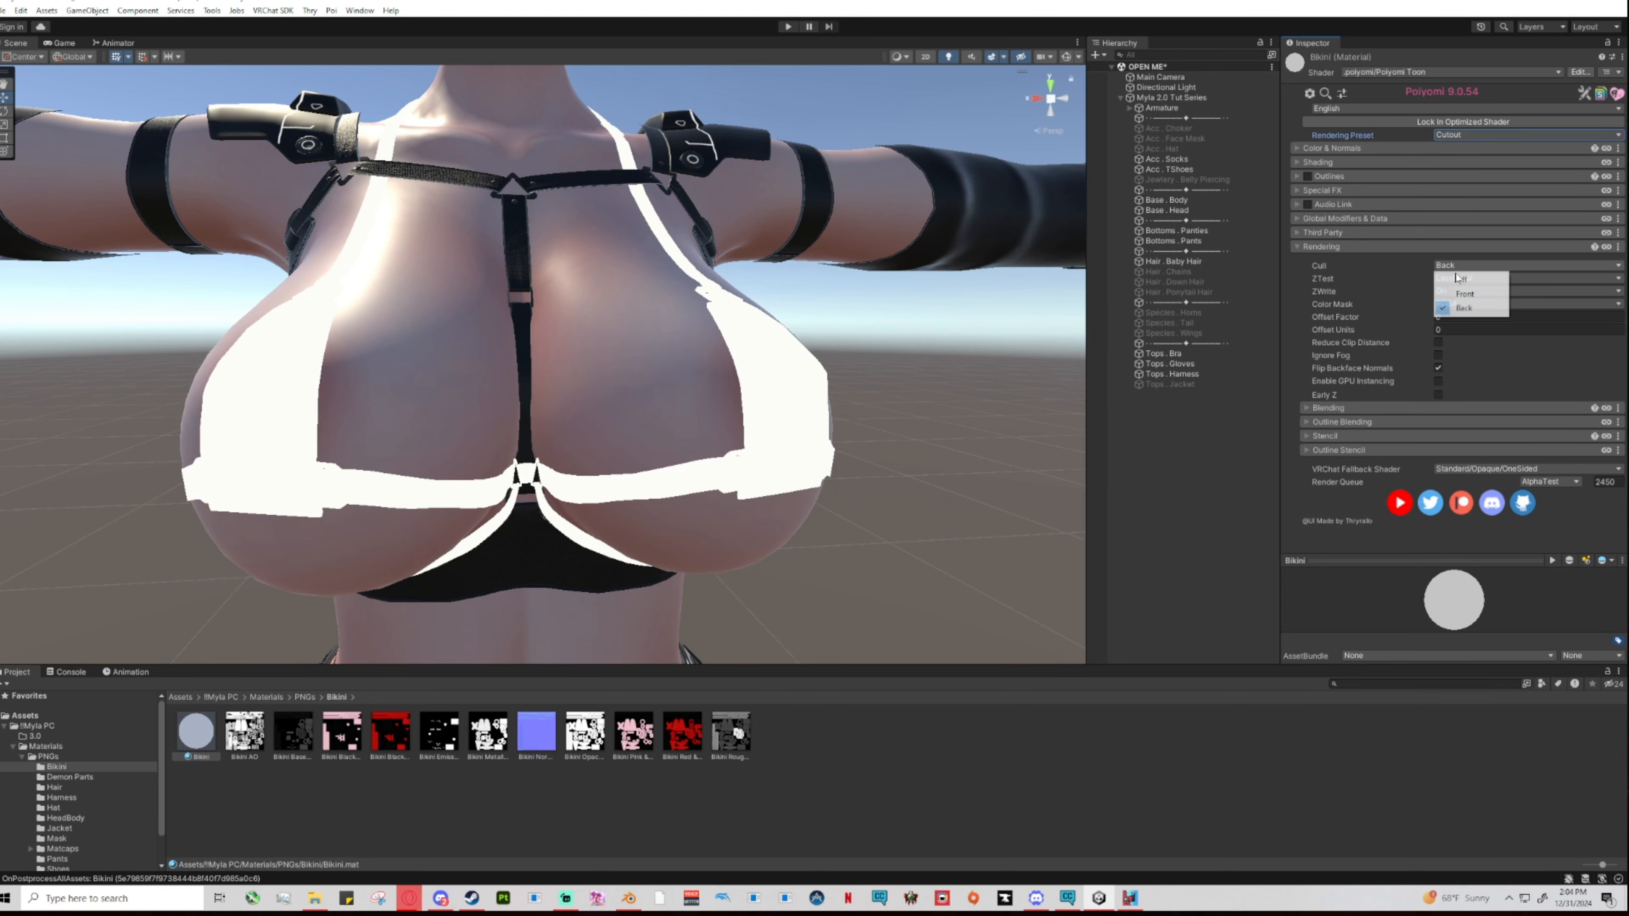
click(1458, 281)
click(1377, 248)
Assign the Bikini Base texture to the Bikini material's color texture slot.
click(1325, 149)
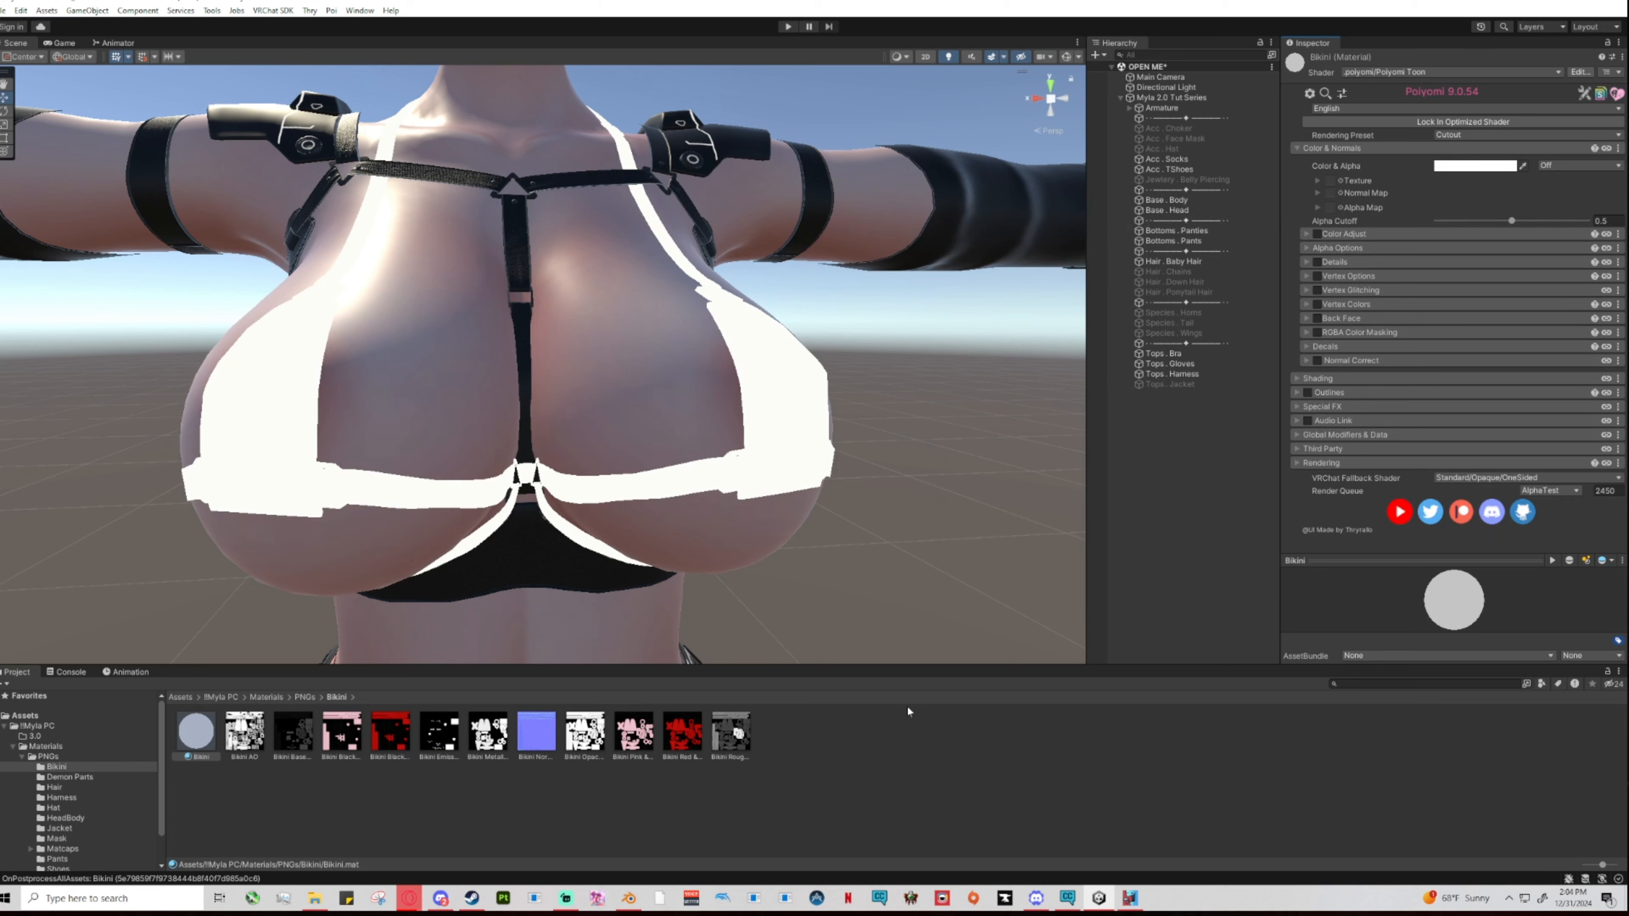
drag(281, 748, 1333, 183)
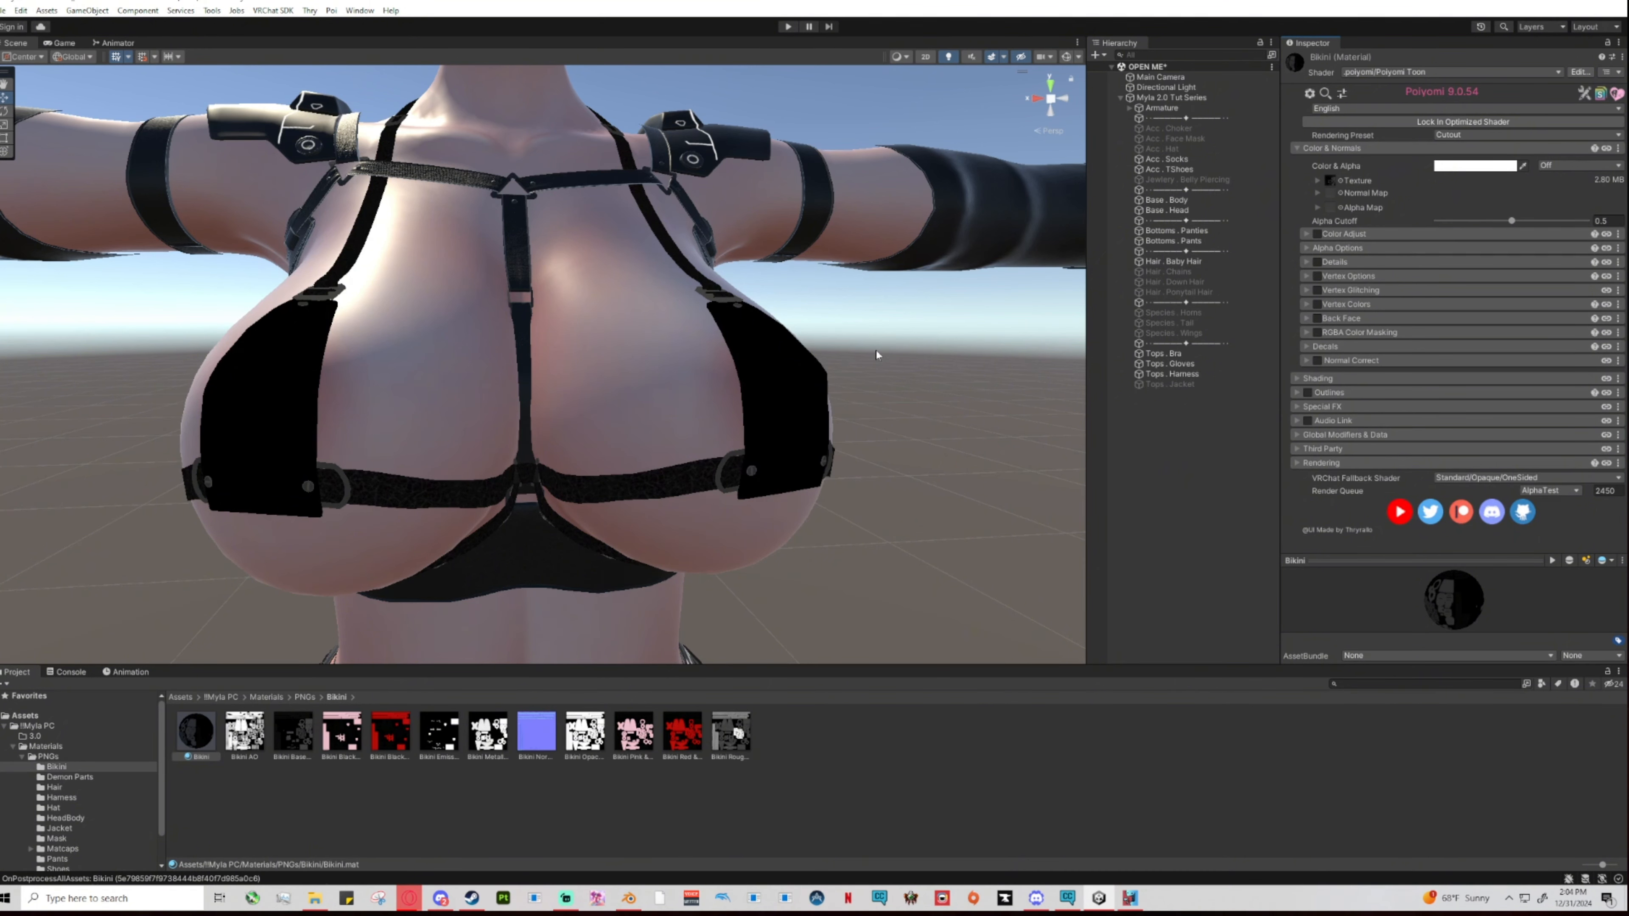
Enable the CubeMap option in the Bikini material's Shading section.
click(1301, 380)
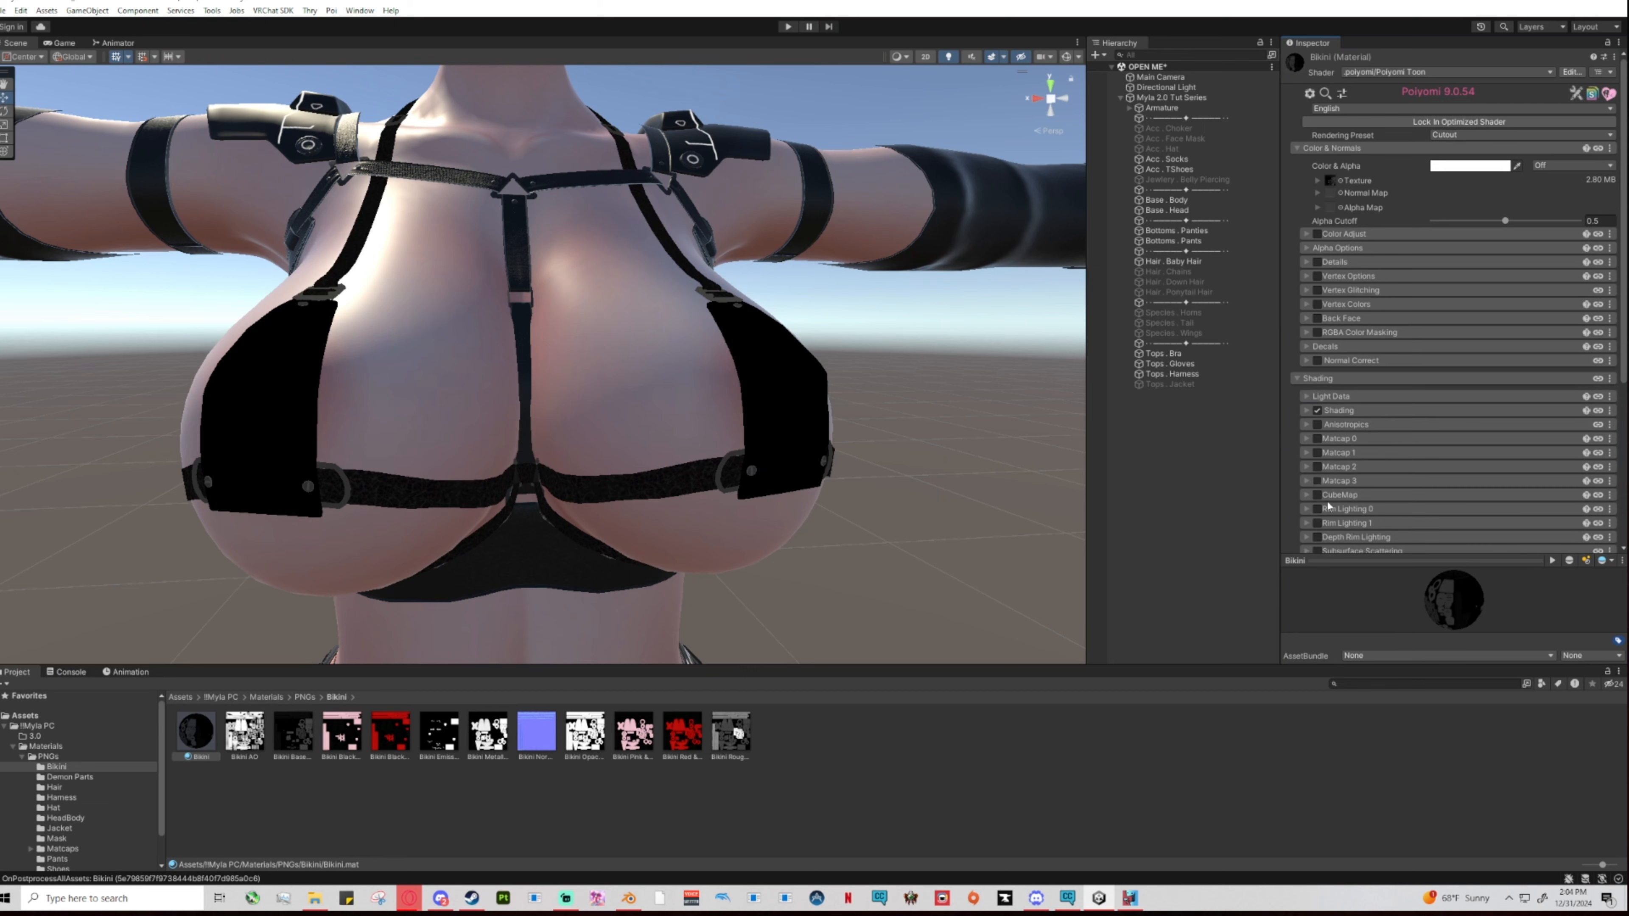
drag(1356, 667, 1357, 680)
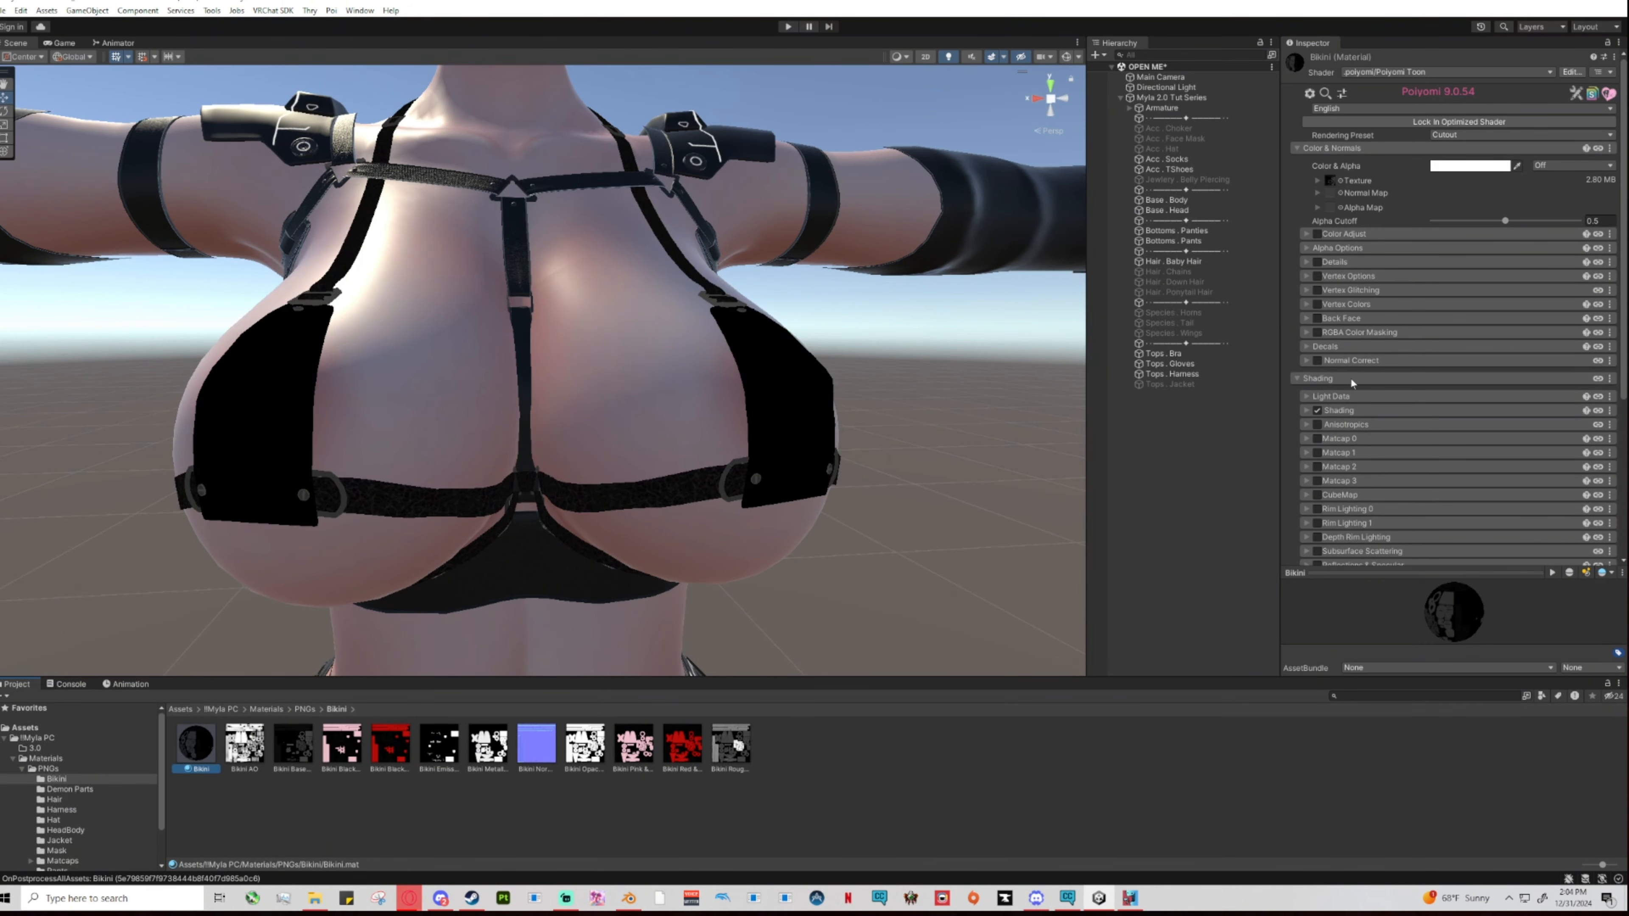
scroll(1322, 463, down, 2)
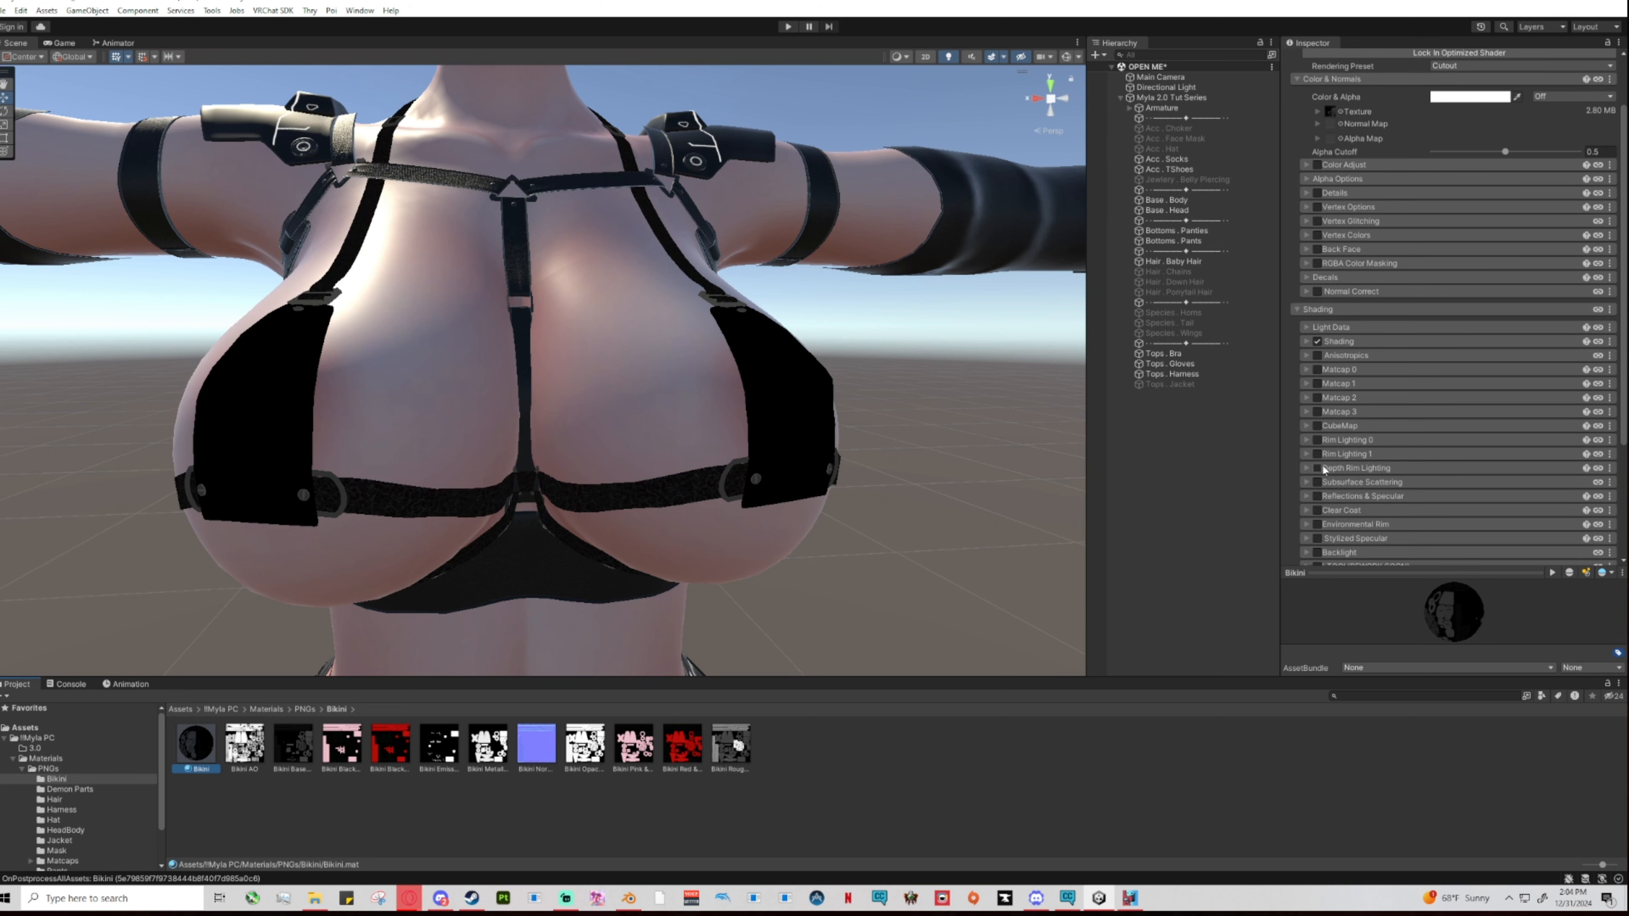
click(1317, 426)
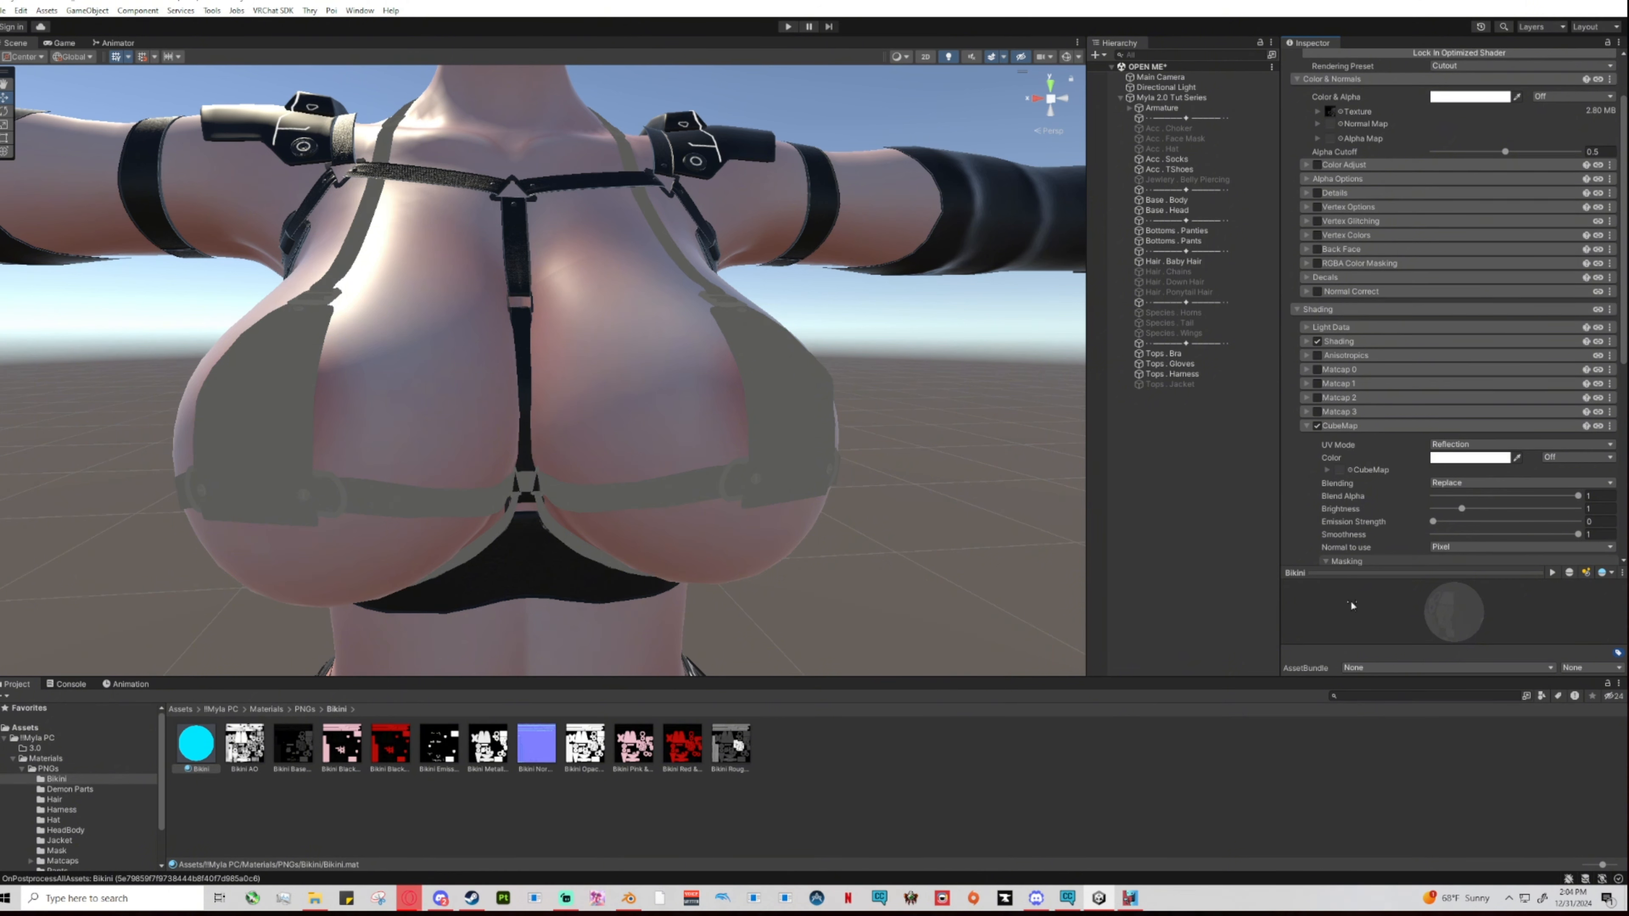
Assign the studio cubemap to the Bikini material's CubeMap slot.
click(1350, 470)
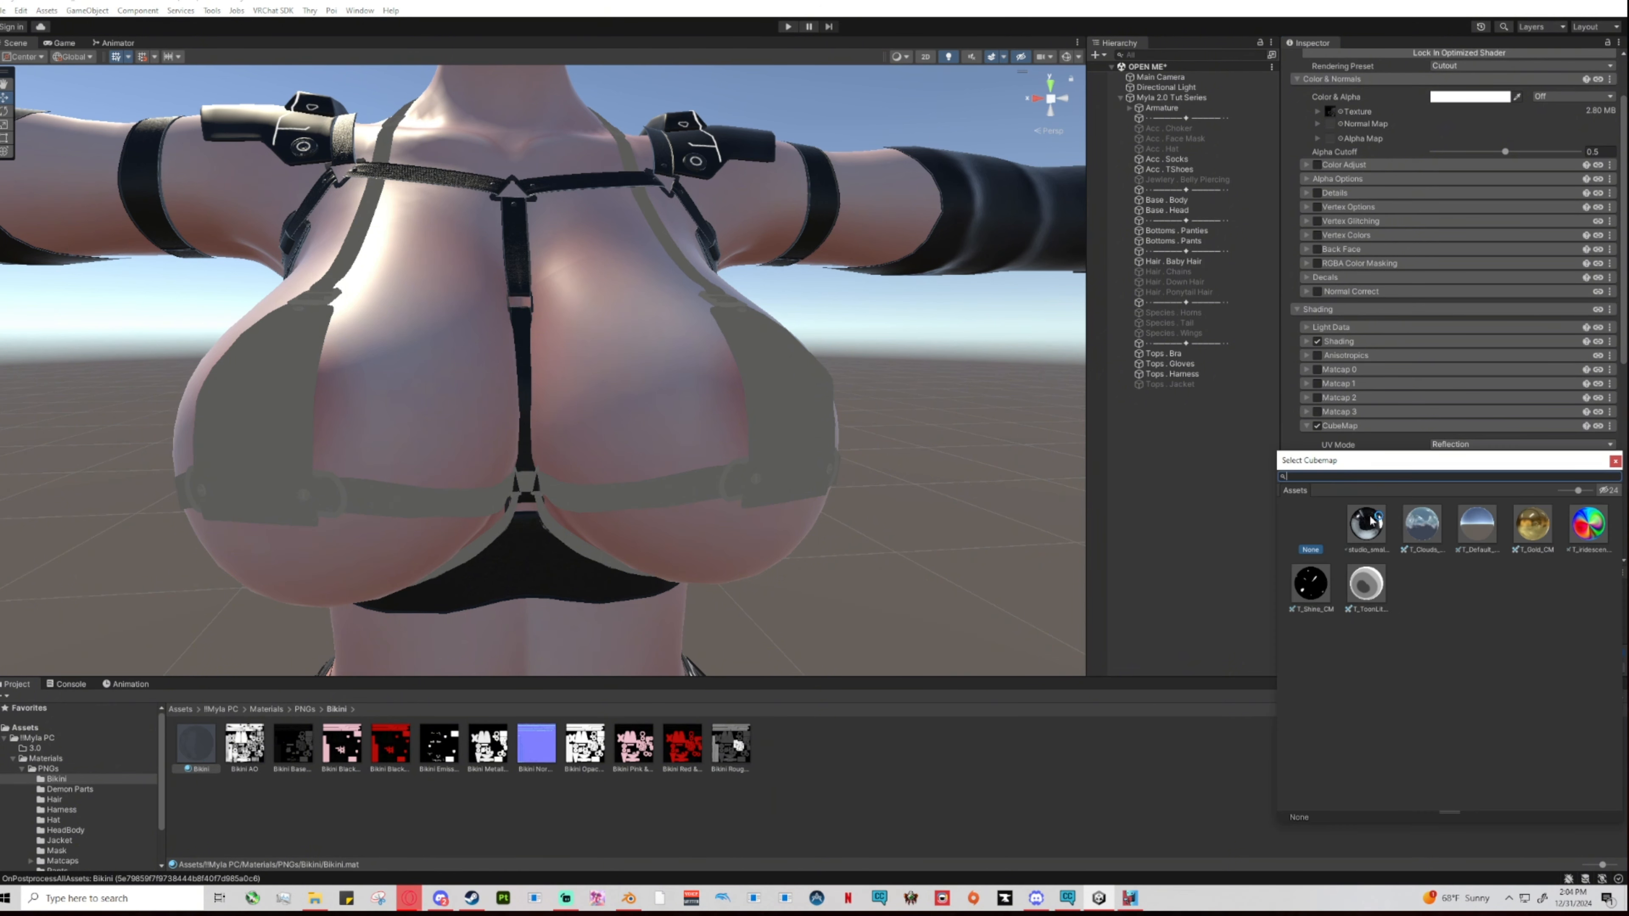
click(1367, 520)
click(1615, 461)
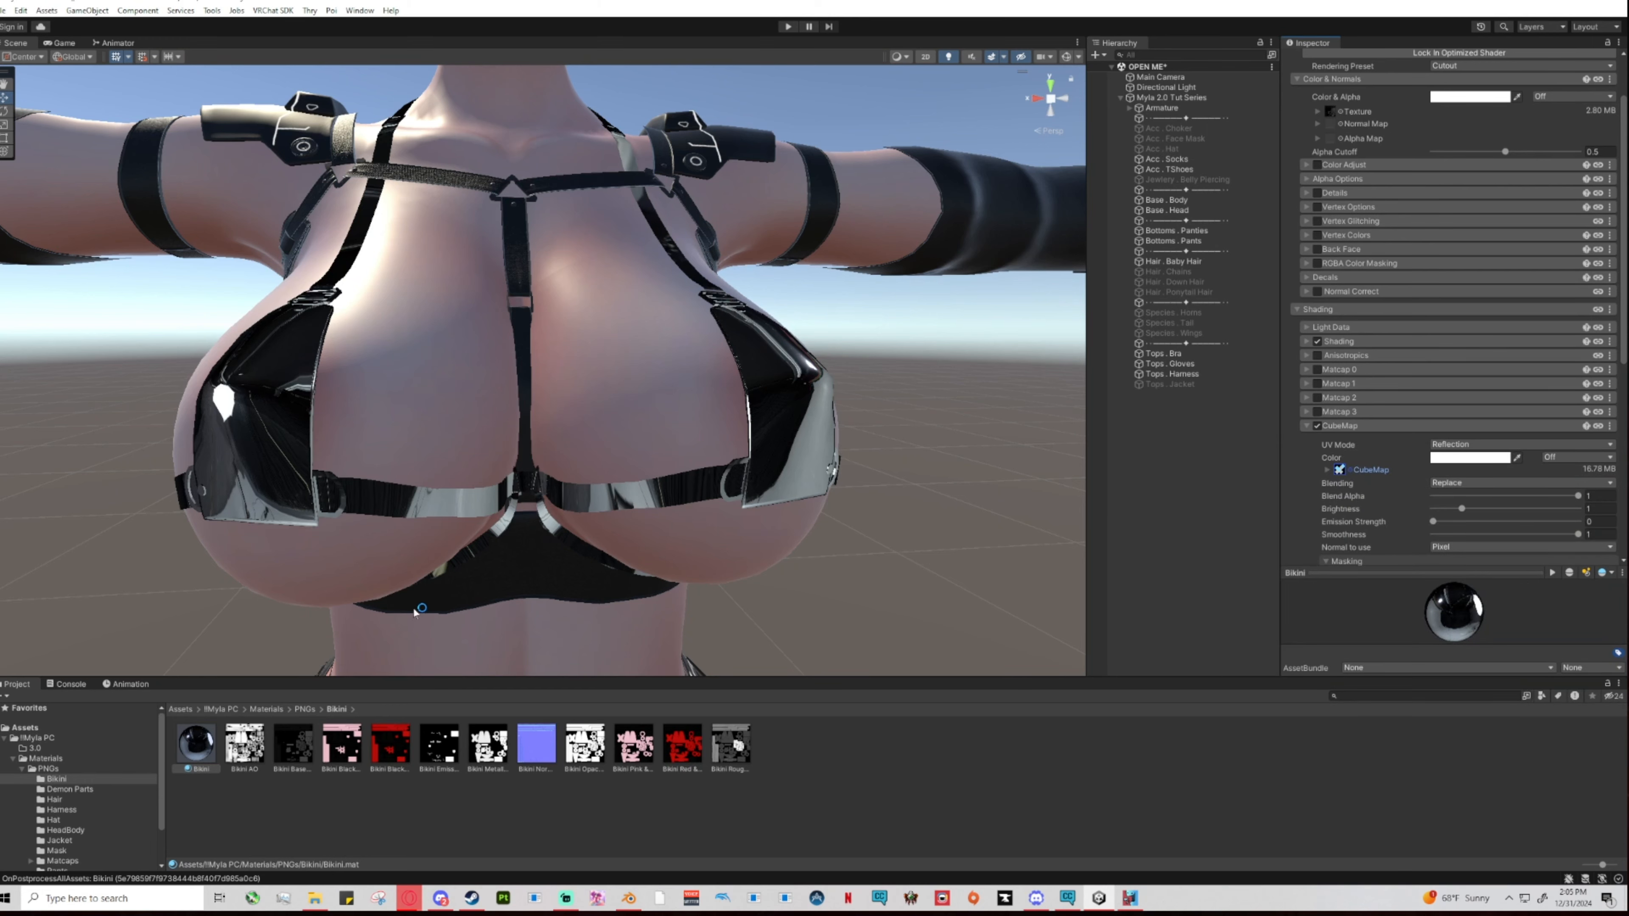
mouse_move(415, 612)
middle_down()
mouse_move(433, 594)
mouse_move(424, 606)
middle_up()
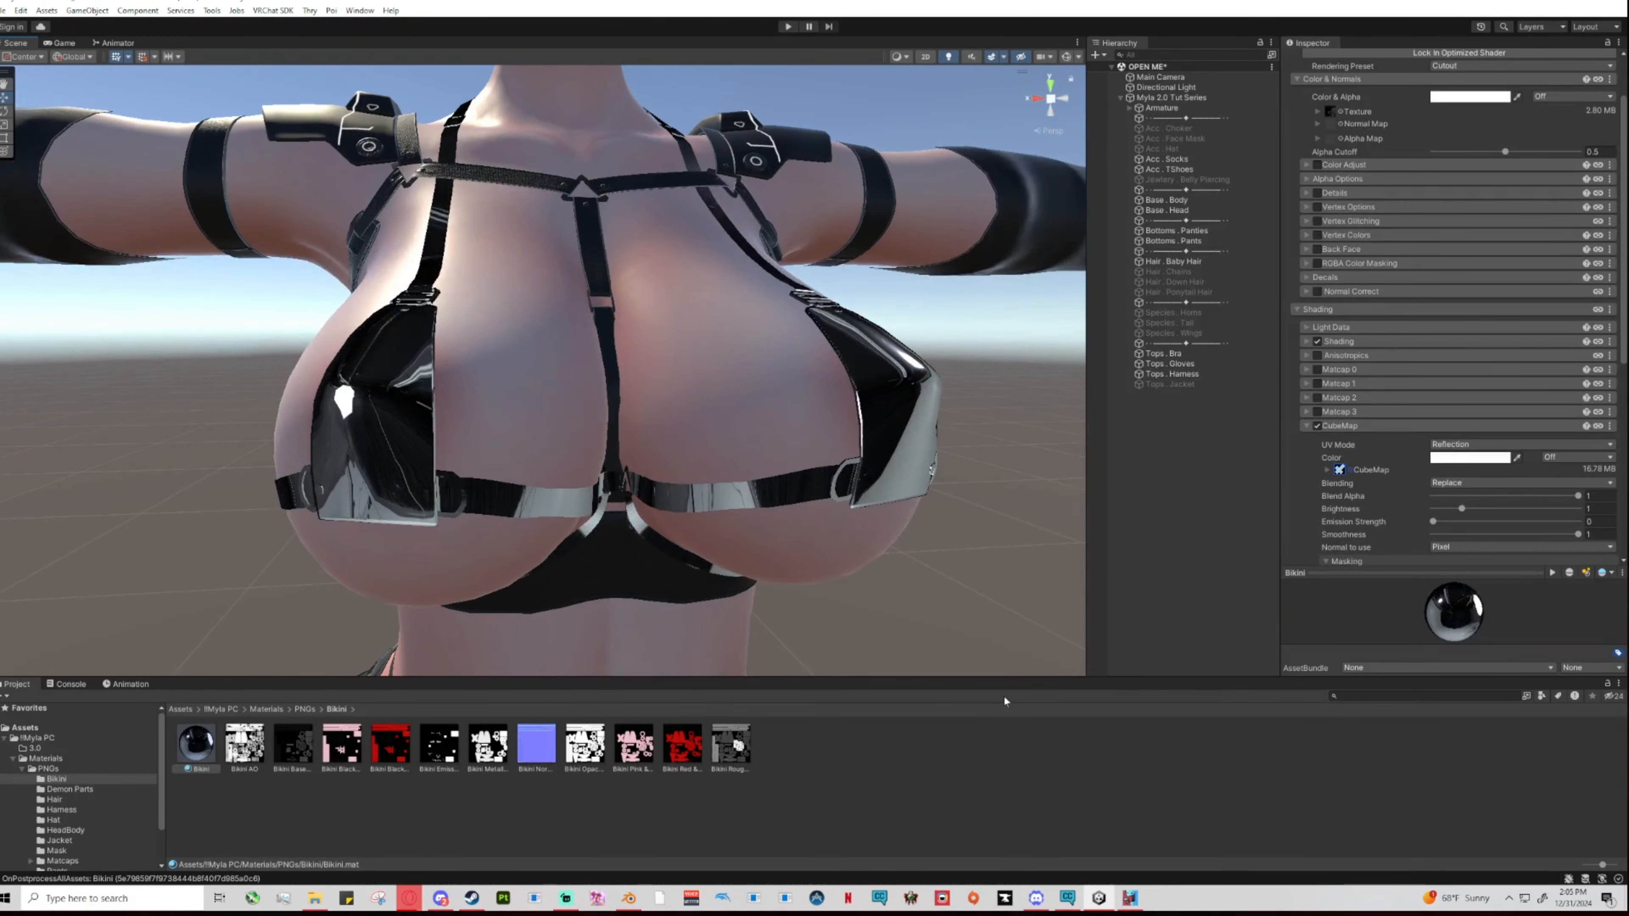
Assign the Bikini Metallic texture as the CubeMap mask and fix its sRGB import setting.
scroll(1362, 549, down, 3)
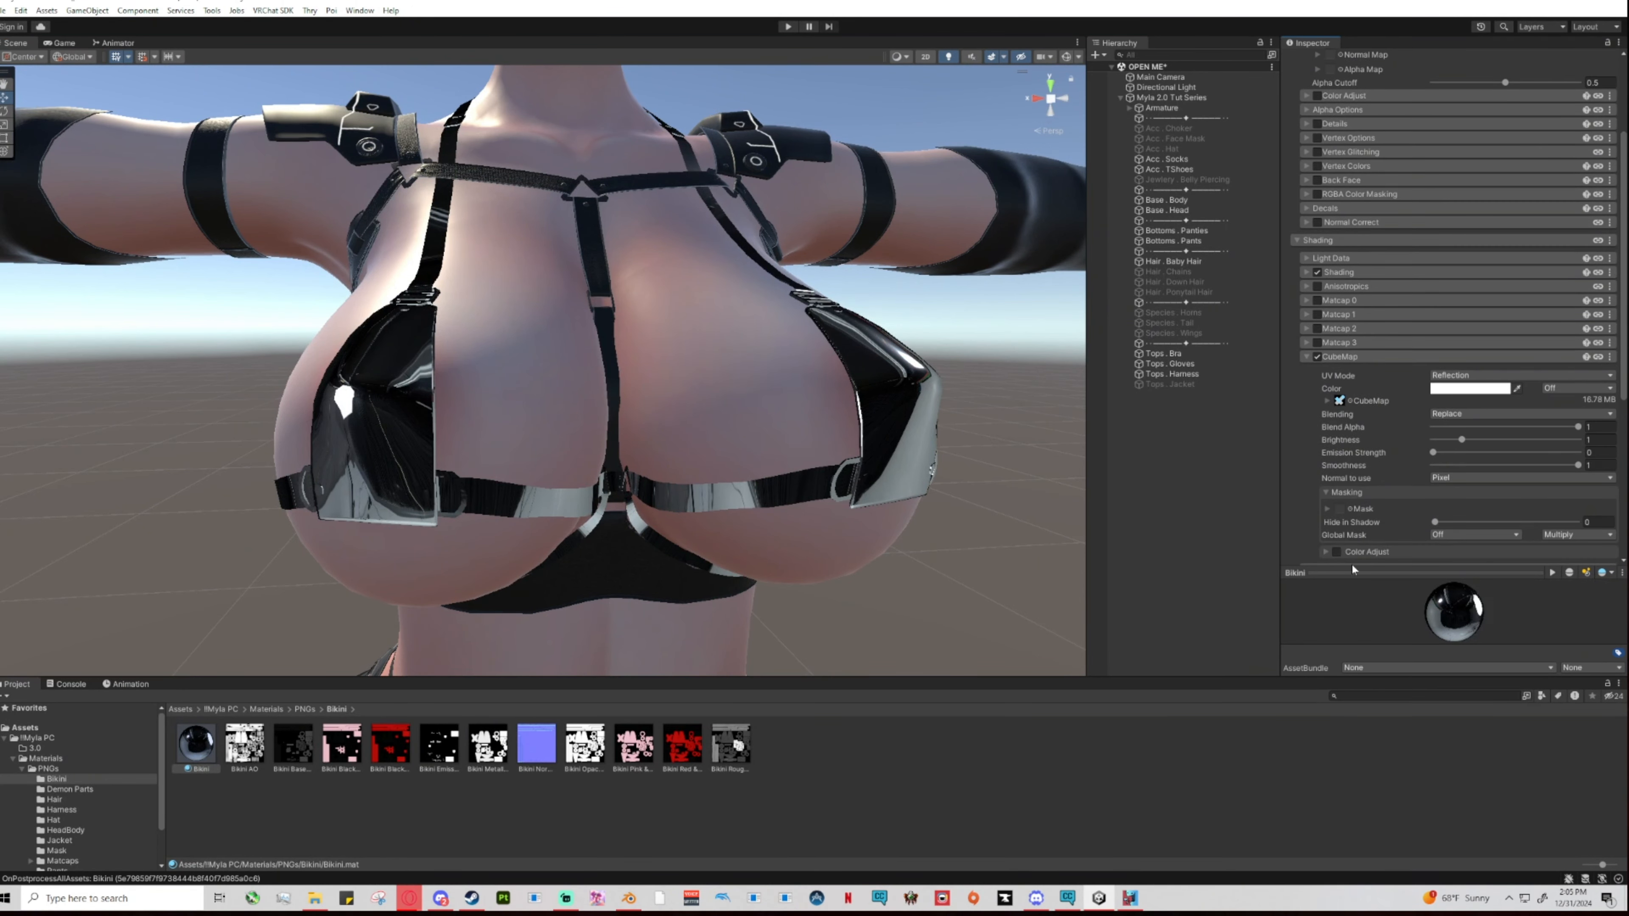
scroll(1362, 545, down, 1)
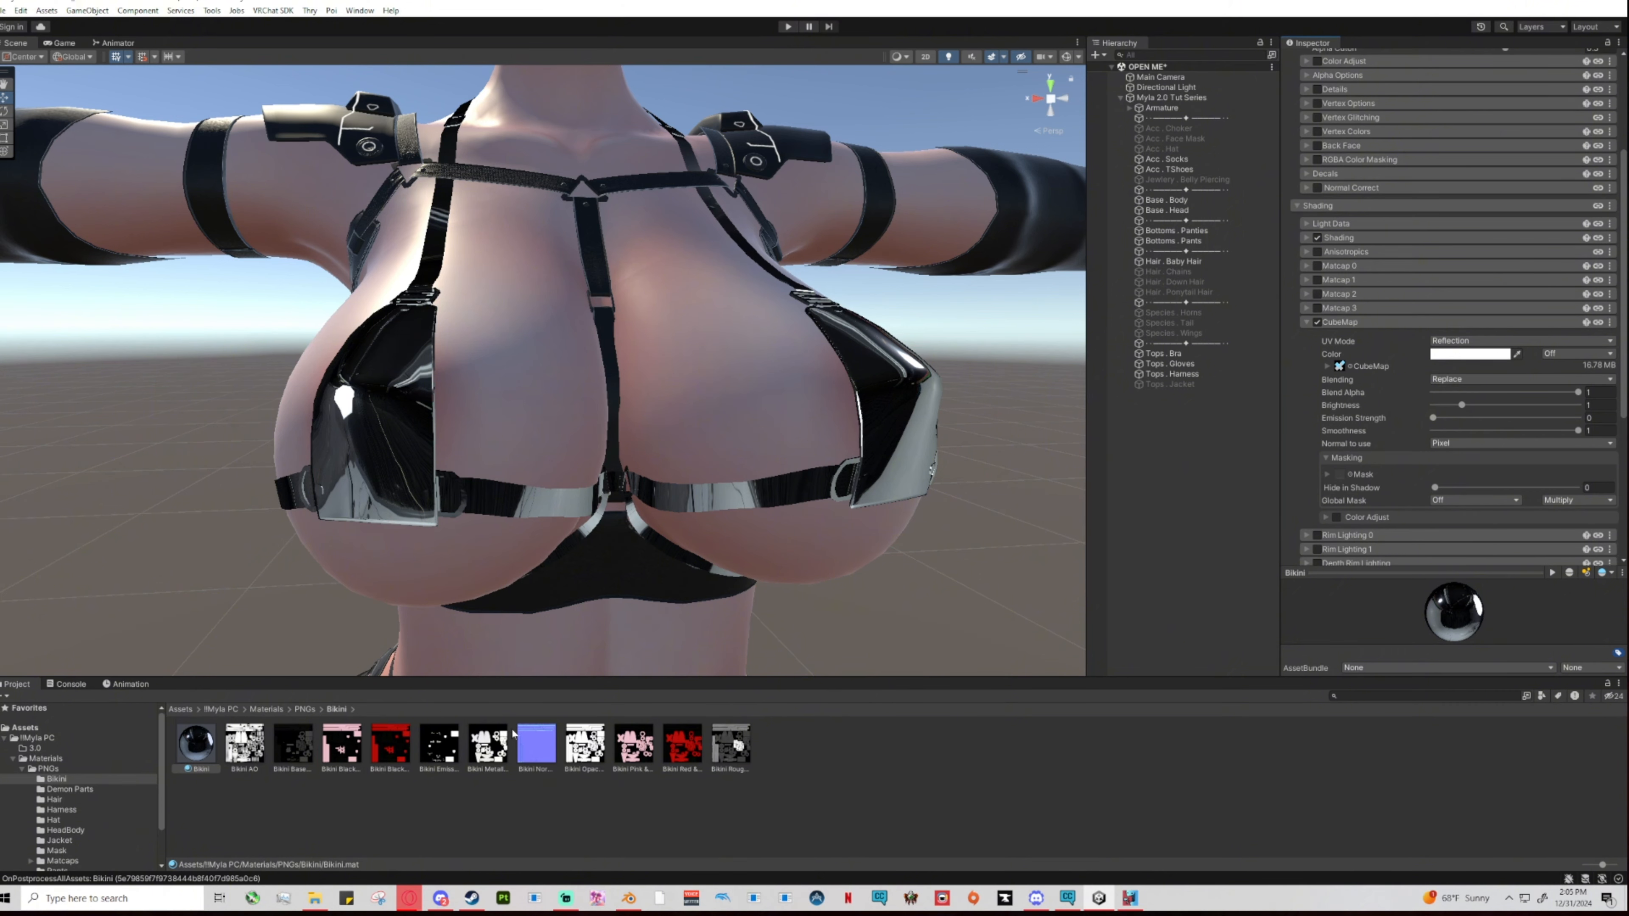
mouse_move(507, 737)
mouse_down()
mouse_move(1341, 529)
mouse_move(1339, 476)
mouse_up()
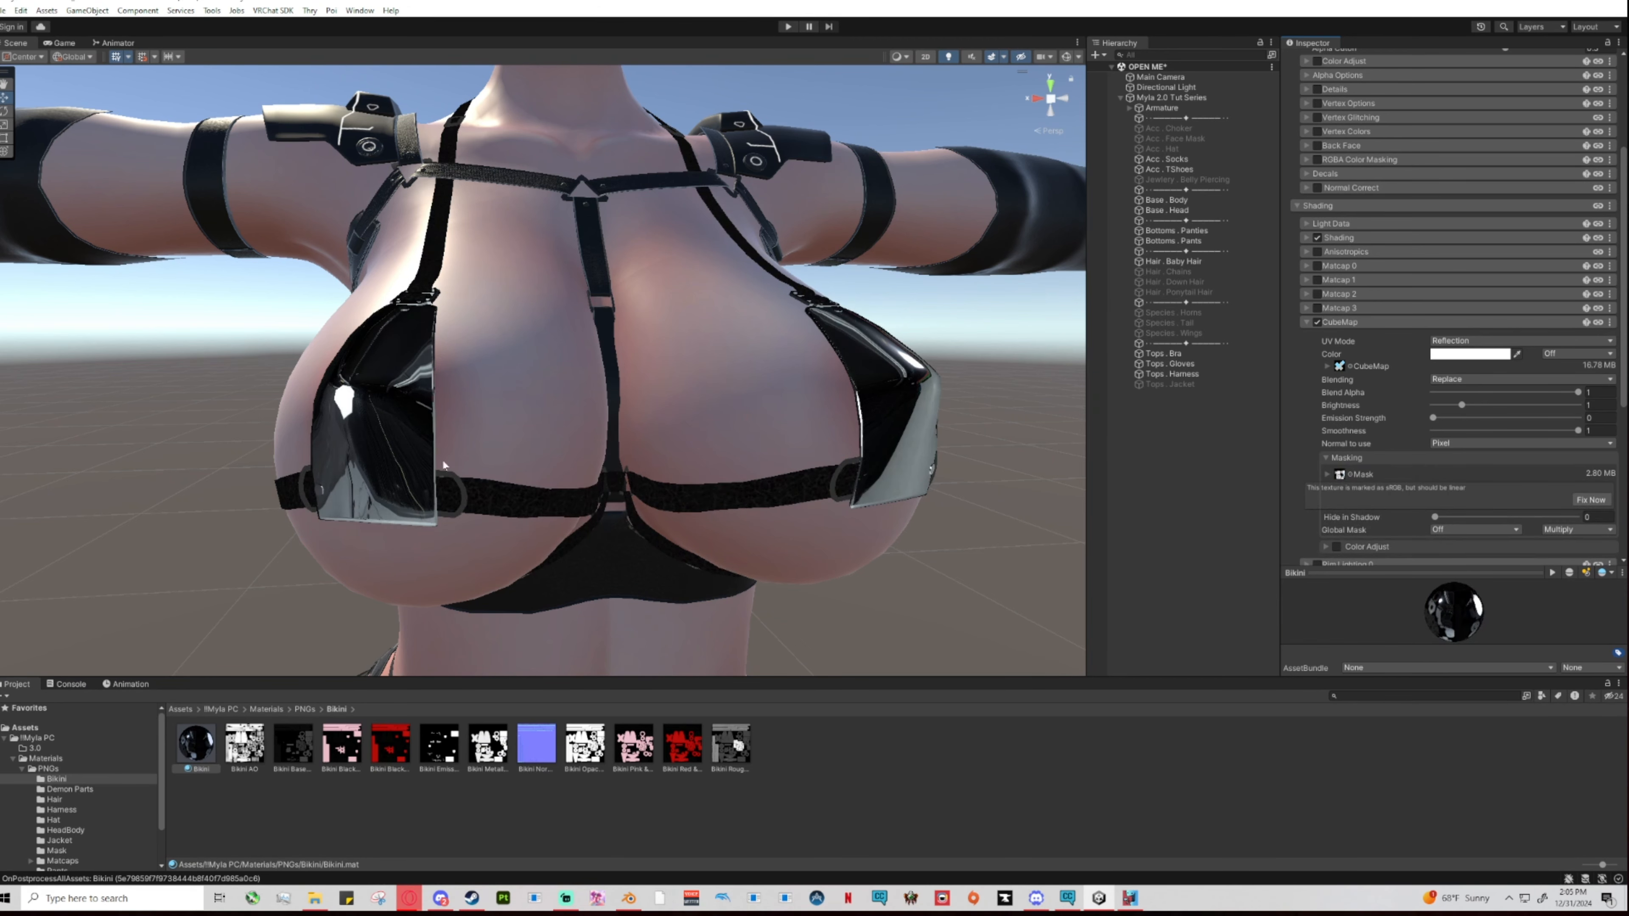
alt+drag(426, 415, 754, 490)
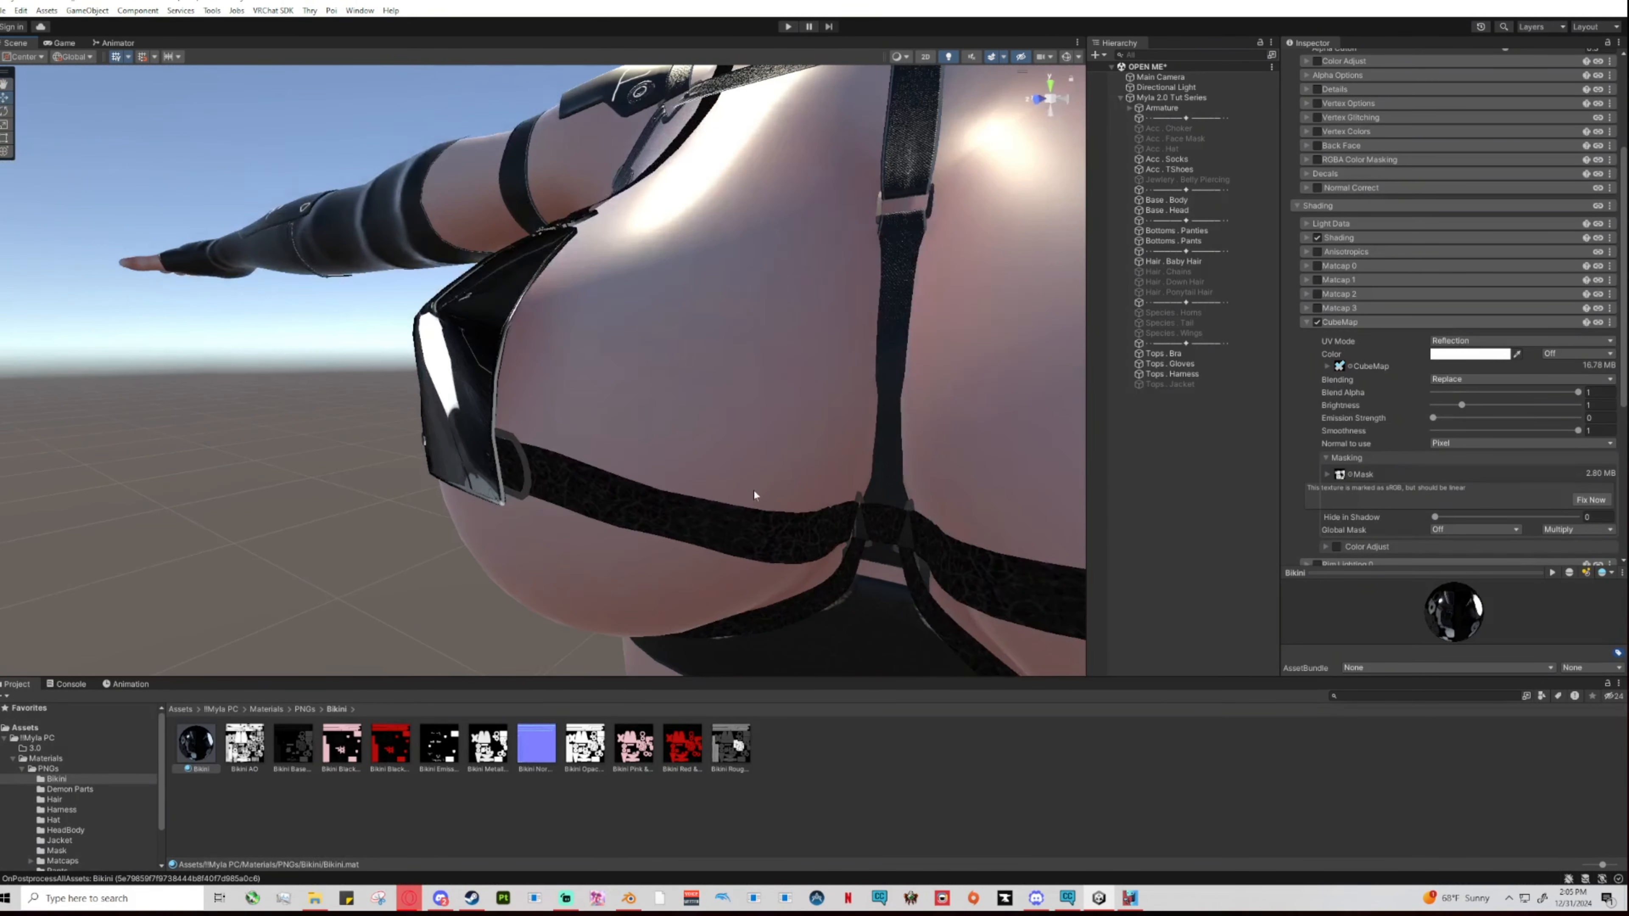
click(1590, 499)
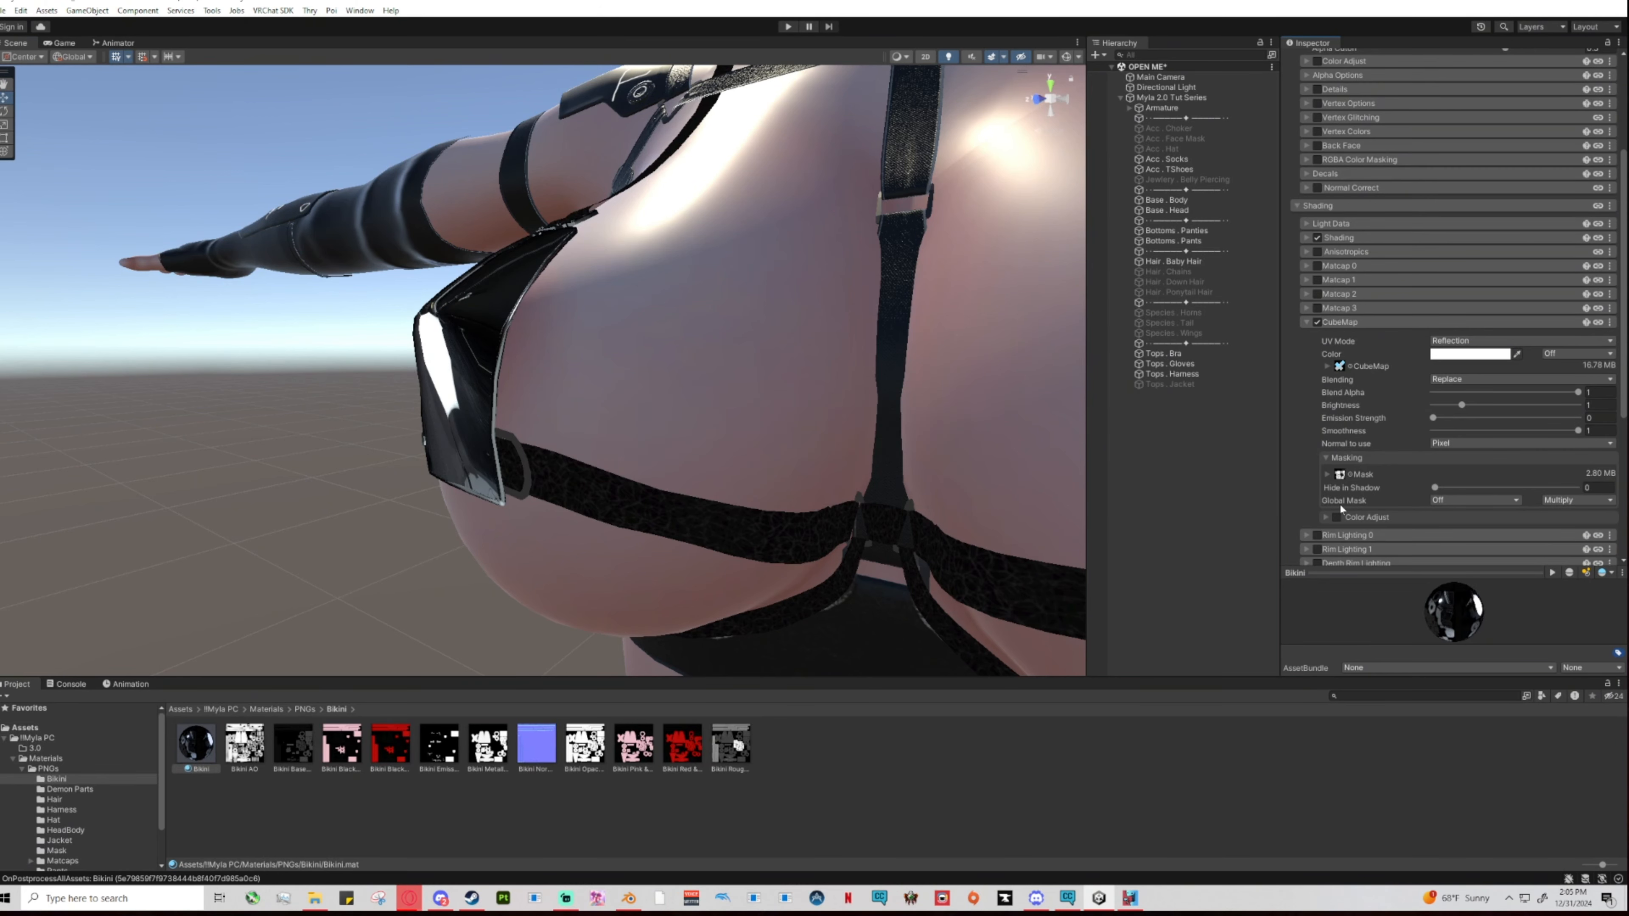
Enable Invert on the CubeMap mask of the Bikini material.
click(1328, 475)
click(1436, 556)
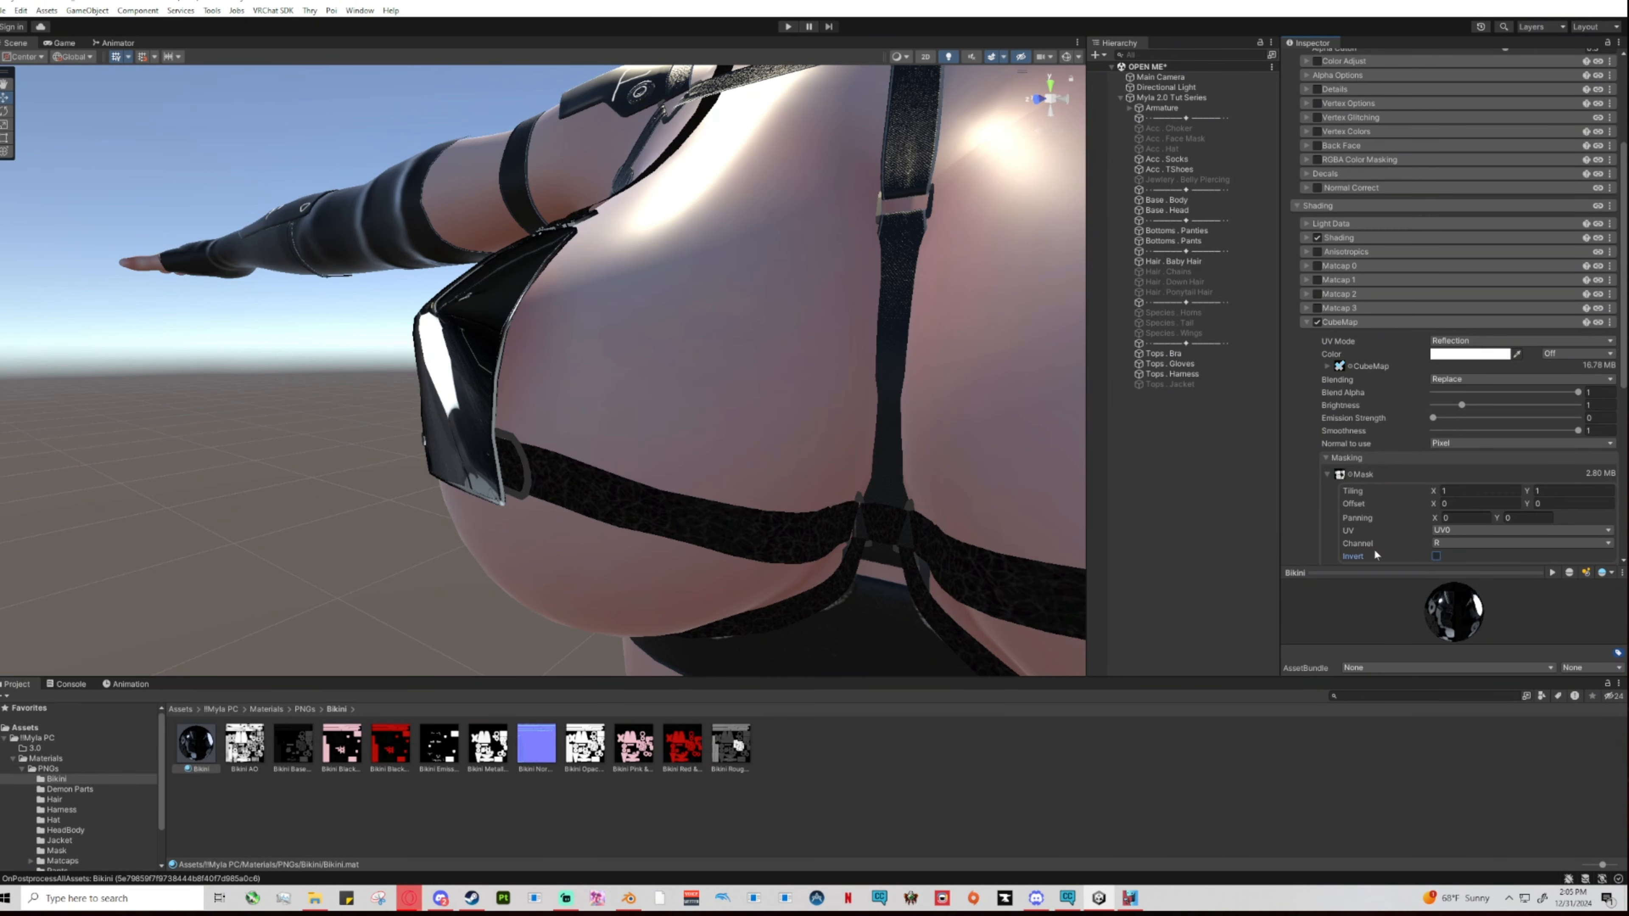
scroll(706, 449, down, 5)
scroll(655, 475, up, 4)
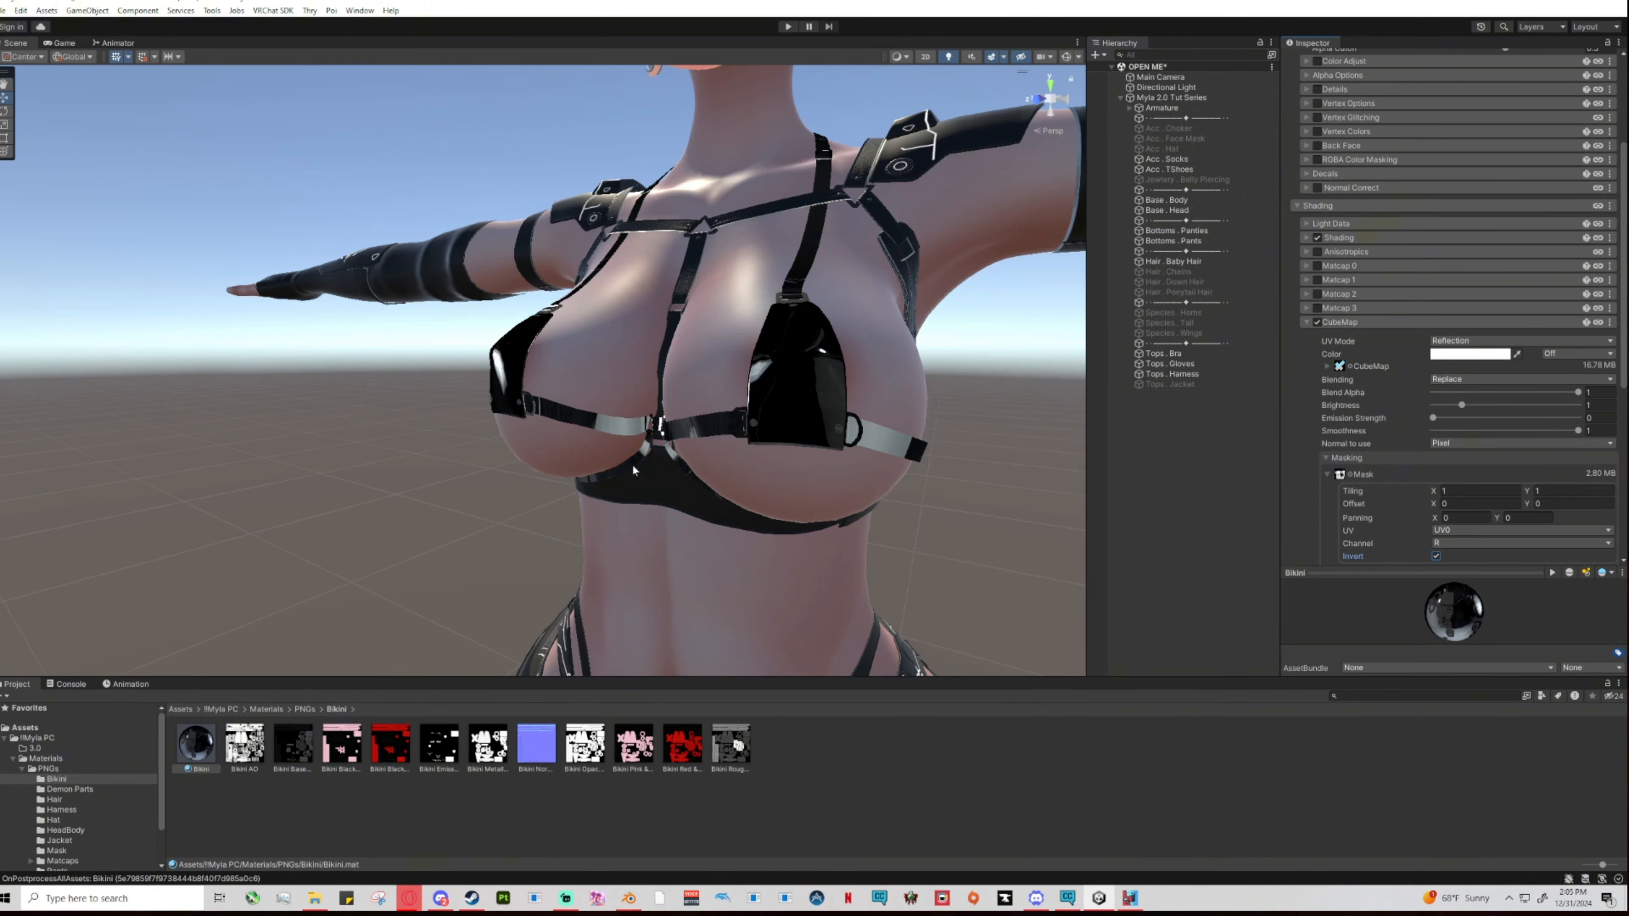
right_drag(636, 463, 738, 463)
mouse_move(738, 463)
middle_down()
mouse_move(793, 462)
mouse_move(767, 474)
middle_up()
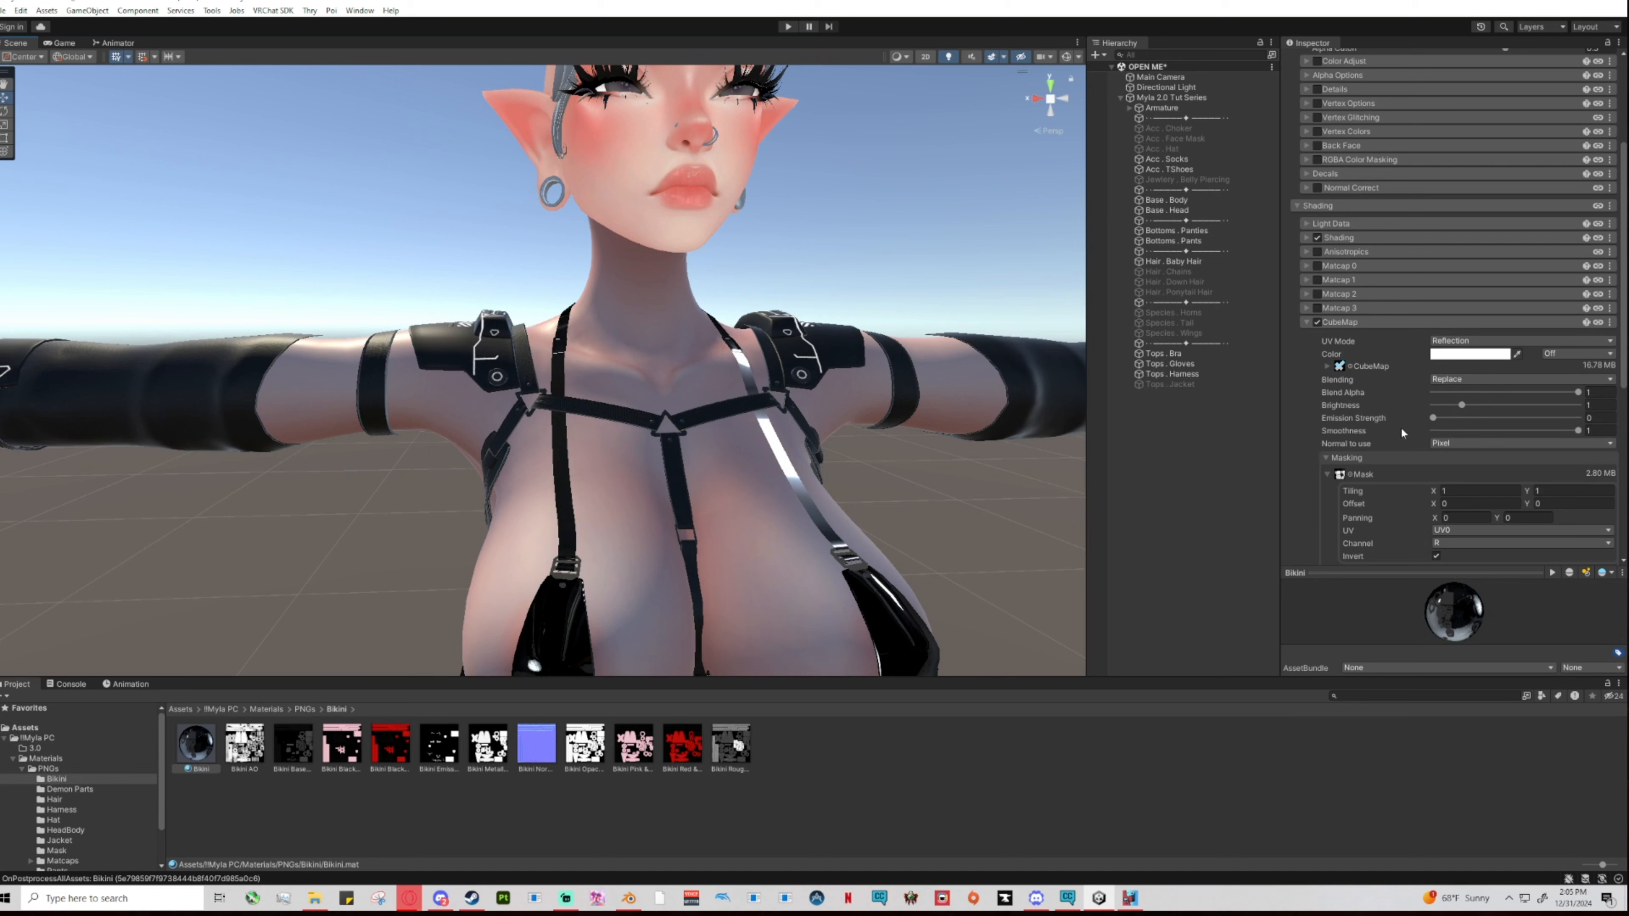
Reset the Bikini material's CubeMap section to its default settings.
scroll(1402, 433, down, 4)
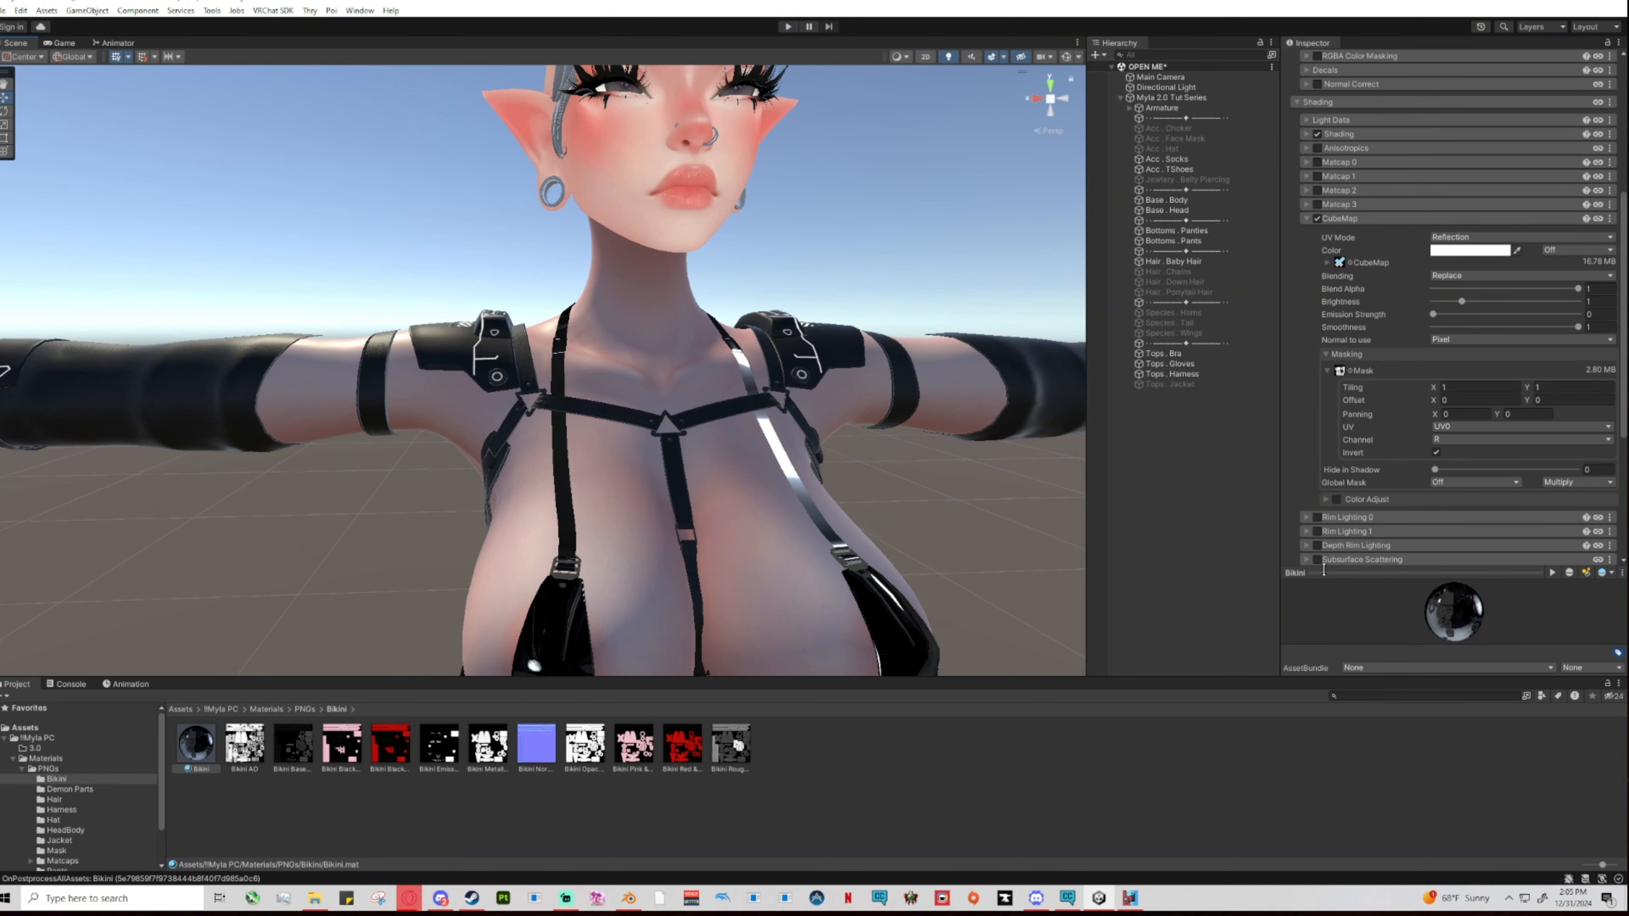
click(1368, 587)
scroll(547, 496, down, 6)
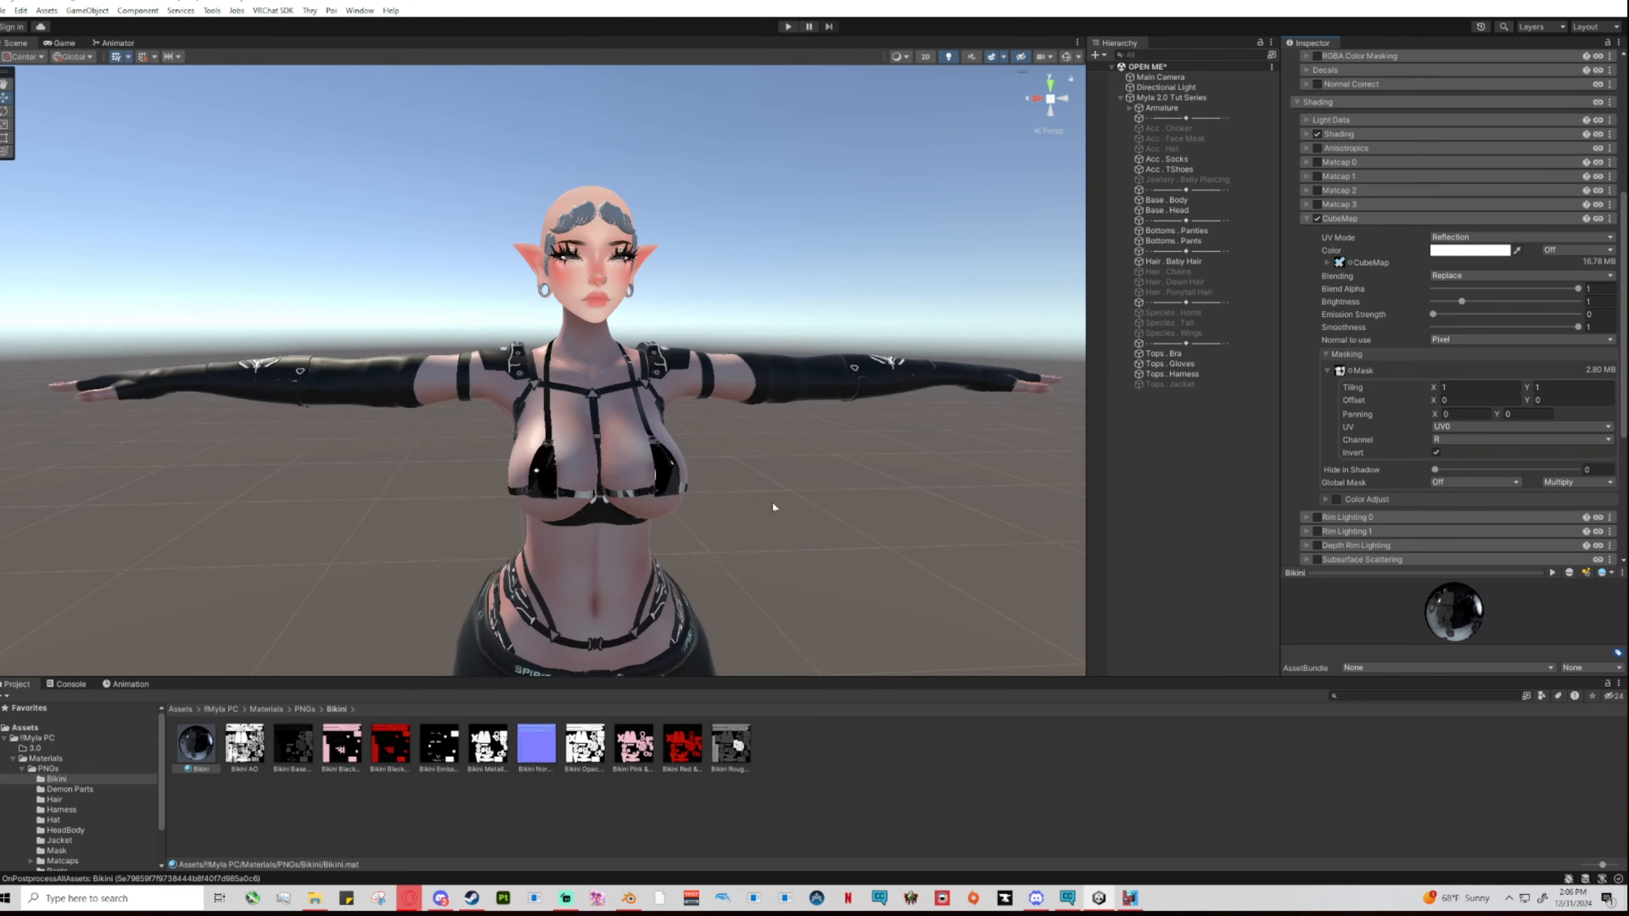
scroll(763, 501, up, 6)
middle_drag(748, 497, 748, 478)
scroll(717, 496, up, 5)
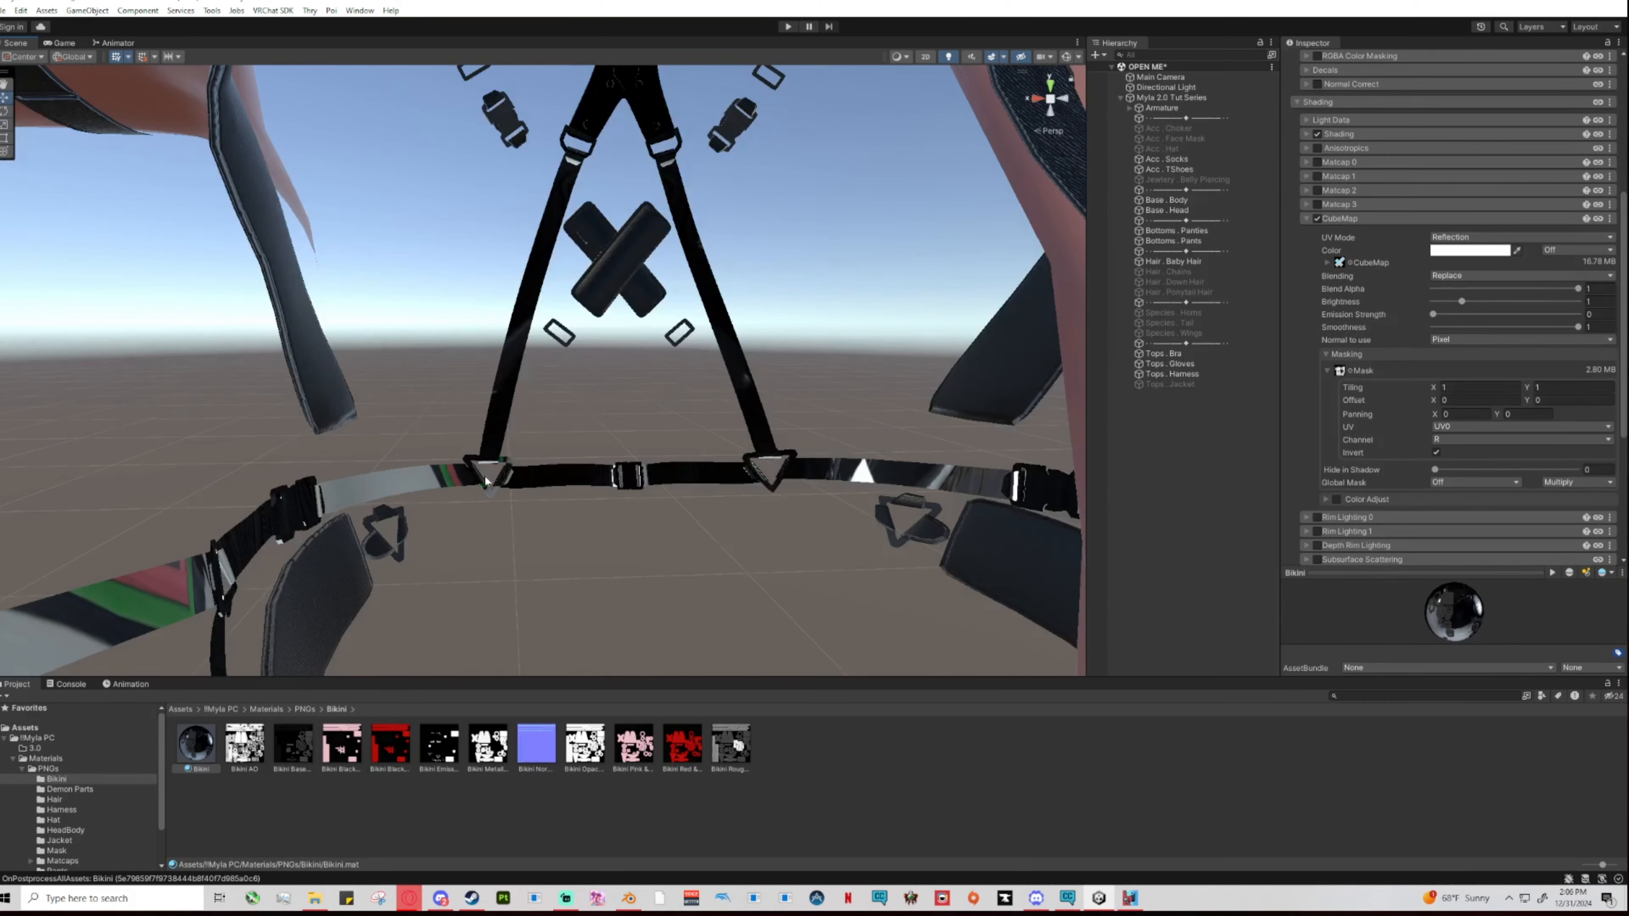
scroll(485, 481, down, 4)
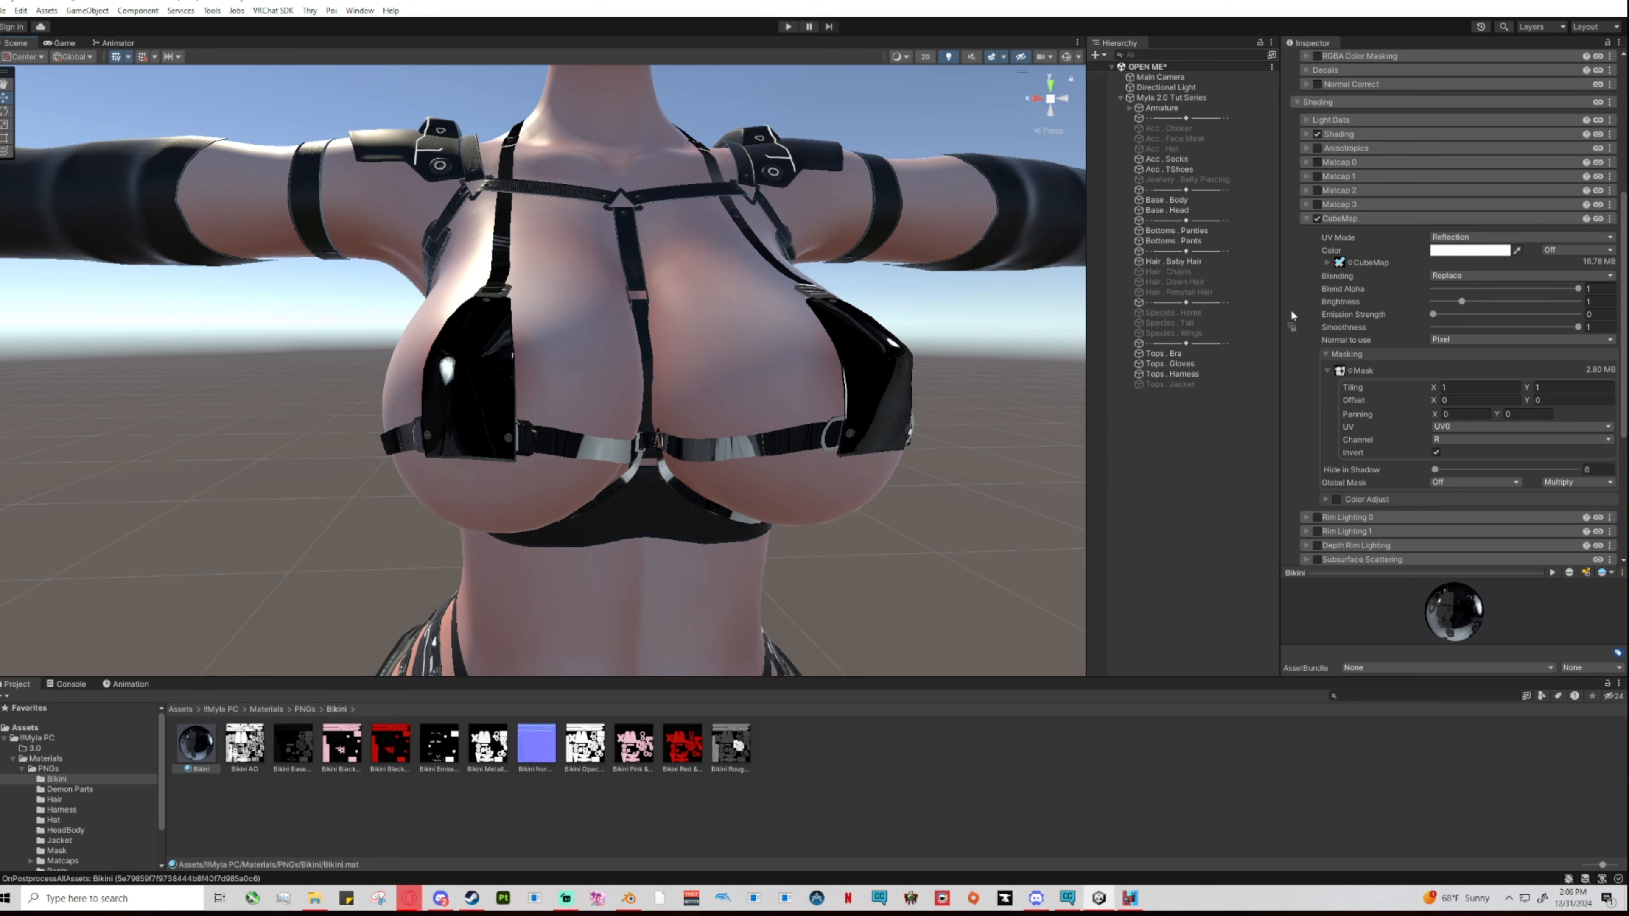
click(1610, 219)
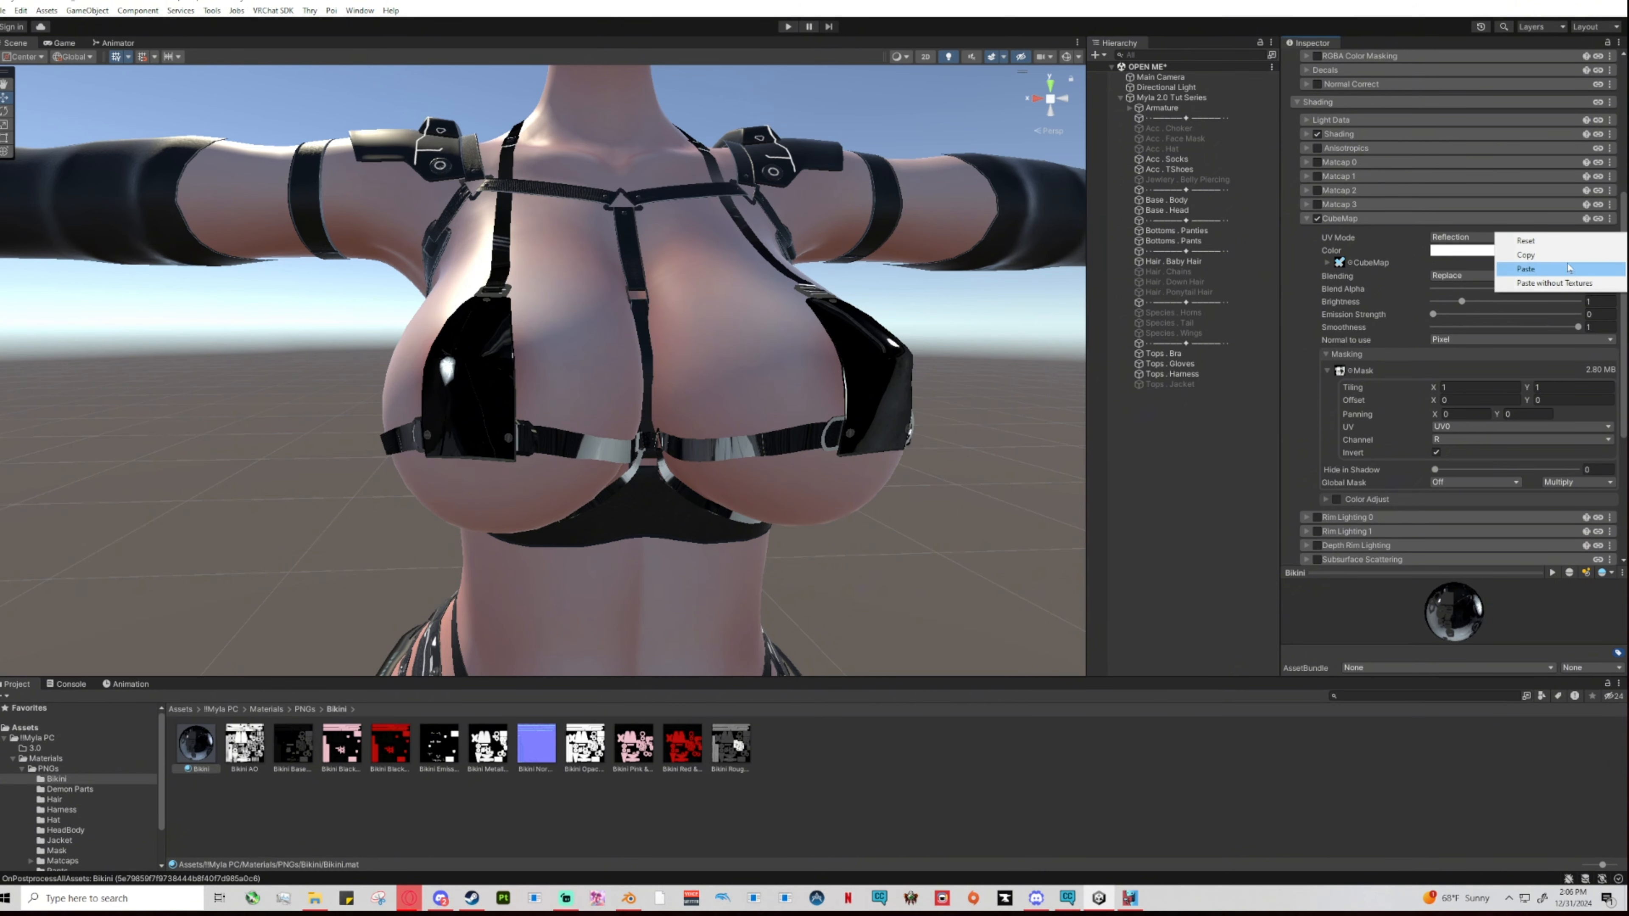
click(1559, 242)
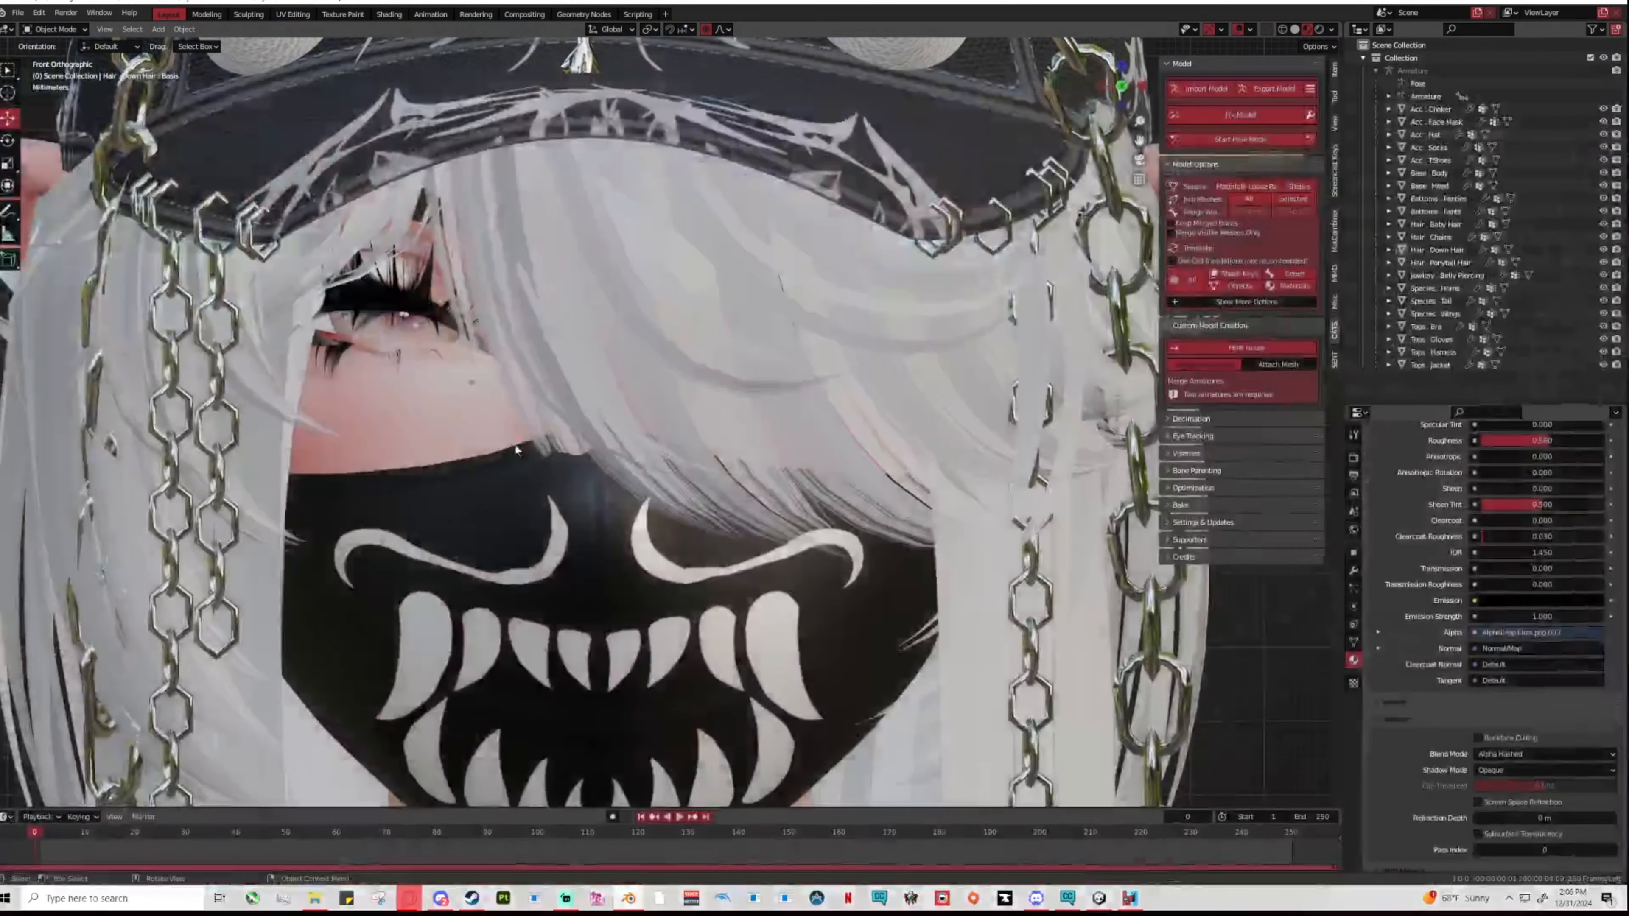
Switch to Blender and hide the Down Hair mesh that covers the bra.
scroll(669, 646, down, 5)
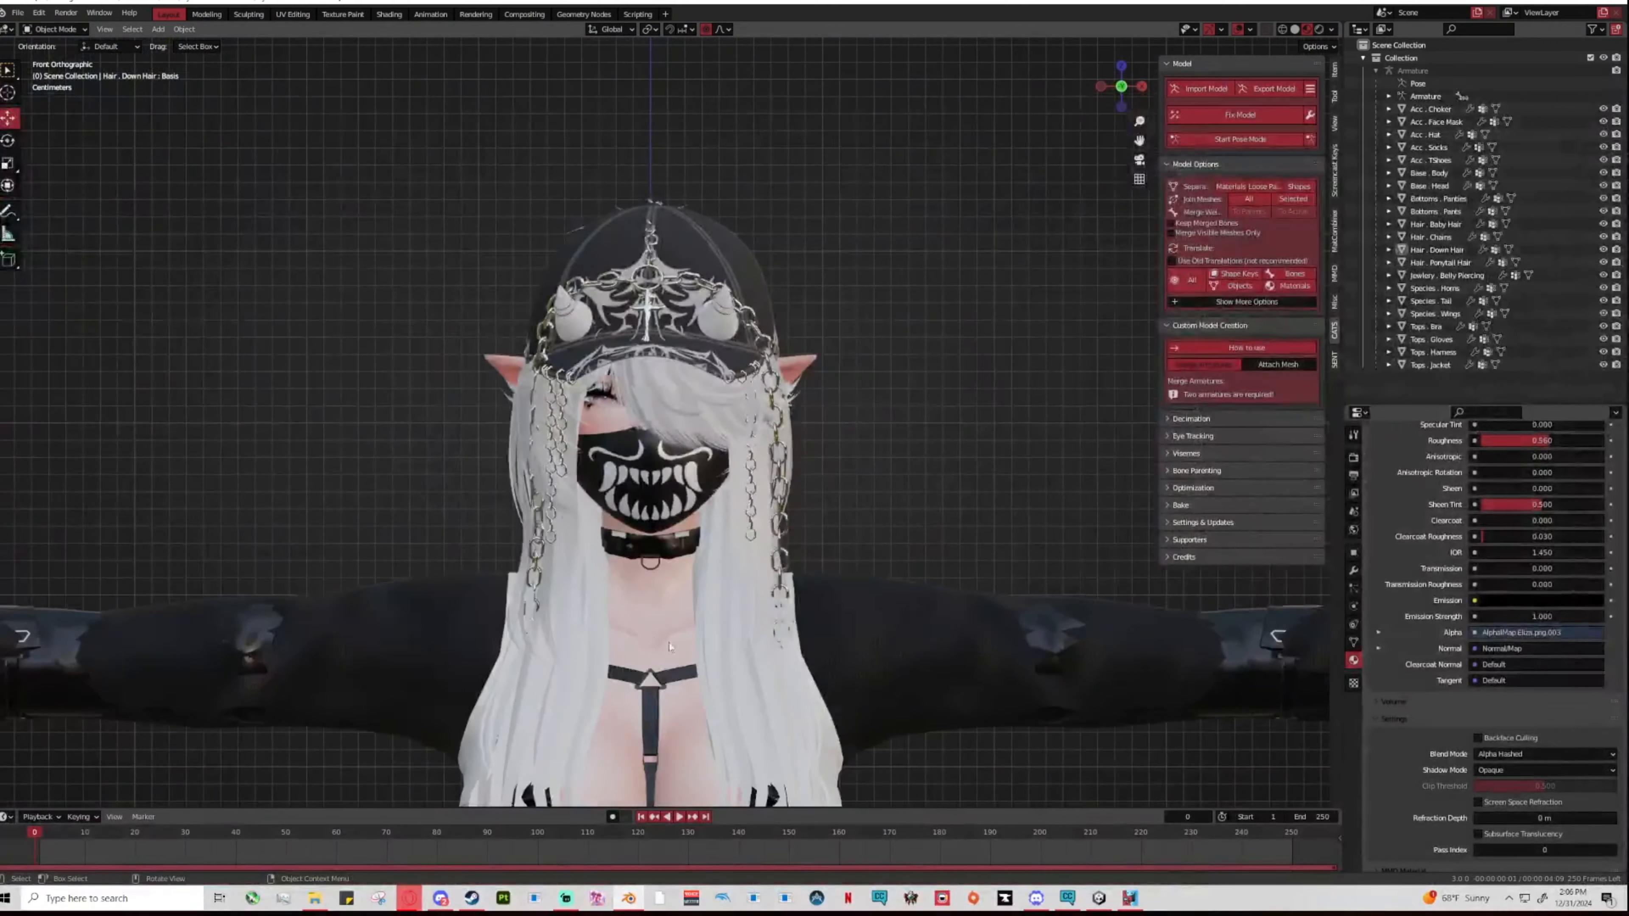
shift+middle_drag(669, 646, 646, 258)
click(626, 476)
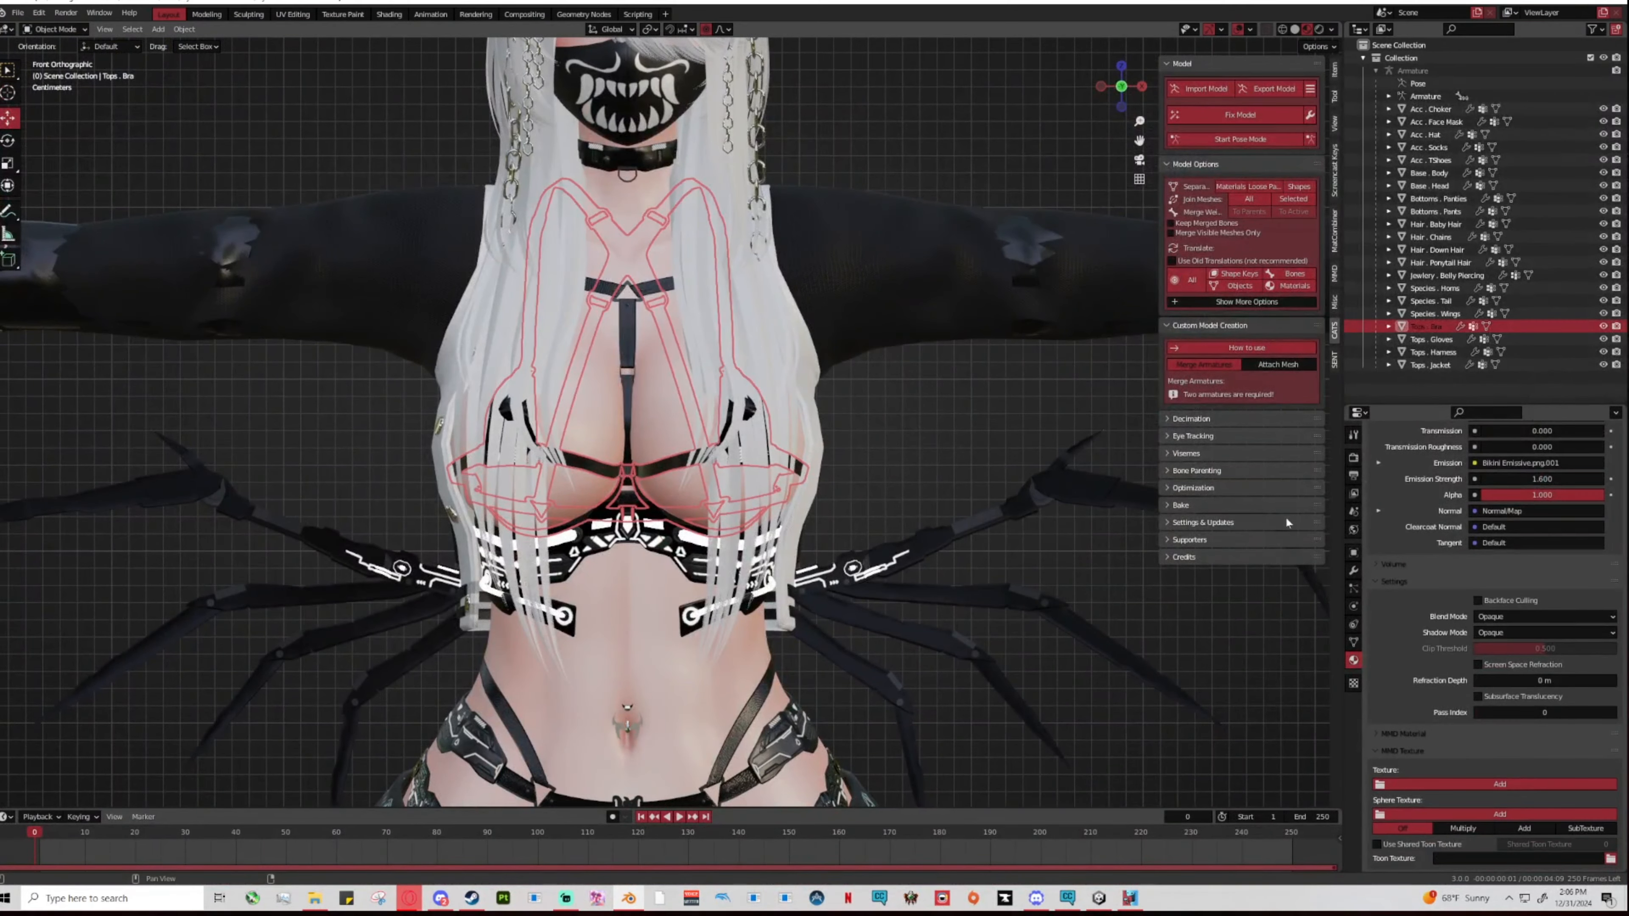
scroll(1498, 628, up, 20)
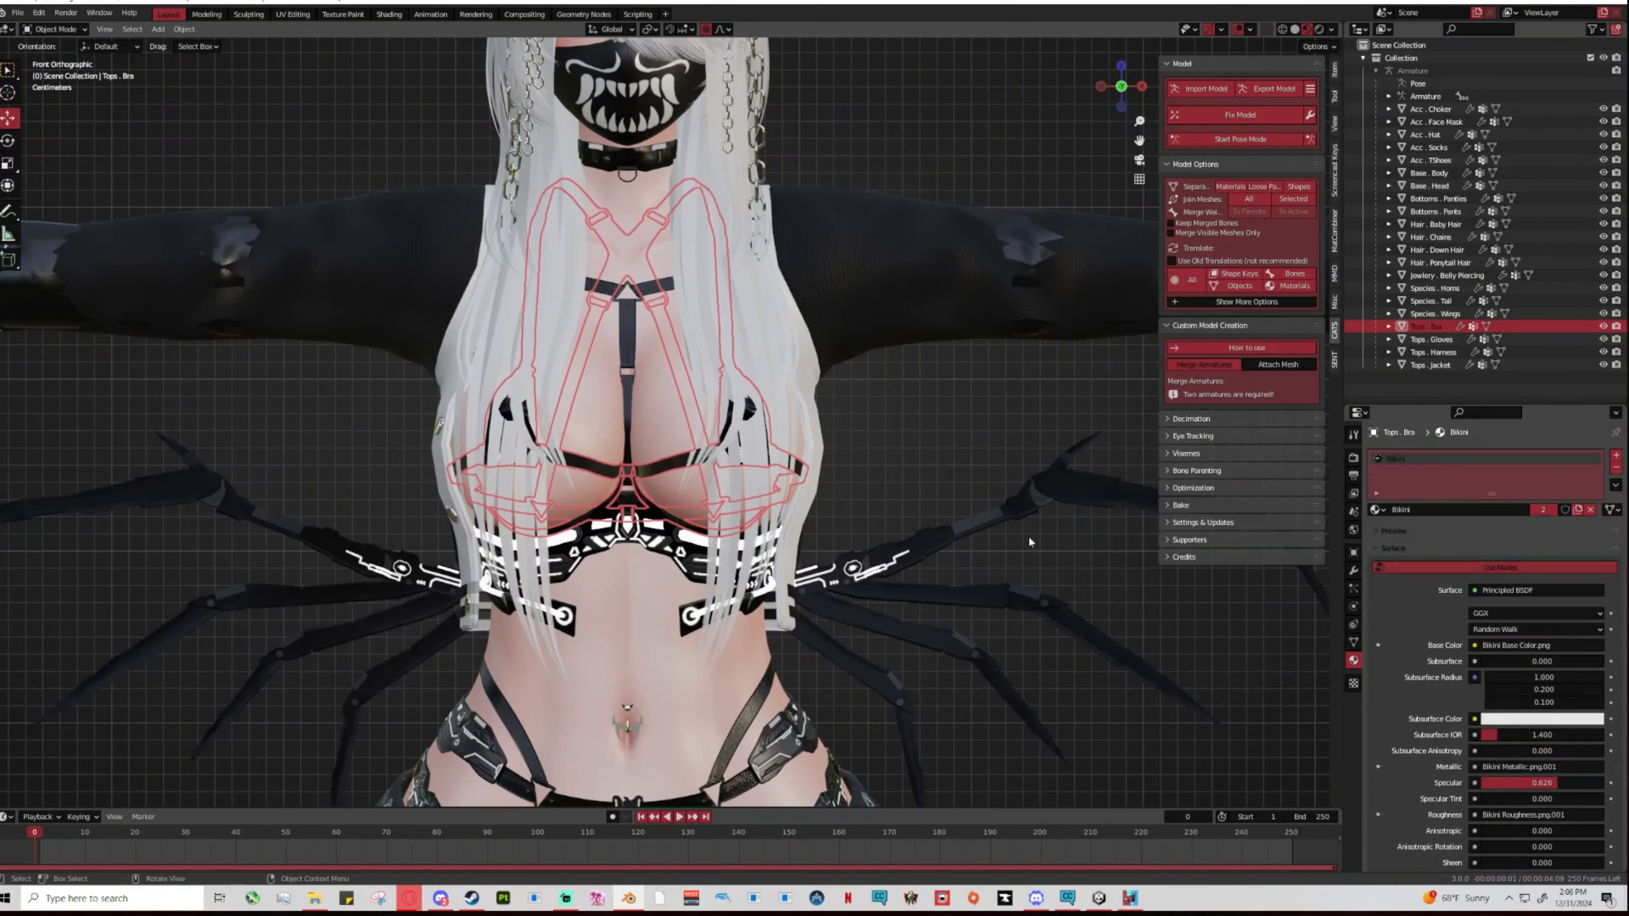
click(805, 476)
key(h)
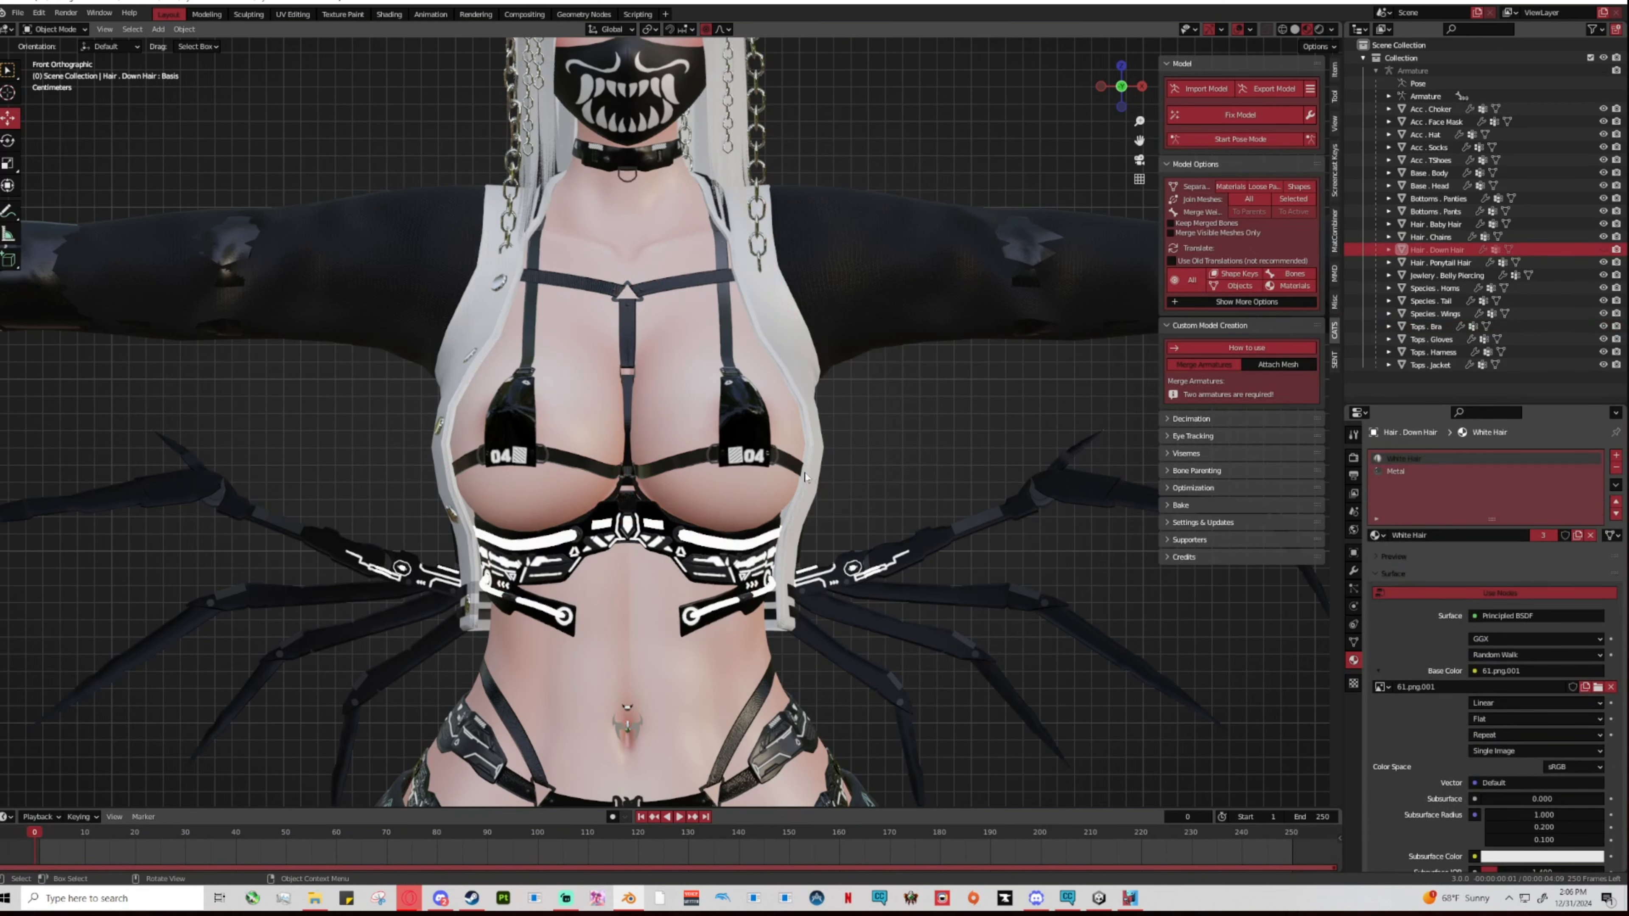
In the bra's Edit Mode, select the linked D-rings and rivets on both sides of the avatar's left cup.
scroll(809, 501, up, 6)
click(812, 534)
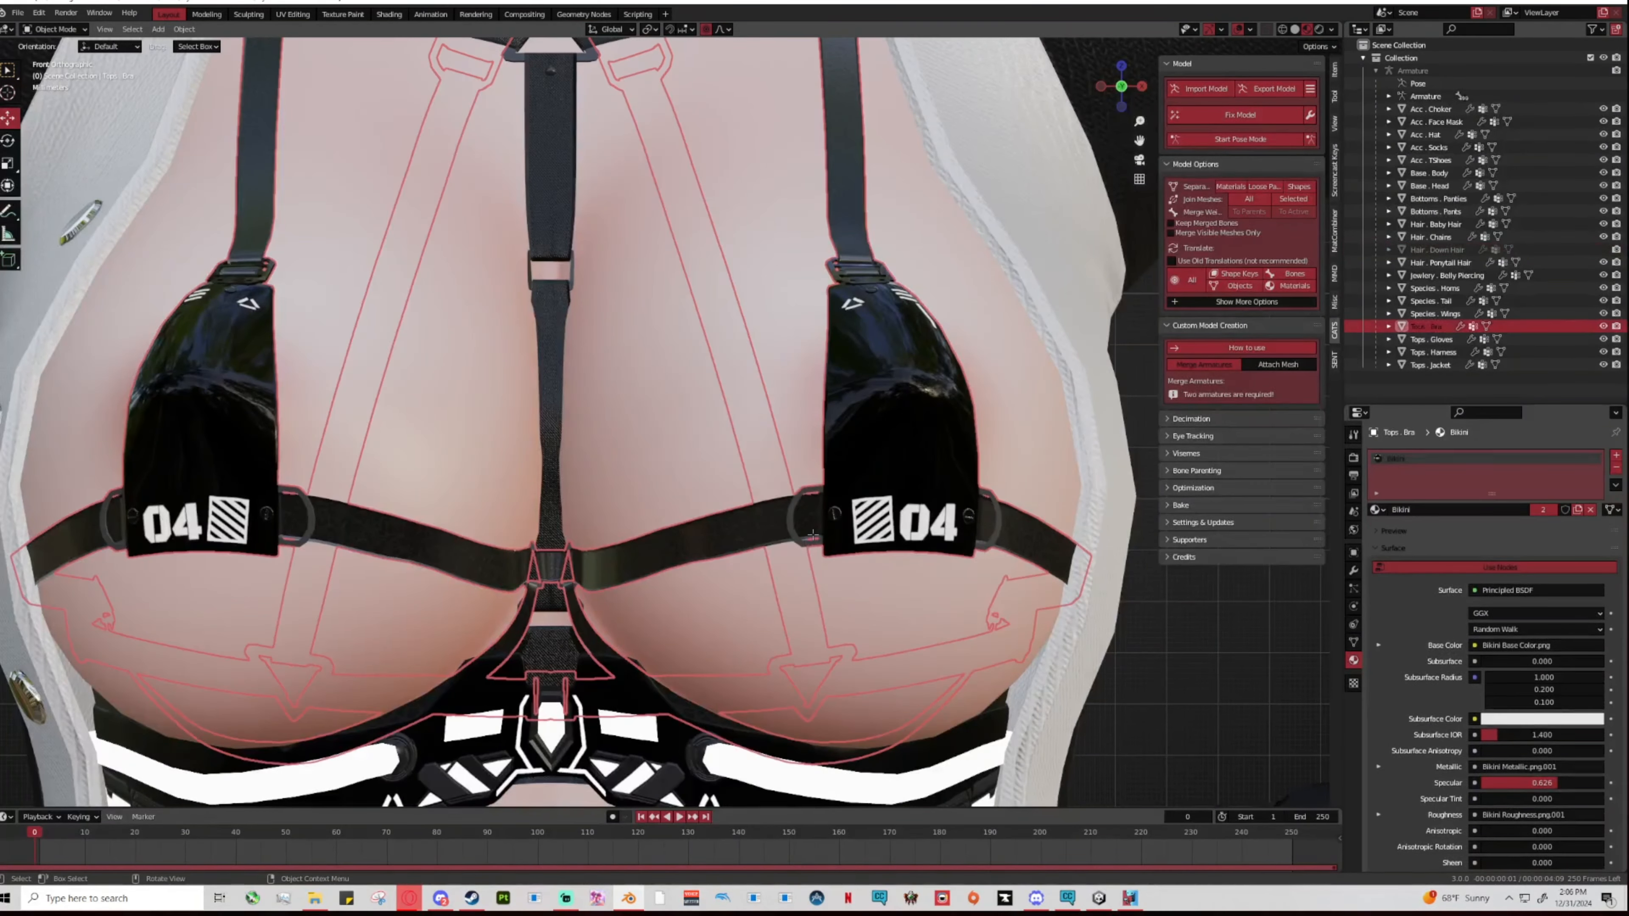
key(Tab)
scroll(708, 472, up, 5)
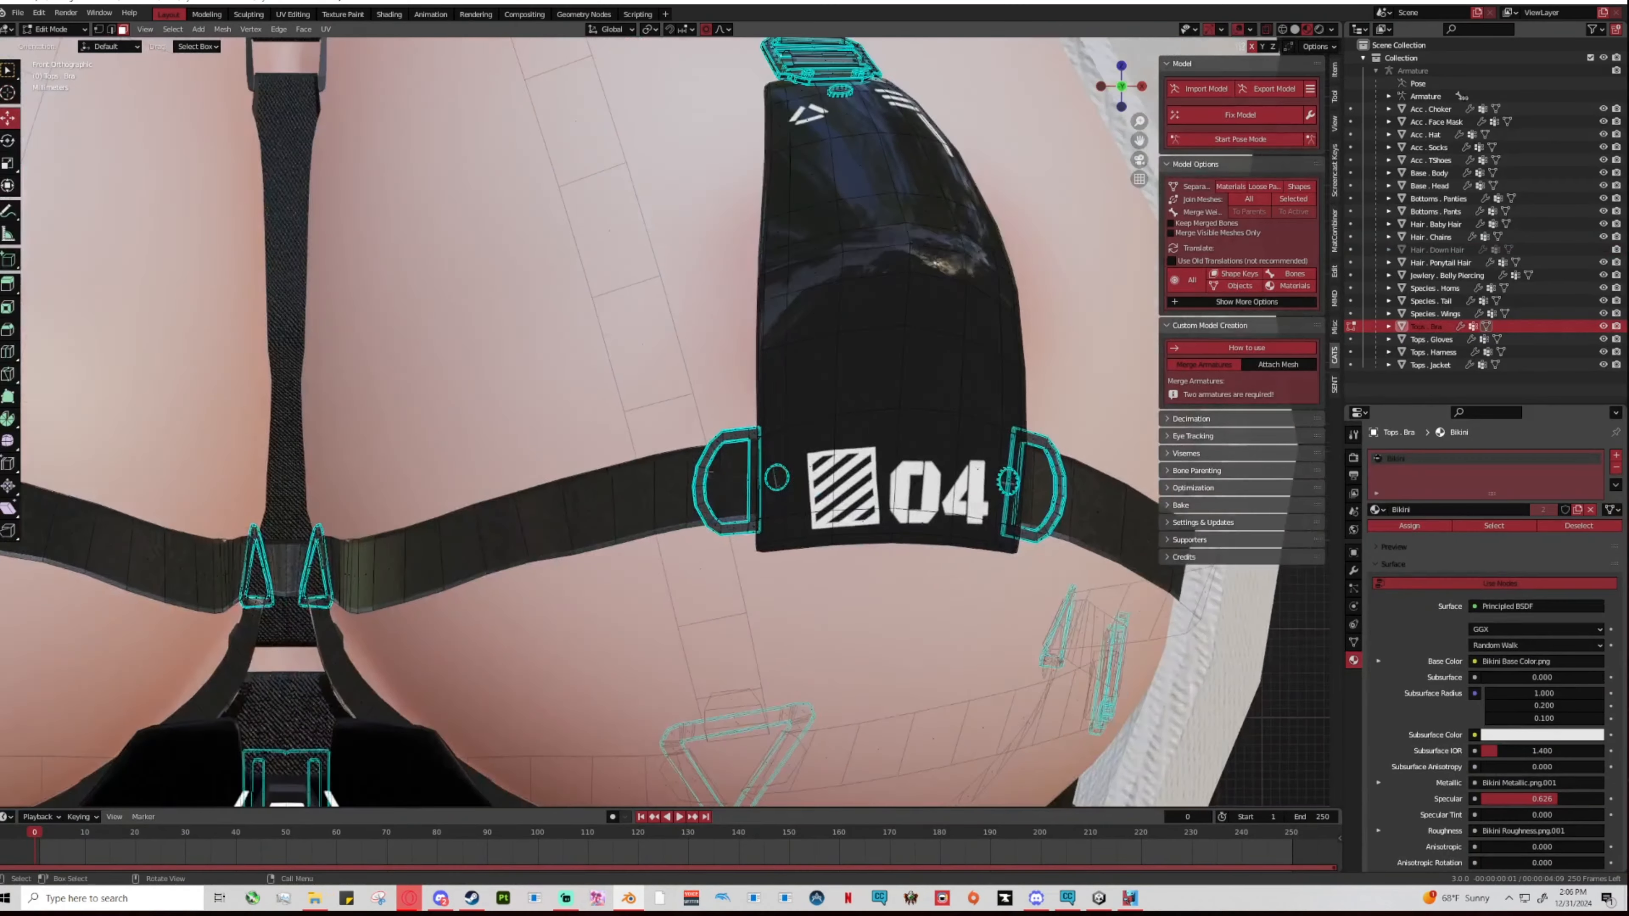
scroll(708, 472, up, 3)
key(l)
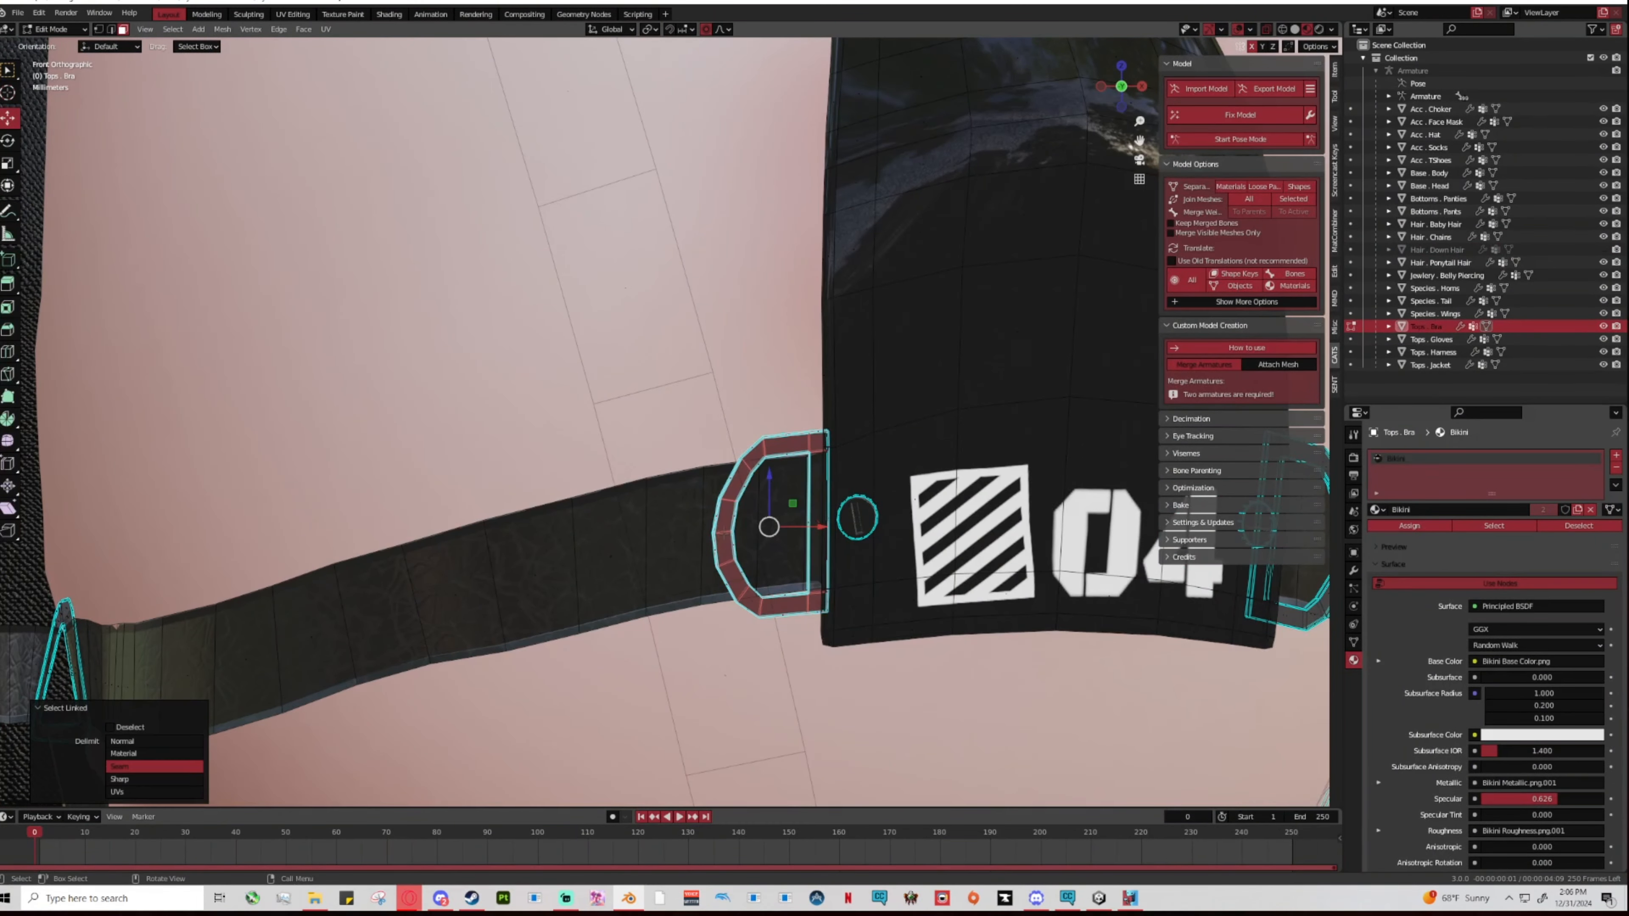
scroll(840, 507, down, 4)
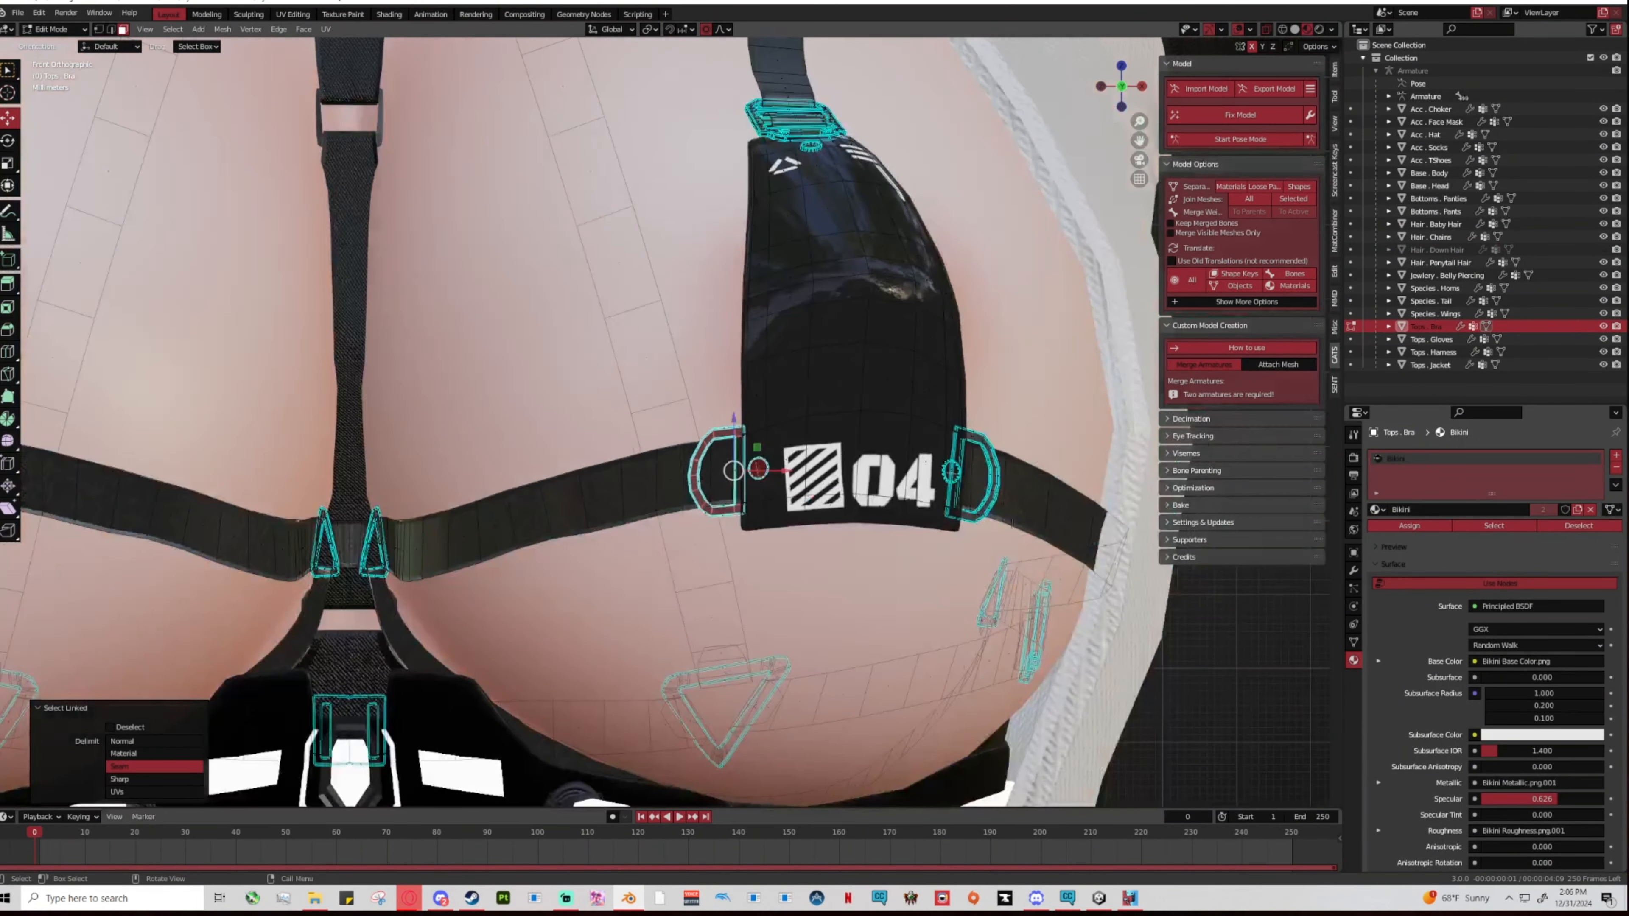
key(l)
middle_drag(1027, 473, 988, 463)
scroll(1013, 472, up, 5)
key(l)
scroll(1001, 459, down, 5)
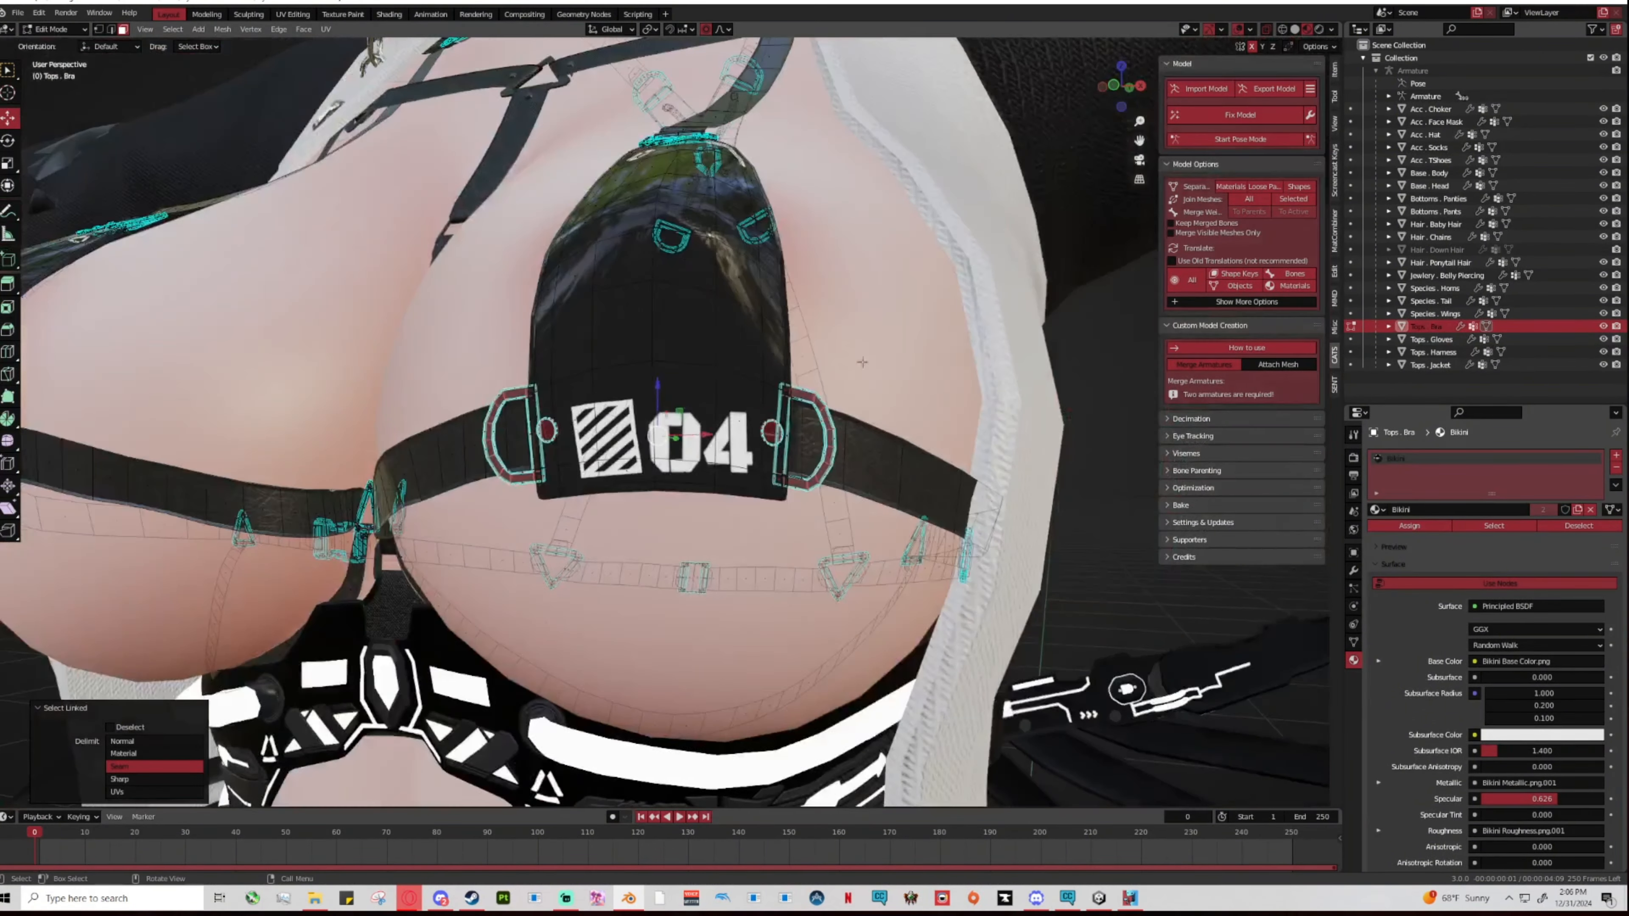
Add the strap buckle and rivets above the avatar's left cup to the linked selection.
middle_drag(672, 332, 680, 443)
scroll(735, 462, up, 4)
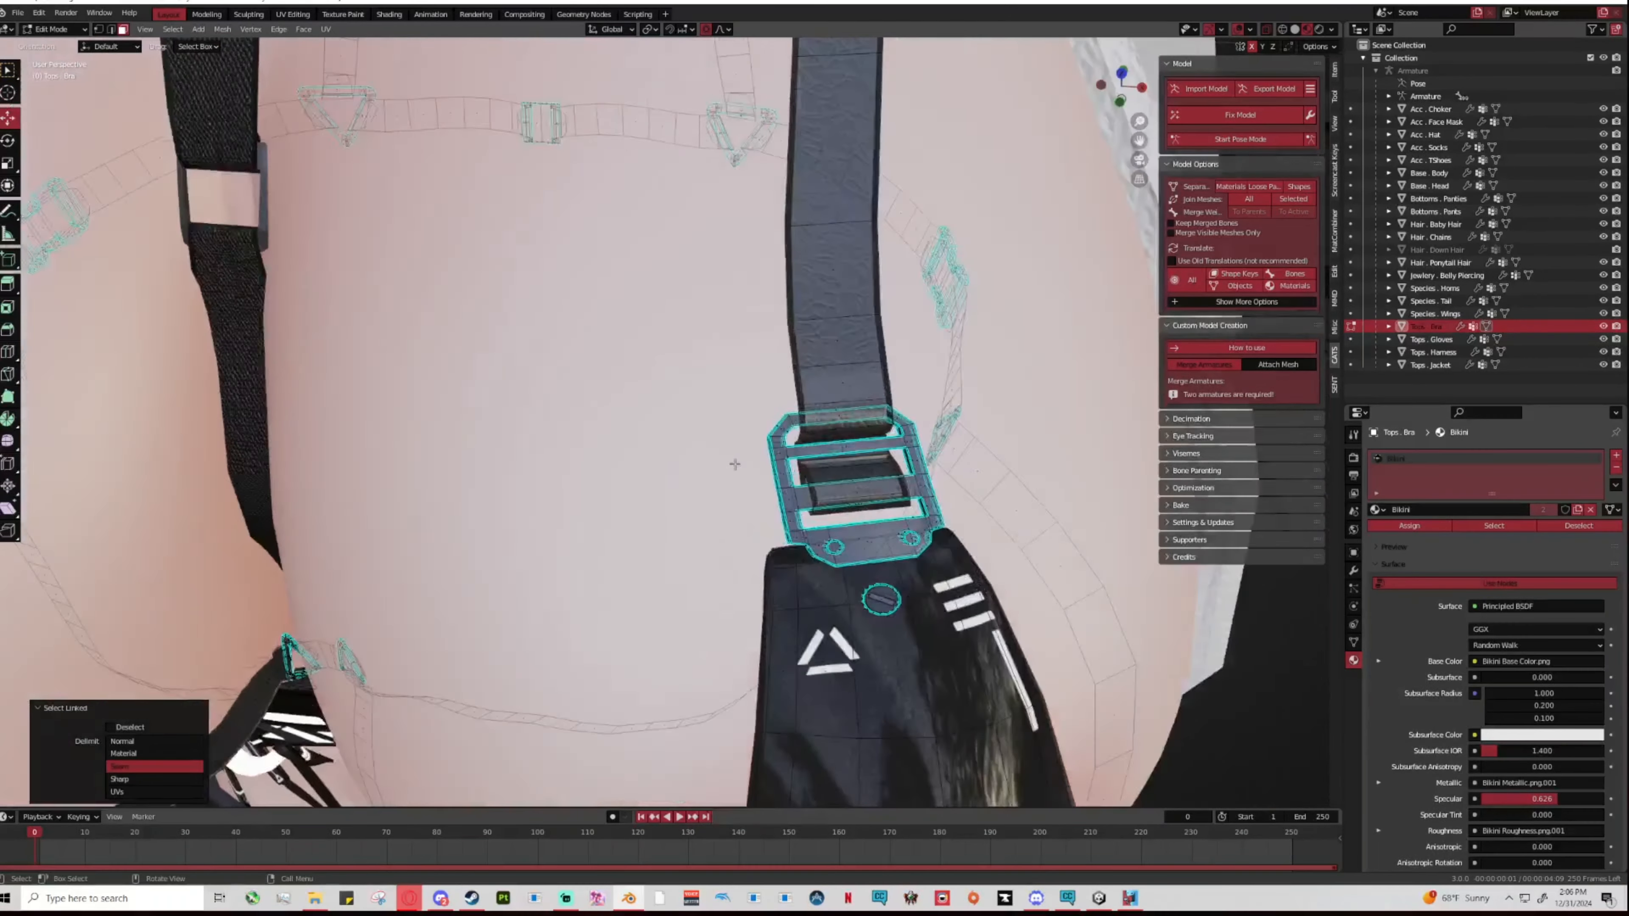
key(l)
key(l)
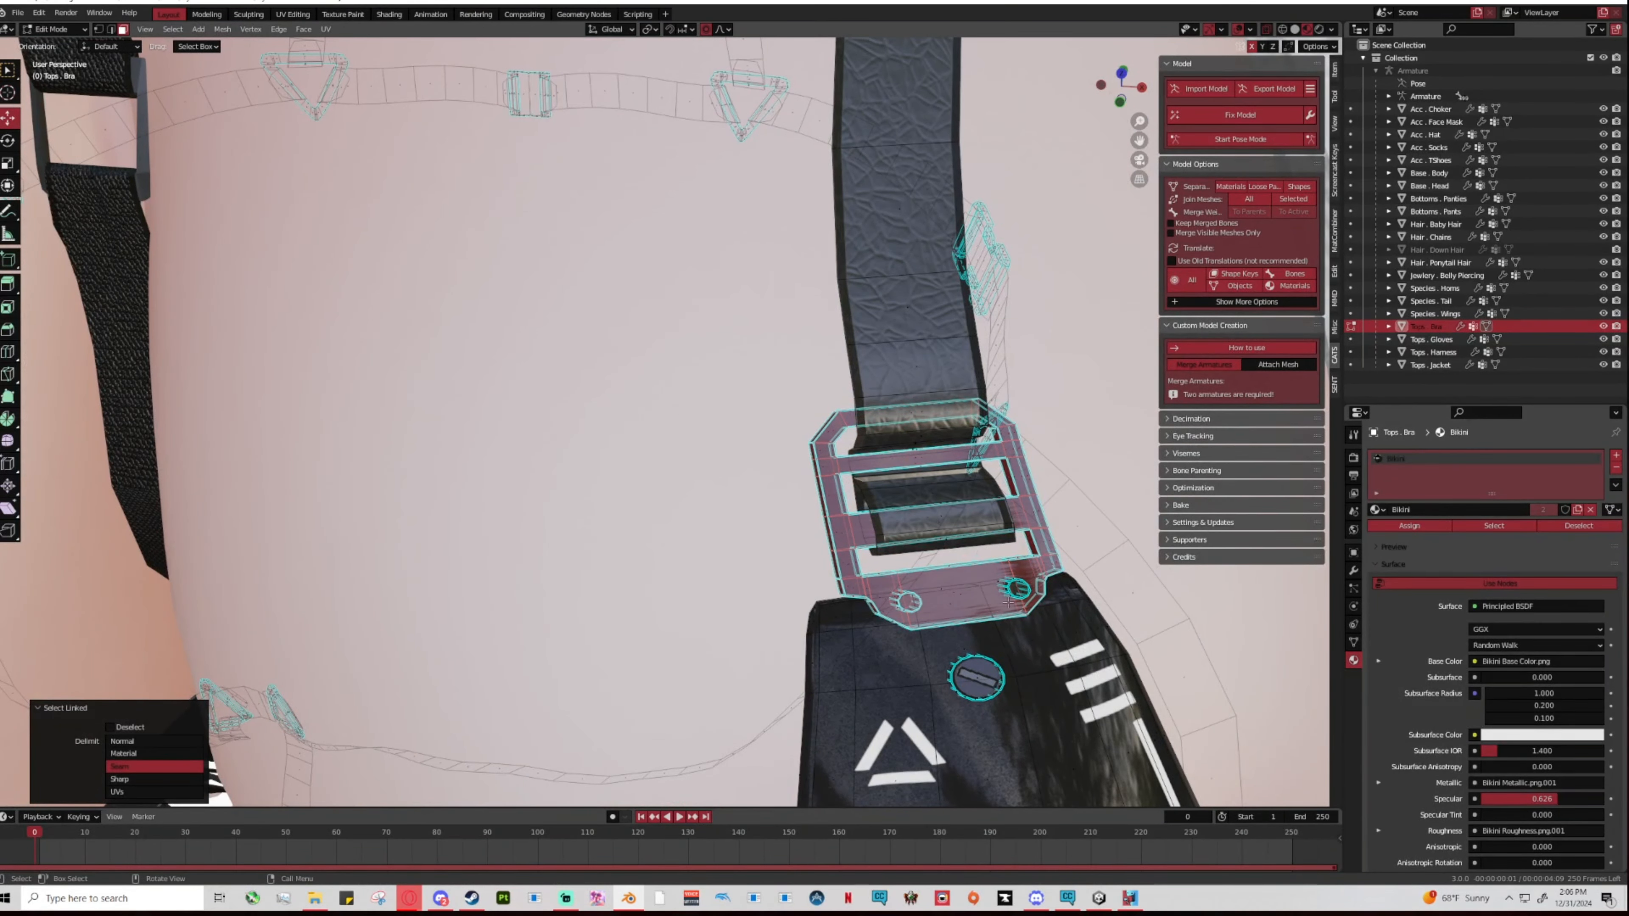
key(l)
key(l)
scroll(898, 613, down, 5)
scroll(871, 595, down, 6)
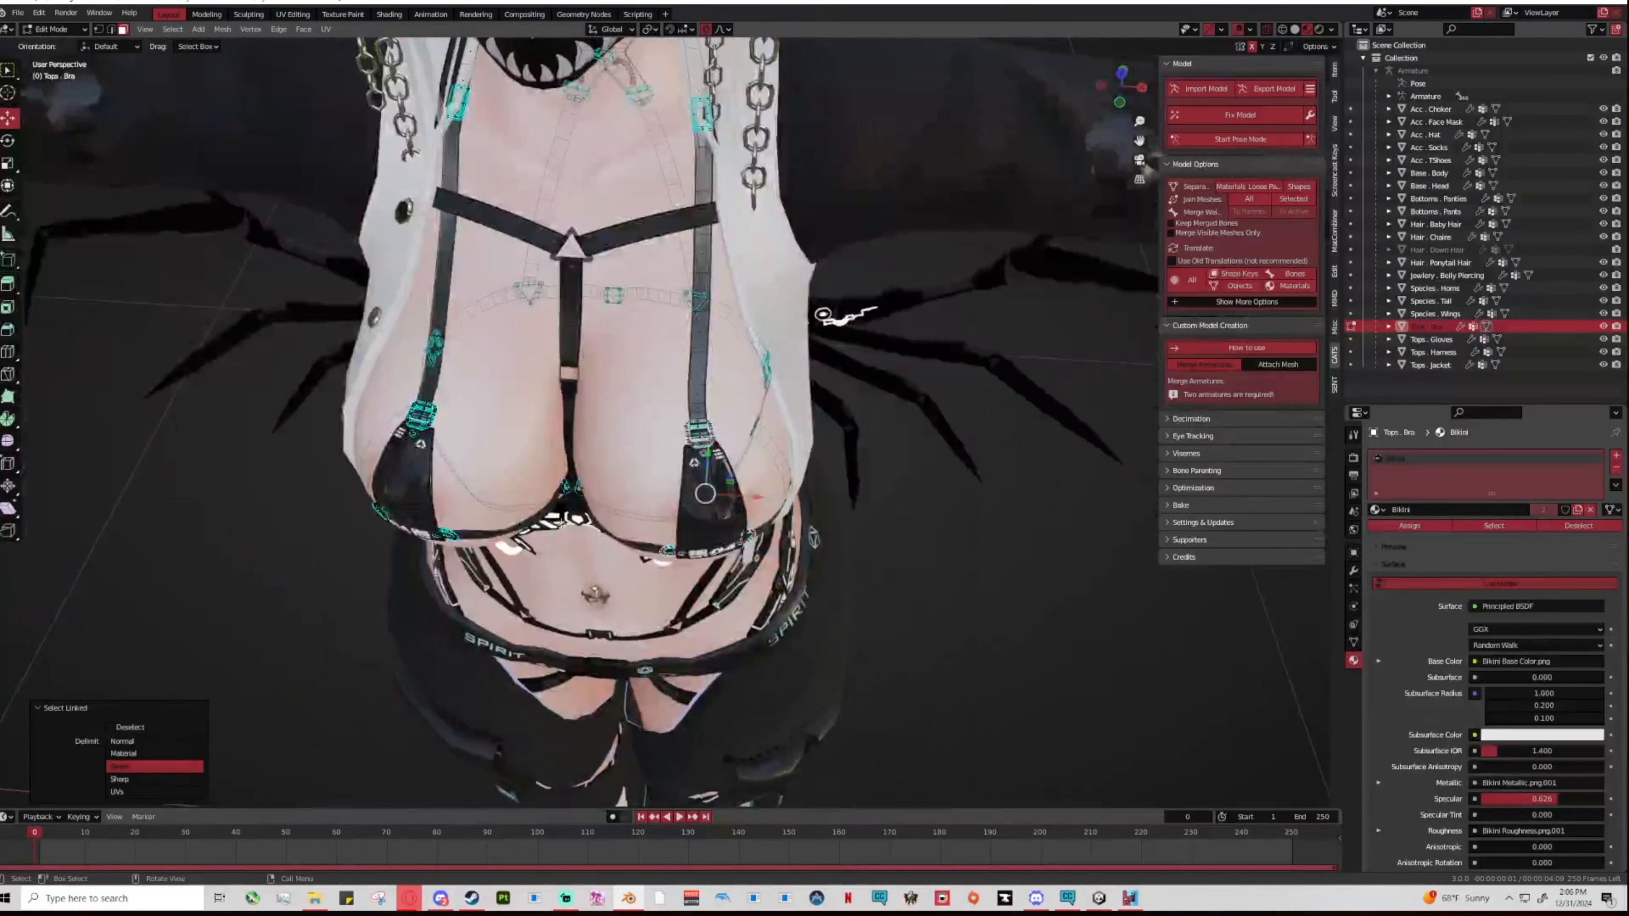
Add the strap buckle and rivets above the avatar's right cup to the linked selection.
middle_drag(724, 577, 860, 545)
scroll(769, 558, up, 4)
key(l)
key(l)
key(l)
key(l)
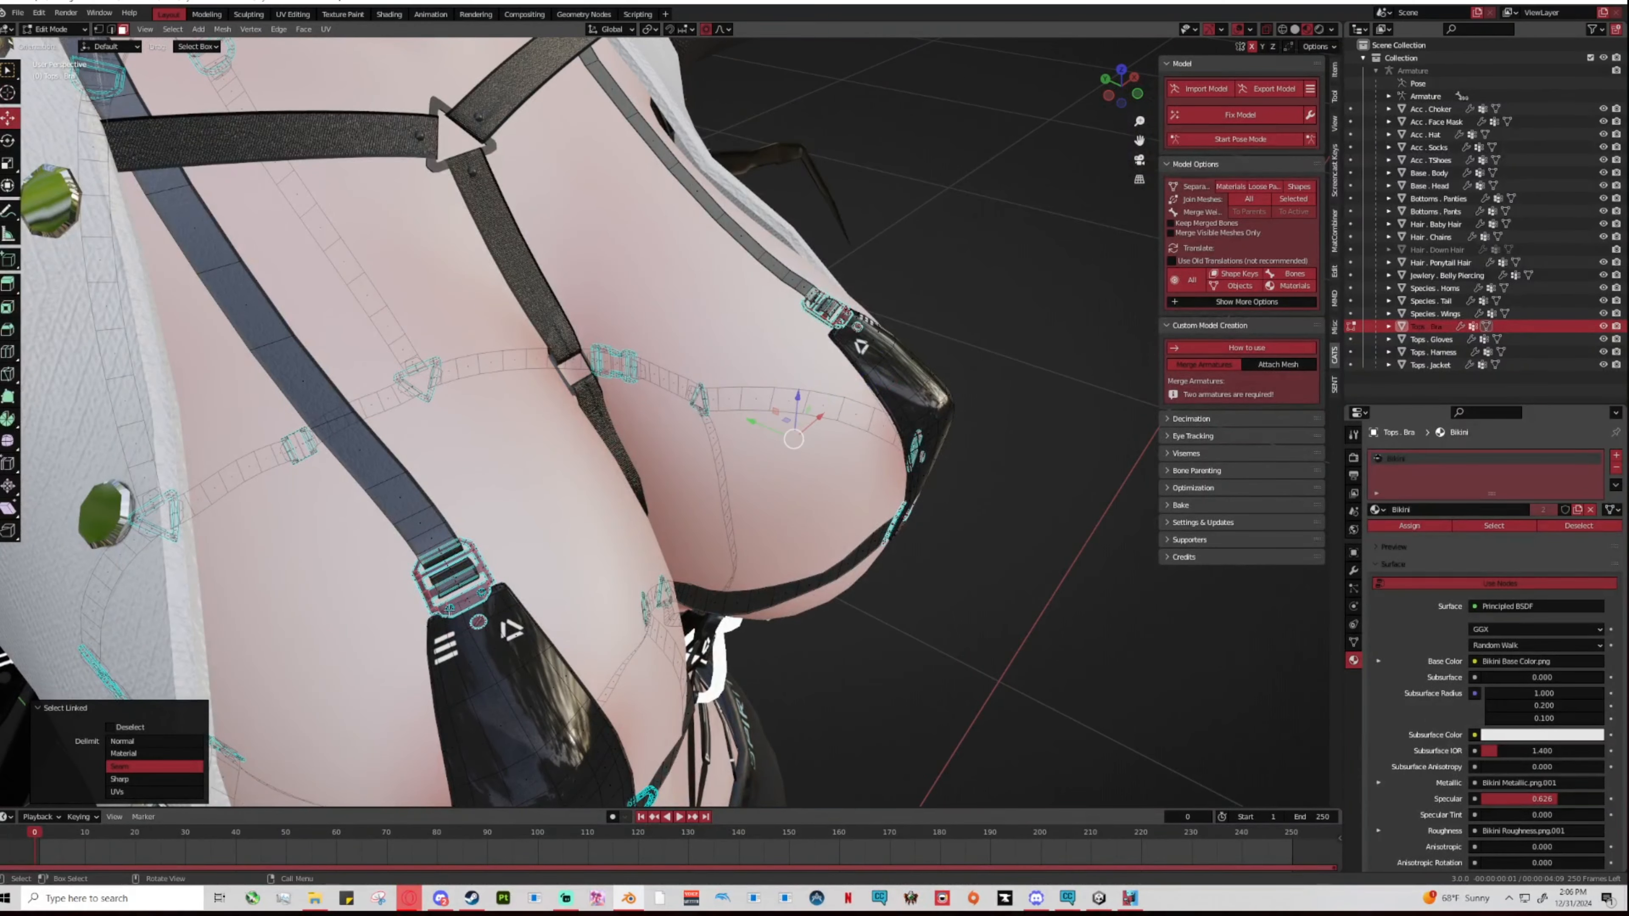
Add a second material slot to the bra with the existing Metal material and assign it to the selected hardware.
click(1616, 456)
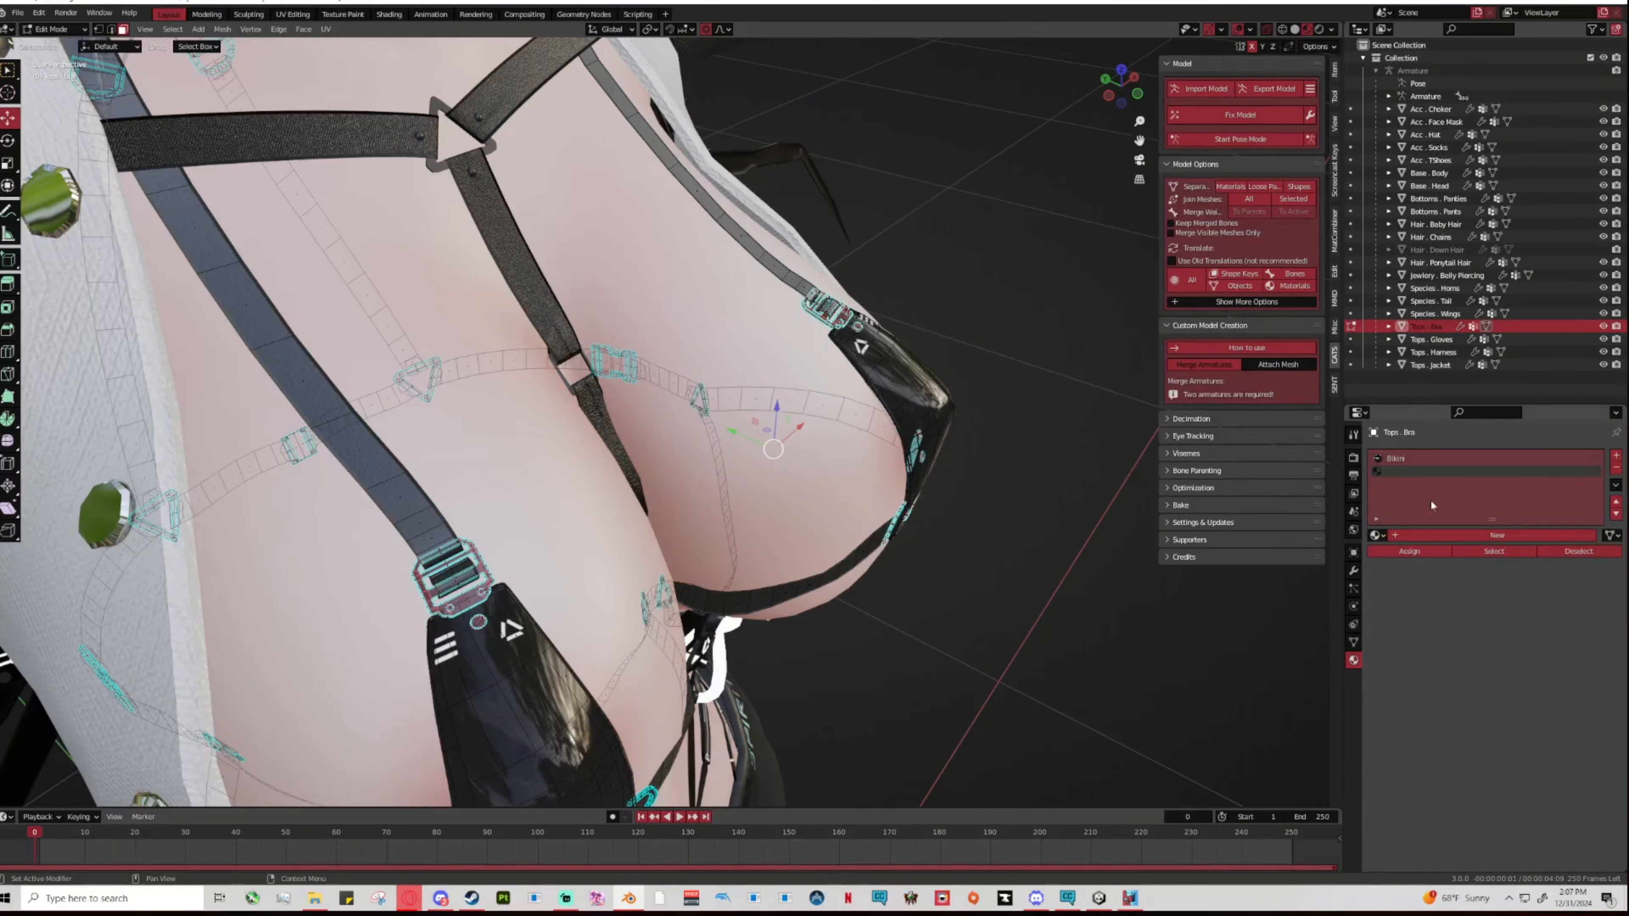
click(1375, 534)
text(met)
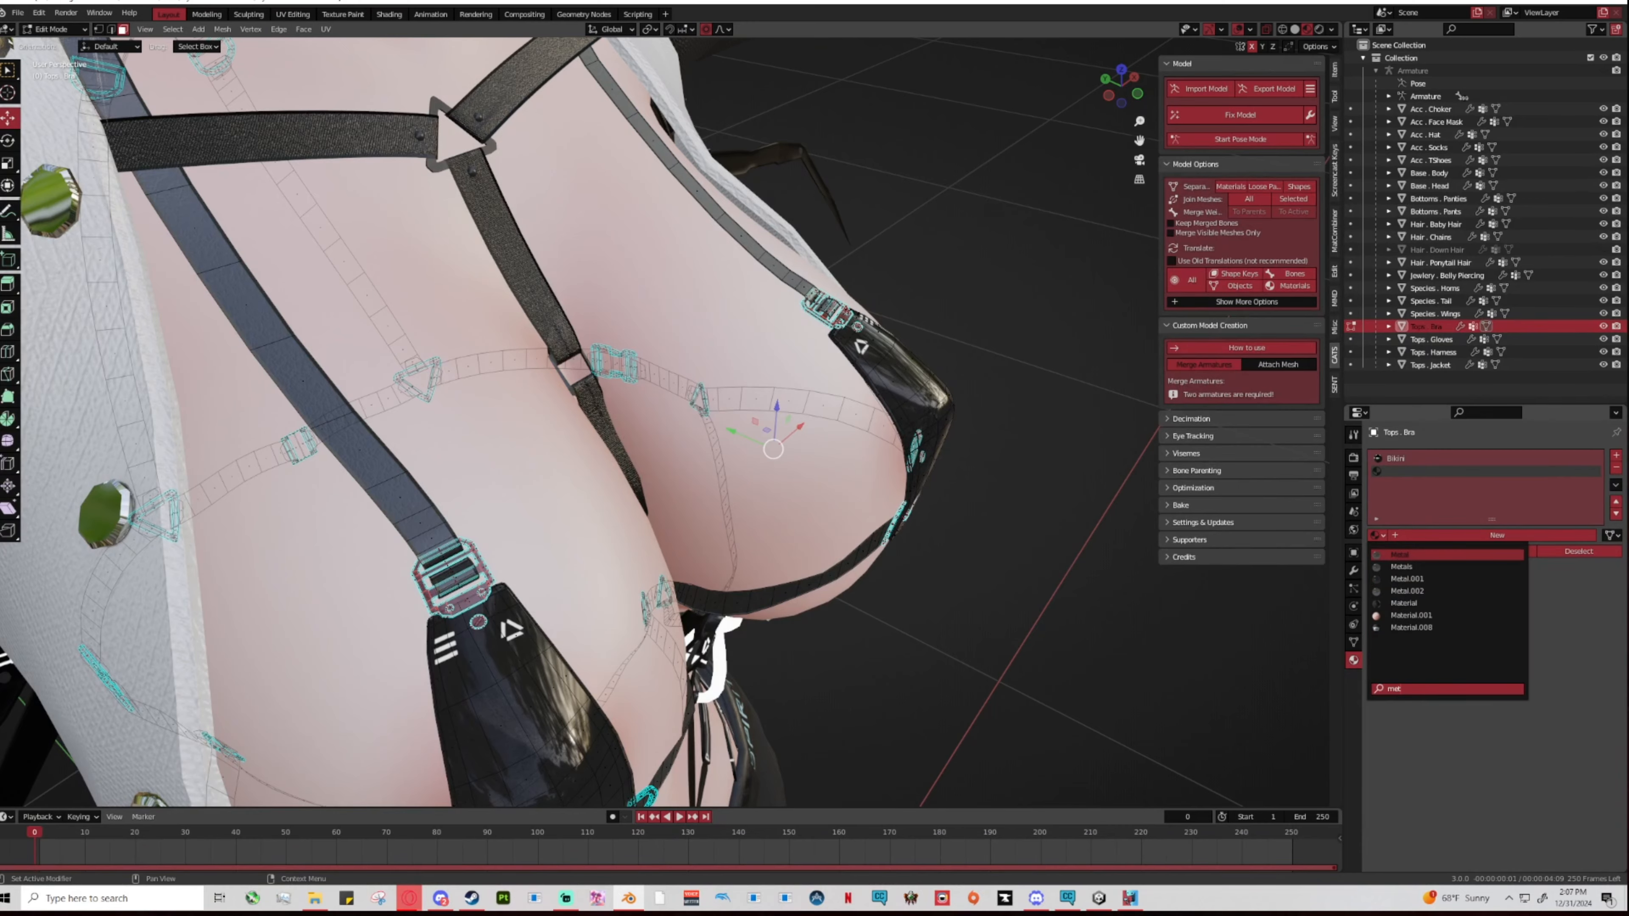
click(1411, 555)
click(1410, 552)
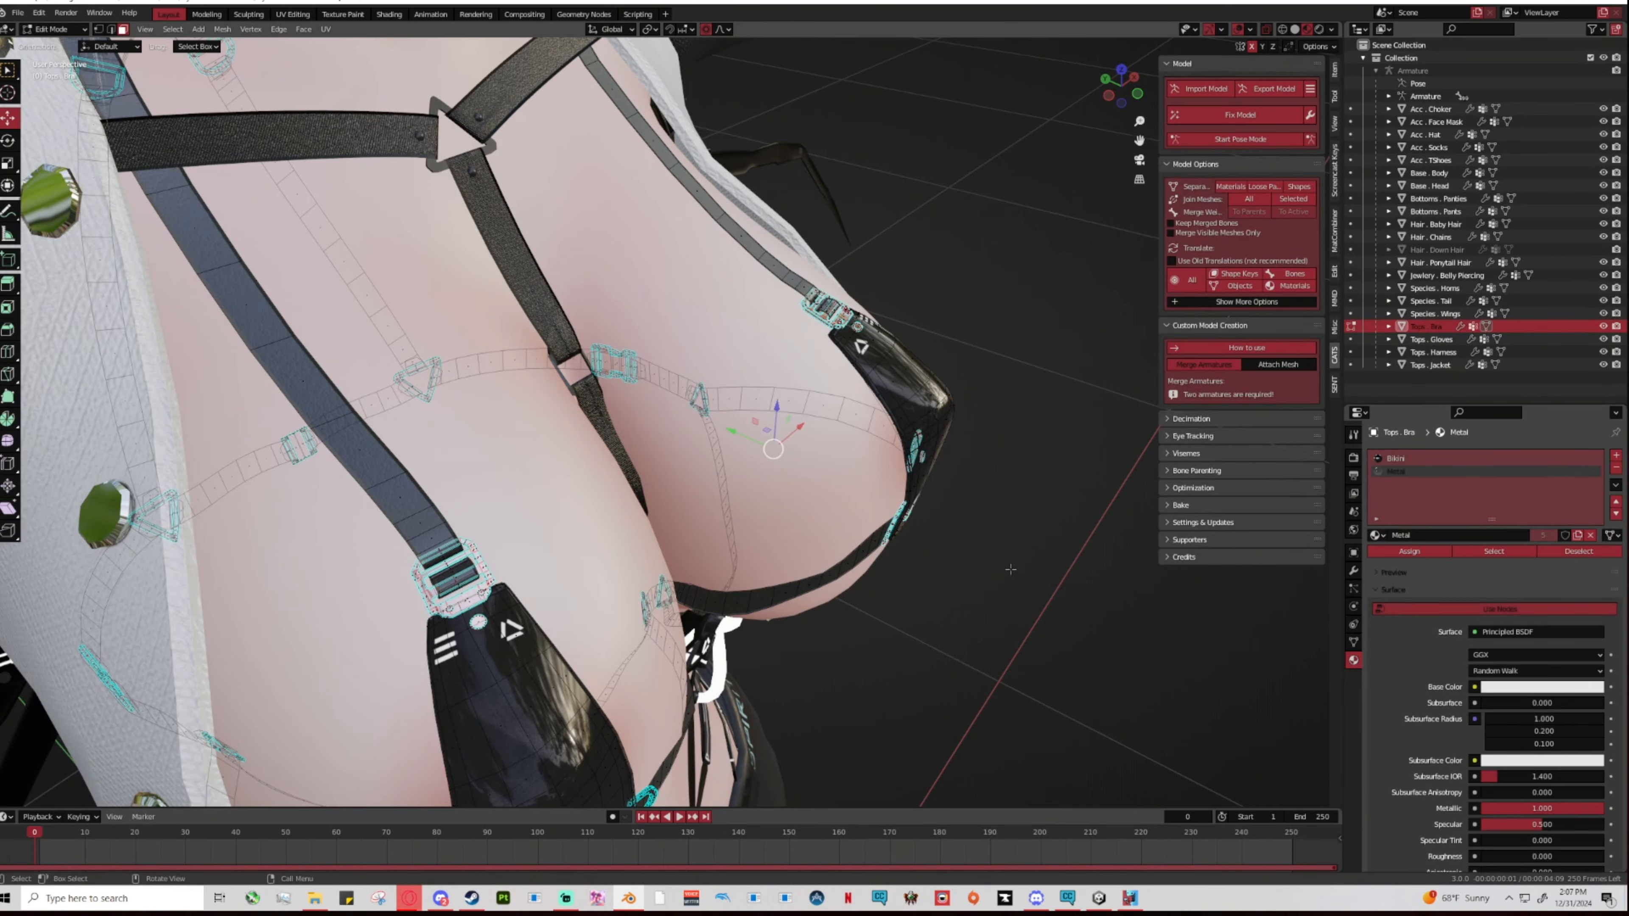
Return the bra to Object Mode, check the metal parts, and switch back to Unity.
key(Tab)
middle_drag(1005, 574, 971, 523)
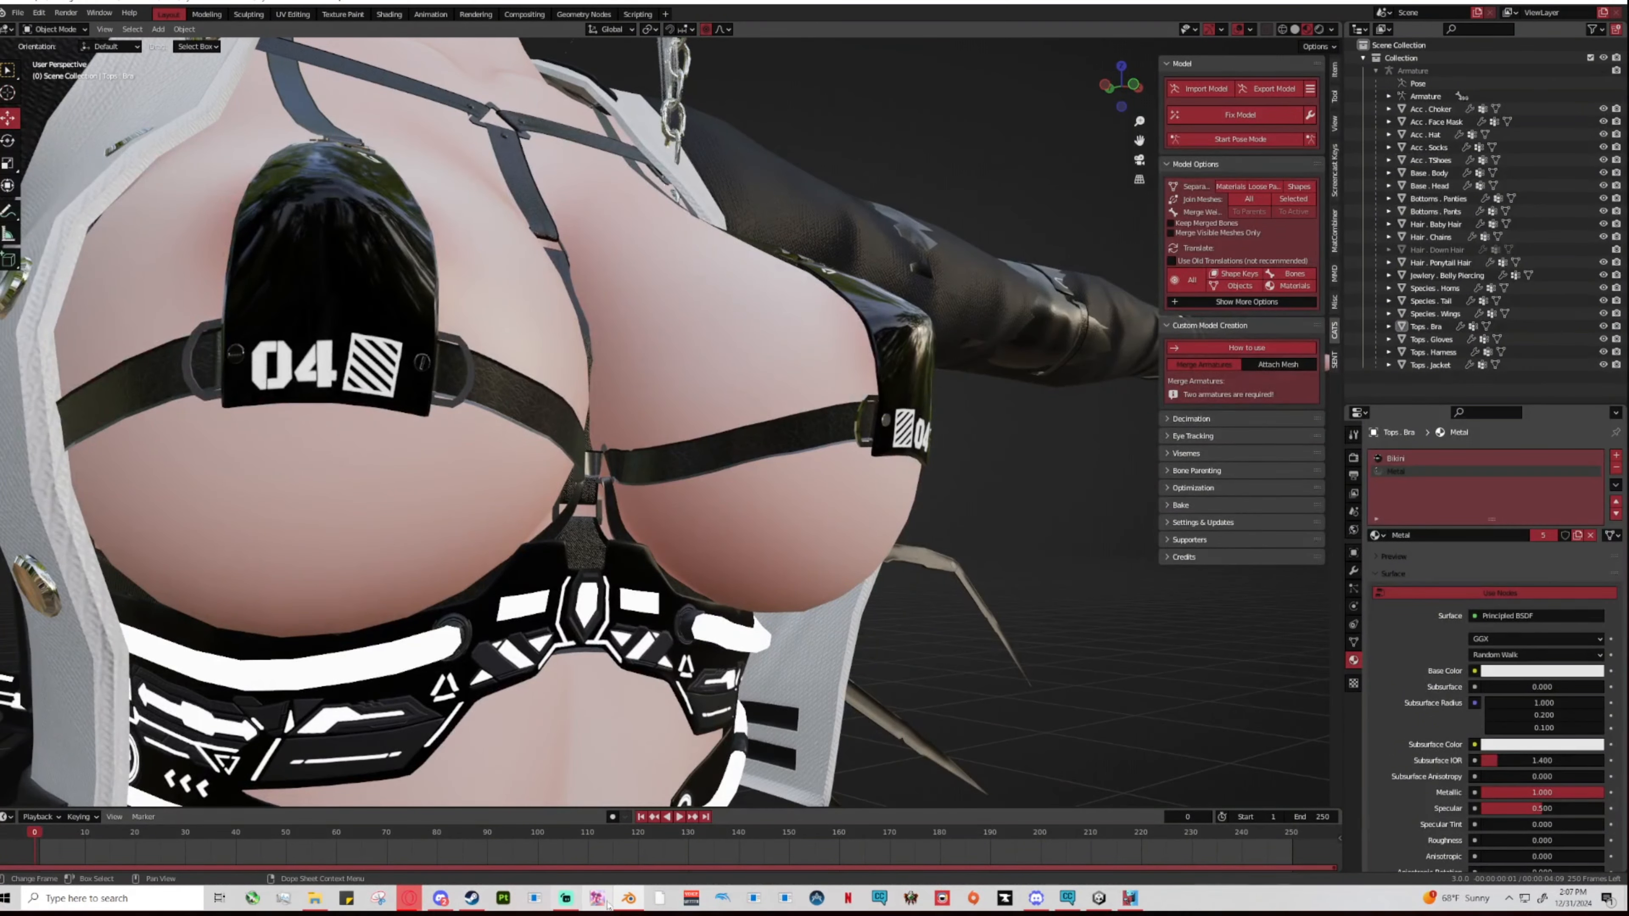
click(1099, 898)
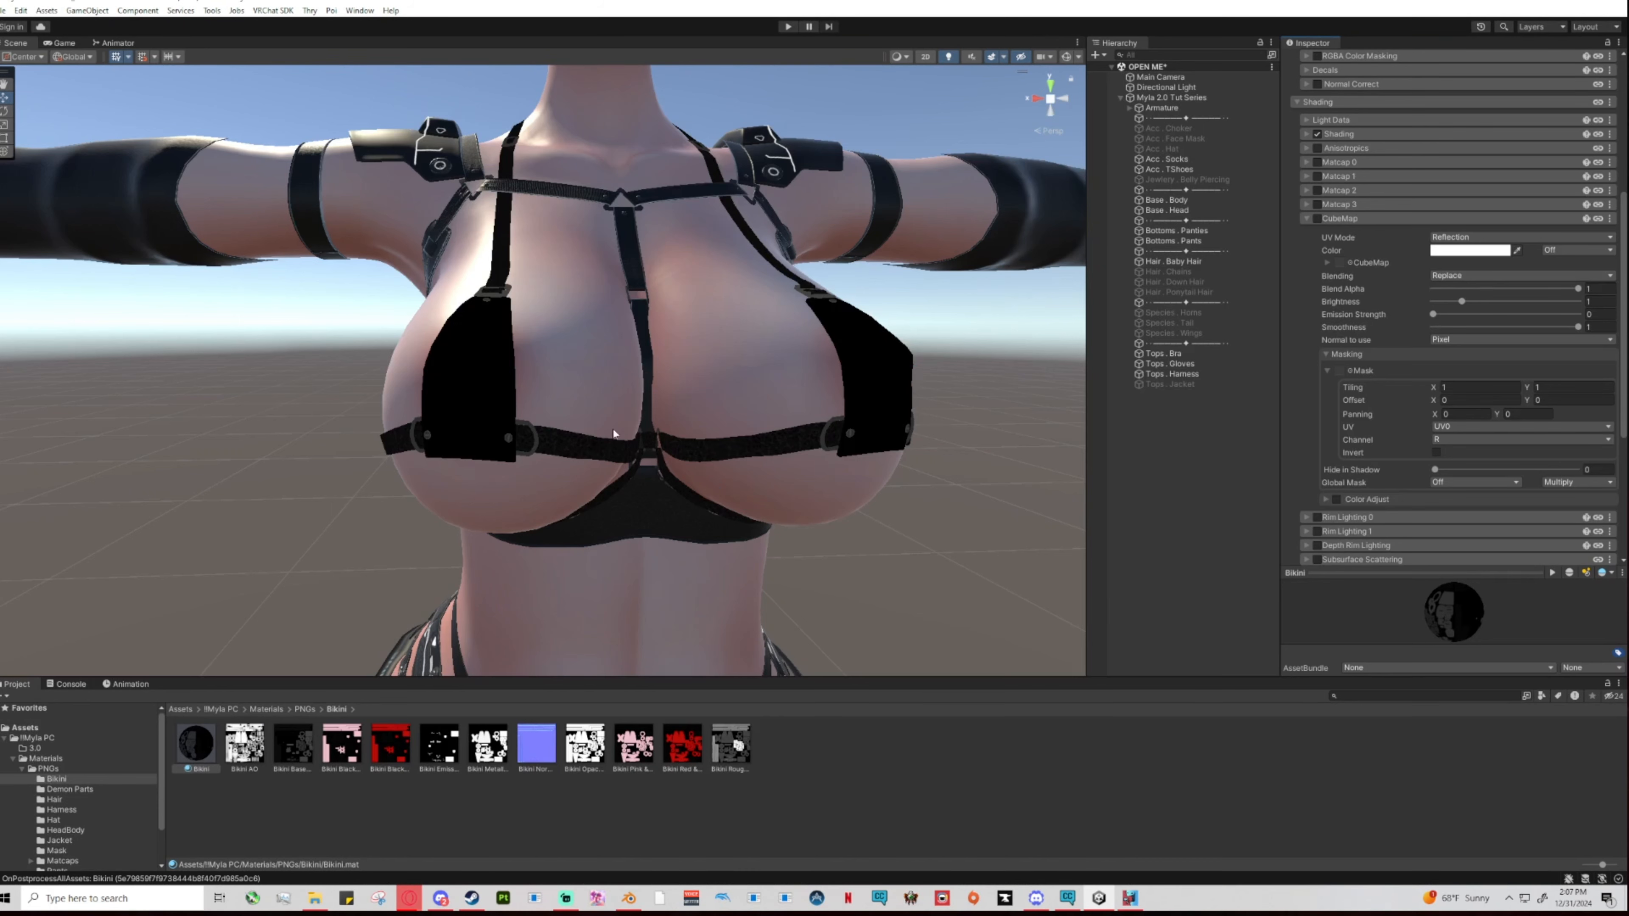
Select the avatar's bra, check how it looks from close up and farther away, and clear the selection.
click(639, 291)
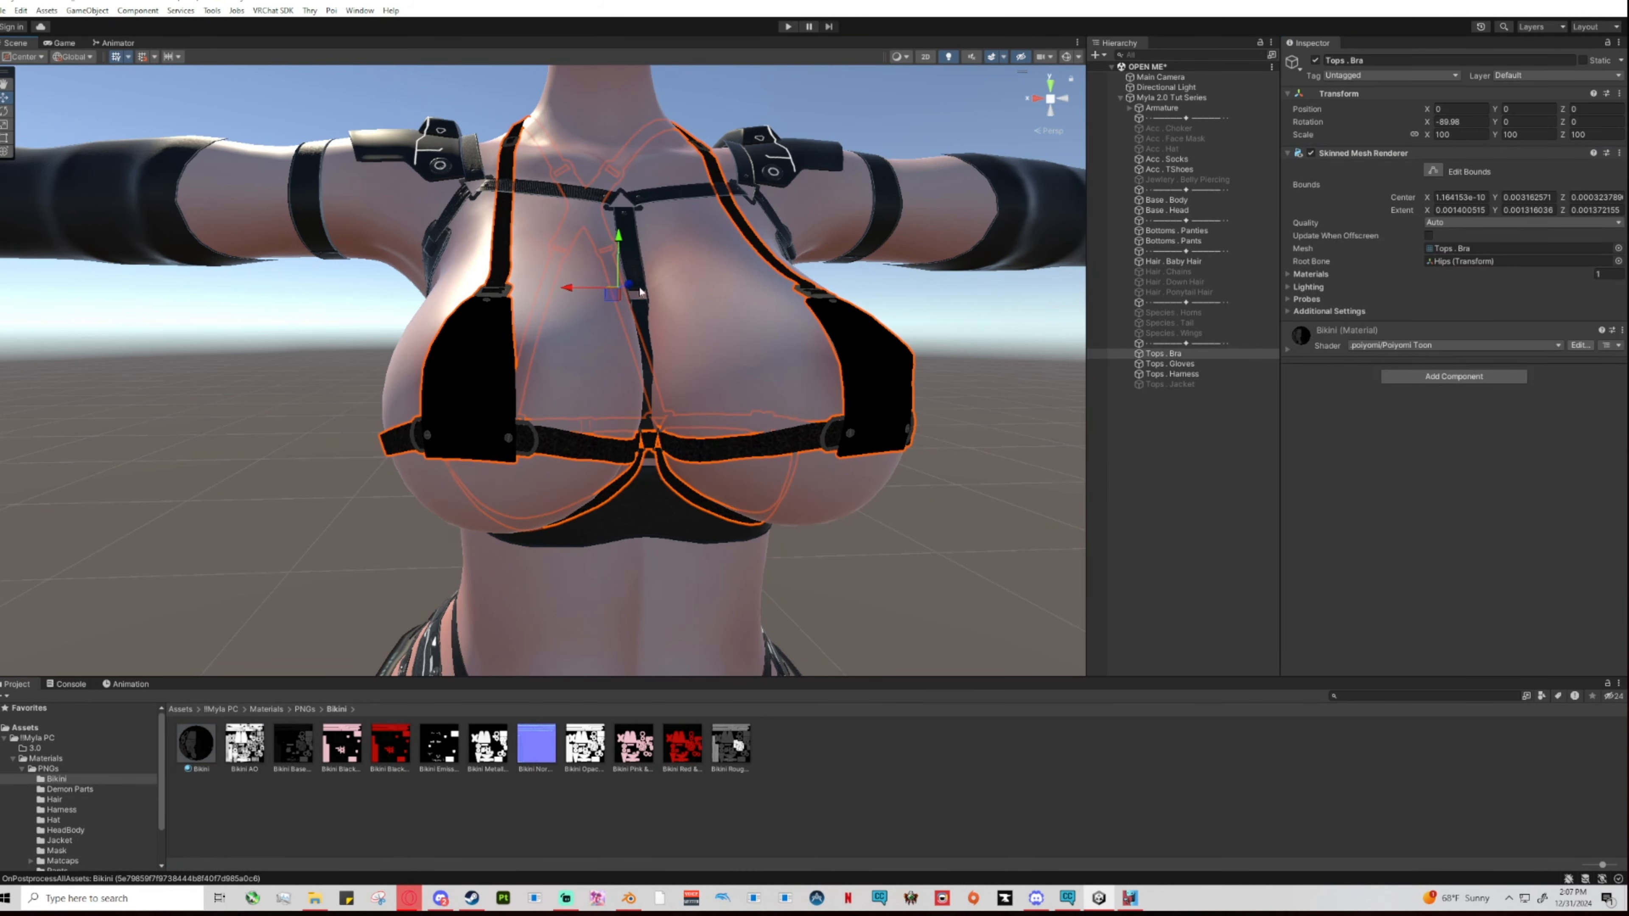
scroll(794, 465, up, 5)
scroll(602, 462, down, 8)
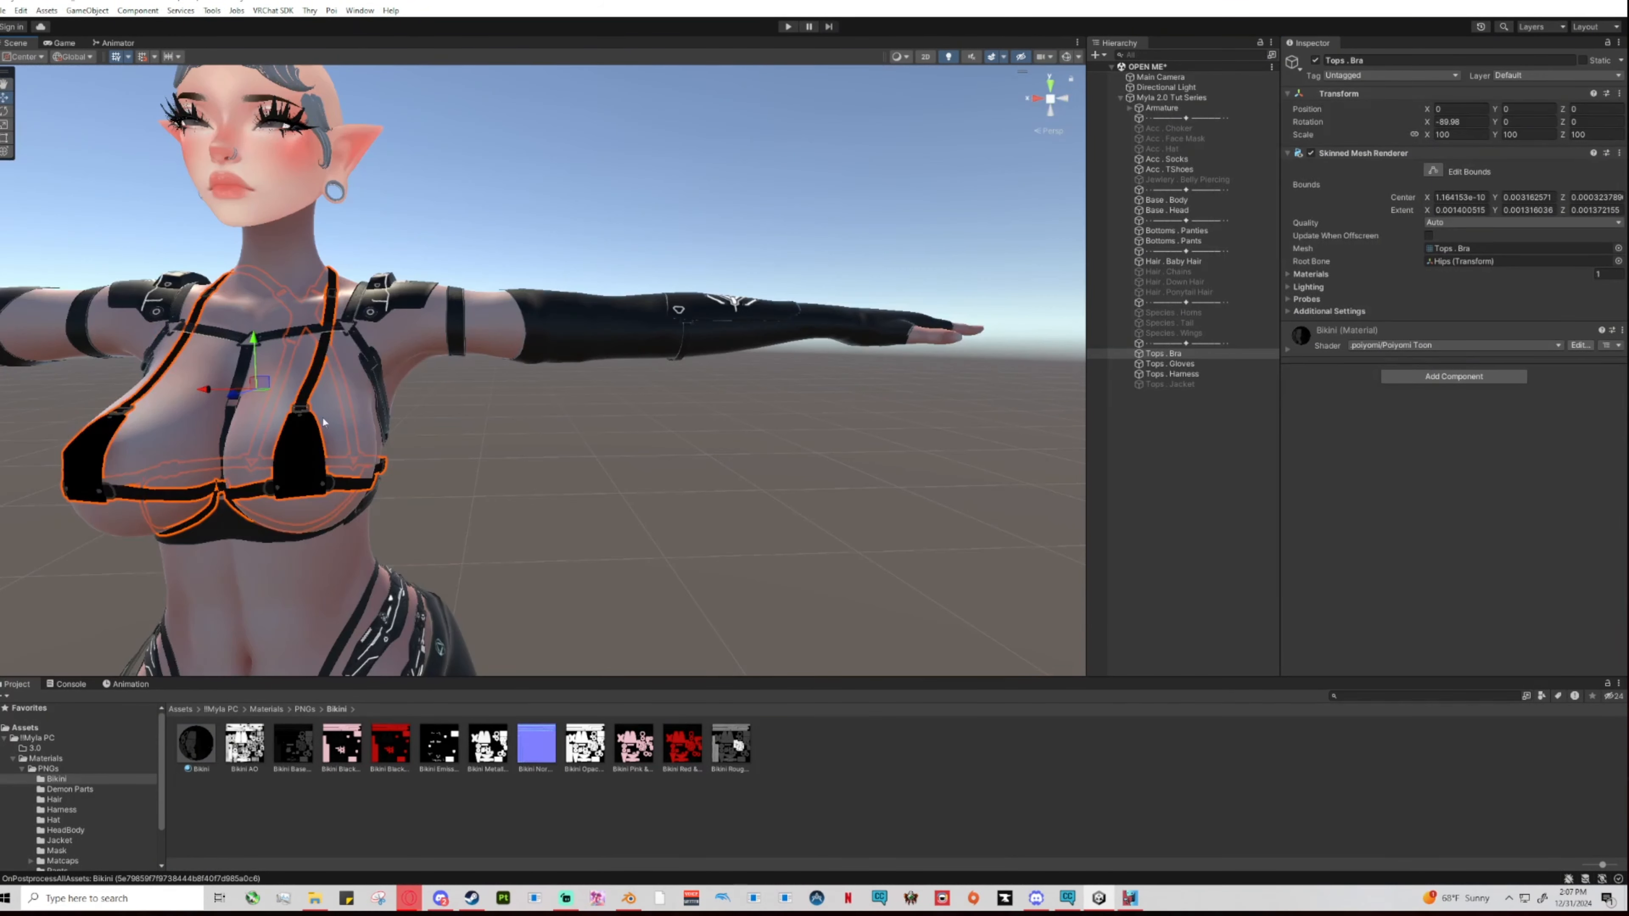
middle_drag(193, 454, 433, 443)
scroll(434, 443, up, 5)
scroll(434, 444, down, 5)
click(930, 451)
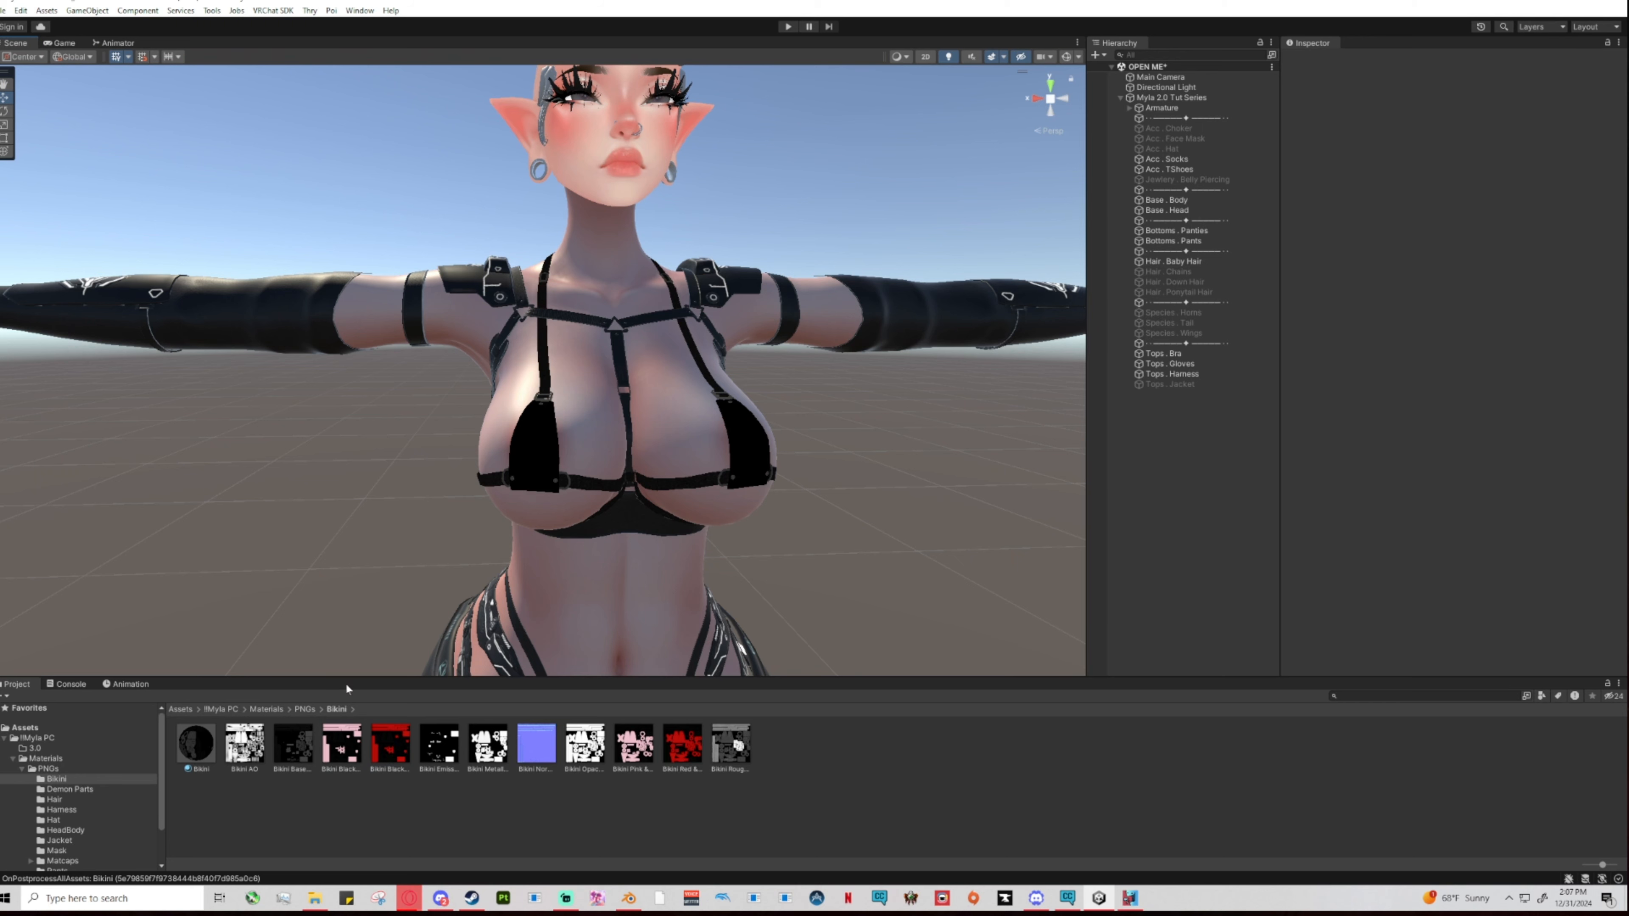
Assign the Bikini Normal texture as the Normal Map of the Bikini material.
click(212, 739)
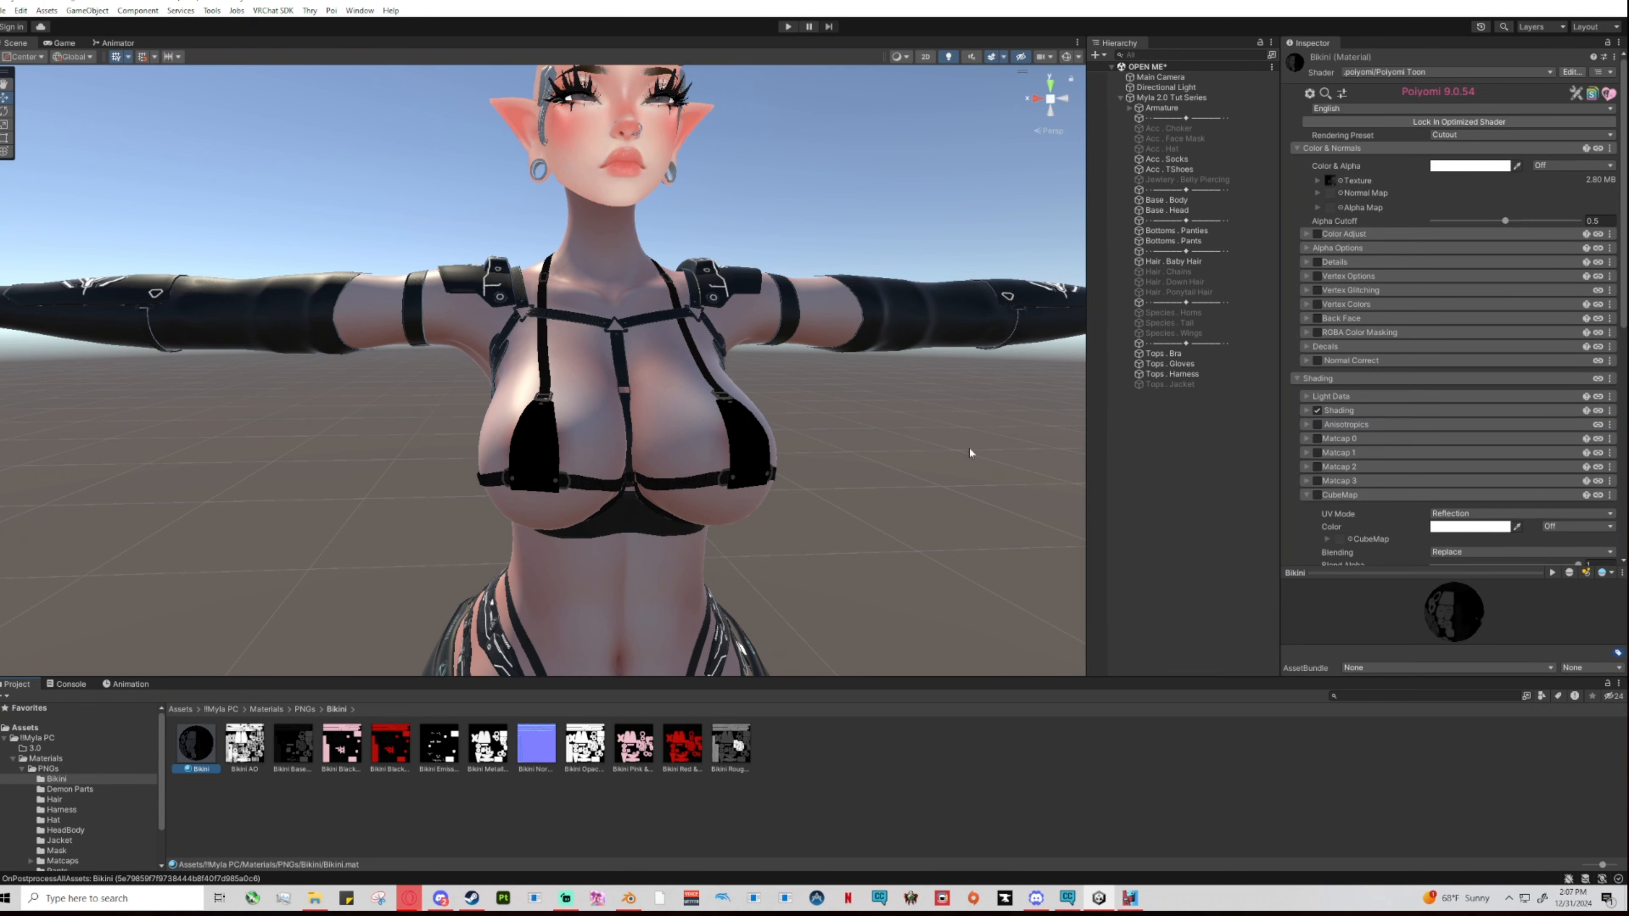
scroll(1403, 467, down, 3)
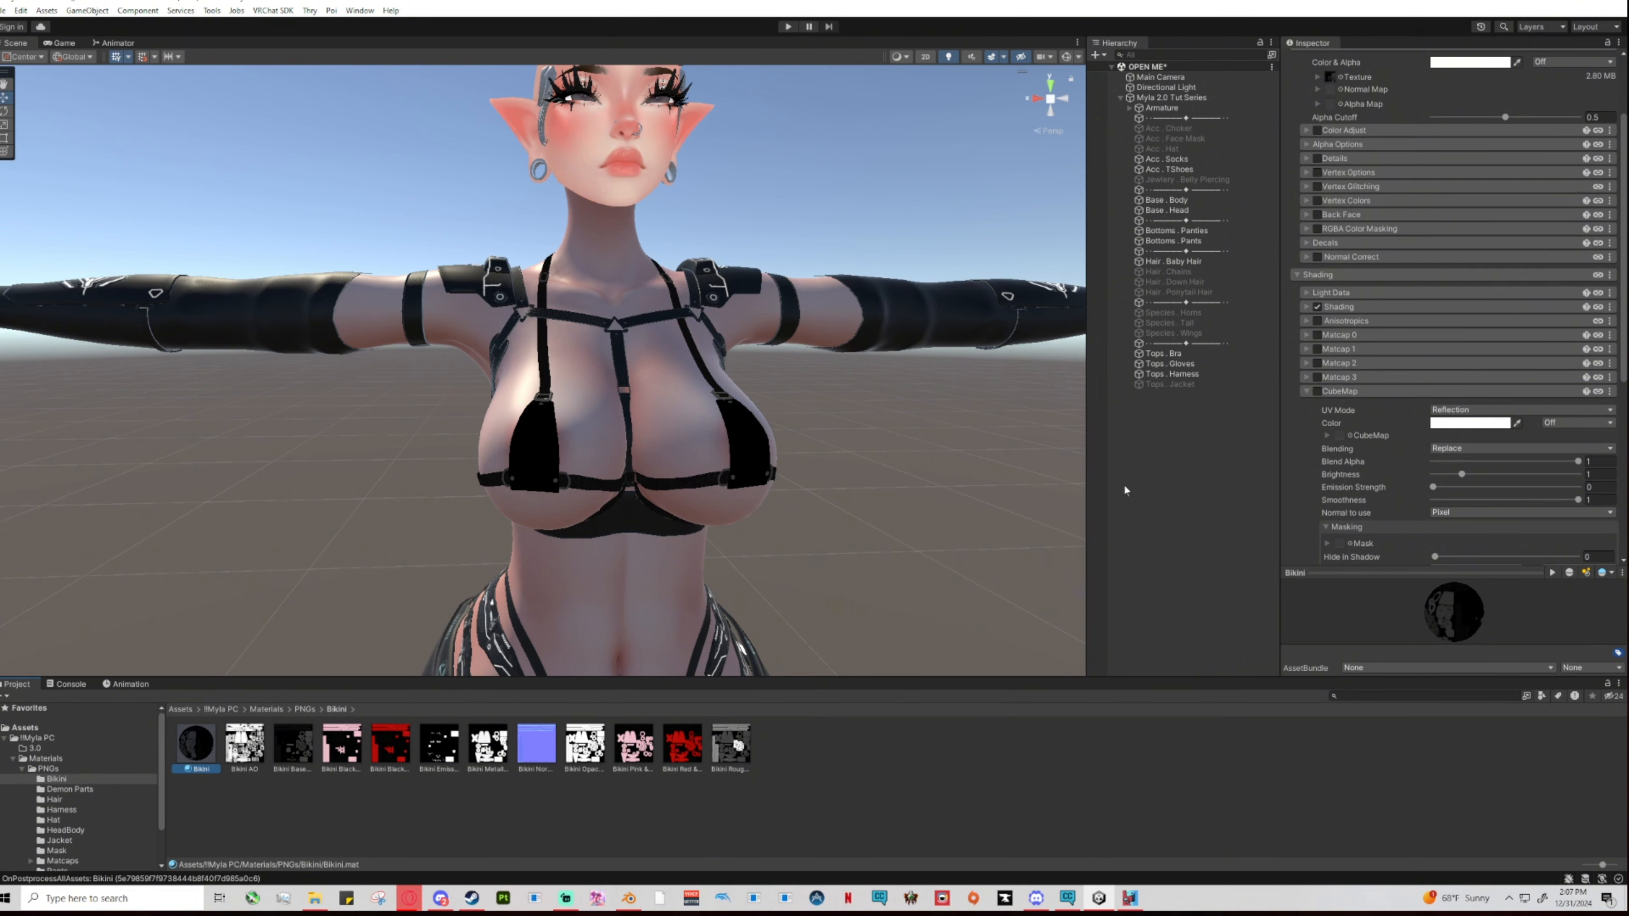
scroll(1387, 364, up, 3)
drag(689, 717, 1354, 198)
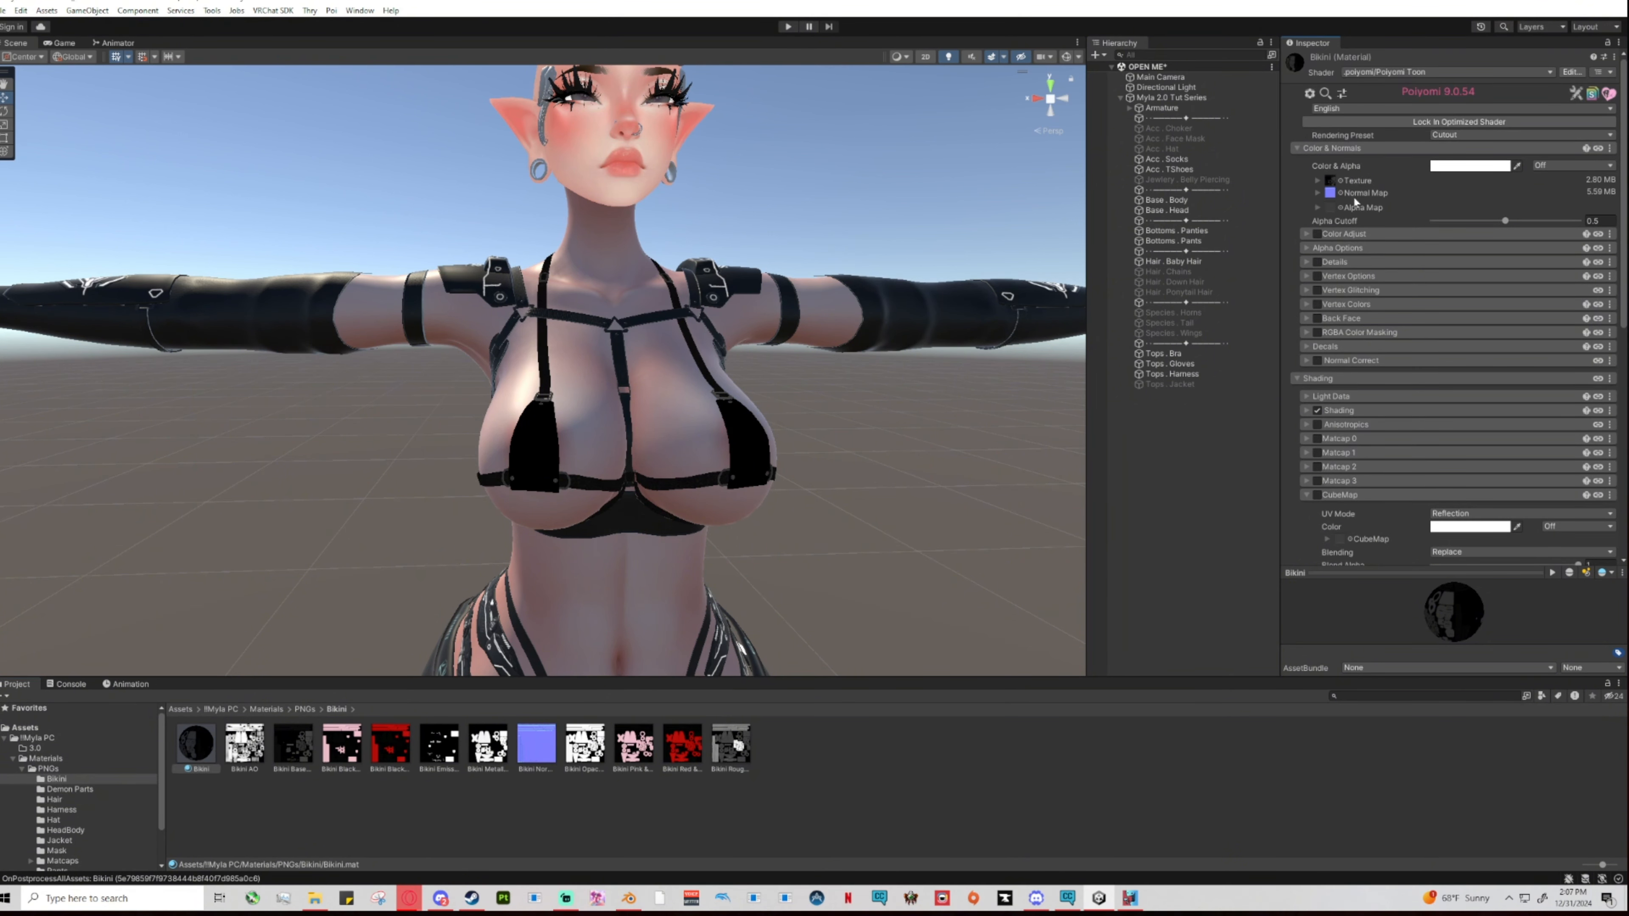
Collapse the Bikini material's CubeMap settings, enable Matcap 0, and bring up the texture choices for its Matcap.
click(1307, 495)
click(1318, 439)
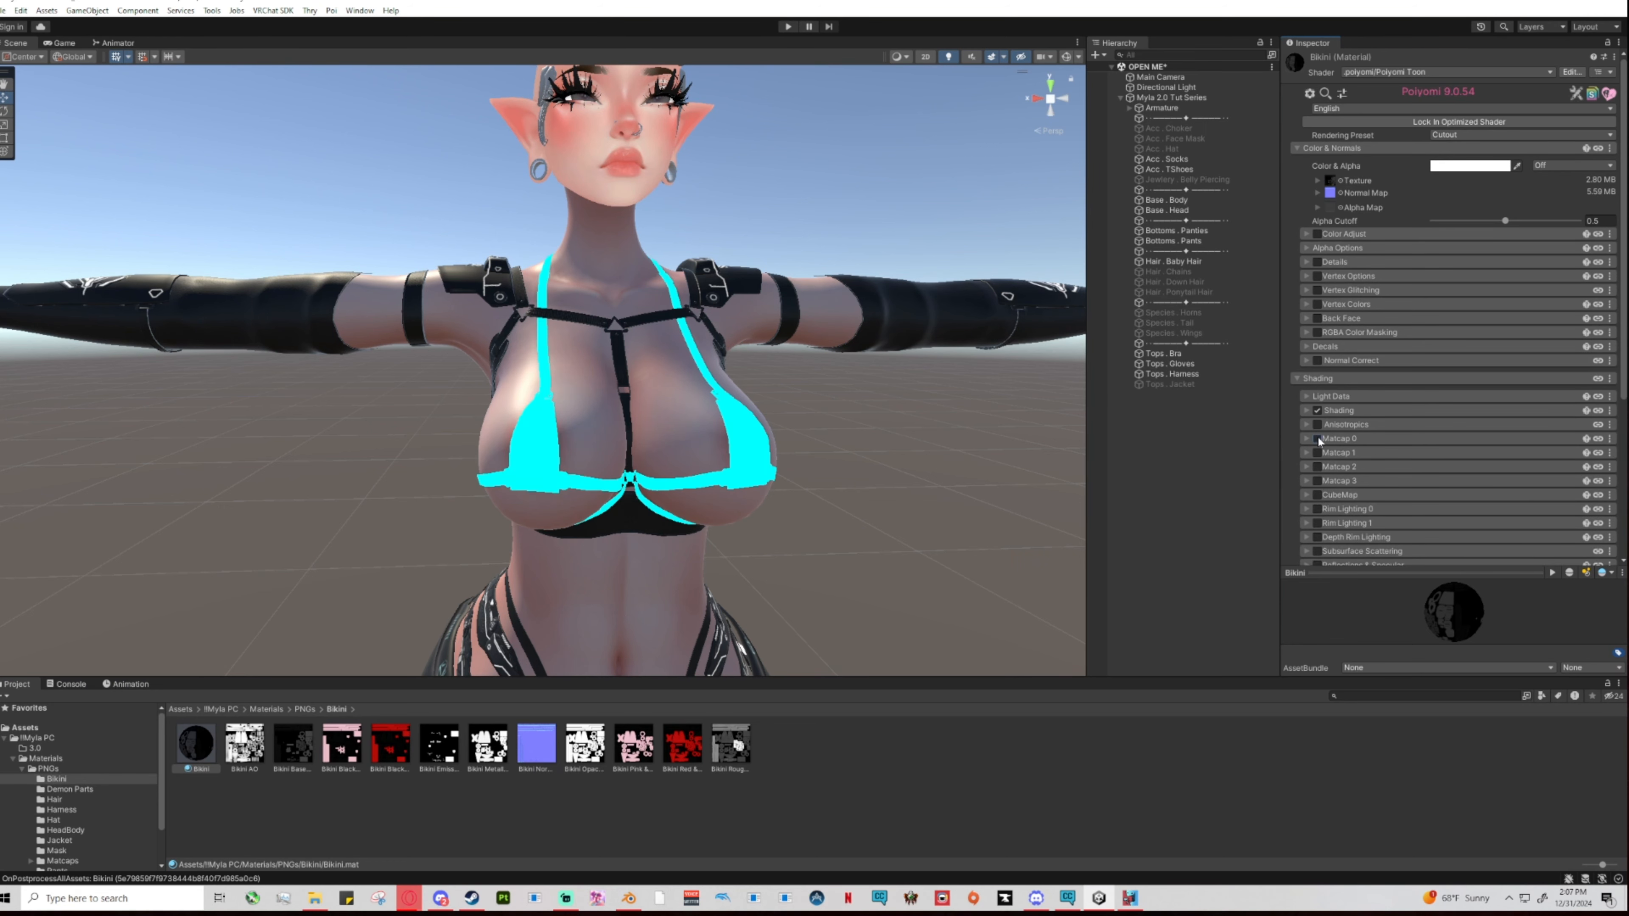
scroll(675, 412, up, 3)
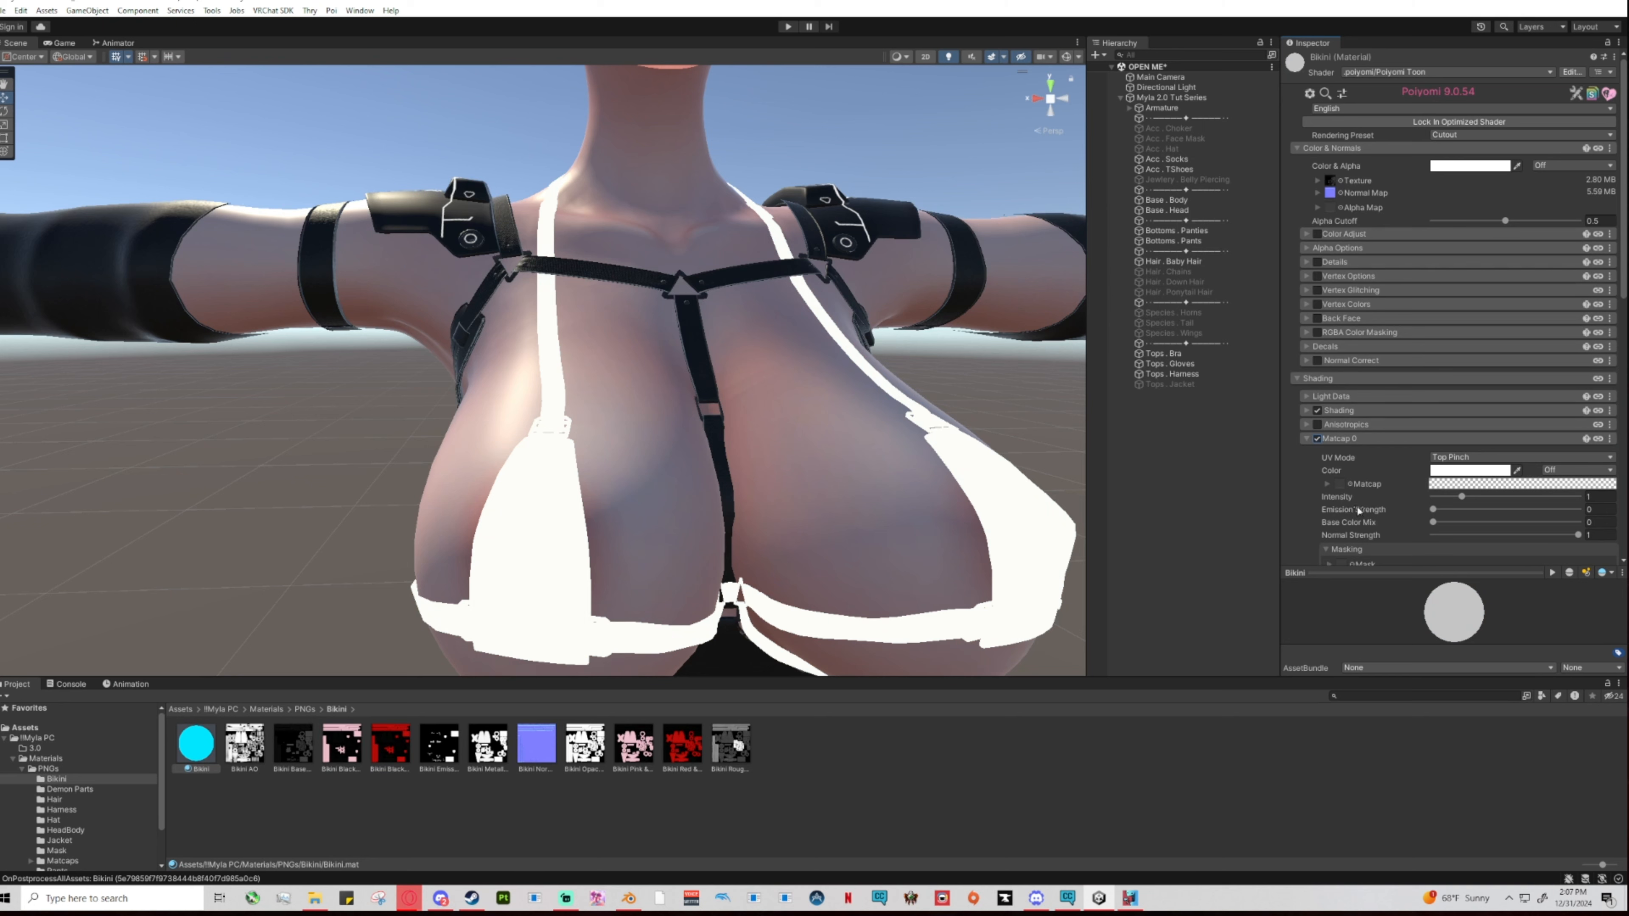
click(1350, 485)
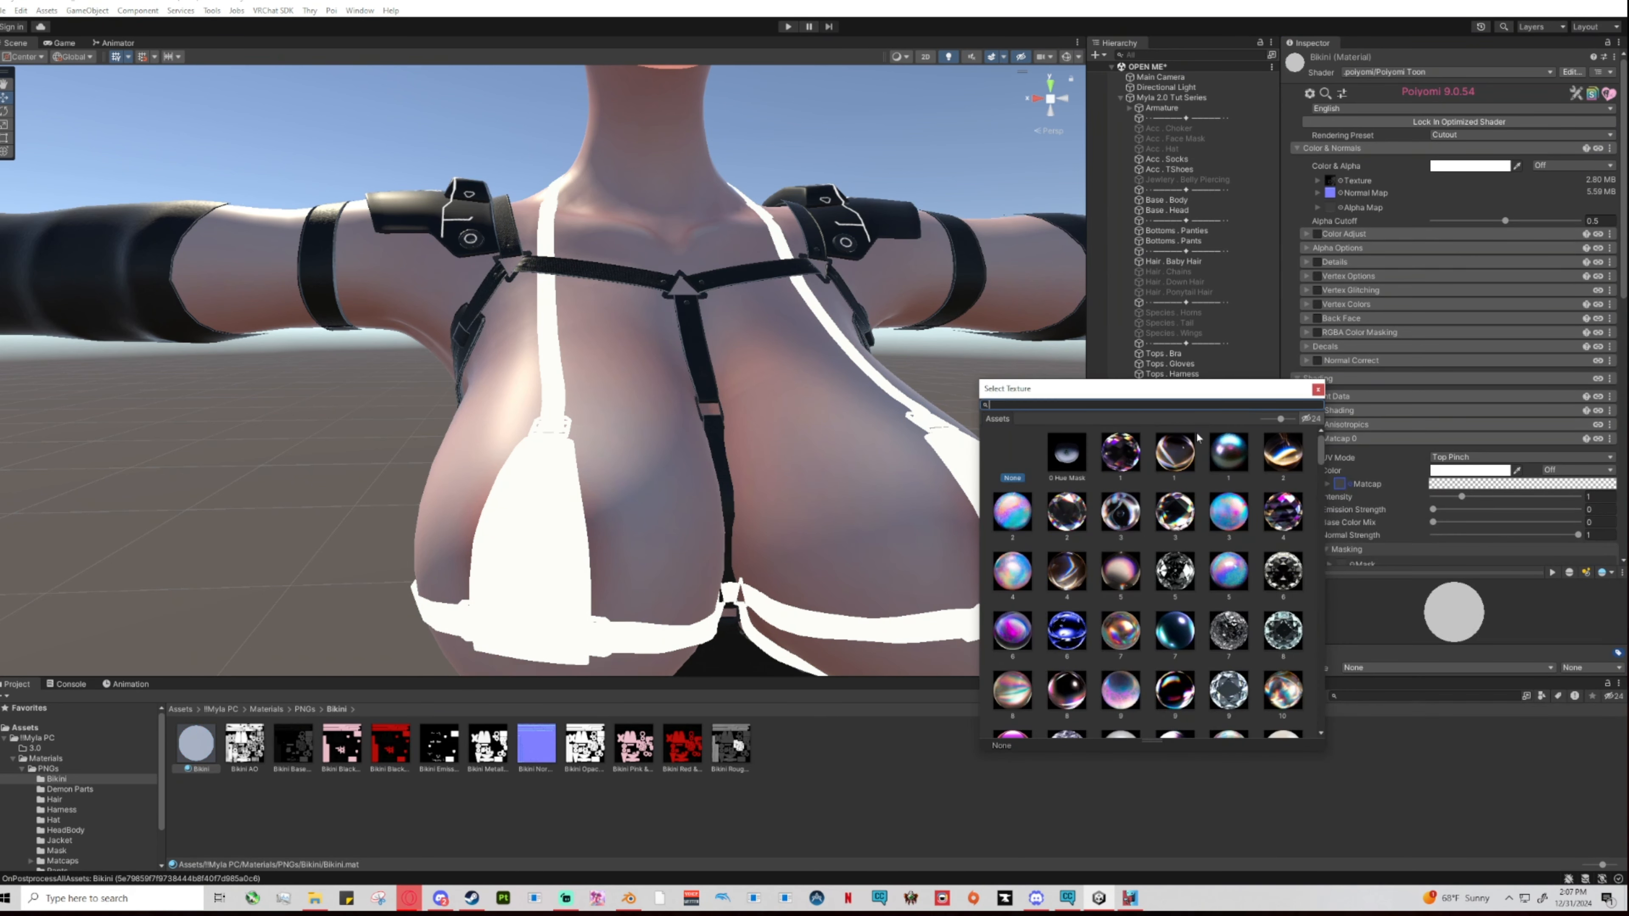
Search the available Matcap textures for "leather" and clear the search.
text(leather)
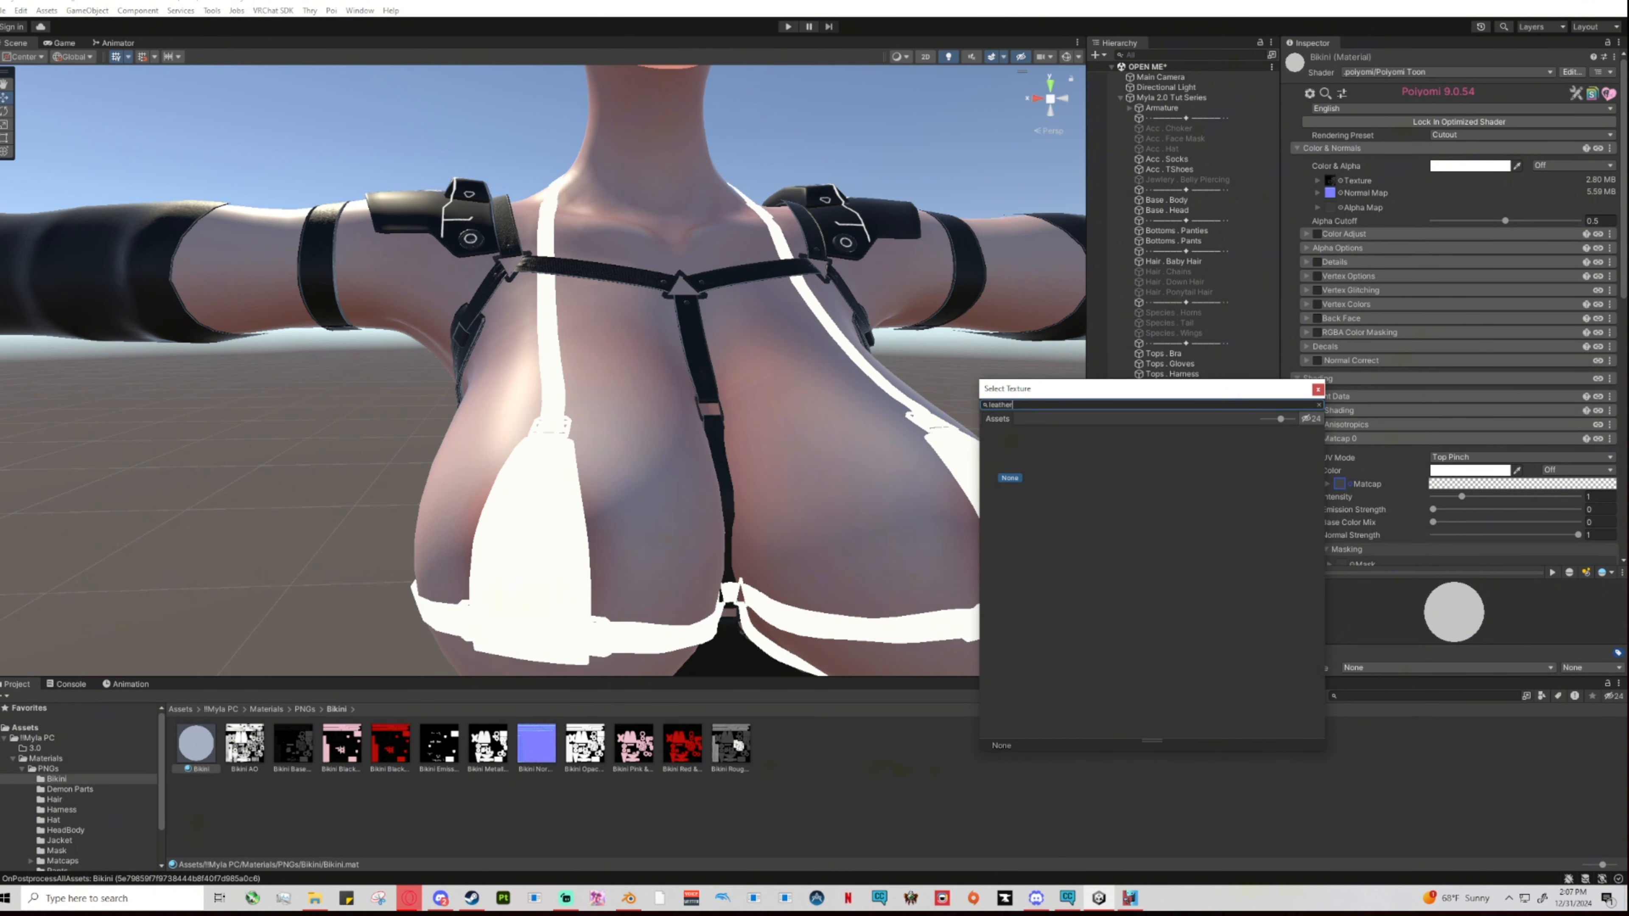
key(BackSpace)
key(BackSpace)
key(BackSpace)
key(BackSpace)
key(BackSpace)
key(BackSpace)
key(BackSpace)
Search the textures for "matca" and assign the blue T_Matcap_MC (2) texture to Matcap 0.
text(mat)
text(ca)
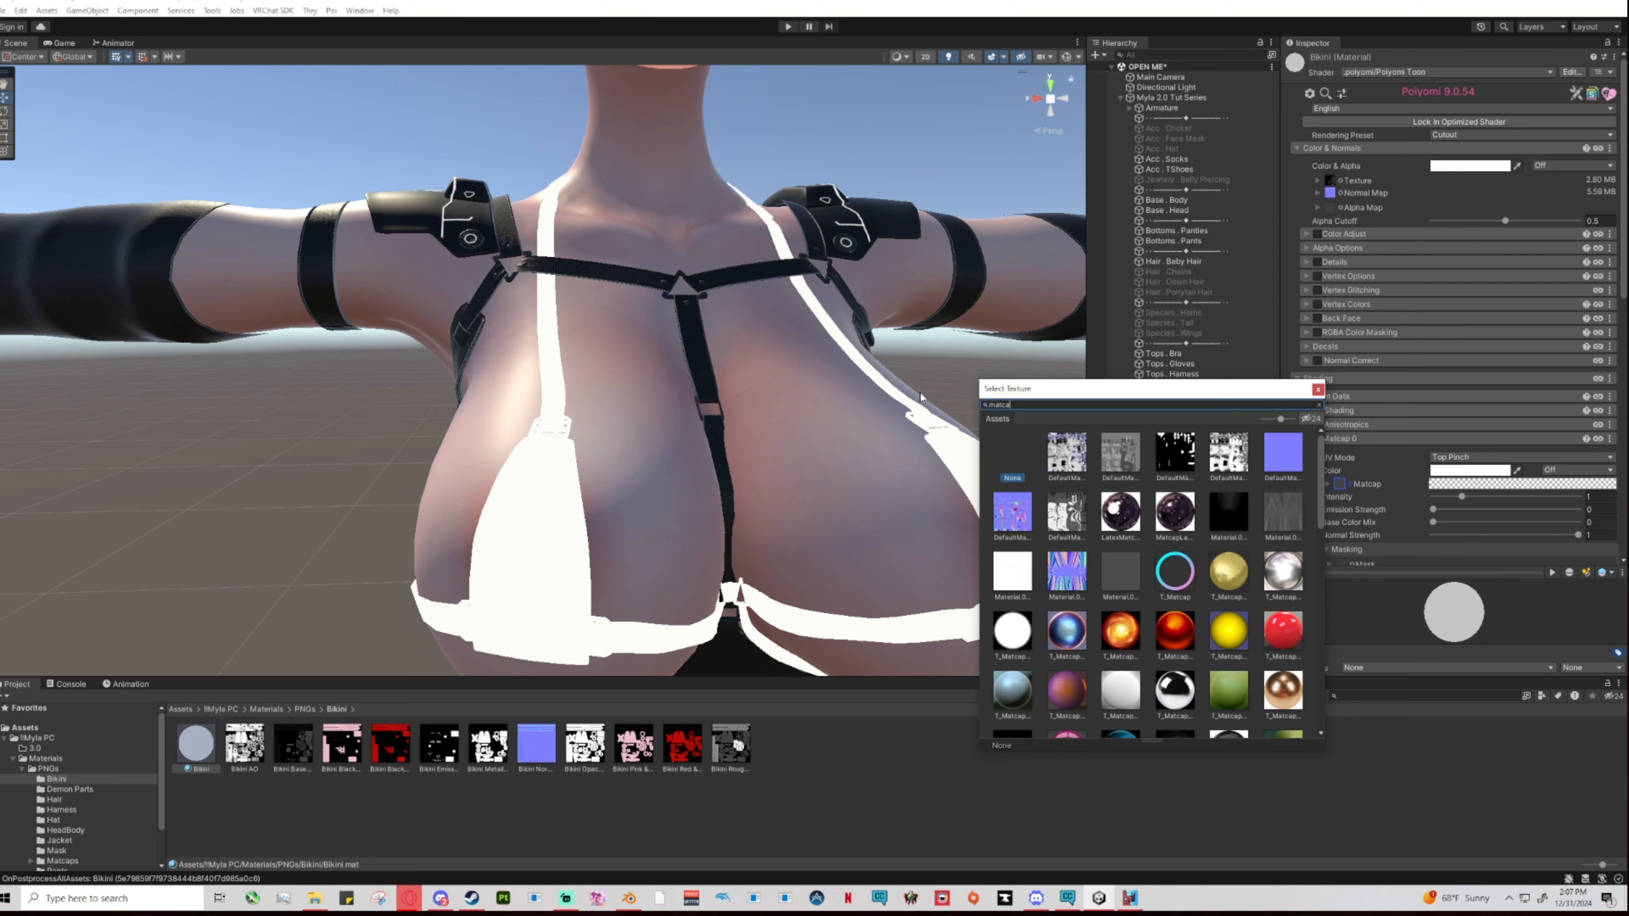
scroll(1190, 595, down, 2)
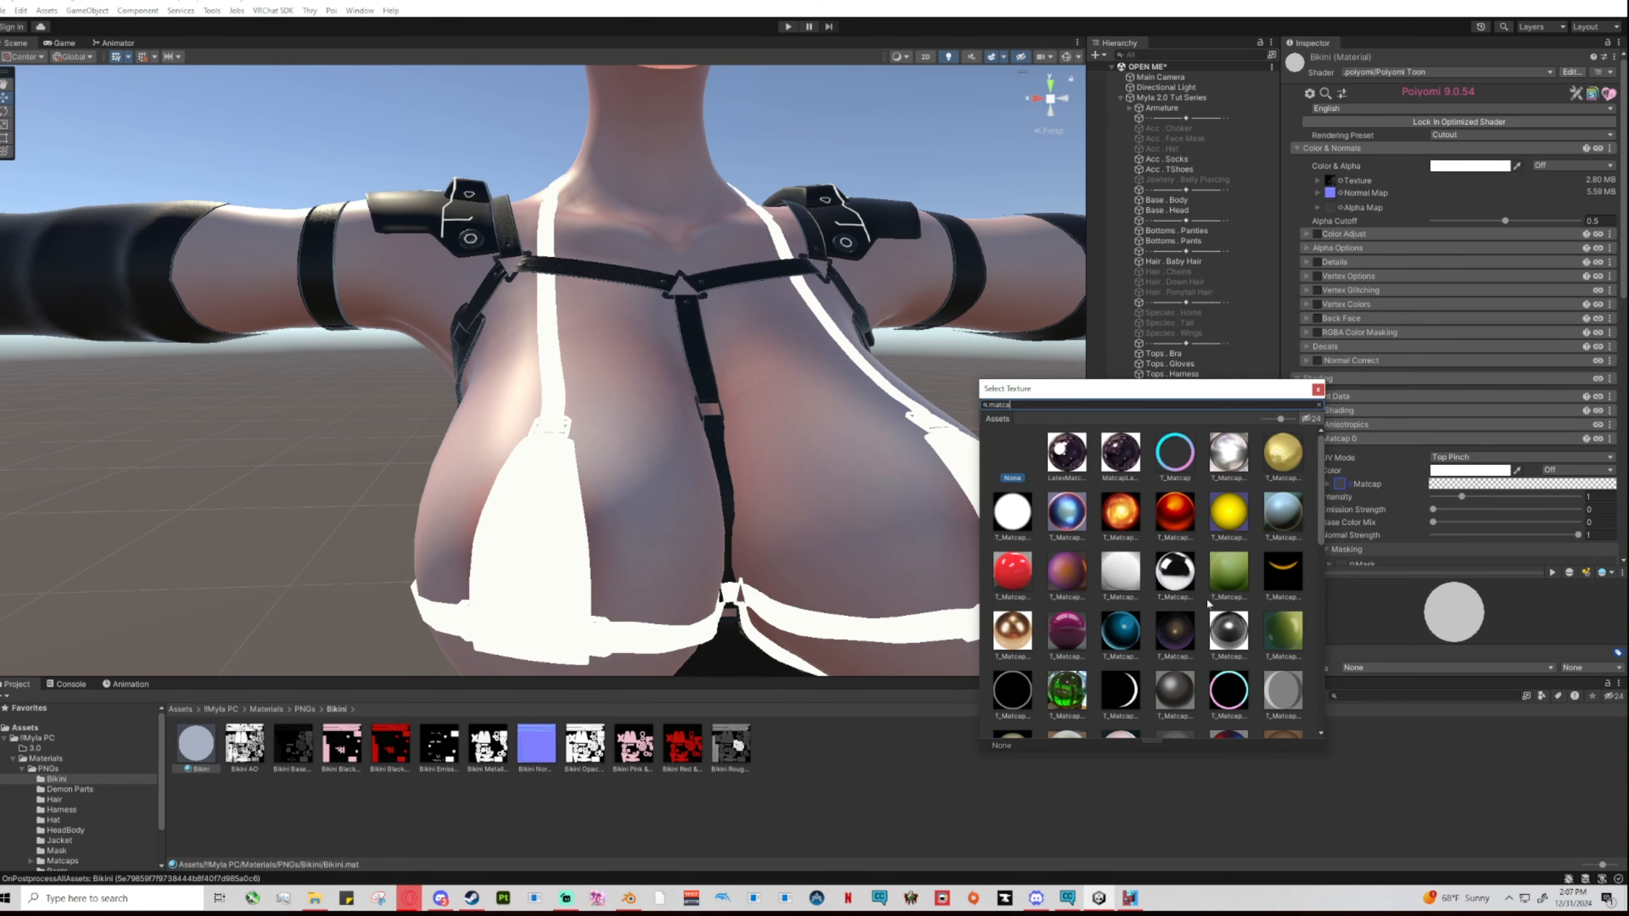
scroll(1191, 596, down, 1)
scroll(1190, 596, down, 1)
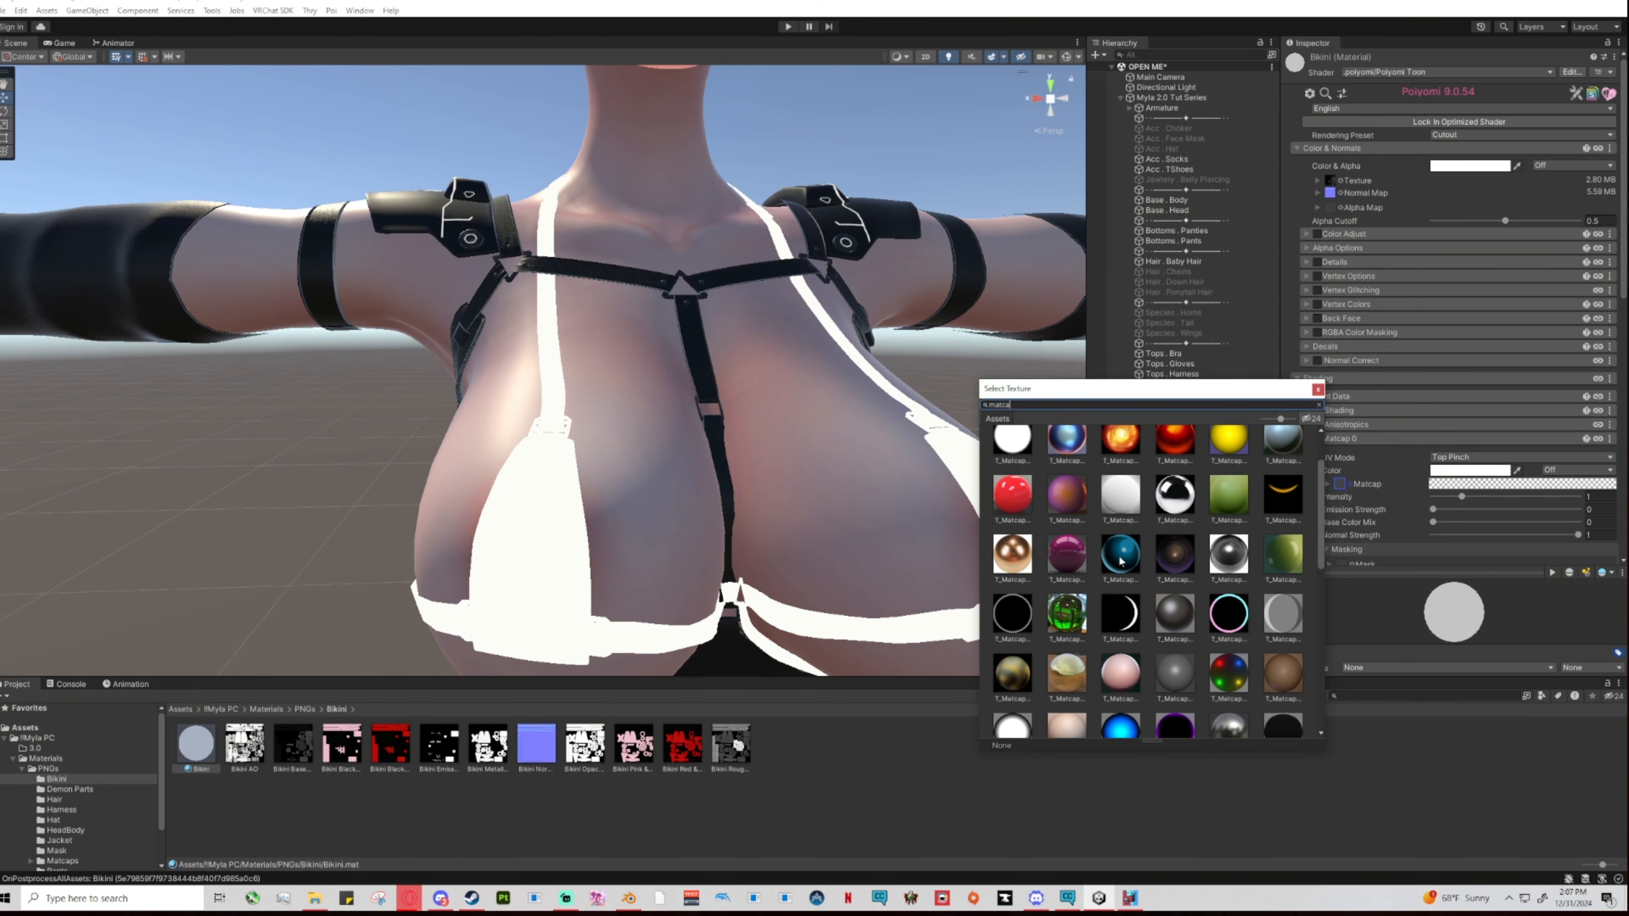
scroll(1095, 551, down, 2)
scroll(1095, 551, up, 2)
scroll(1096, 558, up, 1)
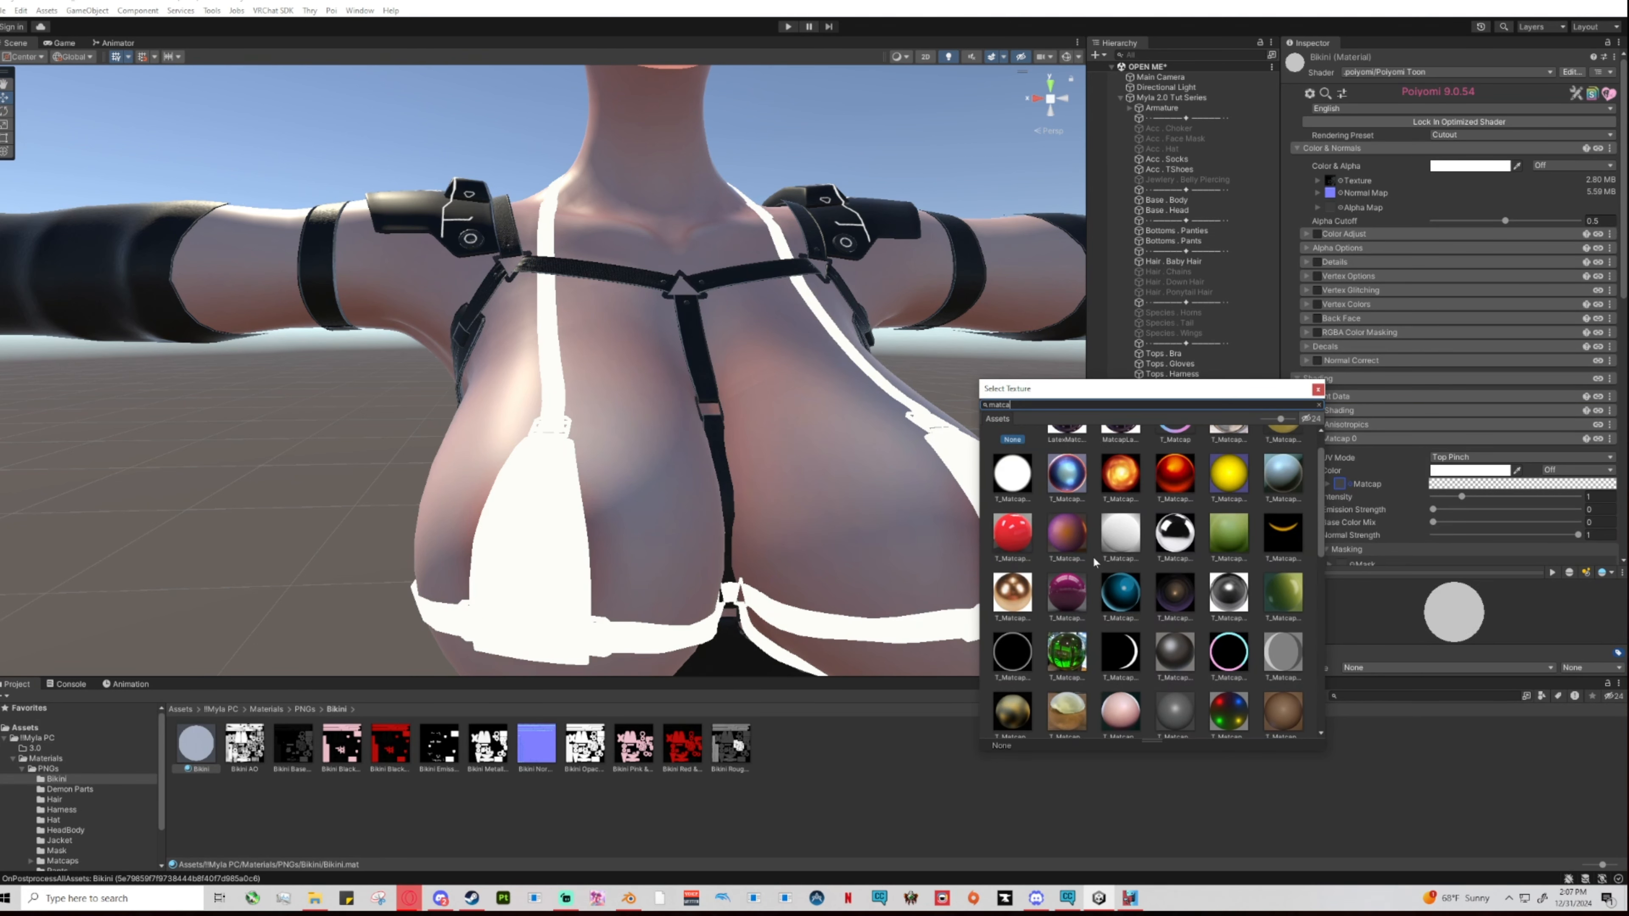
click(1077, 478)
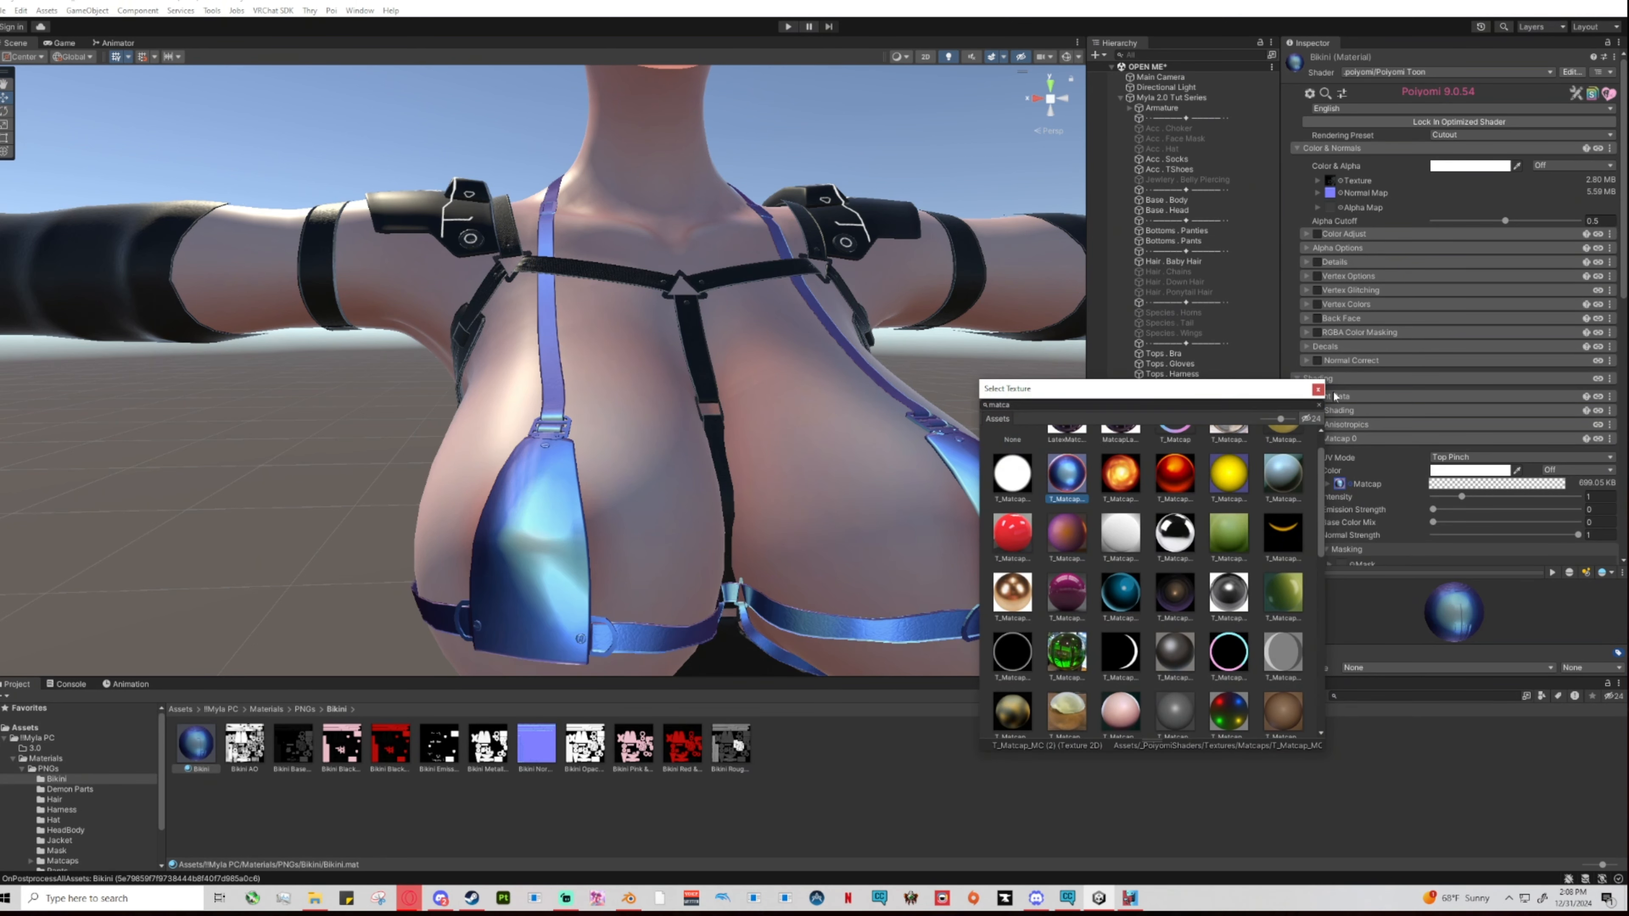
key(Return)
Set the Bikini material's Normal Map to None and inspect the bra's surface from another angle.
click(1341, 208)
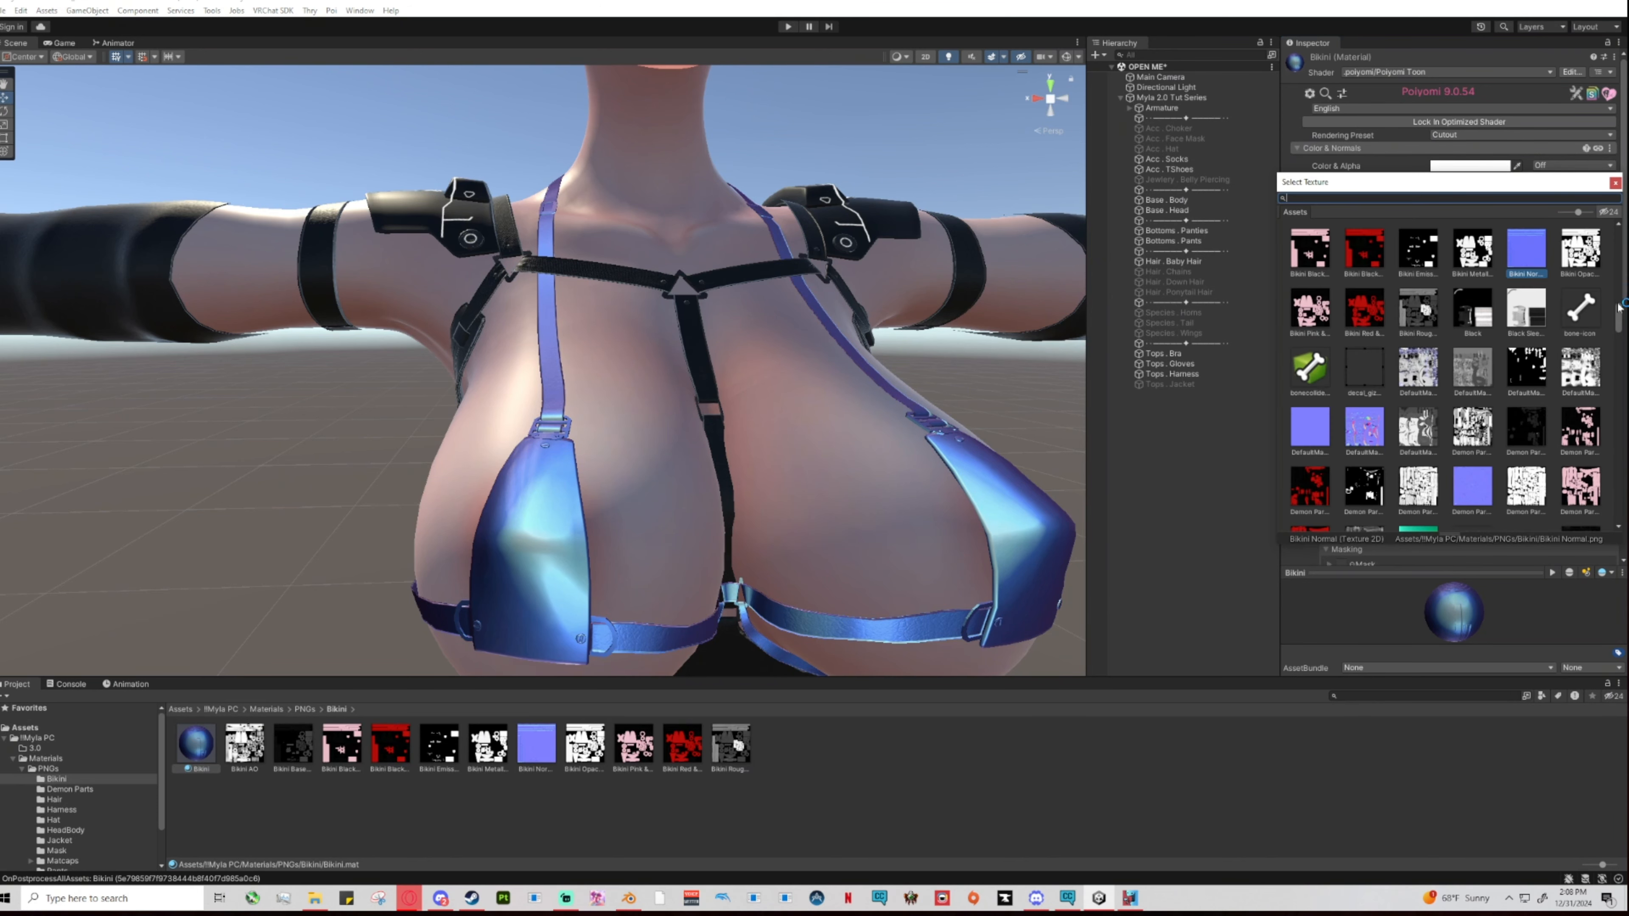
click(1308, 263)
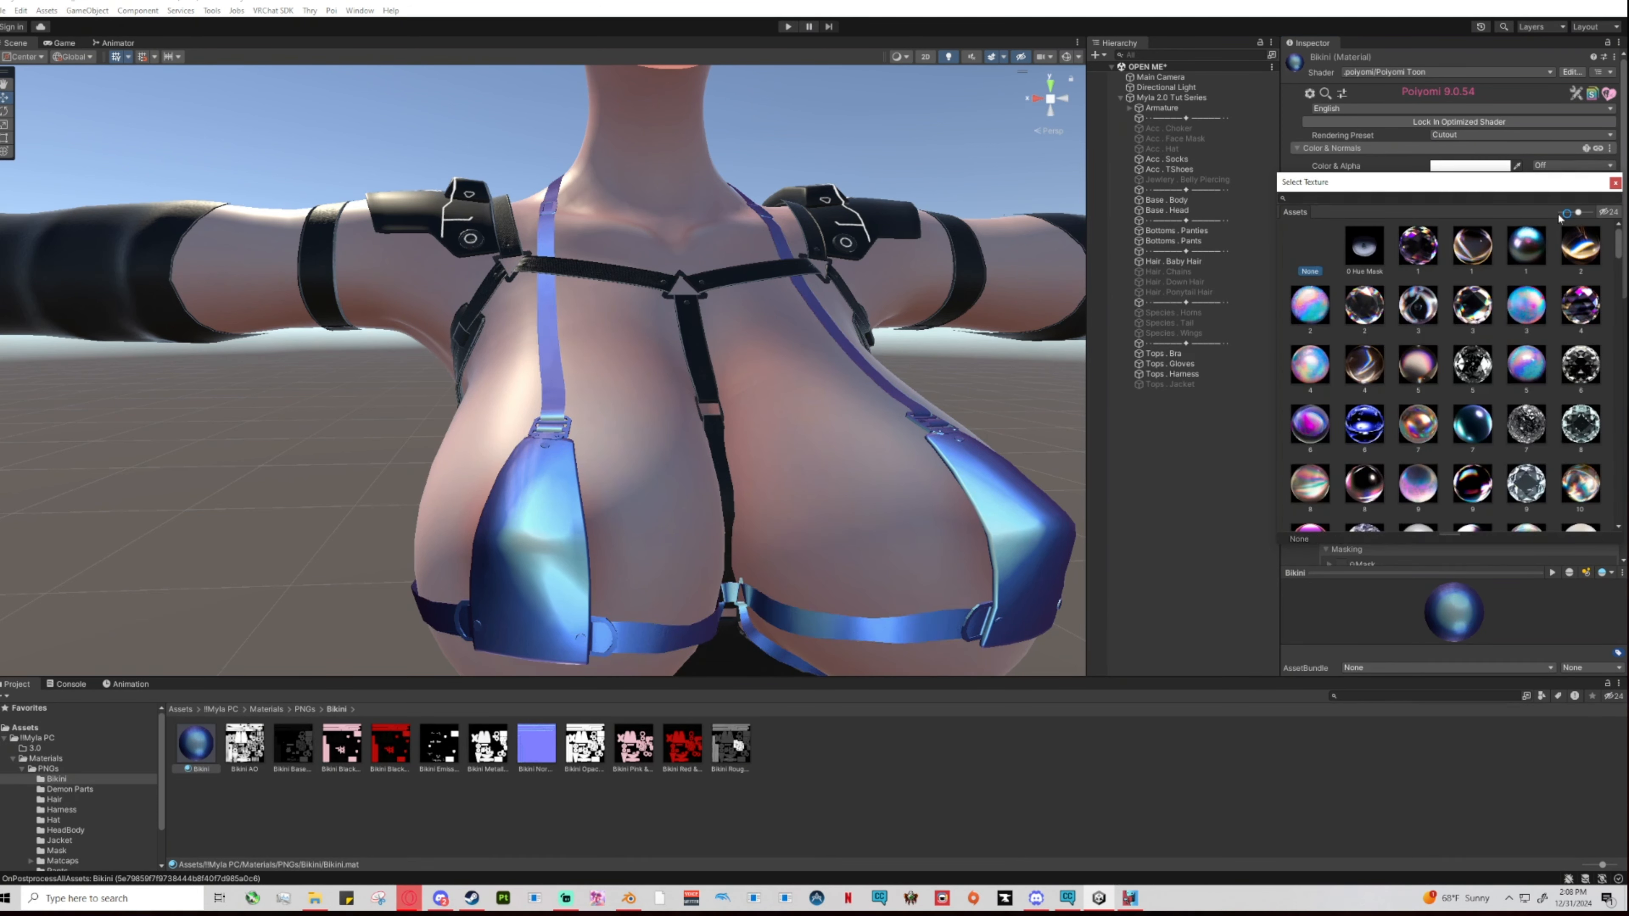
right_drag(854, 473, 647, 441)
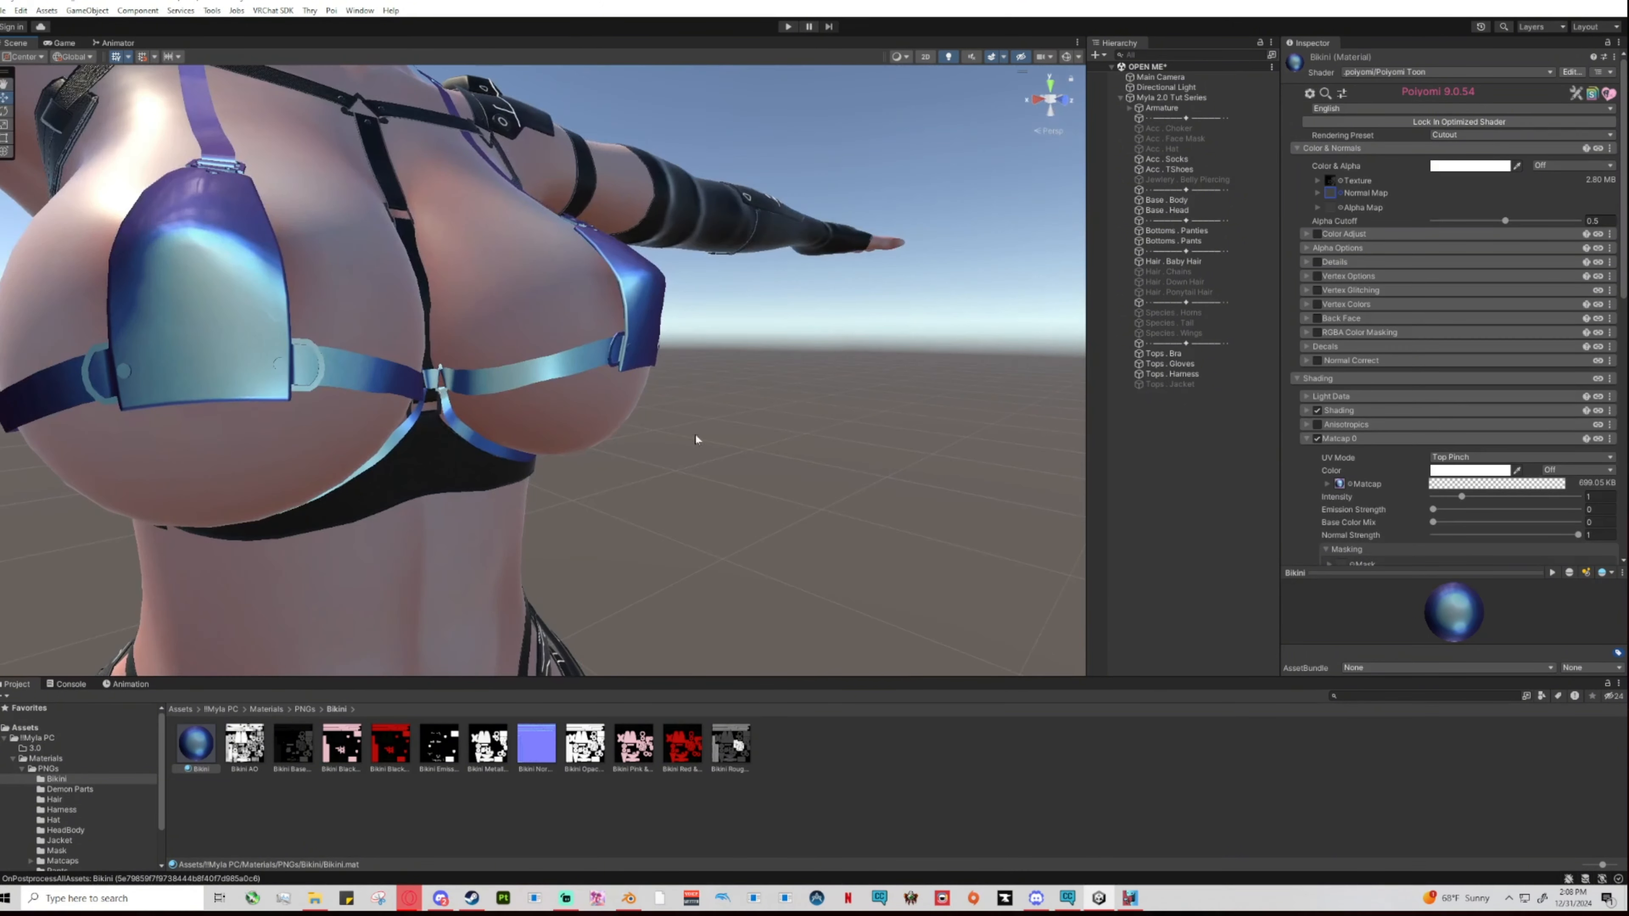
right_drag(495, 380, 905, 451)
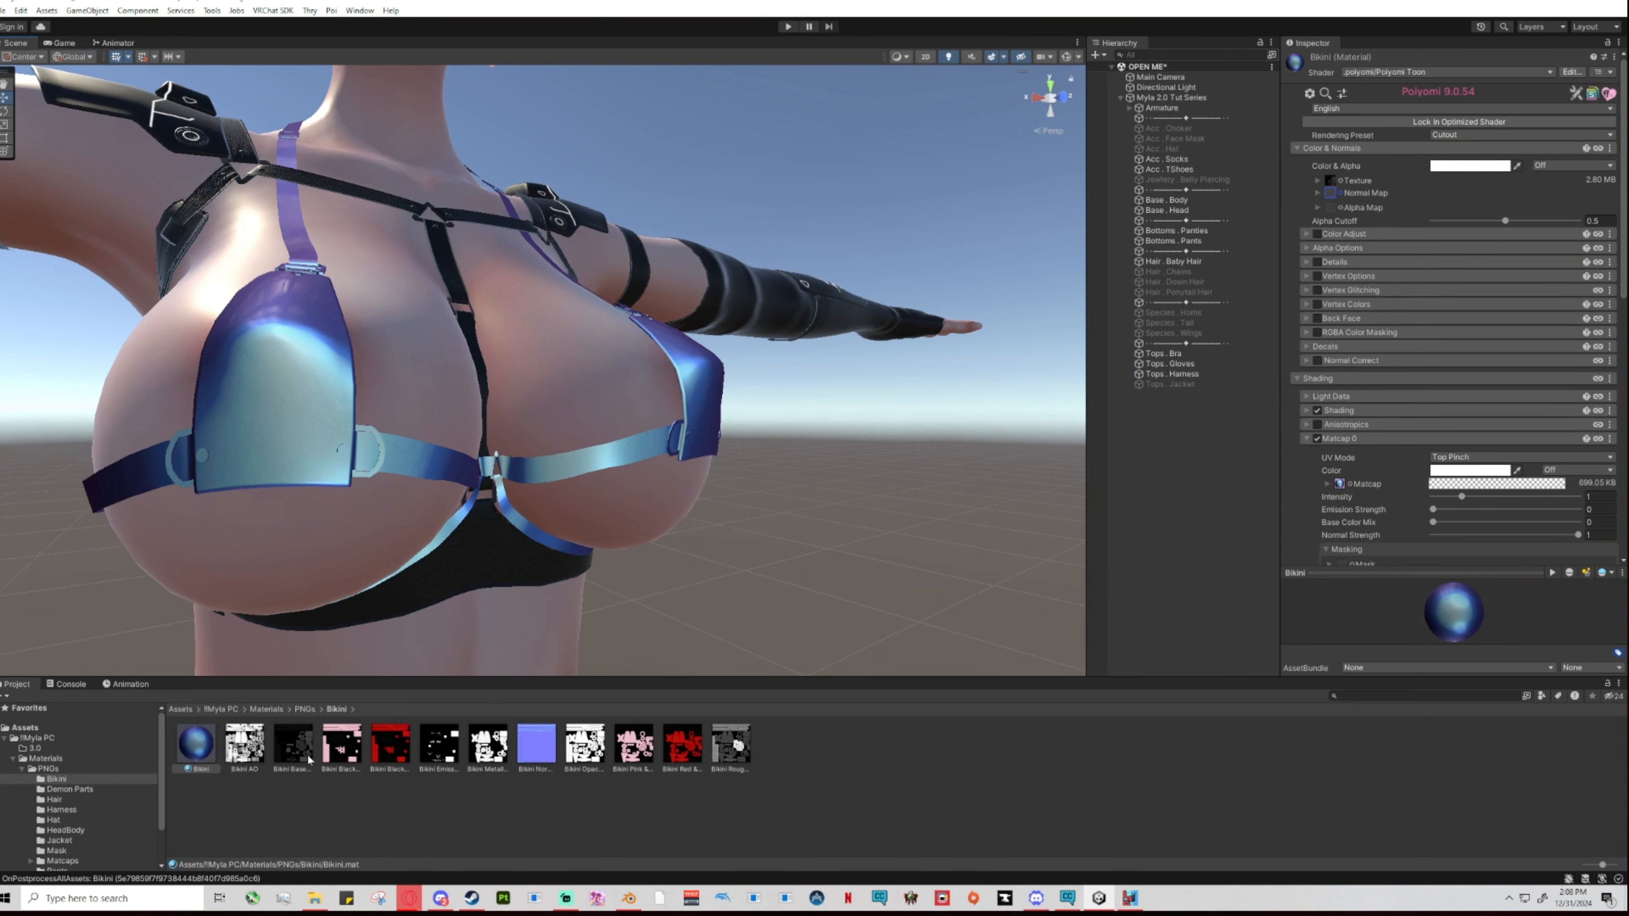
Mask Matcap 0 with the Bikini Emissive texture and inspect the masked graphics on both bra cups.
drag(432, 752, 1345, 415)
scroll(1397, 526, down, 4)
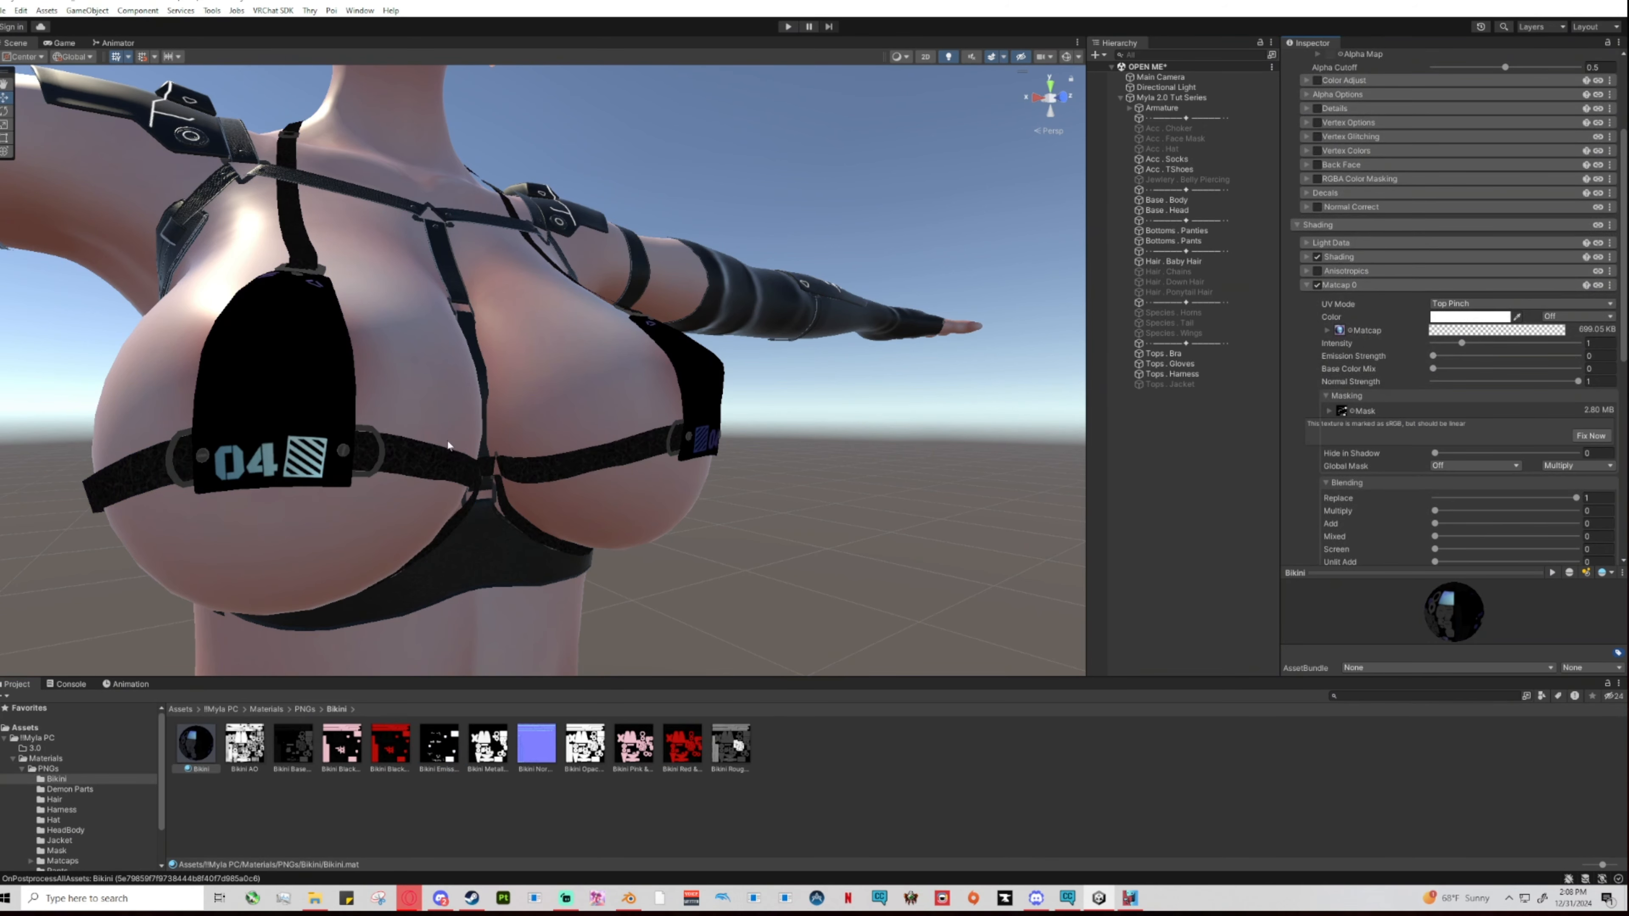
right_drag(847, 443, 648, 485)
middle_drag(917, 462, 907, 355)
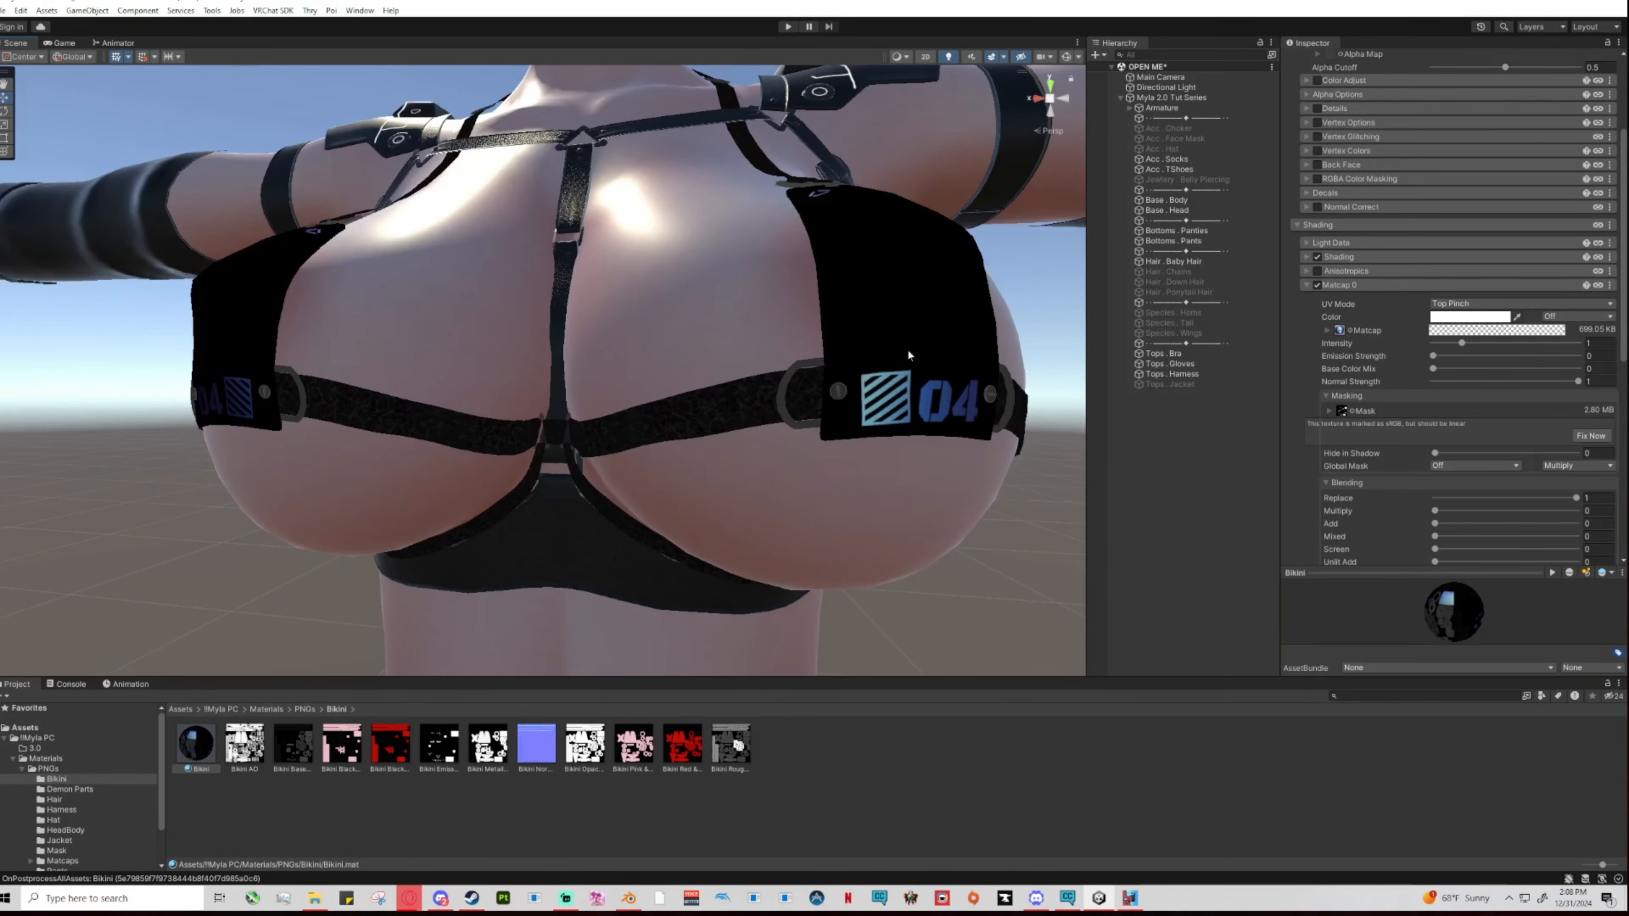
middle_drag(777, 364, 930, 437)
right_drag(776, 411, 843, 474)
scroll(794, 467, up, 3)
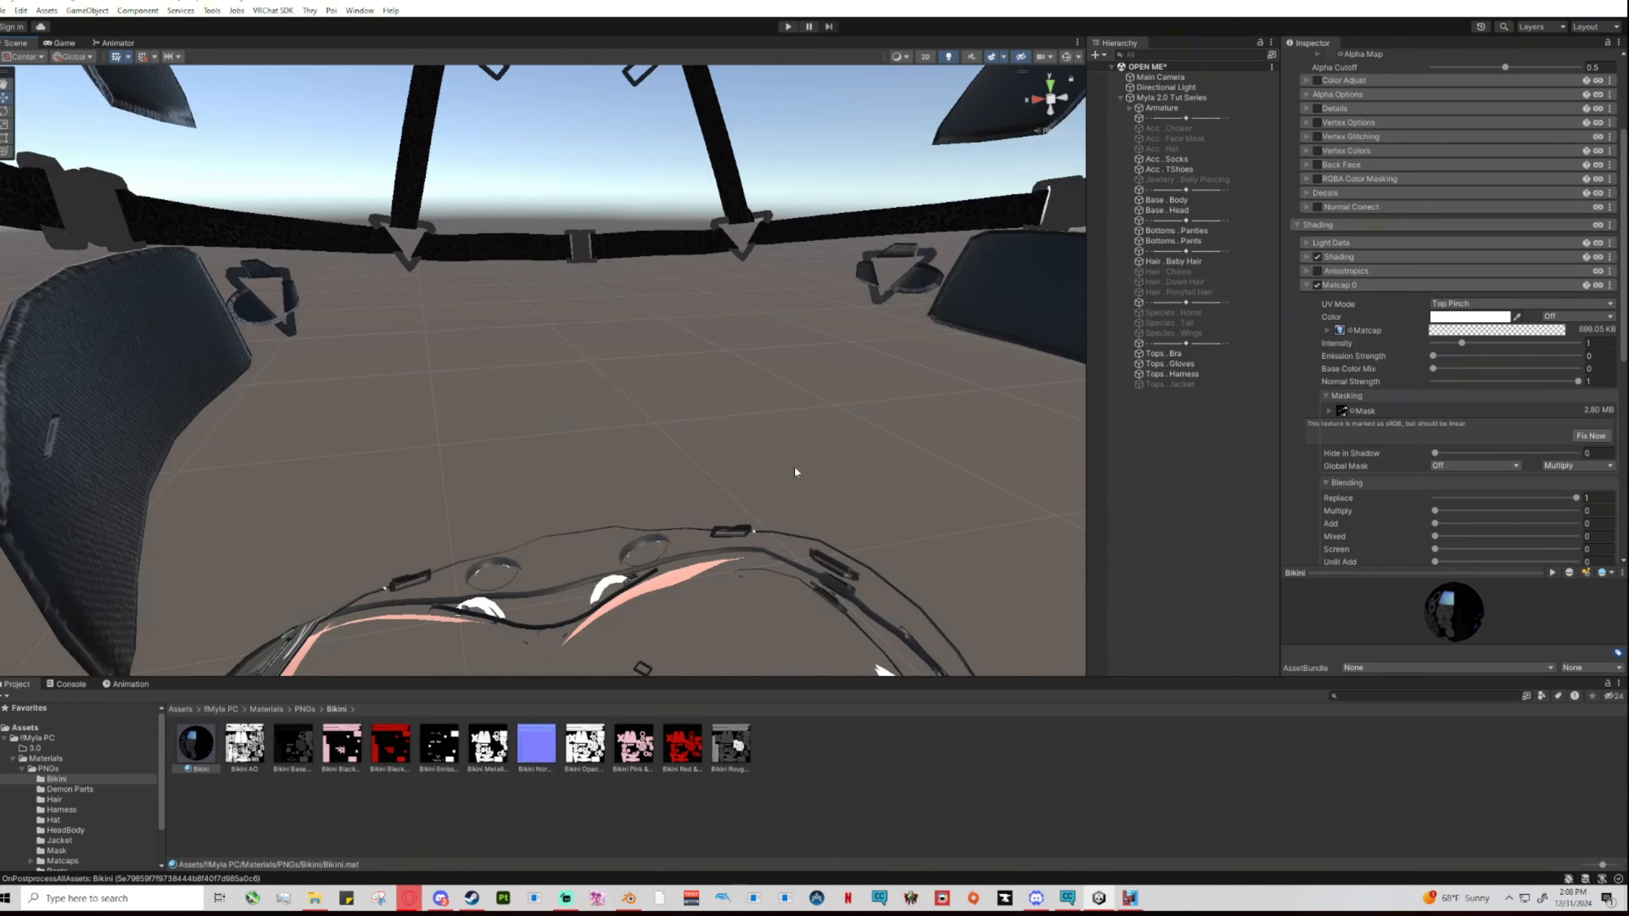
scroll(794, 468, down, 3)
mouse_move(589, 360)
middle_down()
mouse_move(601, 383)
mouse_move(589, 361)
middle_up()
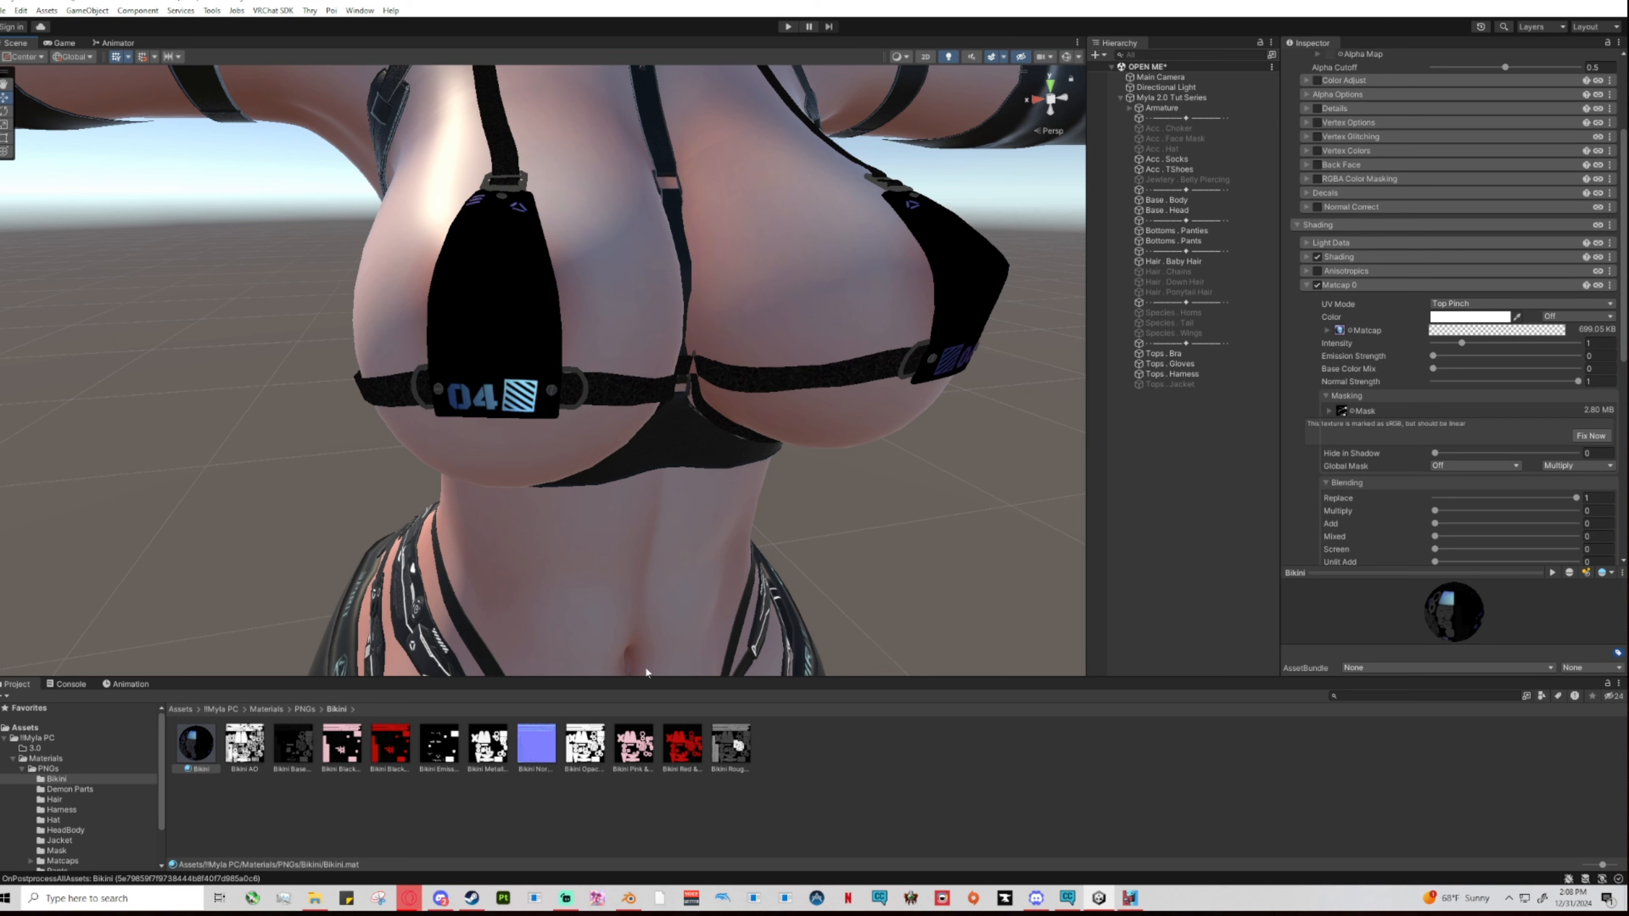
Set the Matcap 0 mask back to None and review the matcap across the whole bra.
click(1351, 411)
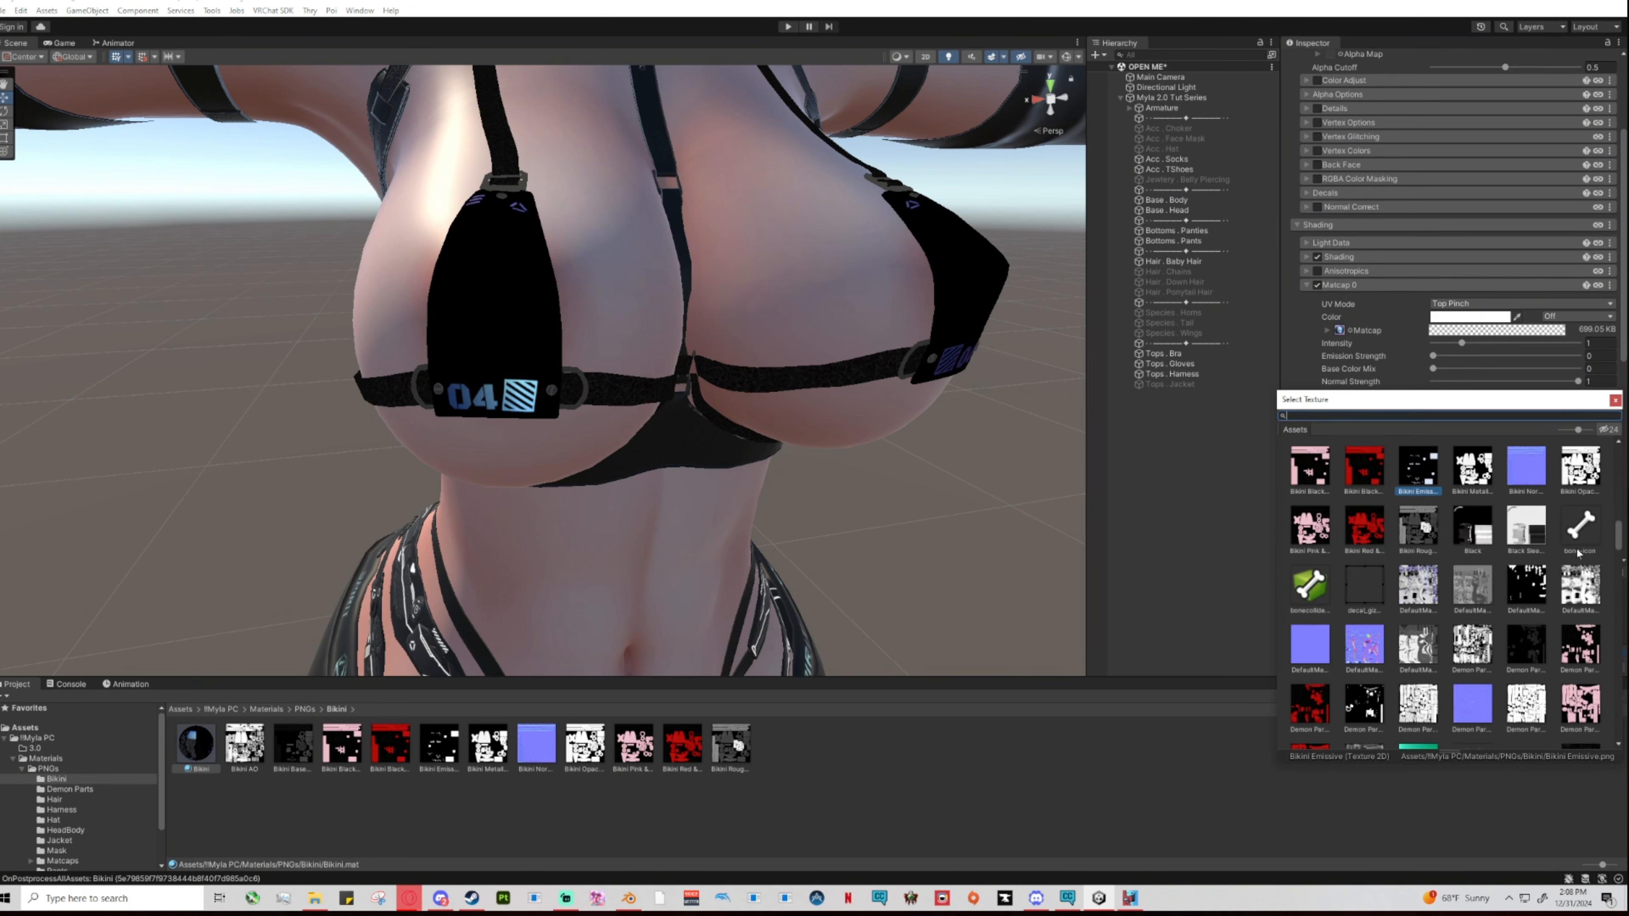
scroll(1579, 554, up, 10)
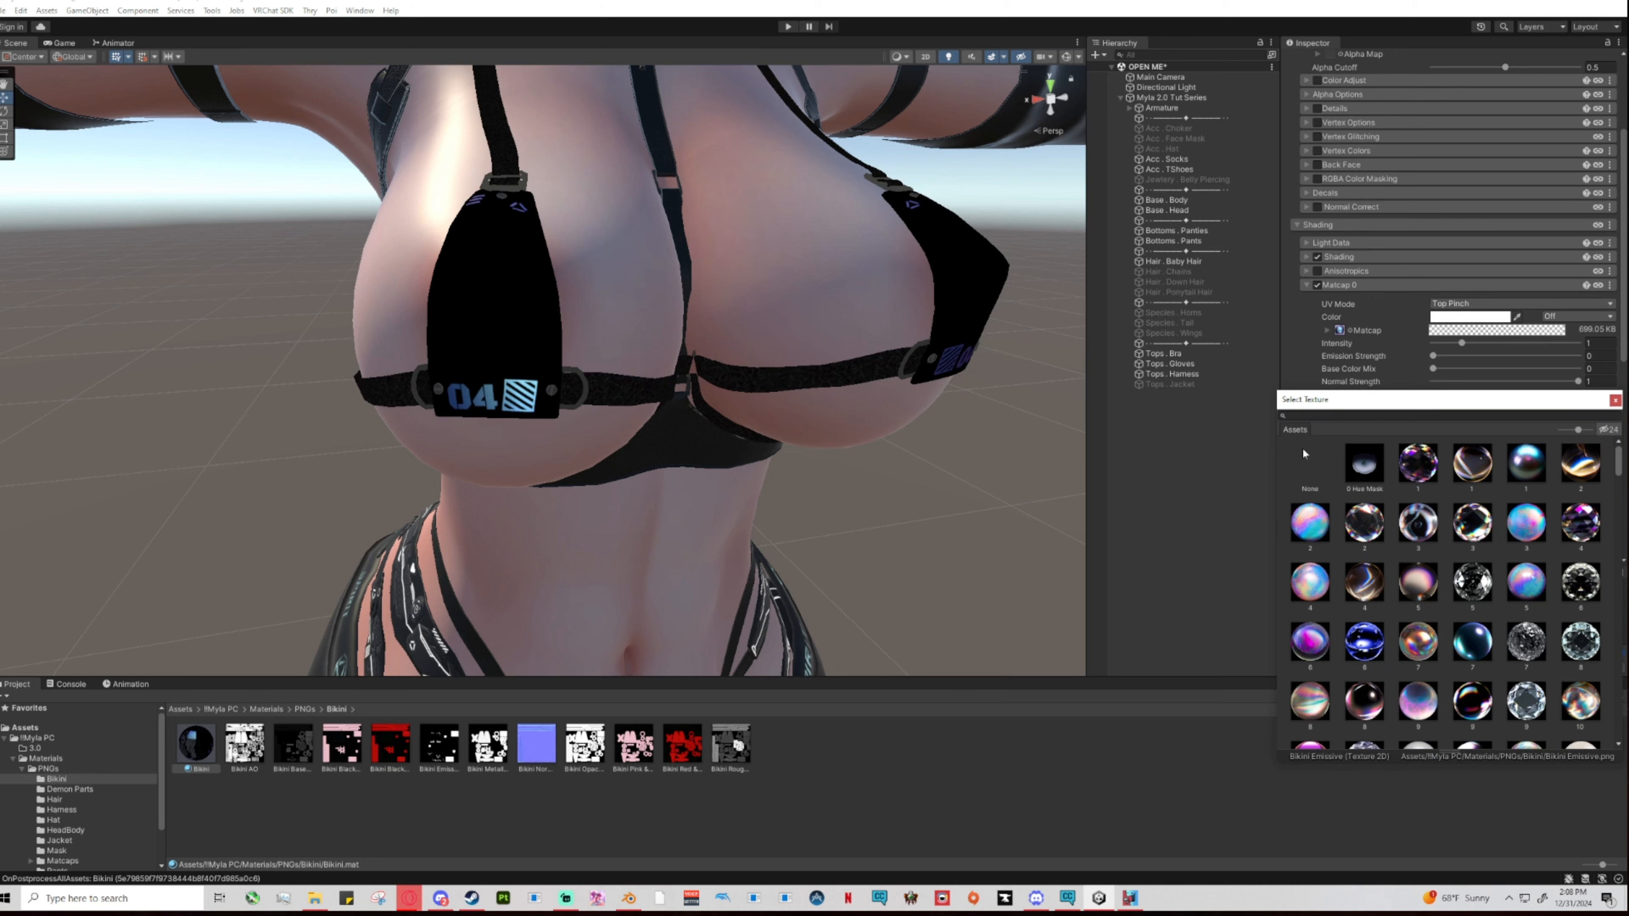
click(1308, 459)
click(1615, 399)
scroll(775, 441, up, 3)
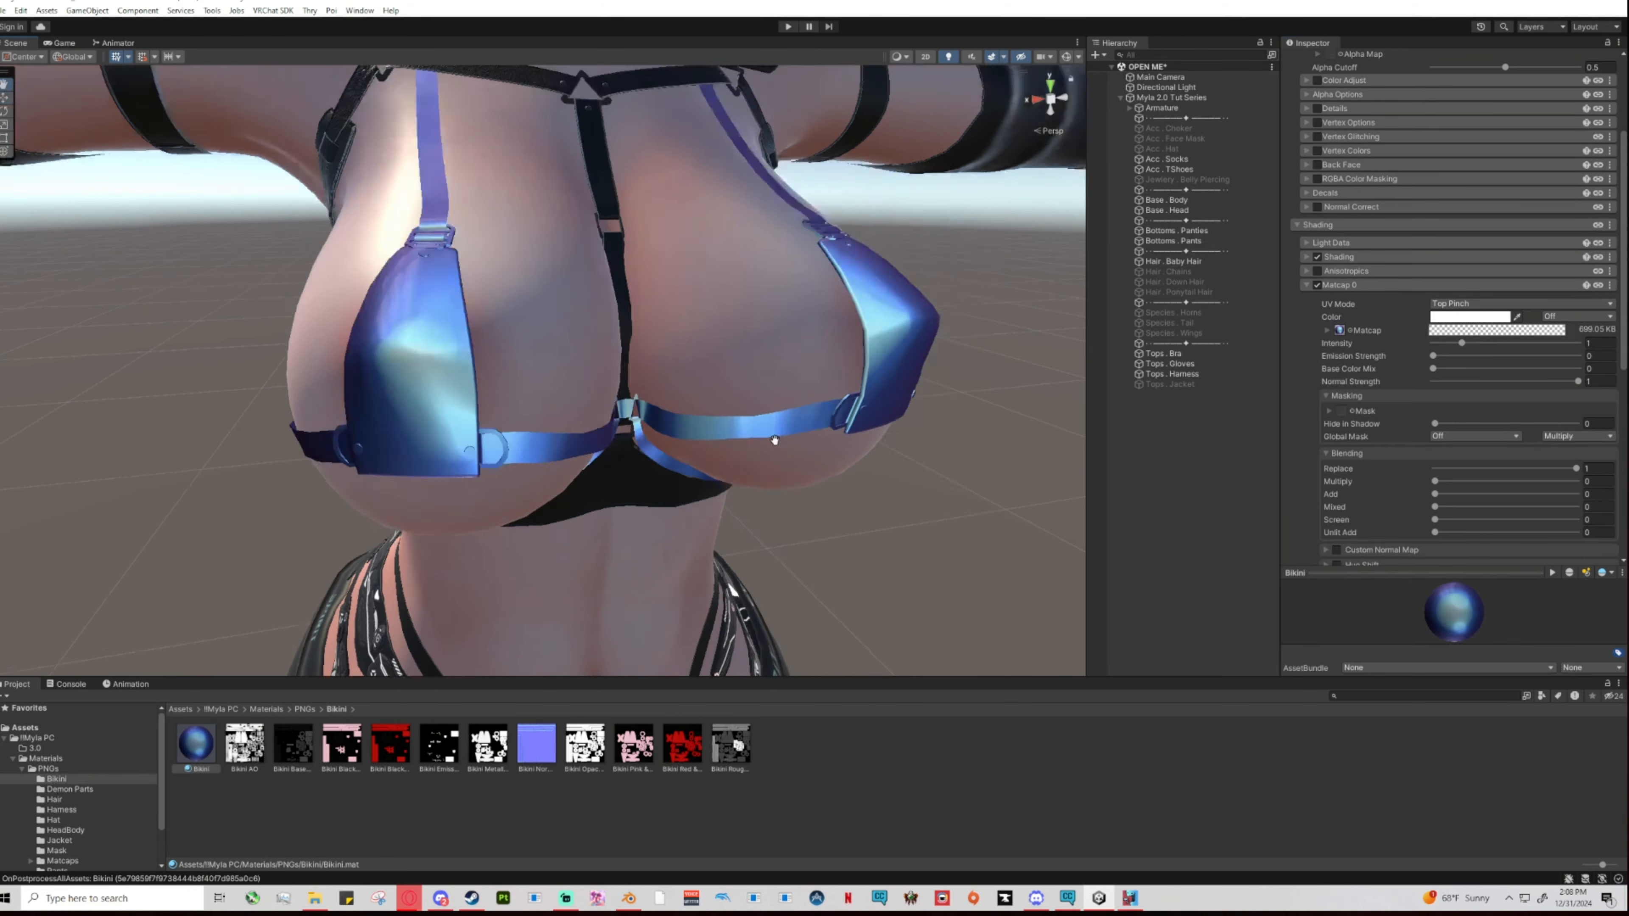
middle_drag(775, 440, 773, 440)
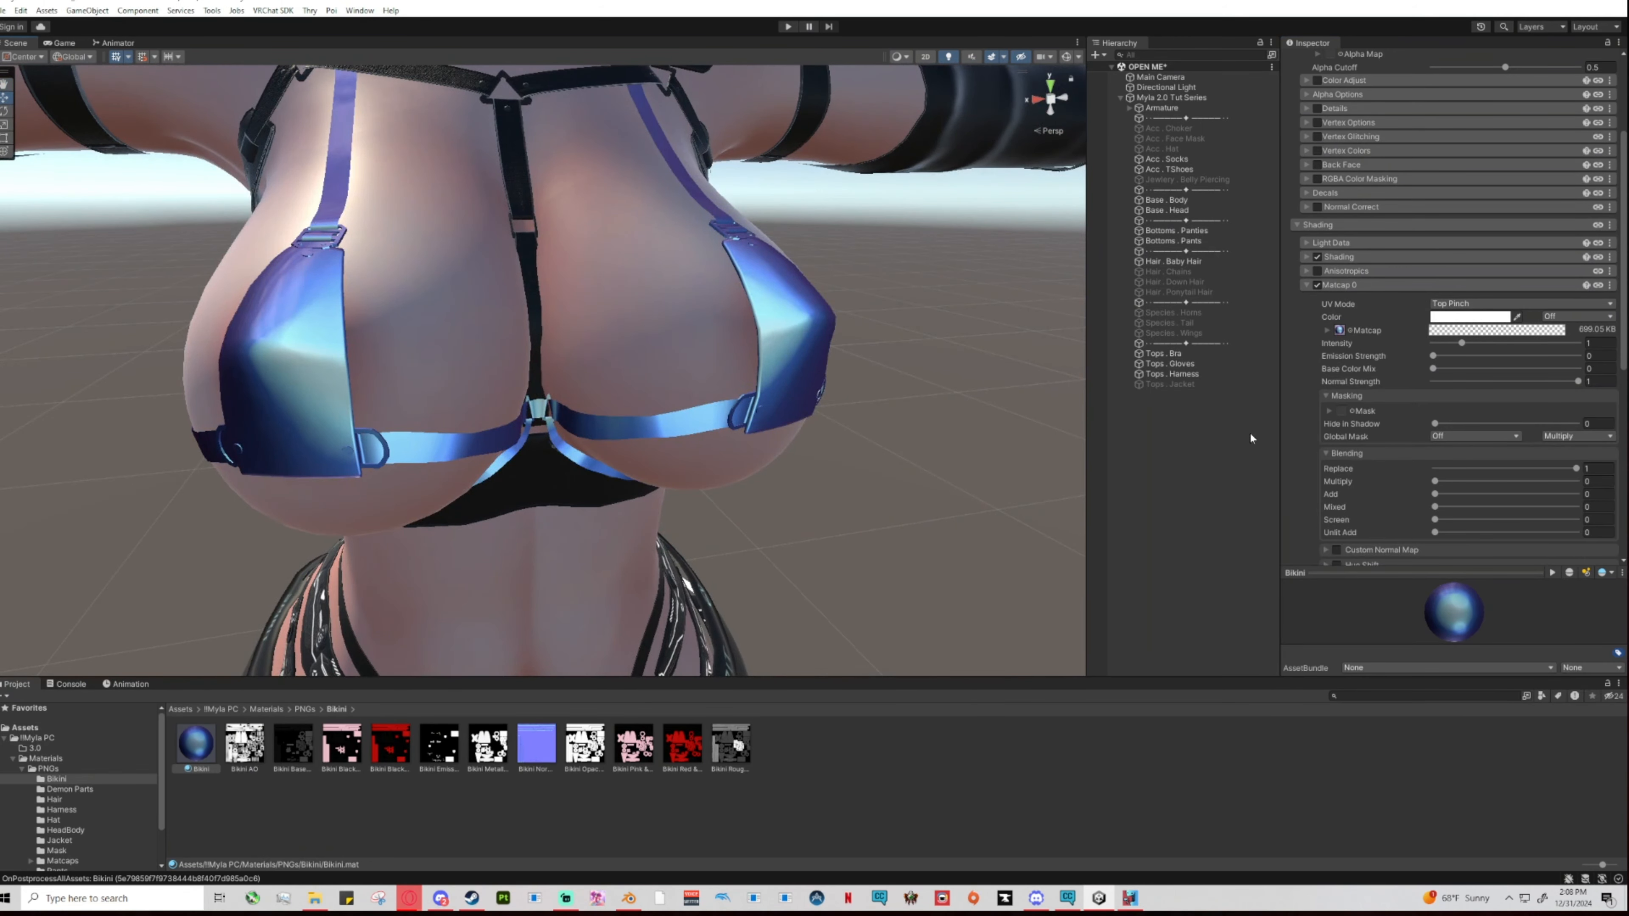
middle_drag(979, 434, 821, 467)
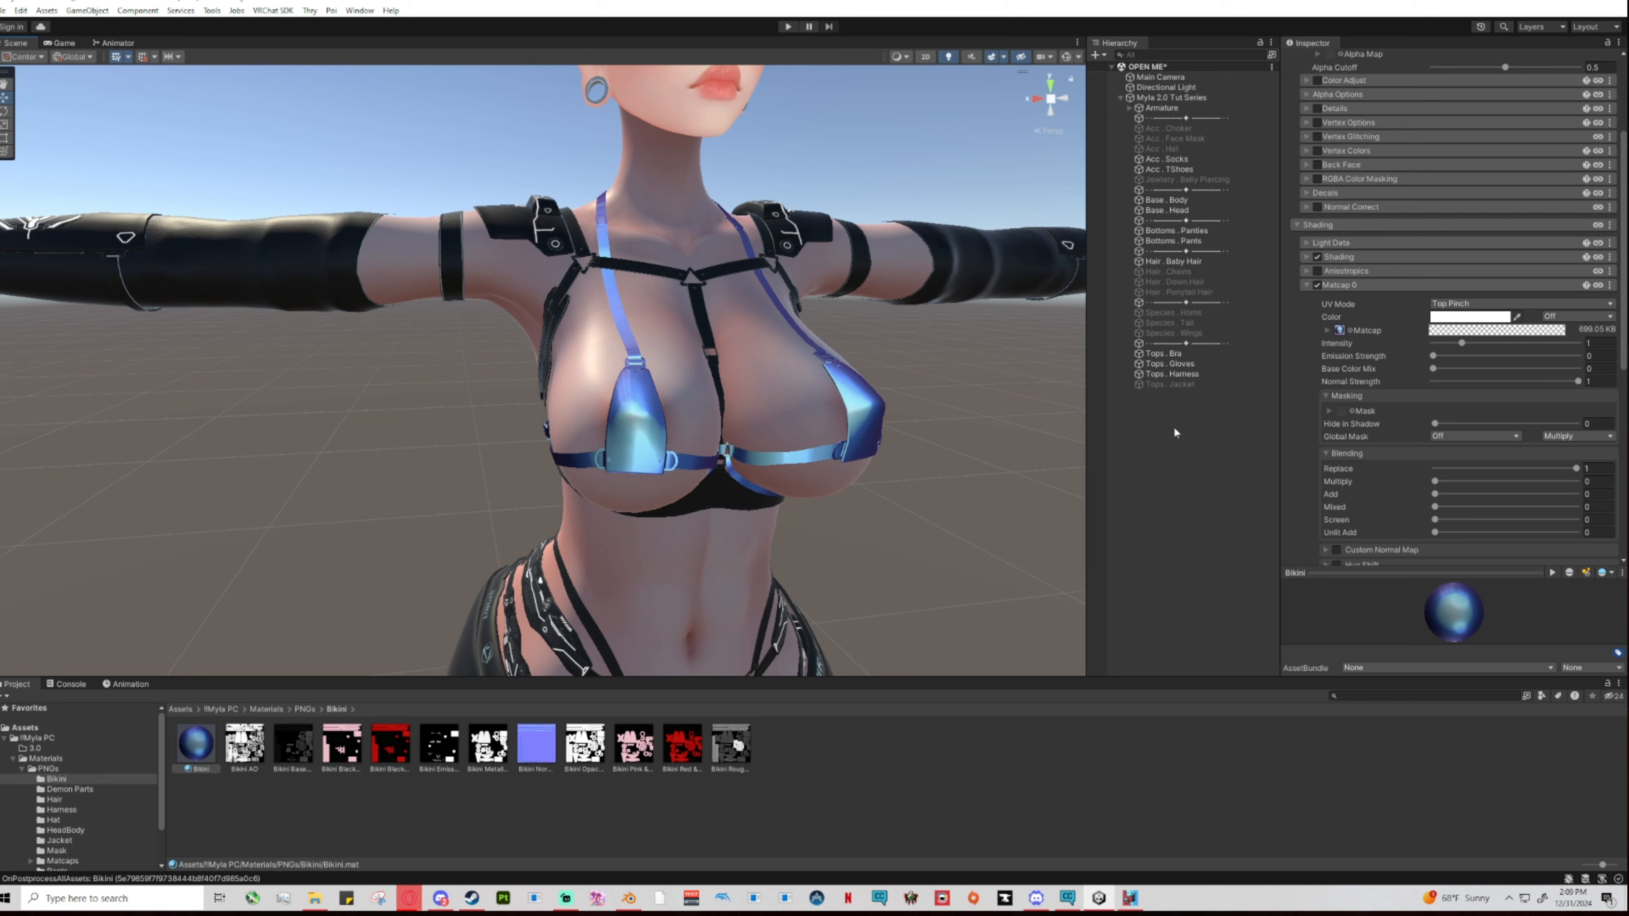
Reassign the Bikini Normal texture as the Bikini material's Normal Map.
scroll(1334, 515, up, 5)
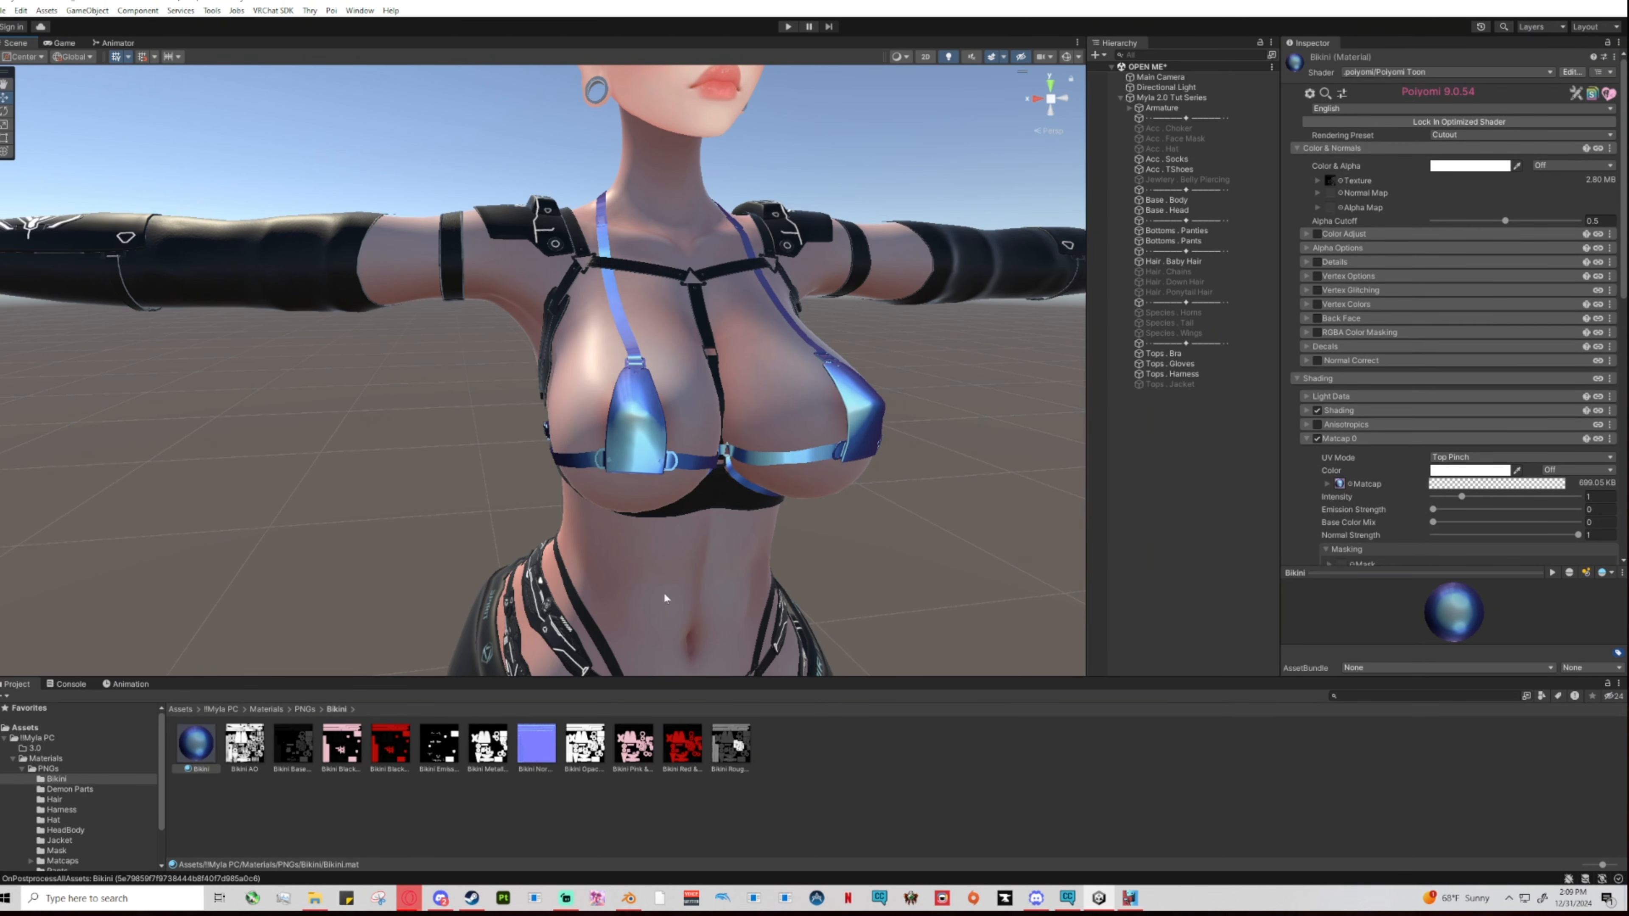
scroll(665, 598, up, 4)
alt+drag(664, 598, 725, 603)
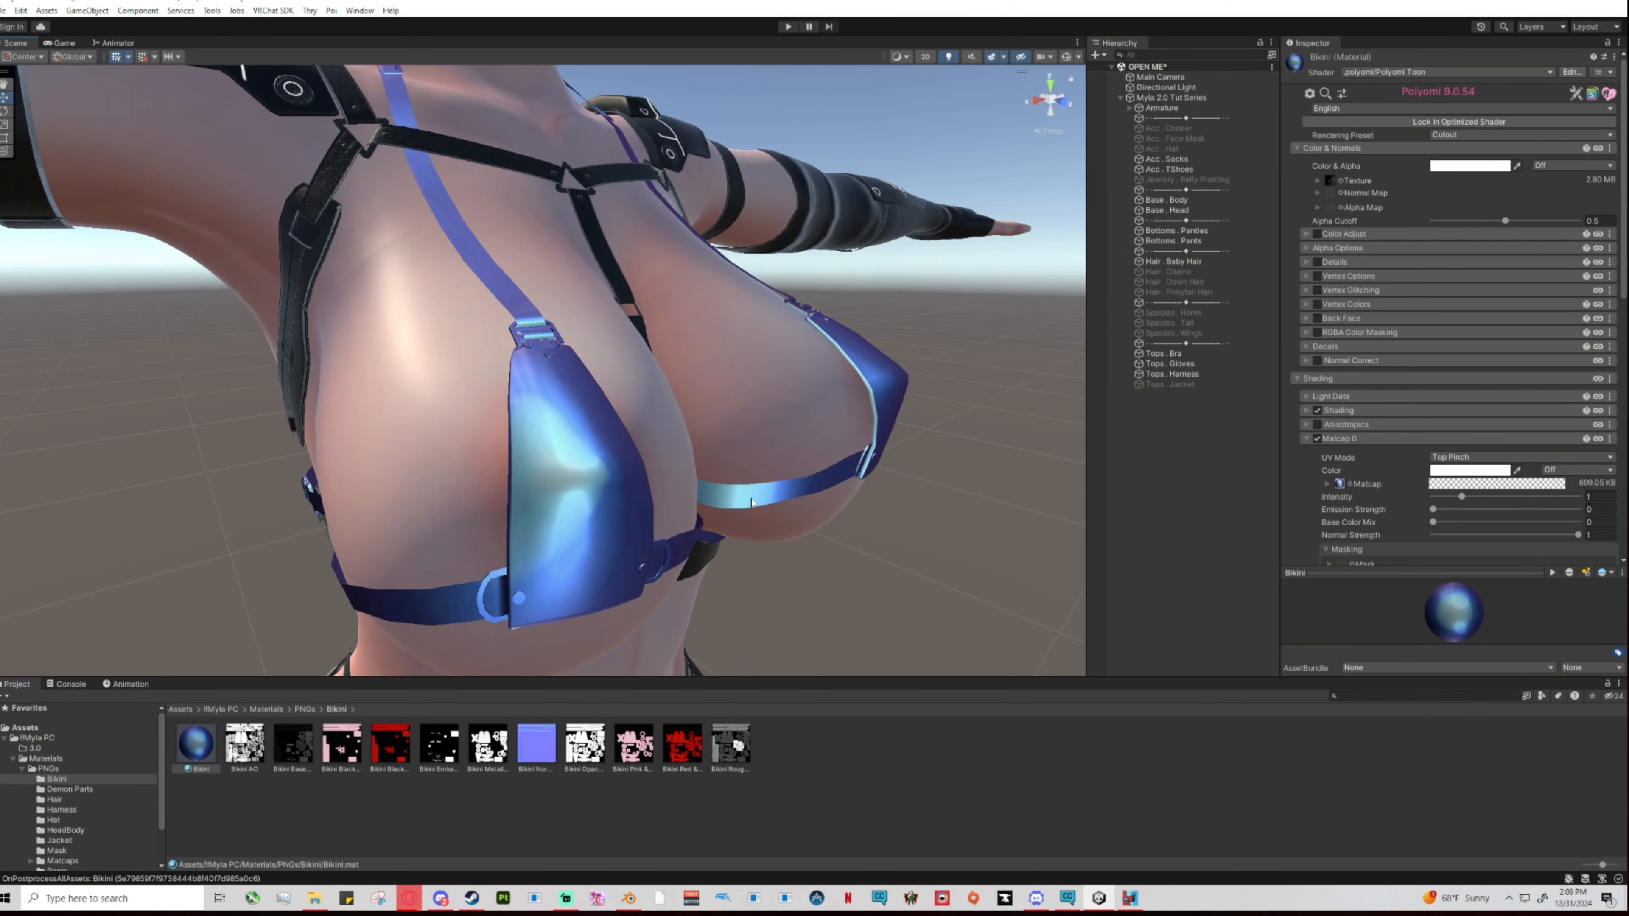
mouse_move(539, 728)
mouse_down()
mouse_move(1205, 374)
mouse_move(1331, 193)
mouse_up()
Examine the normal map's surface detail on the bra's cups and straps, from close up and from a distance.
scroll(873, 610, up, 3)
middle_drag(873, 612, 851, 602)
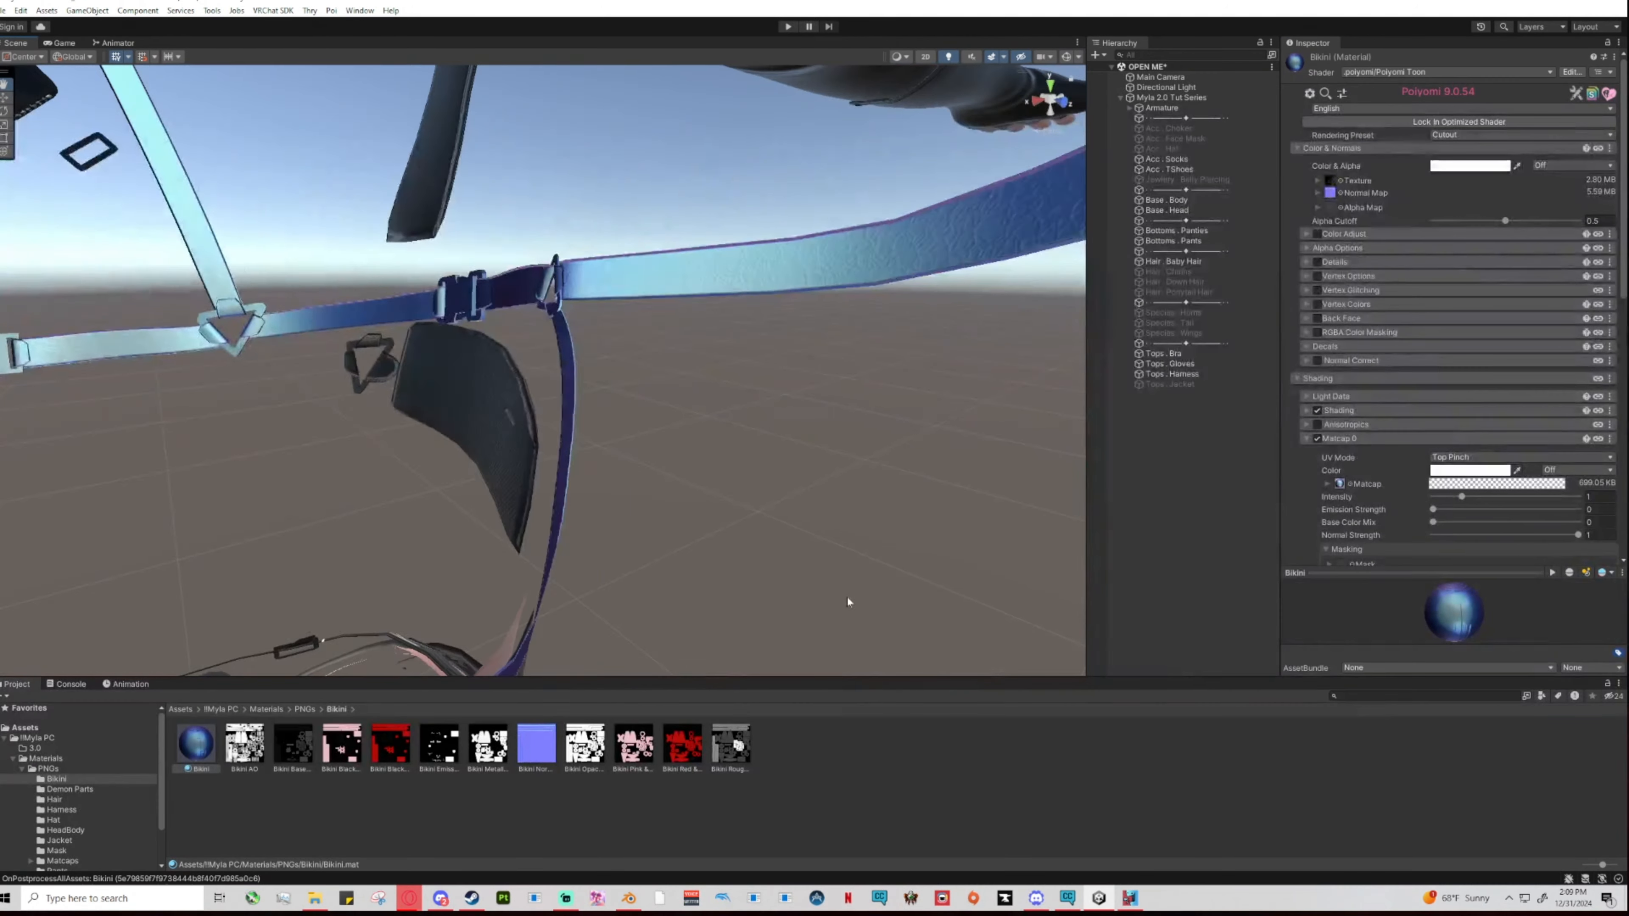
scroll(850, 598, down, 3)
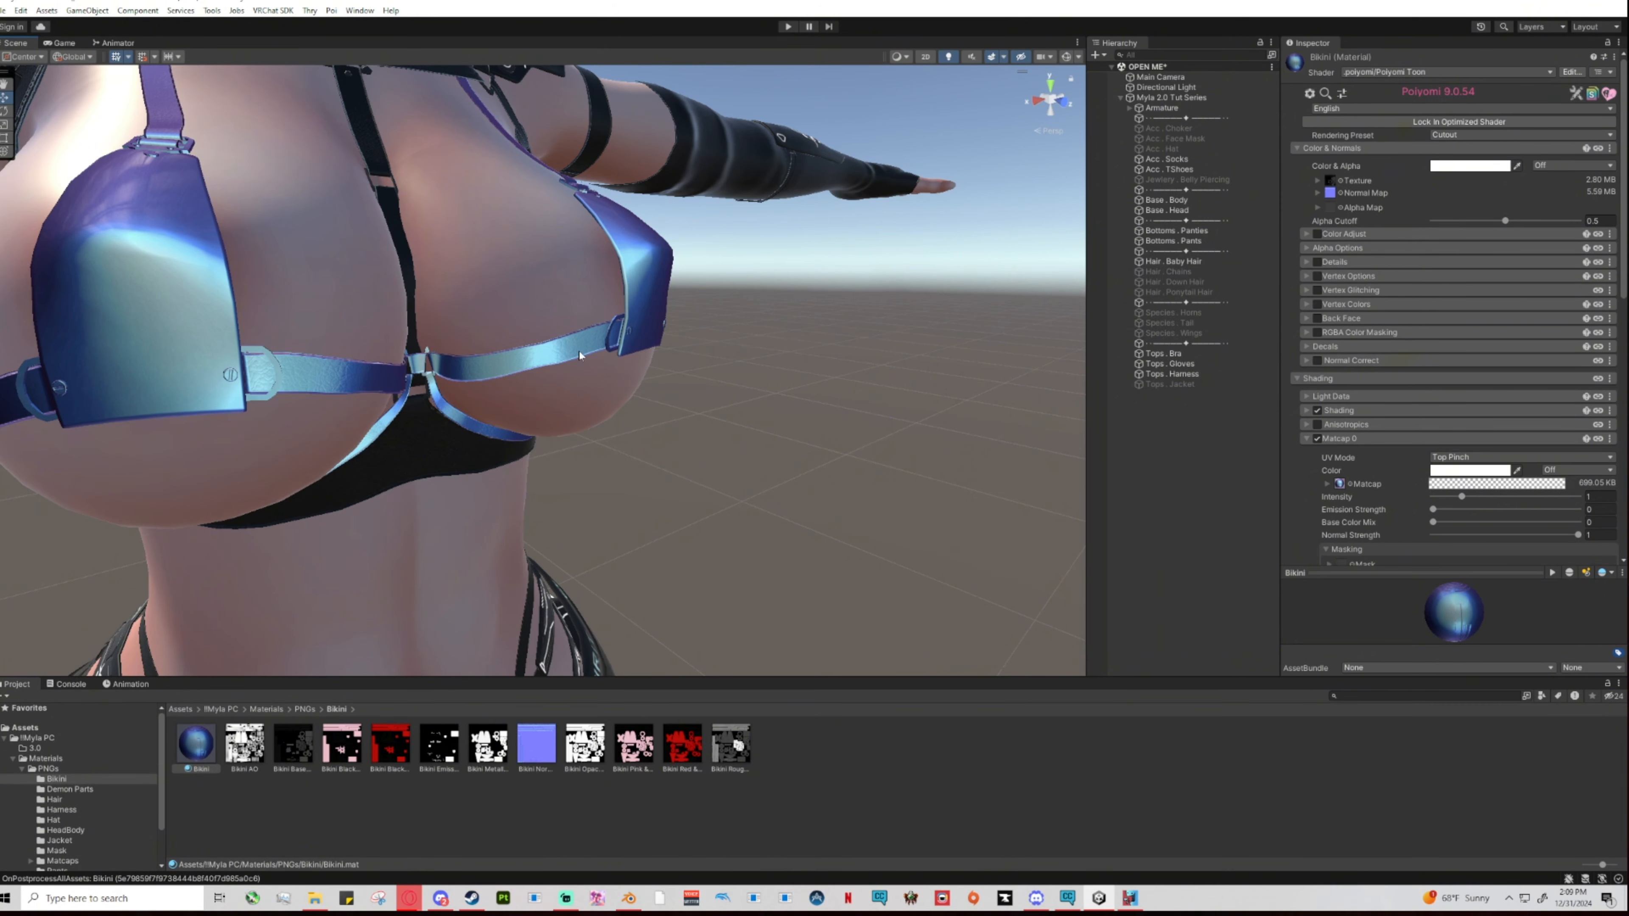
alt+drag(514, 371, 240, 390)
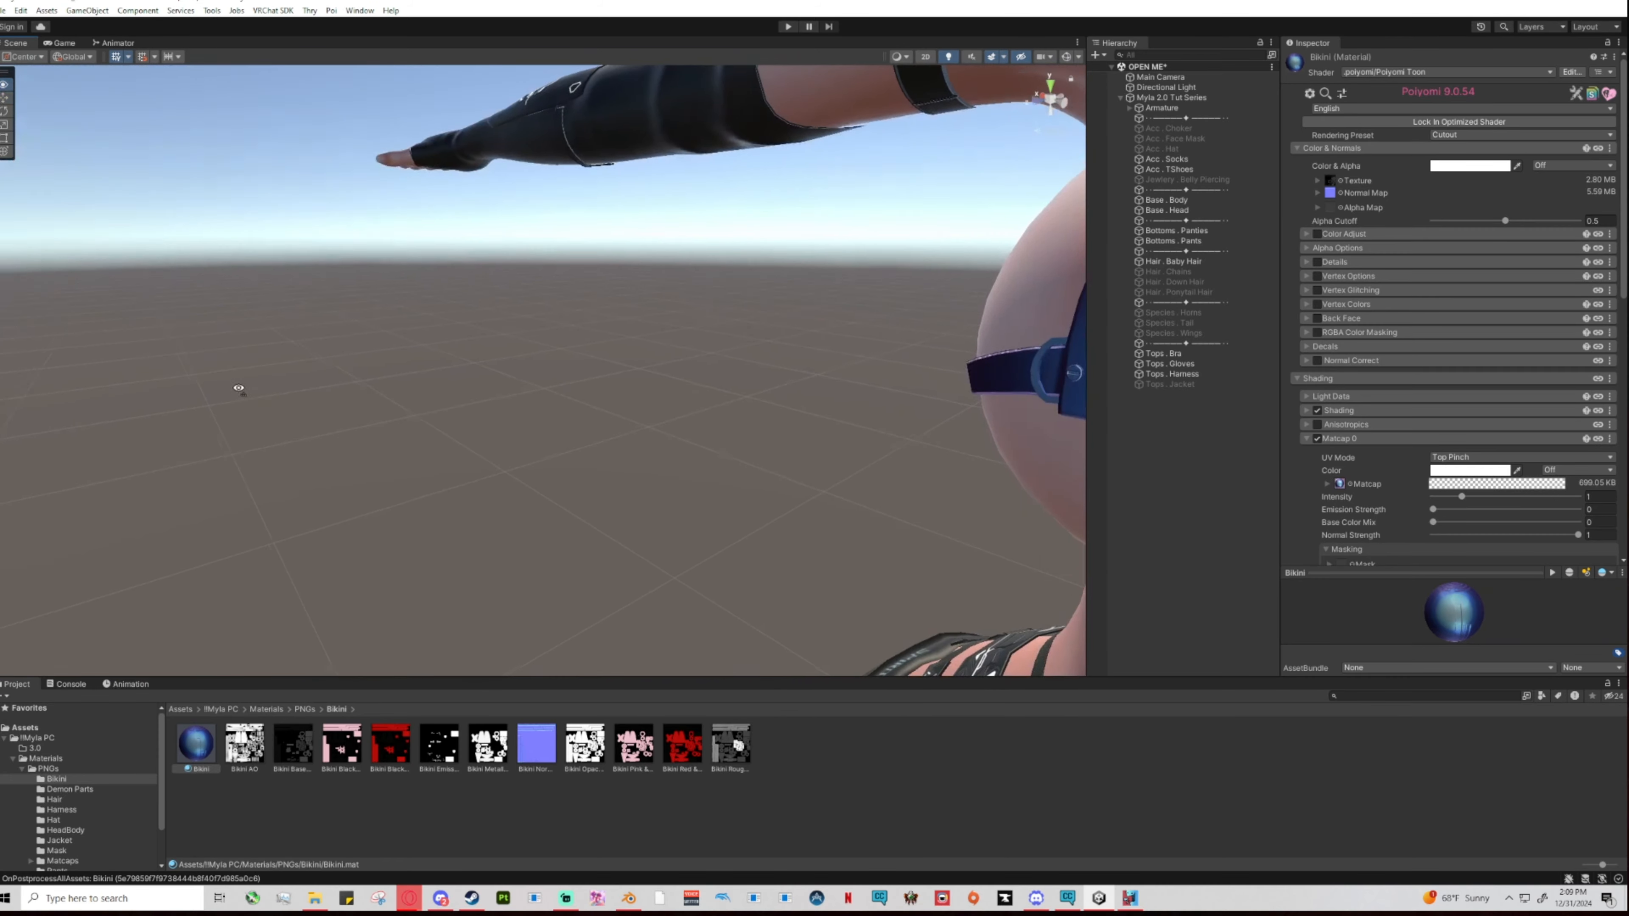
middle_drag(801, 398, 385, 406)
scroll(425, 408, down, 3)
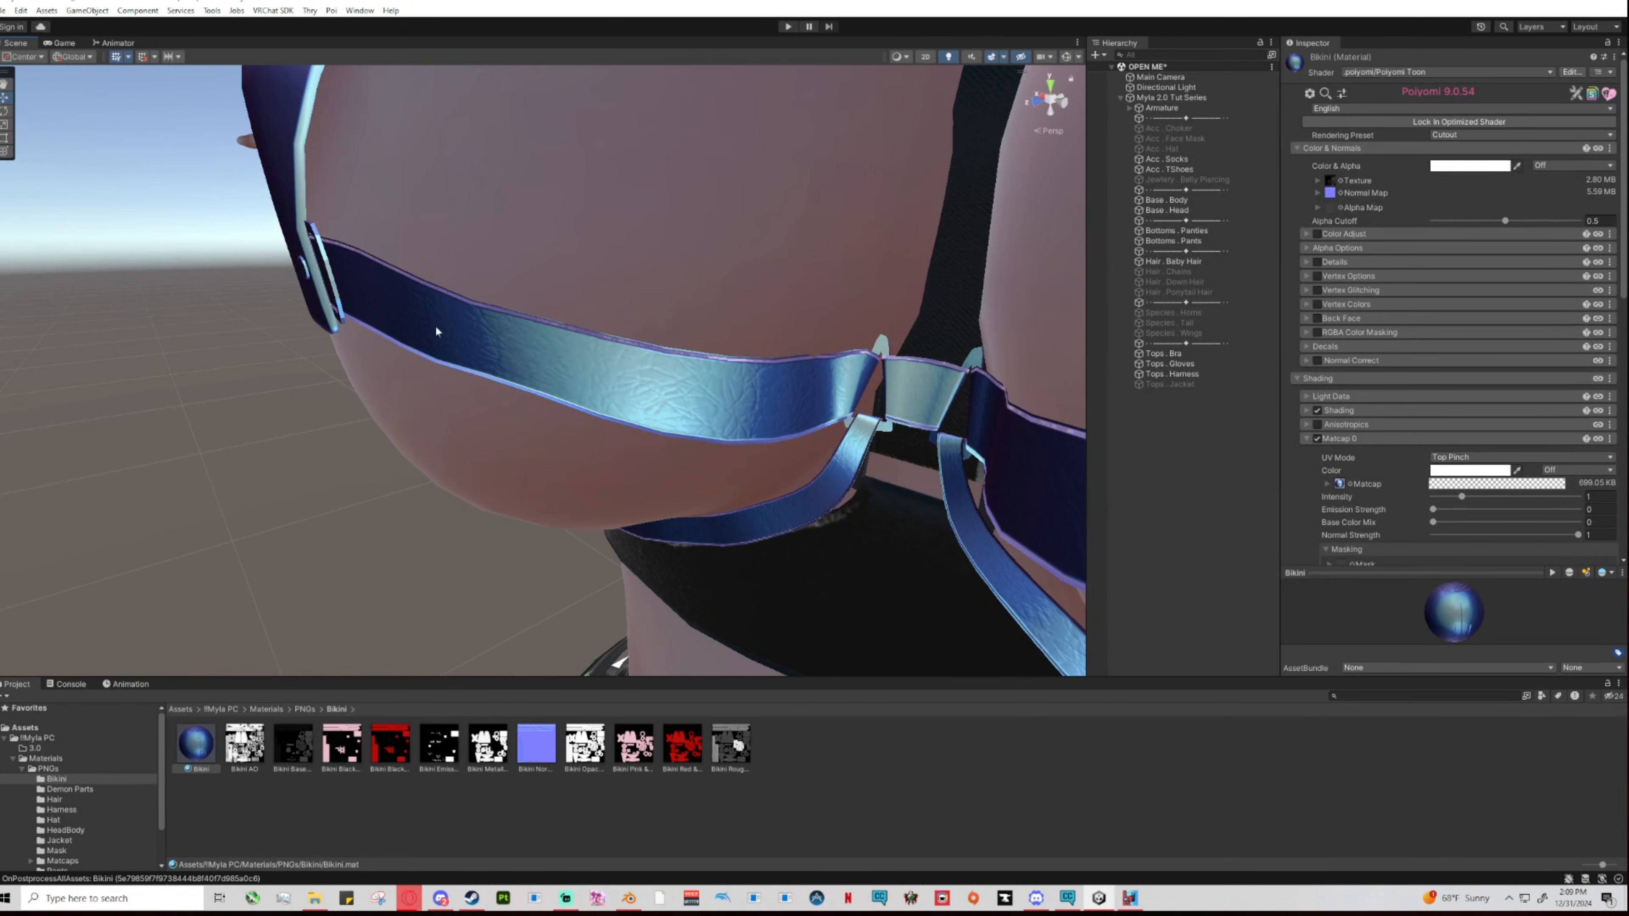
scroll(753, 237, down, 10)
alt+drag(673, 314, 819, 309)
middle_drag(257, 331, 882, 303)
alt+drag(882, 304, 844, 306)
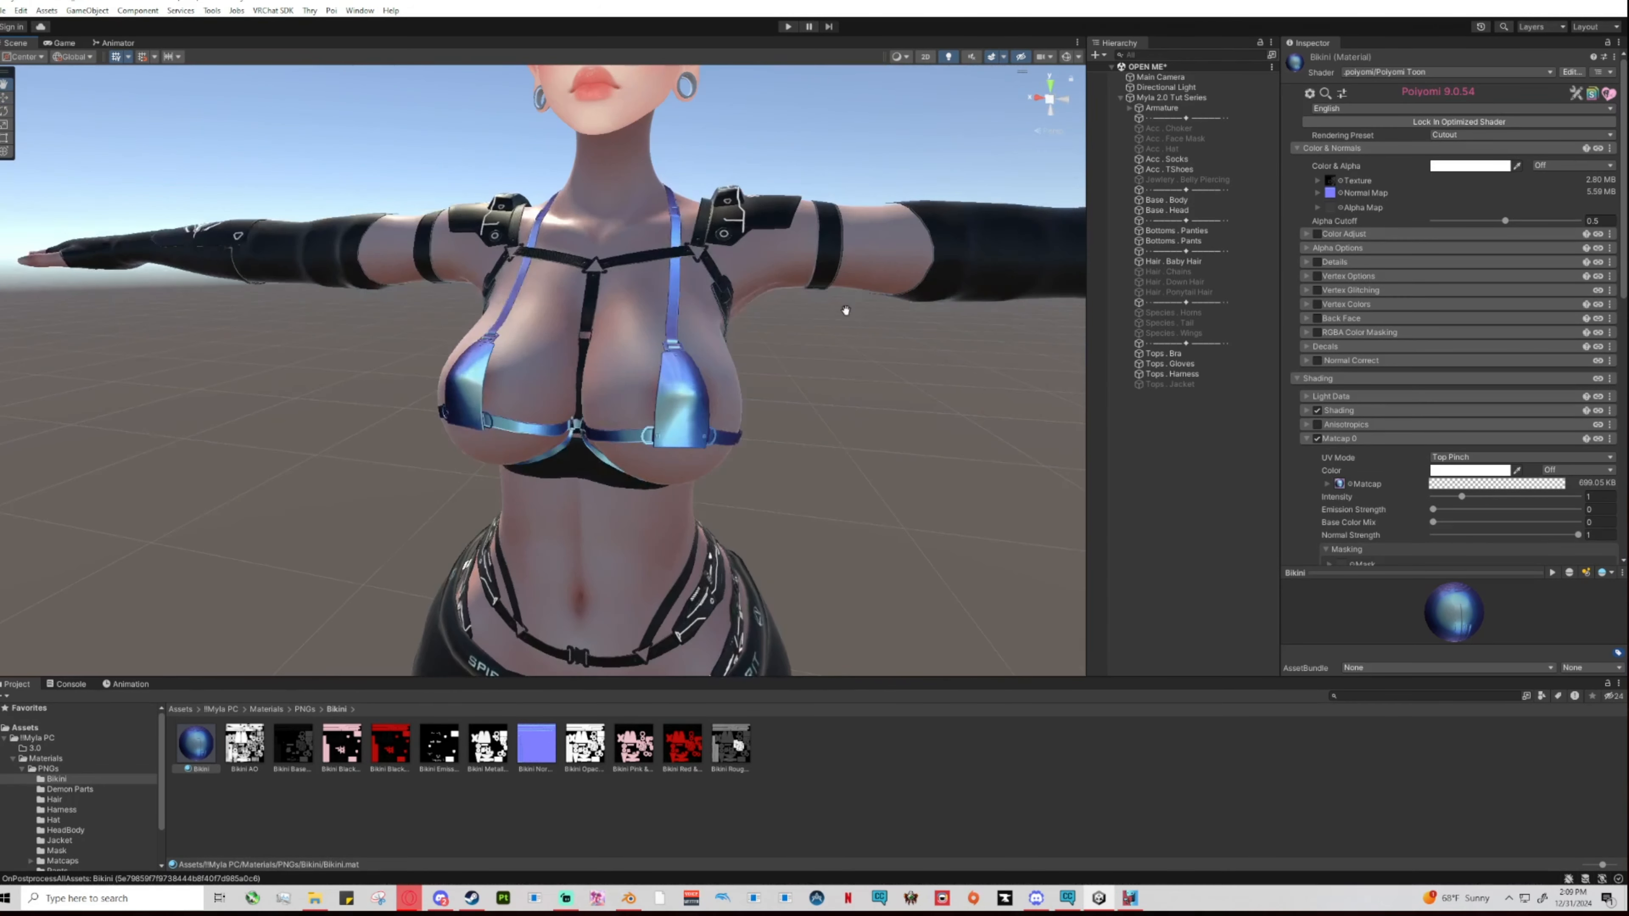
Reset the Bikini material's Matcap 0 section to its defaults and collapse its settings.
scroll(844, 305, up, 5)
middle_drag(988, 331, 956, 331)
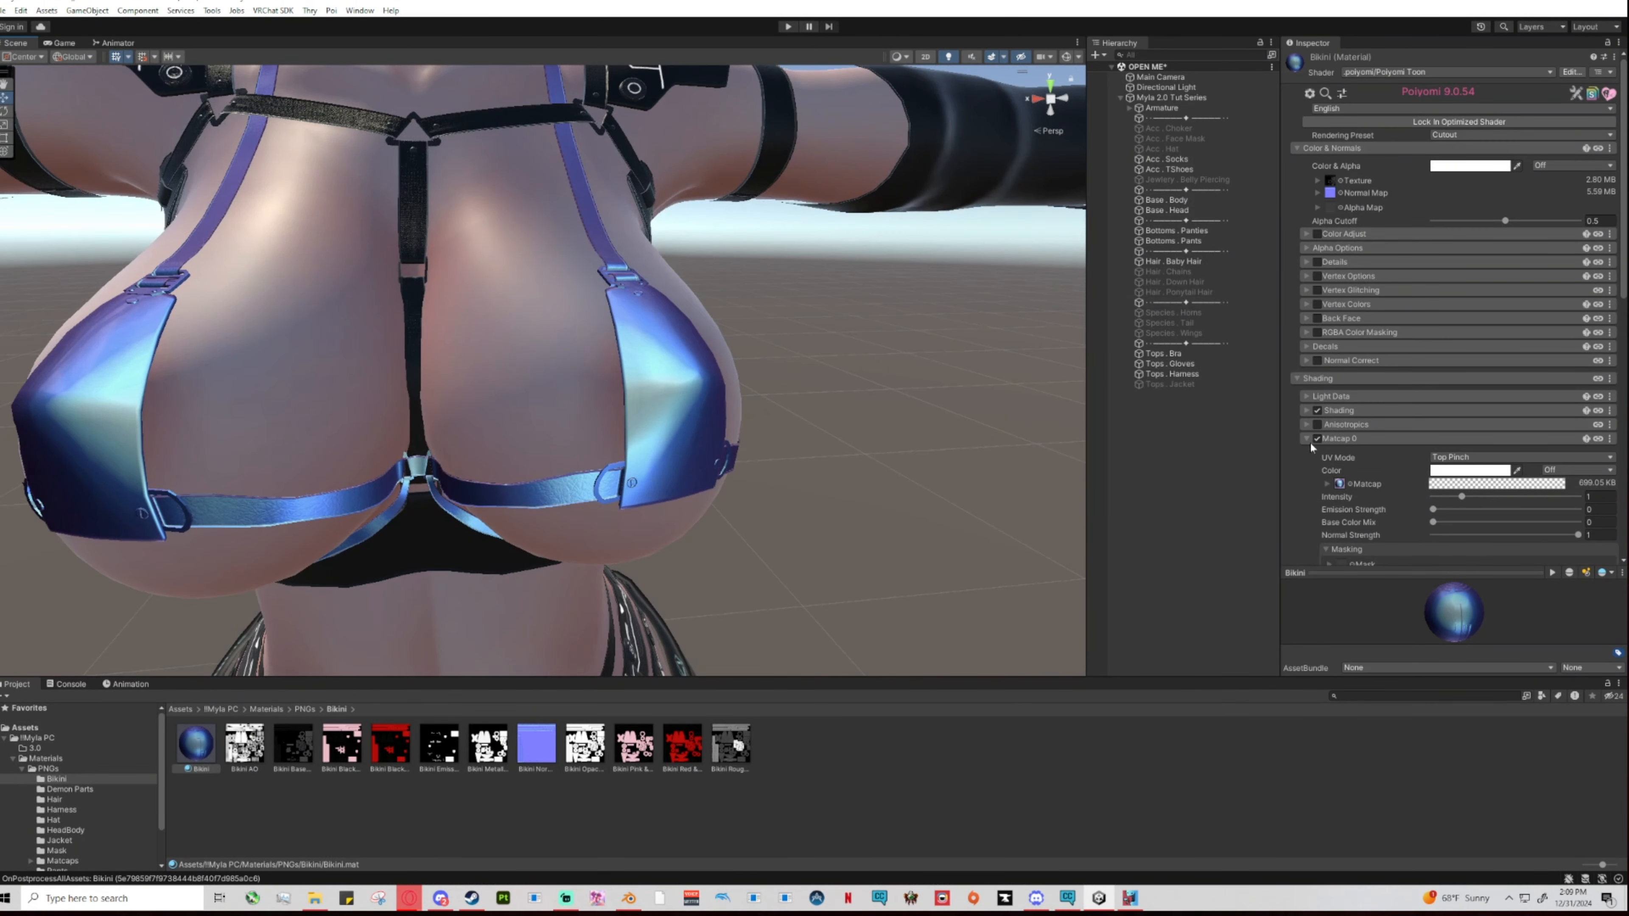
right_click(1496, 456)
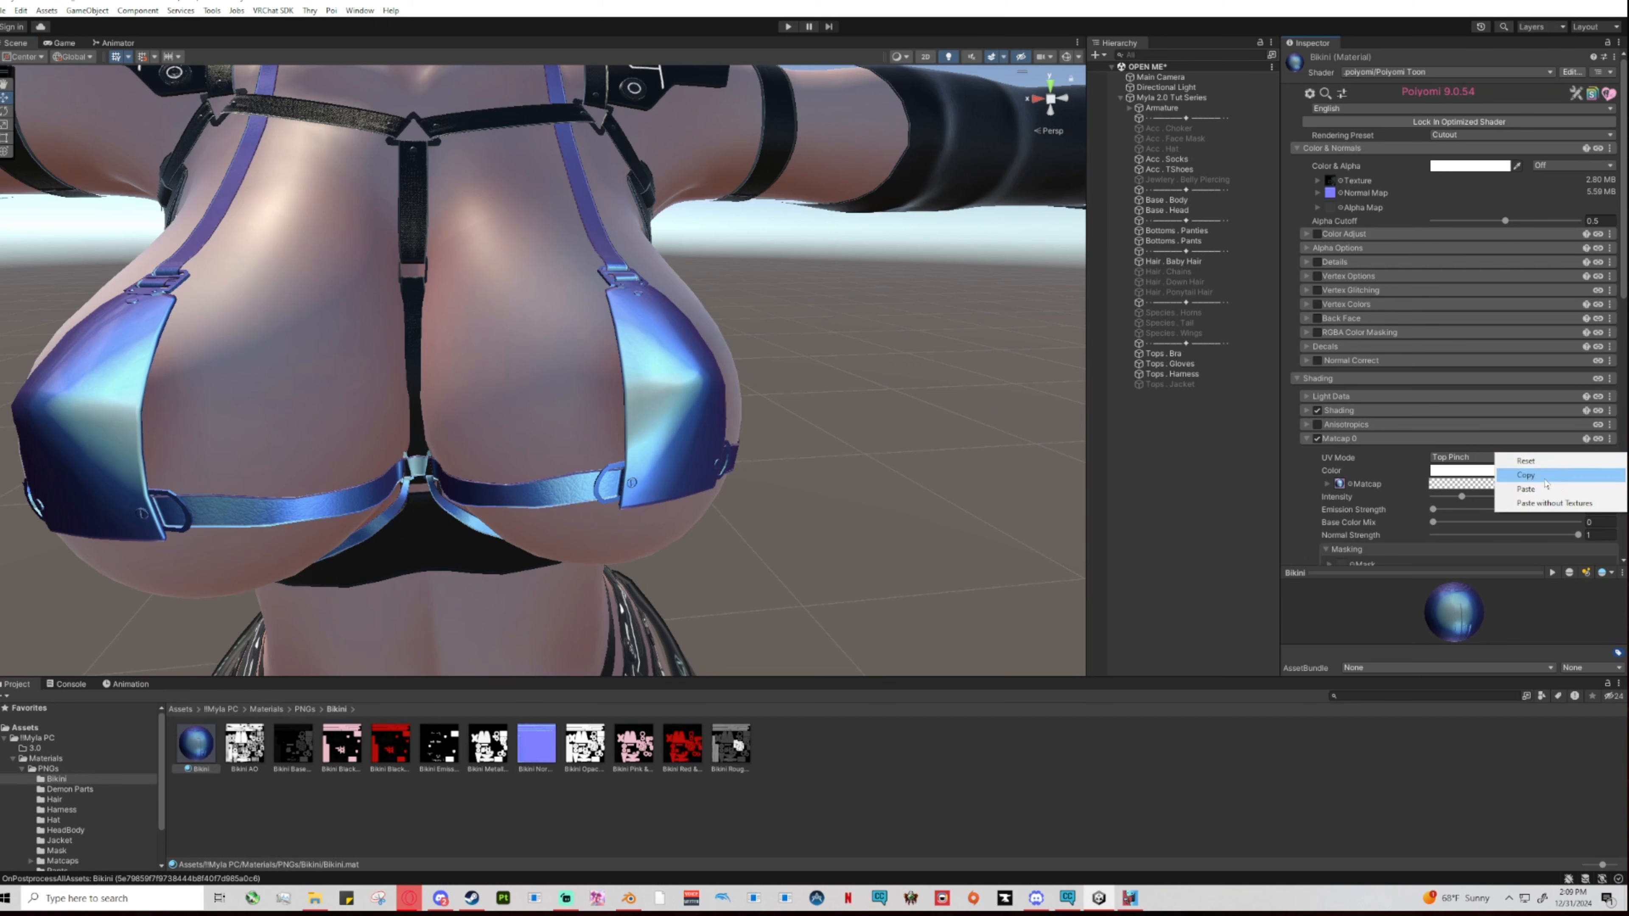
click(1532, 462)
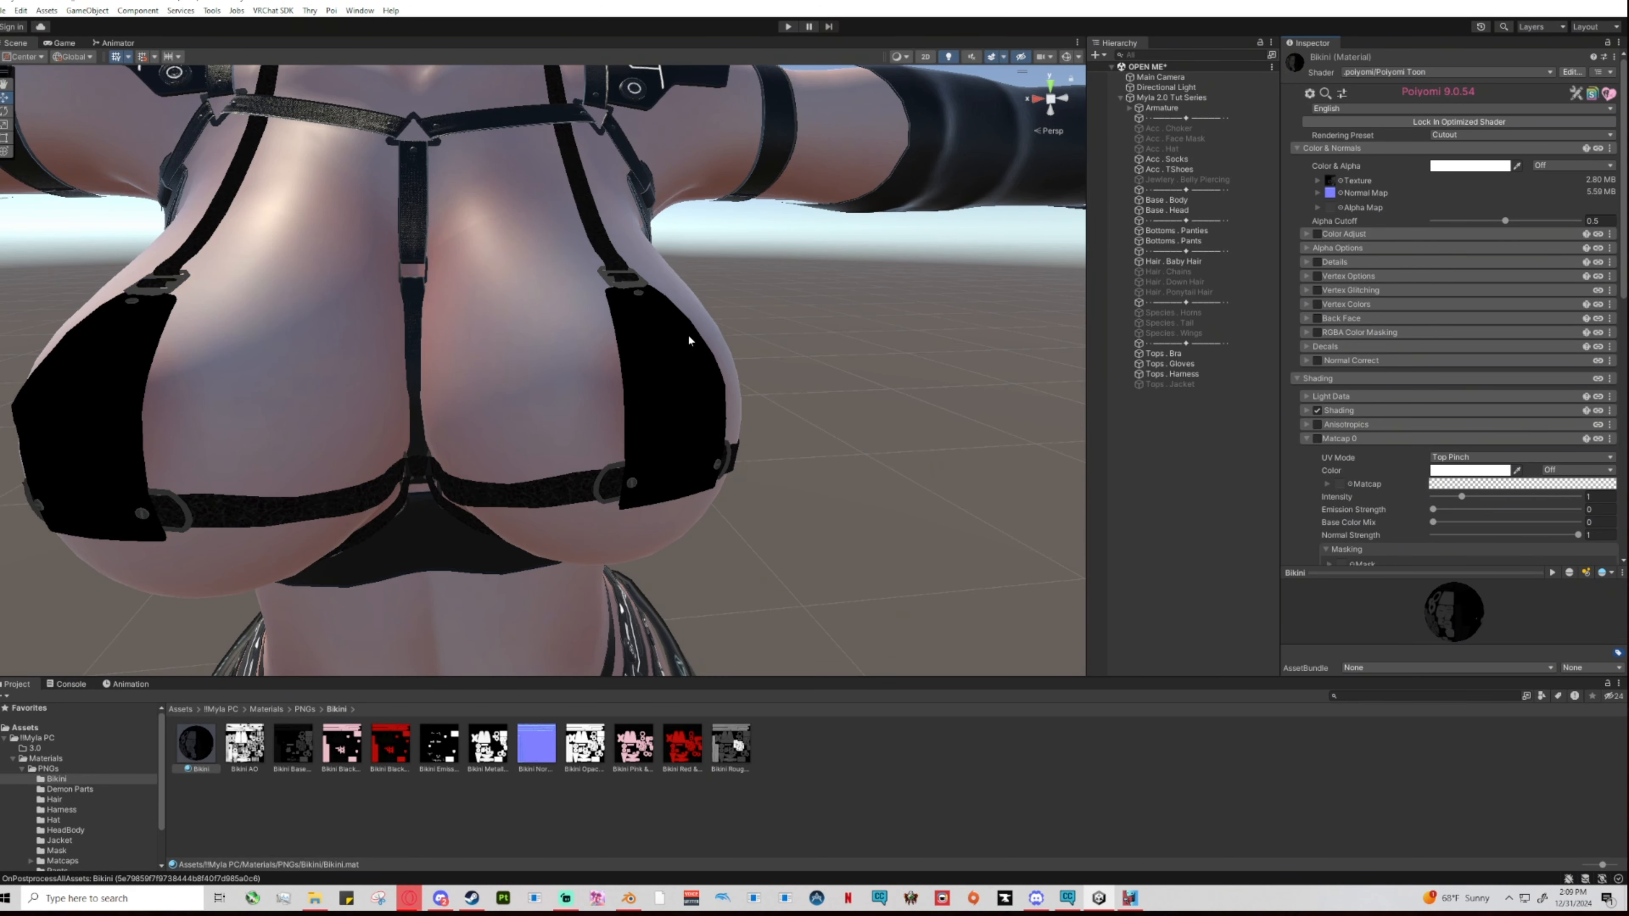
scroll(687, 334, down, 6)
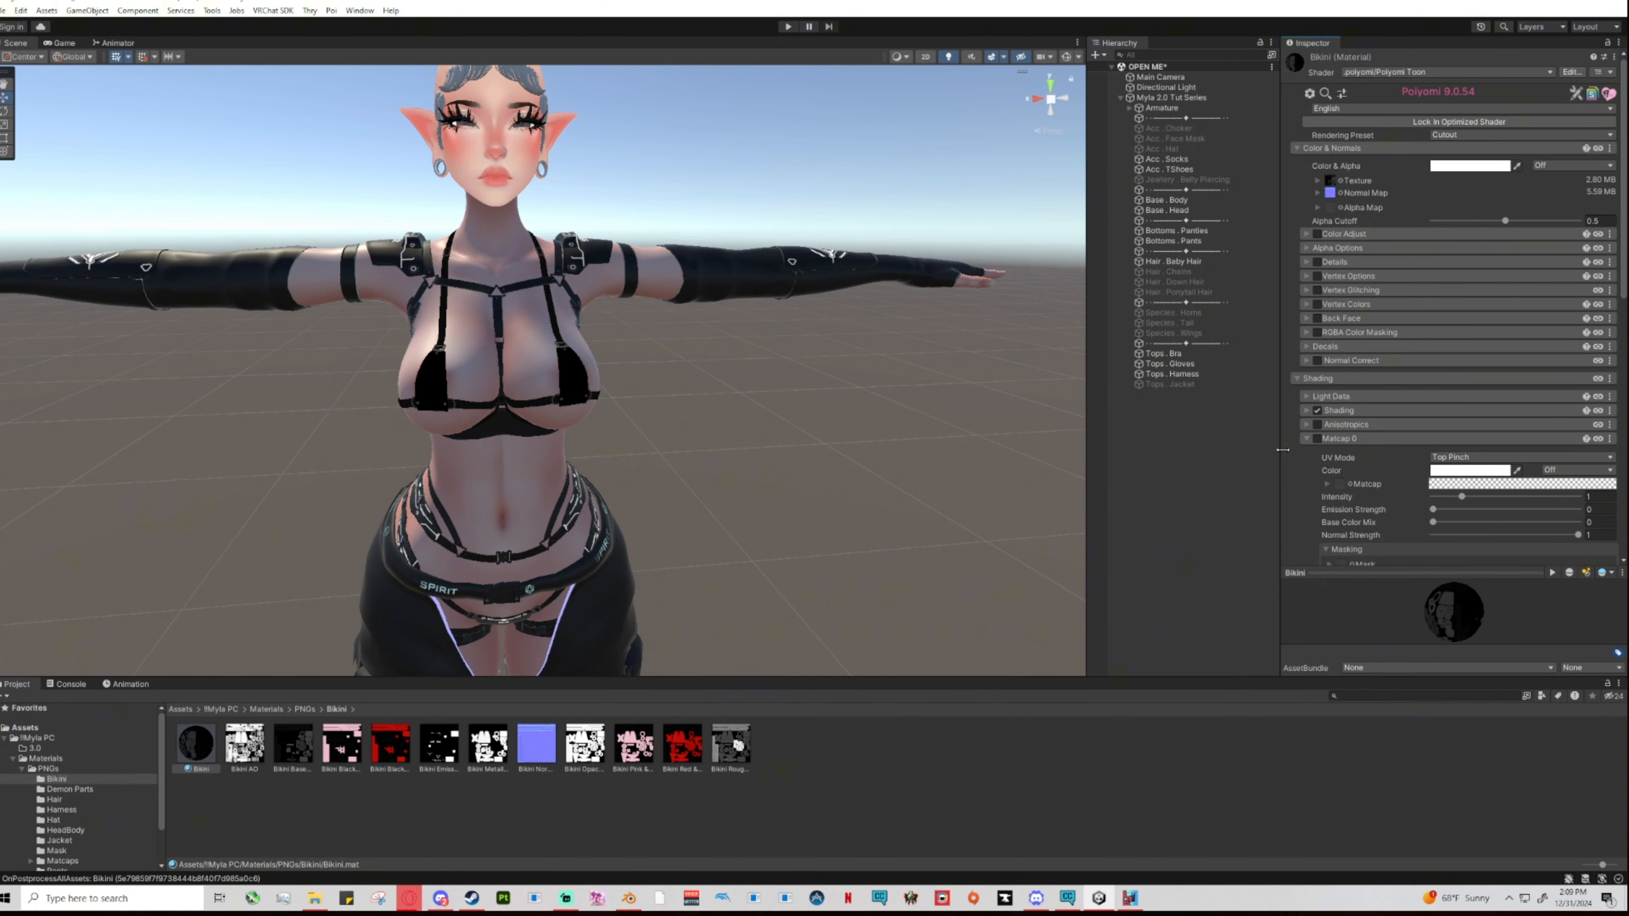
click(1339, 438)
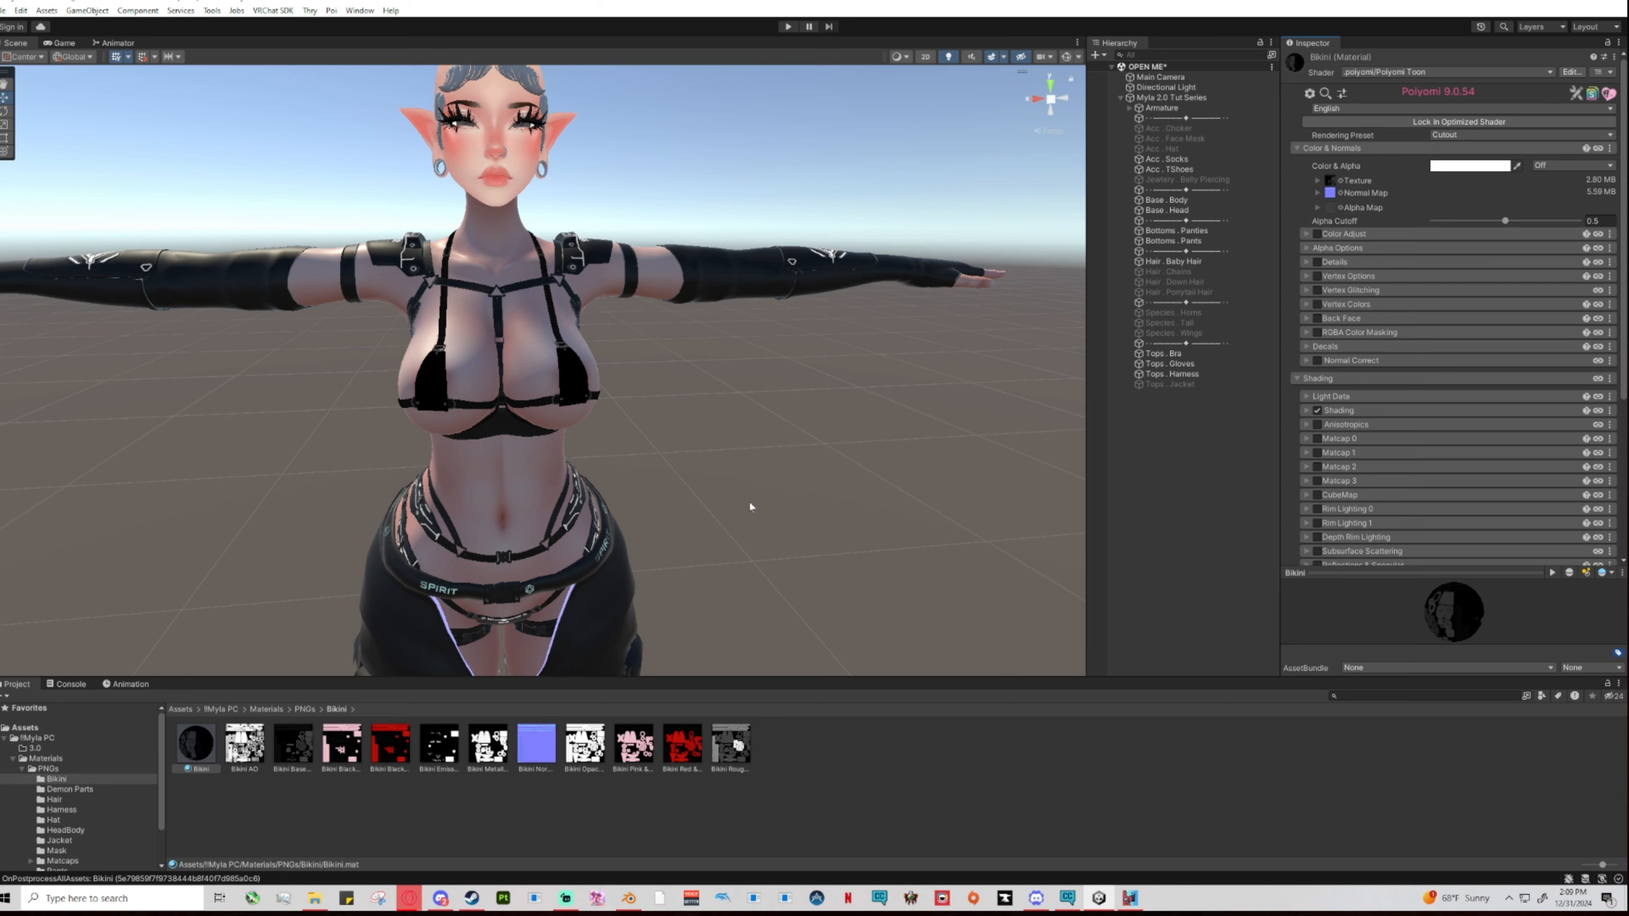
scroll(1359, 508, down, 5)
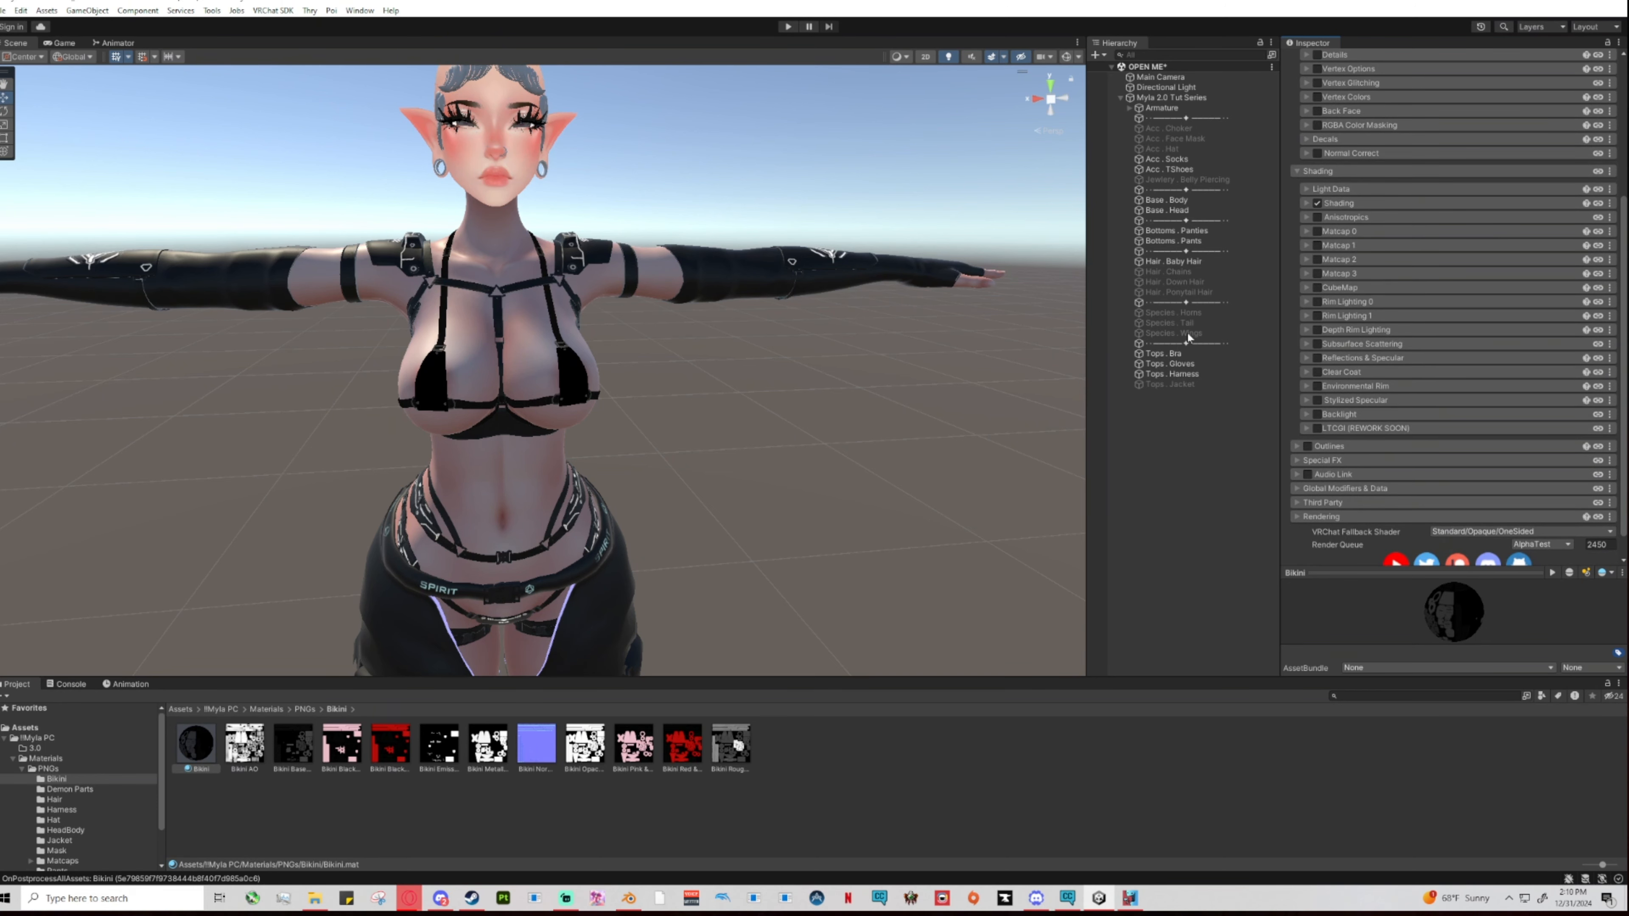
Enable the avatar's Down Hair object and deselect it.
scroll(603, 209, up, 3)
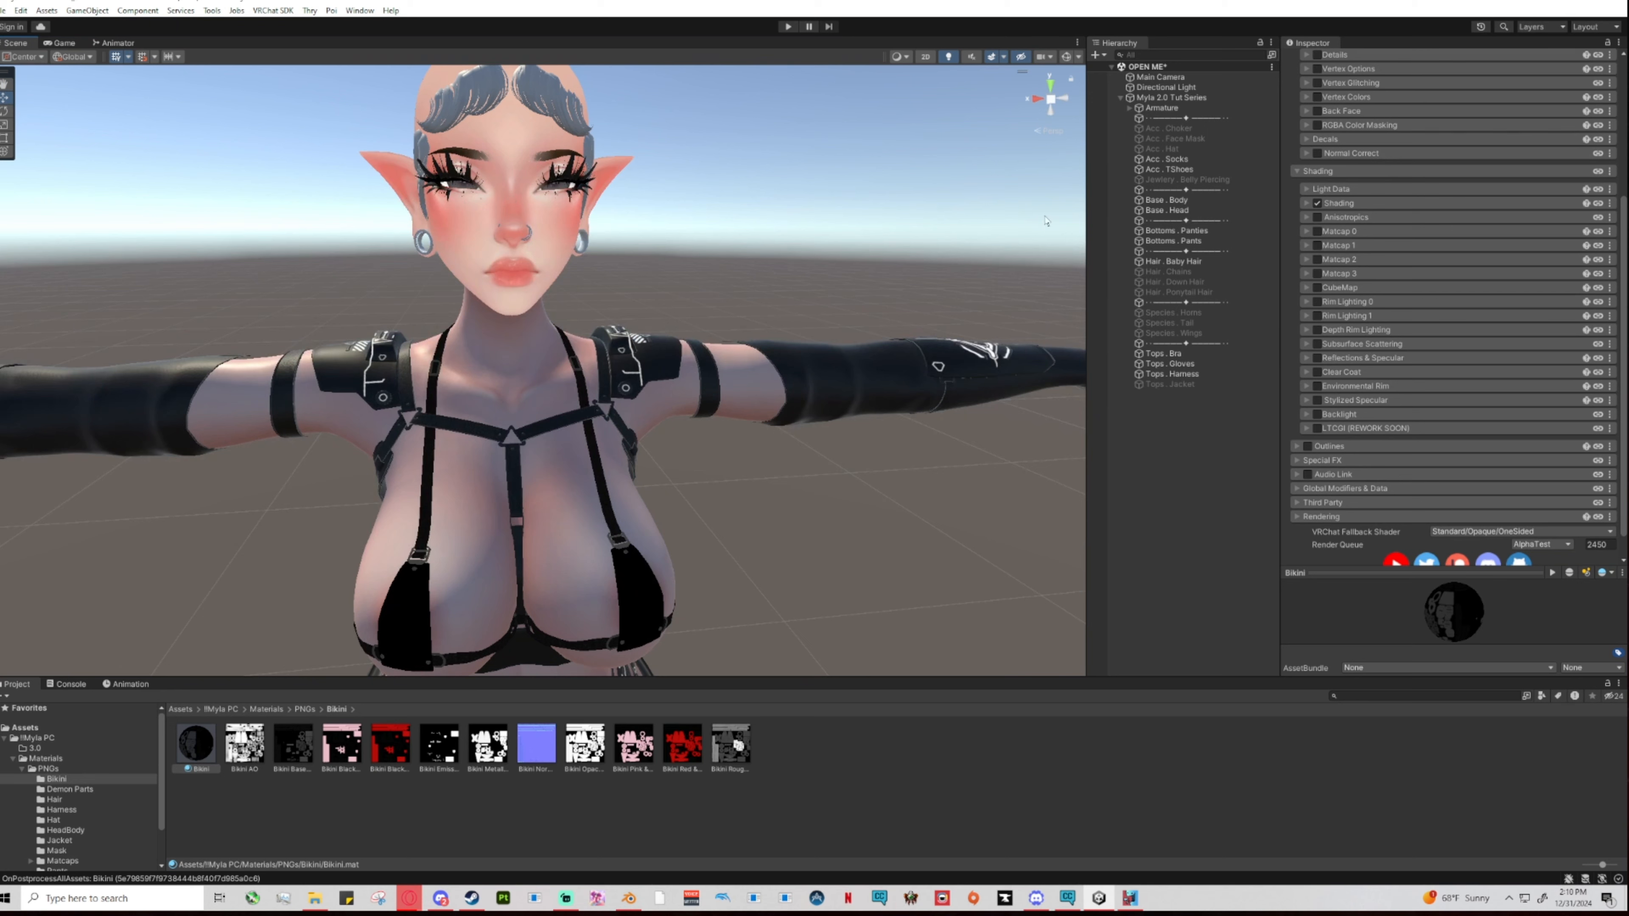
click(1199, 282)
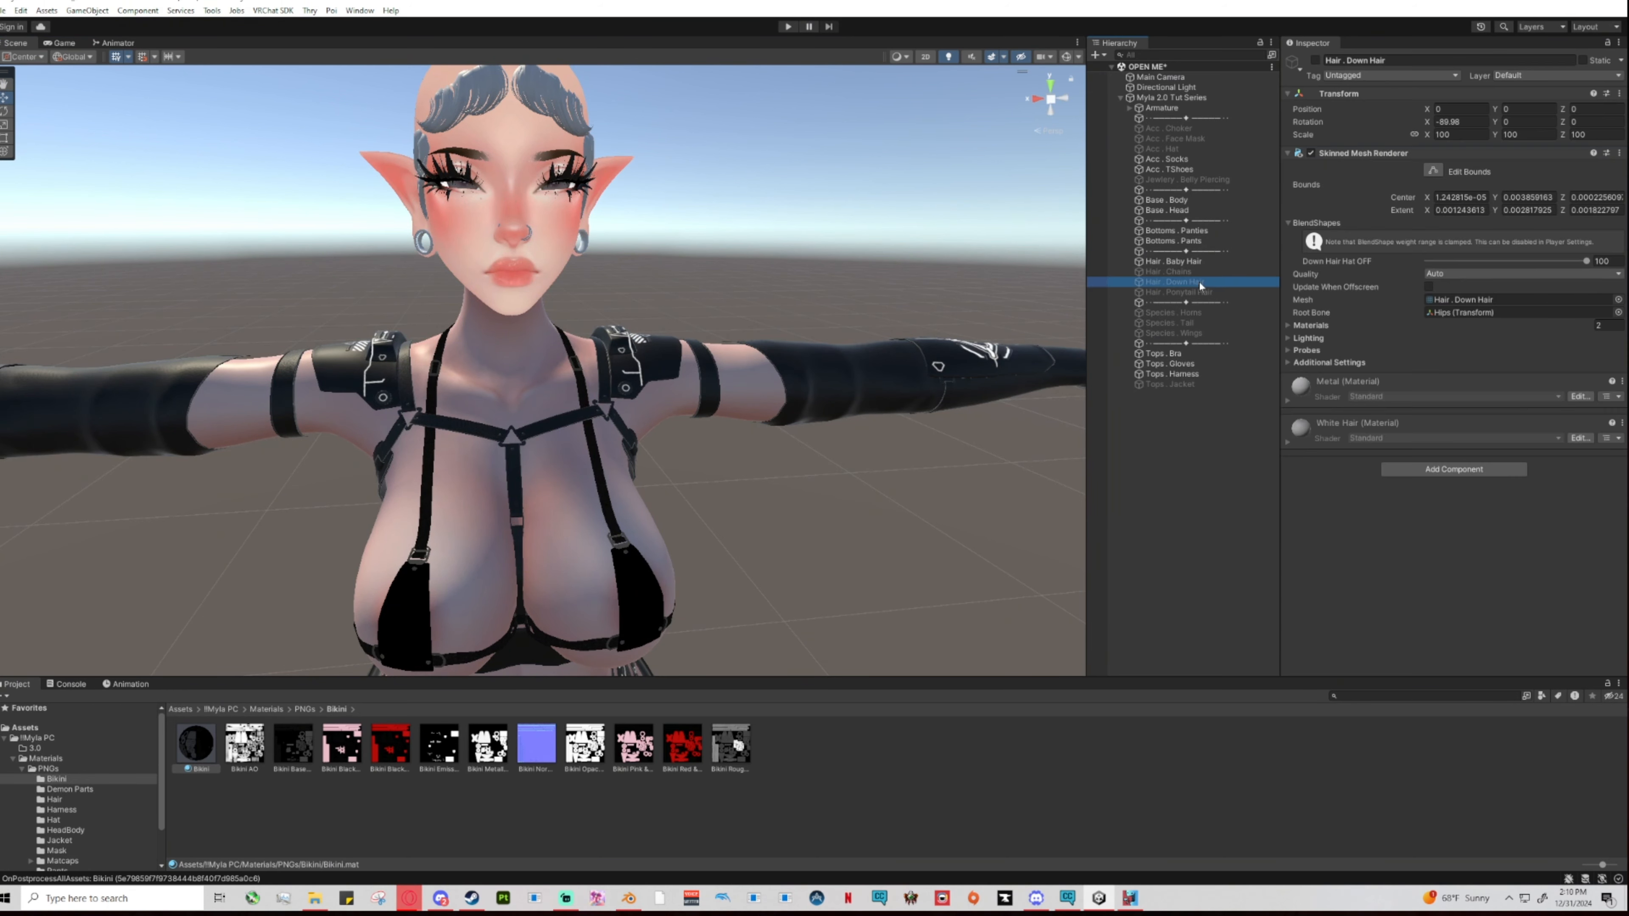
click(1315, 59)
click(930, 152)
right_drag(1000, 255, 959, 249)
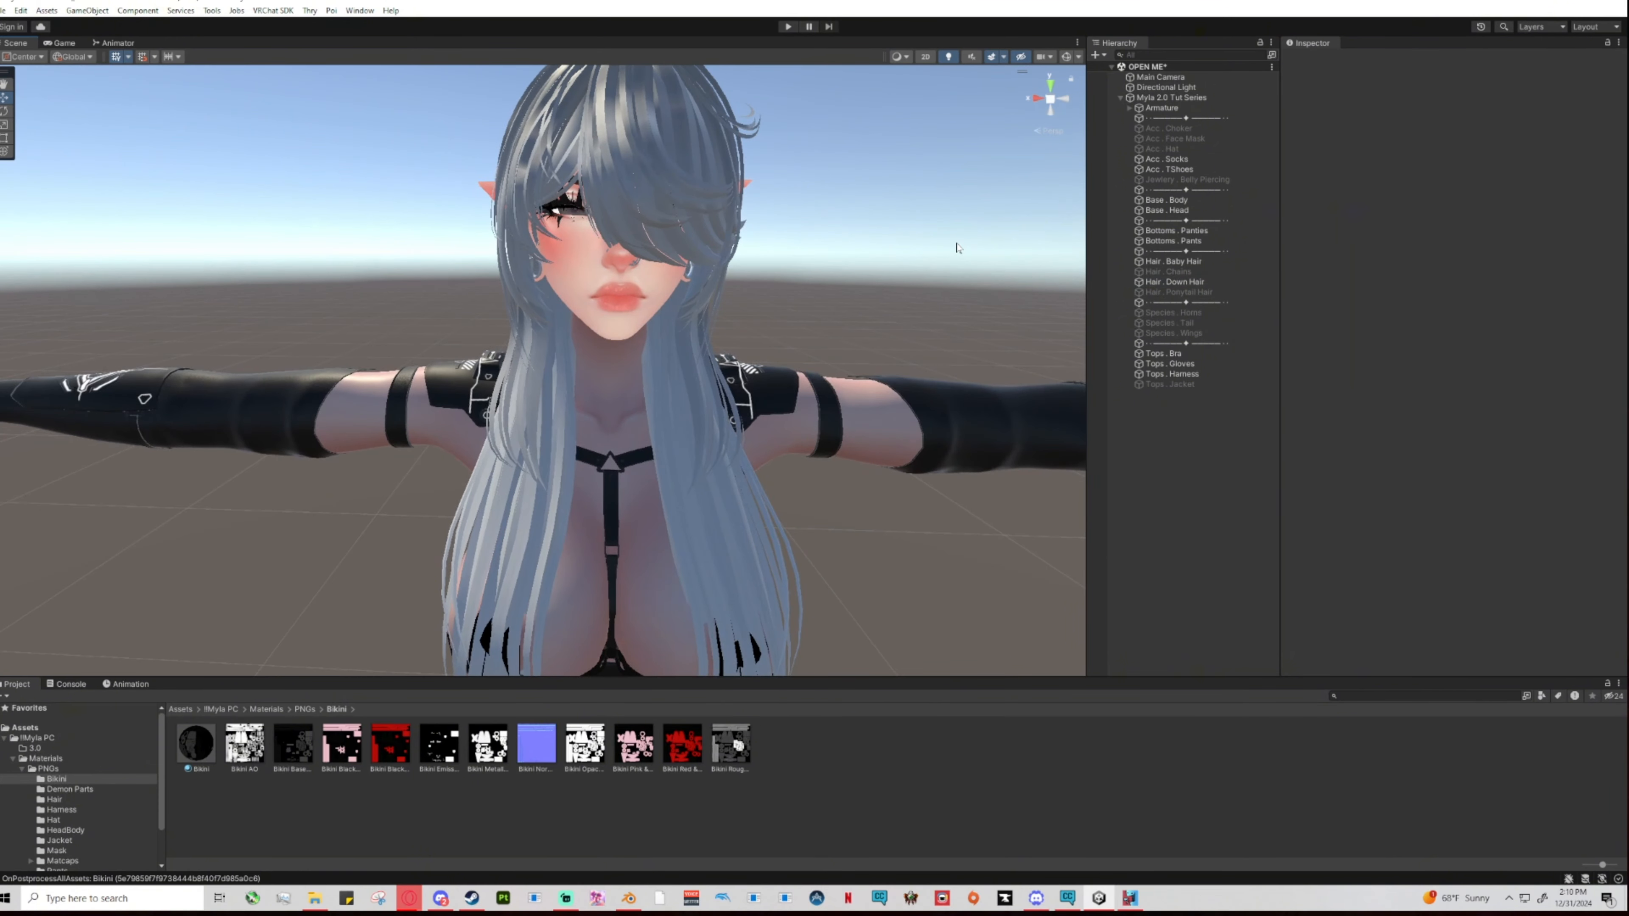
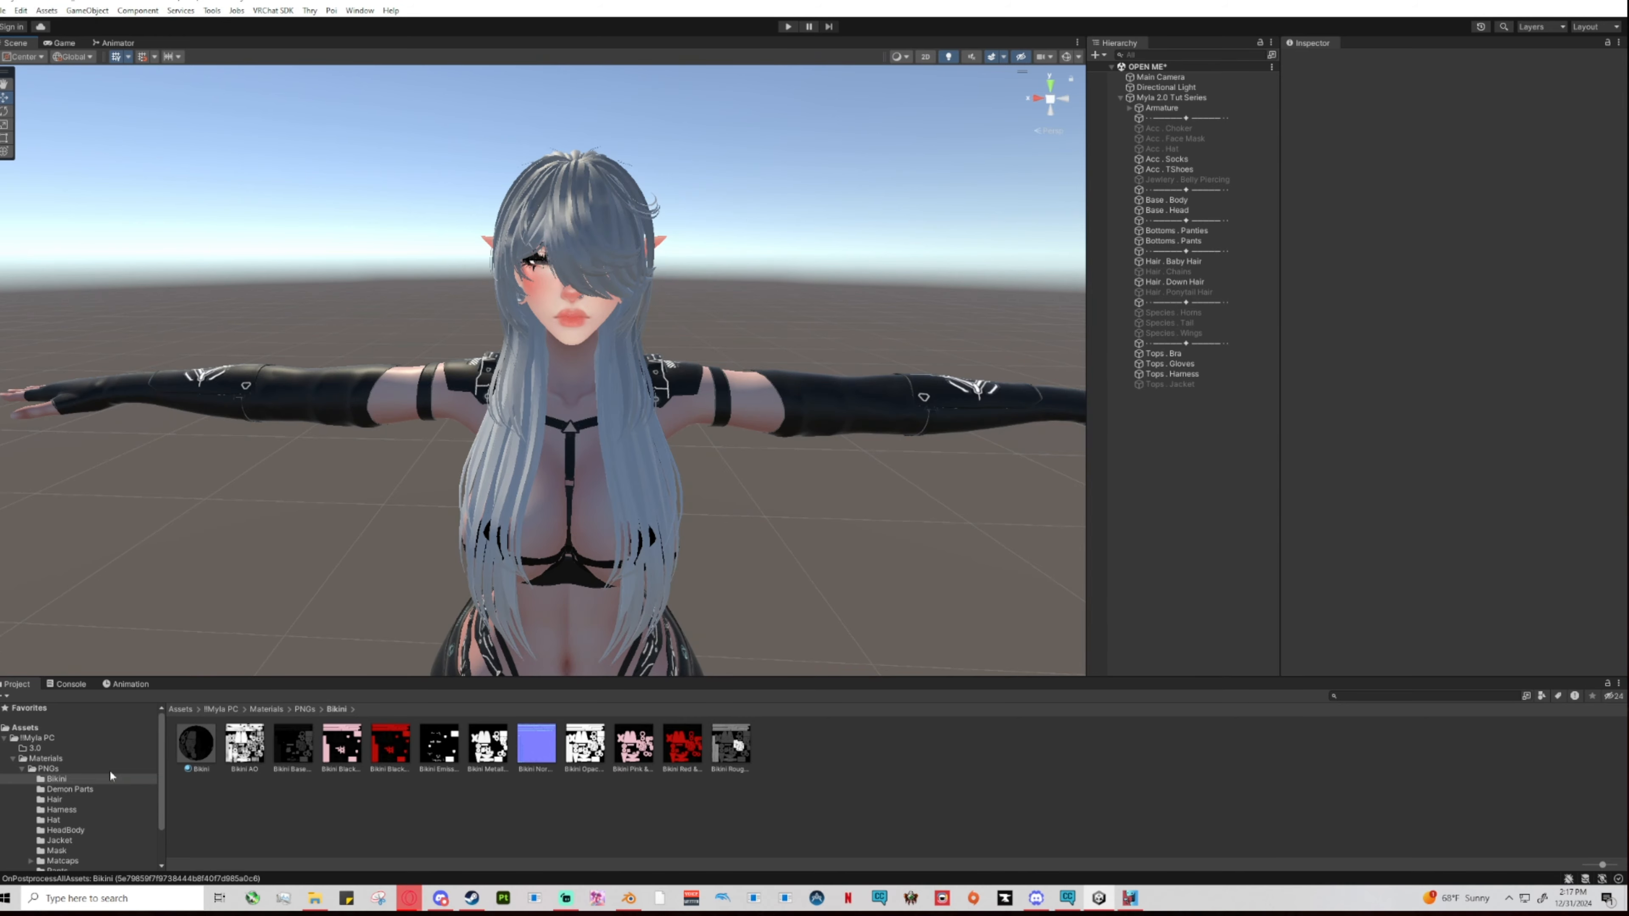
click(196, 744)
click(1173, 312)
shift+click(1169, 323)
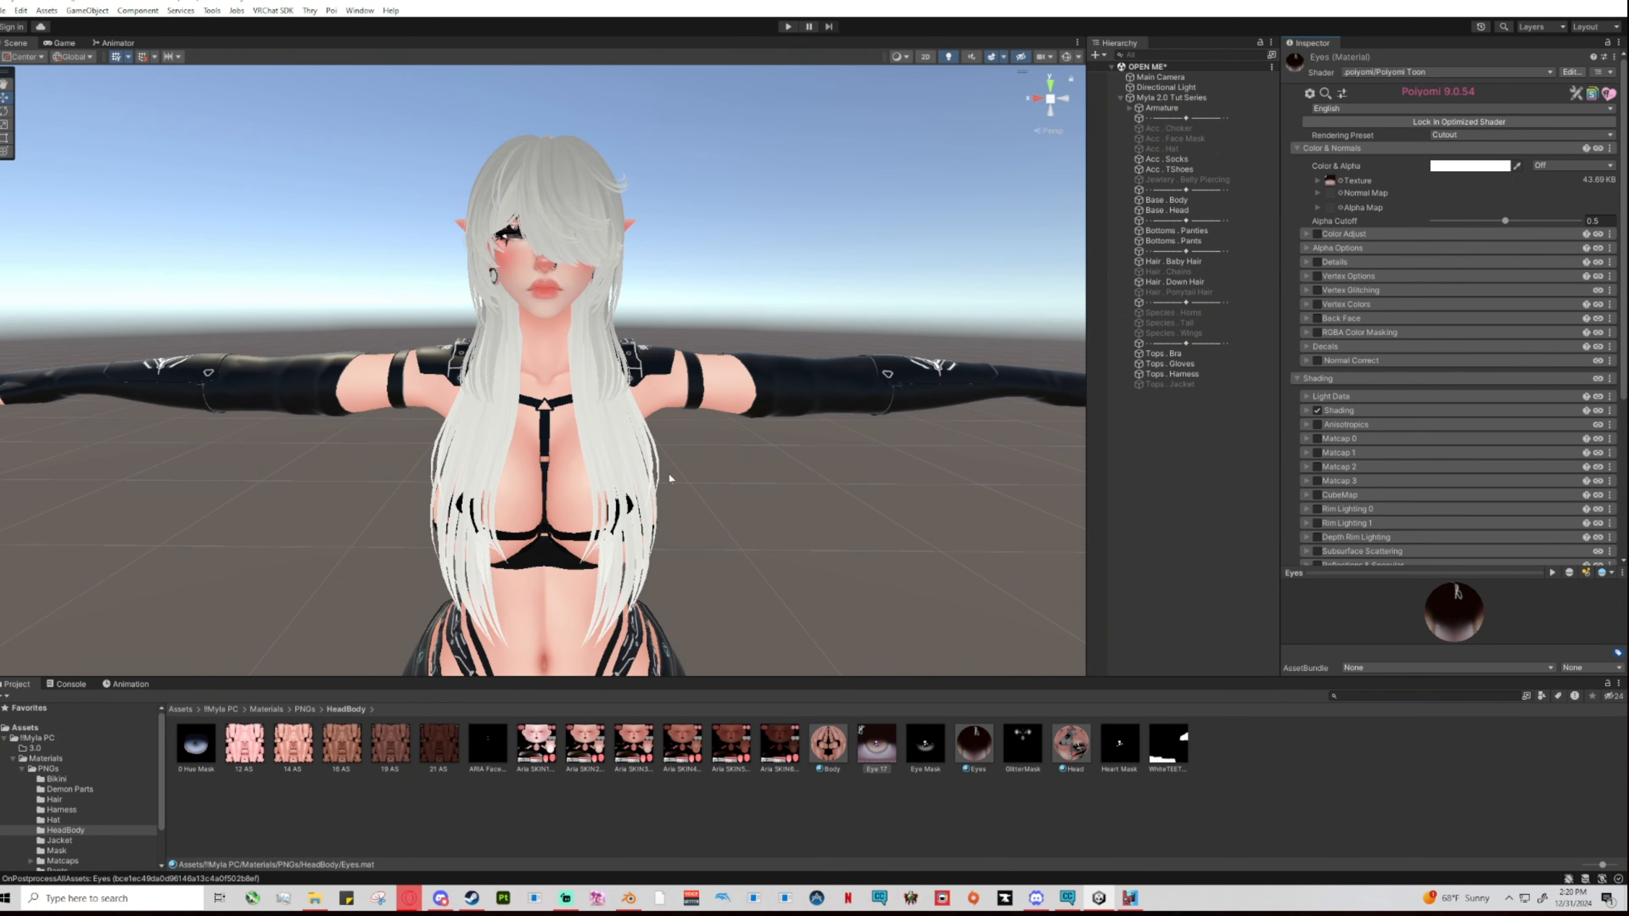
right_click(574, 816)
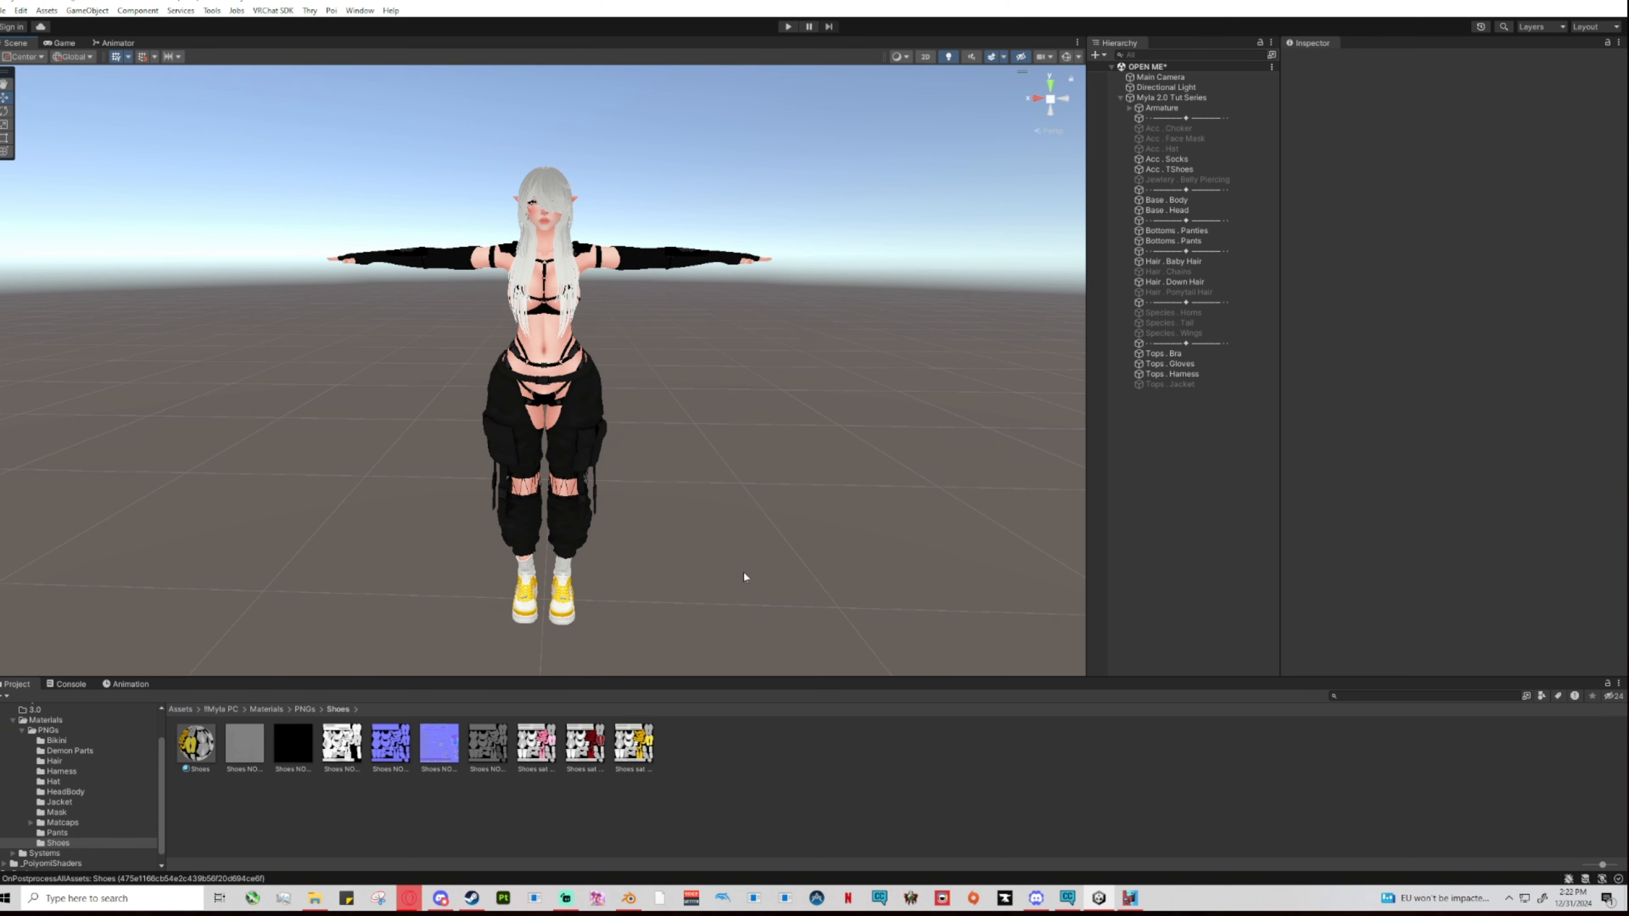
Apply the Metal material from the Materials folder to the metal charms at the back of the avatar's long hair.
scroll(480, 544, up, 3)
middle_drag(481, 544, 436, 579)
scroll(436, 578, up, 4)
right_drag(396, 604, 266, 621)
scroll(898, 482, down, 6)
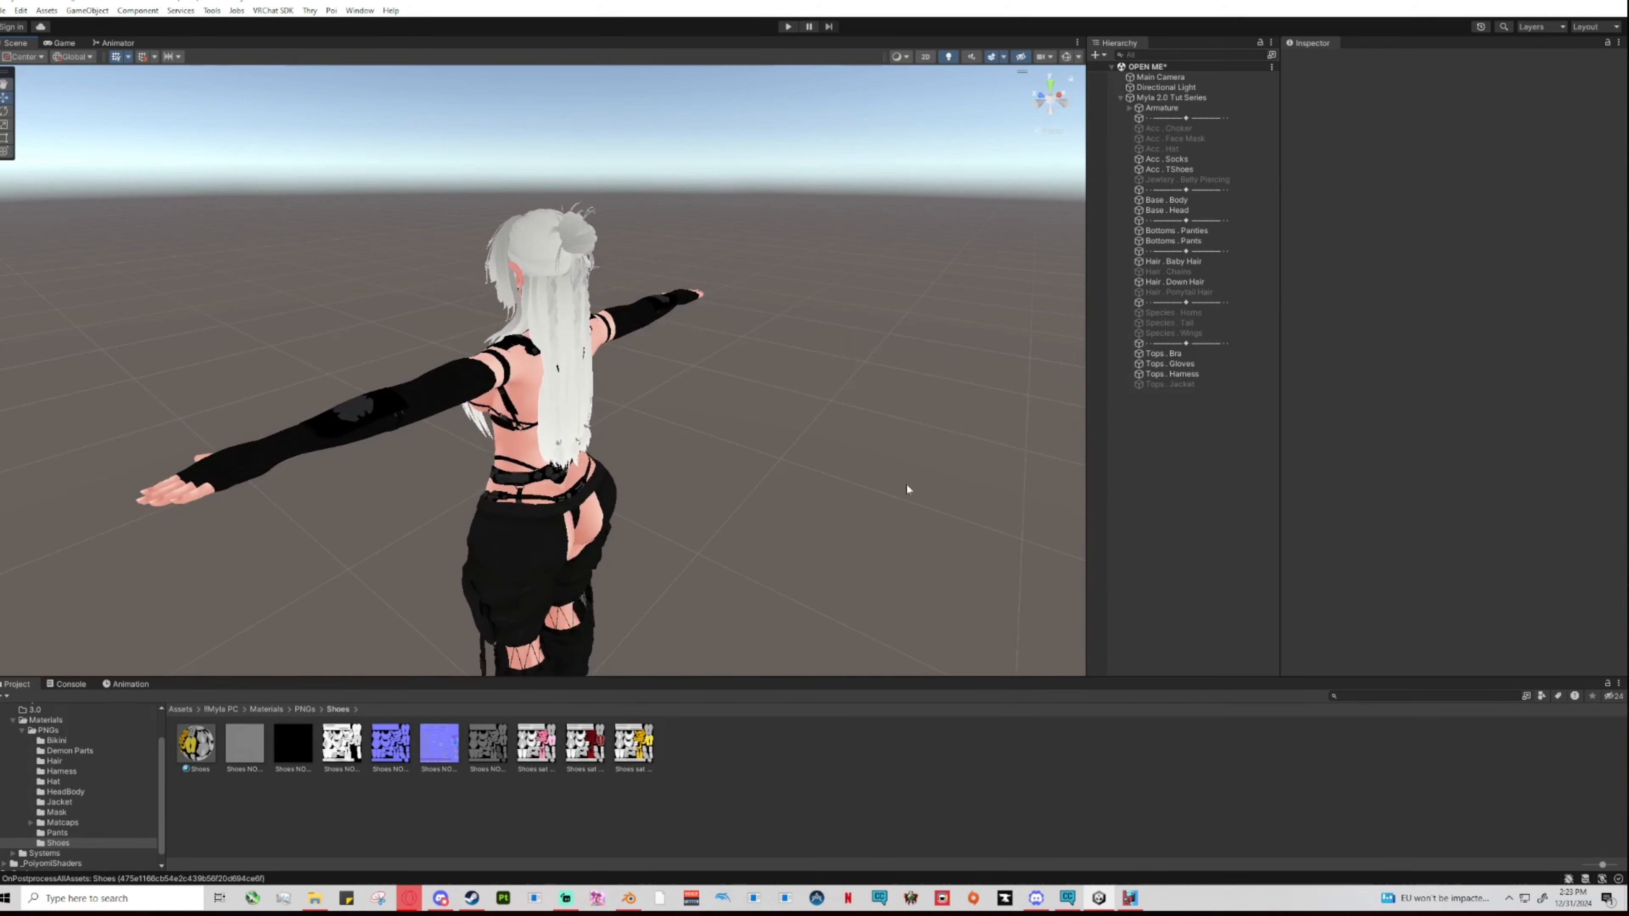
middle_drag(908, 488, 870, 466)
scroll(869, 454, up, 4)
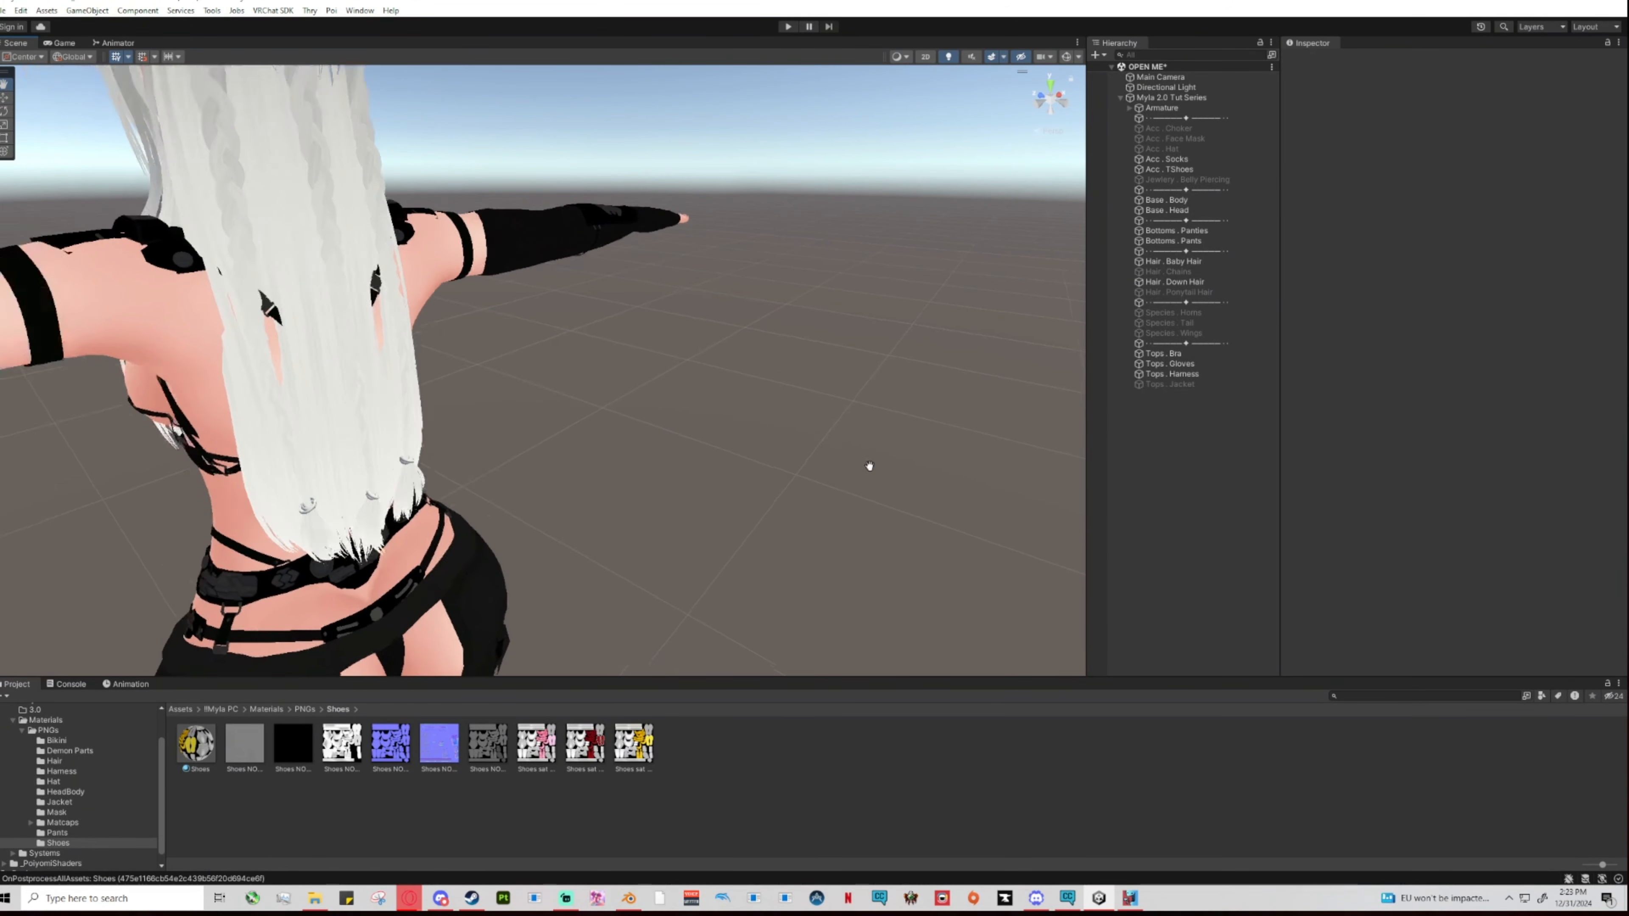
scroll(870, 465, down, 2)
right_drag(870, 465, 706, 472)
scroll(705, 472, up, 4)
middle_drag(705, 472, 564, 321)
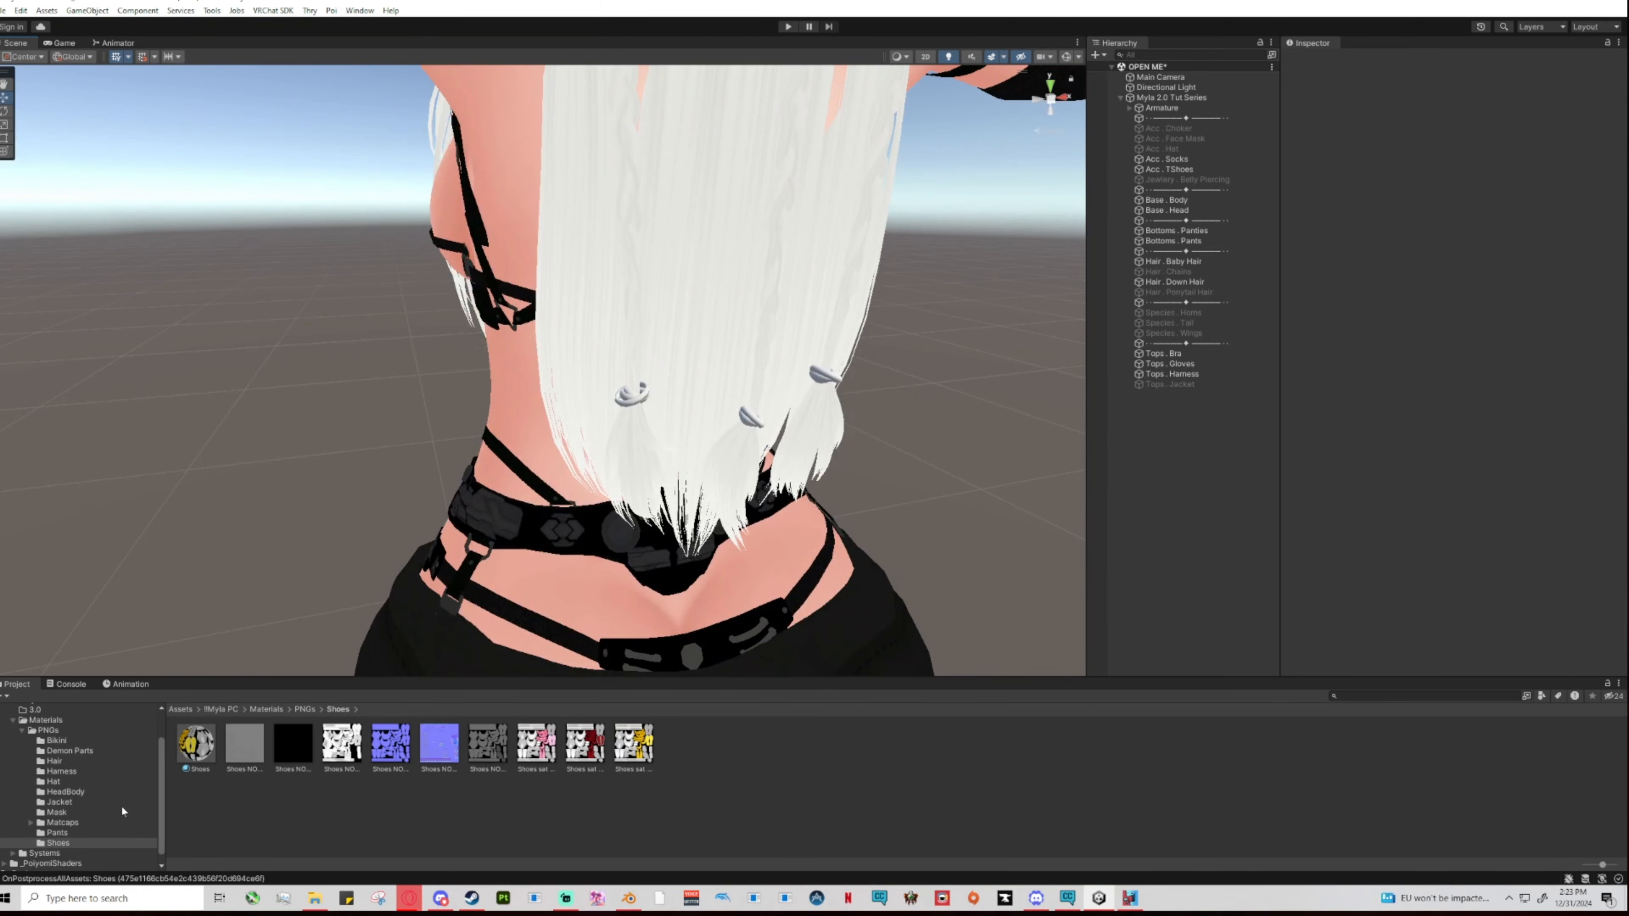
click(48, 720)
drag(243, 754, 644, 411)
Deactivate the Tops . Gloves object to hide the gloves on the avatar.
scroll(312, 454, down, 3)
scroll(312, 454, down, 4)
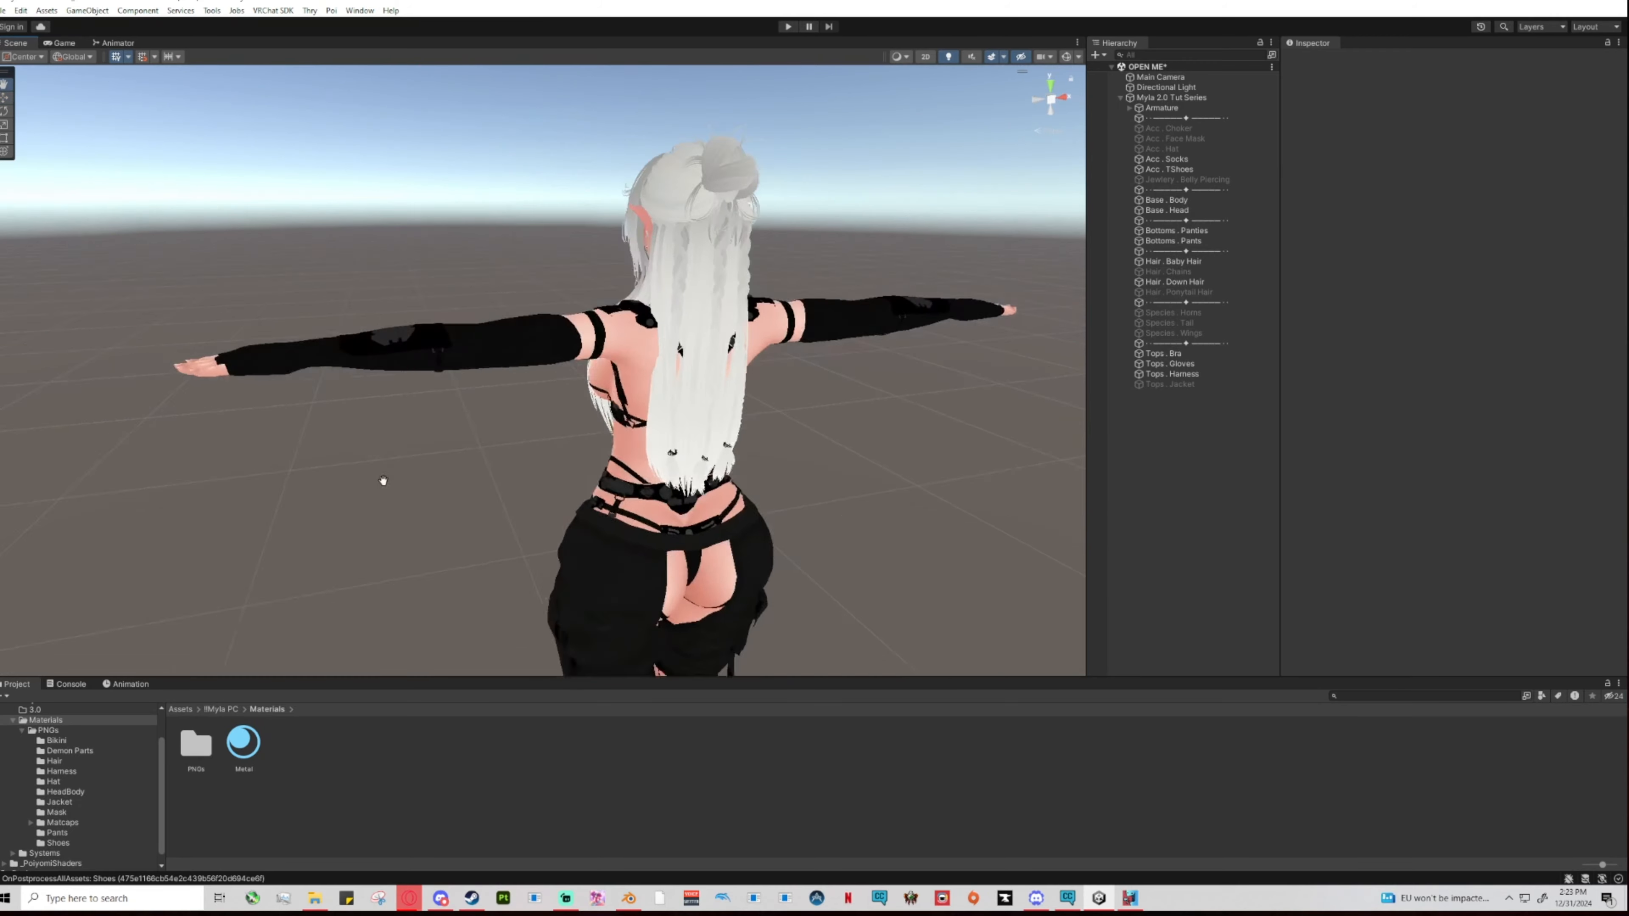
right_drag(382, 480, 424, 504)
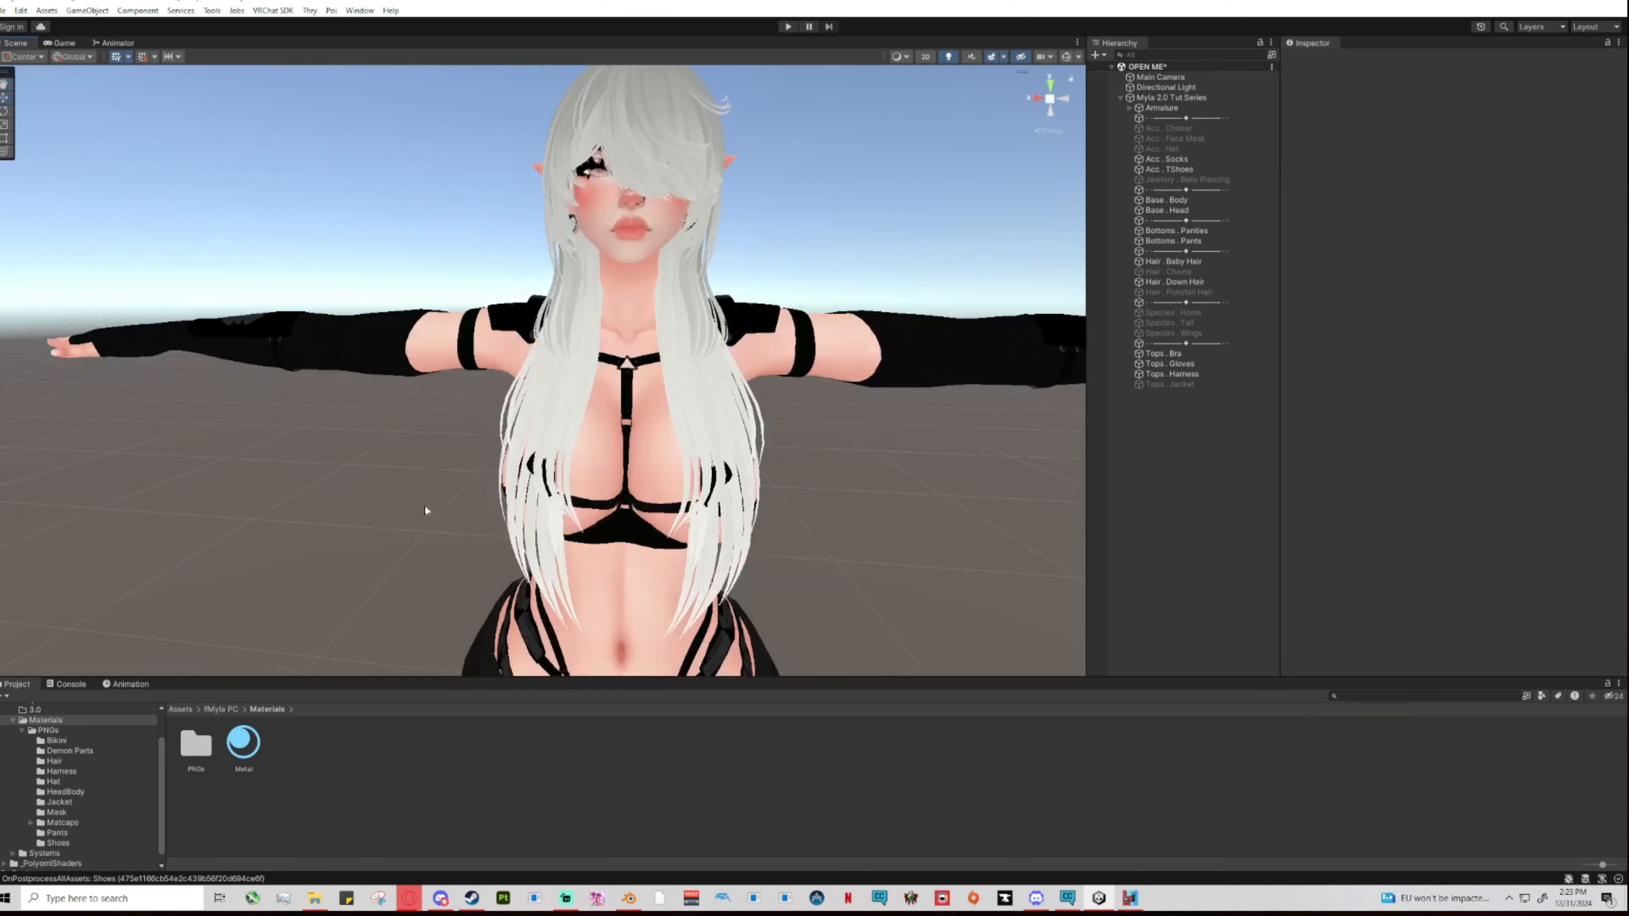
right_drag(602, 523, 675, 534)
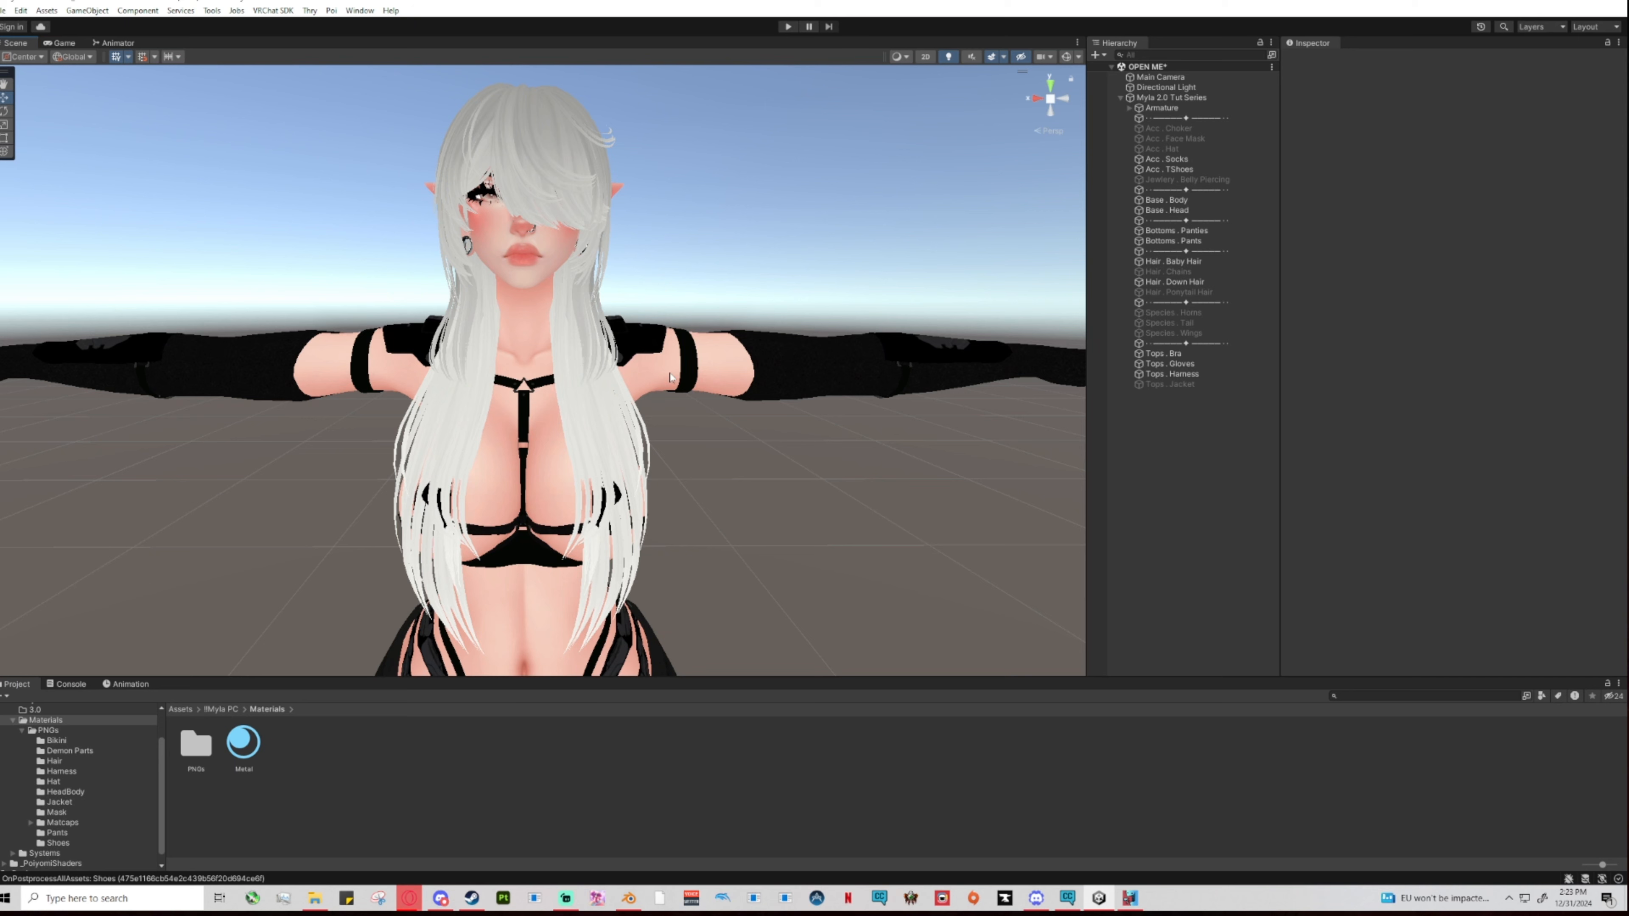
click(643, 337)
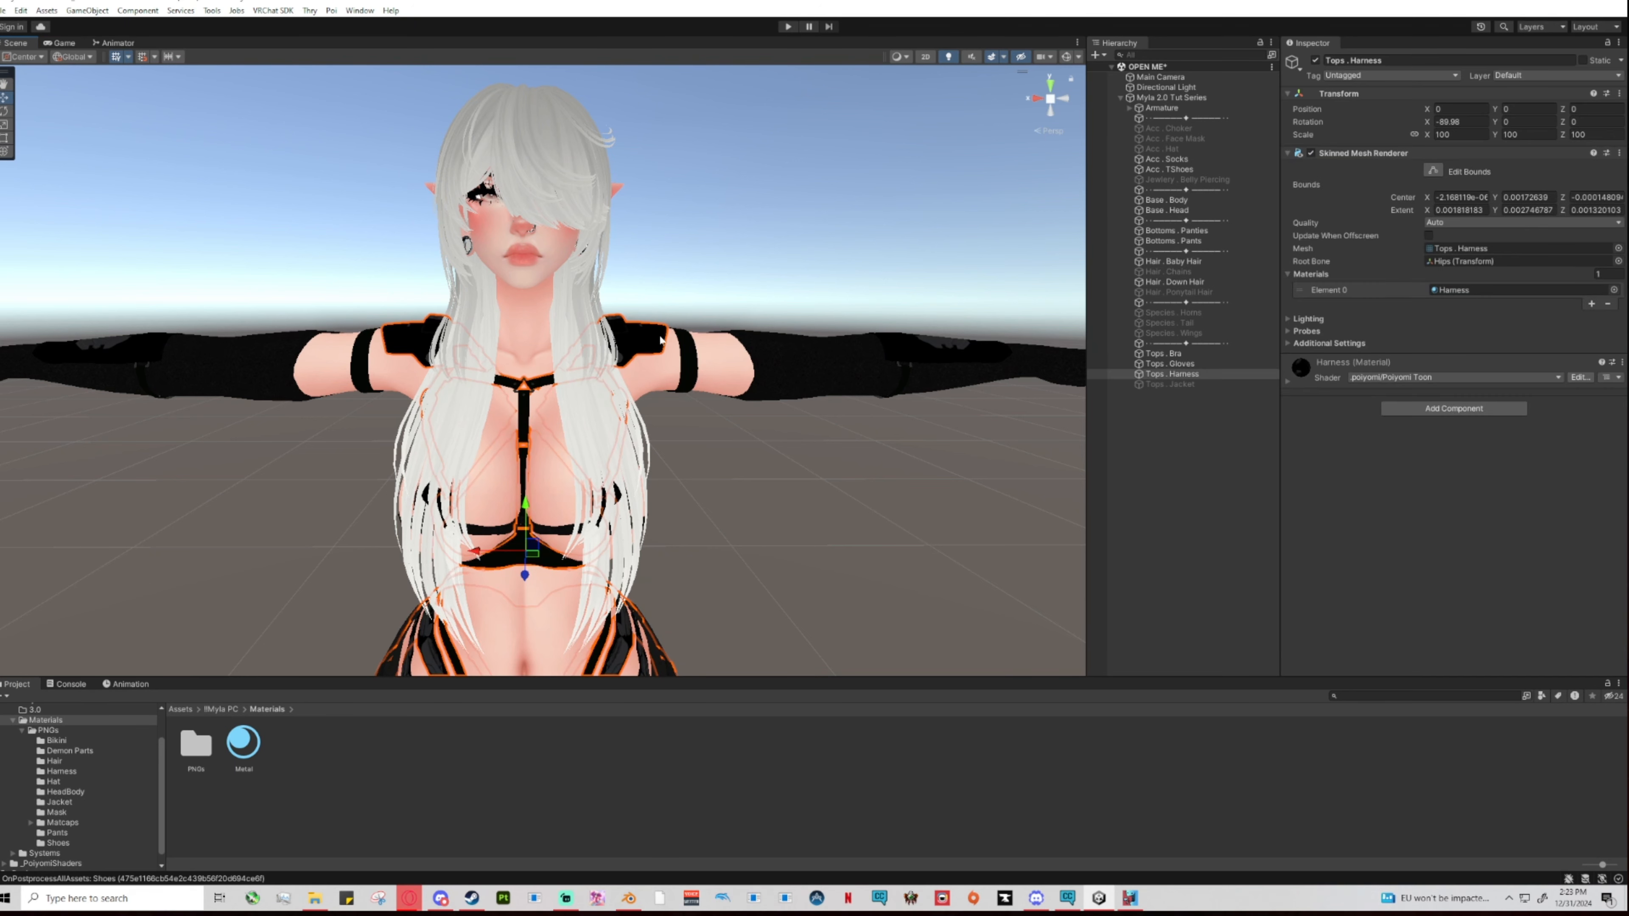
click(1315, 60)
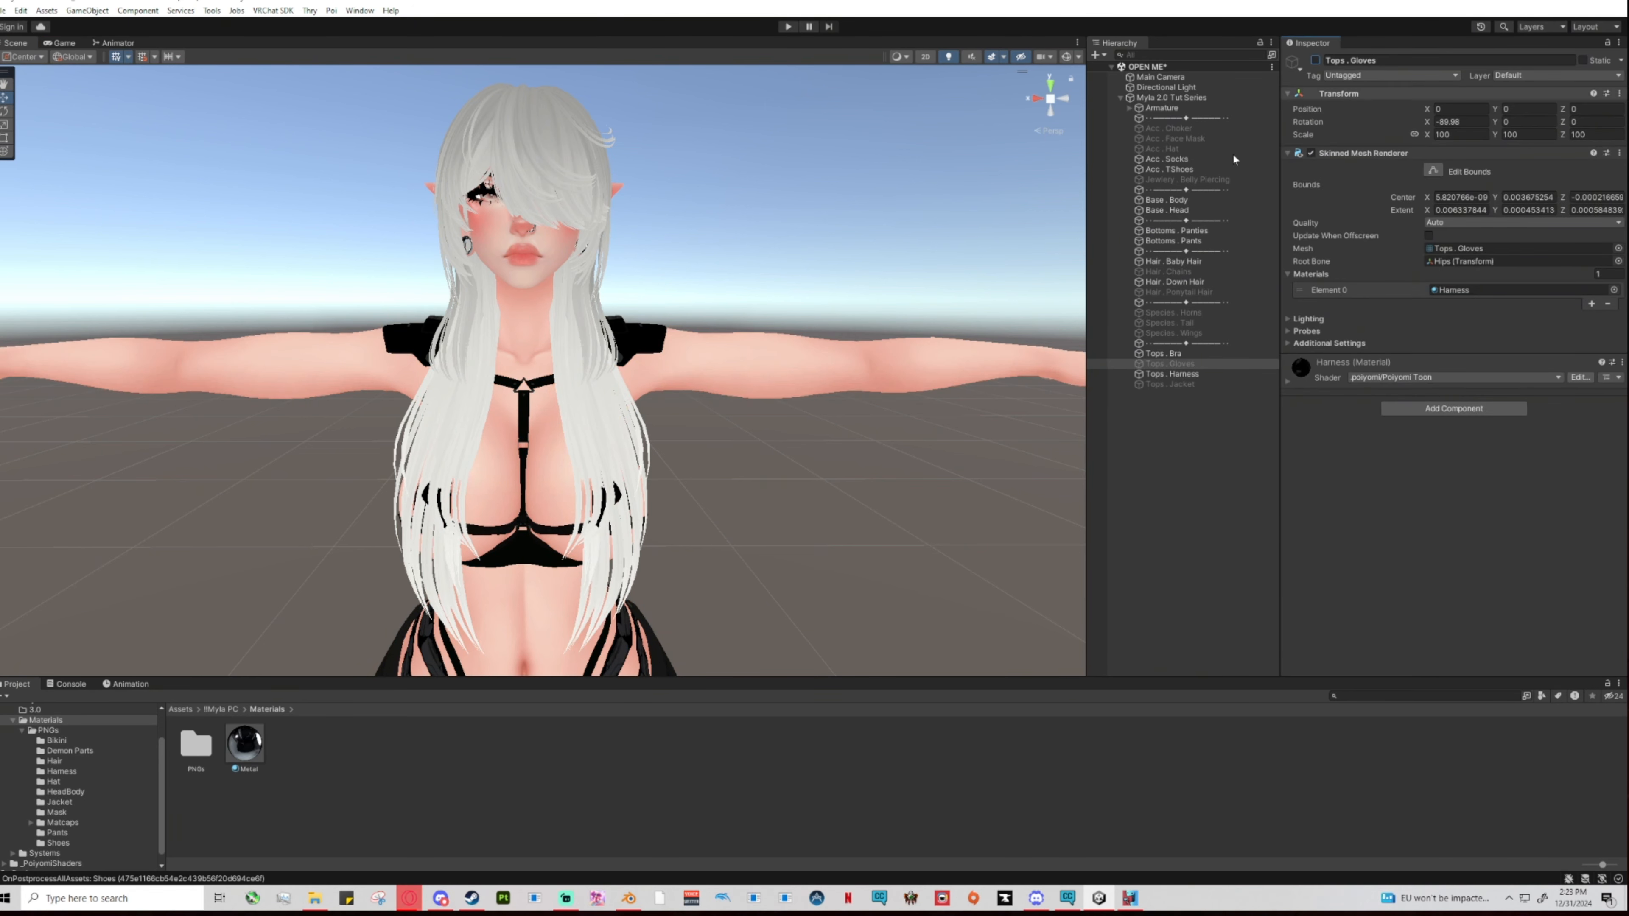
Deactivate the Bottoms . Pants object to hide the avatar's pants.
click(644, 335)
click(822, 462)
middle_drag(810, 462, 811, 403)
scroll(808, 412, down, 1)
click(723, 408)
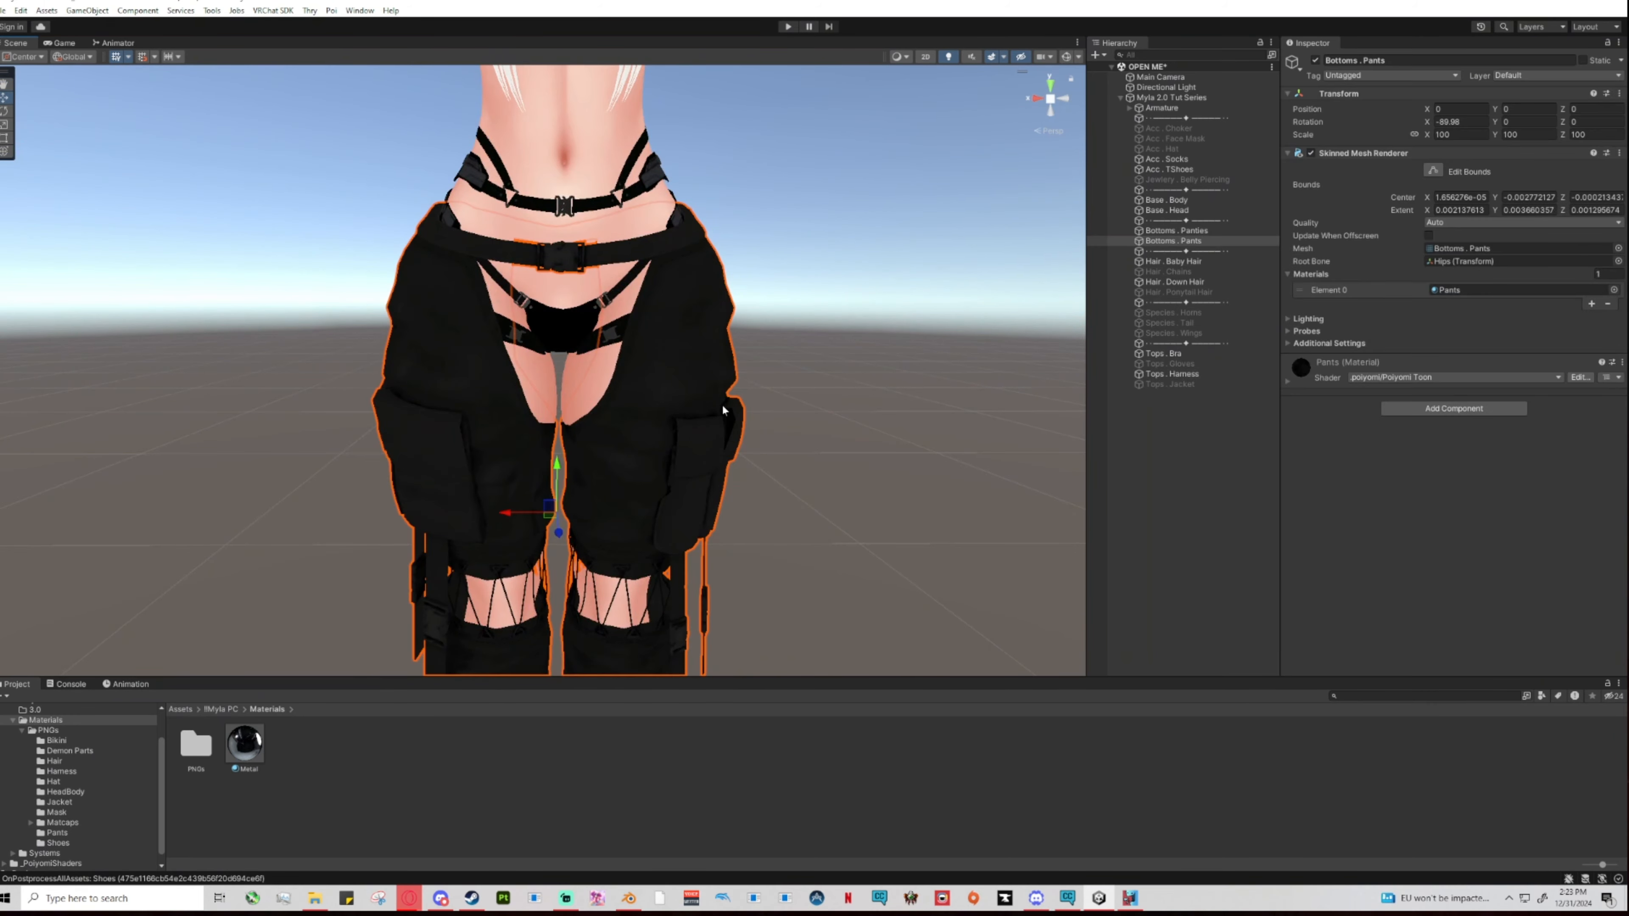
click(1314, 60)
middle_drag(827, 103, 832, 359)
scroll(834, 366, down, 6)
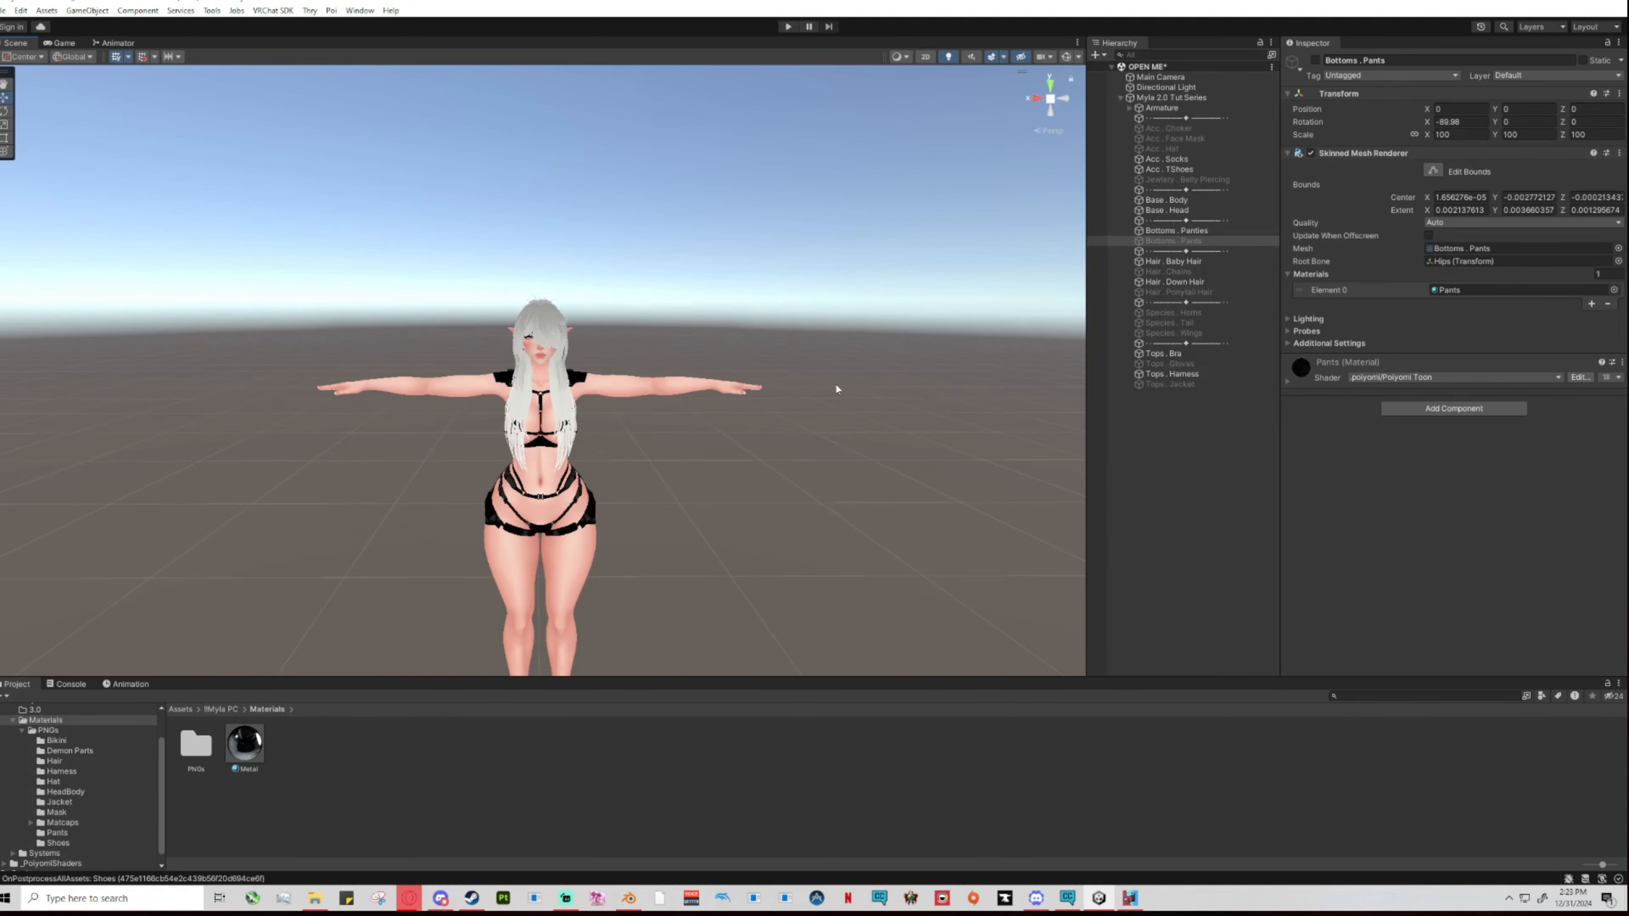
Deactivate the Hair . Down Hair and Hair . Baby Hair objects to expose the avatar's head.
scroll(831, 399, up, 5)
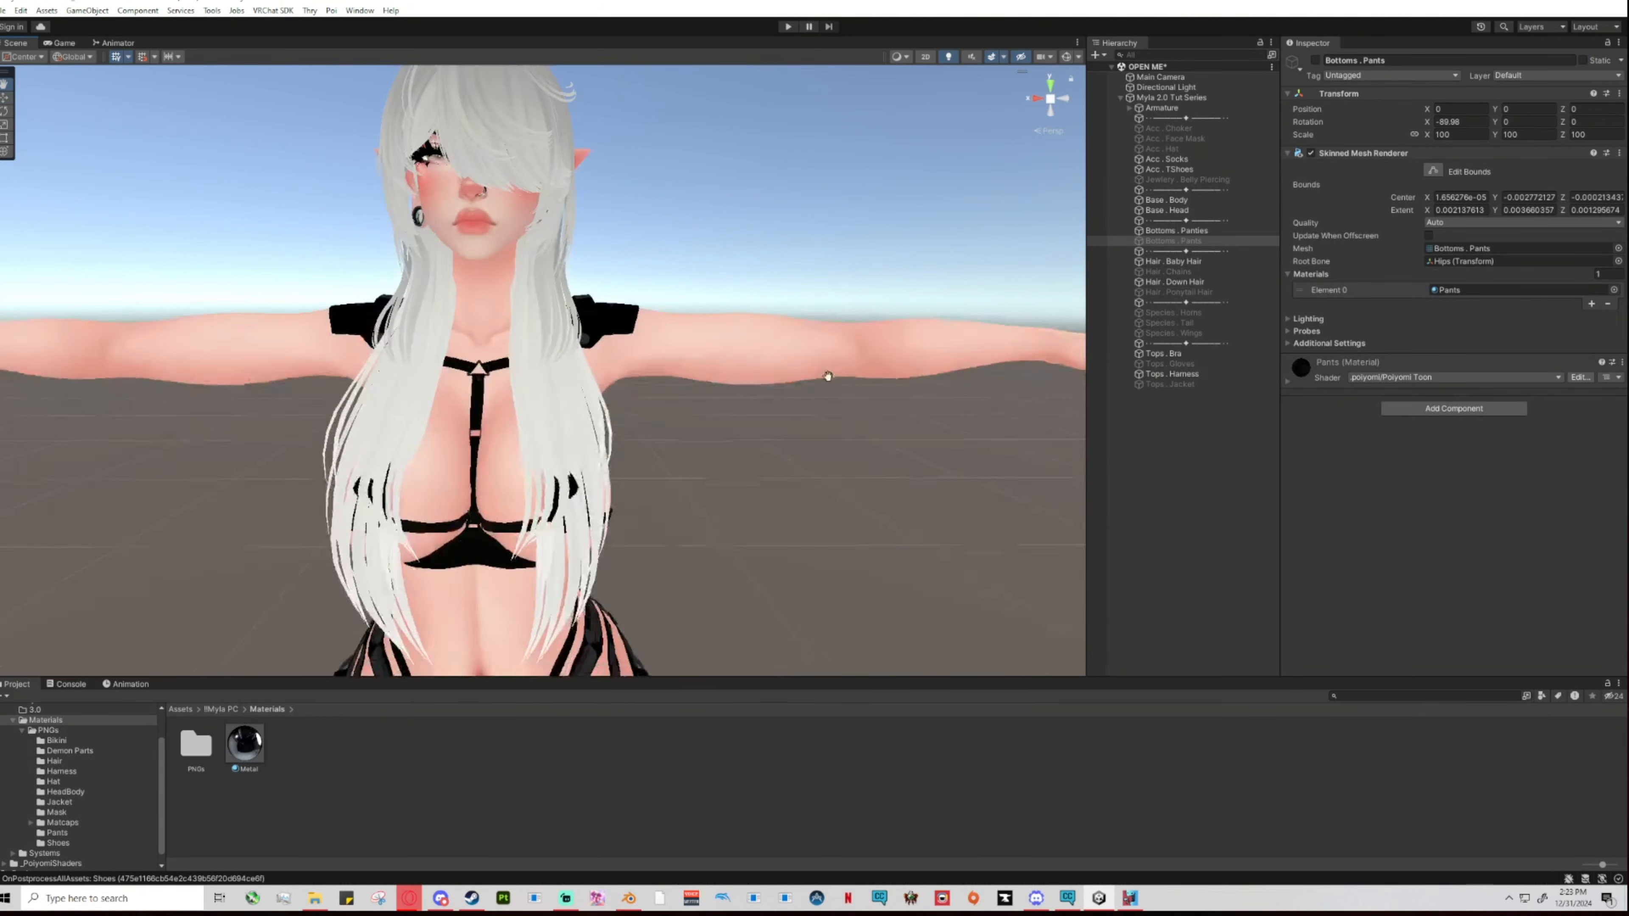
click(1174, 281)
click(1315, 59)
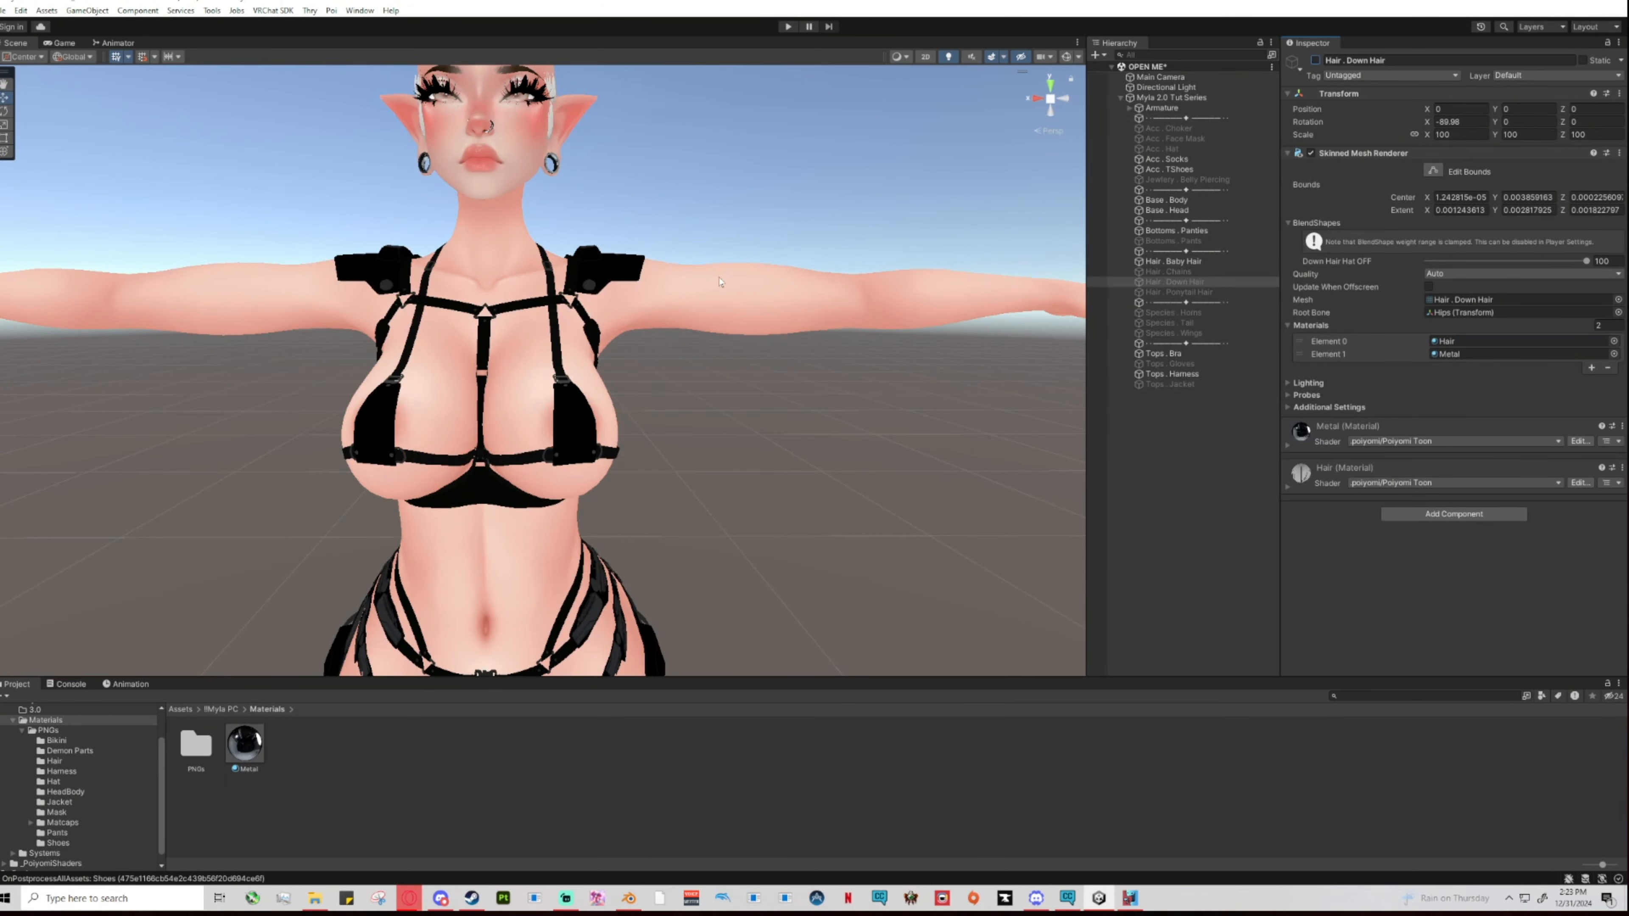
scroll(607, 133, down, 3)
click(608, 133)
click(1315, 60)
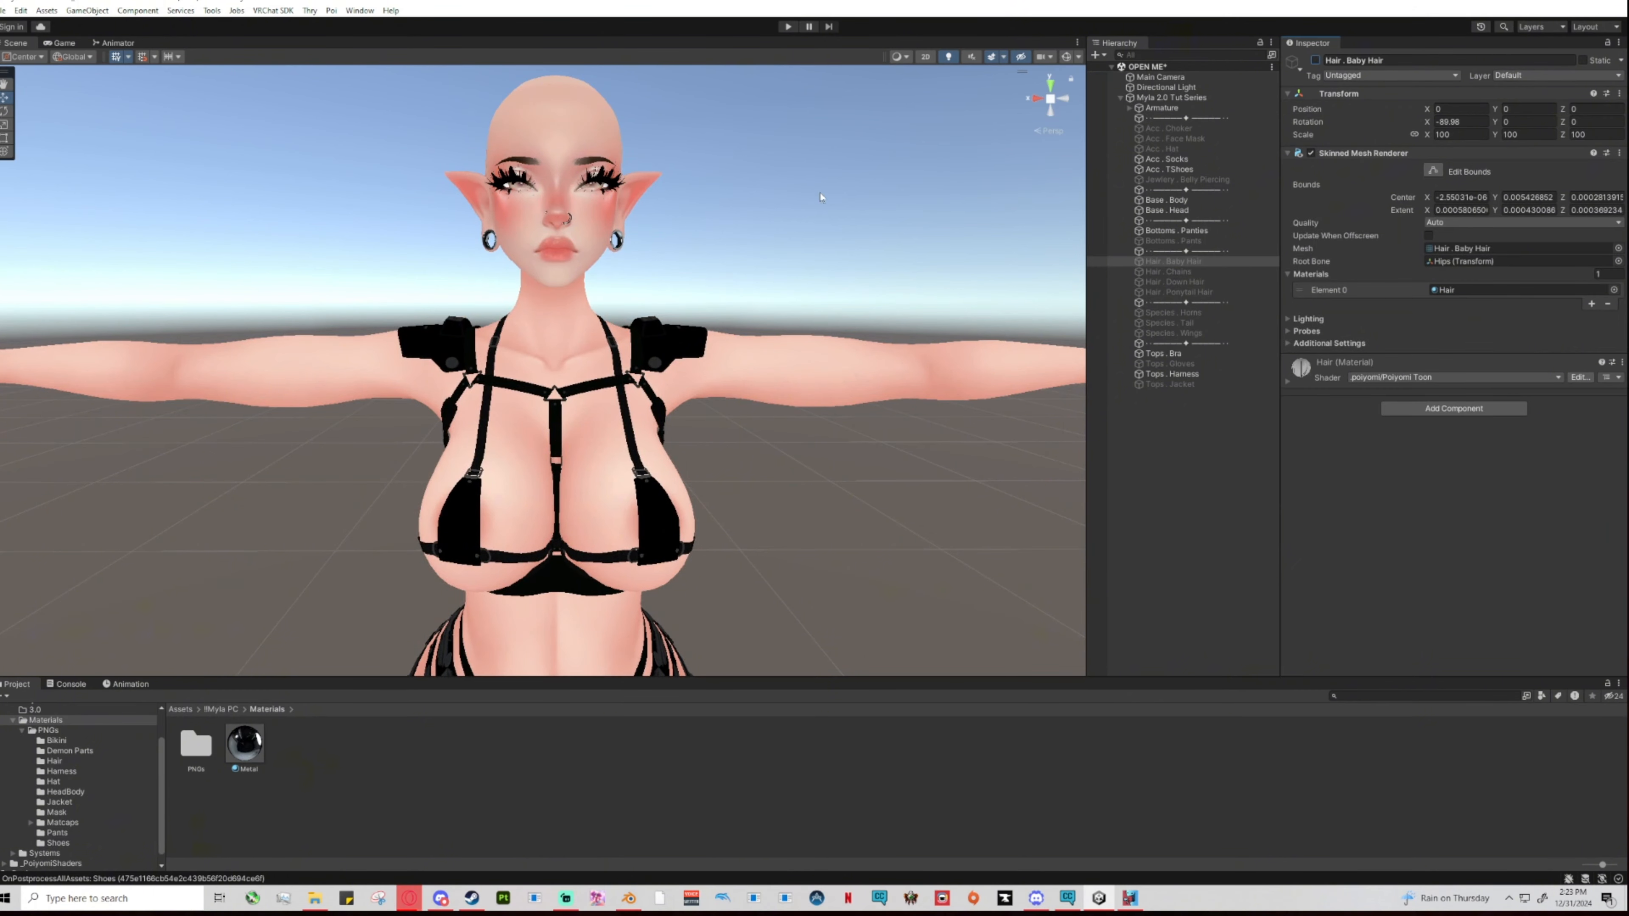
Examine the avatar's bare head up close, including the ear gauges, nose piercings, lashes and shoulder harness.
scroll(802, 212, up, 4)
middle_drag(801, 154, 826, 379)
right_drag(827, 366, 960, 365)
scroll(783, 359, up, 3)
scroll(950, 374, down, 4)
middle_drag(616, 436, 975, 372)
right_drag(975, 372, 837, 378)
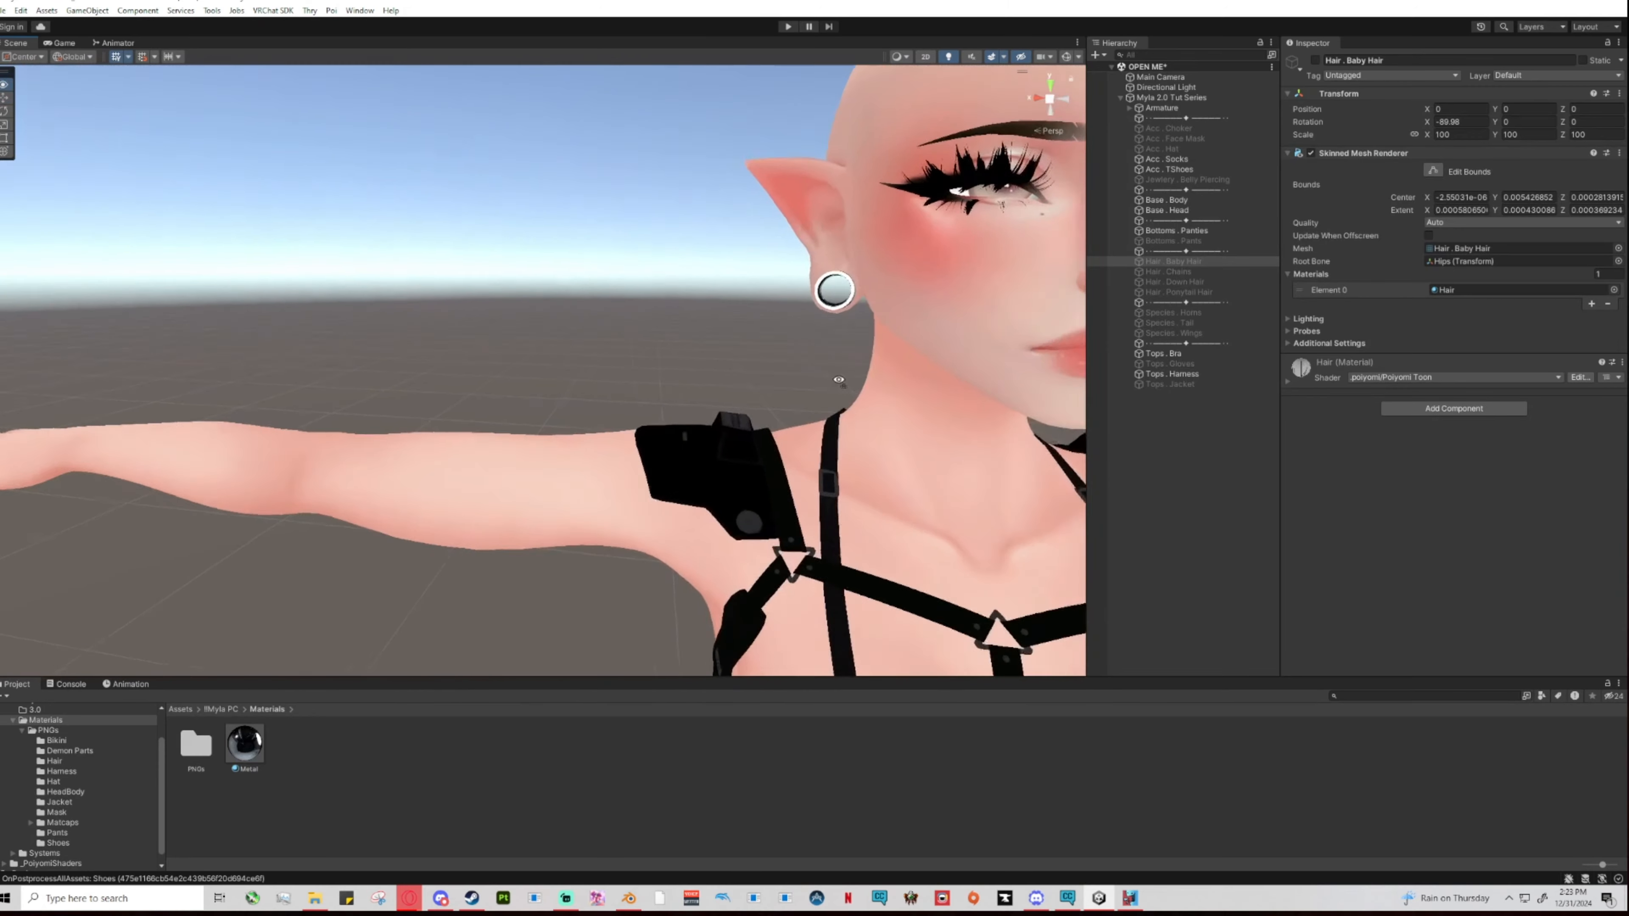
middle_drag(1045, 379, 860, 388)
scroll(674, 474, down, 9)
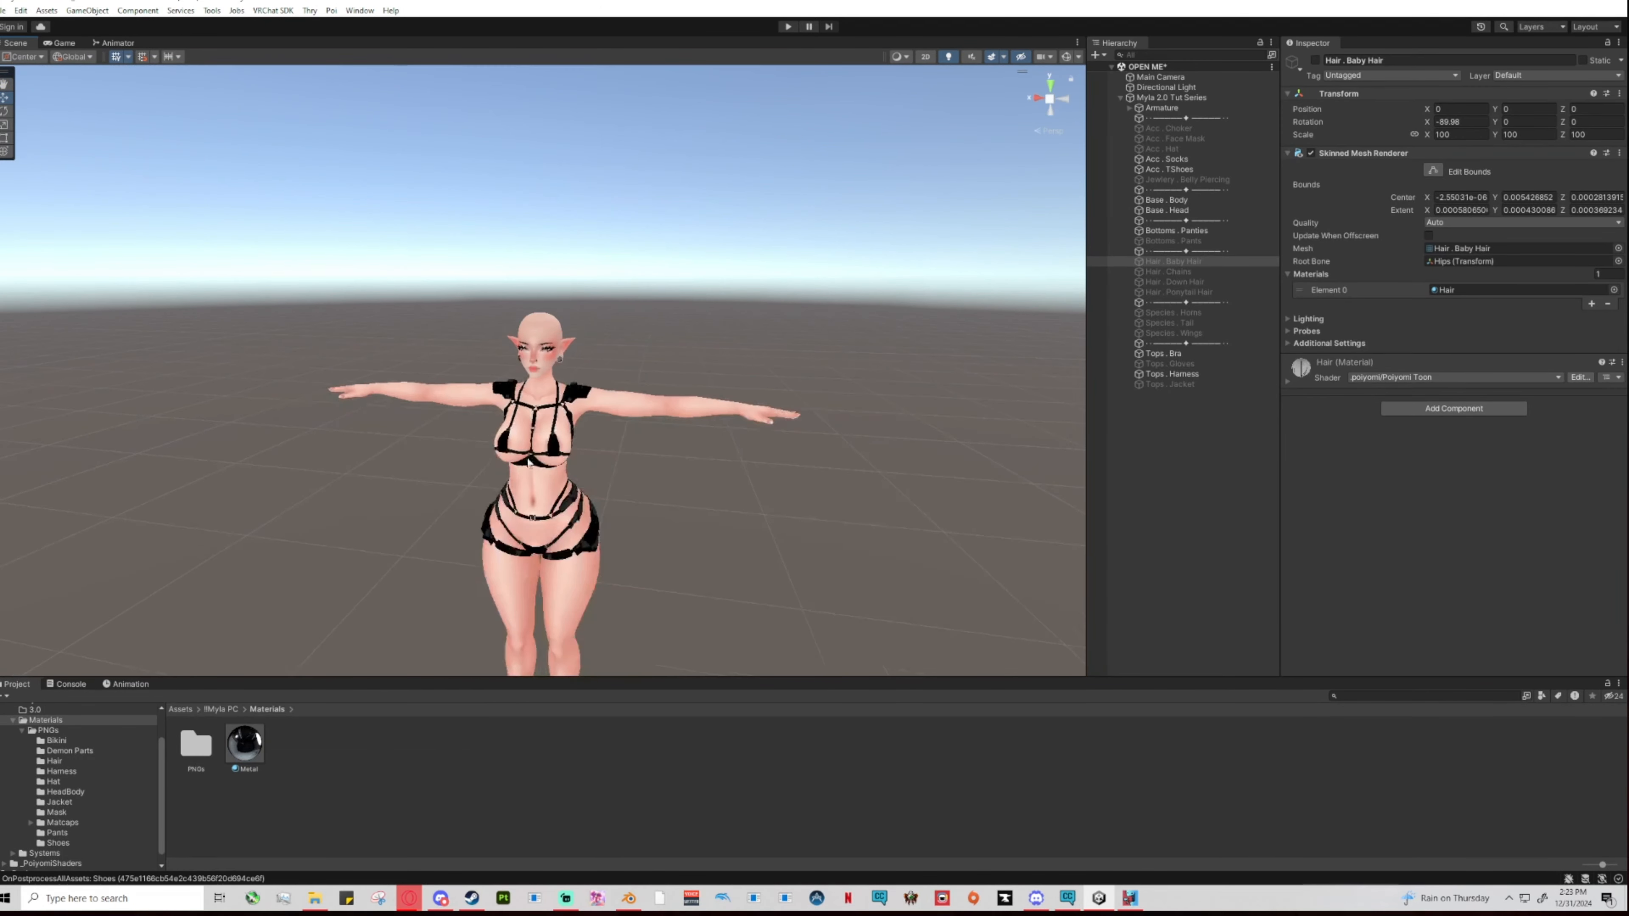
scroll(693, 474, up, 7)
scroll(763, 460, down, 5)
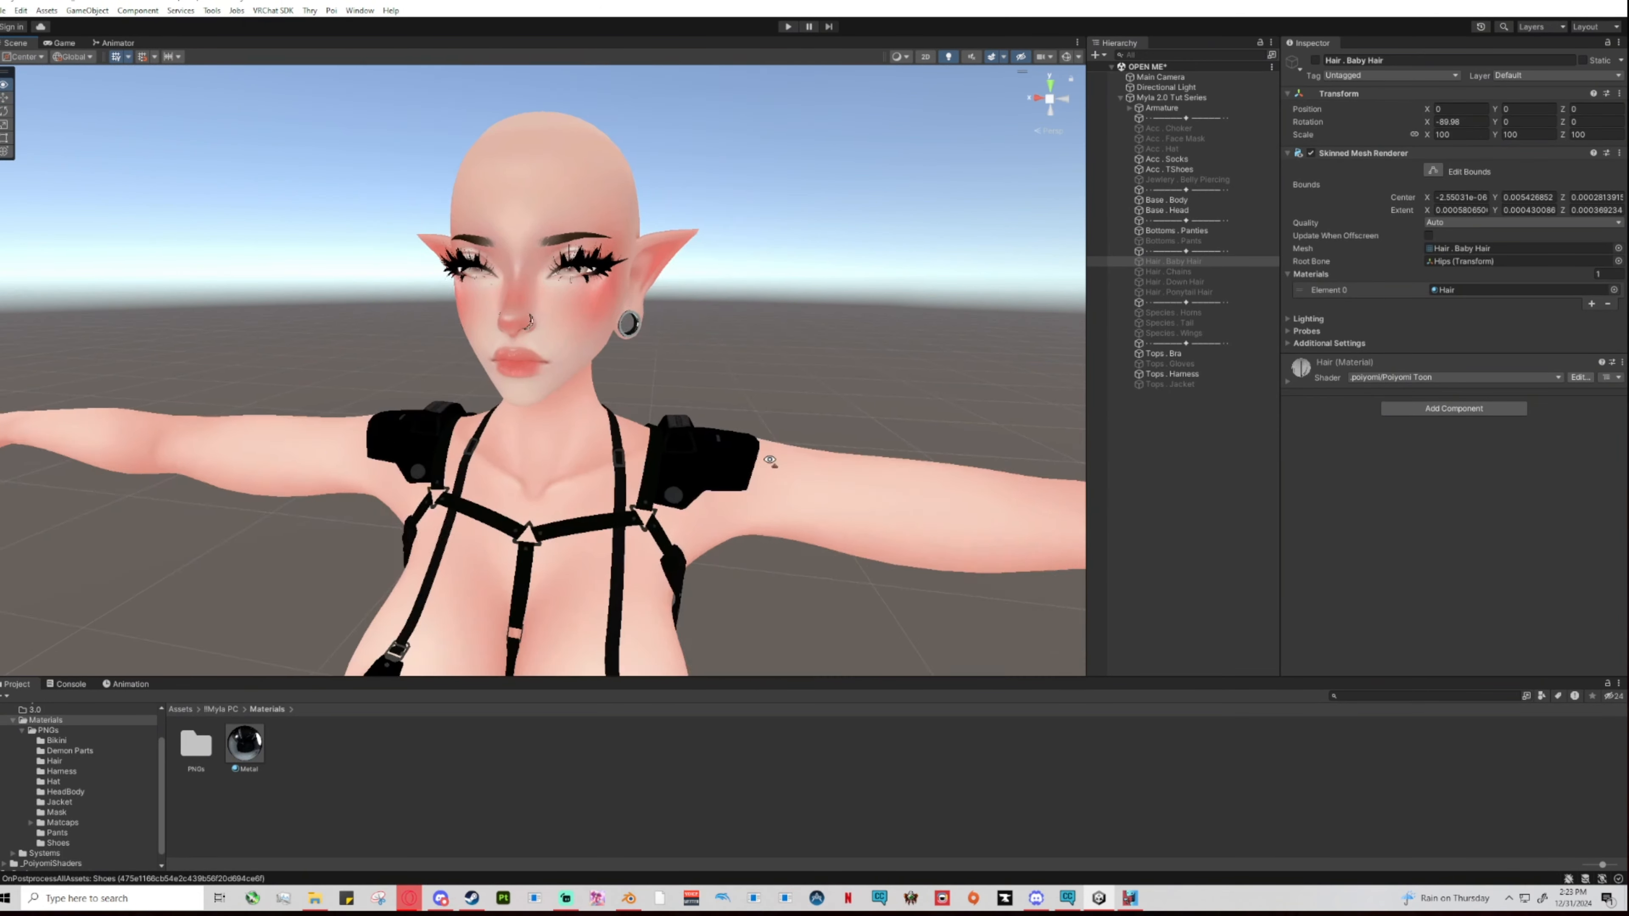
right_drag(771, 458, 792, 441)
scroll(790, 441, up, 5)
middle_drag(699, 421, 819, 436)
right_drag(819, 436, 928, 474)
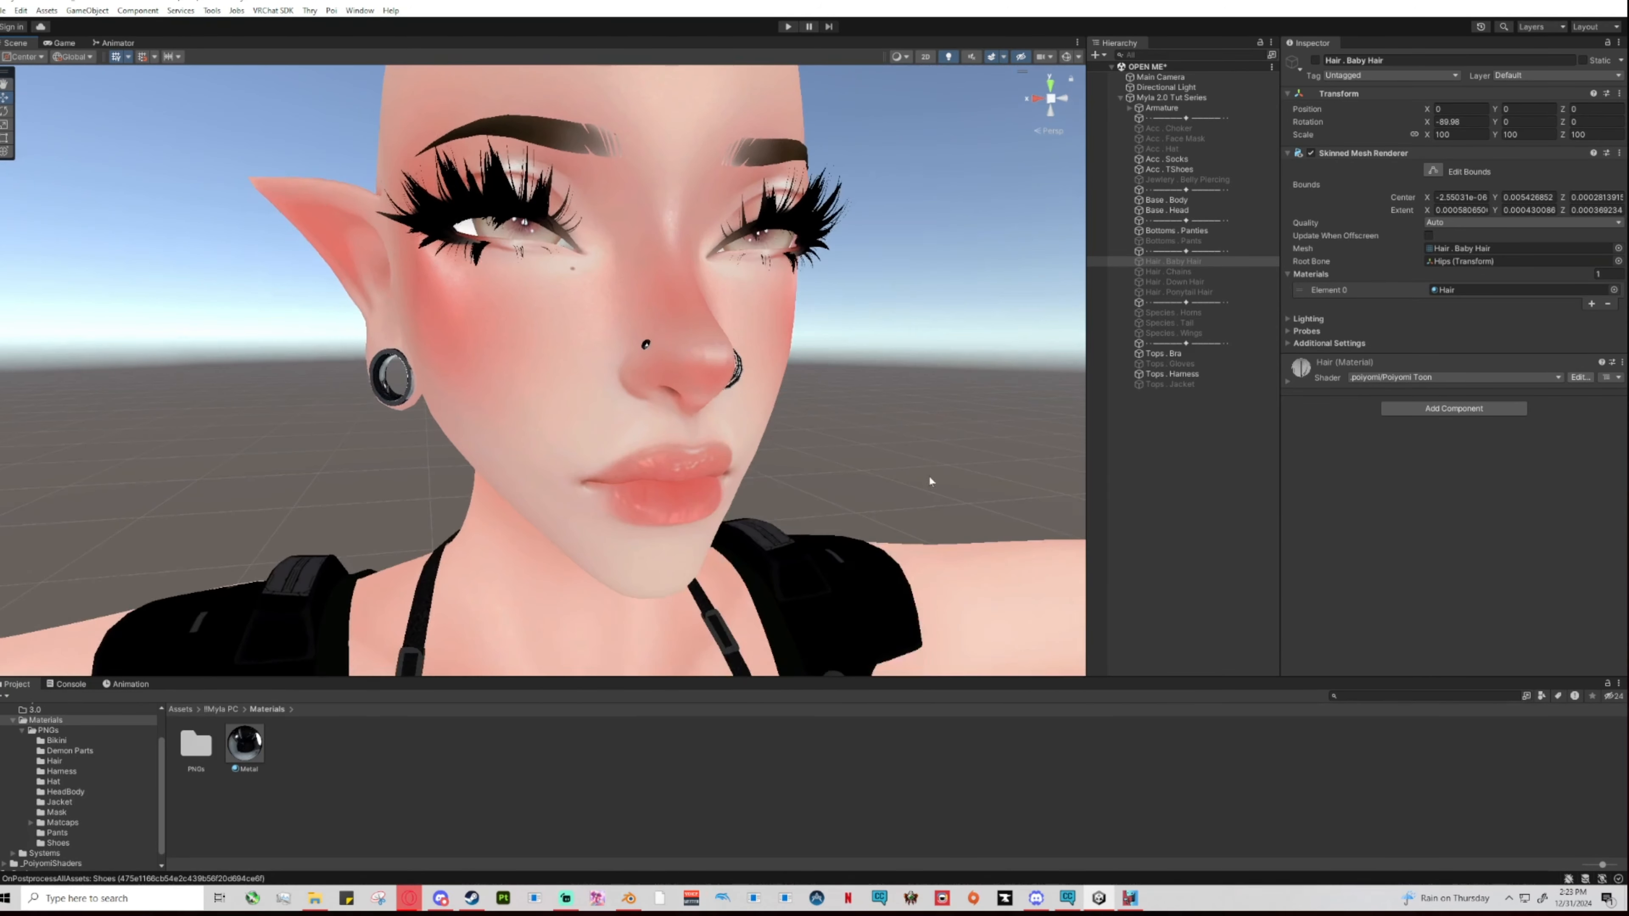
middle_drag(1039, 453, 913, 480)
right_drag(912, 480, 885, 481)
scroll(885, 481, down, 6)
scroll(832, 489, up, 3)
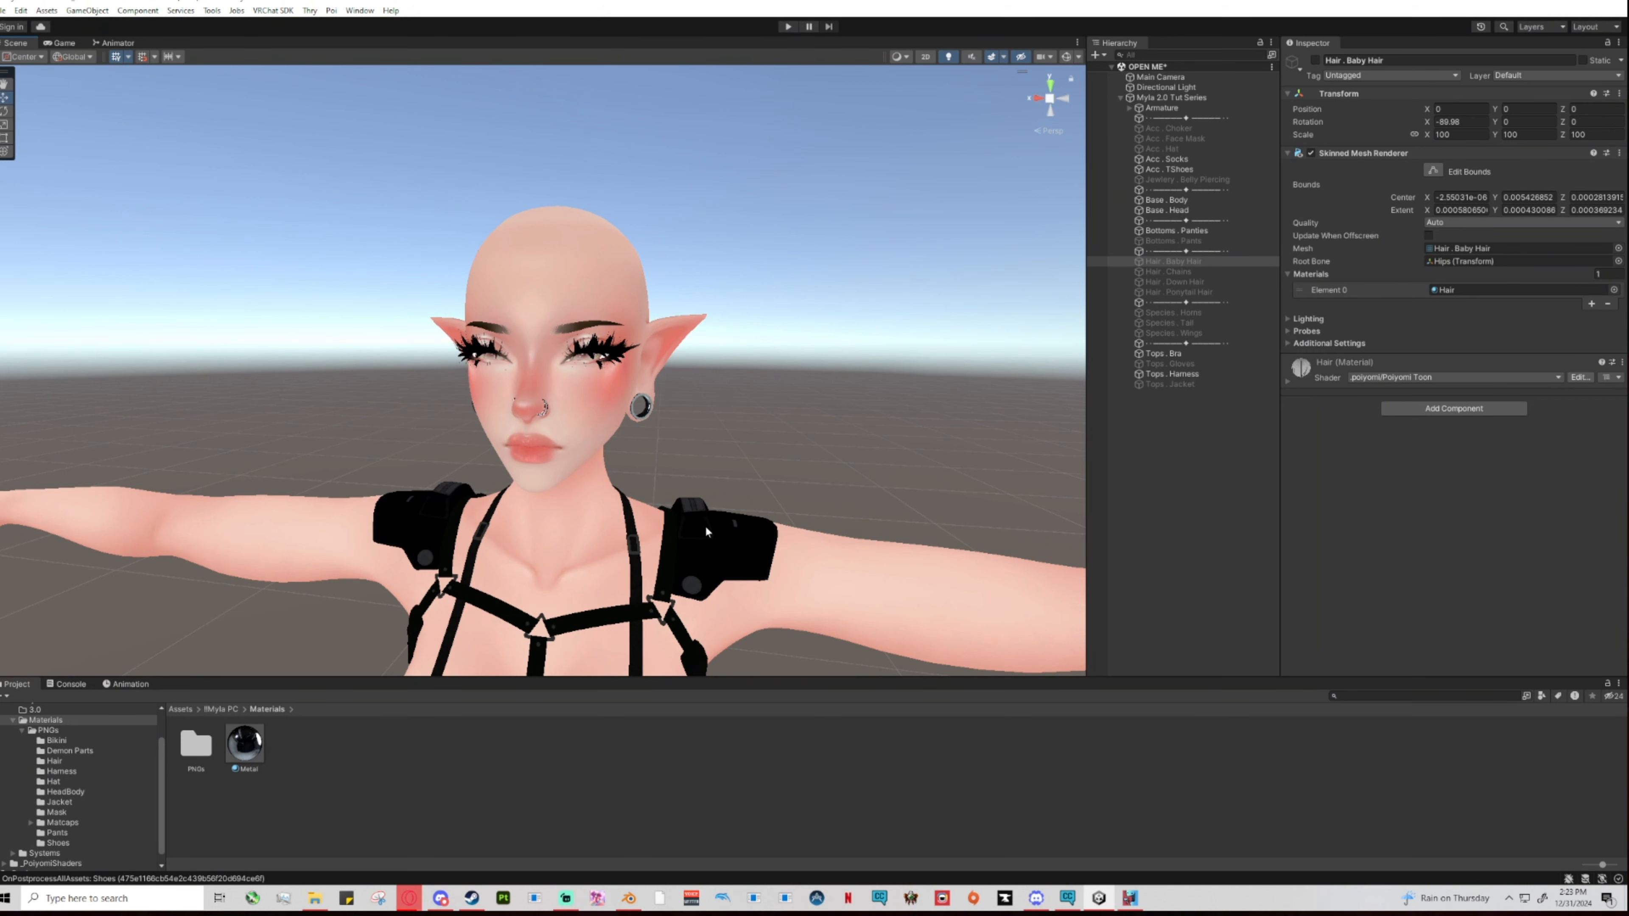
Select Base . Head, collapse its BlendShapes list and expand the Lashes material's shader settings.
click(583, 389)
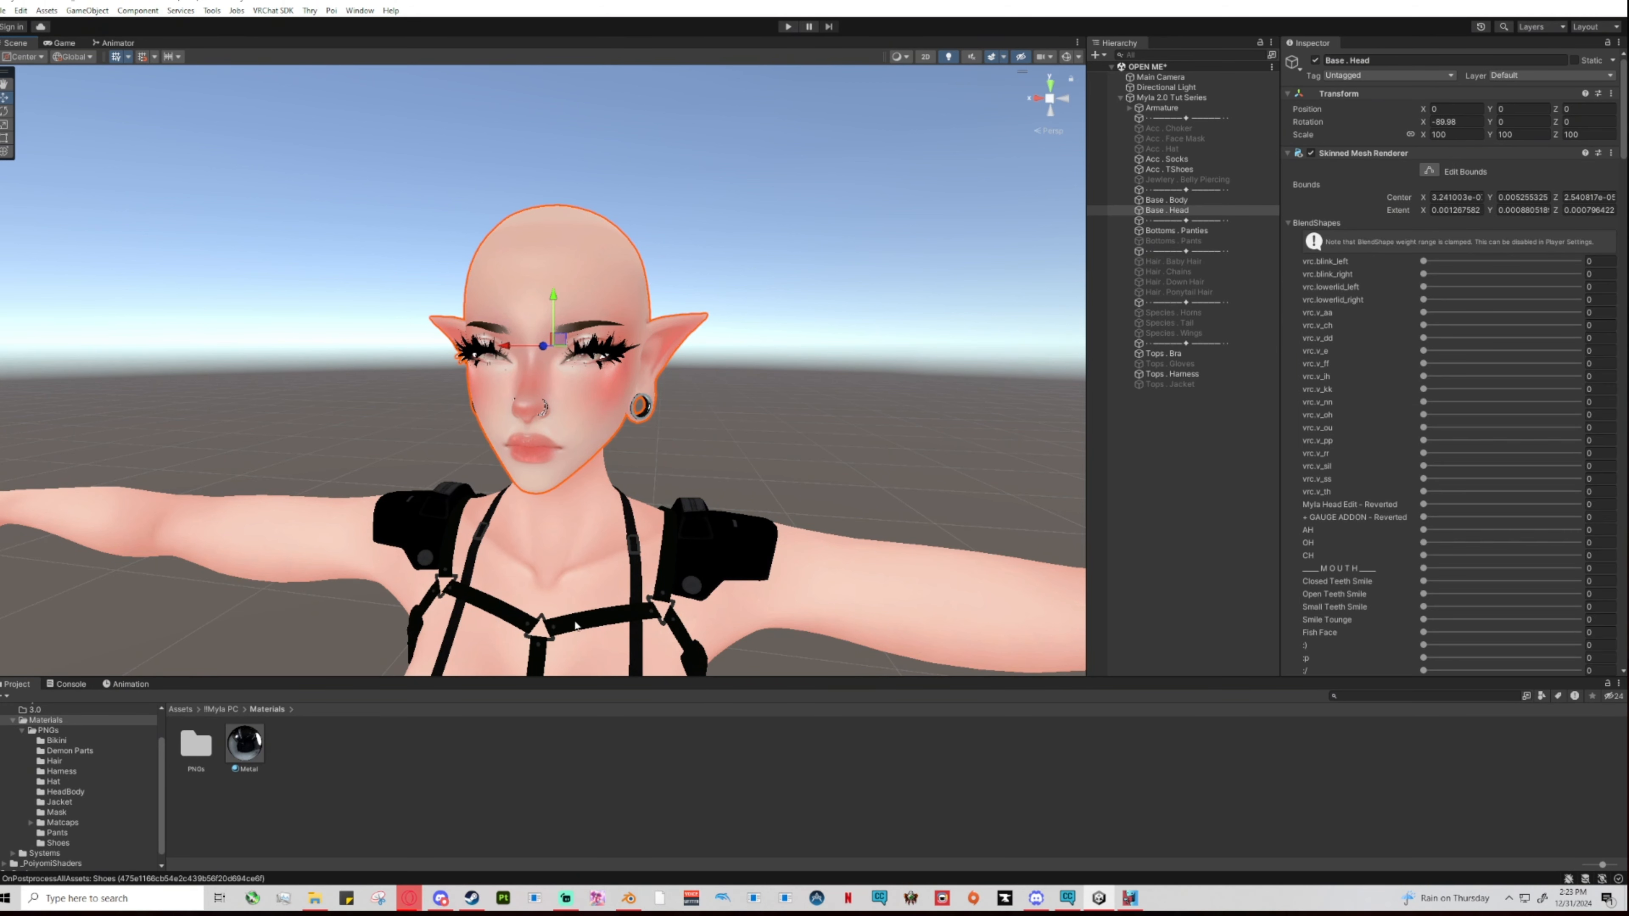
click(1315, 223)
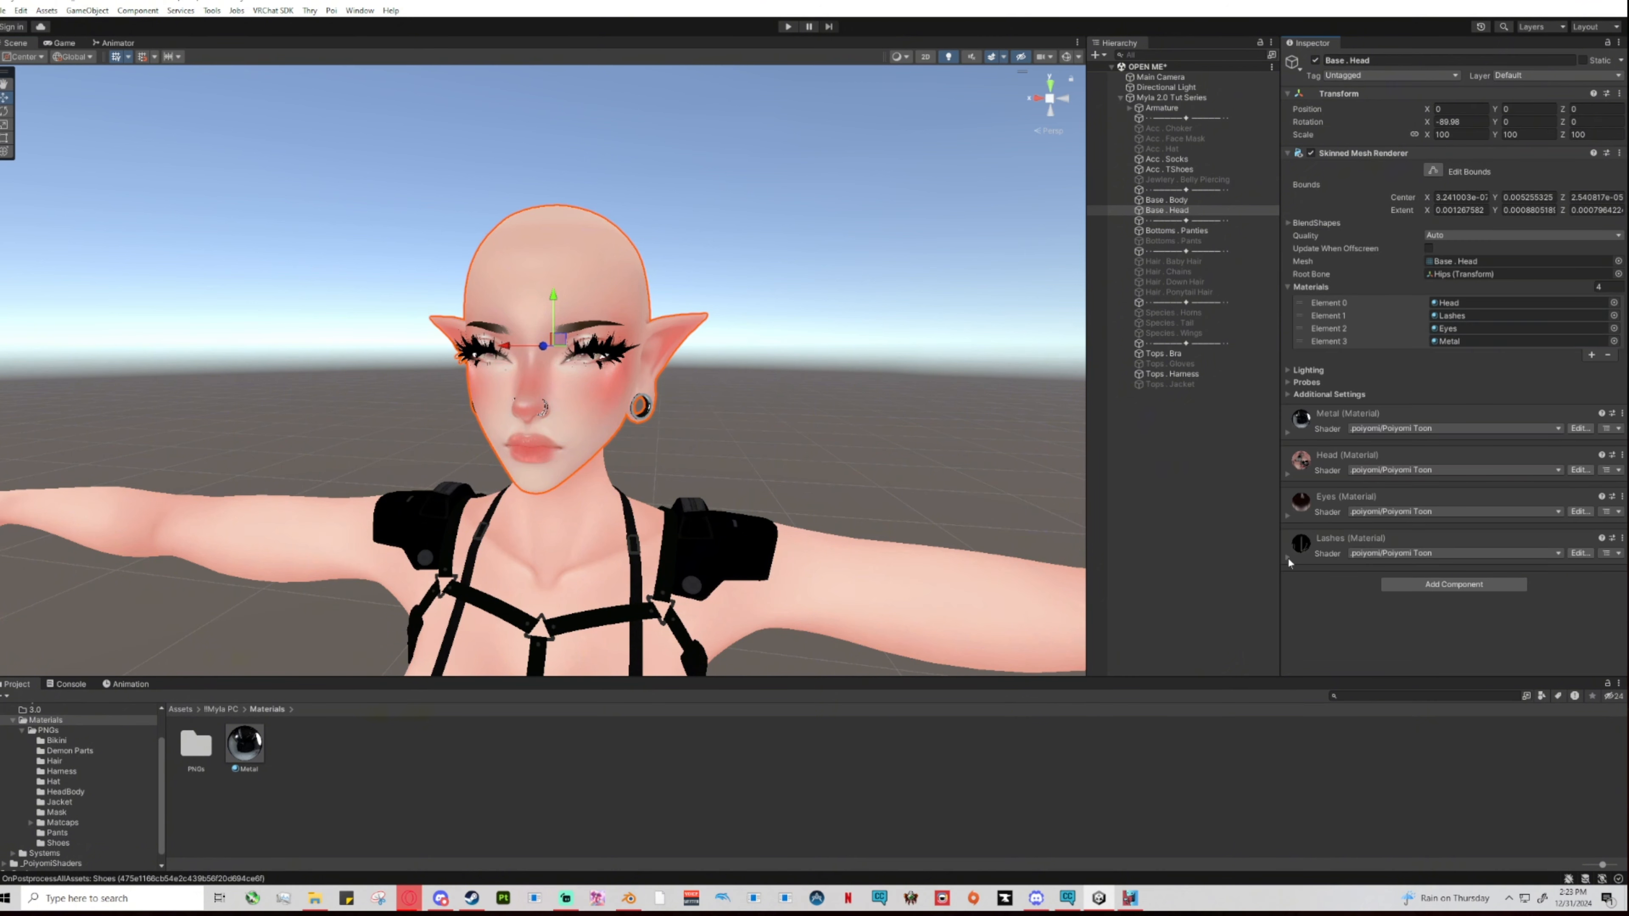
scroll(1460, 513, down, 6)
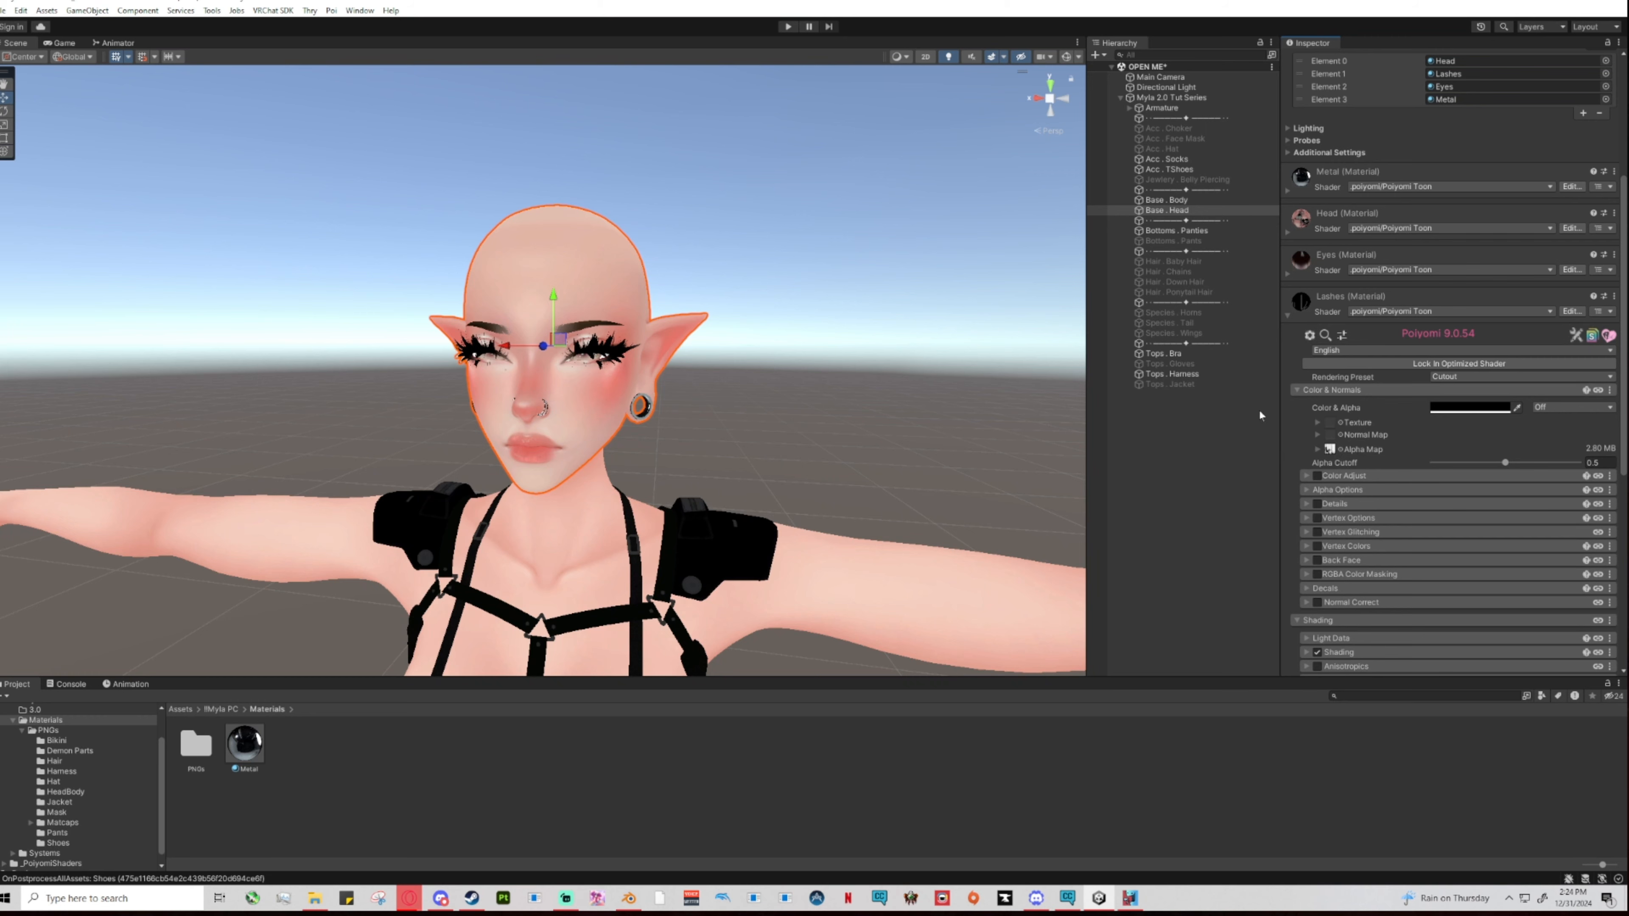
Set the Lashes material's Color & Alpha to black (000000).
scroll(640, 398, up, 5)
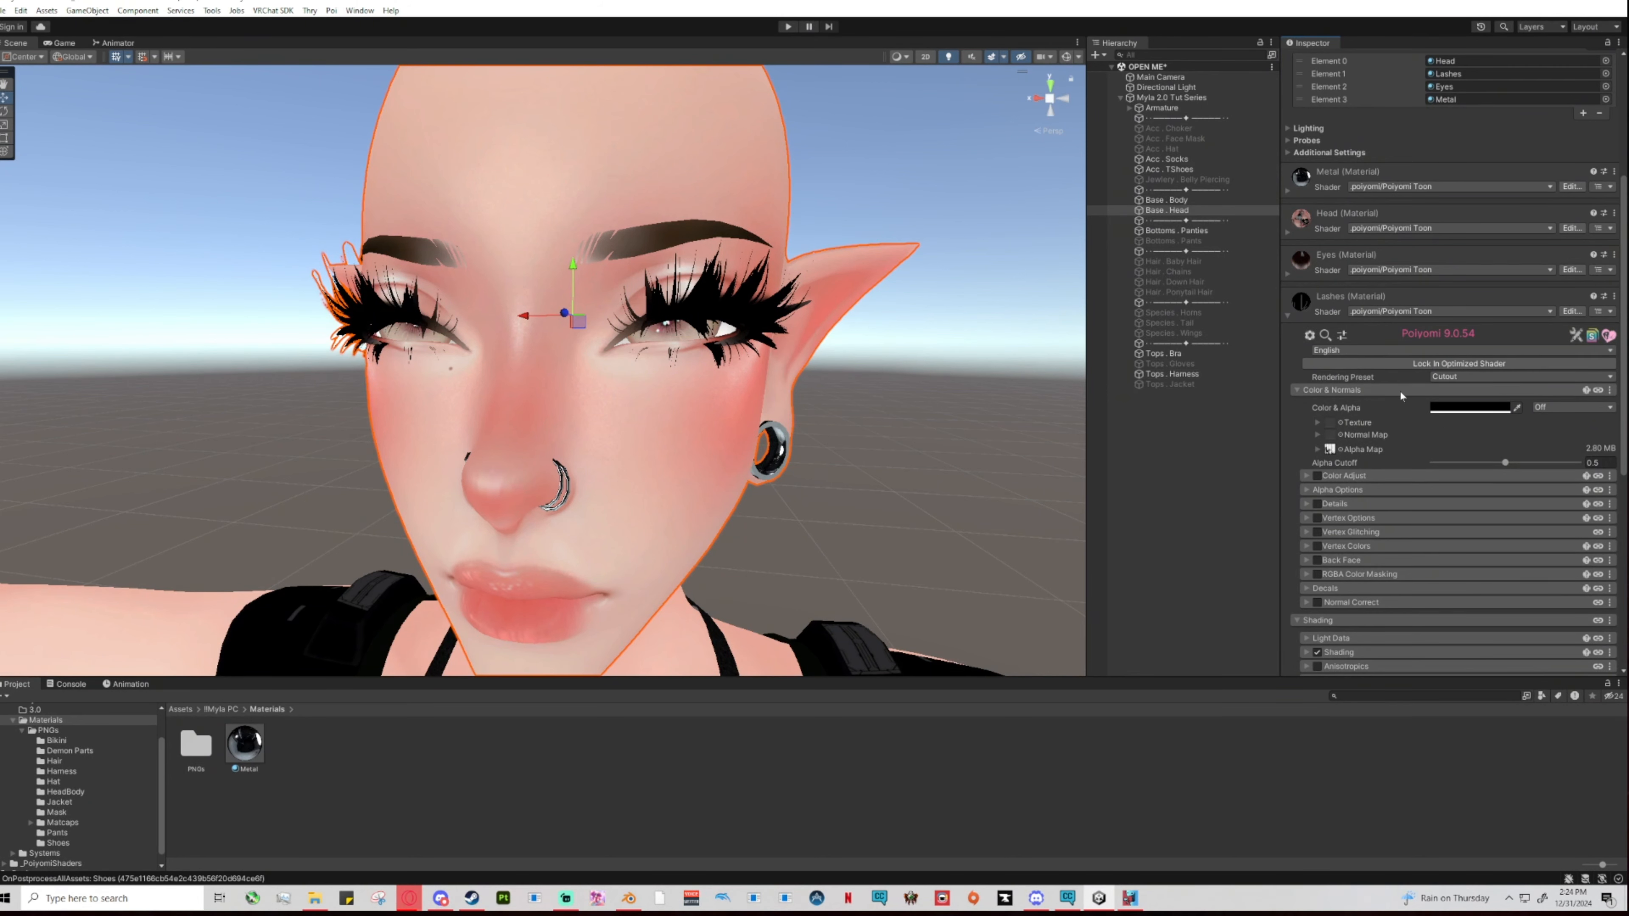
click(1448, 408)
drag(1549, 488, 1486, 597)
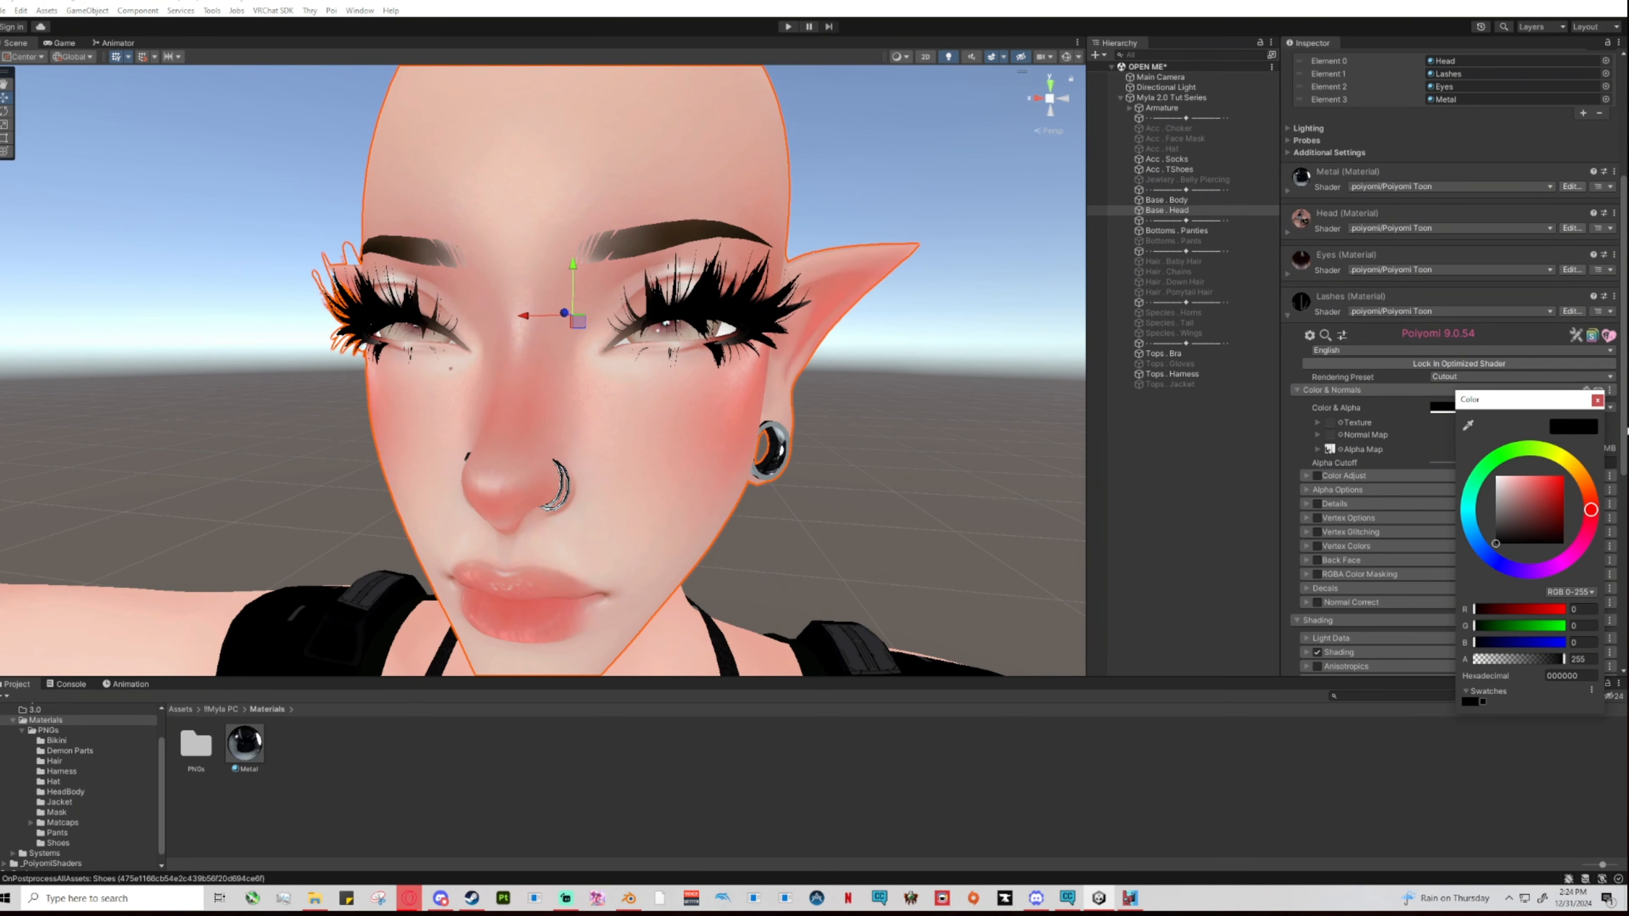
click(1598, 400)
Expand the Lashes material's Alpha Options and enable Dithering.
right_drag(817, 429, 824, 426)
key(a)
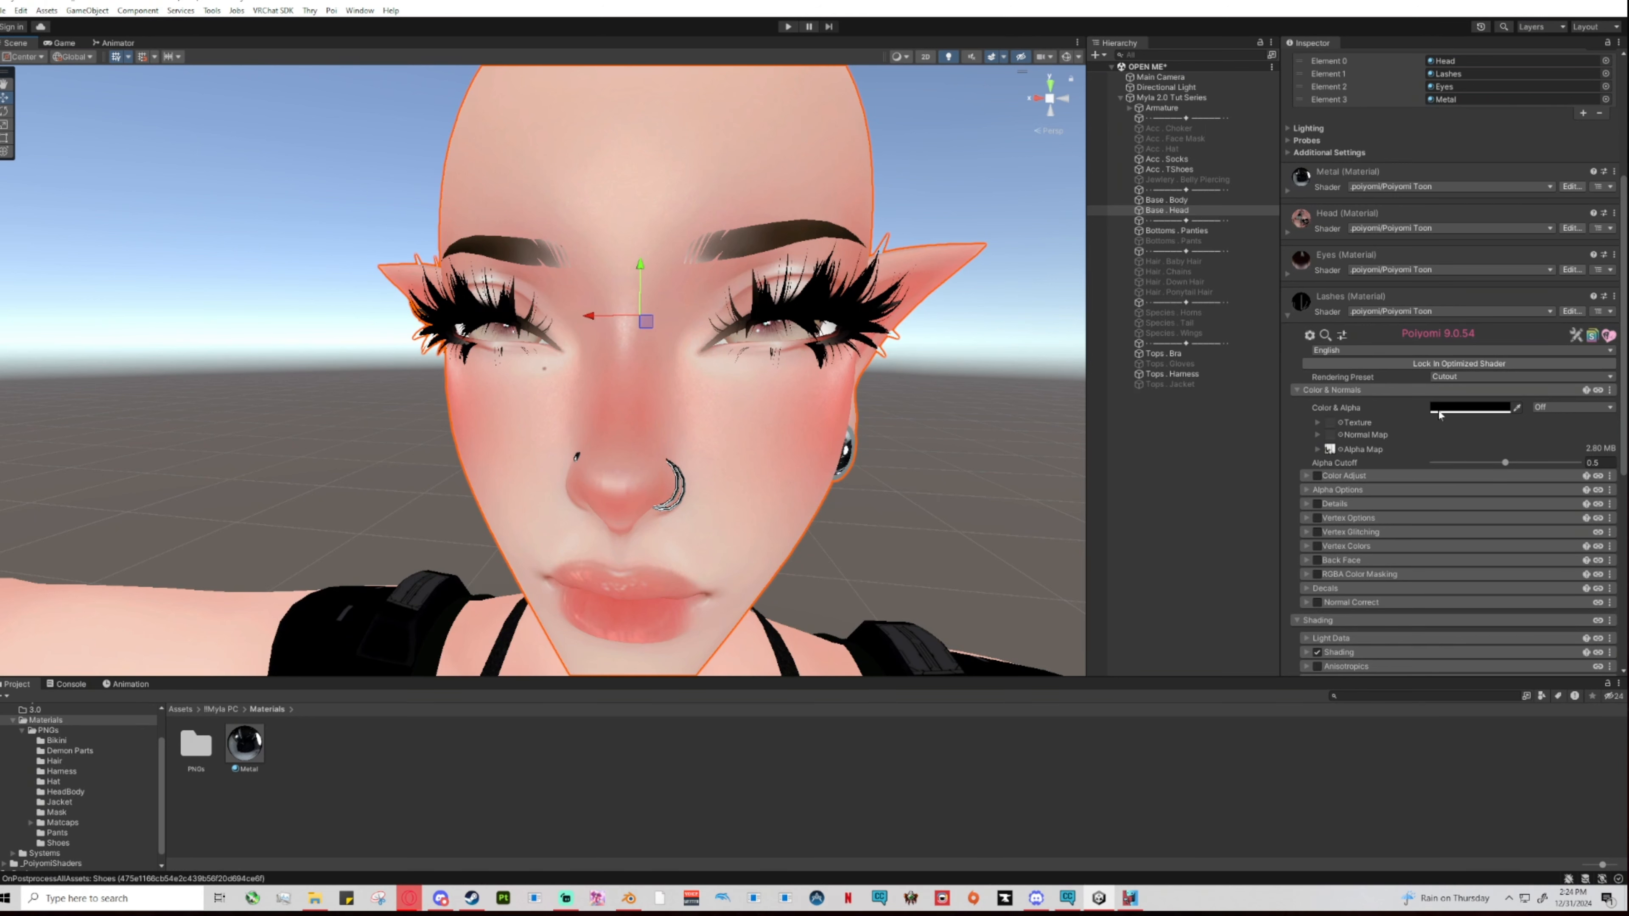
alt+drag(813, 321, 871, 252)
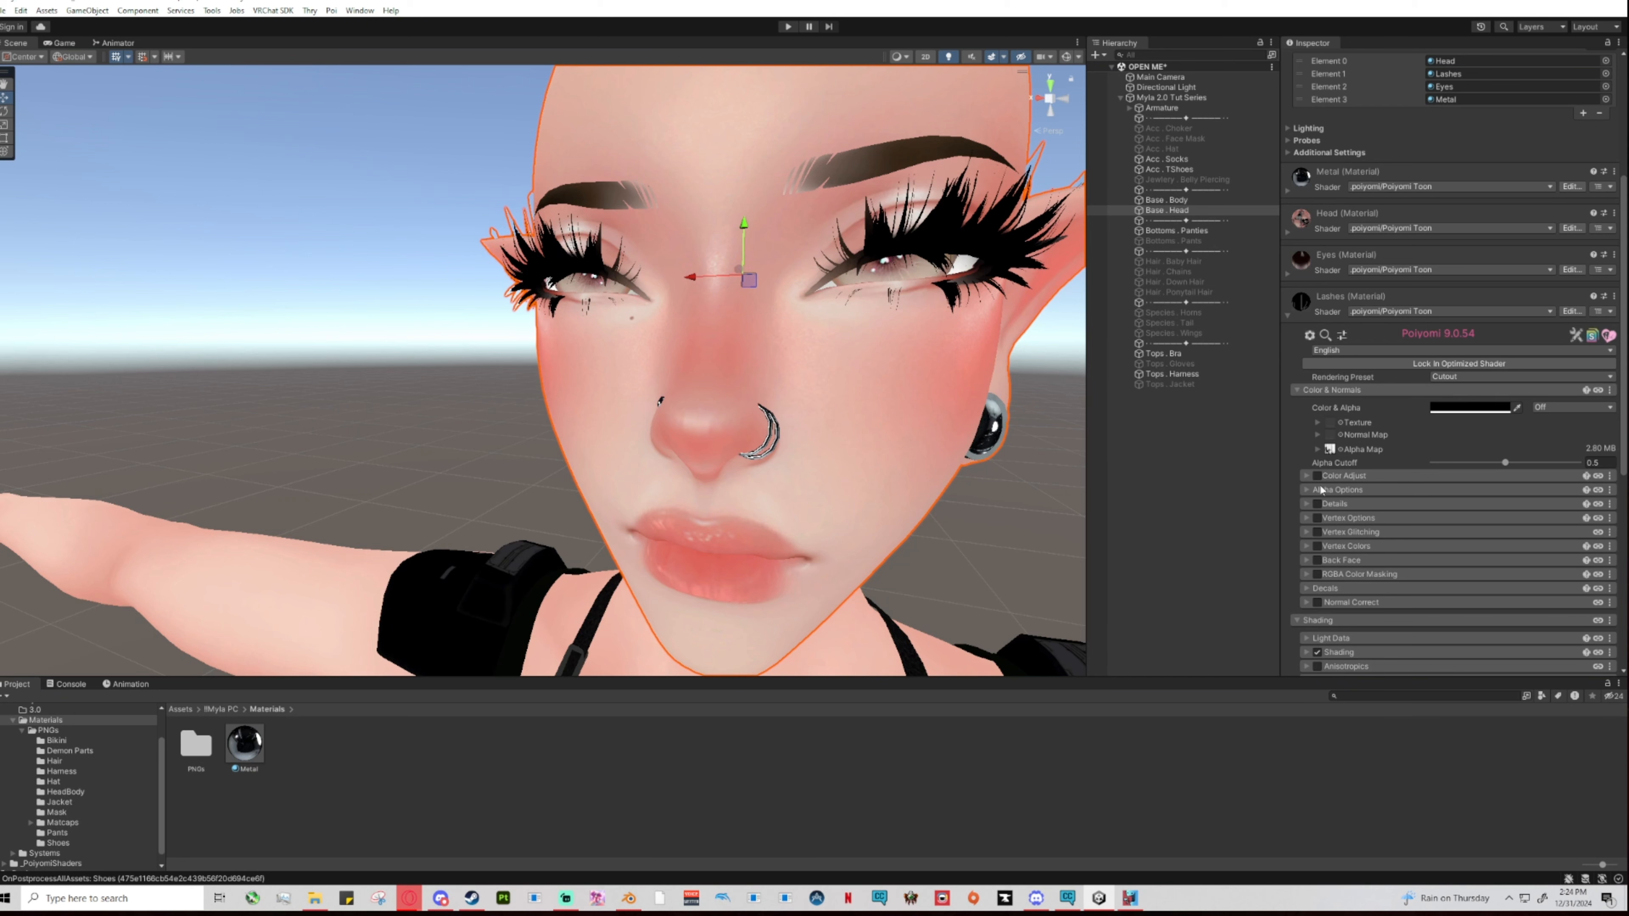
click(1415, 493)
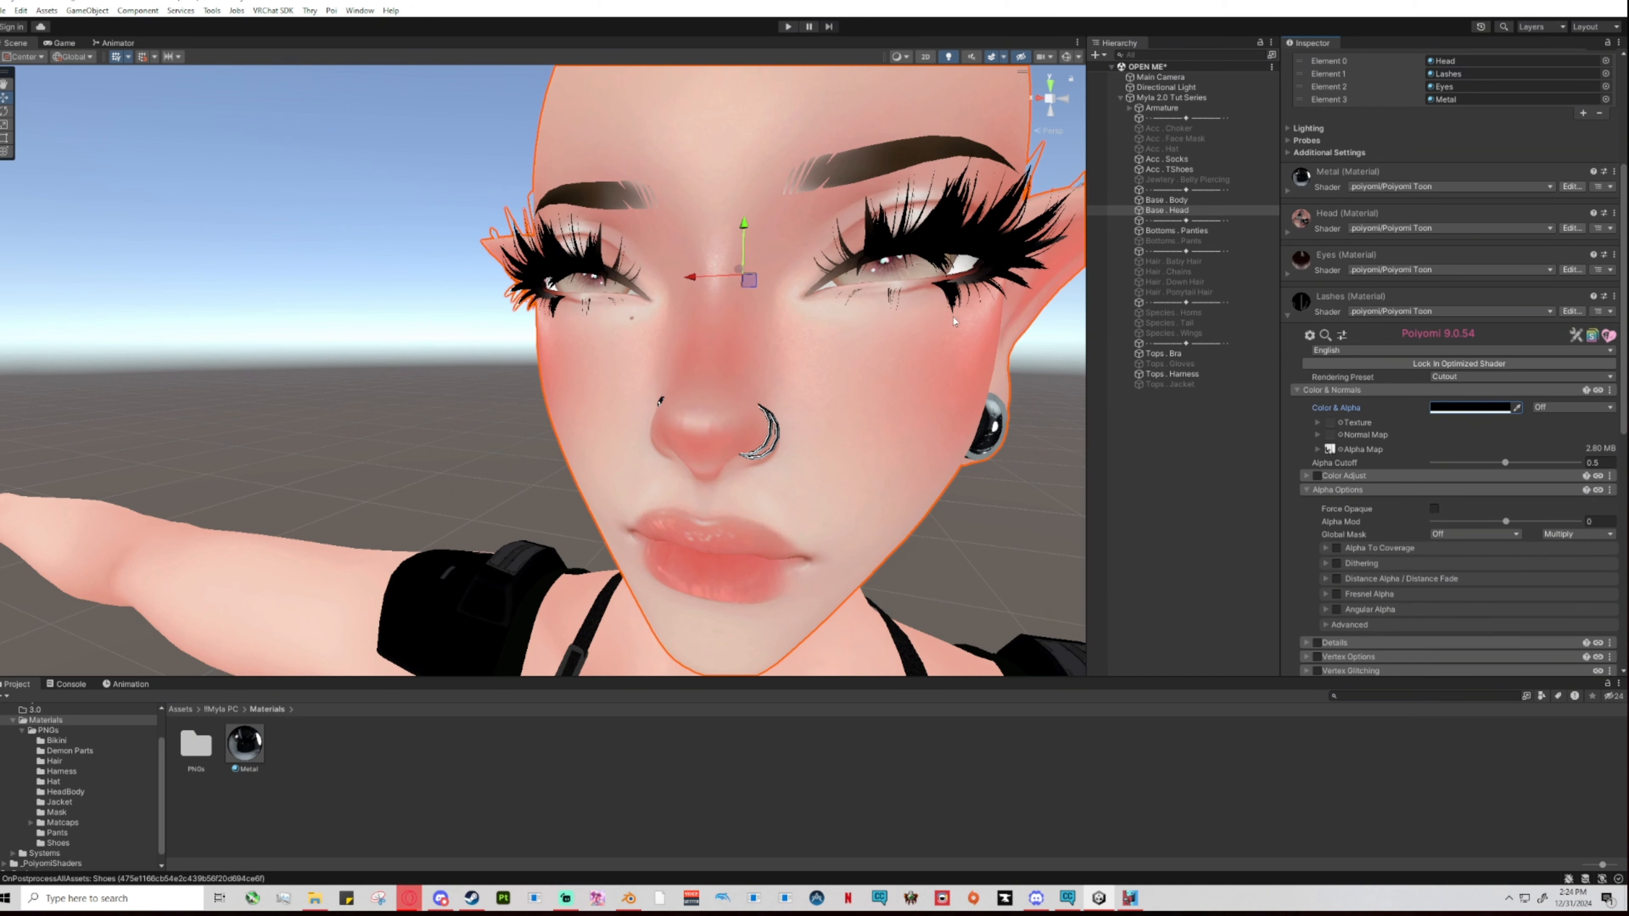
click(1336, 564)
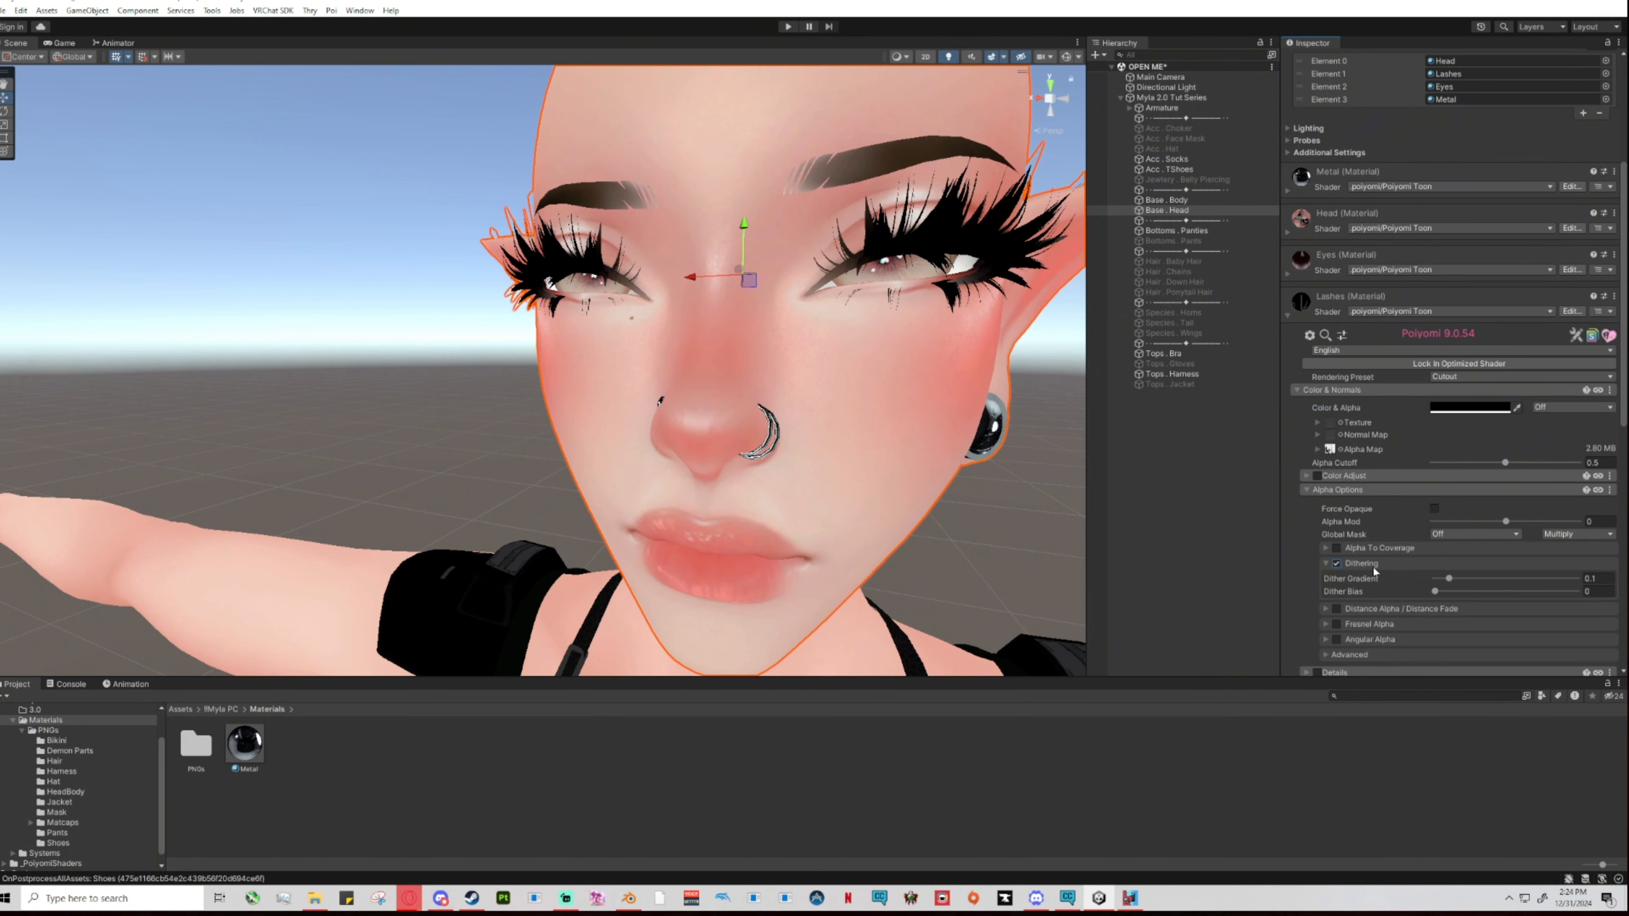
Set both Dither Gradient and Dither Bias to 1 on the Lashes material.
scroll(1379, 564, down, 1)
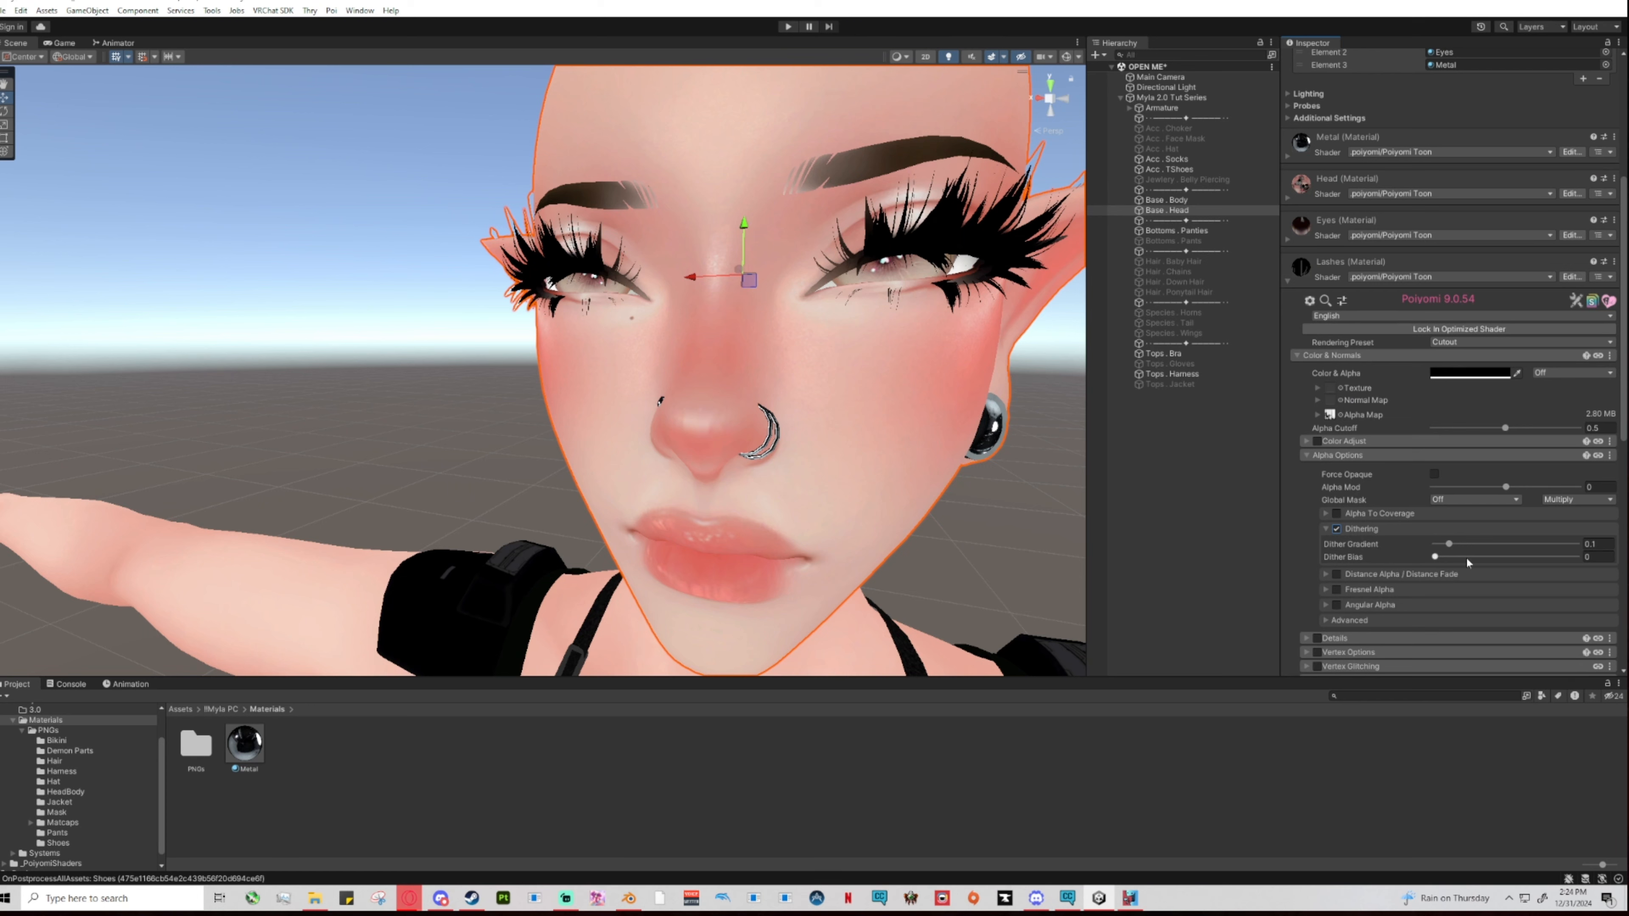
drag(1467, 558, 1623, 565)
click(1435, 556)
drag(1456, 547, 1613, 557)
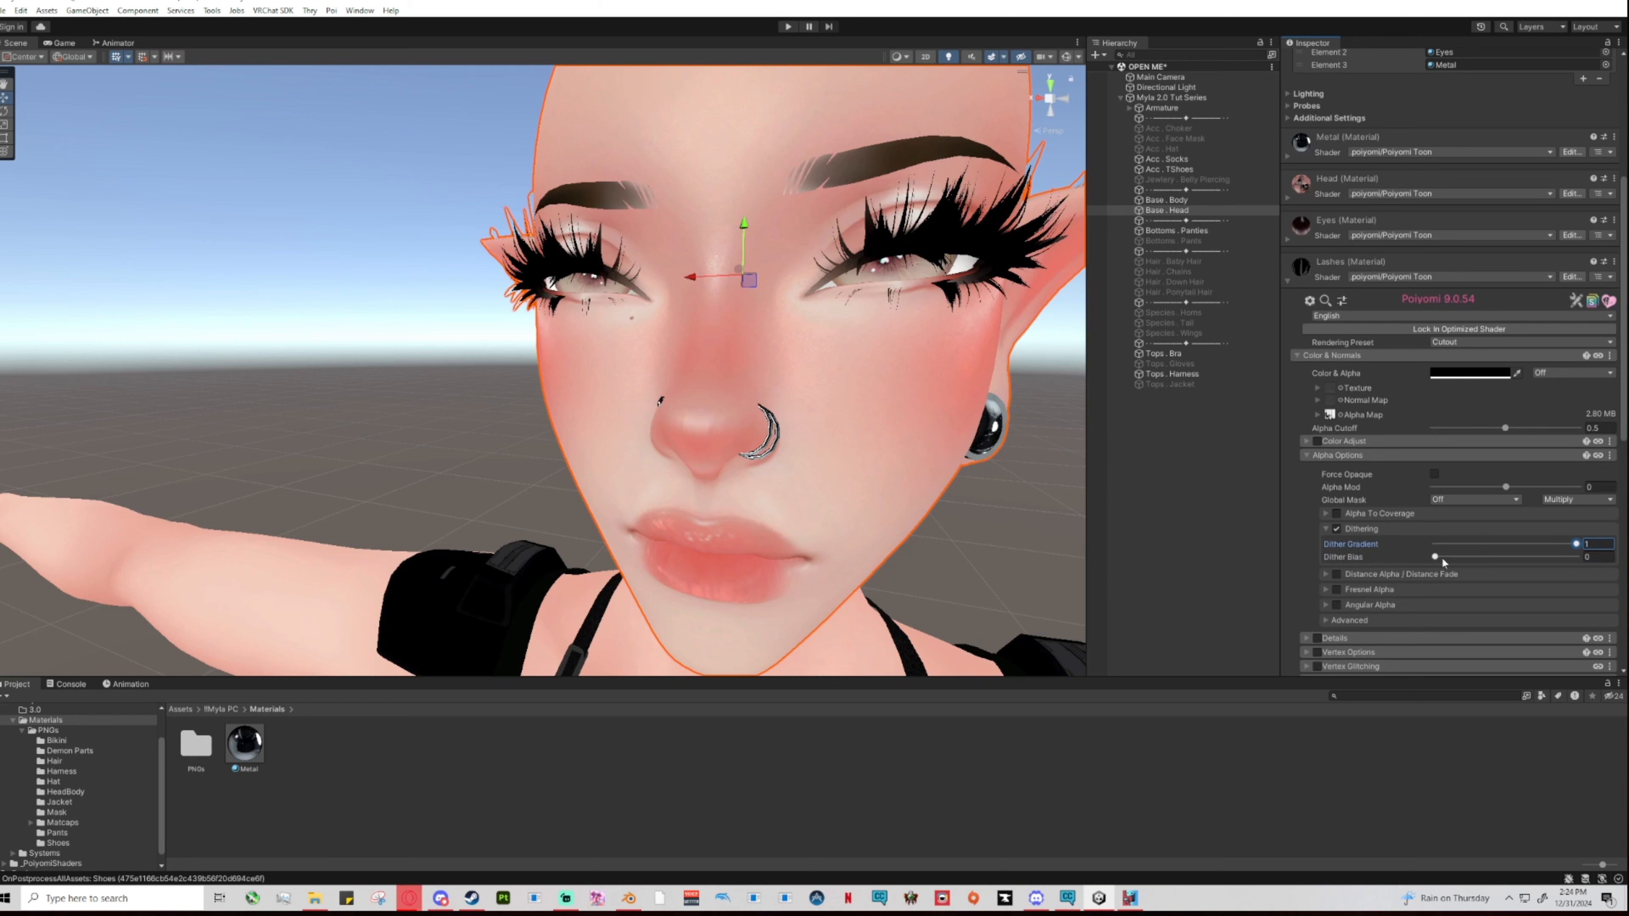
drag(1434, 557, 1614, 575)
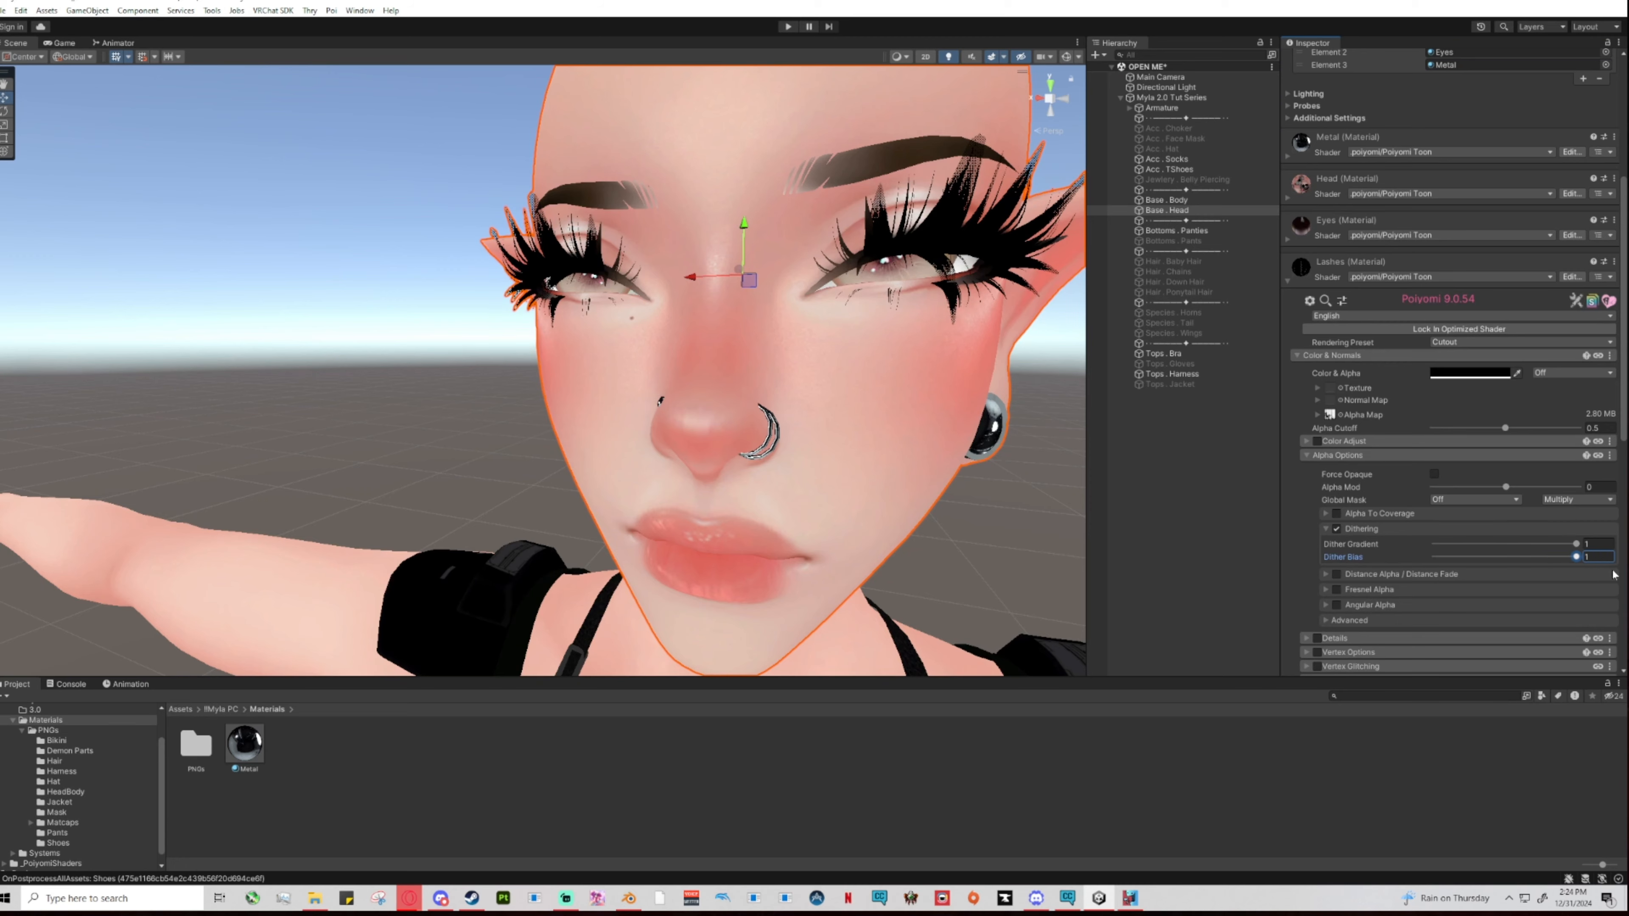
Examine the dithered eyelashes closely from several angles around both eyes.
middle_drag(928, 453, 891, 442)
key(f)
alt+drag(814, 251, 851, 501)
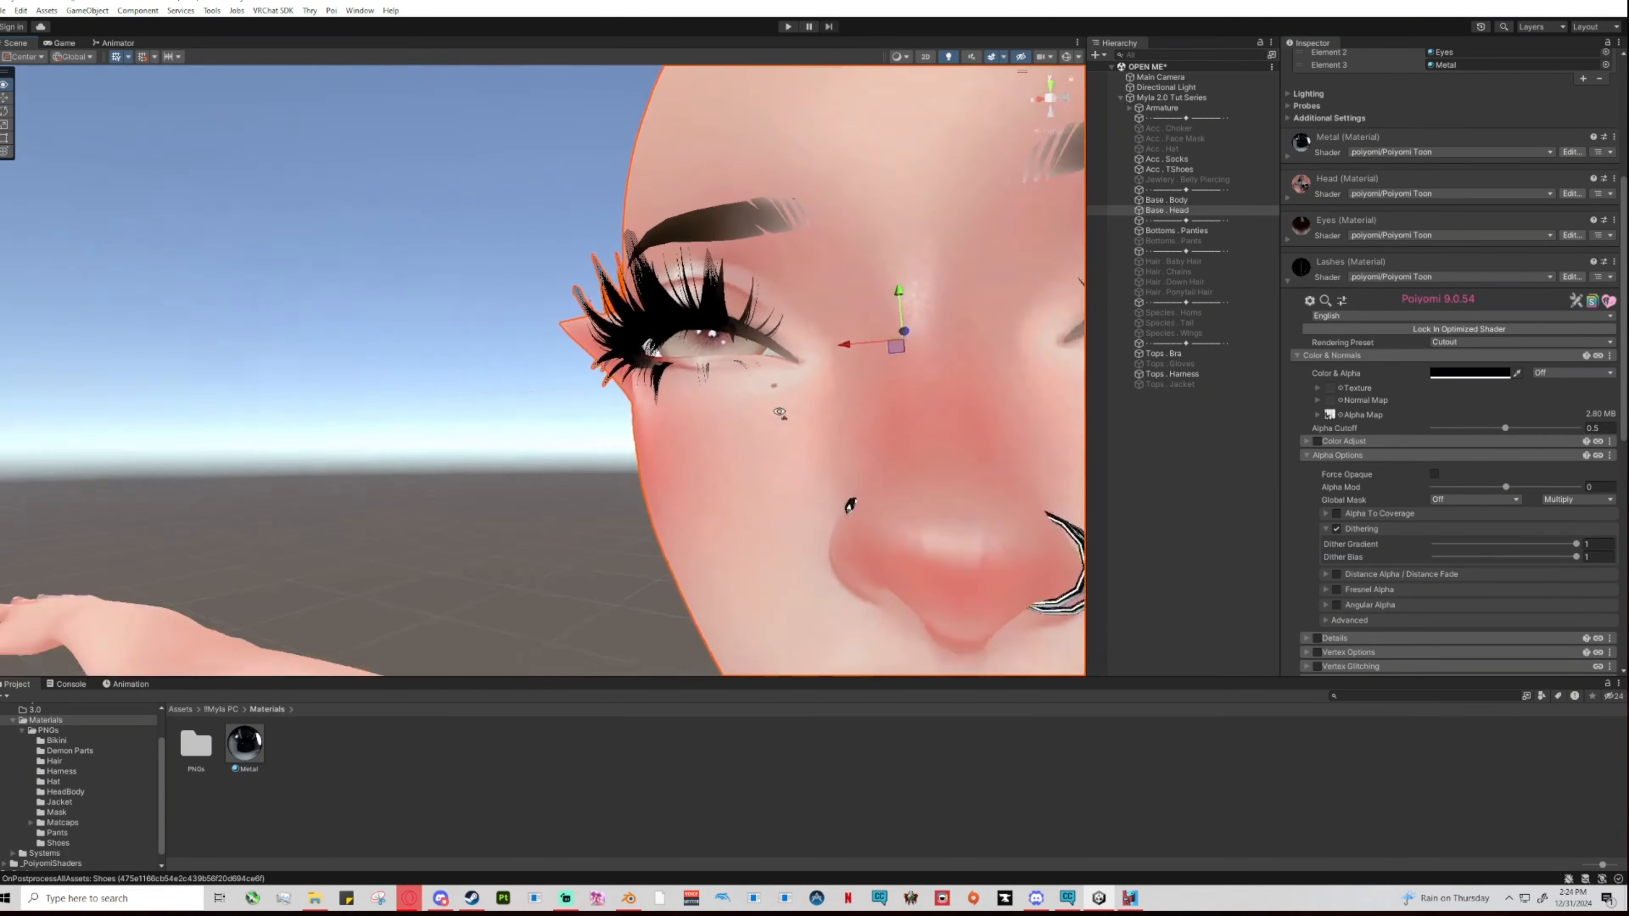
scroll(797, 426, up, 5)
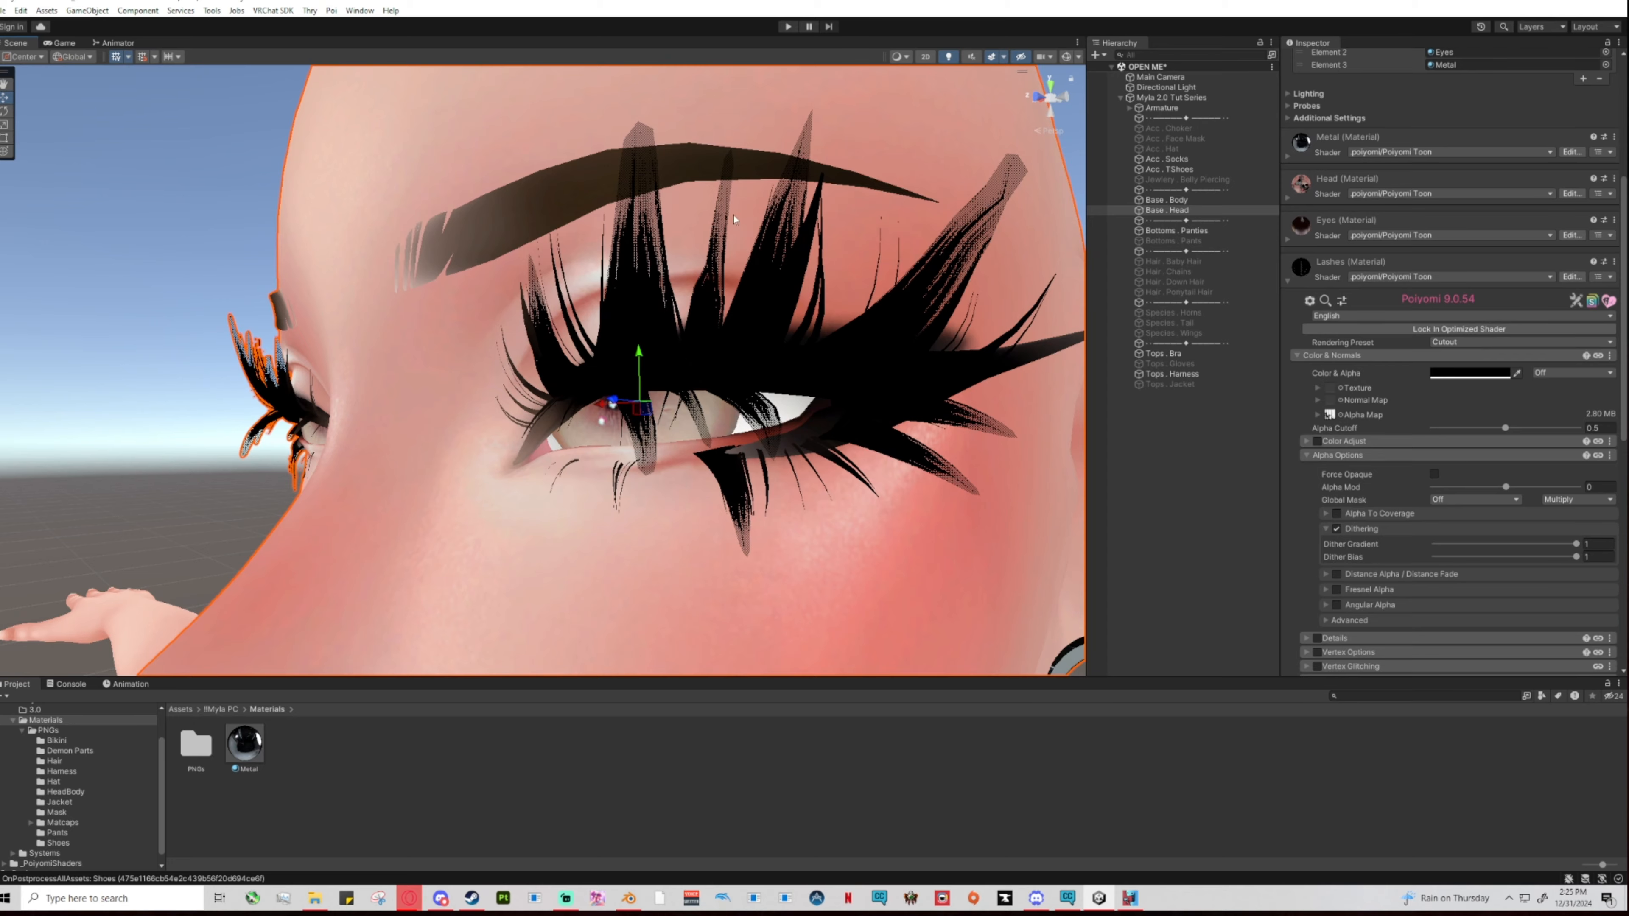
scroll(735, 219, down, 8)
scroll(469, 289, up, 8)
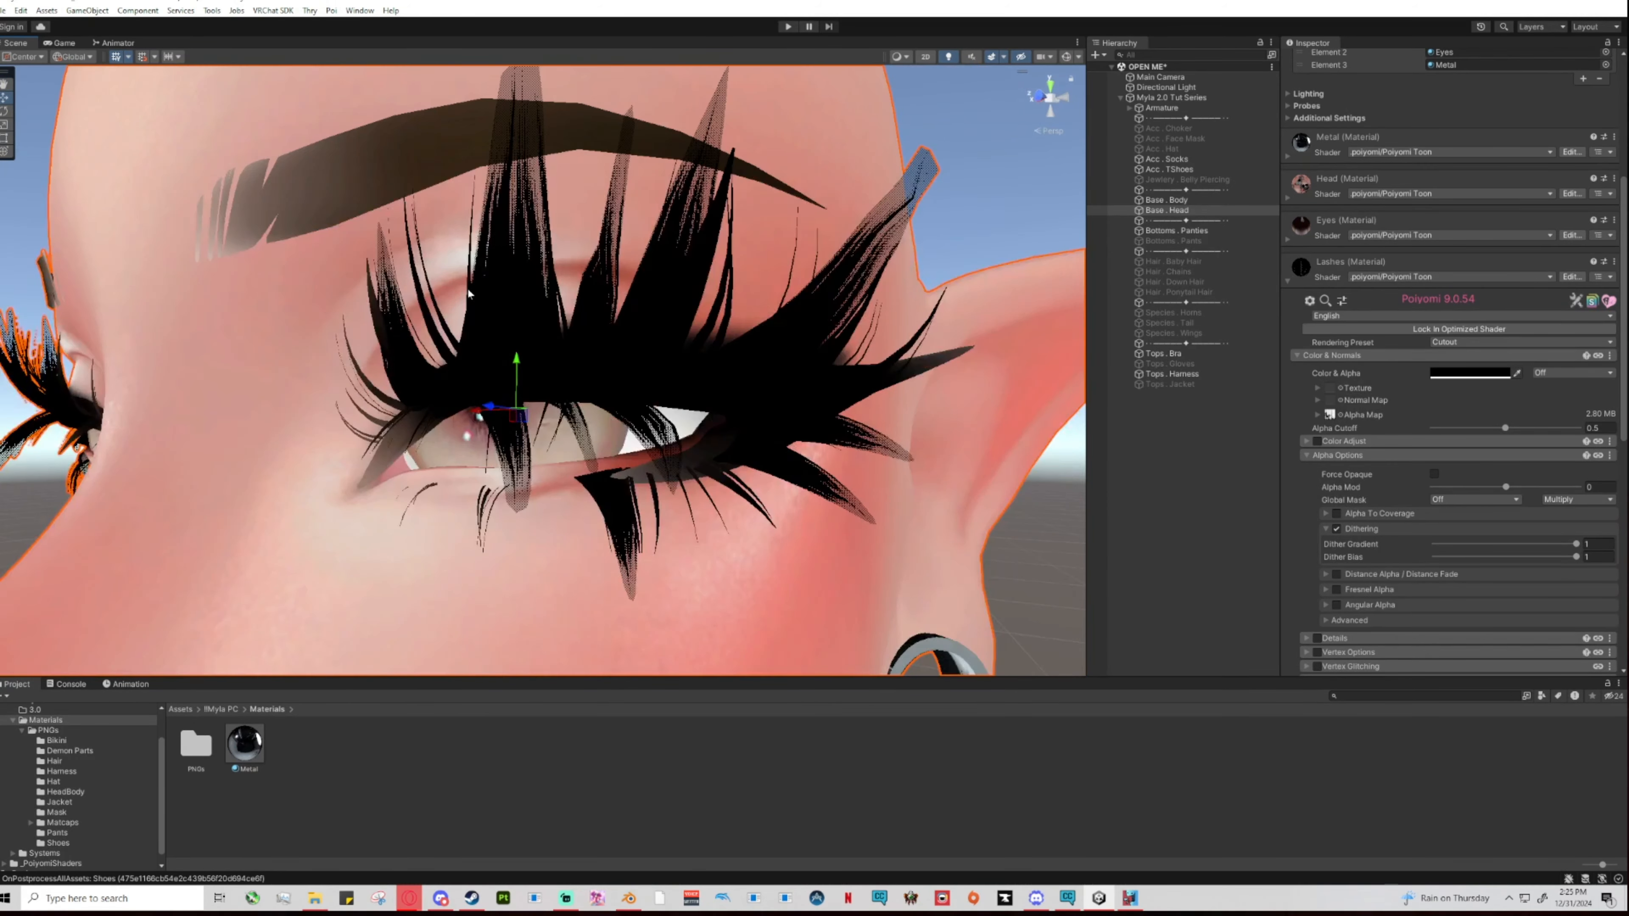
scroll(468, 293, down, 3)
alt+drag(475, 294, 827, 282)
middle_drag(827, 282, 765, 312)
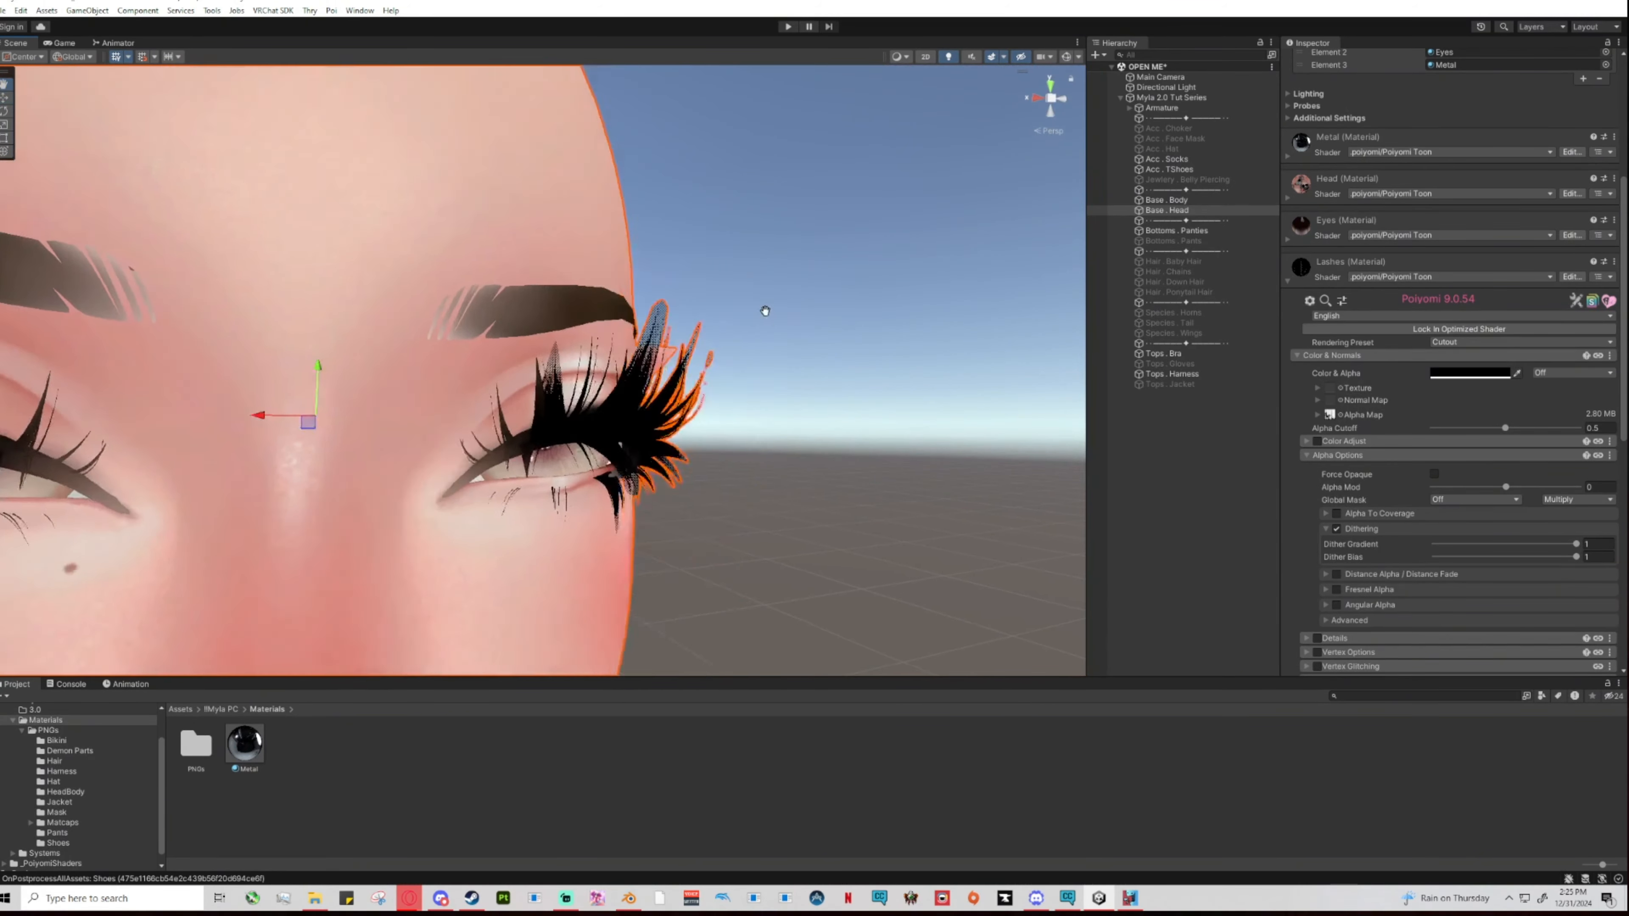
Set Dither Bias to 0 on the Lashes material and check the eyelashes.
scroll(765, 311, down, 4)
alt+drag(765, 312, 602, 318)
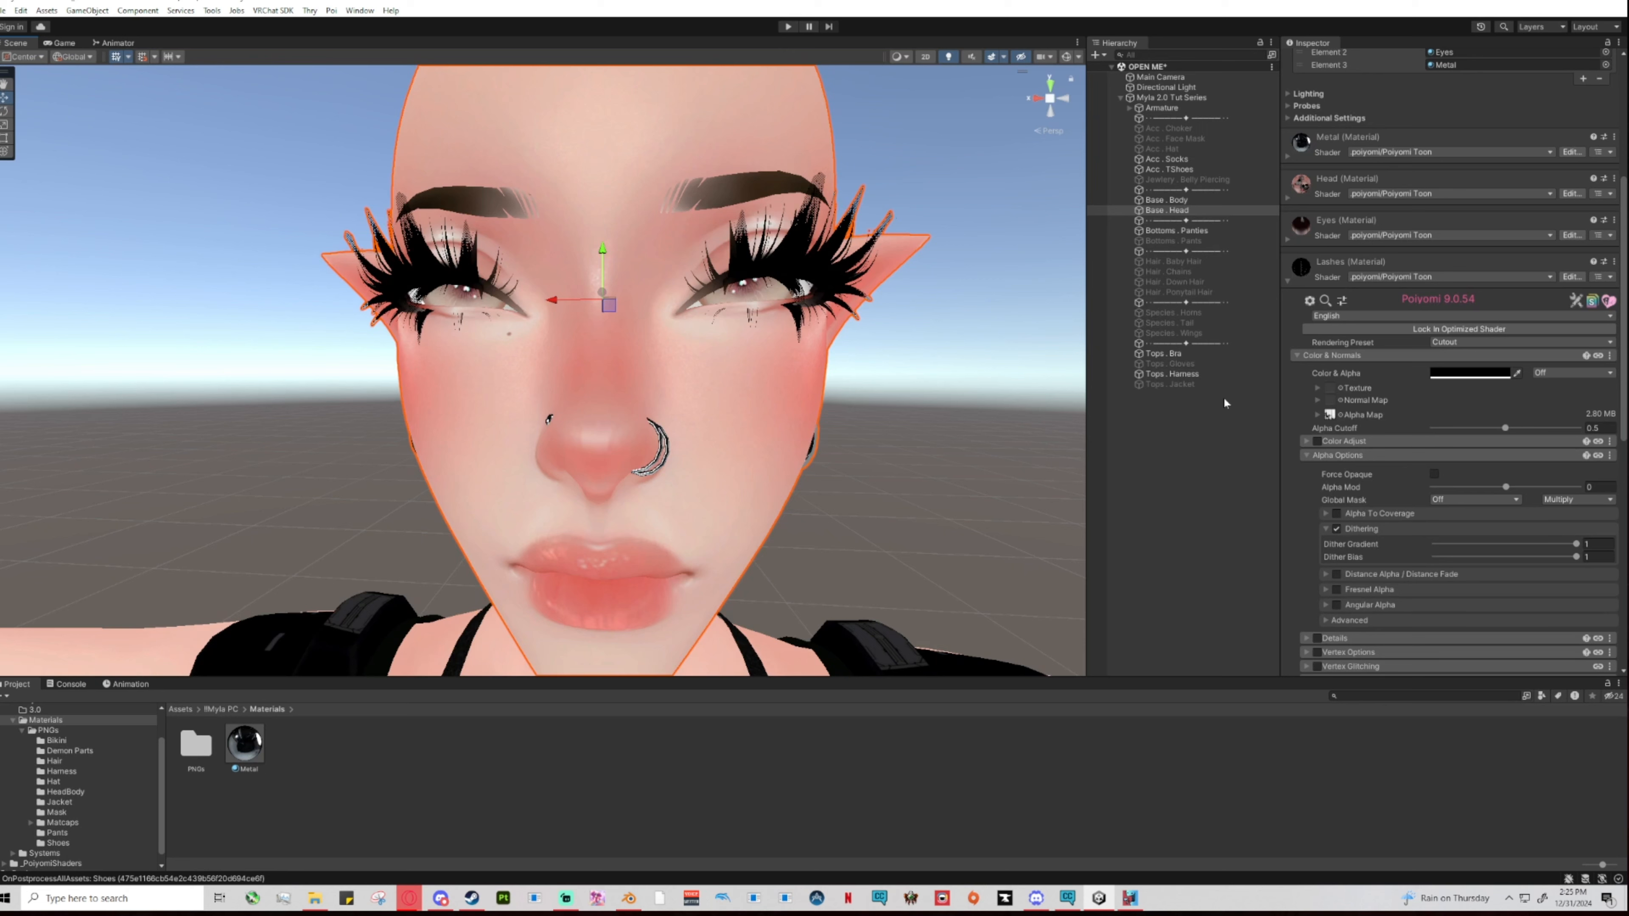
mouse_move(1577, 559)
mouse_down()
mouse_move(1448, 562)
mouse_move(1489, 564)
mouse_move(1442, 546)
mouse_move(1584, 545)
mouse_up()
drag(1446, 562, 1218, 523)
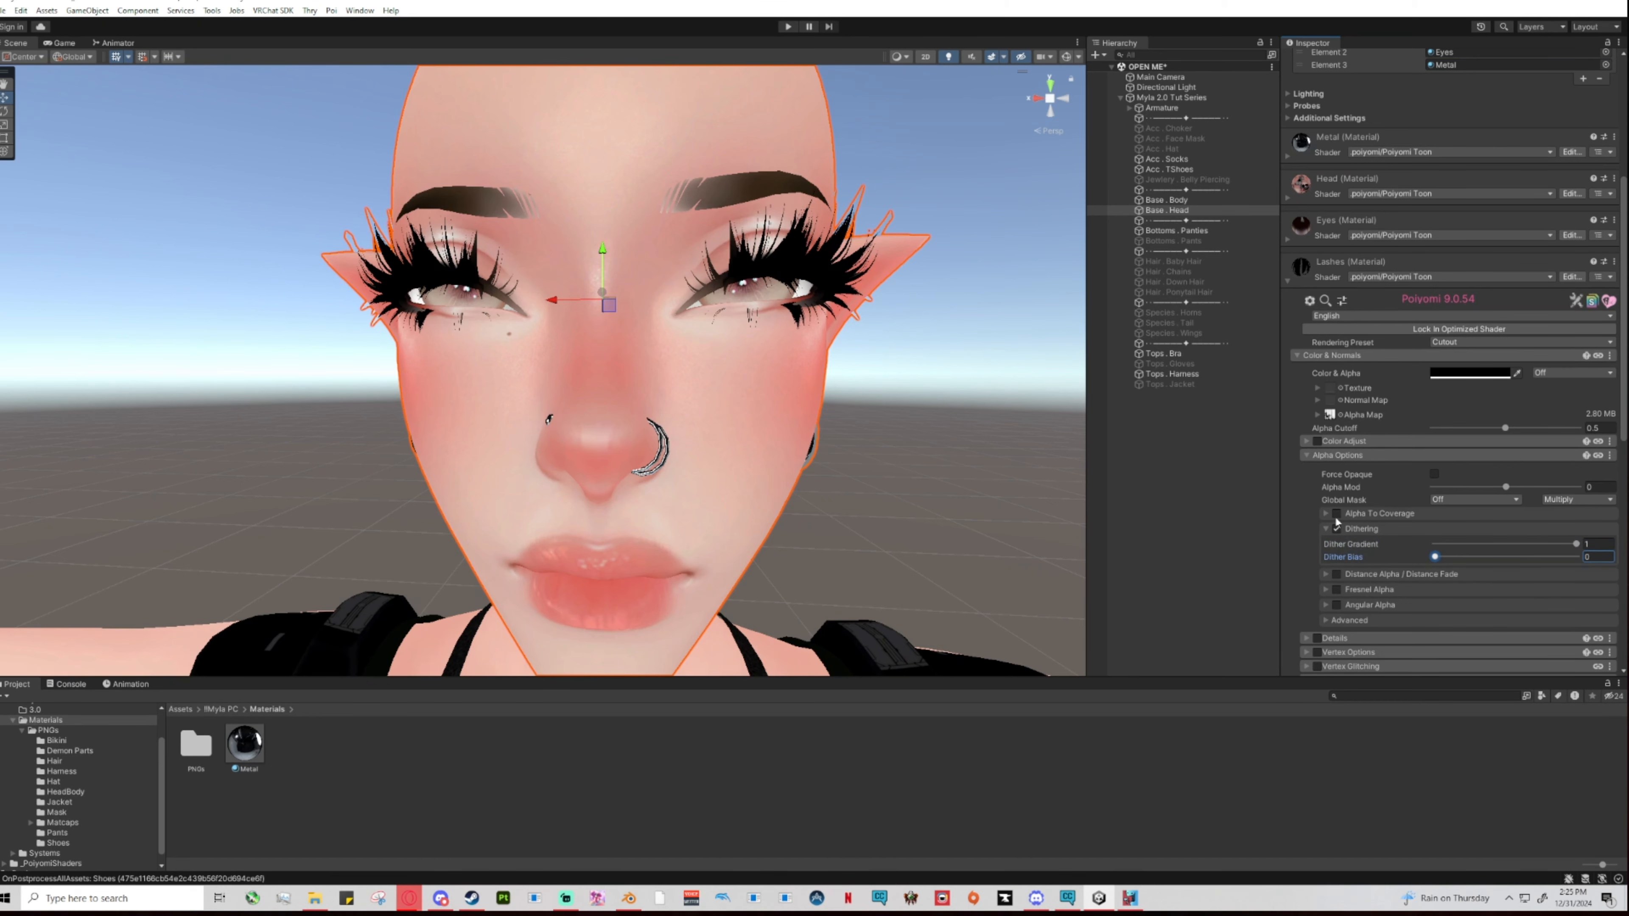
click(979, 315)
alt+drag(980, 314, 842, 237)
click(843, 237)
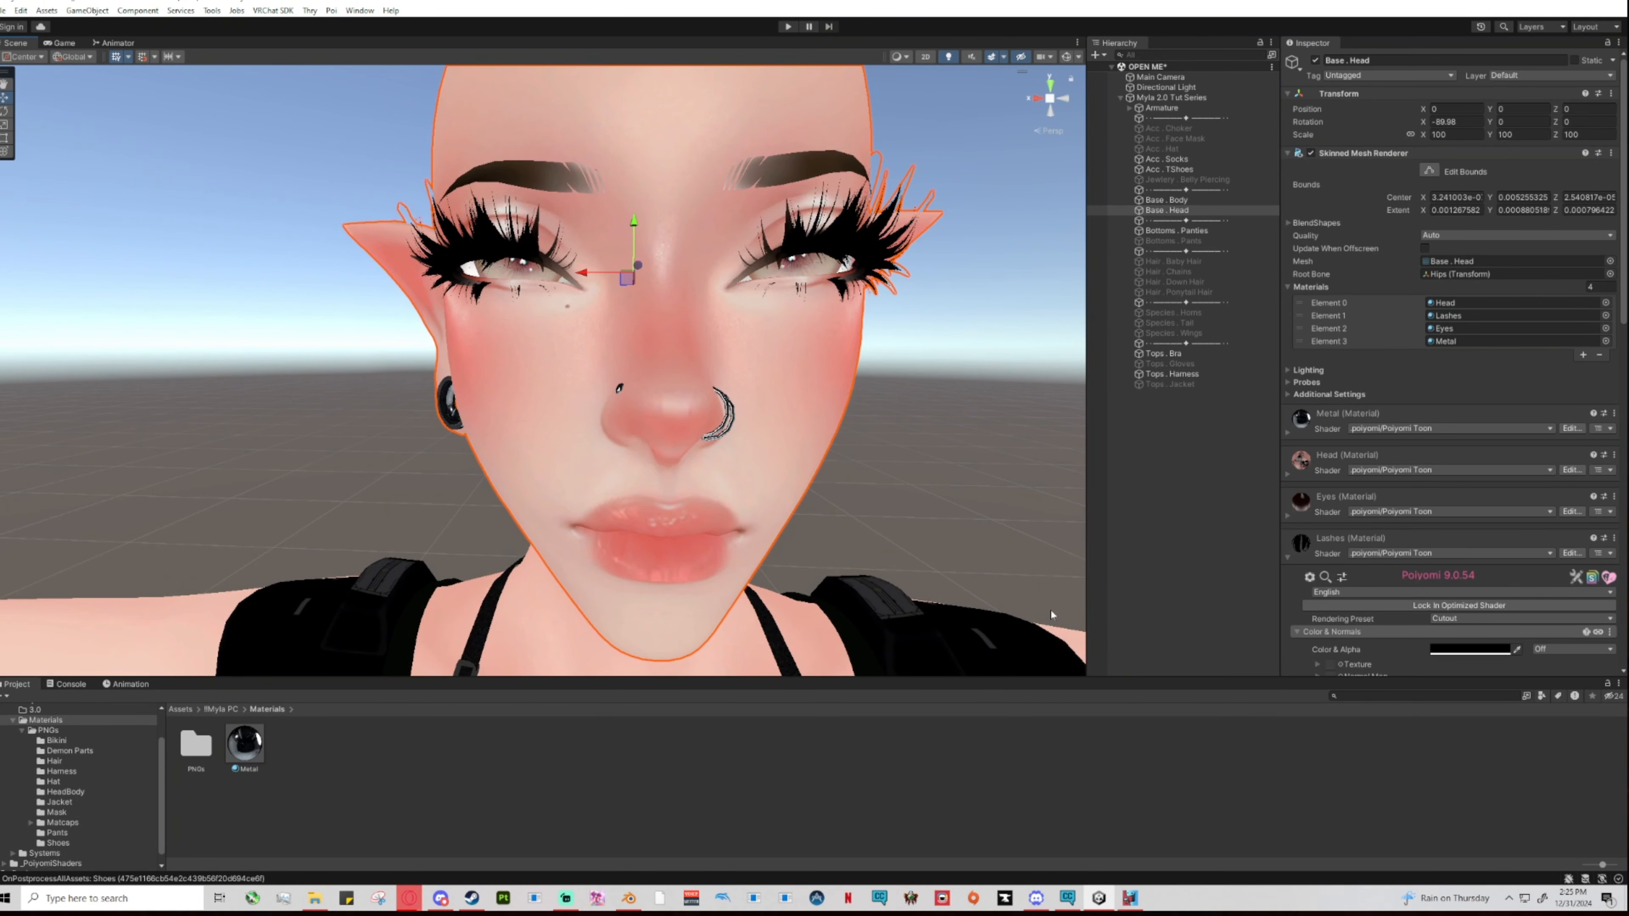
Select the Lashes material asset in the HeadBody folder and set its Rendering Preset to Fade.
click(65, 792)
click(1168, 744)
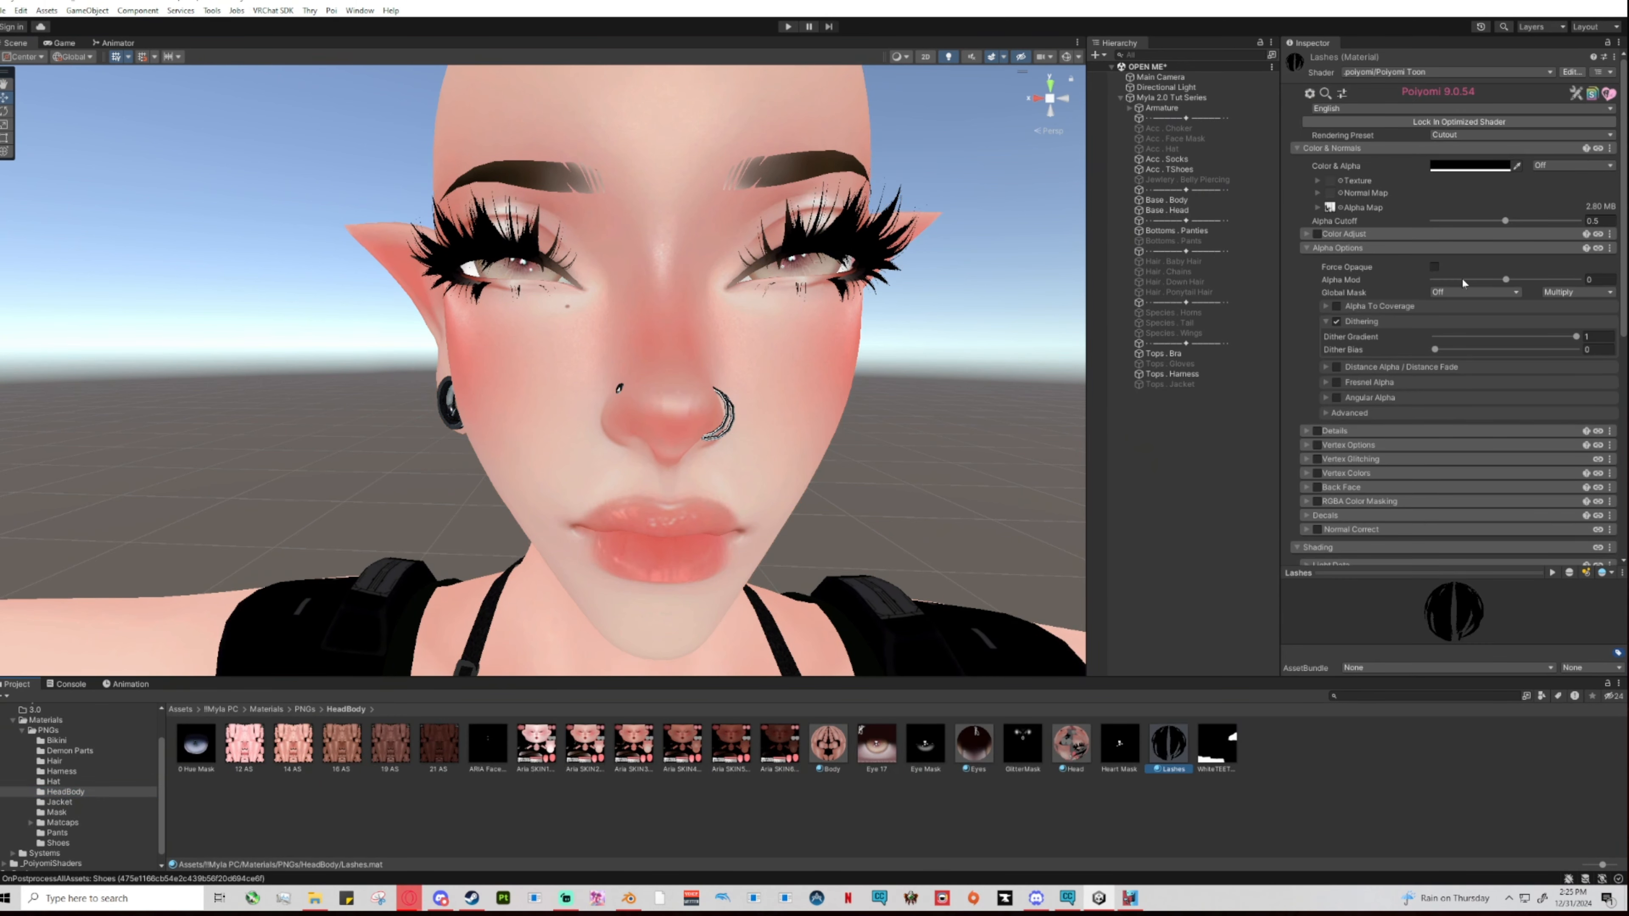
click(1520, 135)
click(1475, 190)
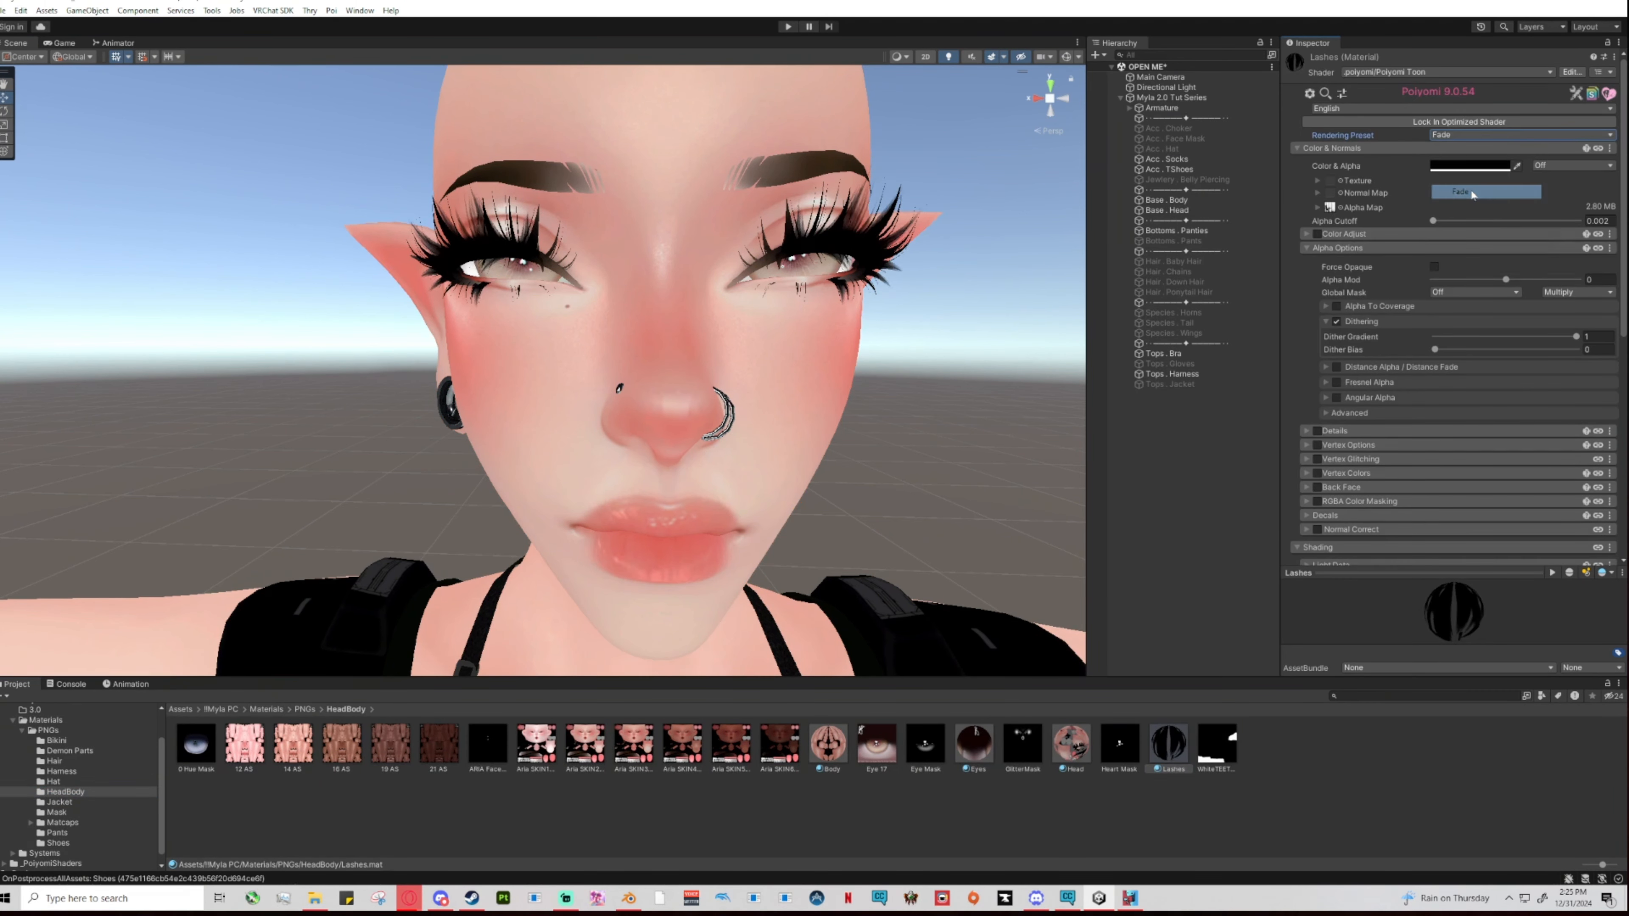
alt+drag(935, 268, 850, 271)
Try the TransClipping and Transparent rendering presets on the Lashes material and inspect the lashes up close from the side.
click(1464, 136)
click(1465, 177)
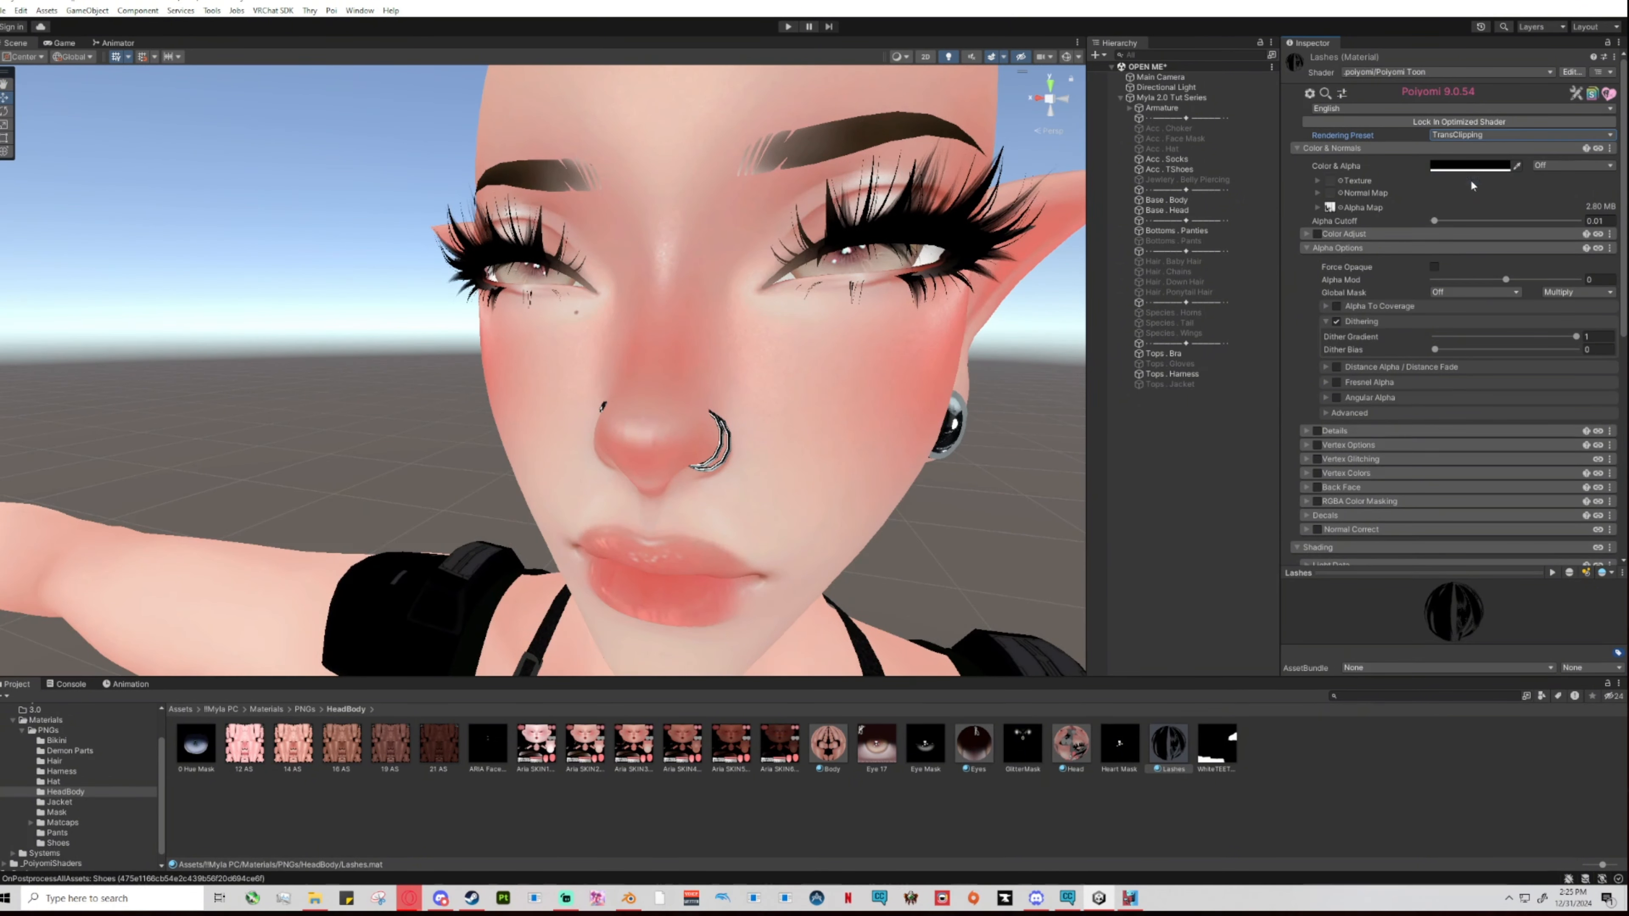
click(1465, 136)
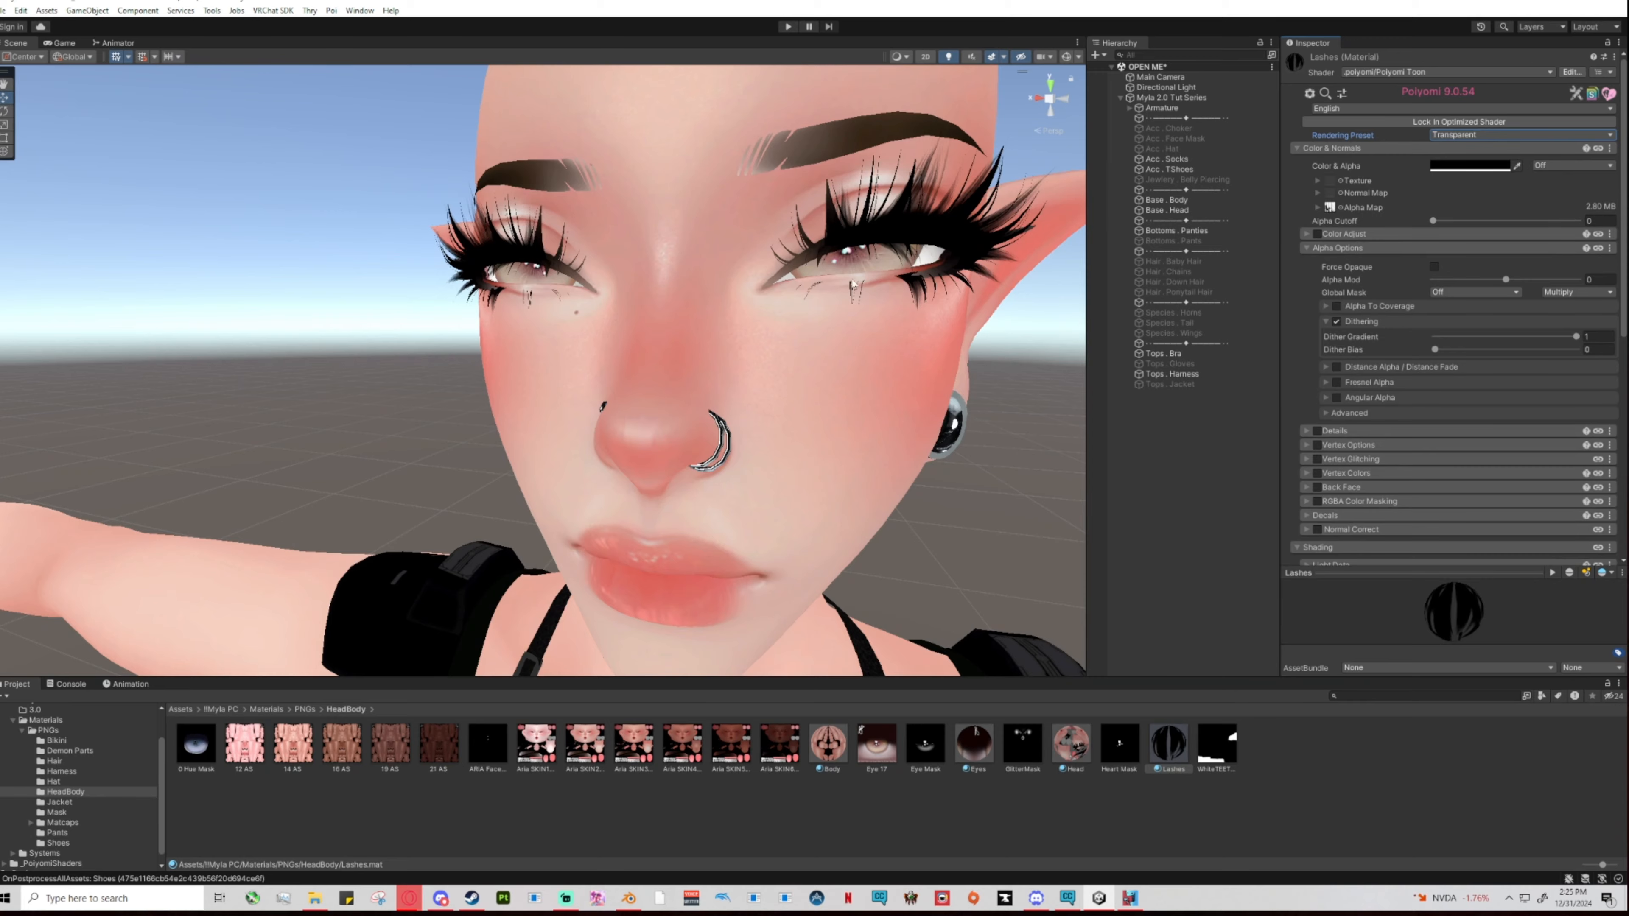
right_drag(789, 284, 762, 312)
middle_drag(763, 313, 772, 313)
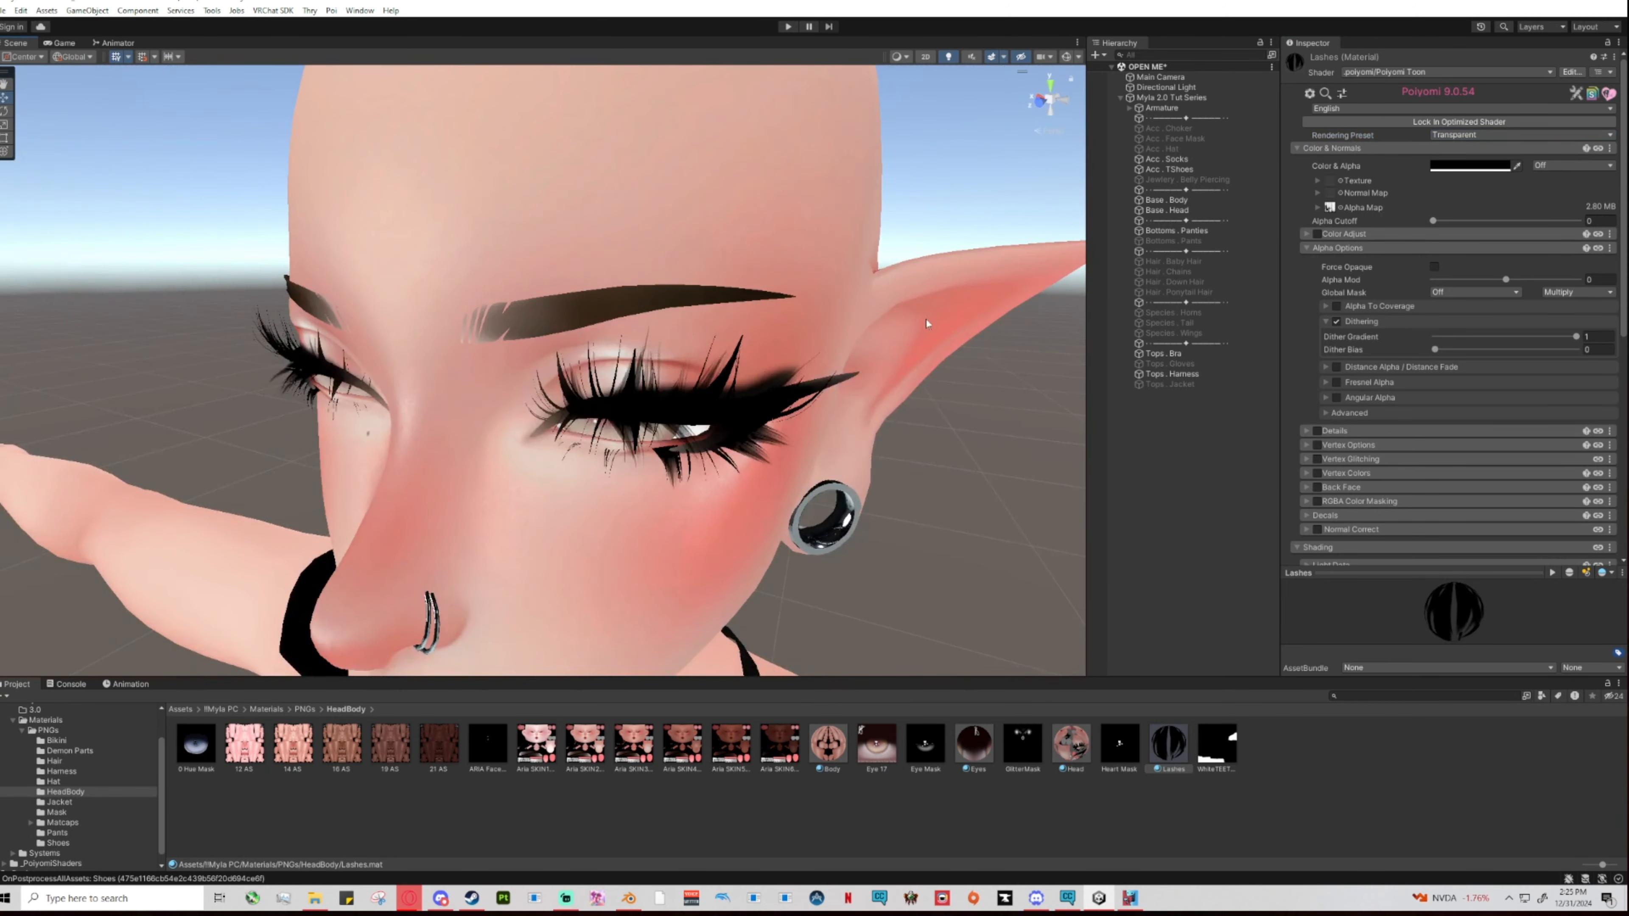
right_drag(928, 324, 840, 341)
middle_drag(840, 342, 826, 339)
right_drag(825, 339, 709, 371)
middle_drag(576, 384, 578, 386)
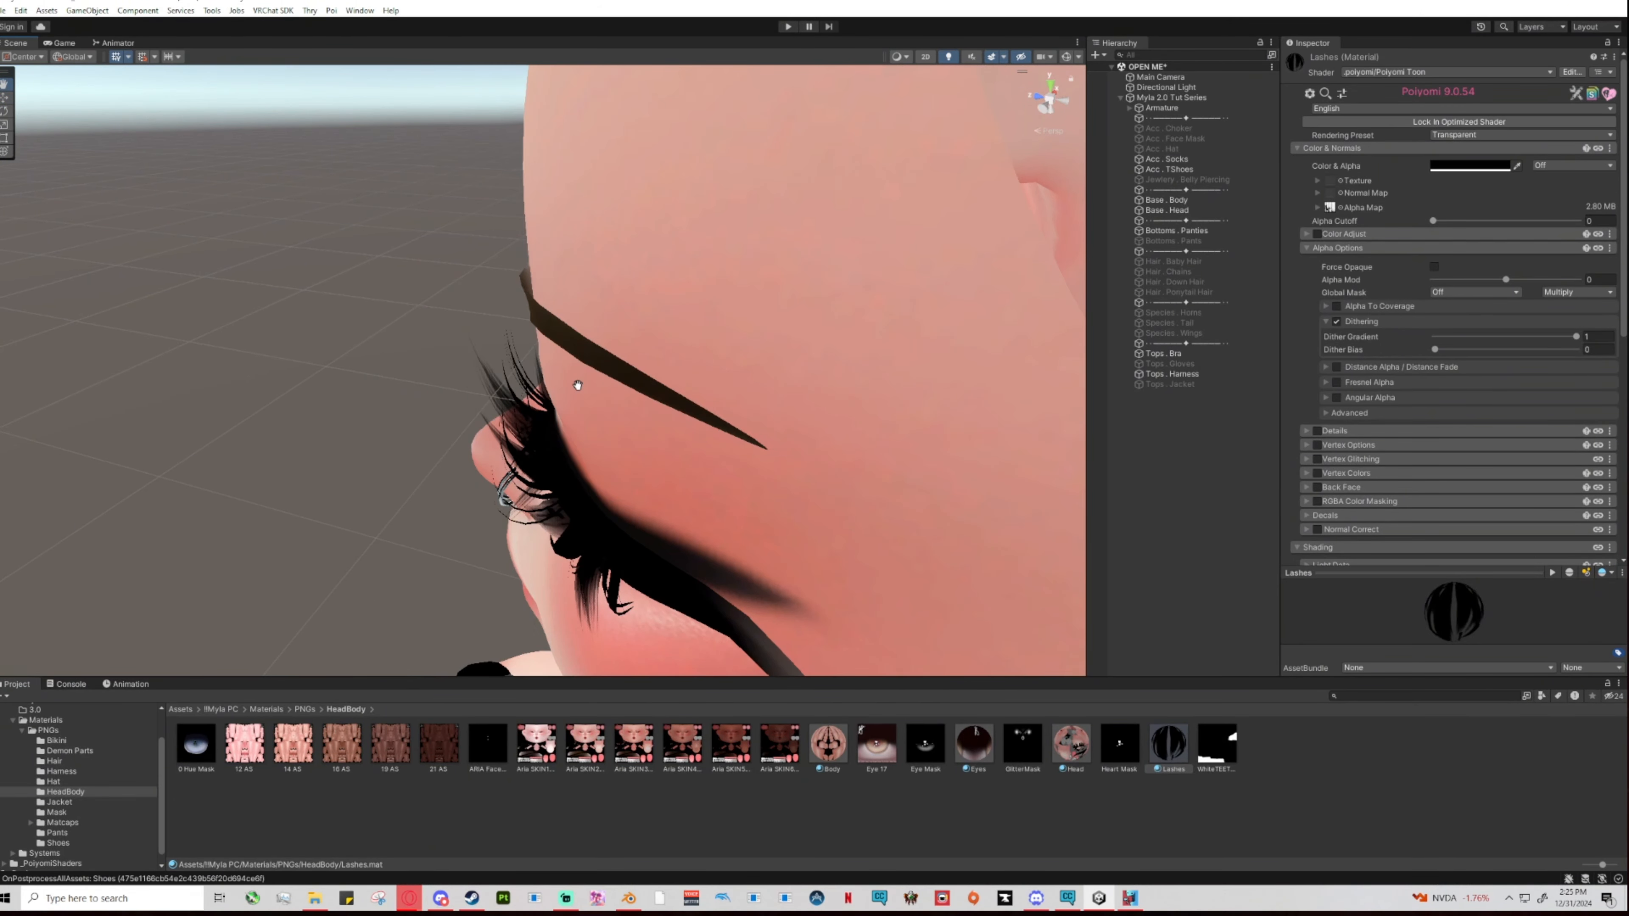
Compare the Fade, TransClipping and Transparent rendering presets on the Lashes material against the close-up of the lashes.
click(1461, 136)
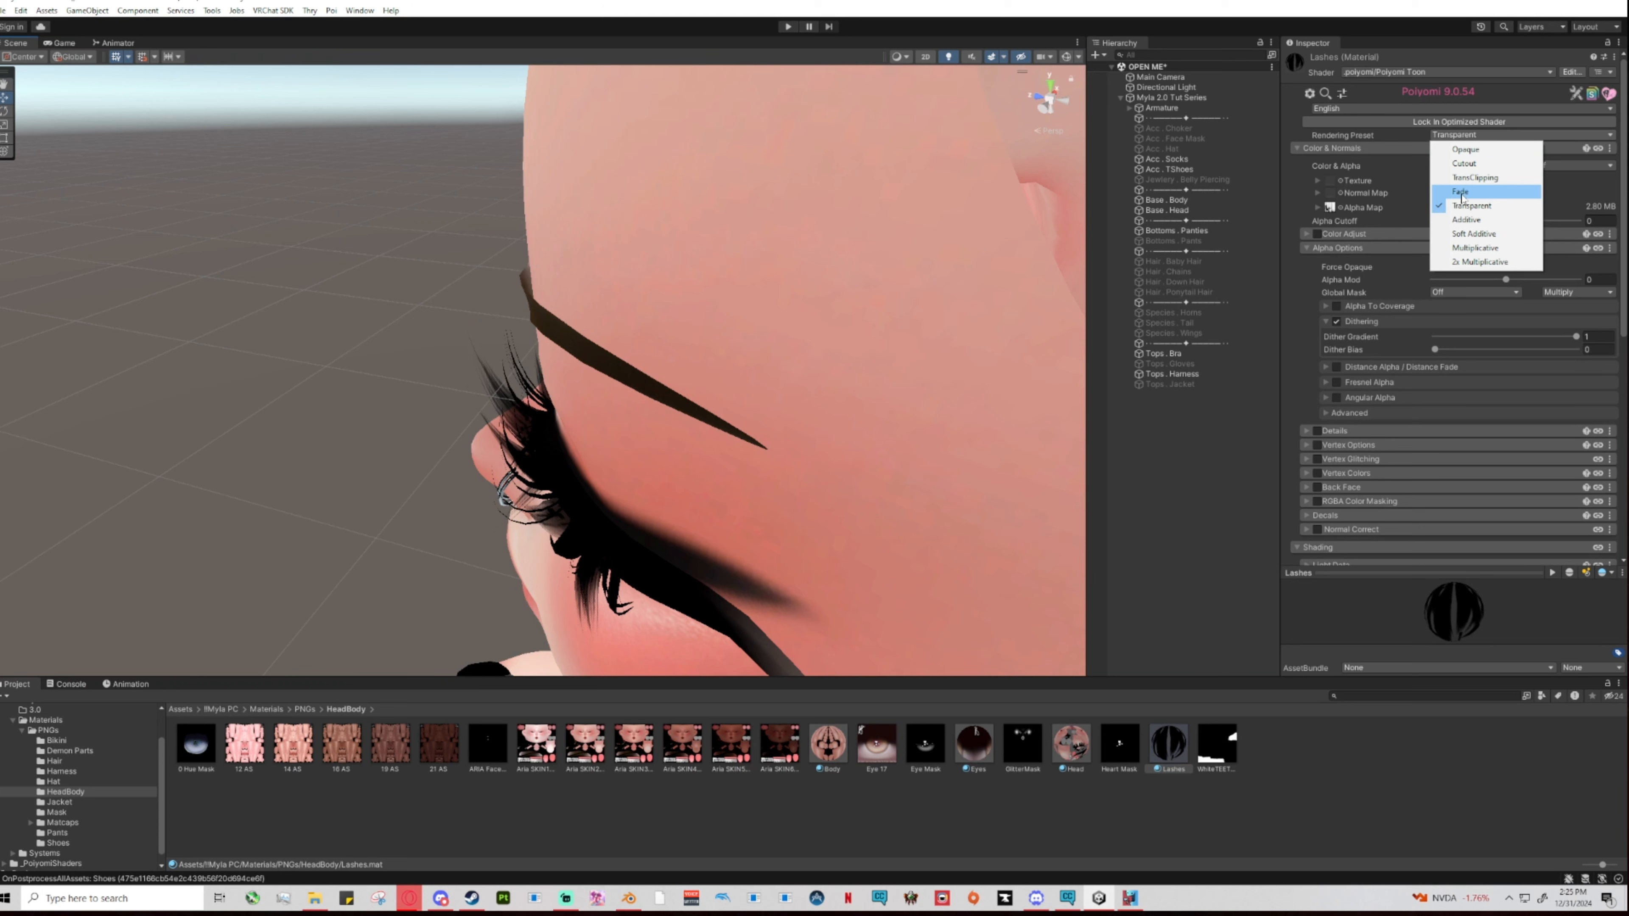
click(1462, 193)
click(1469, 135)
click(1456, 179)
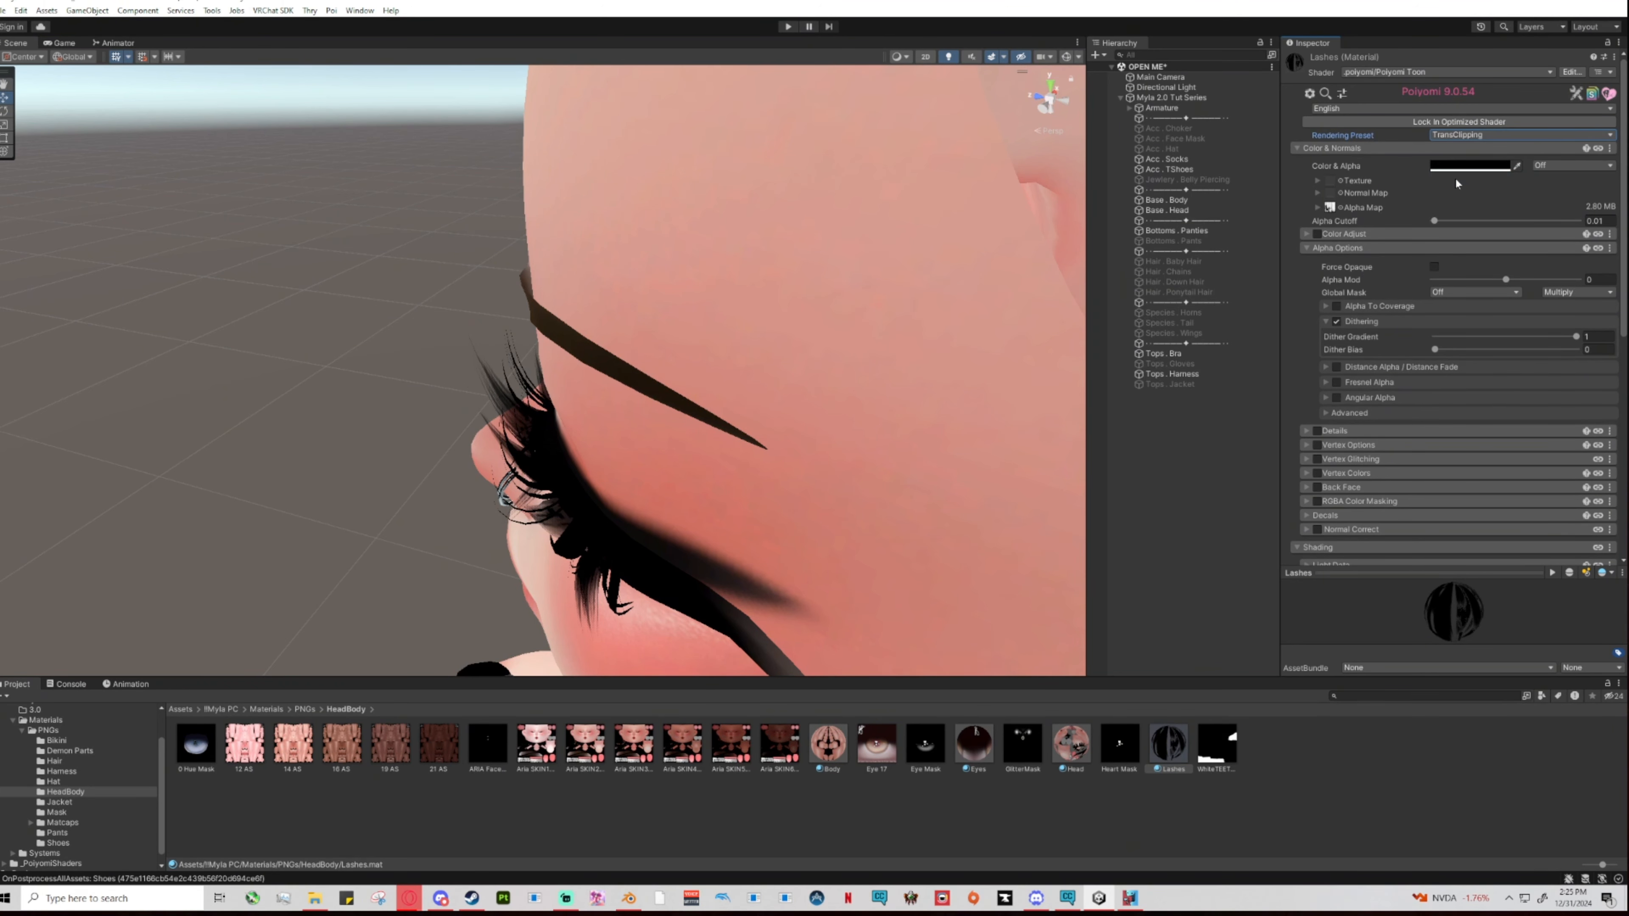
click(1459, 135)
click(1458, 192)
click(1459, 135)
click(1459, 206)
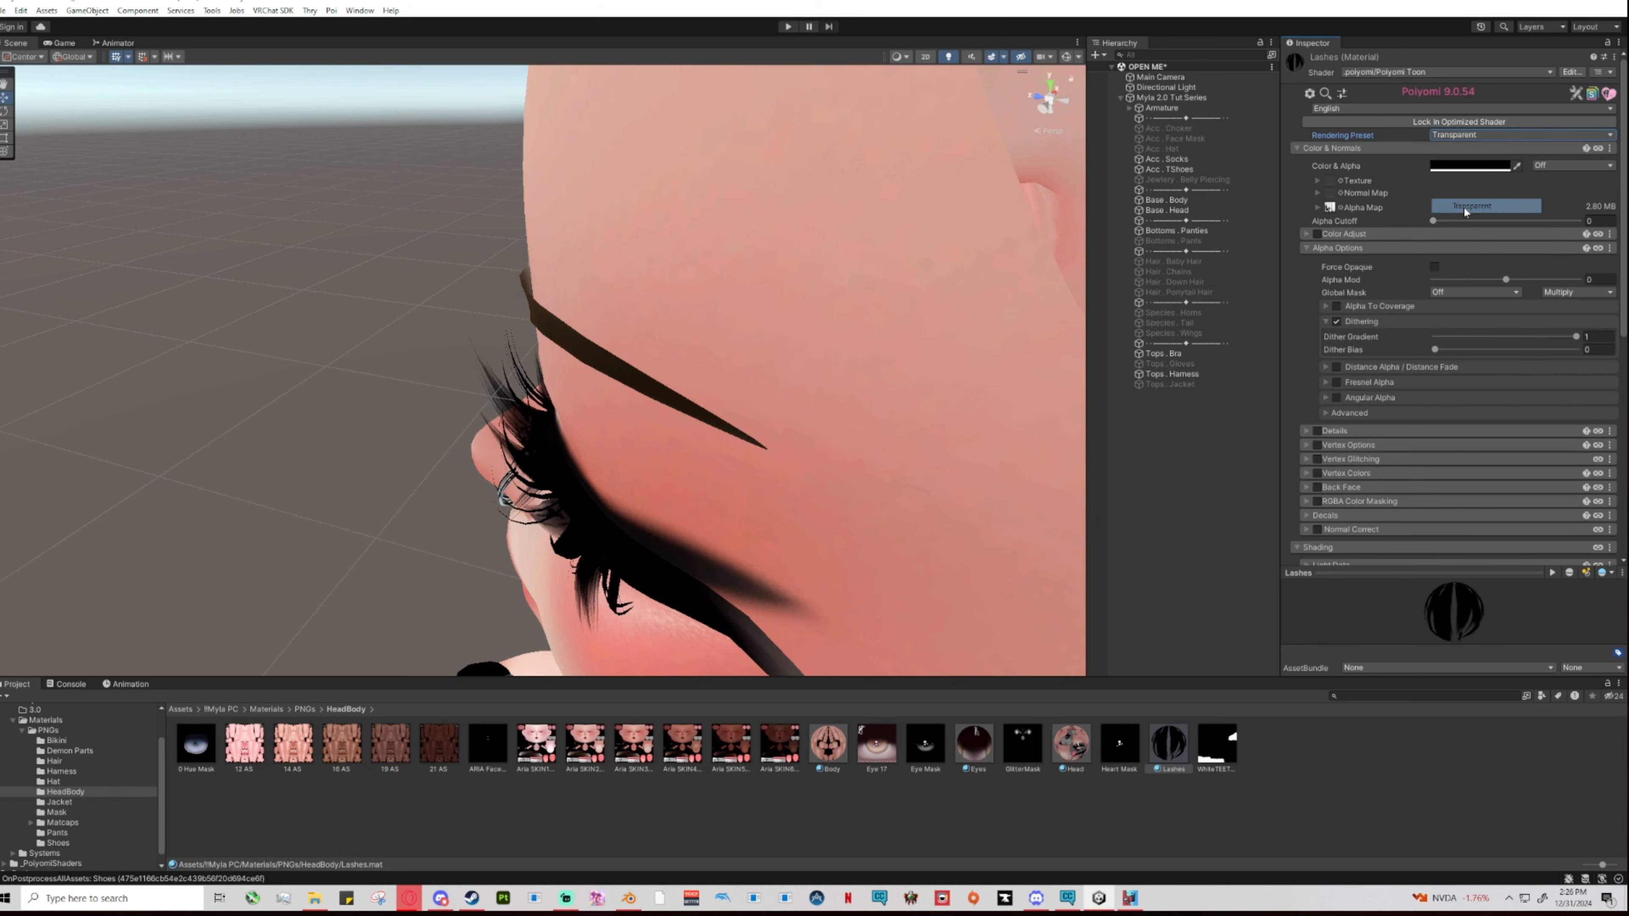
Set the Lashes material's Rendering Preset to TransClipping.
click(1469, 135)
click(1458, 179)
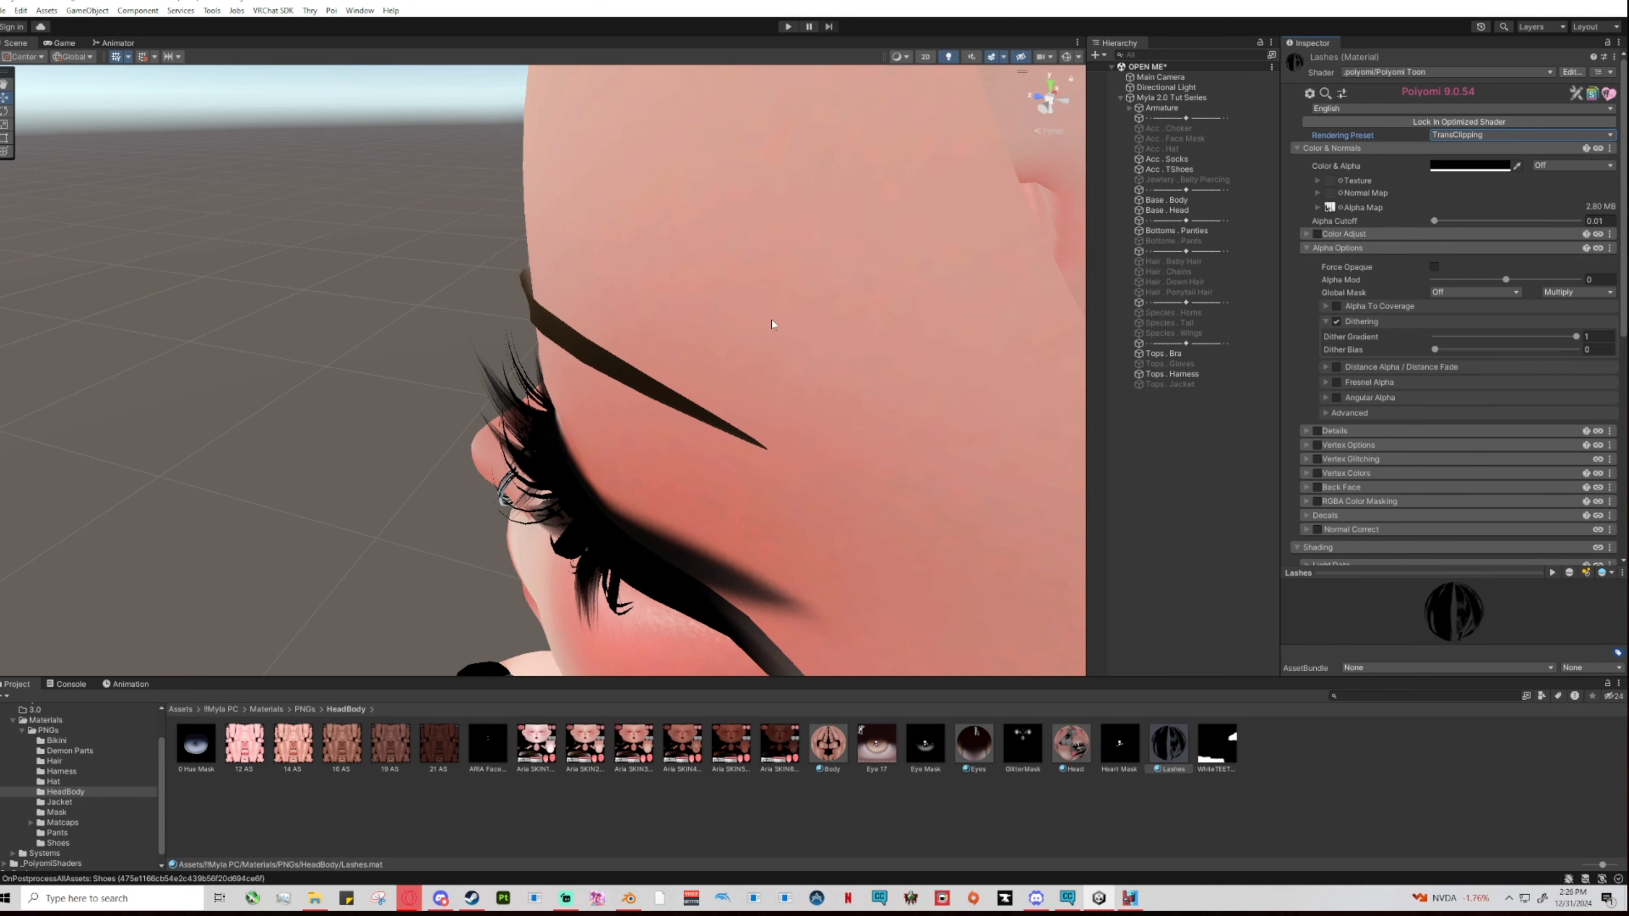
right_drag(434, 458, 744, 475)
middle_drag(744, 475, 804, 400)
scroll(801, 478, down, 10)
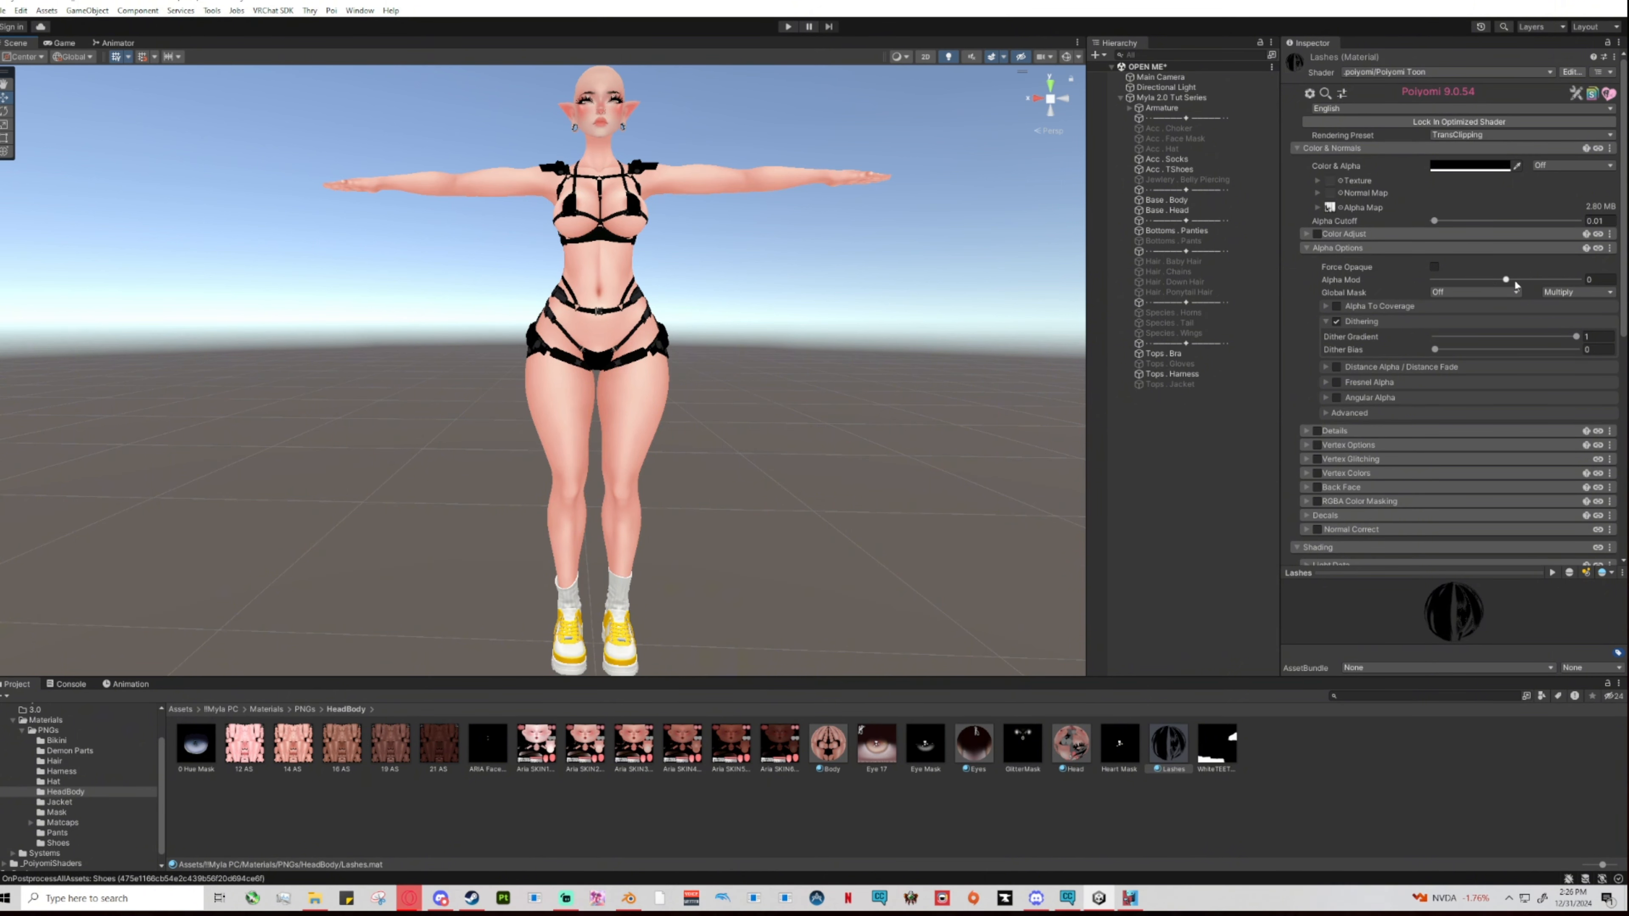
Examine the eyelashes on the face from the front and both sides with the TransClipping preset applied.
scroll(942, 259, up, 10)
middle_drag(890, 302, 959, 342)
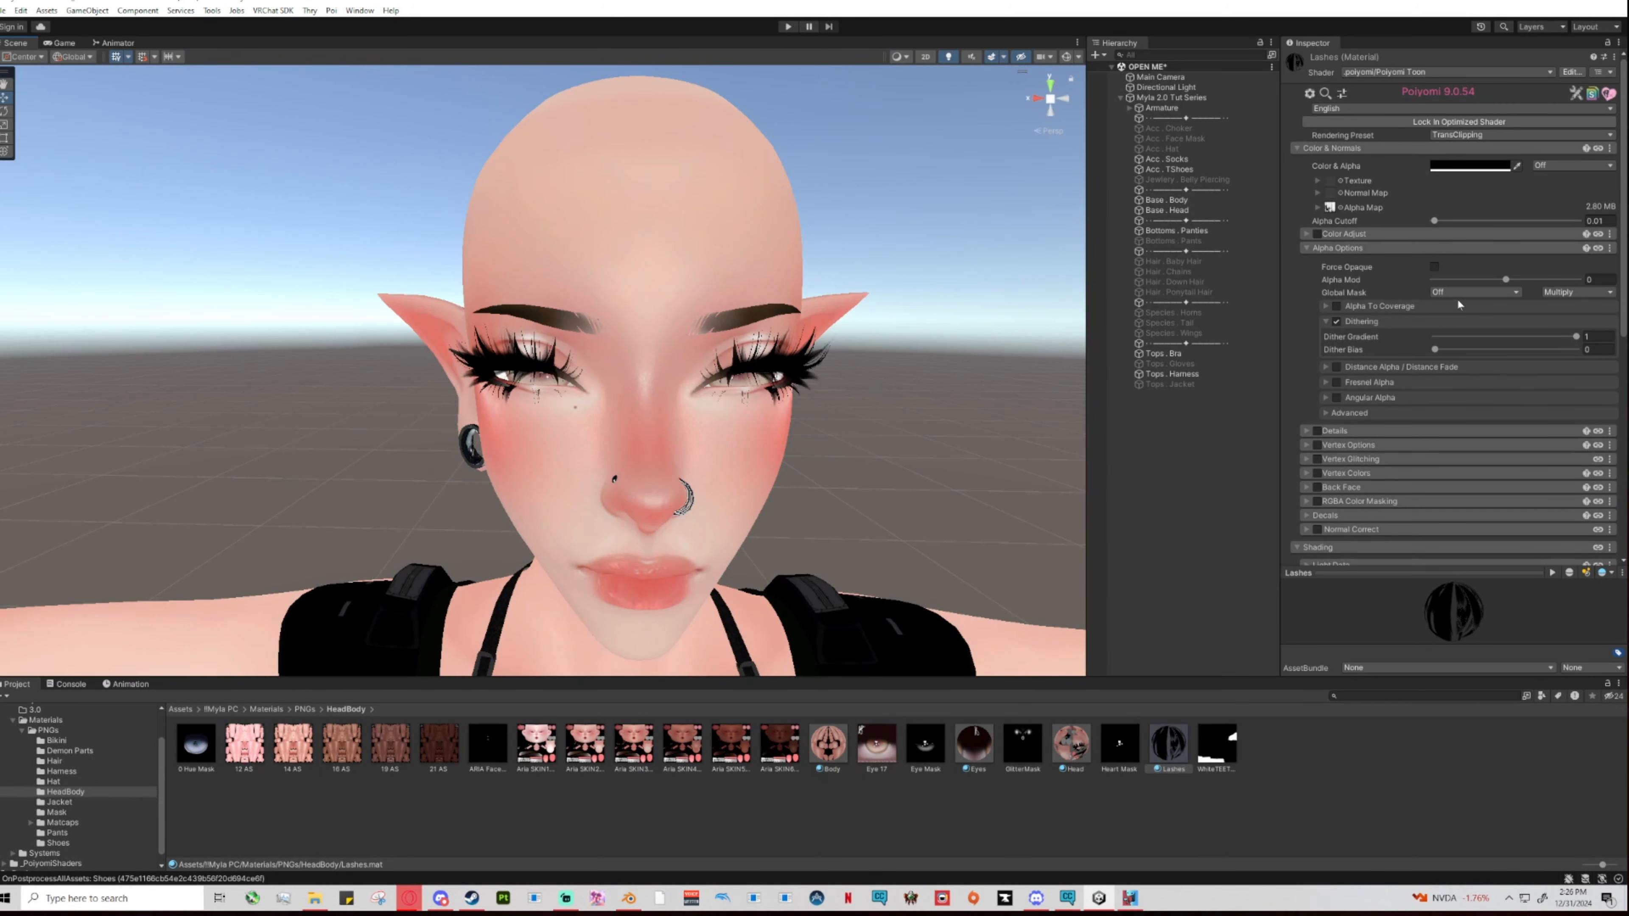
mouse_move(1506, 279)
mouse_down()
mouse_move(1581, 286)
mouse_move(1507, 289)
mouse_move(1559, 296)
mouse_move(1517, 279)
mouse_up()
scroll(893, 436, down, 5)
middle_drag(892, 436, 883, 425)
scroll(883, 426, up, 5)
alt+drag(772, 434, 831, 394)
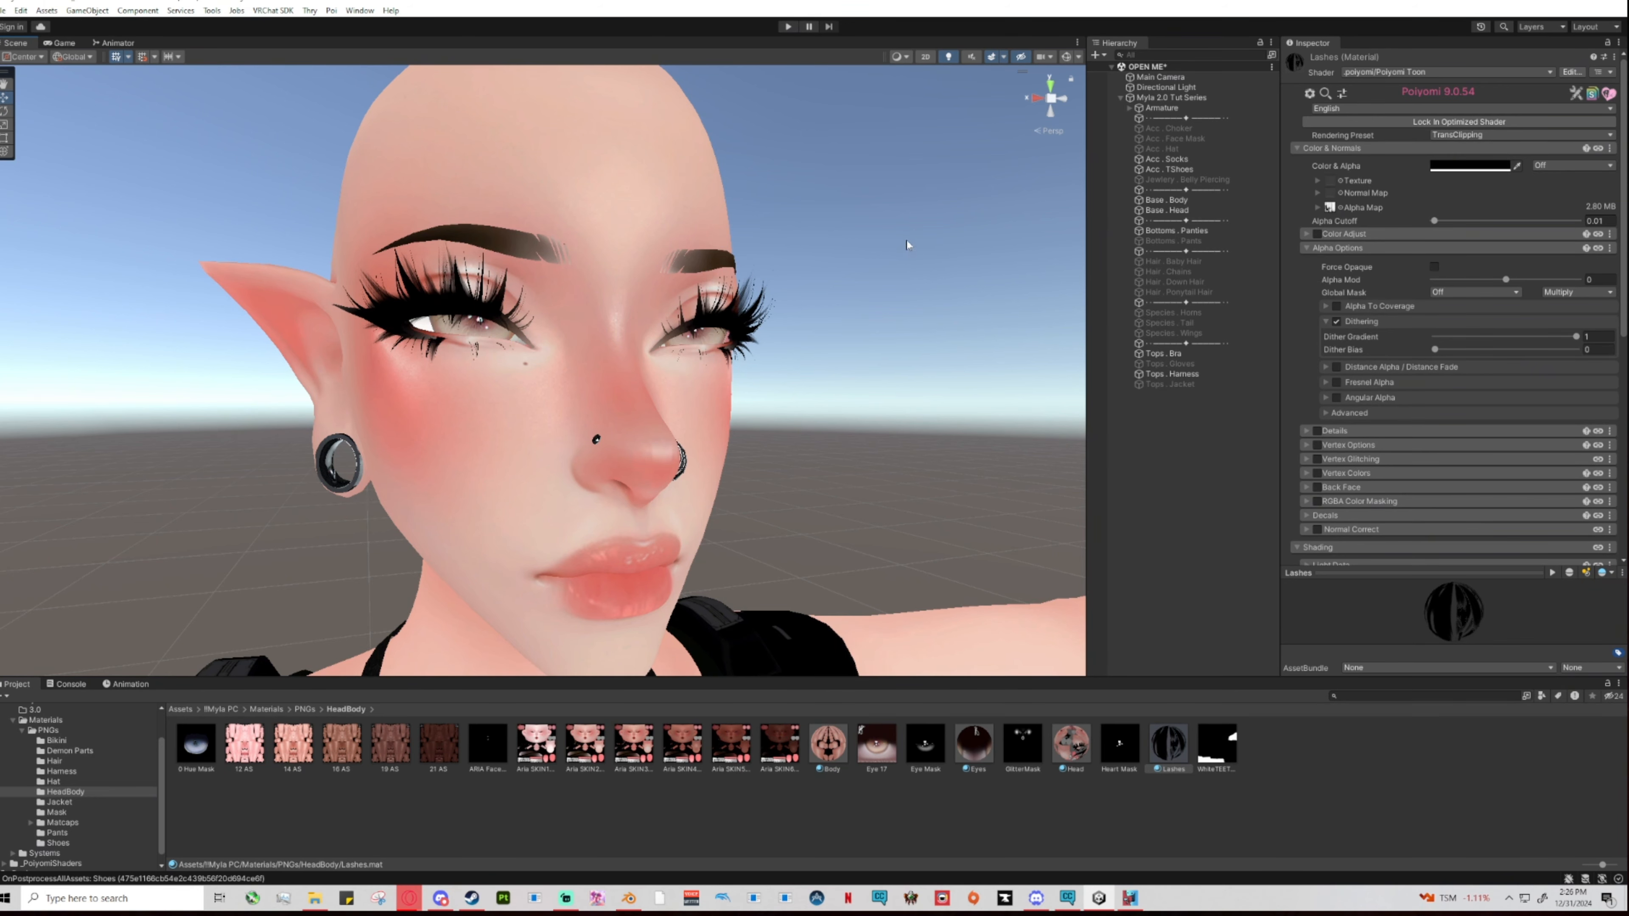
alt+drag(907, 244, 803, 276)
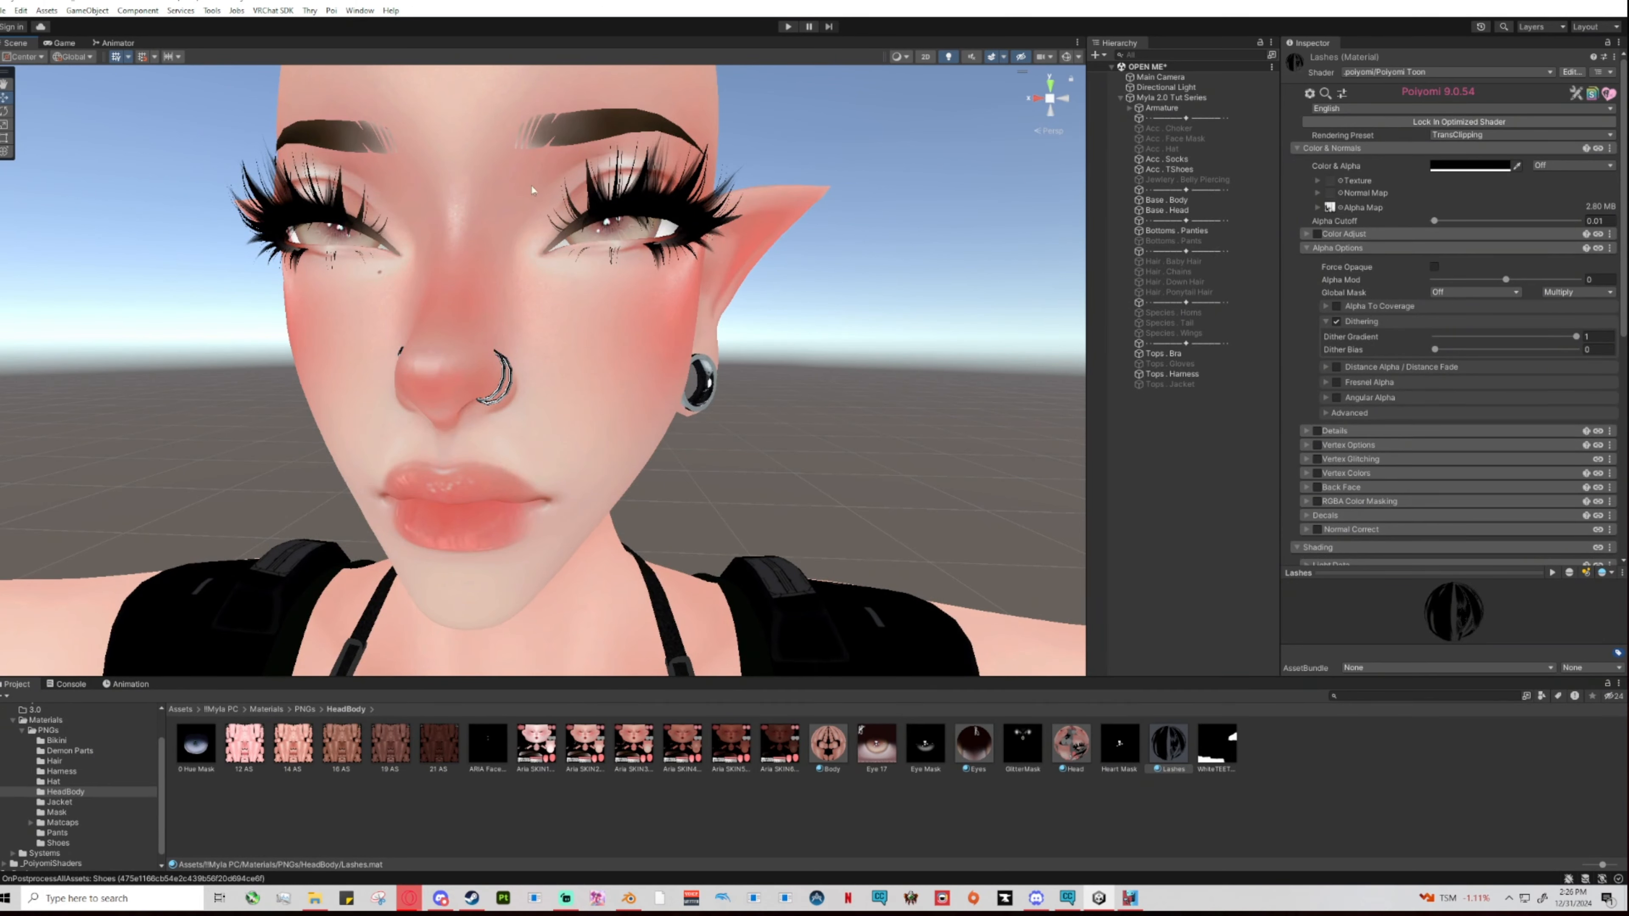
mouse_move(715, 173)
alt+mouse_down()
mouse_move(757, 179)
mouse_move(729, 182)
alt+mouse_up()
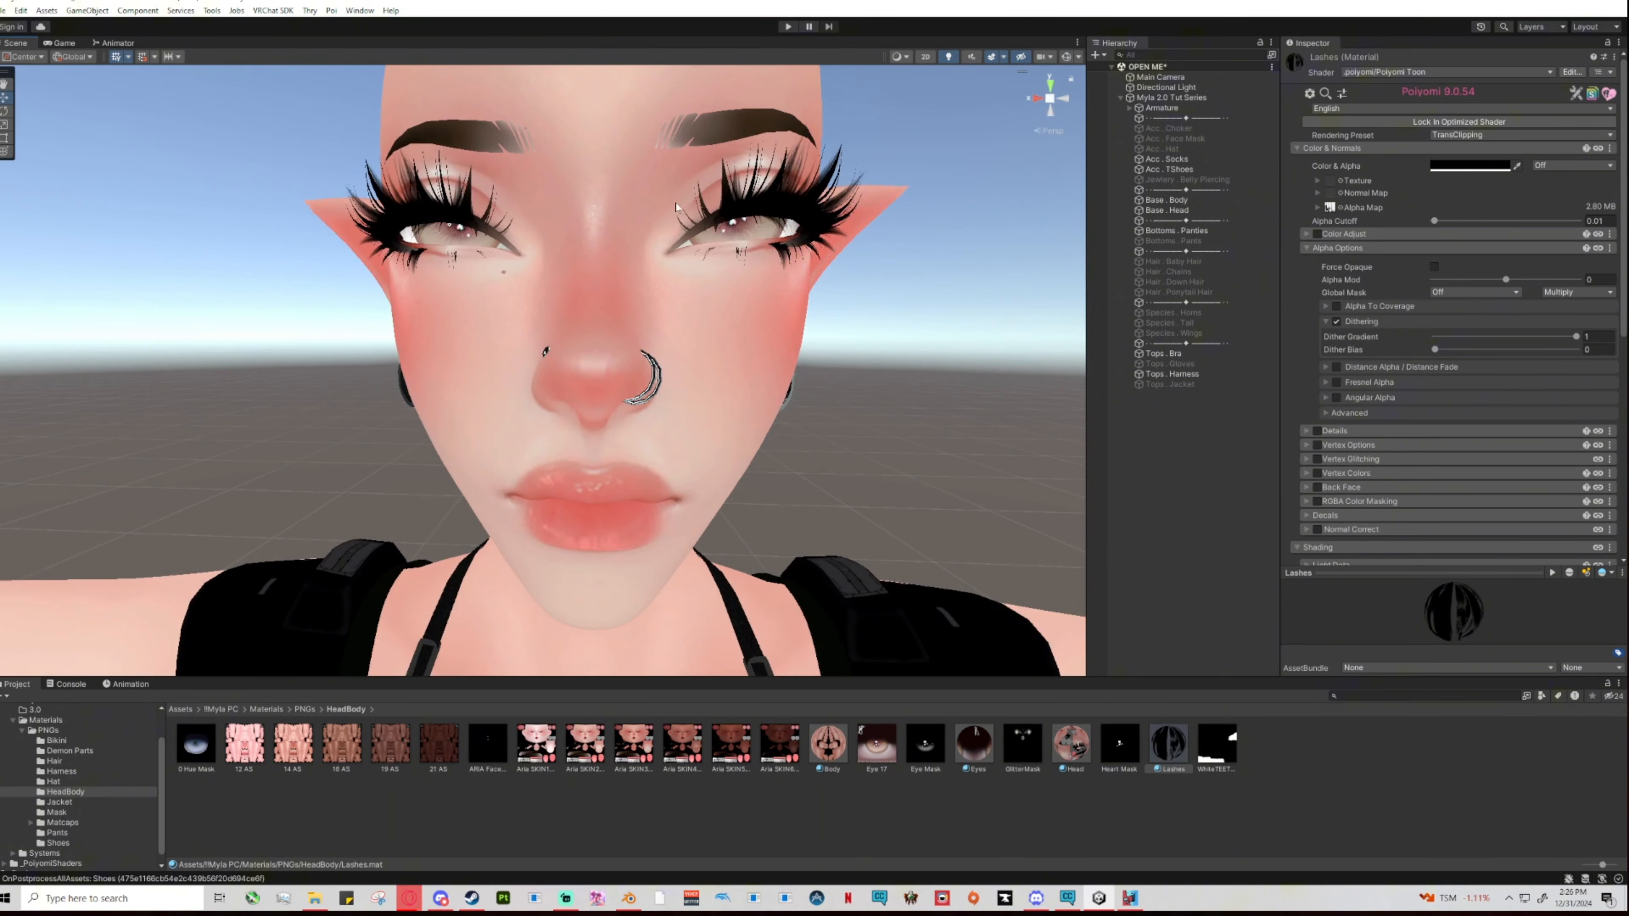
scroll(417, 188, down, 5)
scroll(762, 241, up, 5)
Look over the avatar's legs, shoes, harness and face from different angles and distances.
middle_drag(691, 229, 660, 105)
alt+drag(1027, 244, 667, 331)
scroll(665, 331, down, 8)
alt+drag(599, 438, 769, 420)
middle_drag(526, 410, 440, 246)
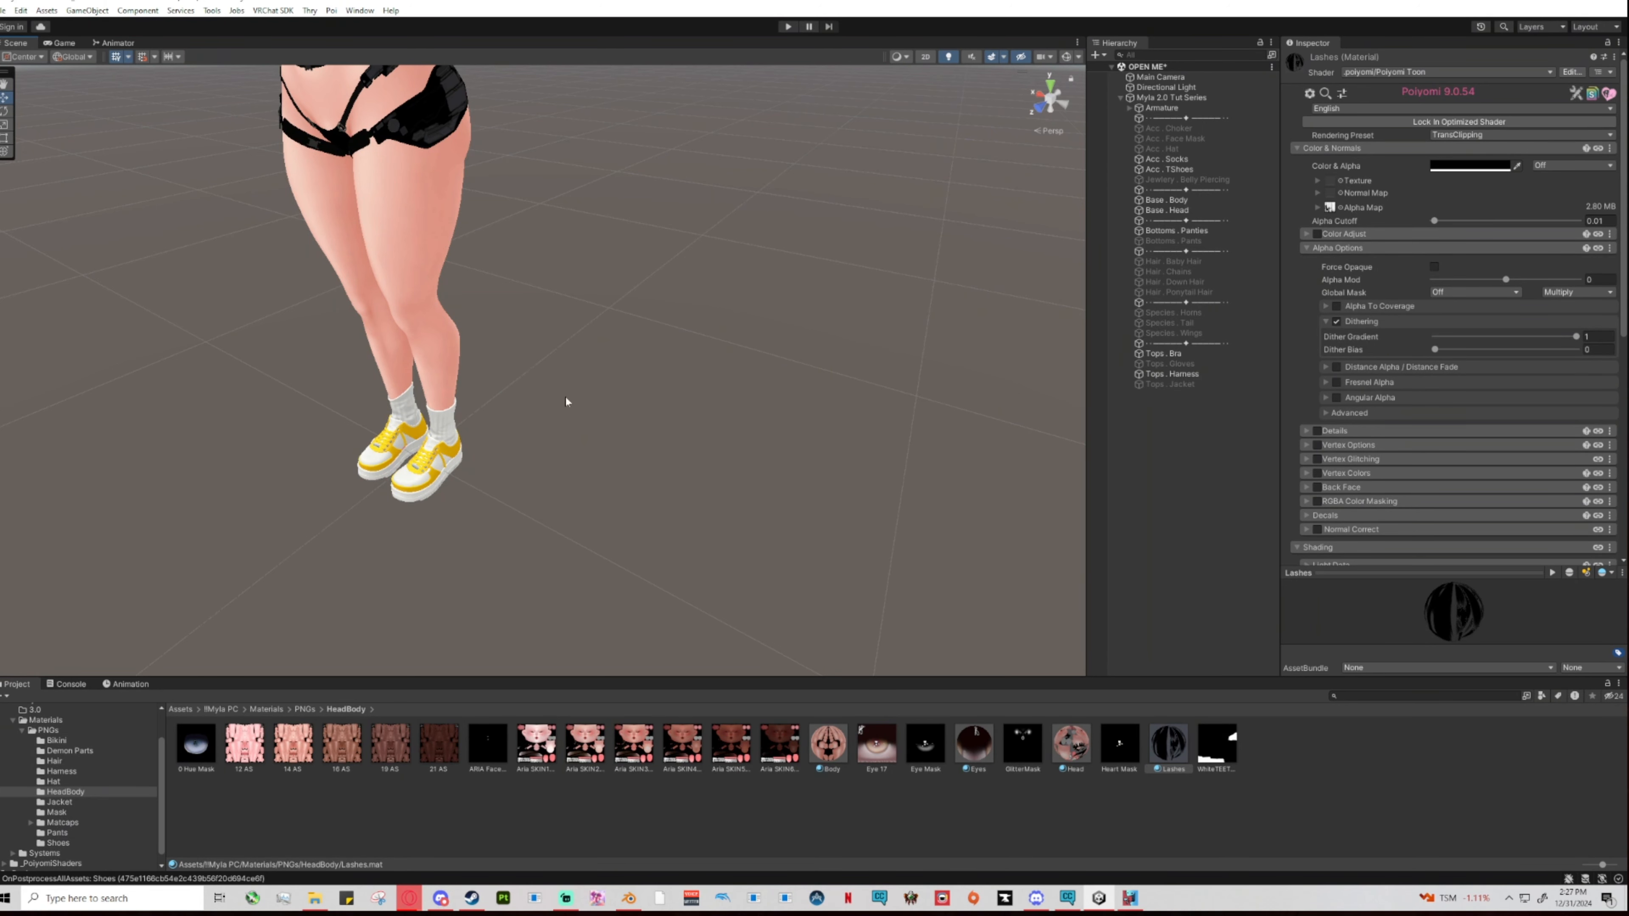
alt+drag(475, 304, 625, 240)
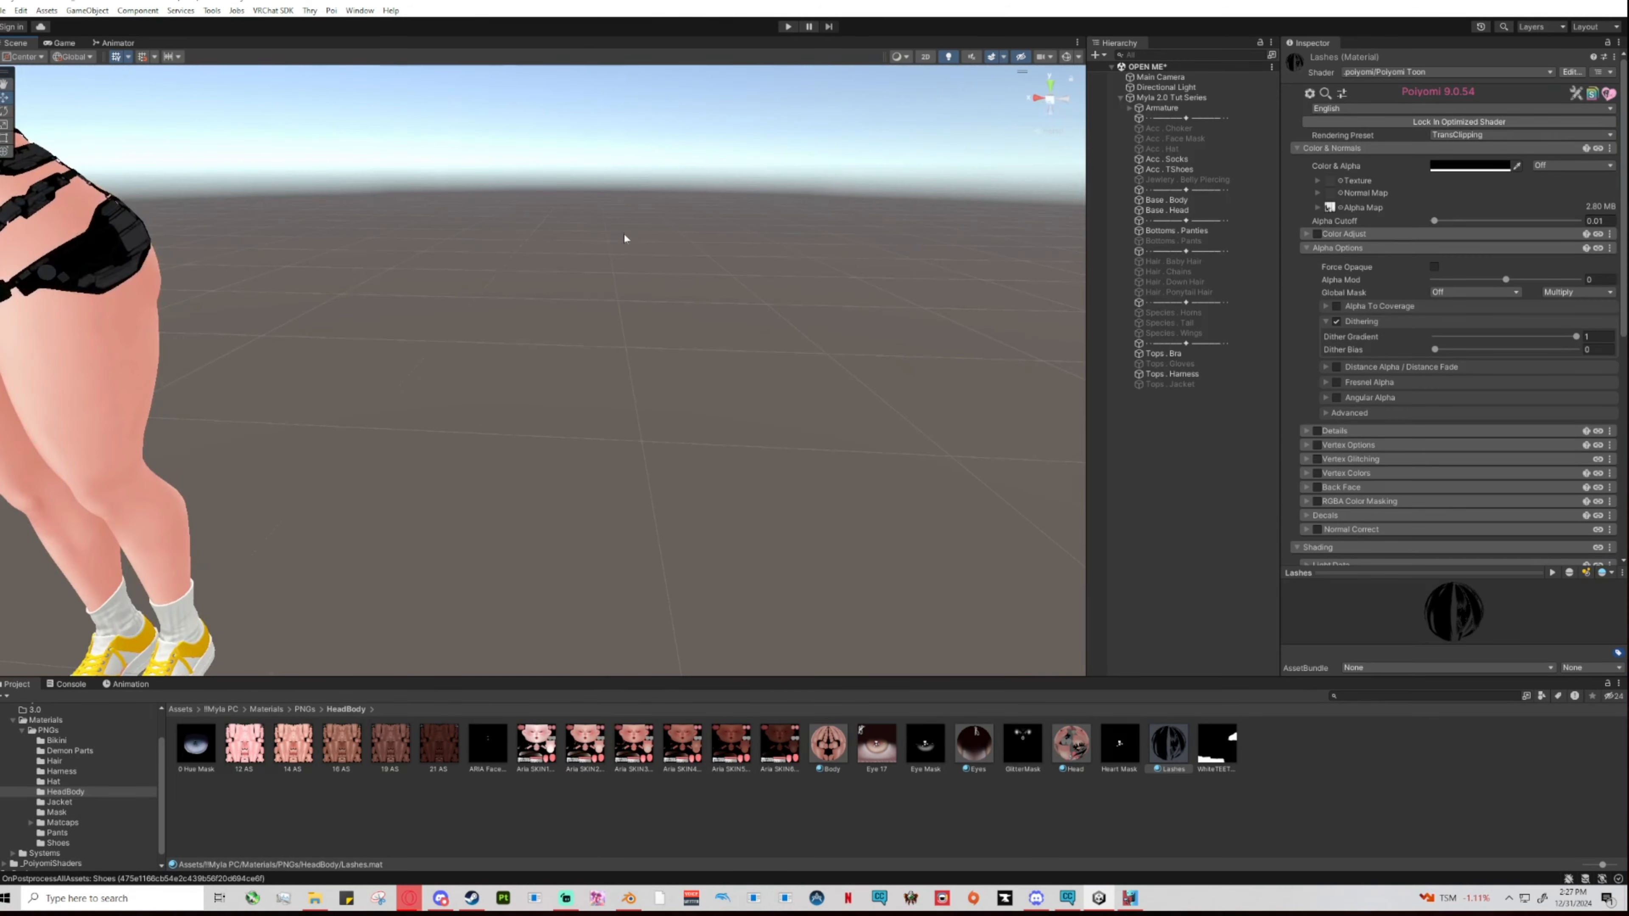
scroll(607, 246, up, 3)
middle_drag(607, 247, 691, 309)
alt+drag(691, 310, 693, 283)
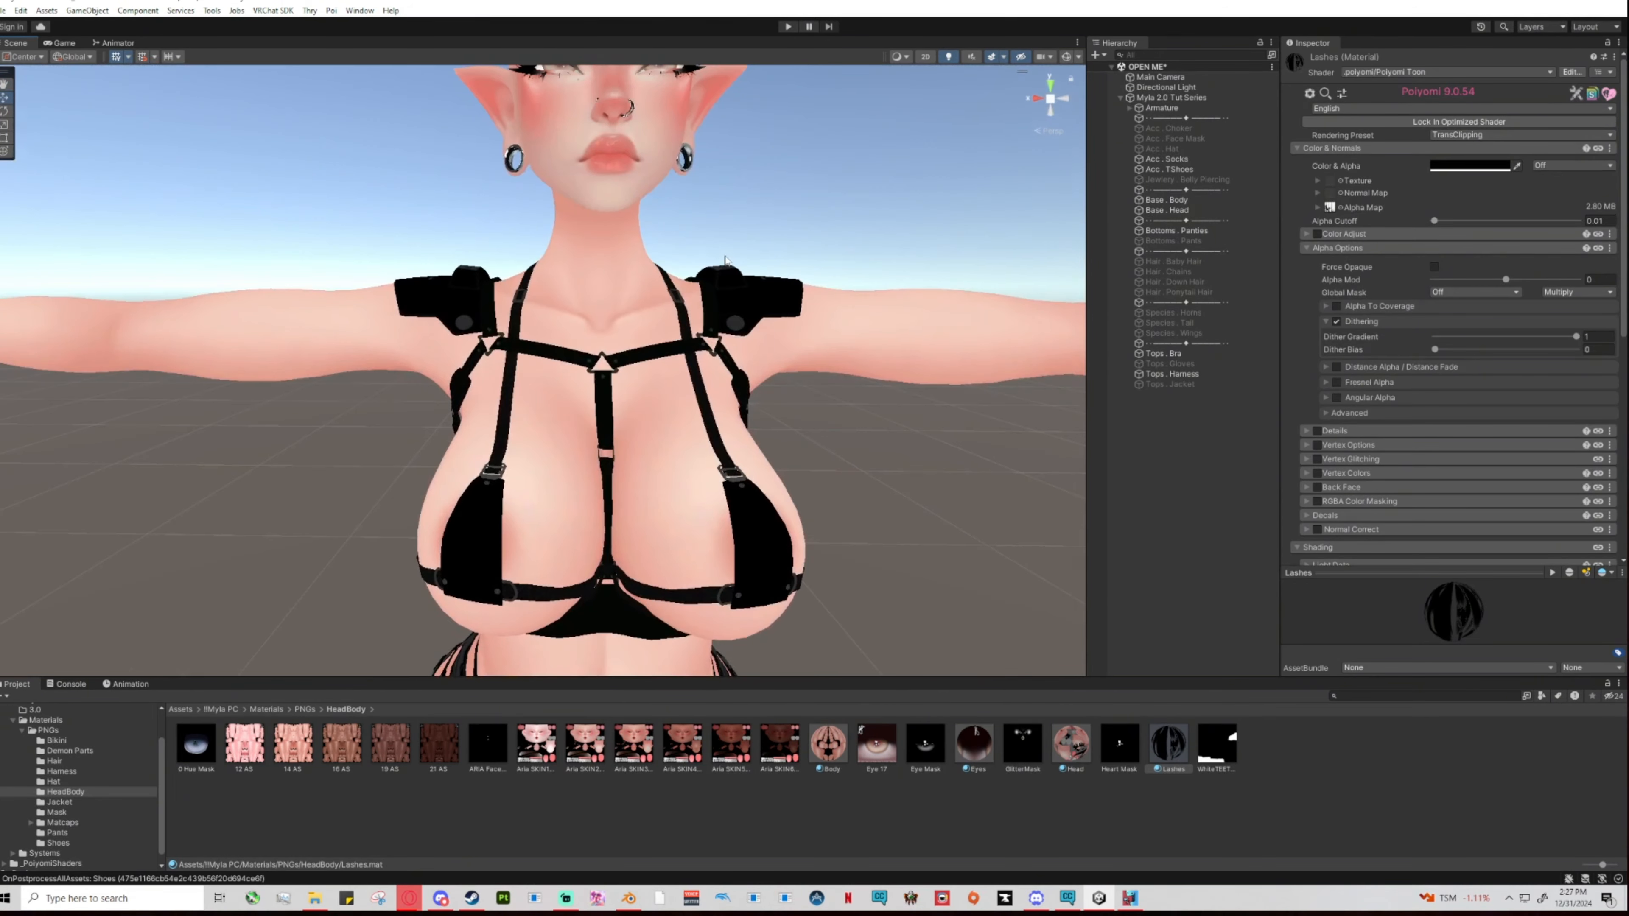
scroll(716, 265, up, 3)
scroll(738, 279, down, 3)
right_drag(761, 290, 766, 272)
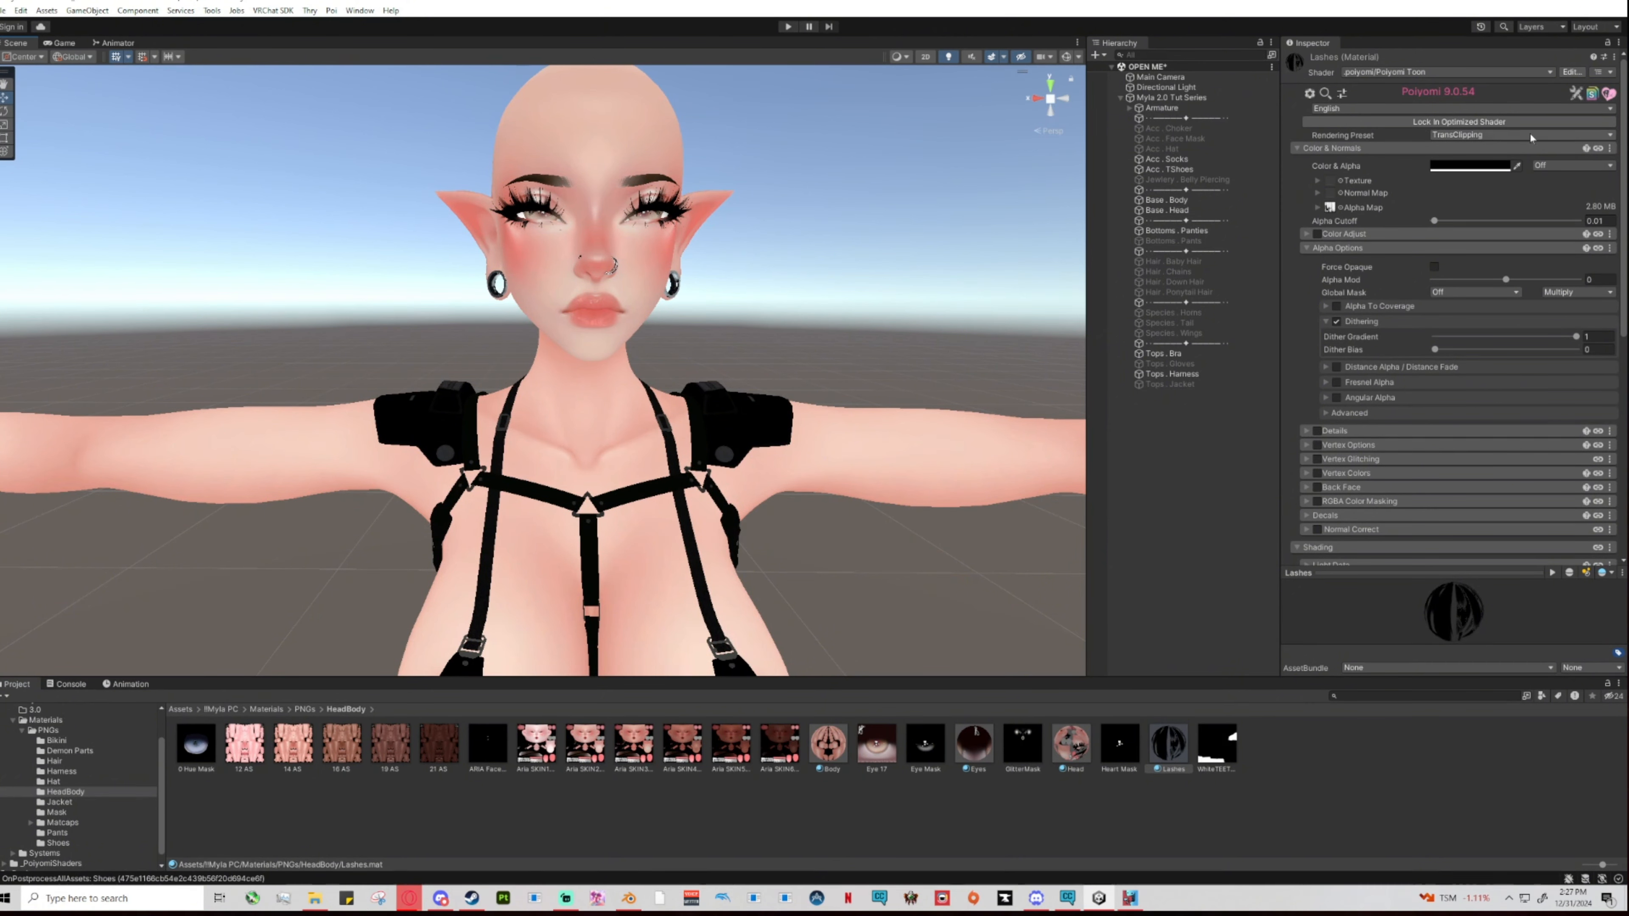
scroll(665, 260, up, 5)
scroll(664, 257, down, 5)
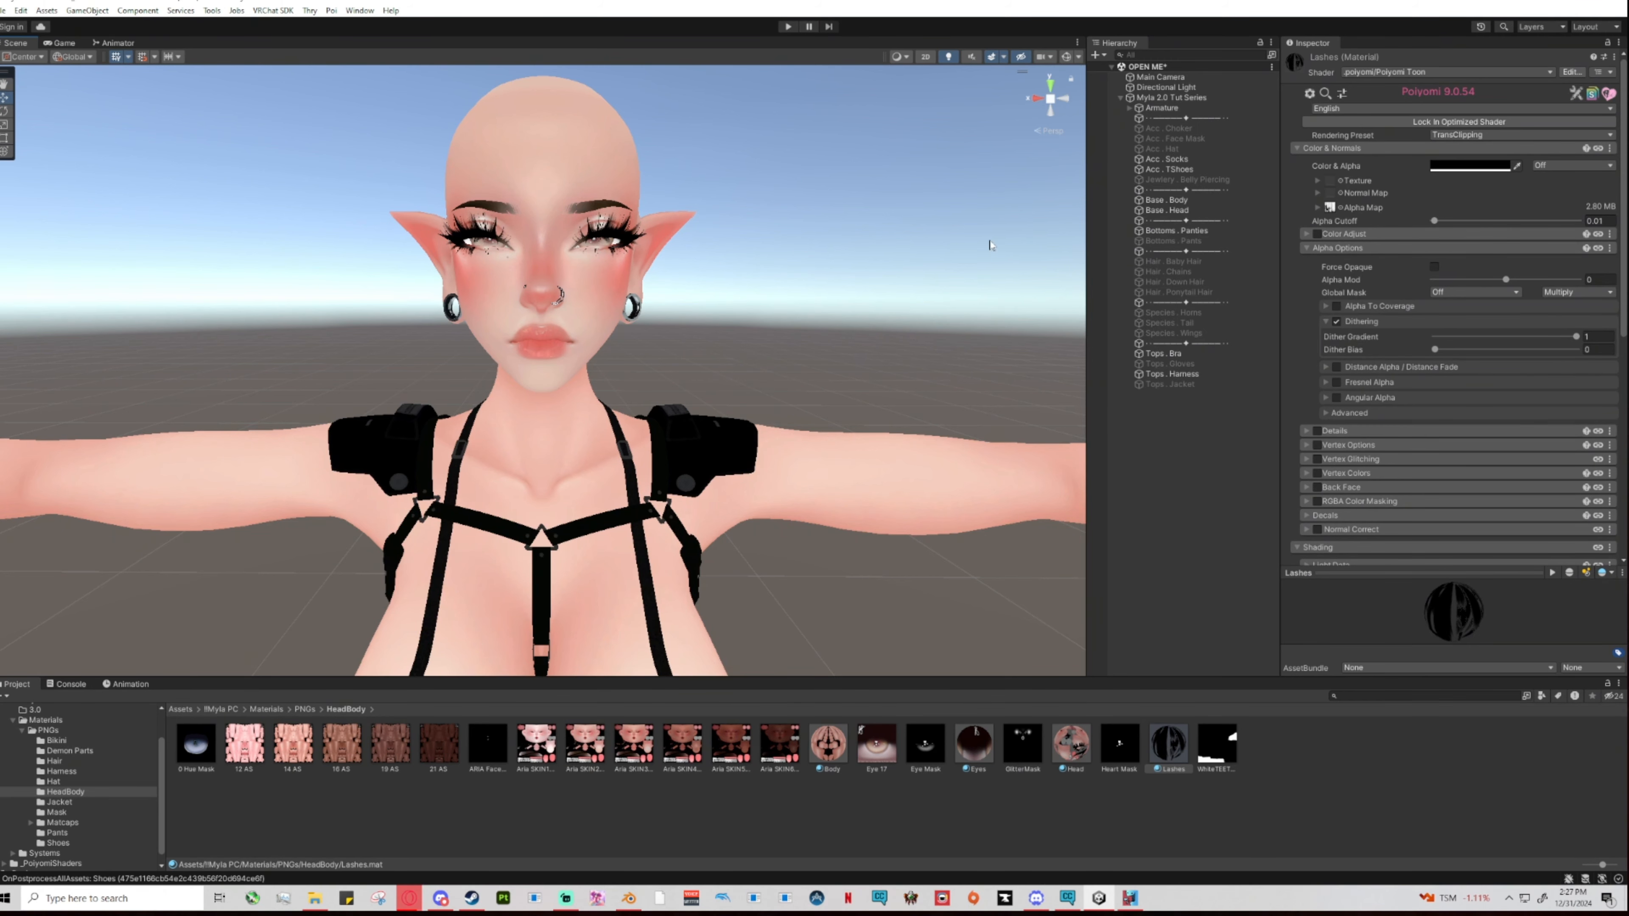
Check the eyelashes against the face at near and far distances and from the side.
scroll(775, 273, up, 10)
scroll(774, 272, down, 10)
middle_drag(742, 179, 774, 274)
scroll(775, 274, up, 10)
right_drag(776, 277, 859, 283)
middle_drag(859, 283, 790, 299)
right_drag(790, 300, 618, 298)
scroll(618, 298, down, 8)
scroll(618, 298, up, 5)
middle_drag(618, 299, 639, 297)
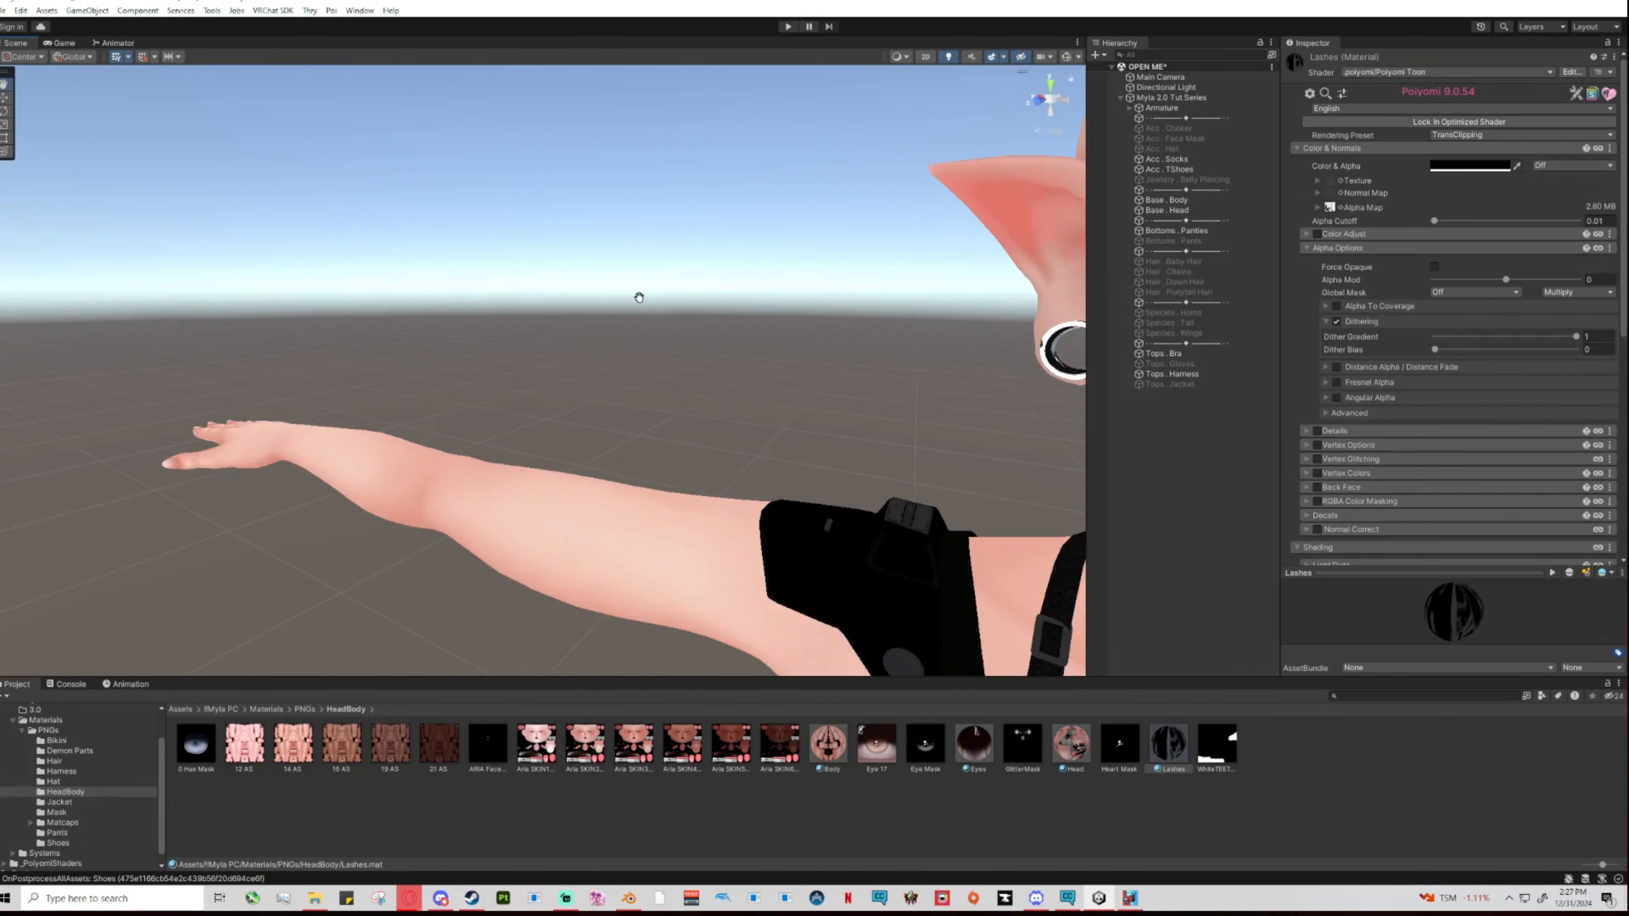
right_drag(639, 297, 894, 309)
middle_drag(894, 309, 807, 310)
right_drag(808, 311, 813, 303)
middle_drag(812, 303, 786, 313)
Turn the Hair . Down Hair object on and off again, and reselect the Lashes material asset.
click(1198, 262)
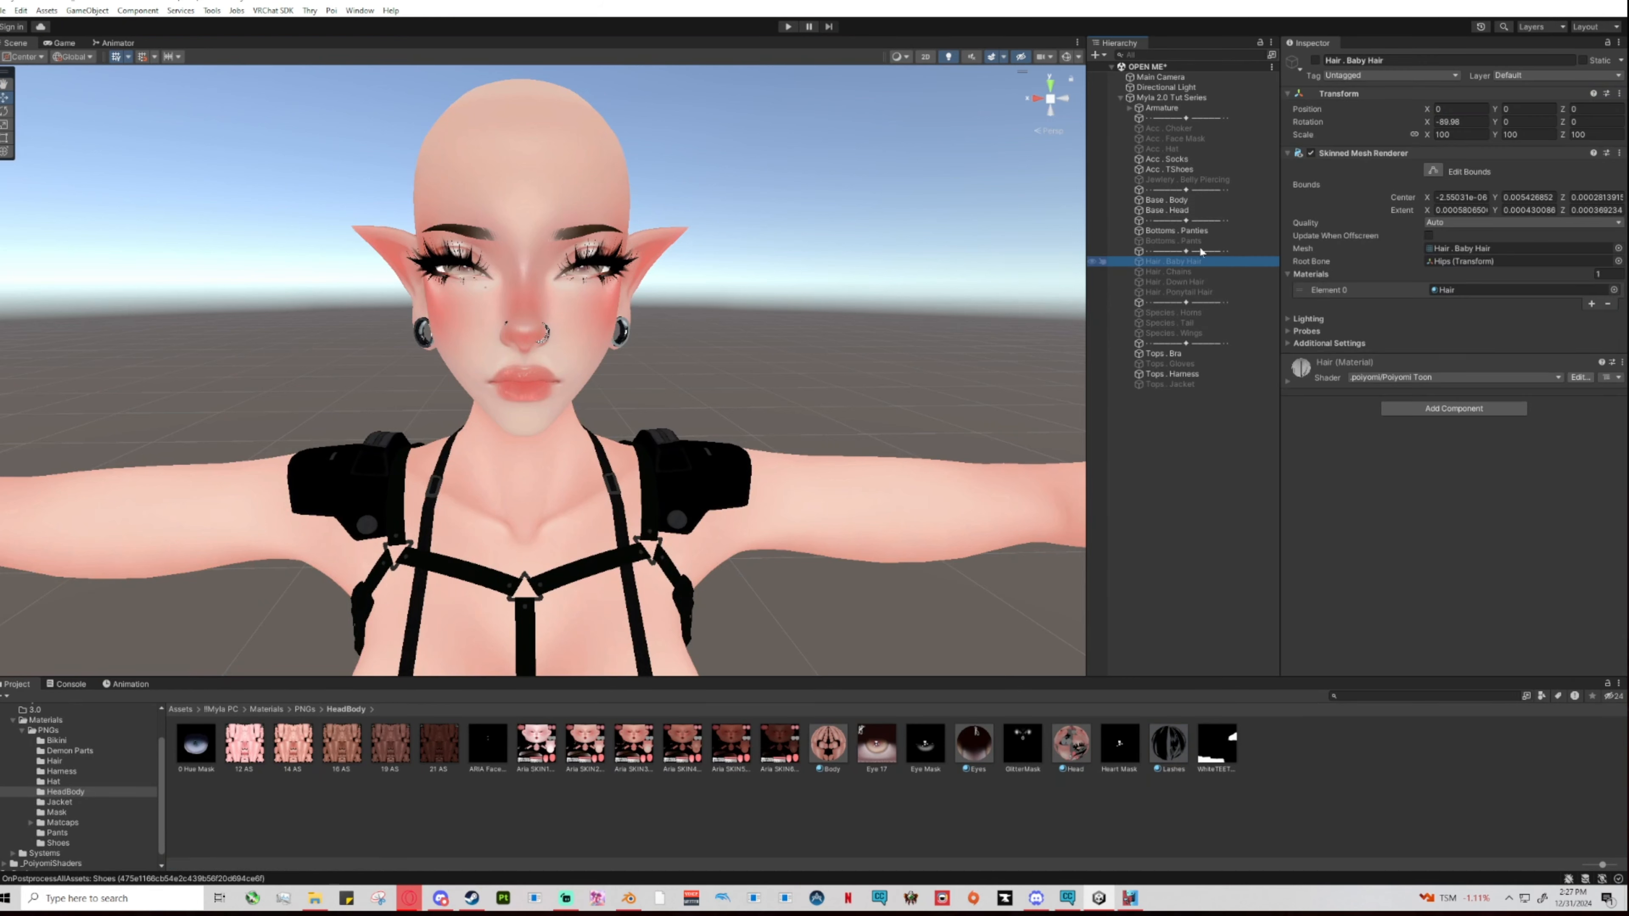
click(1217, 283)
click(1317, 60)
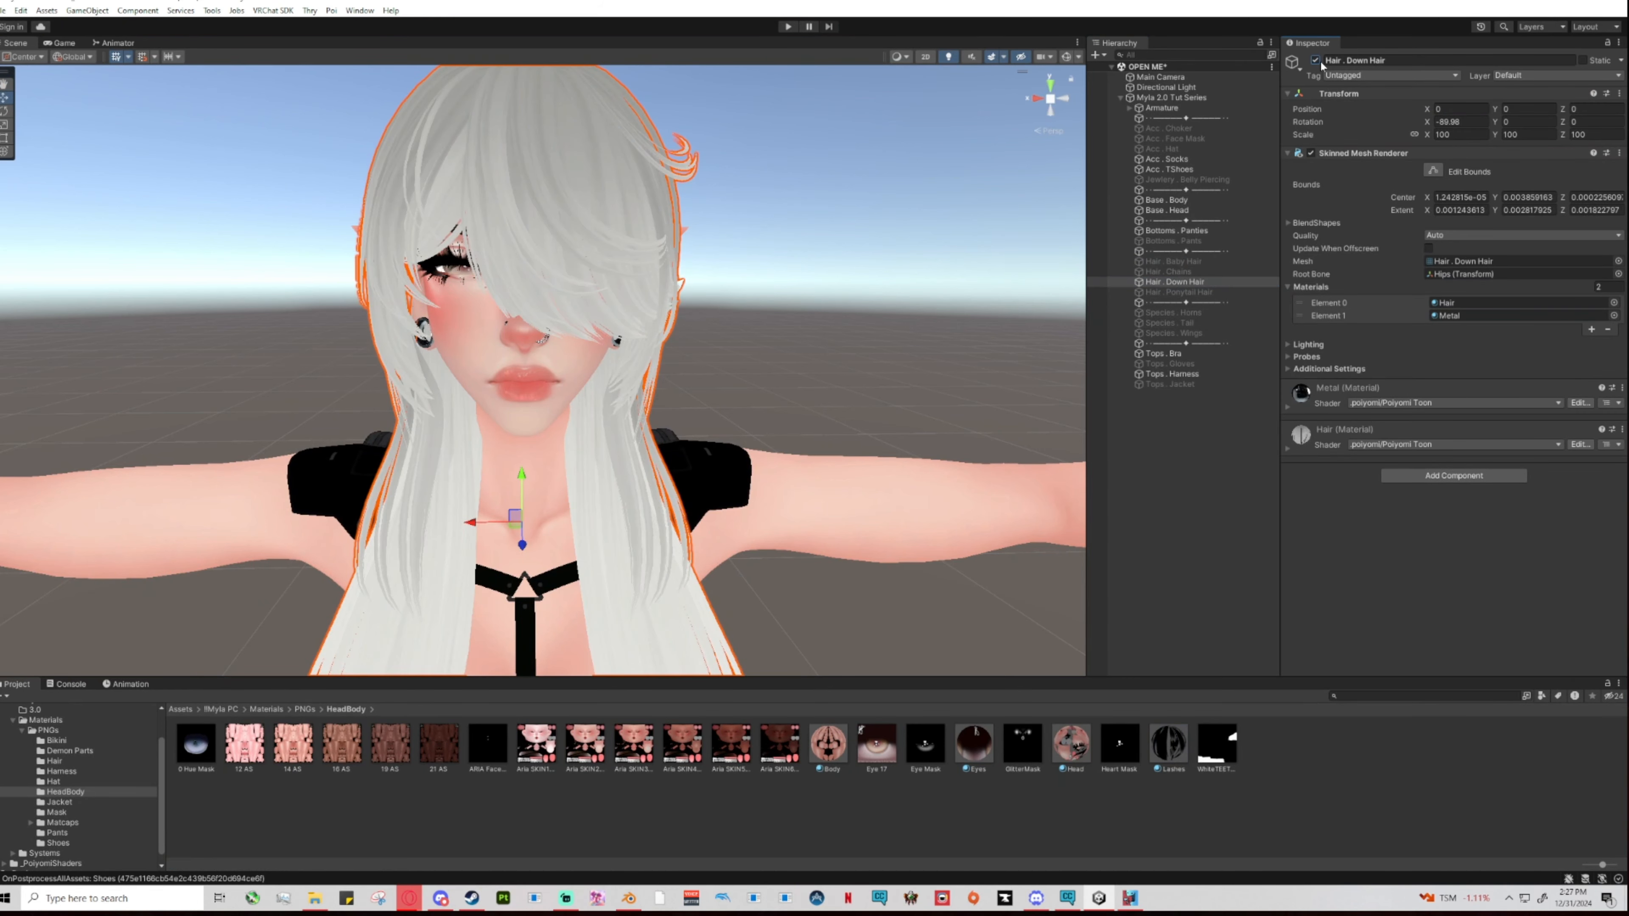
click(1317, 60)
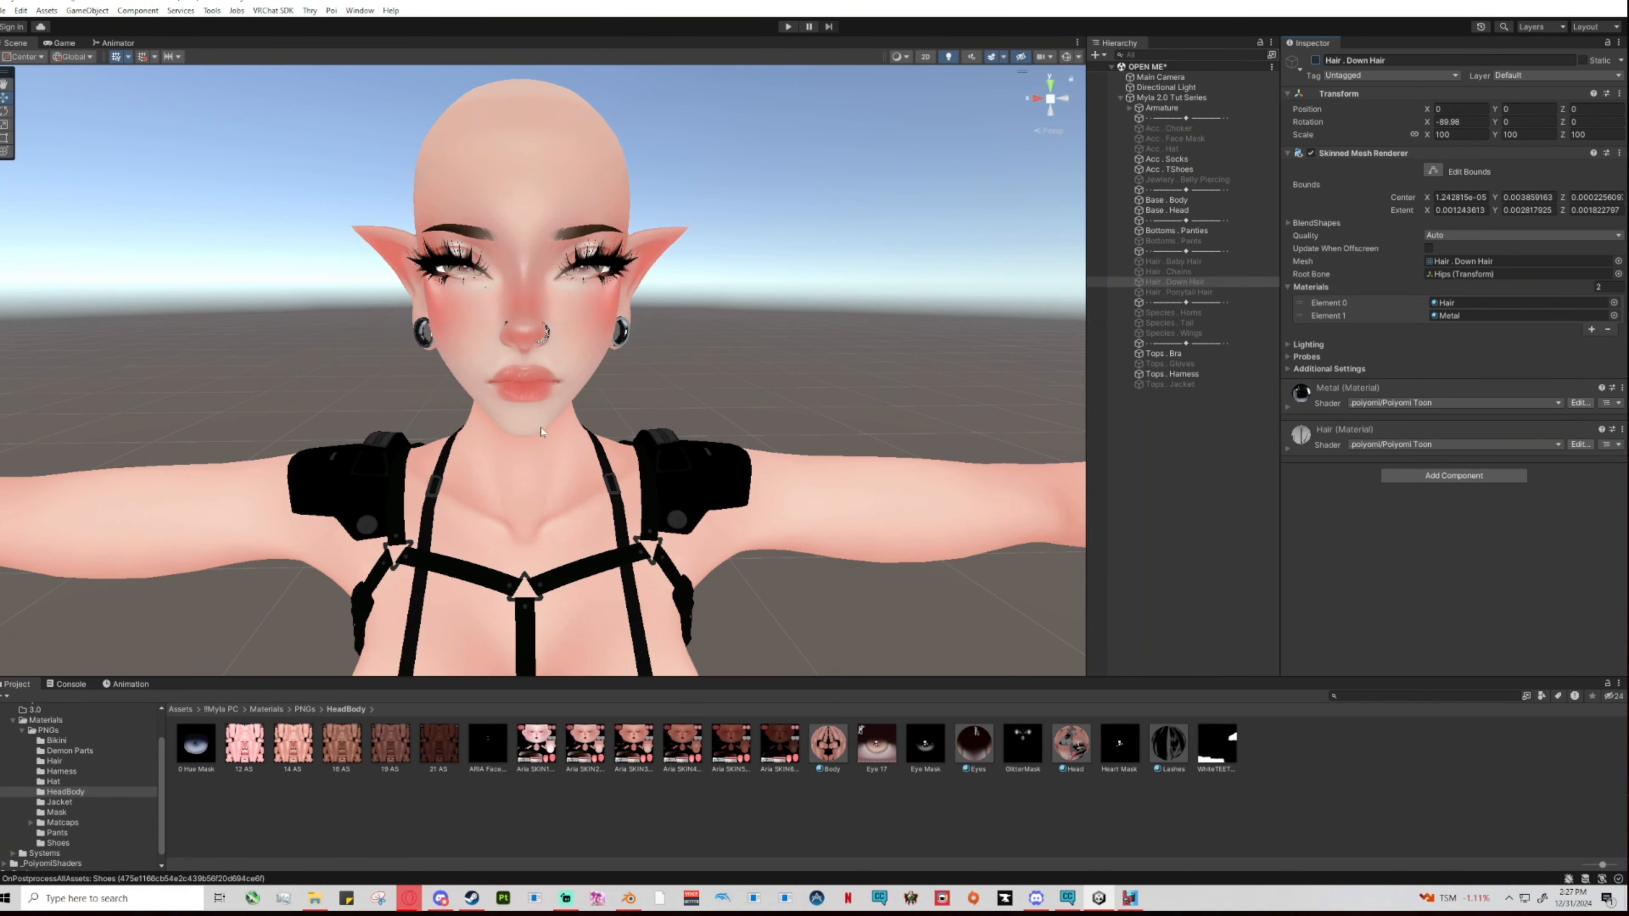
click(1163, 761)
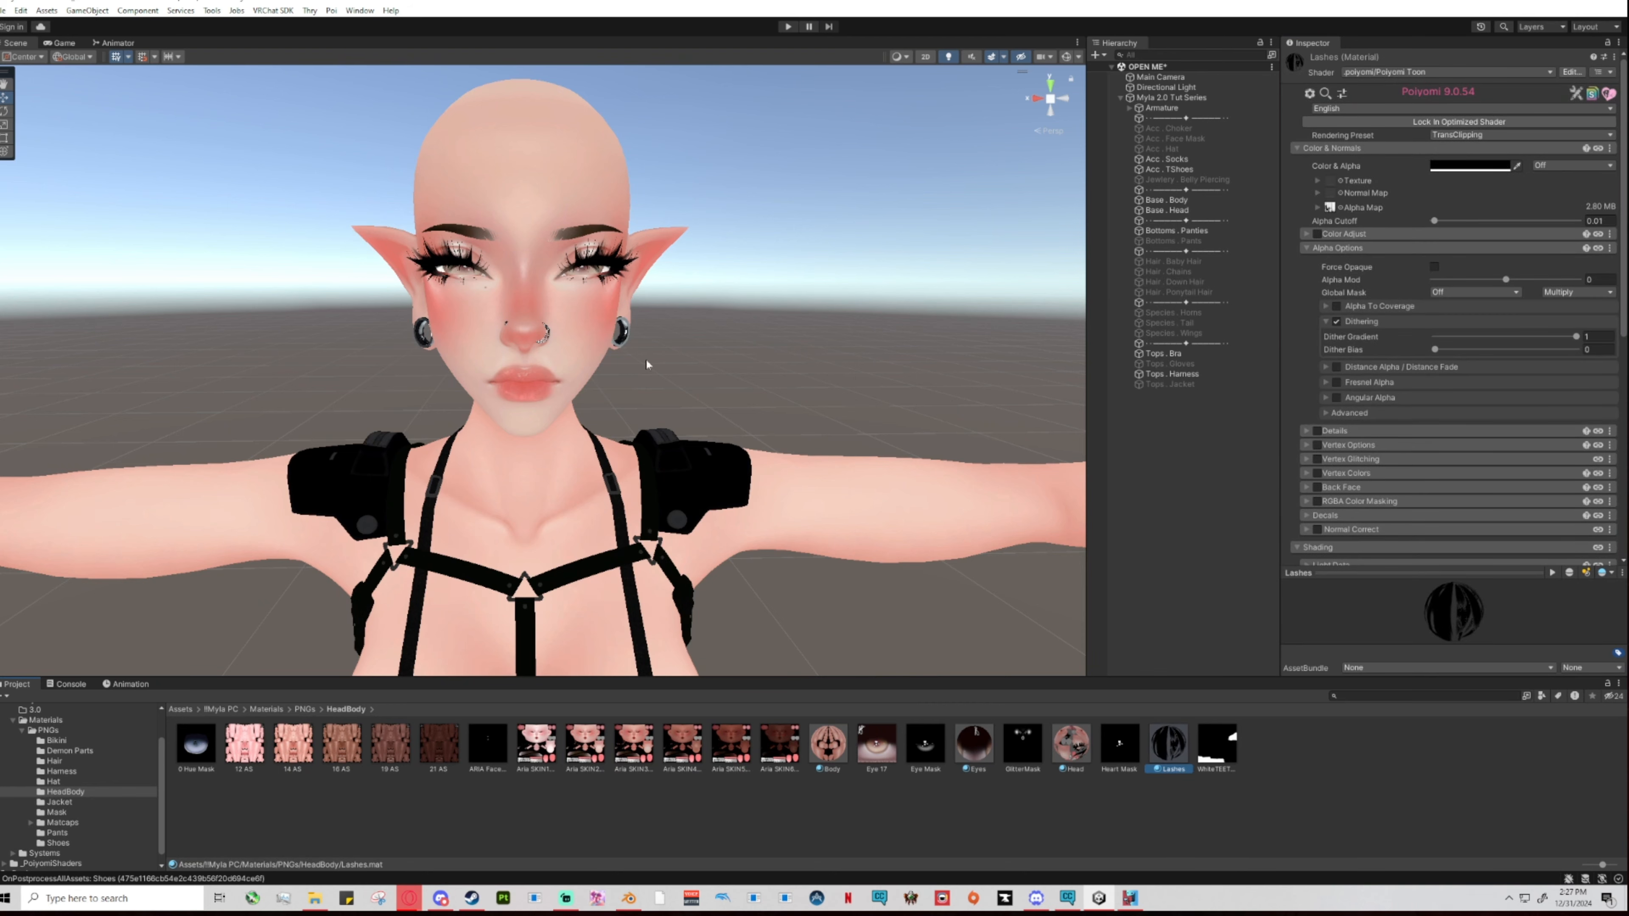
Select the Base . Head object and collapse its Lashes material settings.
scroll(609, 353, up, 8)
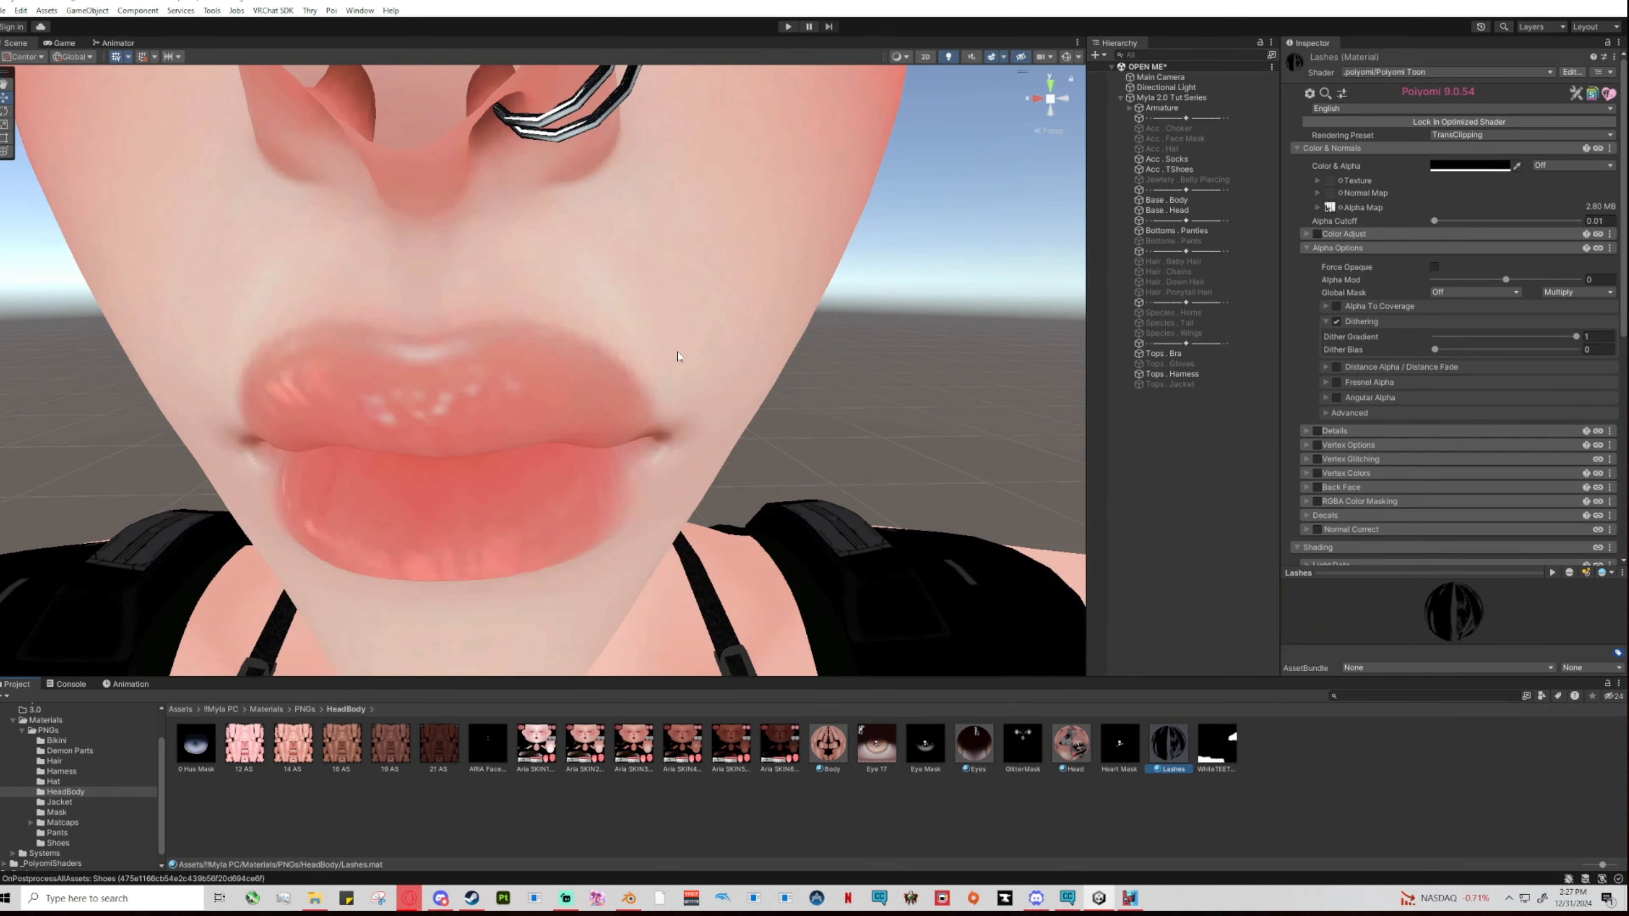
scroll(678, 356, down, 8)
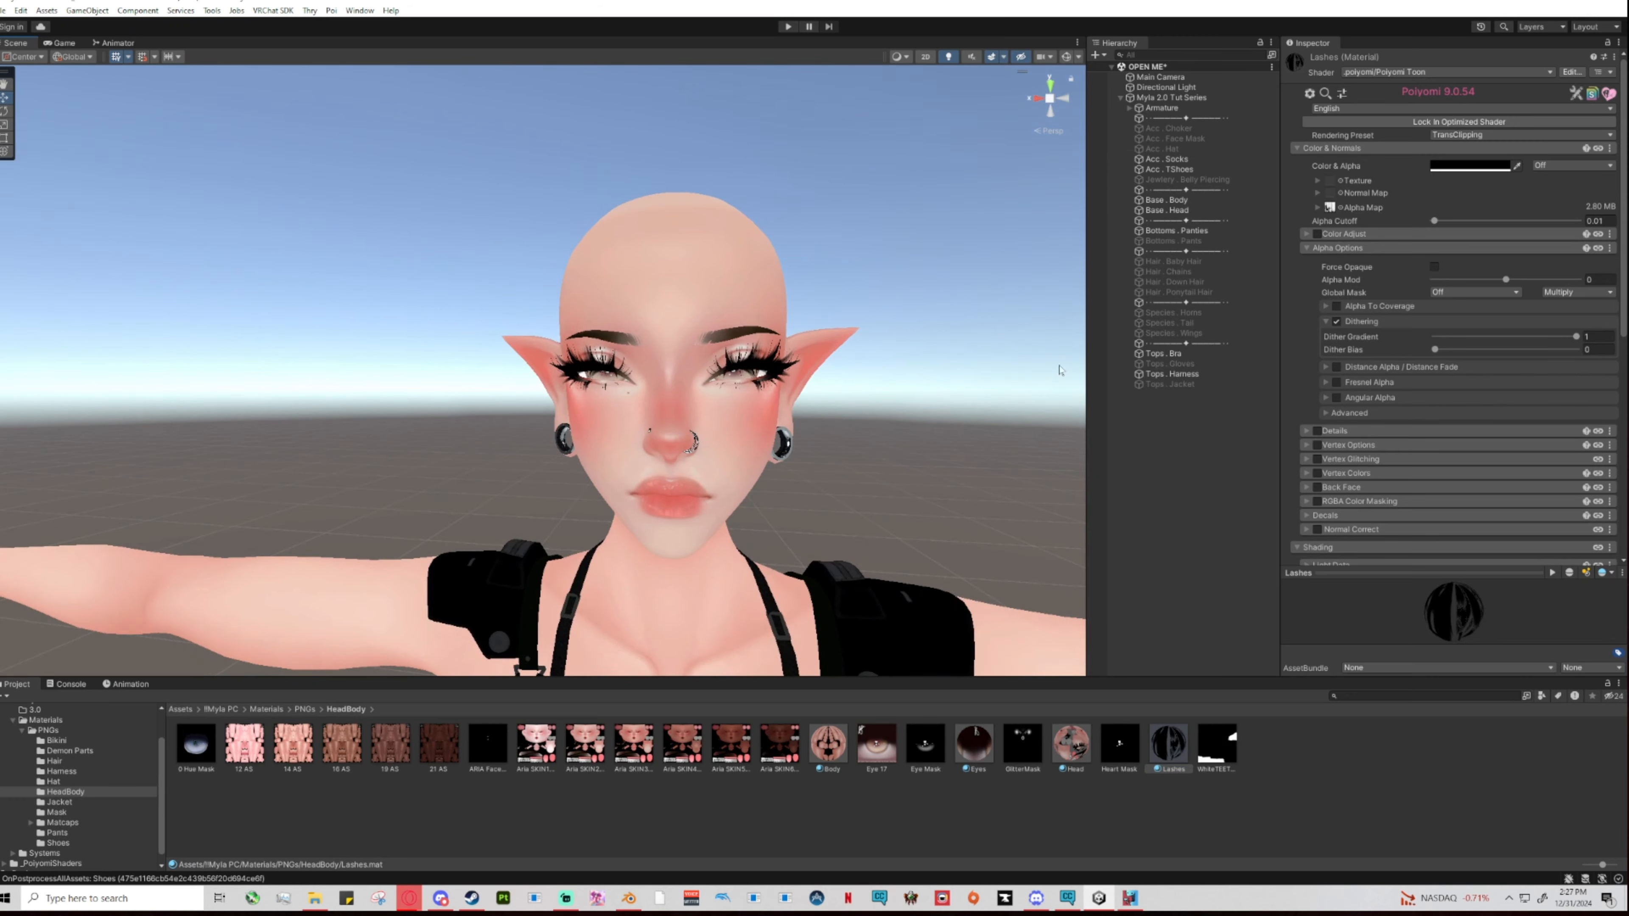
scroll(810, 378, down, 4)
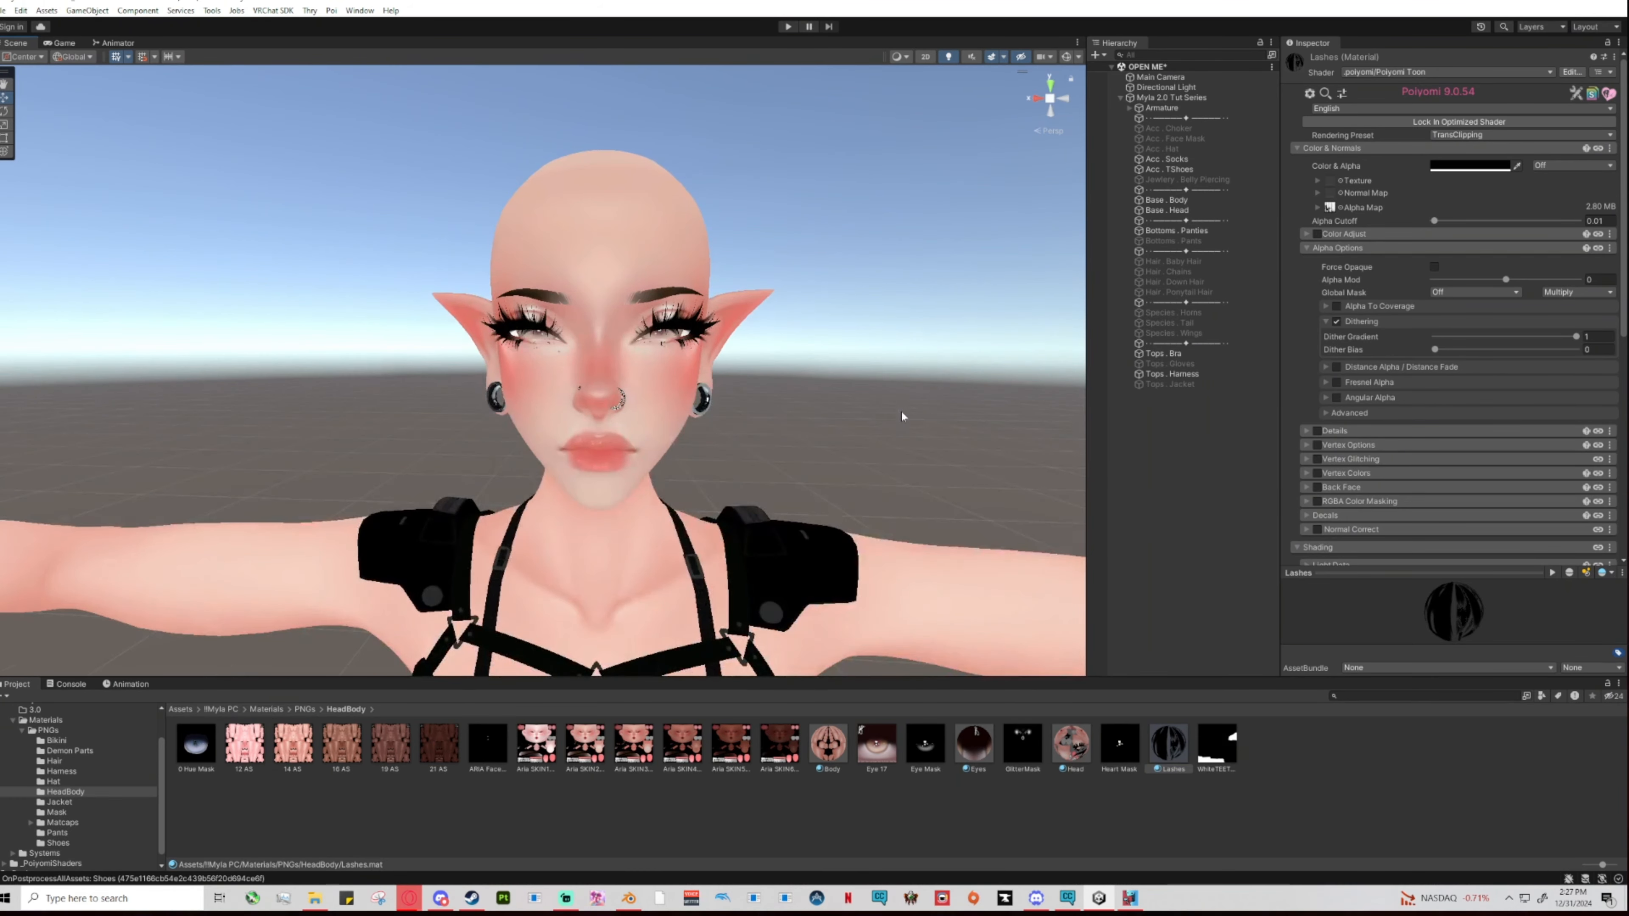
scroll(884, 421, up, 4)
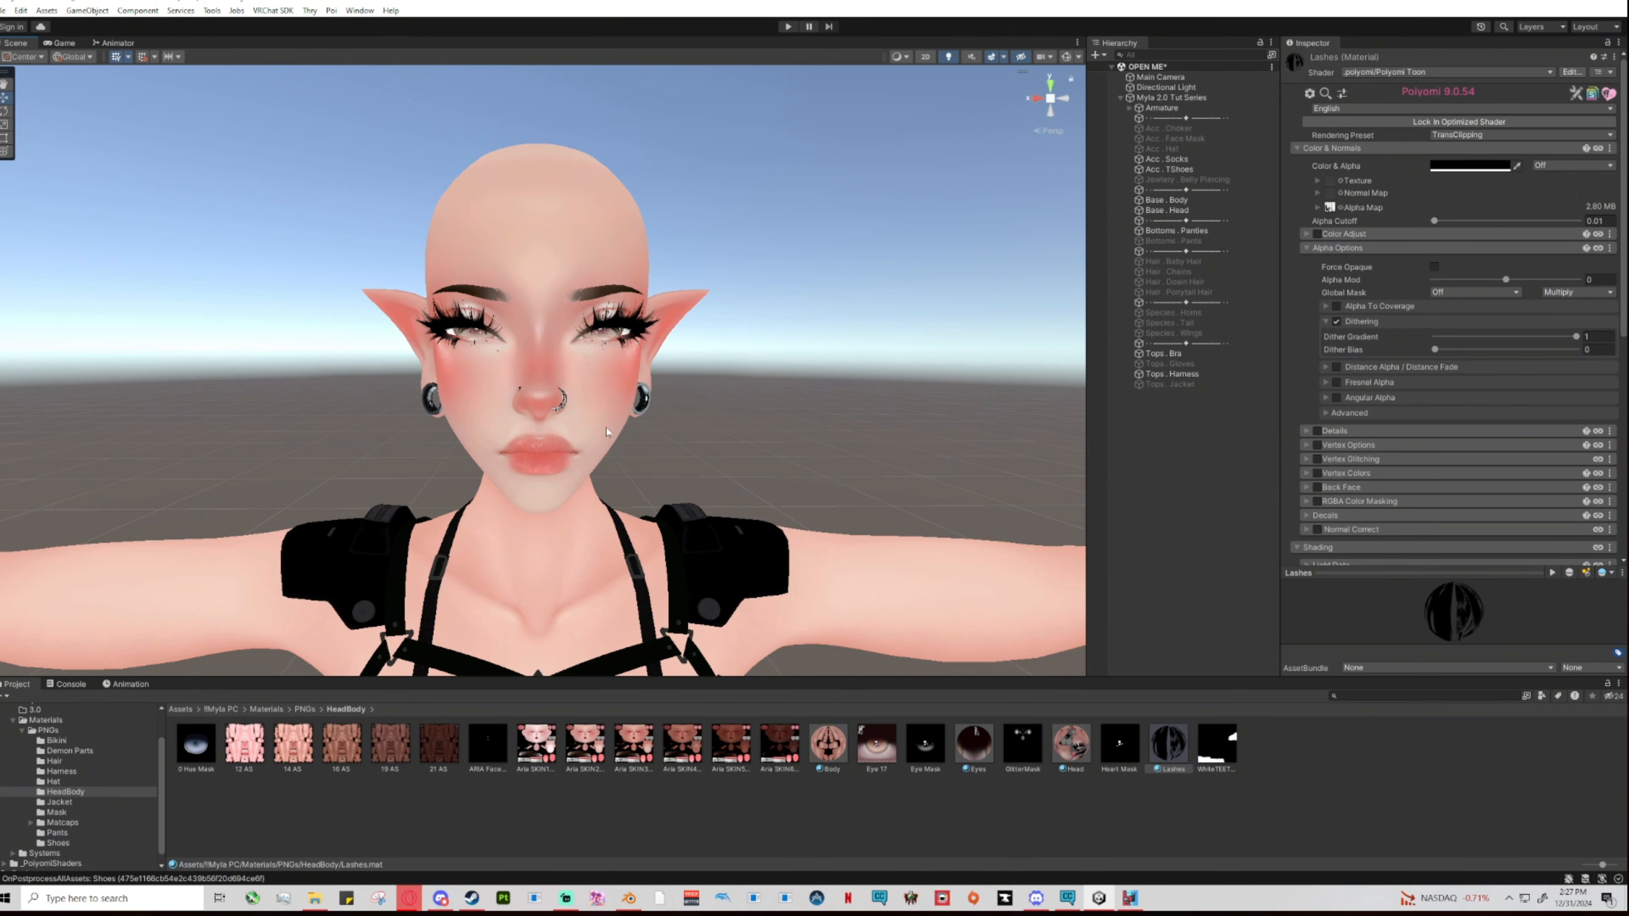
click(585, 435)
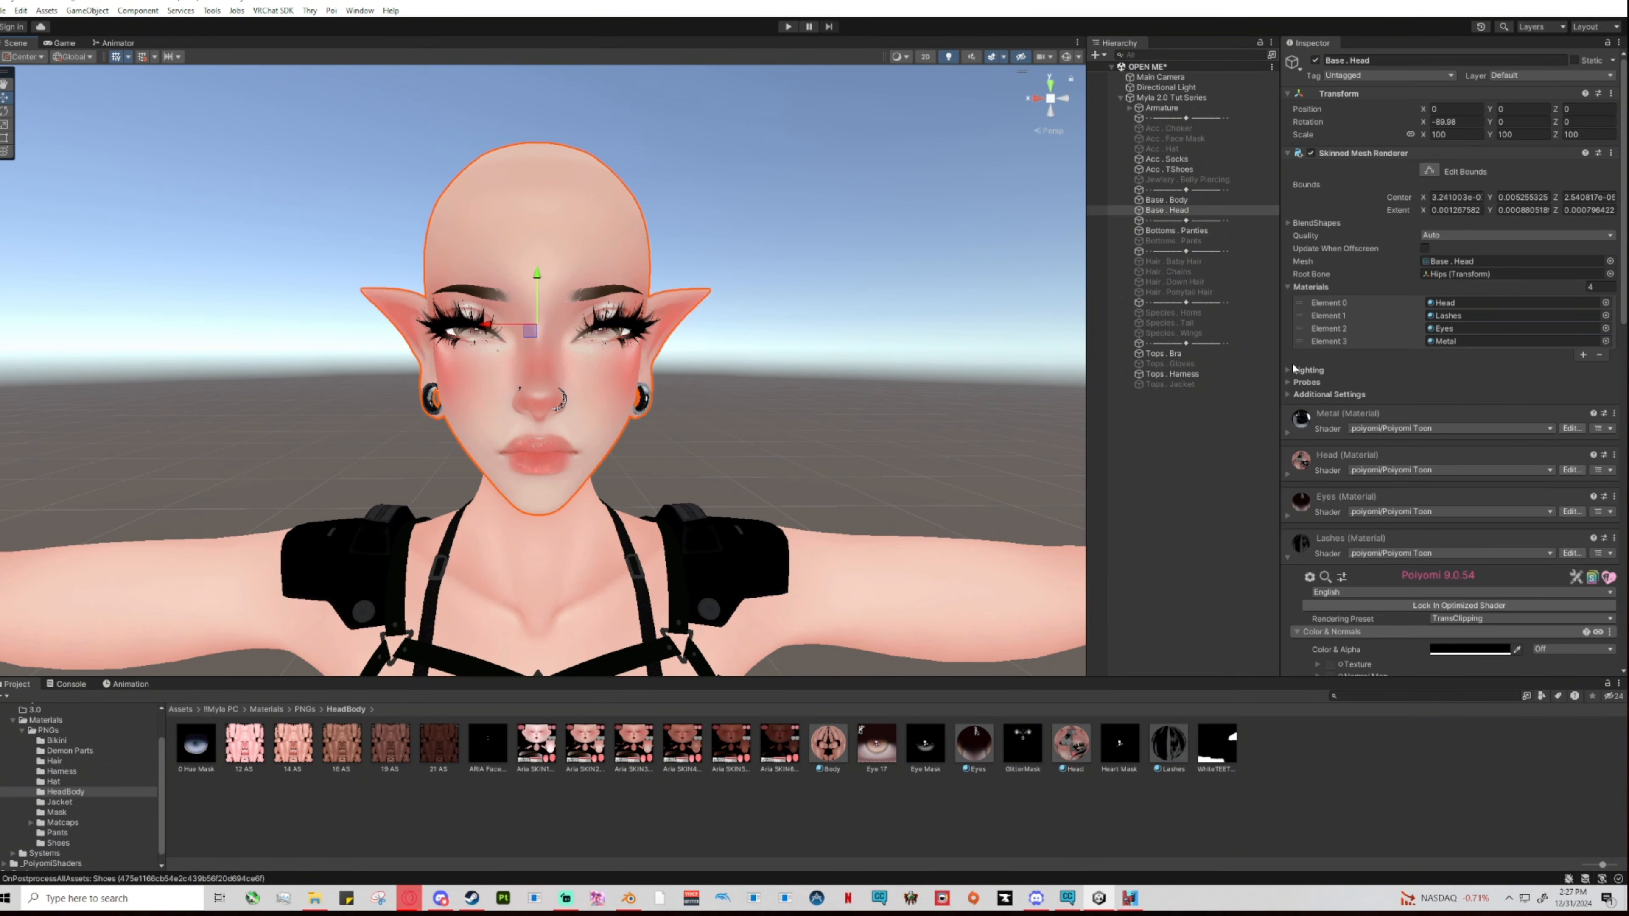
click(1286, 555)
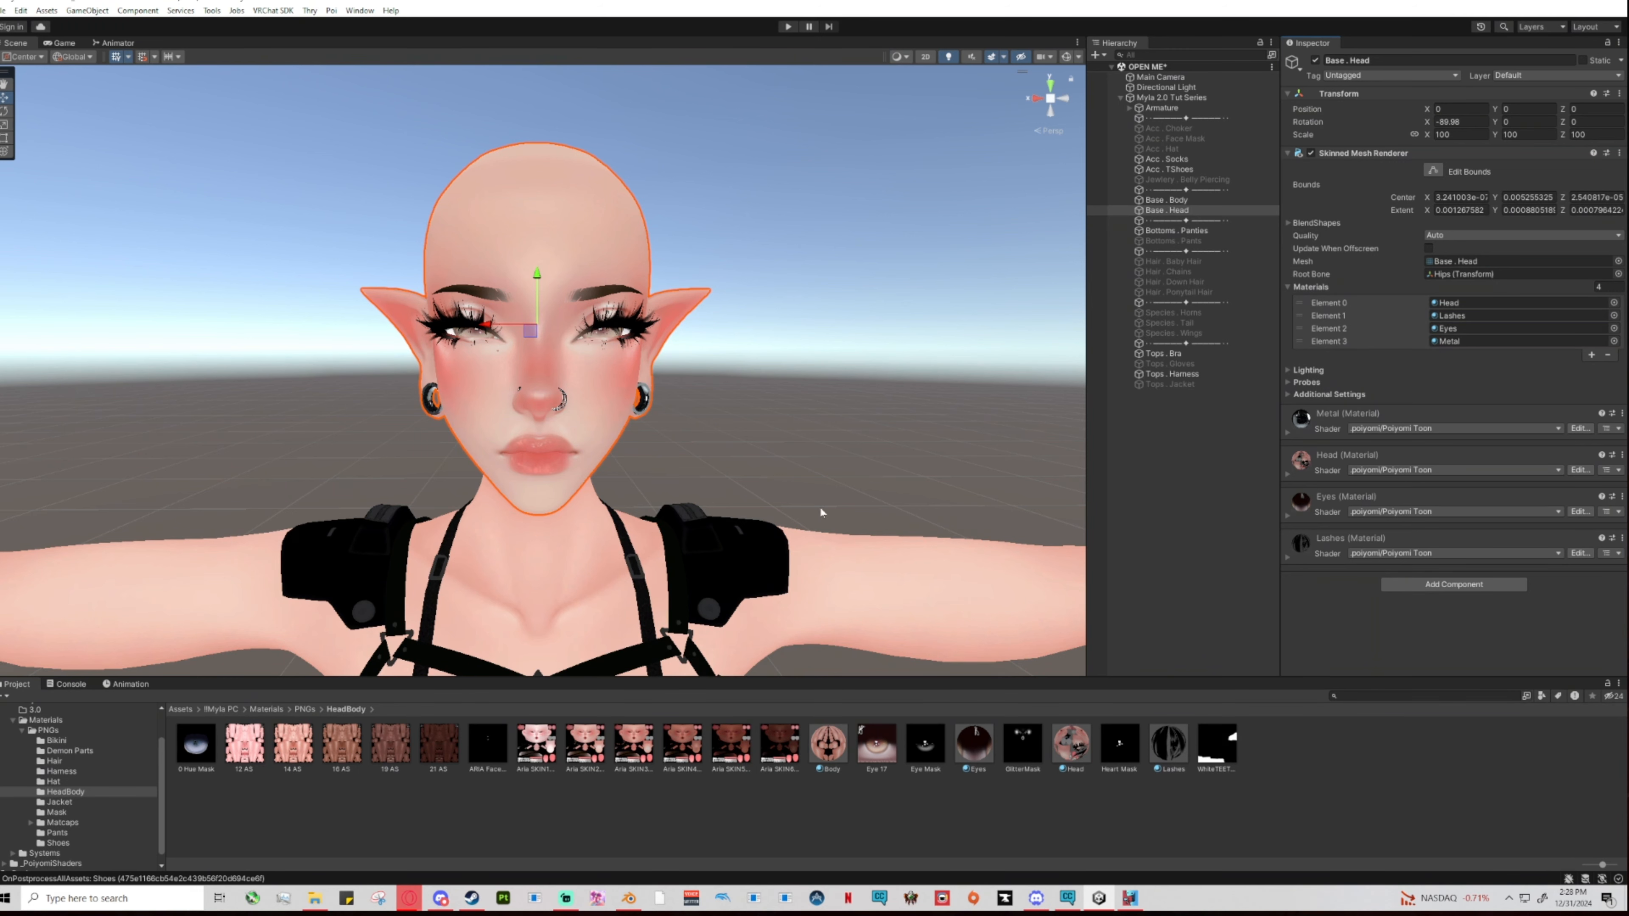
middle_drag(821, 512, 810, 507)
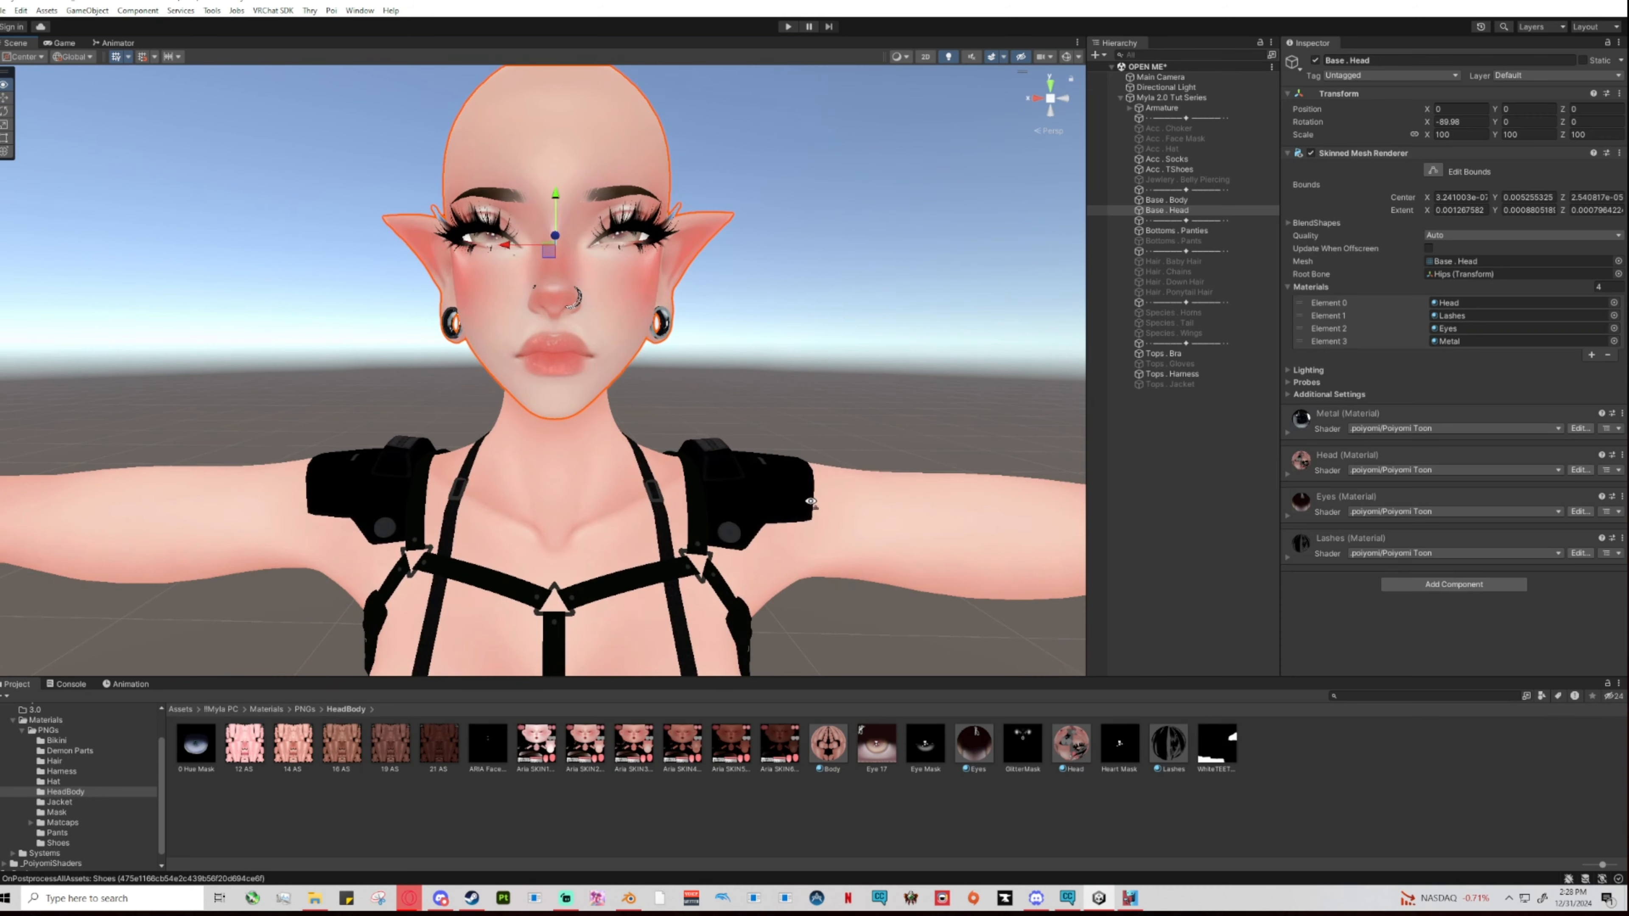
click(767, 415)
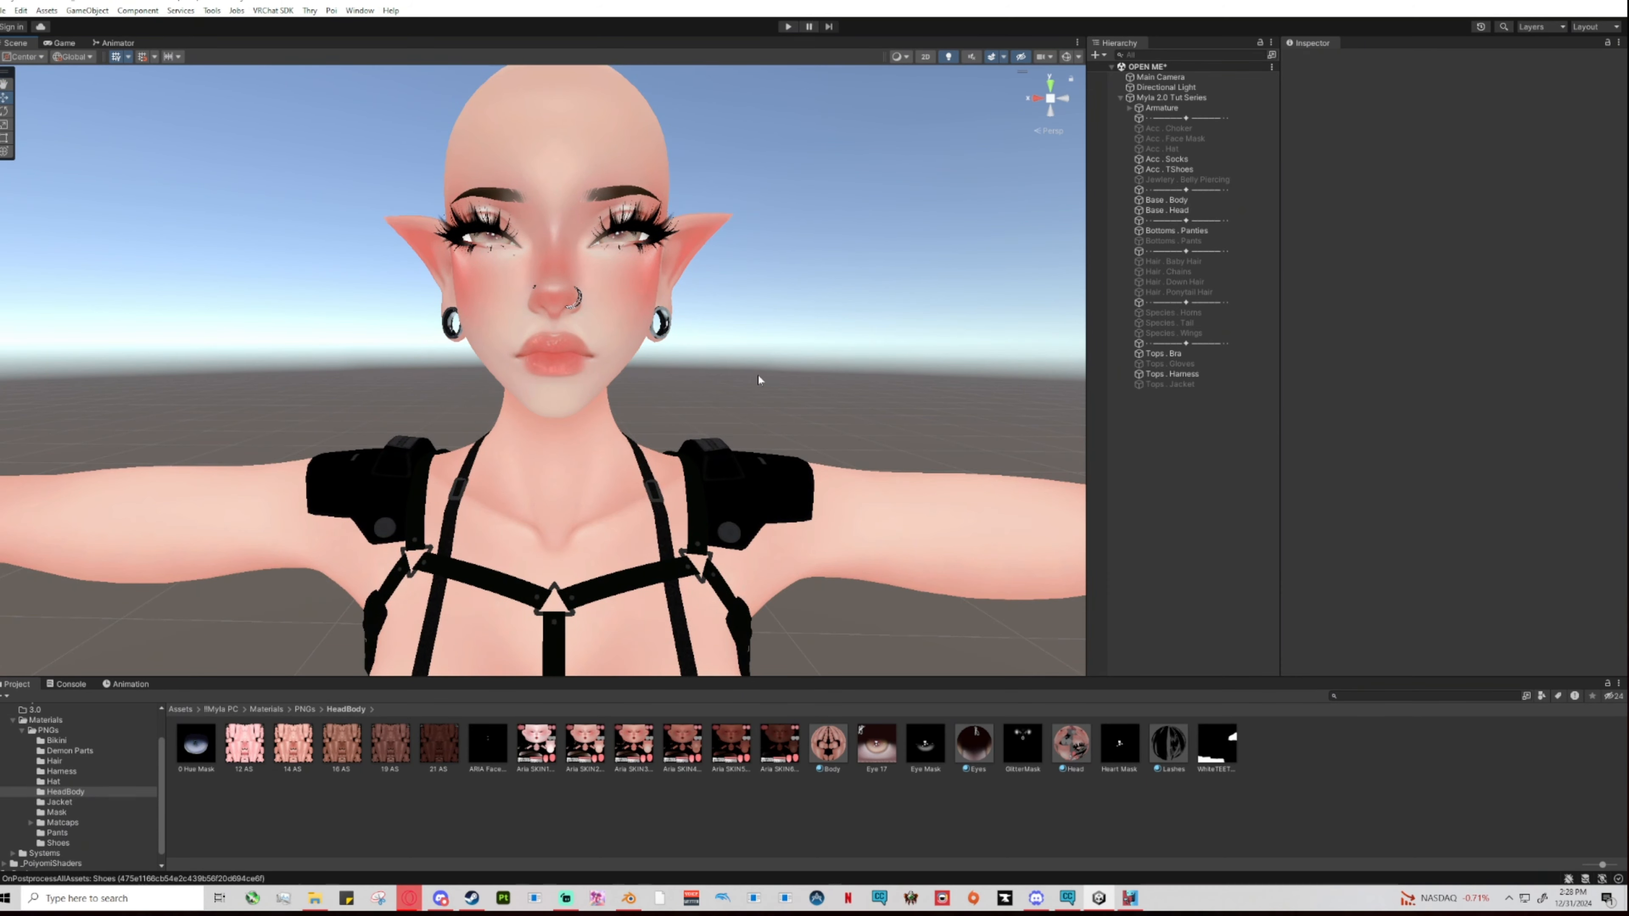
click(609, 366)
click(875, 457)
click(981, 483)
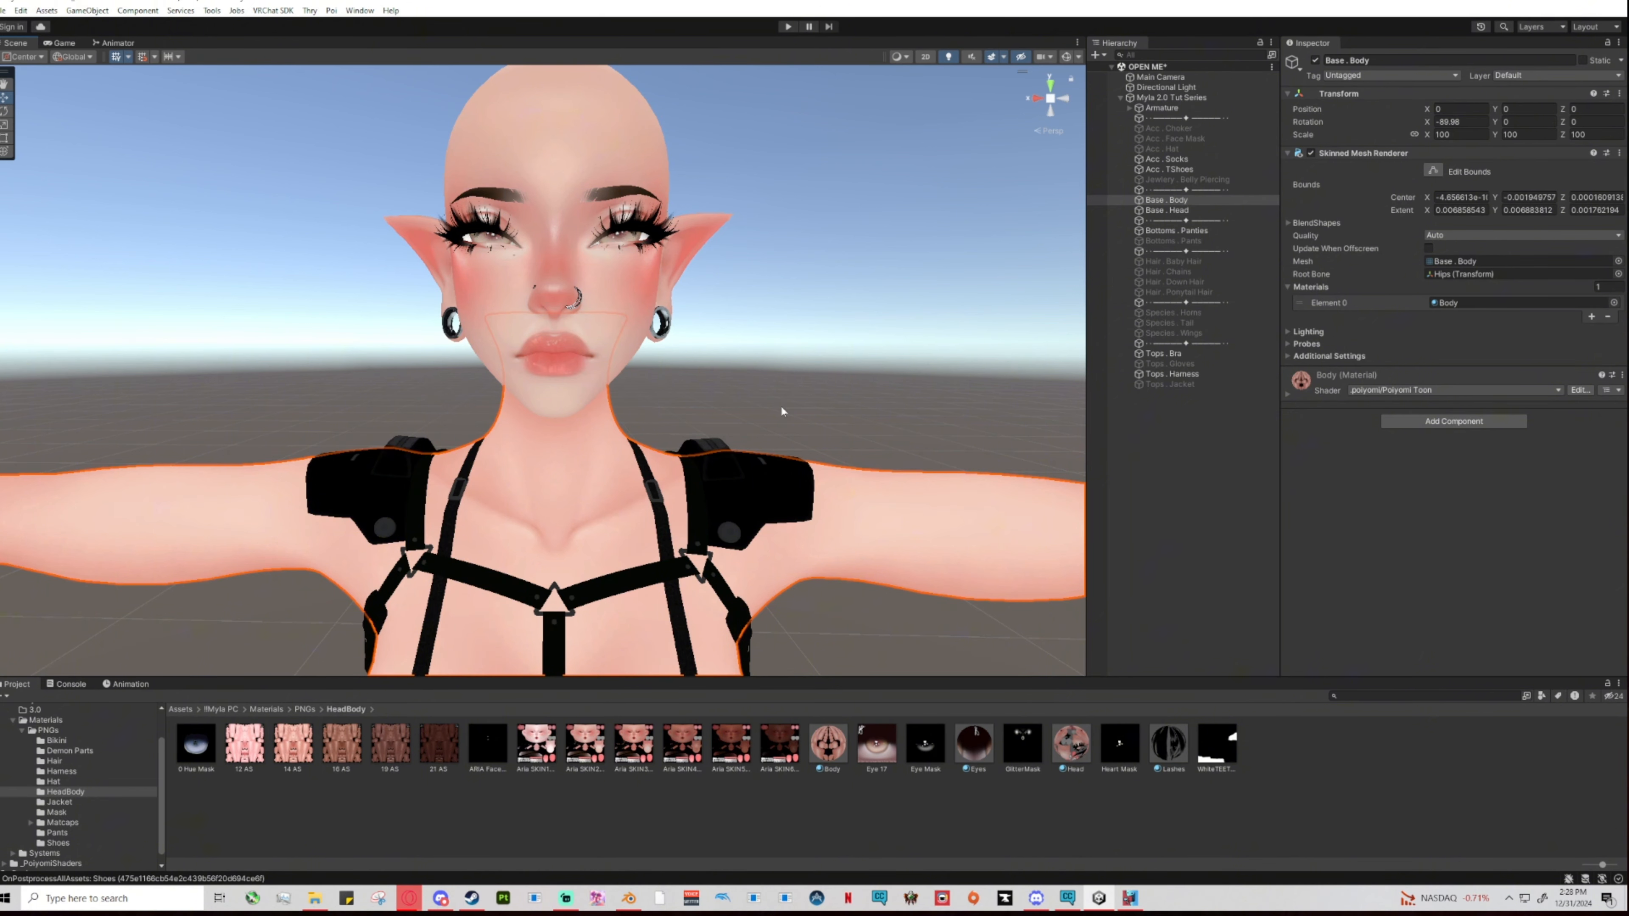
scroll(866, 401, down, 3)
scroll(861, 388, up, 4)
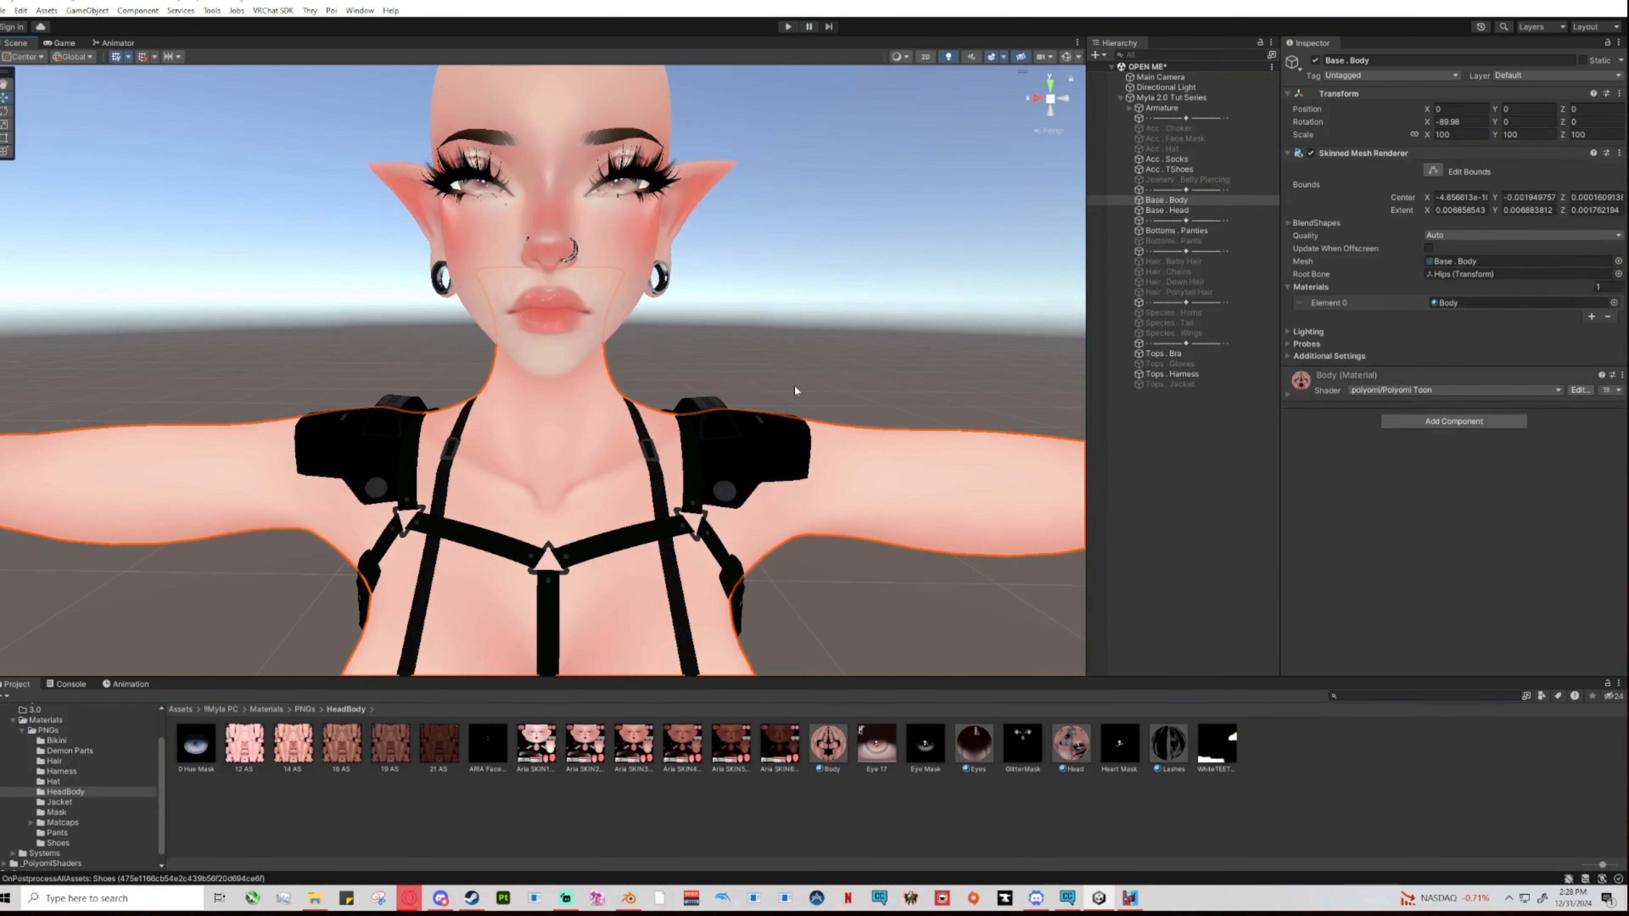
middle_drag(794, 386, 783, 426)
click(794, 390)
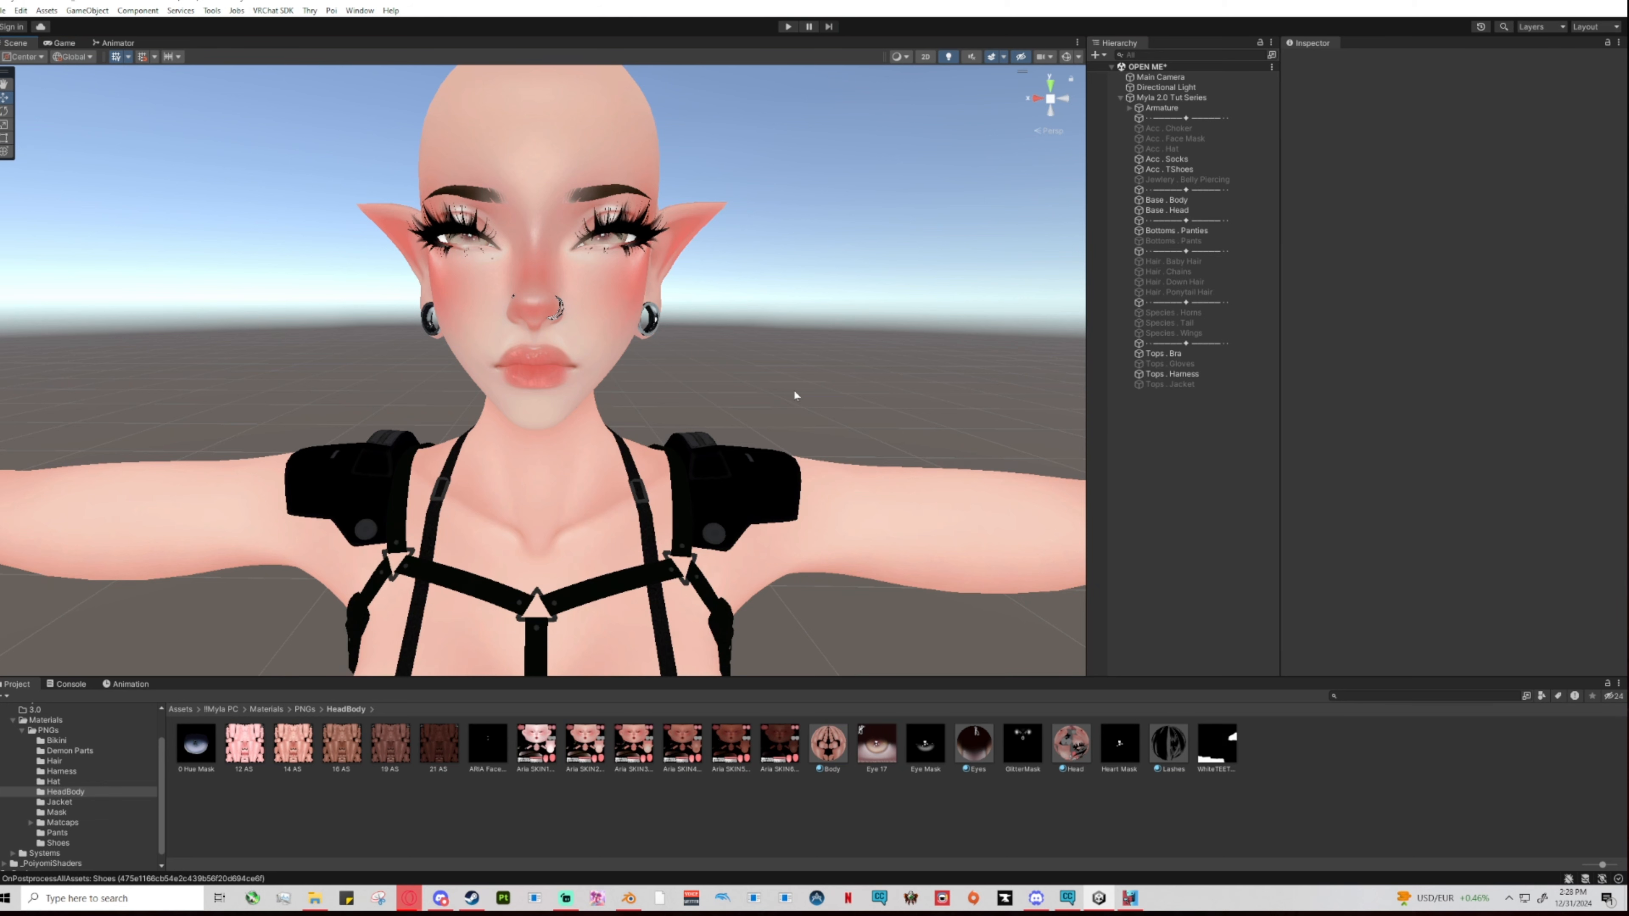
Enable Matcap 0 in the shading settings of the Head material.
click(1071, 745)
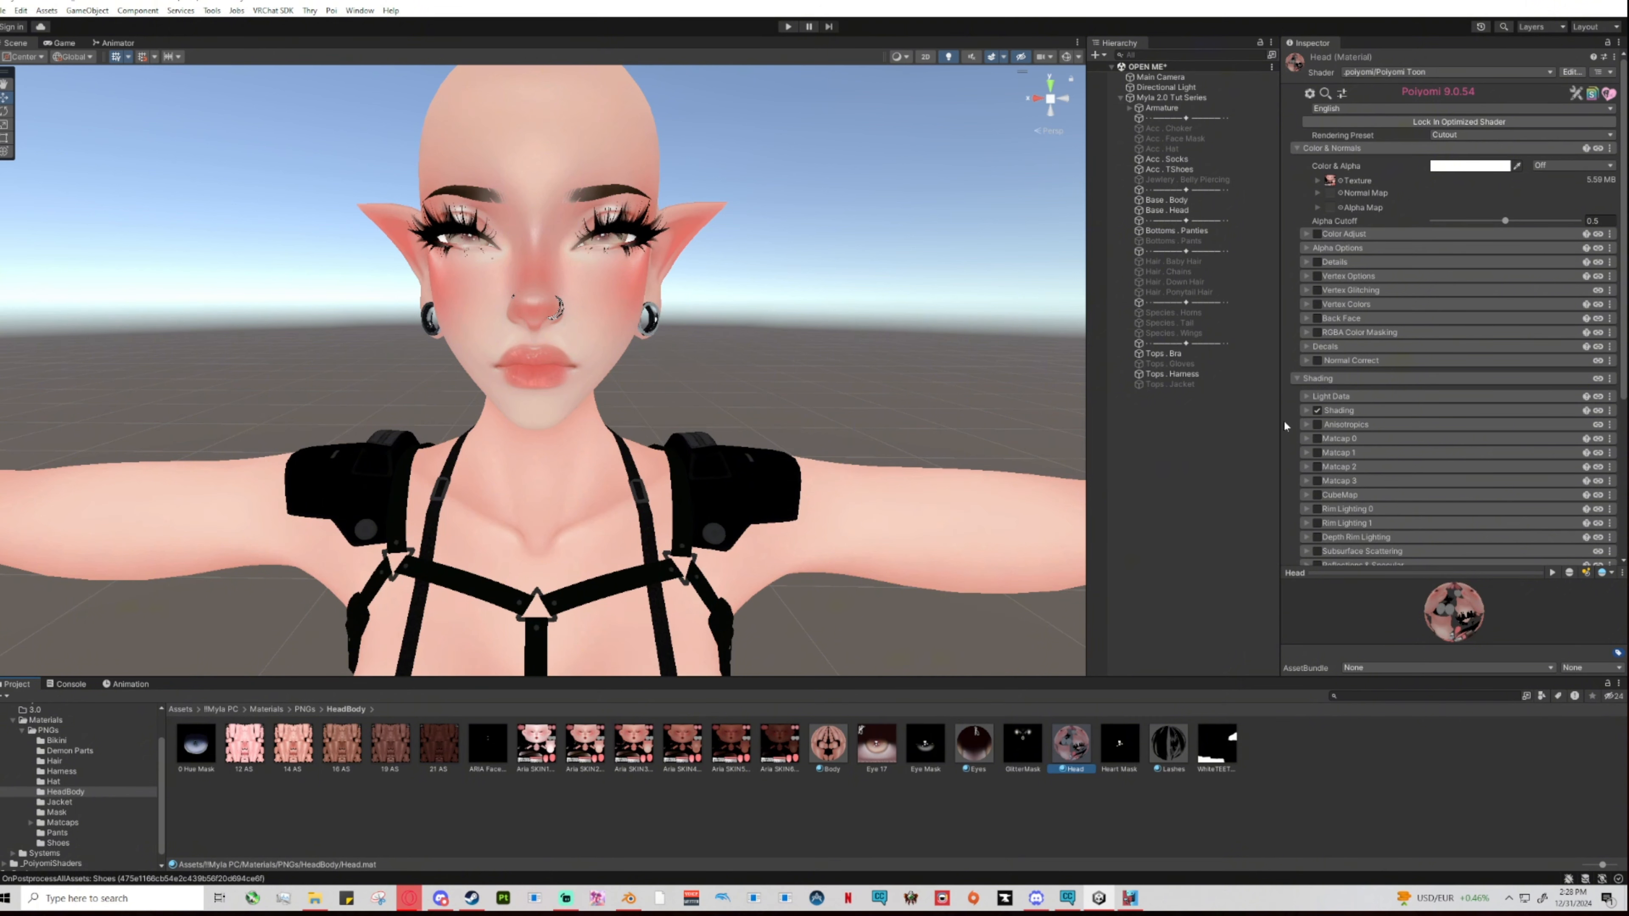
scroll(1321, 438, down, 3)
click(1316, 335)
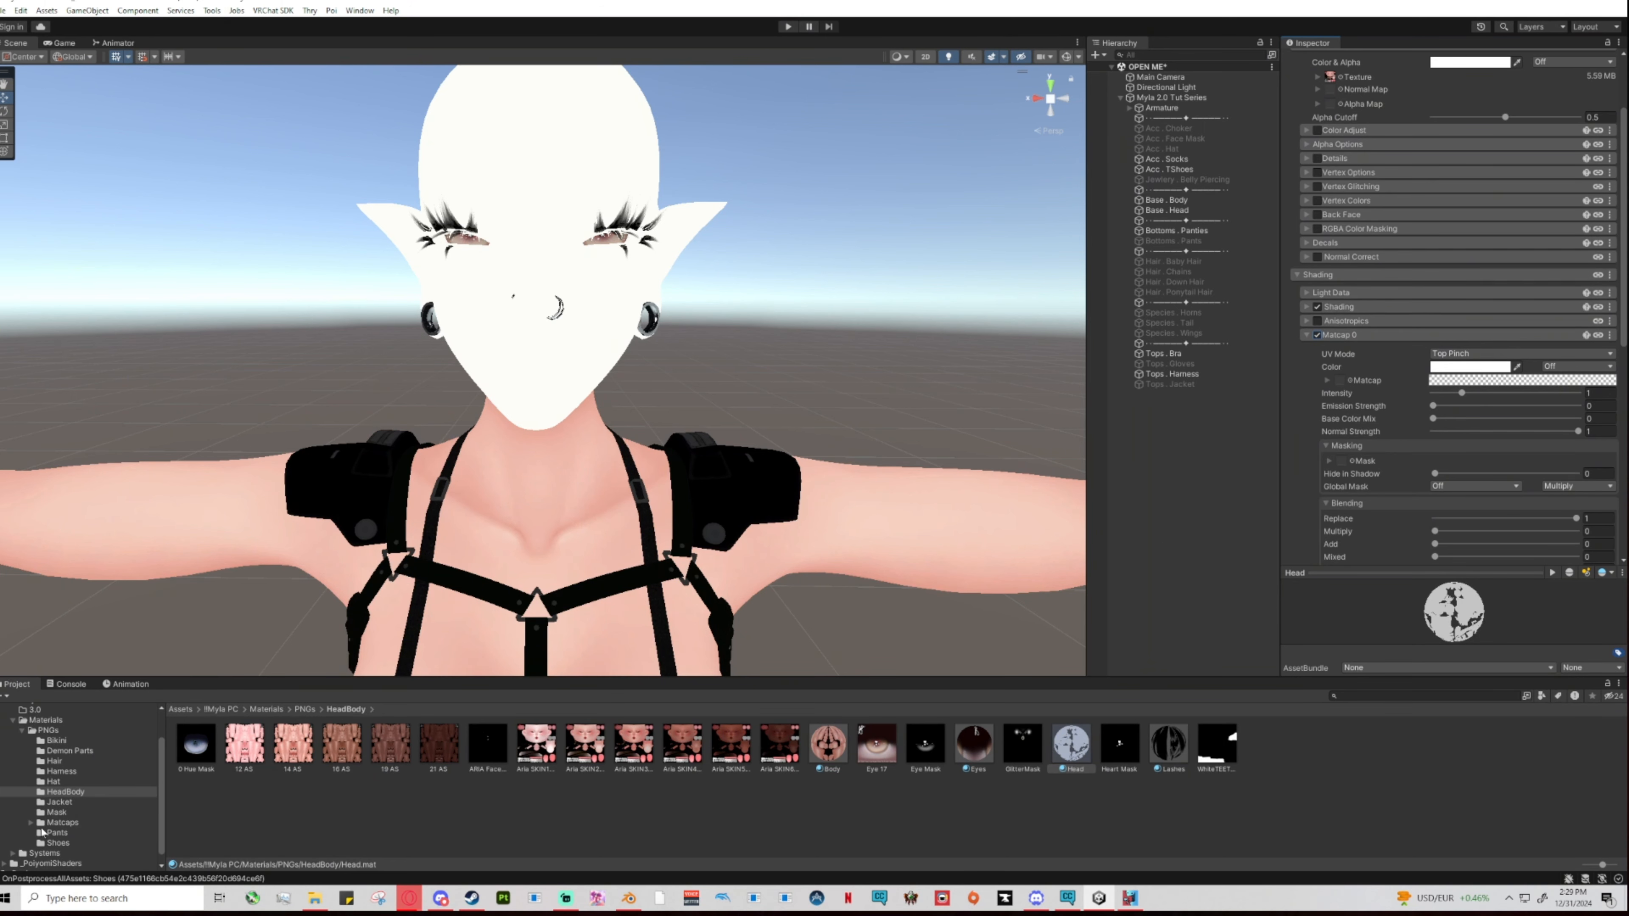
Assign a brown skin matcap from the Skincaps by Pandaabear (1) folder as the Head material's Matcap 0 texture.
click(31, 822)
scroll(51, 834, down, 1)
click(86, 826)
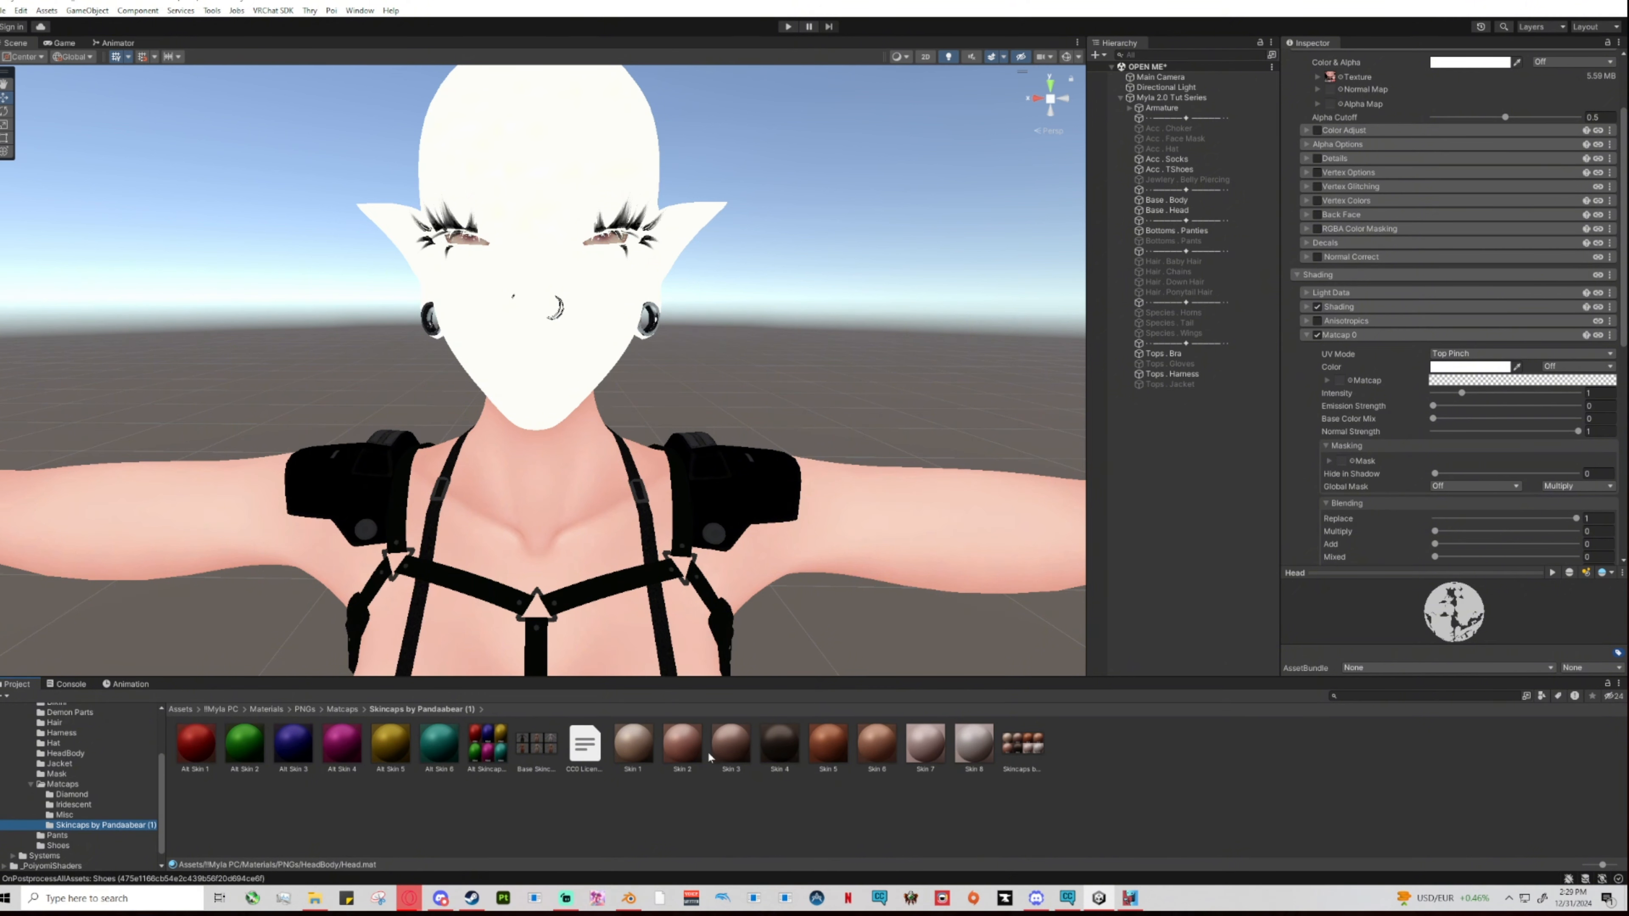
mouse_move(710, 756)
mouse_down()
mouse_move(1158, 581)
mouse_move(1342, 385)
mouse_up()
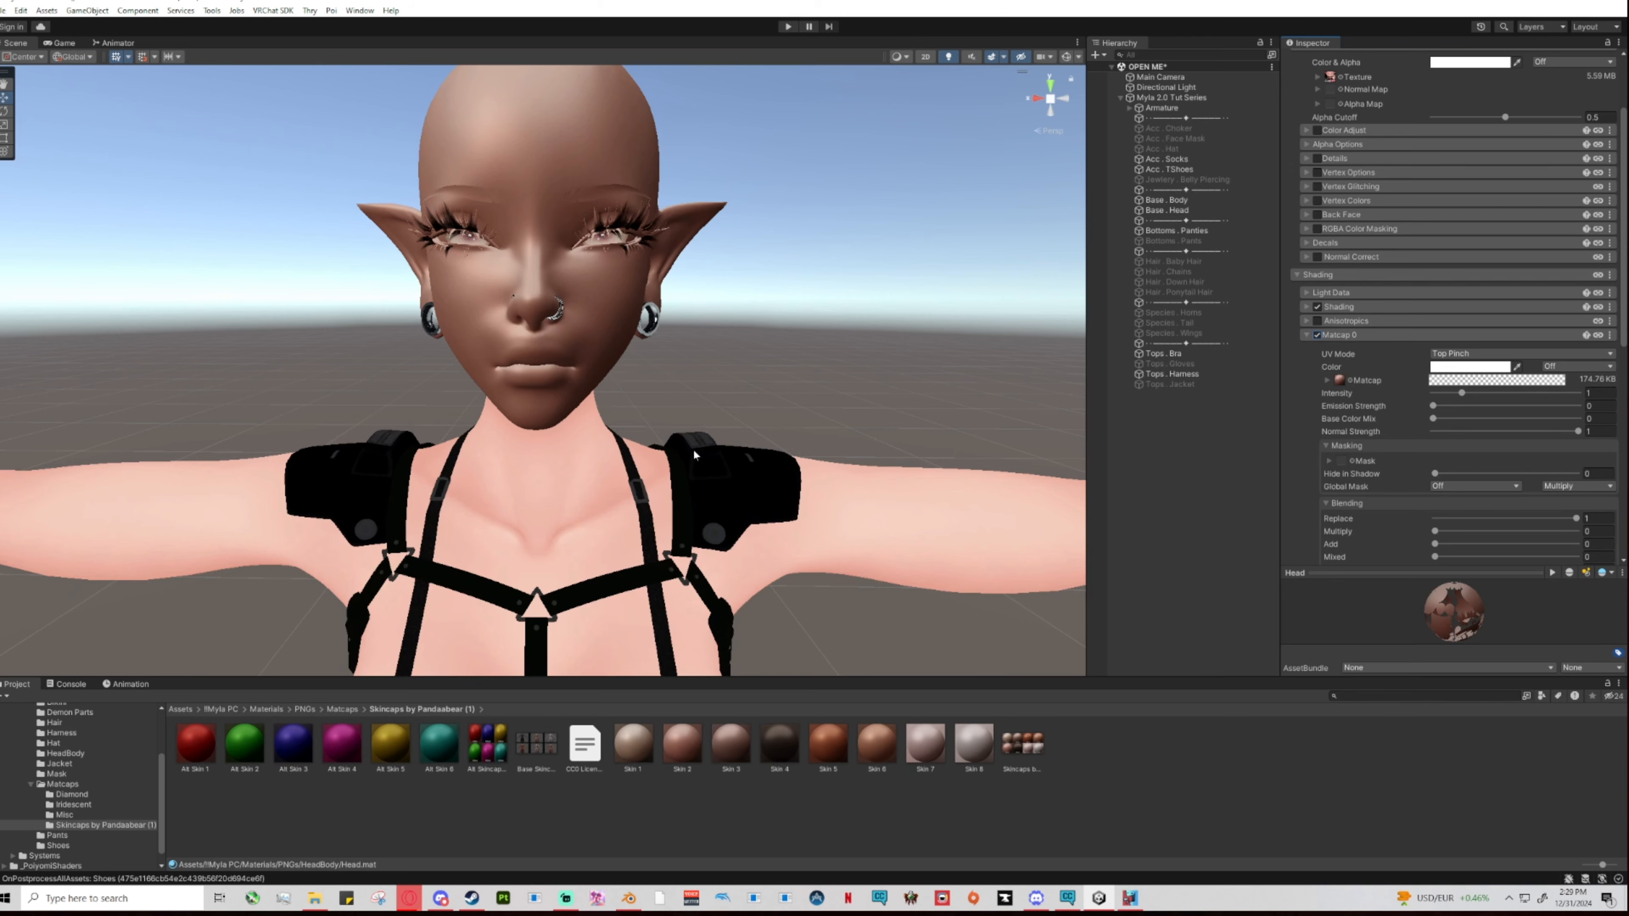
Look over the head from several angles, try a slightly lower Matcap 0 intensity, and set it back to 1.
mouse_move(672, 340)
middle_down()
mouse_move(703, 345)
mouse_move(662, 353)
mouse_move(700, 335)
middle_up()
mouse_move(700, 335)
right_down()
mouse_move(560, 336)
mouse_move(681, 353)
right_up()
scroll(682, 353, down, 5)
scroll(683, 353, up, 5)
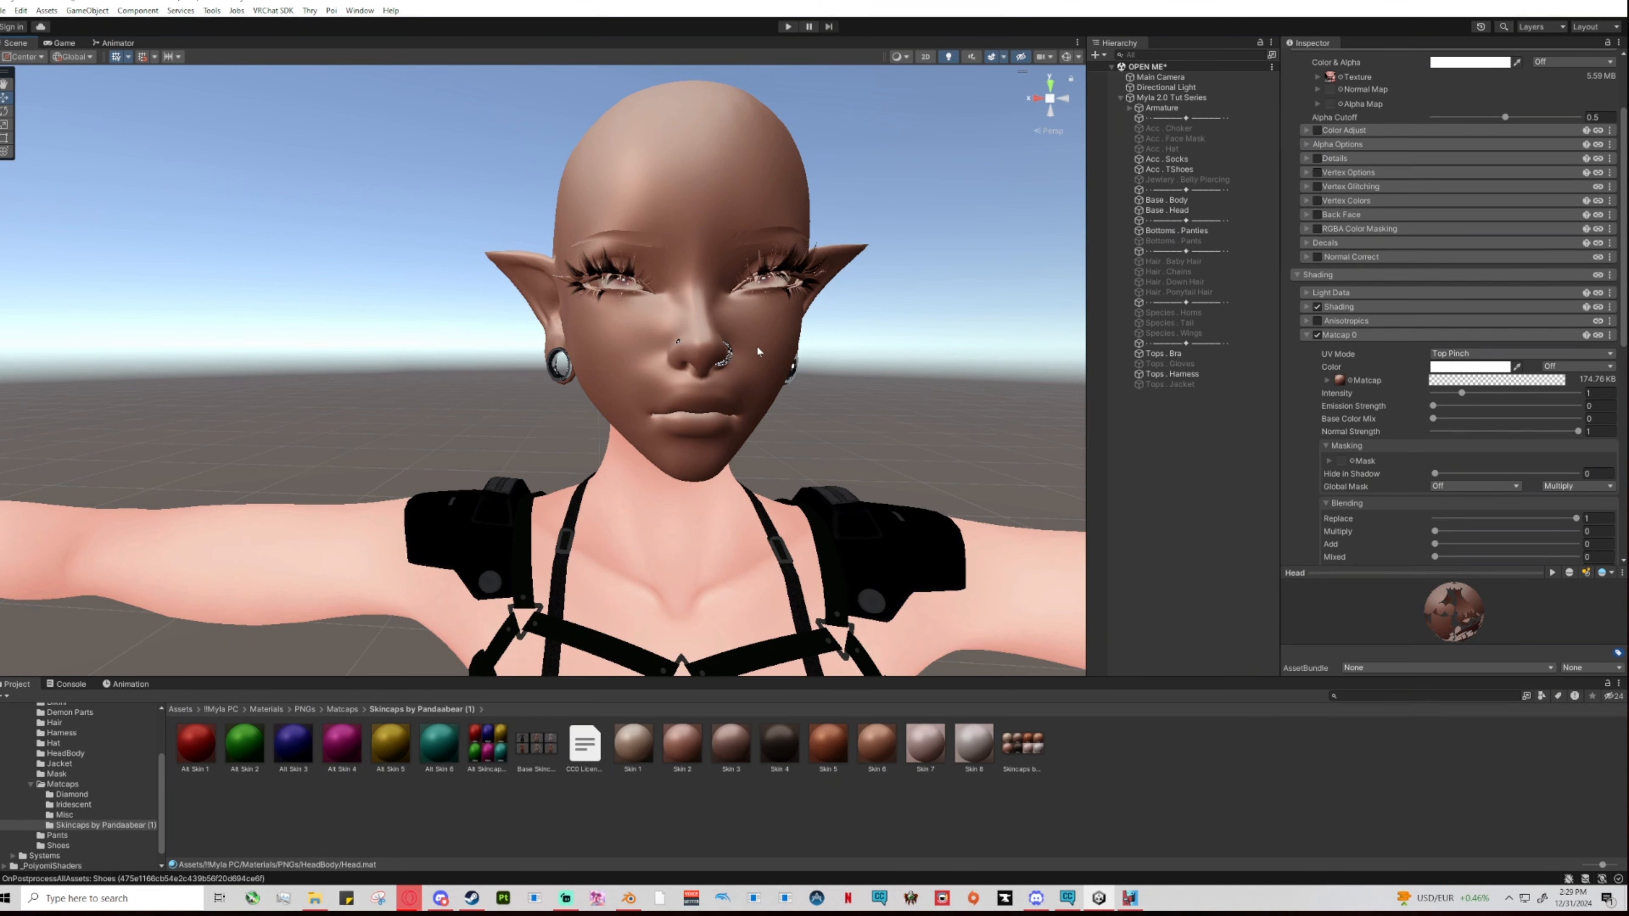
middle_drag(756, 350, 724, 364)
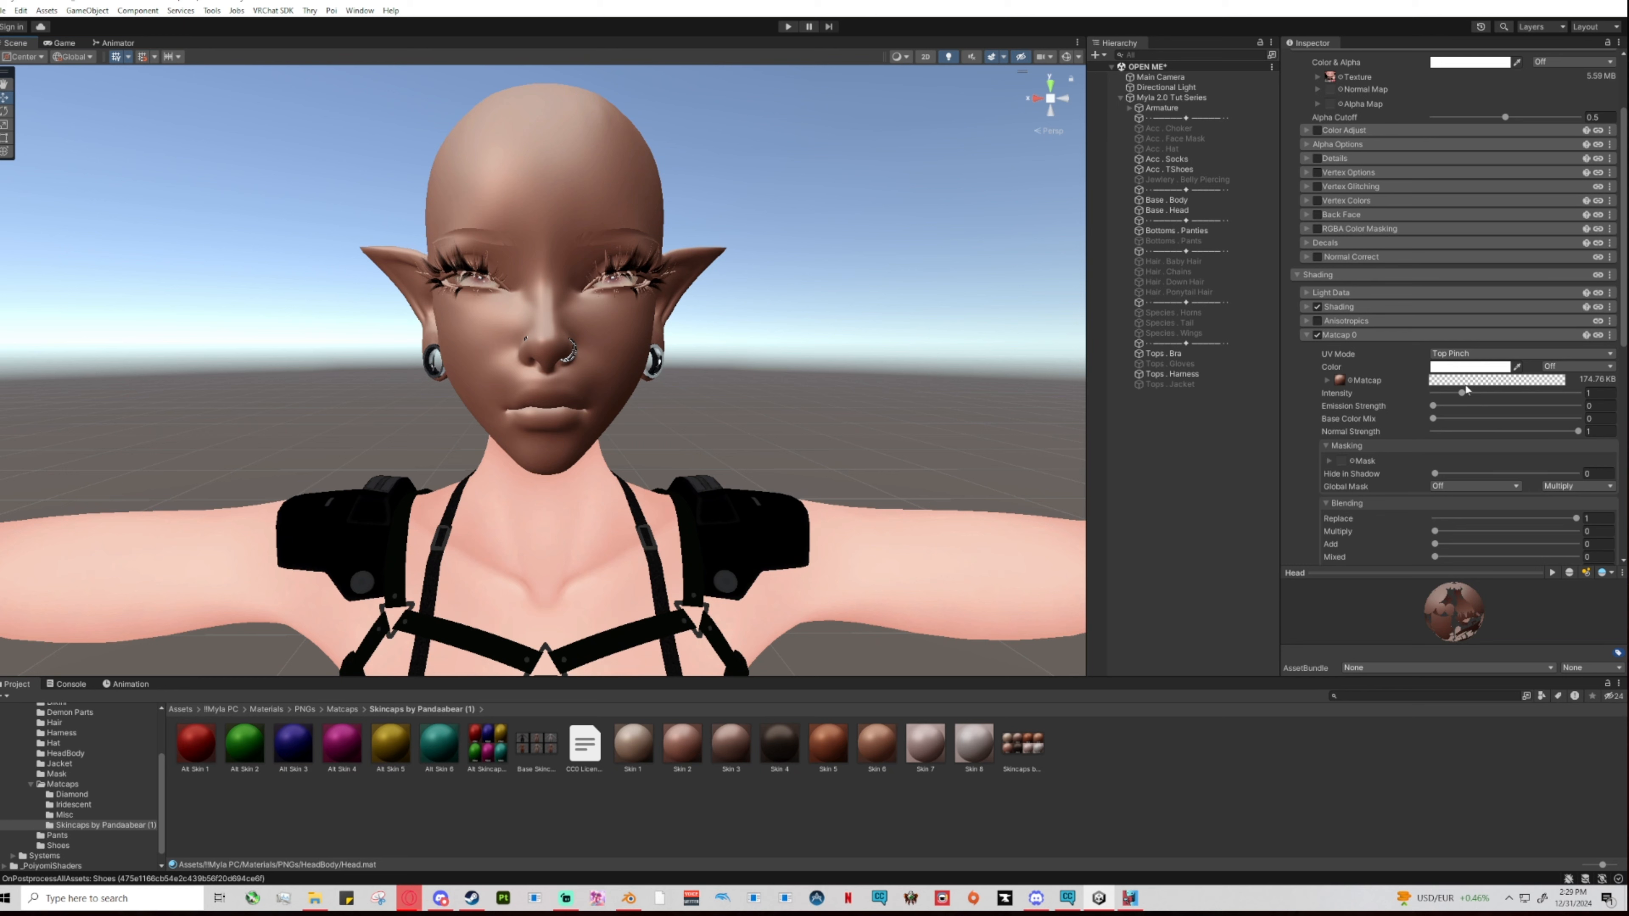
mouse_move(1461, 396)
mouse_down()
mouse_move(1438, 394)
mouse_move(1513, 395)
mouse_move(1460, 401)
mouse_up()
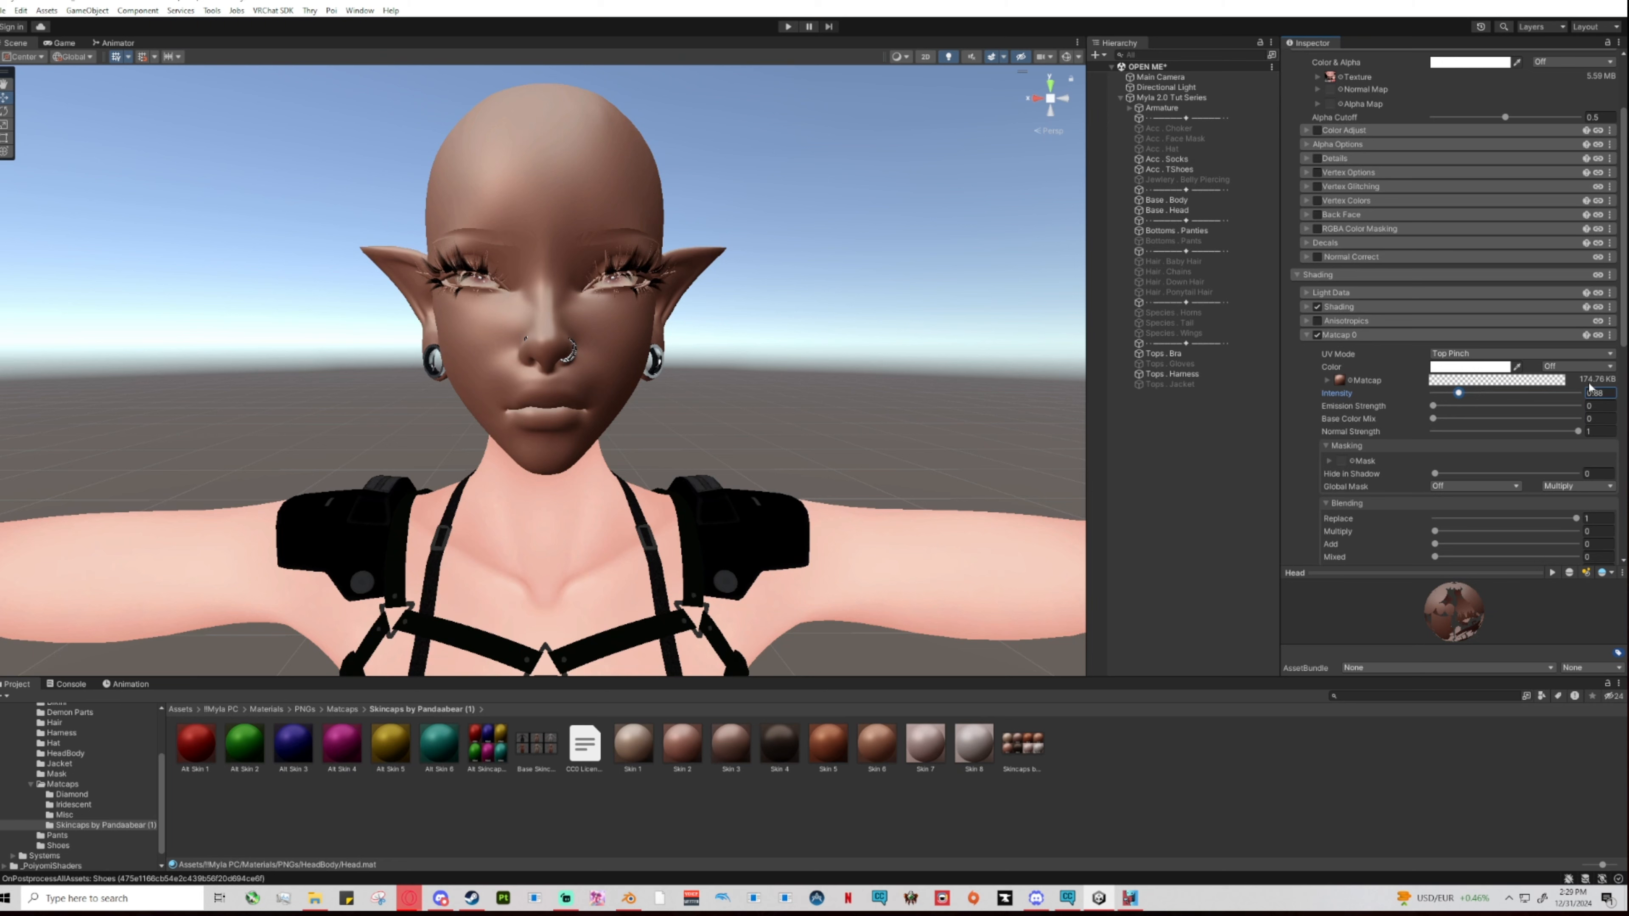
click(1591, 392)
text(1)
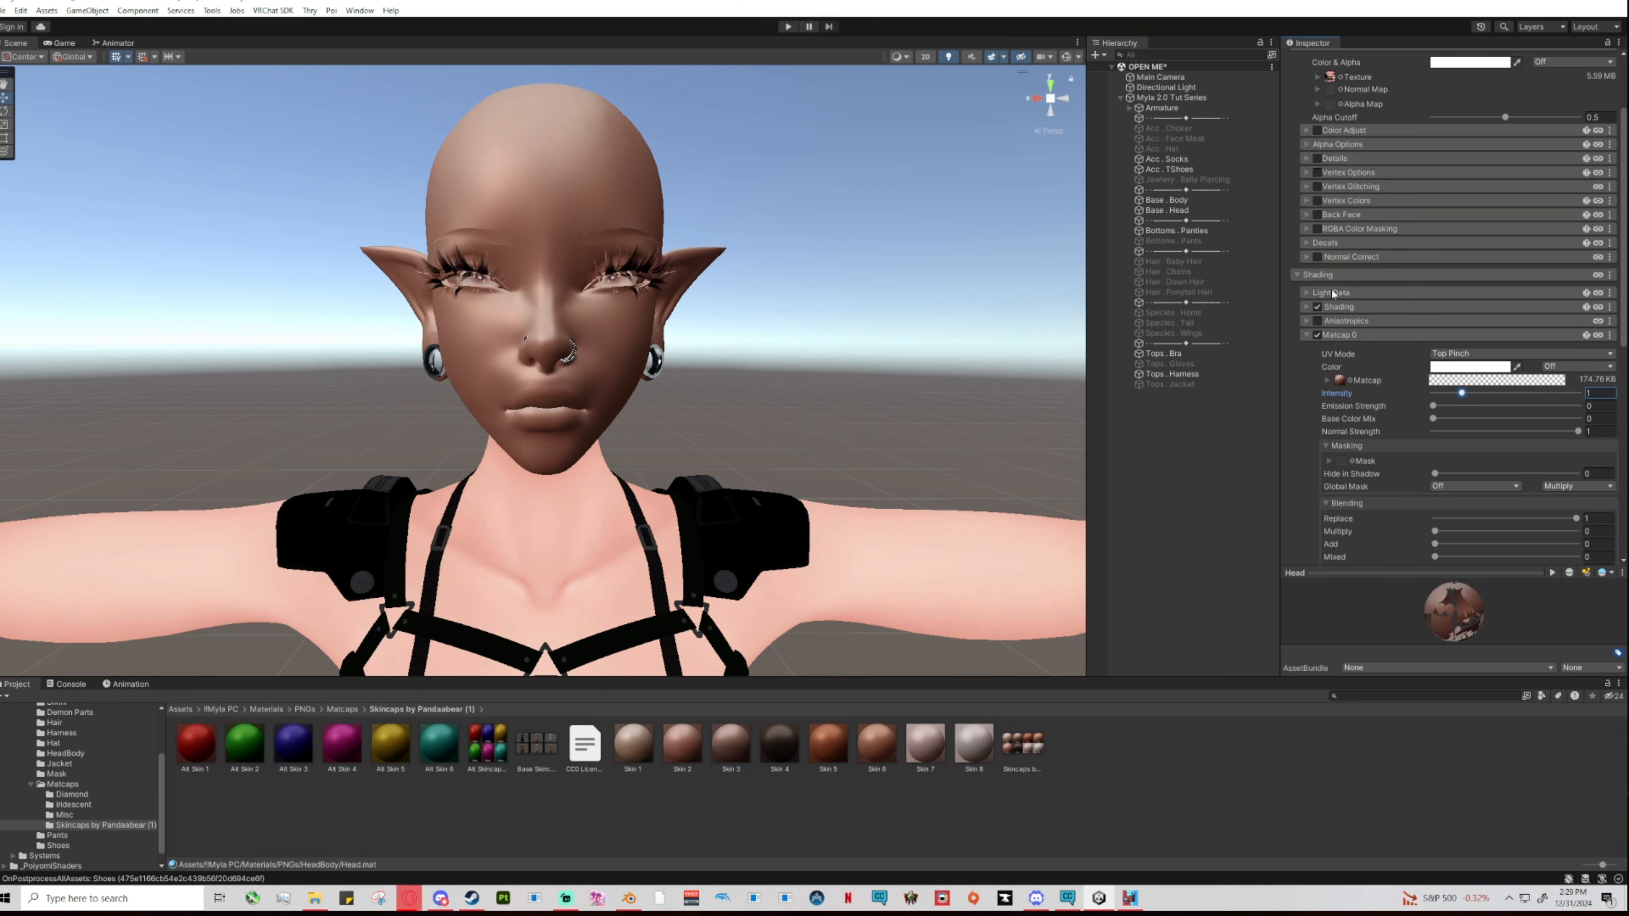
Test Matcap 0's emission strength at its minimum and switch the scene lighting off and on again.
mouse_move(1434, 406)
mouse_down()
mouse_move(1483, 408)
mouse_move(1414, 412)
mouse_up()
click(949, 58)
click(949, 58)
click(357, 11)
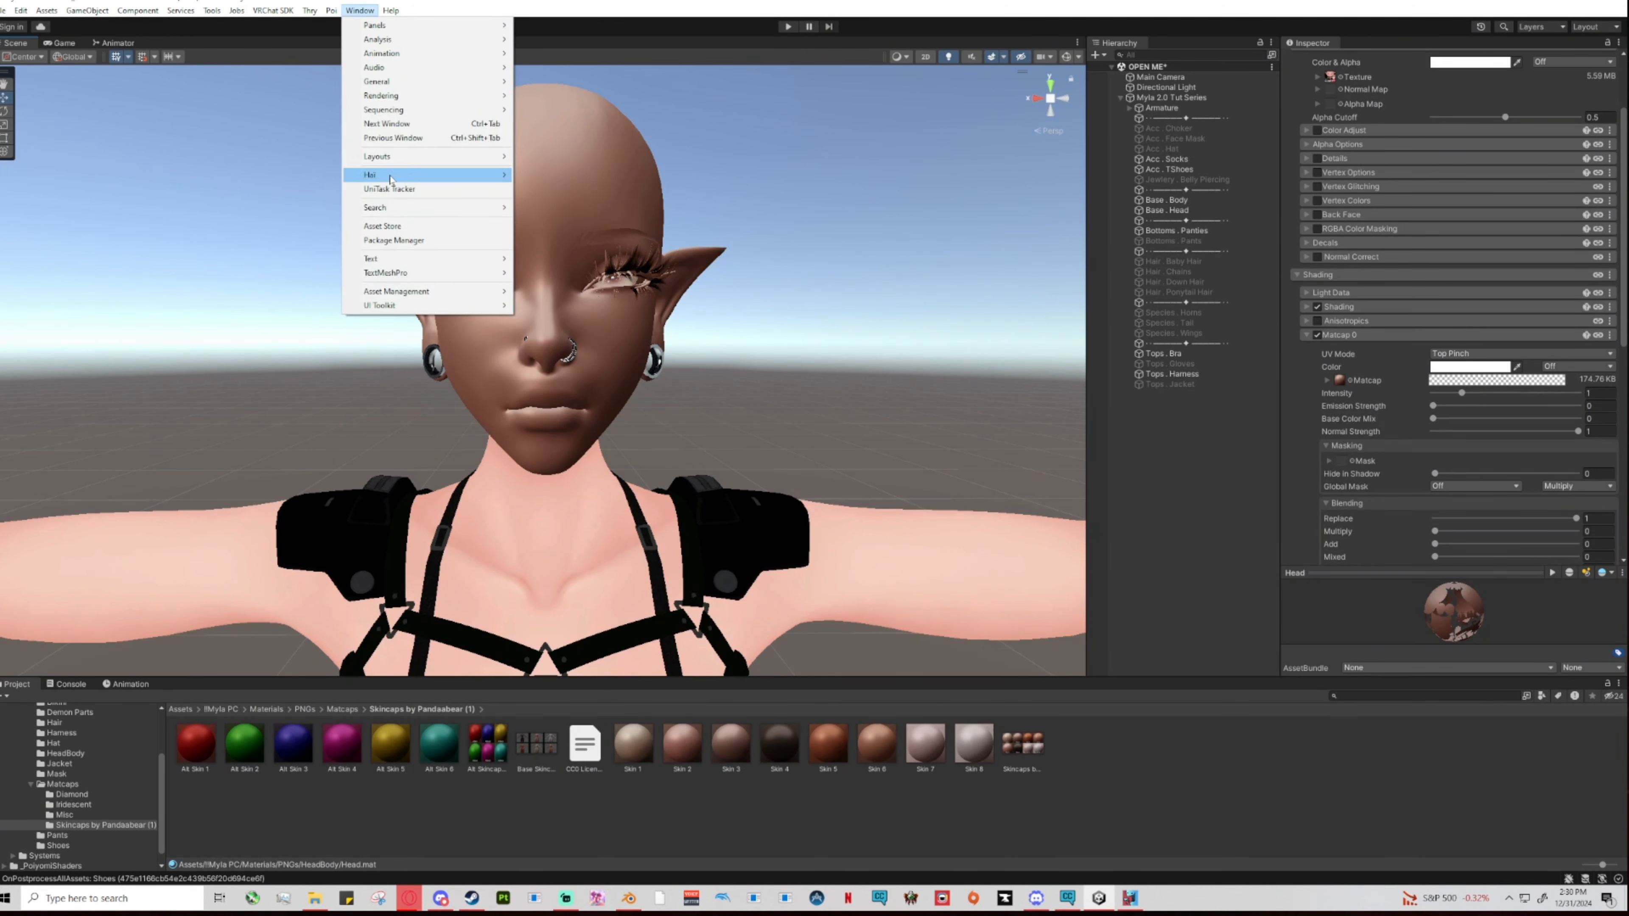
mouse_move(449, 175)
click(564, 182)
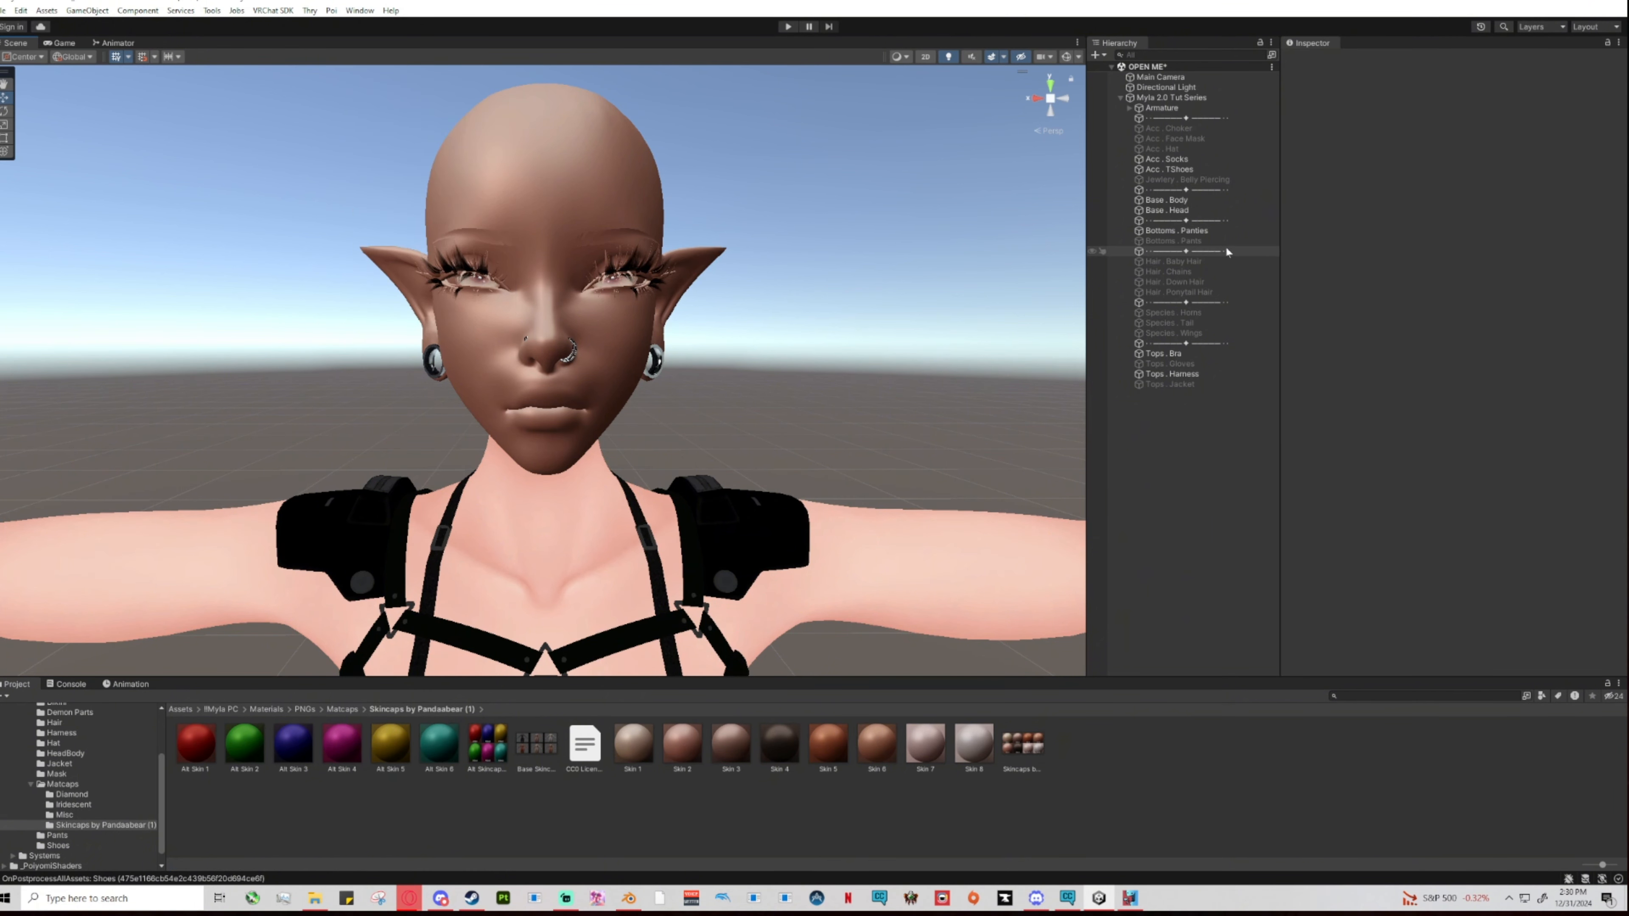
Expand the Head material on the Base . Head object and set Matcap 0's Base Color Mix to about 0.828.
click(1166, 210)
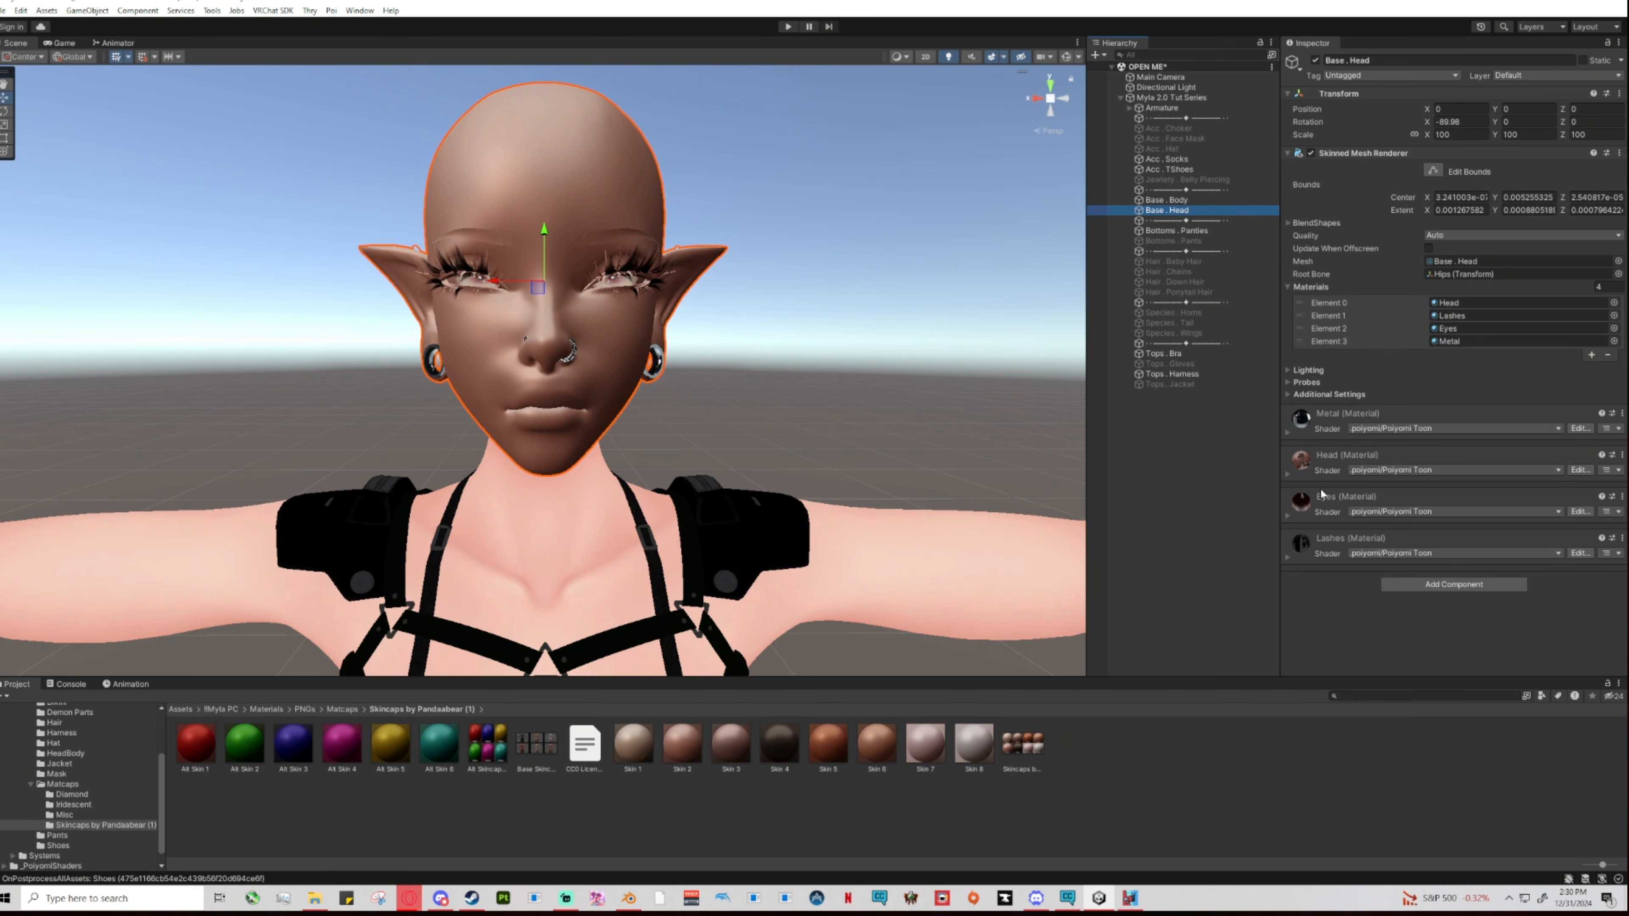
click(1288, 474)
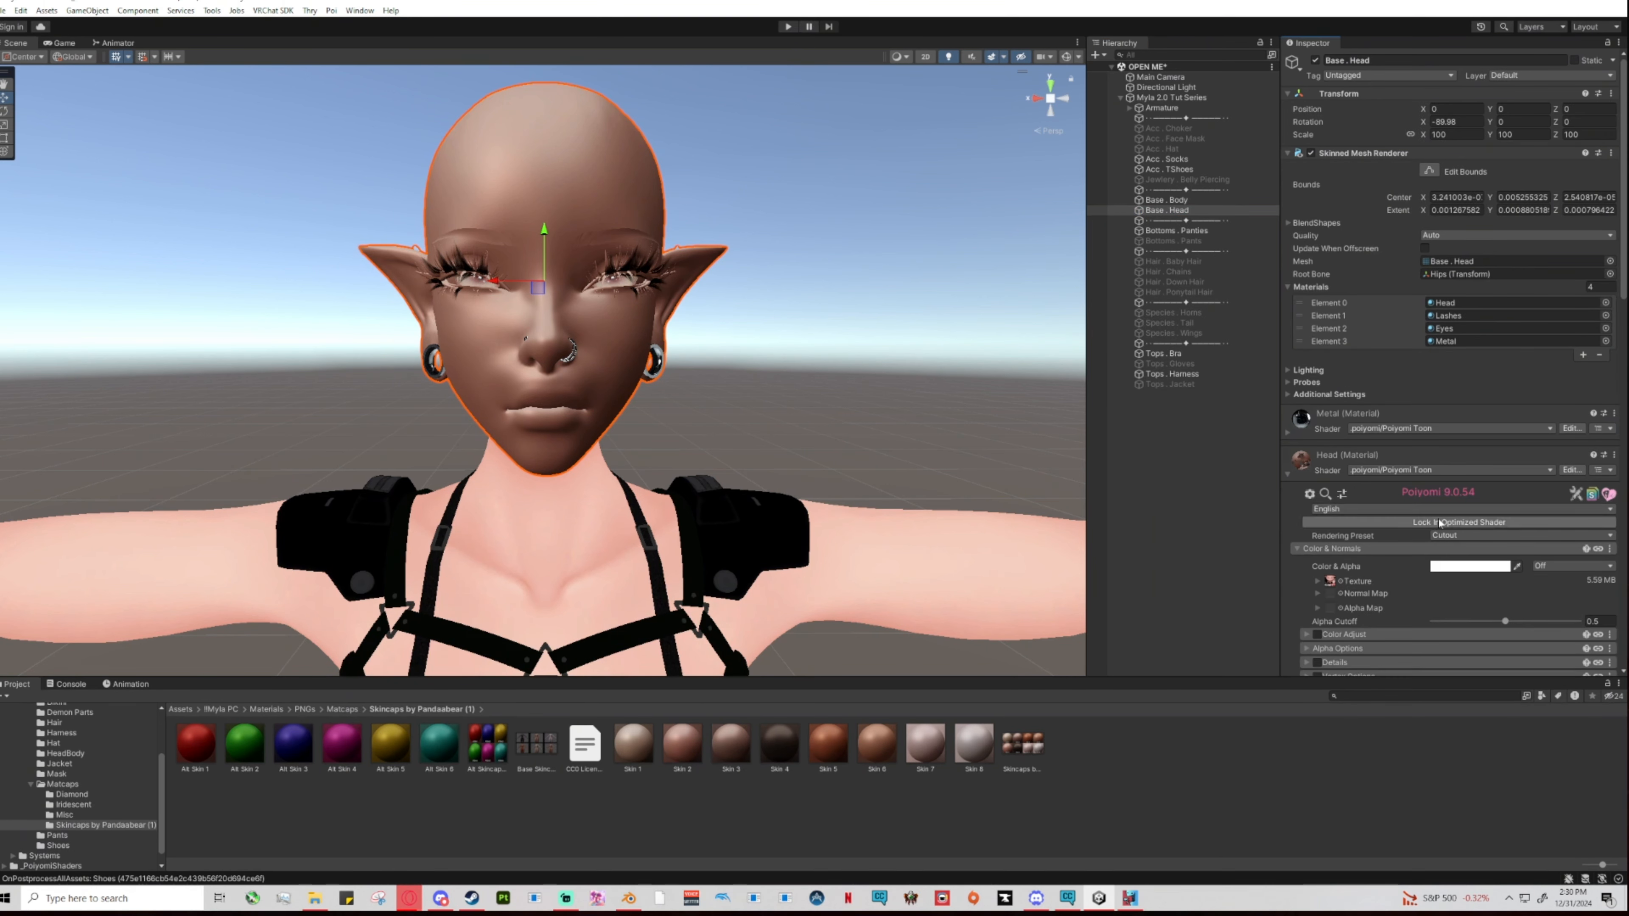
scroll(1334, 550, down, 5)
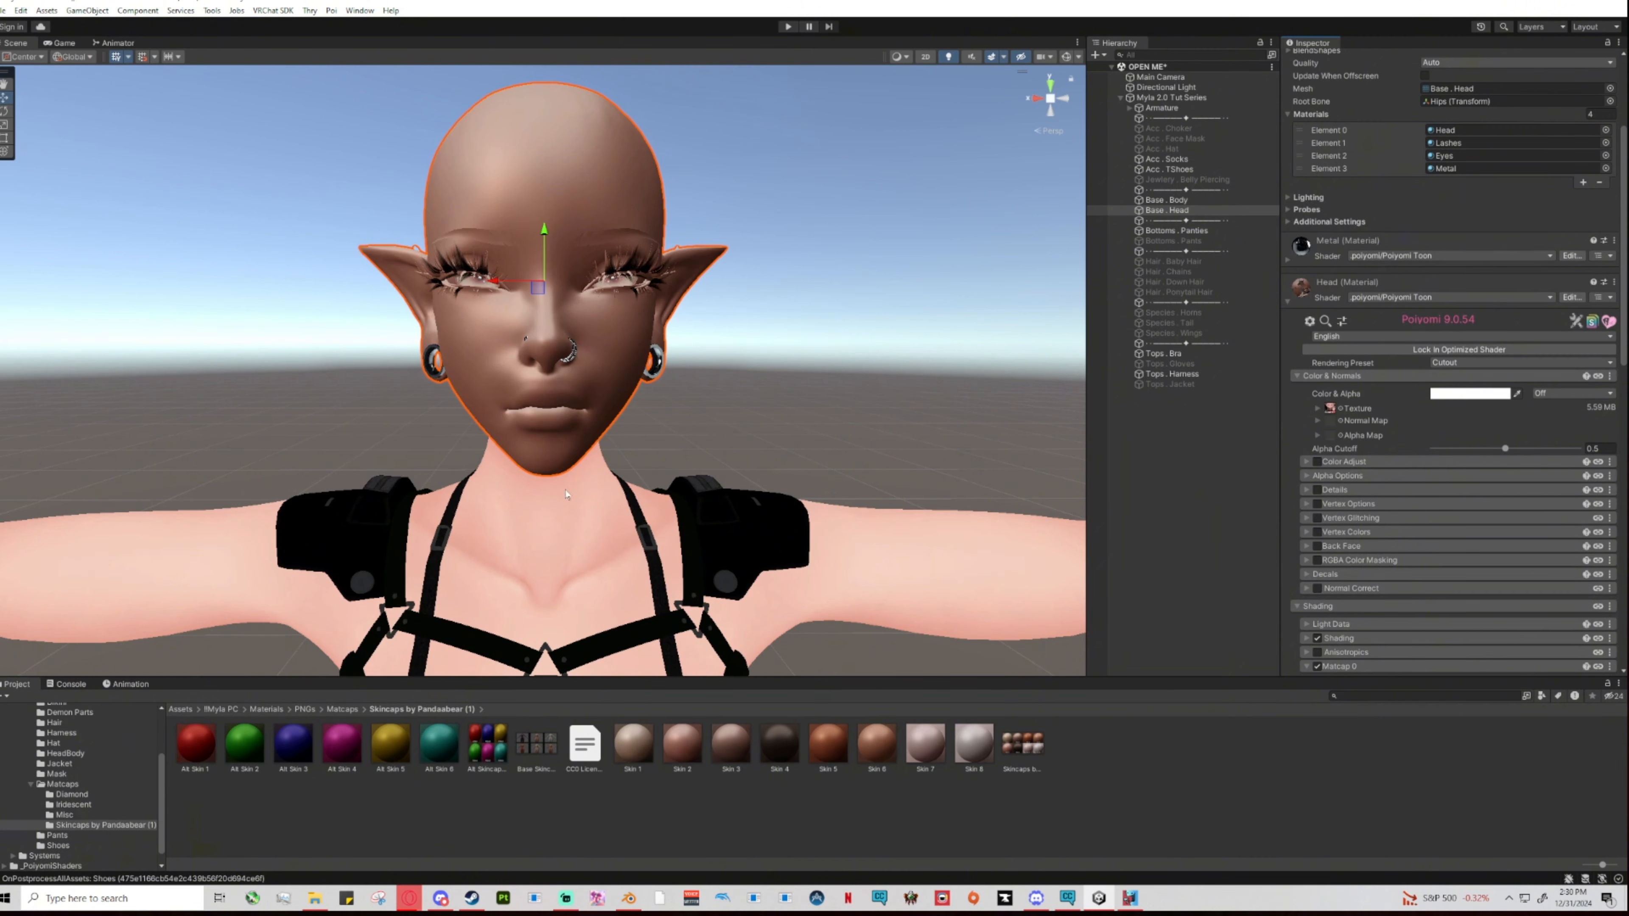
scroll(1401, 467, down, 9)
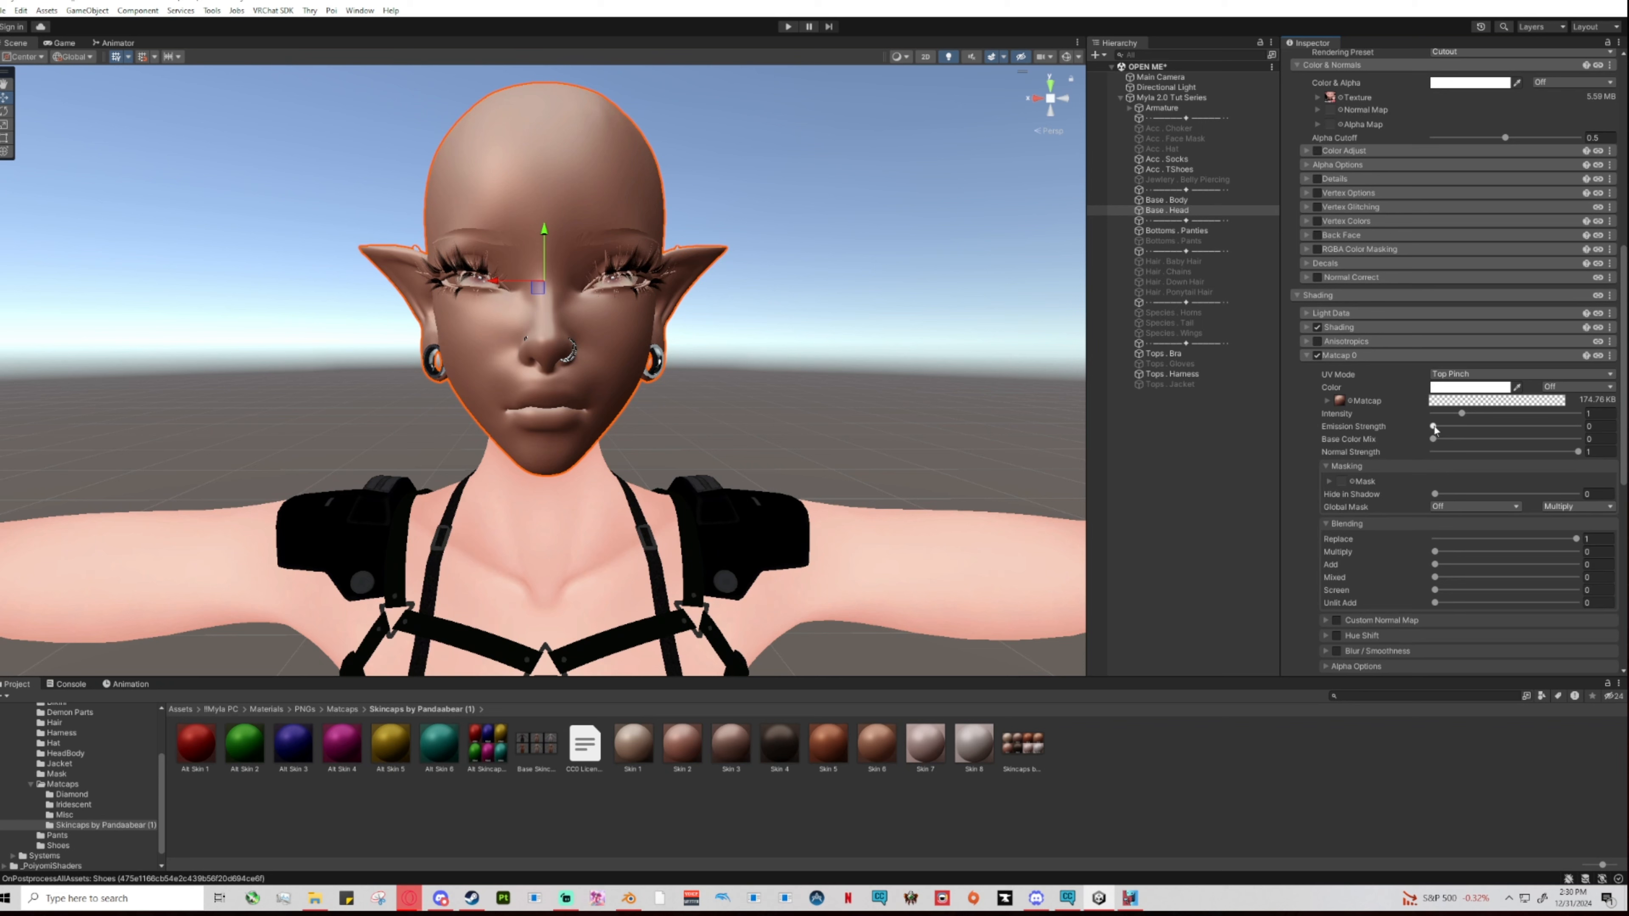
drag(1435, 429, 1429, 431)
drag(1476, 446, 1058, 452)
drag(1433, 439, 1627, 447)
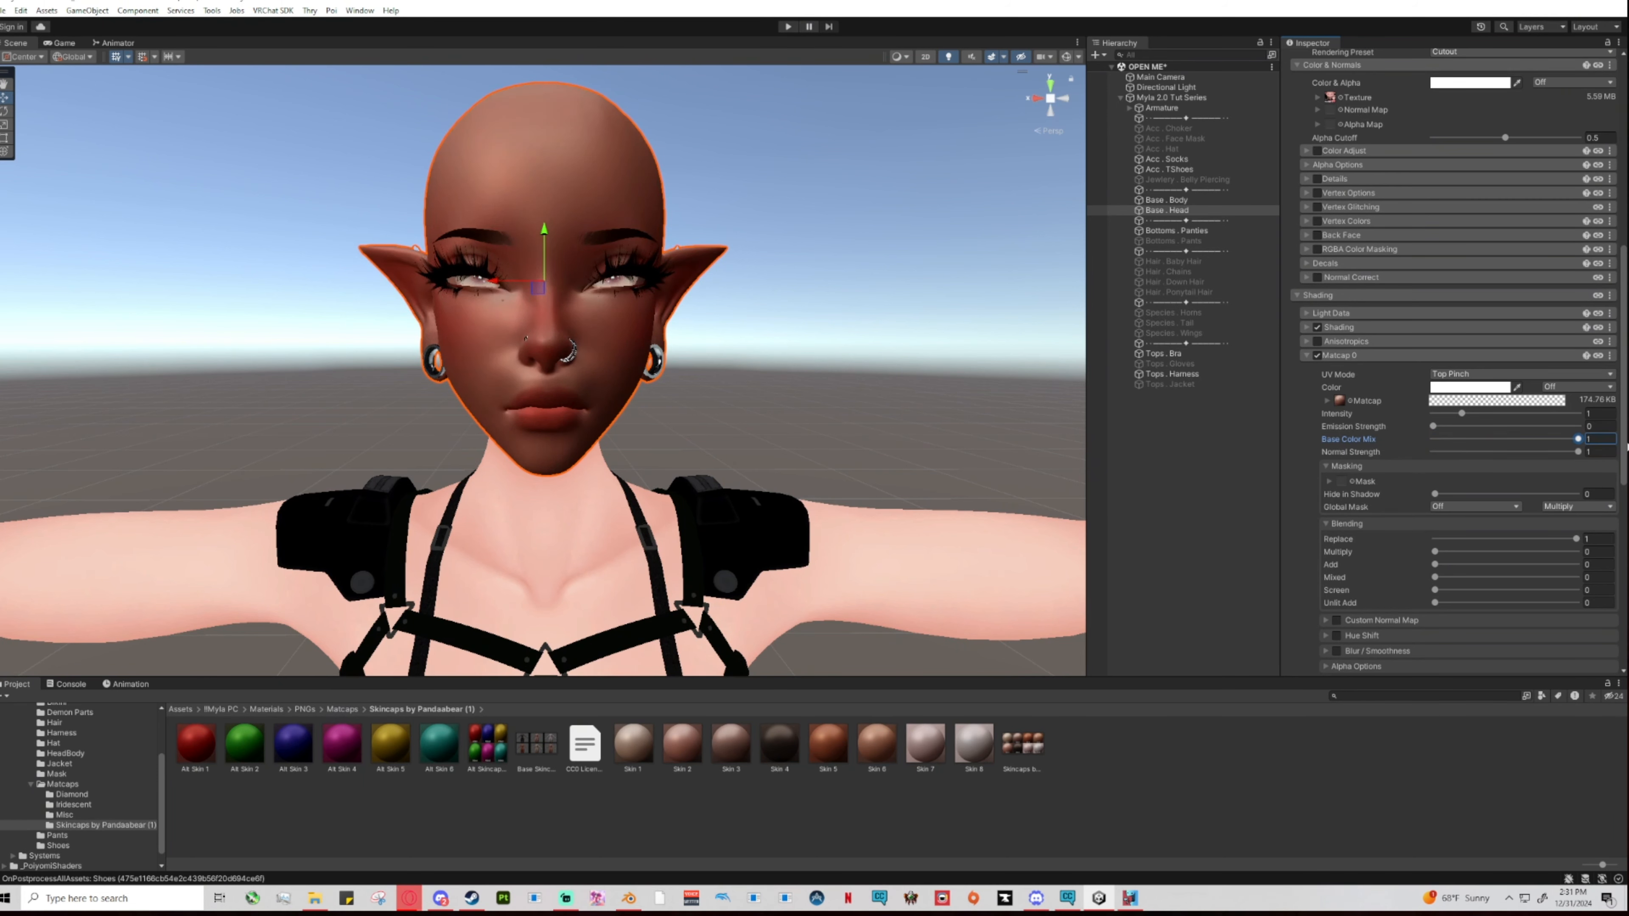
drag(1518, 450, 1239, 453)
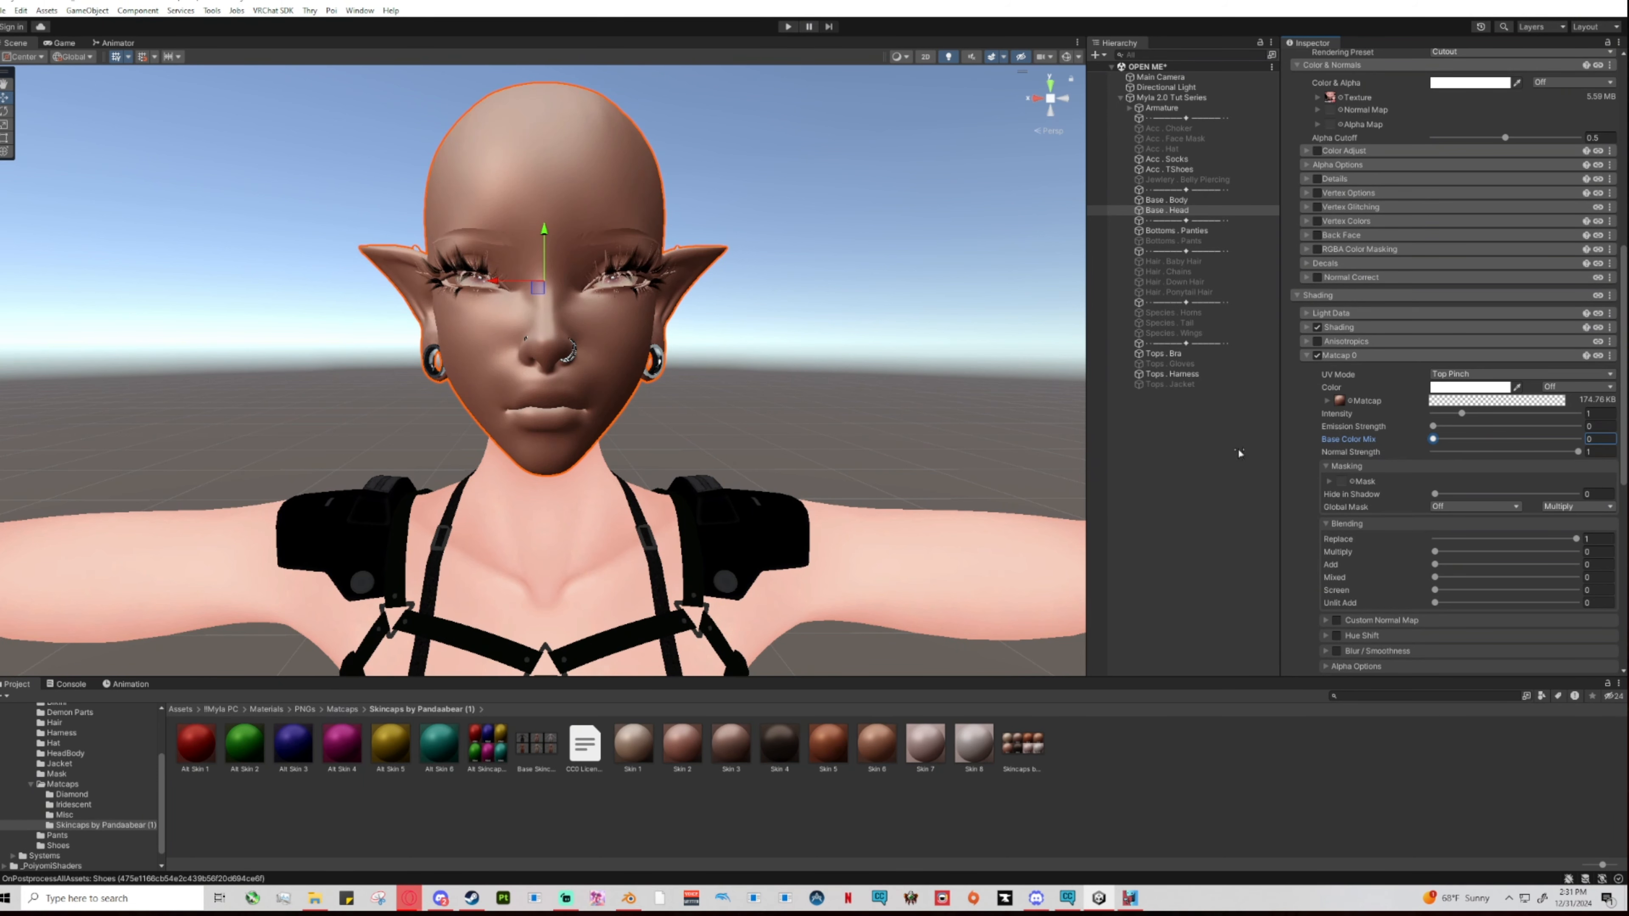
drag(1376, 459, 1547, 458)
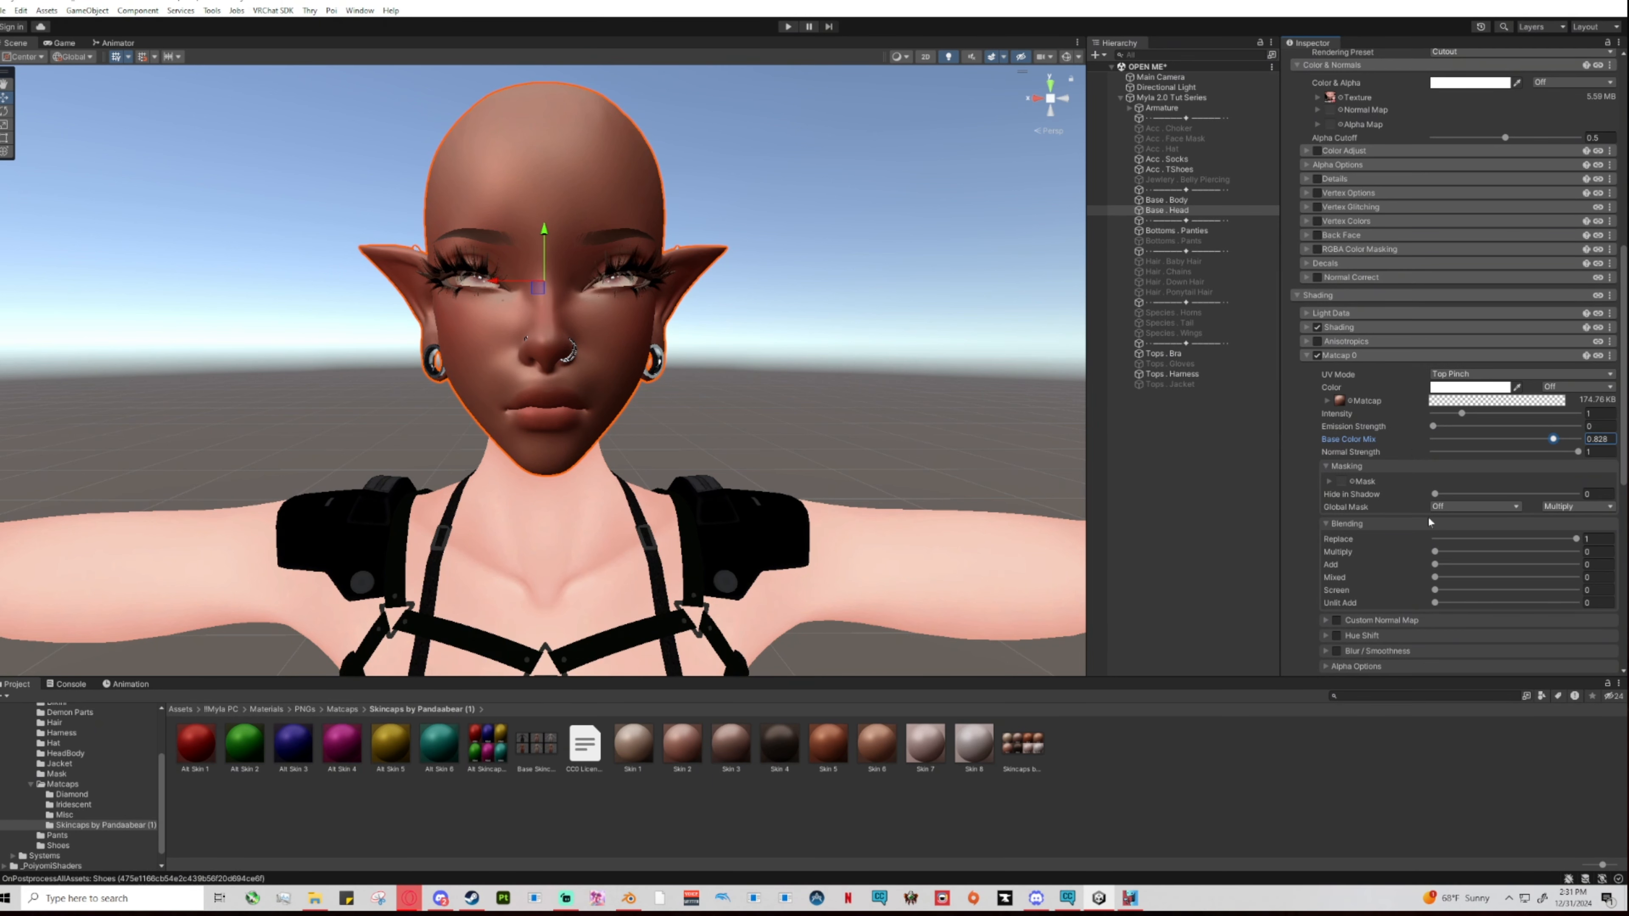
Assign the black-and-white teeth mask texture from the HeadBody folder as Matcap 0's mask.
scroll(1429, 522, down, 2)
scroll(103, 798, up, 2)
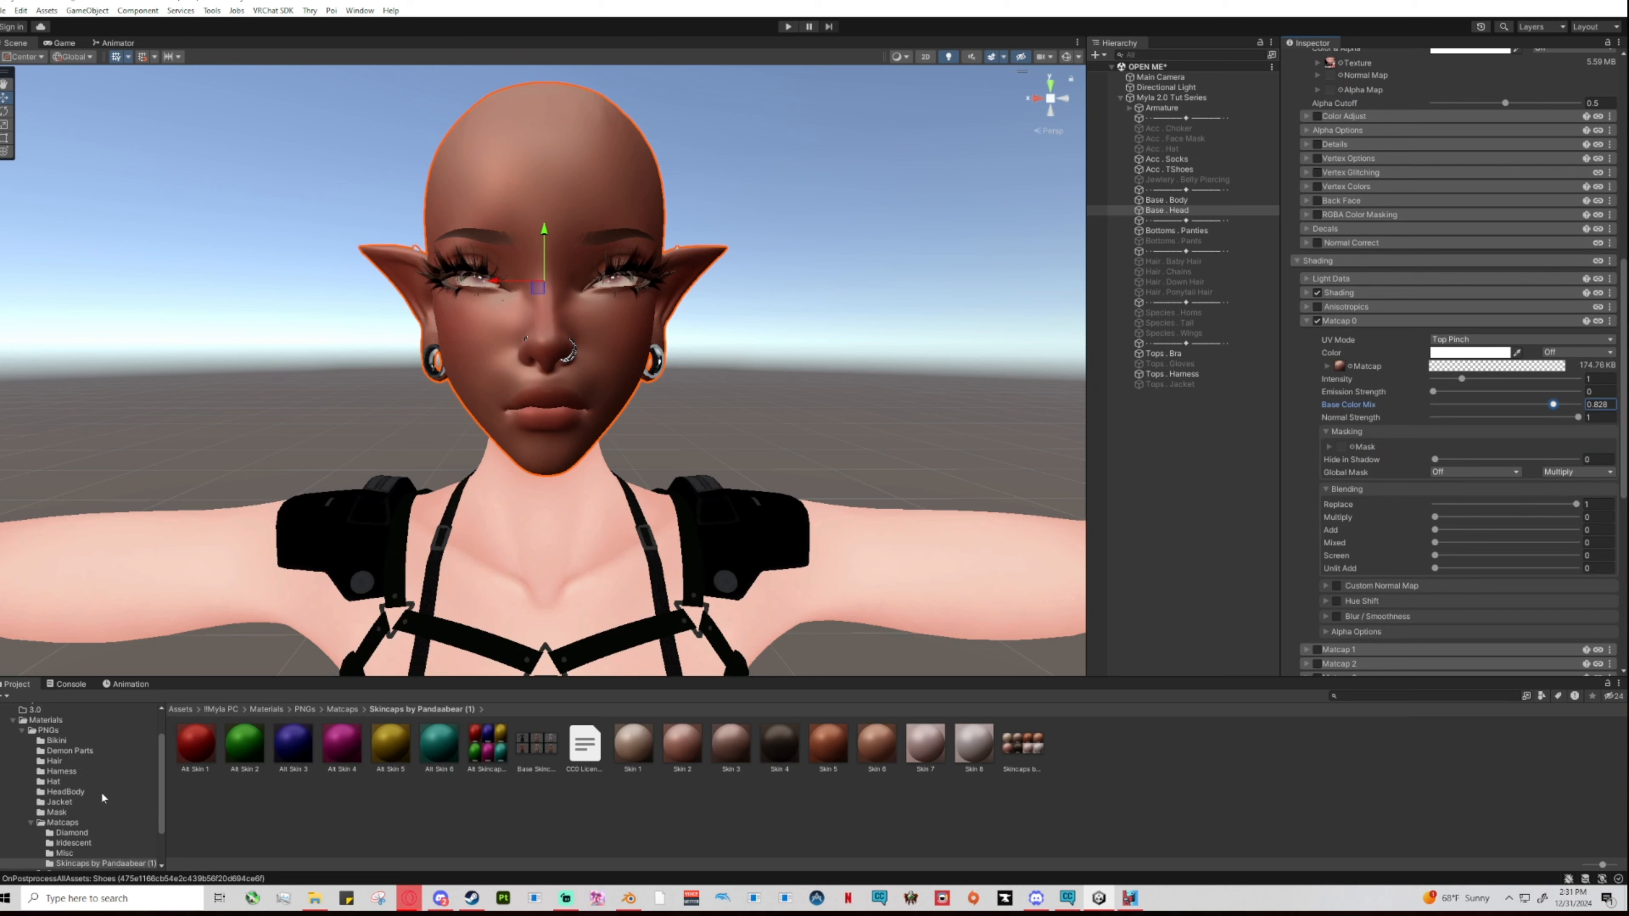
click(64, 792)
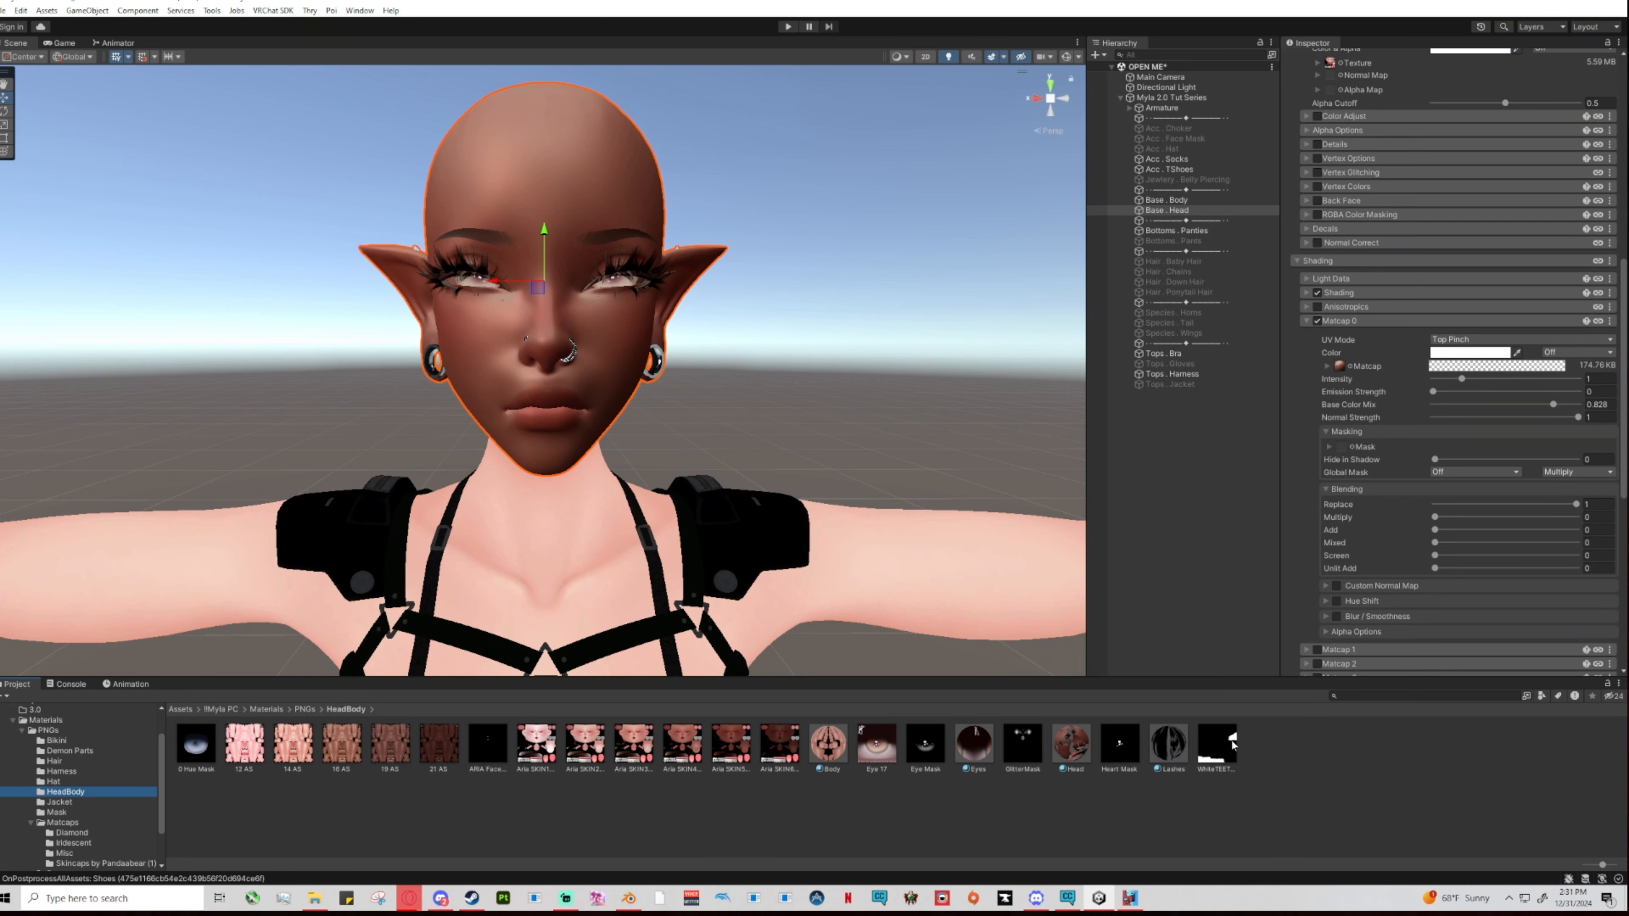
drag(1217, 746, 1344, 450)
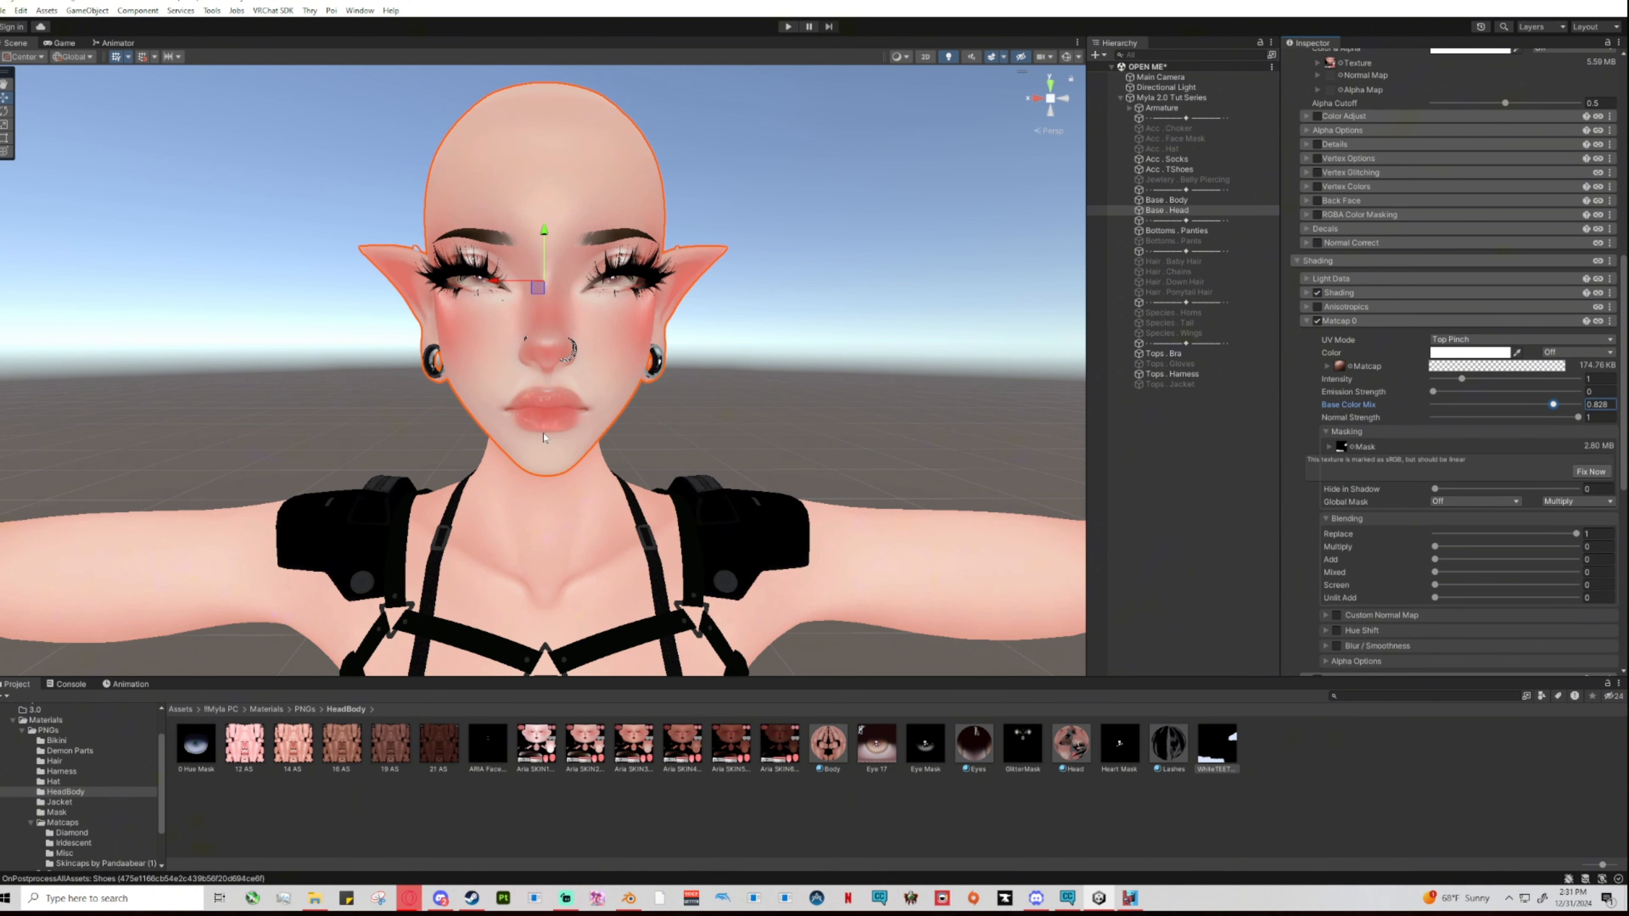
Check the mask's effect inside the mouth and apply the linear color fix to the mask texture.
scroll(449, 430, up, 5)
scroll(669, 452, down, 6)
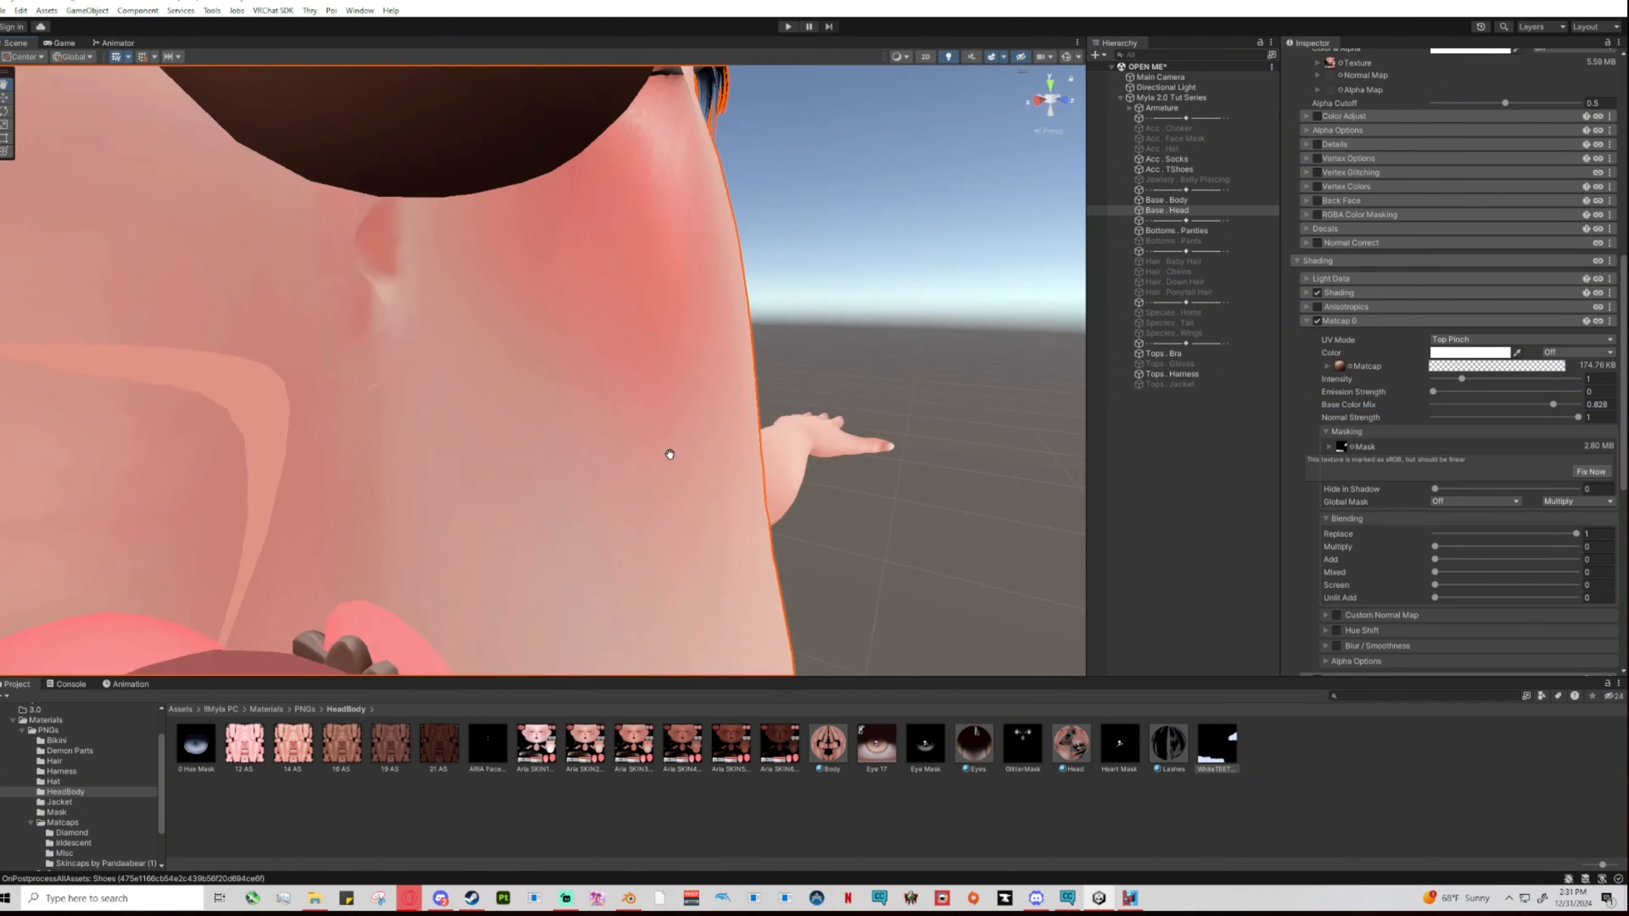
right_drag(699, 463, 961, 517)
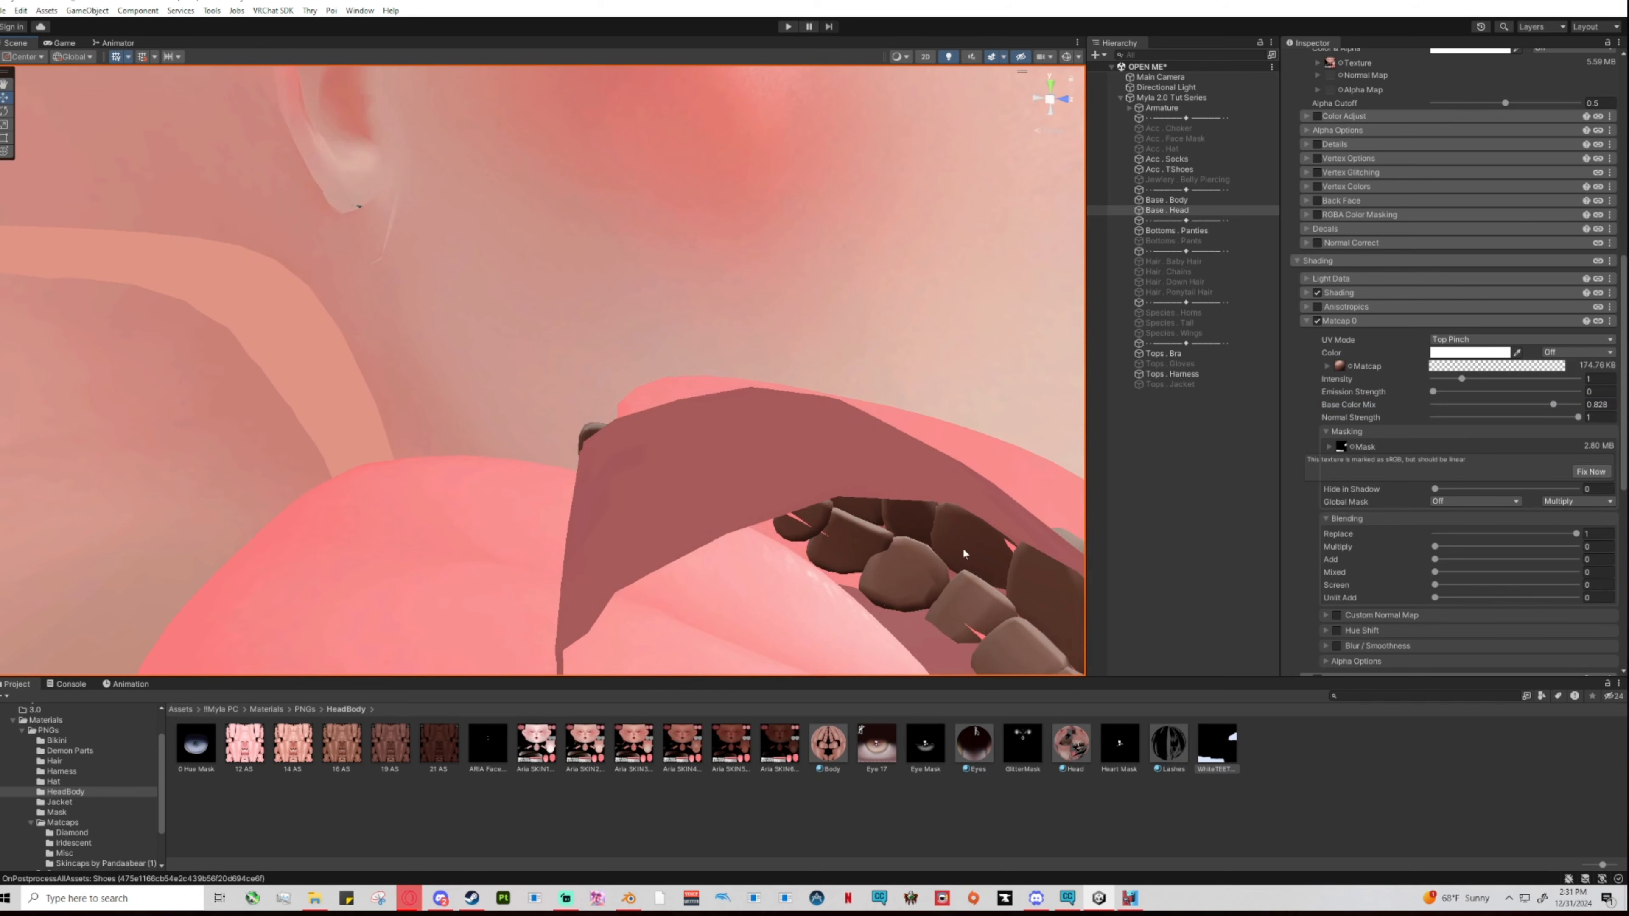
scroll(869, 395, down, 3)
scroll(856, 401, up, 5)
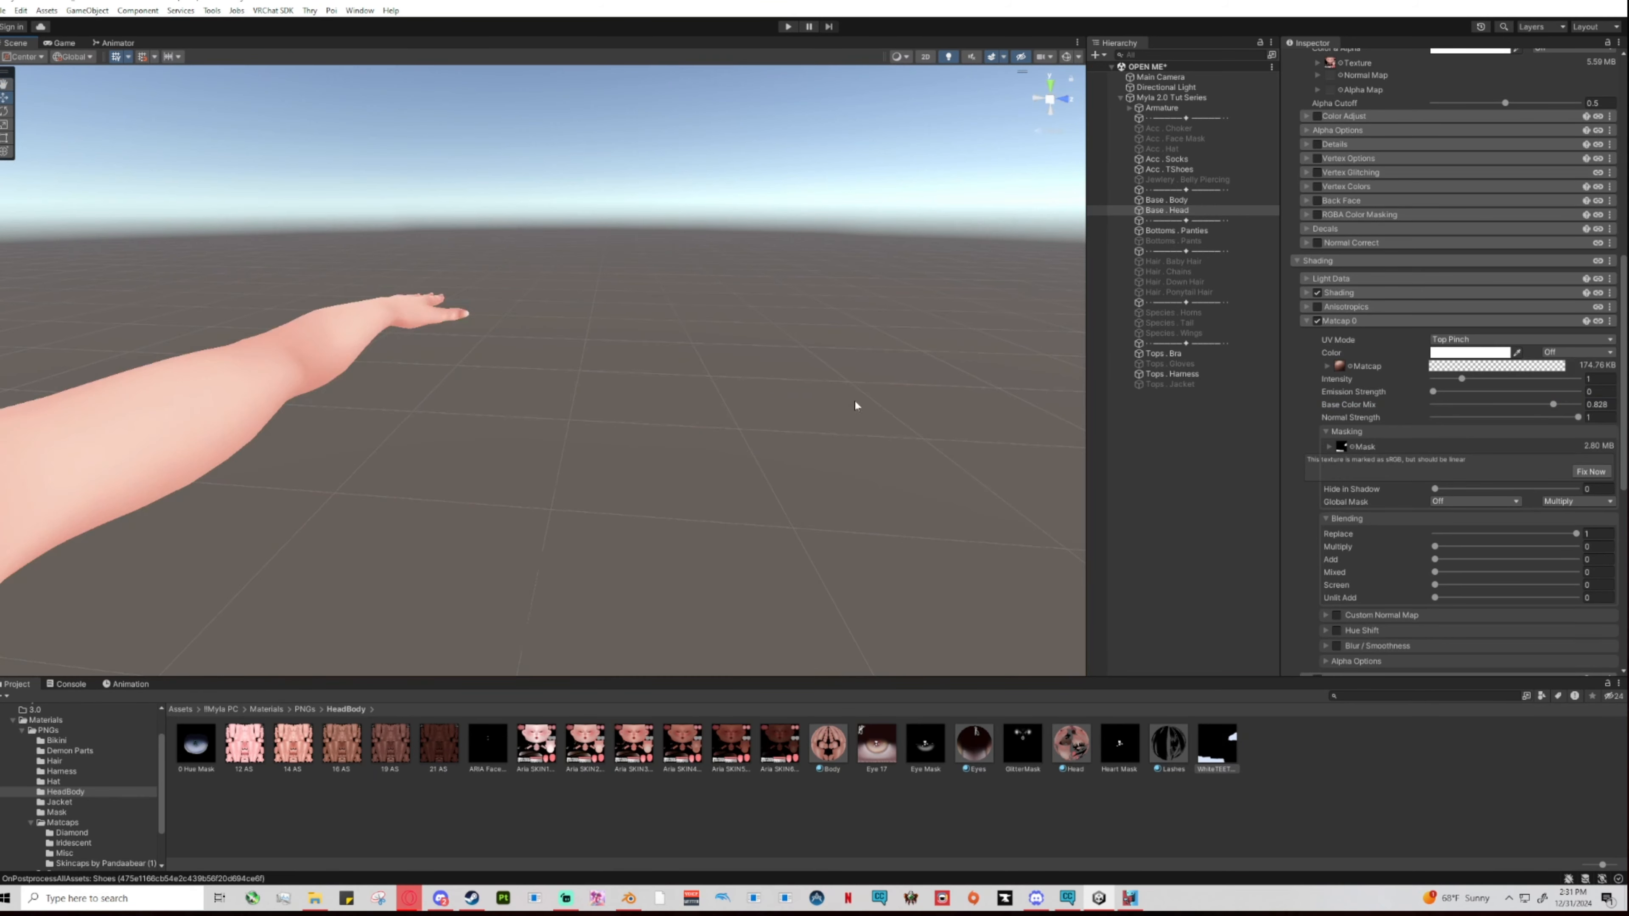
right_drag(857, 405, 529, 367)
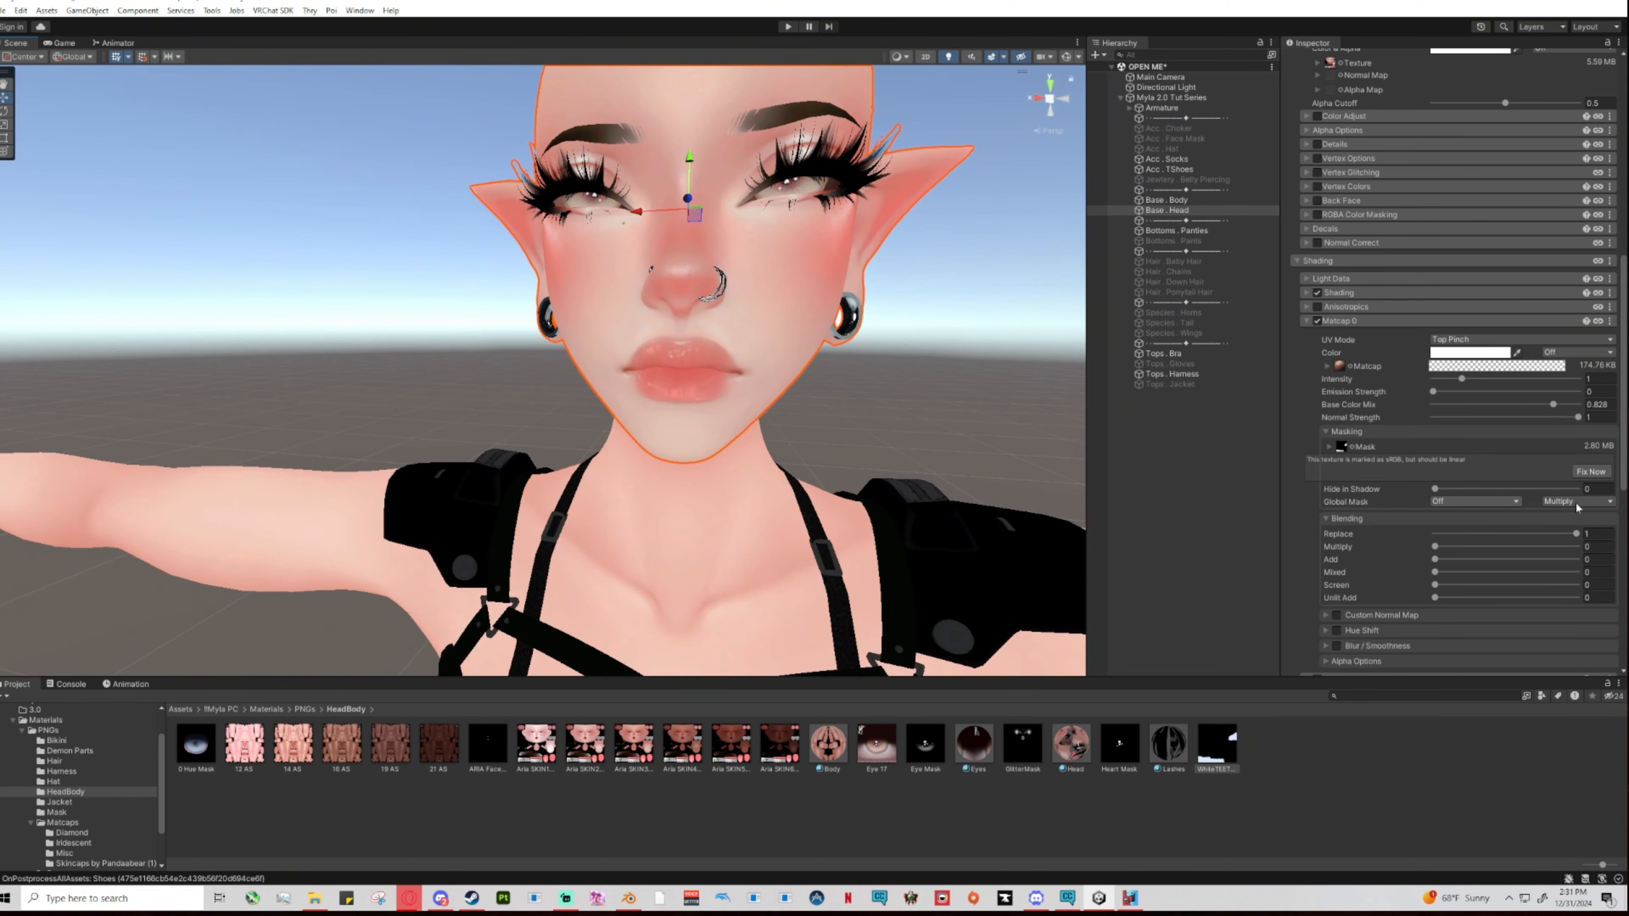
click(1590, 471)
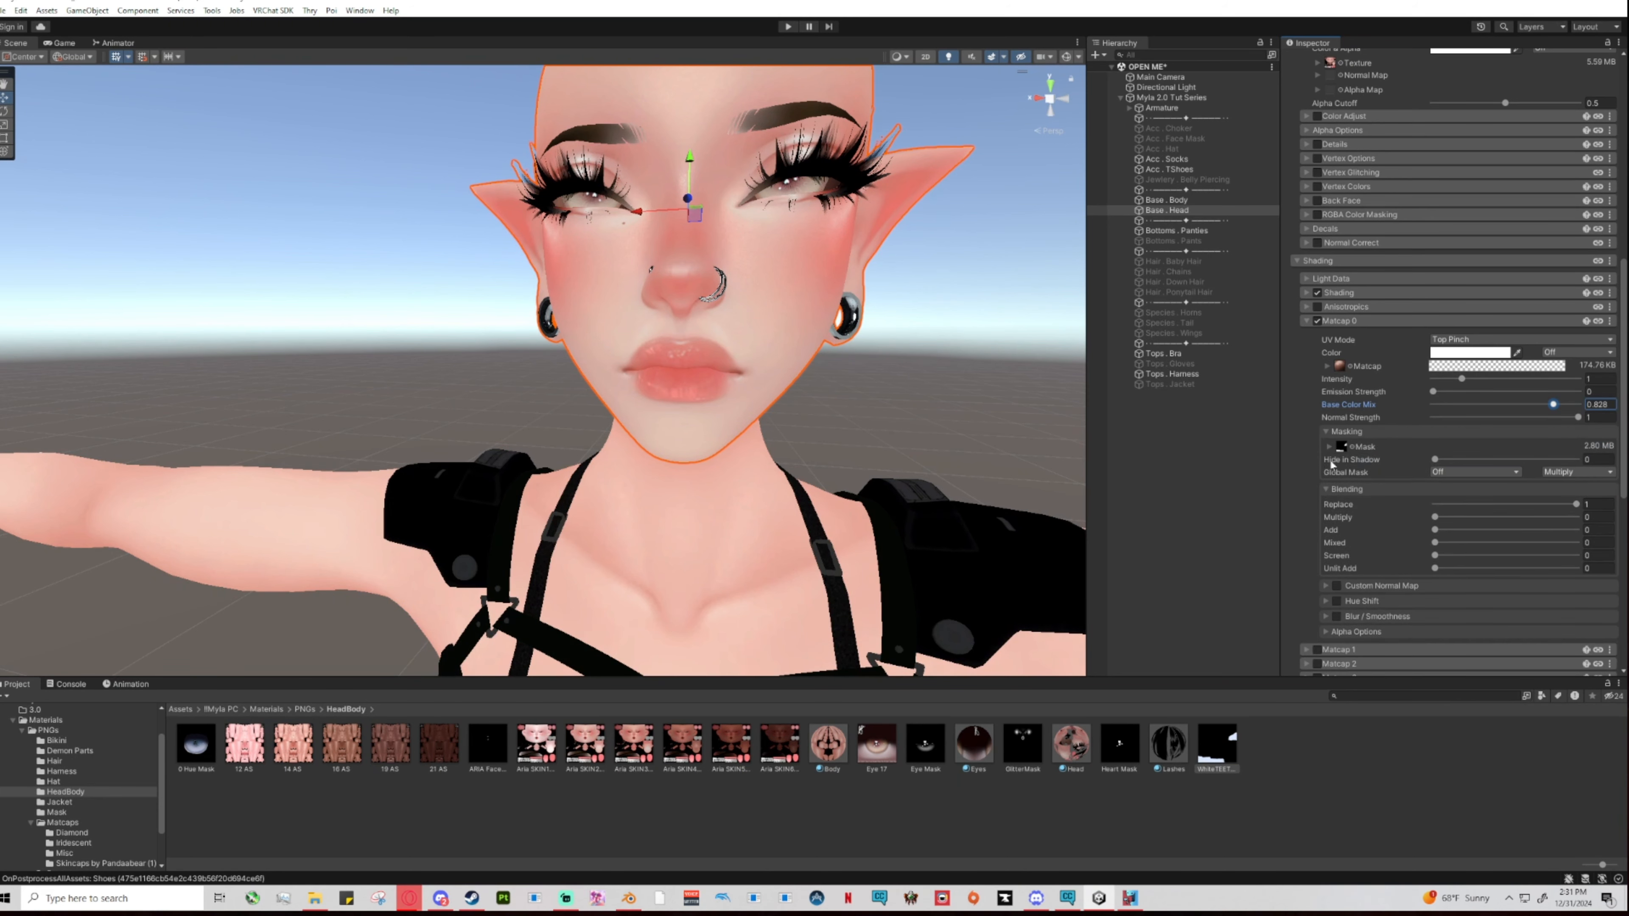
Invert the Matcap 0 mask and collapse its texture settings.
click(1328, 447)
click(1436, 593)
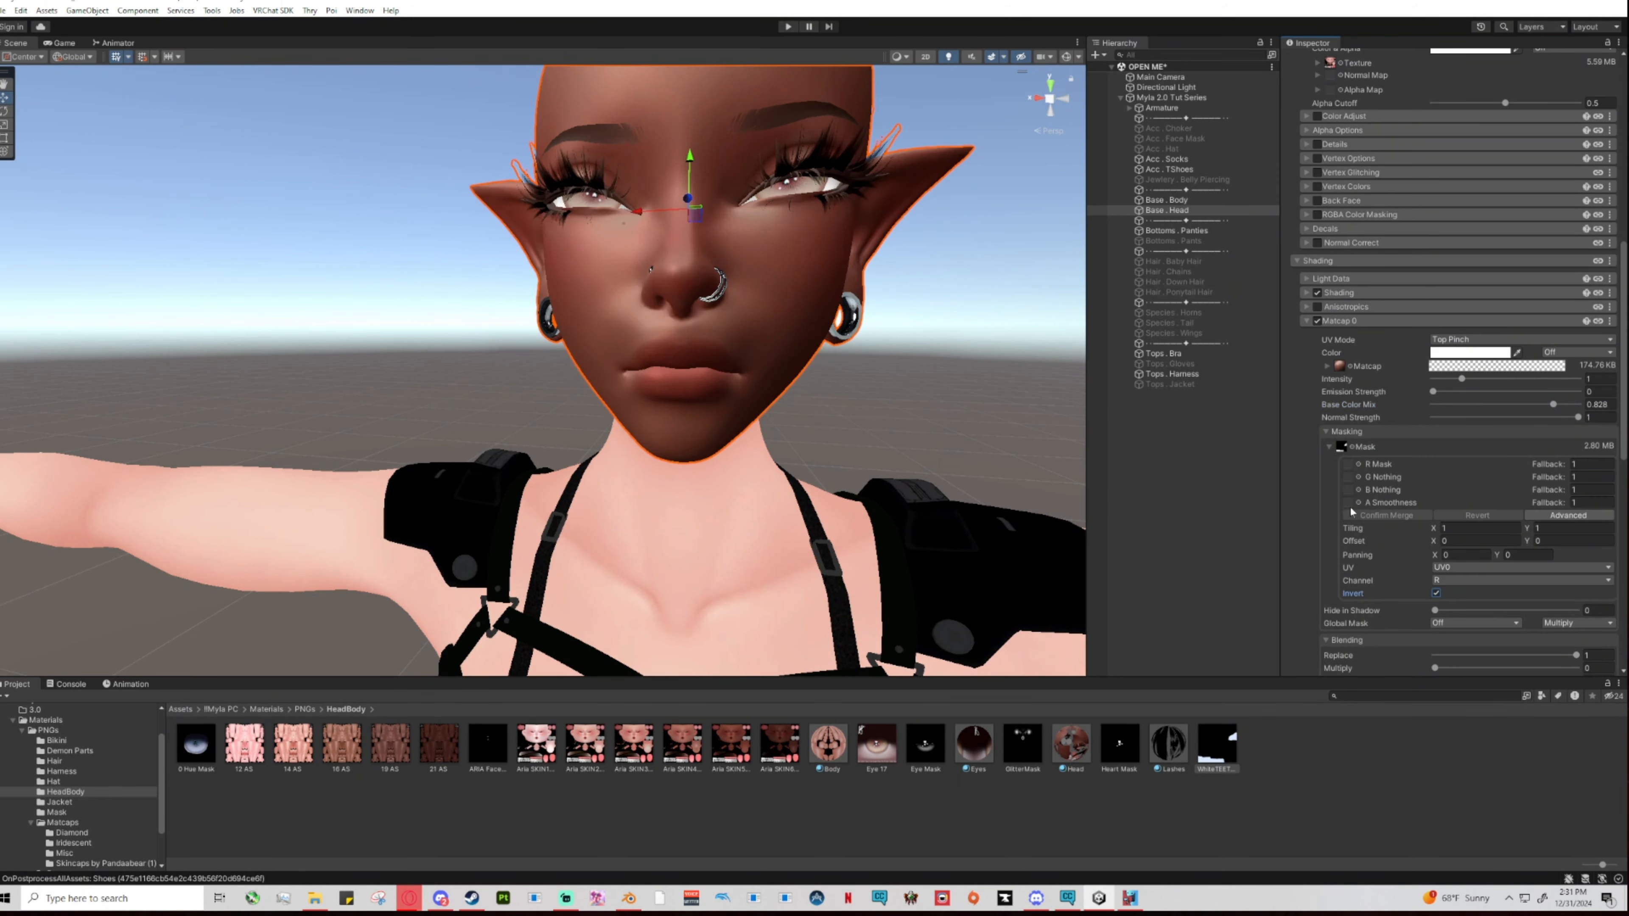
click(1326, 366)
click(1326, 365)
click(1328, 447)
Examine the inverted mask's effect on the teeth and tongue inside the head, and on the face from the front.
right_drag(642, 378, 848, 404)
middle_drag(578, 404, 717, 414)
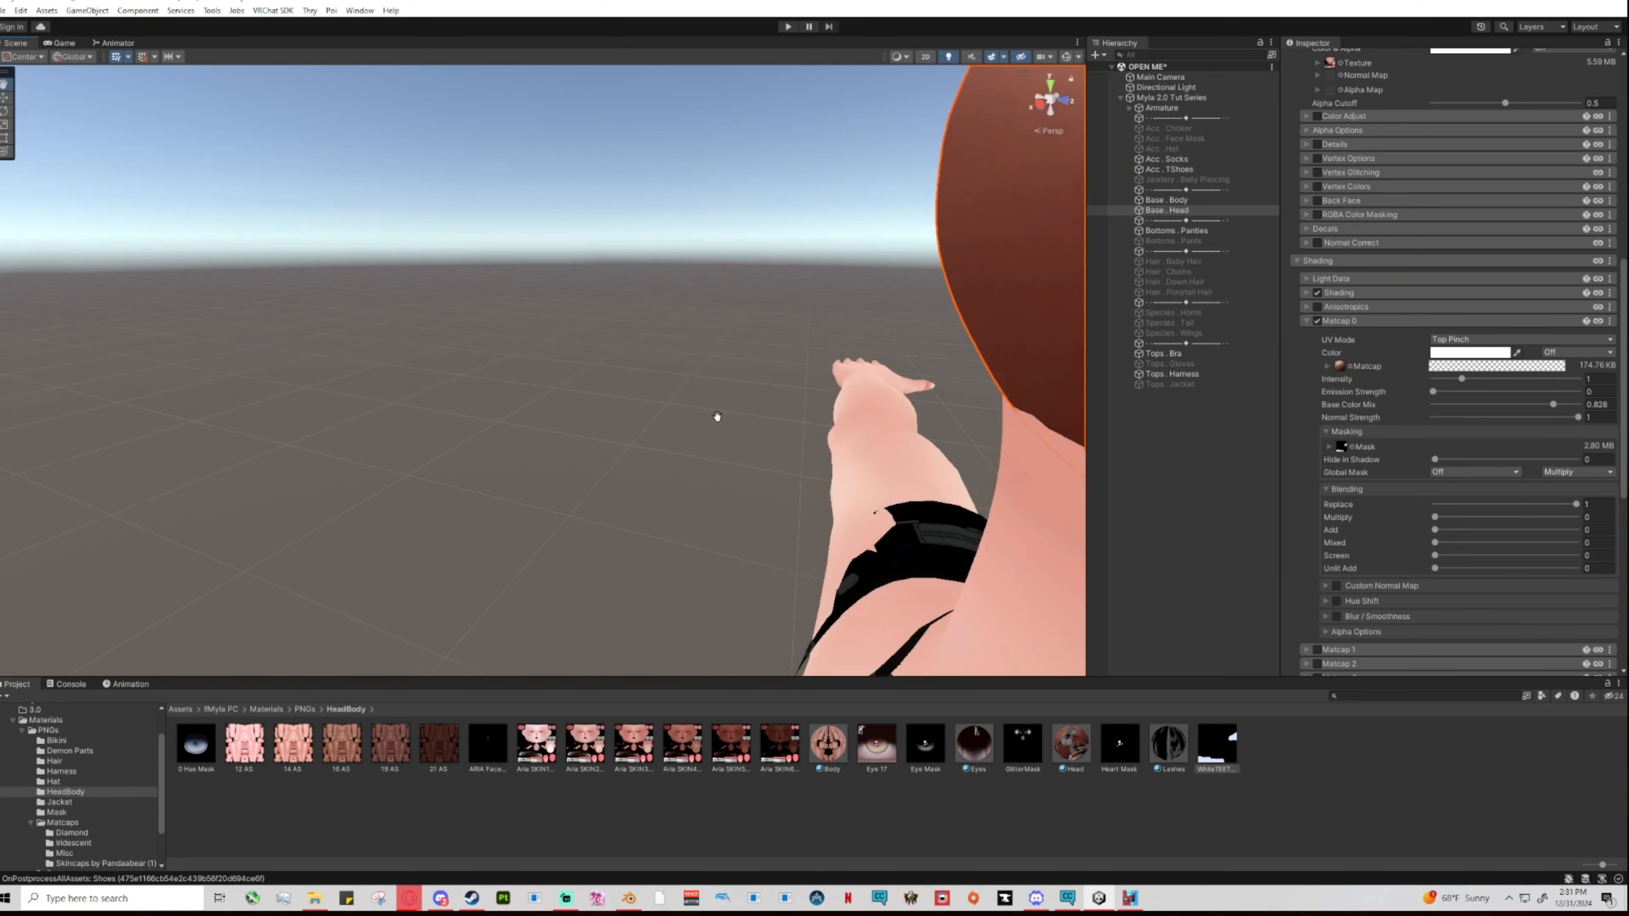
right_drag(717, 415, 909, 429)
middle_drag(909, 429, 828, 425)
right_drag(827, 424, 902, 401)
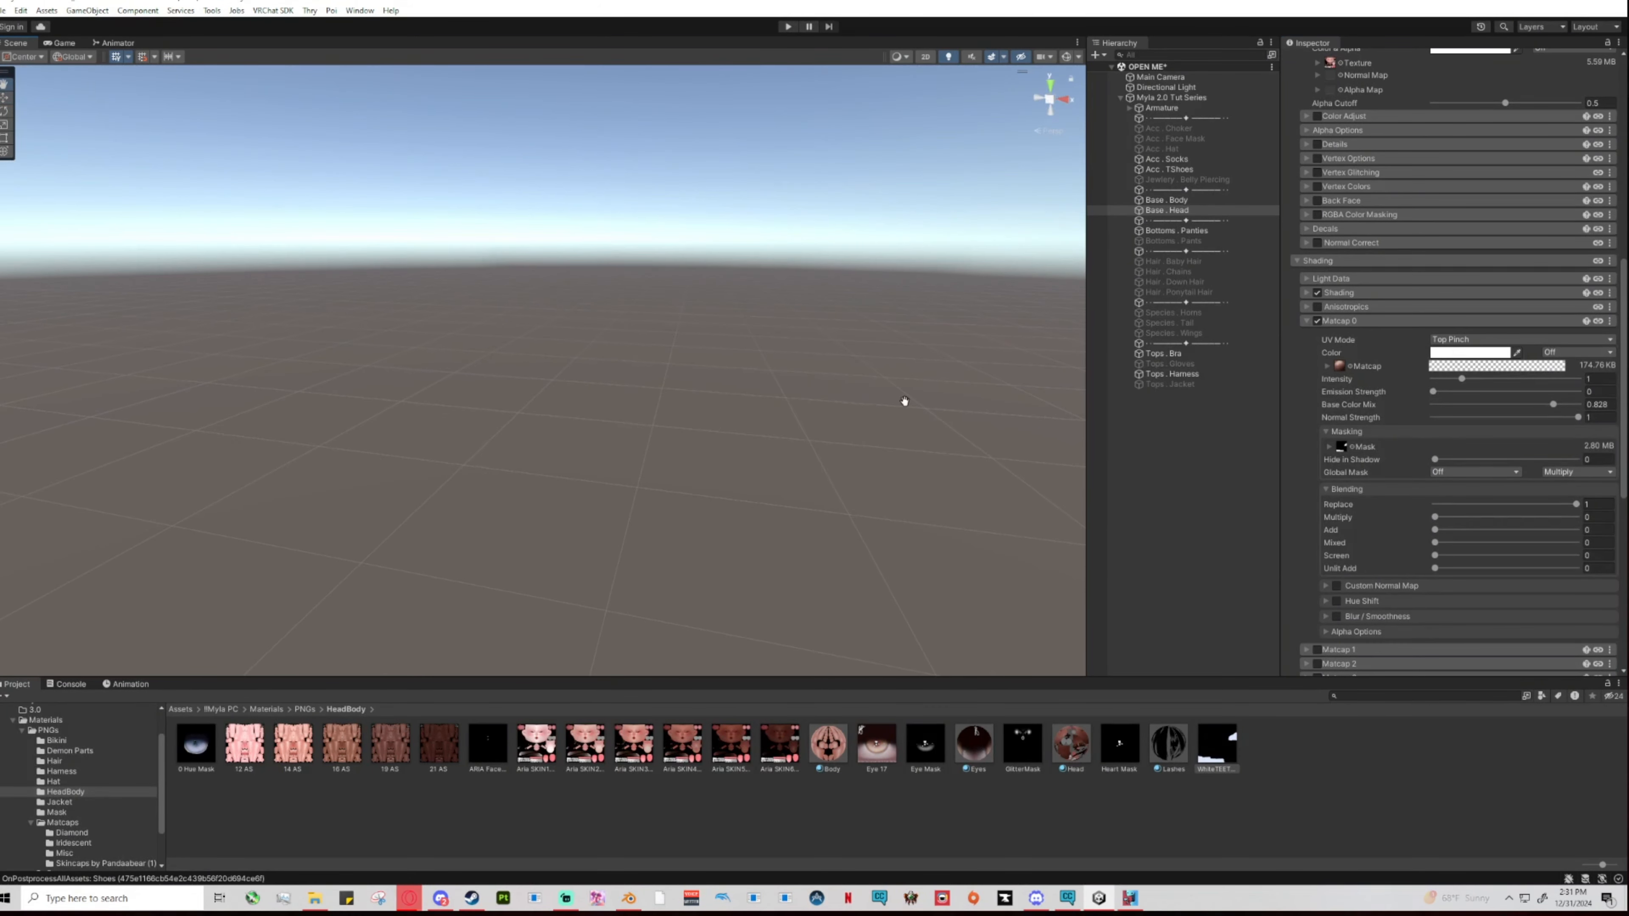
key(f)
scroll(596, 430, up, 3)
middle_drag(597, 429, 634, 416)
right_drag(634, 434, 640, 476)
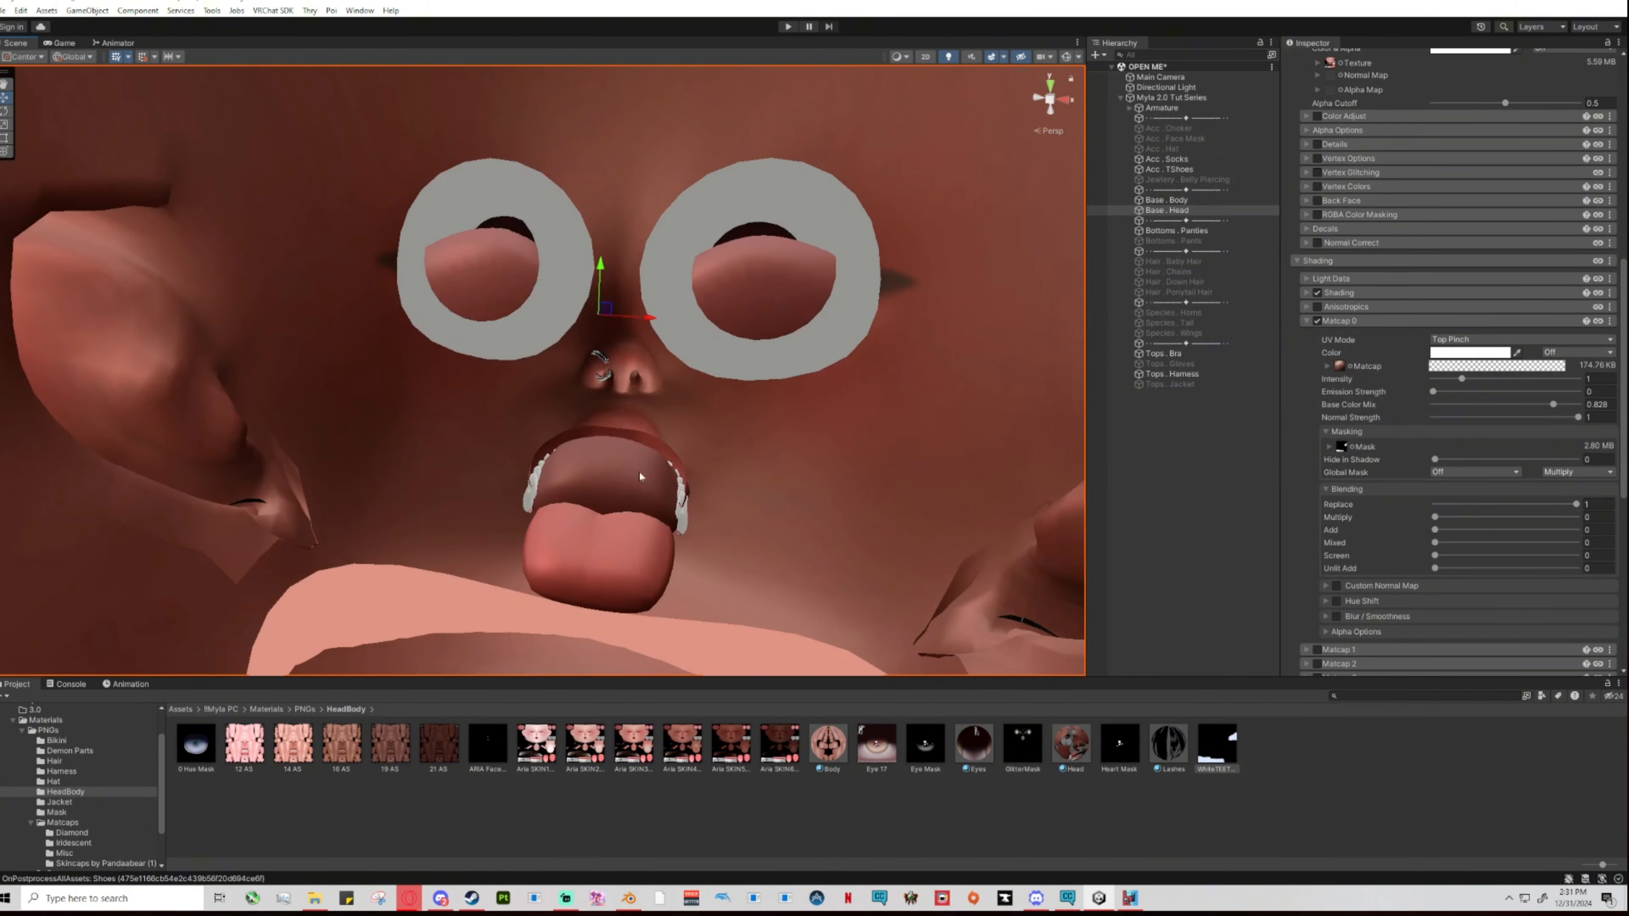
right_drag(800, 473, 764, 418)
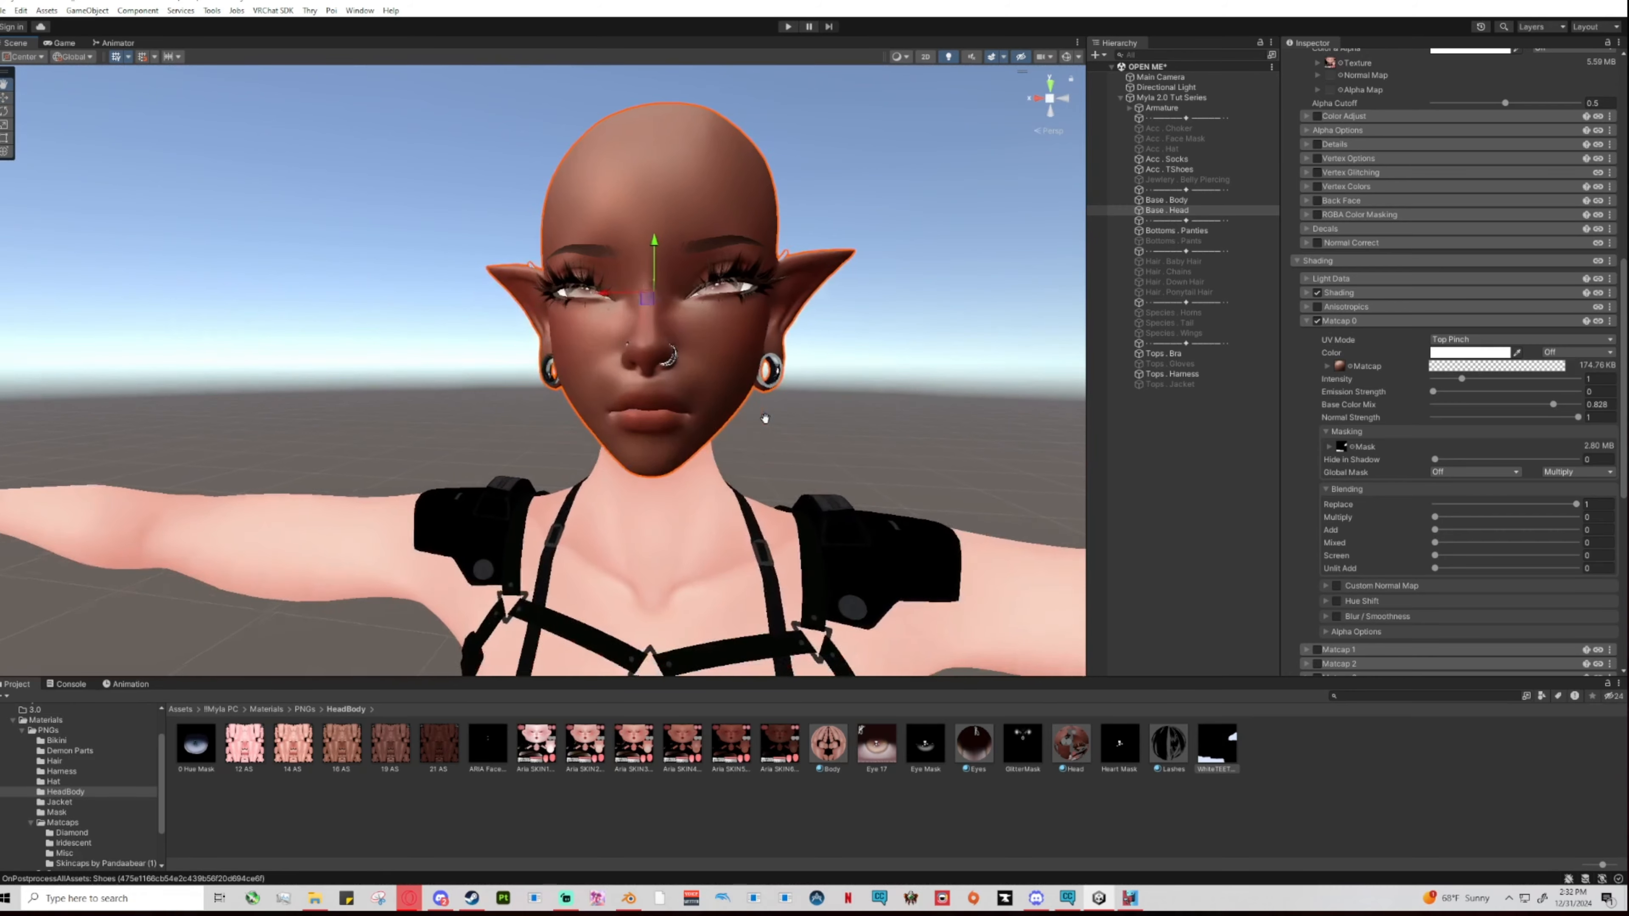
middle_drag(763, 418, 682, 415)
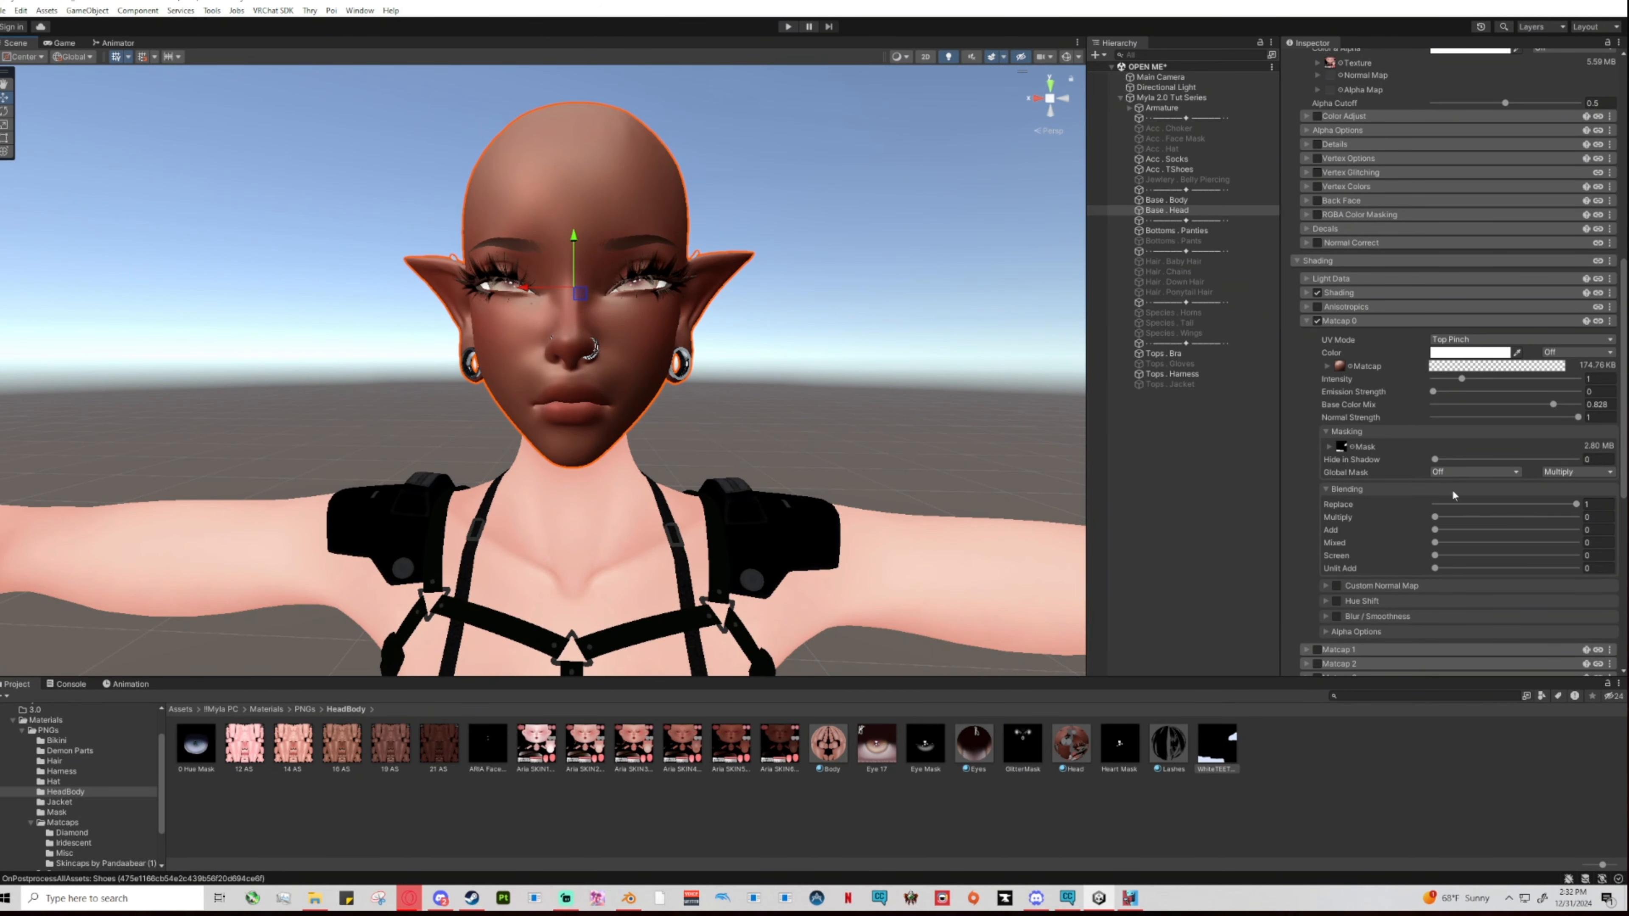
Set Matcap 0's blending on the Head material to 0.023 Replace and 0.154 Add.
mouse_move(1572, 504)
mouse_down()
mouse_move(1455, 503)
mouse_move(1590, 505)
mouse_move(1433, 505)
mouse_move(1584, 519)
mouse_move(1378, 521)
mouse_move(1584, 531)
mouse_move(1355, 530)
mouse_move(1588, 544)
mouse_move(1240, 539)
mouse_up()
mouse_move(1436, 556)
mouse_down()
mouse_move(1584, 557)
mouse_move(1303, 543)
mouse_up()
drag(1488, 569, 1187, 552)
mouse_move(1435, 505)
mouse_down()
mouse_move(1453, 507)
mouse_move(1419, 521)
mouse_move(1459, 529)
mouse_move(1440, 506)
mouse_up()
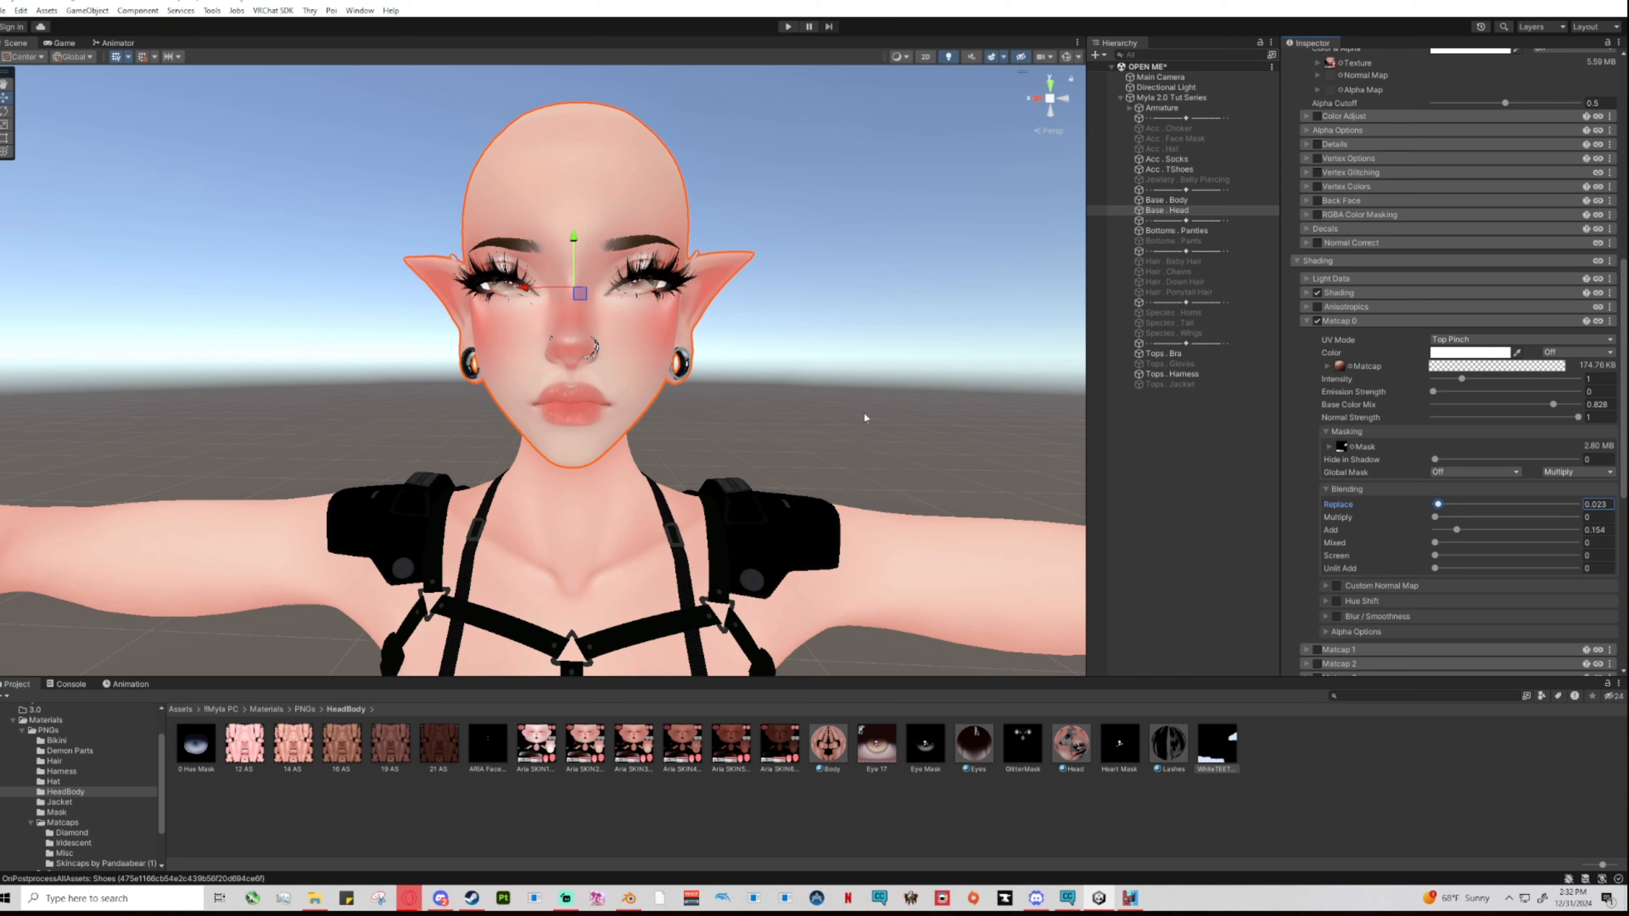
scroll(894, 415, up, 5)
mouse_move(864, 412)
alt+mouse_down()
mouse_move(902, 415)
mouse_move(854, 421)
mouse_move(884, 426)
alt+mouse_up()
scroll(905, 418, down, 5)
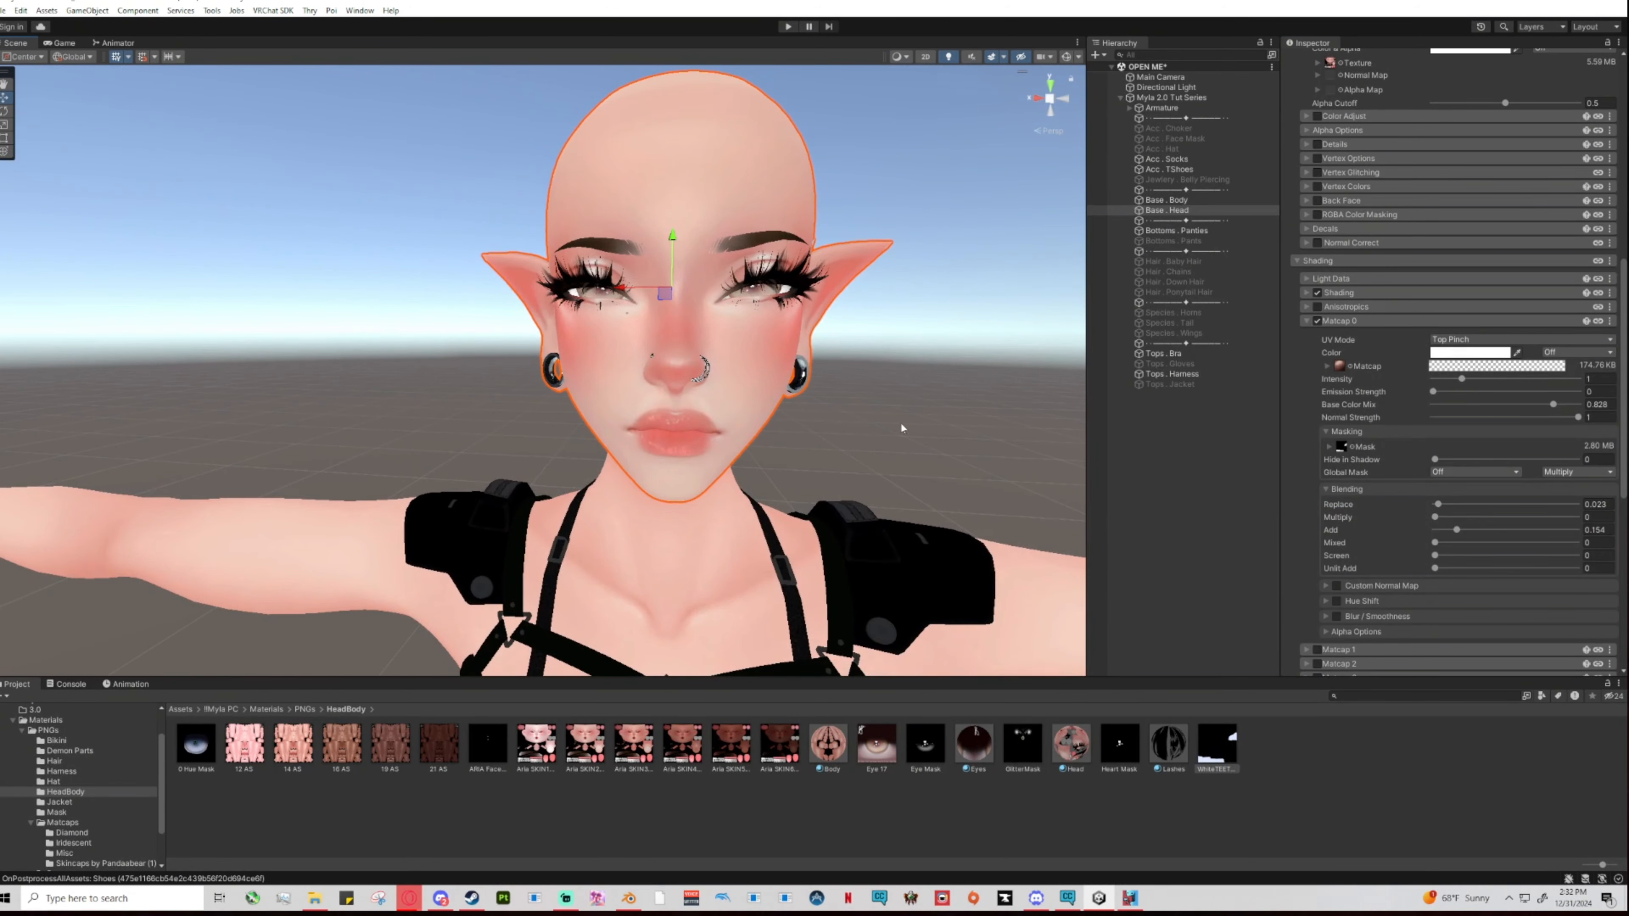
right_drag(923, 422, 949, 418)
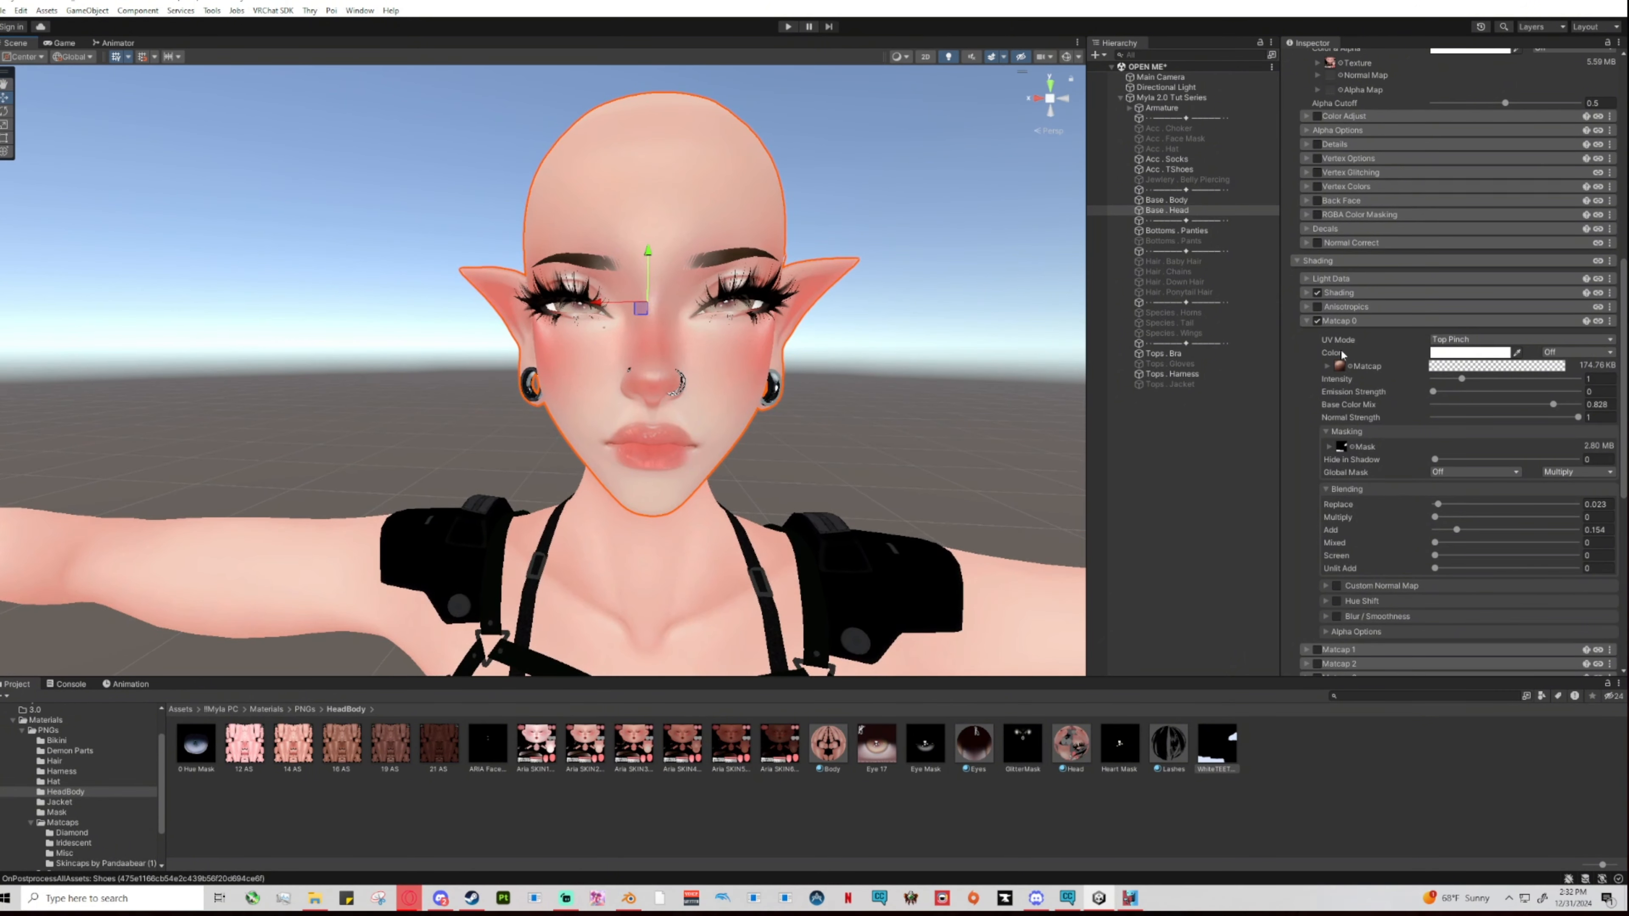
Copy the Head's Matcap 0 settings, enable Matcap 0 on the Base Body material and paste them there with textures.
click(1609, 321)
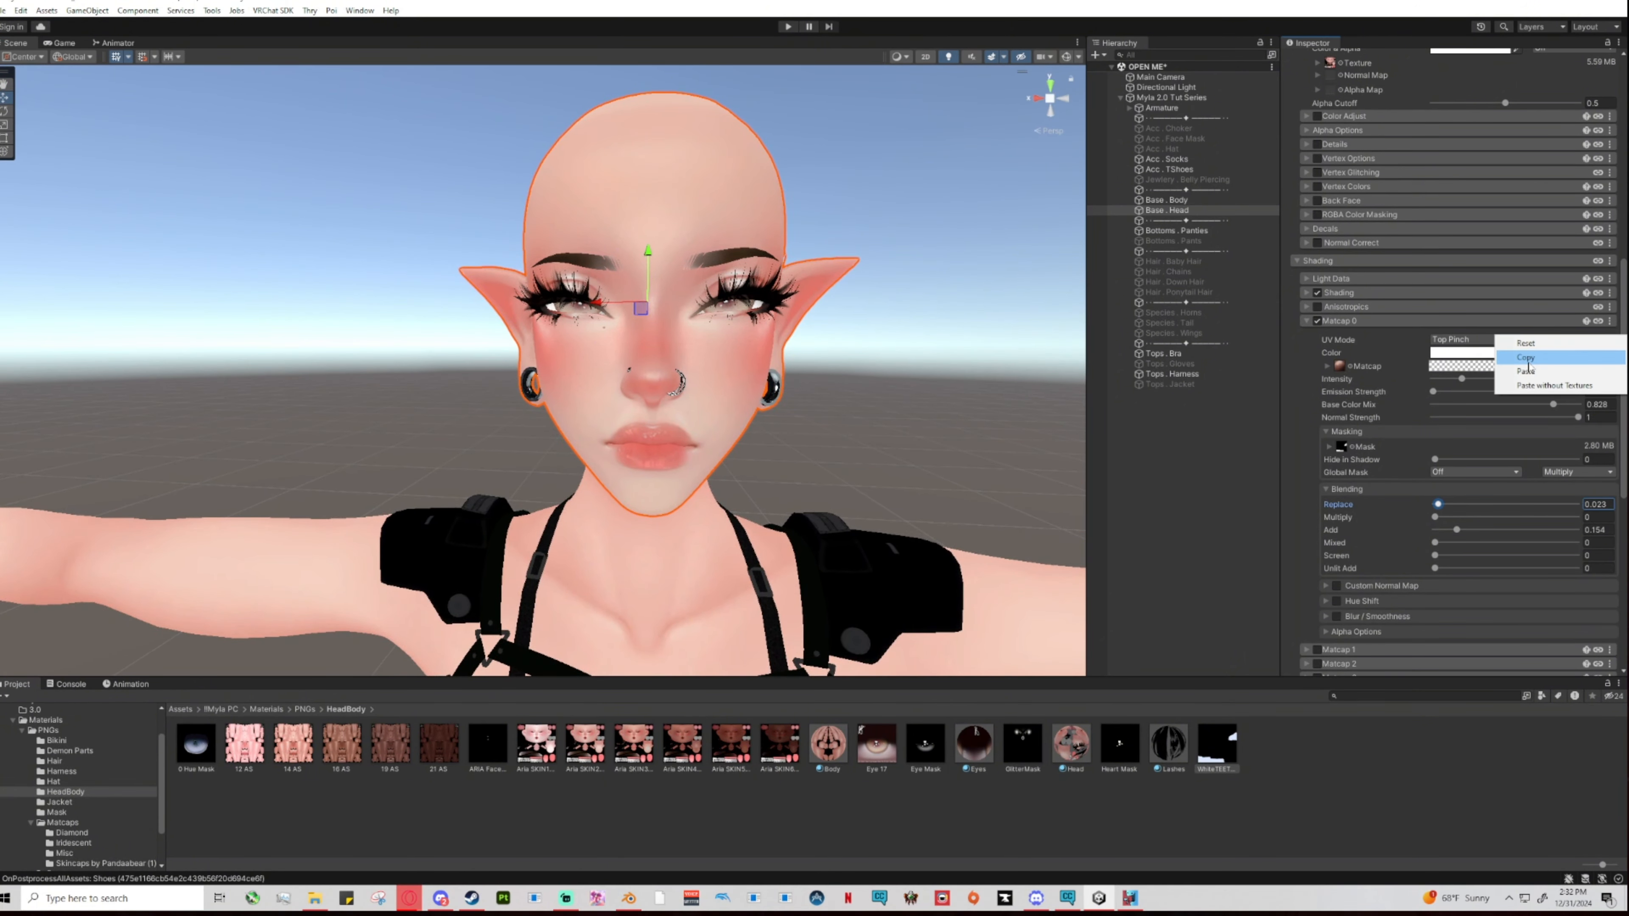
click(1526, 358)
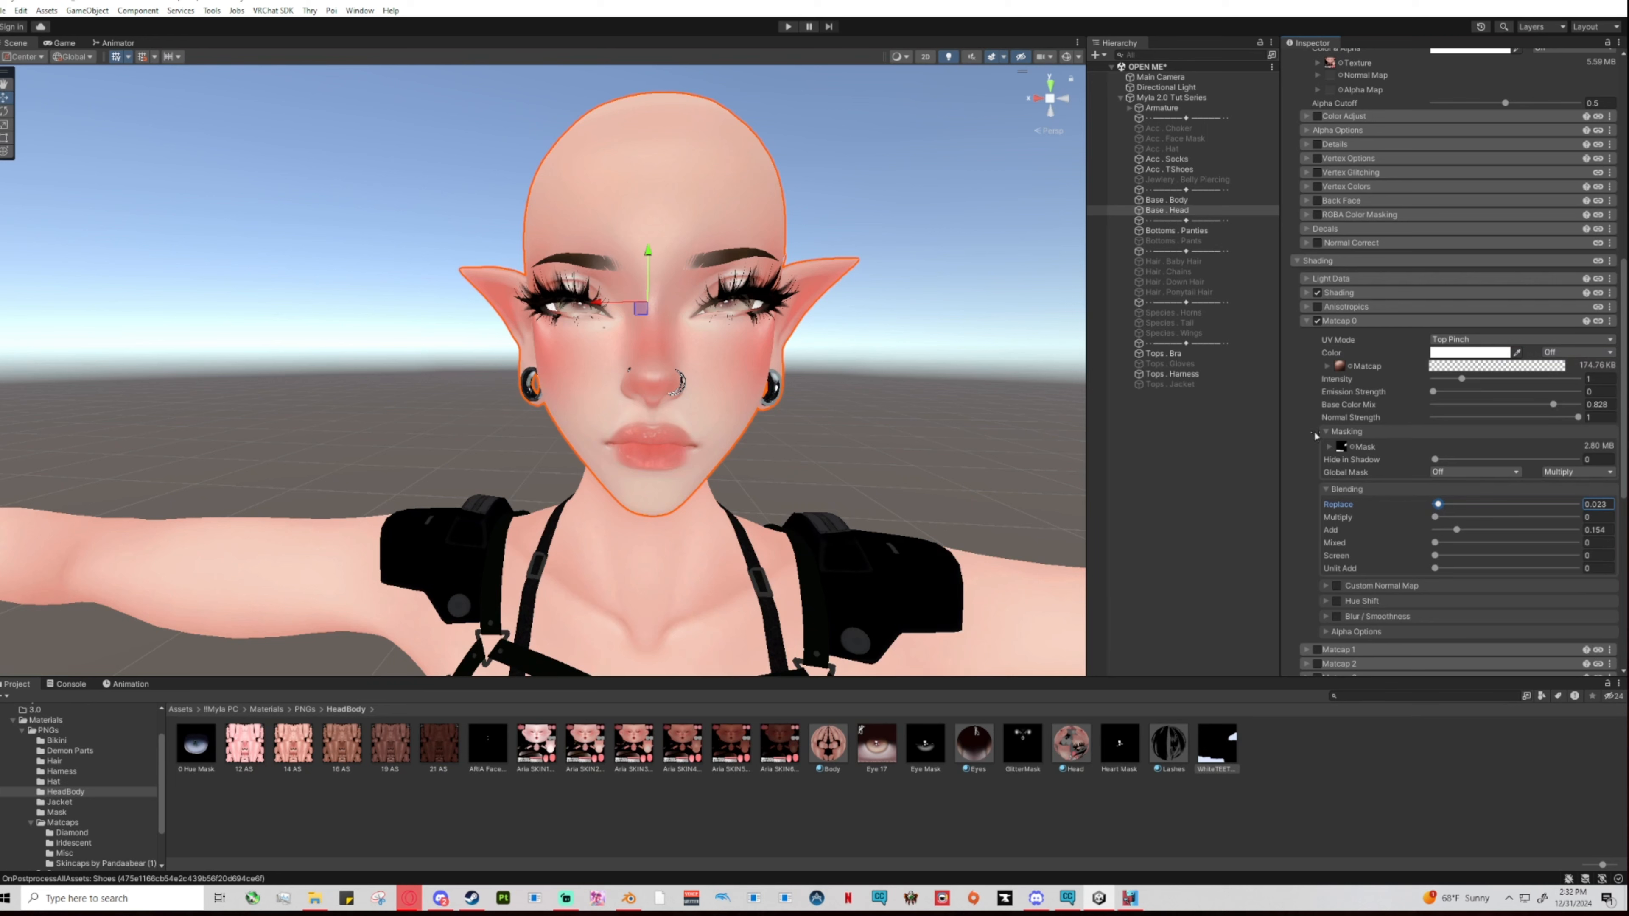
click(970, 568)
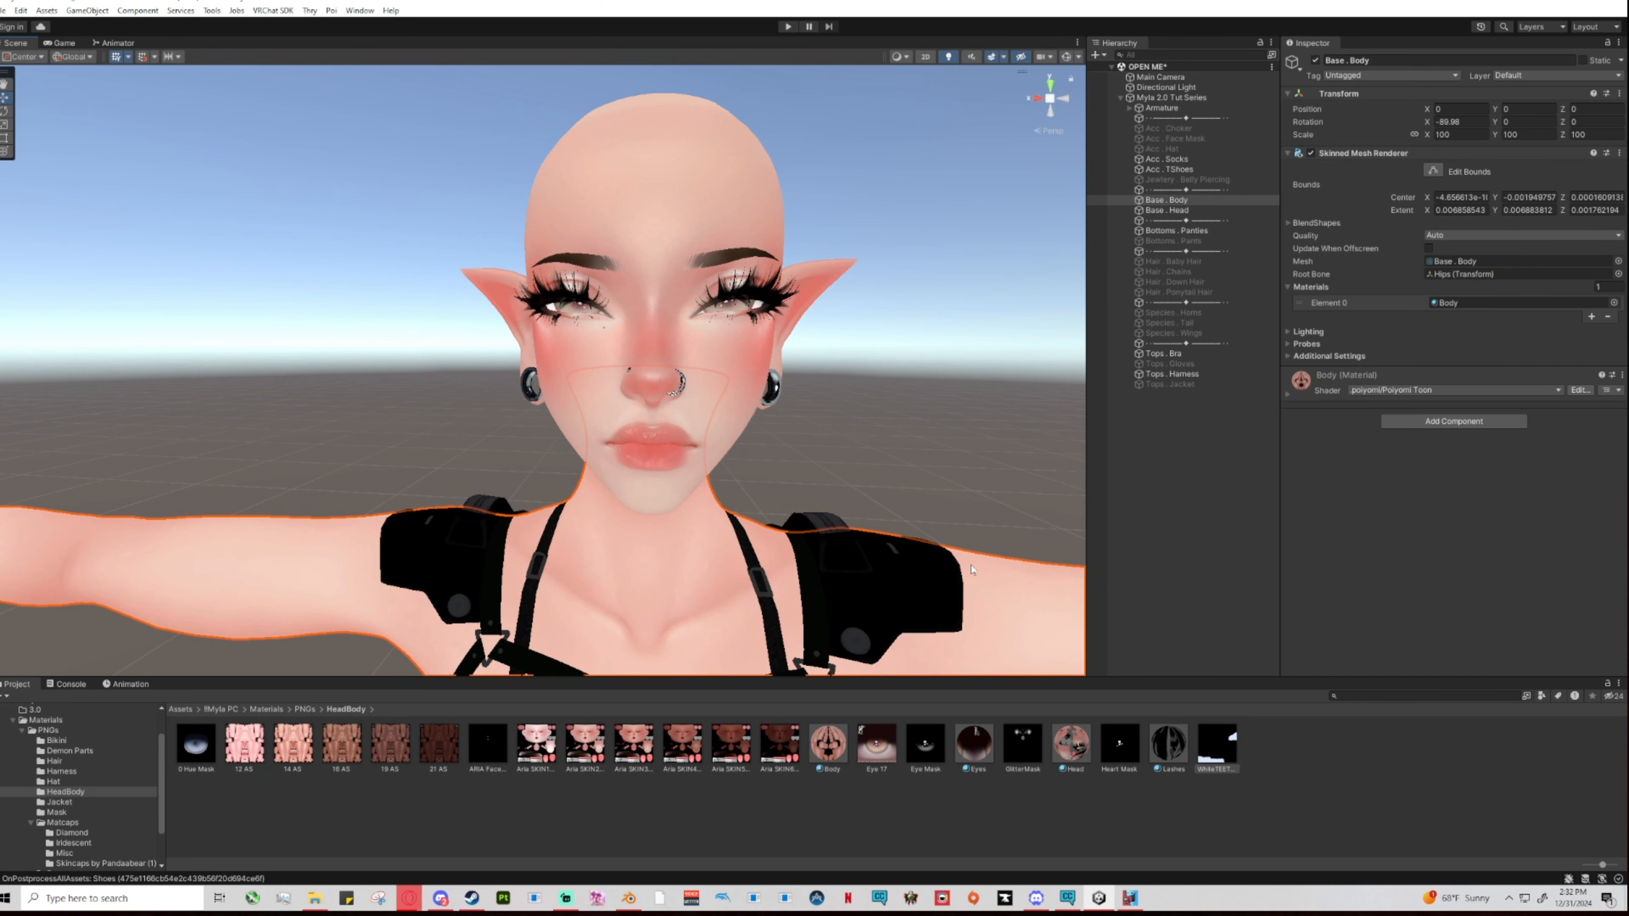
click(1285, 394)
scroll(1477, 556, down, 5)
click(1428, 555)
scroll(1427, 556, down, 1)
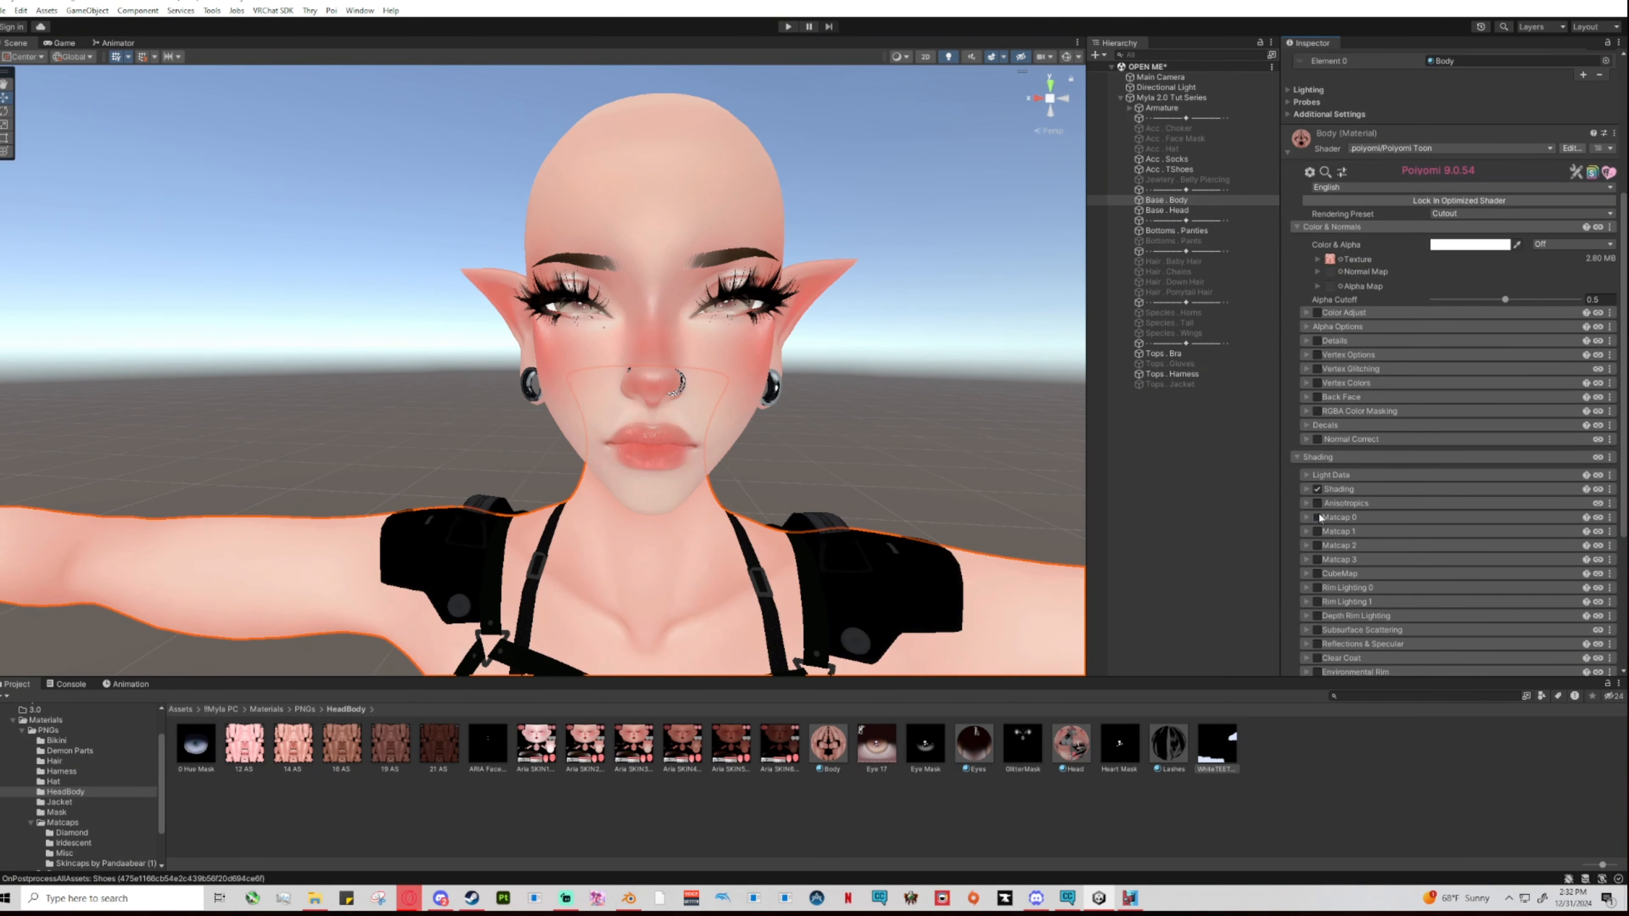
click(1317, 517)
click(1607, 546)
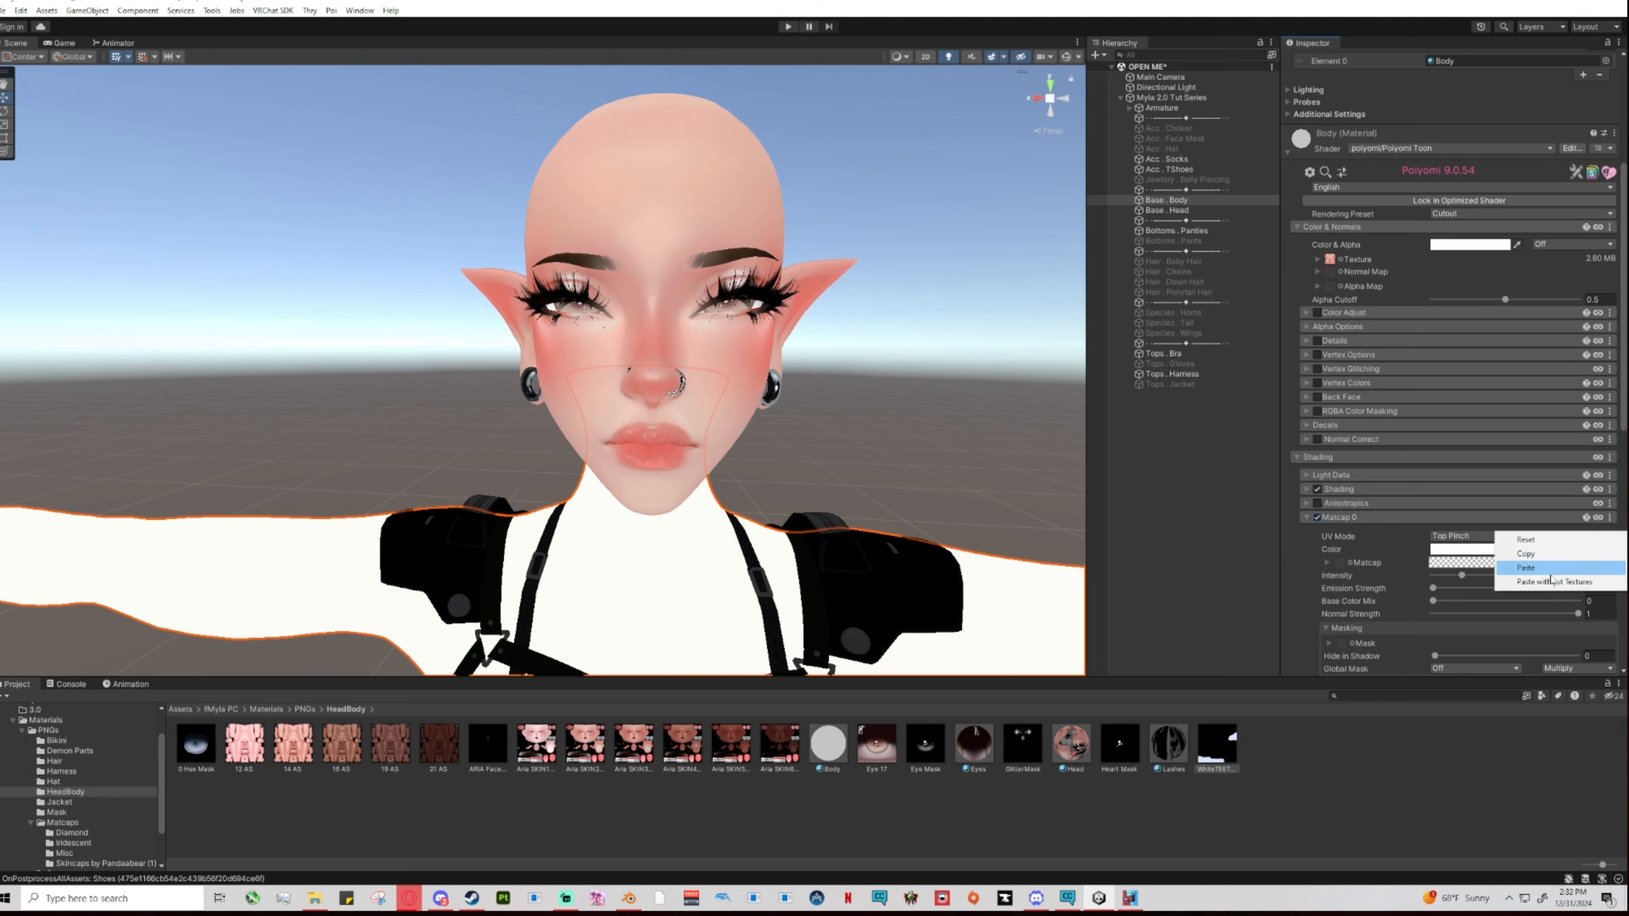
click(1584, 547)
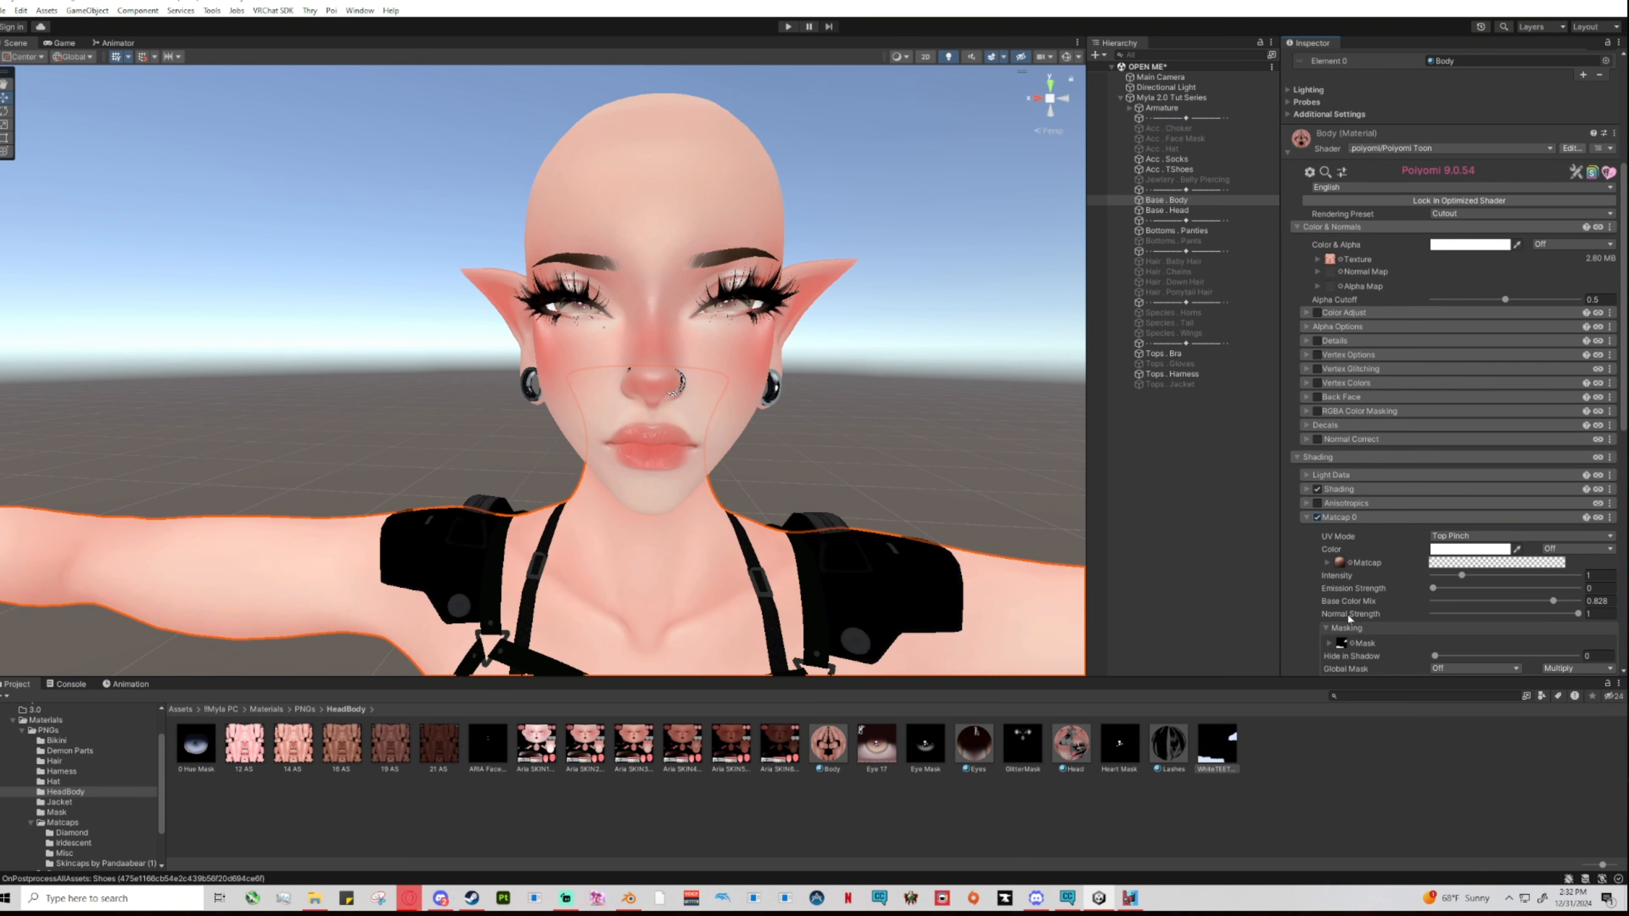
Clear the teeth mask from the Body material's Matcap 0 by setting its mask texture to None.
click(1351, 644)
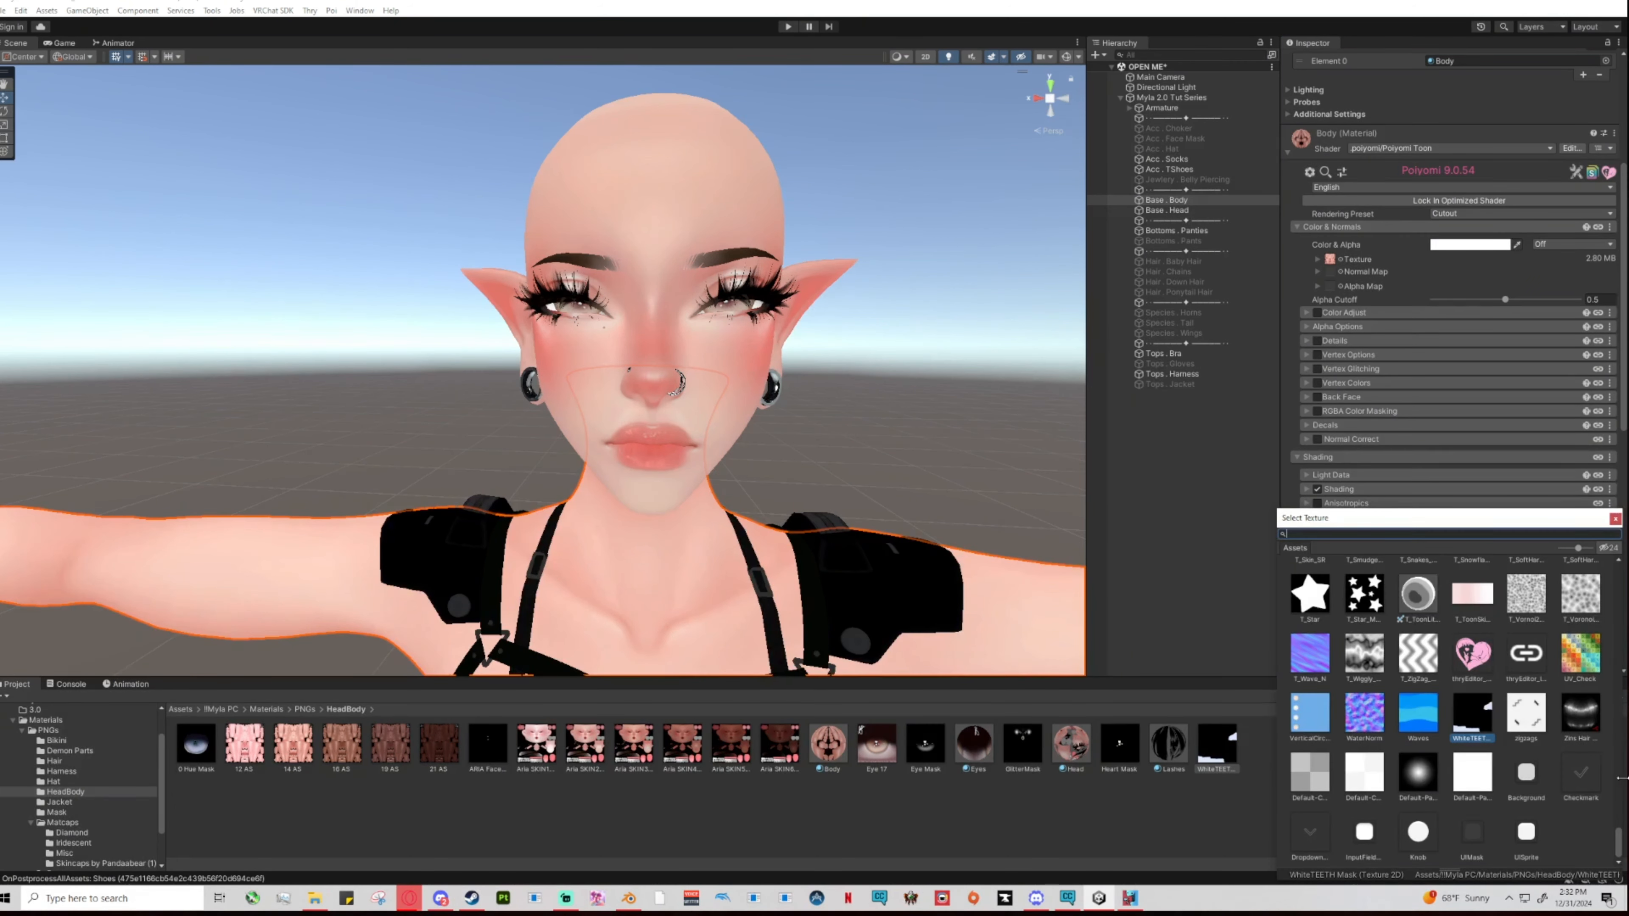
drag(1619, 853, 1619, 557)
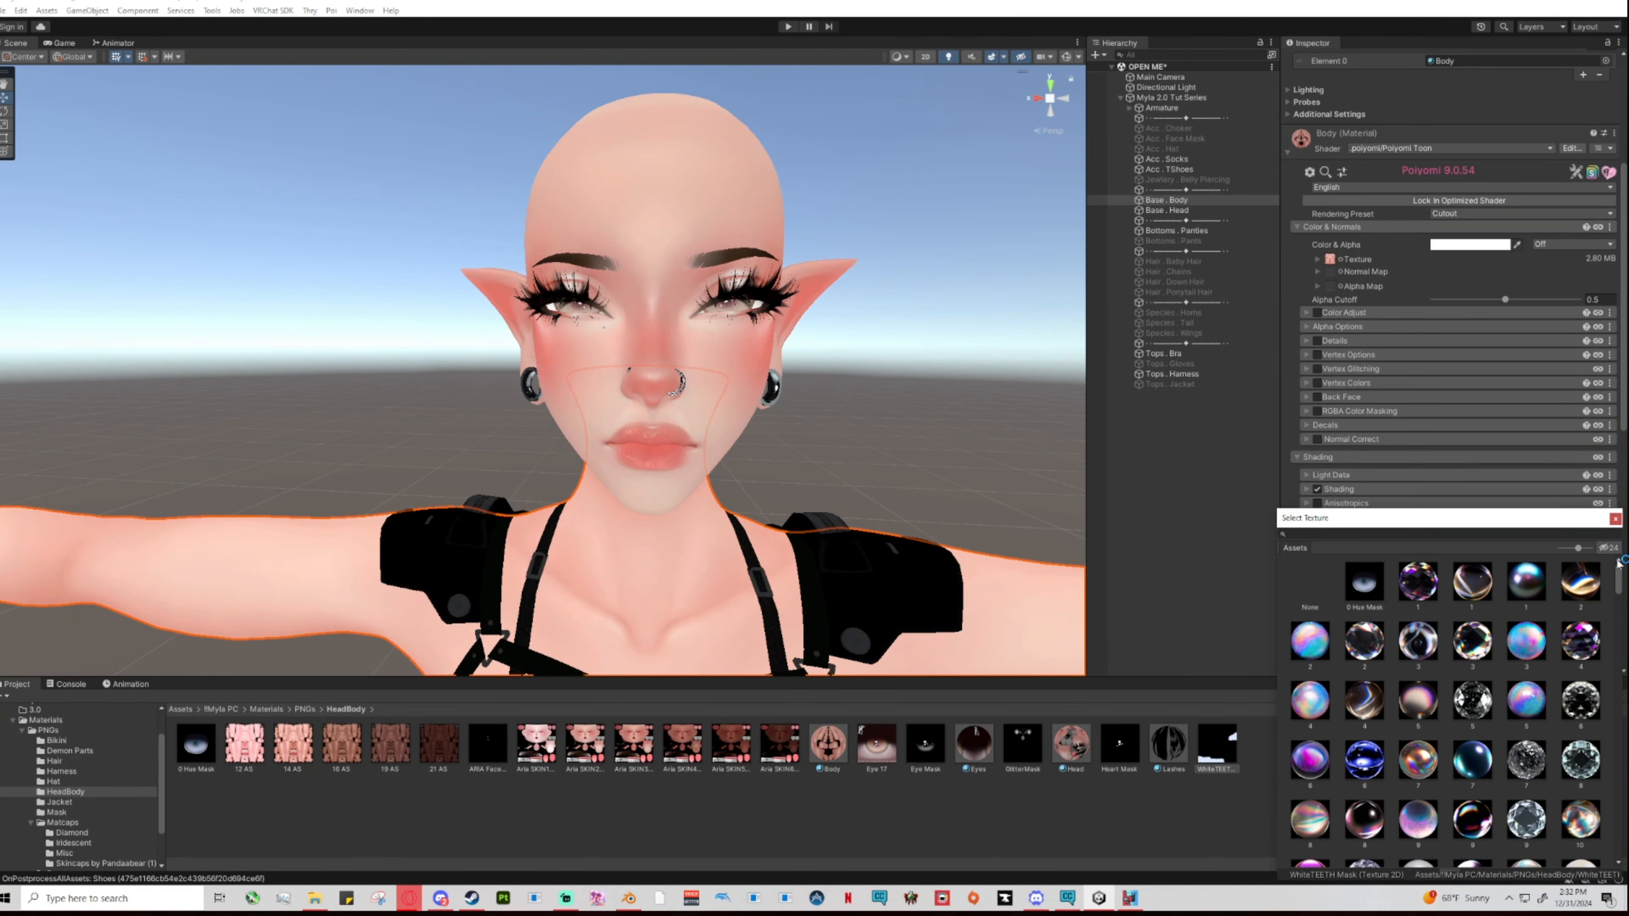
click(1322, 587)
click(1290, 506)
click(895, 467)
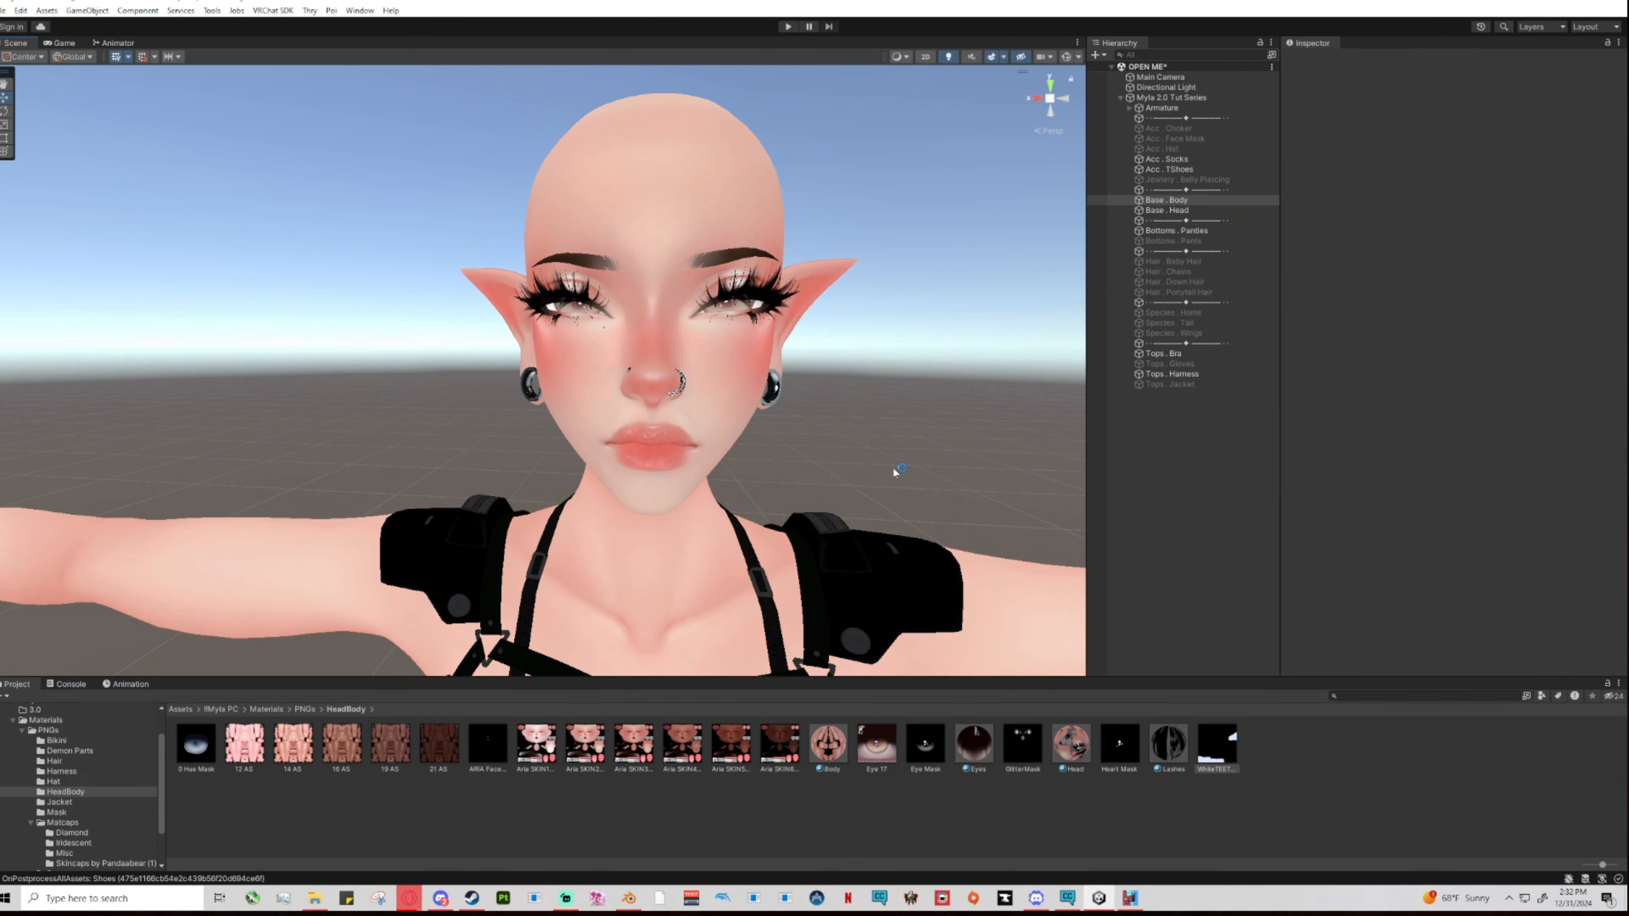
right_drag(766, 464, 875, 464)
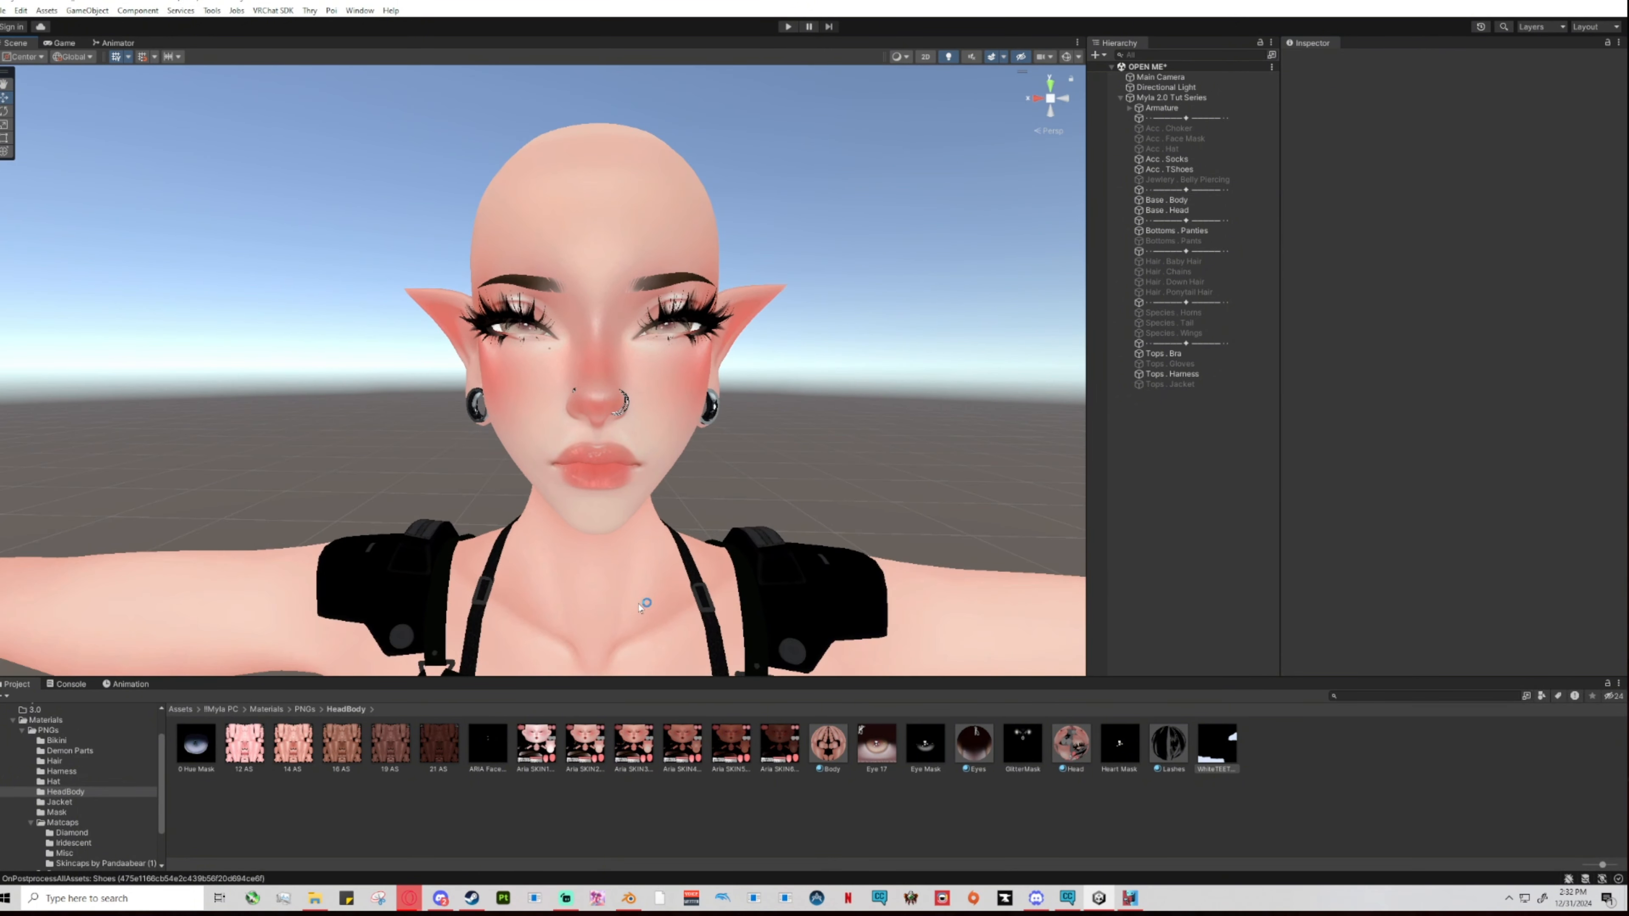
Collapse the Matcap 0 settings of the Head material and deselect it.
click(1066, 743)
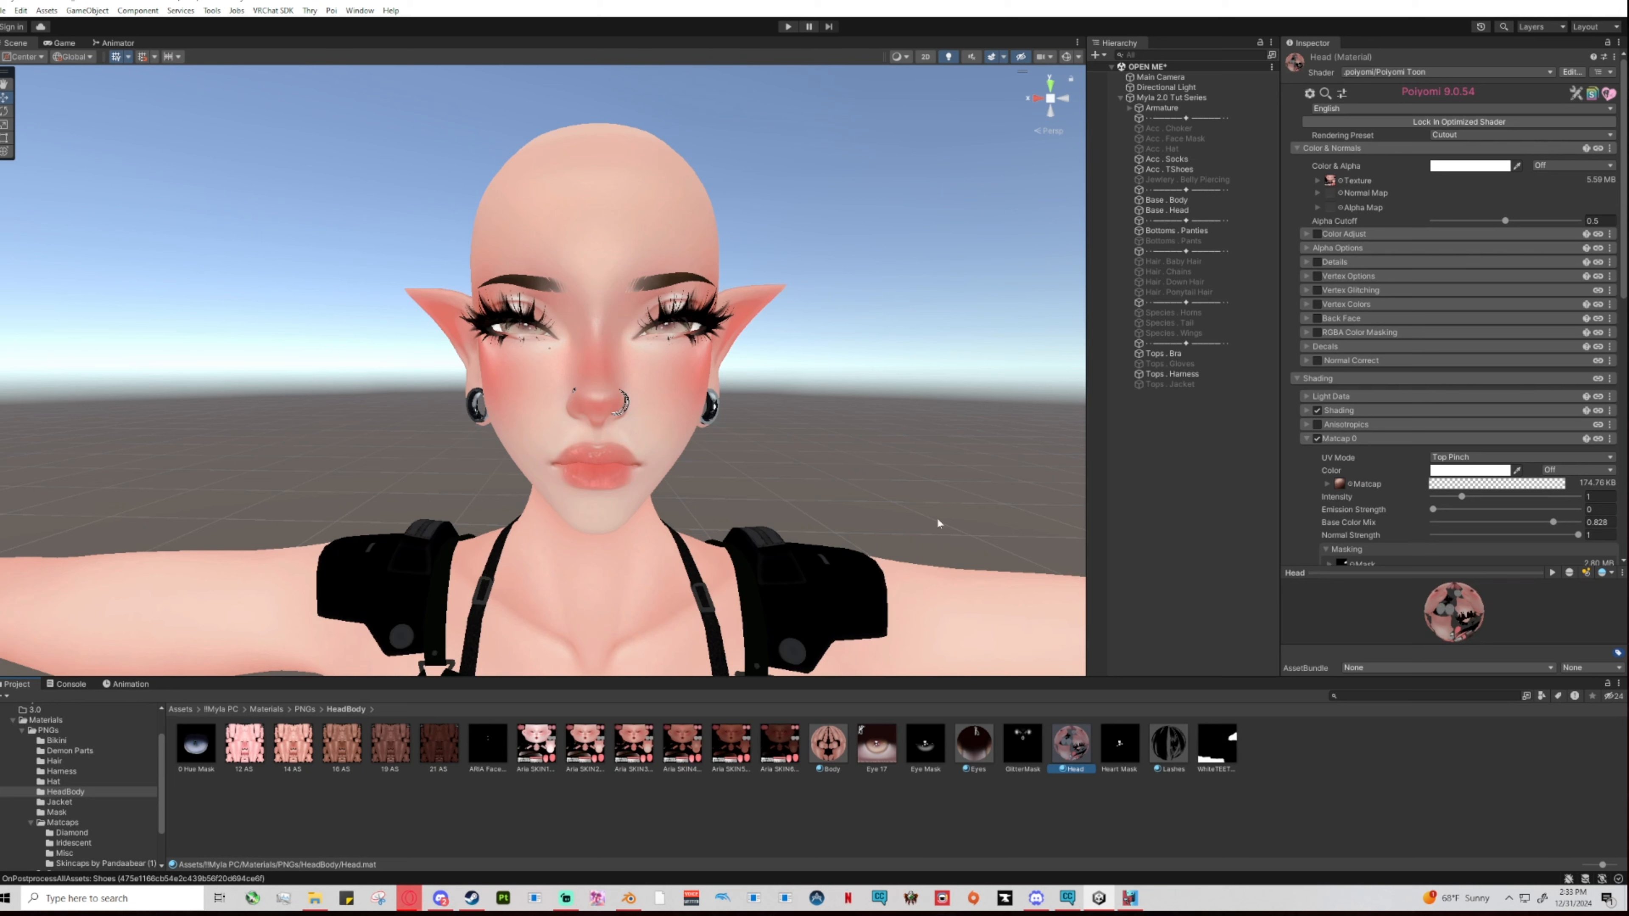
scroll(1390, 490, down, 1)
click(1309, 405)
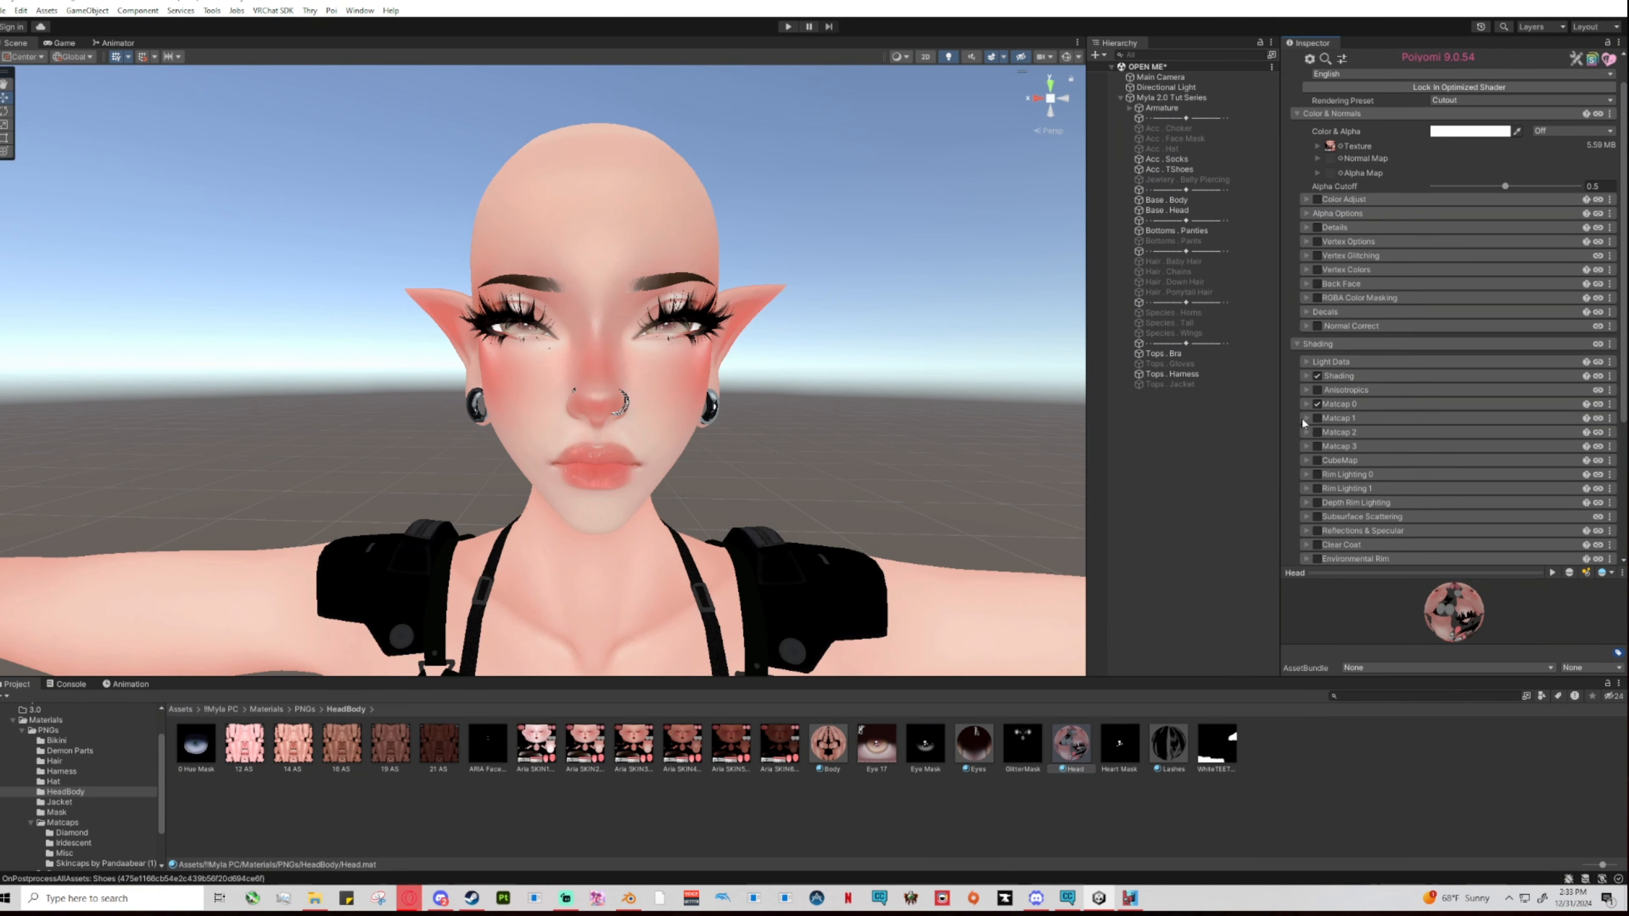
click(1609, 404)
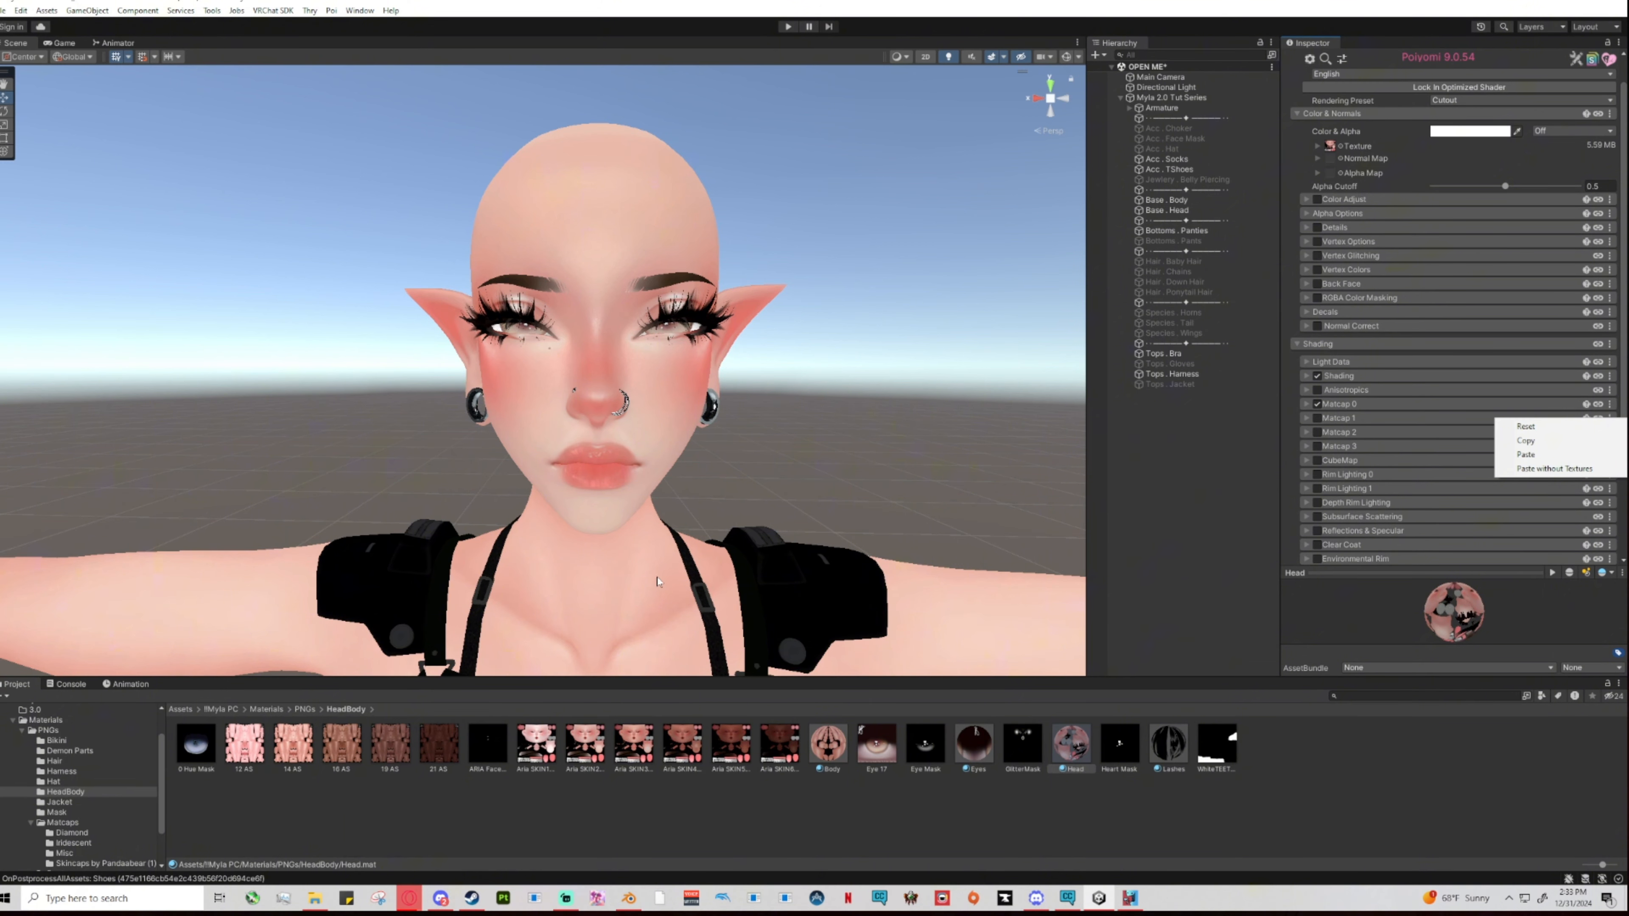
click(807, 425)
scroll(792, 517, down, 5)
scroll(796, 518, up, 1)
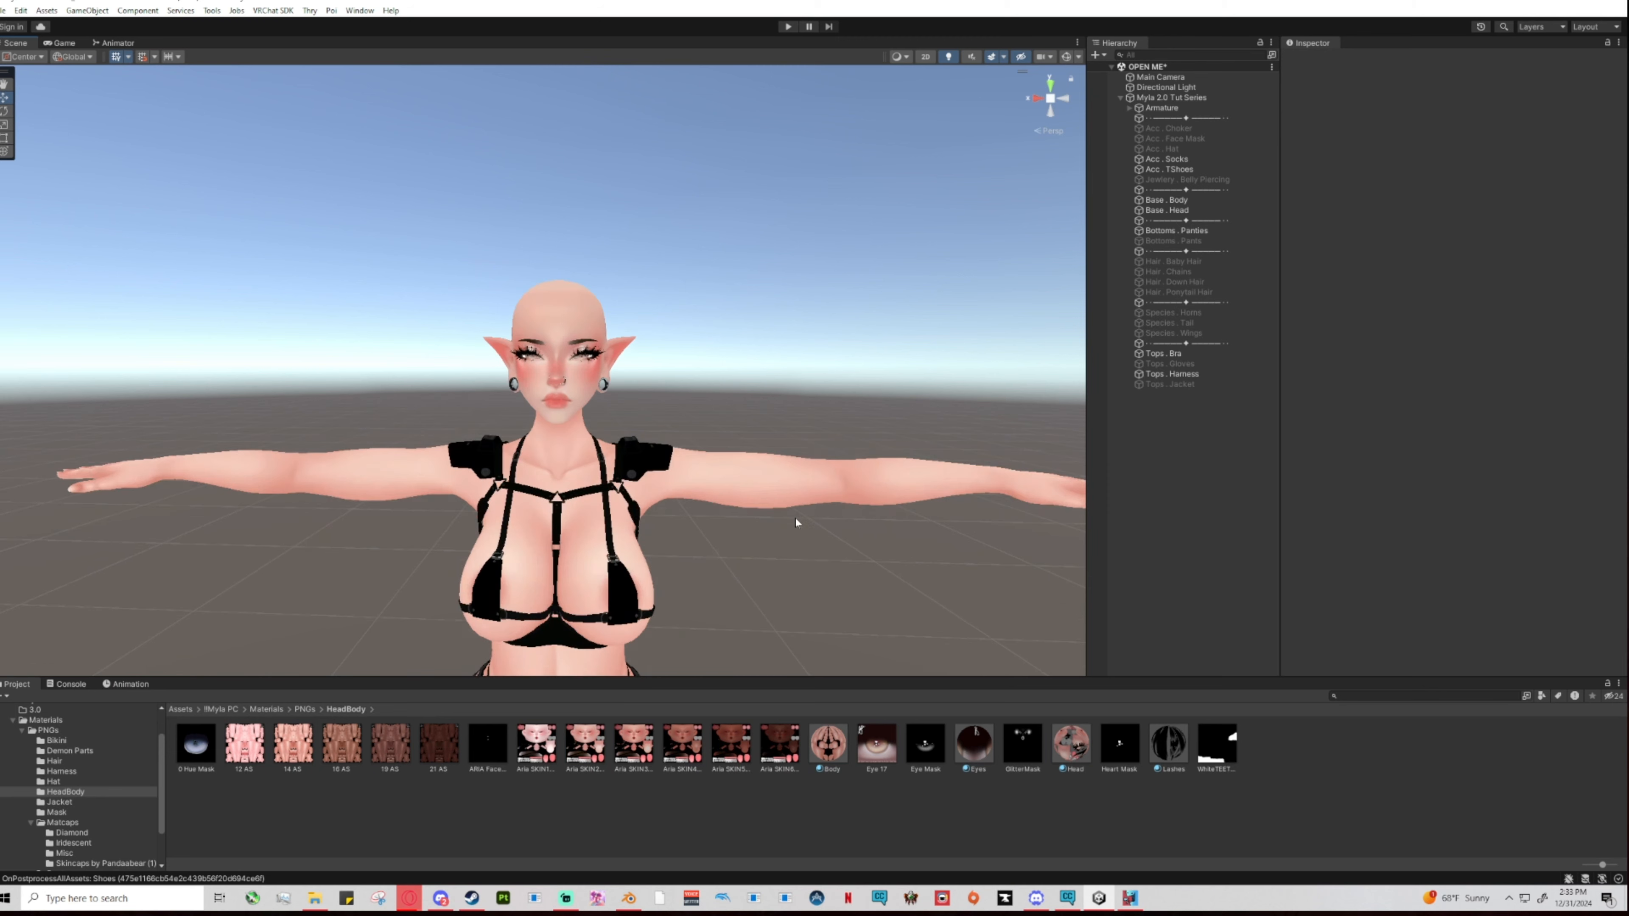
Enable Rim Lighting 0 on the Head material.
click(1070, 745)
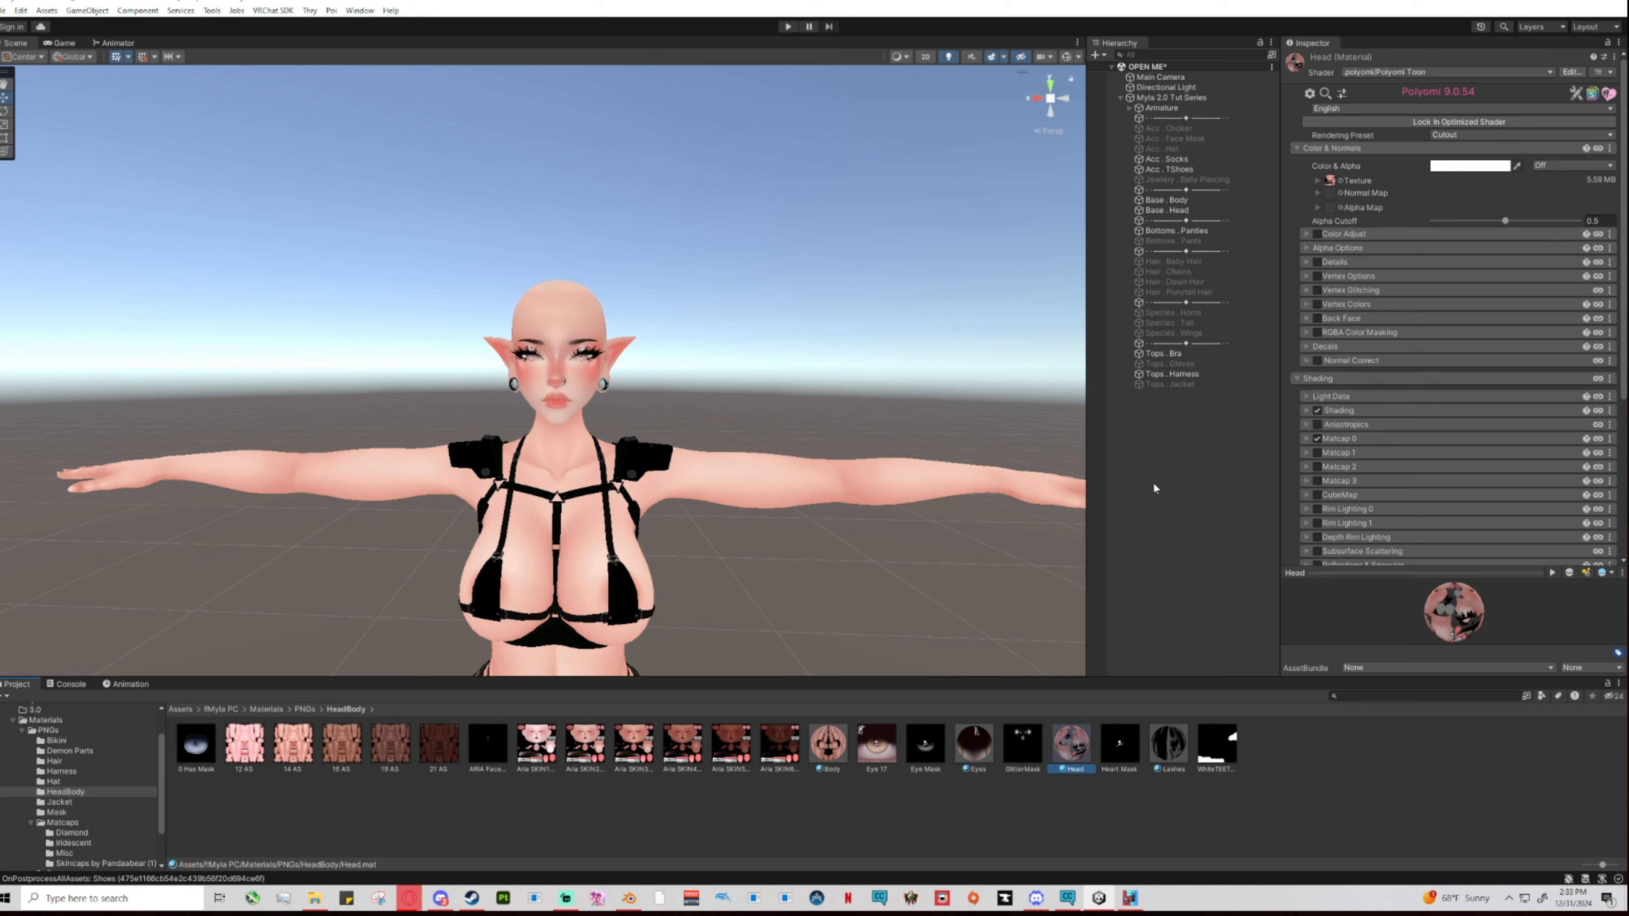
scroll(1359, 481, down, 1)
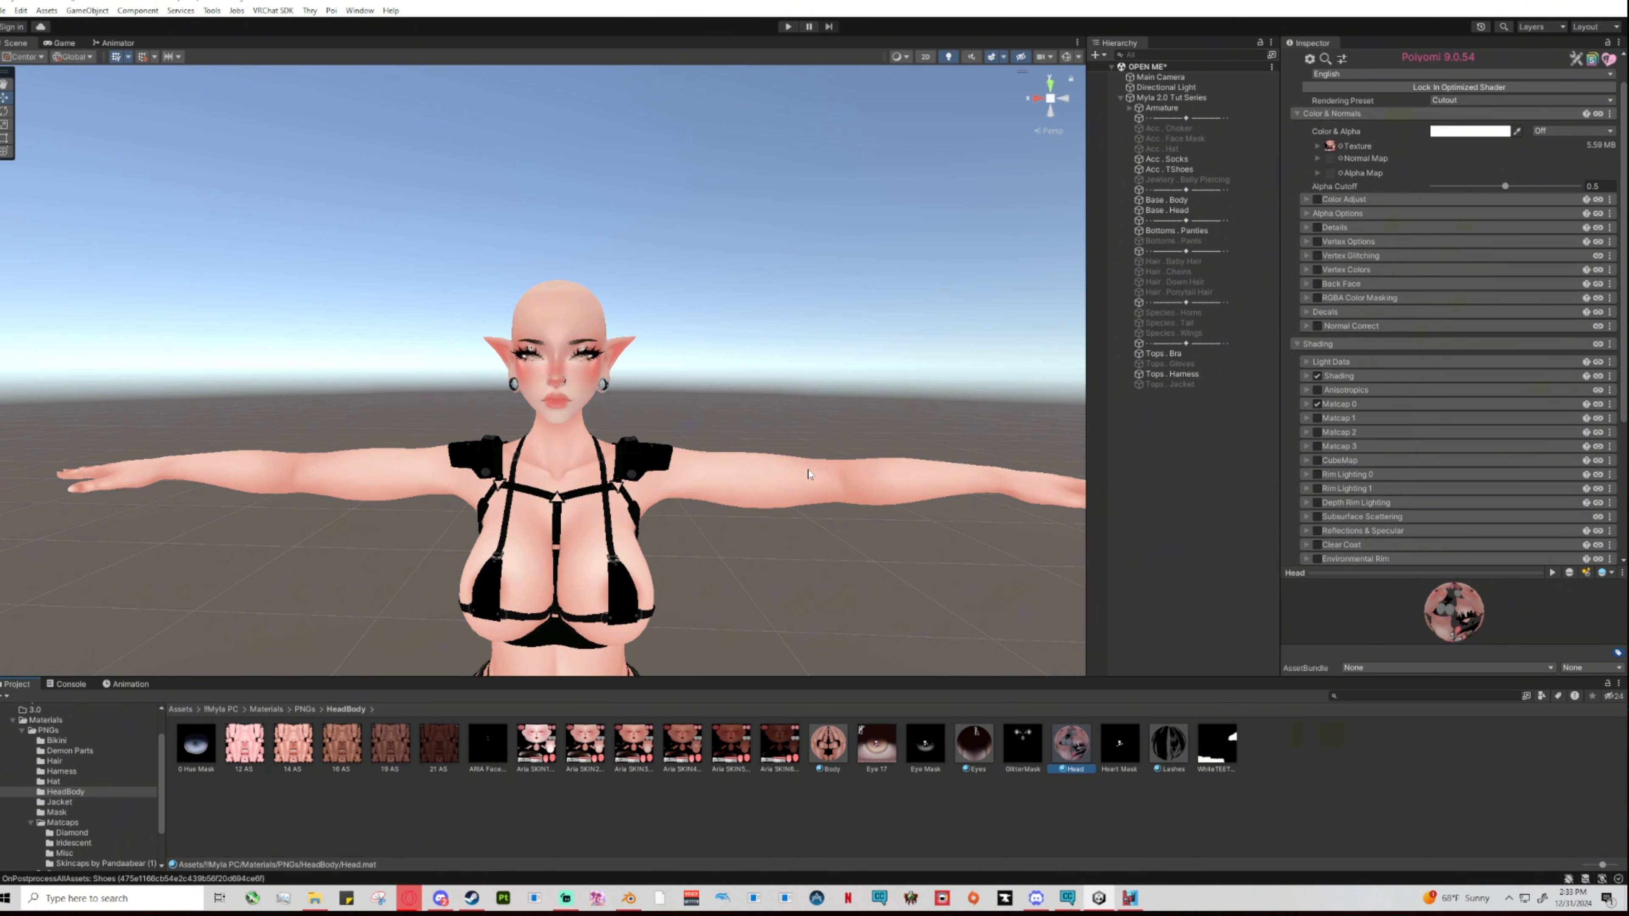
scroll(808, 475, up, 2)
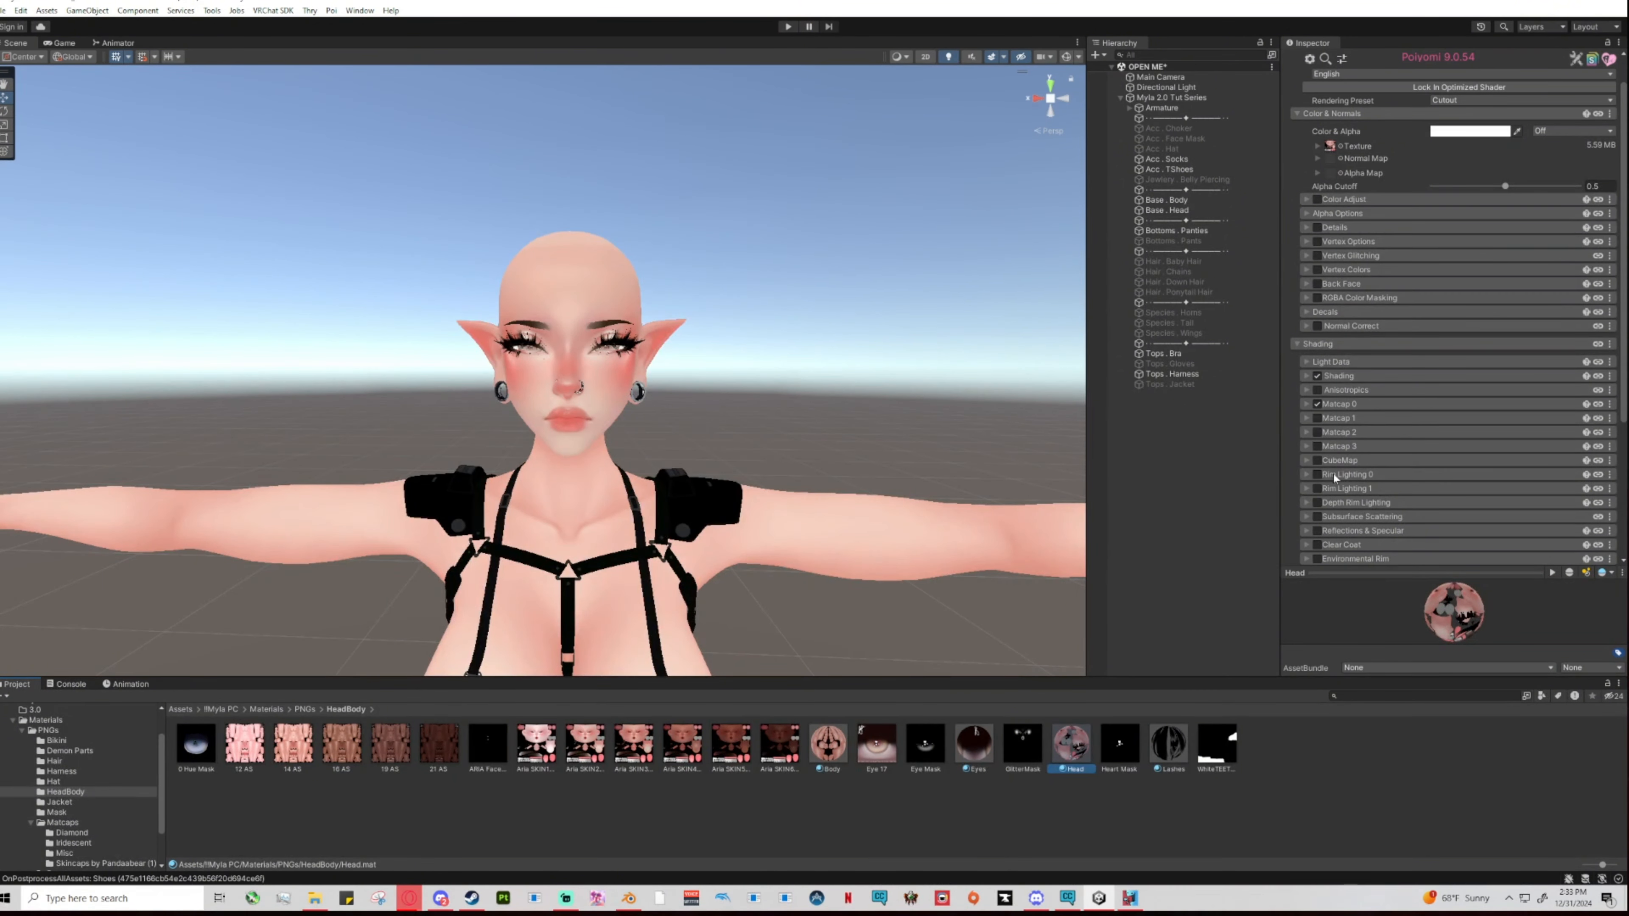
click(1317, 474)
scroll(769, 454, up, 3)
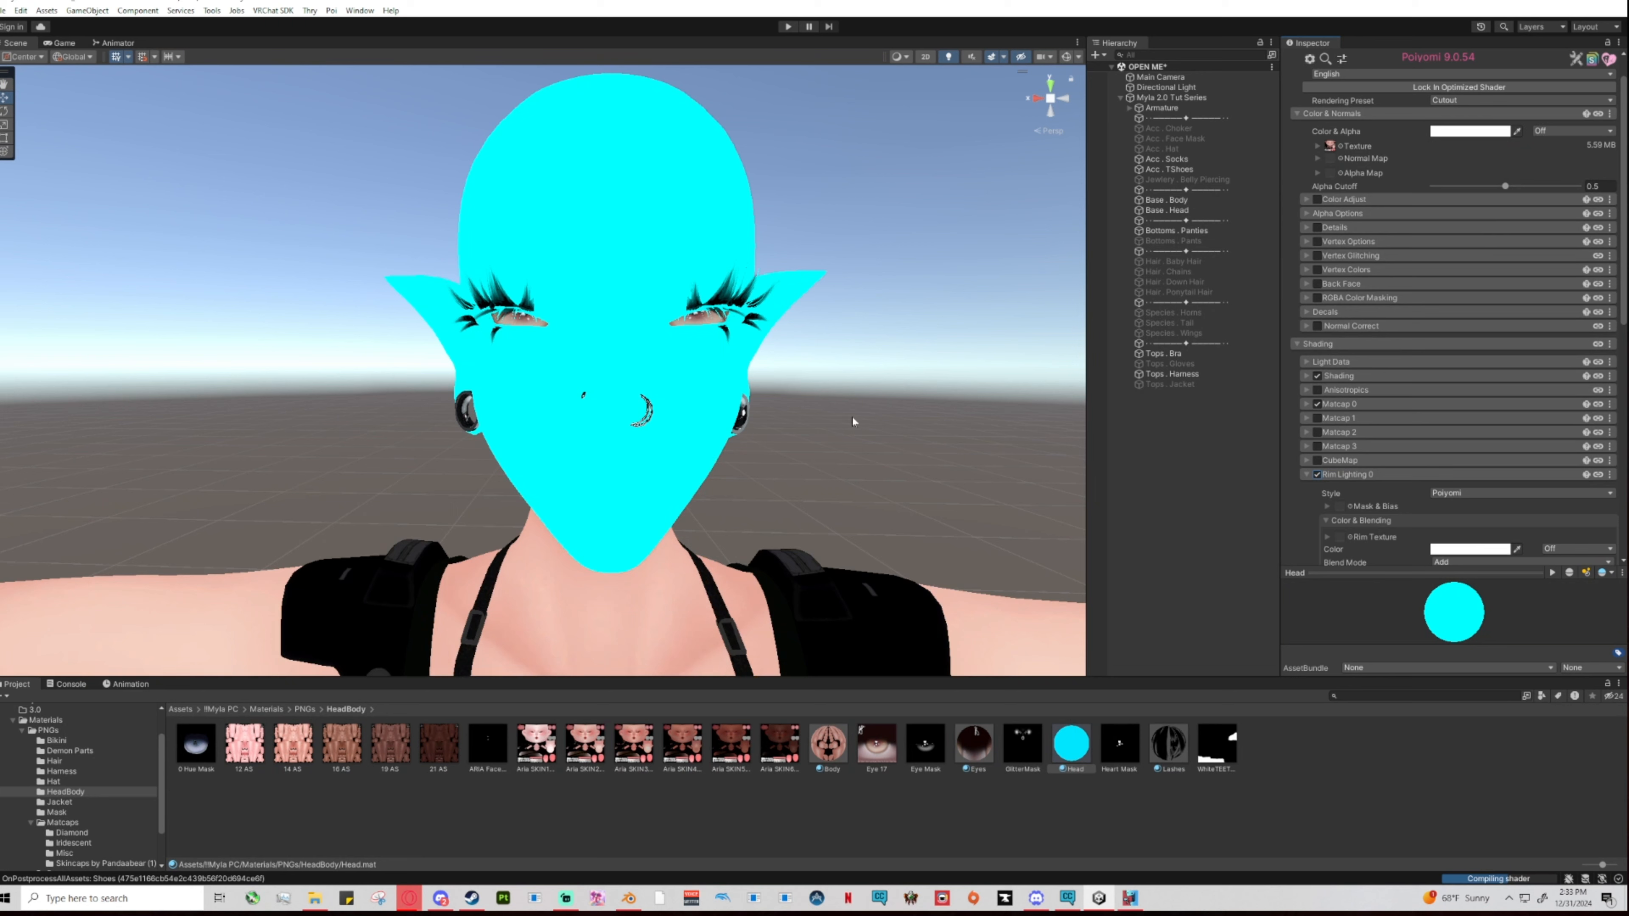
scroll(1560, 475, down, 3)
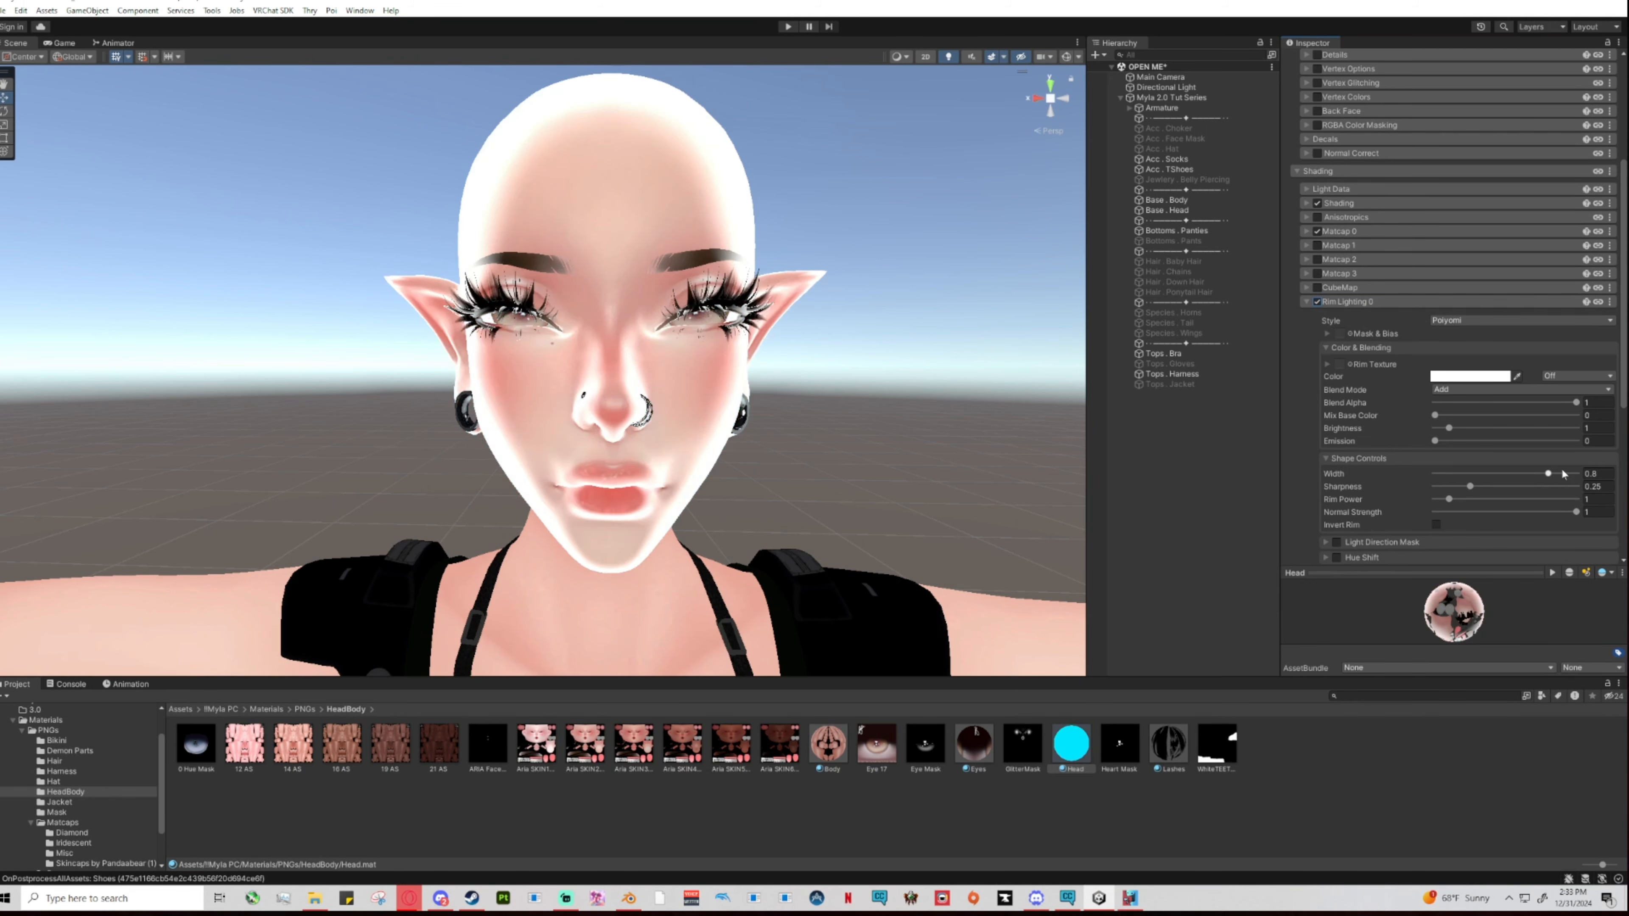
Set the Rim Lighting 0 color of the Head material to light pink F1AEAE.
scroll(847, 523, down, 5)
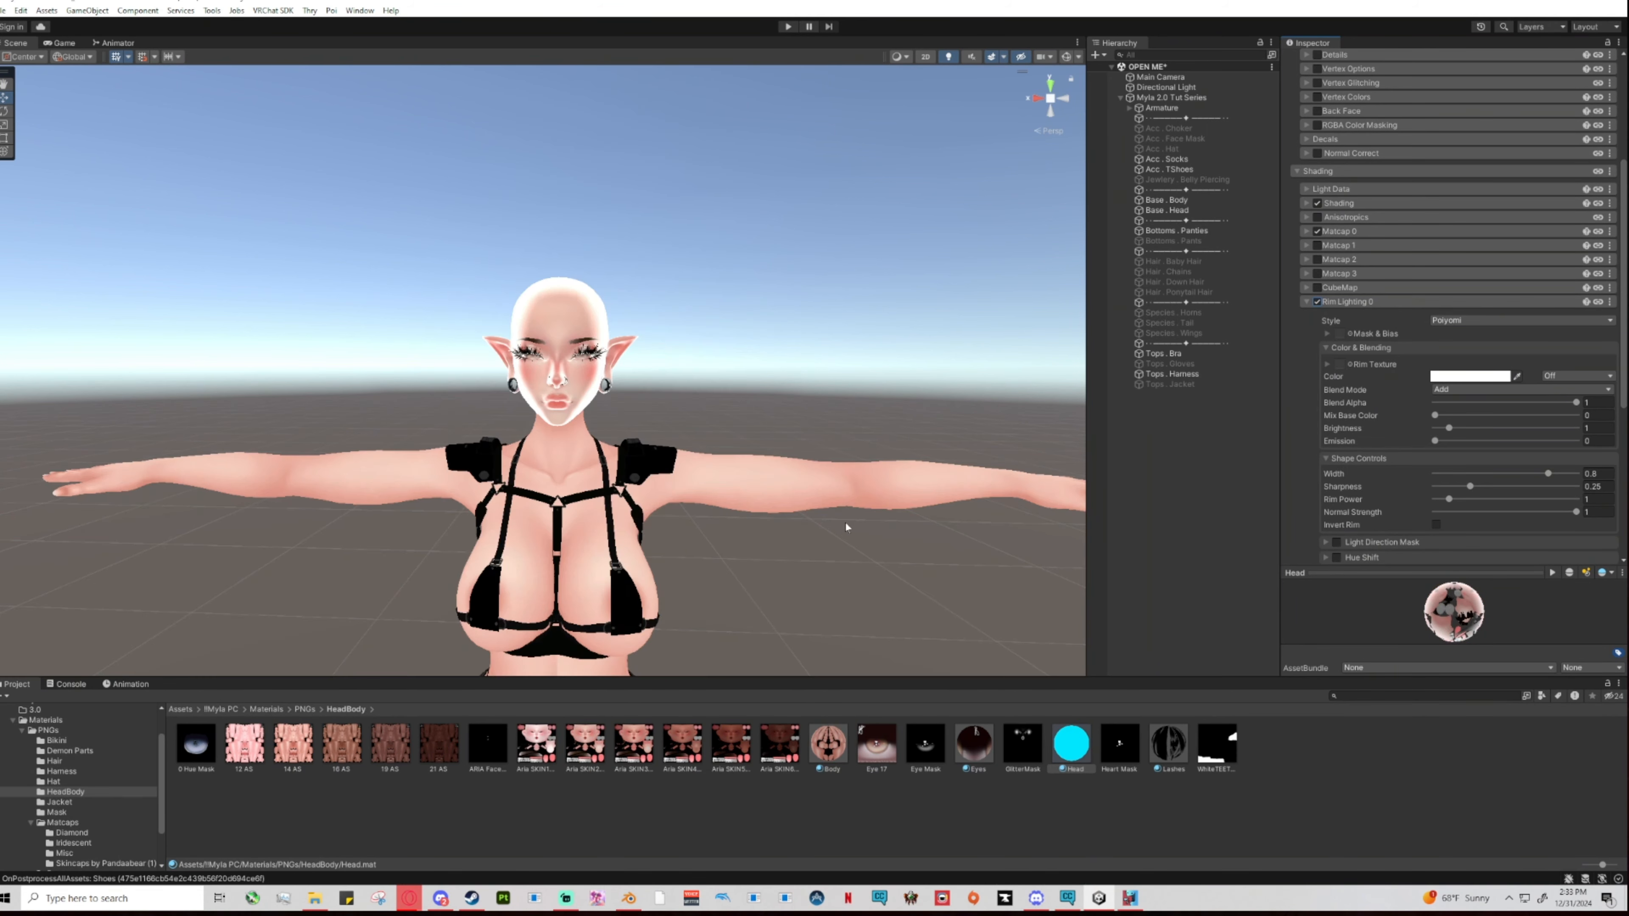
scroll(846, 523, up, 3)
mouse_move(830, 526)
middle_down()
mouse_move(771, 528)
mouse_move(833, 521)
mouse_move(811, 521)
middle_up()
scroll(810, 520, up, 5)
scroll(846, 523, up, 2)
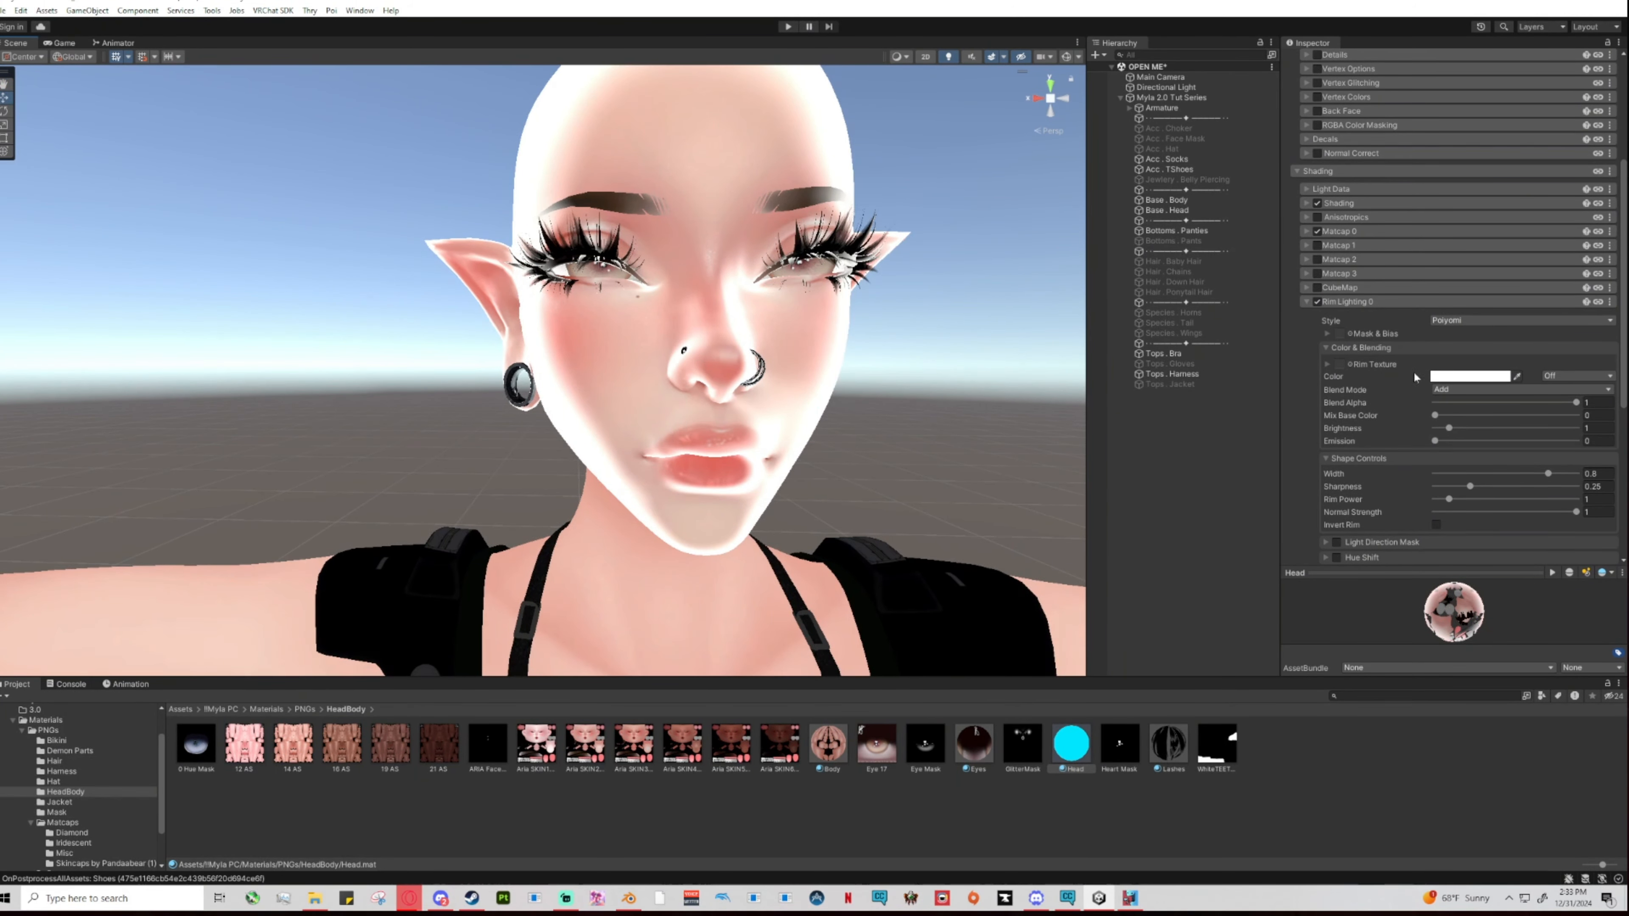
click(1443, 377)
click(1541, 457)
drag(1541, 457, 1511, 449)
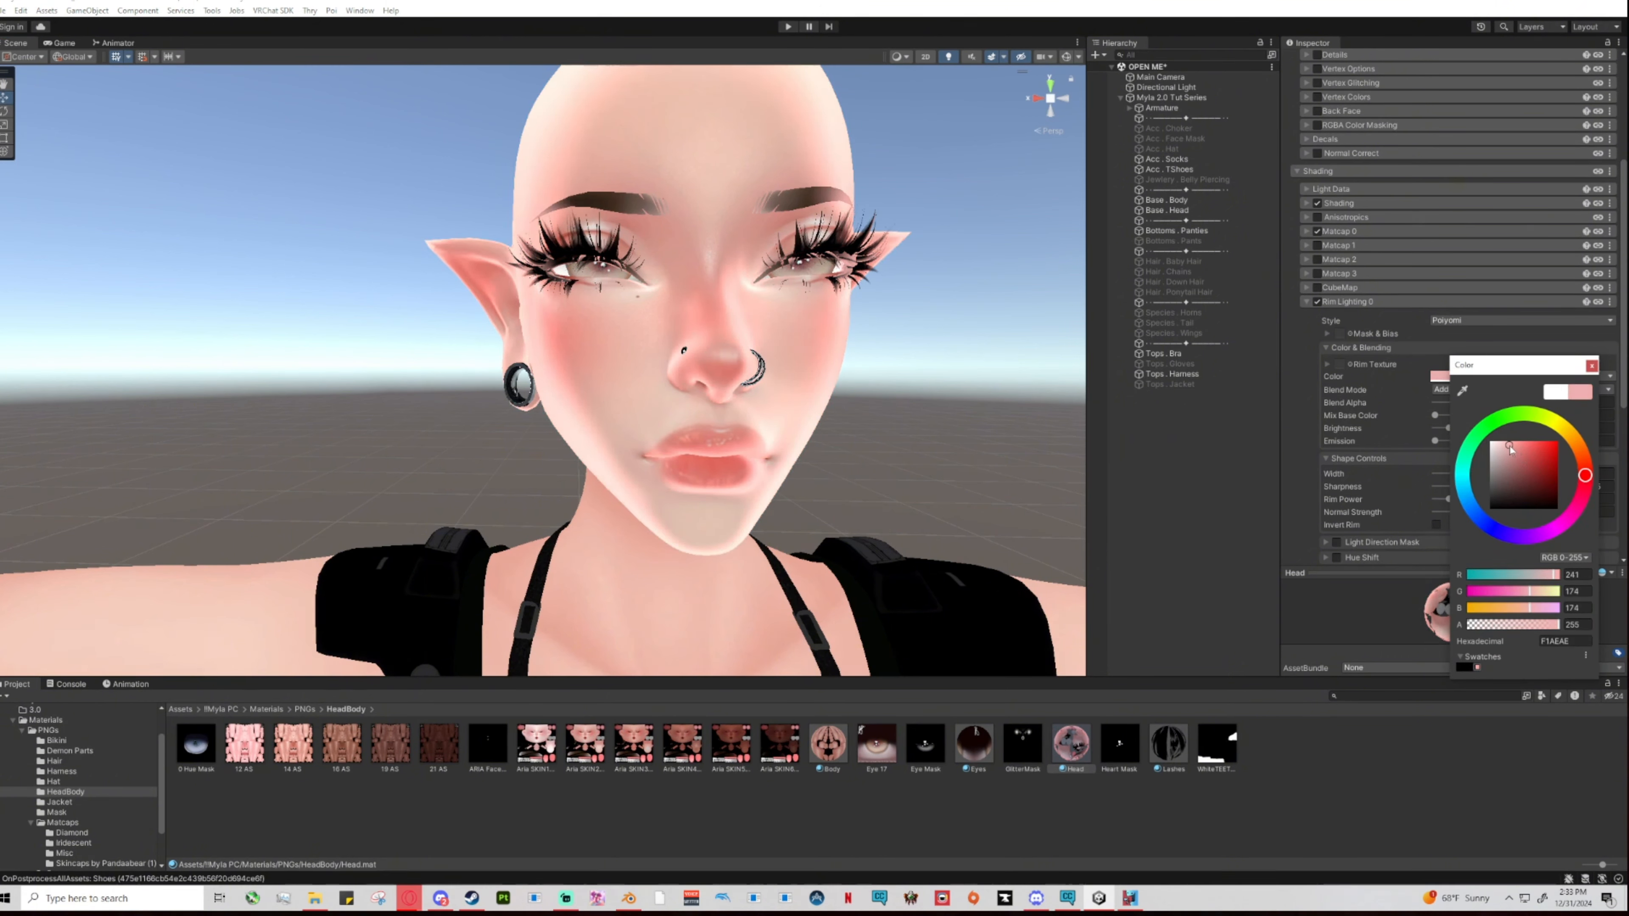
click(1591, 365)
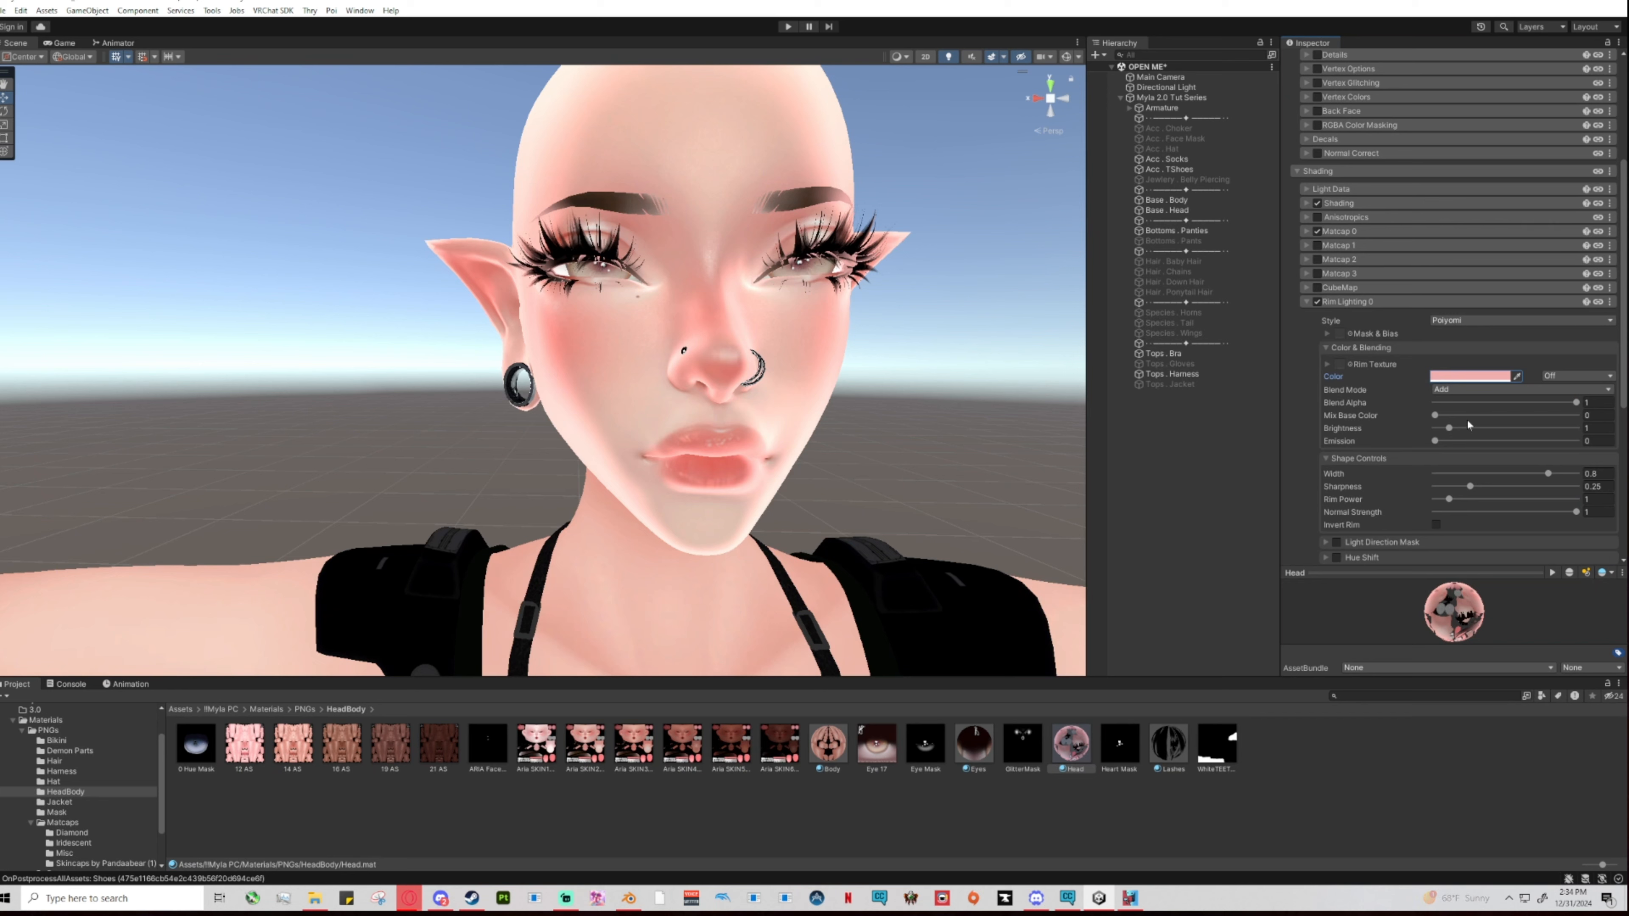
Compare the Replace, Multiply, Mixed and Screen blend modes for Rim Lighting 0 and choose Multiply.
click(1469, 389)
click(1468, 420)
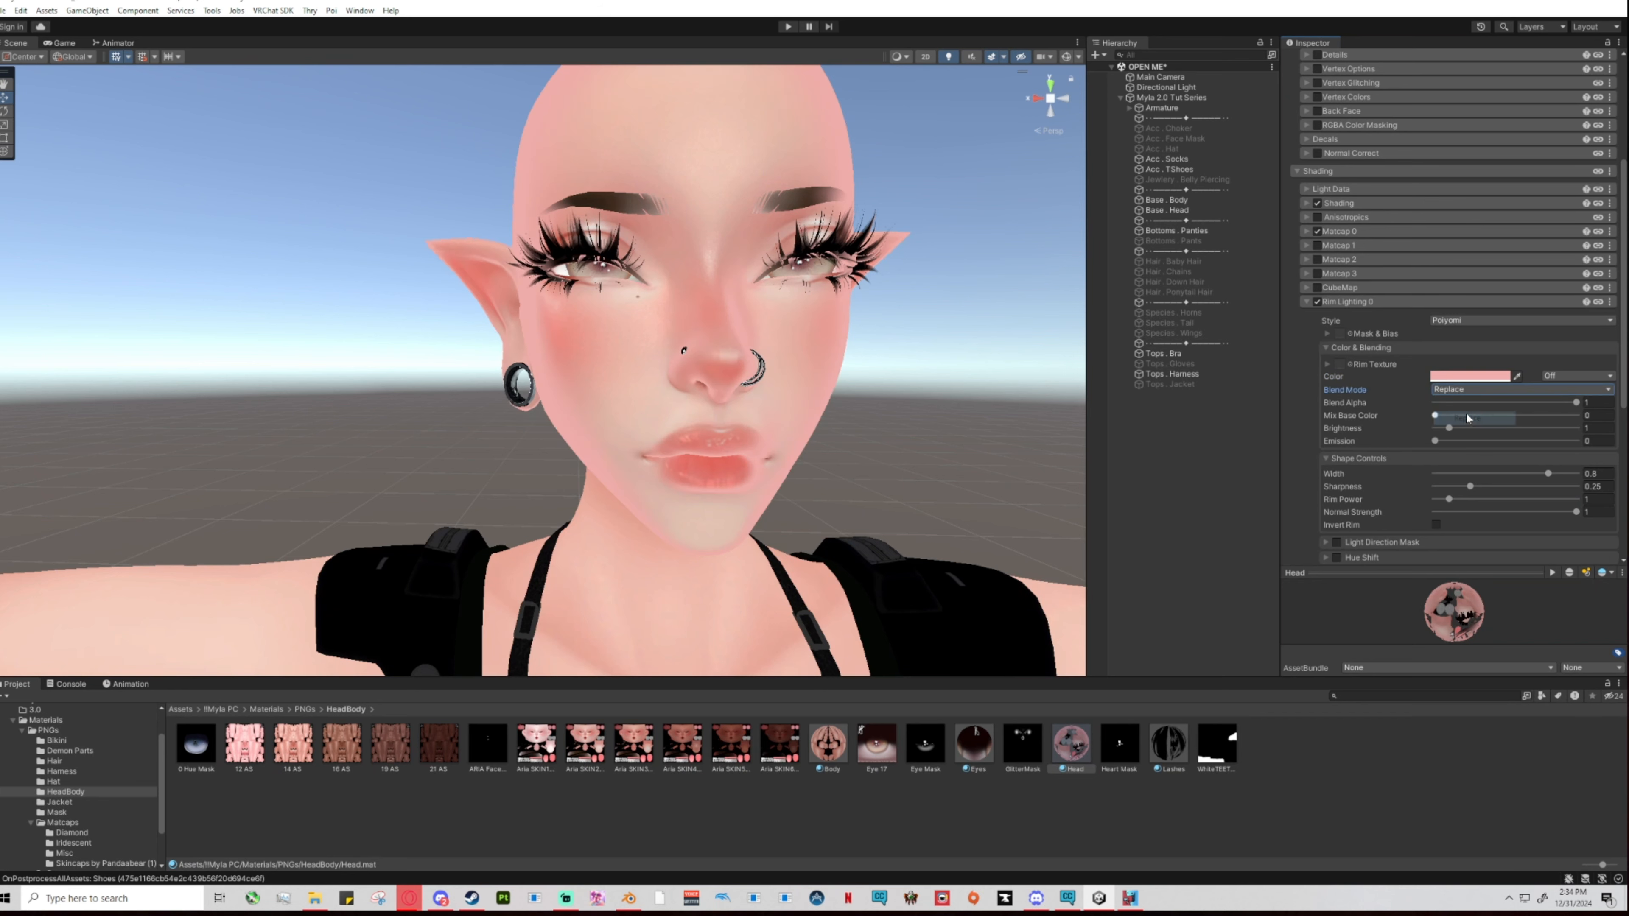
click(1469, 389)
click(1468, 432)
click(1469, 389)
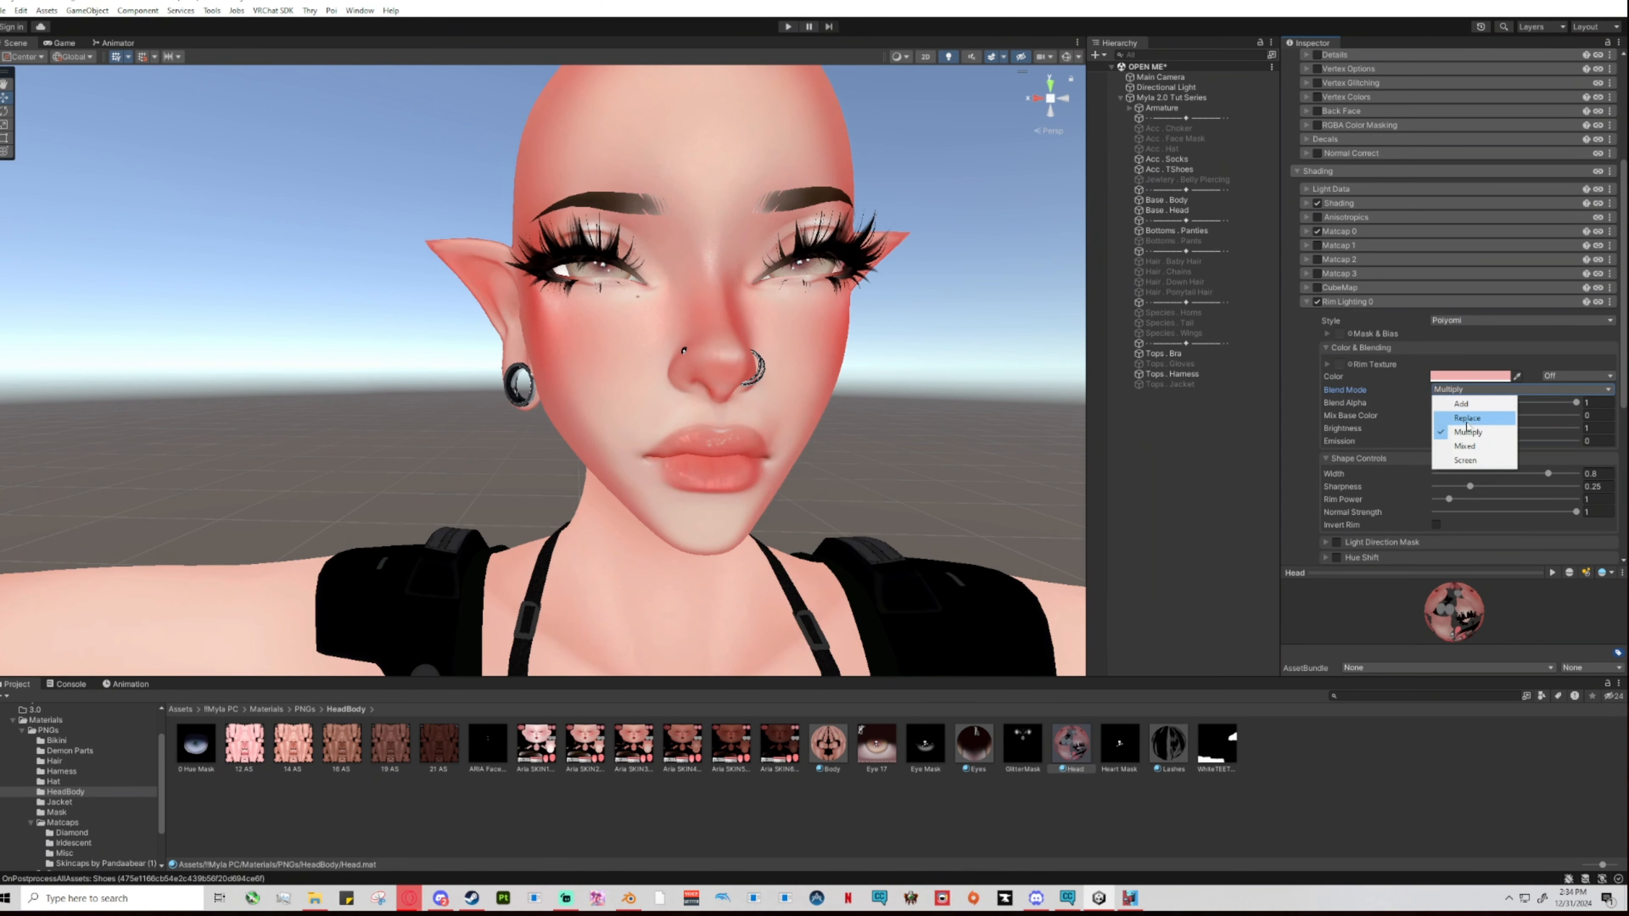
click(1465, 445)
click(1469, 390)
click(1467, 461)
click(1468, 389)
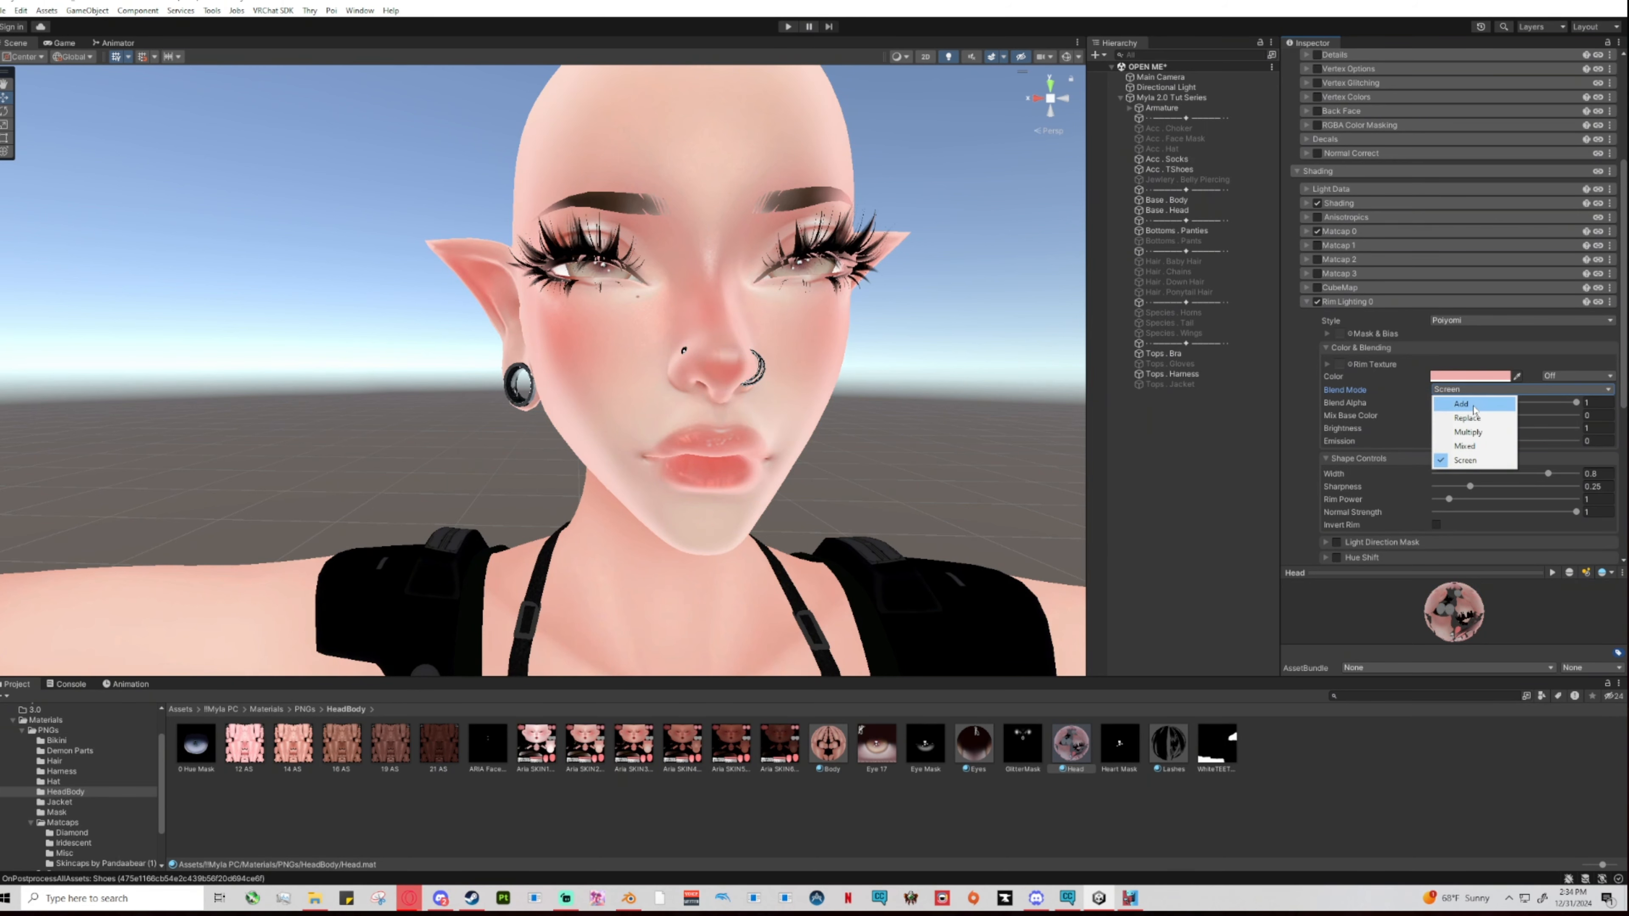
click(1468, 432)
middle_drag(1003, 403, 966, 409)
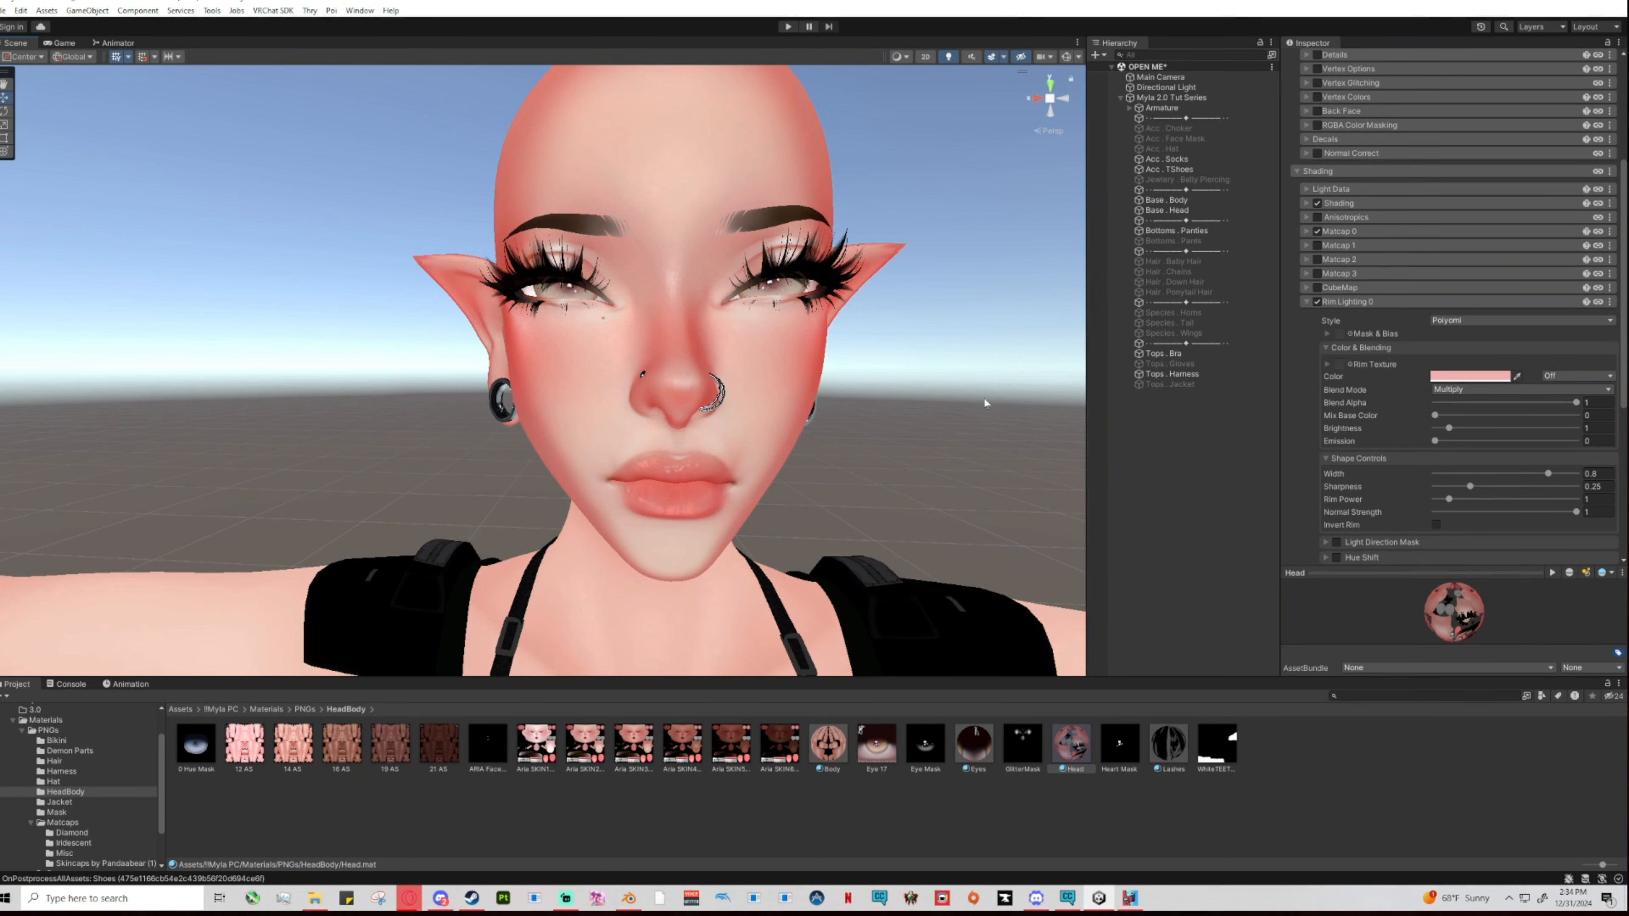
Set Rim Lighting 0's width to 0.28, sharpness to 0 and rim power to 0.9, and try the inverted rim.
drag(1547, 474, 1494, 486)
drag(1359, 486, 1263, 479)
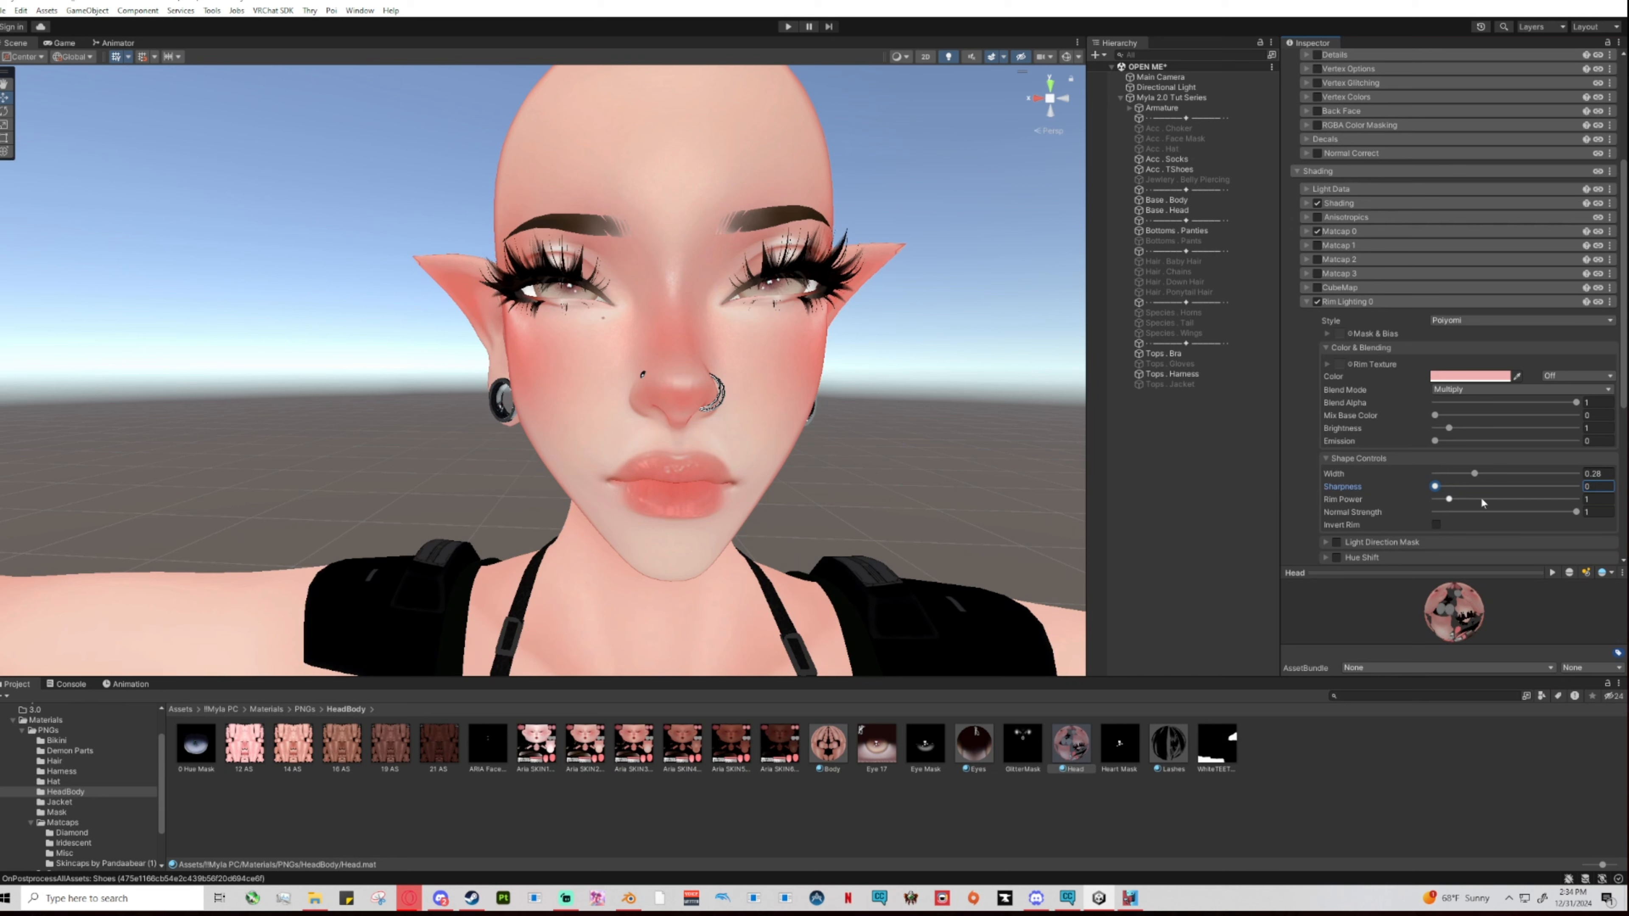
mouse_move(1453, 500)
mouse_down()
mouse_move(1411, 500)
mouse_move(1448, 499)
mouse_up()
click(1435, 524)
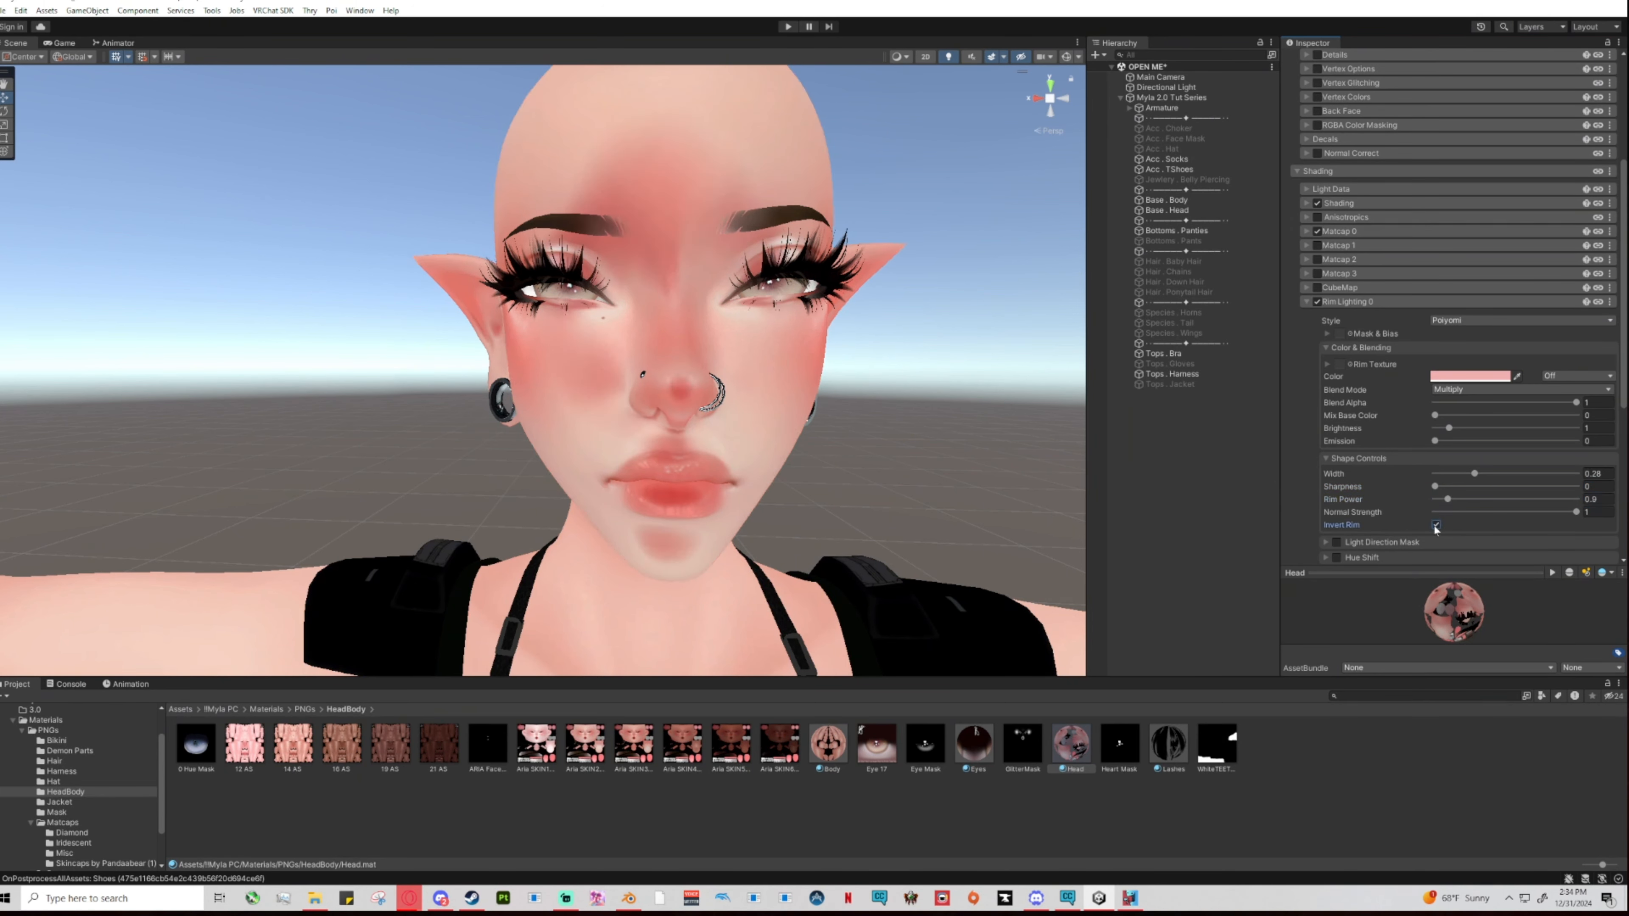
click(1435, 525)
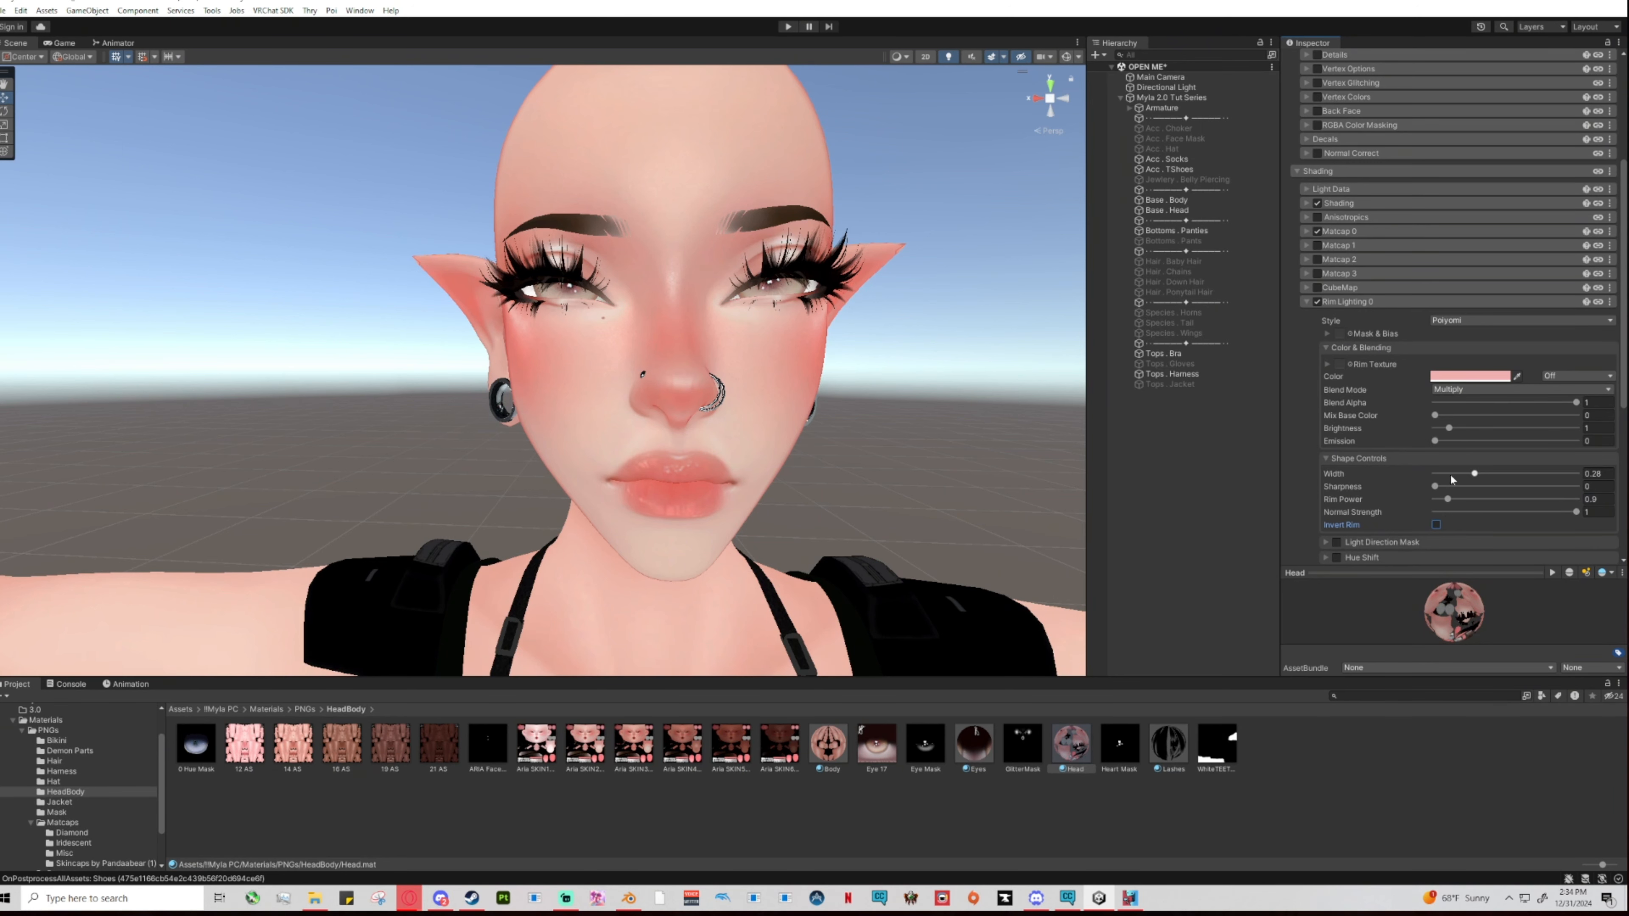
Set Rim Lighting 0's sharpness to 1 and width to 0.382, checking the hard rim from the side and front.
mouse_move(1475, 476)
mouse_down()
mouse_move(1440, 477)
mouse_move(1495, 481)
mouse_move(1433, 491)
mouse_move(1577, 486)
mouse_up()
right_drag(803, 466, 895, 455)
middle_drag(809, 456, 888, 453)
drag(1472, 473, 1487, 474)
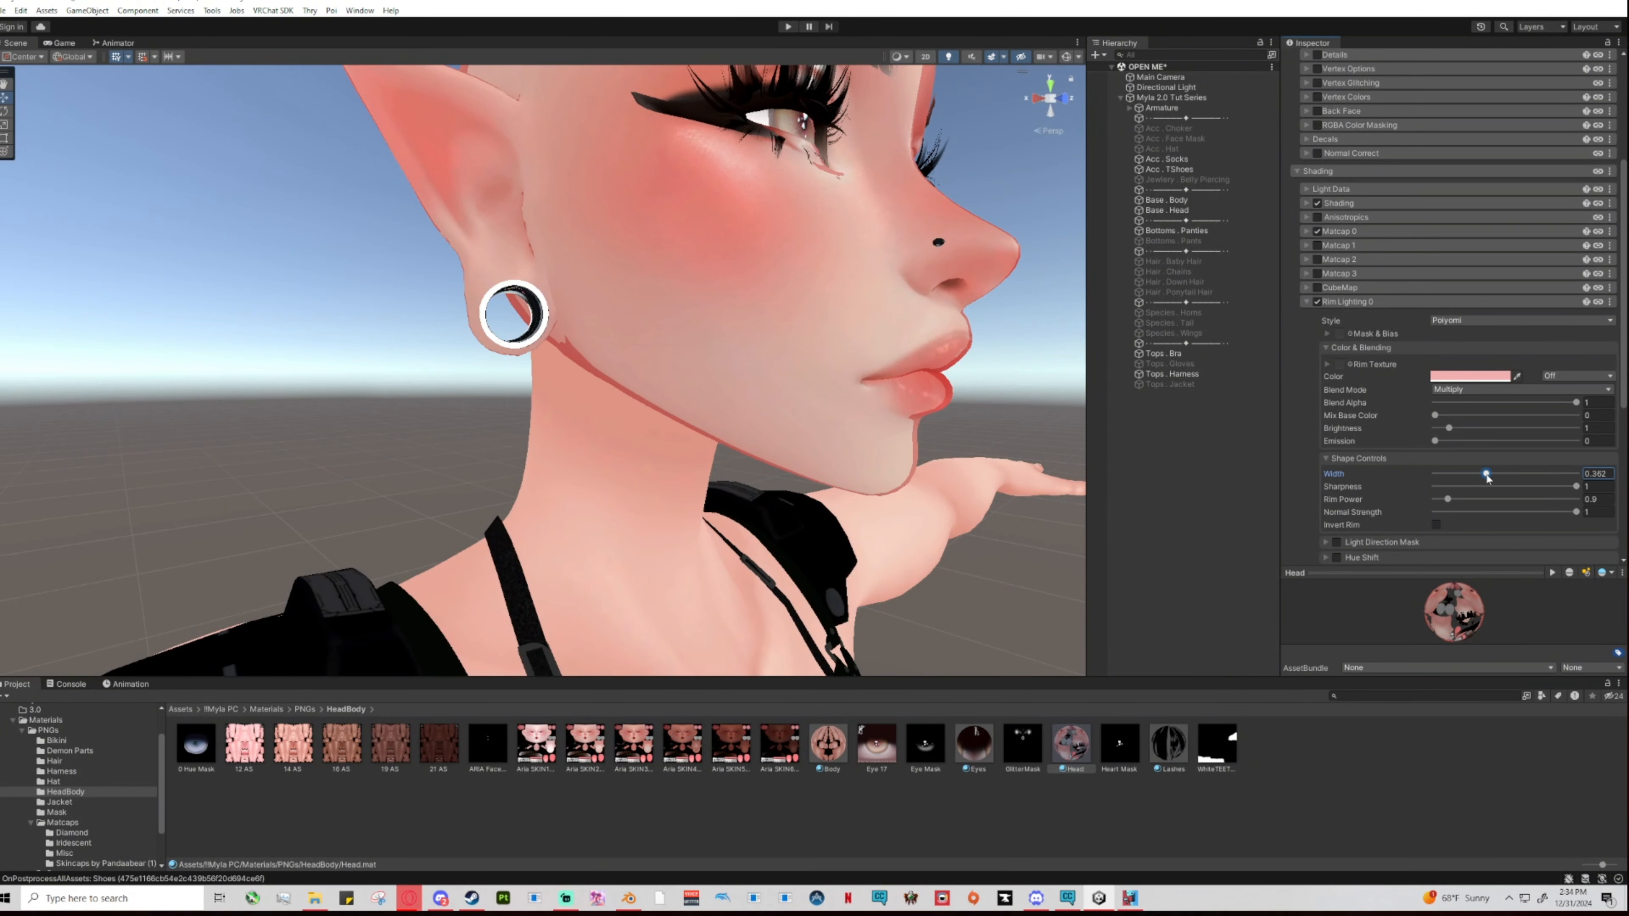
alt+drag(809, 433, 868, 456)
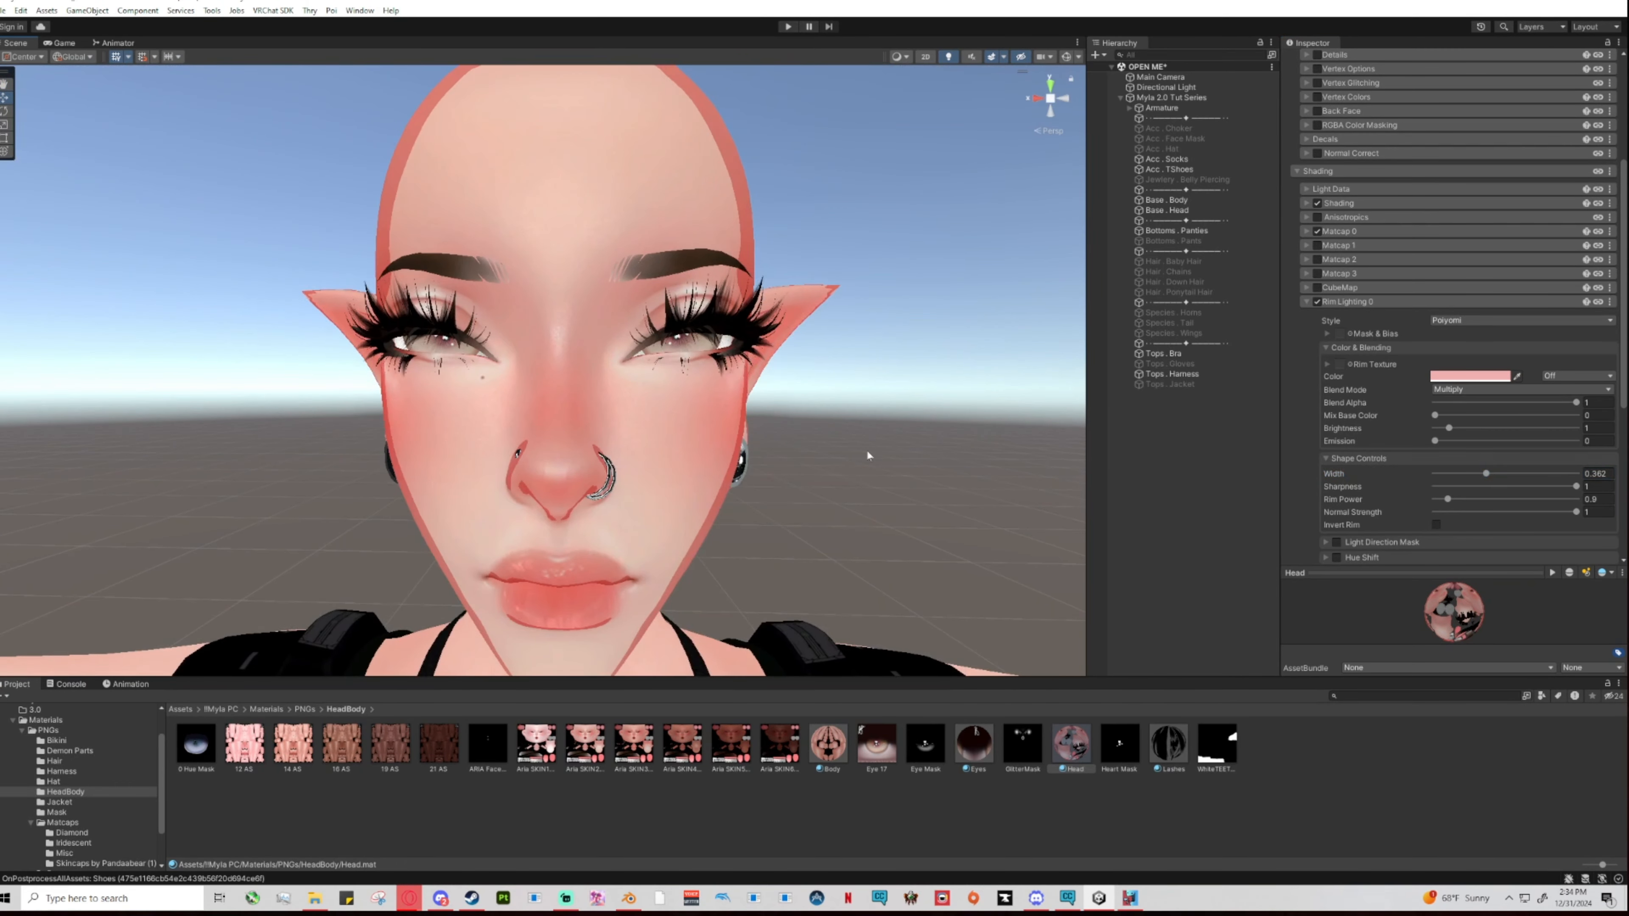
Try Rim Lighting 0's width at 0.222 on the Head material, checking the hard rim from the side and front.
click(1467, 474)
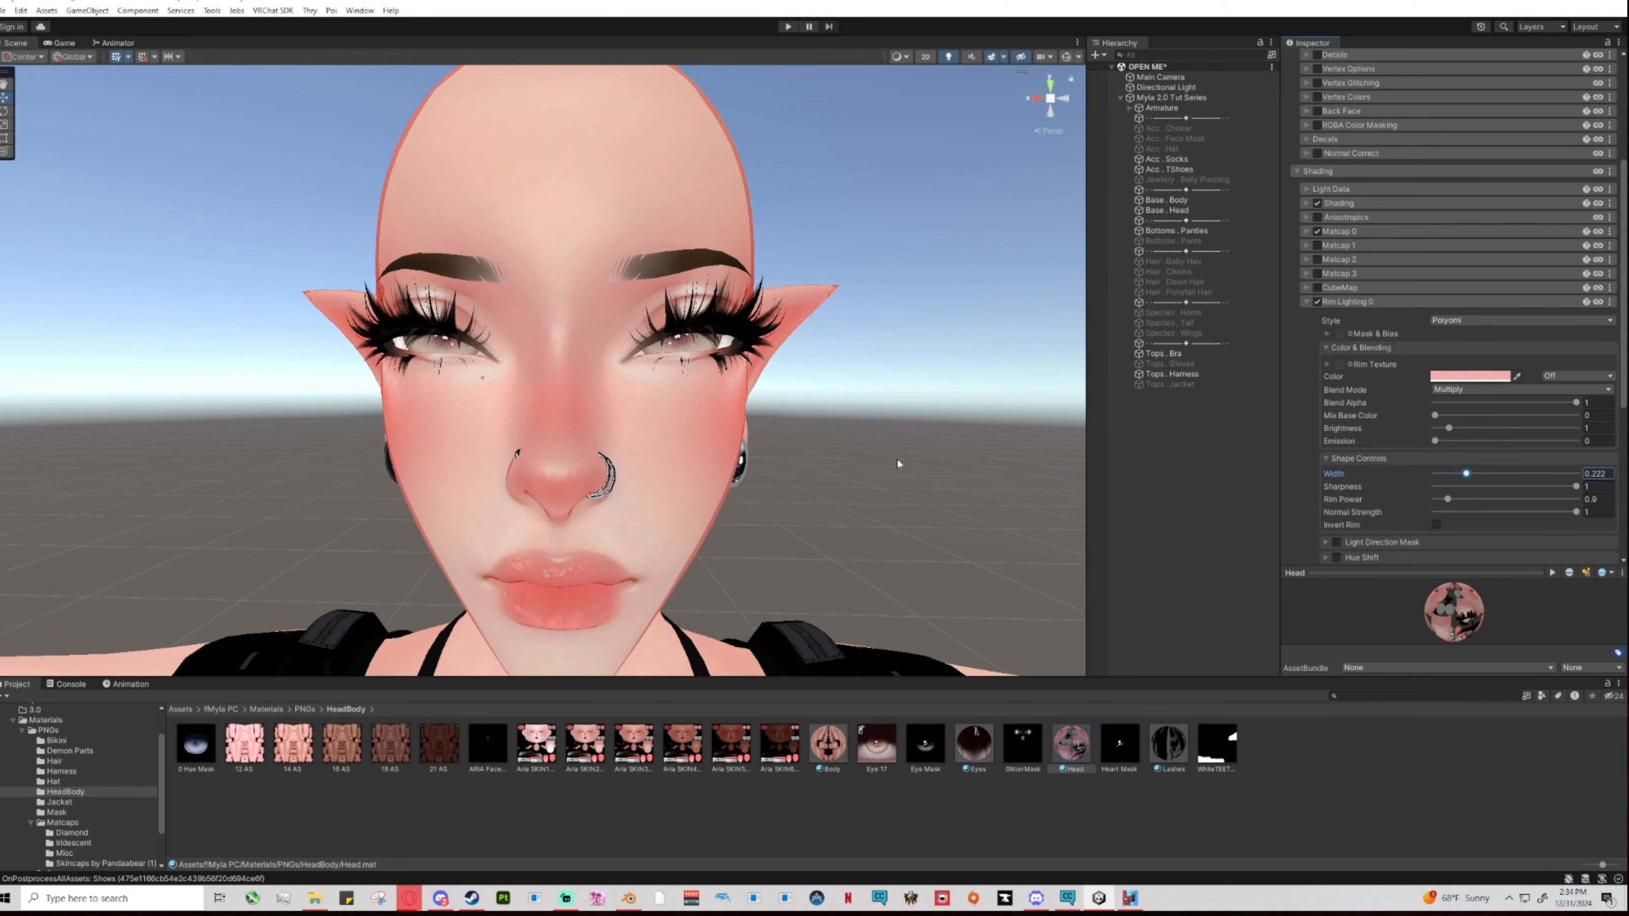
alt+drag(898, 462, 1037, 477)
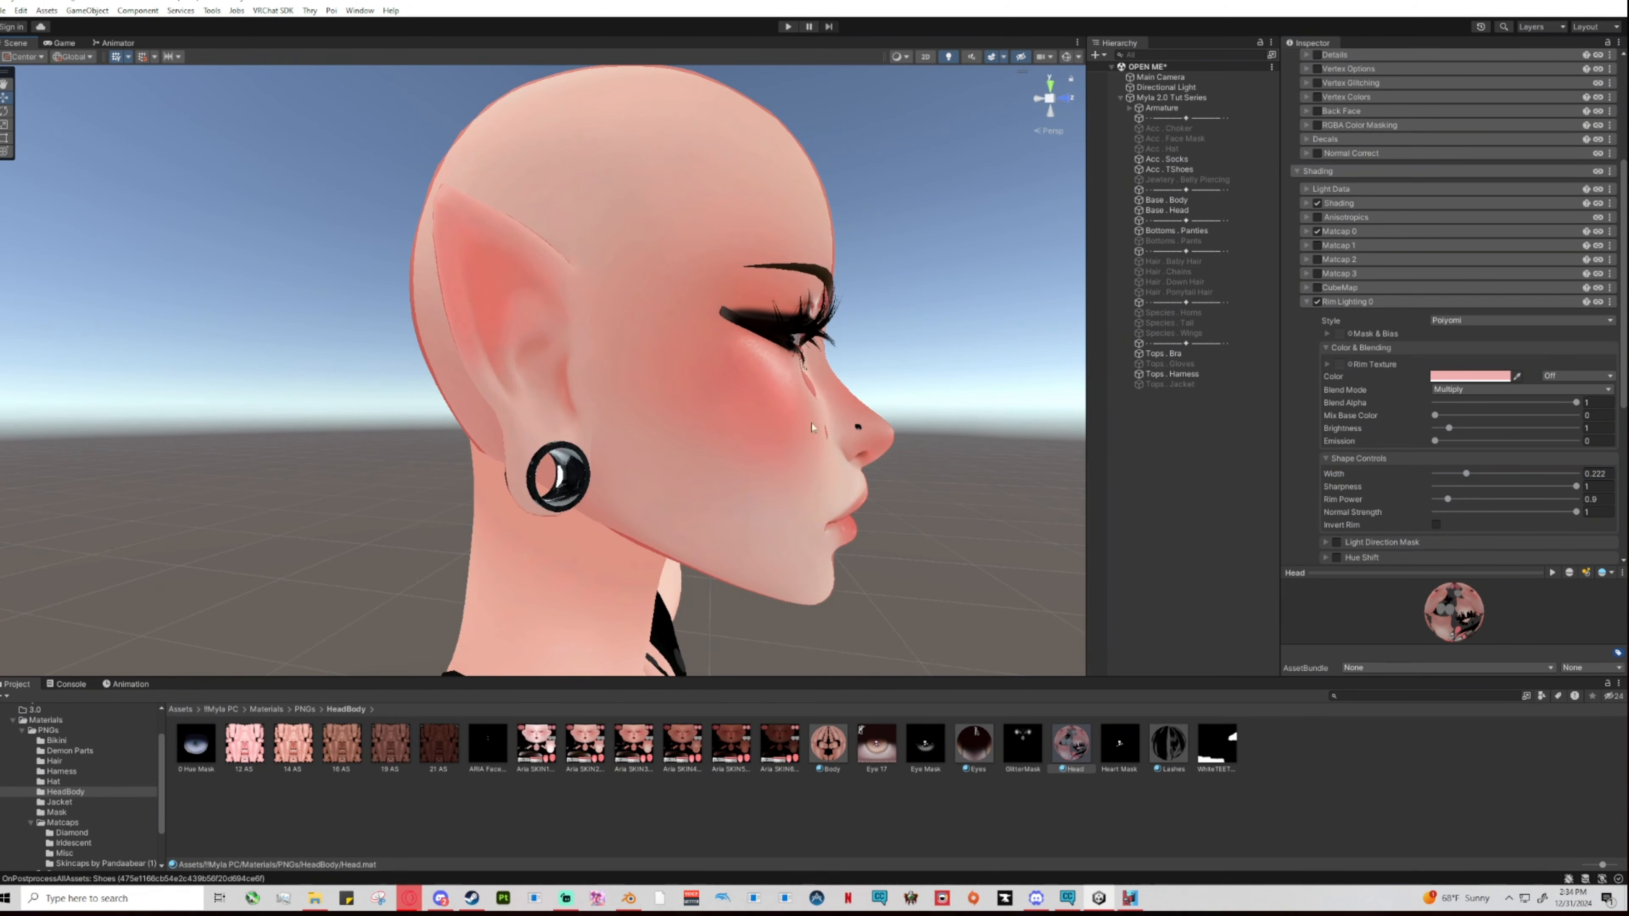
alt+drag(934, 498, 642, 508)
scroll(970, 490, up, 5)
scroll(970, 489, down, 3)
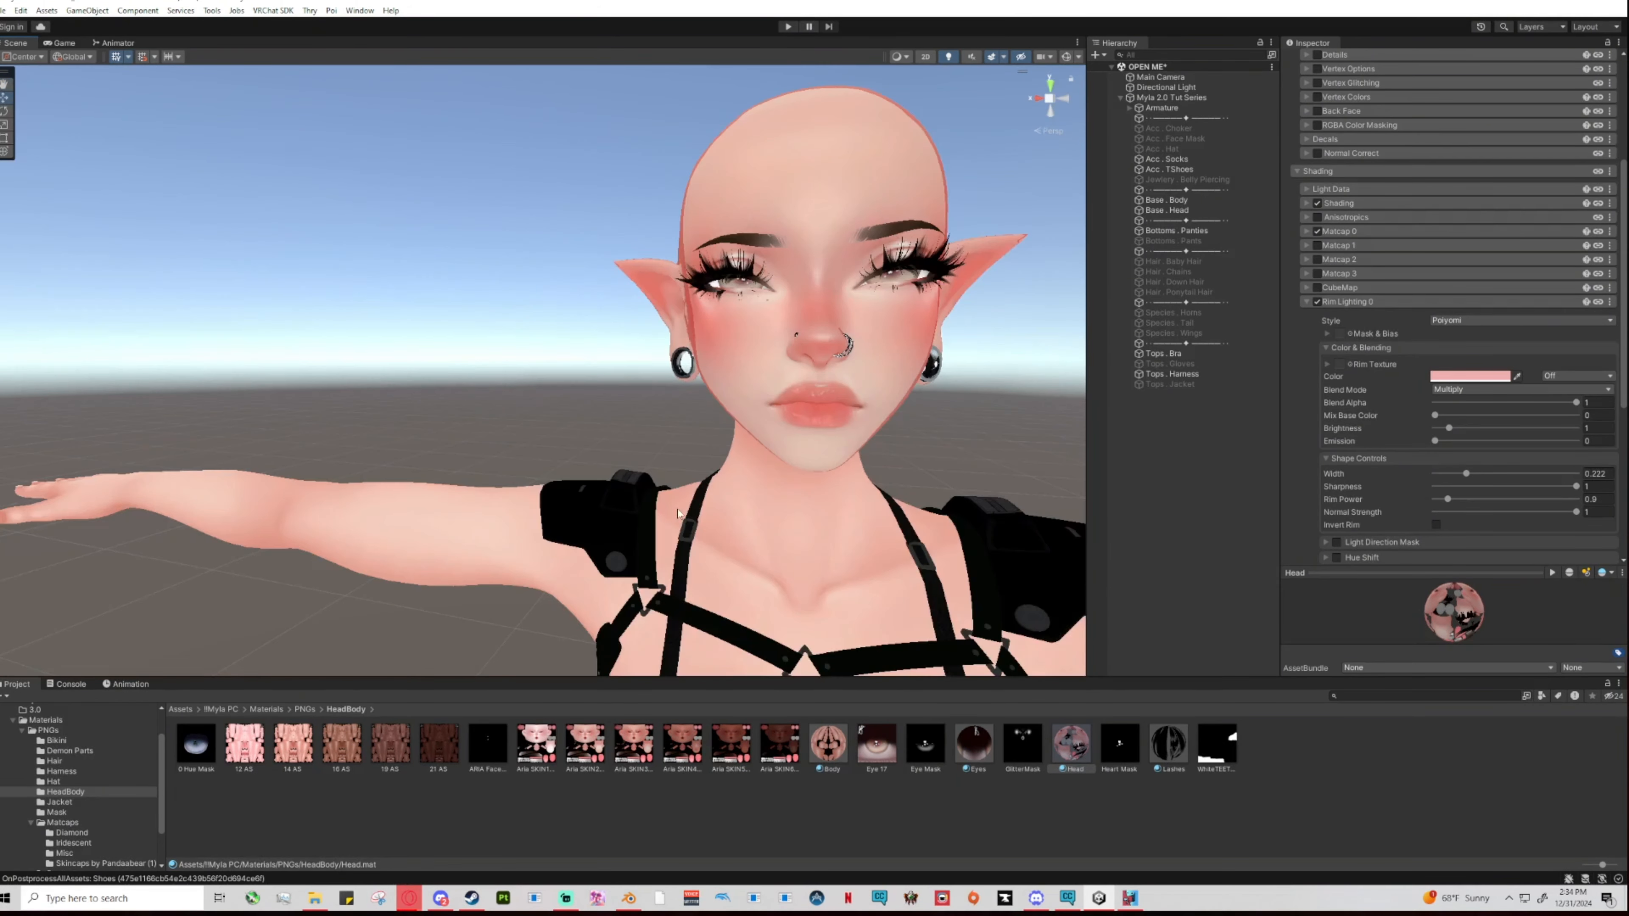
scroll(642, 509, up, 2)
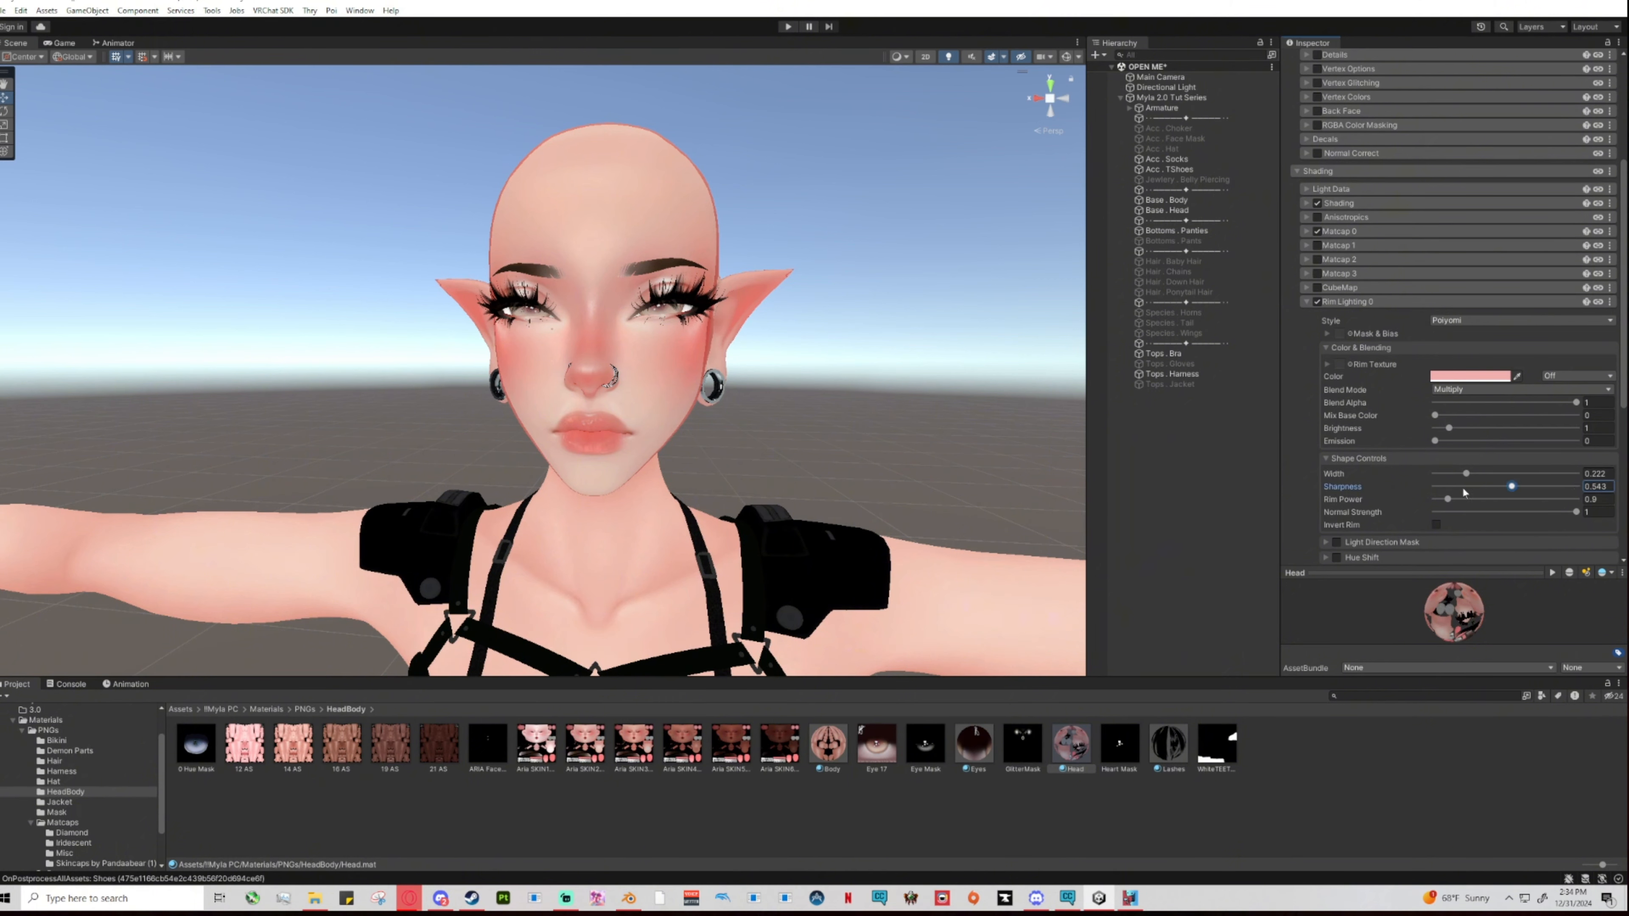
Set Rim Lighting 0's sharpness to 0, rim power to 1.31, width to 0.435 and Mix Base Color to 0.33.
mouse_move(1463, 487)
mouse_down()
mouse_move(1424, 472)
mouse_move(1516, 476)
mouse_move(1492, 476)
mouse_up()
scroll(789, 464, up, 5)
scroll(790, 464, down, 5)
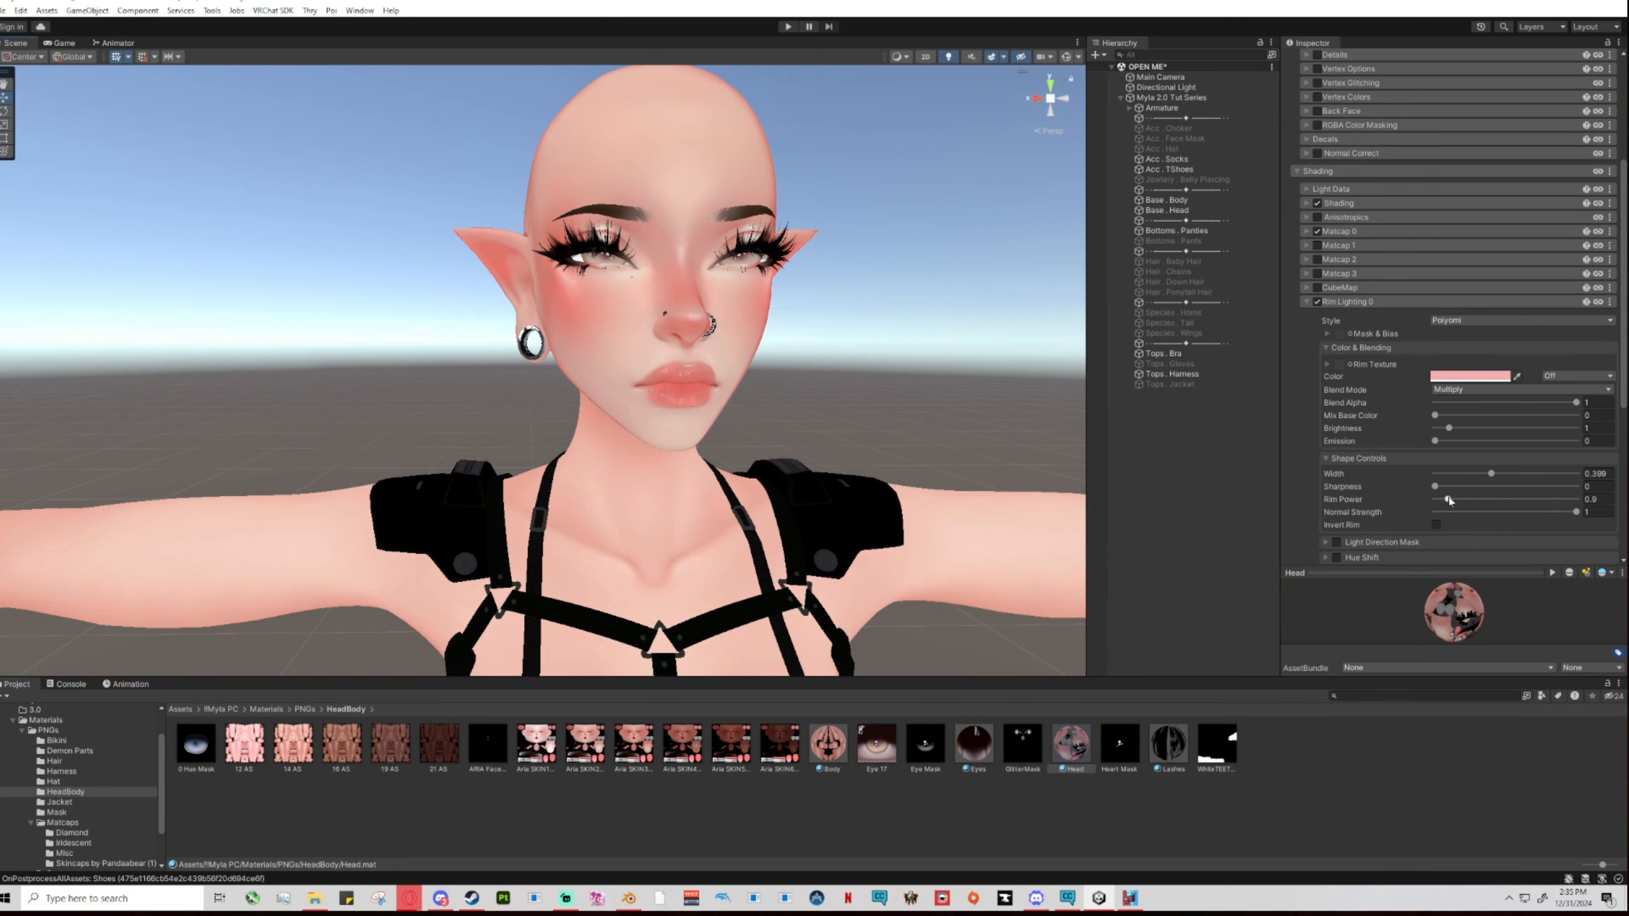
mouse_move(1449, 500)
mouse_down()
mouse_move(1496, 481)
mouse_move(1447, 498)
mouse_up()
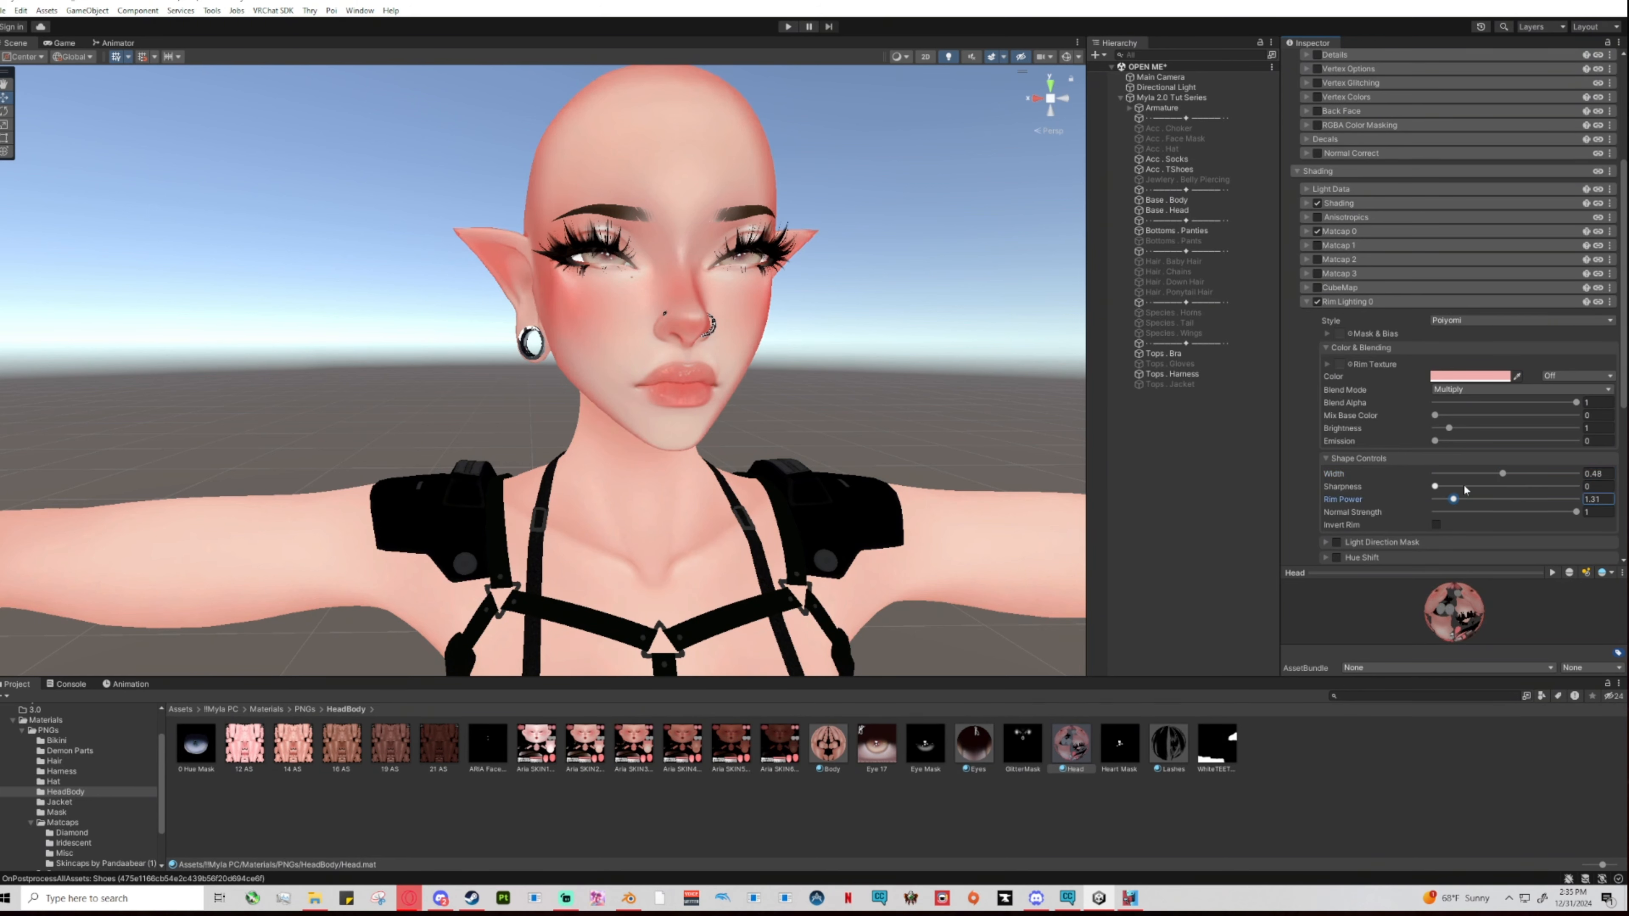
click(1500, 474)
drag(1436, 417, 1481, 416)
Enable Rim Lighting 1 on the Head material and set its color to a very light pink.
click(1306, 303)
click(1316, 317)
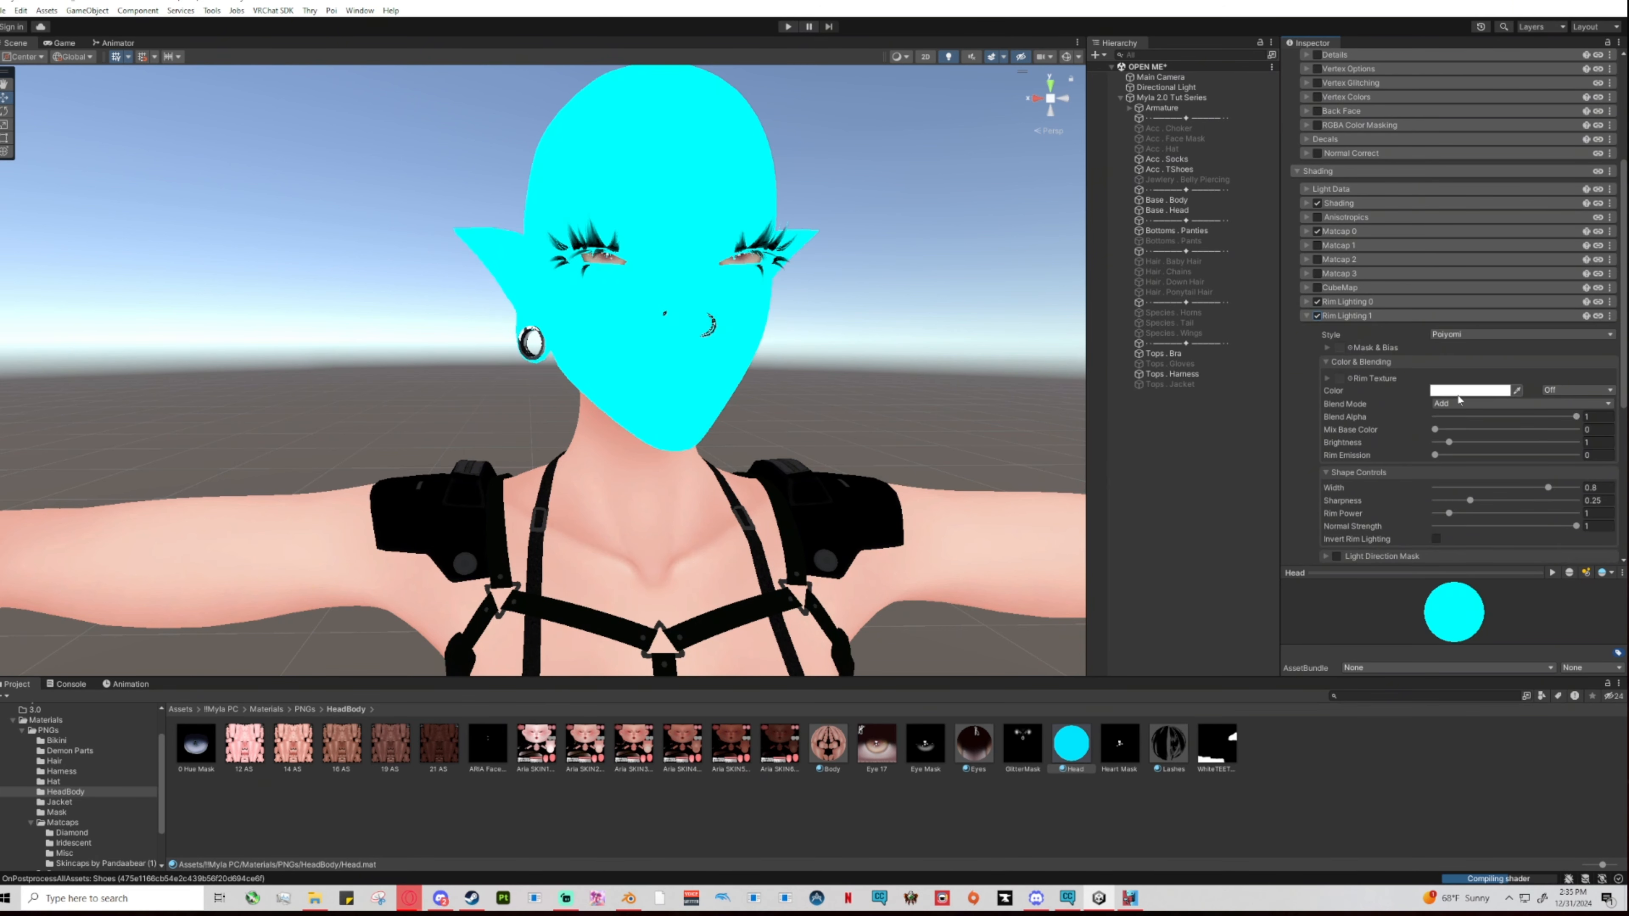
click(1459, 391)
click(1507, 456)
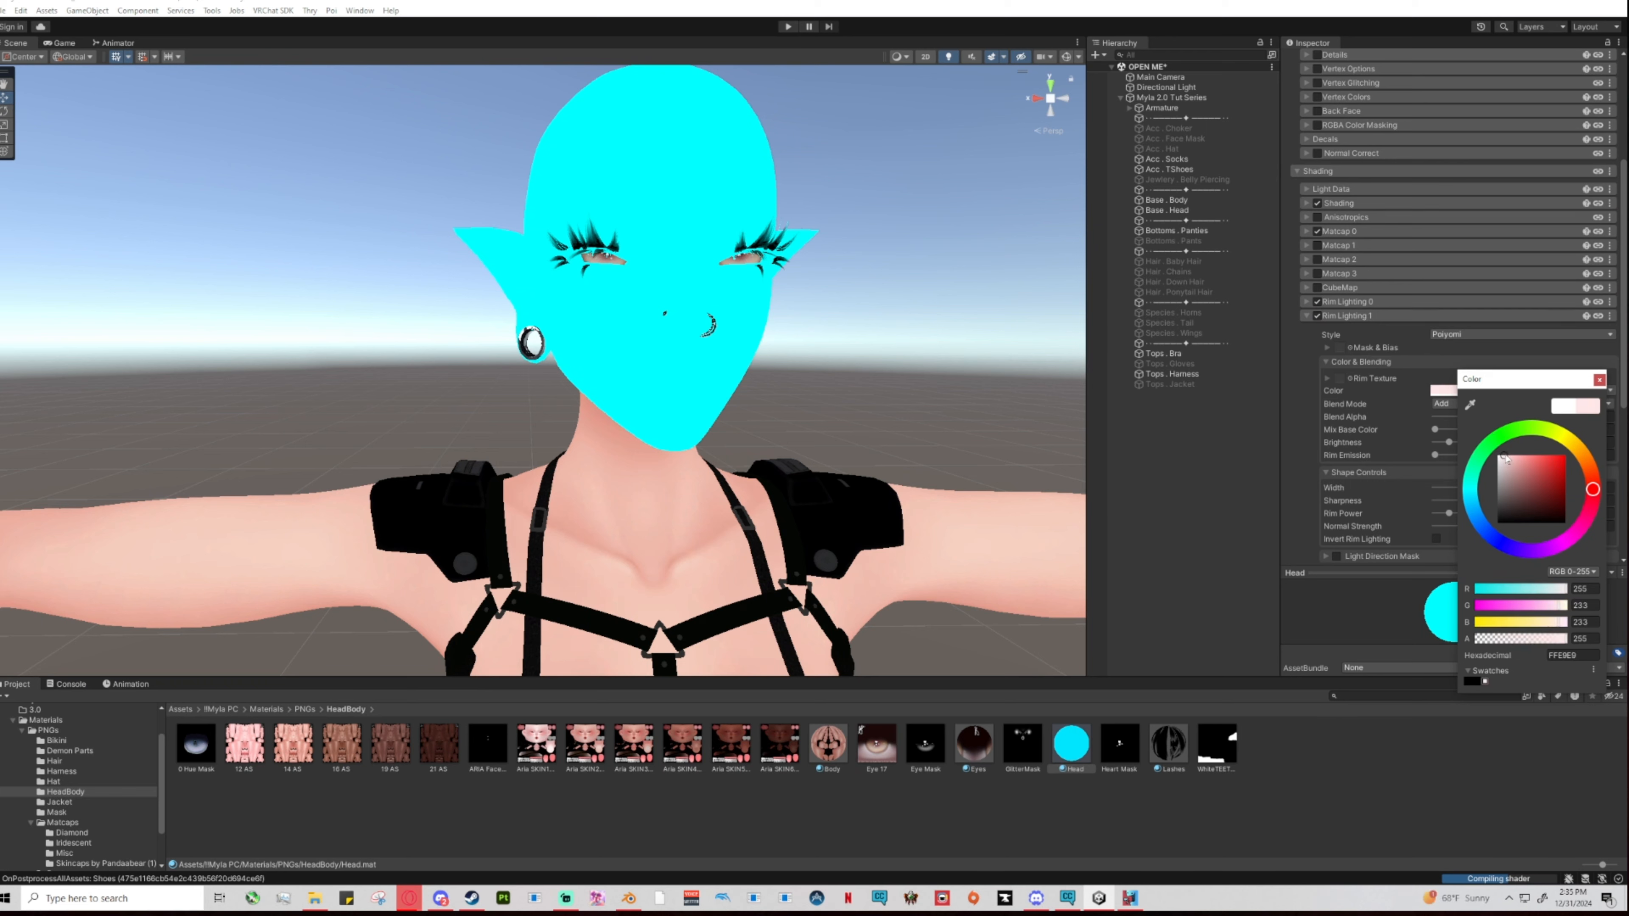
click(1599, 380)
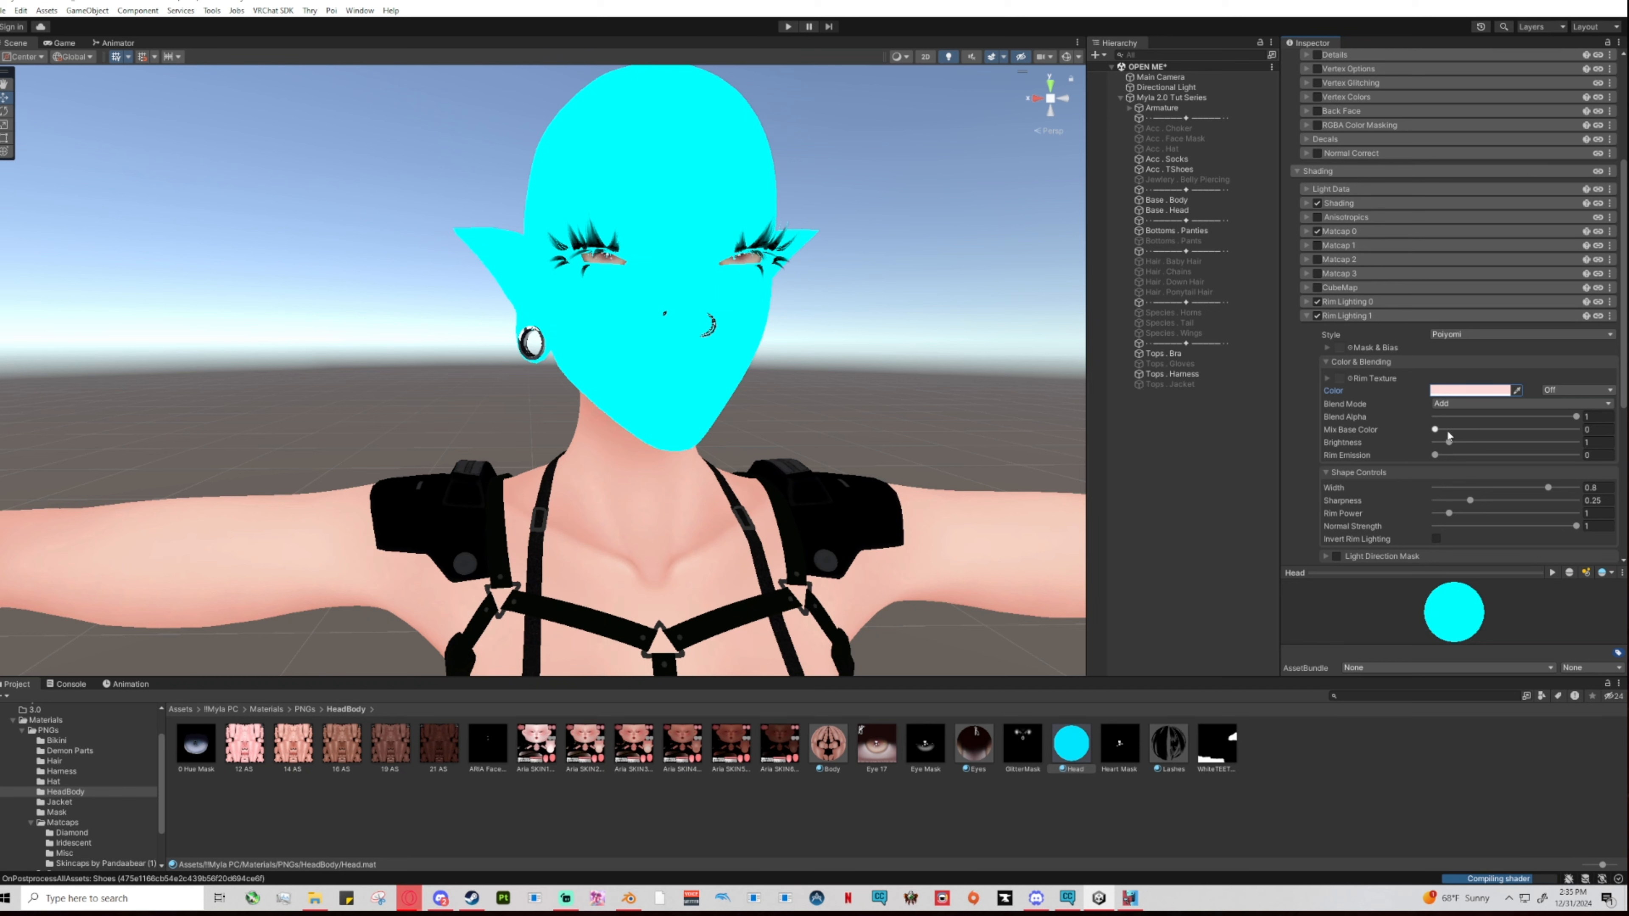
Invert Rim Lighting 1 and set its sharpness to 0, rim power to 0.41 and width to 0.181.
click(1436, 538)
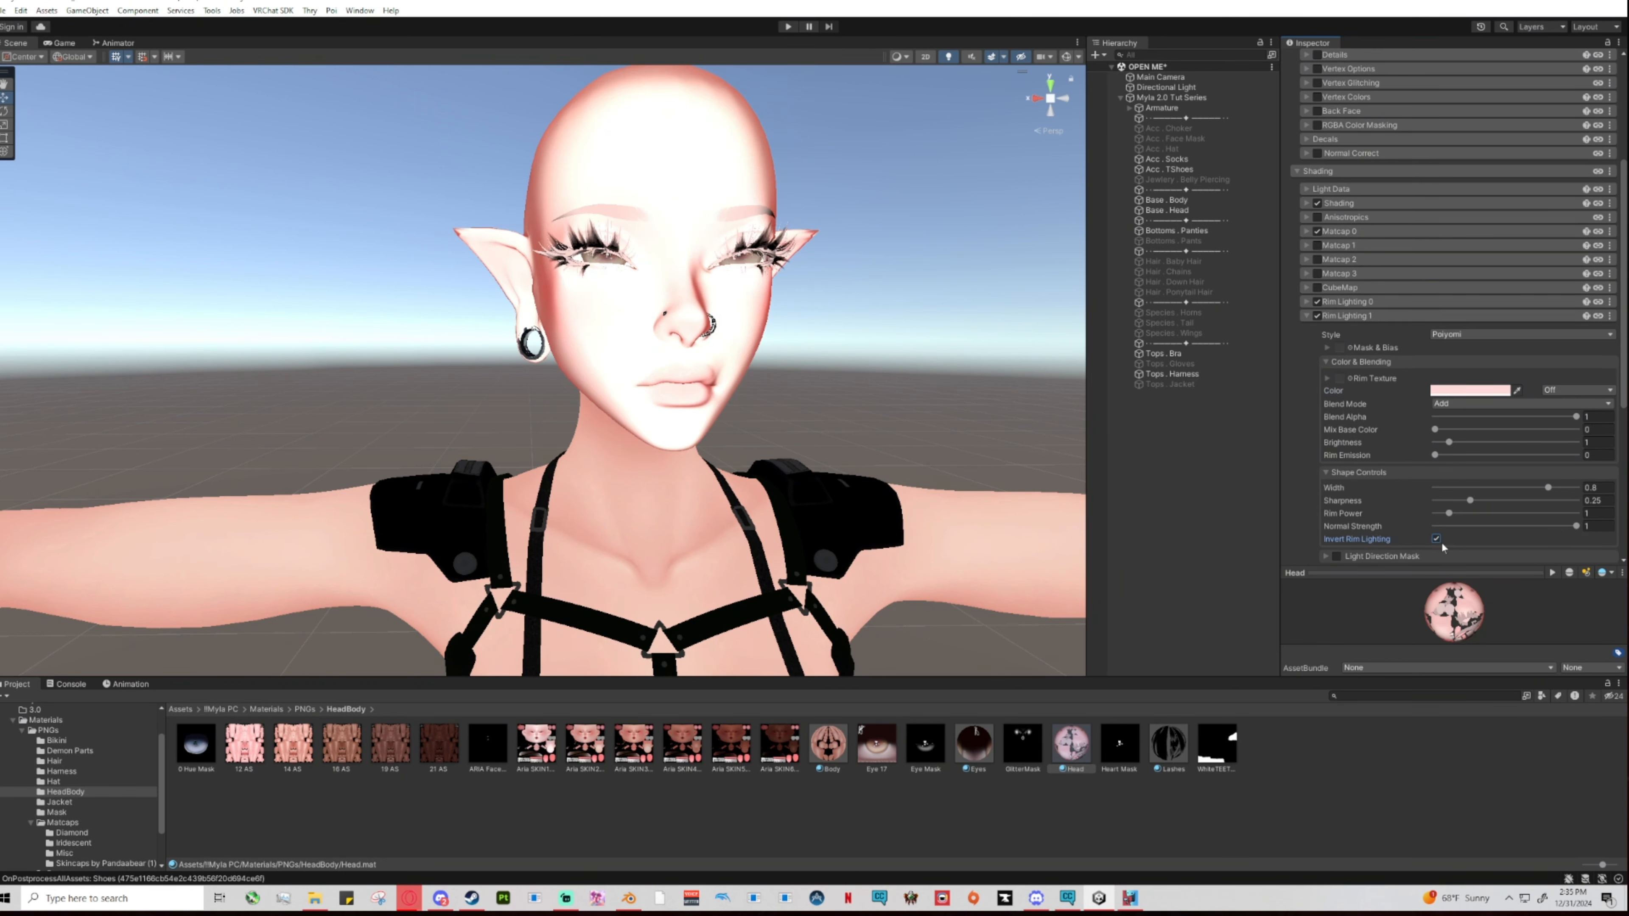
drag(1508, 489, 1442, 516)
drag(1440, 514, 1444, 489)
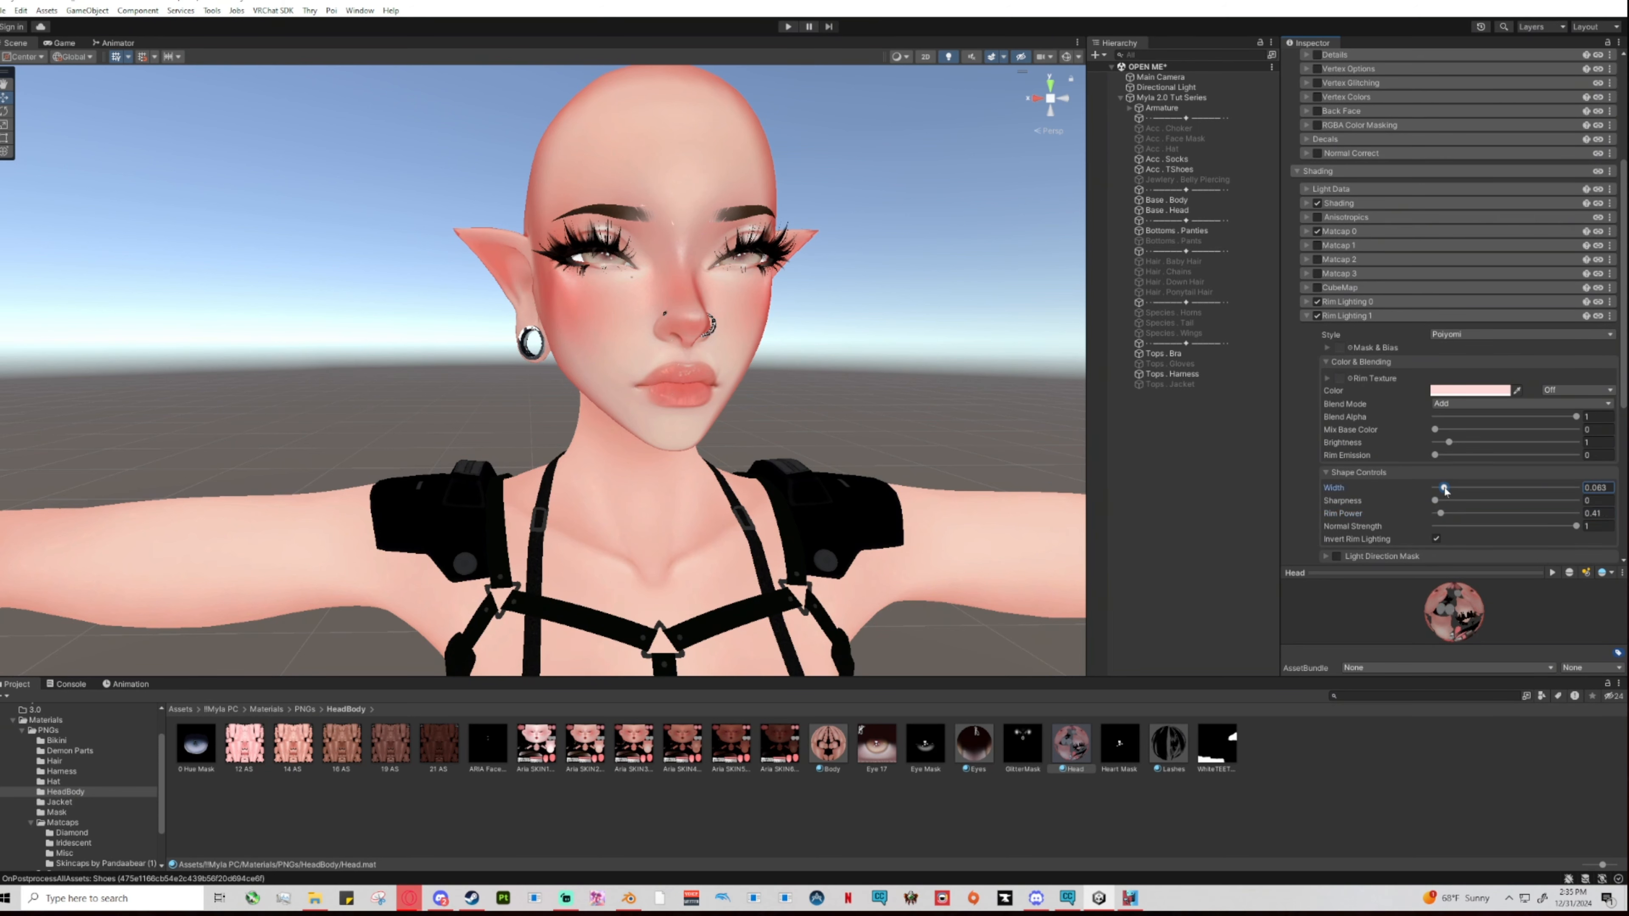
middle_drag(917, 478, 920, 483)
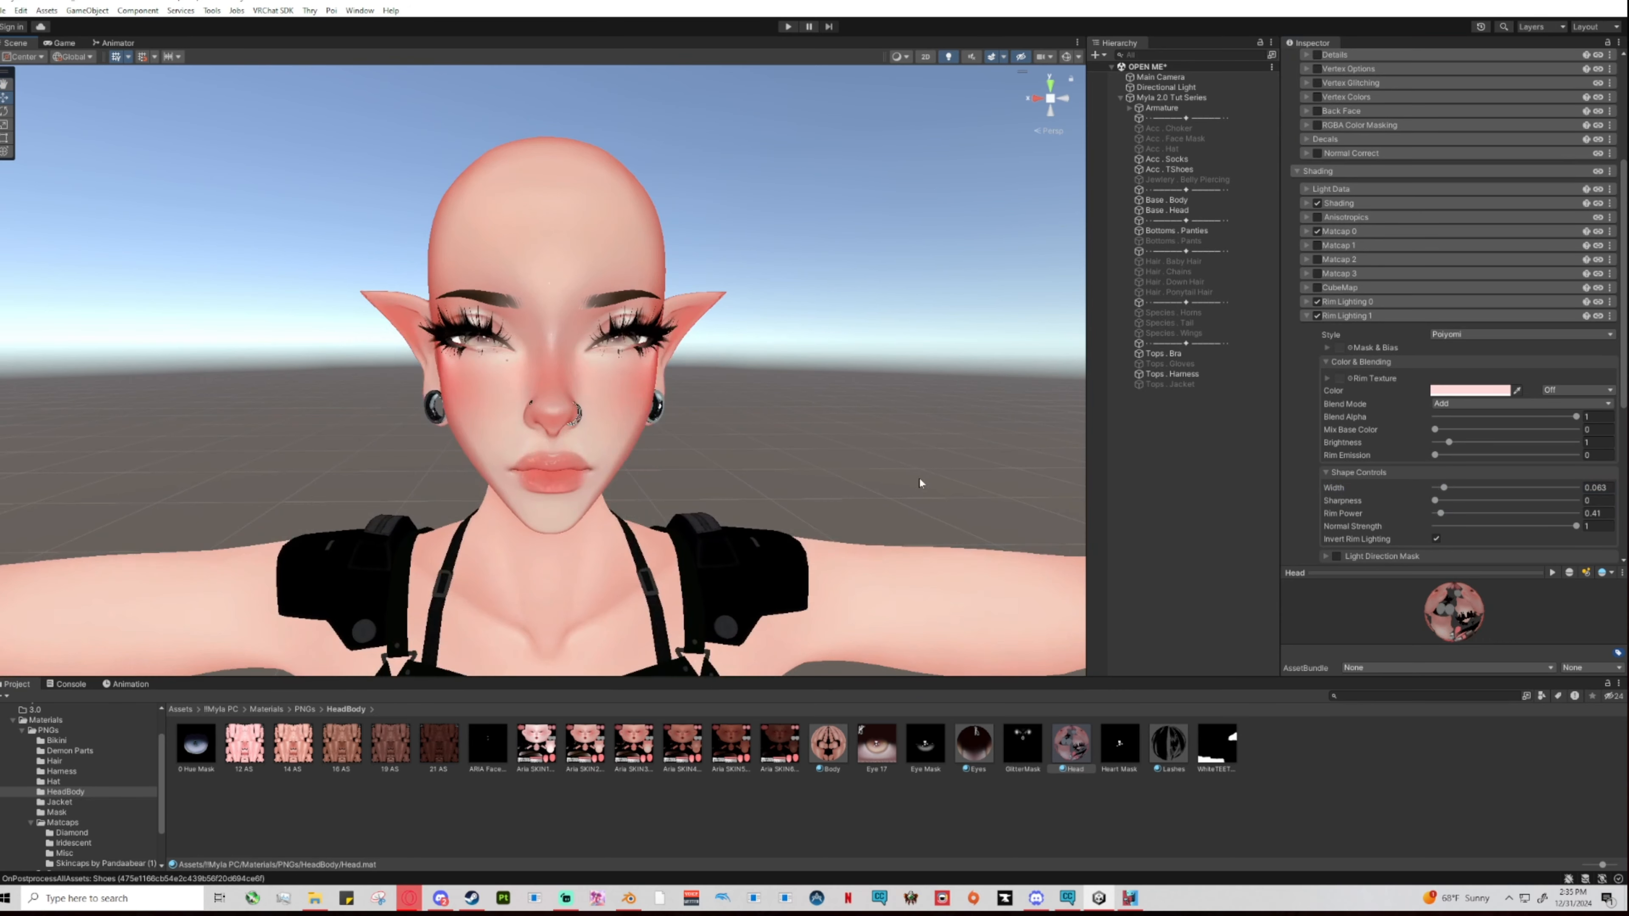
drag(1447, 489, 1463, 489)
Copy the Head material's Rim Lighting 1 settings, enable Rim Lighting 1 on the Body material and paste them there.
click(1611, 317)
click(1544, 355)
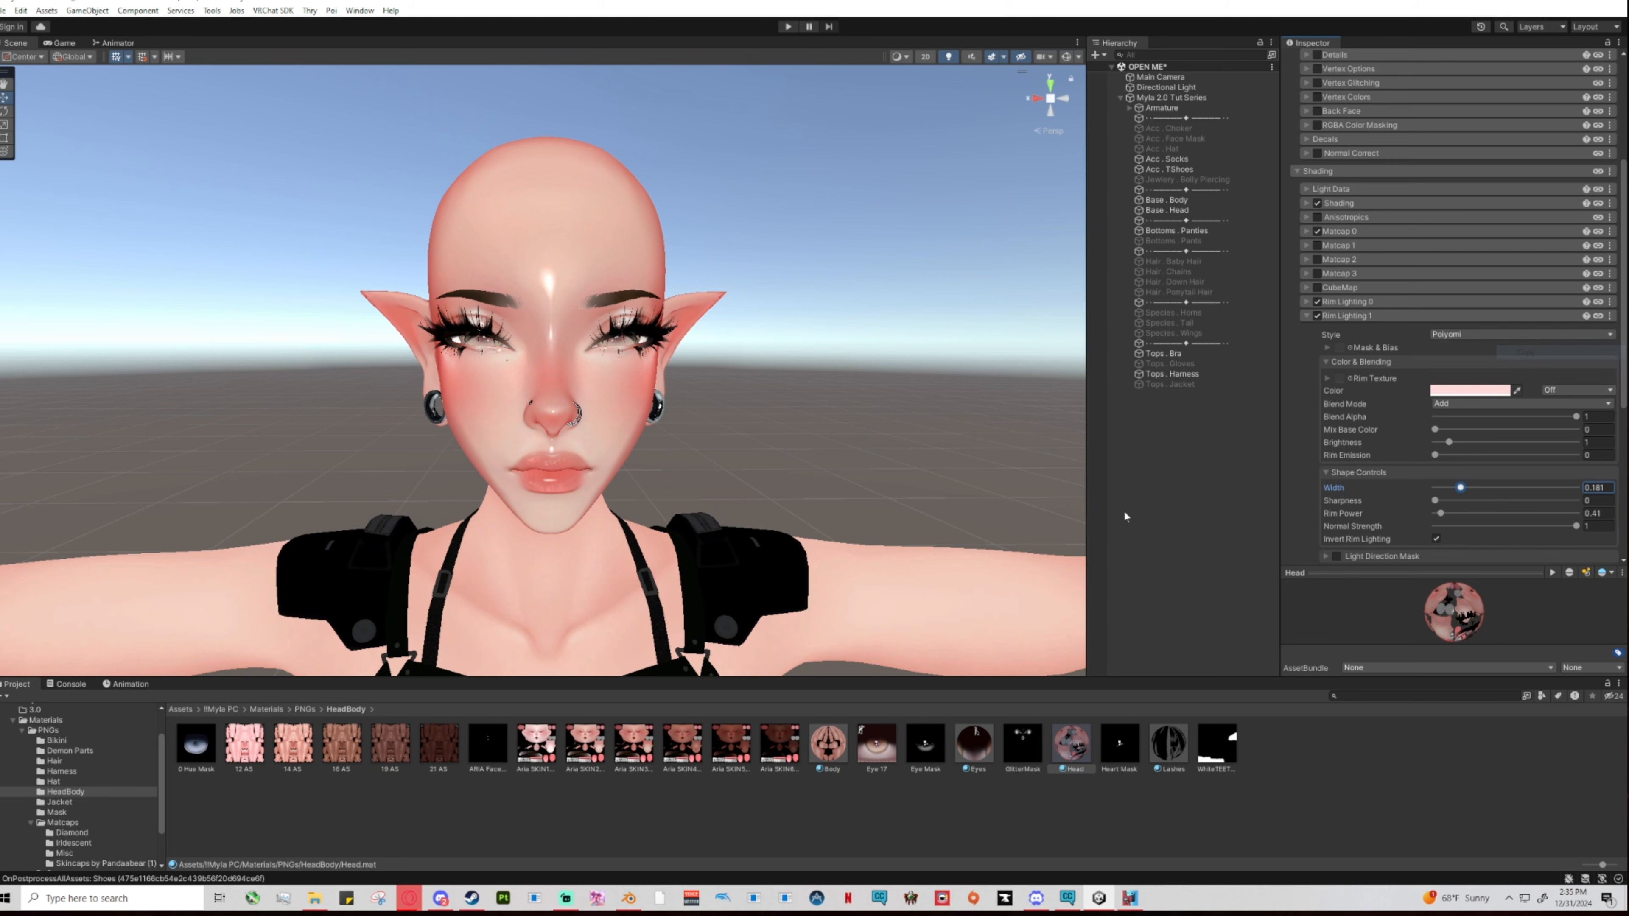
click(983, 586)
click(1308, 553)
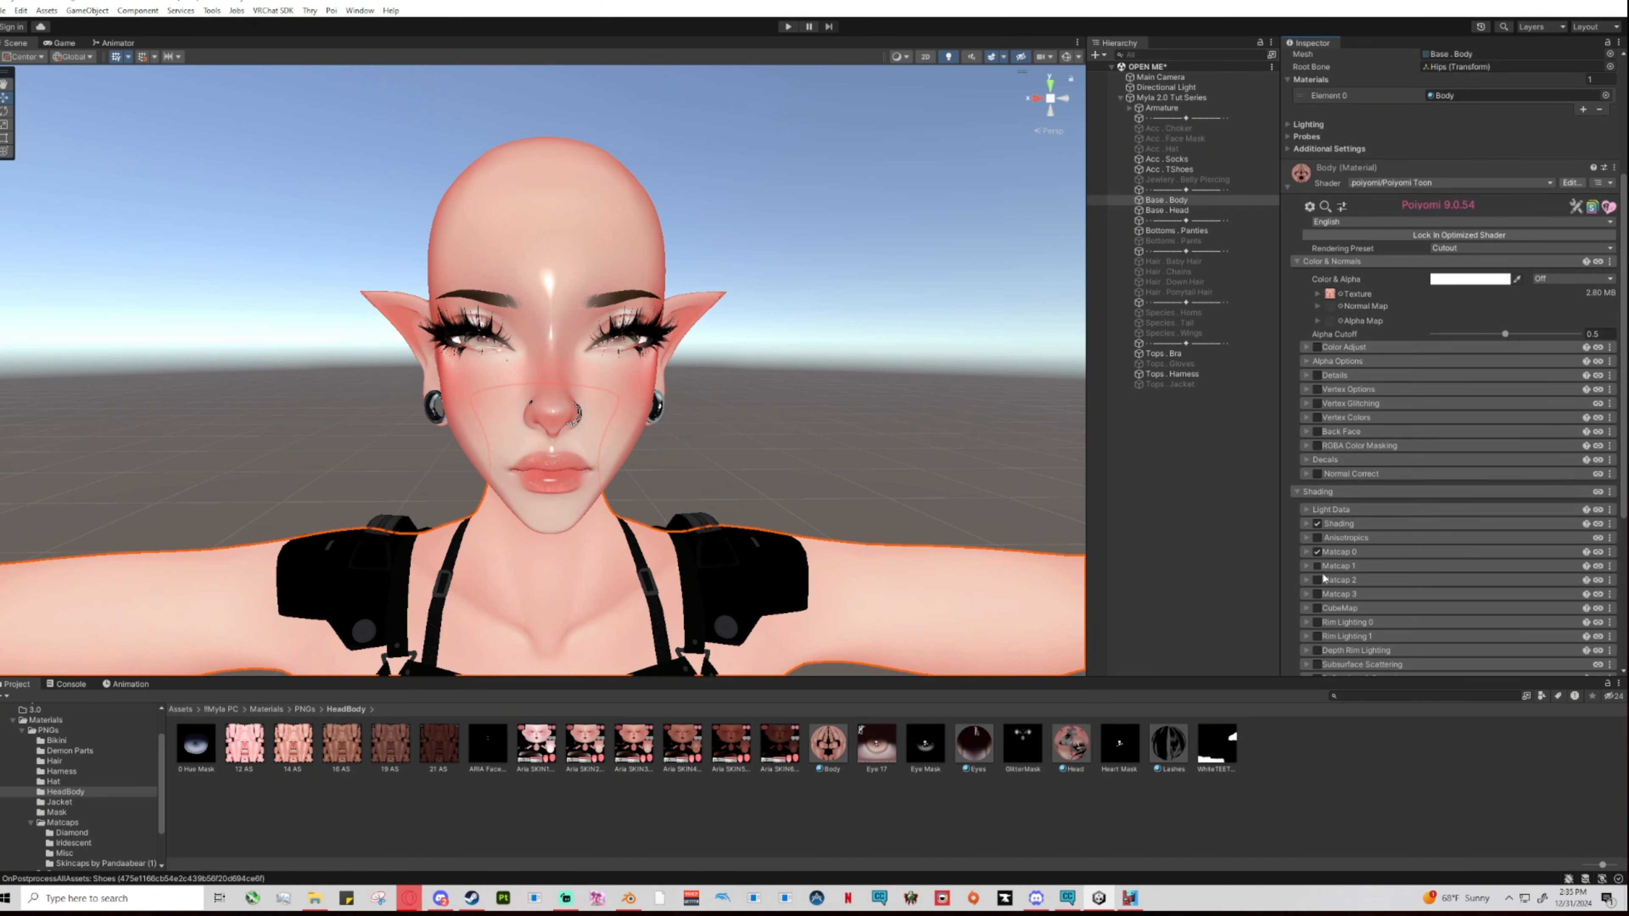
scroll(1313, 577, down, 3)
click(1317, 567)
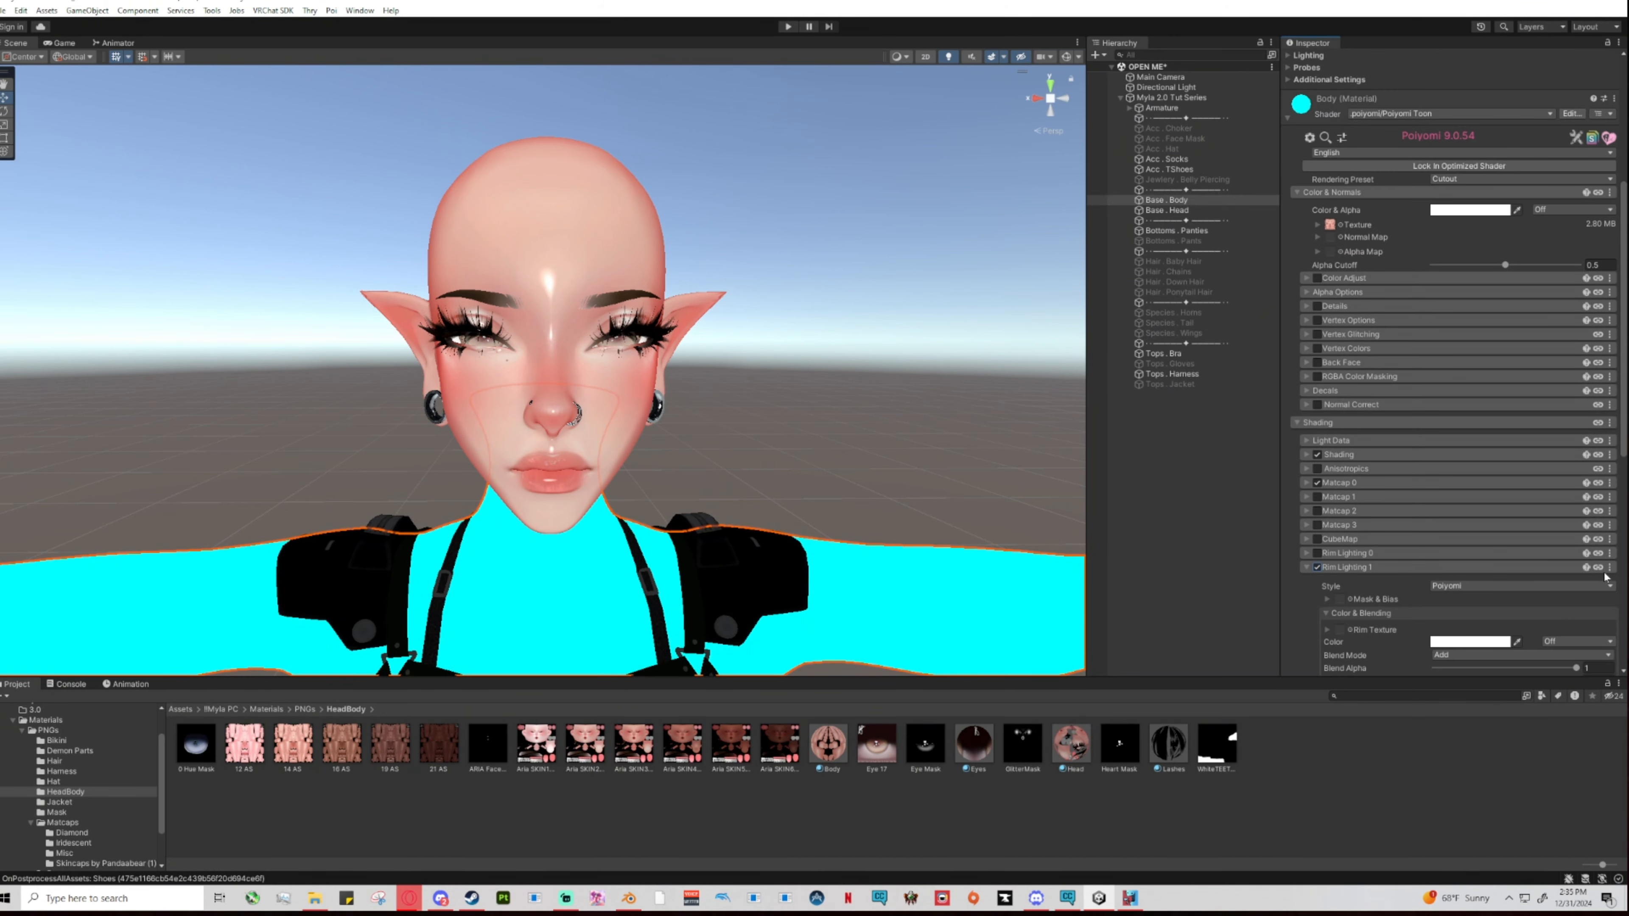
click(1610, 567)
click(1527, 618)
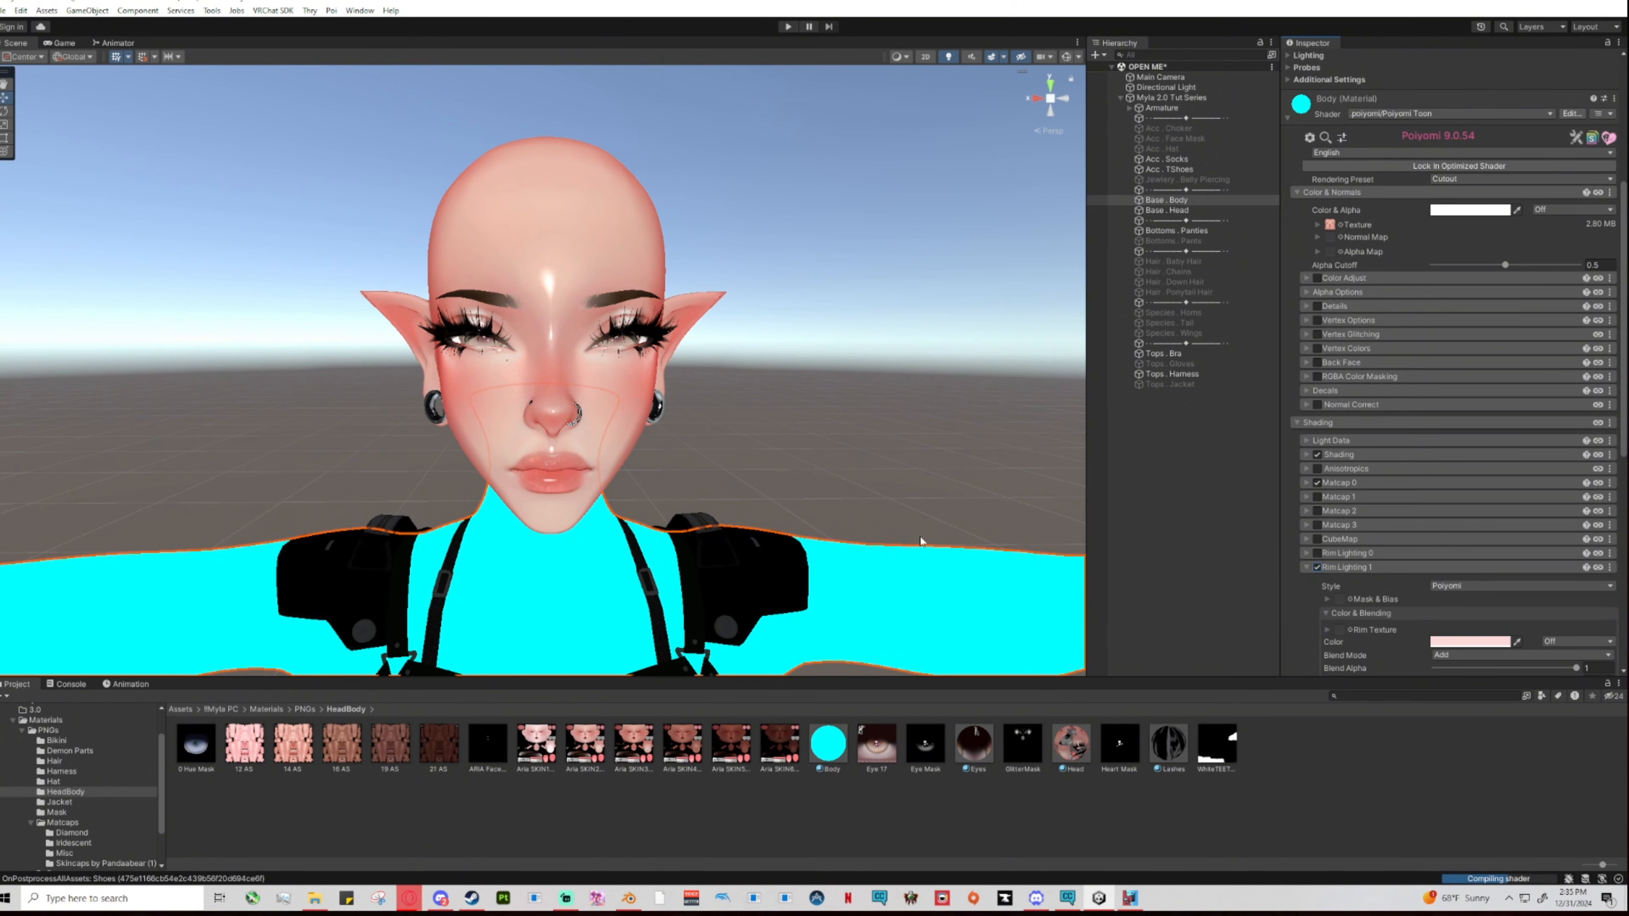
Set the Body's Rim Lighting 1 rim power to 0.63 and width to 0.063, checking the torso and face.
middle_drag(925, 516, 1142, 578)
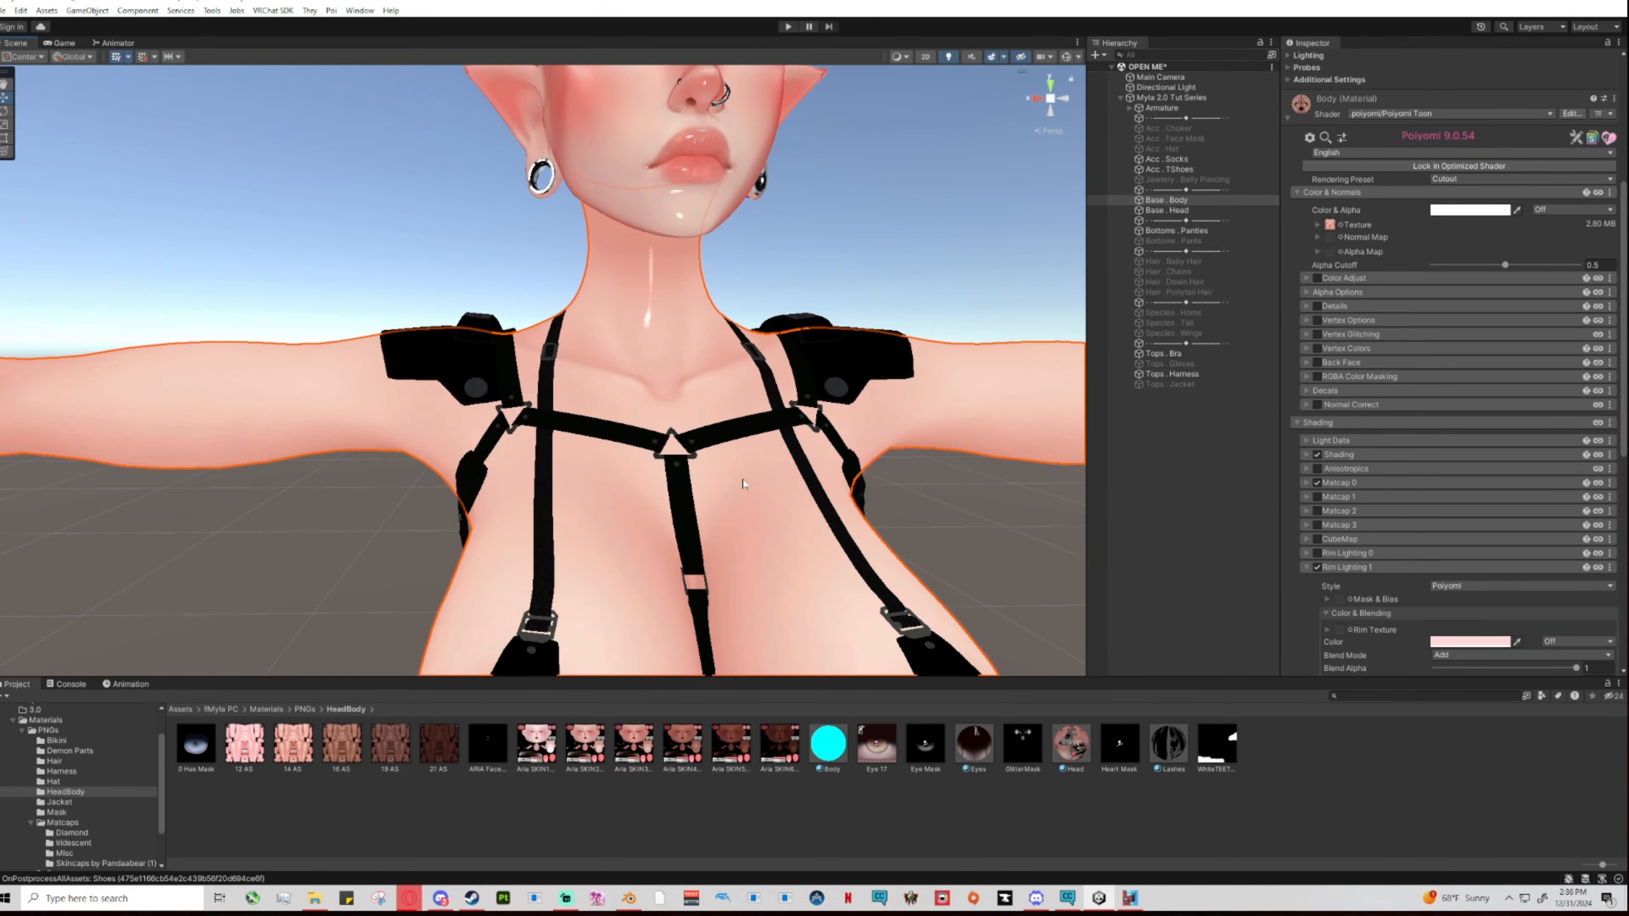
middle_drag(734, 484, 919, 261)
scroll(823, 531, down, 6)
scroll(1475, 535, down, 5)
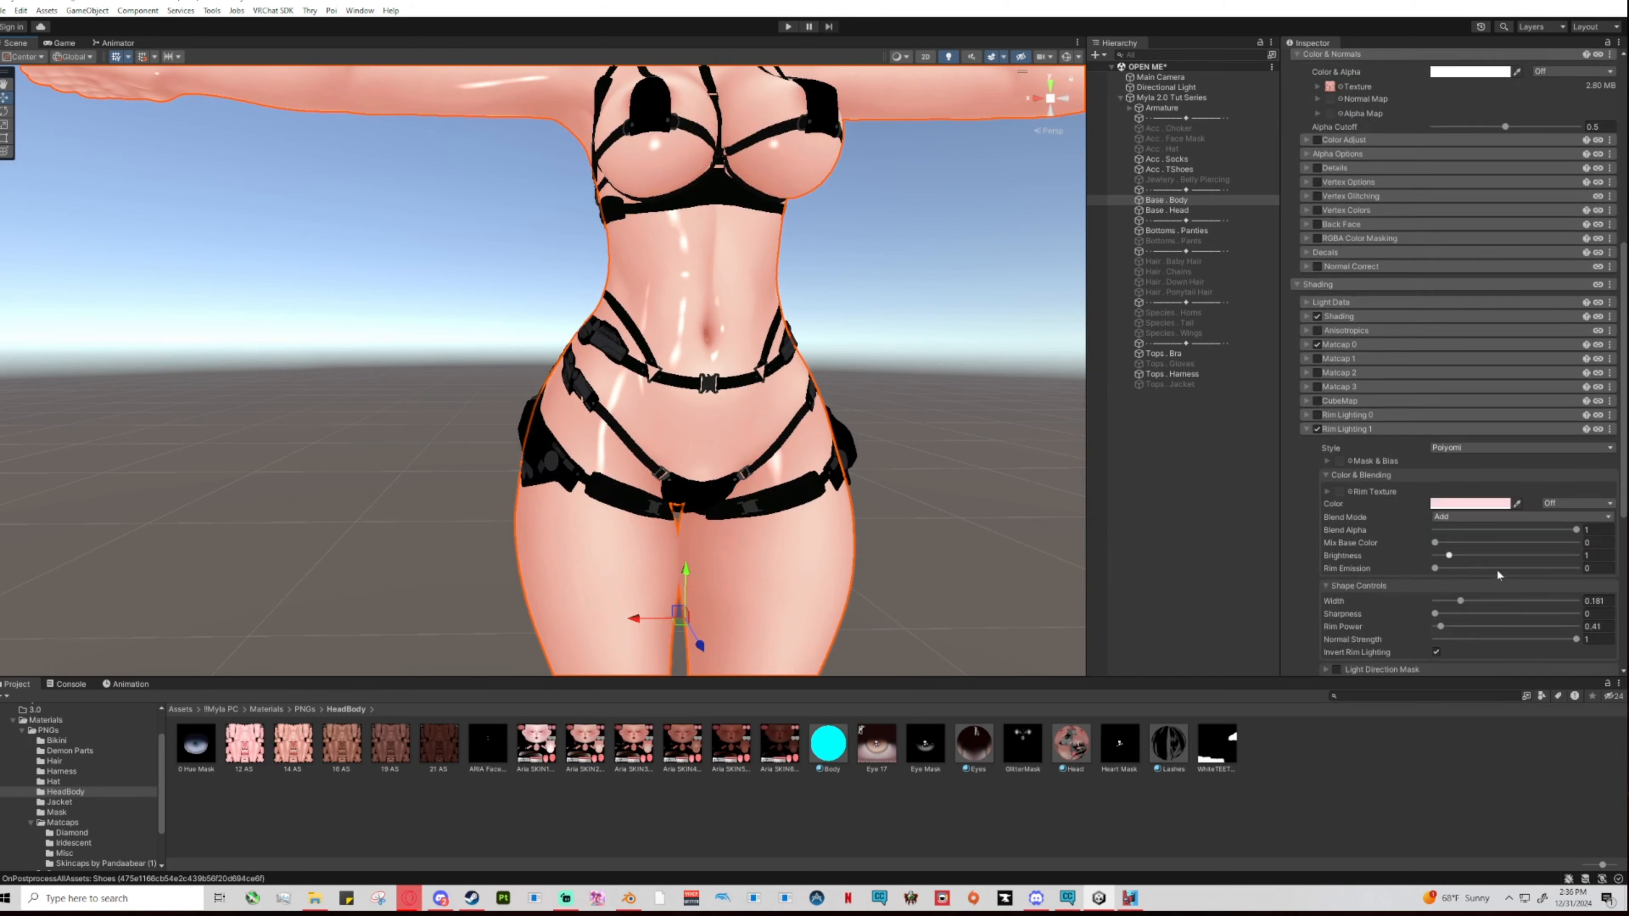
mouse_move(1459, 531)
mouse_down()
mouse_move(1445, 558)
mouse_move(1444, 533)
mouse_up()
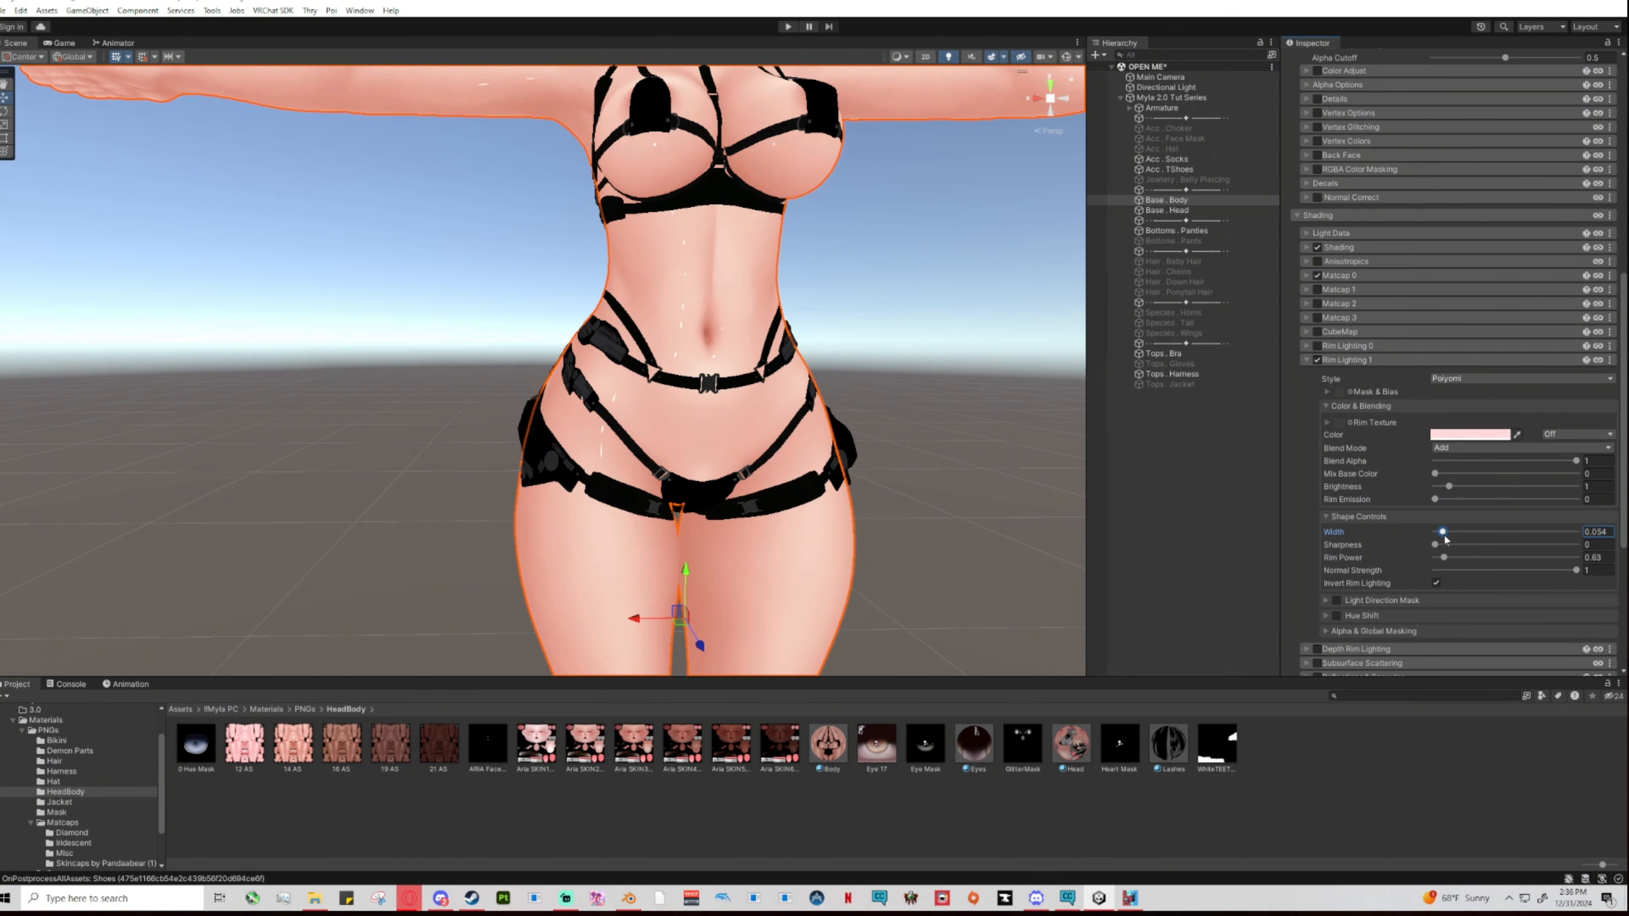
middle_drag(944, 515, 1025, 773)
right_drag(449, 546, 669, 564)
middle_drag(669, 564, 945, 567)
right_drag(945, 567, 582, 602)
scroll(583, 603, up, 5)
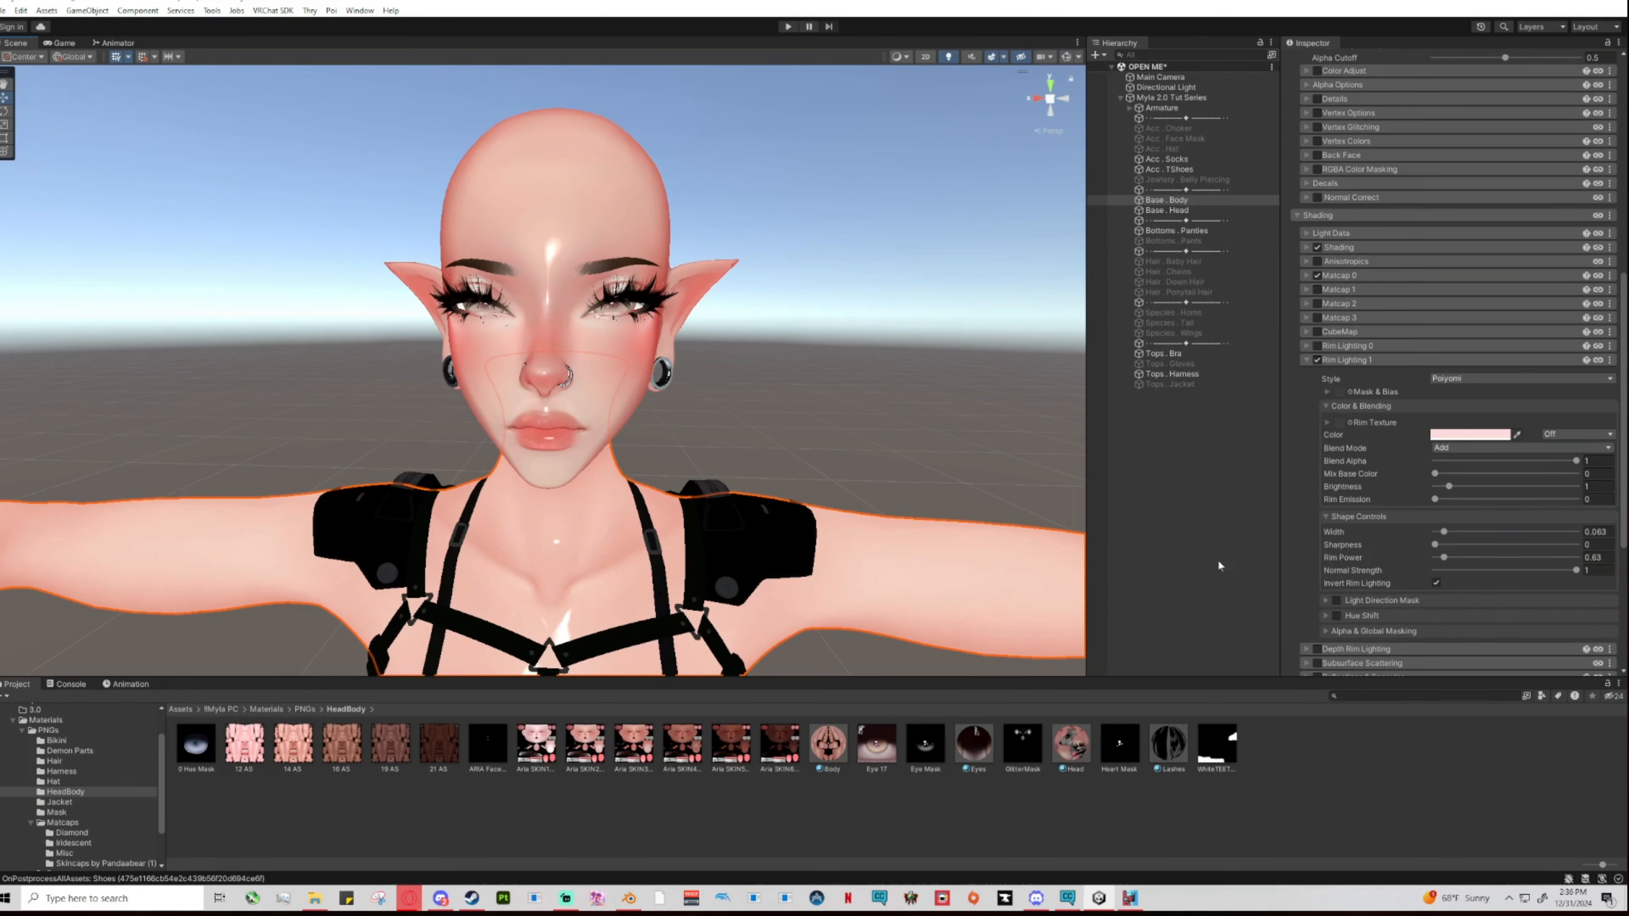
Turn off the inverted rim for Rim Lighting 1 on both the Body and Head materials.
click(1436, 585)
scroll(813, 522, down, 5)
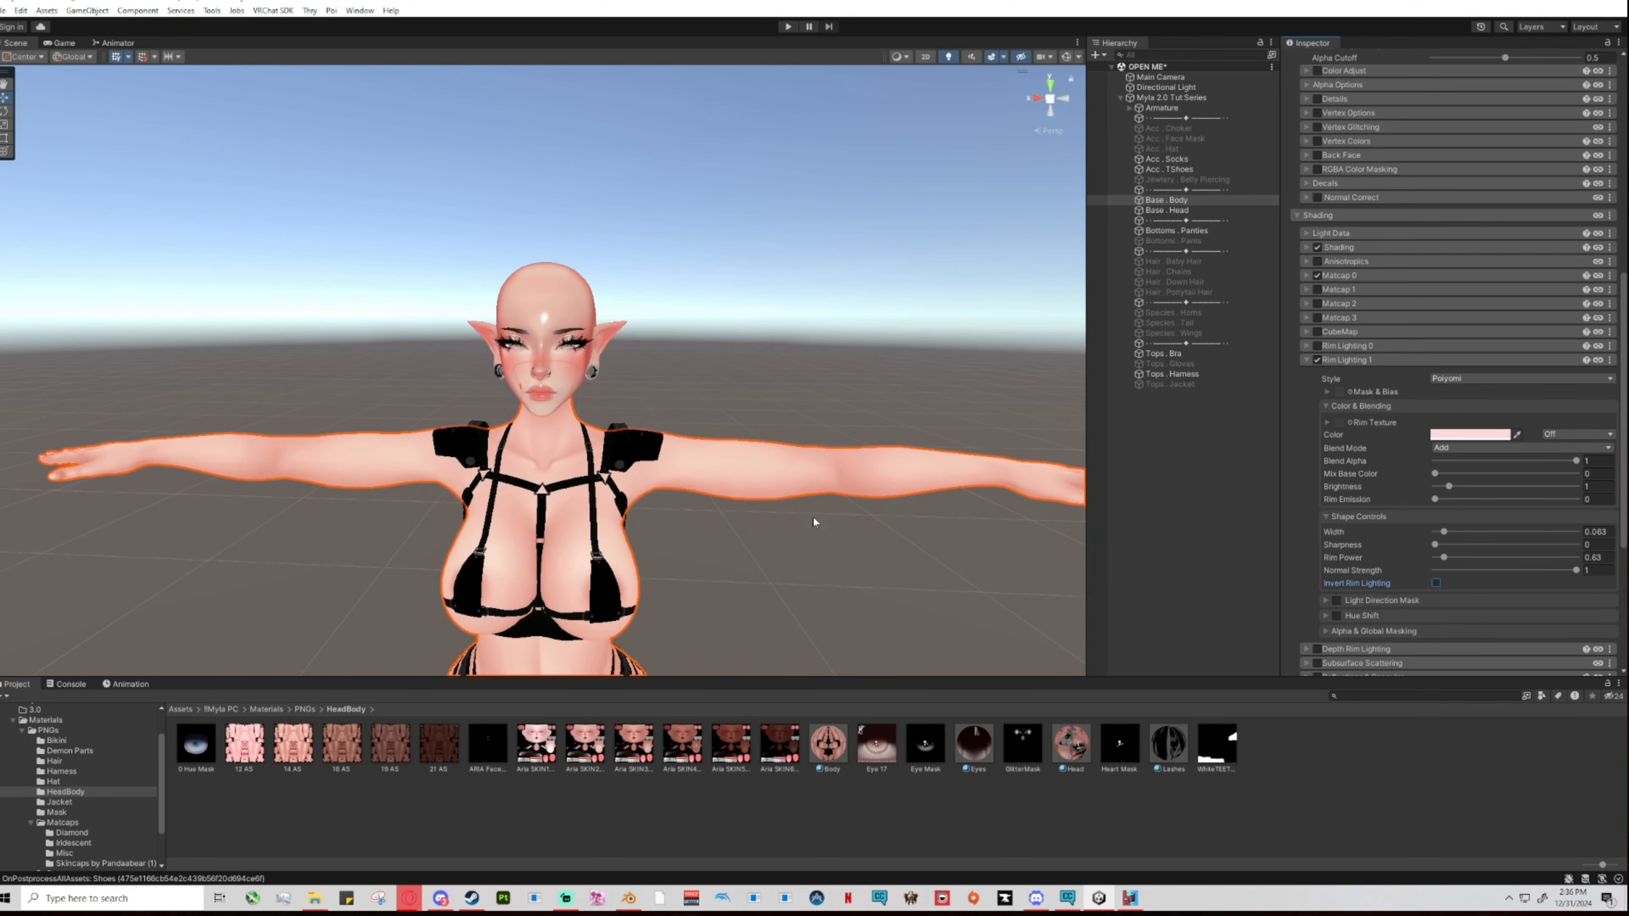
click(584, 356)
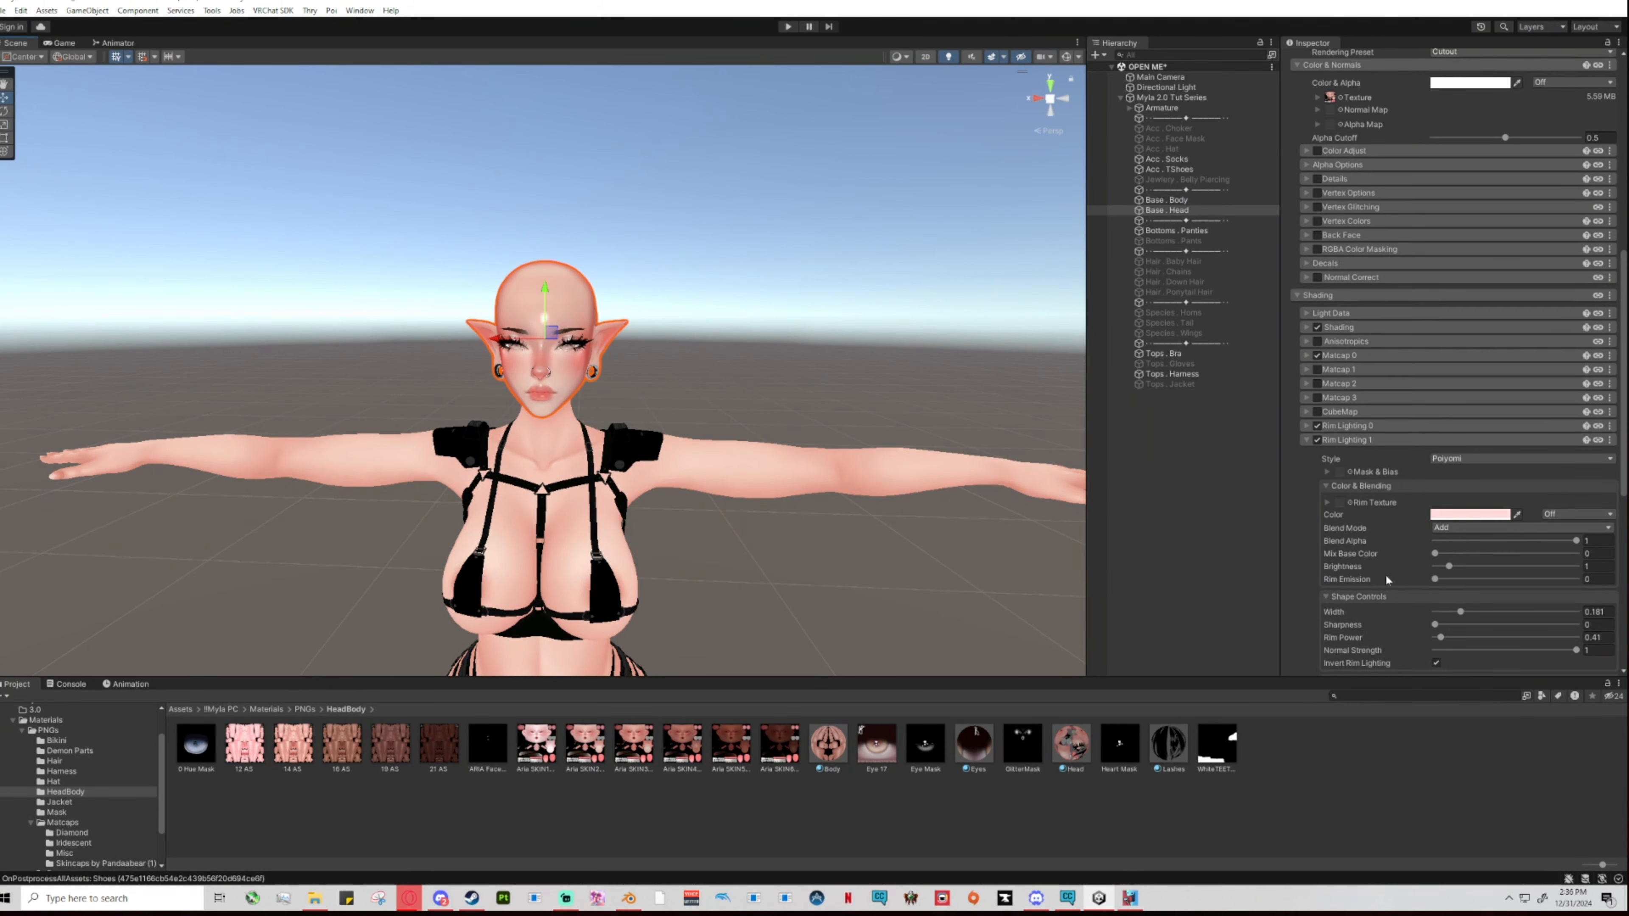
scroll(1378, 583, down, 4)
scroll(1370, 563, up, 1)
click(1436, 490)
scroll(683, 505, up, 5)
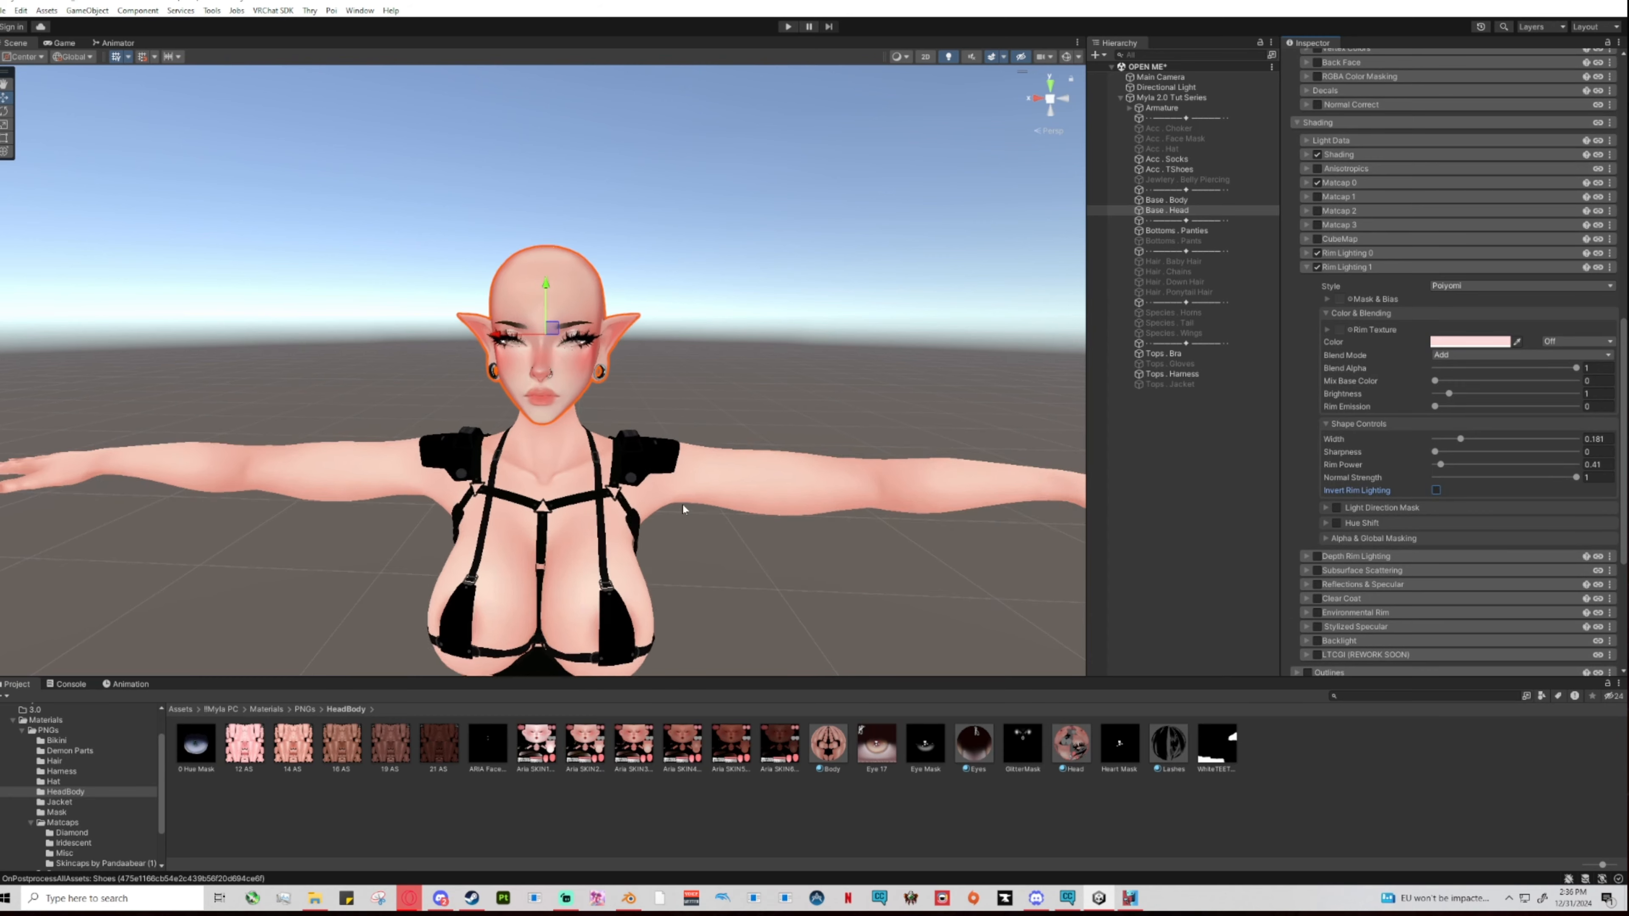
Set the Head's Rim Lighting 1 rim power to 0.36 and width to 0.598, and check the face without the selection outline.
scroll(814, 514, up, 1)
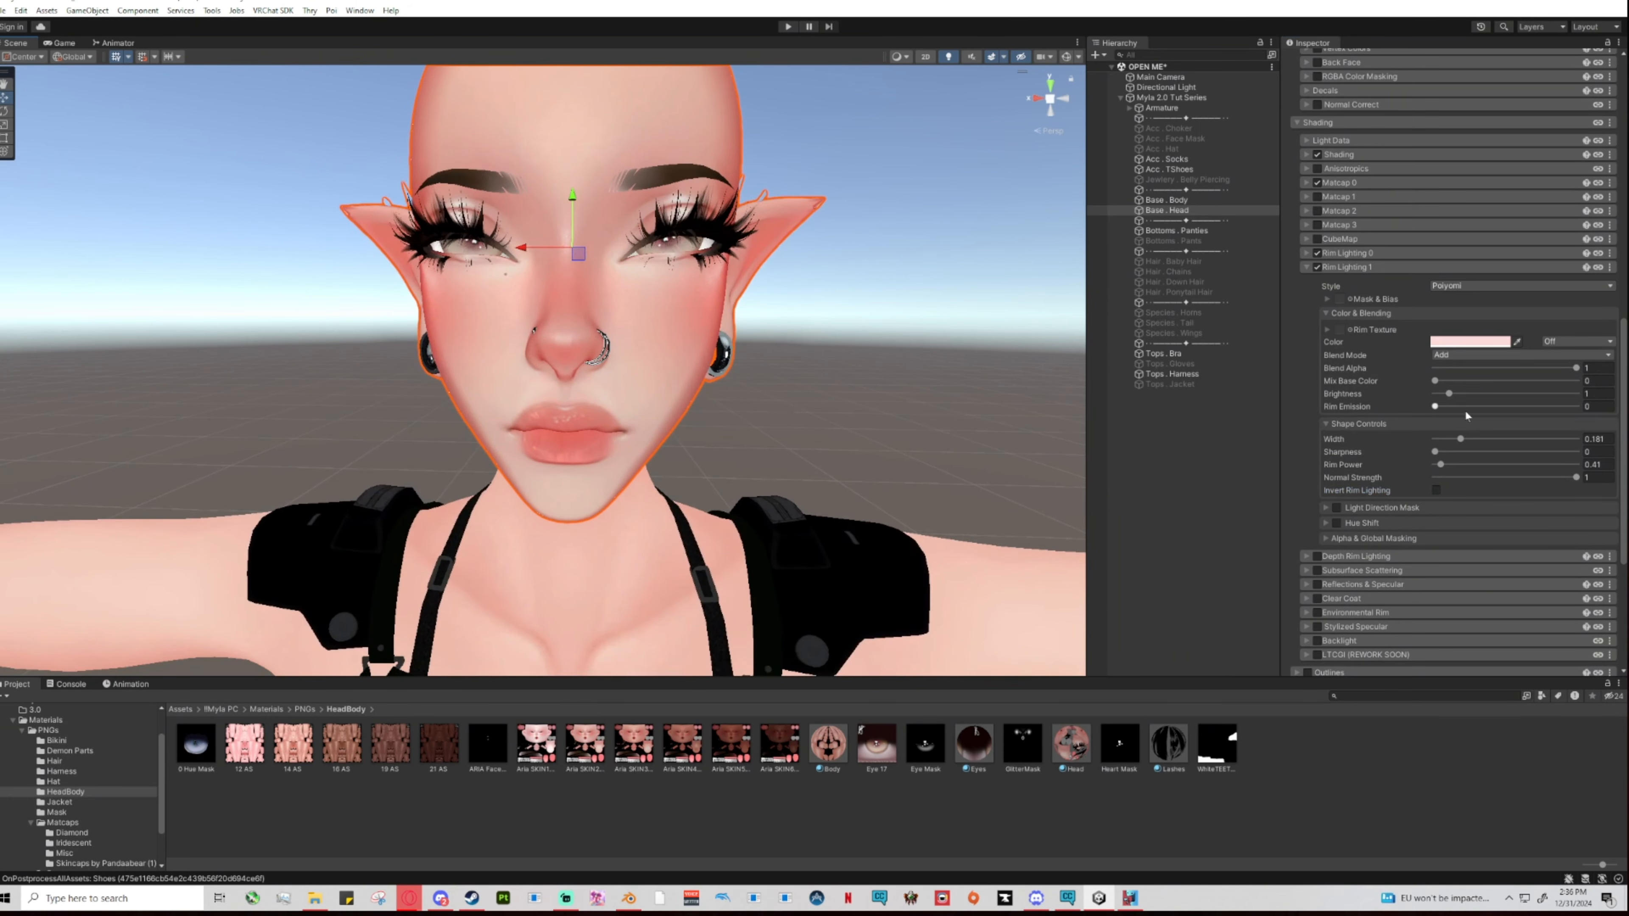
drag(1460, 439, 1540, 450)
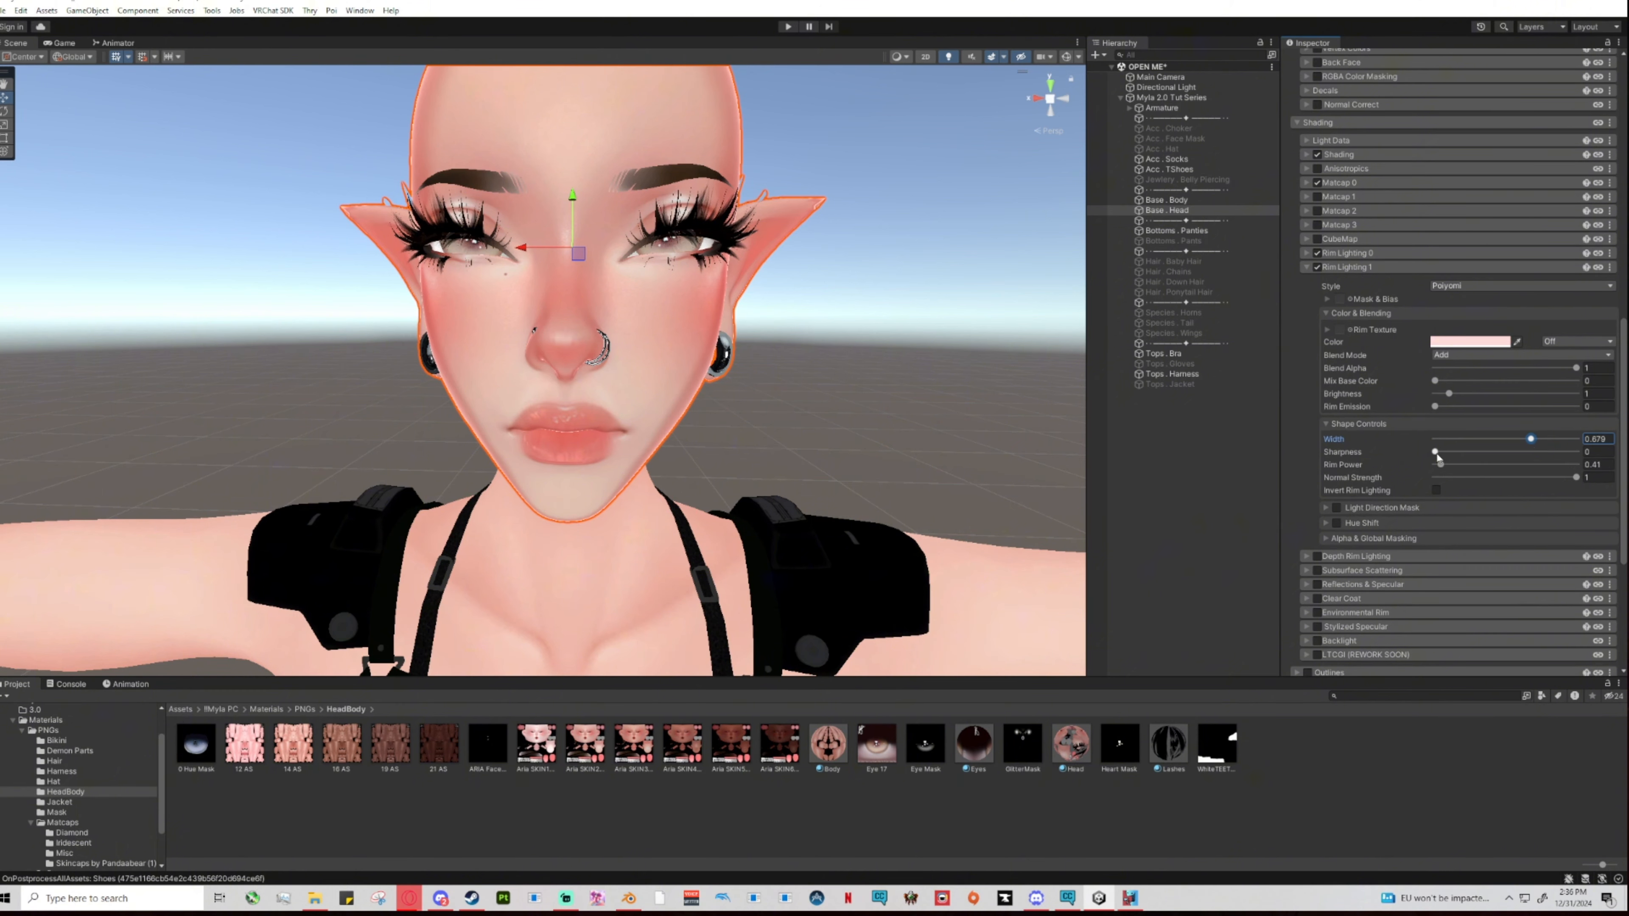
drag(1443, 462, 1444, 470)
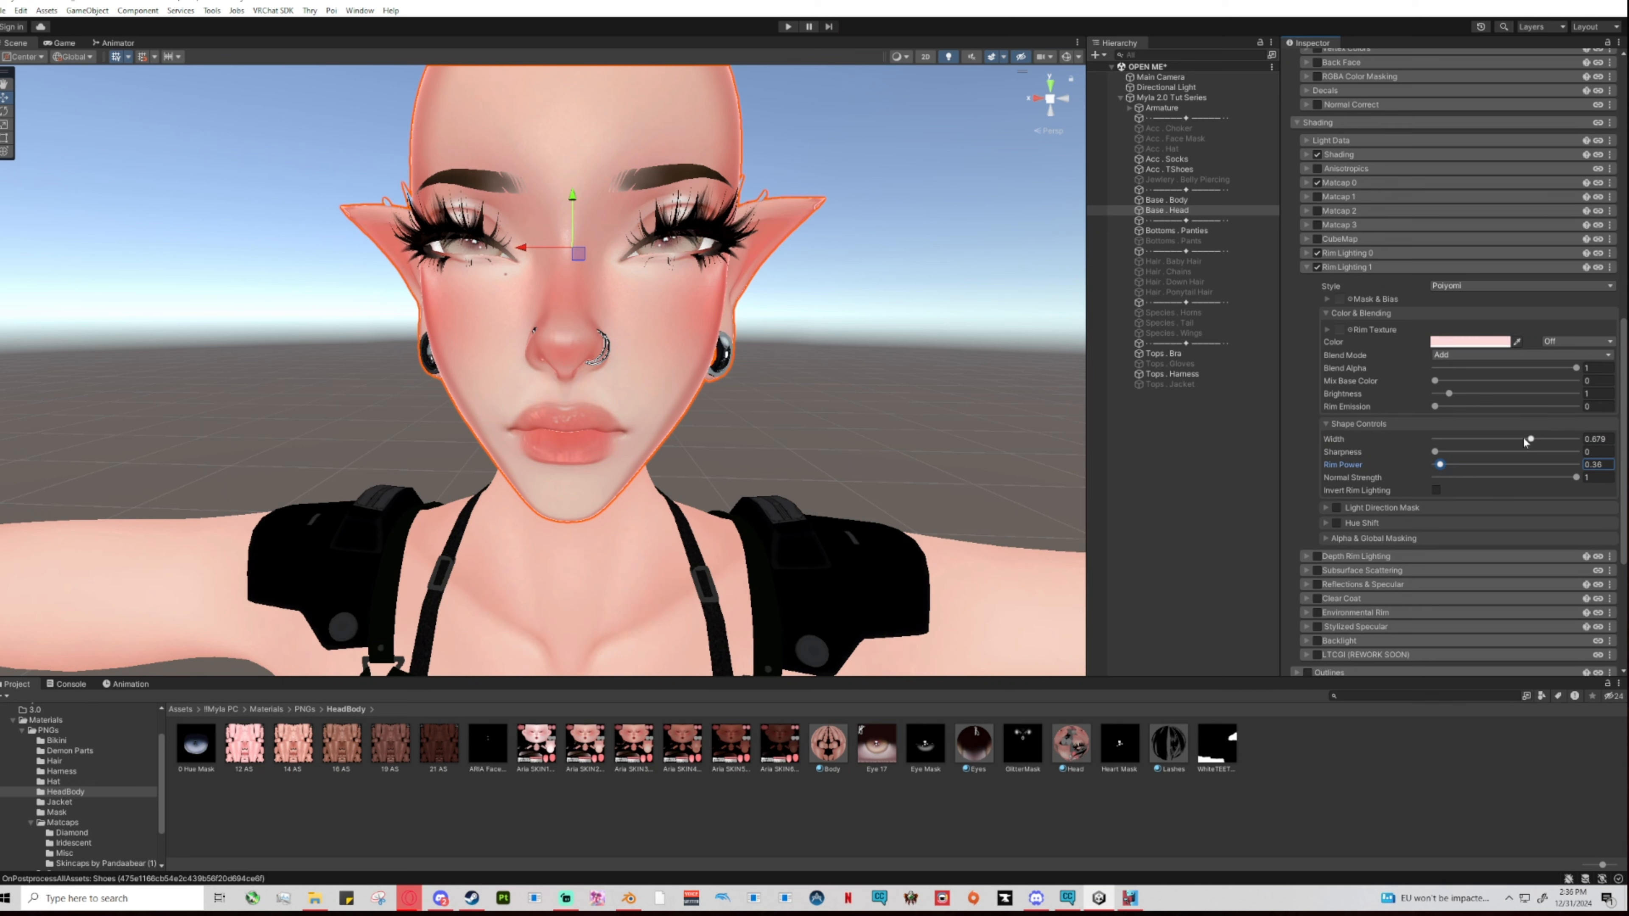
drag(1525, 441, 1524, 443)
click(822, 390)
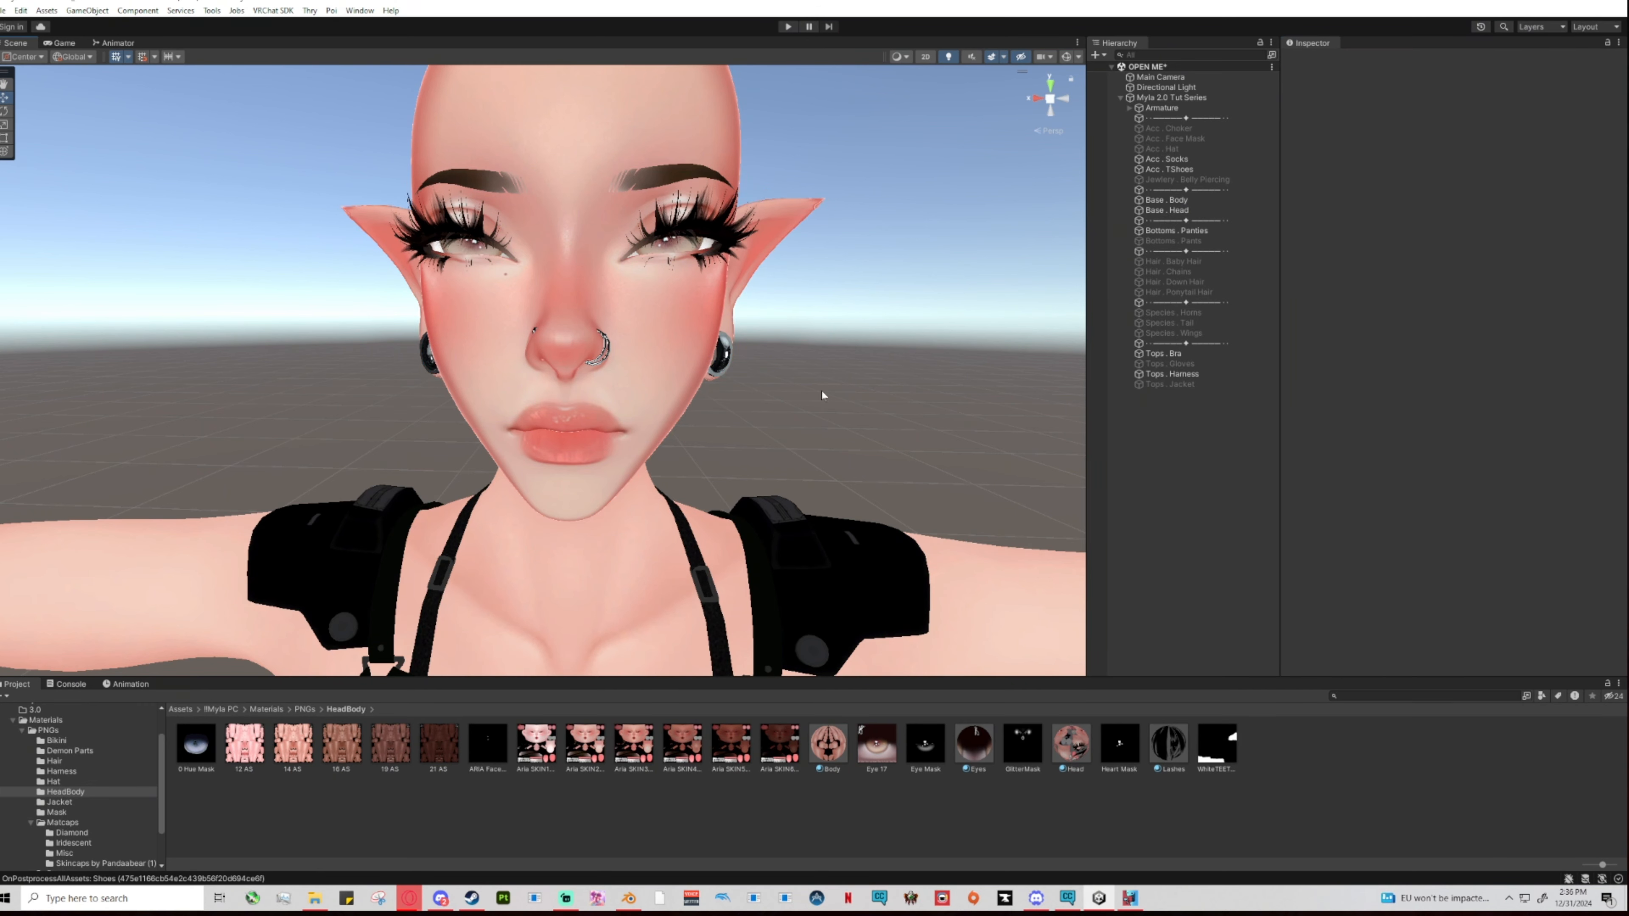
alt+drag(822, 391, 862, 439)
scroll(863, 439, down, 8)
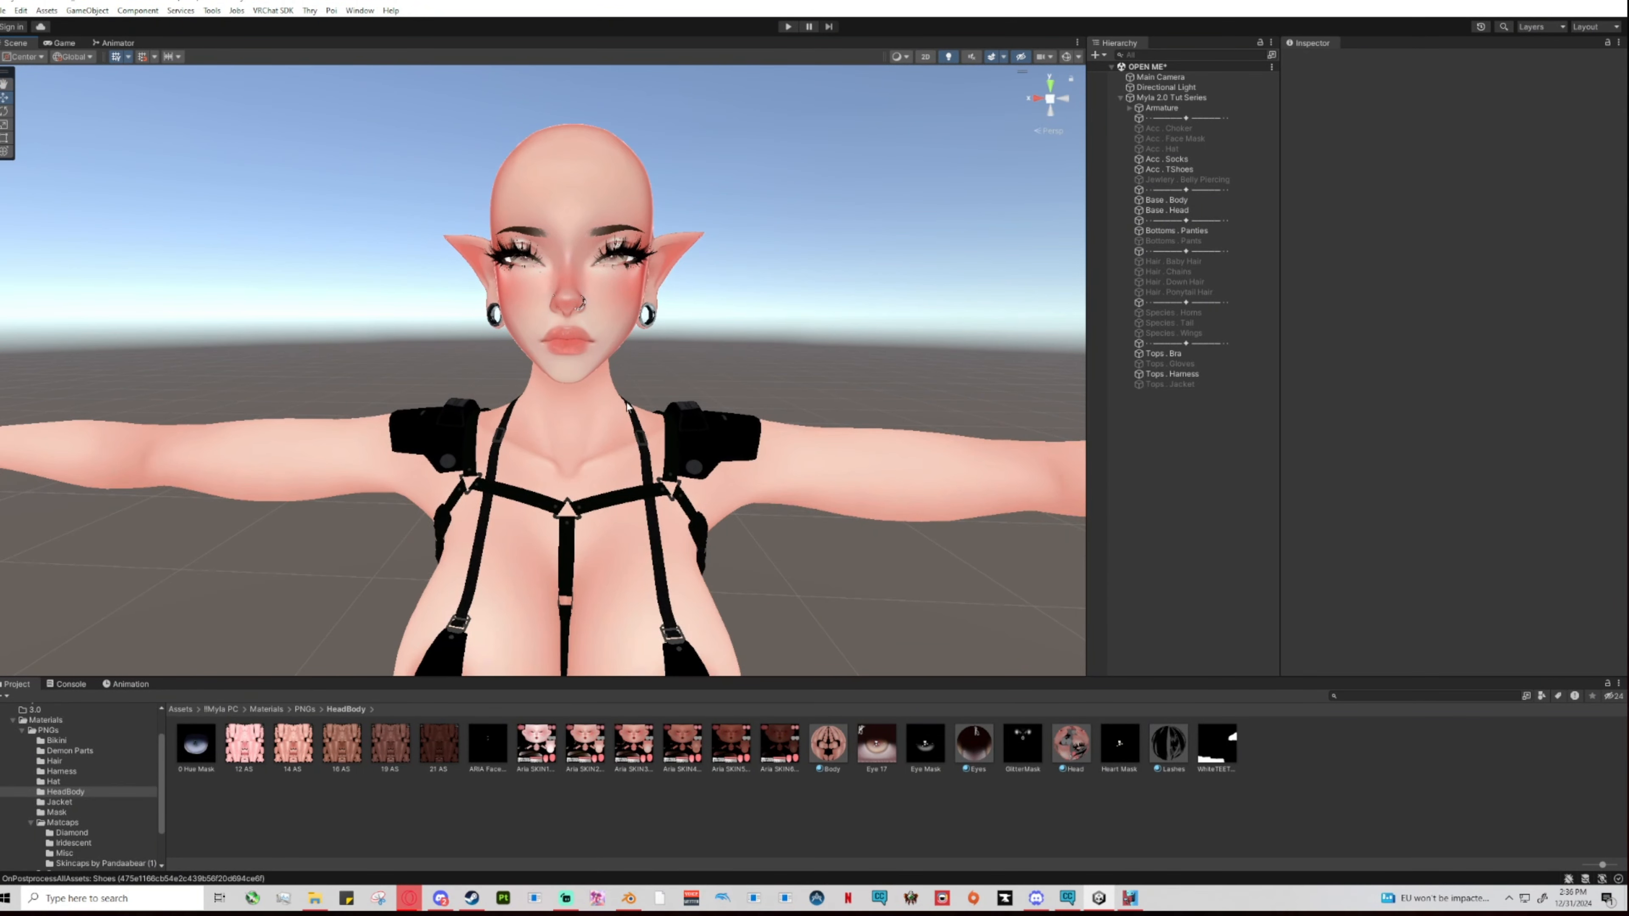
Copy the Head material's rim lighting settings, enable Rim Lighting 0 on the Body material and paste them into it.
click(609, 345)
scroll(1517, 577, down, 5)
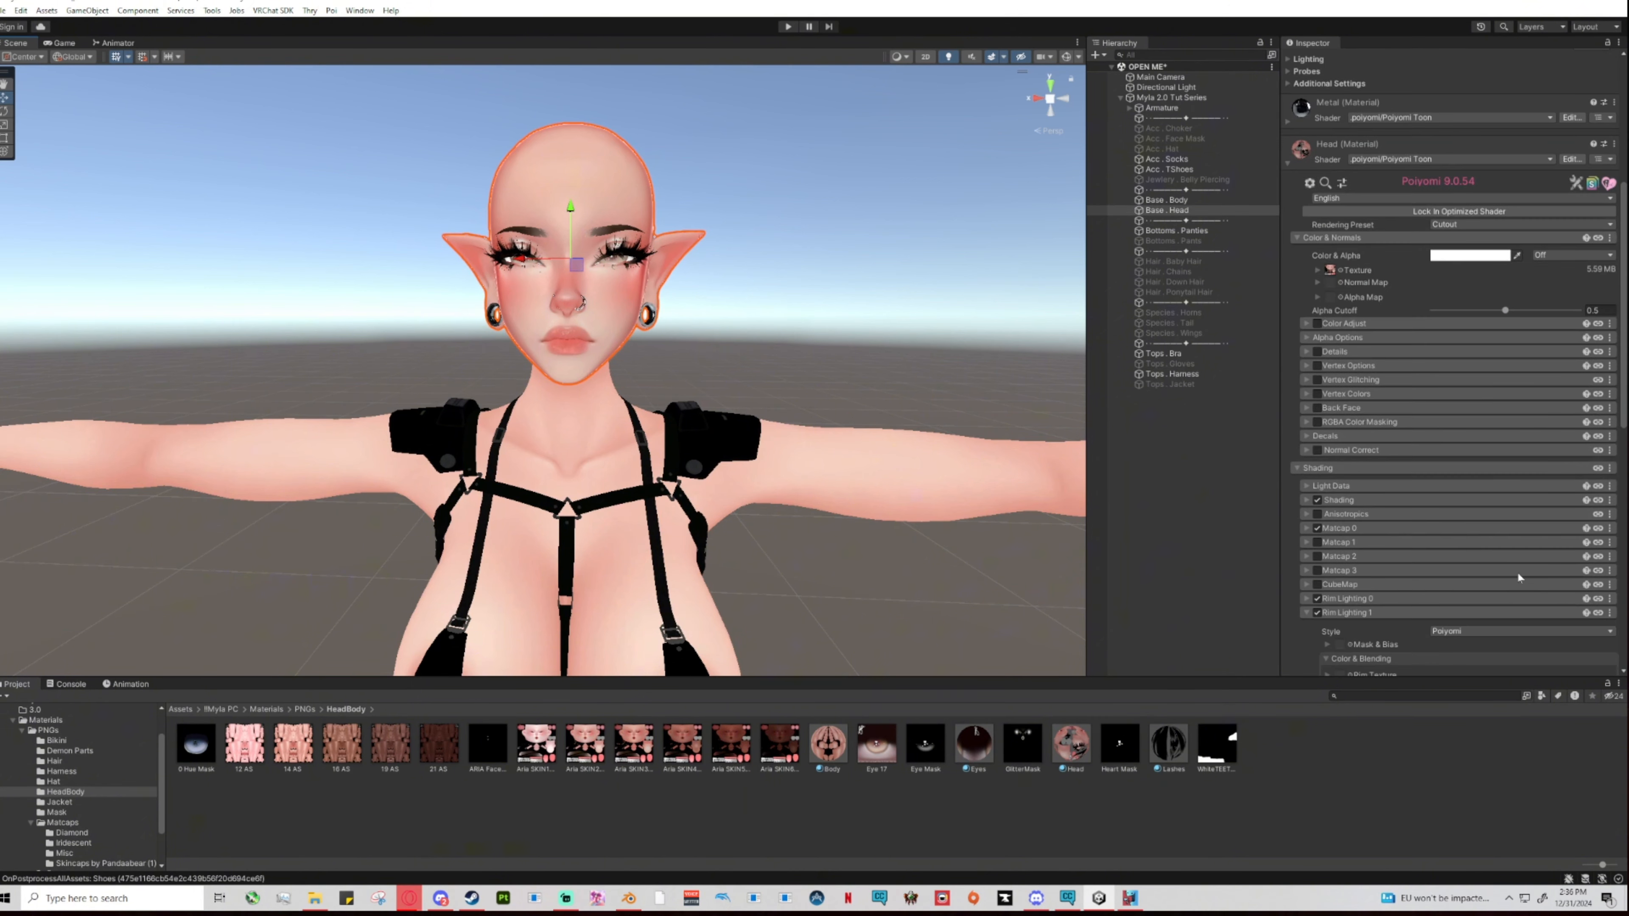
scroll(1518, 578, down, 3)
click(1609, 406)
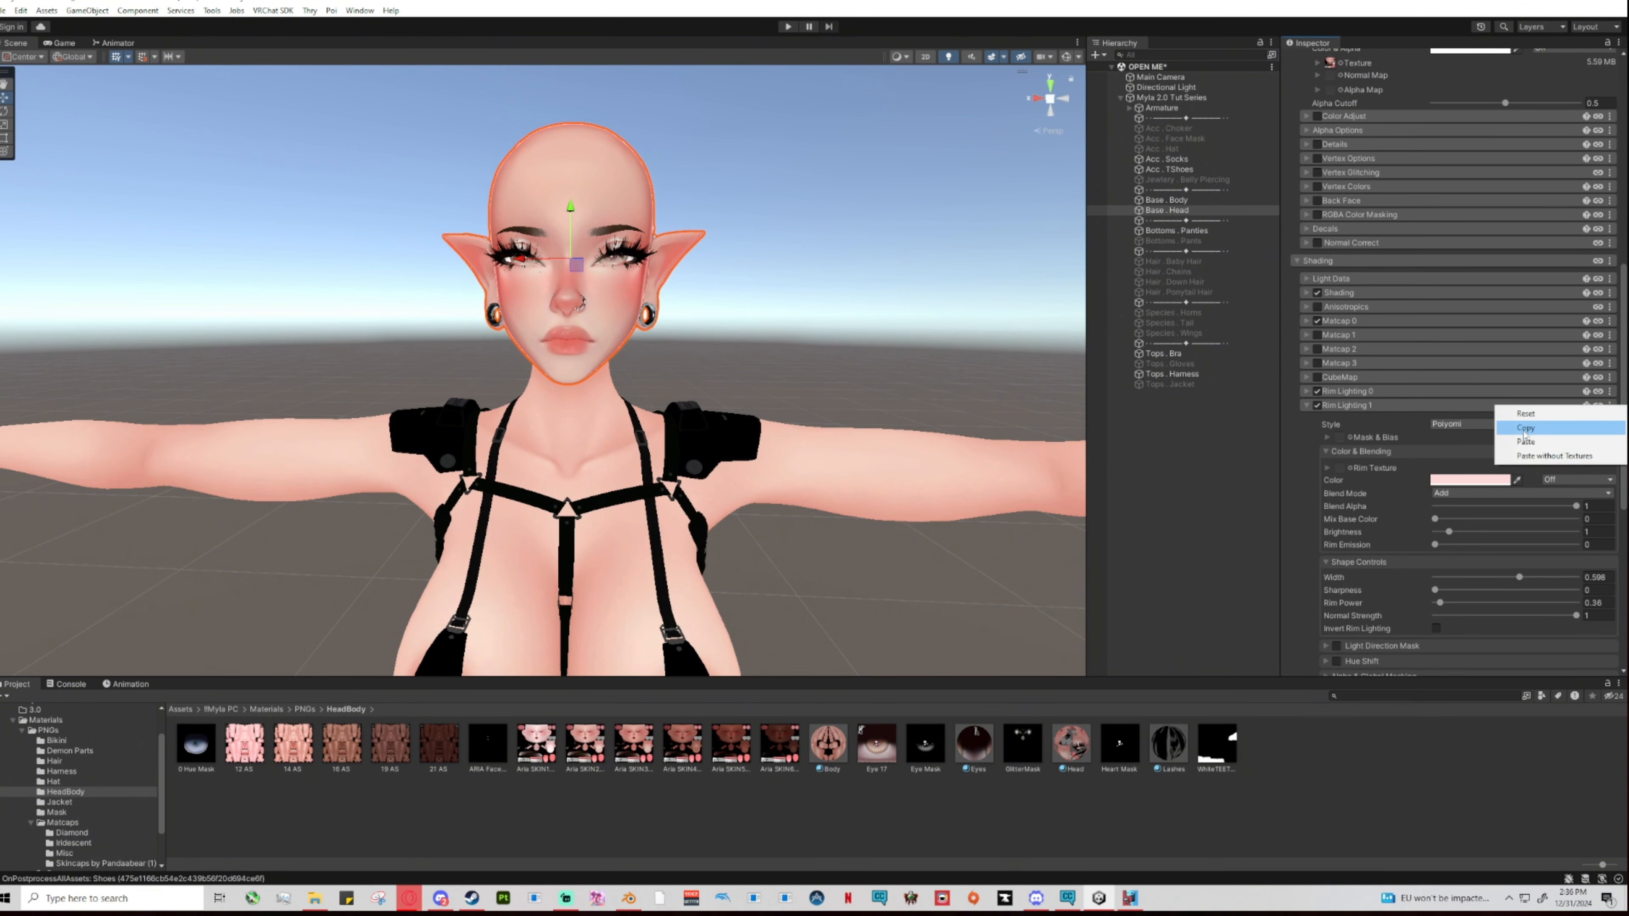
click(1584, 429)
click(921, 477)
click(1317, 312)
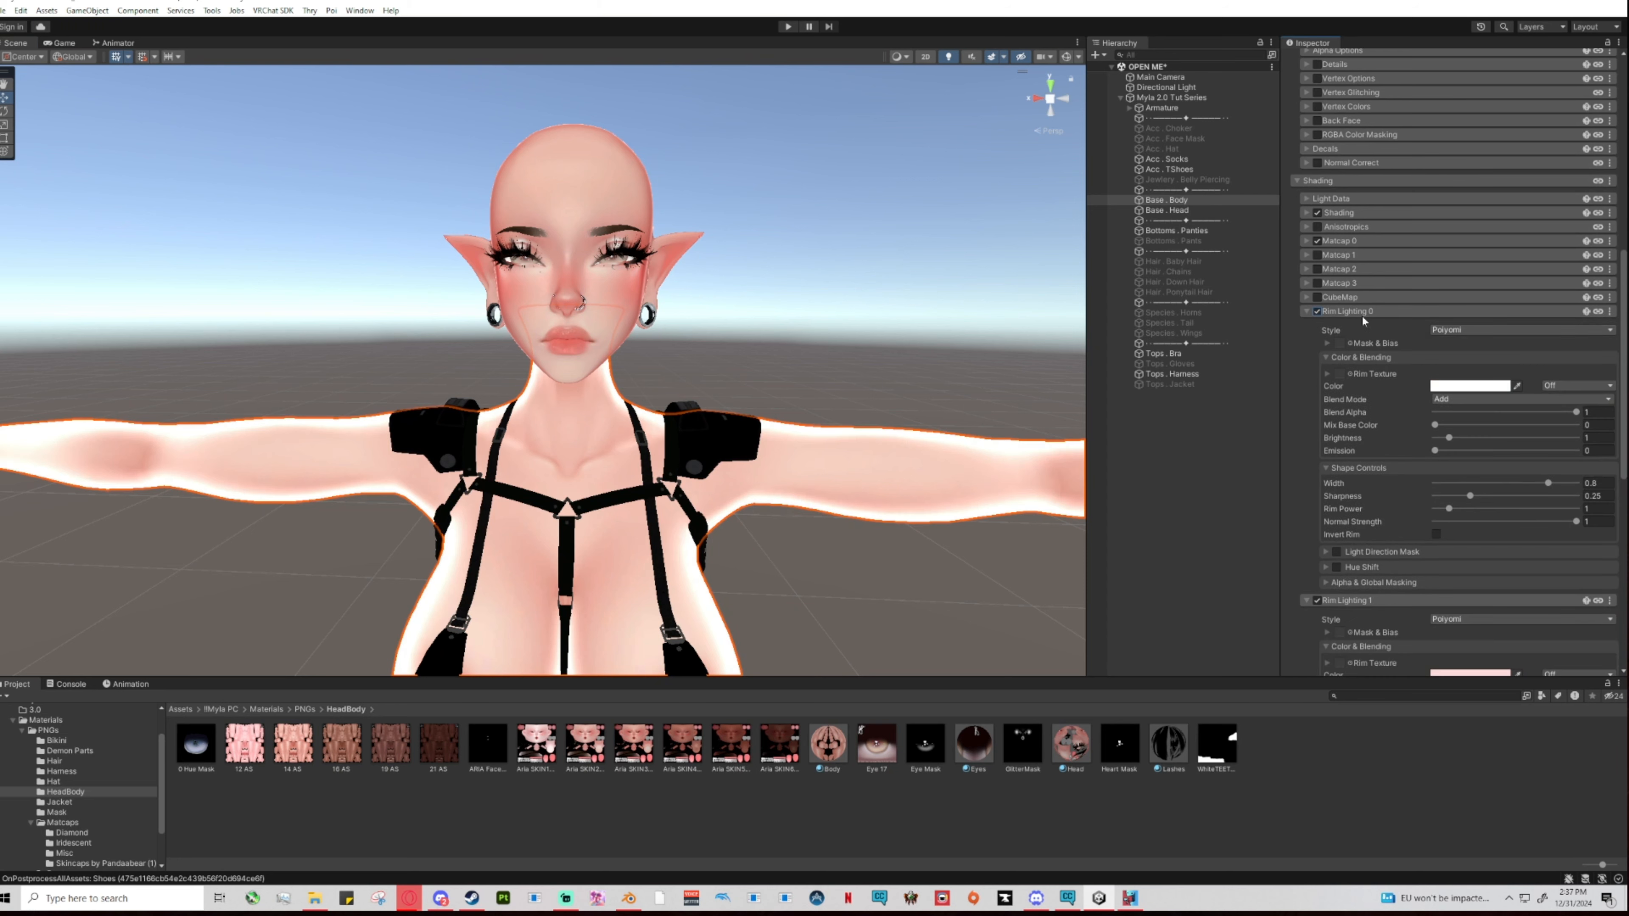
click(1609, 311)
click(1539, 363)
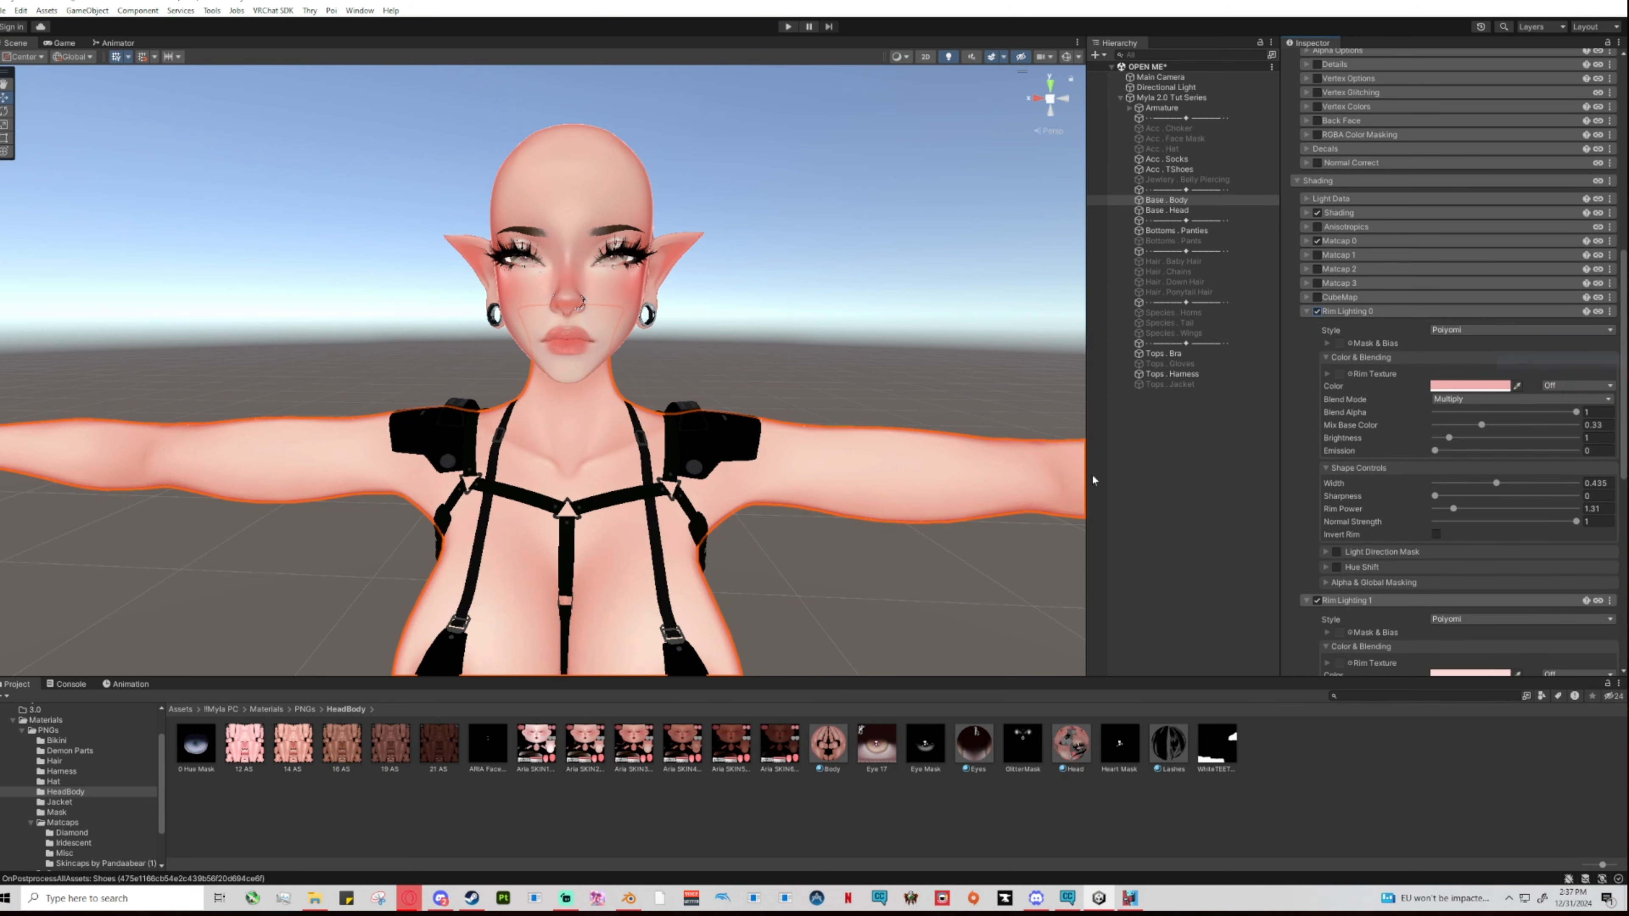
Check the rim lighting on the whole avatar from the front and at an angle, and select the body.
click(896, 593)
scroll(727, 575, down, 4)
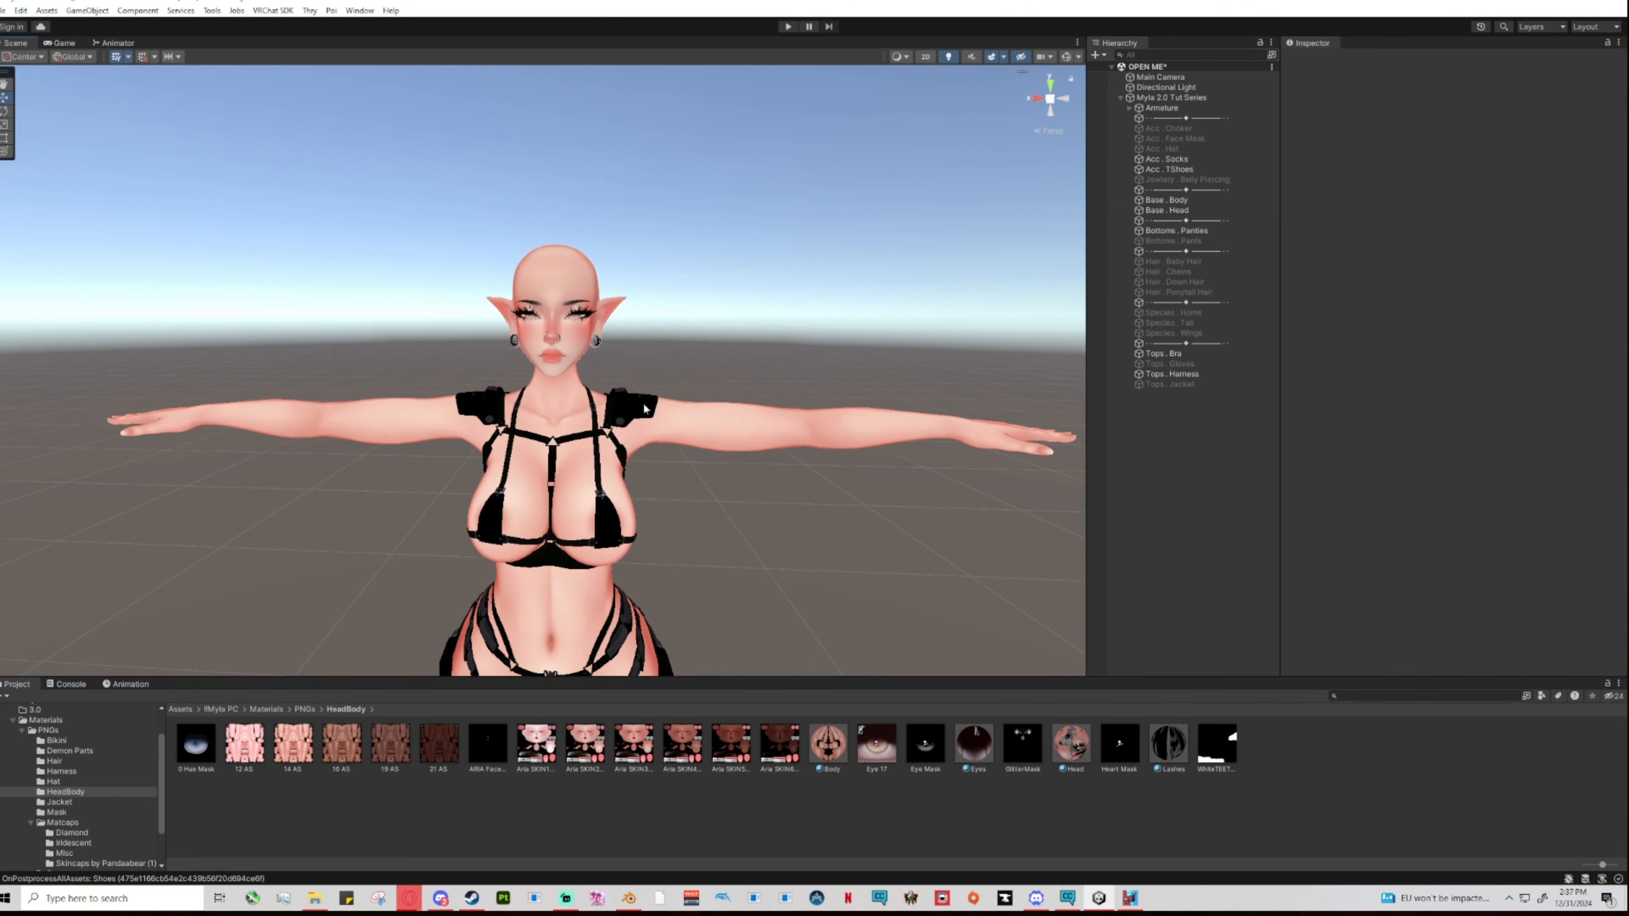
middle_drag(676, 527, 894, 419)
right_drag(401, 473, 564, 476)
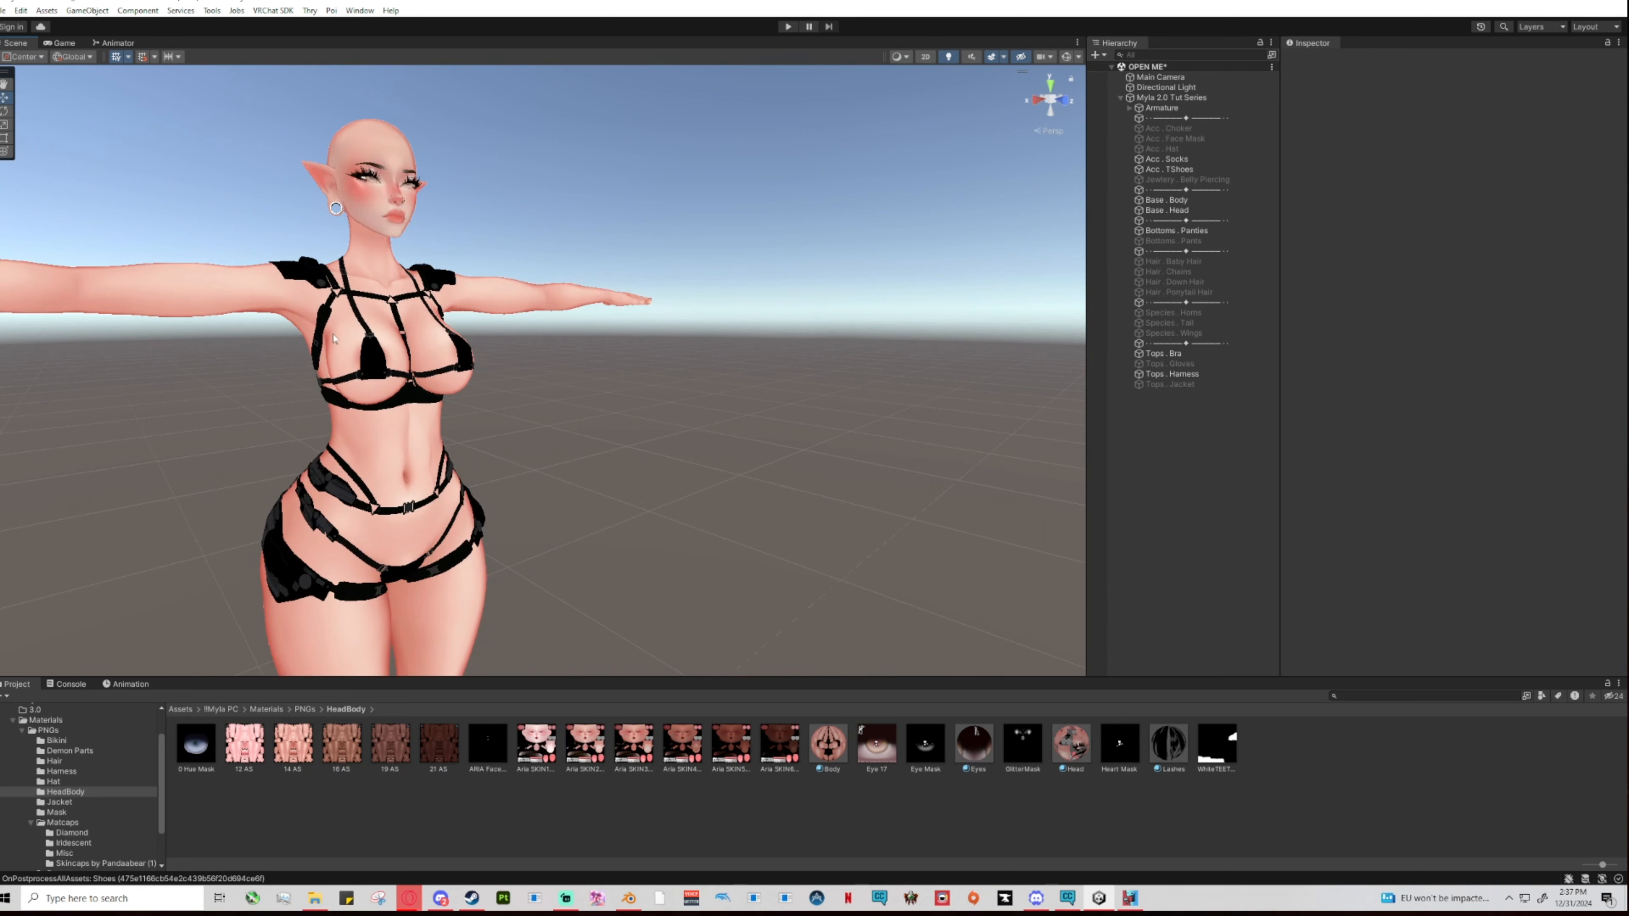
click(471, 597)
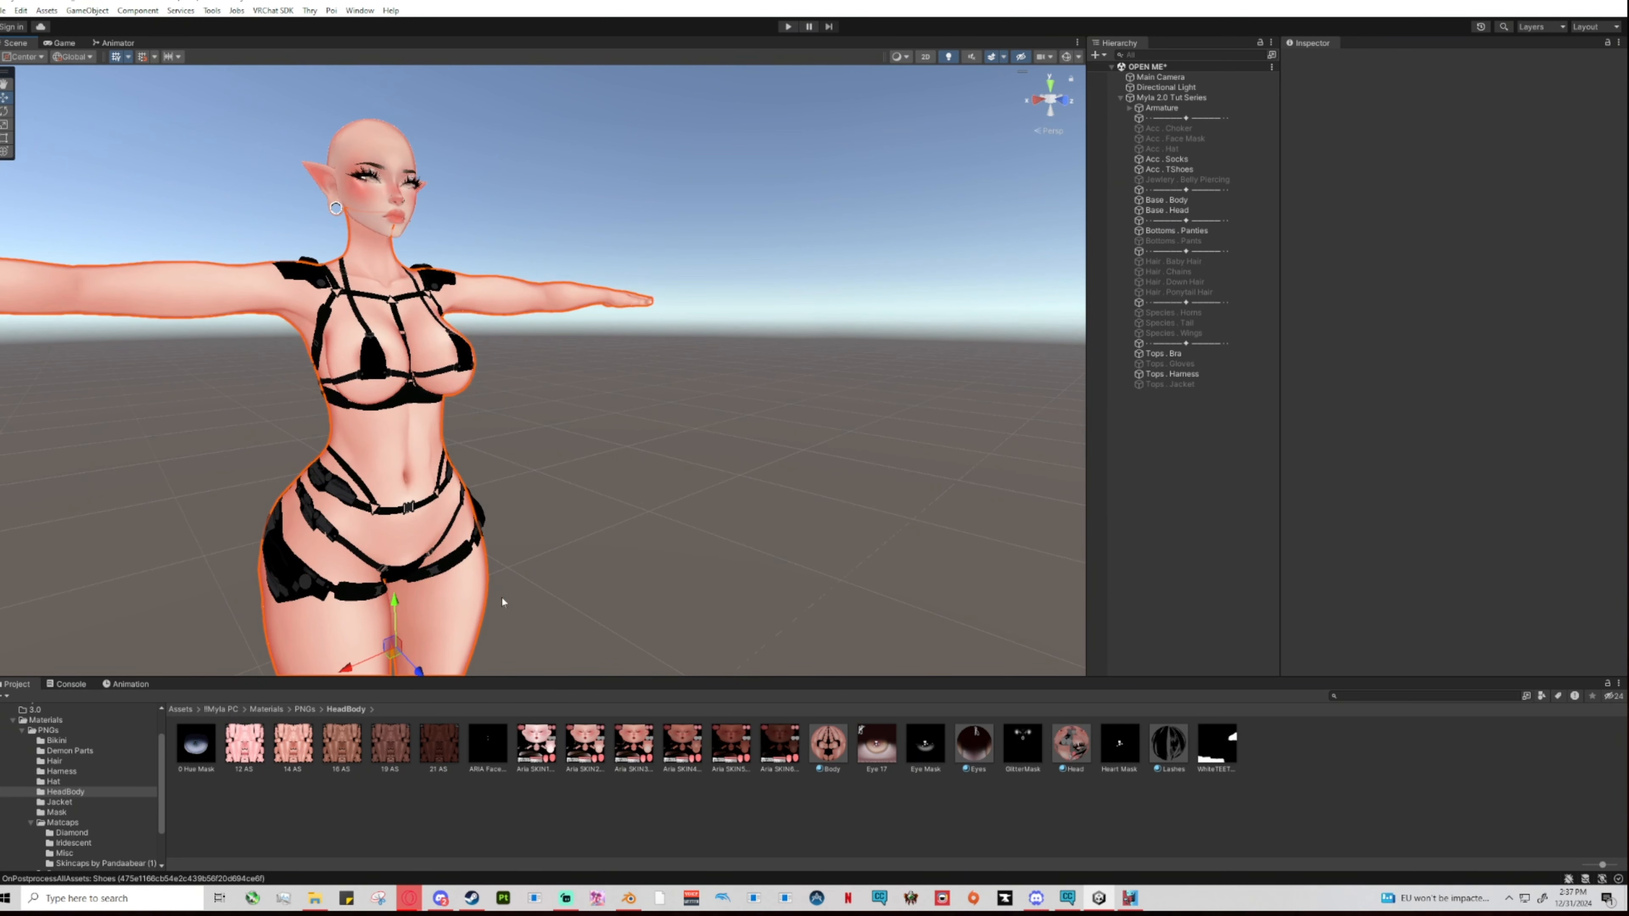
Toggle the Body material's Rim Lighting 0 off and back on, and check the rim effect on the avatar from the front.
scroll(1400, 570, down, 5)
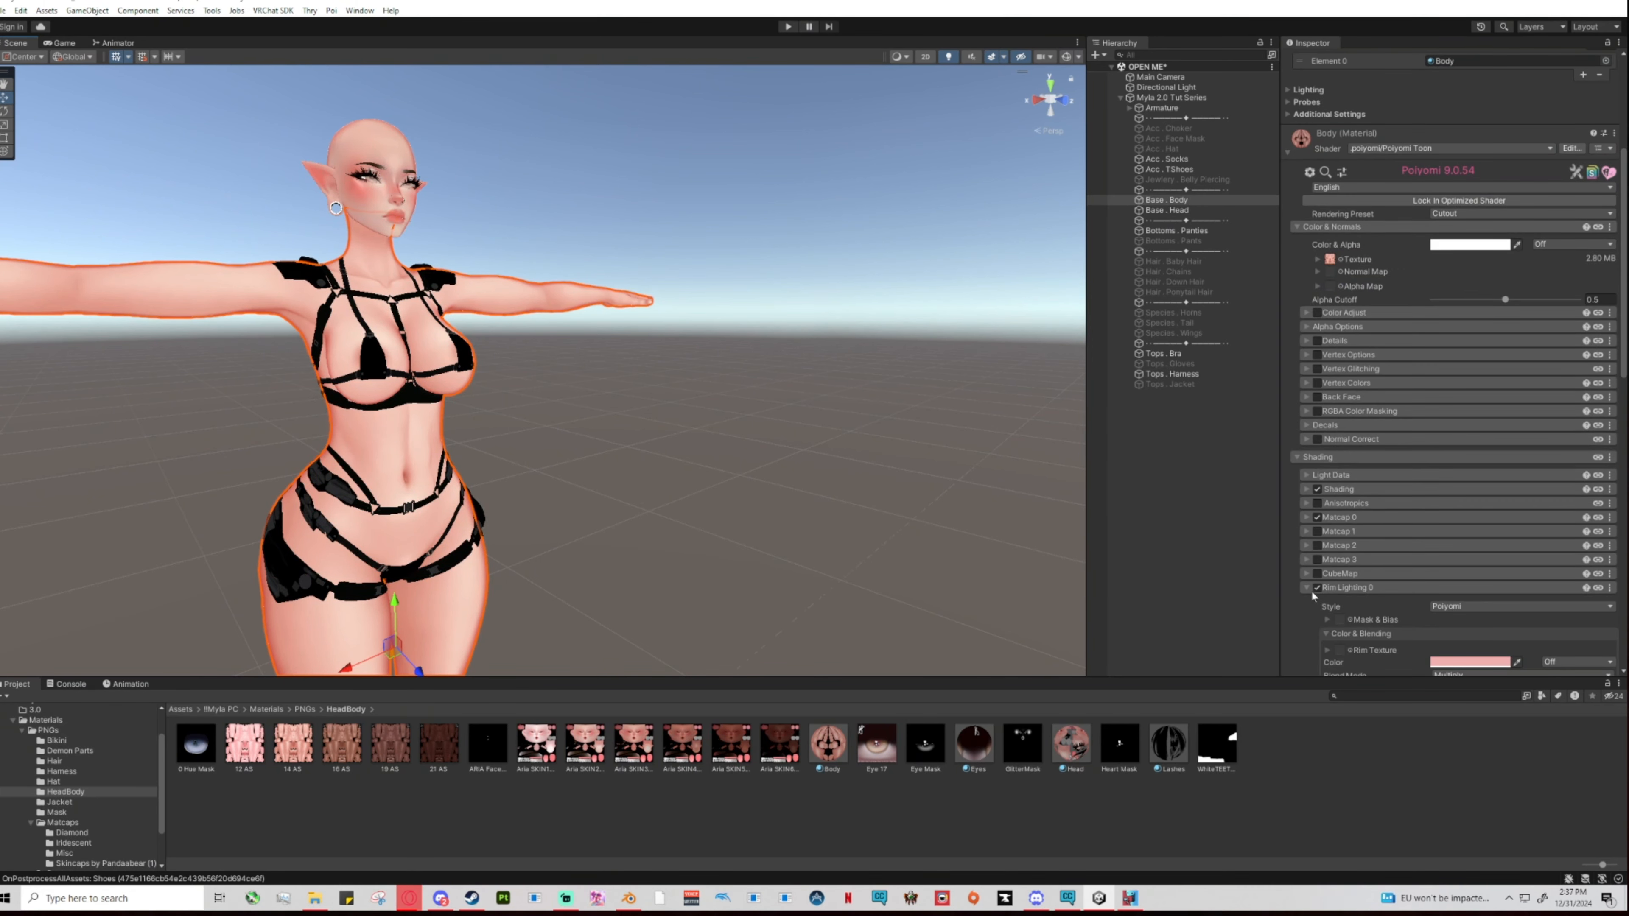
click(1312, 589)
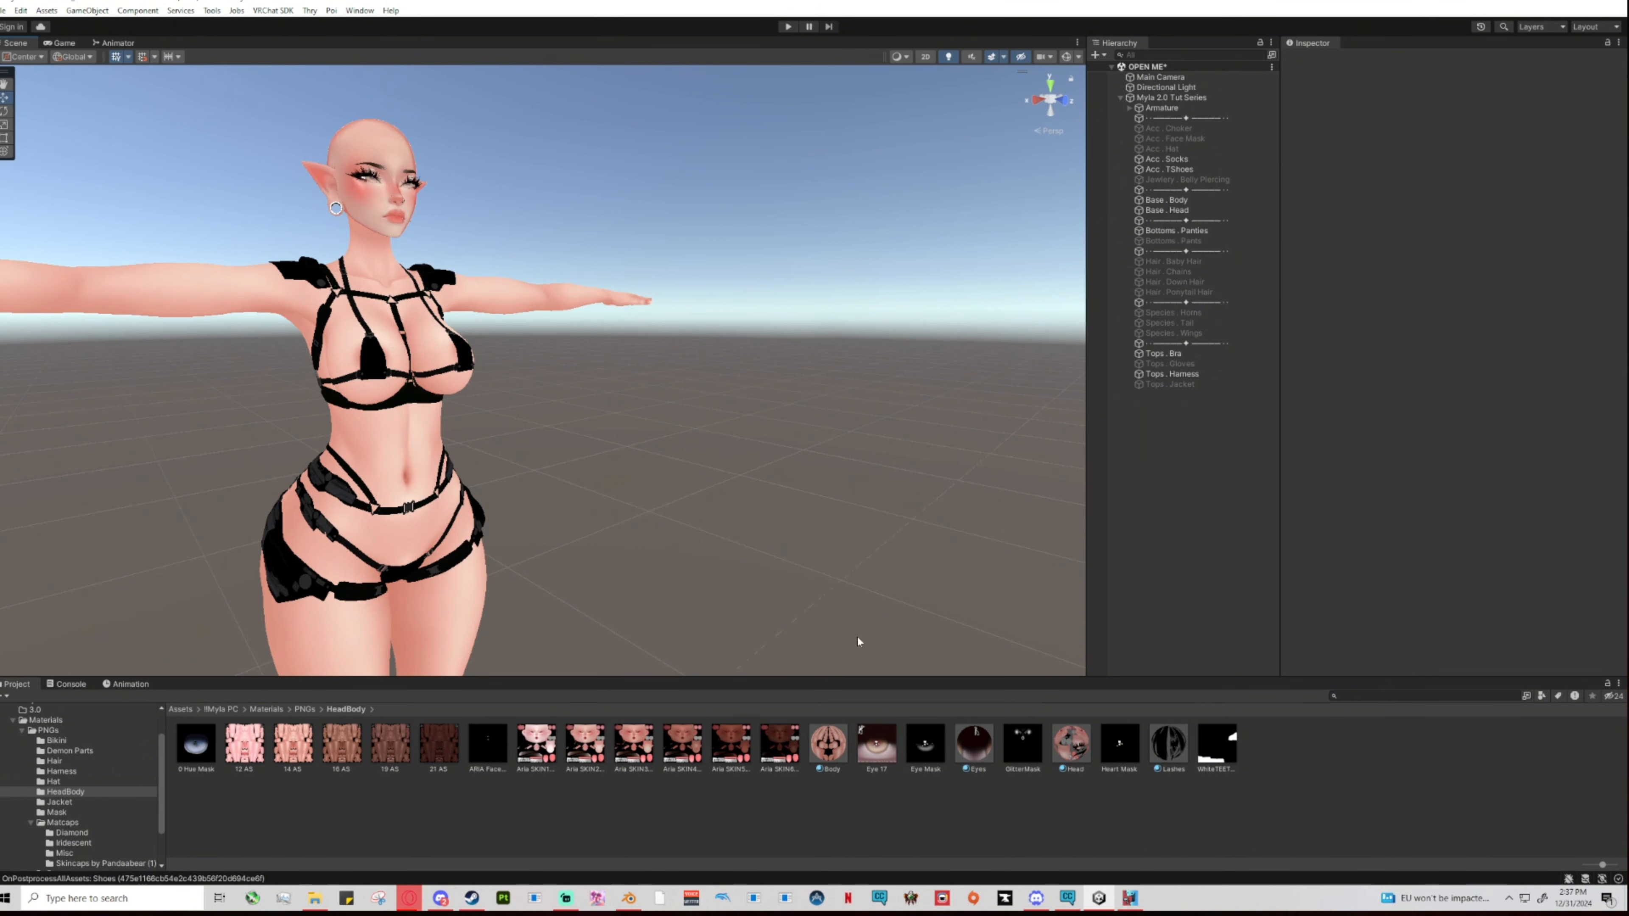
click(828, 745)
scroll(1332, 534, down, 1)
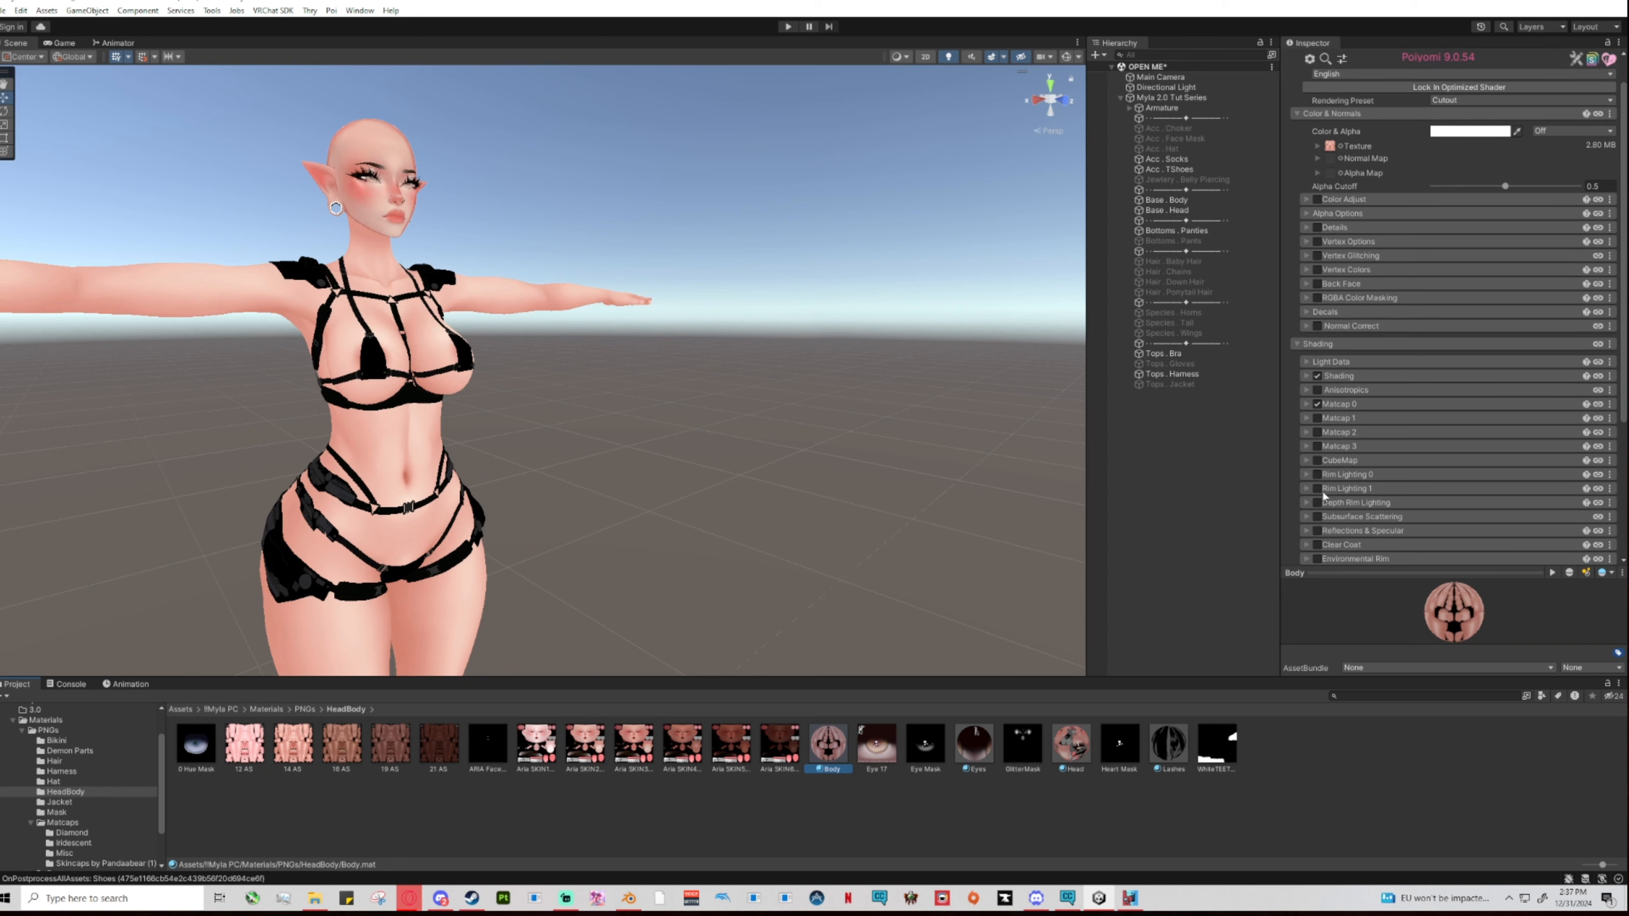
click(1317, 475)
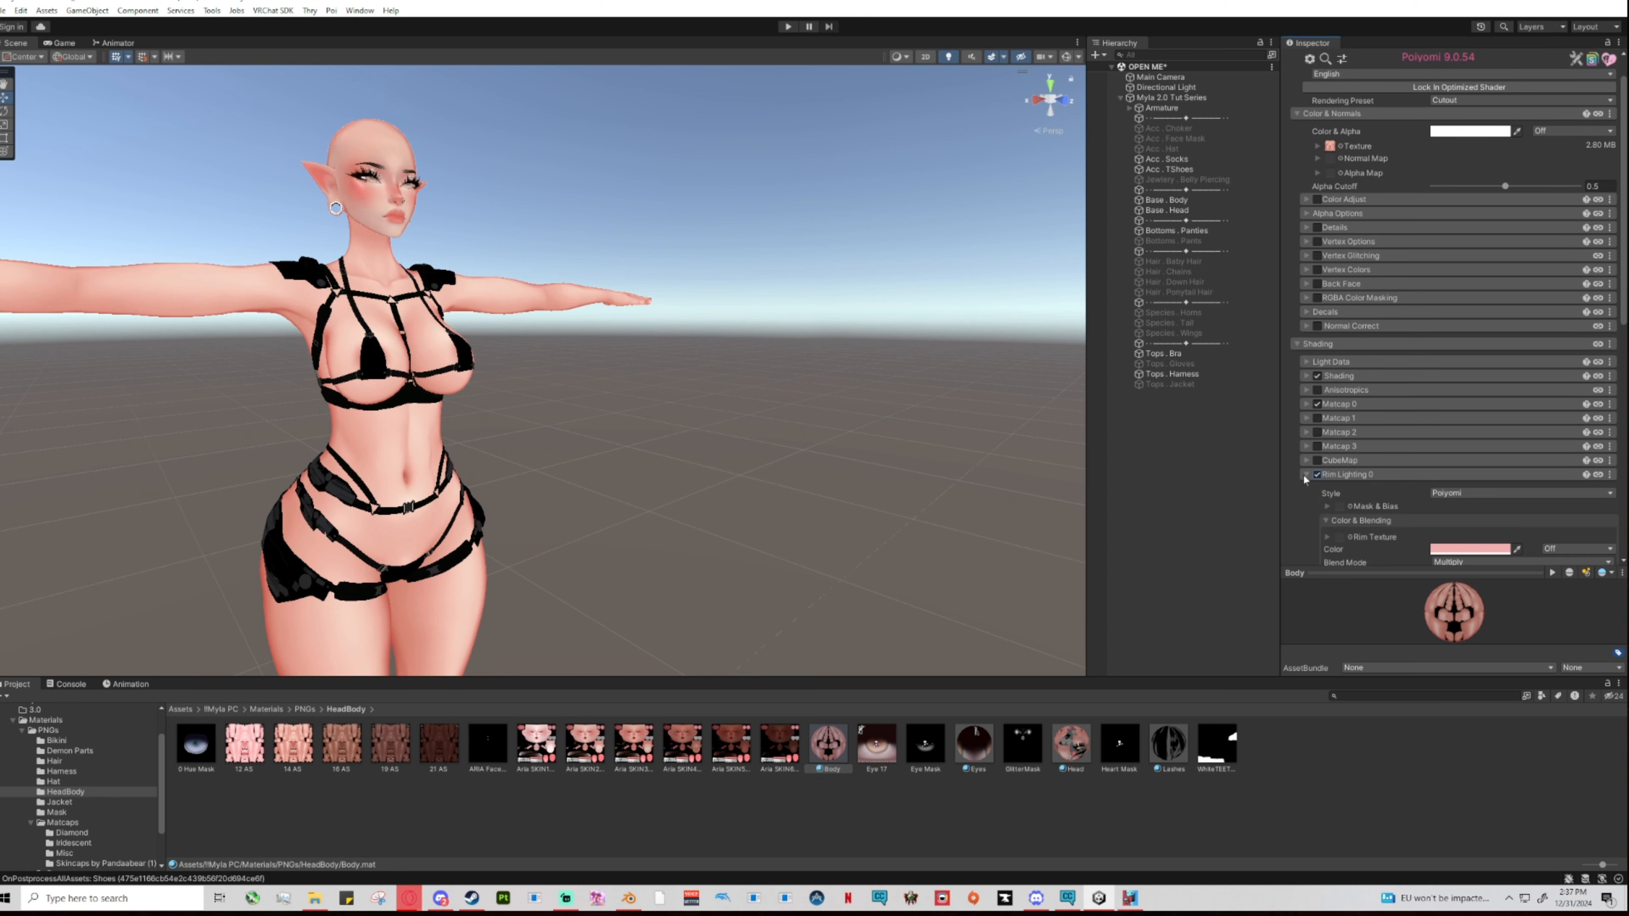
click(673, 516)
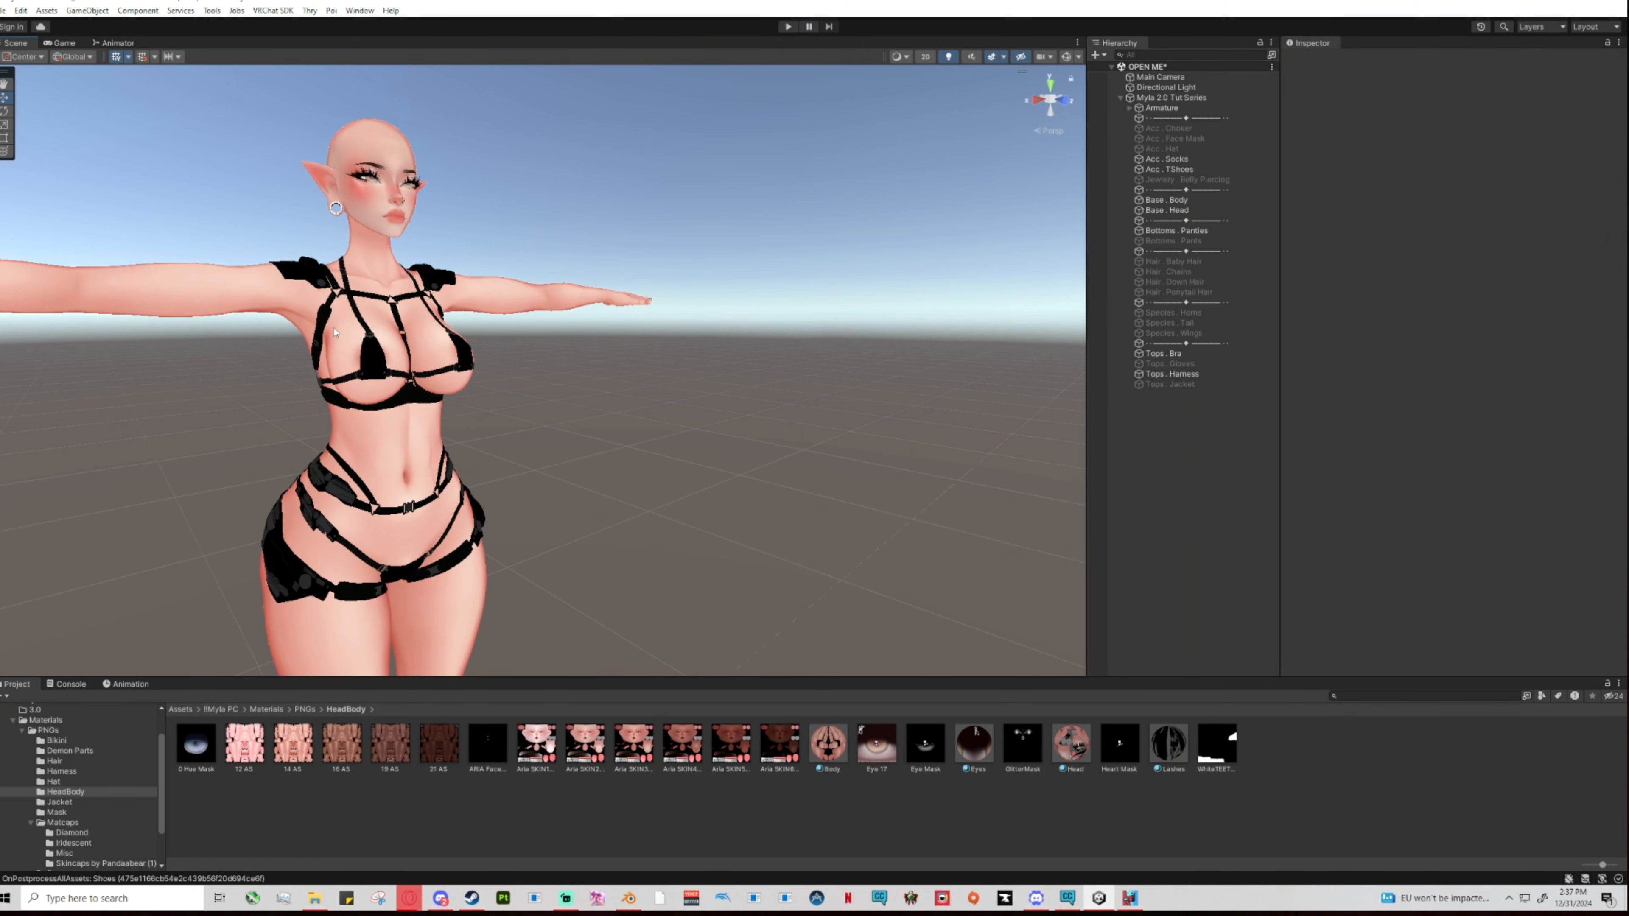
scroll(673, 508, up, 4)
alt+drag(658, 528, 571, 504)
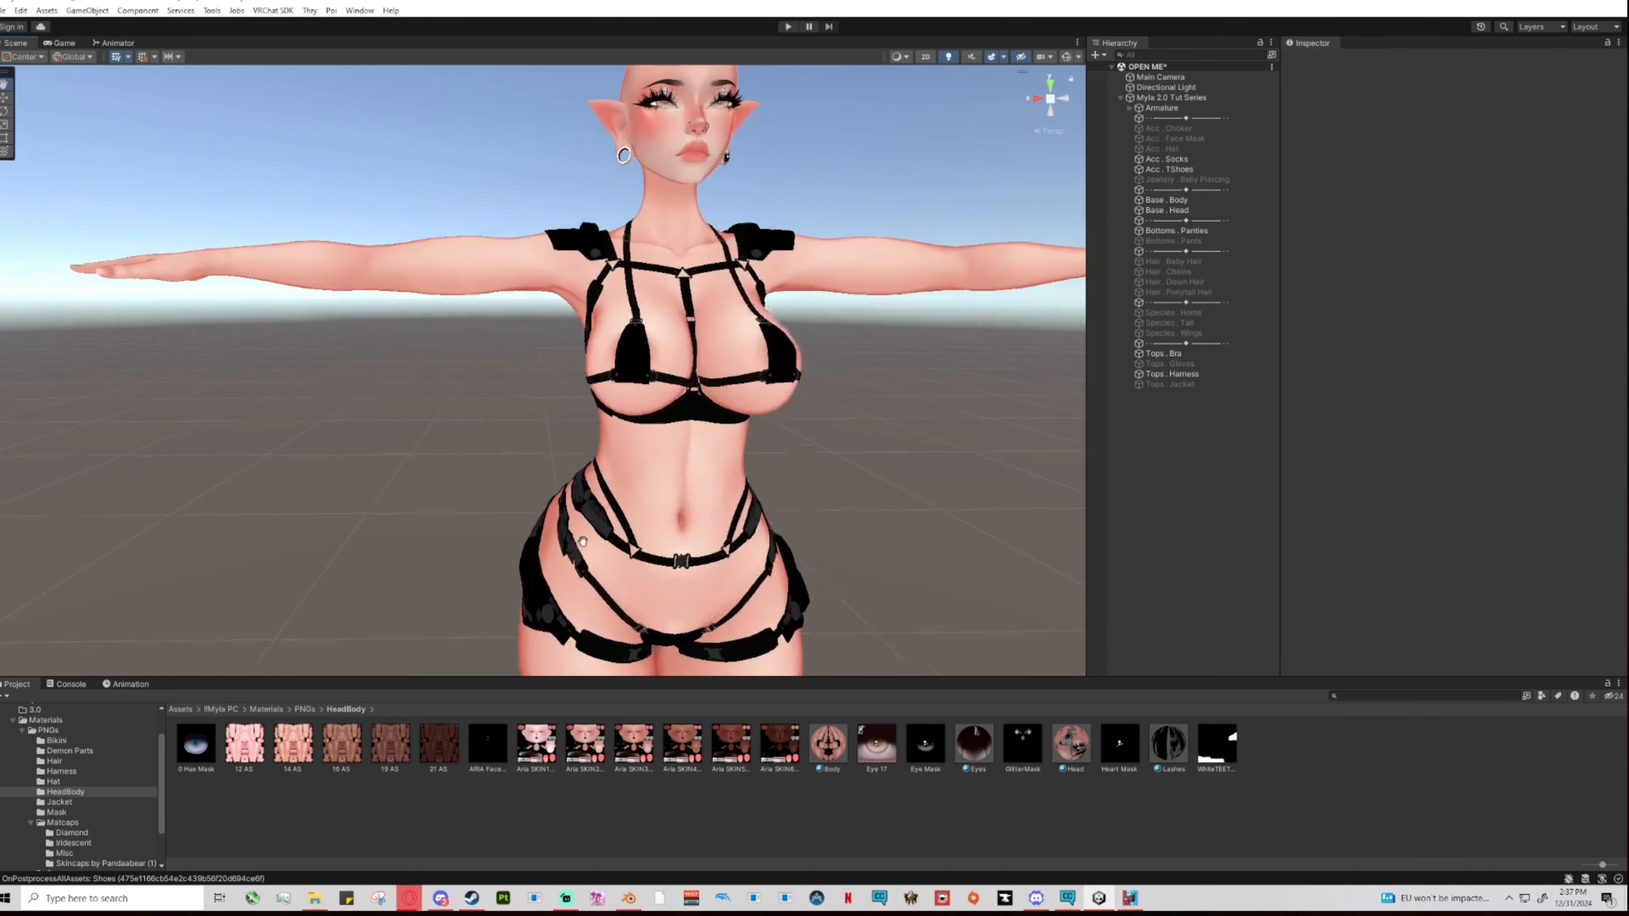
middle_drag(586, 497, 513, 659)
scroll(763, 558, up, 2)
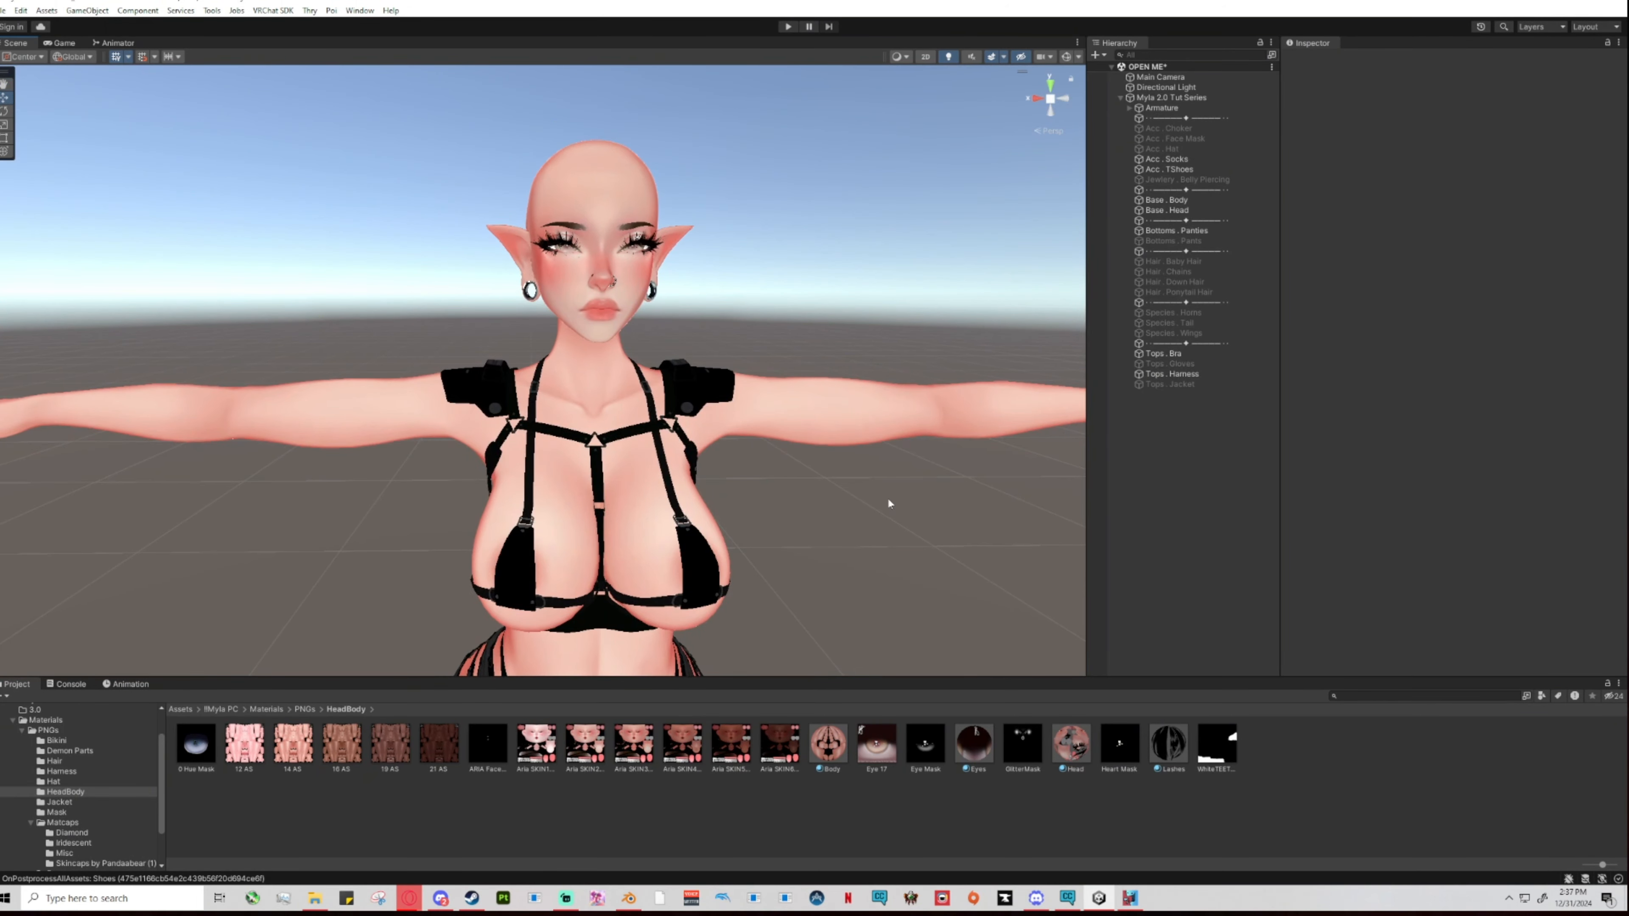
Enable Outlines on the Body material and expand the outline settings.
click(828, 745)
scroll(1378, 435, down, 5)
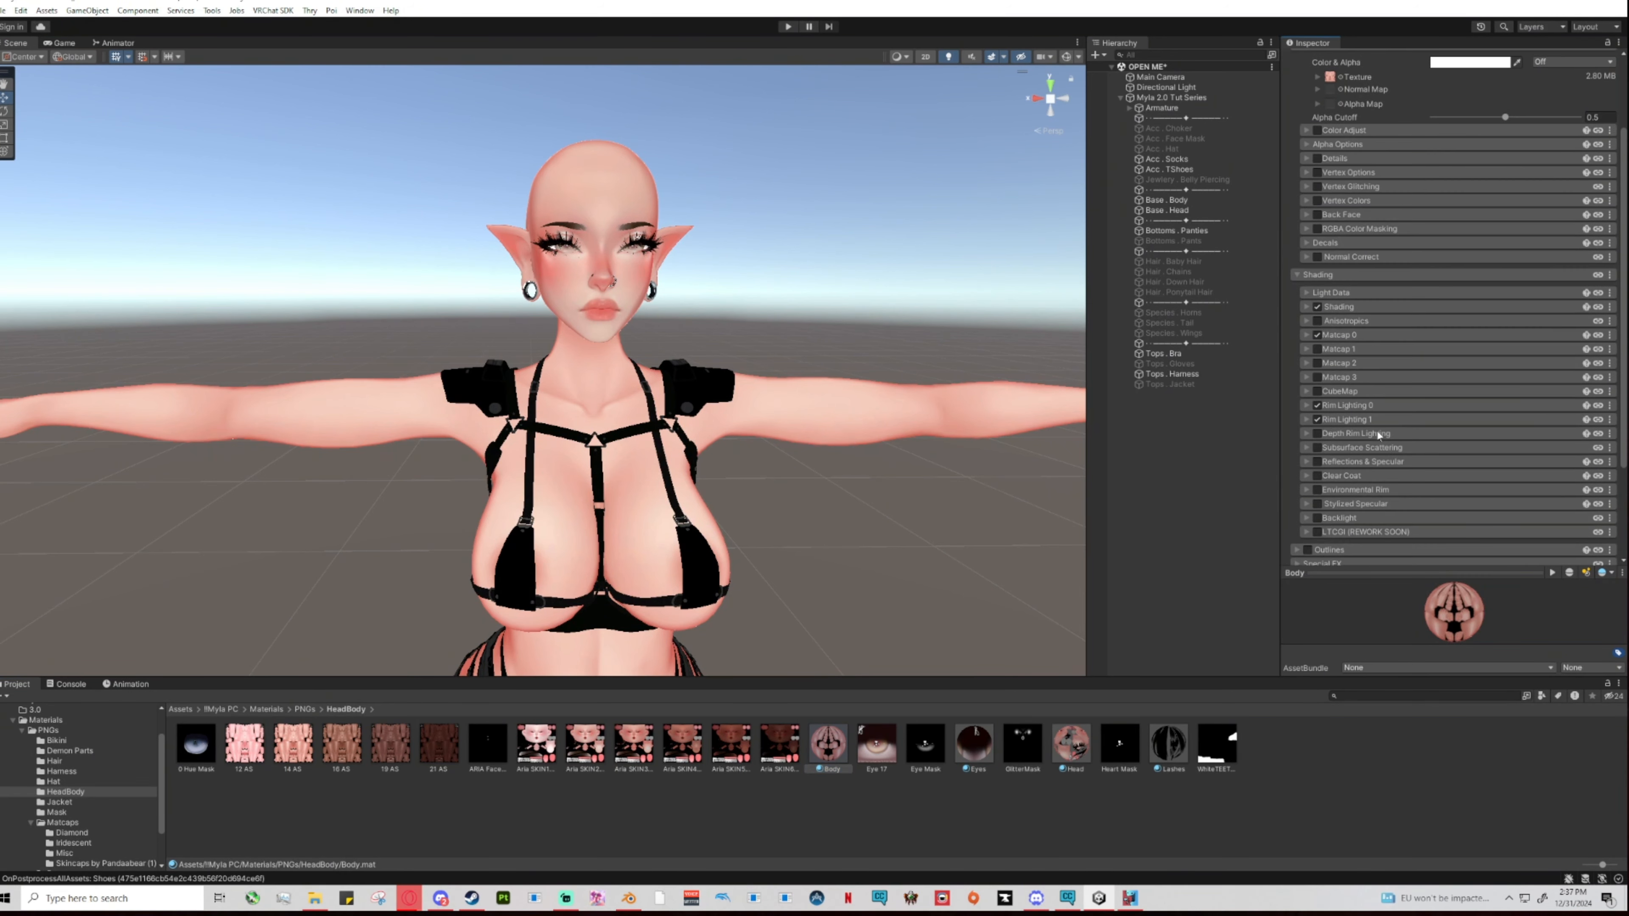
scroll(1378, 436, down, 2)
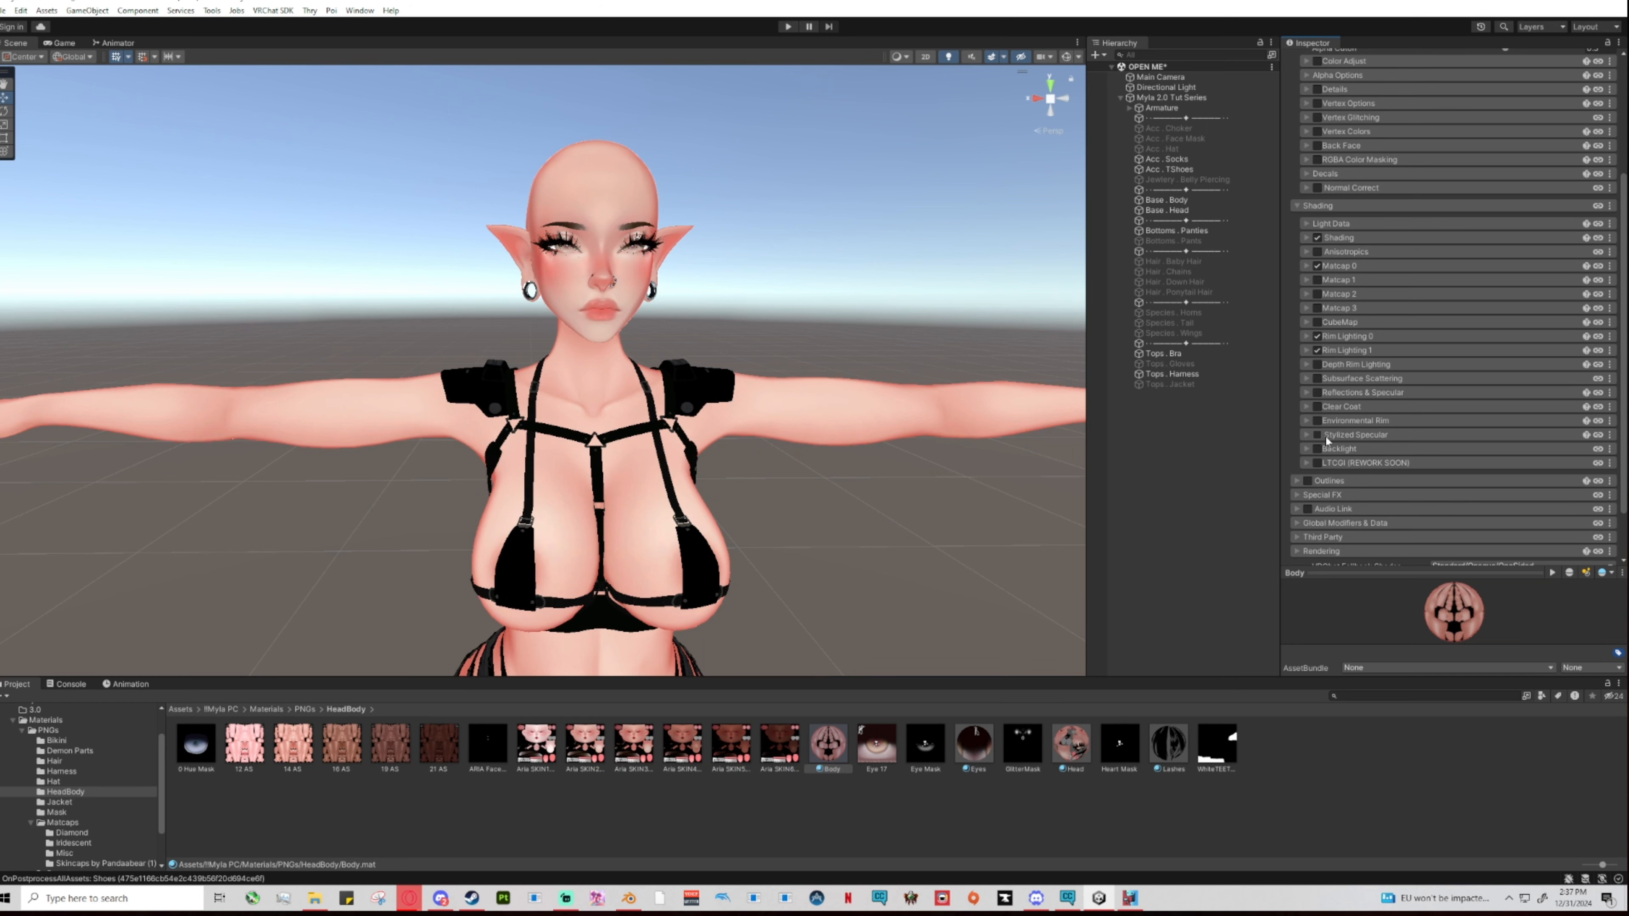
scroll(1352, 486, down, 1)
click(1307, 446)
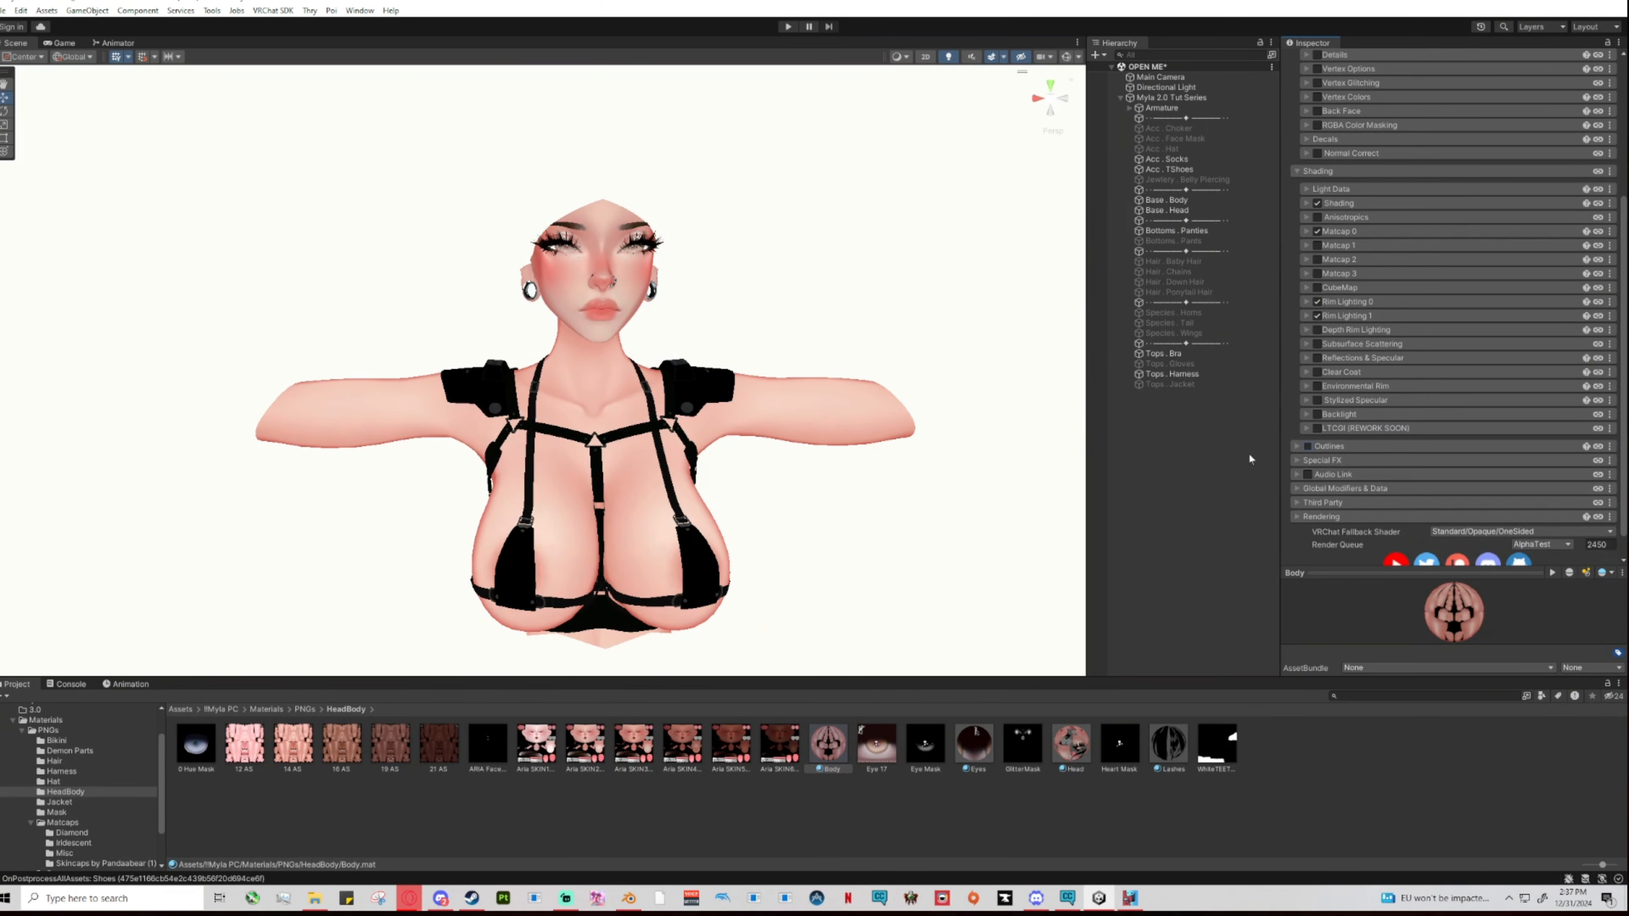
click(1328, 446)
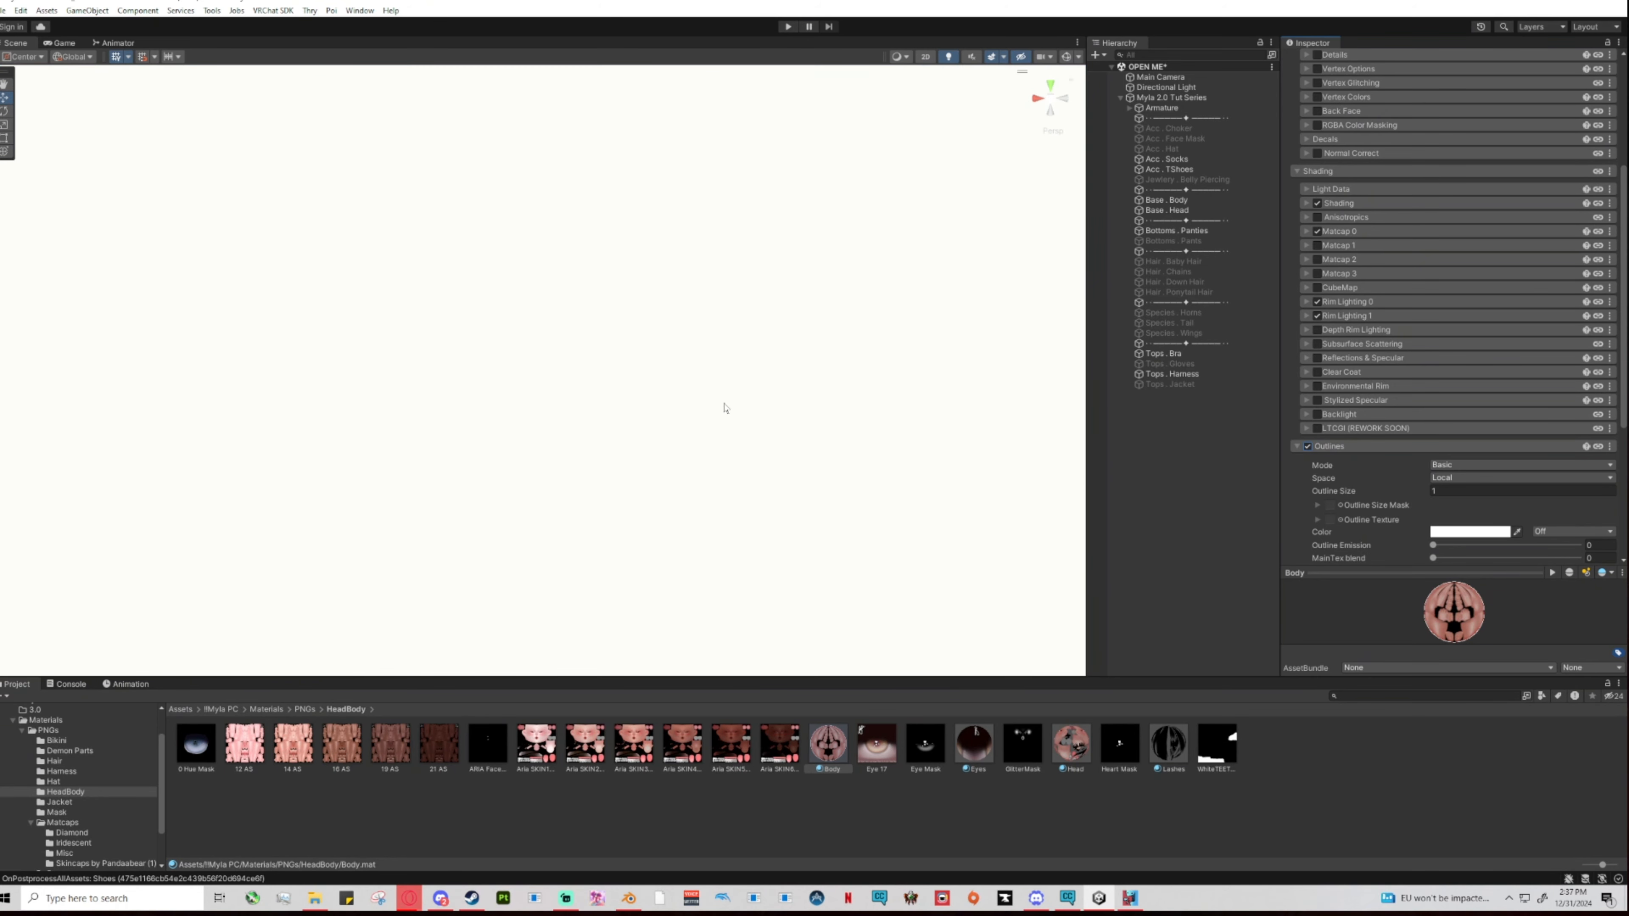
scroll(726, 401, down, 2)
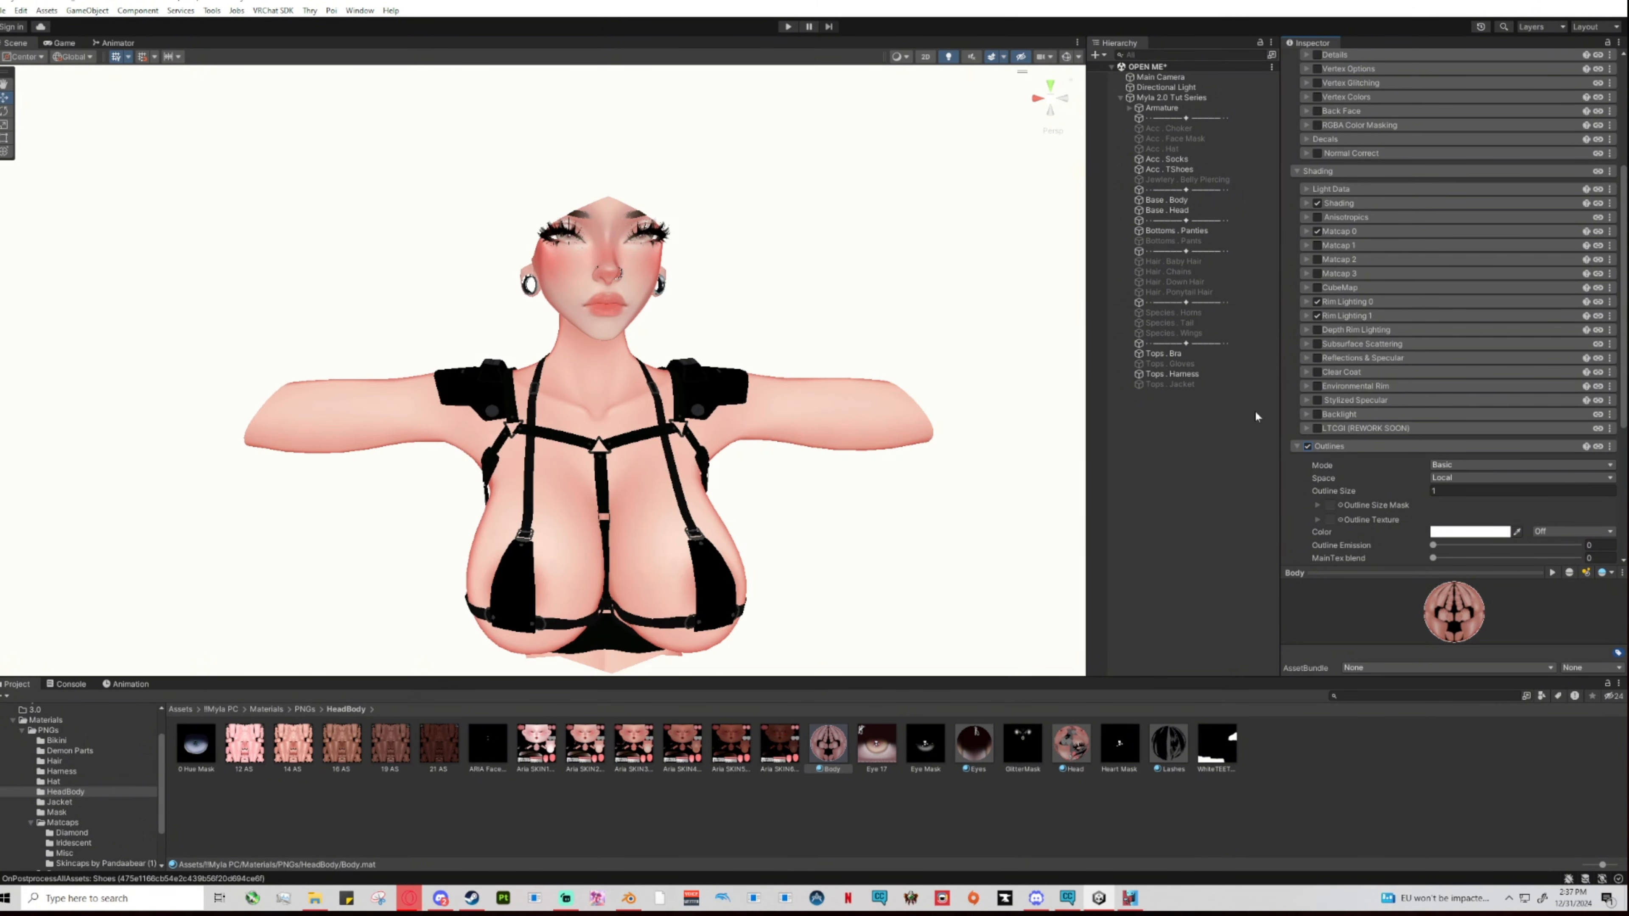
Try the Rim Light, Directional and DropShadow outline modes on the Body material, and return the mode to Basic.
scroll(1393, 420, down, 3)
click(1453, 363)
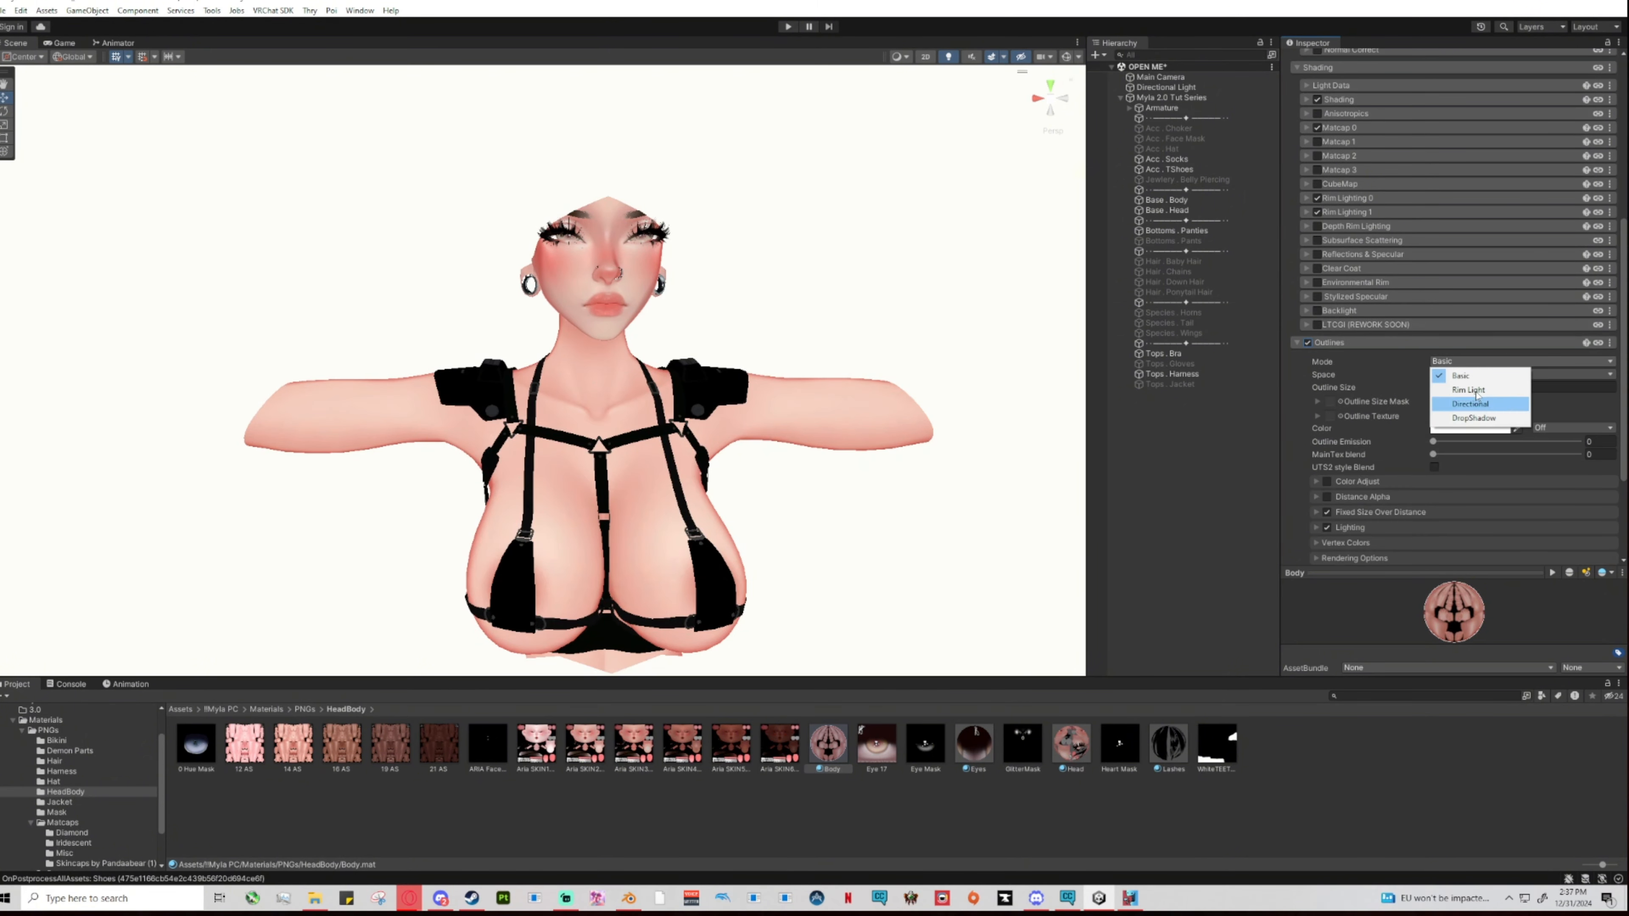
click(1468, 386)
click(1475, 362)
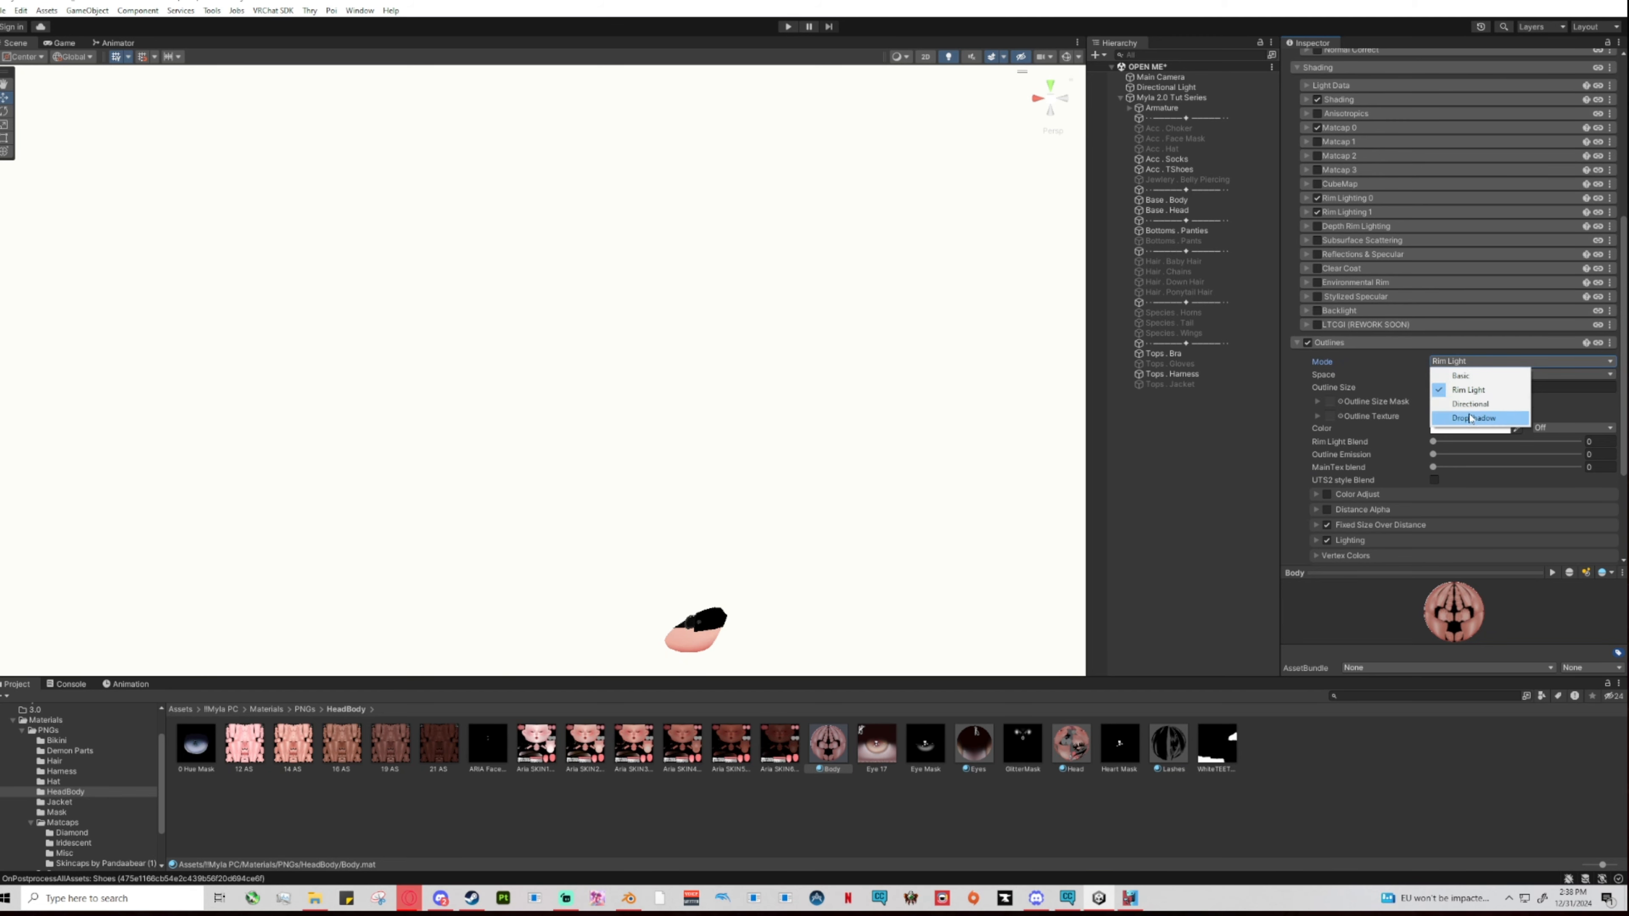
click(1470, 404)
click(1462, 363)
click(1474, 418)
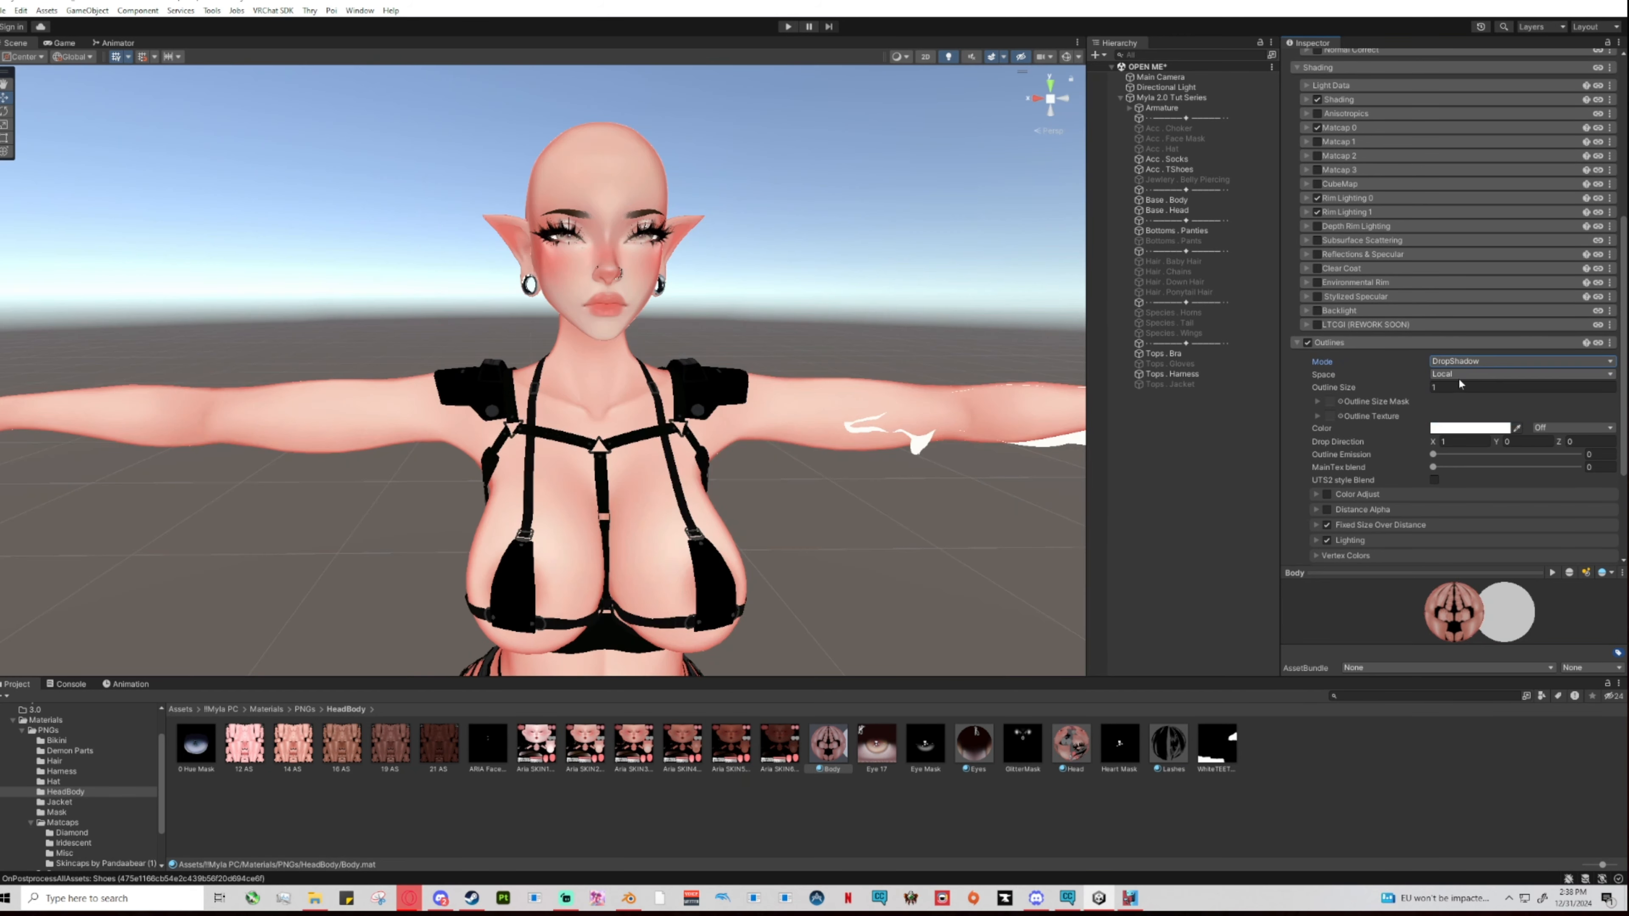
click(1454, 363)
click(1453, 370)
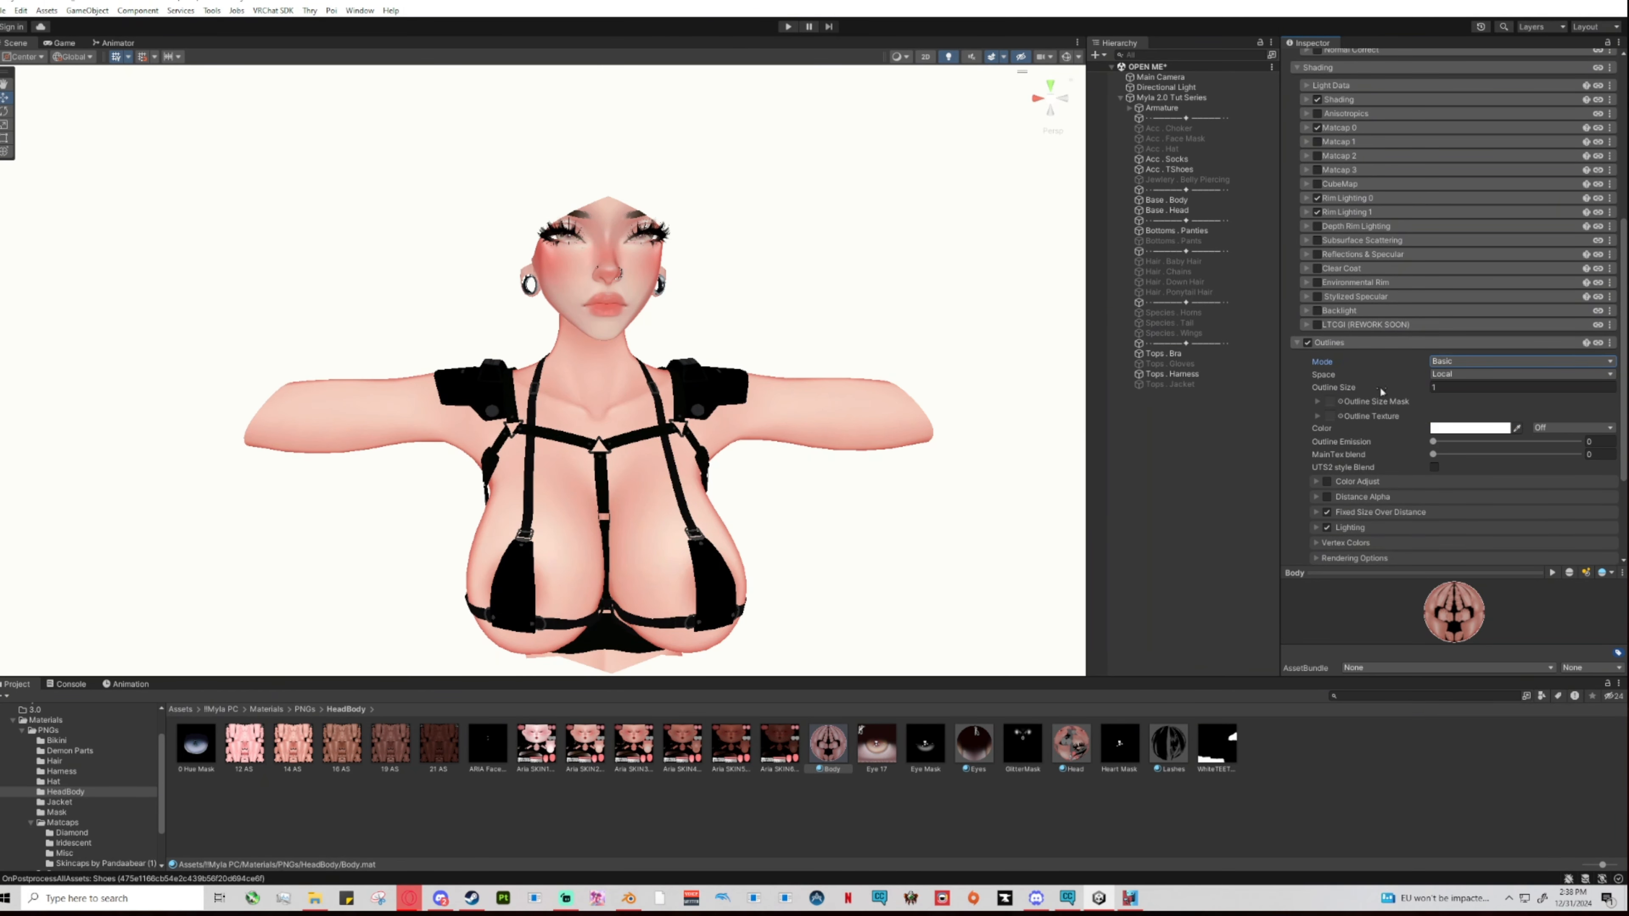
Set the Body material's outline size to 0.001 and its outline colour to black (000000).
drag(1382, 392, 1332, 393)
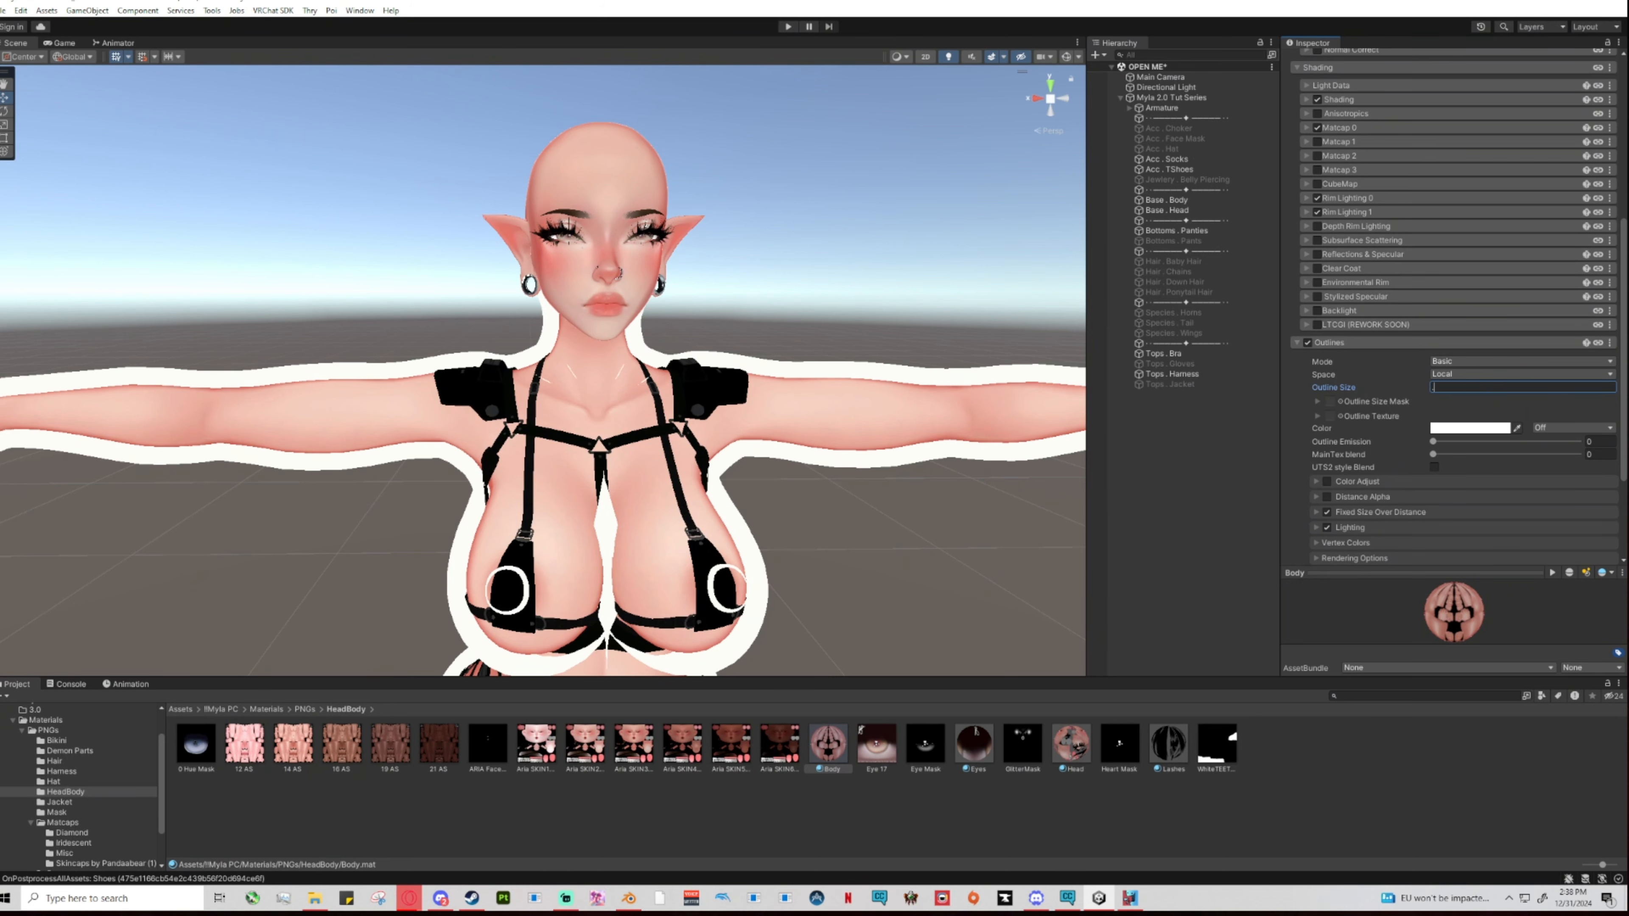
text(.001)
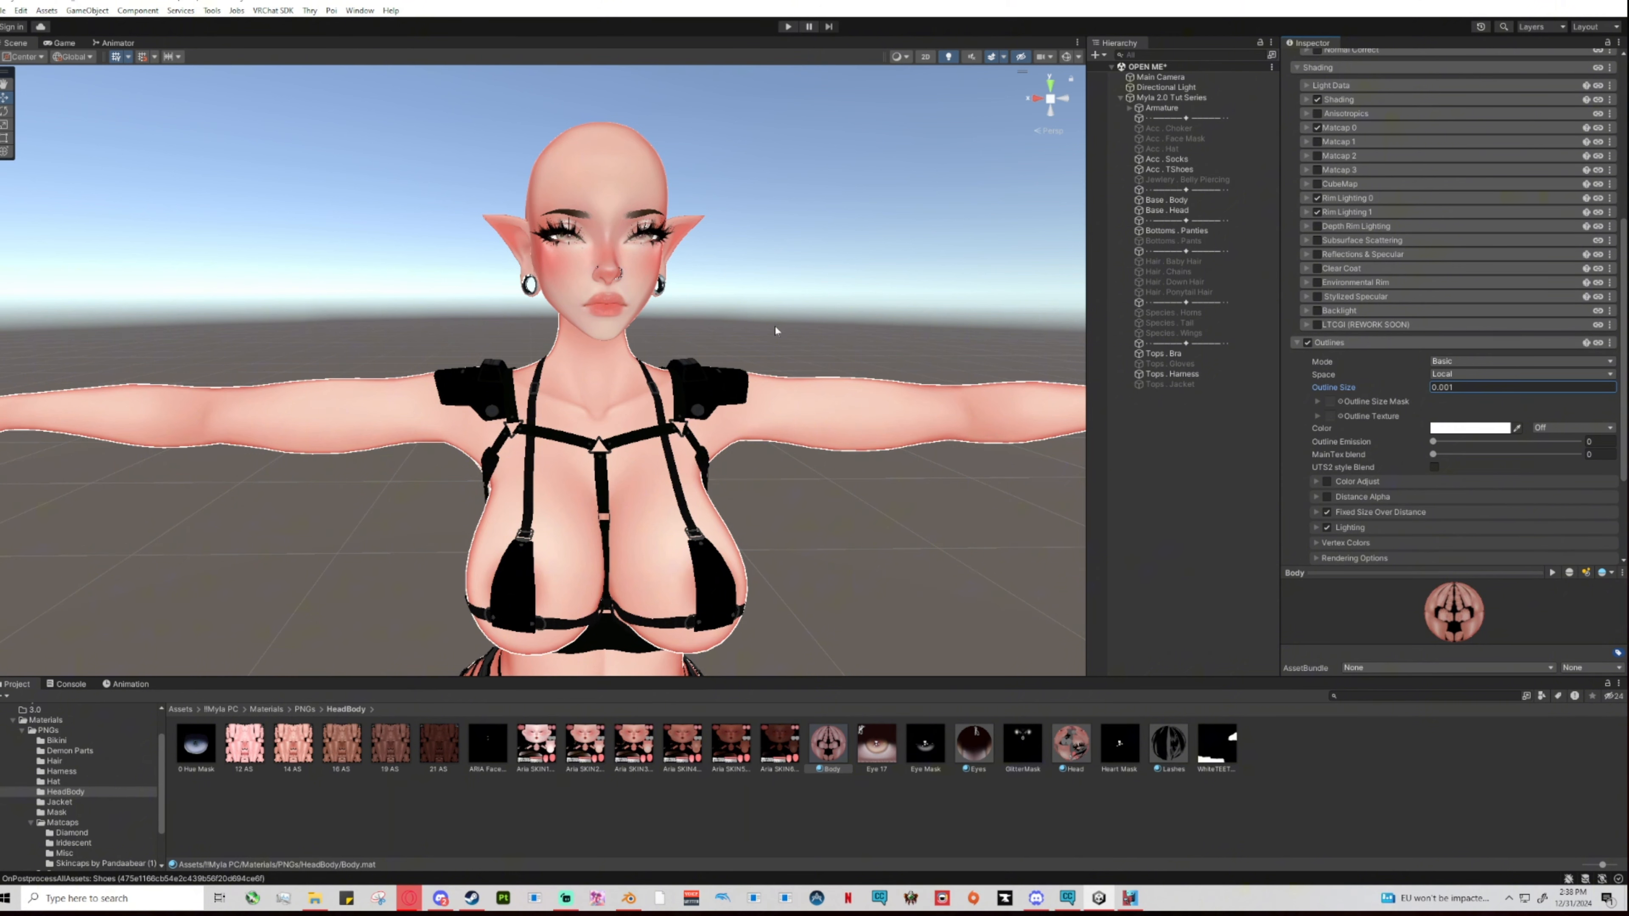
click(1469, 428)
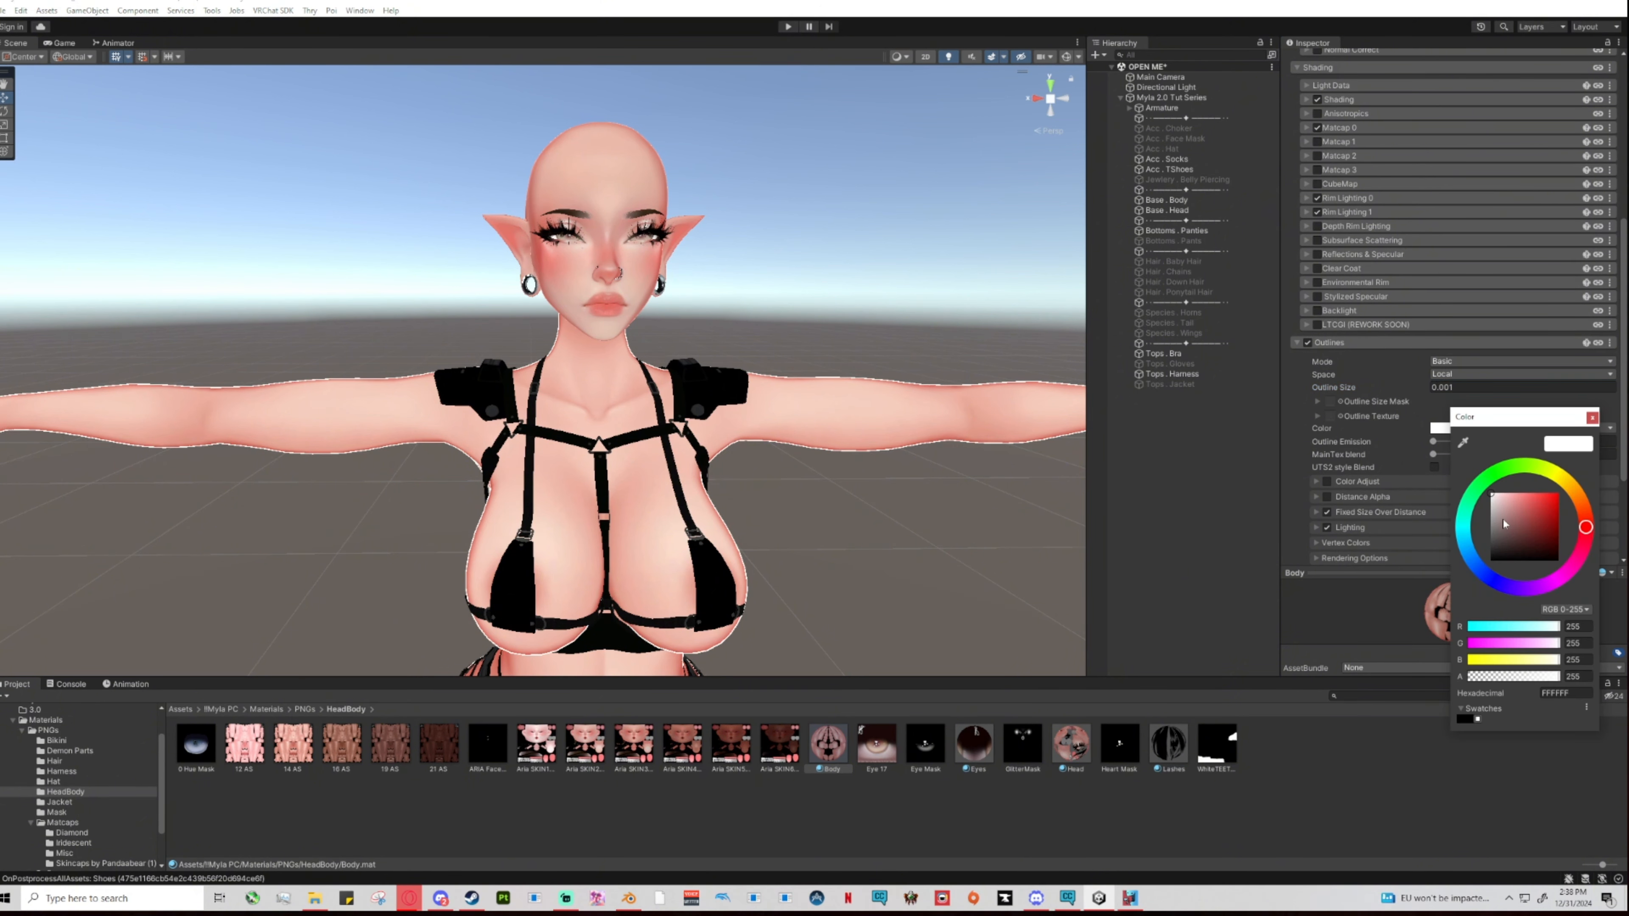
drag(1503, 520, 1379, 560)
click(1593, 418)
click(1438, 428)
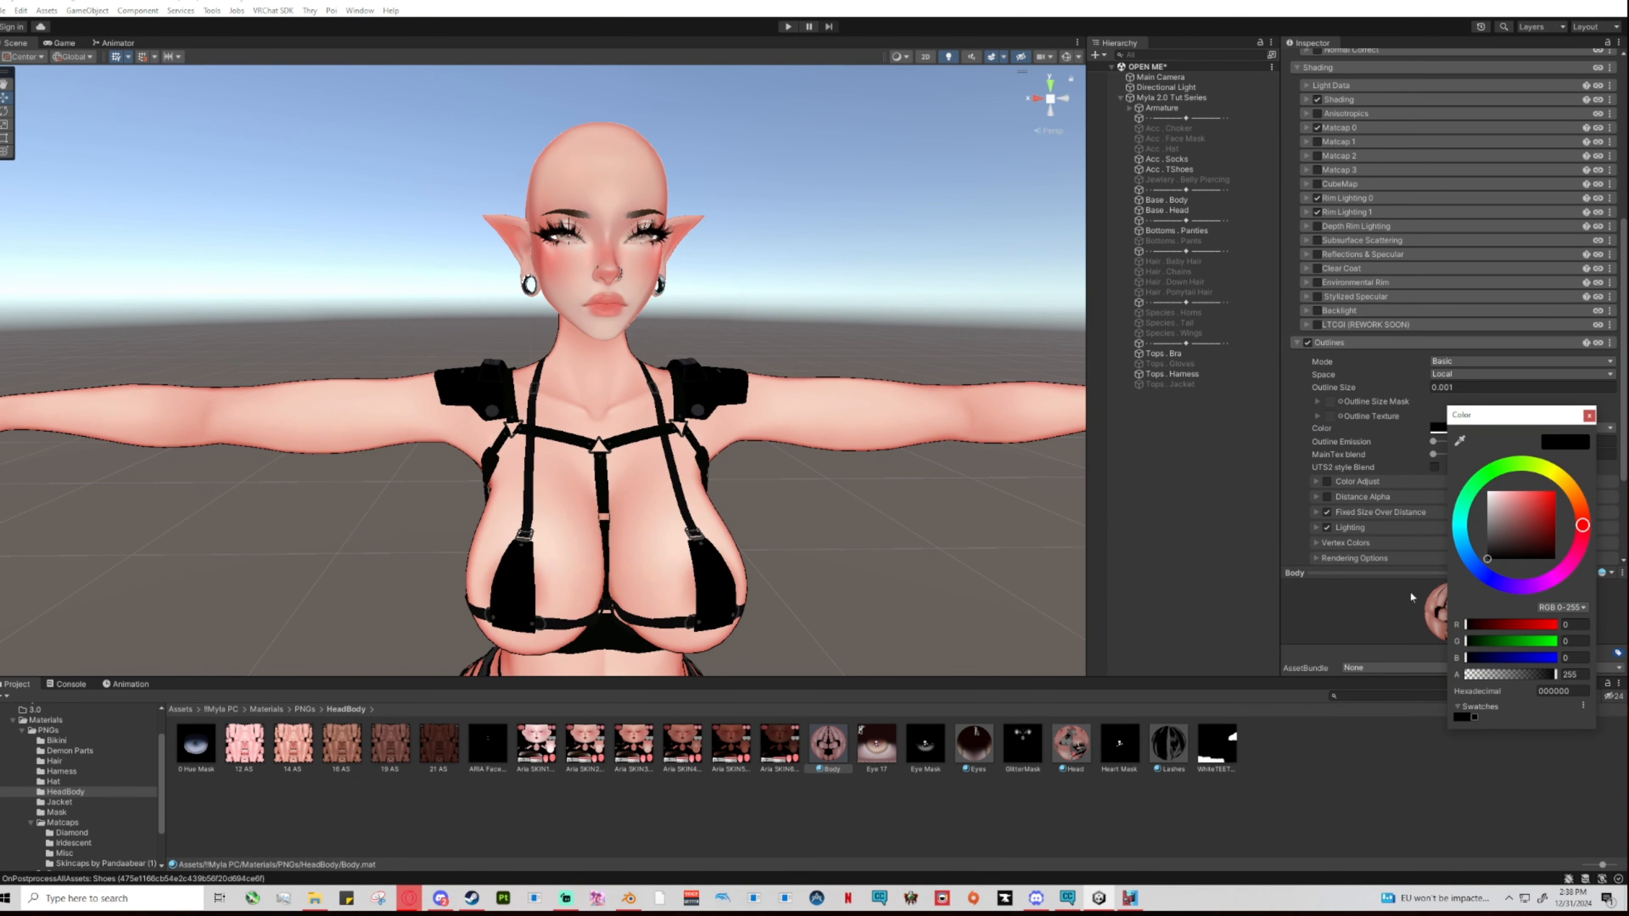
click(1589, 417)
Try out the Outline Emission and MainTex blend amounts on the Body's outline.
click(1434, 442)
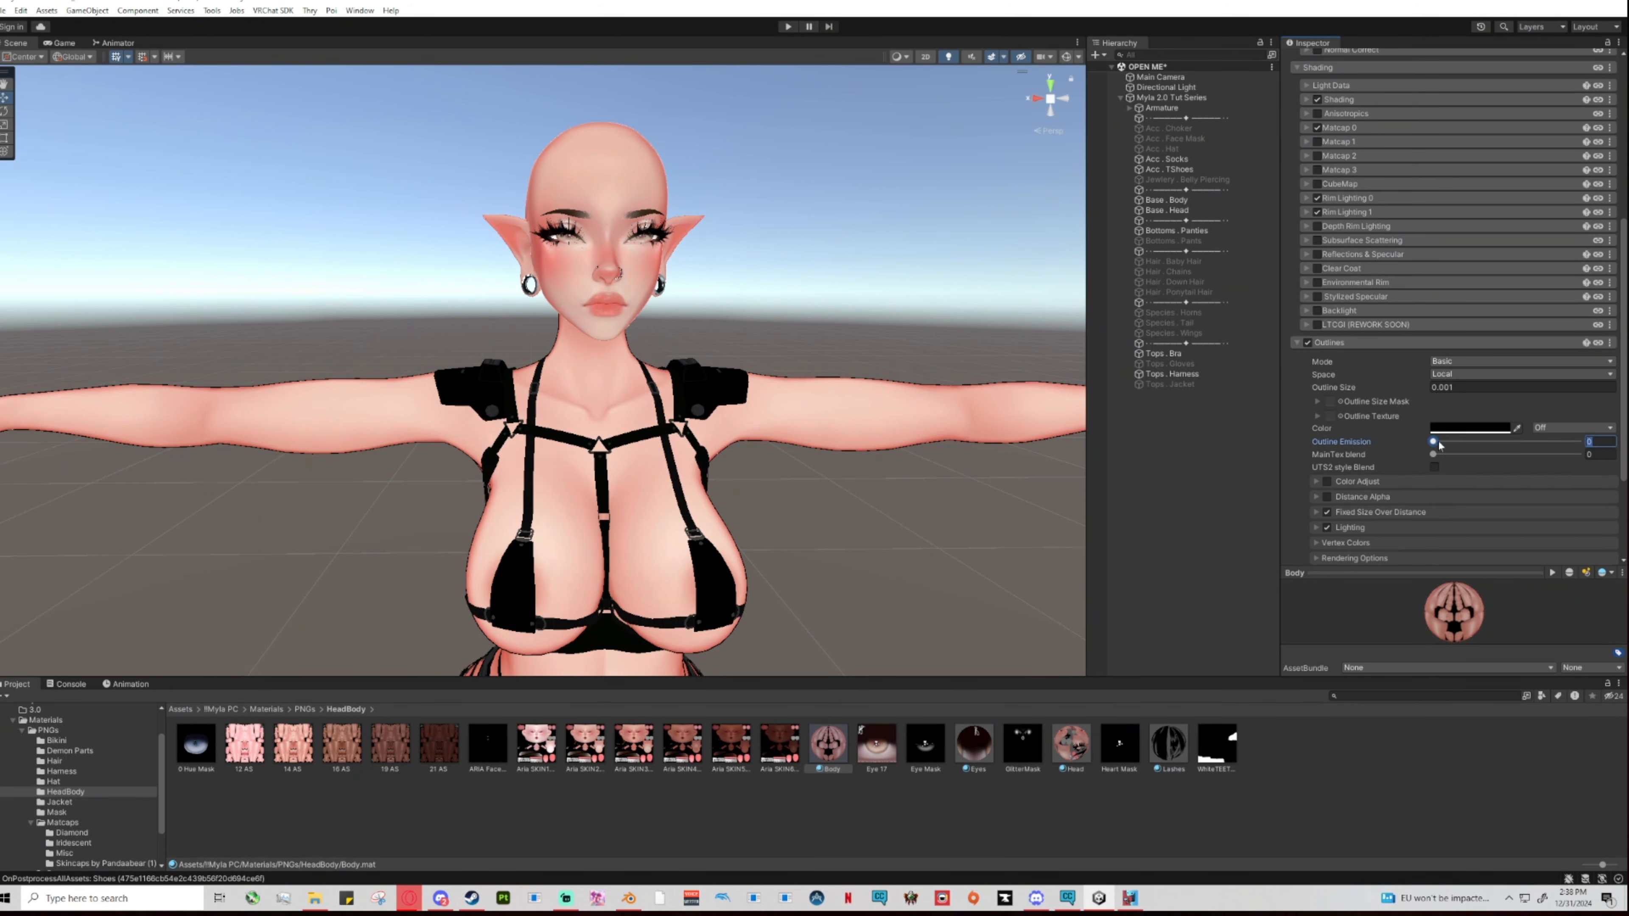
drag(1444, 447, 1511, 454)
scroll(1363, 527, down, 3)
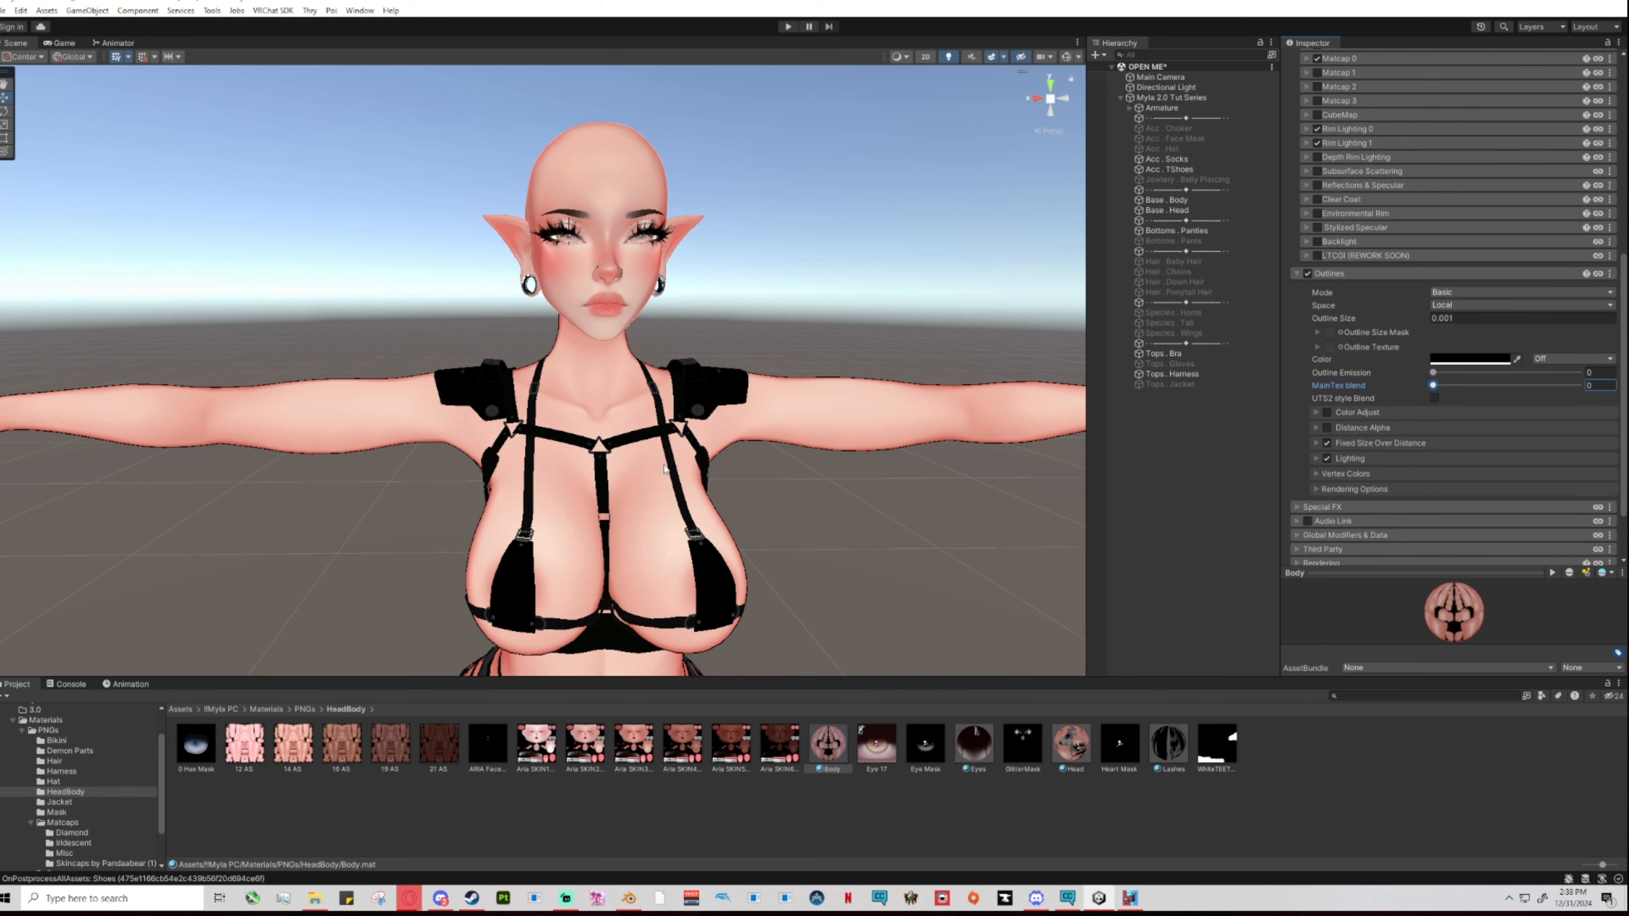
Examine the black outline's thickness along the arm, shoulder and chest from several angles.
scroll(664, 469, up, 7)
middle_drag(442, 480, 940, 470)
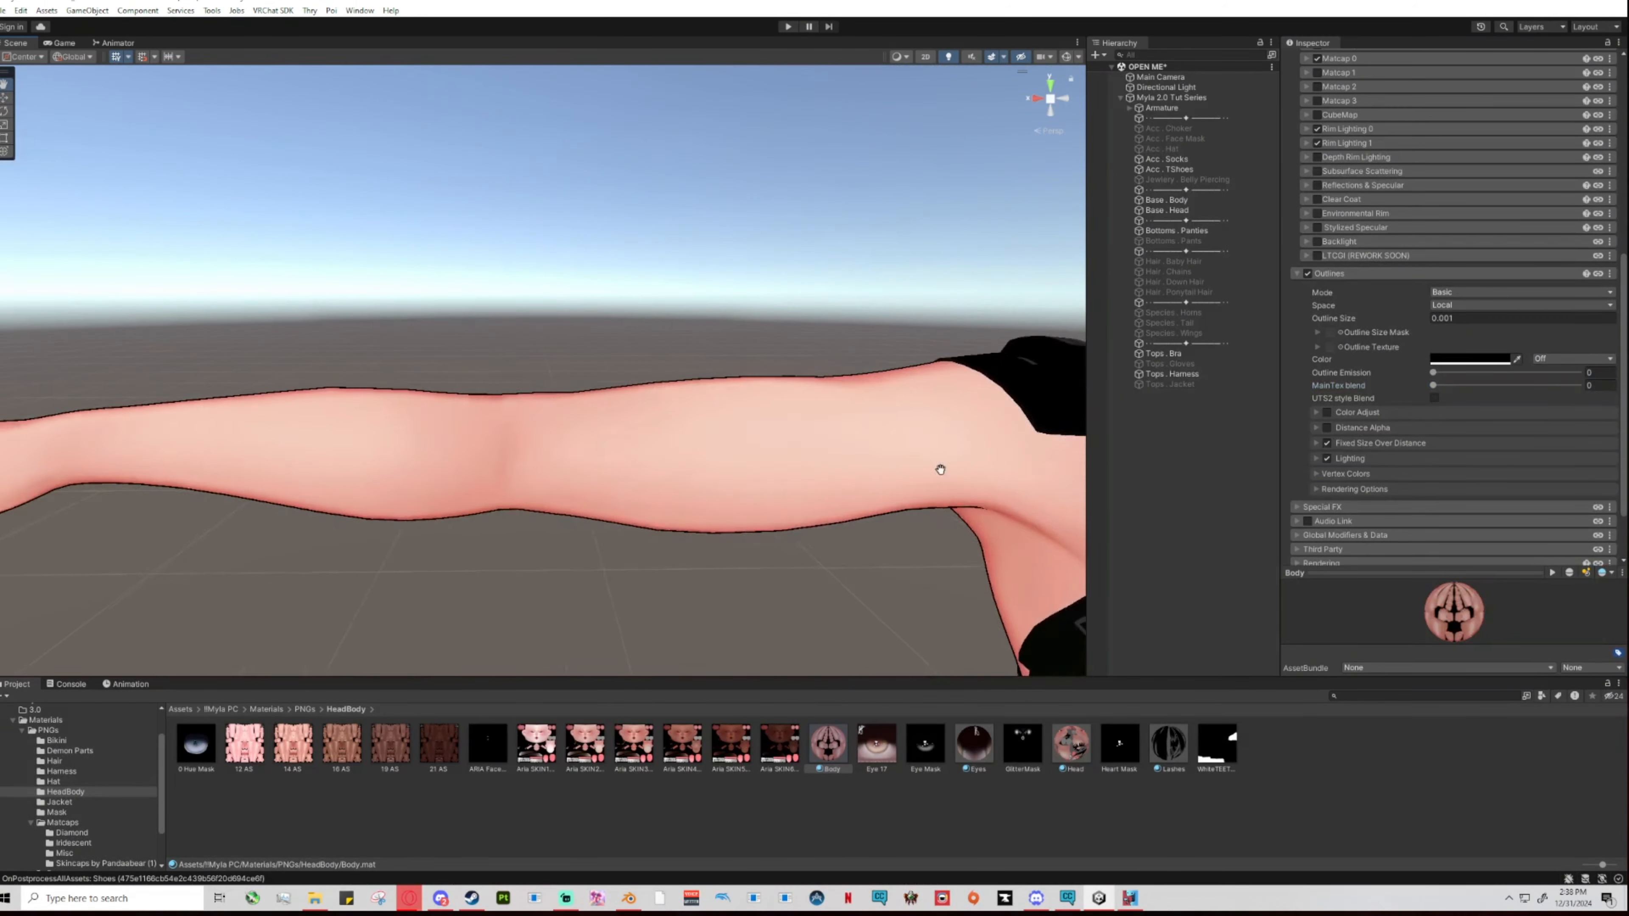
right_drag(940, 469, 1186, 462)
middle_drag(616, 468, 979, 392)
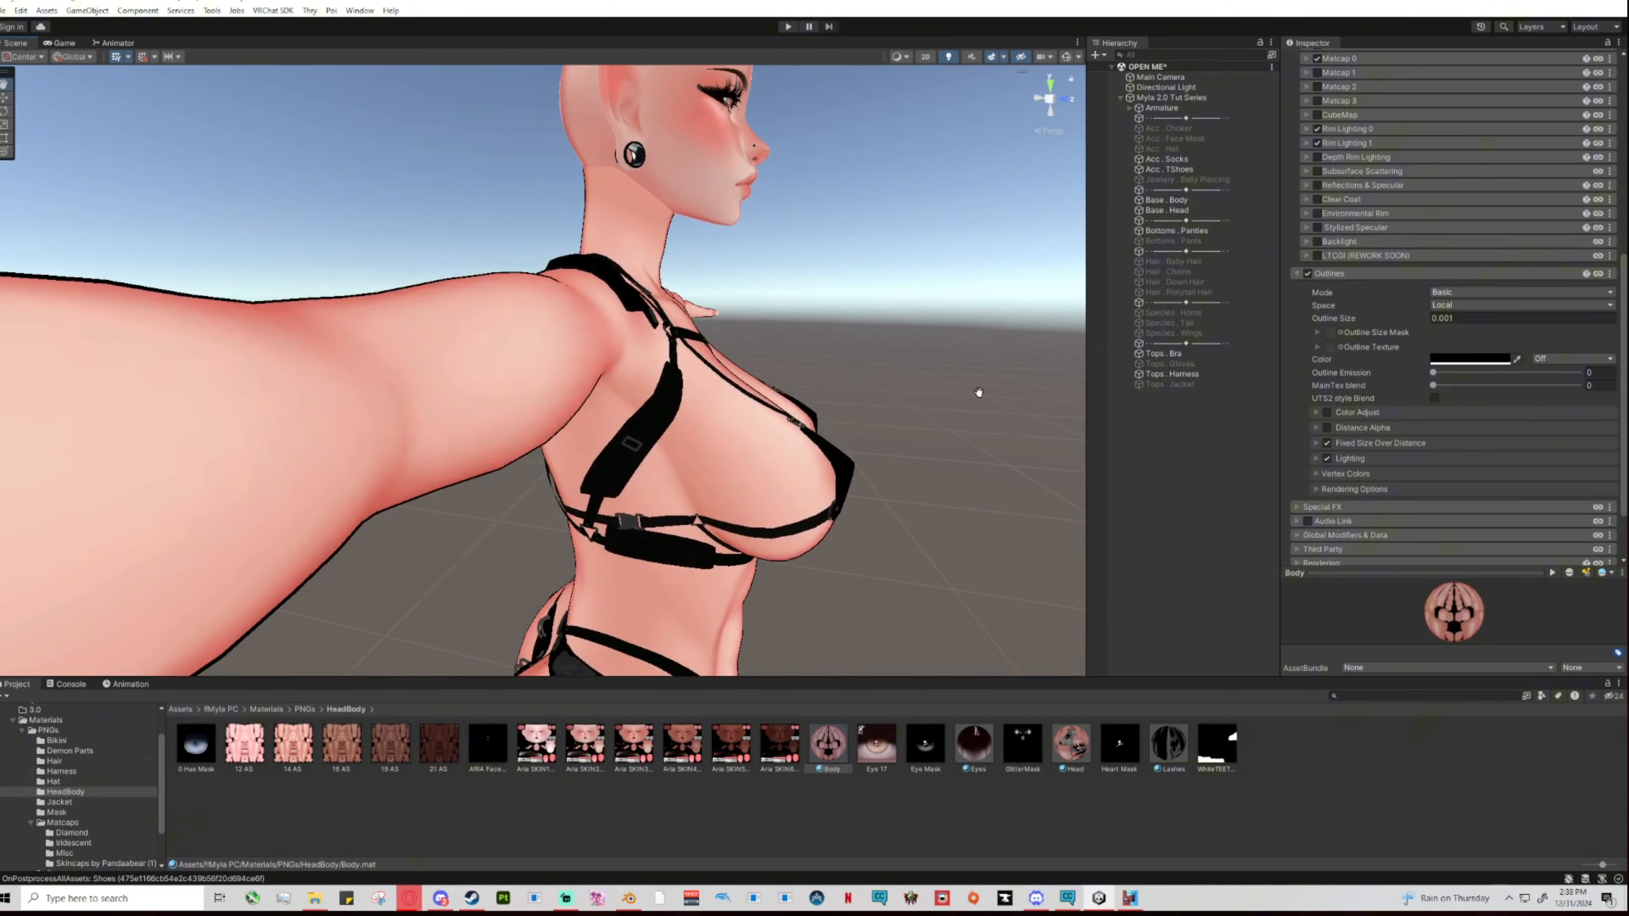
right_drag(979, 392, 610, 455)
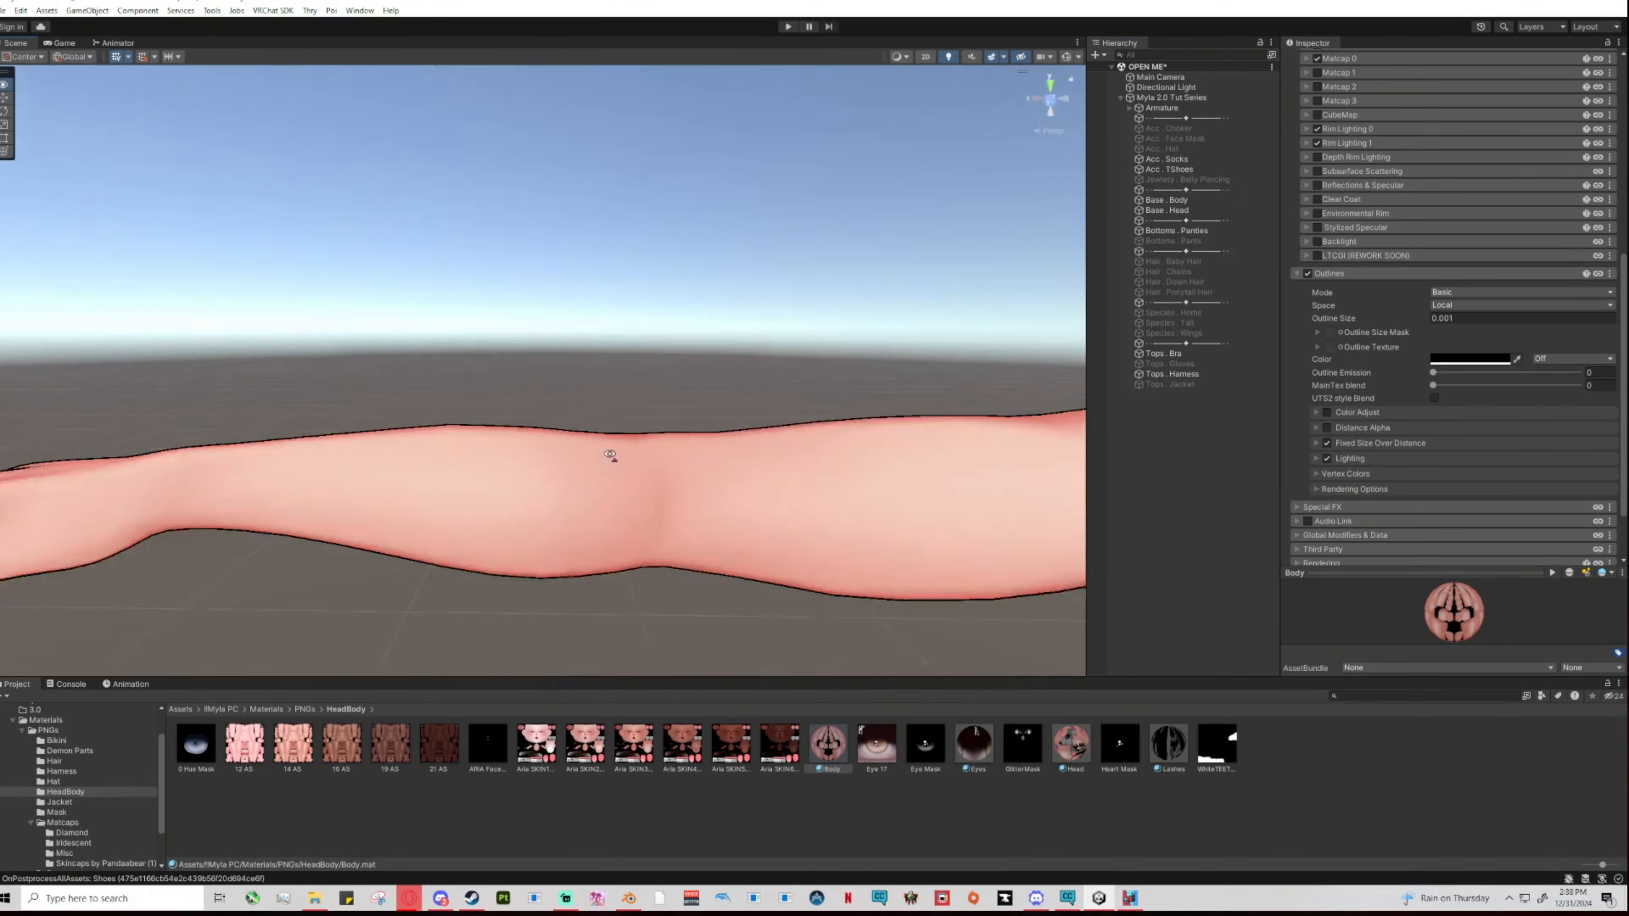
middle_drag(610, 454, 629, 499)
right_drag(629, 499, 626, 542)
middle_drag(848, 488, 717, 484)
right_drag(716, 484, 819, 484)
middle_drag(819, 484, 853, 398)
right_drag(853, 398, 827, 411)
middle_drag(853, 417, 638, 391)
Set the Body material's outline size to 0.0008 and check it on the upper body from different angles.
click(1463, 320)
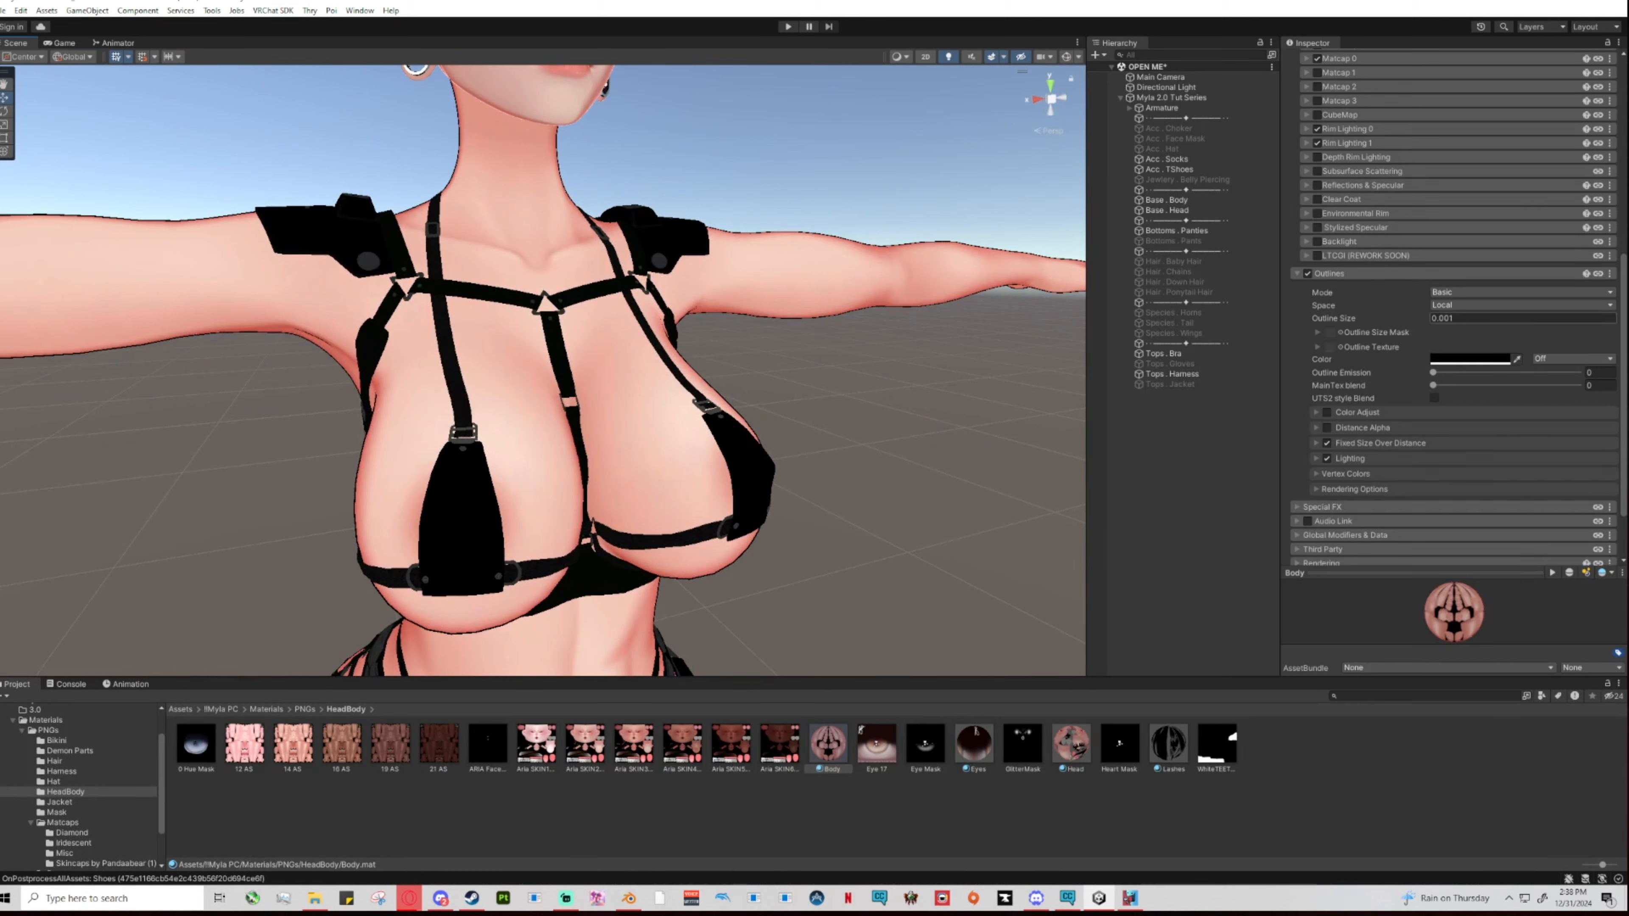
key(BackSpace)
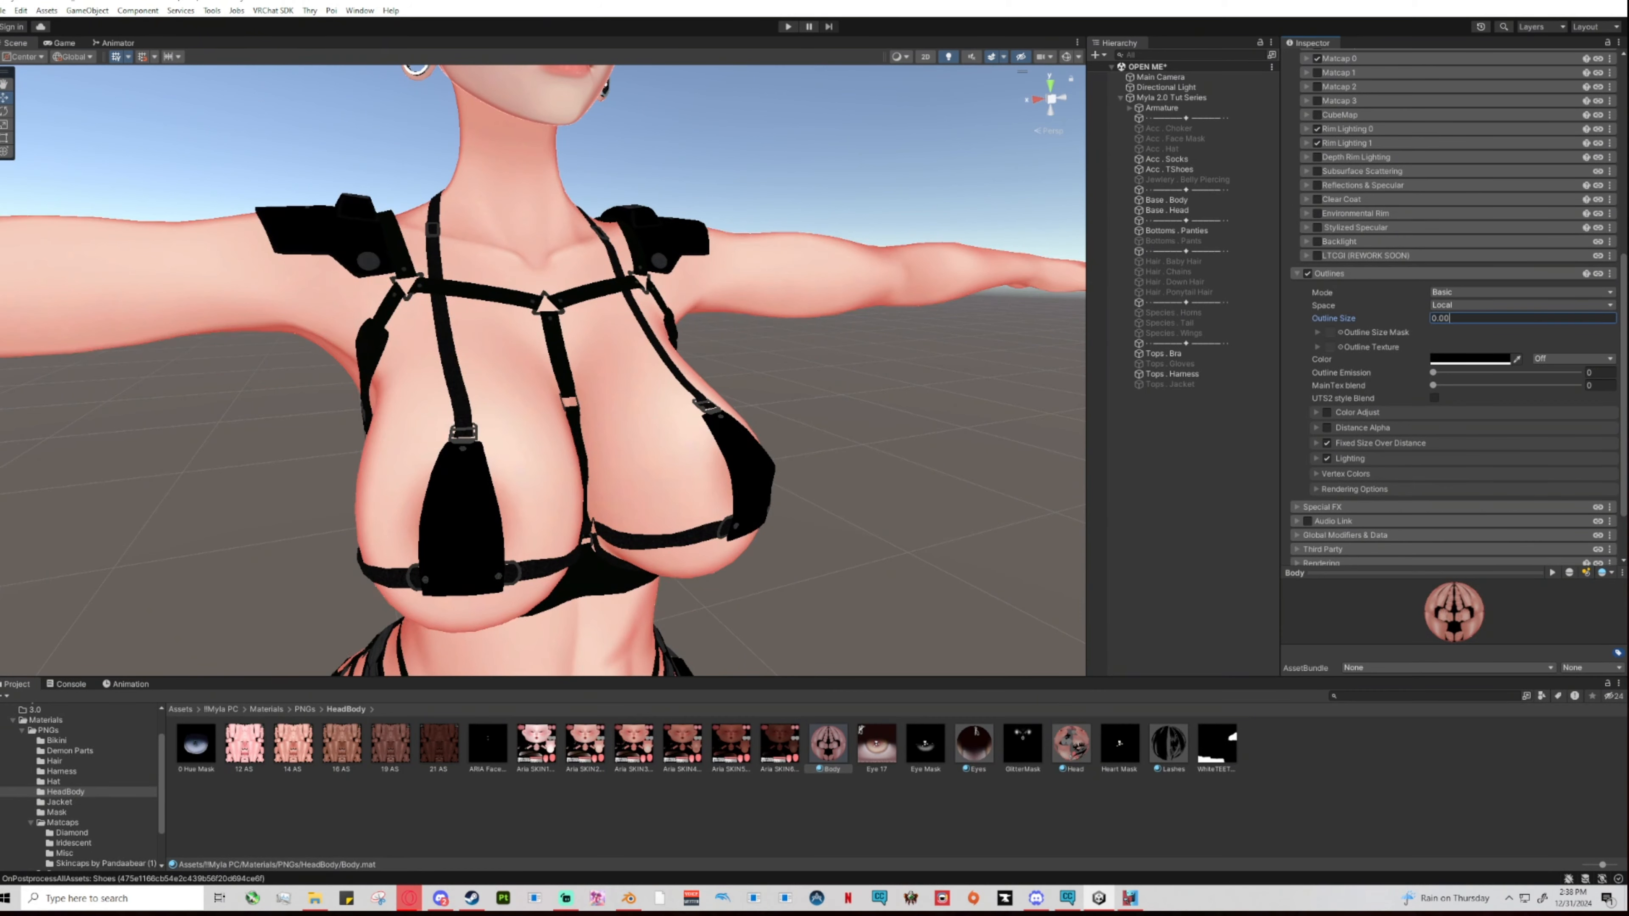
text(08)
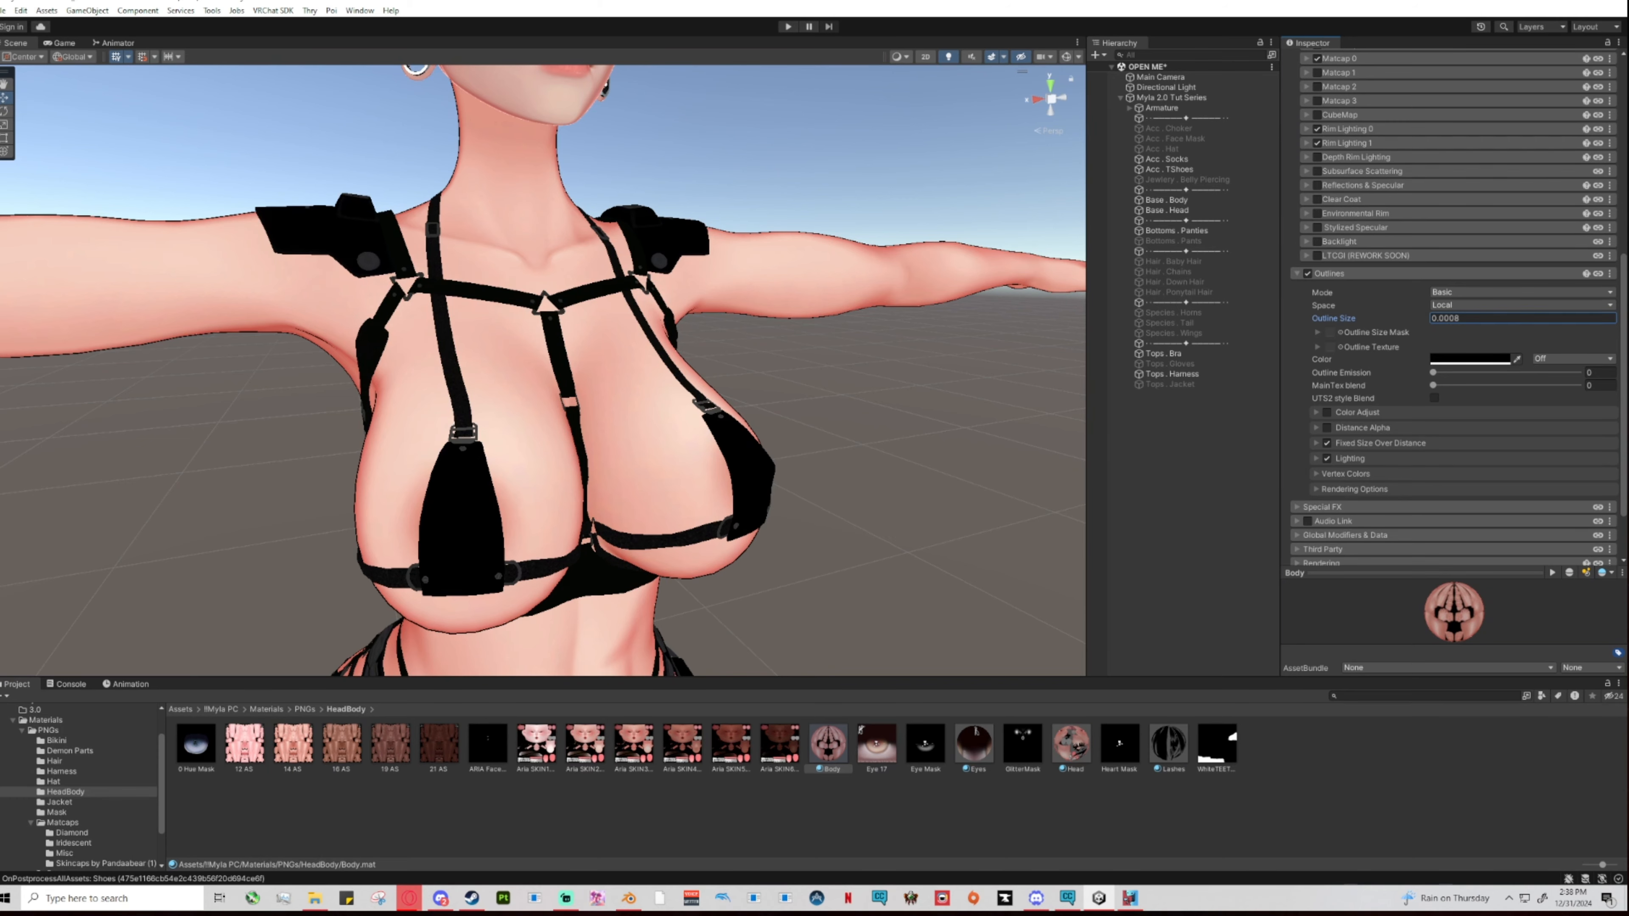
scroll(902, 461, down, 6)
right_drag(1033, 476, 936, 472)
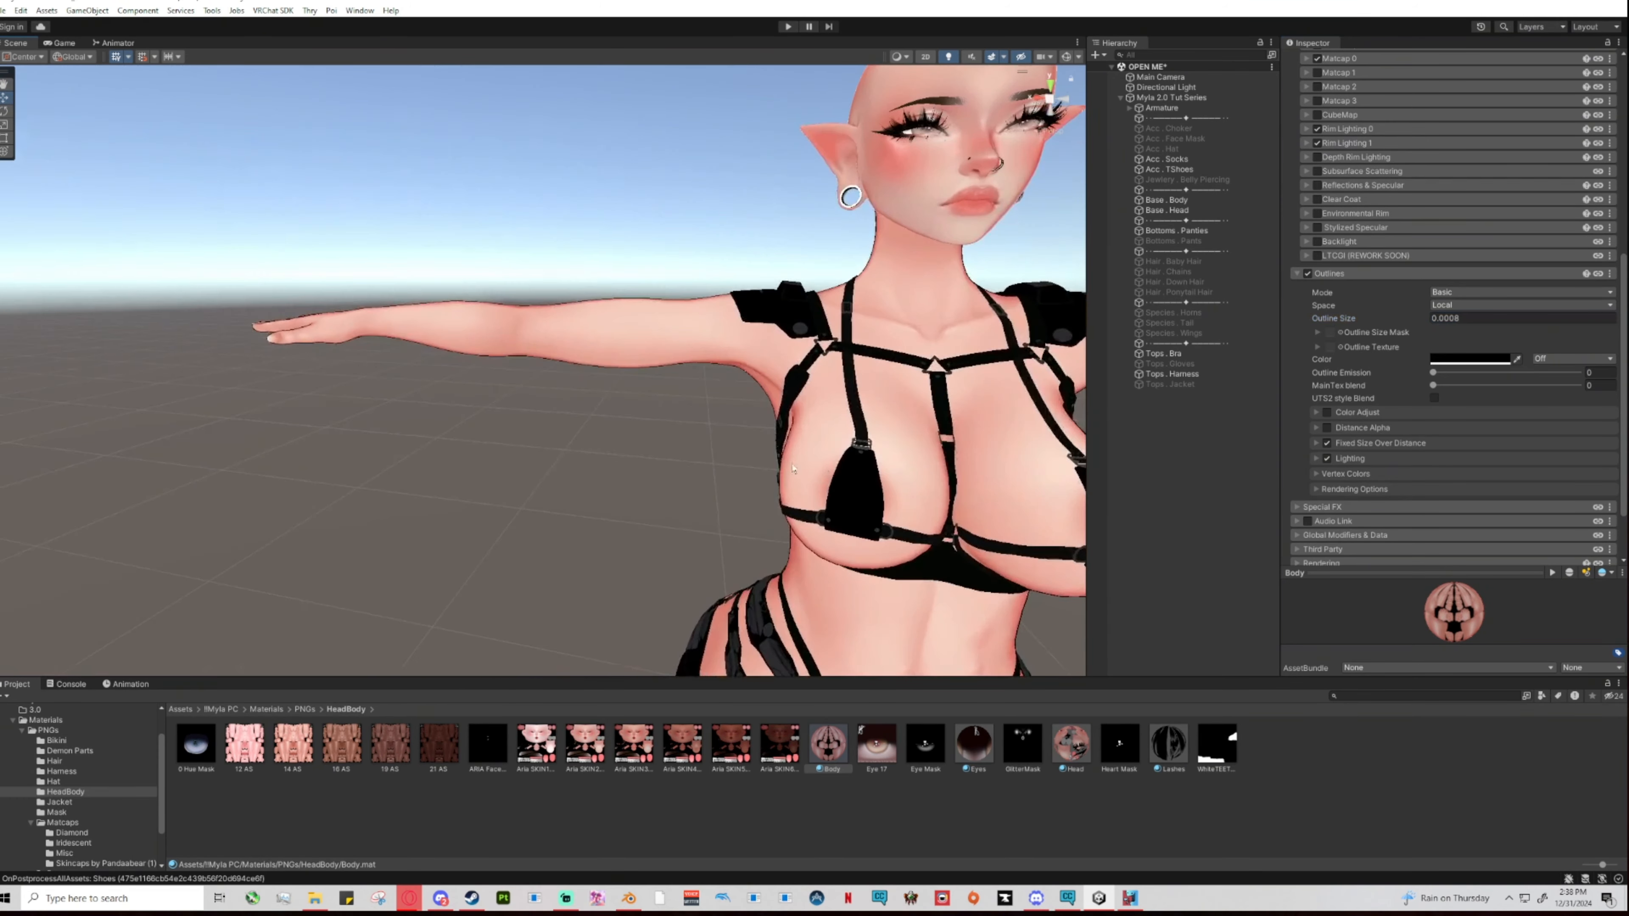
middle_drag(936, 472, 680, 515)
right_drag(680, 514, 767, 506)
middle_drag(767, 505, 829, 479)
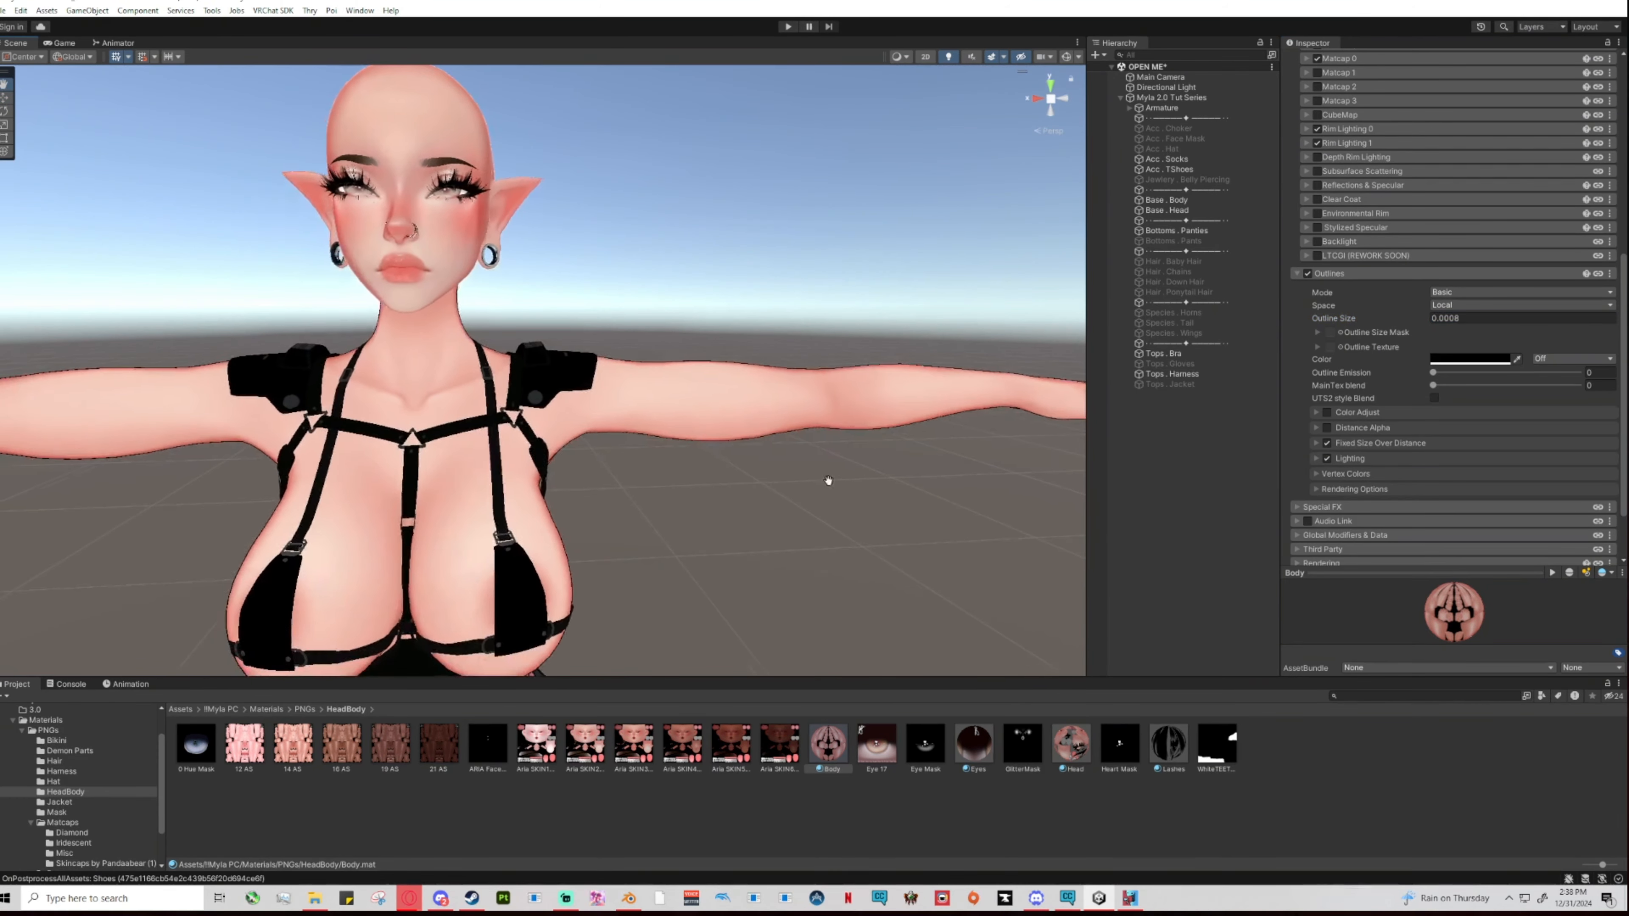
Set the Body material's outline size to 0.0007 and check it around the waist and hips.
click(1459, 319)
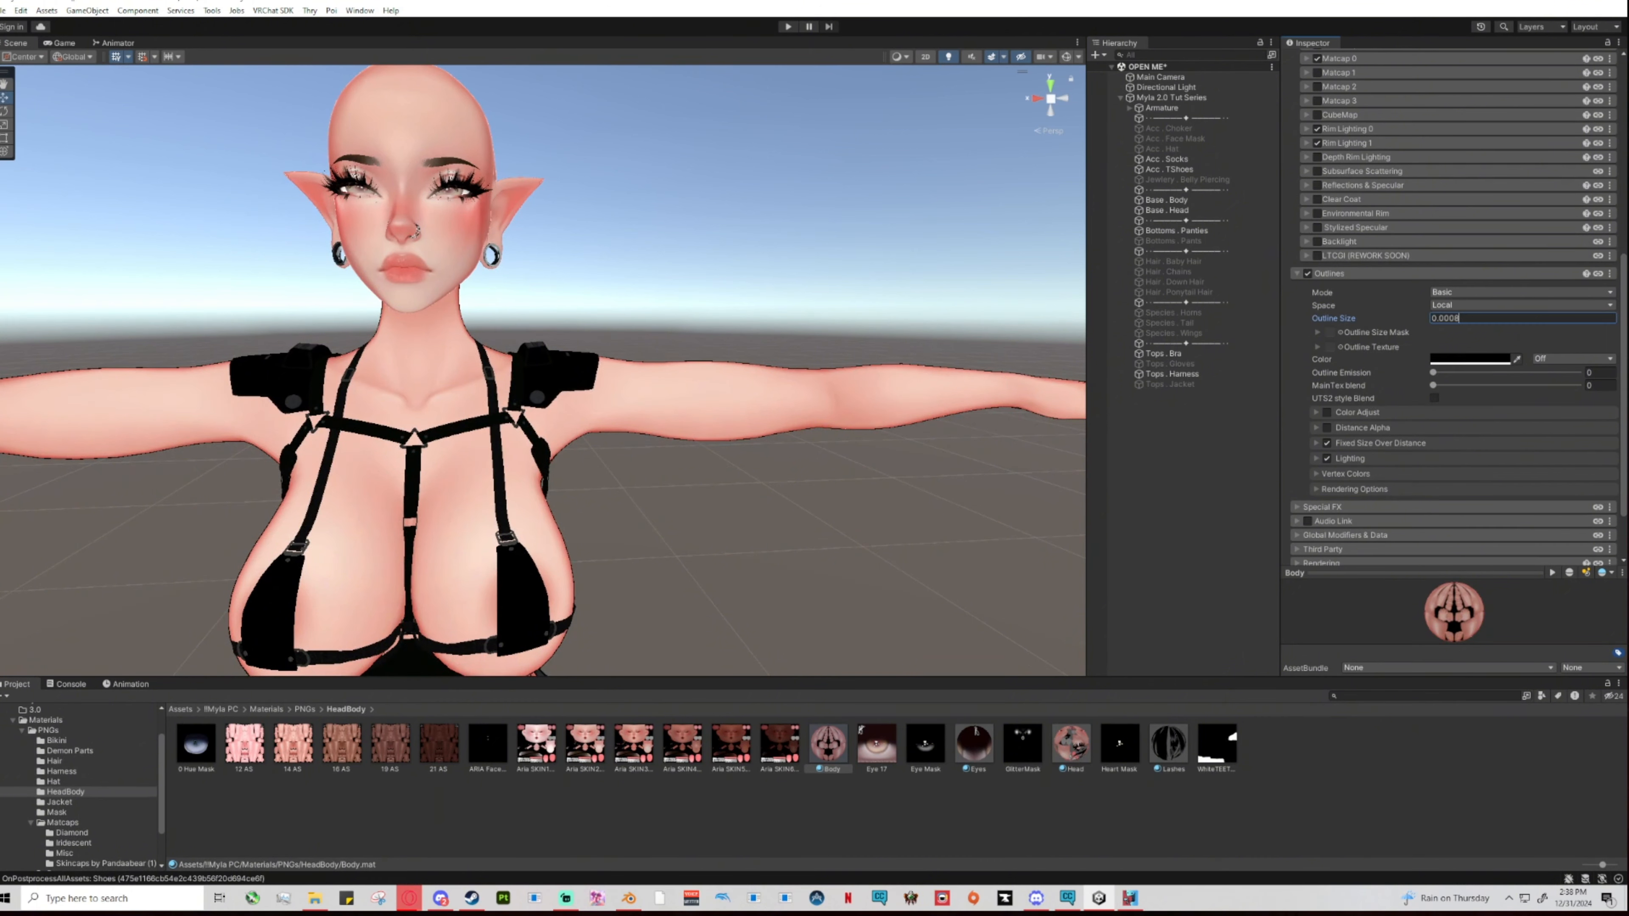
key(BackSpace)
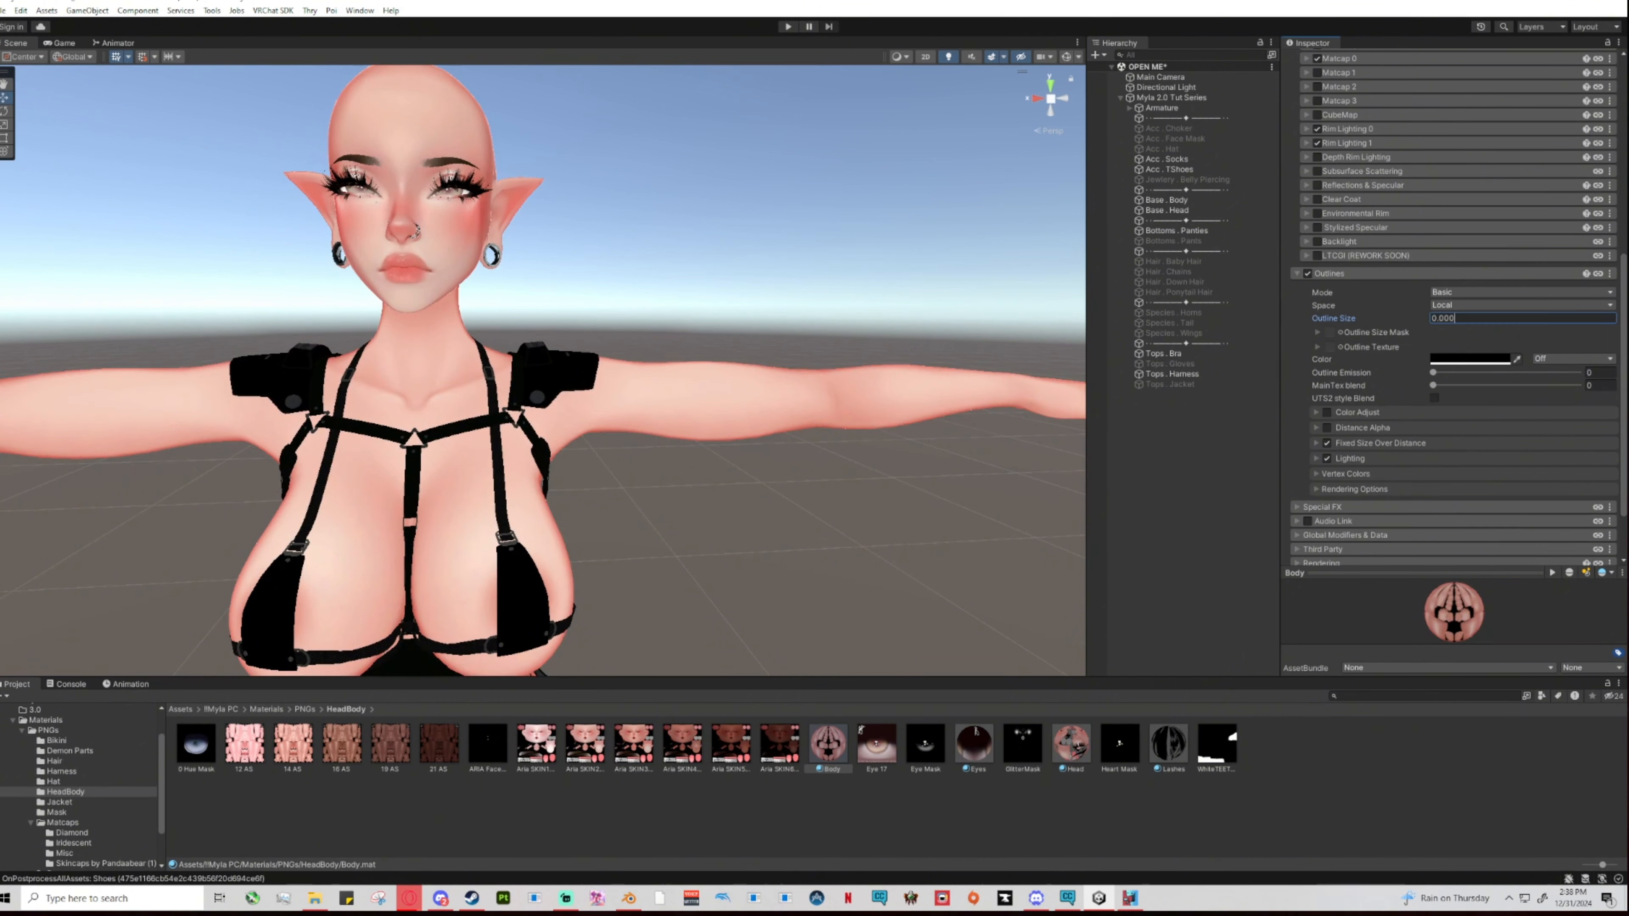
text(7)
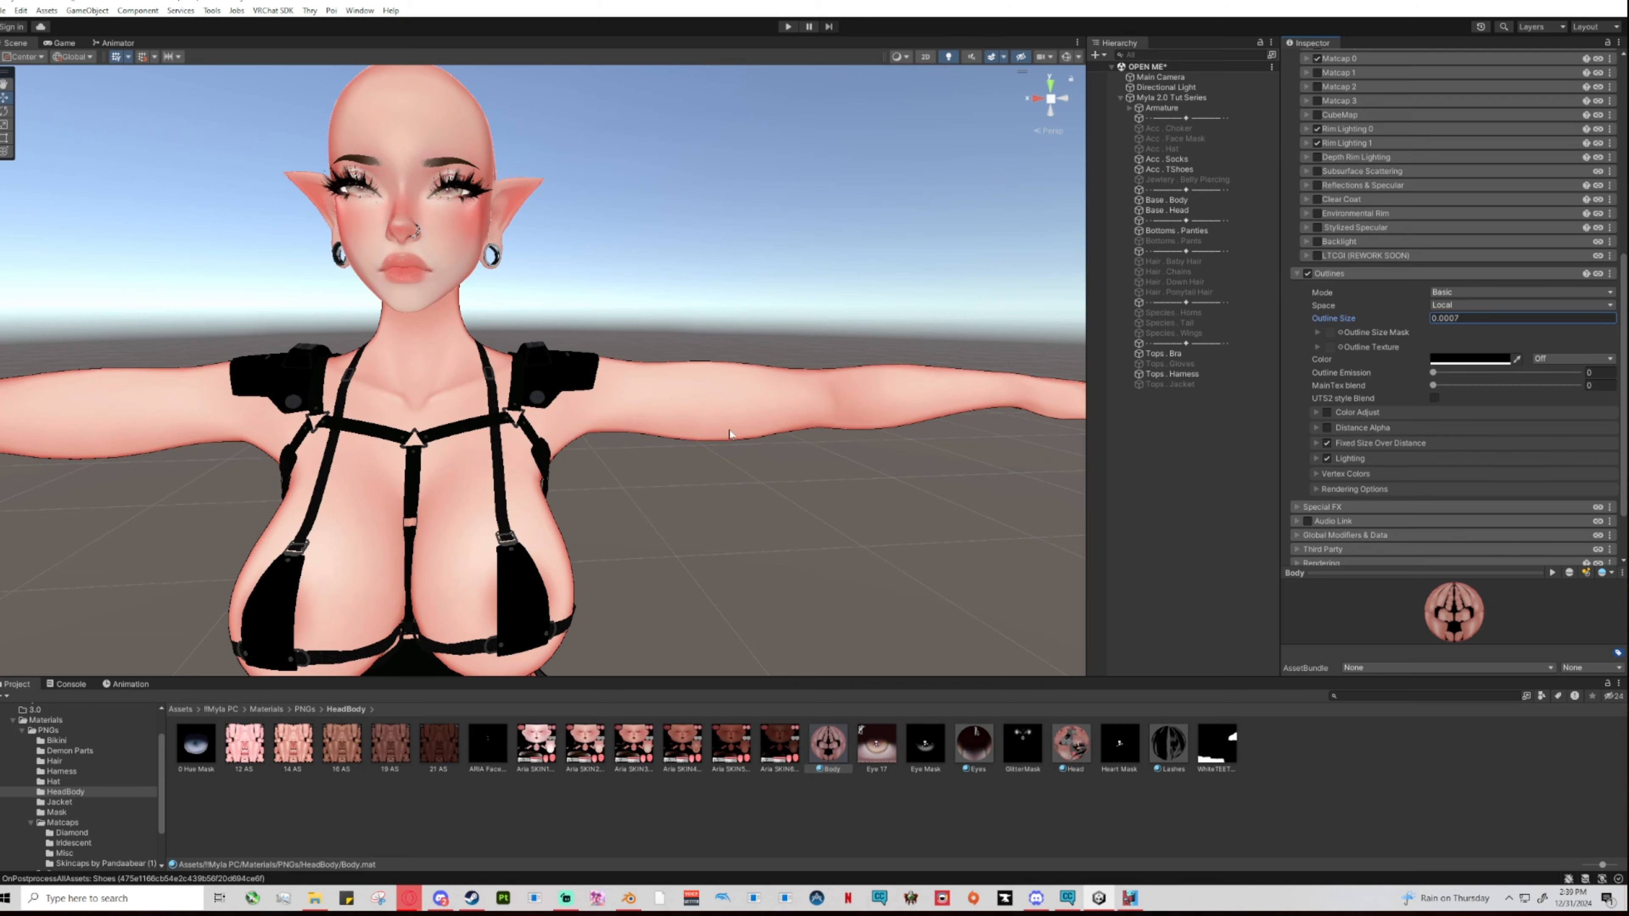
middle_drag(667, 474, 781, 255)
scroll(429, 292, up, 8)
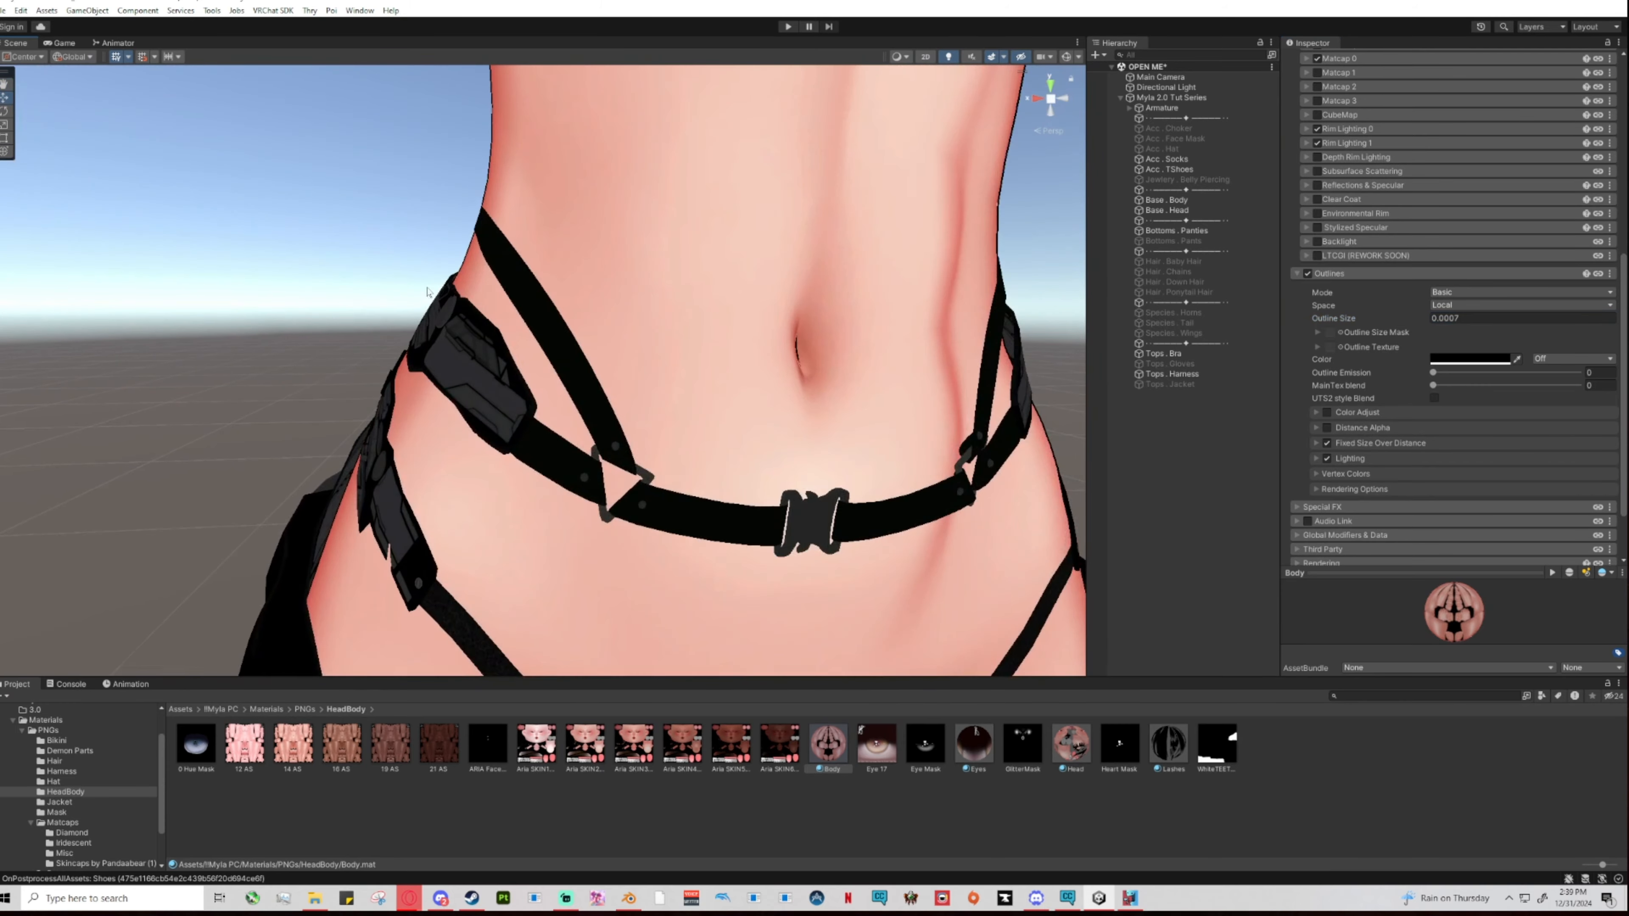
mouse_move(429, 292)
alt+mouse_down()
mouse_move(690, 332)
mouse_move(448, 315)
mouse_move(313, 277)
mouse_move(429, 308)
alt+mouse_up()
middle_drag(430, 308, 511, 277)
scroll(786, 356, down, 6)
Check the outline around the face, neck and shoulders with nothing selected, and select the body mesh.
click(941, 356)
middle_drag(862, 257, 801, 557)
scroll(802, 524, up, 4)
click(952, 429)
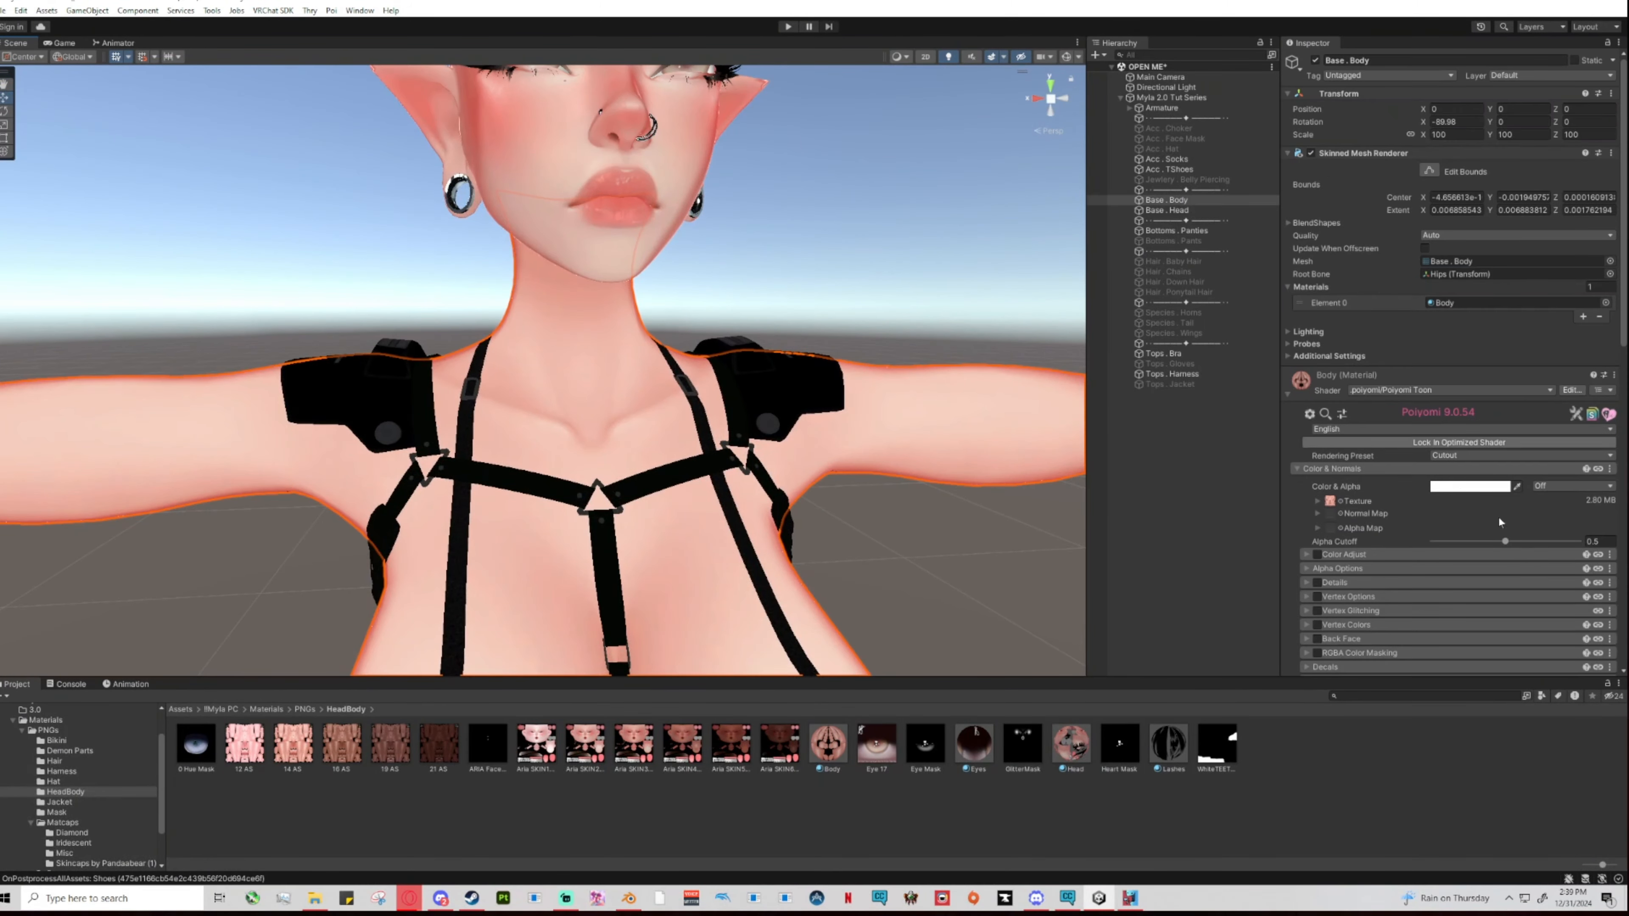
Copy the Body material's Outlines settings, enable Outlines on the Head material and paste the copied settings there.
scroll(1499, 522, down, 12)
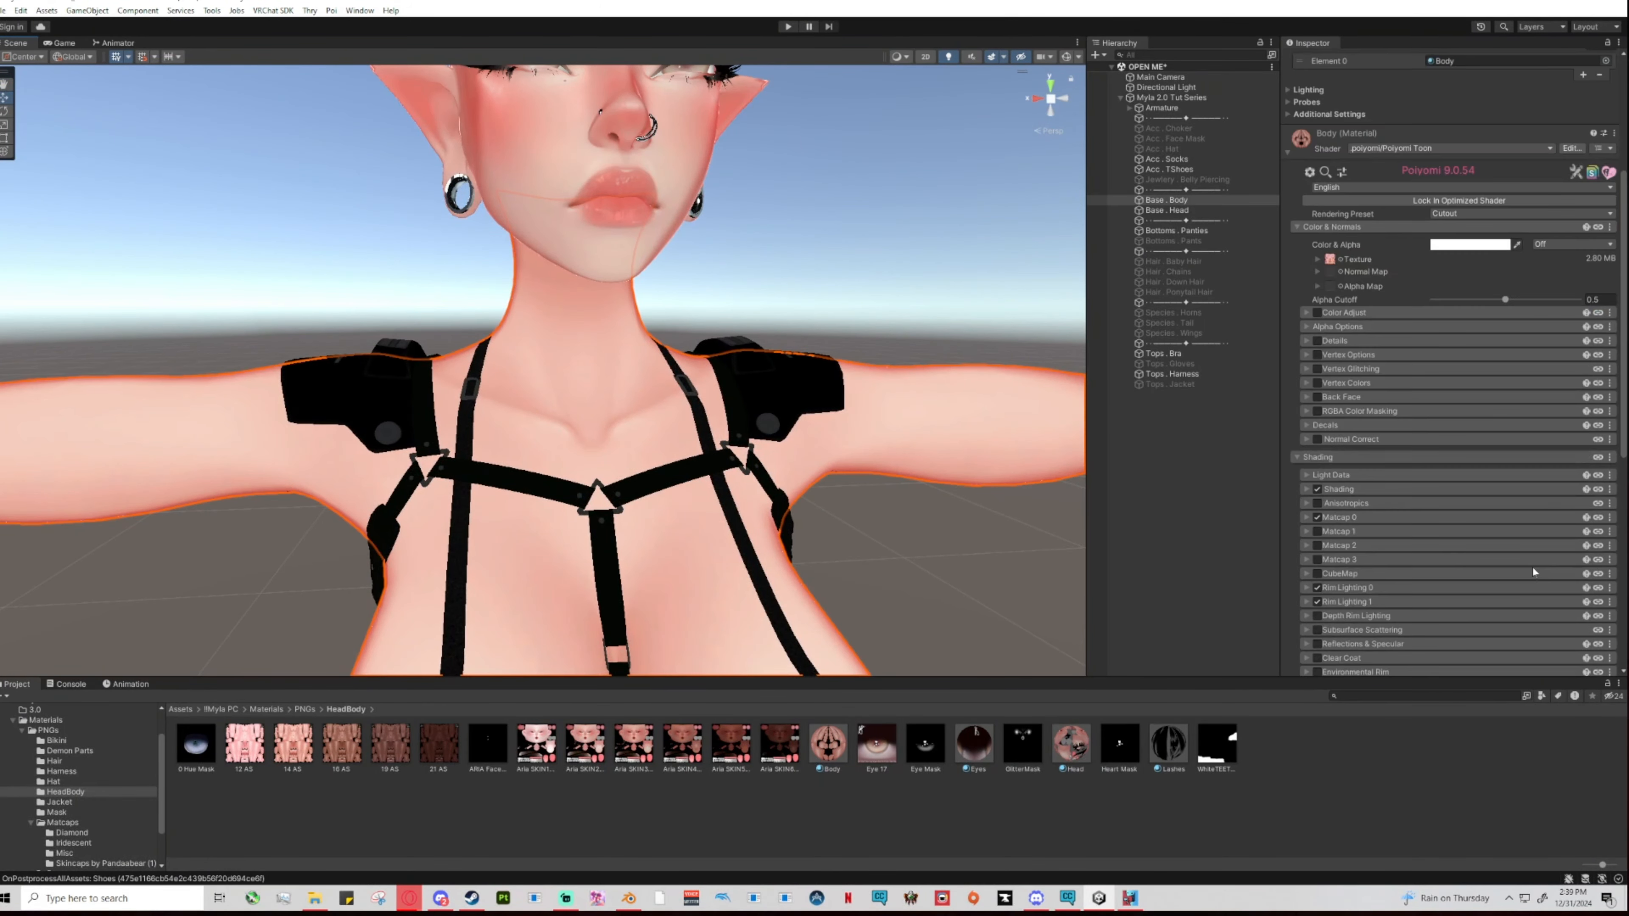
click(1611, 527)
click(1560, 564)
click(641, 247)
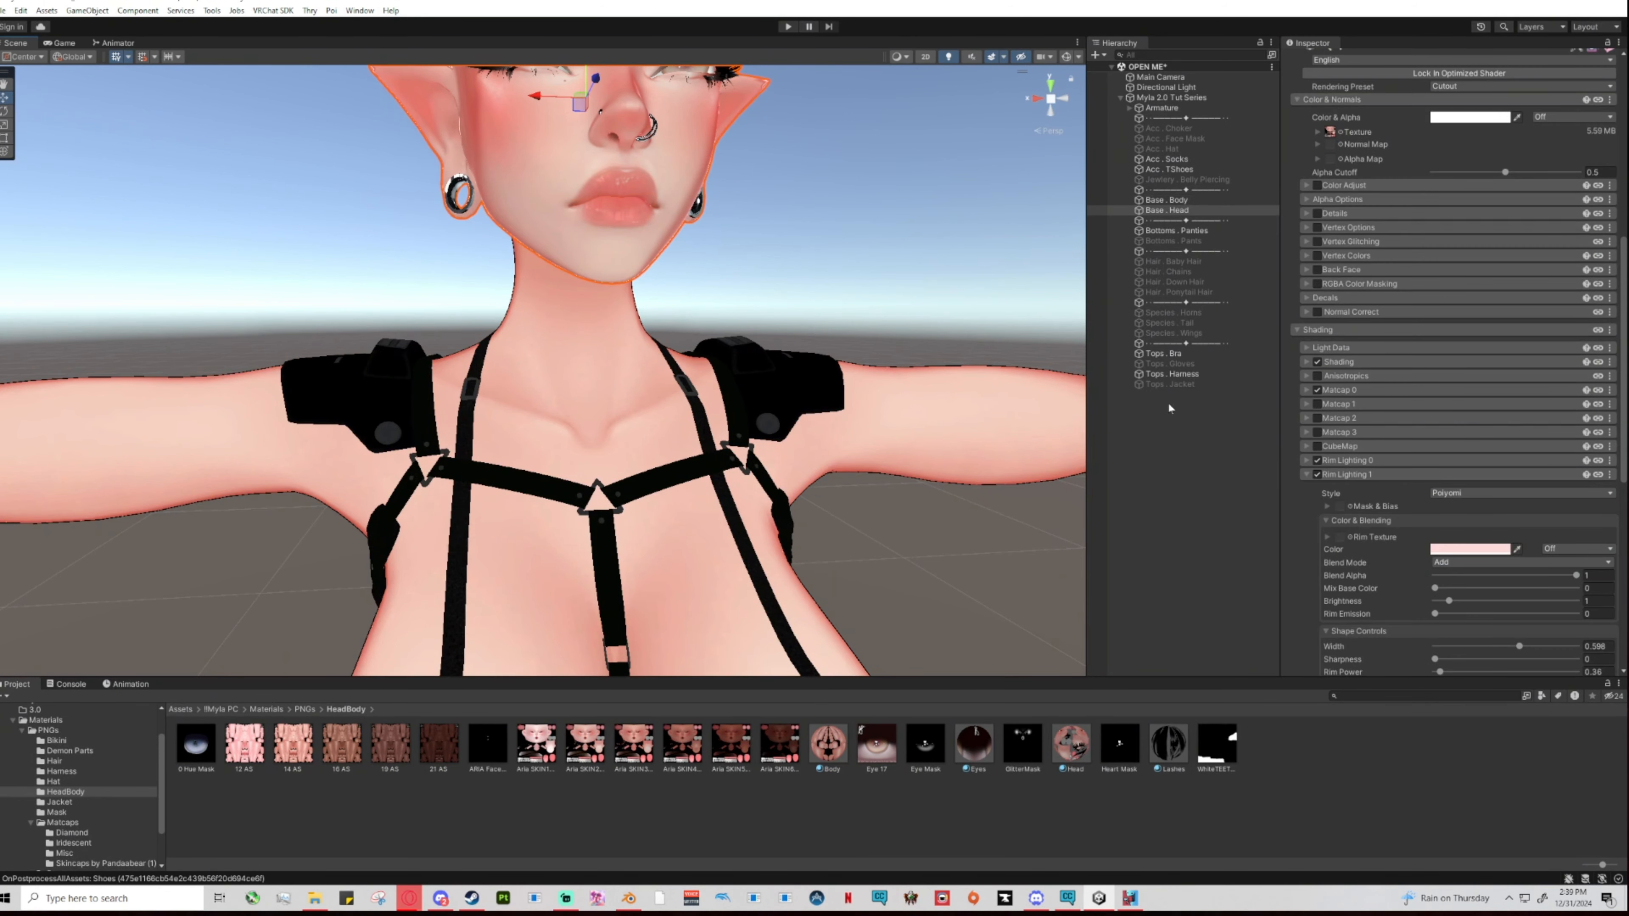
click(1334, 474)
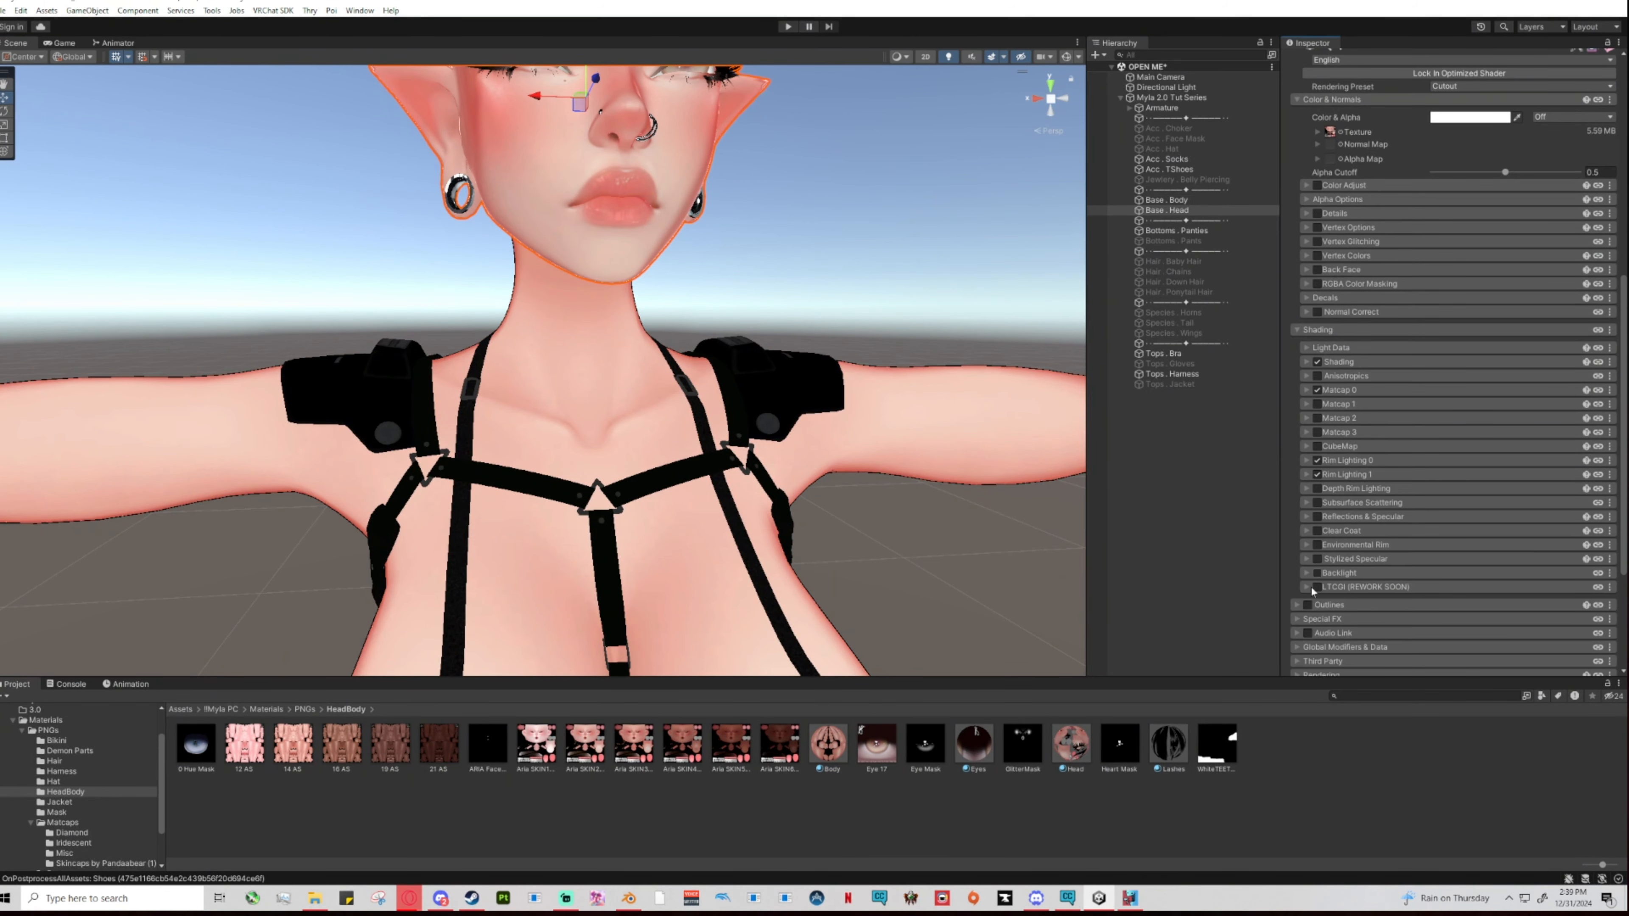
click(1308, 605)
click(1609, 605)
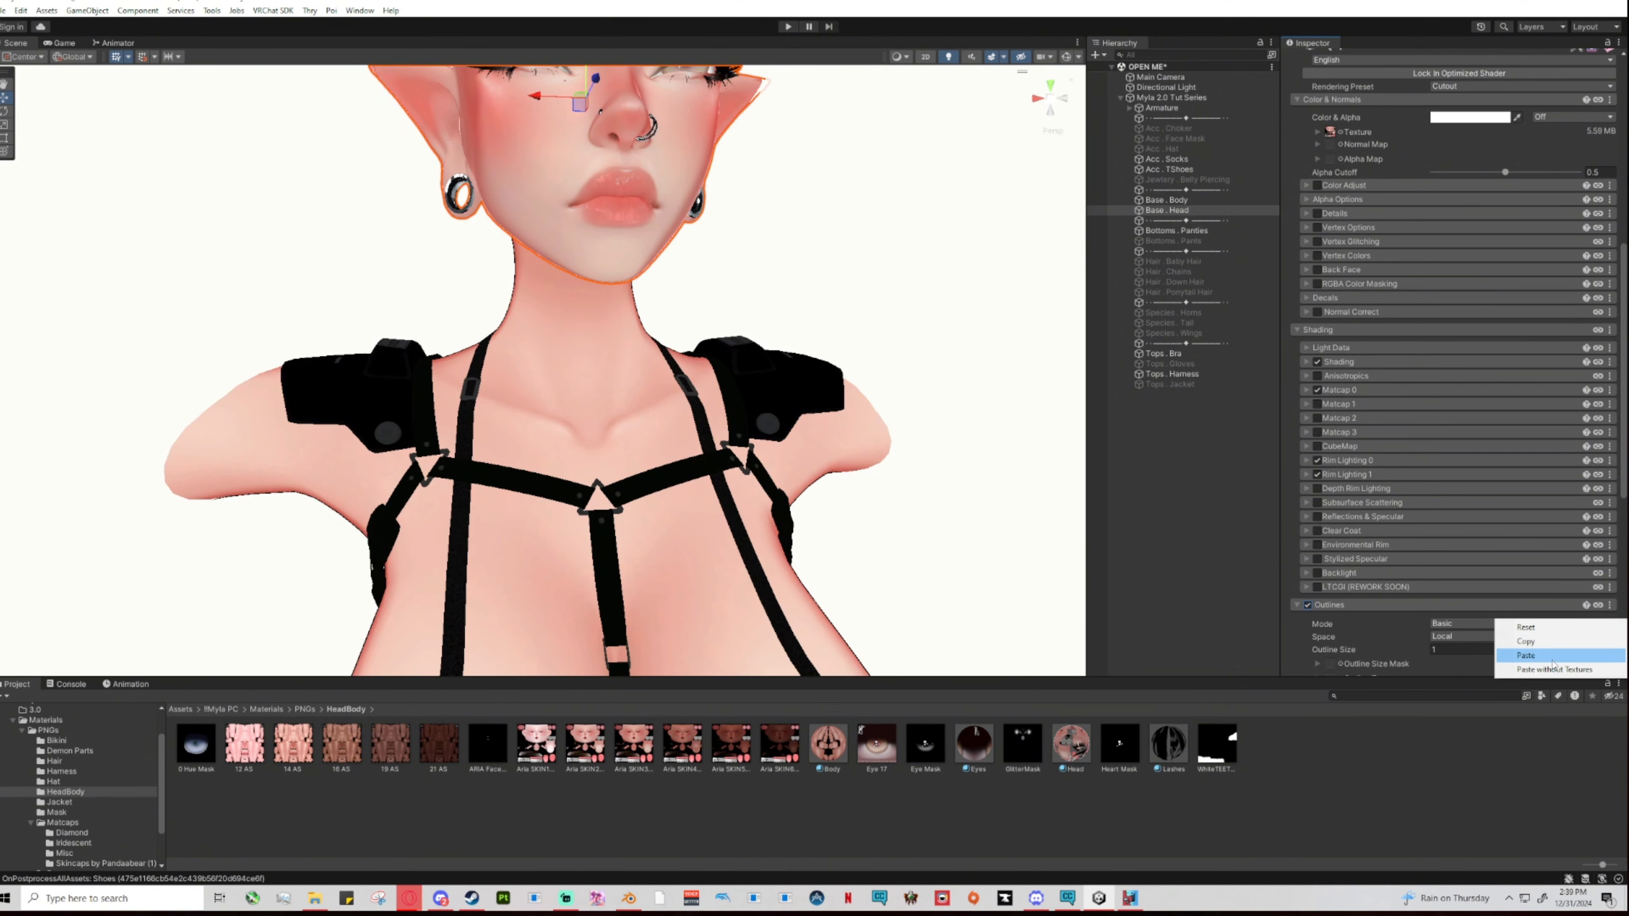
click(1553, 656)
click(823, 271)
Examine the outline on the head, arms and torso from several distances and angles with nothing selected.
scroll(775, 394, down, 5)
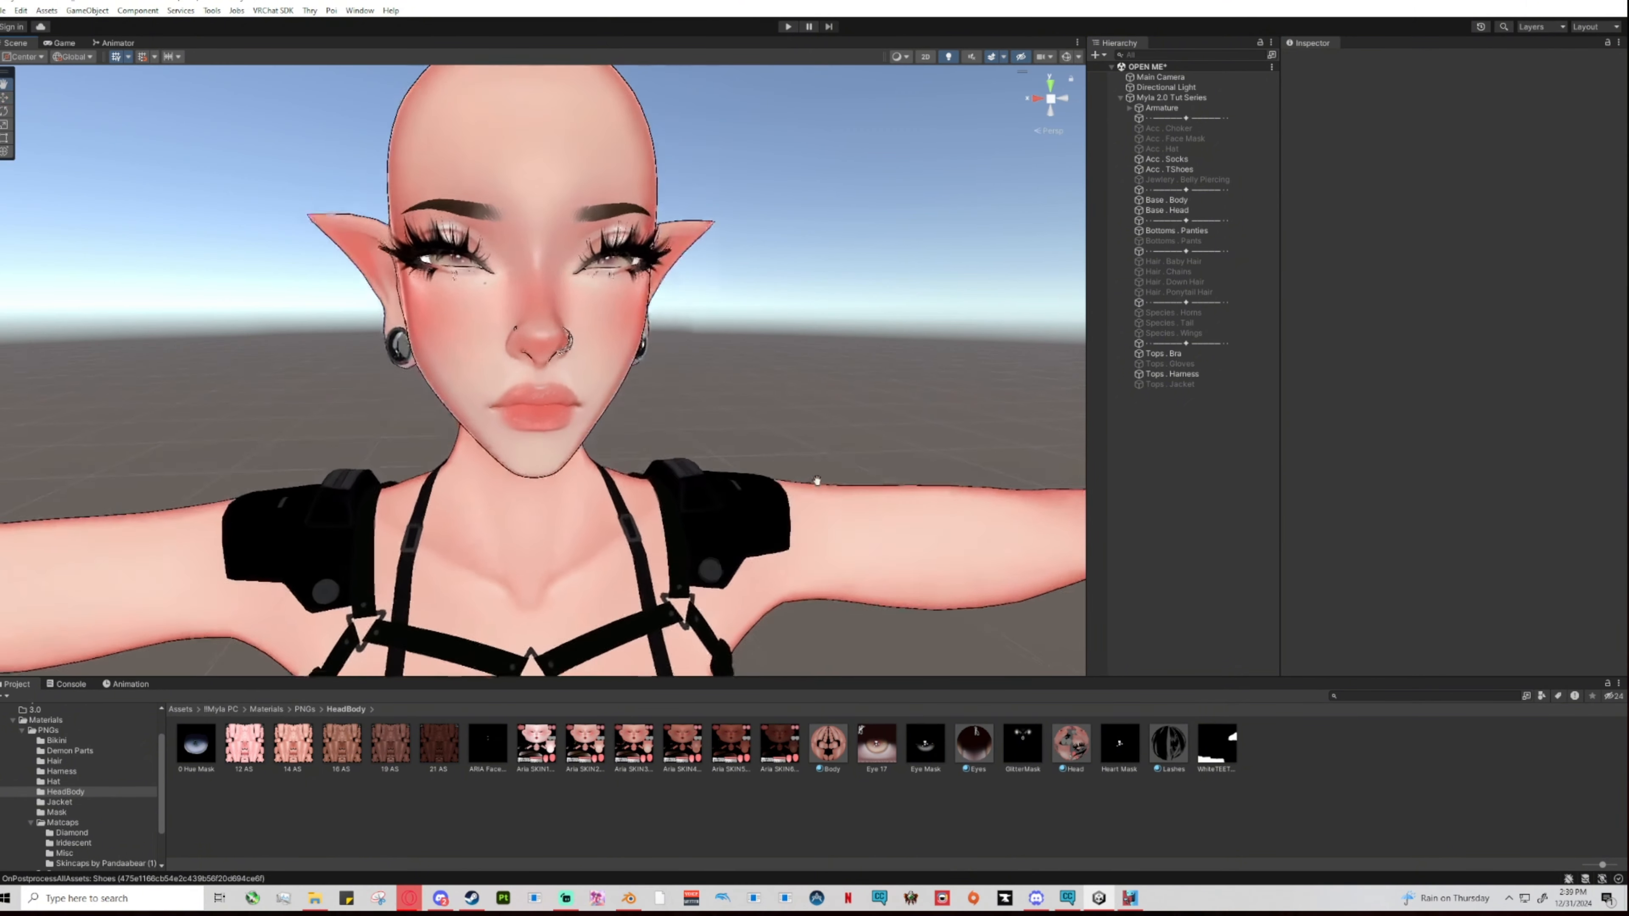
scroll(773, 395, down, 5)
middle_drag(769, 410, 778, 301)
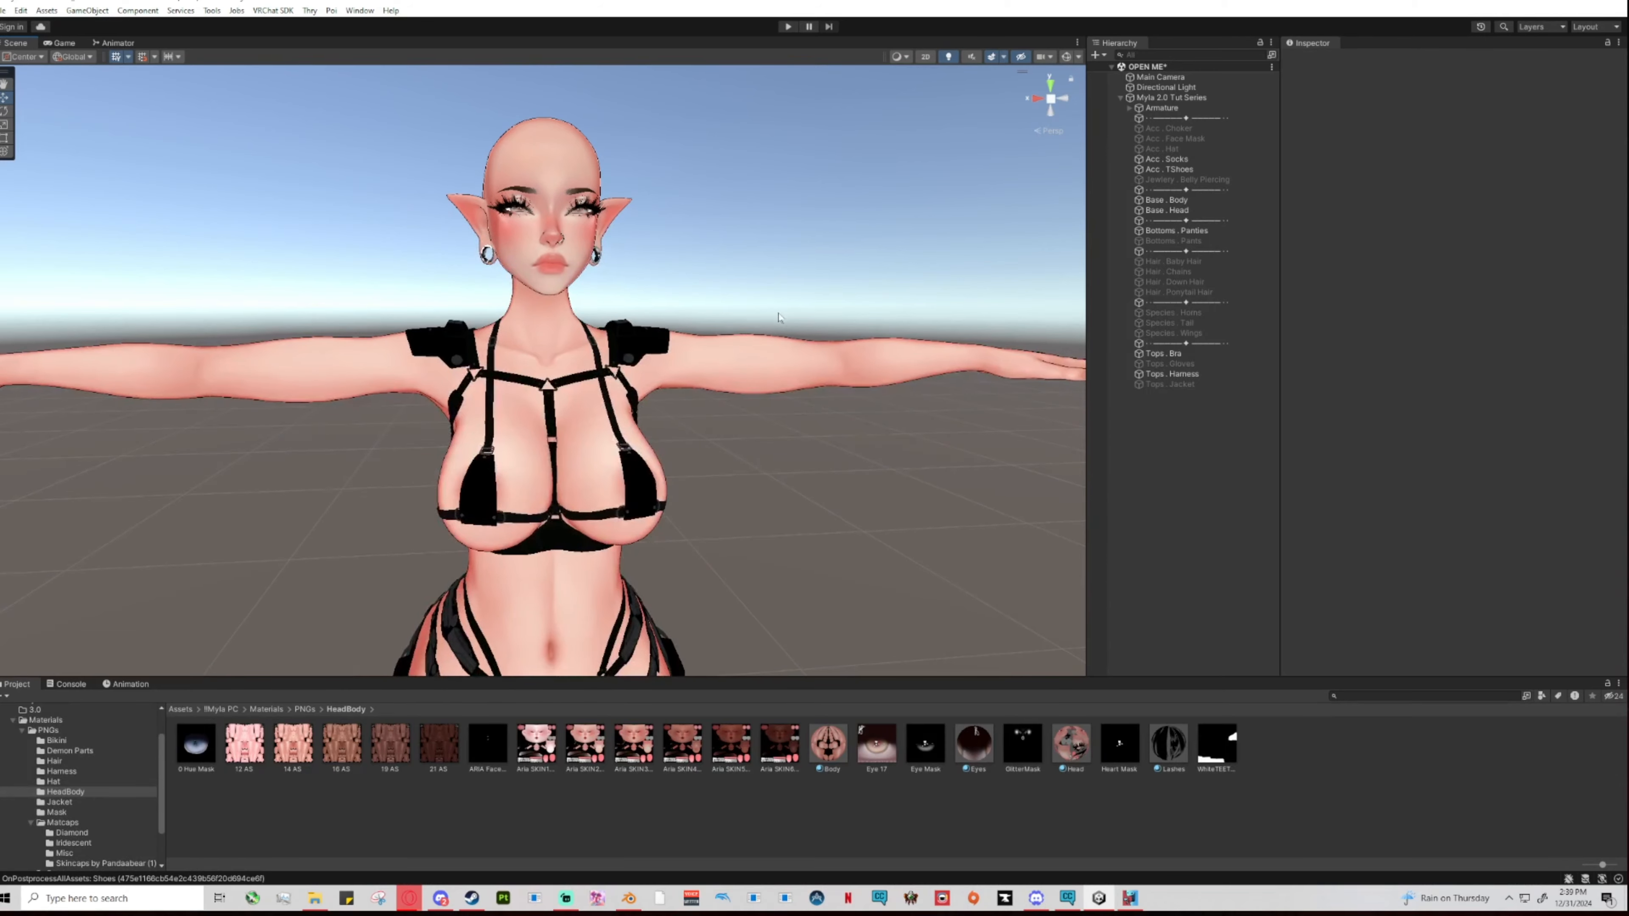
alt+drag(905, 398, 731, 417)
mouse_move(731, 417)
middle_down()
mouse_move(608, 426)
mouse_move(737, 413)
middle_up()
alt+drag(747, 416, 782, 444)
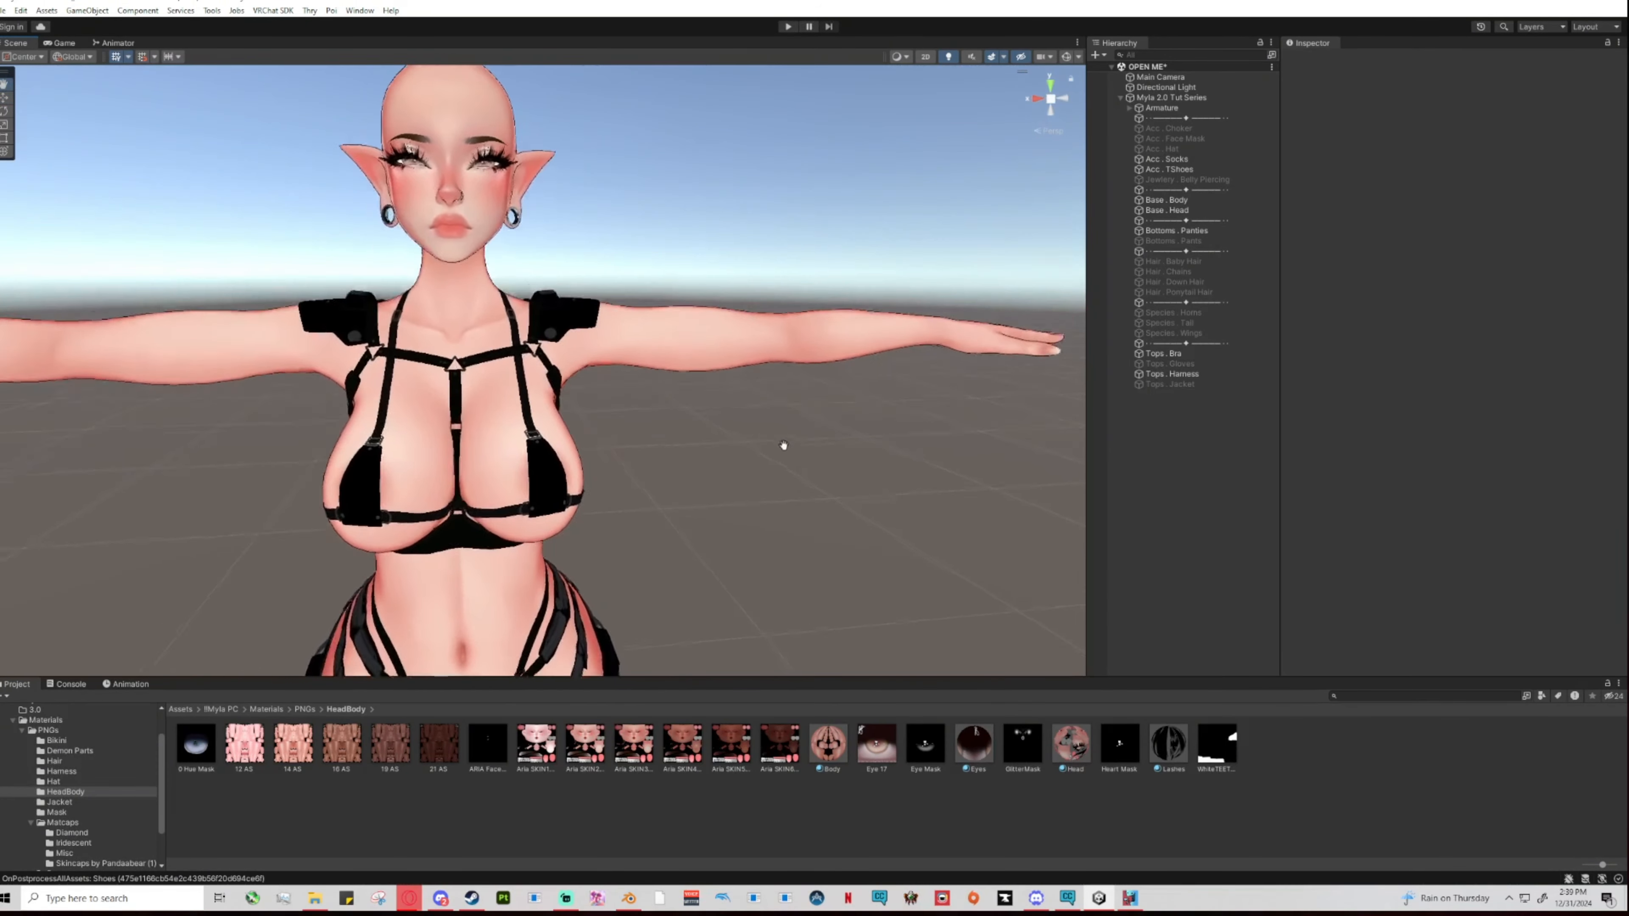
middle_drag(737, 337, 782, 411)
scroll(782, 411, up, 3)
scroll(781, 410, up, 1)
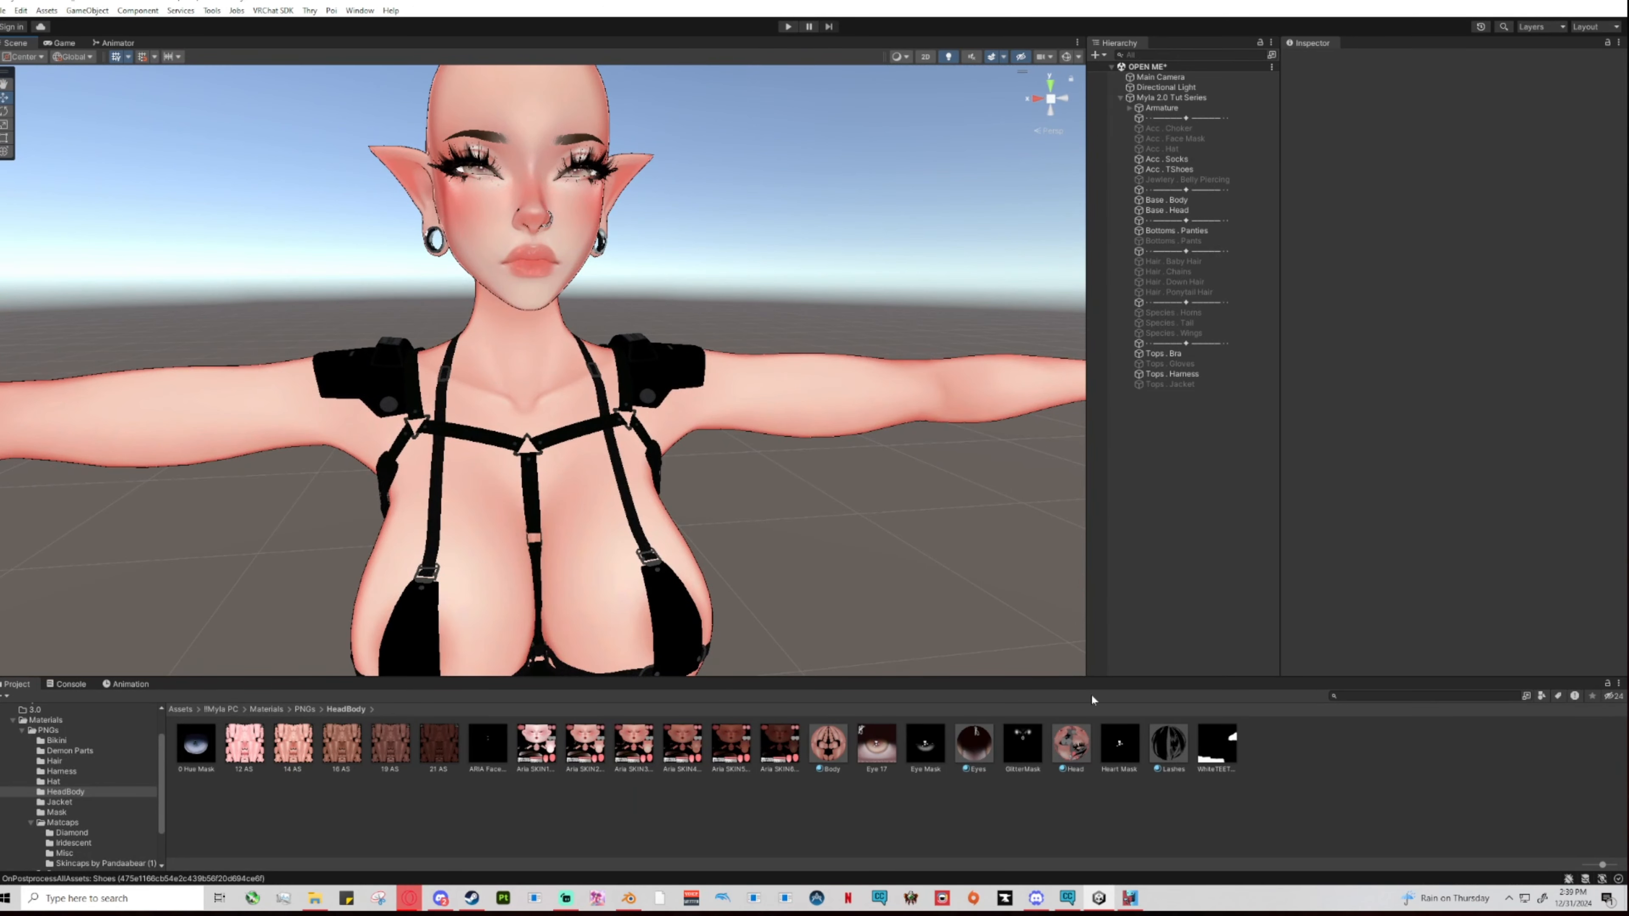
Mark the Head material's Outline Size property as Renamed (when locked) and check its locking options.
click(1062, 758)
scroll(1434, 462, down, 5)
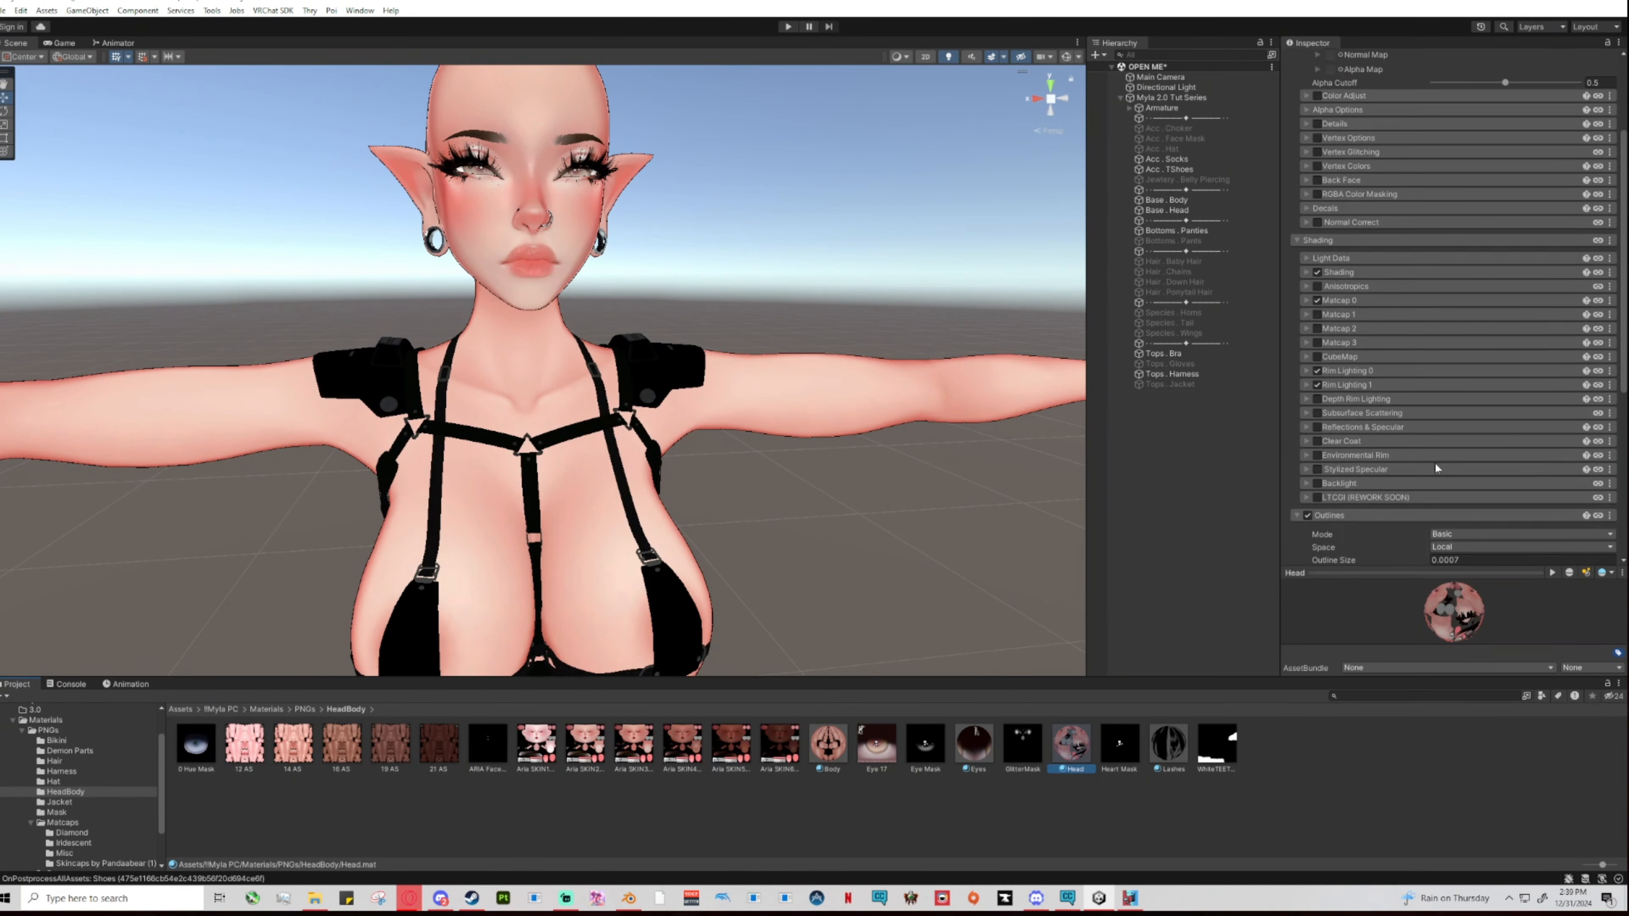
scroll(1358, 517, down, 3)
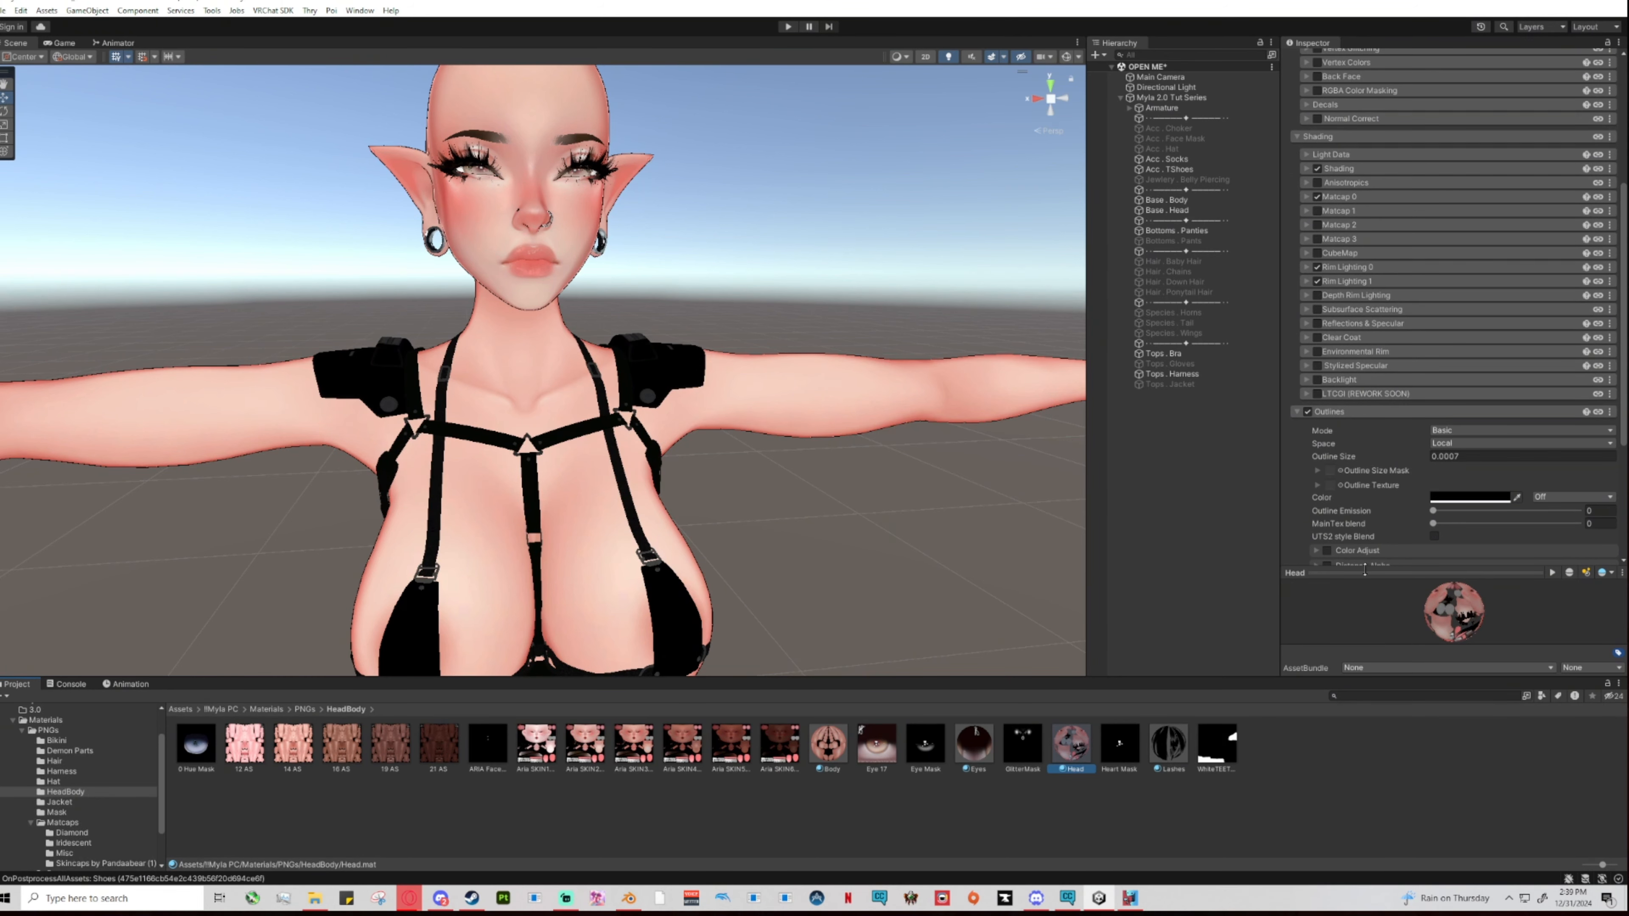
click(1364, 570)
scroll(1379, 436, down, 3)
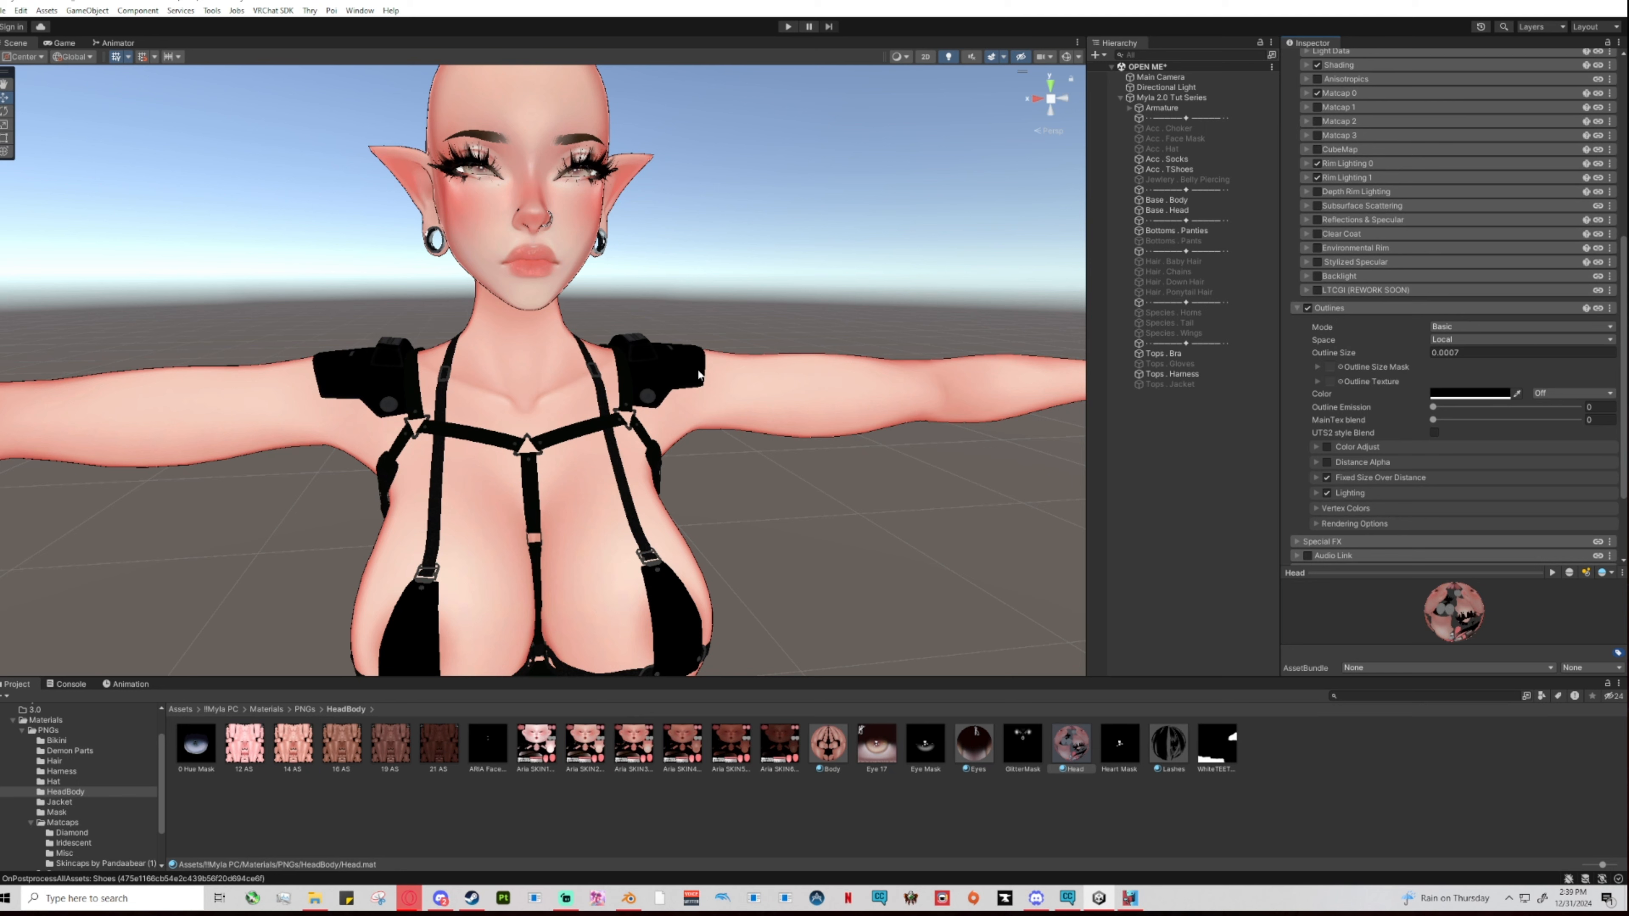
right_click(1328, 354)
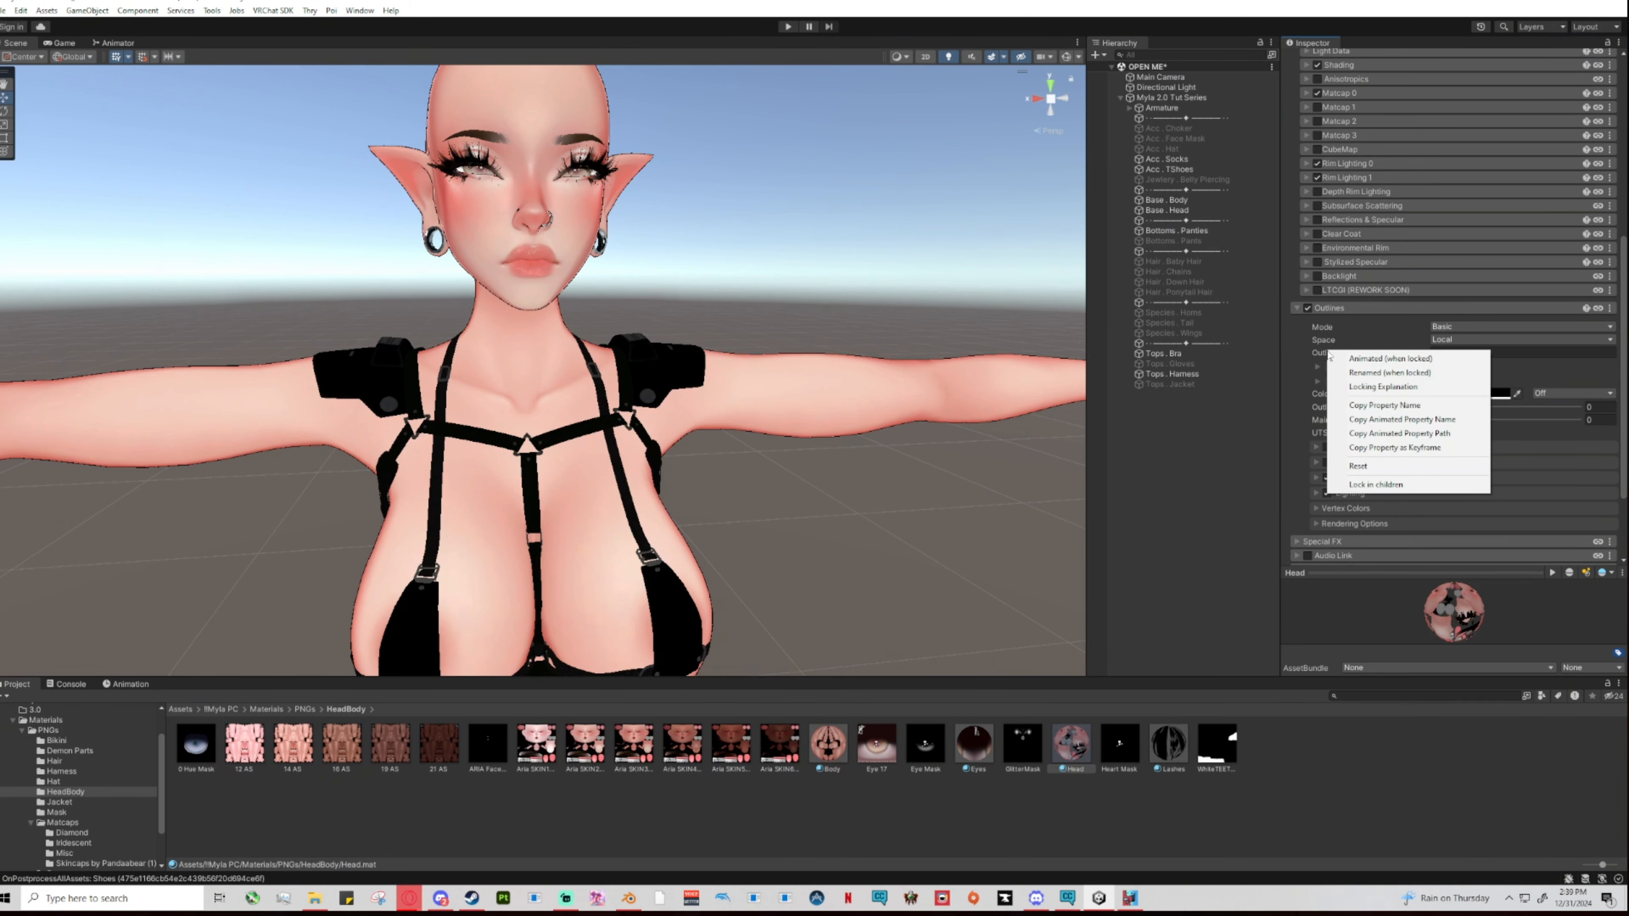
click(1385, 372)
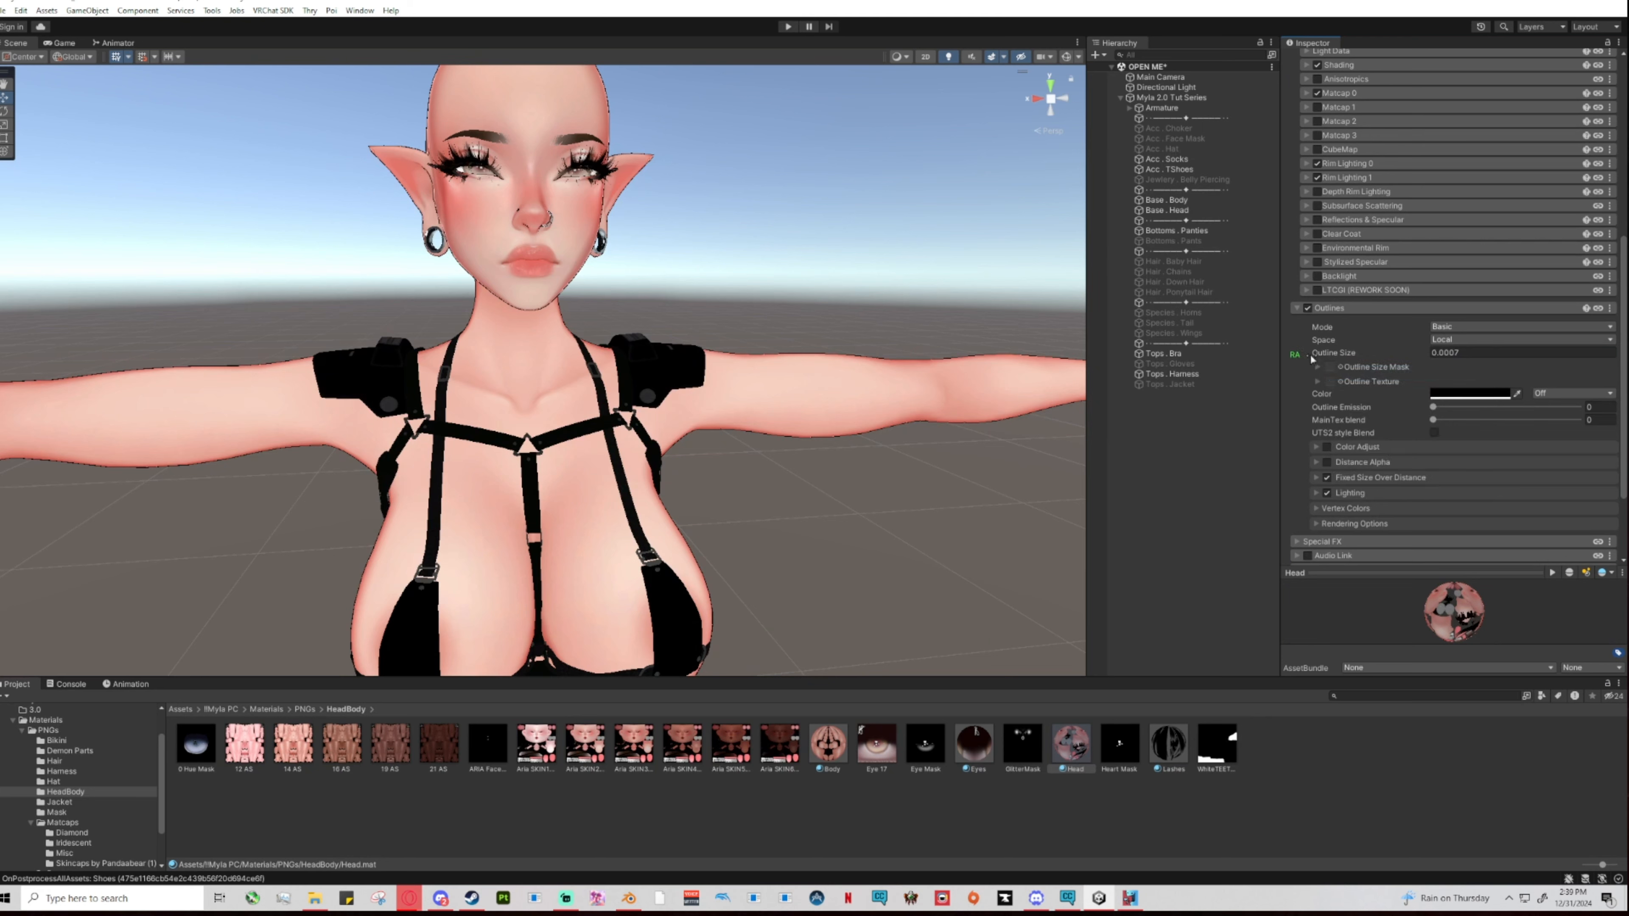
right_click(1312, 357)
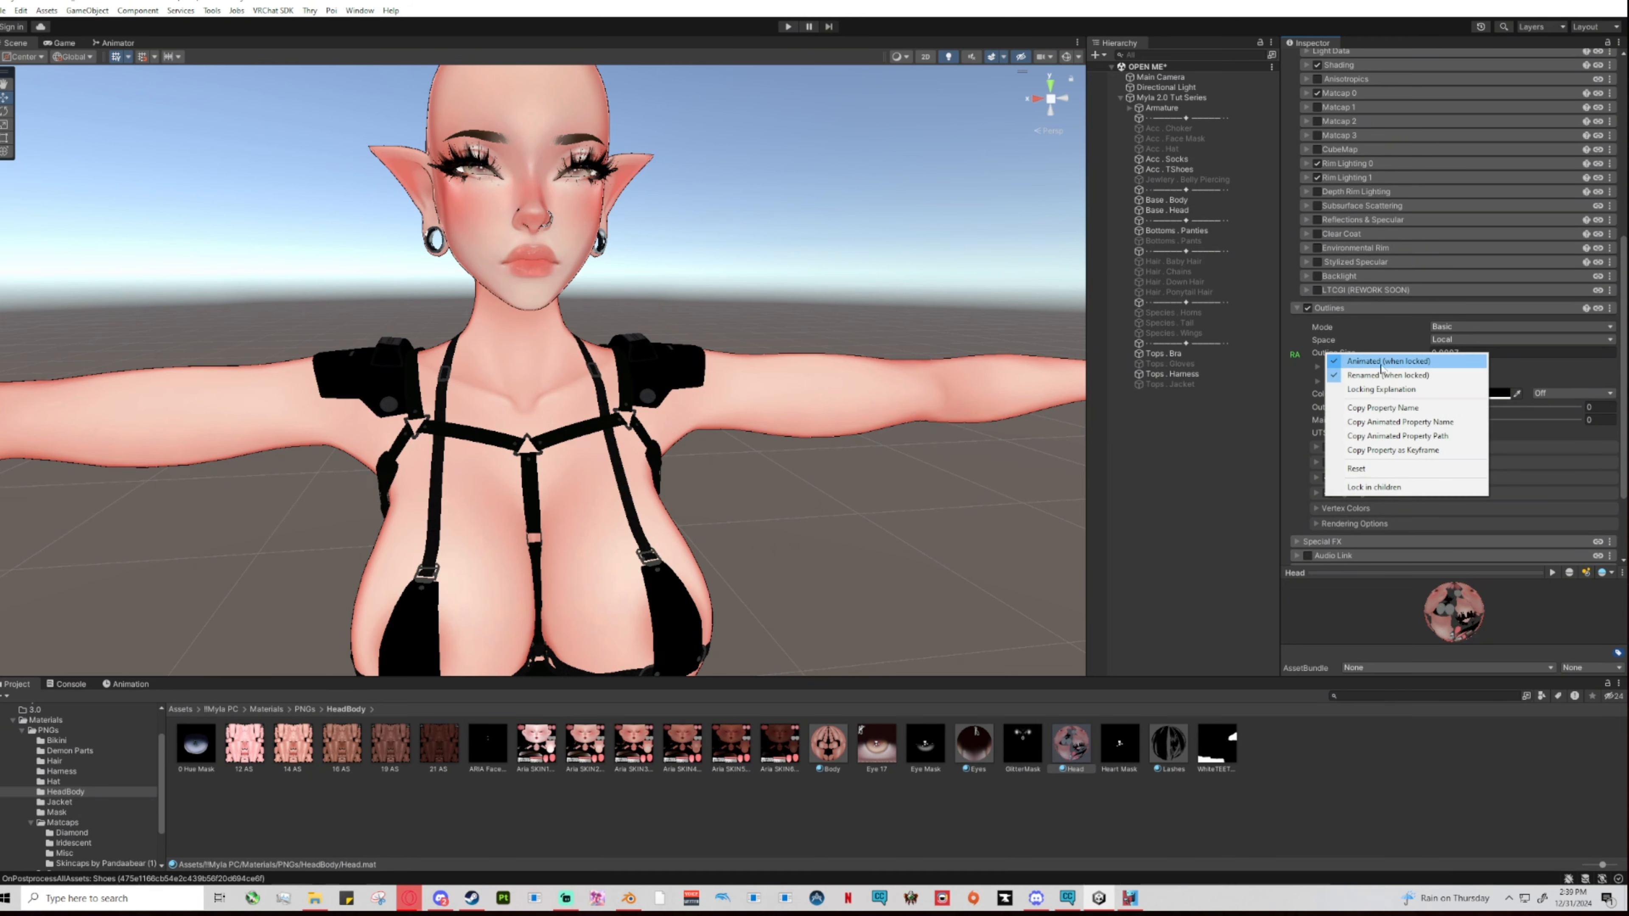
click(1287, 377)
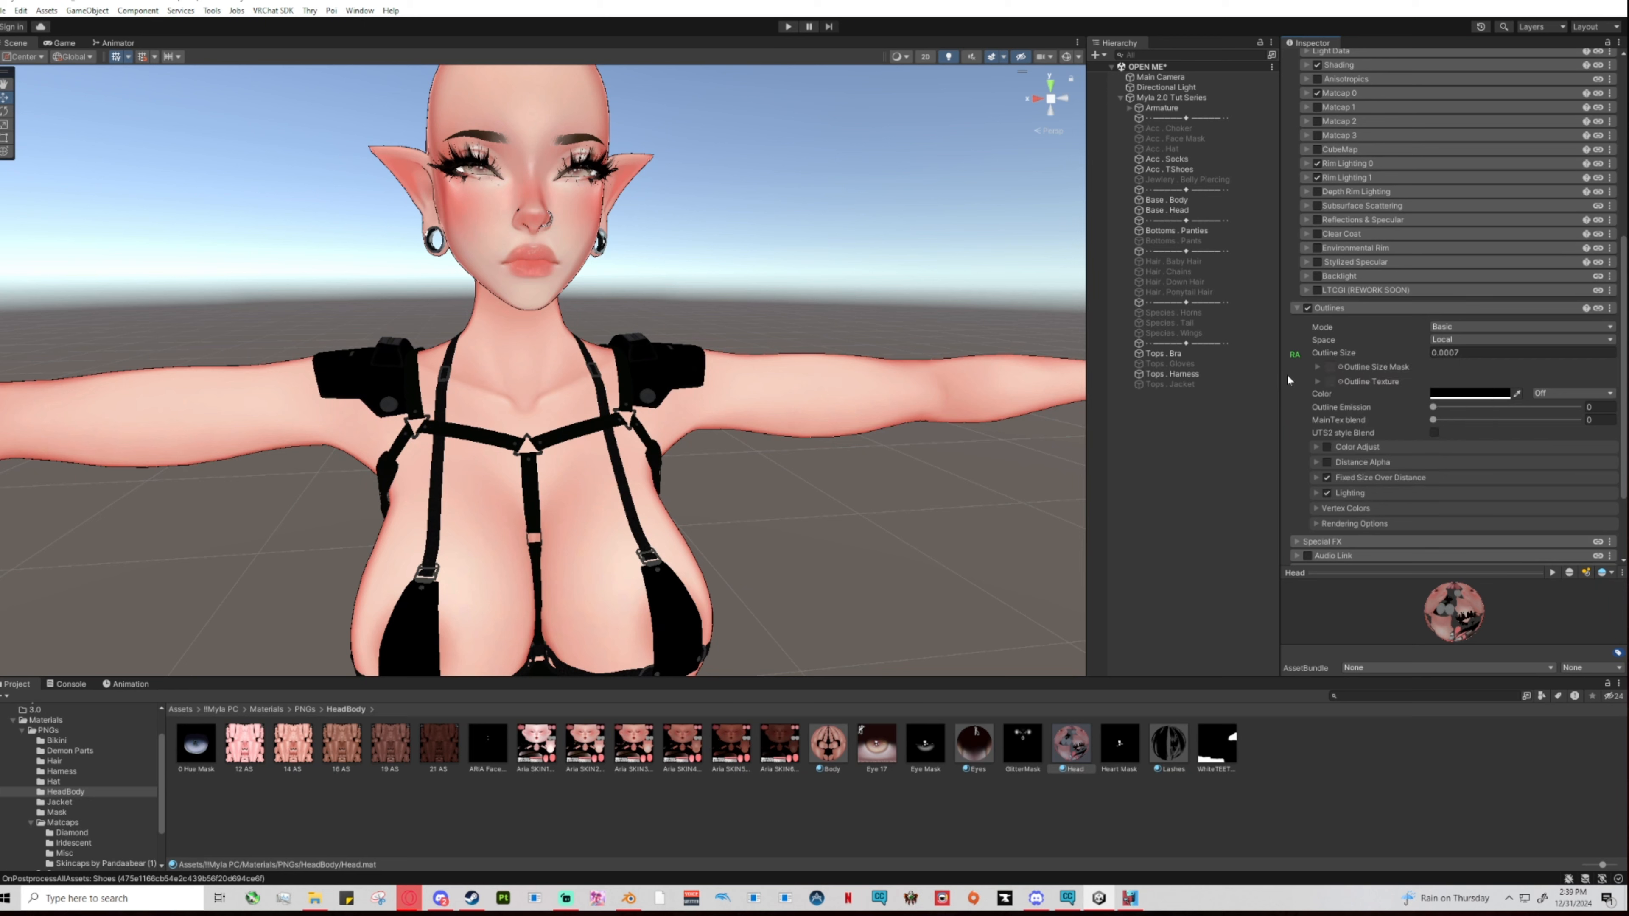
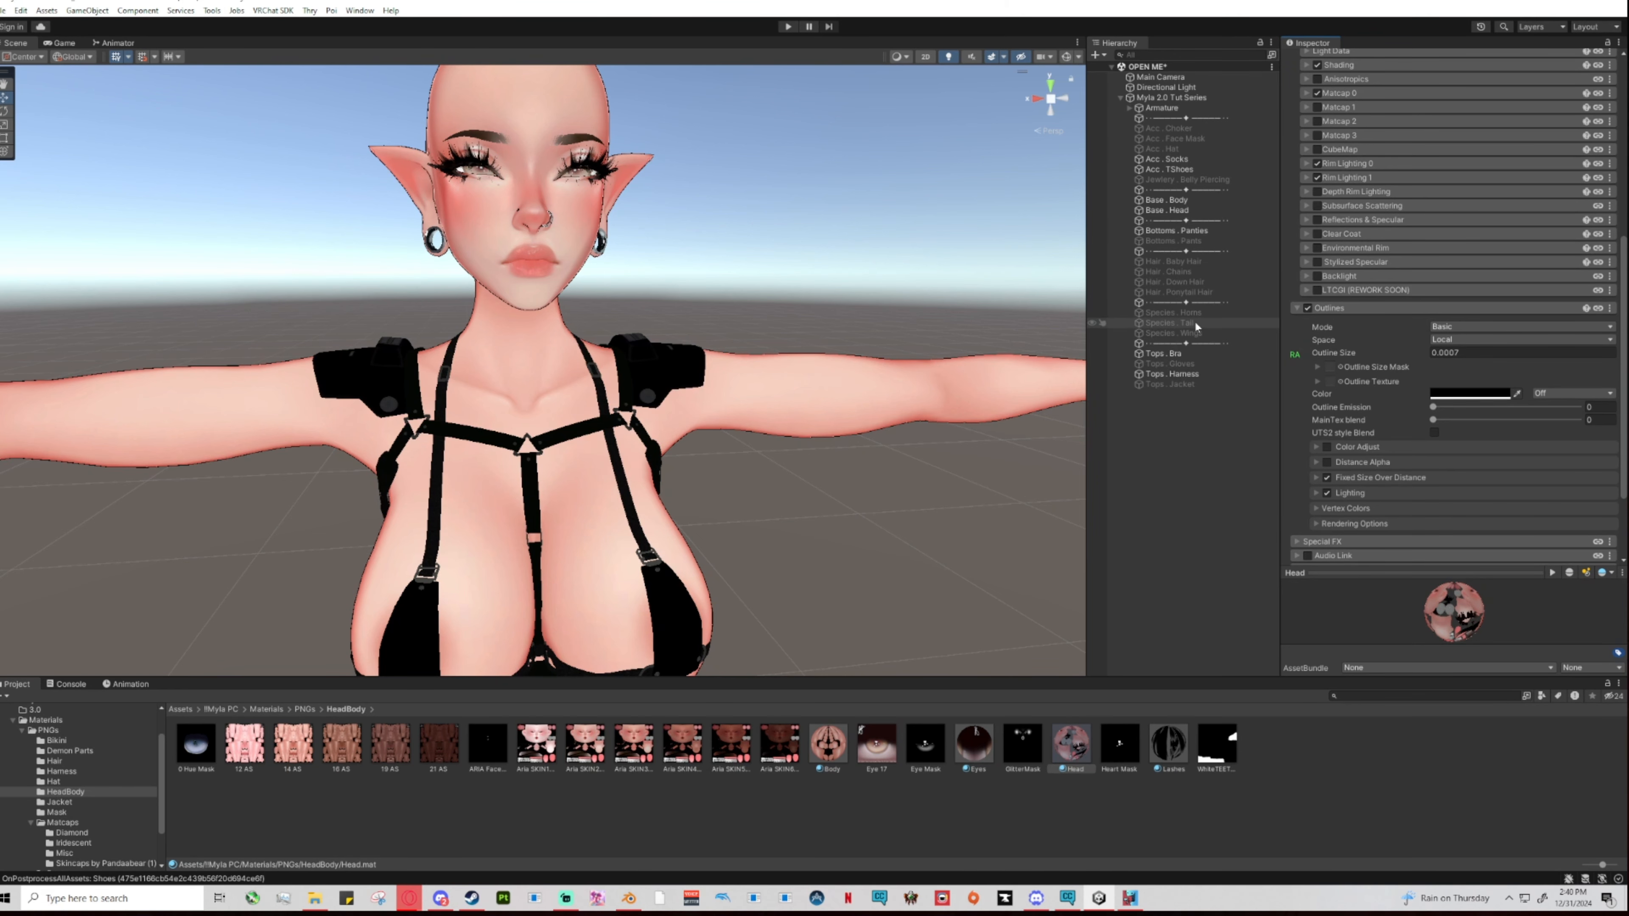
Compare the outline's look on the face and upper body from close up and from farther away.
middle_drag(648, 379, 765, 371)
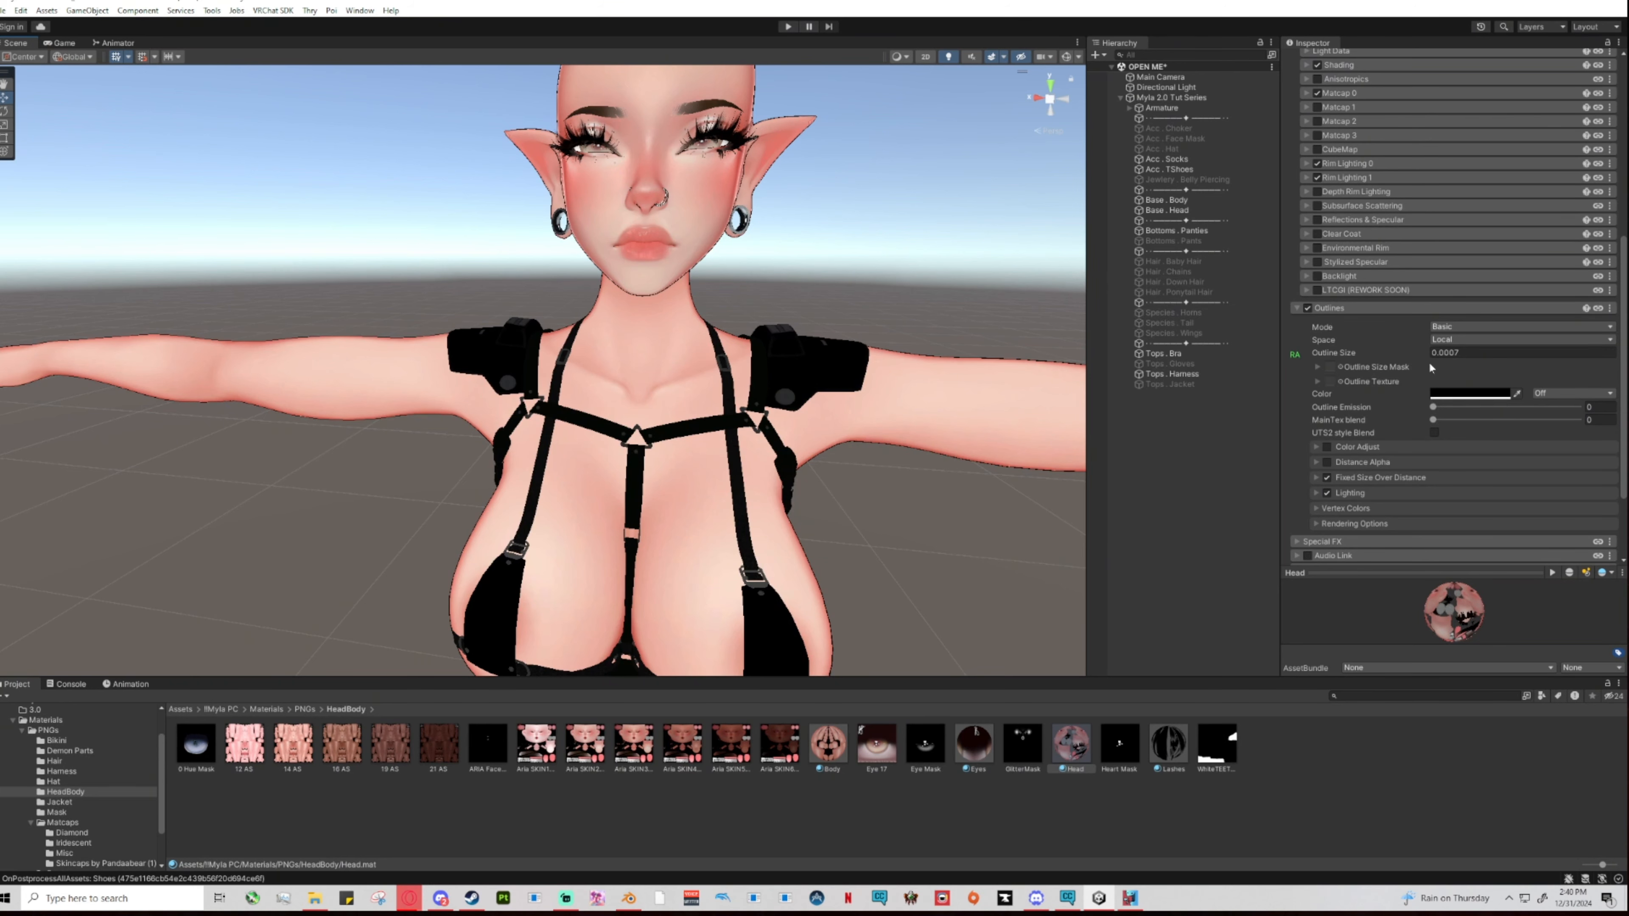
scroll(1360, 397, up, 5)
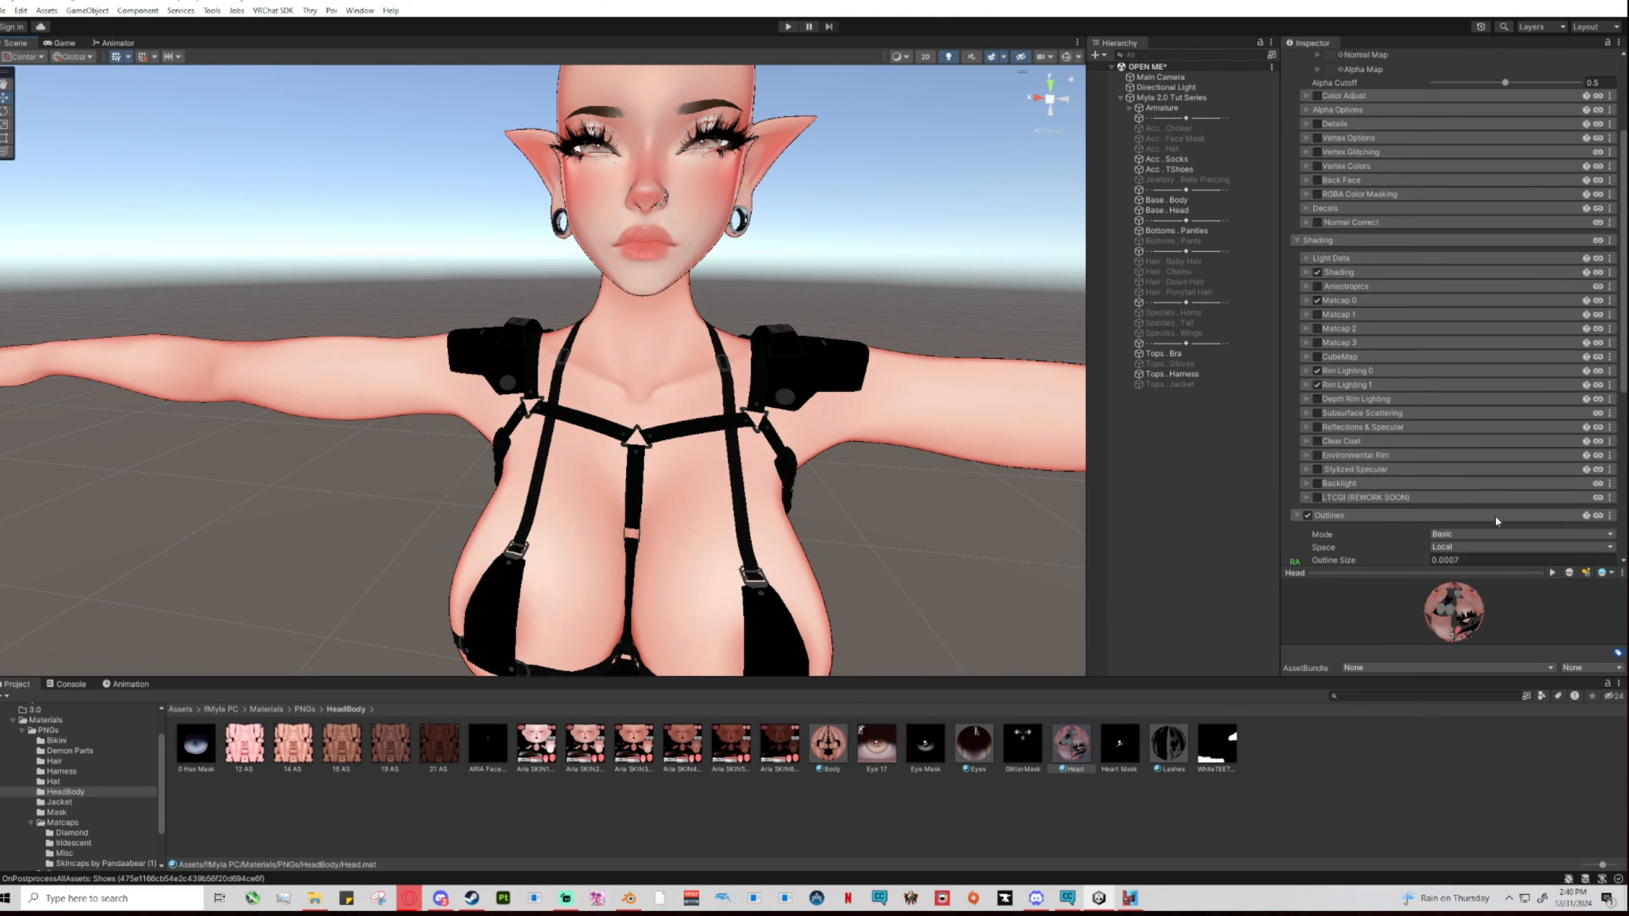
scroll(1496, 517, down, 4)
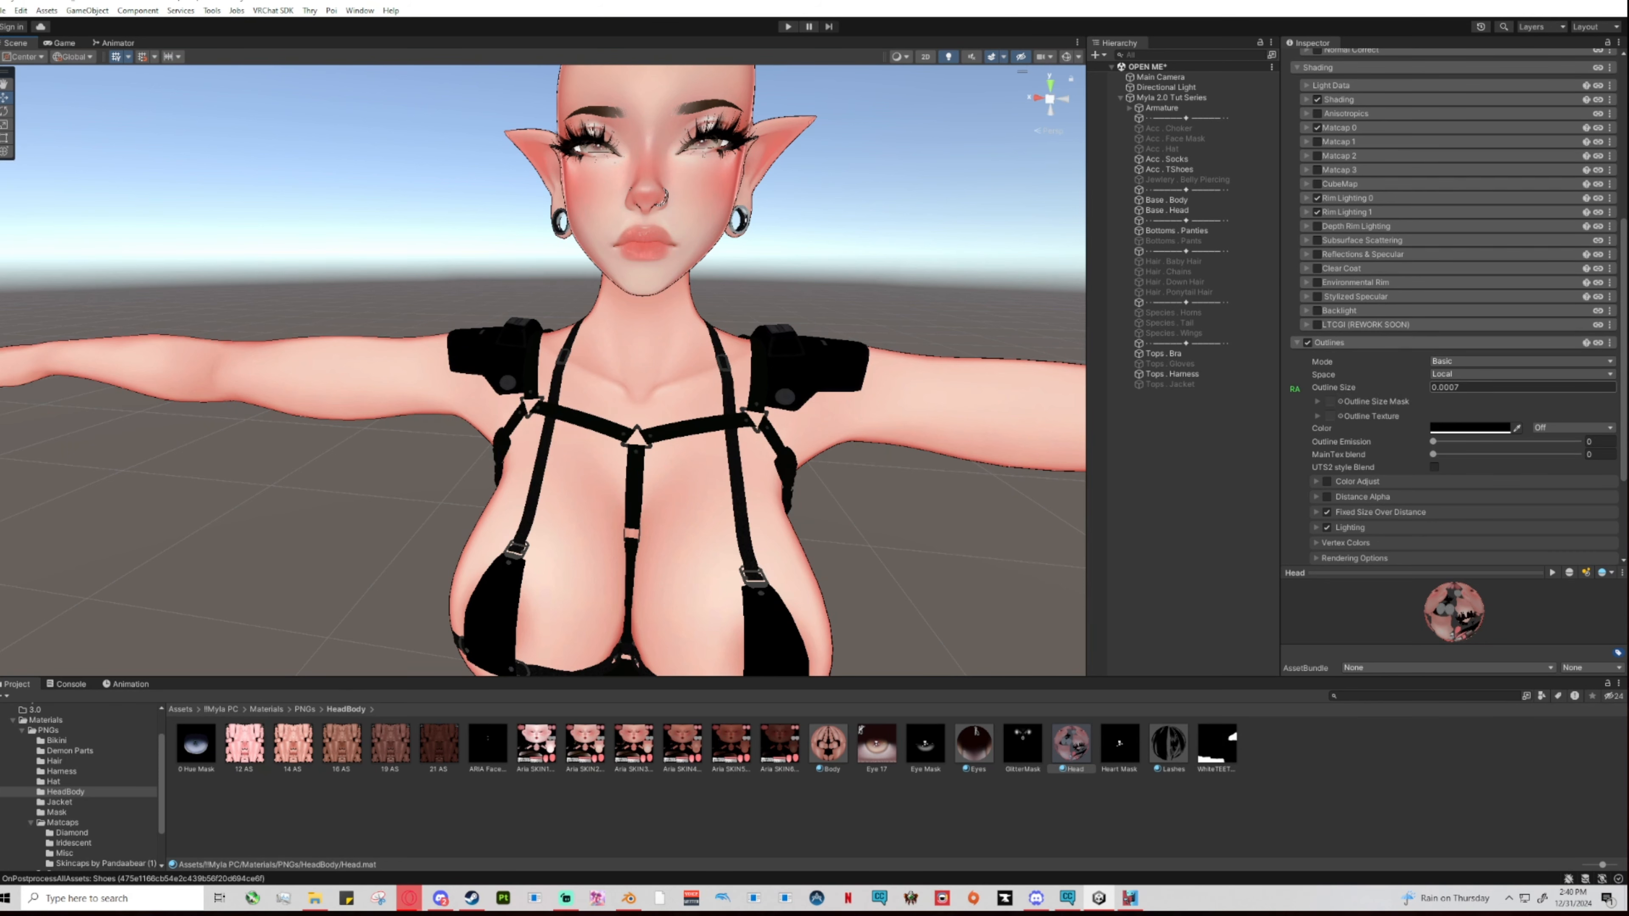
right_drag(717, 333, 759, 331)
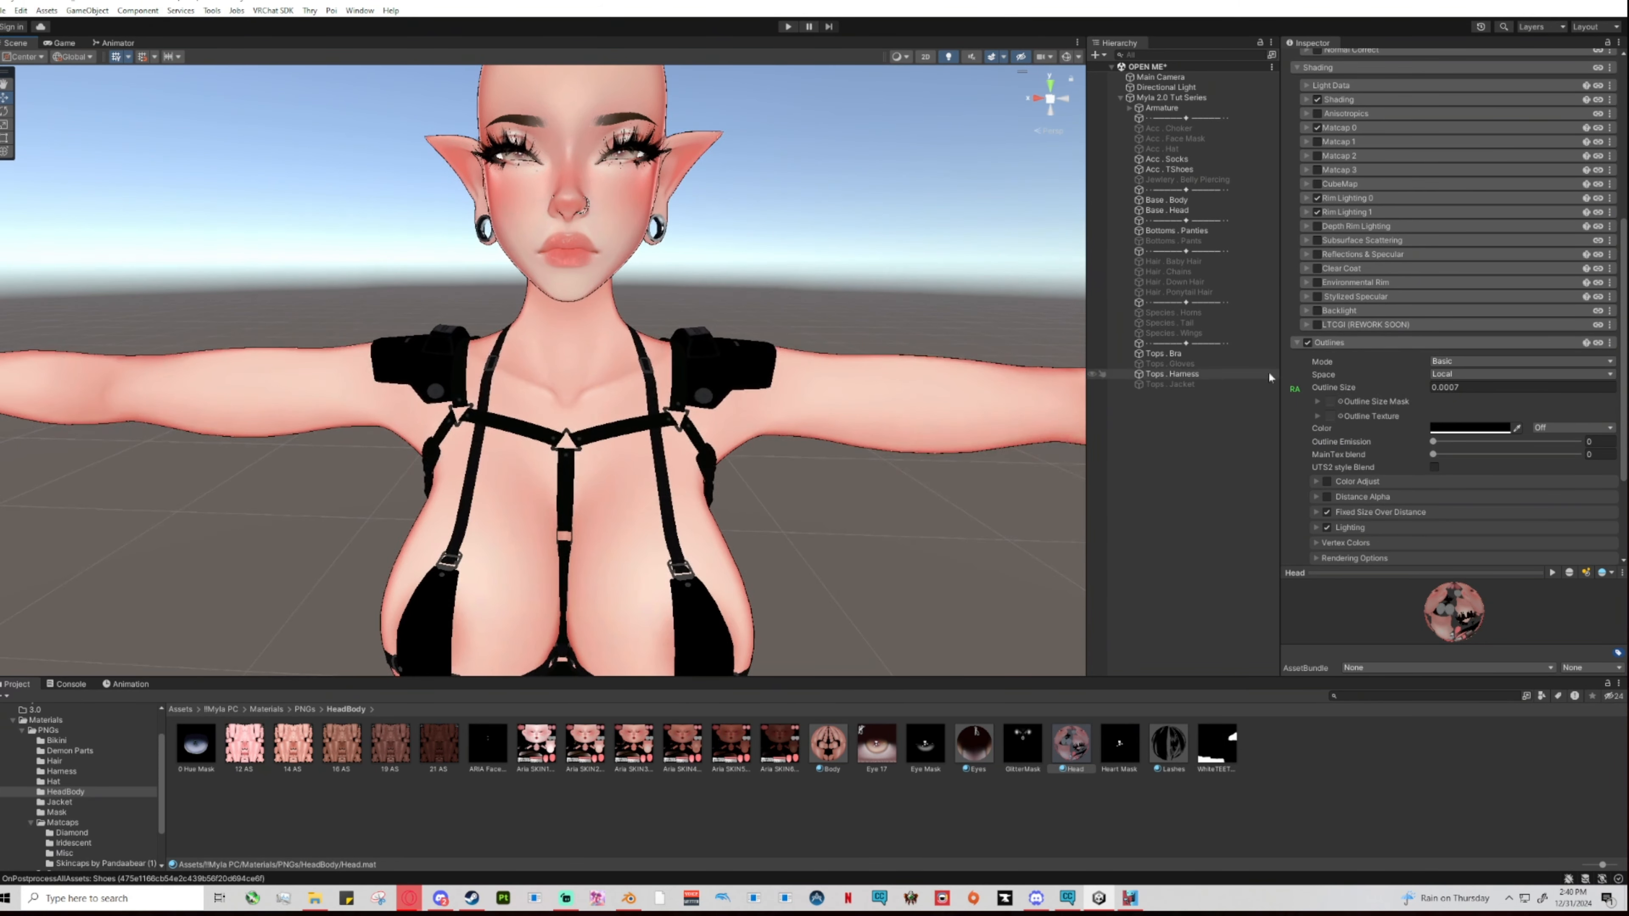
scroll(910, 389, down, 8)
scroll(919, 391, down, 2)
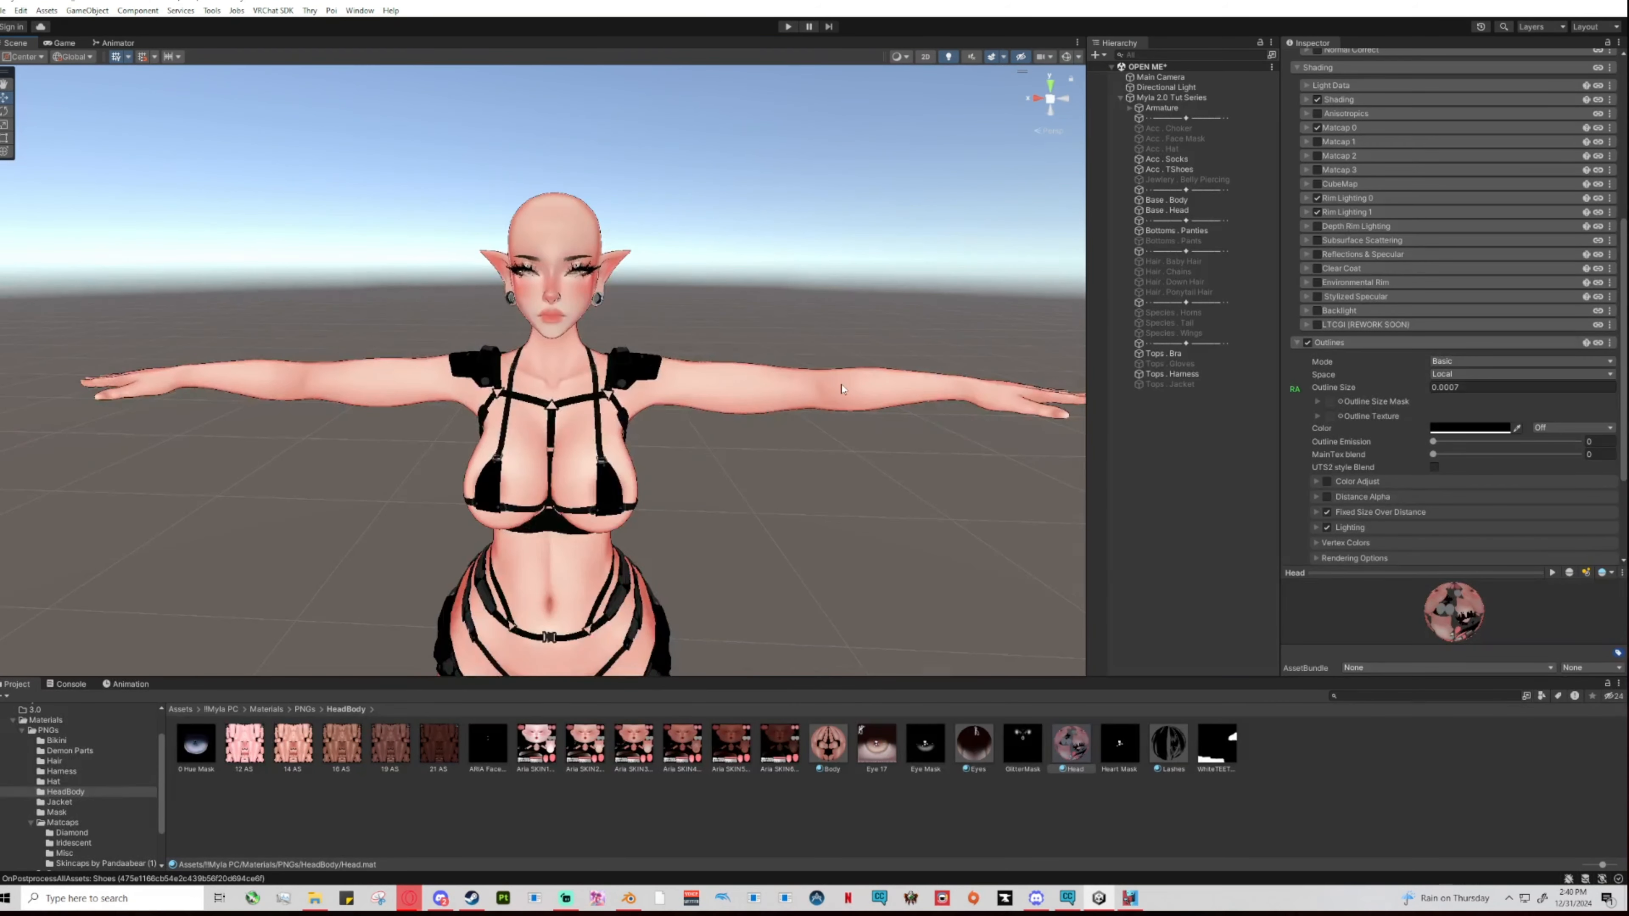
scroll(885, 391, up, 8)
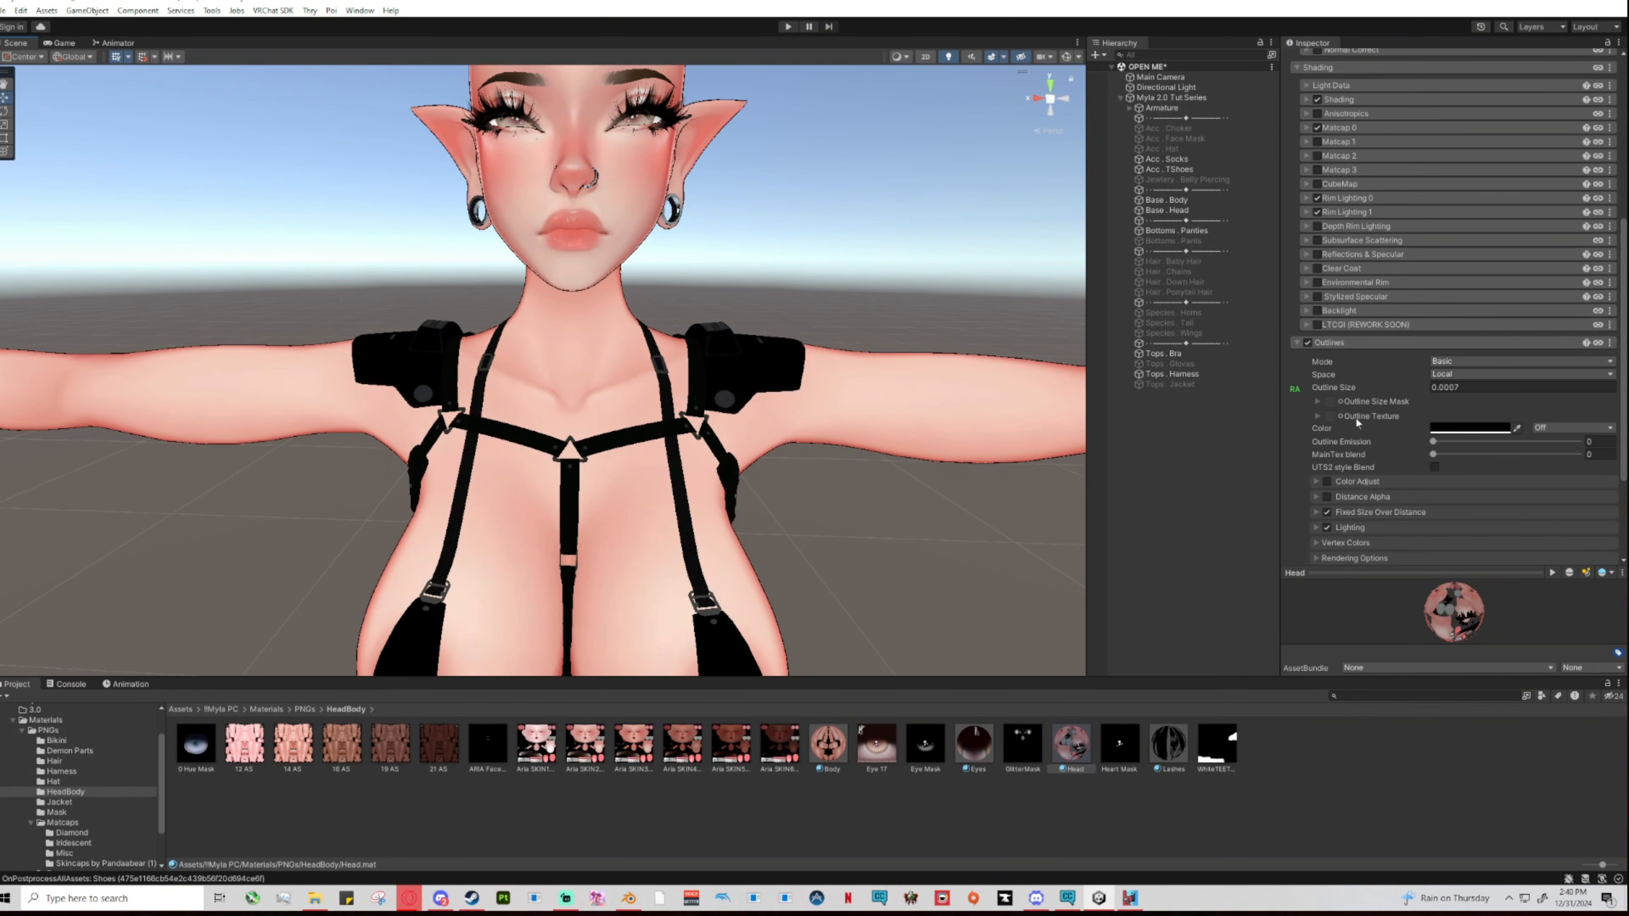
Try an outline size of 1.34 on the Head material and undo it.
click(1349, 390)
text(1.34)
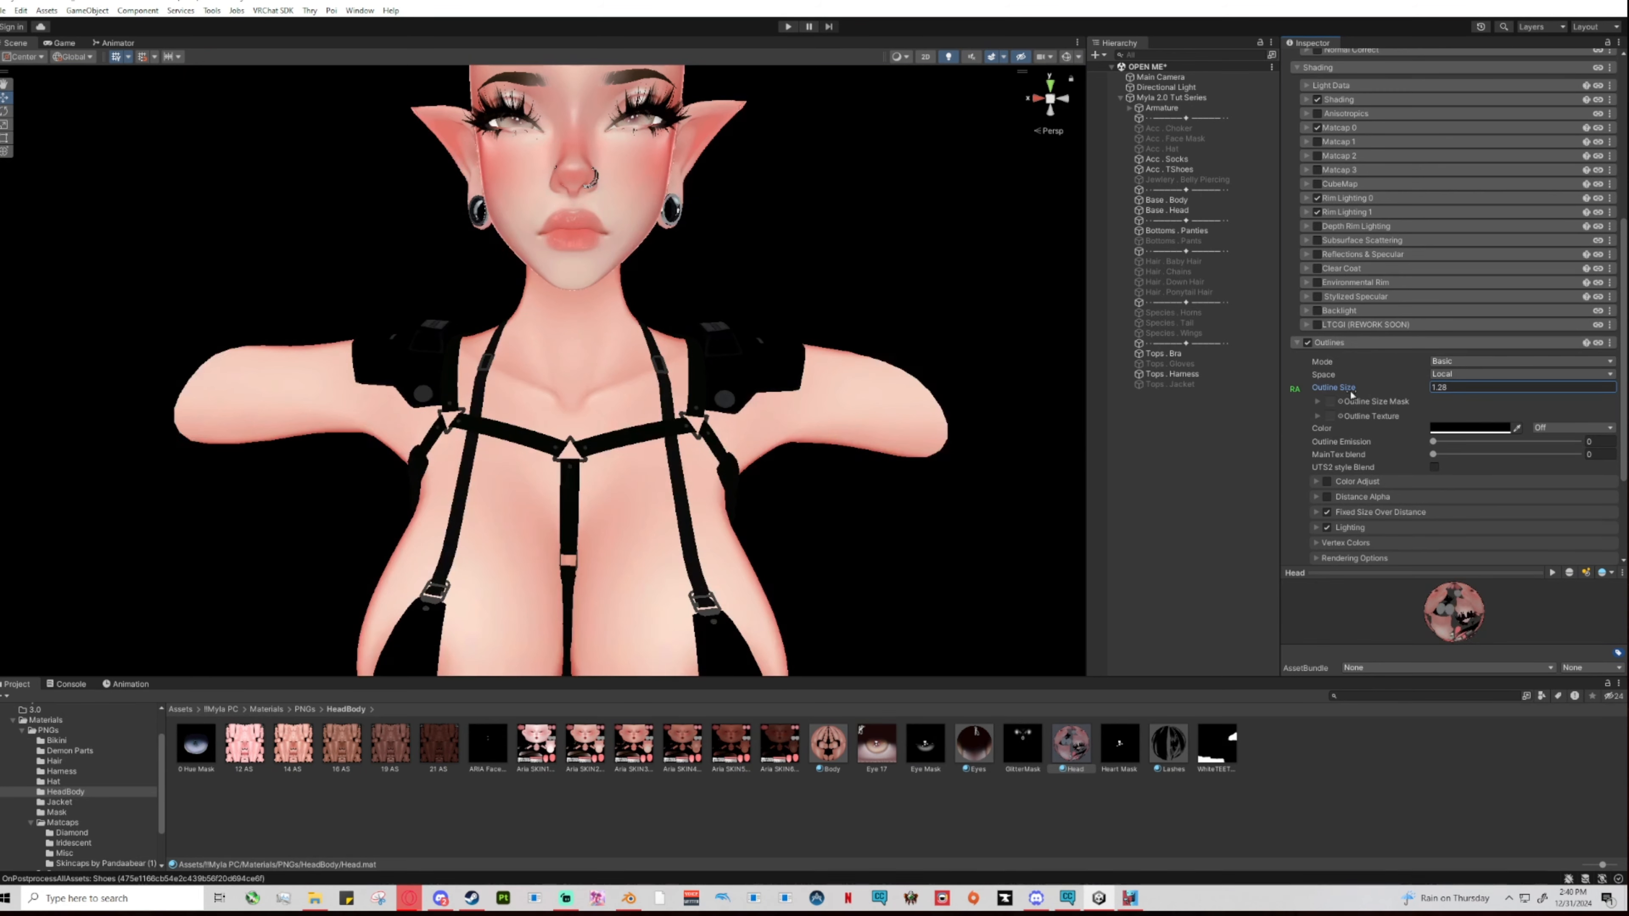
click(1463, 386)
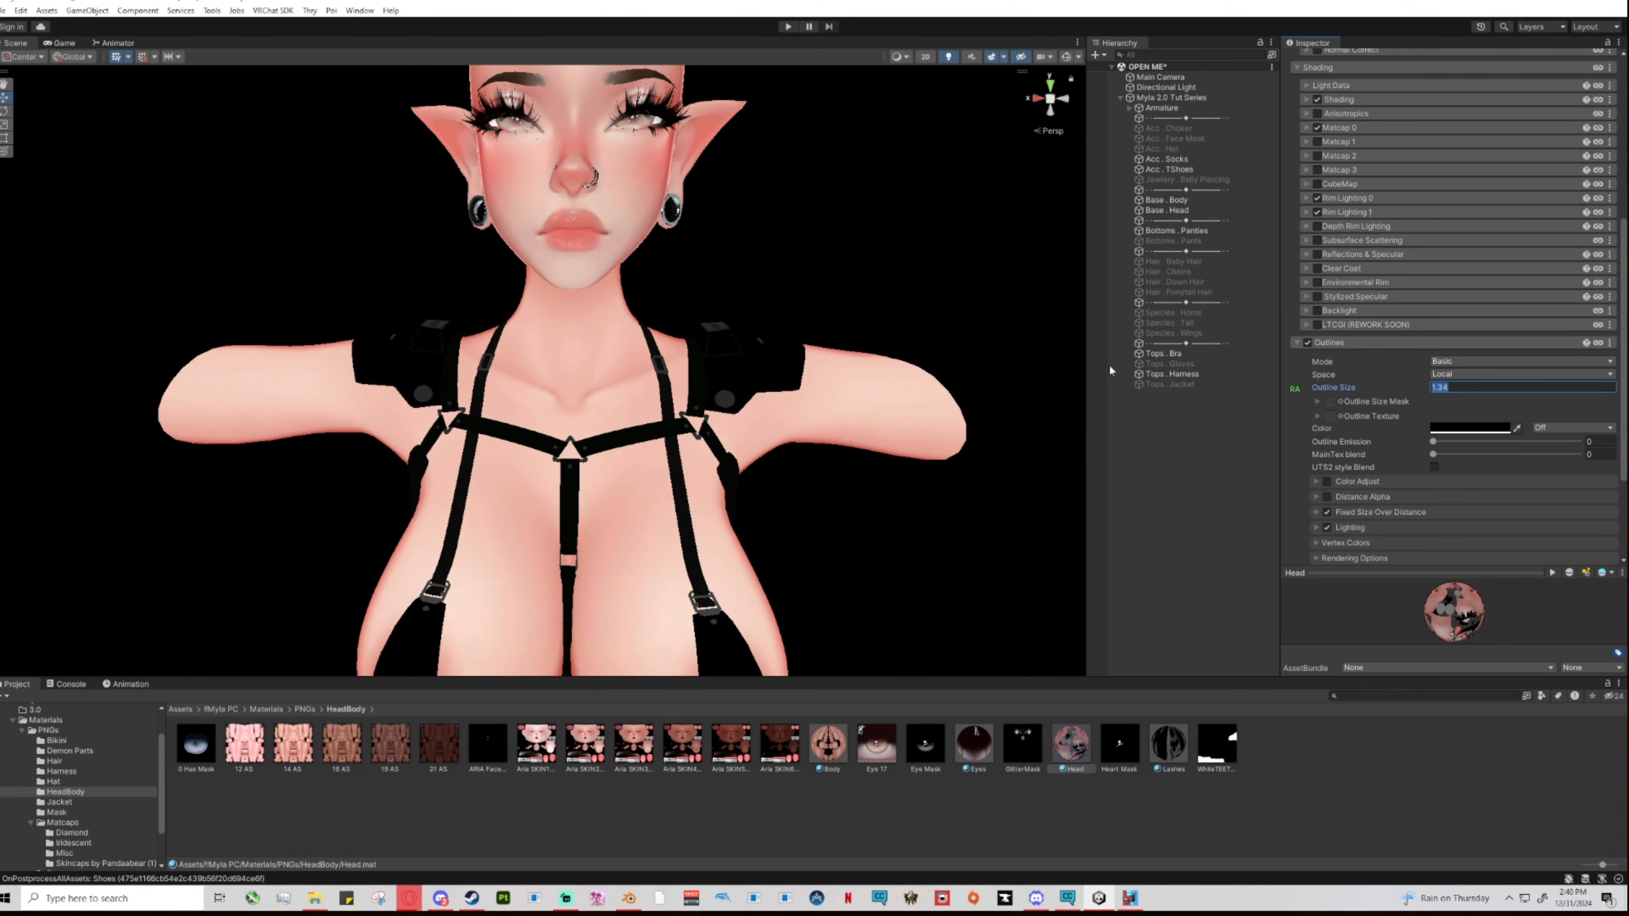
key(ctrl+z)
Check the outline on the whole upper body from afar, then on the face and shoulders close up.
click(963, 317)
scroll(810, 402, down, 4)
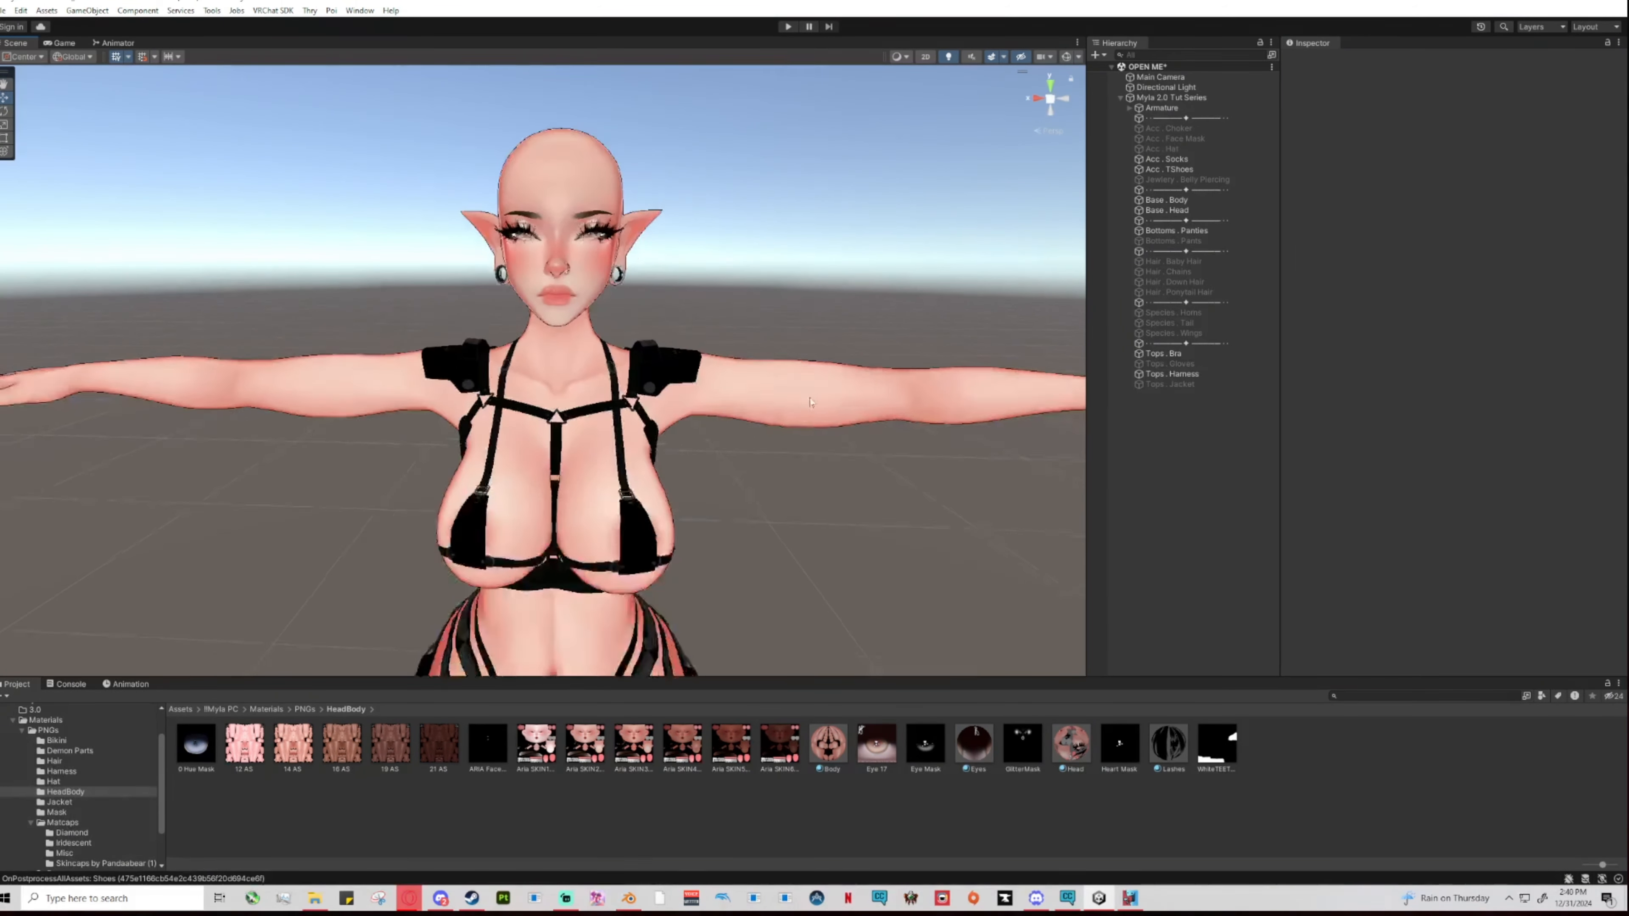
scroll(810, 398, down, 3)
middle_drag(853, 398, 1088, 391)
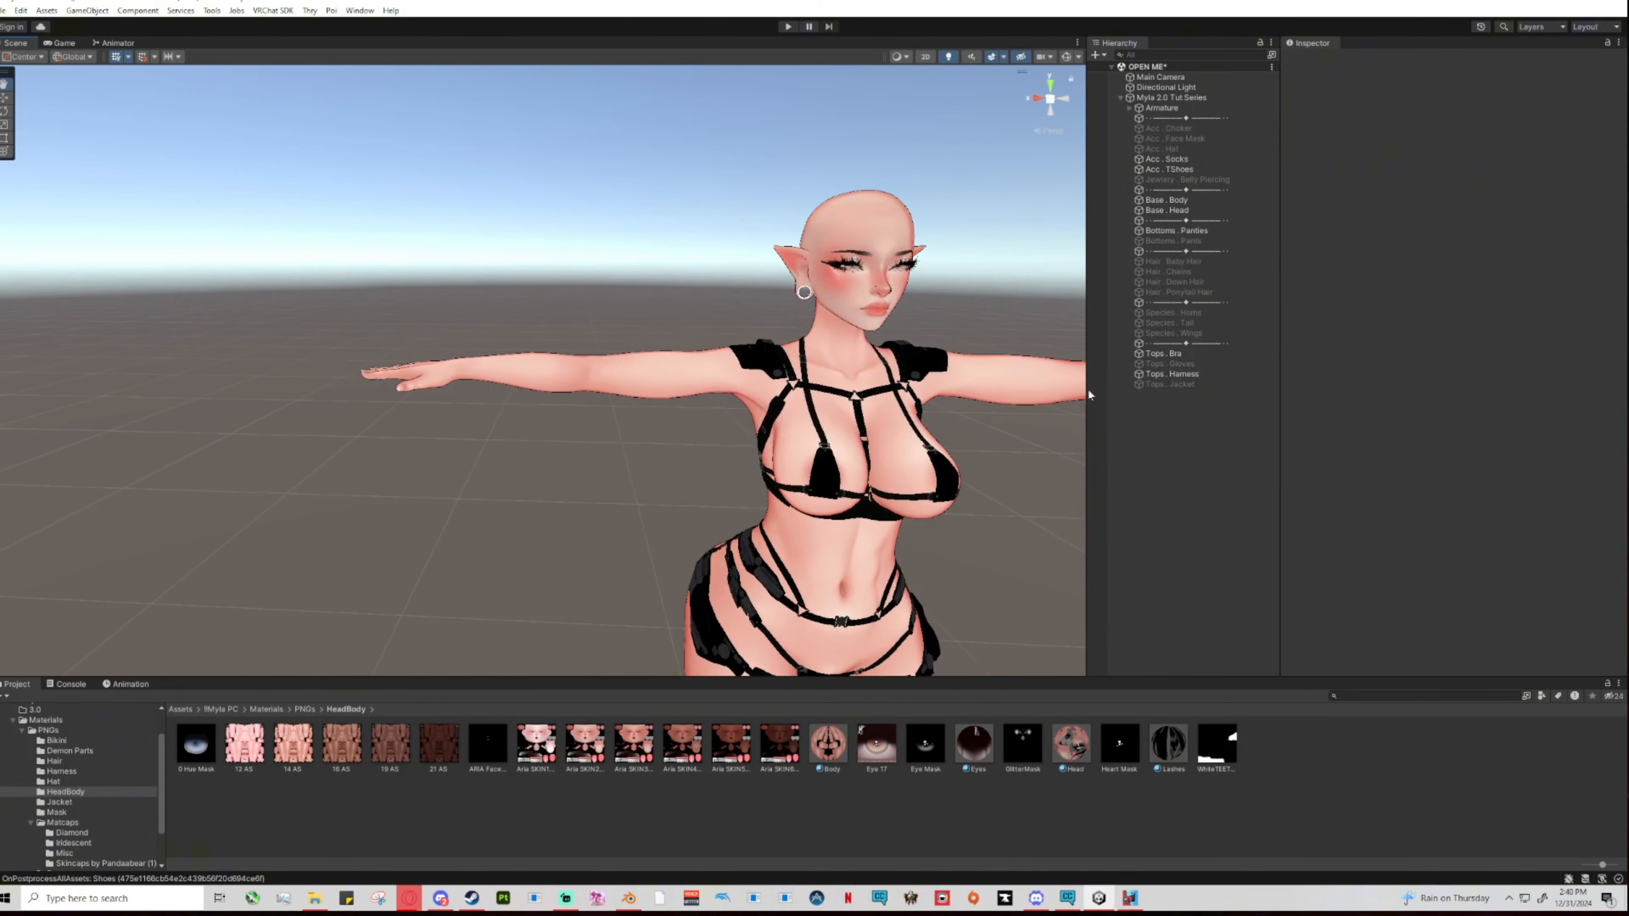
scroll(698, 393, up, 7)
mouse_move(699, 394)
right_down()
mouse_move(858, 400)
mouse_move(673, 458)
mouse_move(901, 418)
mouse_move(686, 406)
mouse_move(891, 401)
mouse_move(794, 394)
mouse_move(711, 421)
right_up()
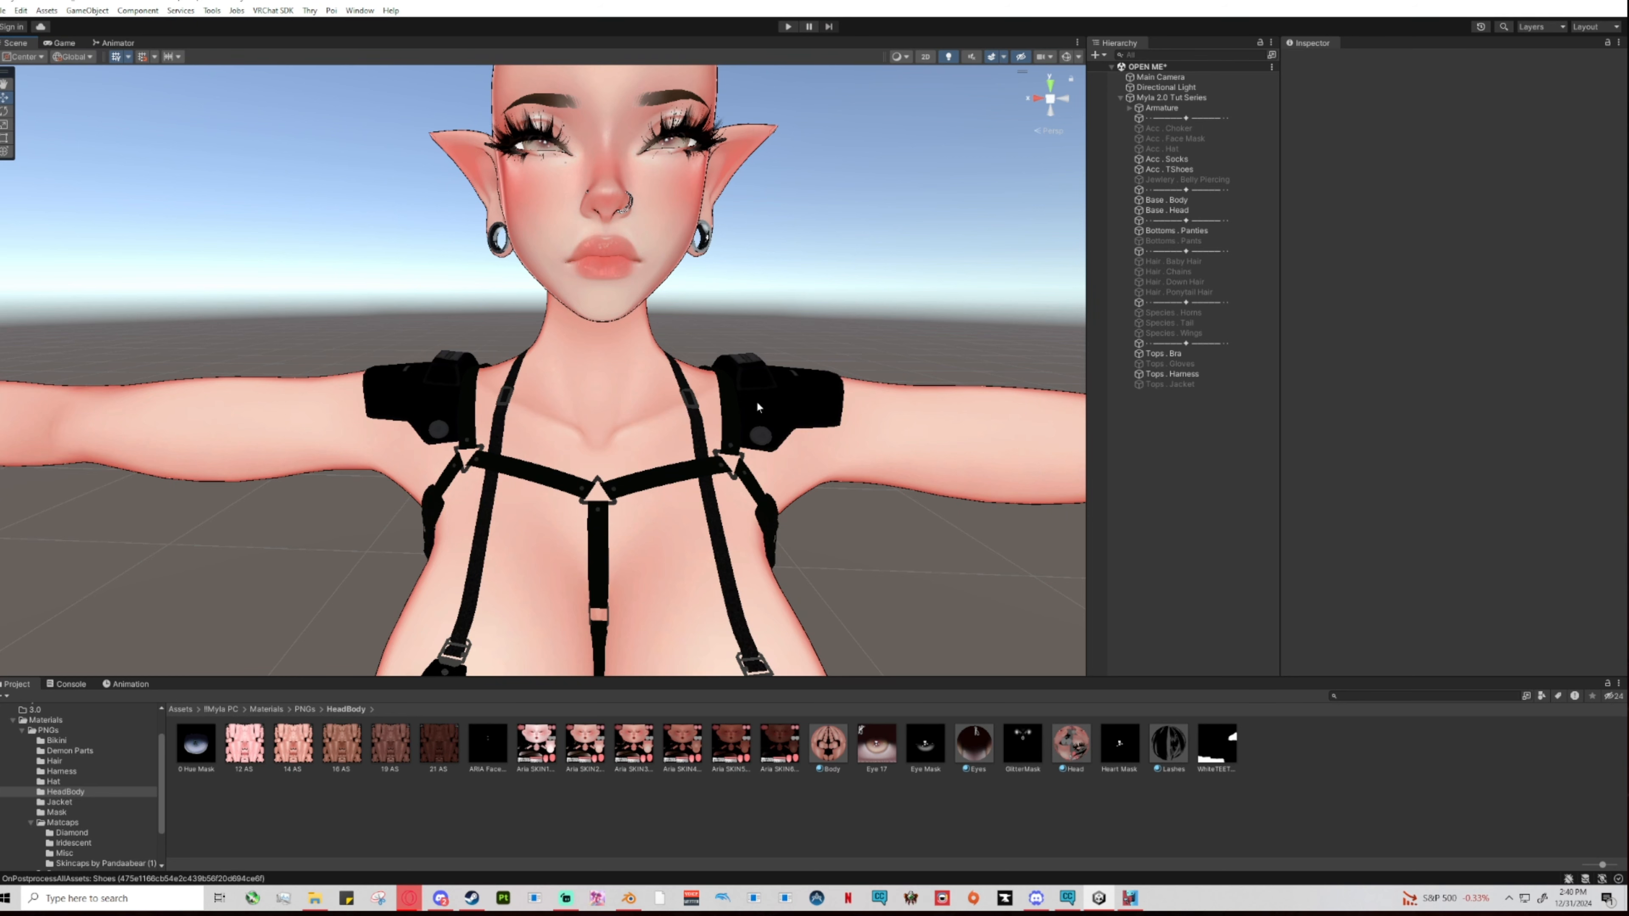
Collapse the Body material's Outlines settings and review the avatar's upper body with nothing selected.
click(827, 743)
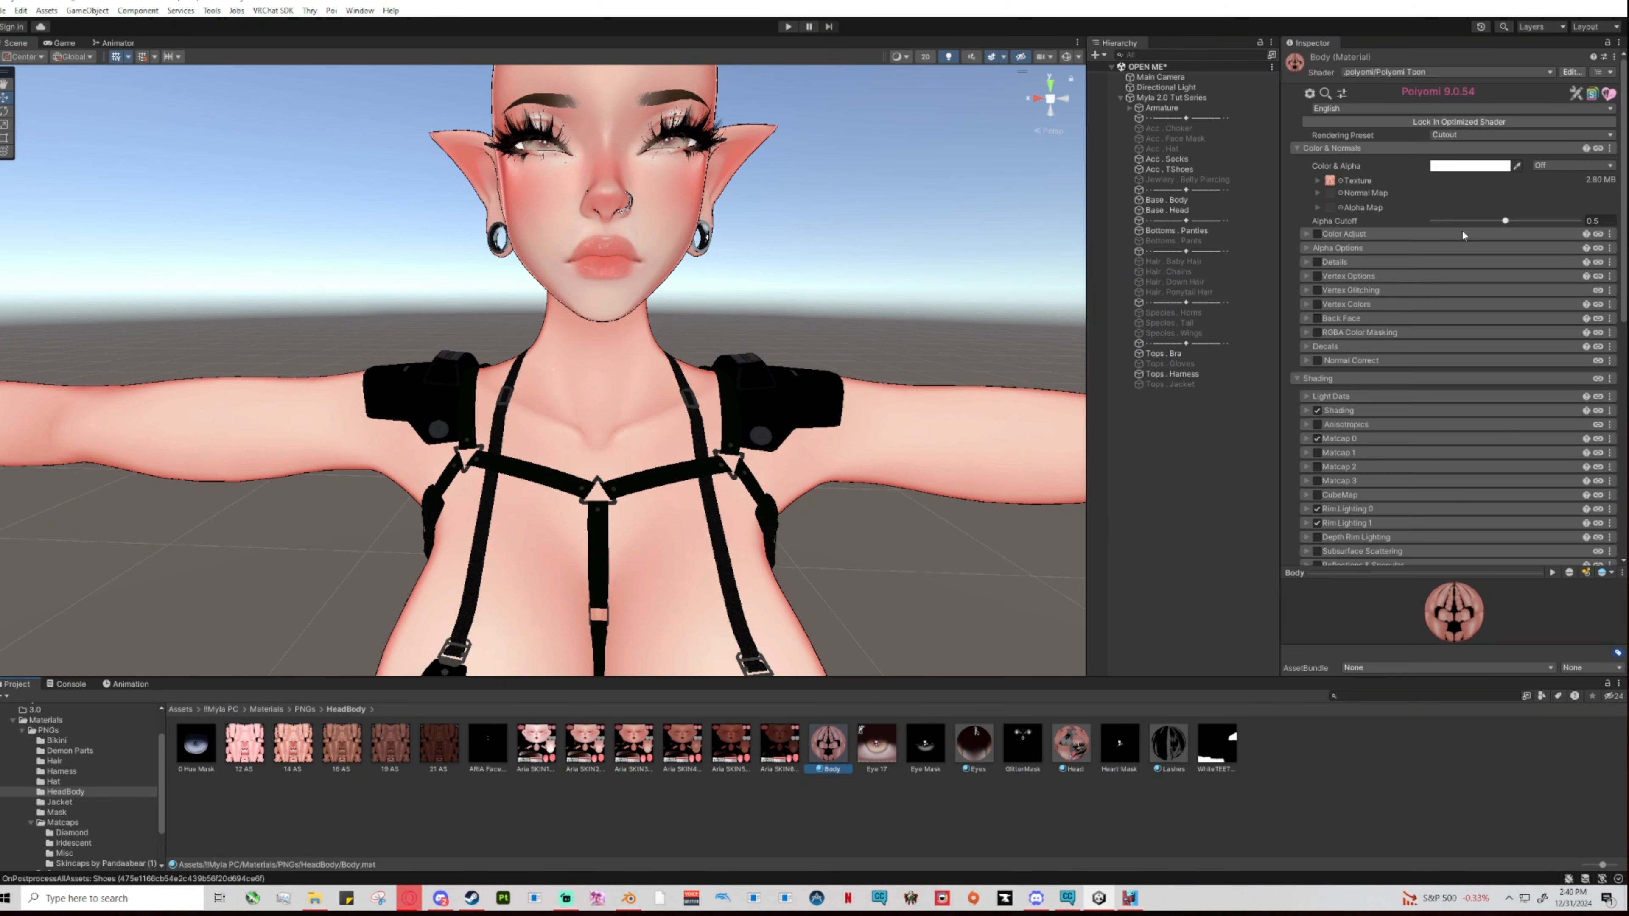
scroll(1416, 496, down, 10)
click(1351, 412)
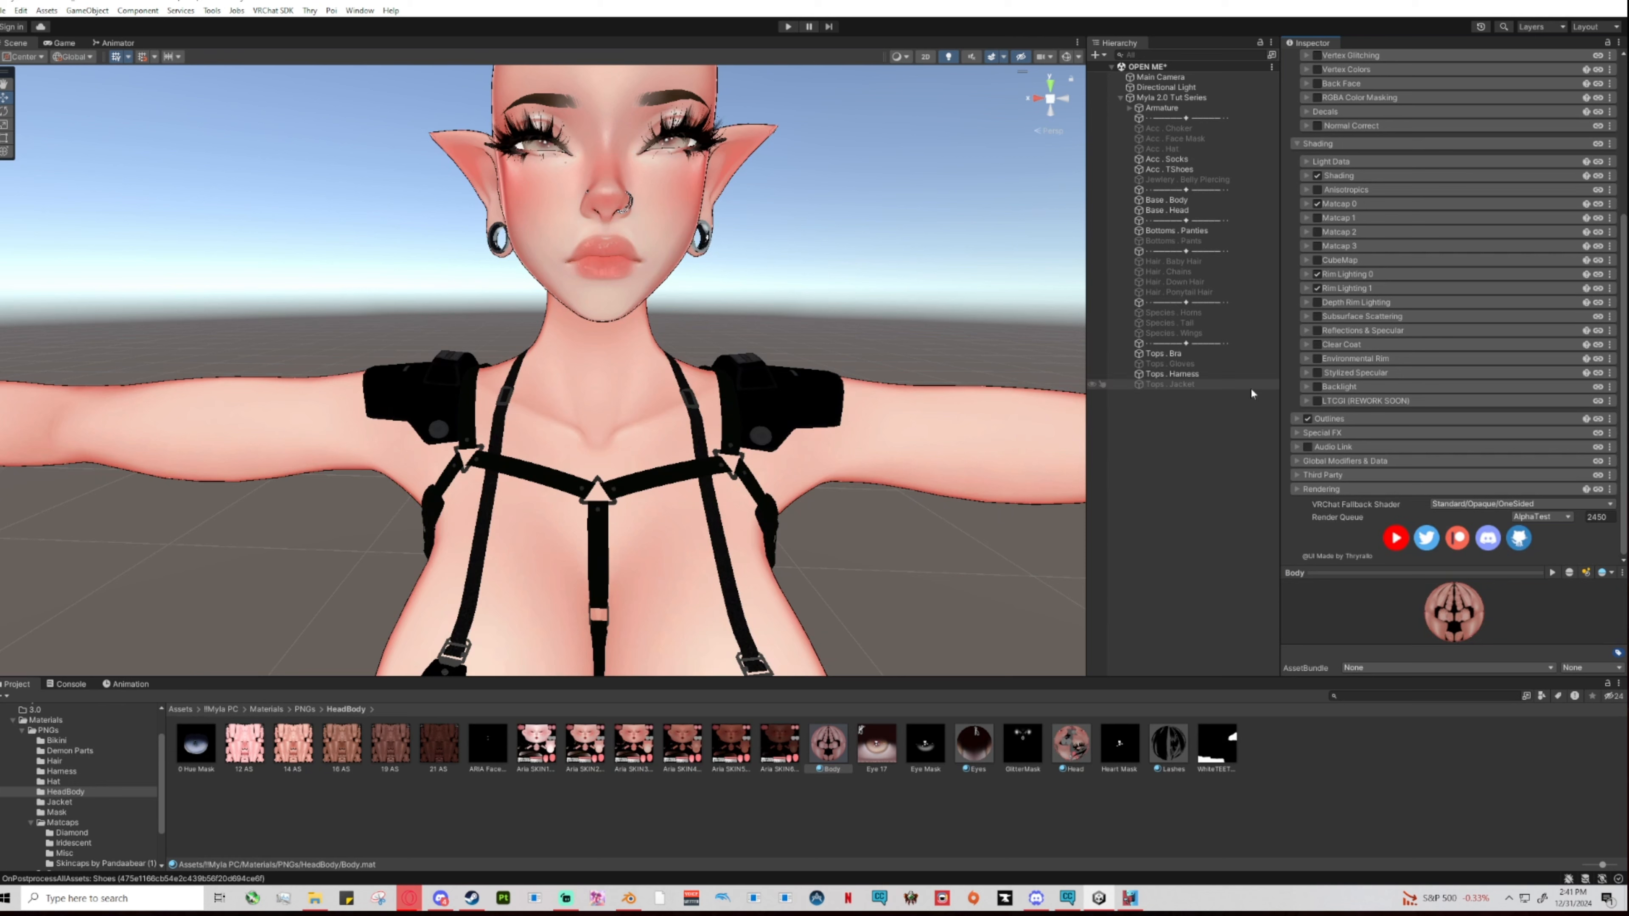
scroll(912, 345, down, 8)
click(739, 345)
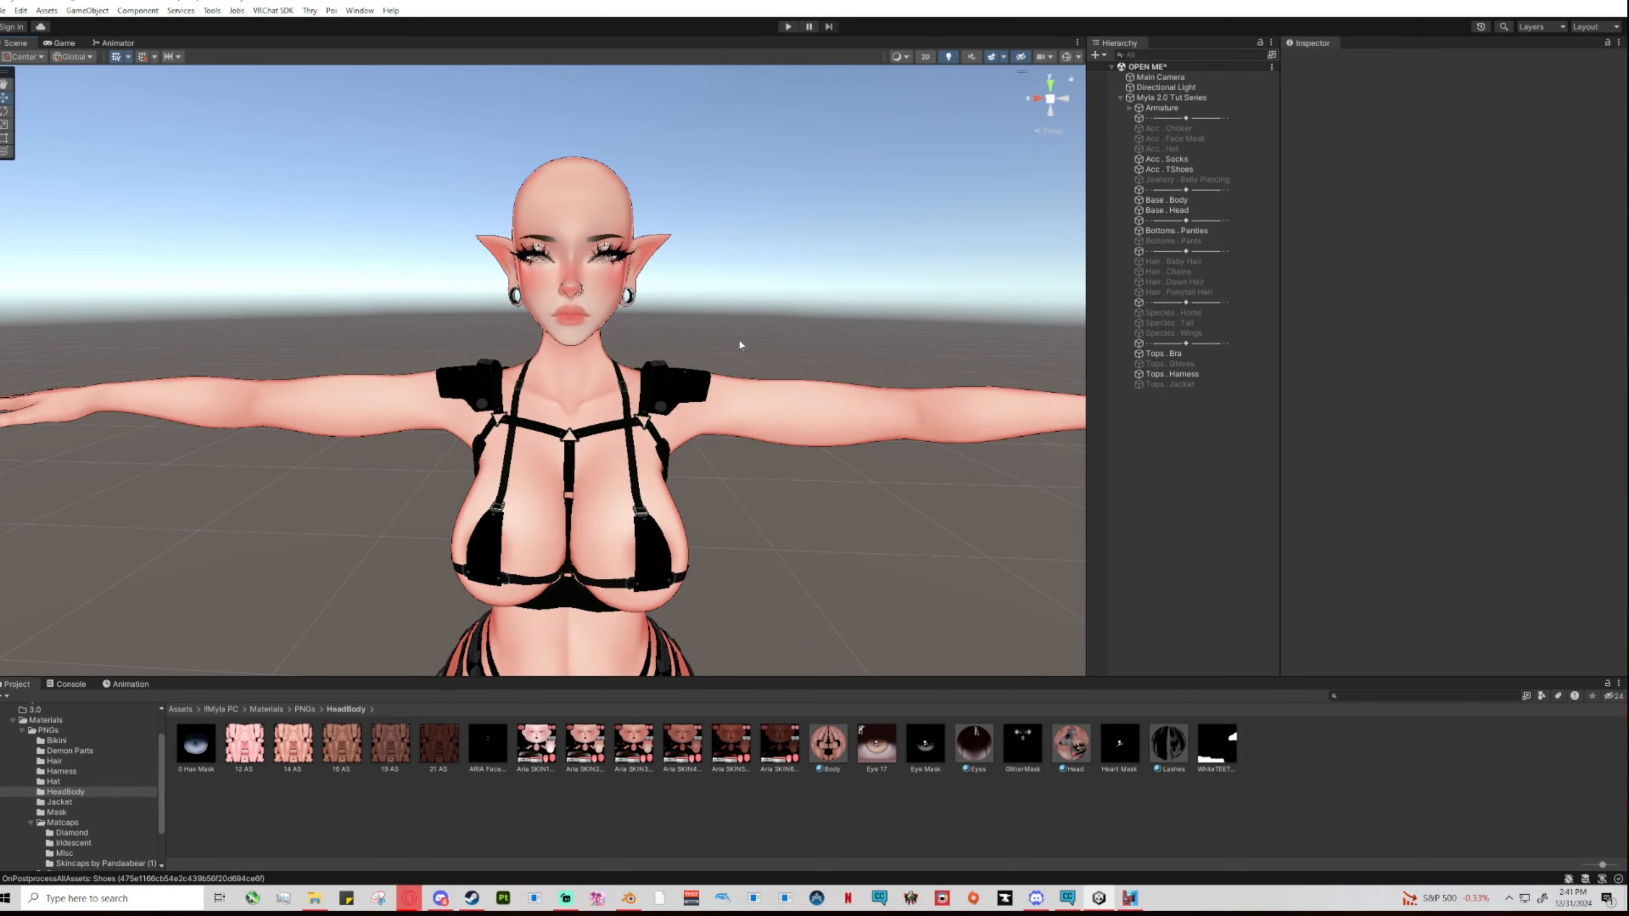
scroll(752, 356, up, 4)
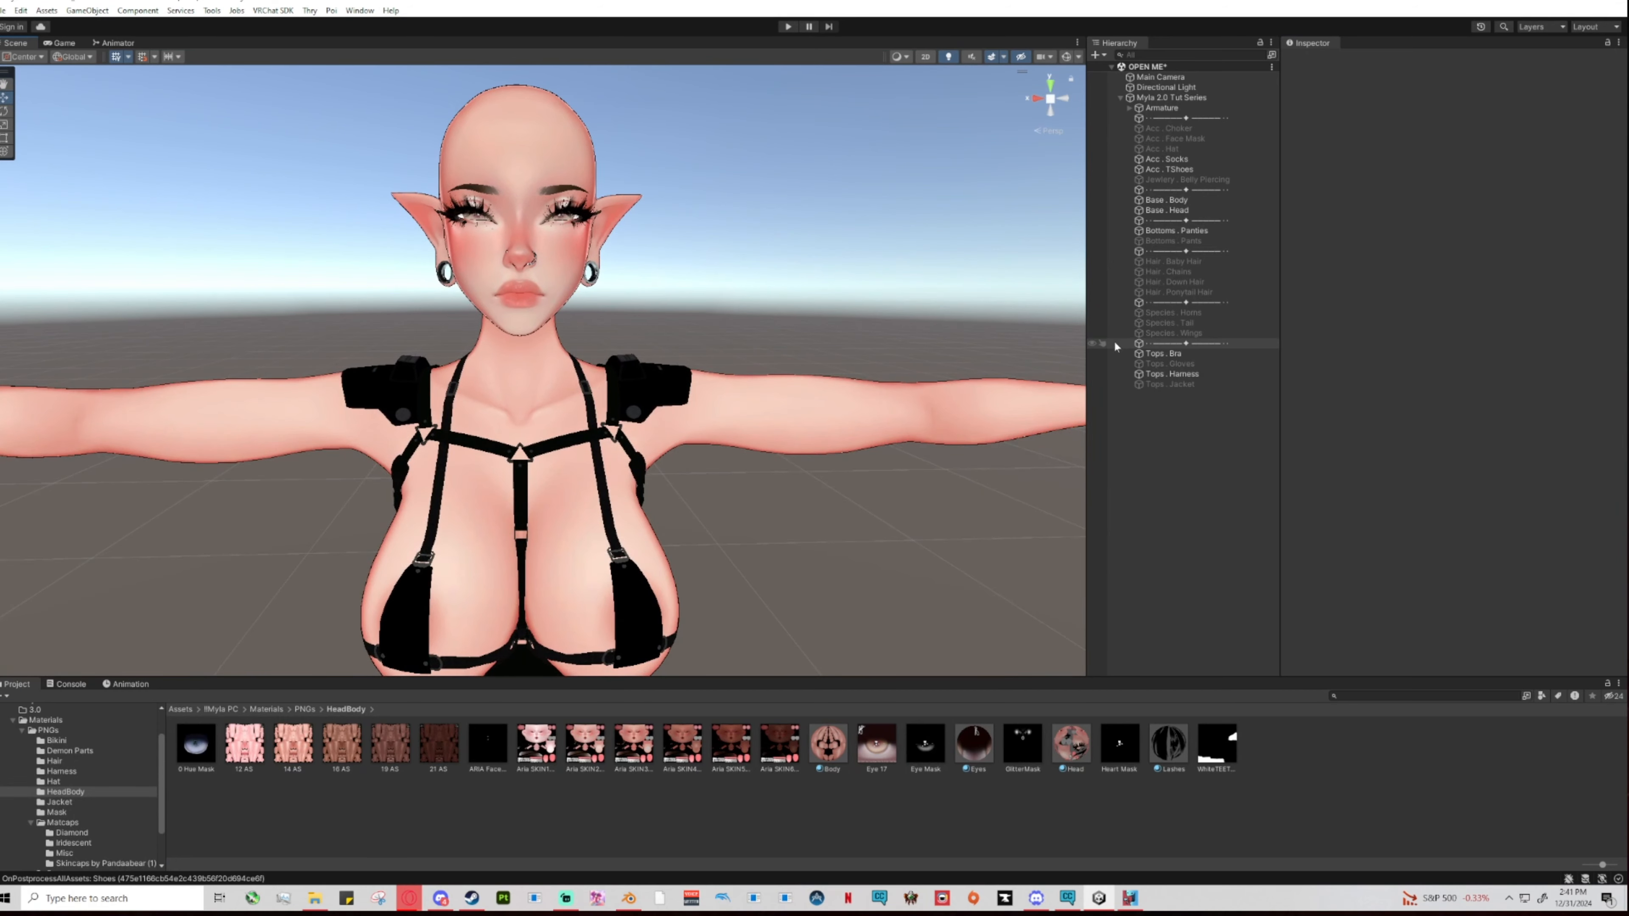
Enable Glitter / Sparkle in the Body material's Special FX settings.
click(823, 751)
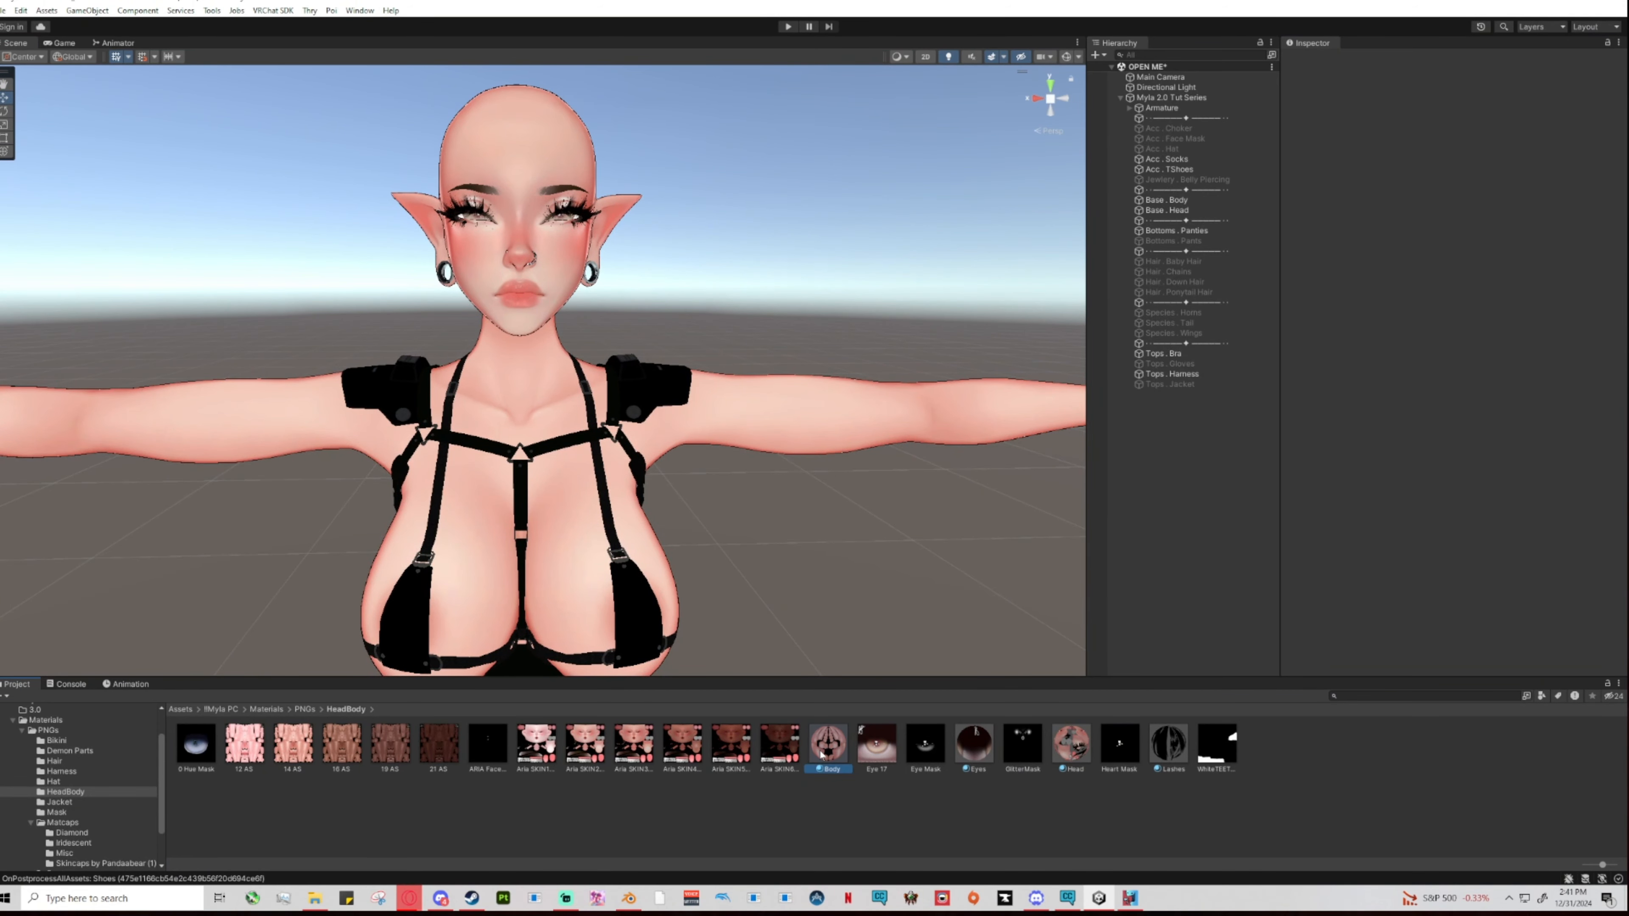
scroll(1411, 450, down, 10)
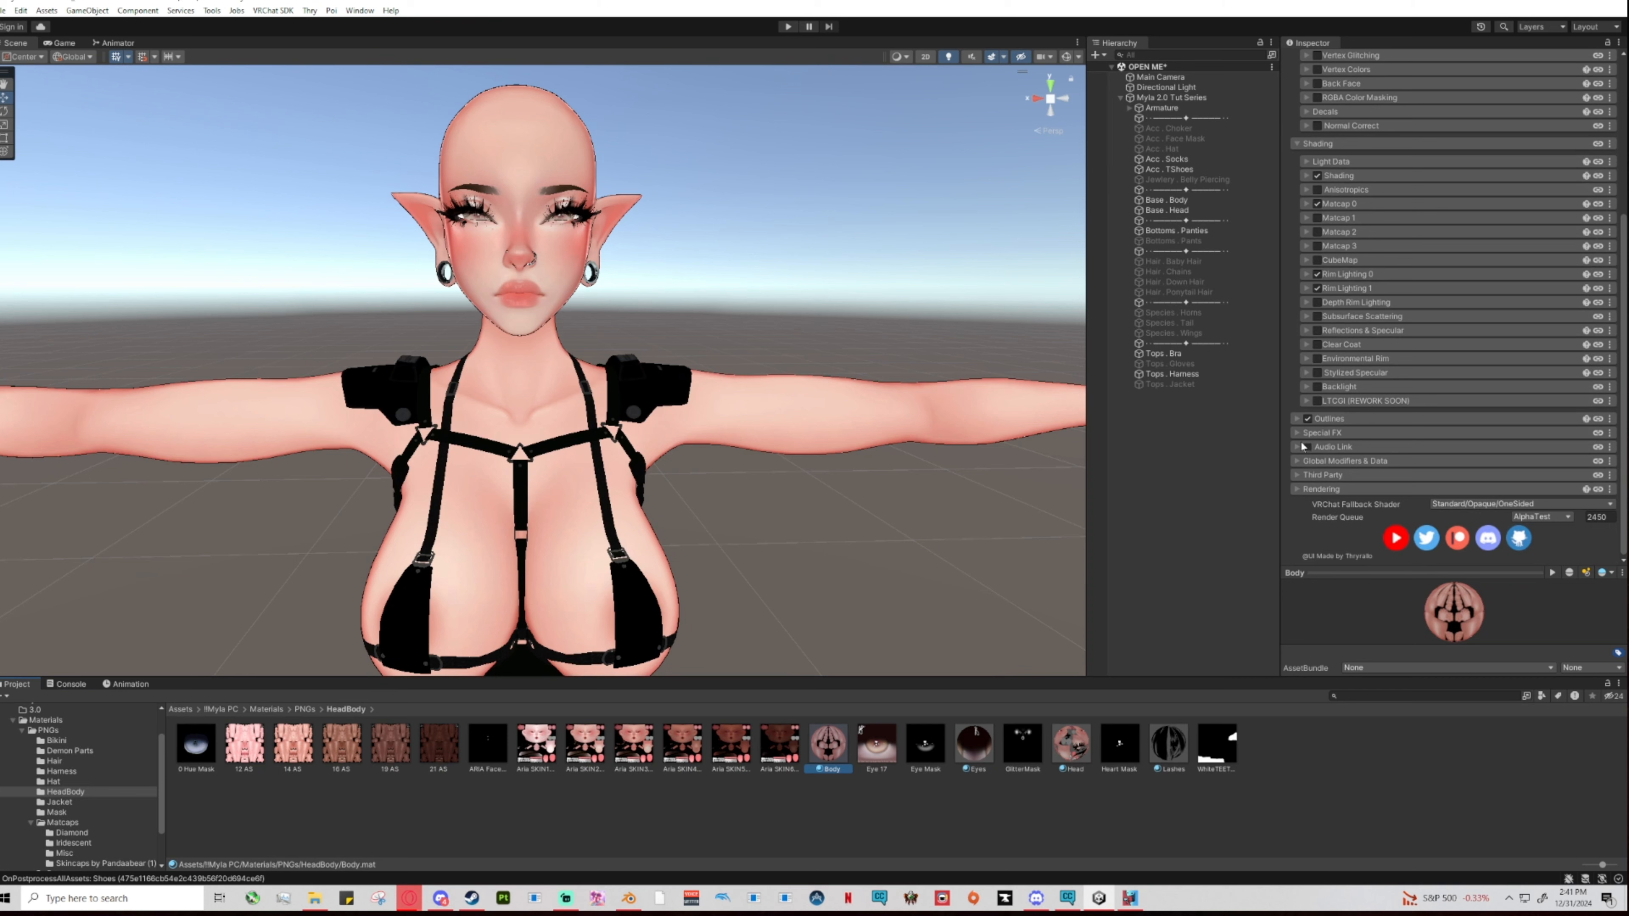
click(1309, 432)
scroll(1321, 457, down, 3)
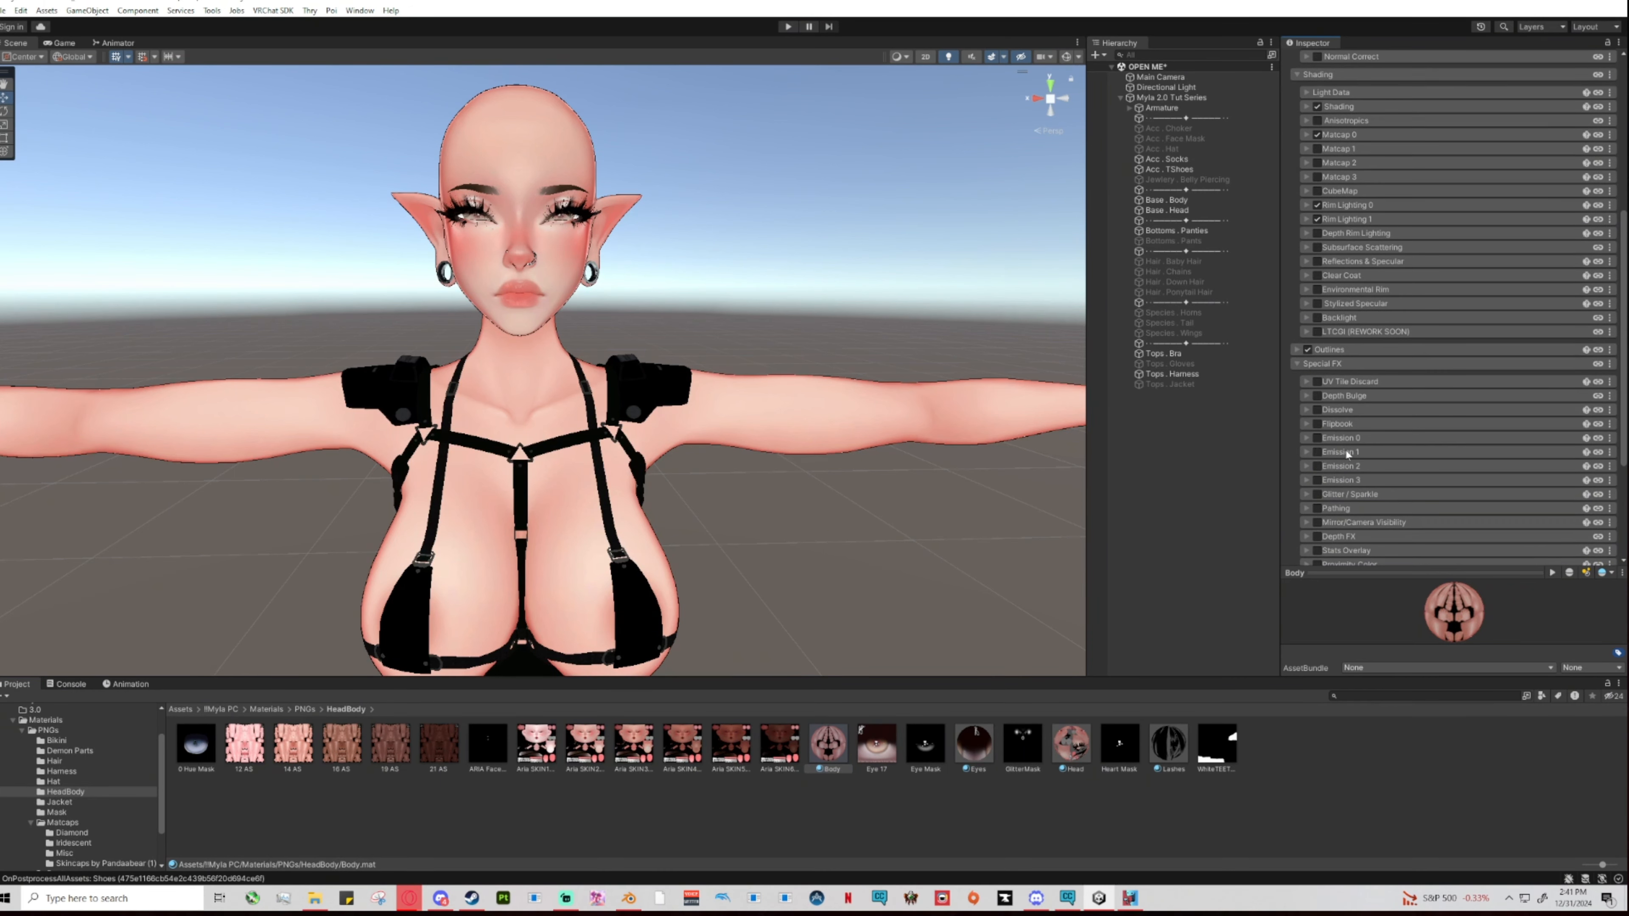
click(1317, 494)
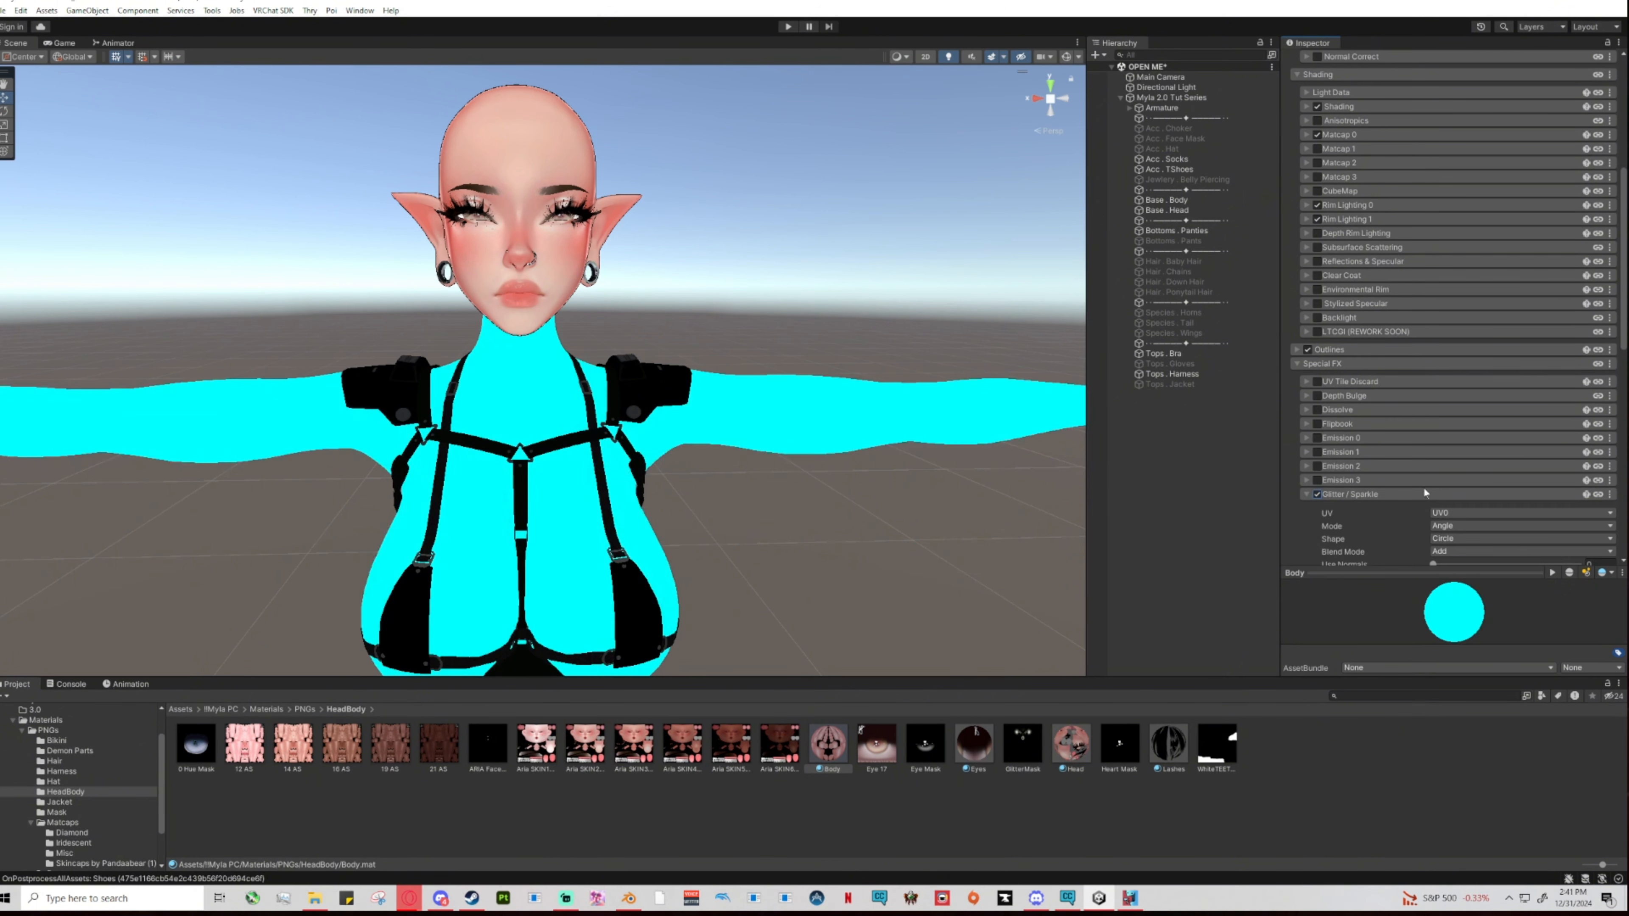
Set the Body material's glitter density to 30000 and its glitter size to about 0.205.
click(1434, 493)
scroll(1436, 488, down, 3)
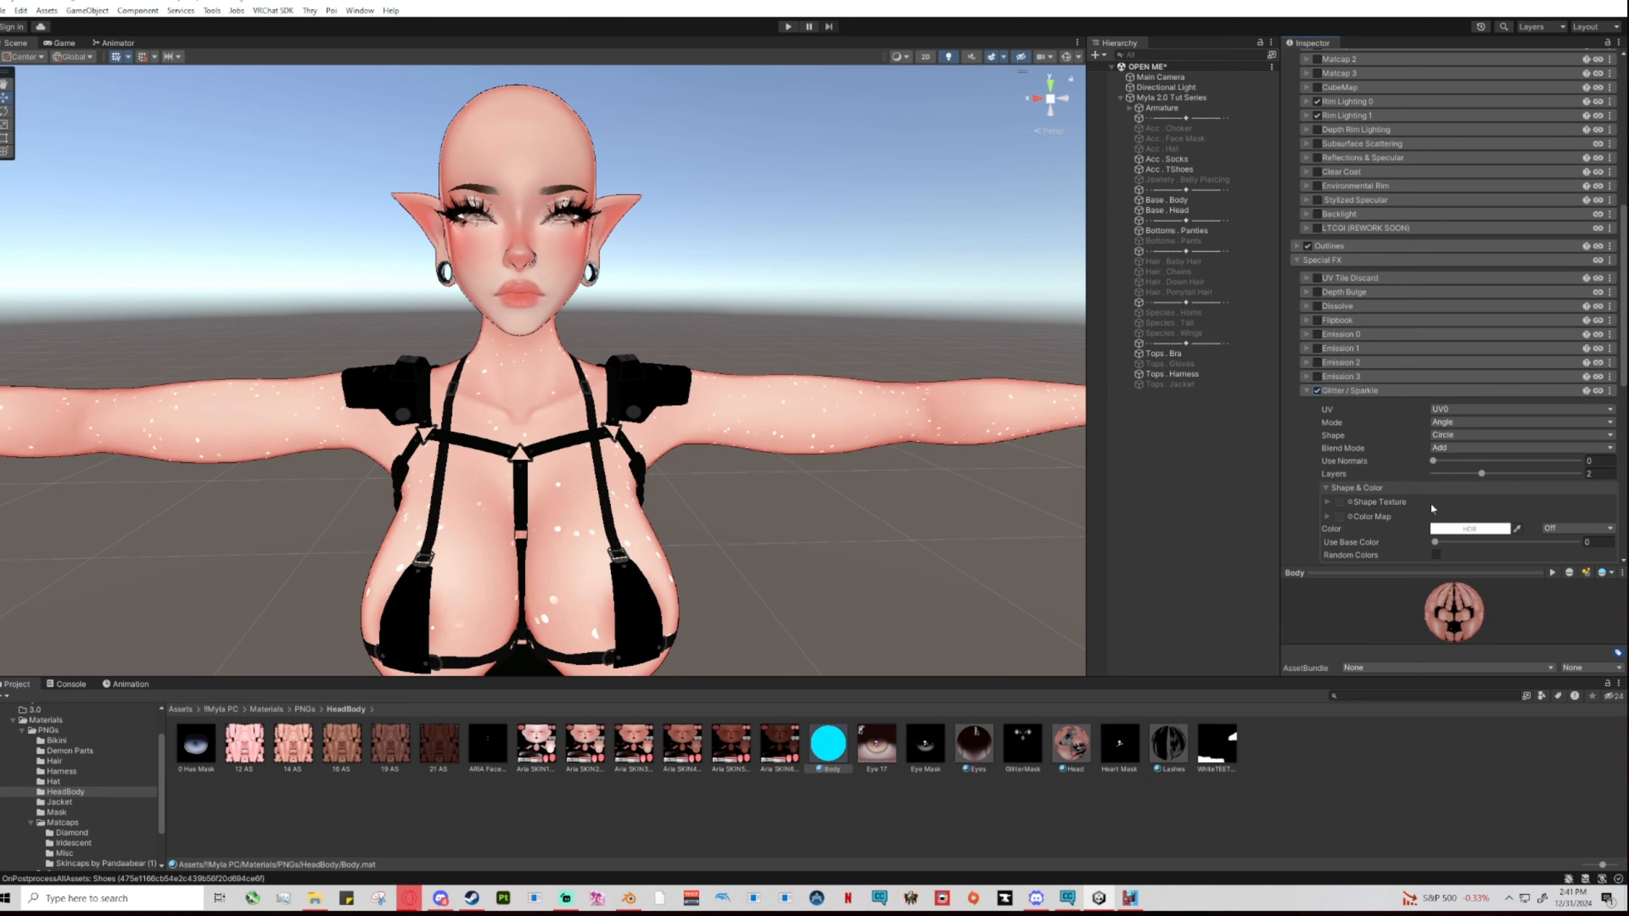
scroll(1408, 461, down, 2)
click(1448, 484)
click(1451, 484)
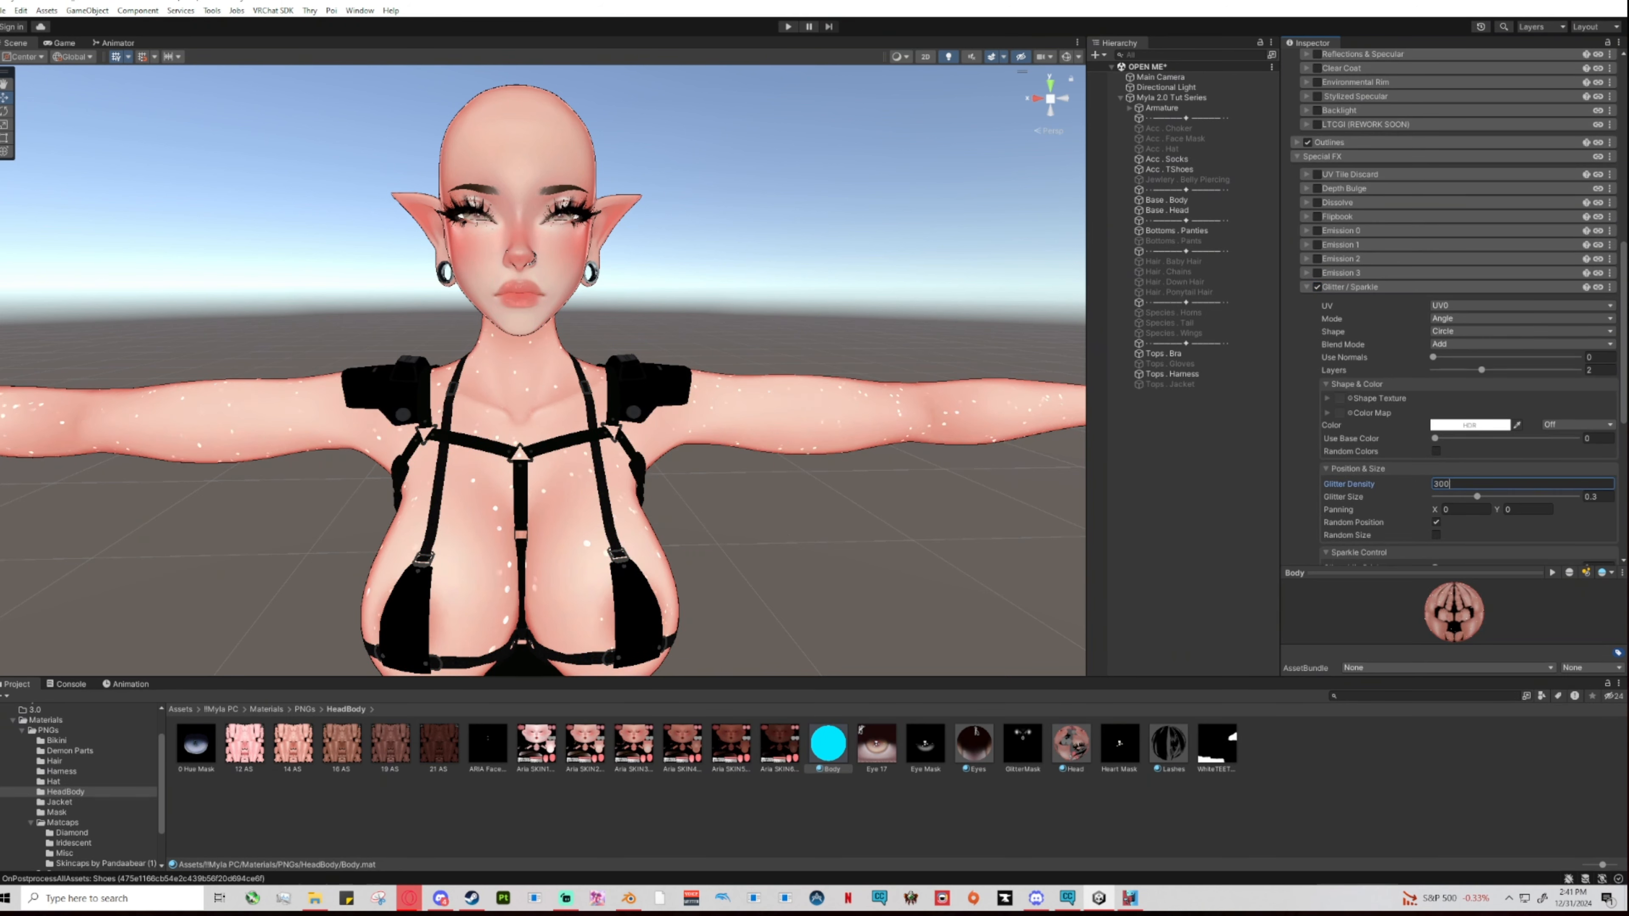
text(00)
scroll(834, 459, up, 6)
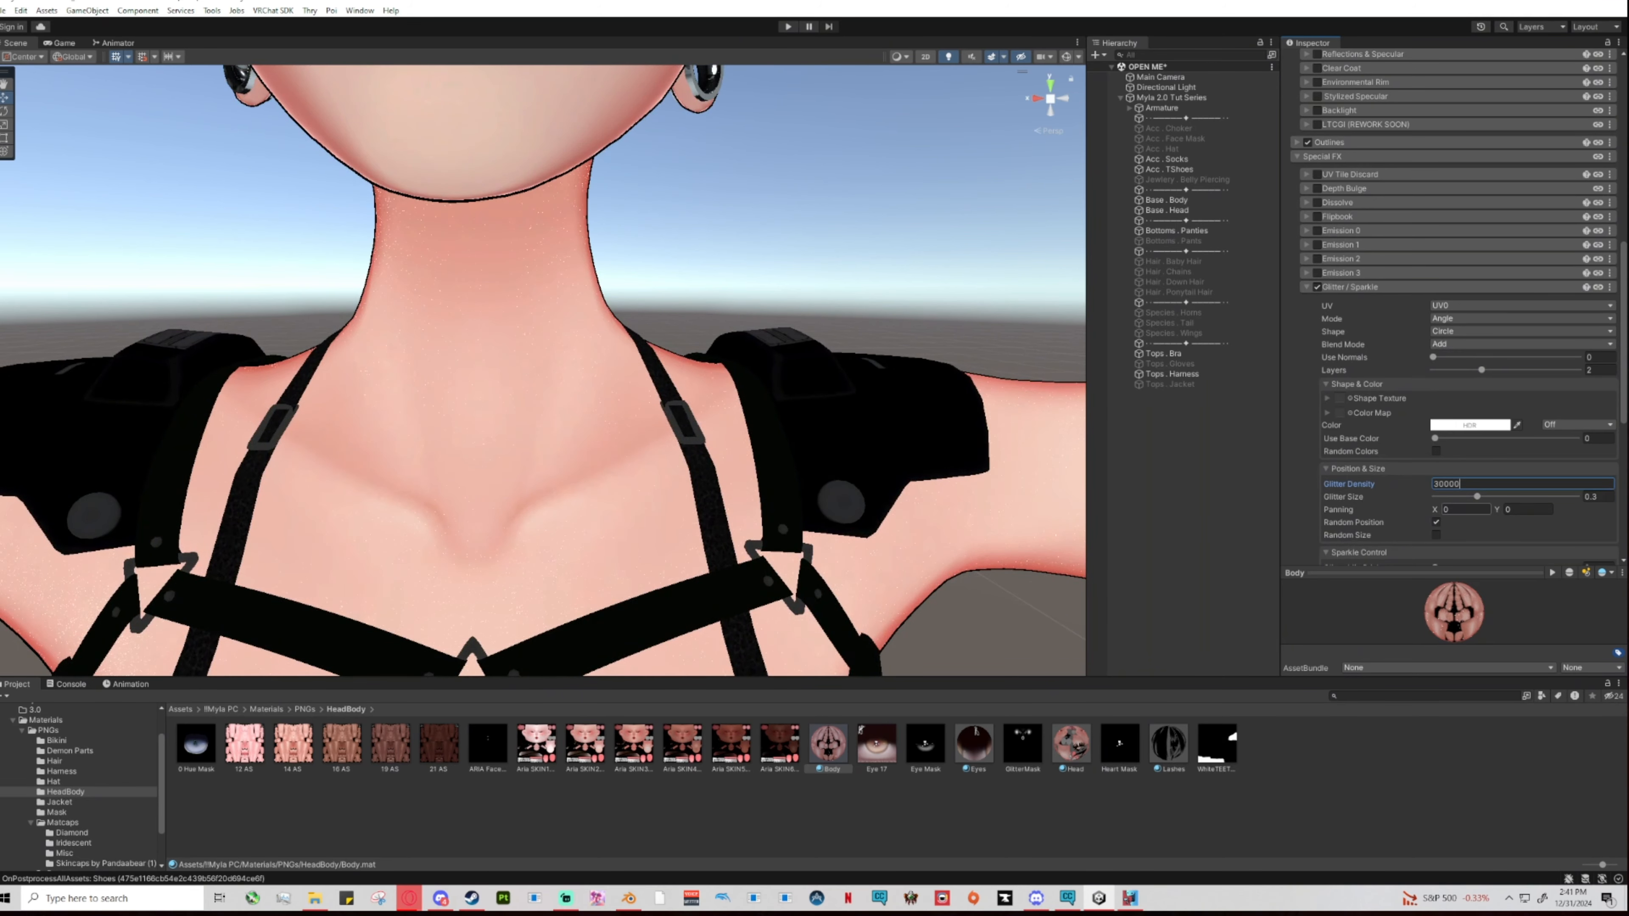
mouse_move(1477, 496)
mouse_down()
mouse_move(1422, 500)
mouse_move(1501, 504)
mouse_move(1465, 509)
mouse_up()
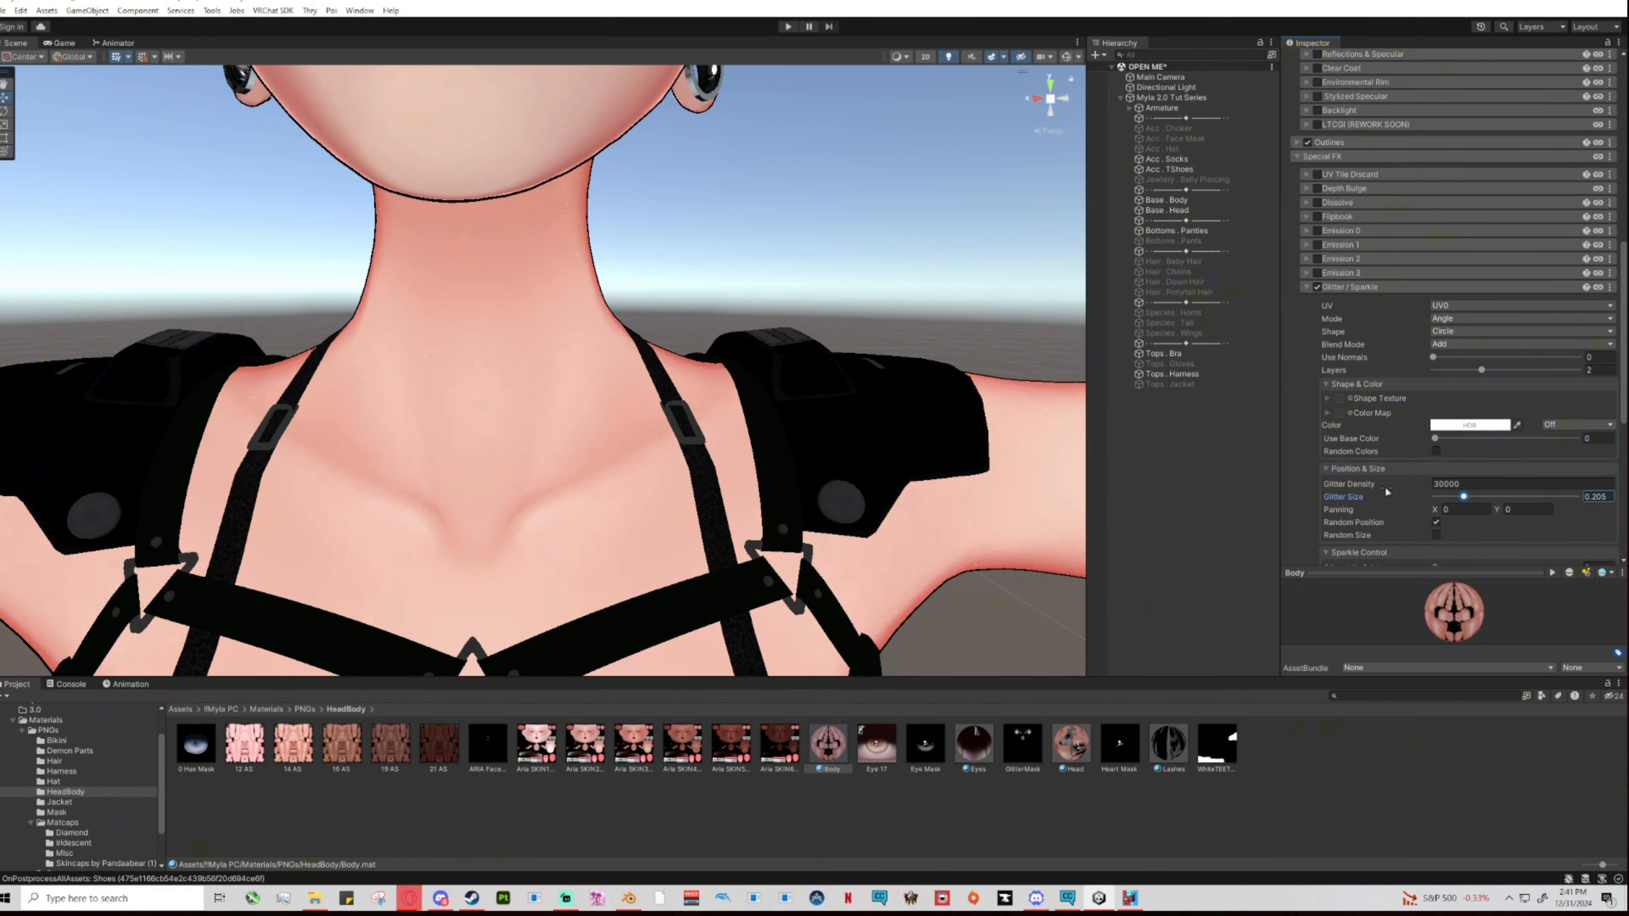
Set the Body glitter's max brightness to about 1.8 and its speed to 1 in Sparkle Control.
scroll(1386, 492, down, 3)
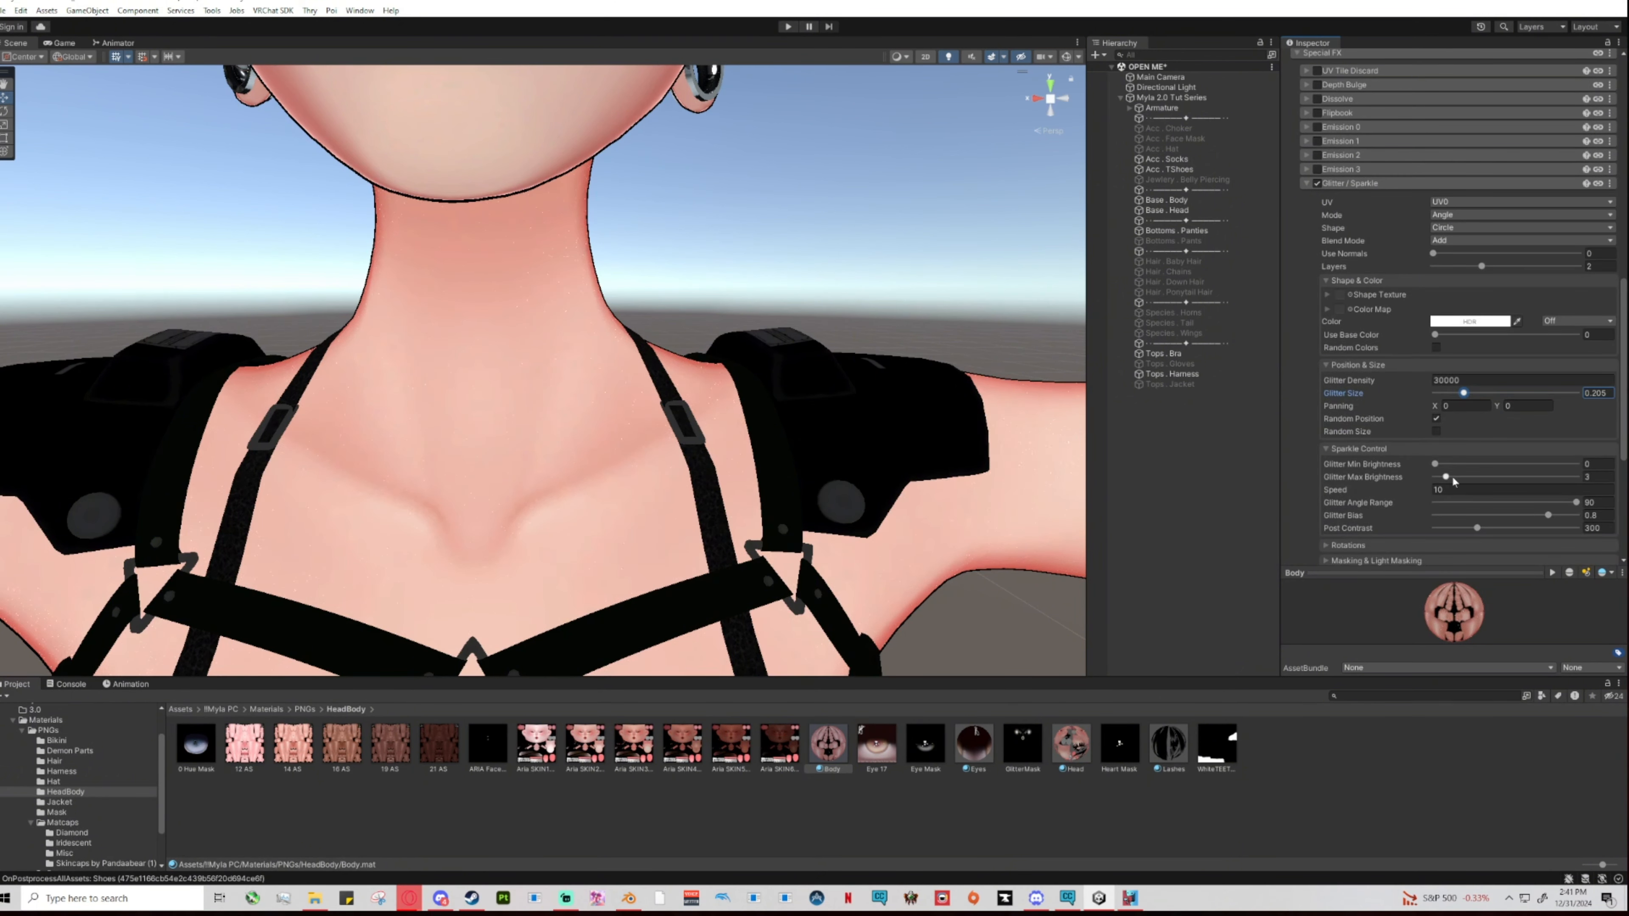
scroll(1451, 479, down, 1)
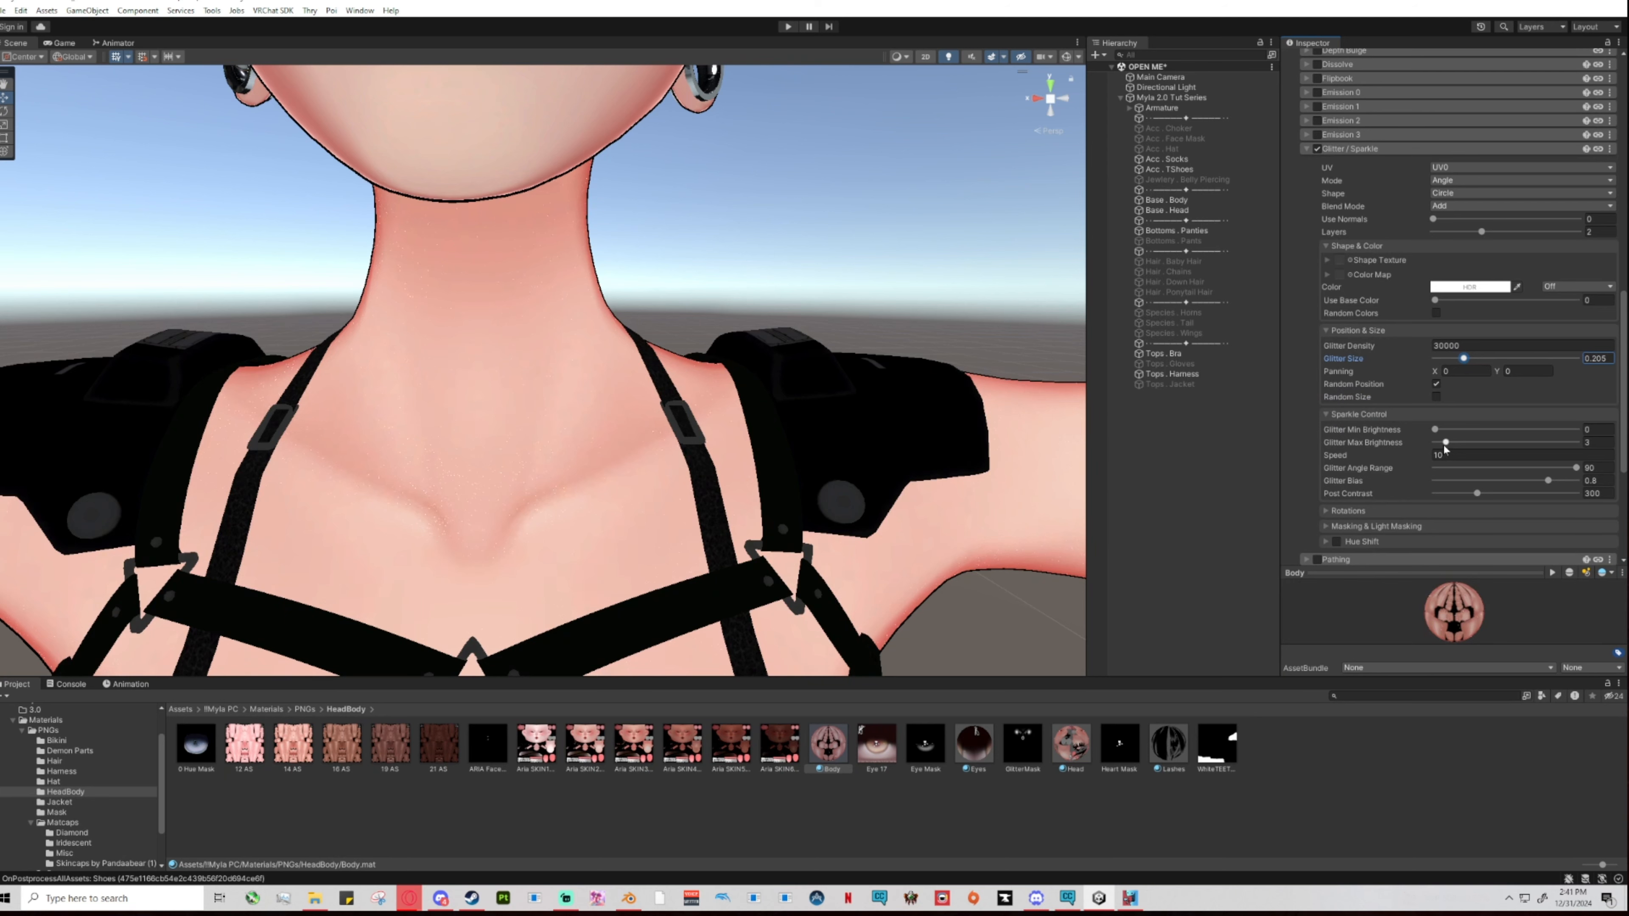
drag(1443, 447, 1440, 448)
click(1443, 454)
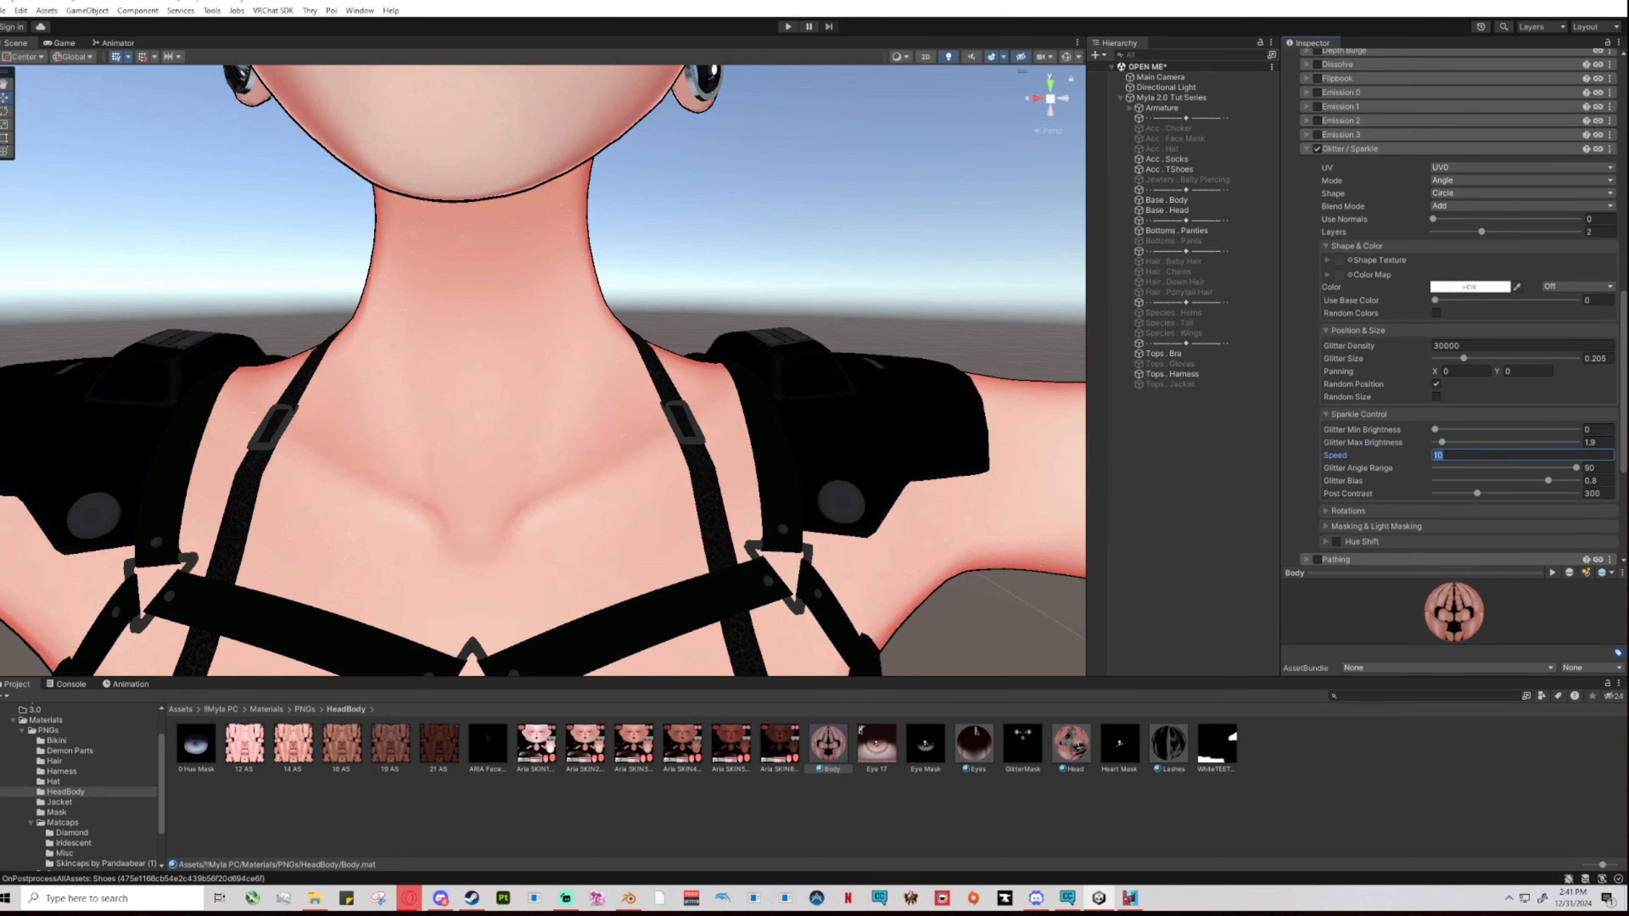
text(1)
Lower the Body glitter's bias to about 0.112 and its angle range to 0.
scroll(605, 489, up, 7)
right_drag(605, 489, 557, 520)
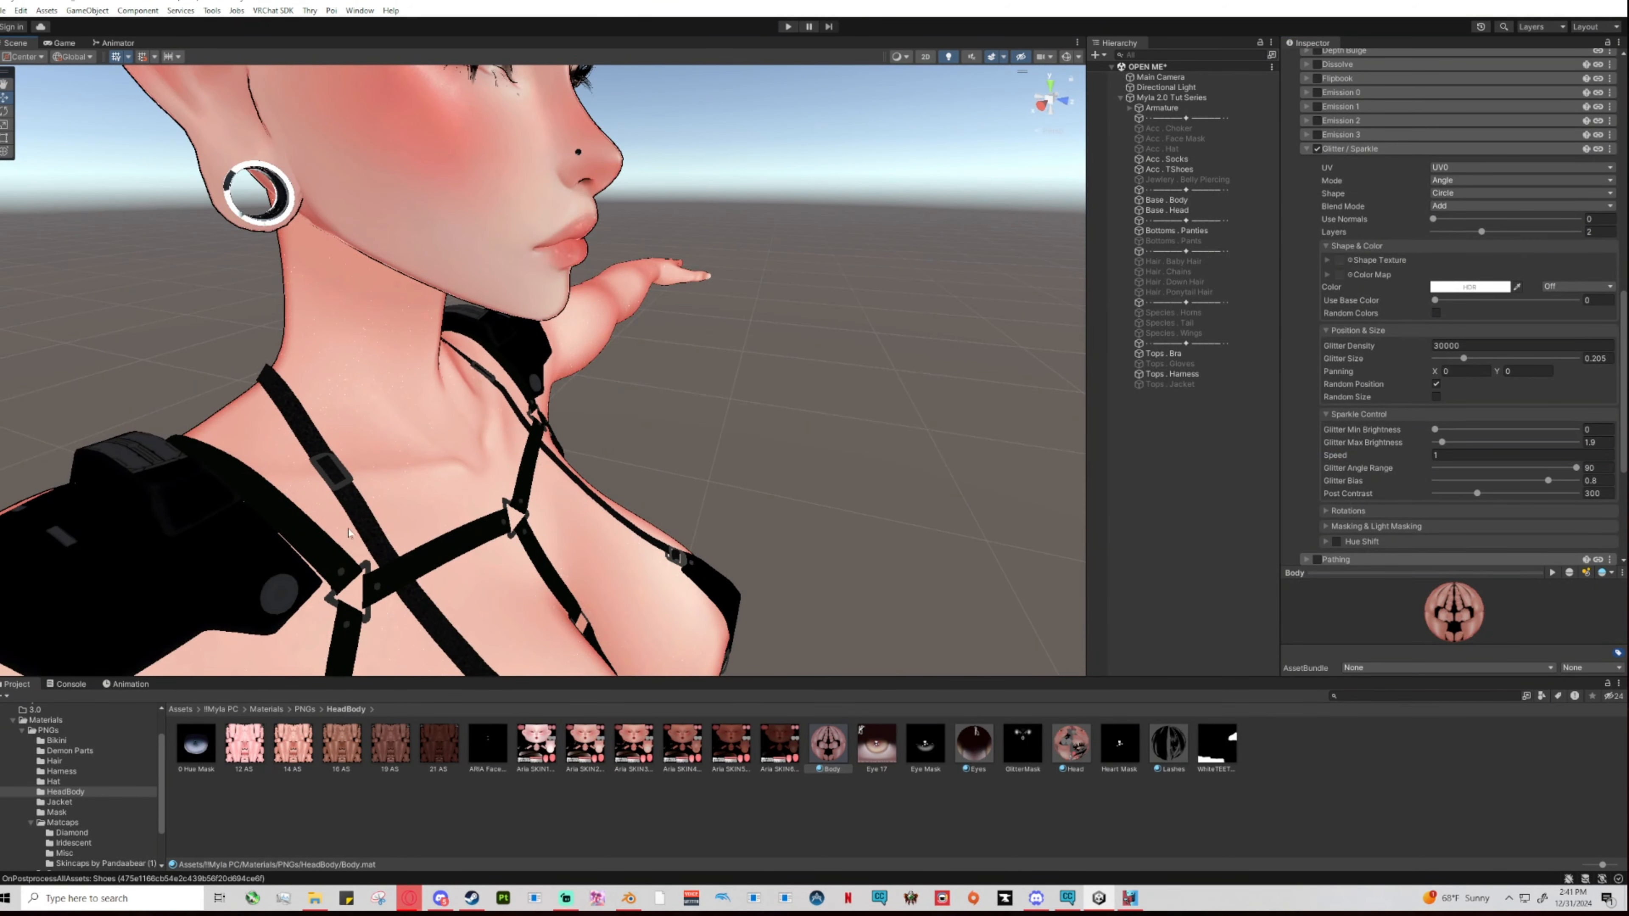
middle_drag(860, 499, 614, 422)
right_drag(792, 545, 647, 529)
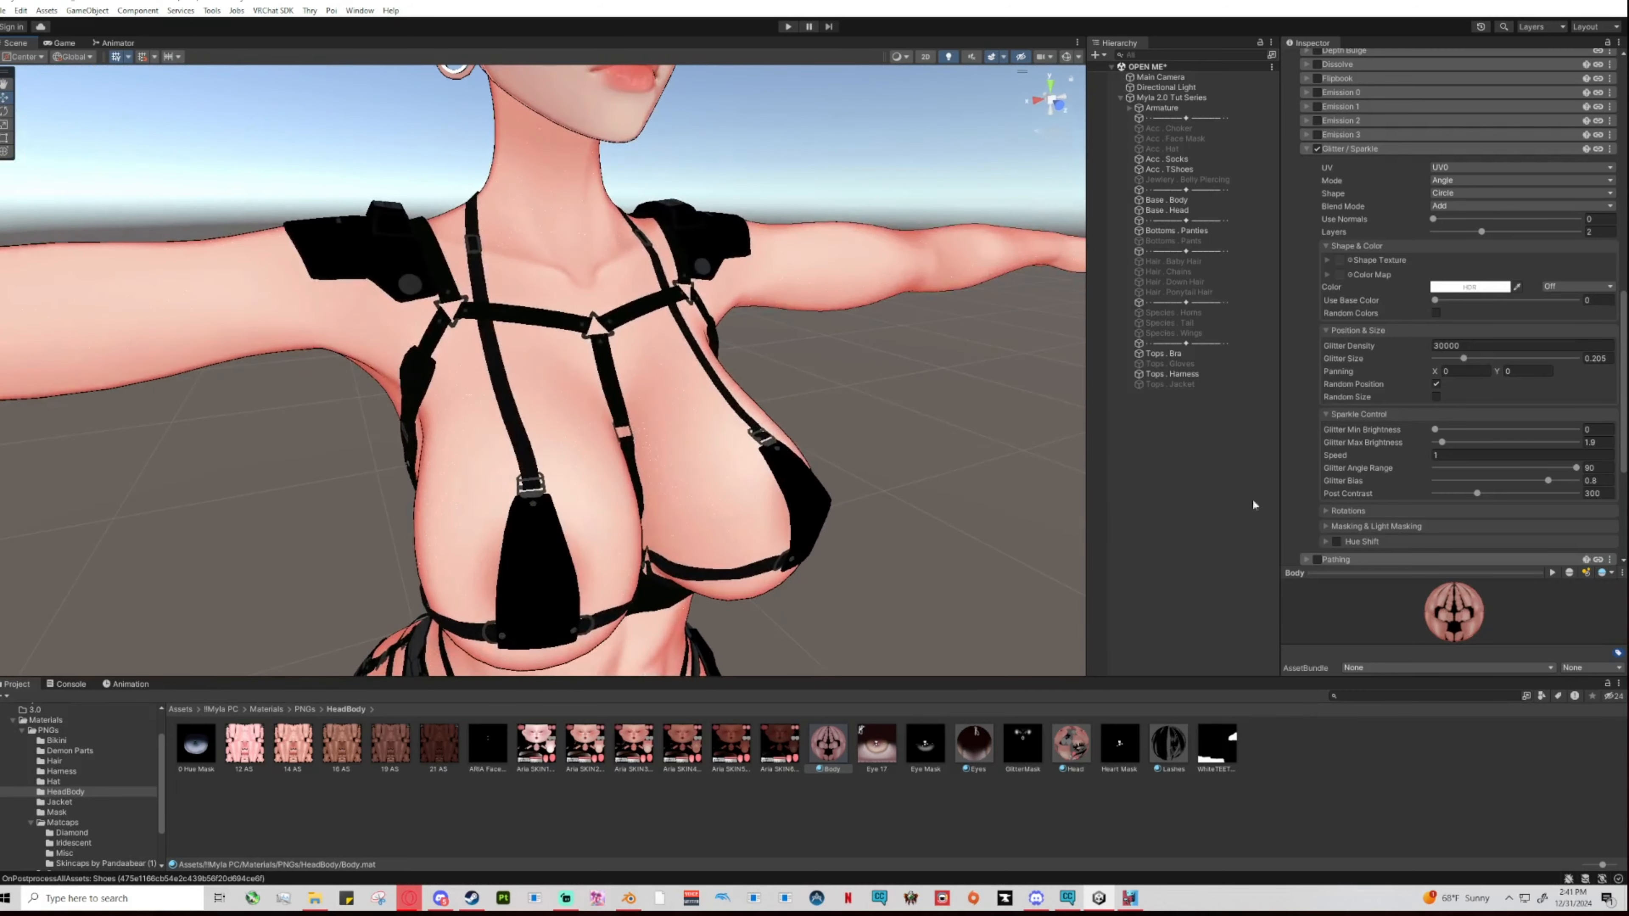
drag(1548, 480, 1451, 481)
drag(1576, 468, 1415, 470)
Try a max brightness of 40 and a post contrast of 1 for the Body glitter, viewed close up on the neck.
right_drag(815, 540, 625, 532)
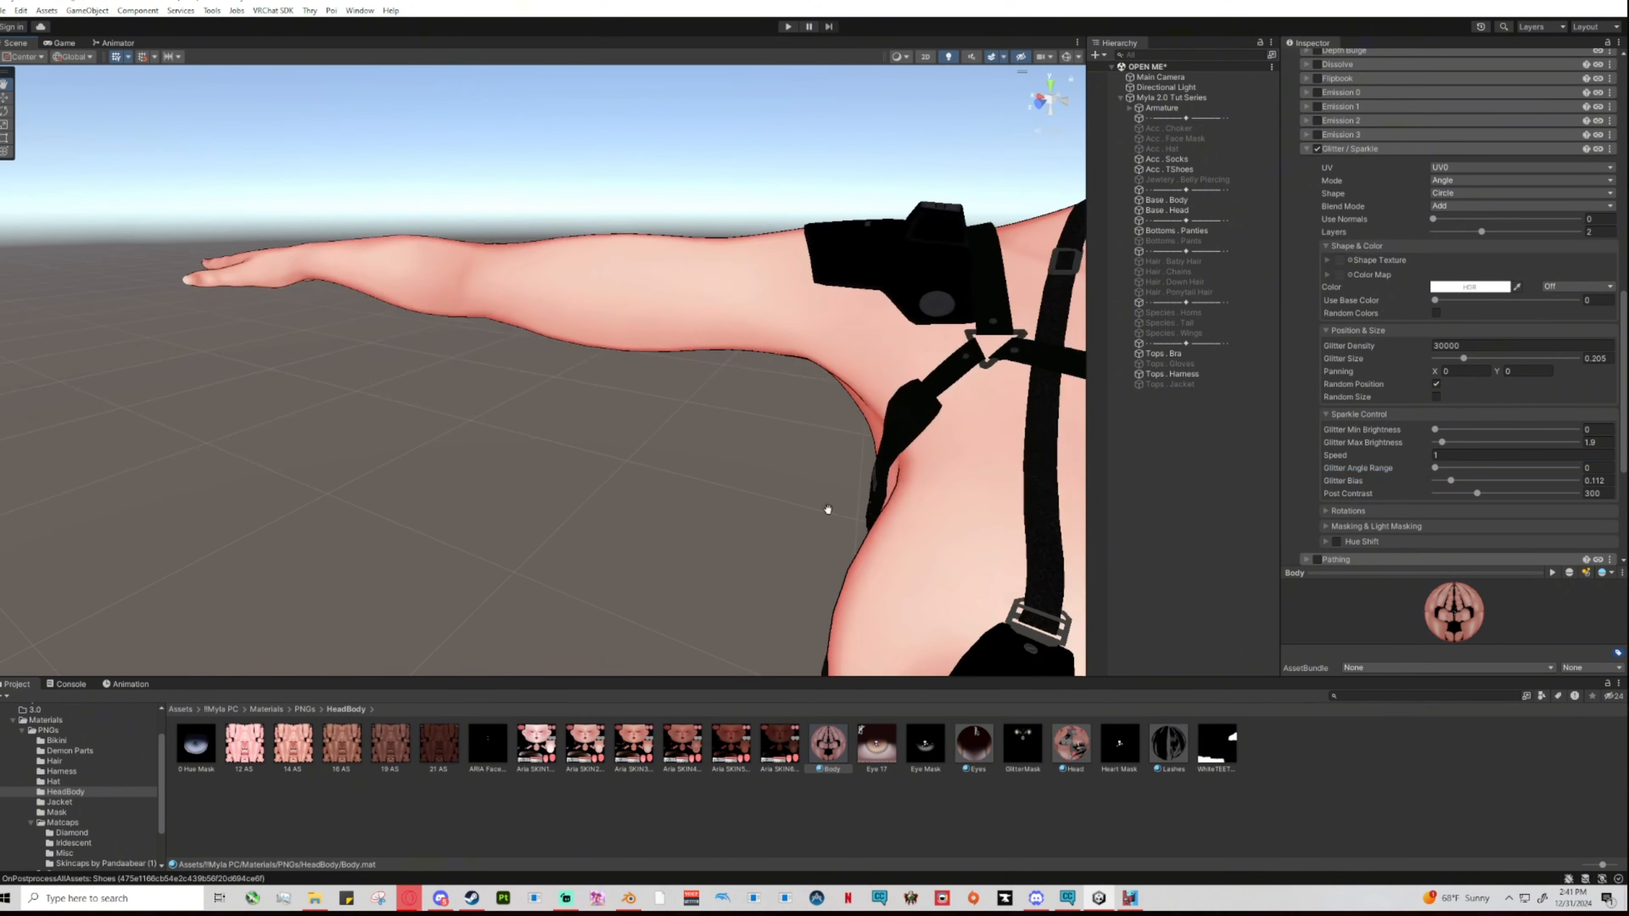
middle_drag(826, 510, 575, 411)
right_drag(574, 411, 734, 495)
middle_drag(483, 411, 855, 545)
scroll(885, 592, up, 1)
scroll(885, 591, up, 2)
right_drag(855, 546, 845, 471)
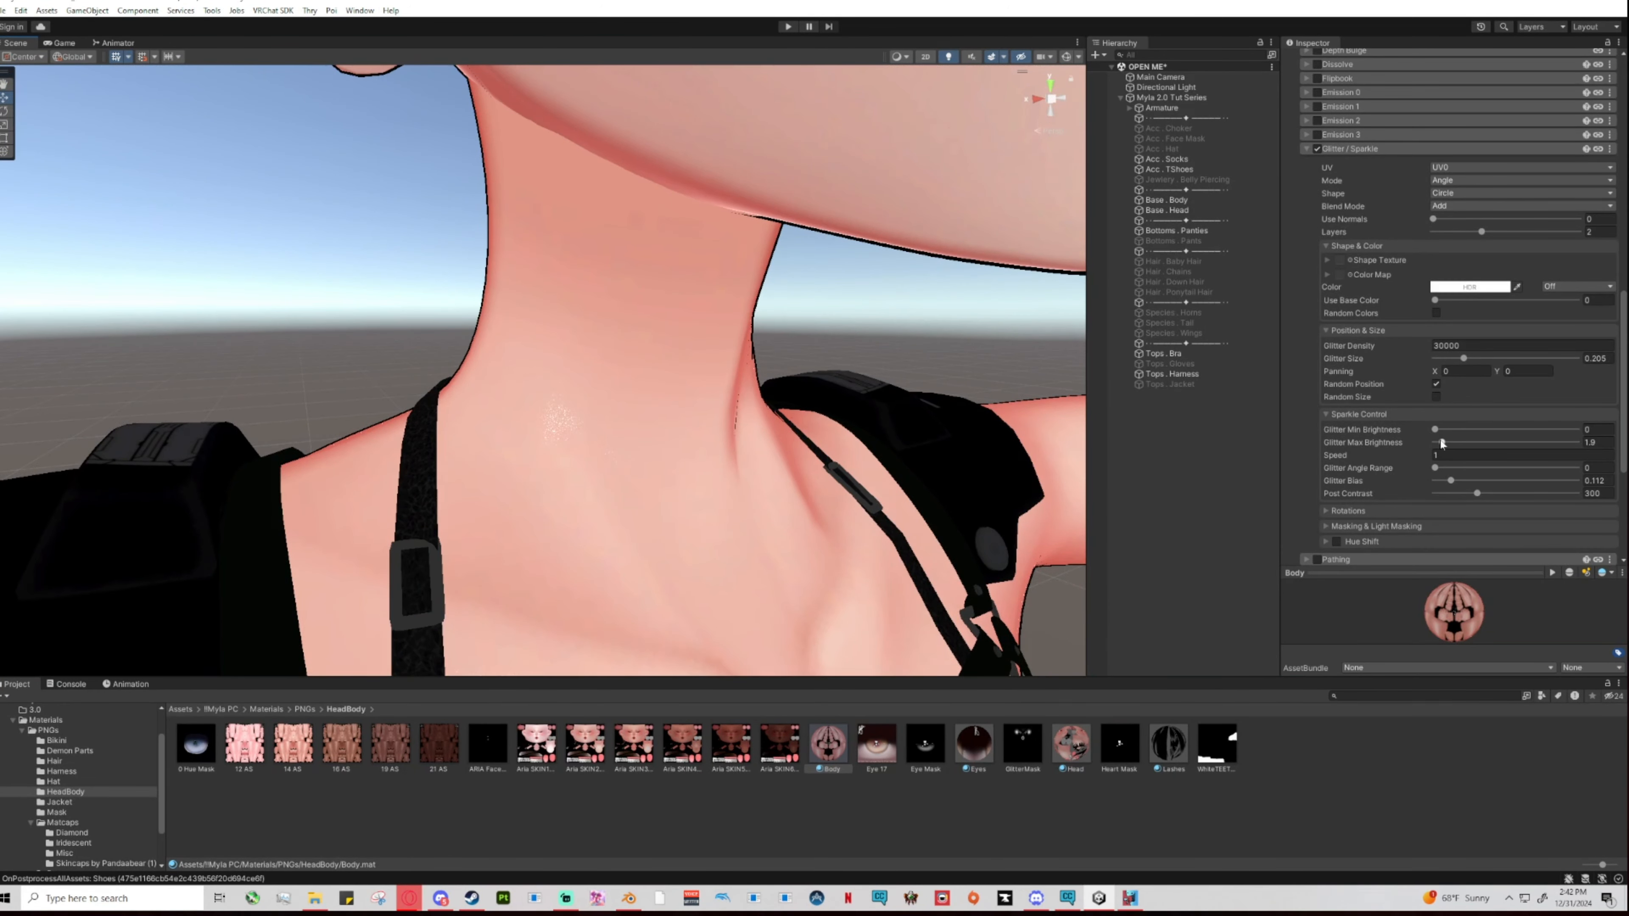
mouse_move(1435, 429)
mouse_down()
mouse_move(1543, 443)
mouse_move(1431, 429)
mouse_up()
drag(1542, 442, 1595, 443)
click(1596, 493)
text(1)
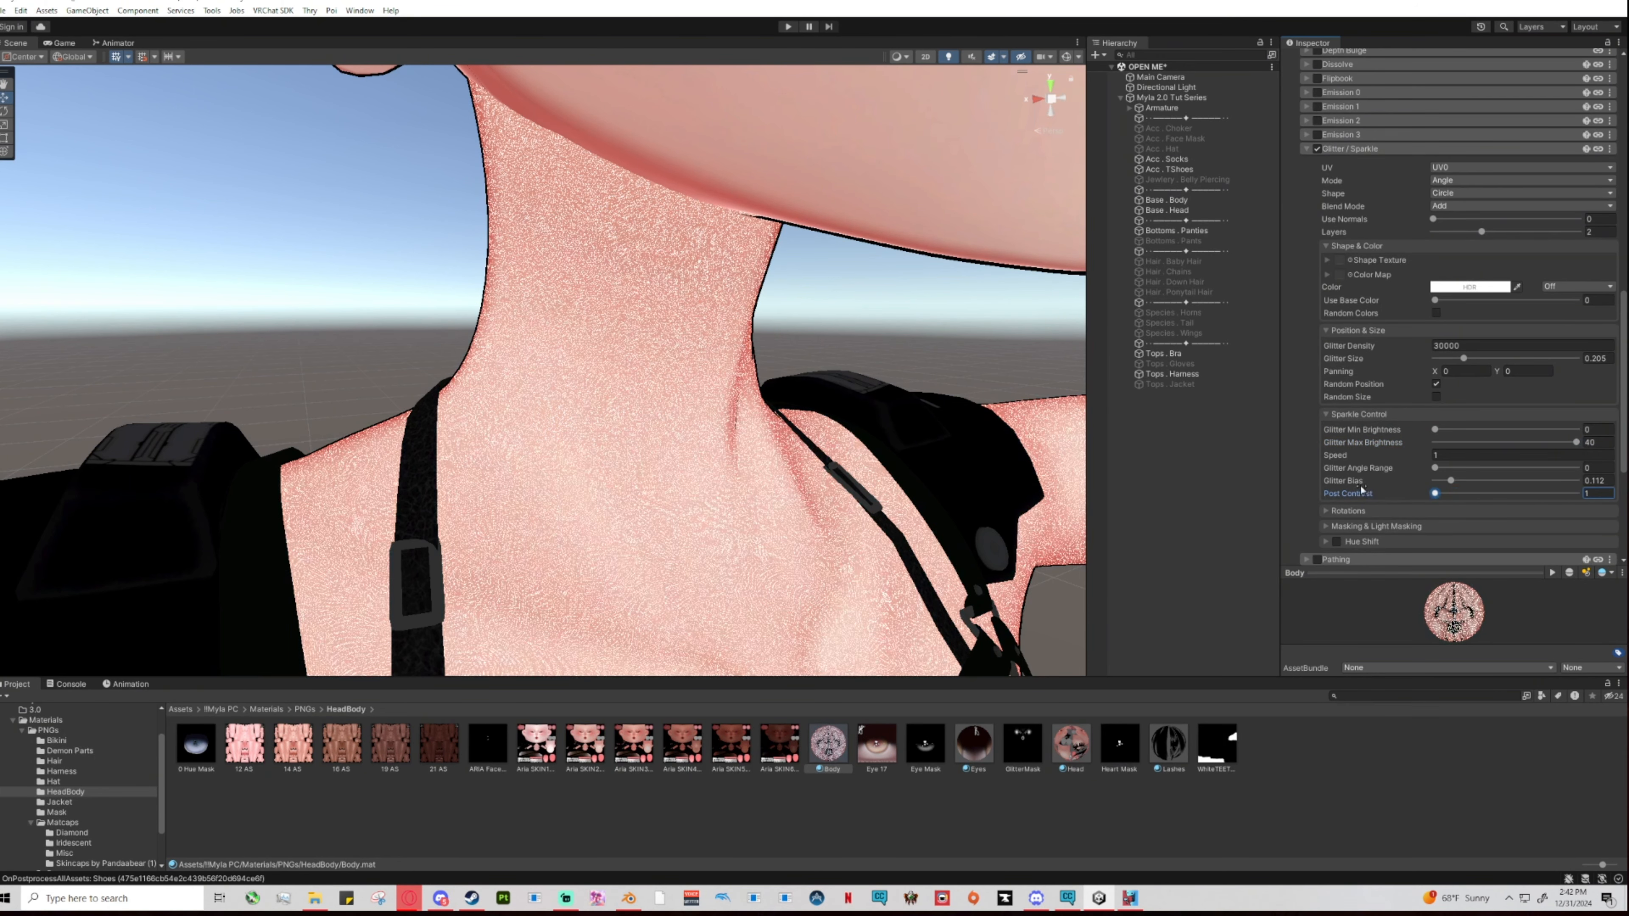
Set the Body glitter's bias to about 0.053 and its post contrast to about 373.
drag(1362, 492, 1427, 485)
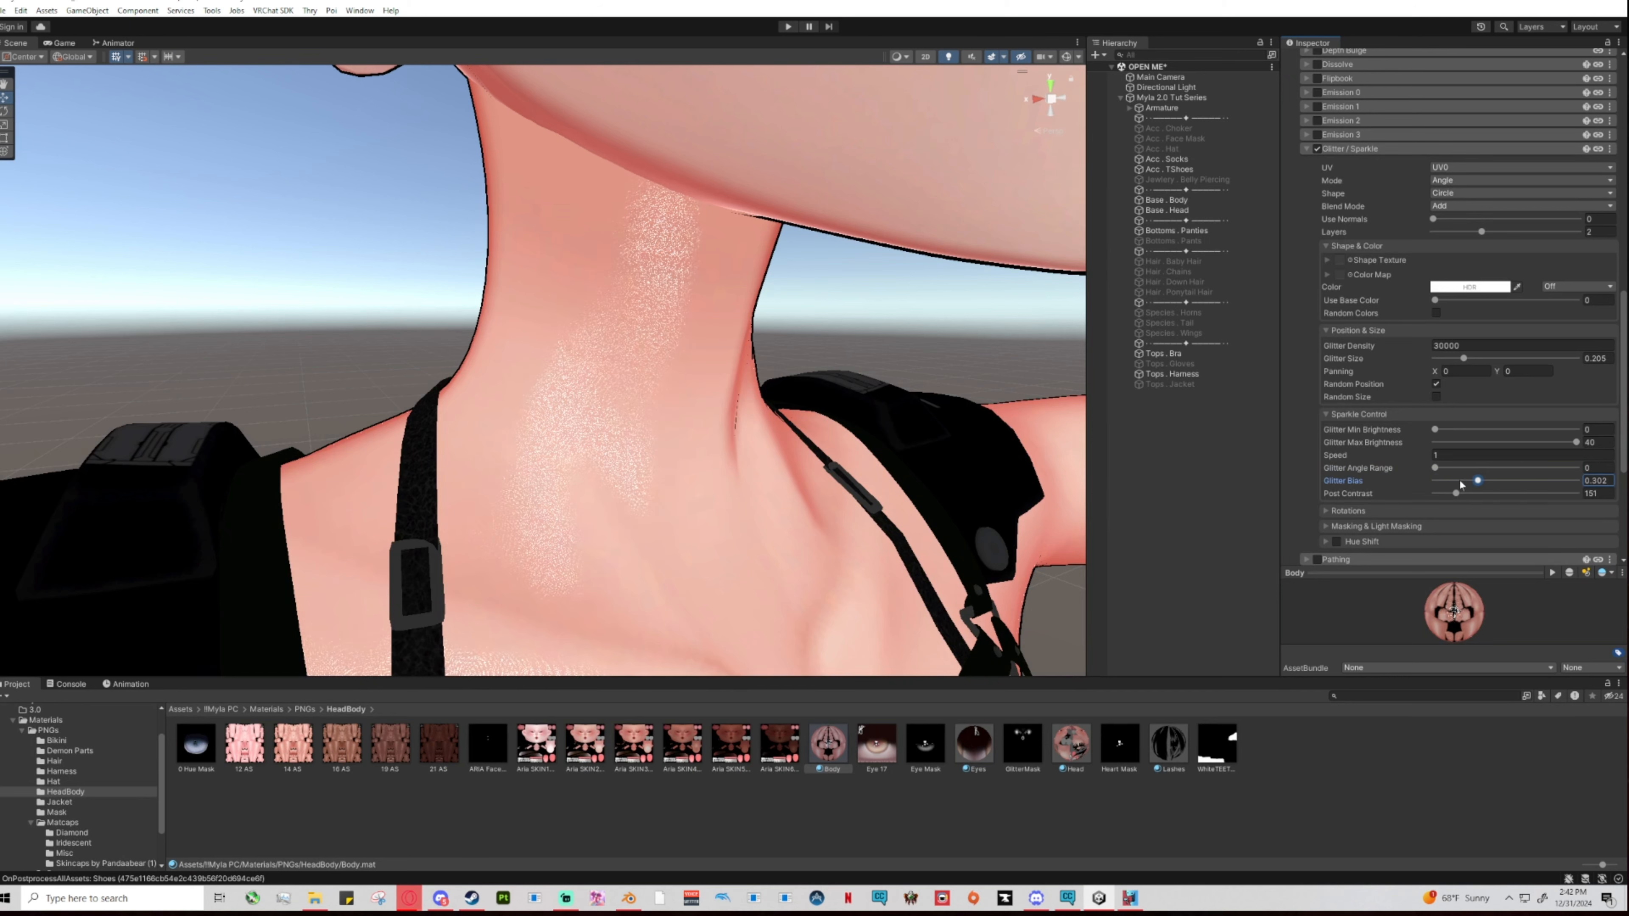
drag(1455, 481, 1487, 495)
scroll(843, 528, down, 2)
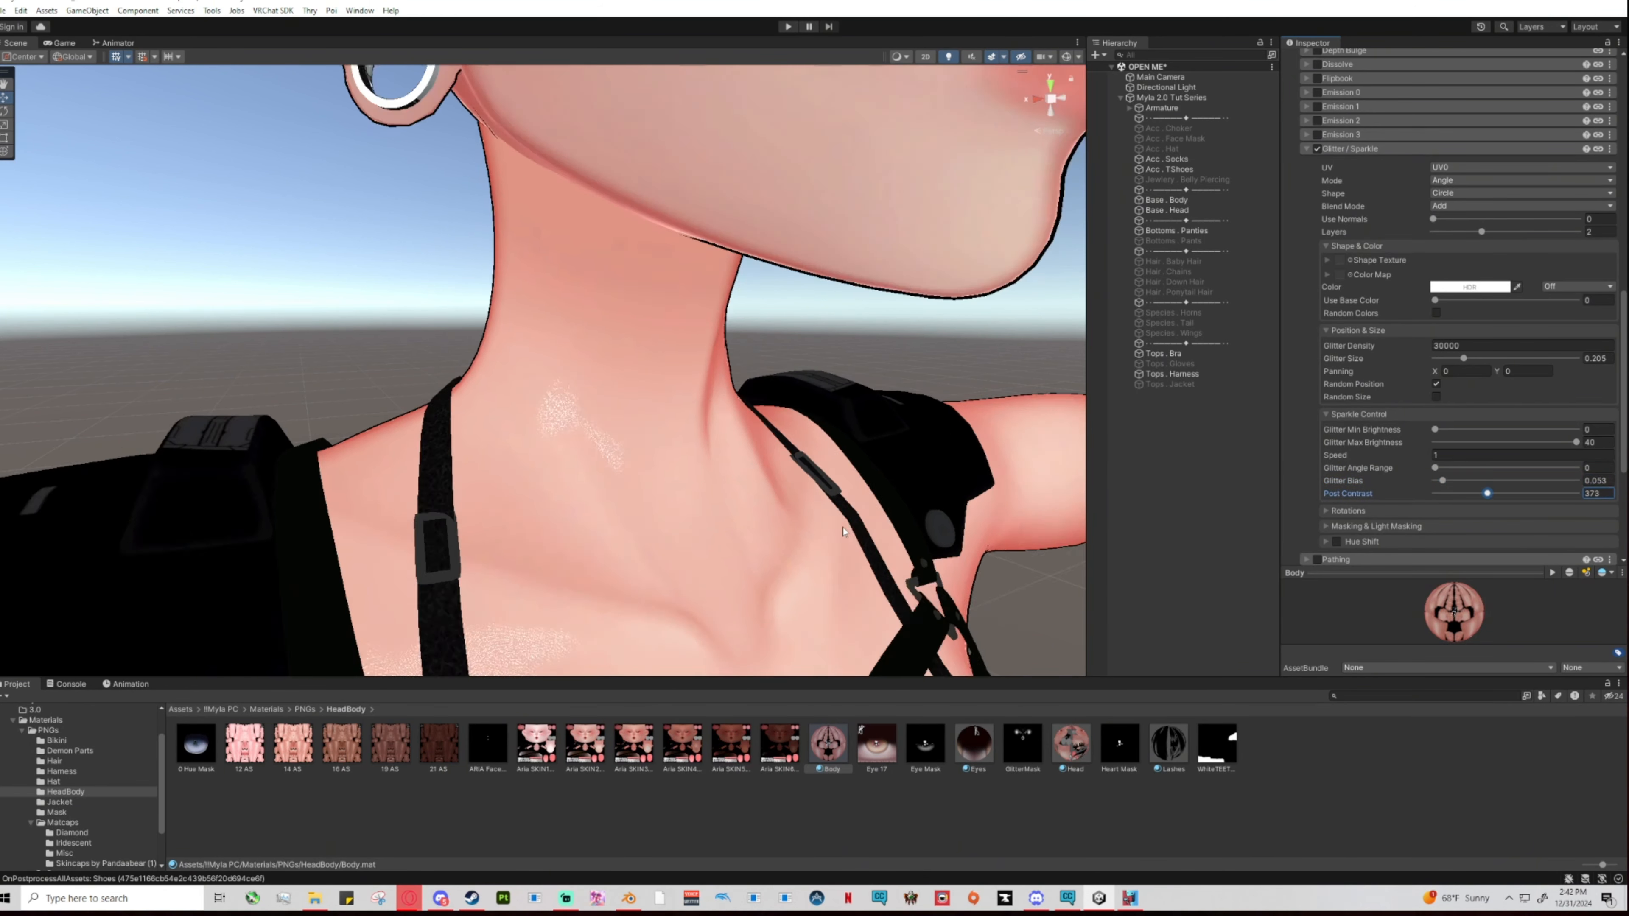
scroll(845, 532, down, 7)
alt+drag(858, 535, 744, 545)
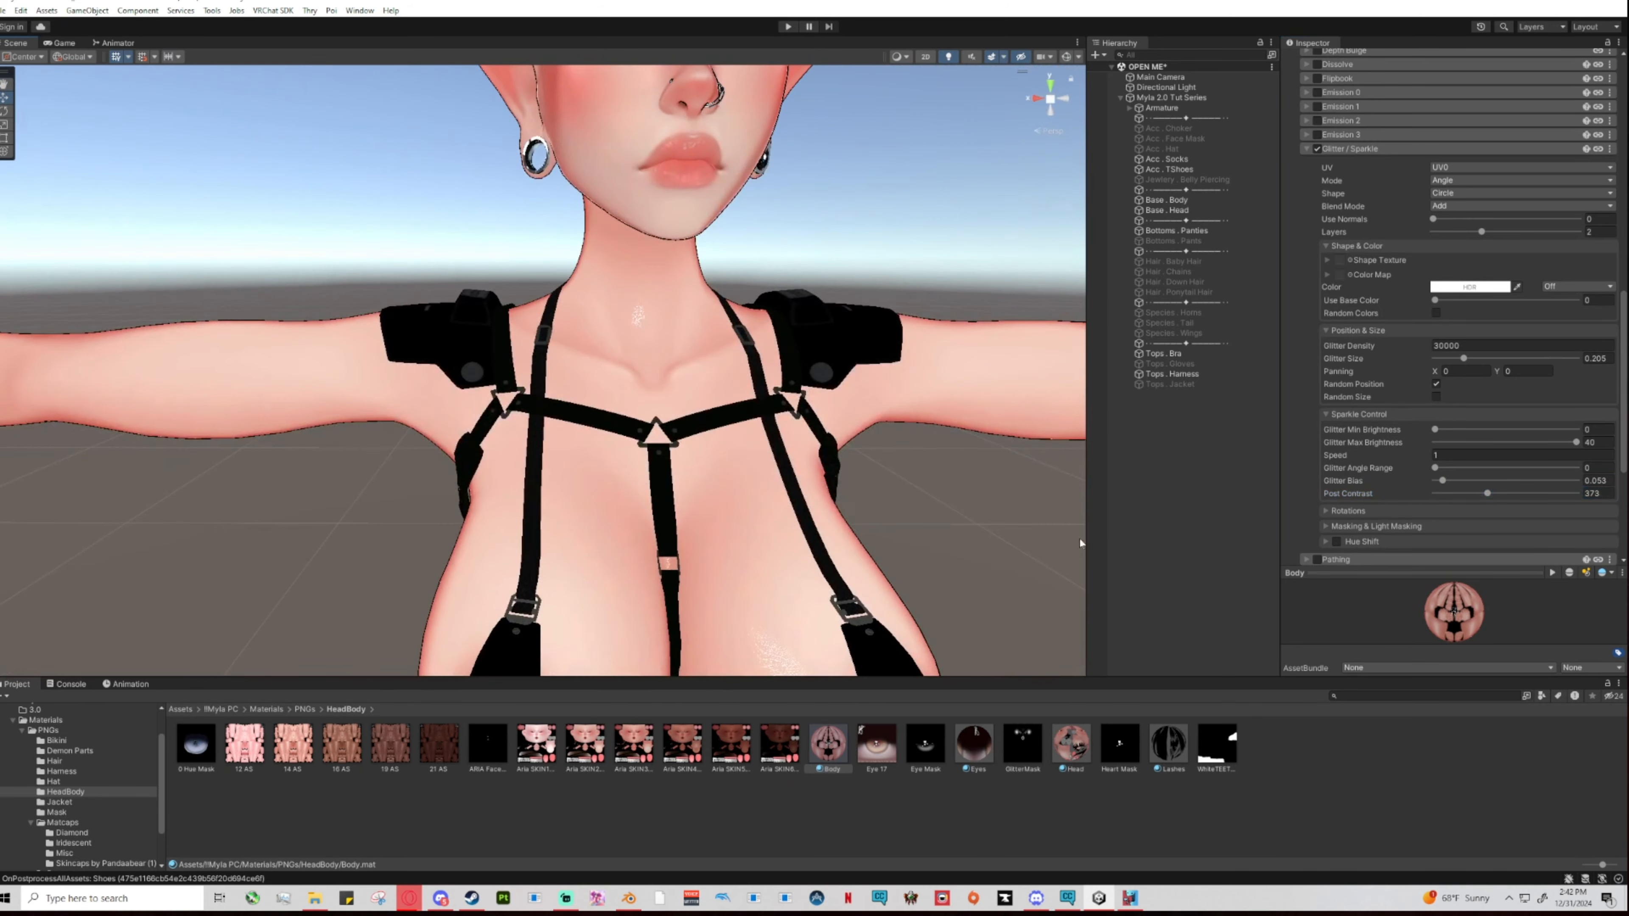
Reduce the Body glitter's max brightness to about 2.3 and its glitter size to about 0.119.
drag(1576, 442, 1442, 446)
scroll(856, 496, up, 3)
middle_drag(848, 507, 946, 205)
mouse_move(924, 398)
alt+mouse_down()
mouse_move(1039, 417)
mouse_move(921, 425)
alt+mouse_up()
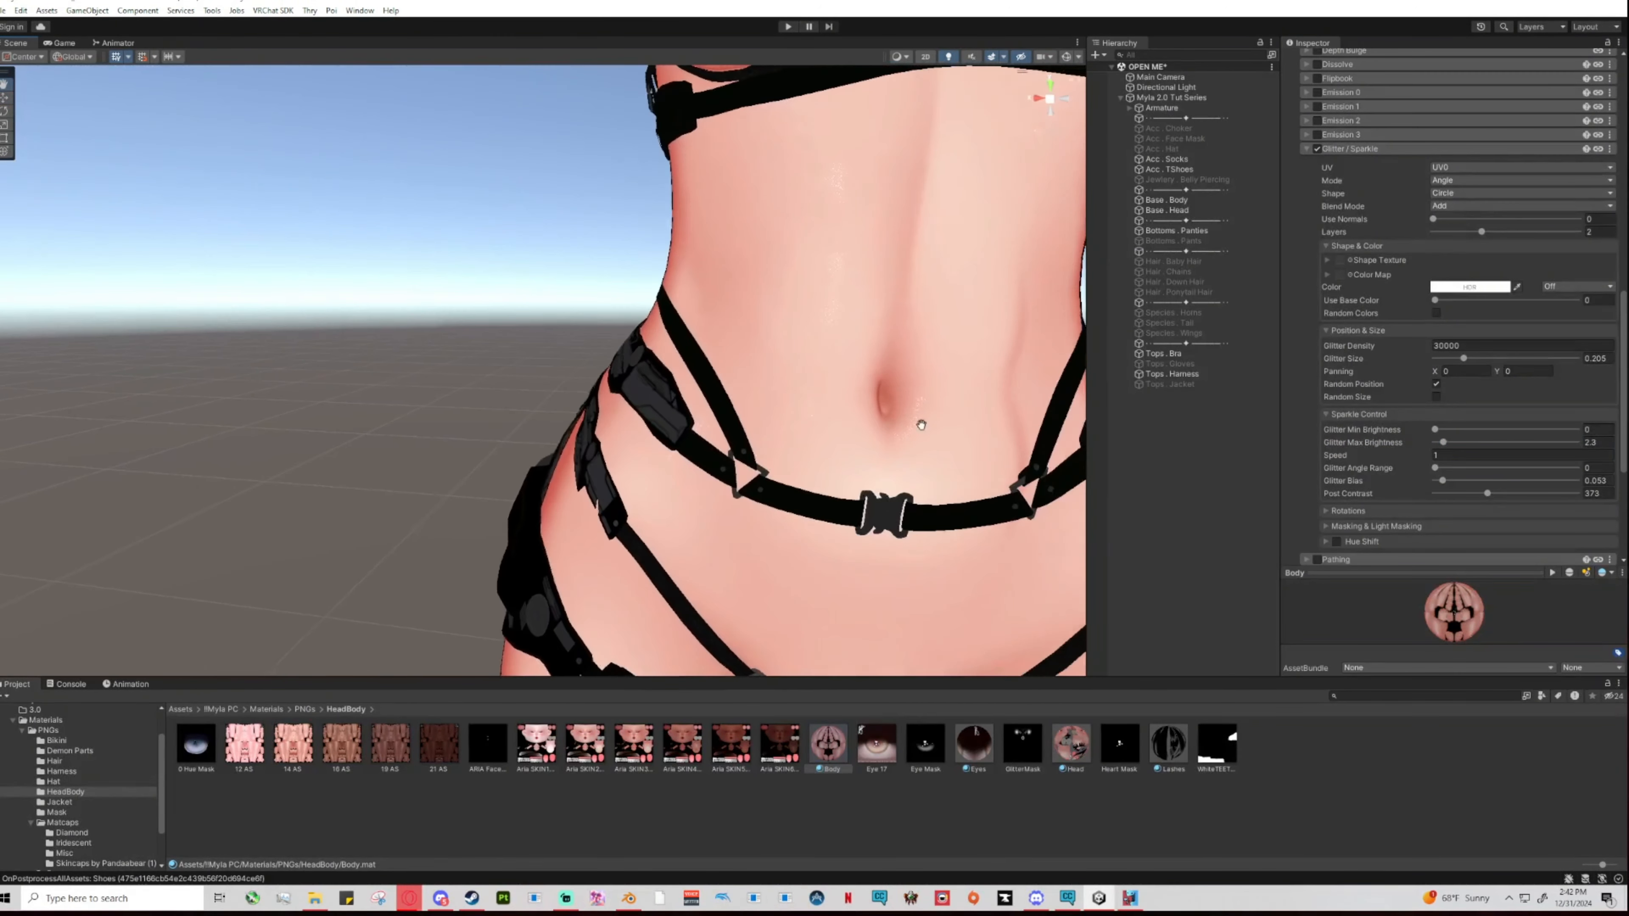
middle_drag(921, 424, 678, 501)
drag(1463, 359, 1451, 358)
Check the glitter on the waist and neck, and raise the Body glitter's max brightness.
alt+drag(953, 378, 1050, 365)
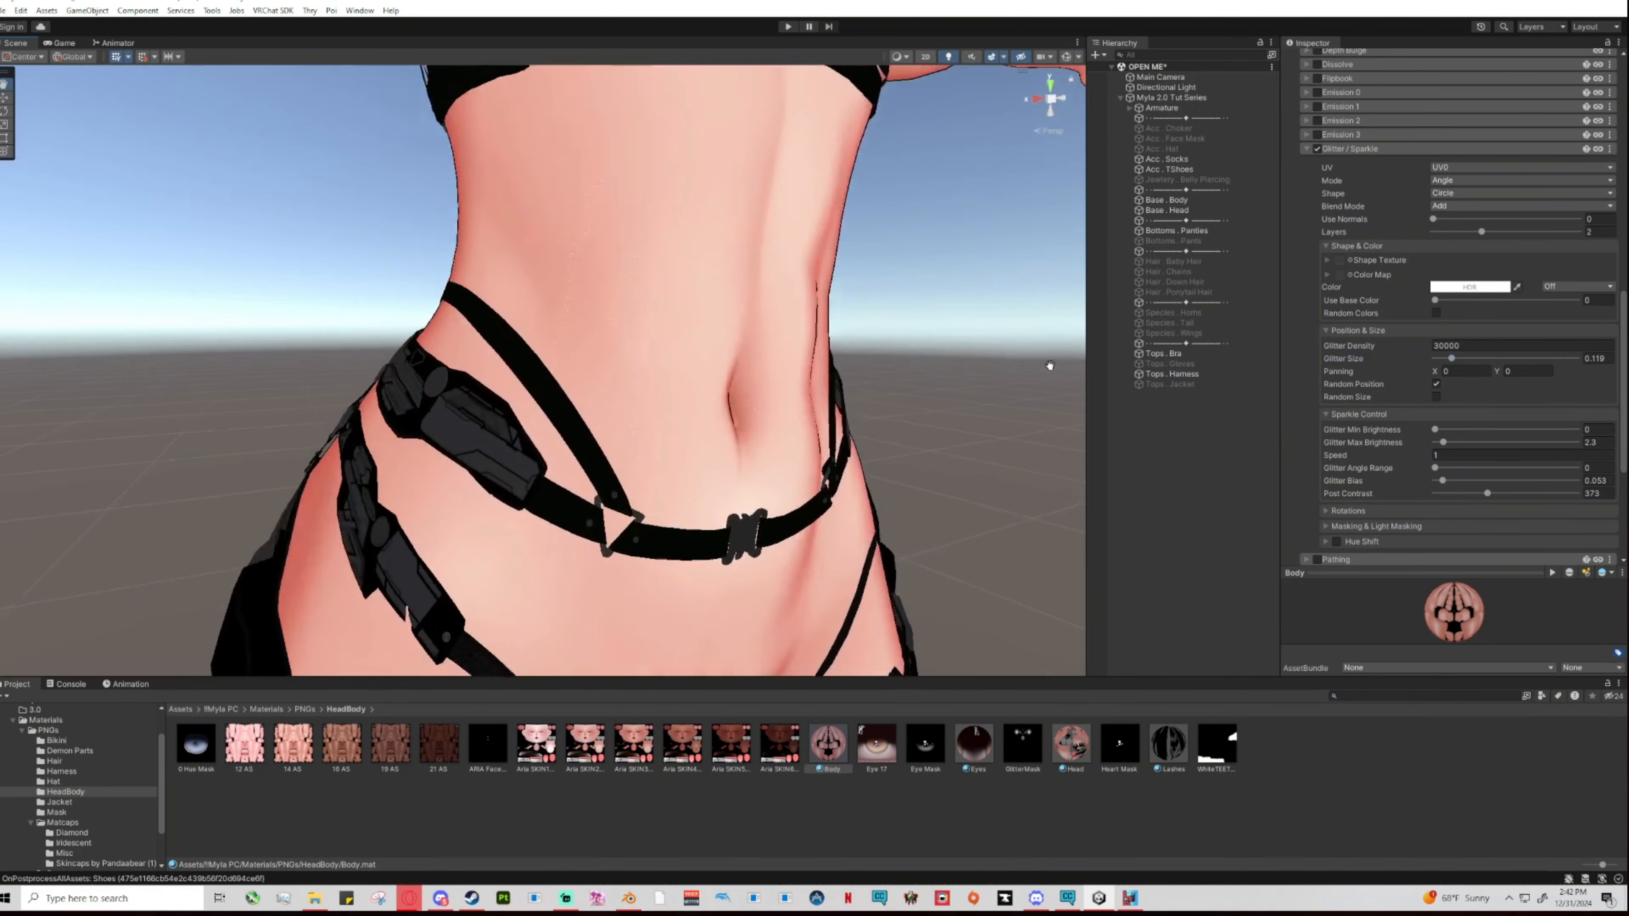
middle_drag(1050, 365, 1058, 401)
scroll(1058, 401, up, 6)
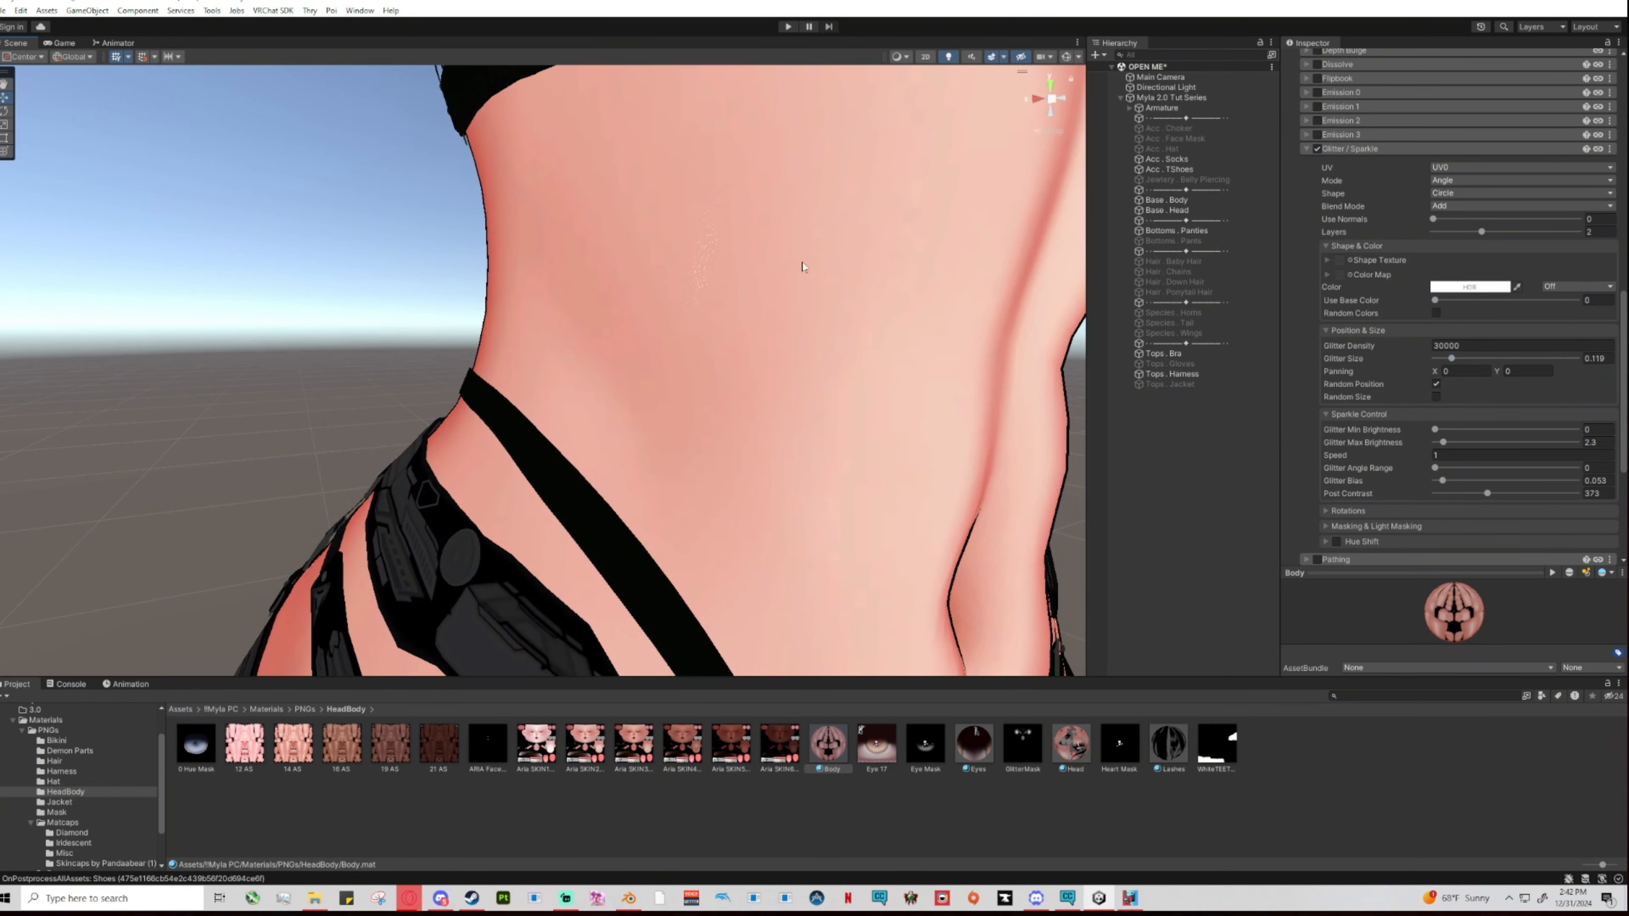
scroll(1398, 503, down, 1)
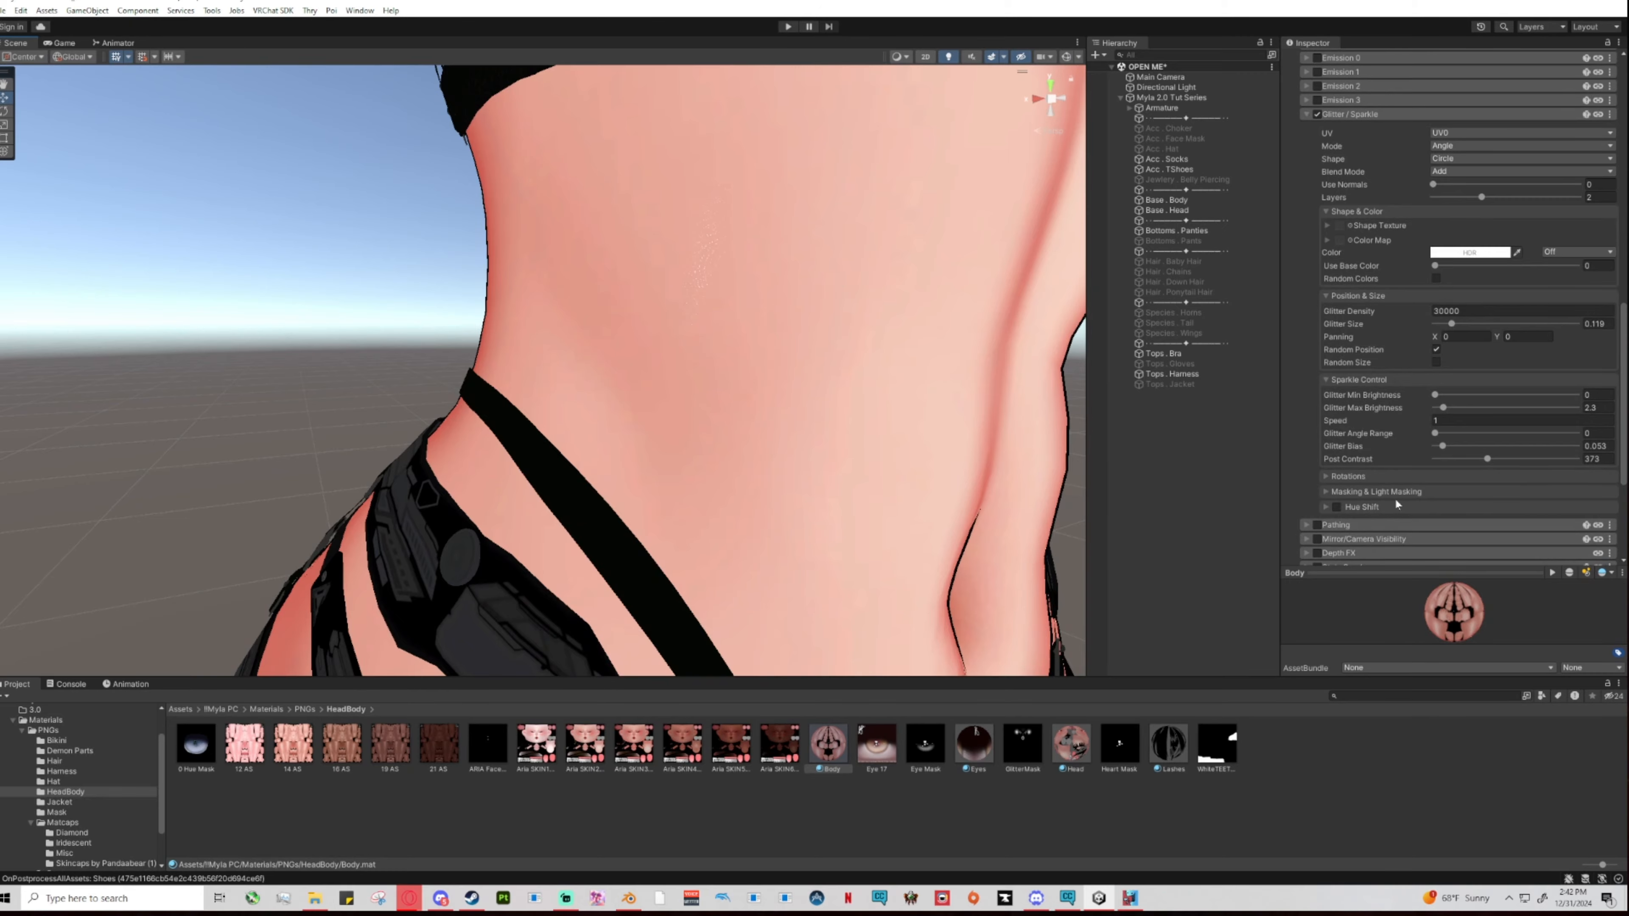
middle_drag(902, 417, 747, 731)
right_drag(916, 509, 769, 507)
middle_drag(769, 506, 462, 552)
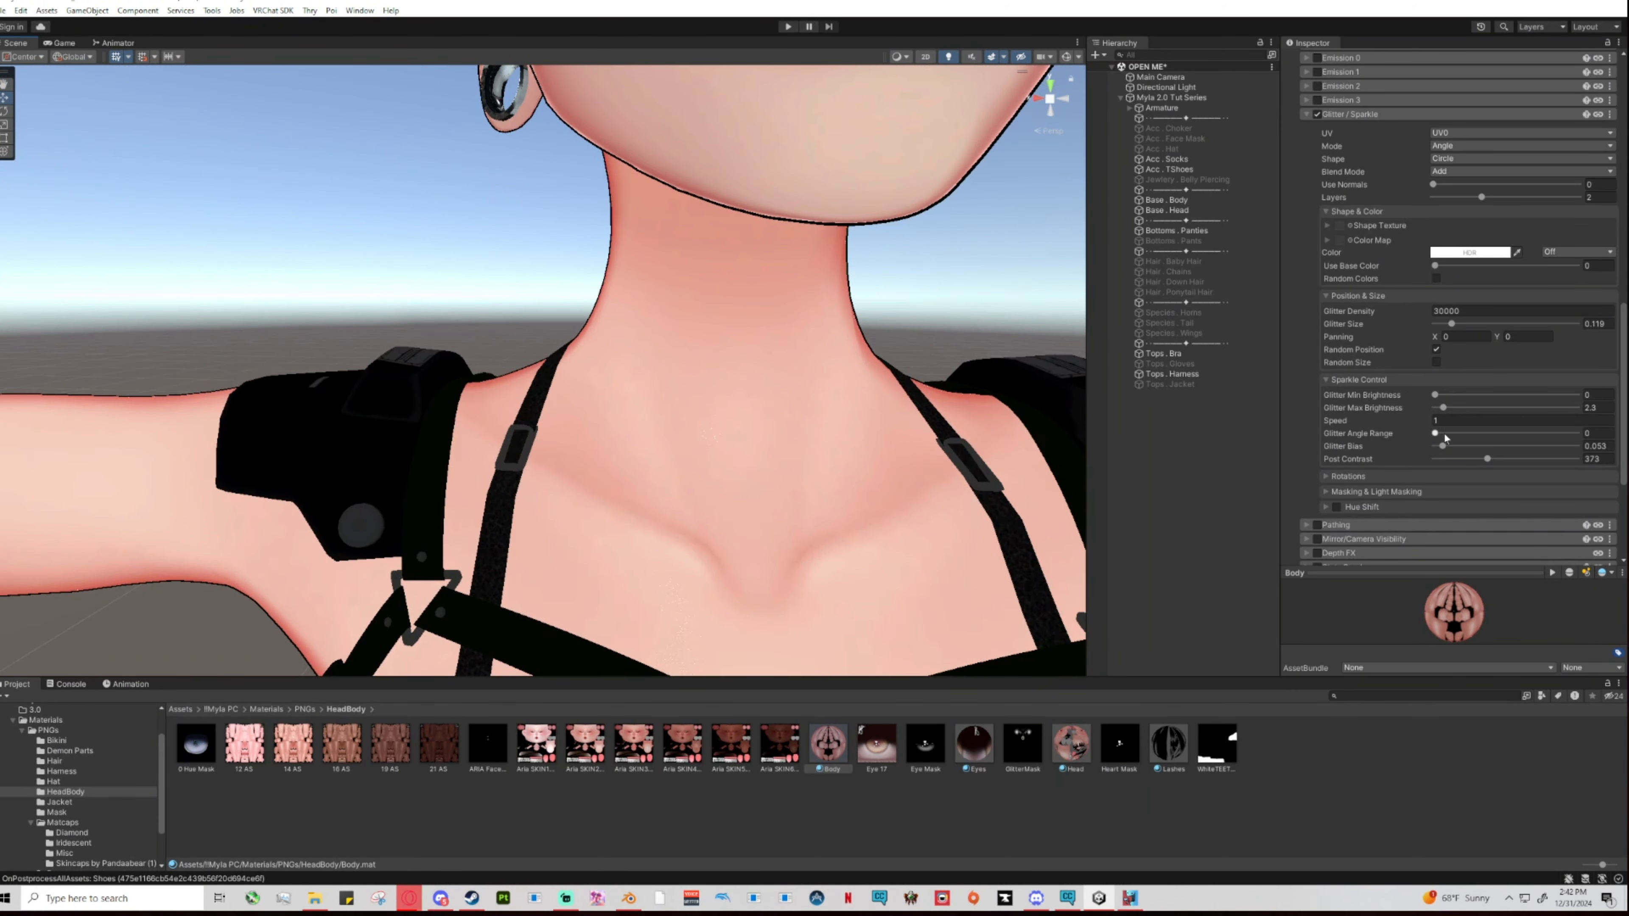
drag(1445, 436, 1526, 408)
Review the skin glitter on the whole avatar from afar and on the neck and chest close up, with nothing selected.
scroll(878, 470, down, 12)
click(843, 534)
scroll(844, 529, down, 4)
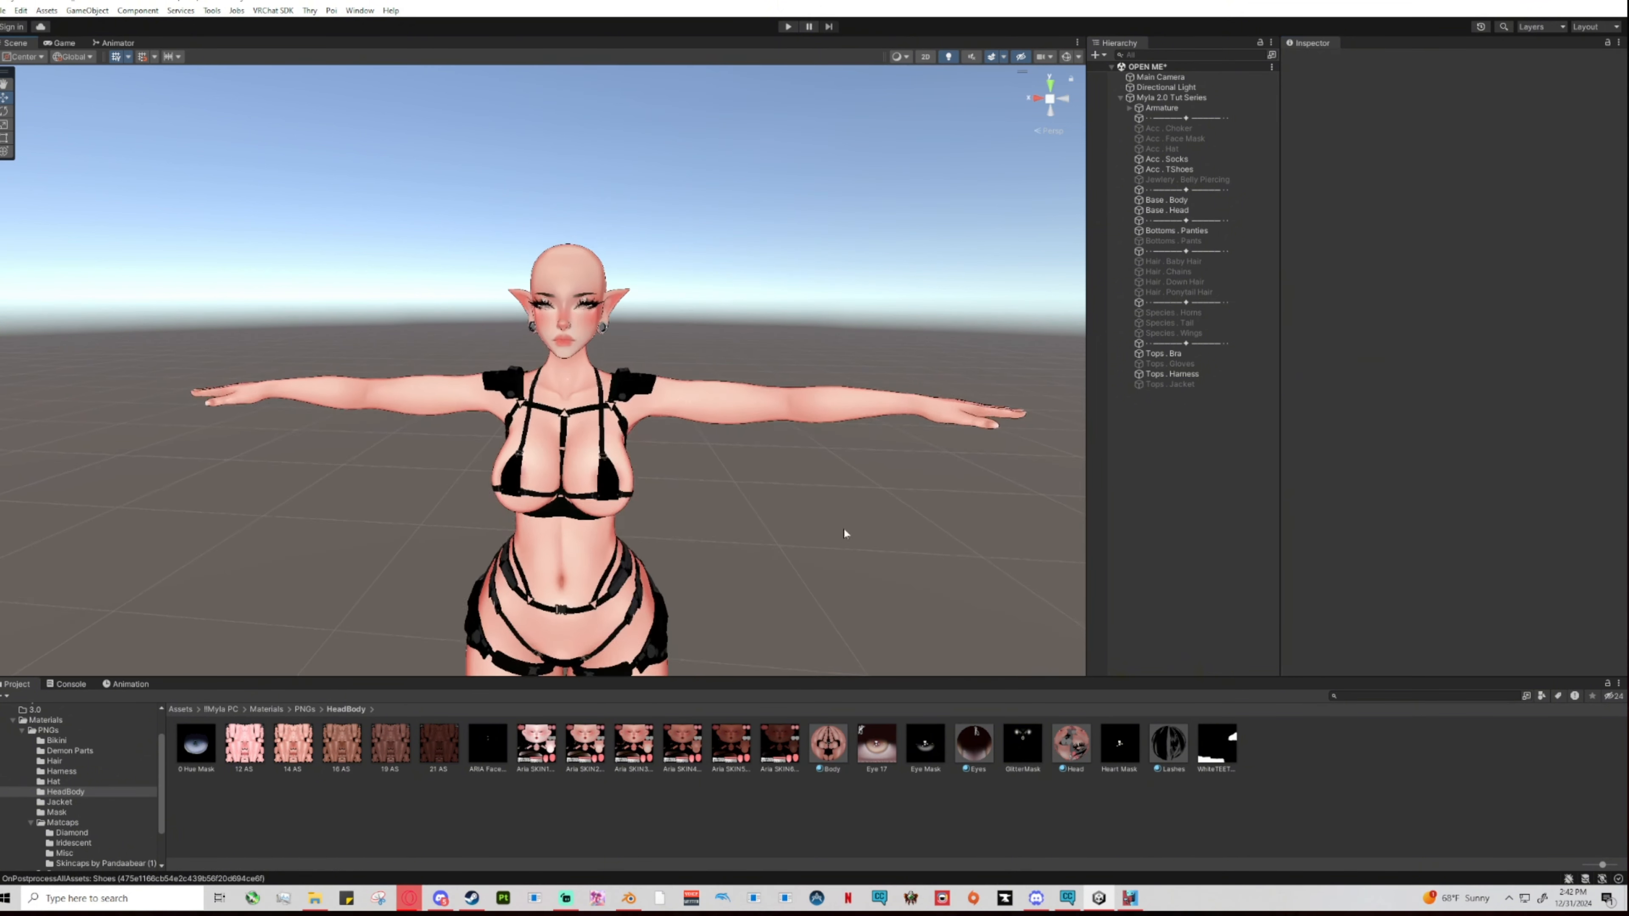
middle_drag(845, 527, 883, 470)
scroll(884, 471, up, 15)
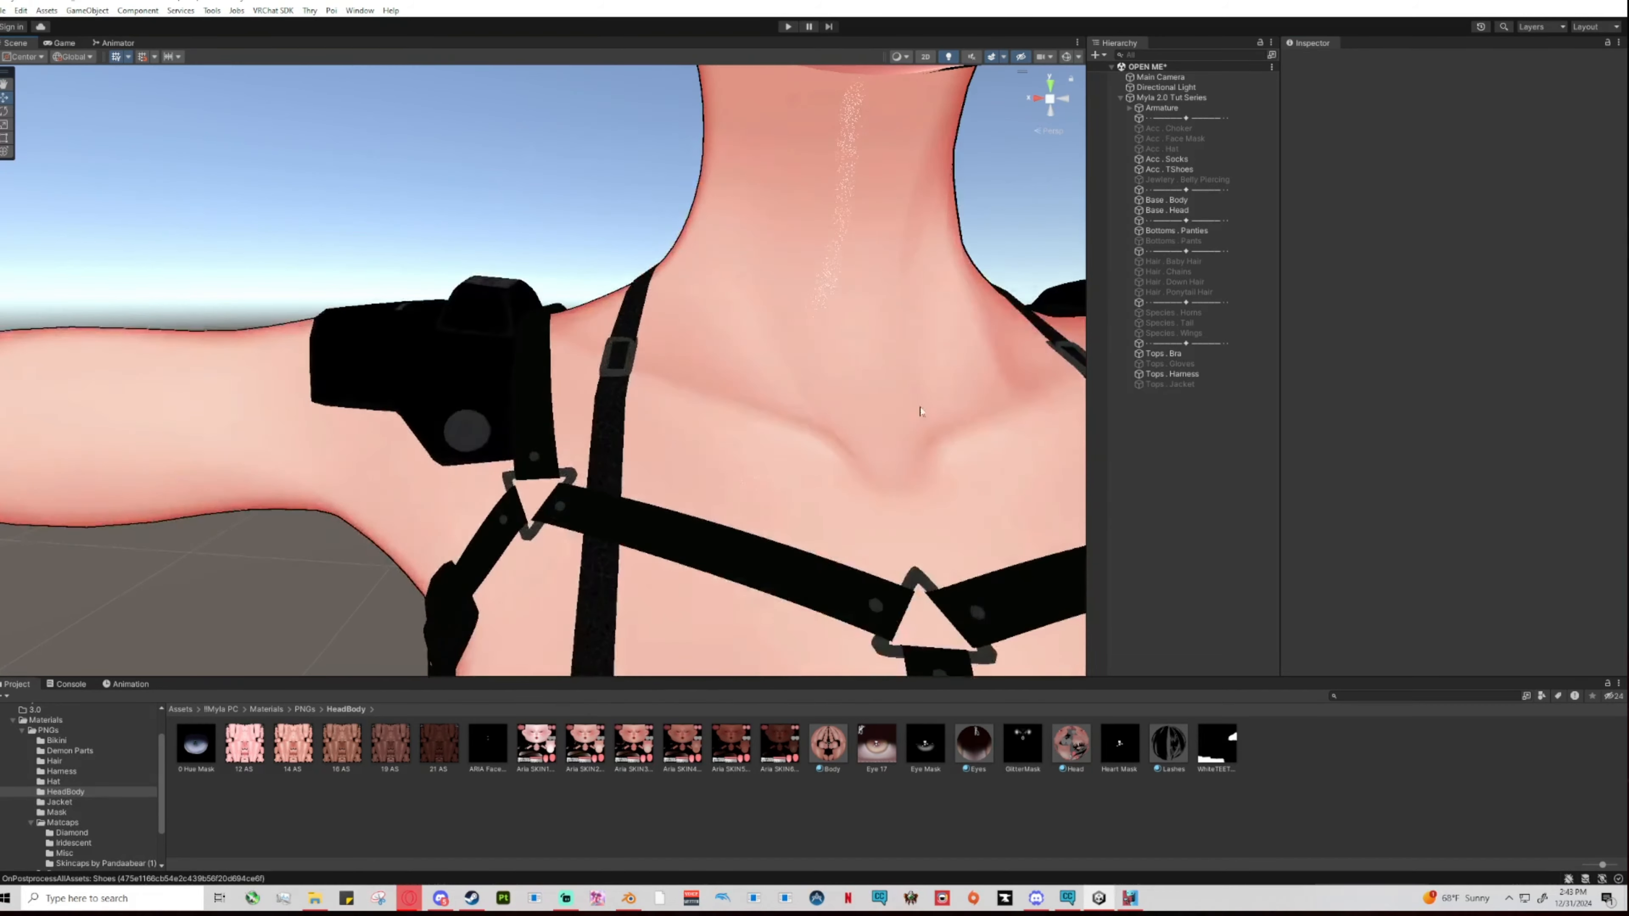
scroll(872, 422, down, 10)
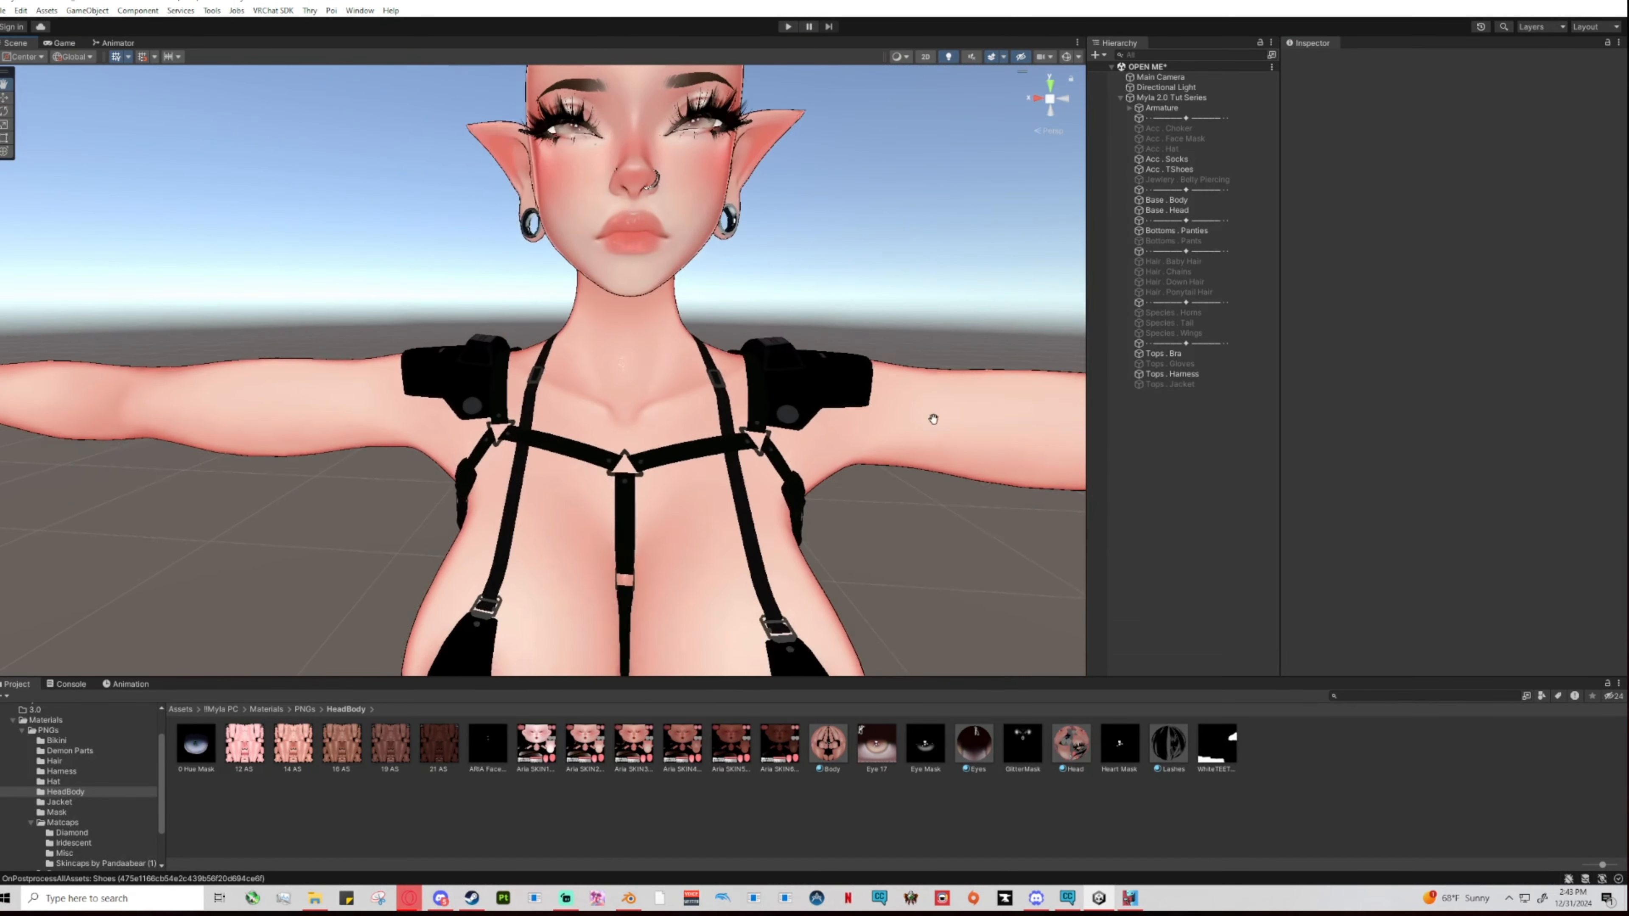
middle_drag(830, 457, 832, 284)
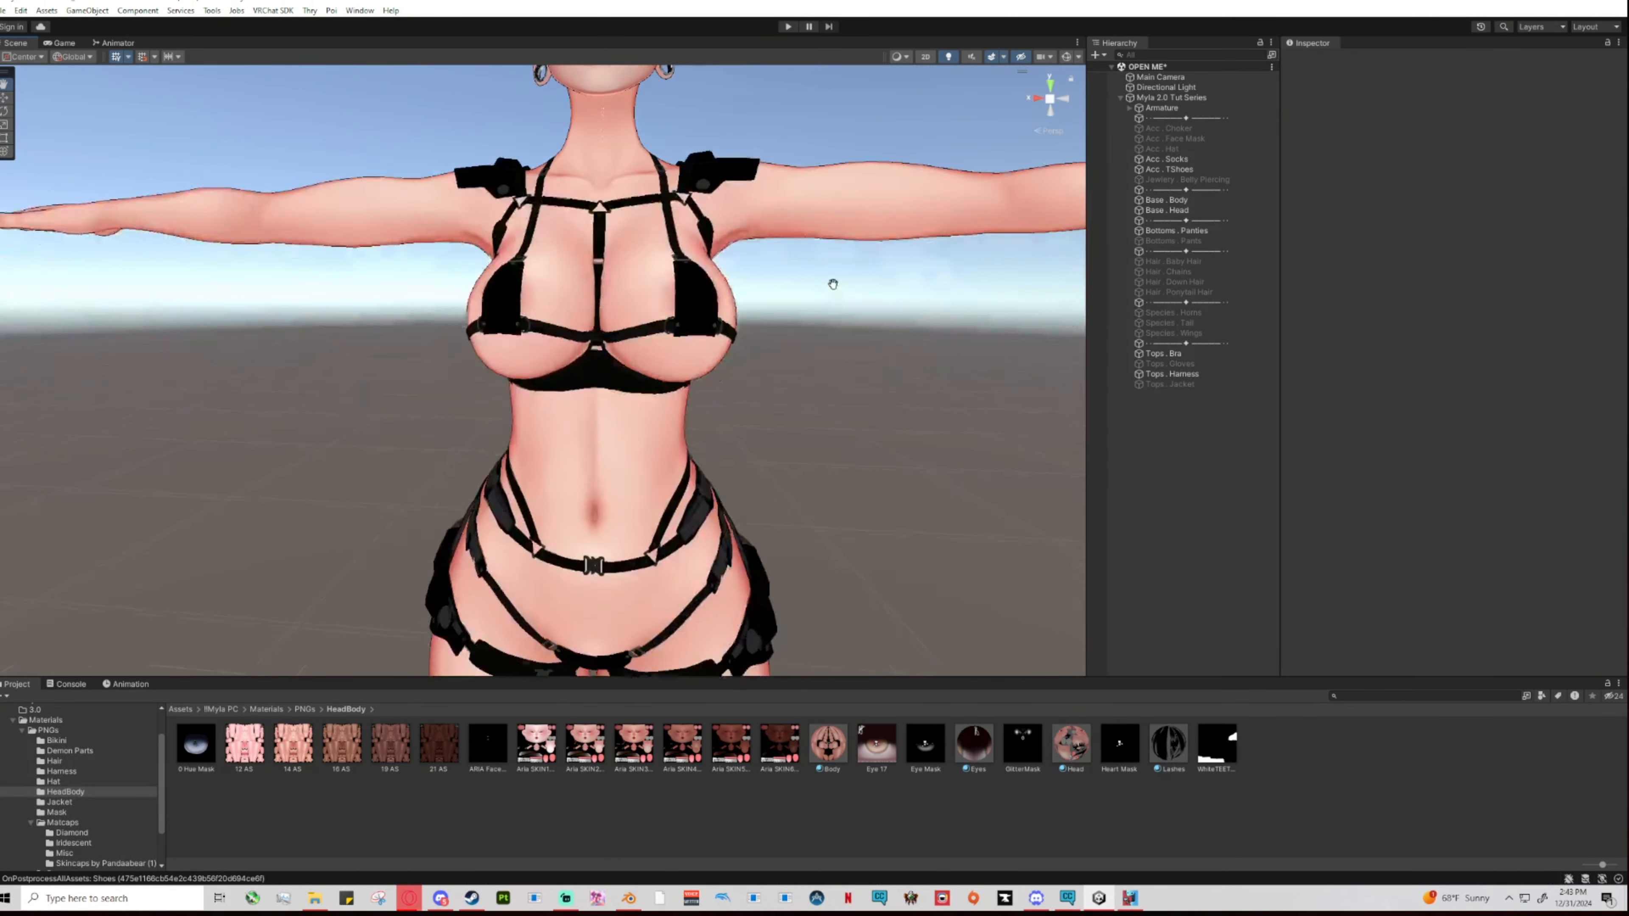
Select the avatar's bra and enable Emission 0 in the Bikini material's Special FX settings.
click(689, 301)
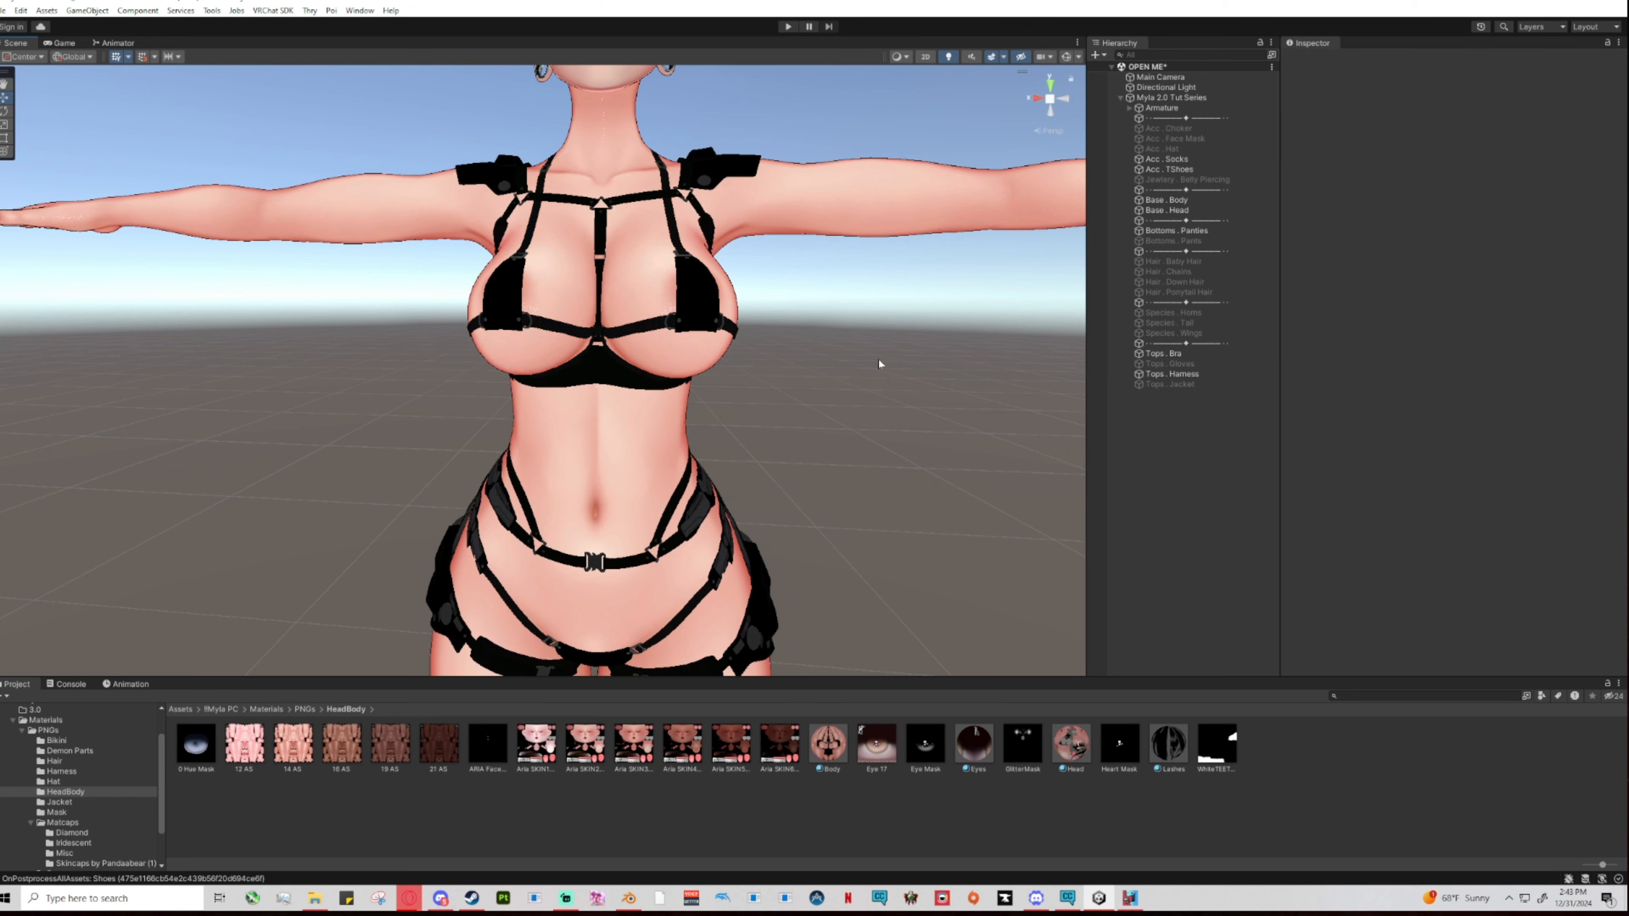
click(1288, 383)
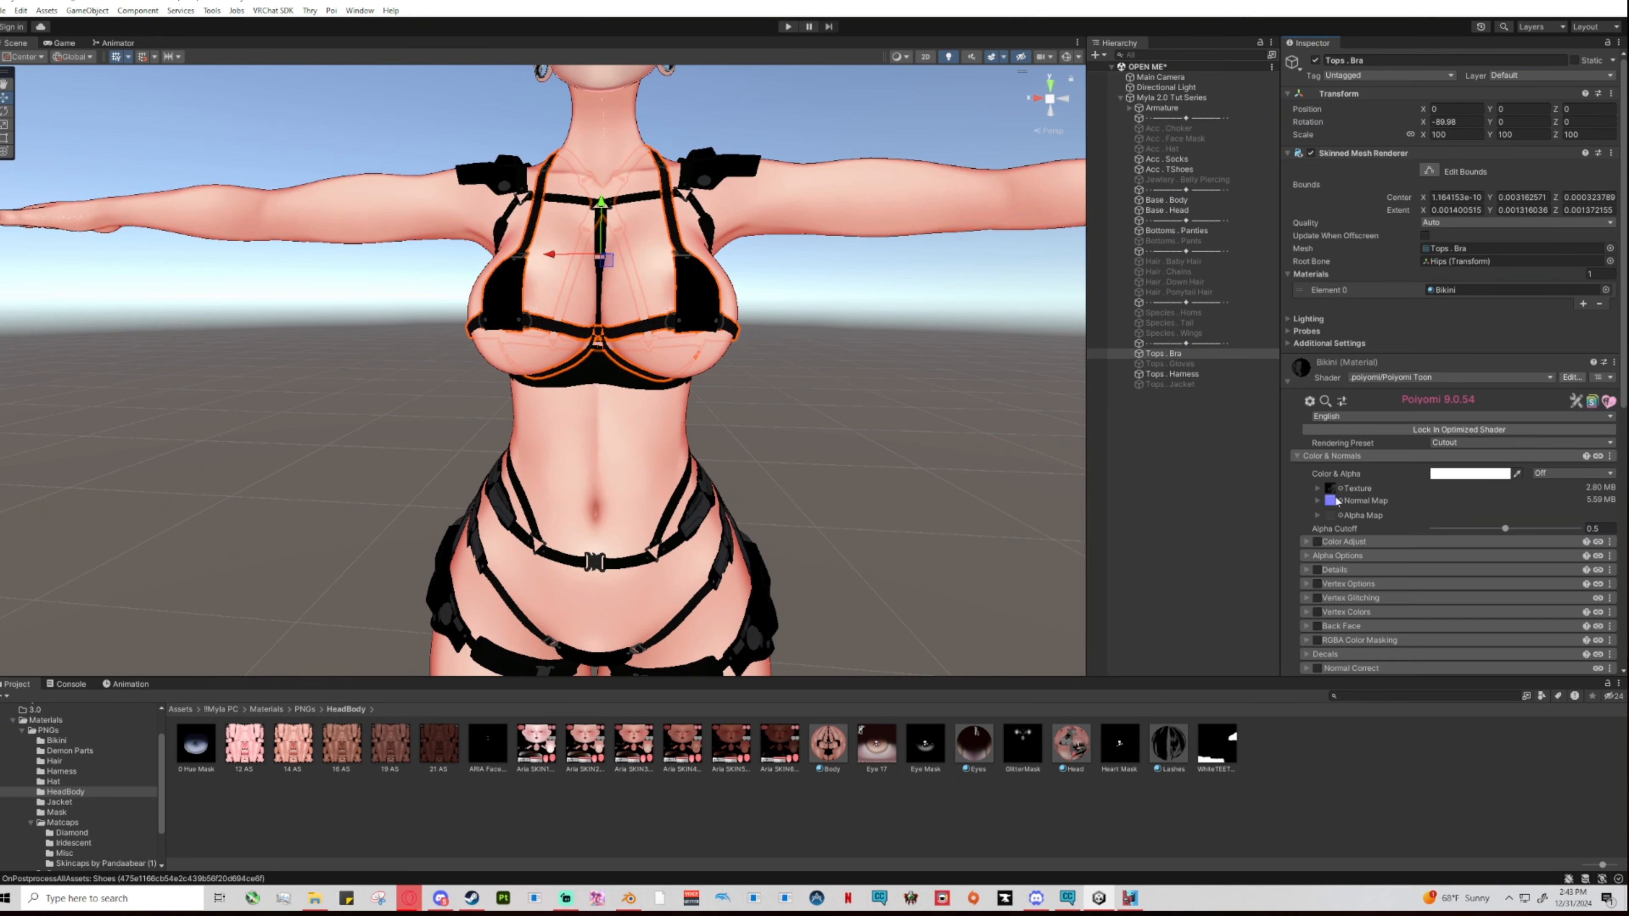
scroll(1372, 539, down, 10)
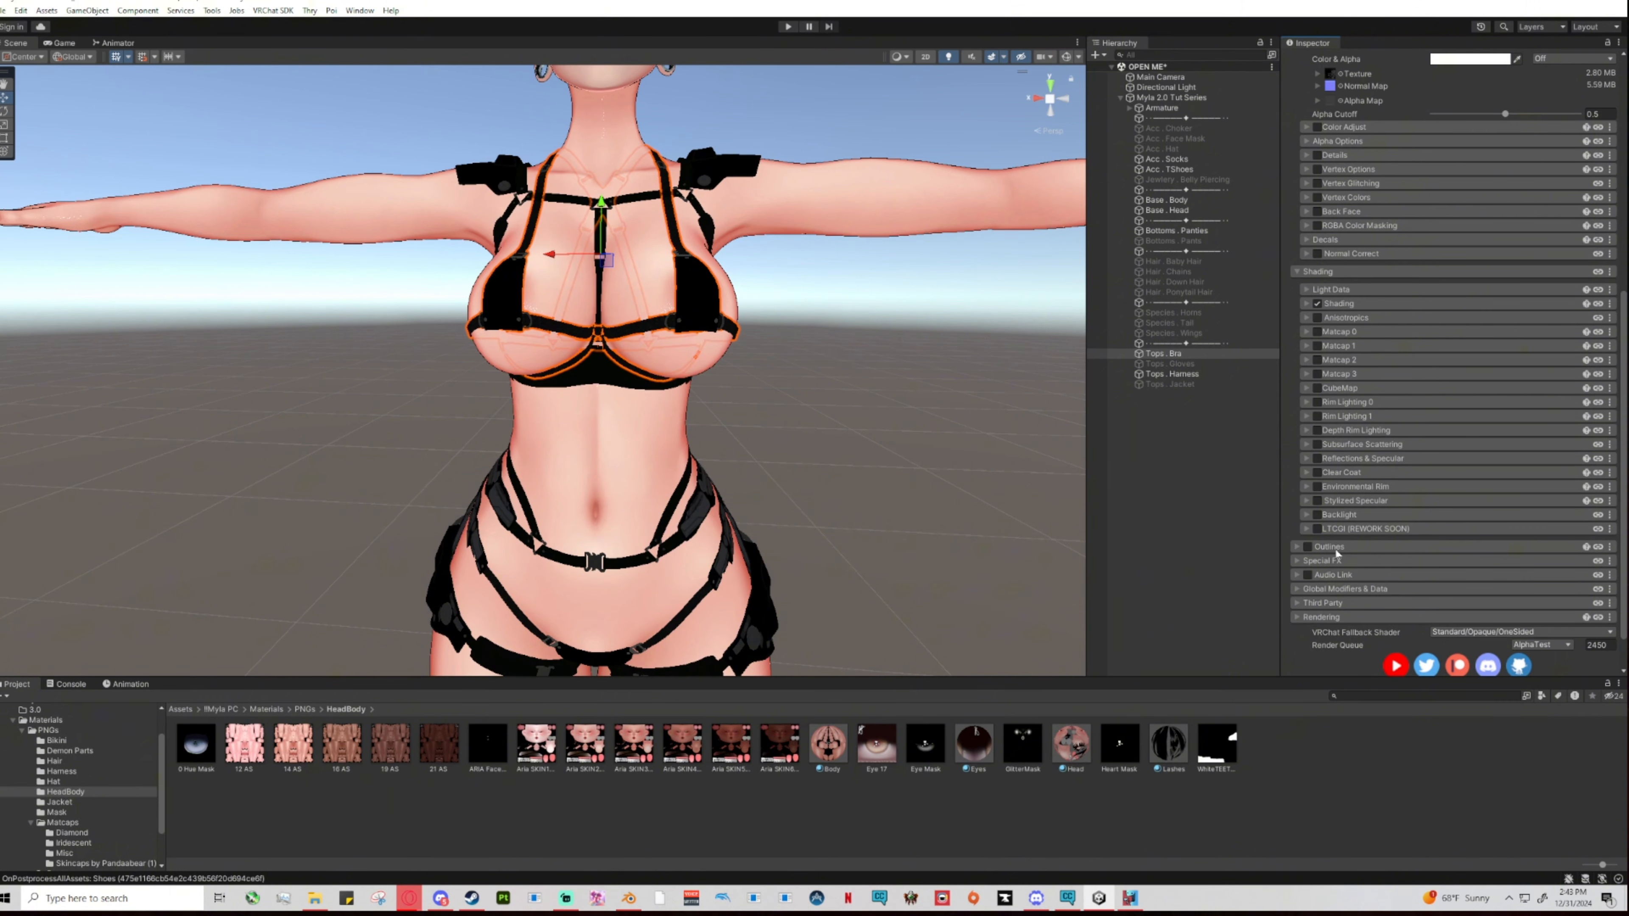
click(1297, 563)
scroll(1356, 504, down, 4)
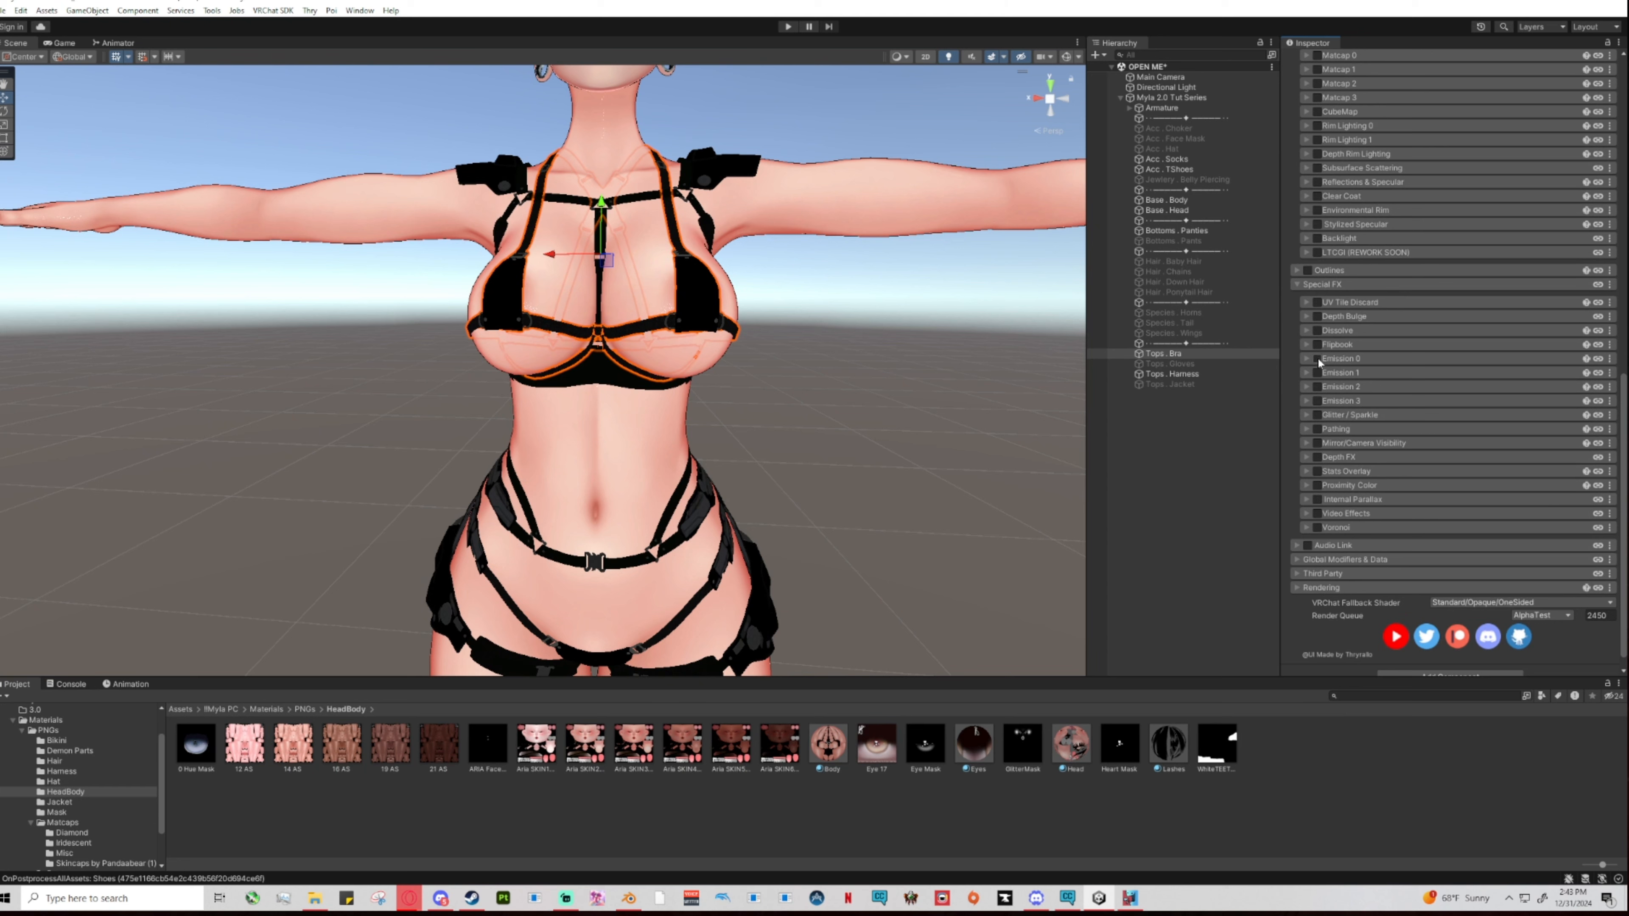
click(1317, 360)
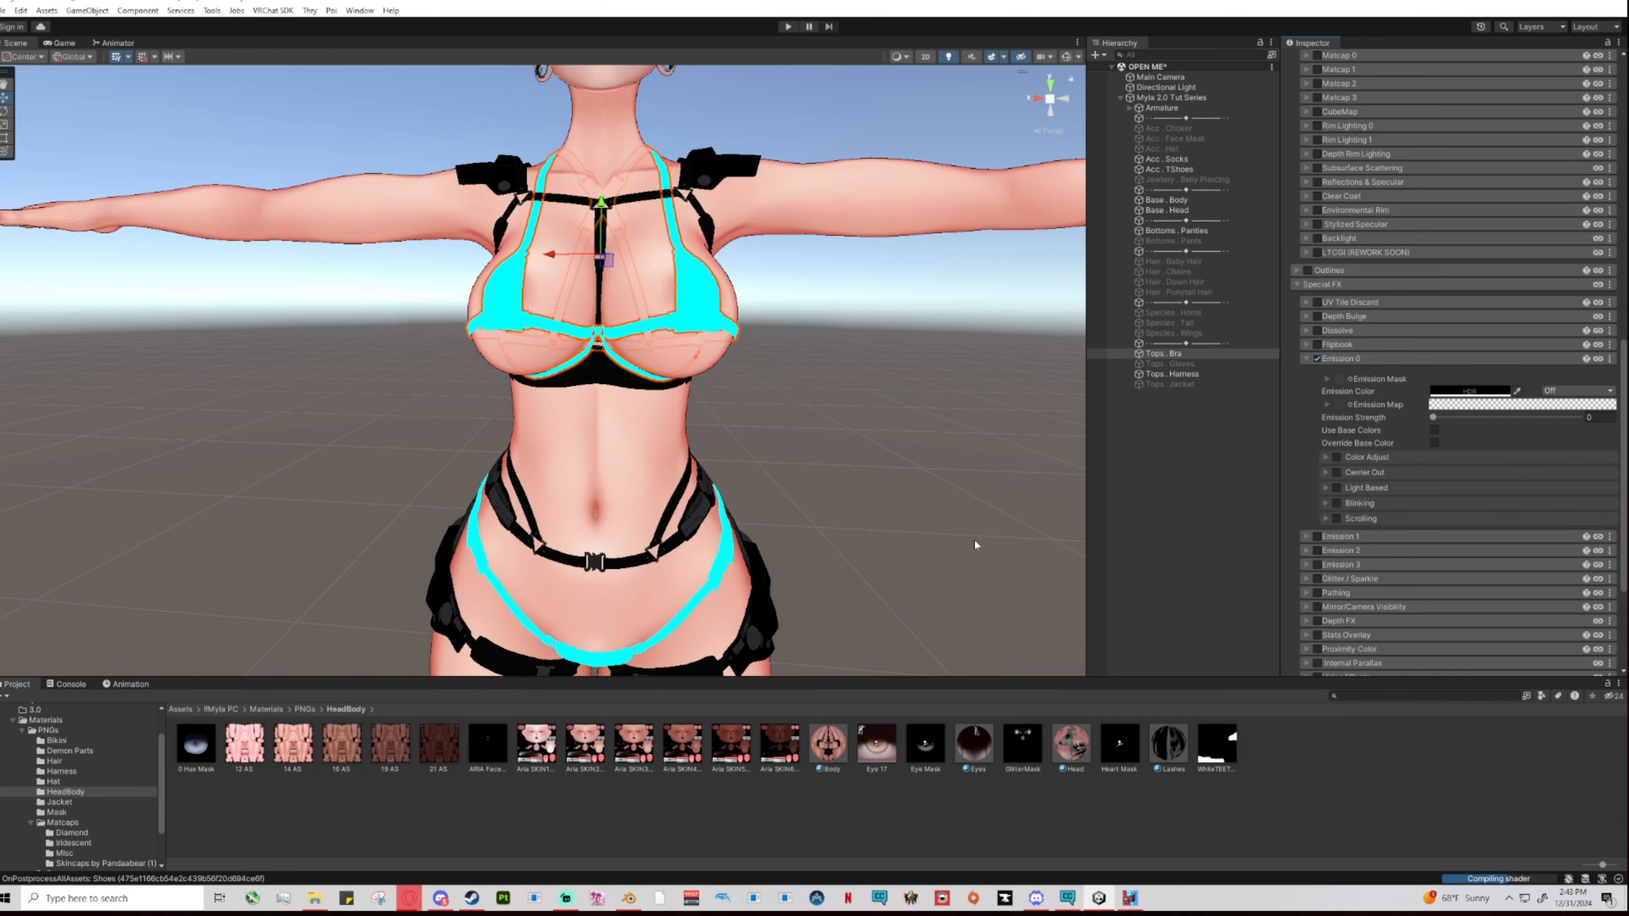
Assign the emission texture from the Bikini folder as the Emission 0 mask and fix its sRGB import setting.
click(56, 741)
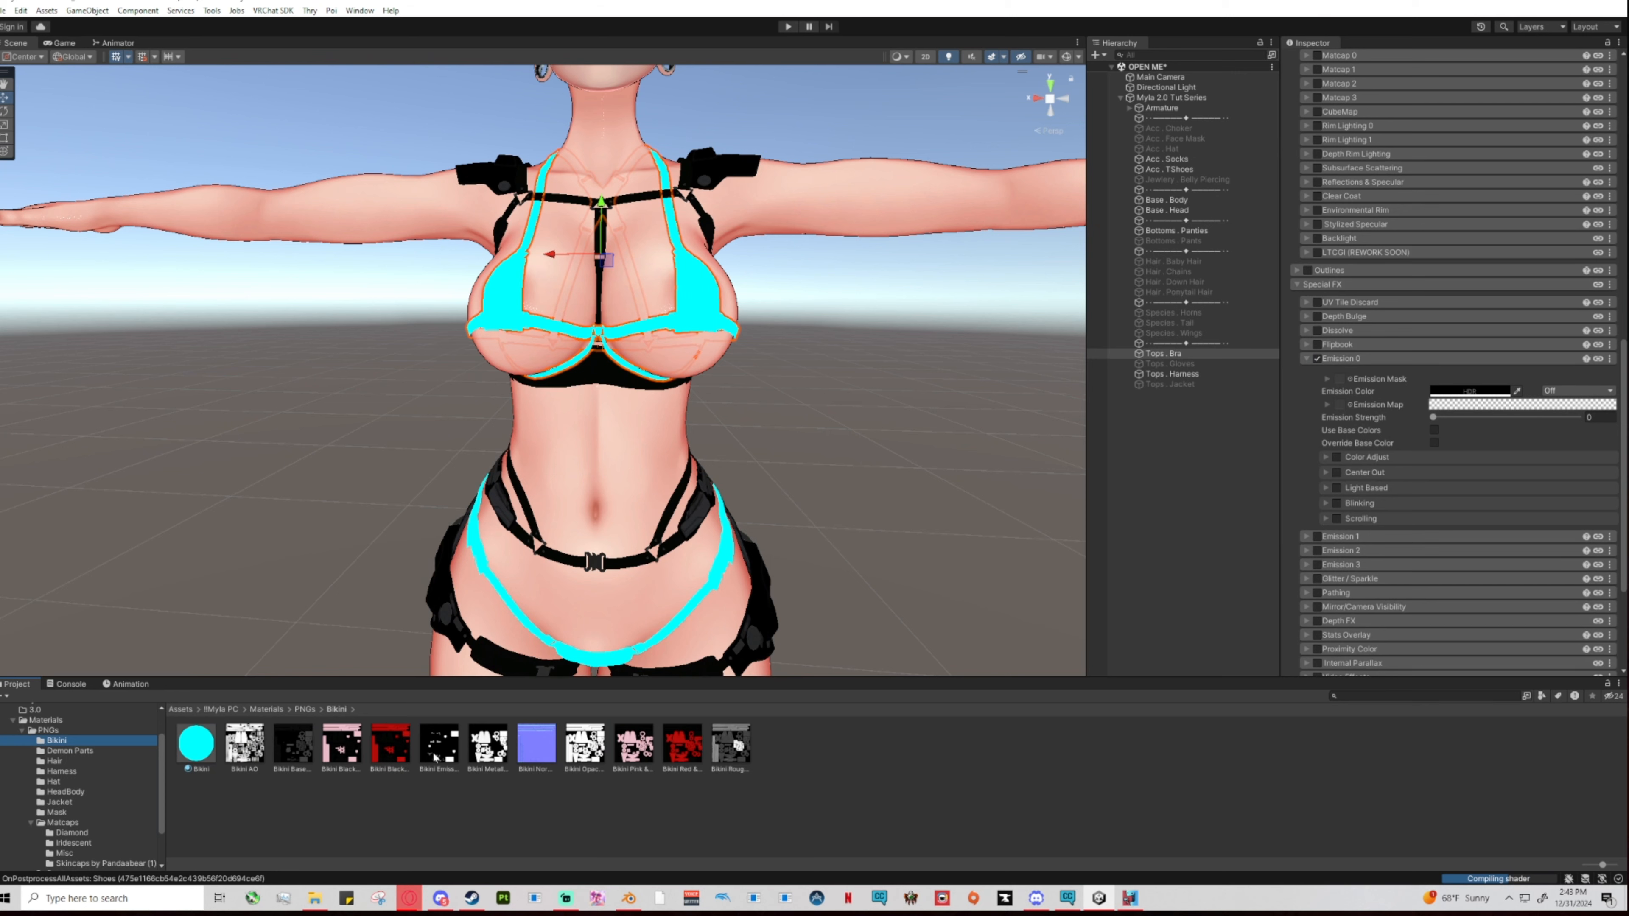
drag(434, 757, 1341, 379)
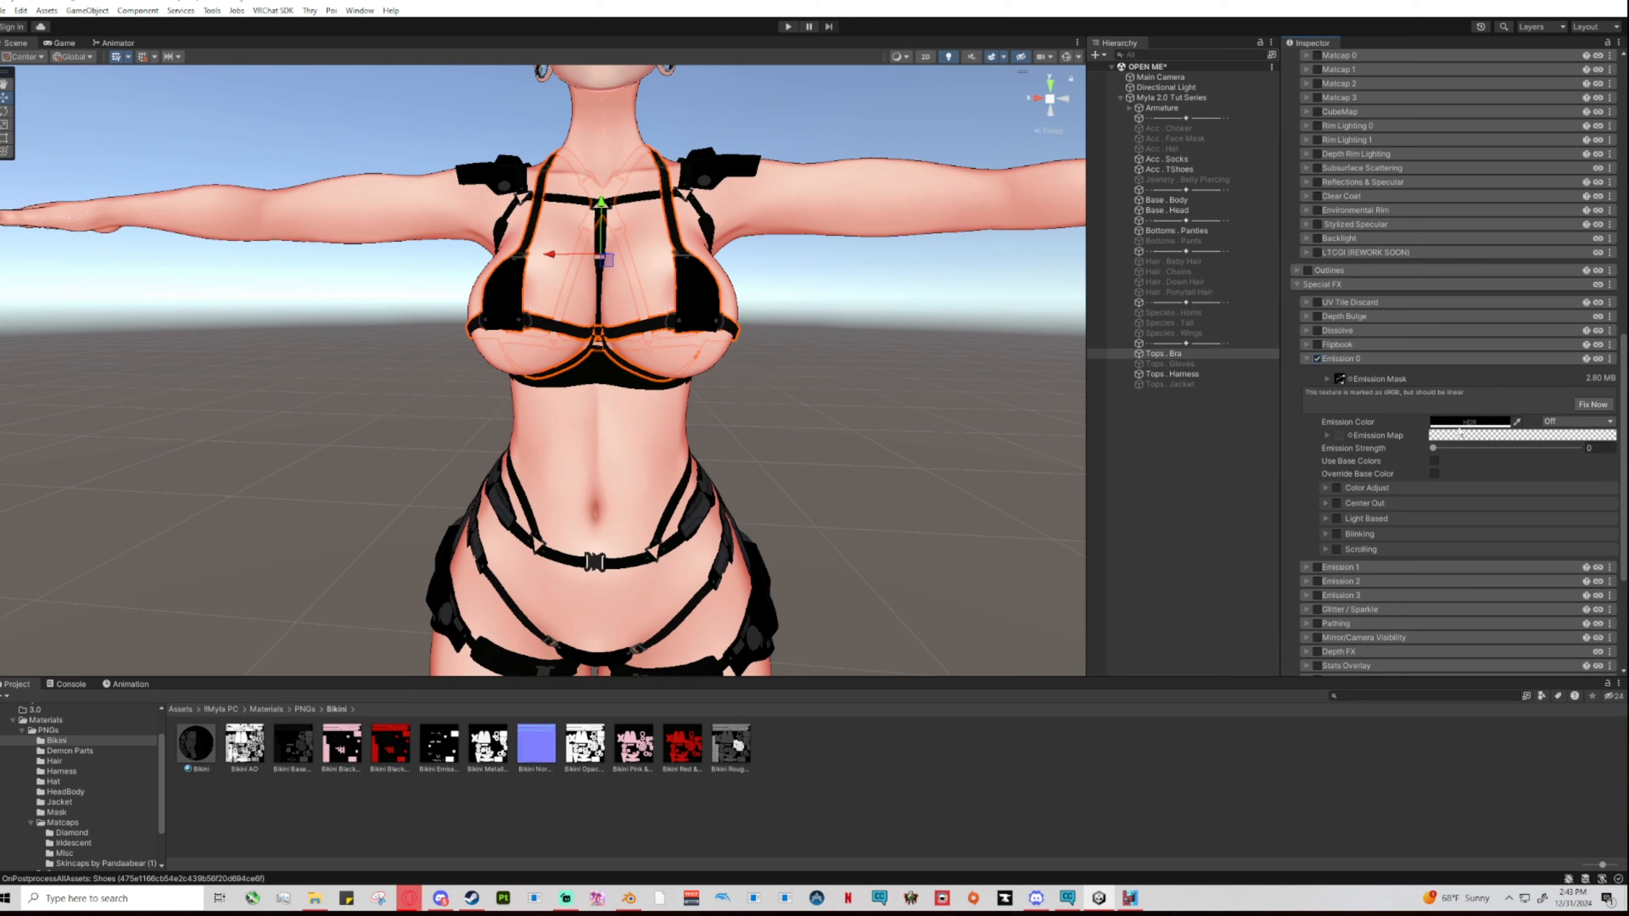
click(1593, 404)
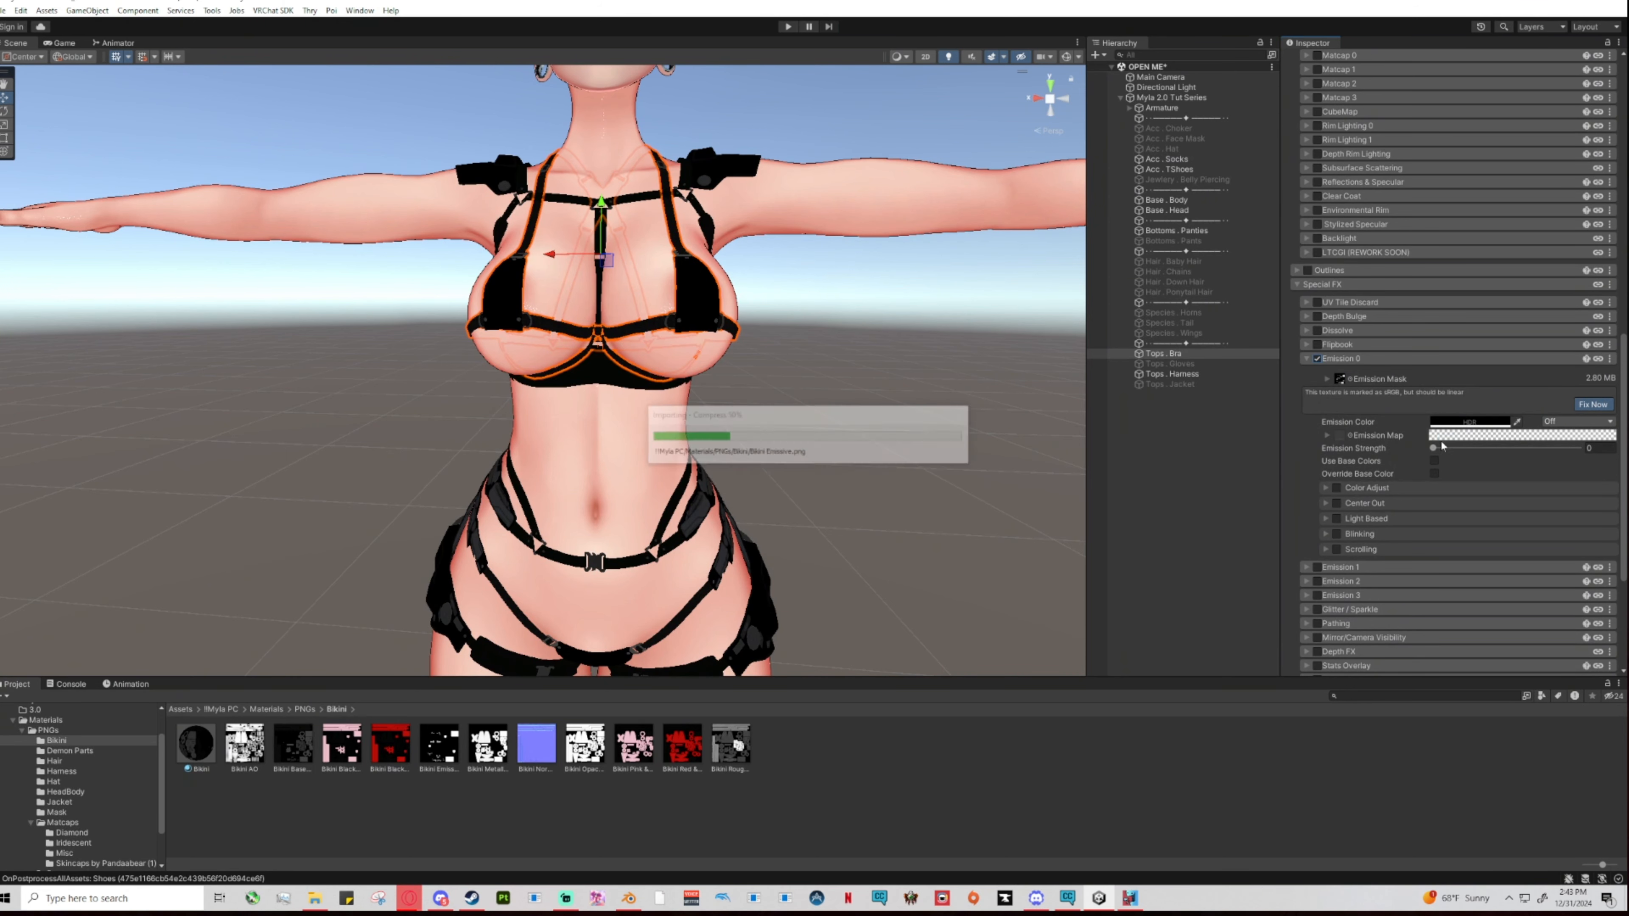
Set the Bikini material's Emission 0 color to white and its emission strength to 20.
drag(1432, 418, 1496, 418)
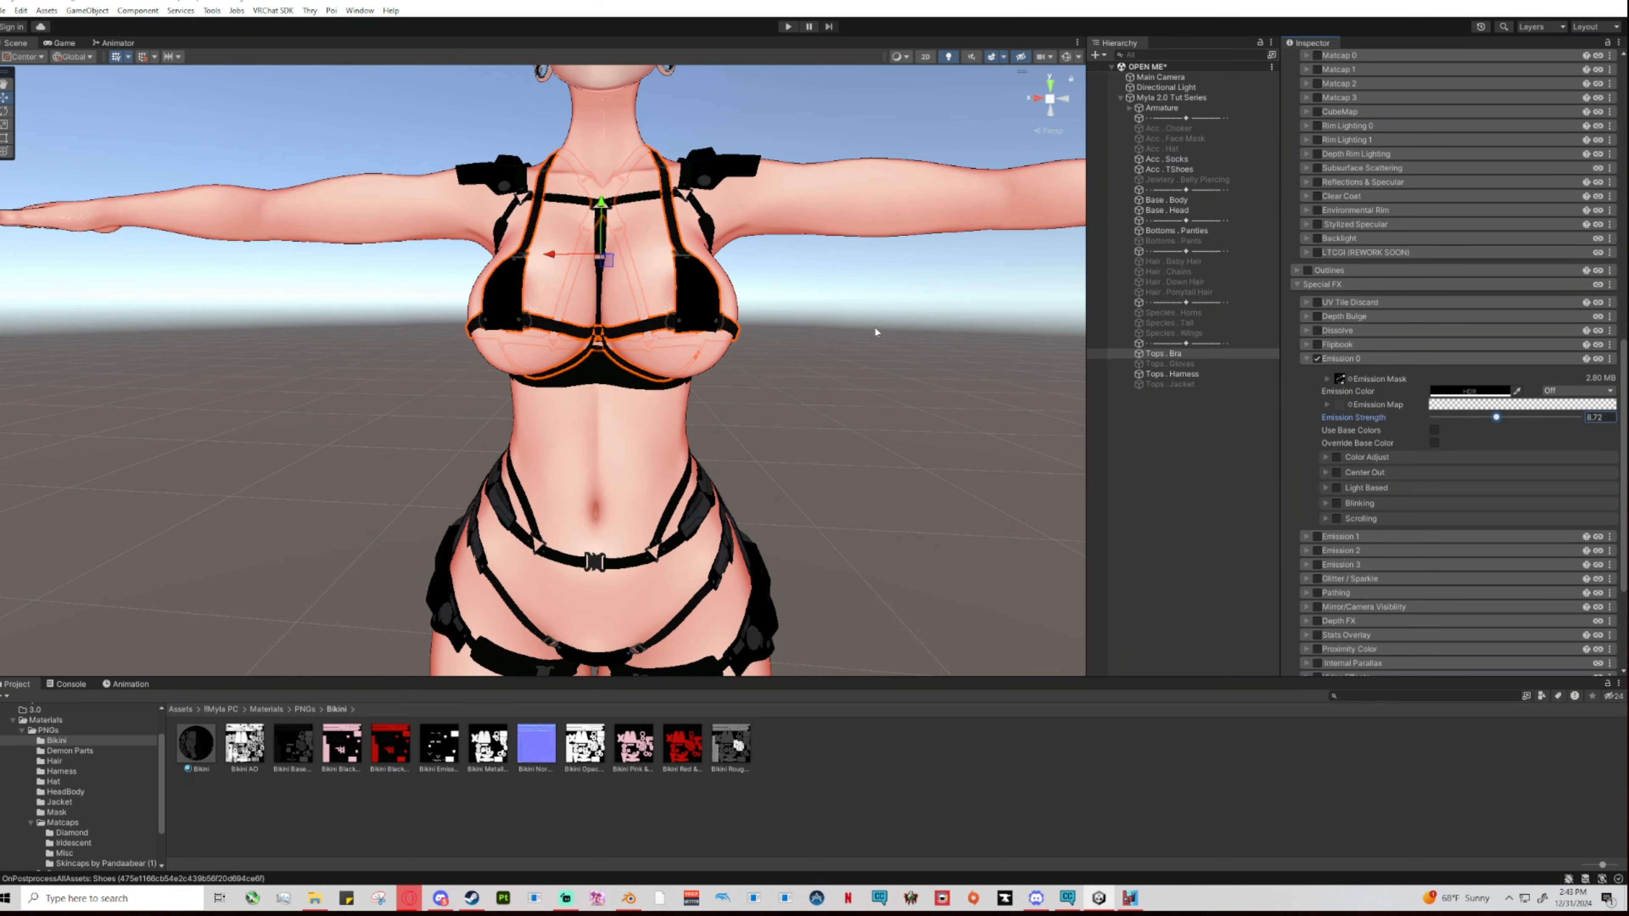
click(1452, 393)
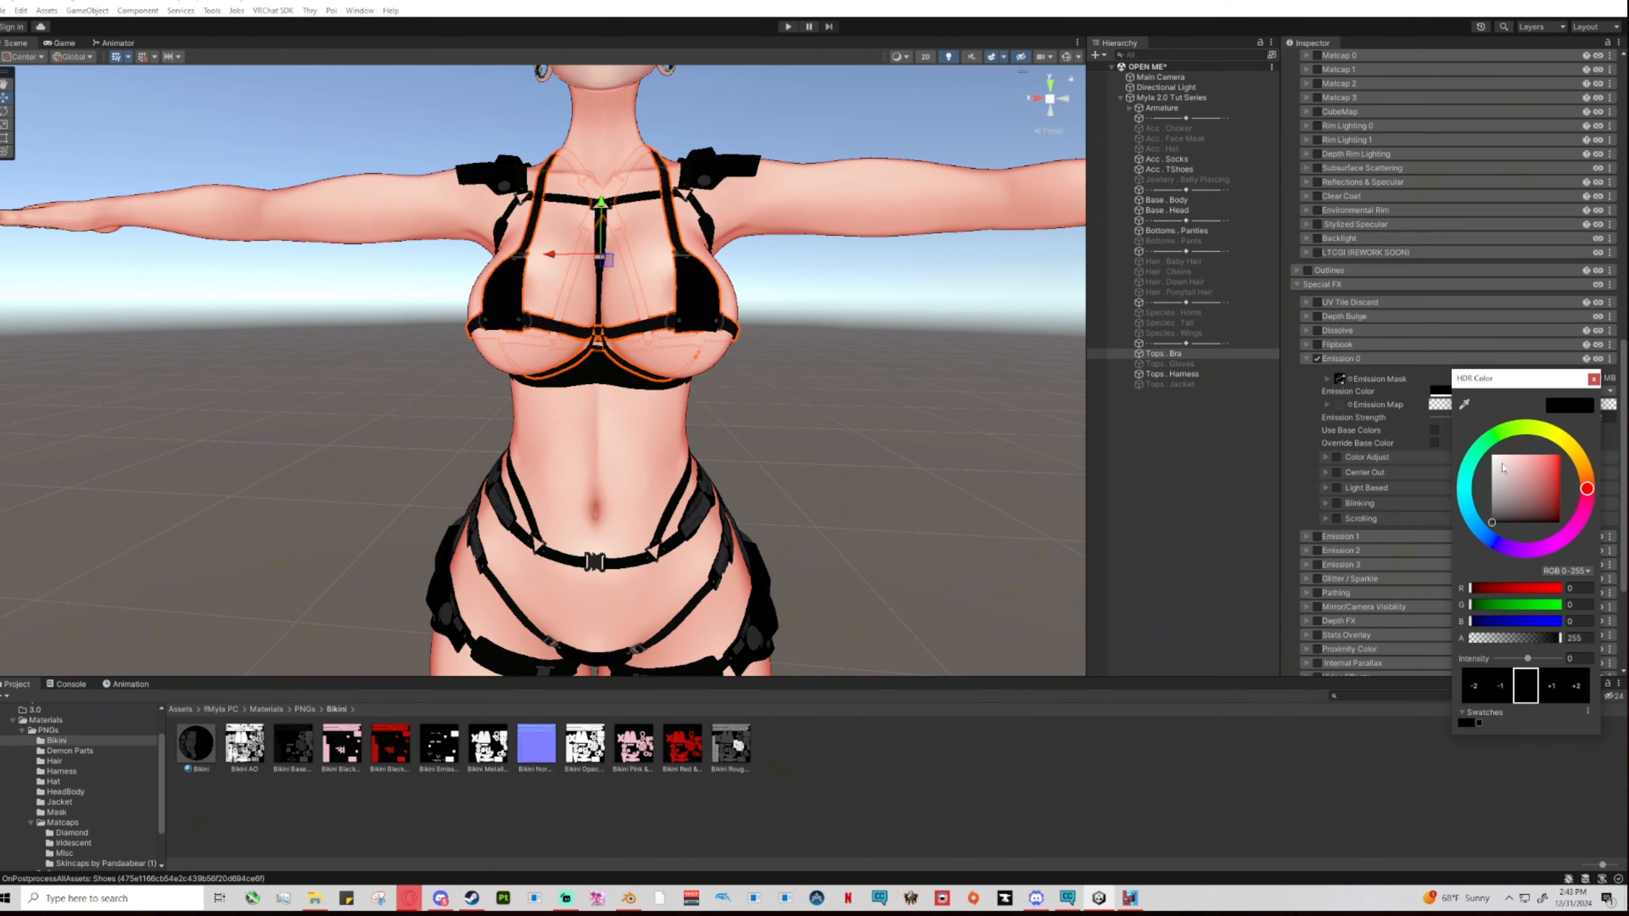
drag(1503, 468, 1626, 429)
click(1594, 379)
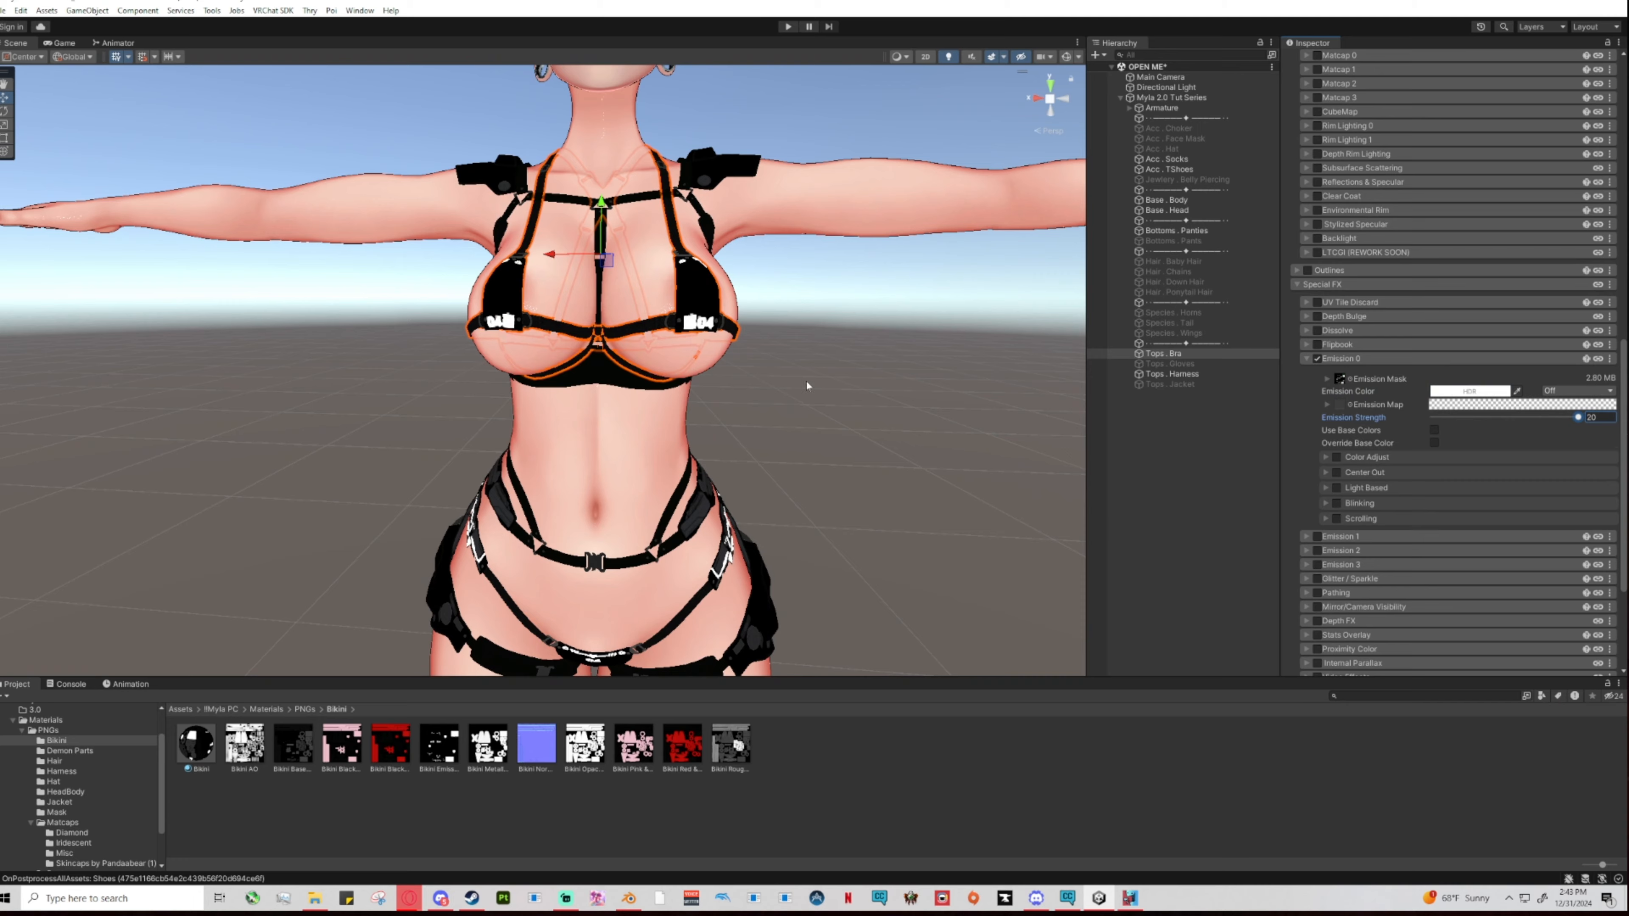
Lower the Bikini material's Emission 0 strength to 0.96 while viewing the bra's 04 marking close up.
scroll(811, 386, up, 10)
middle_drag(885, 378, 731, 459)
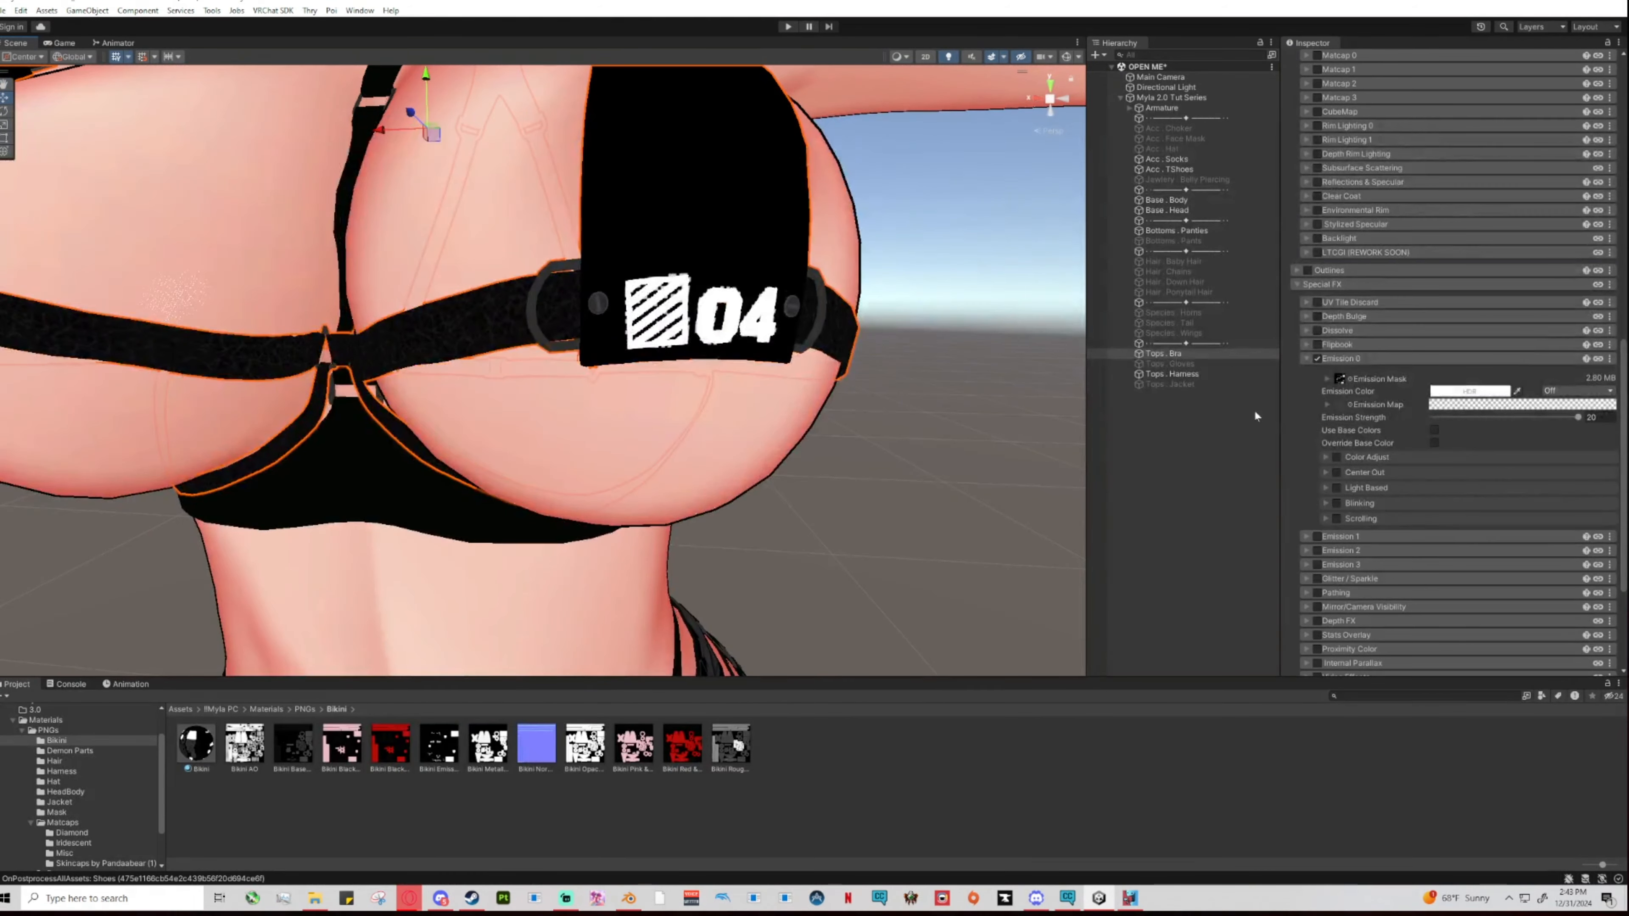
drag(1580, 417, 1442, 418)
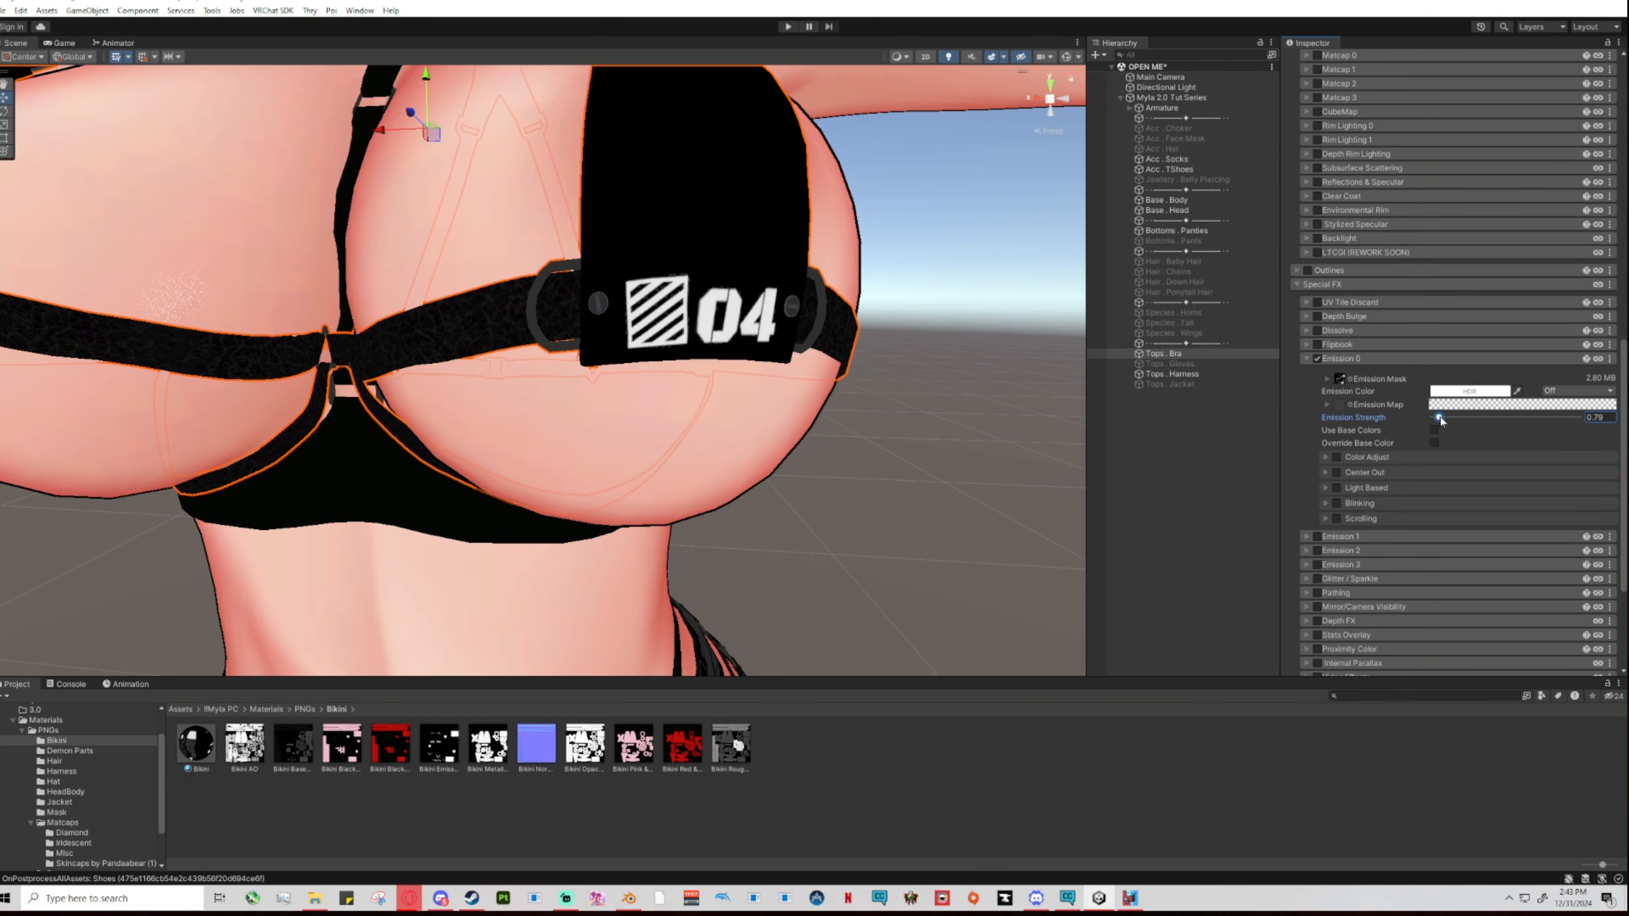
Examine the softened emission on the bra close up and the whole outfit from several angles, with nothing selected.
click(924, 425)
scroll(731, 412, up, 3)
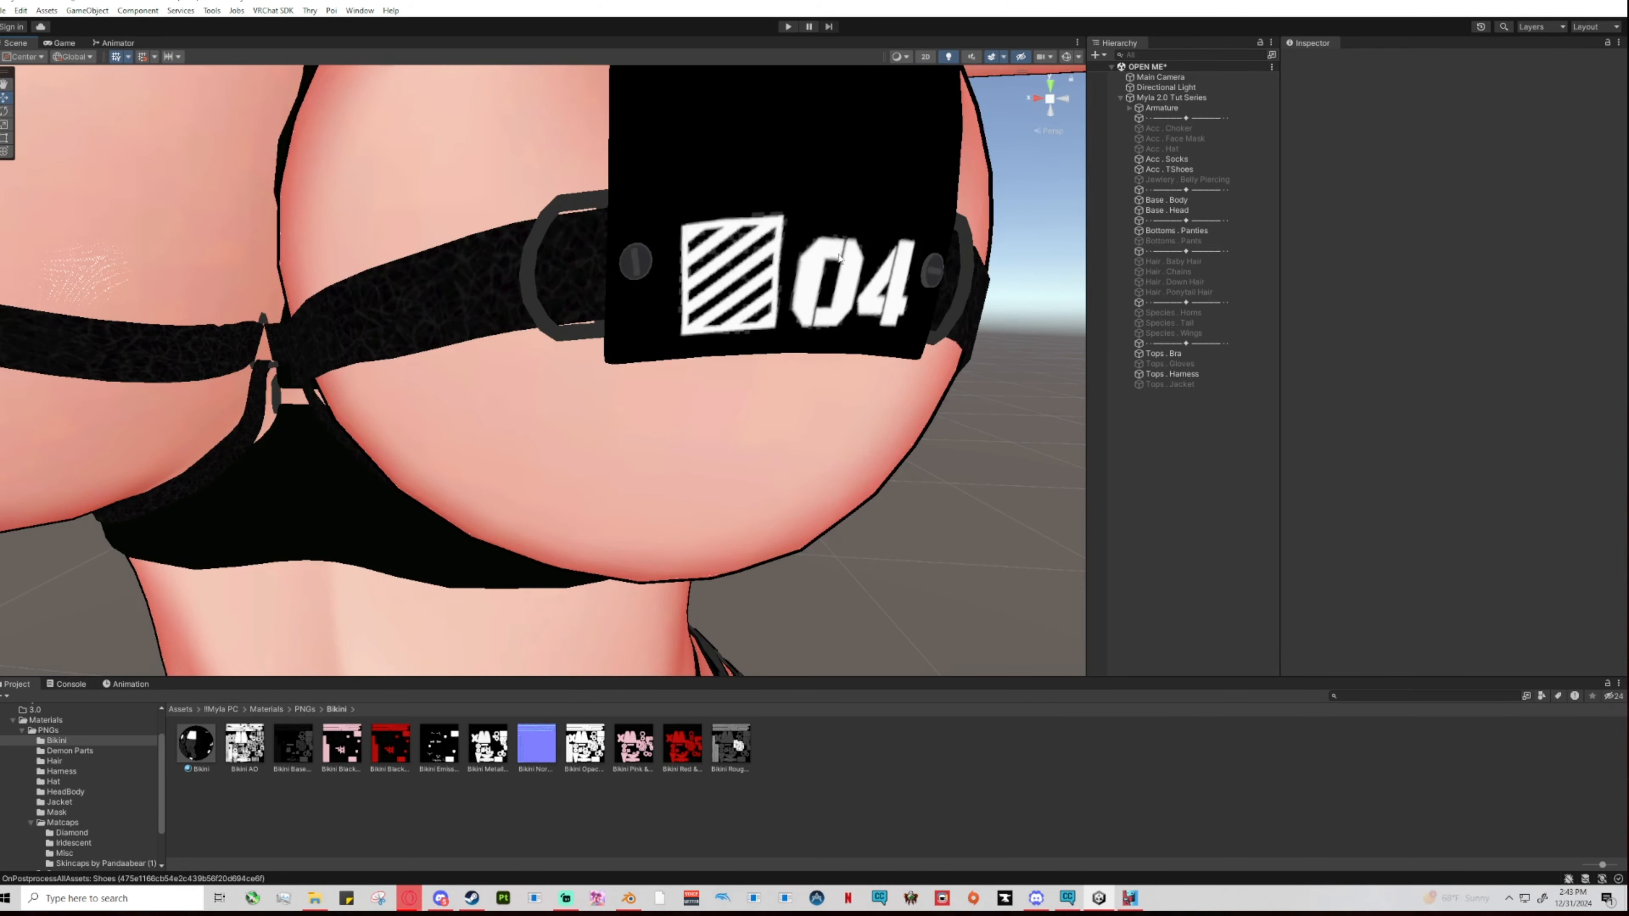
scroll(769, 444, down, 10)
middle_drag(642, 478, 768, 456)
right_drag(561, 464, 741, 489)
scroll(661, 478, down, 5)
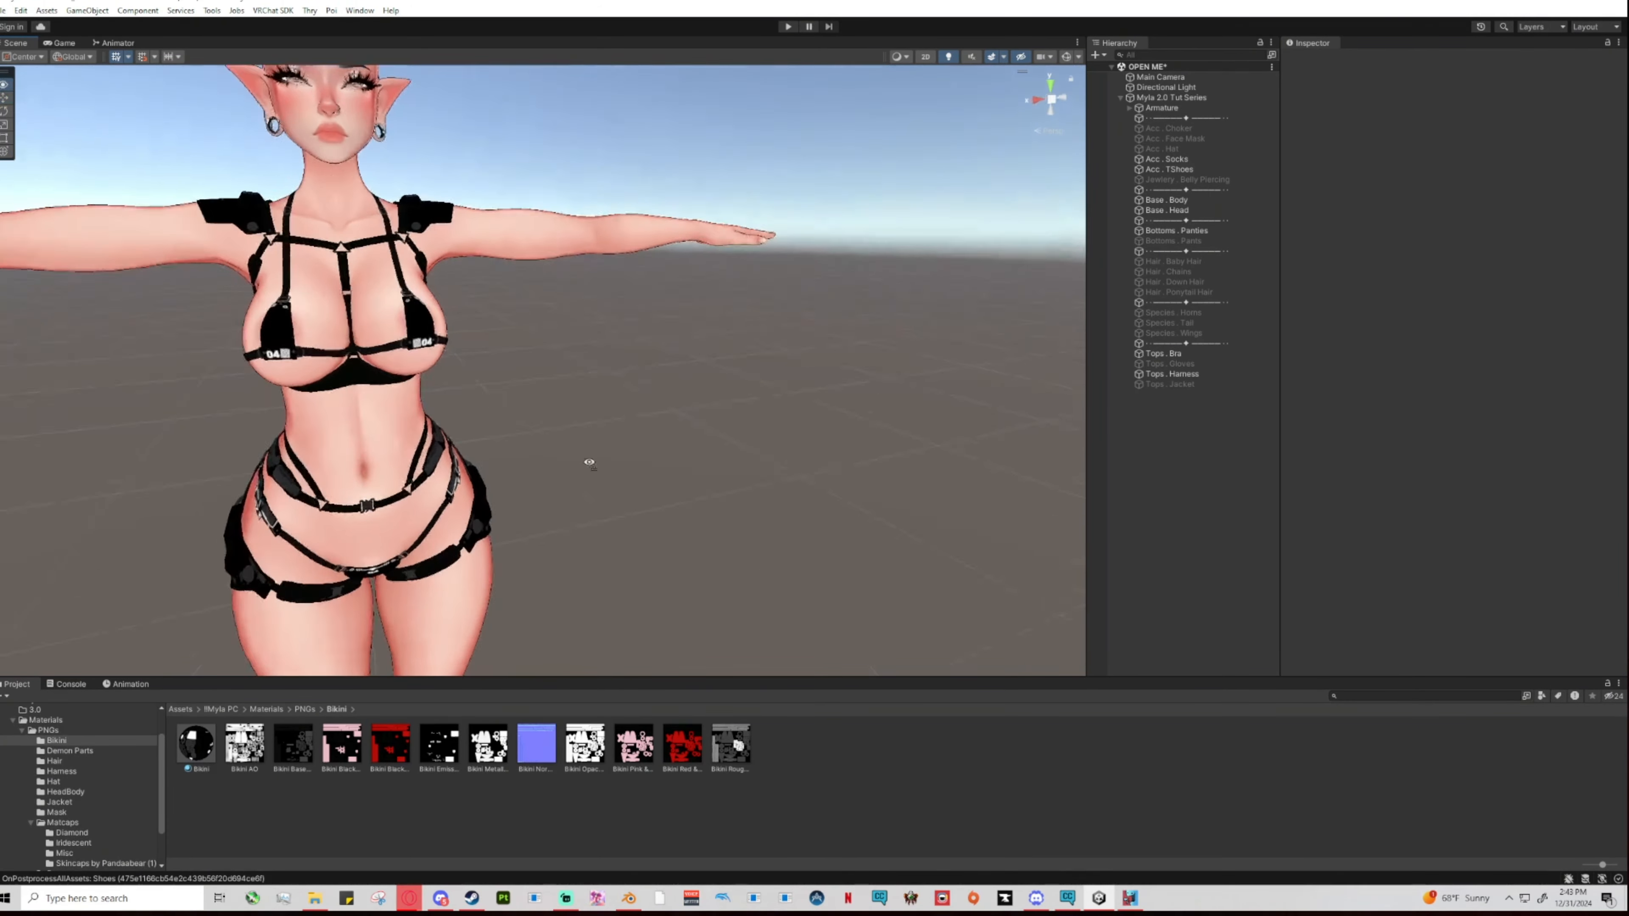
middle_drag(589, 462, 955, 412)
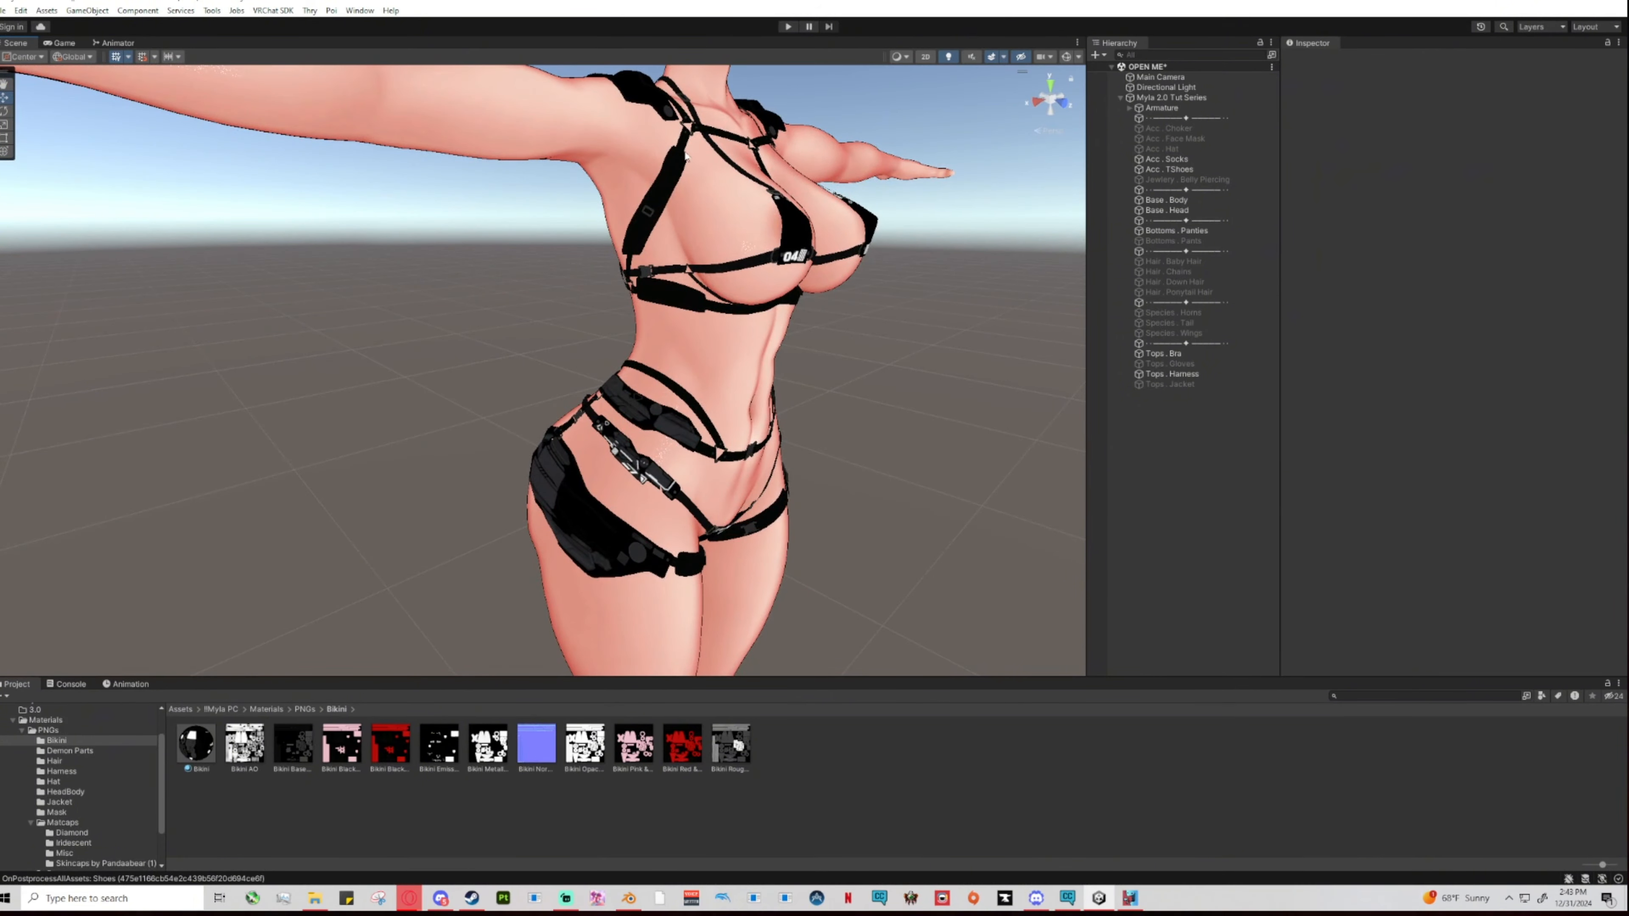
middle_drag(837, 418, 644, 484)
right_drag(833, 143, 583, 123)
middle_drag(763, 420, 489, 367)
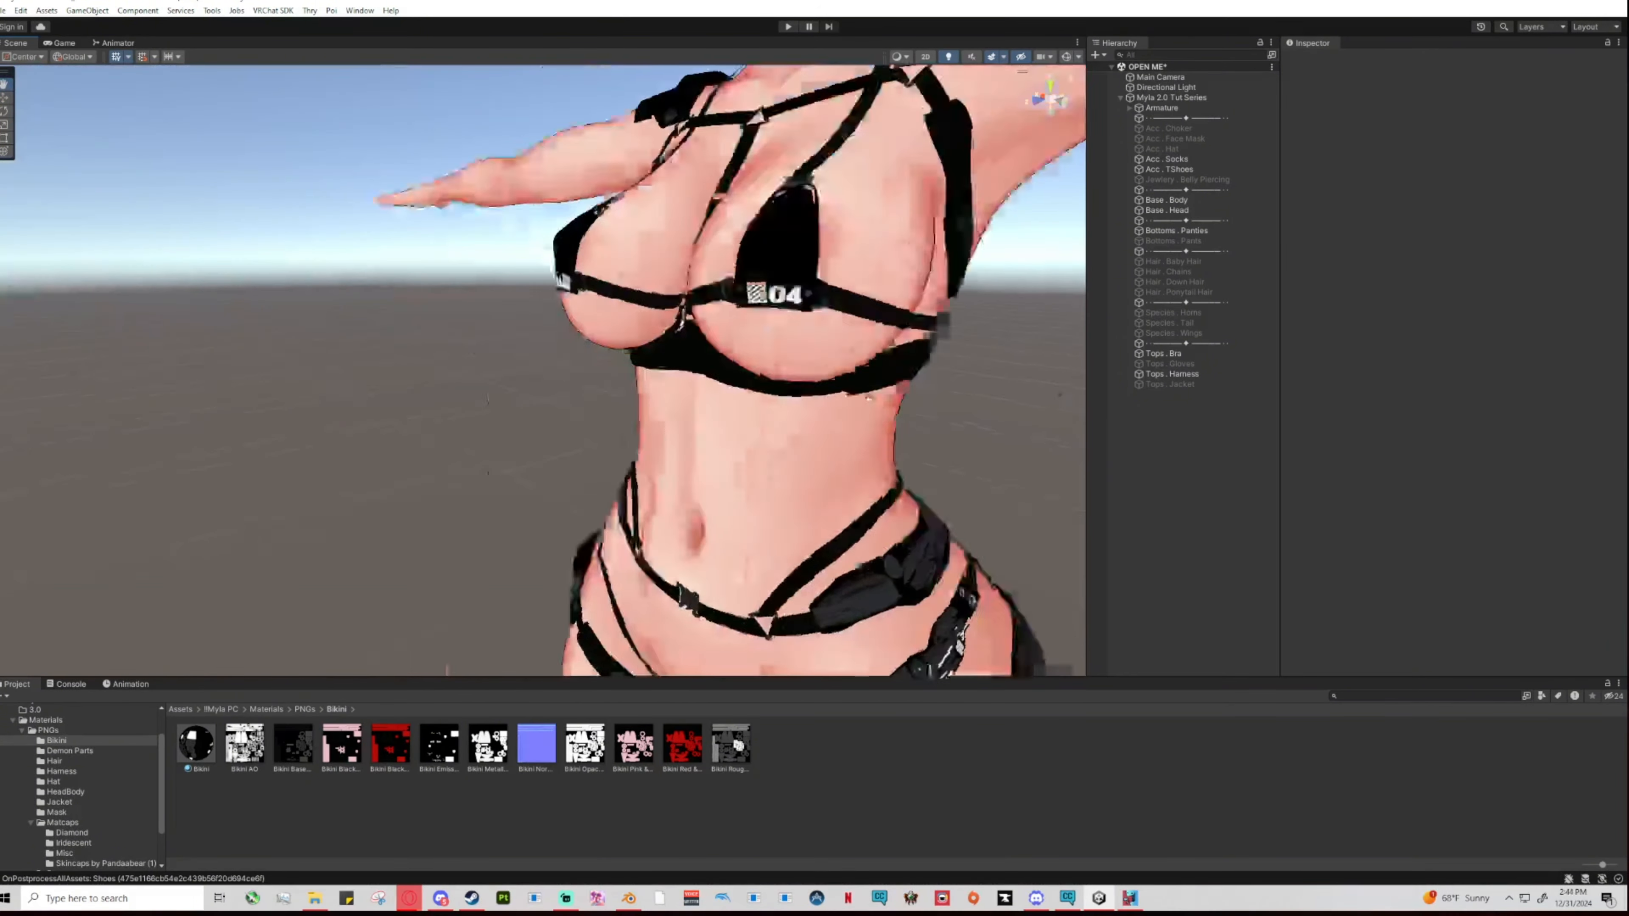
scroll(873, 441, down, 4)
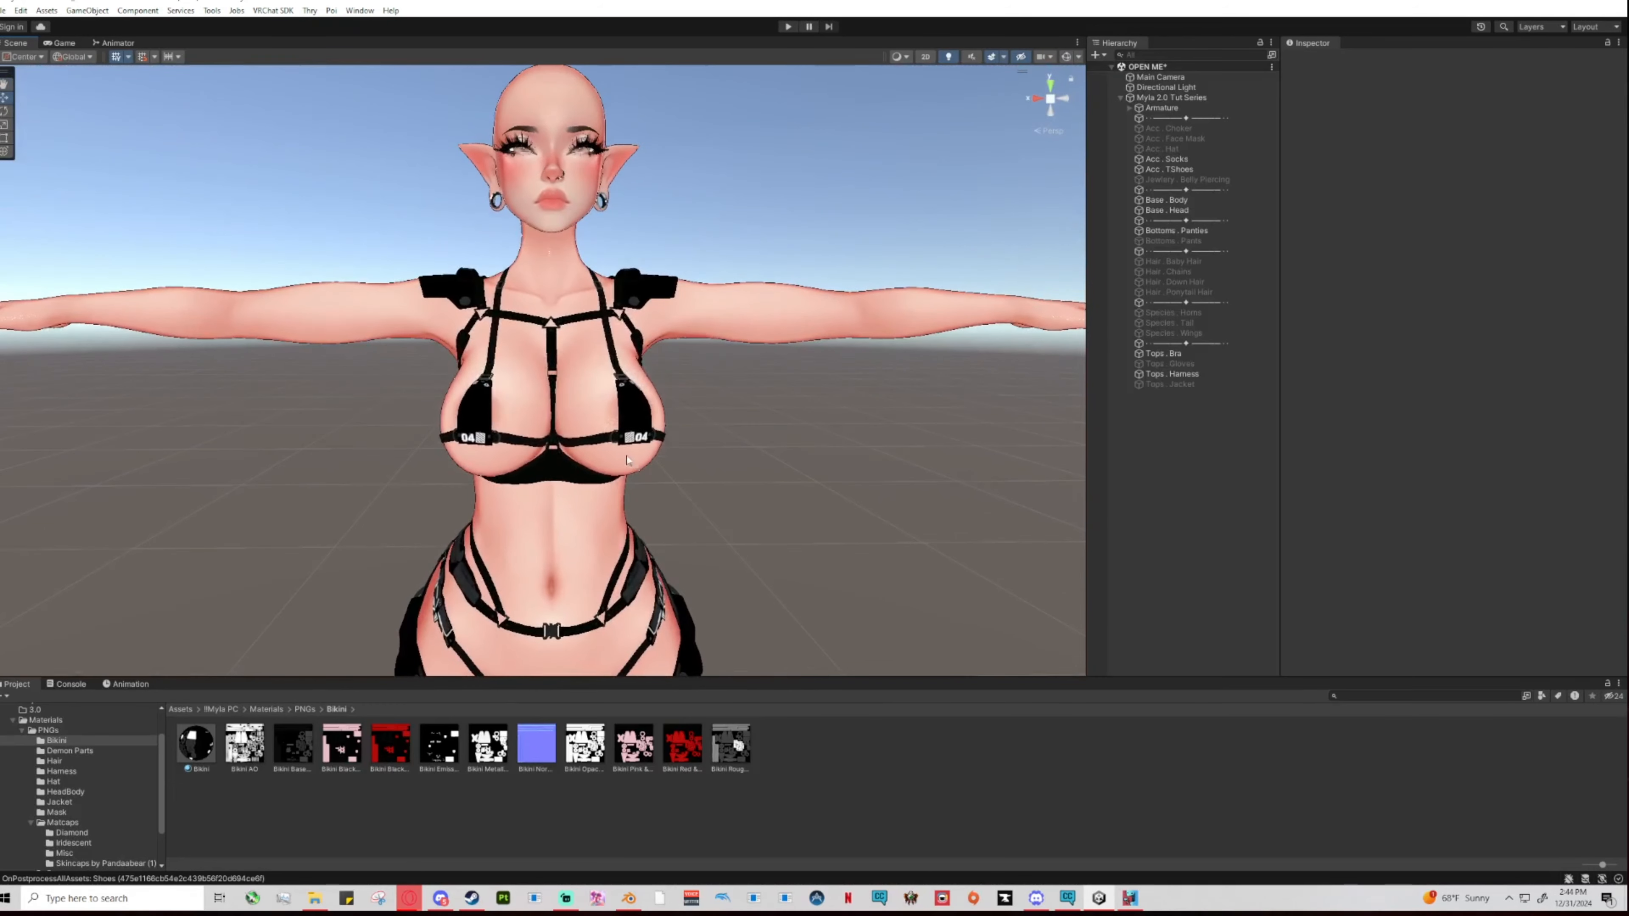
Select the bra and enable Center Out in the Bikini material's Emission 0 settings, leaving Blinking off.
click(627, 459)
scroll(1430, 578, down, 15)
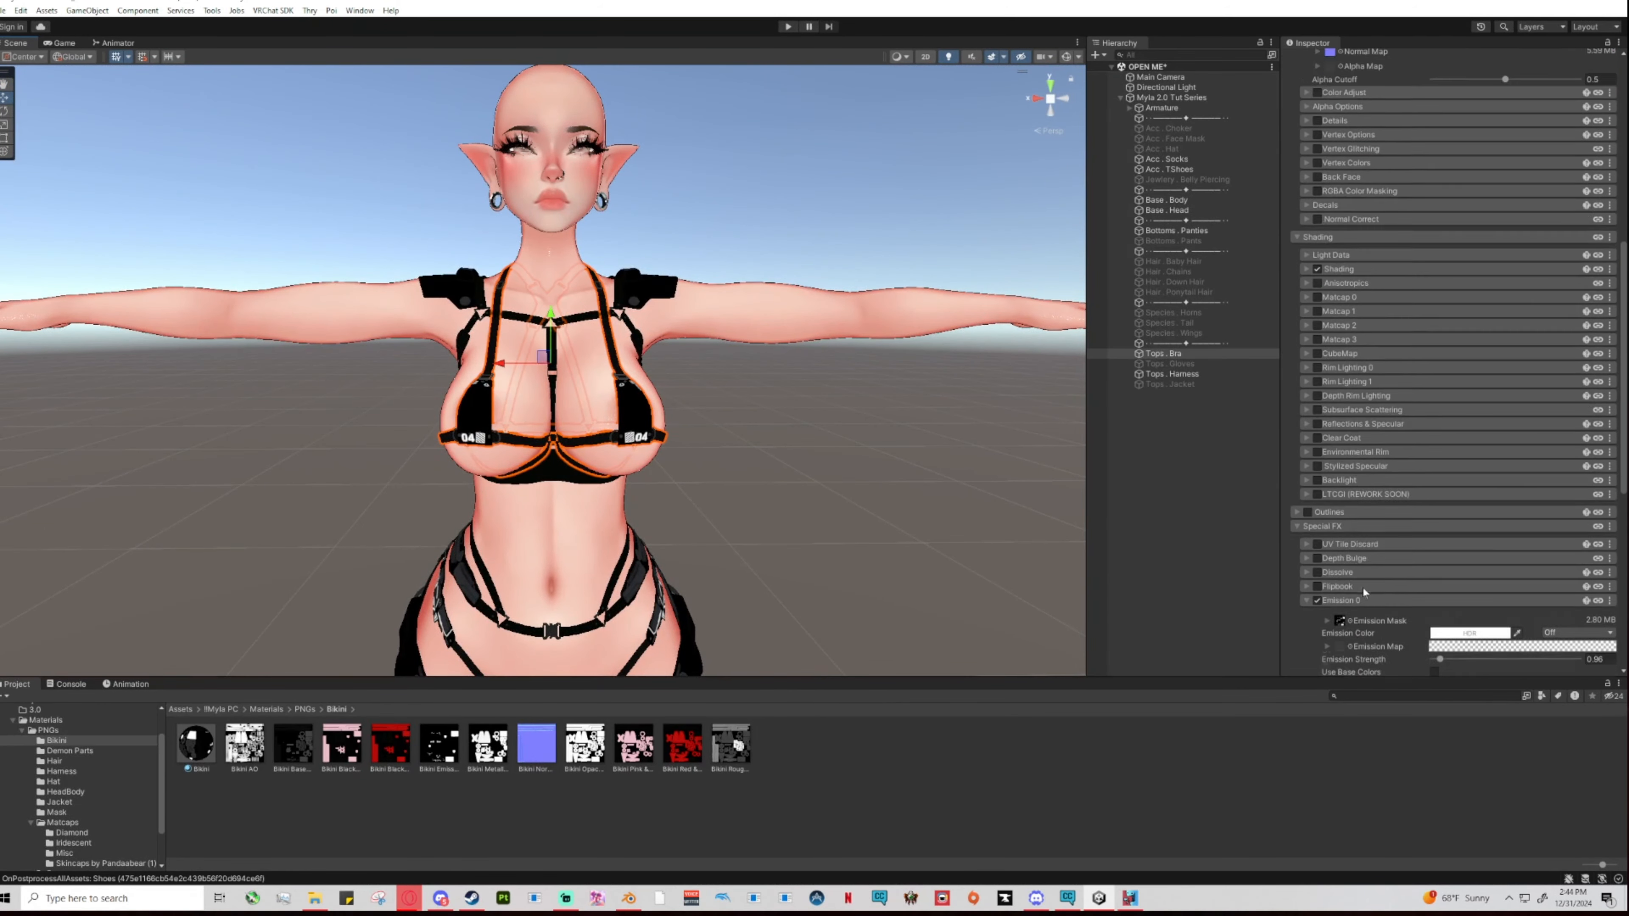
scroll(1360, 584, down, 3)
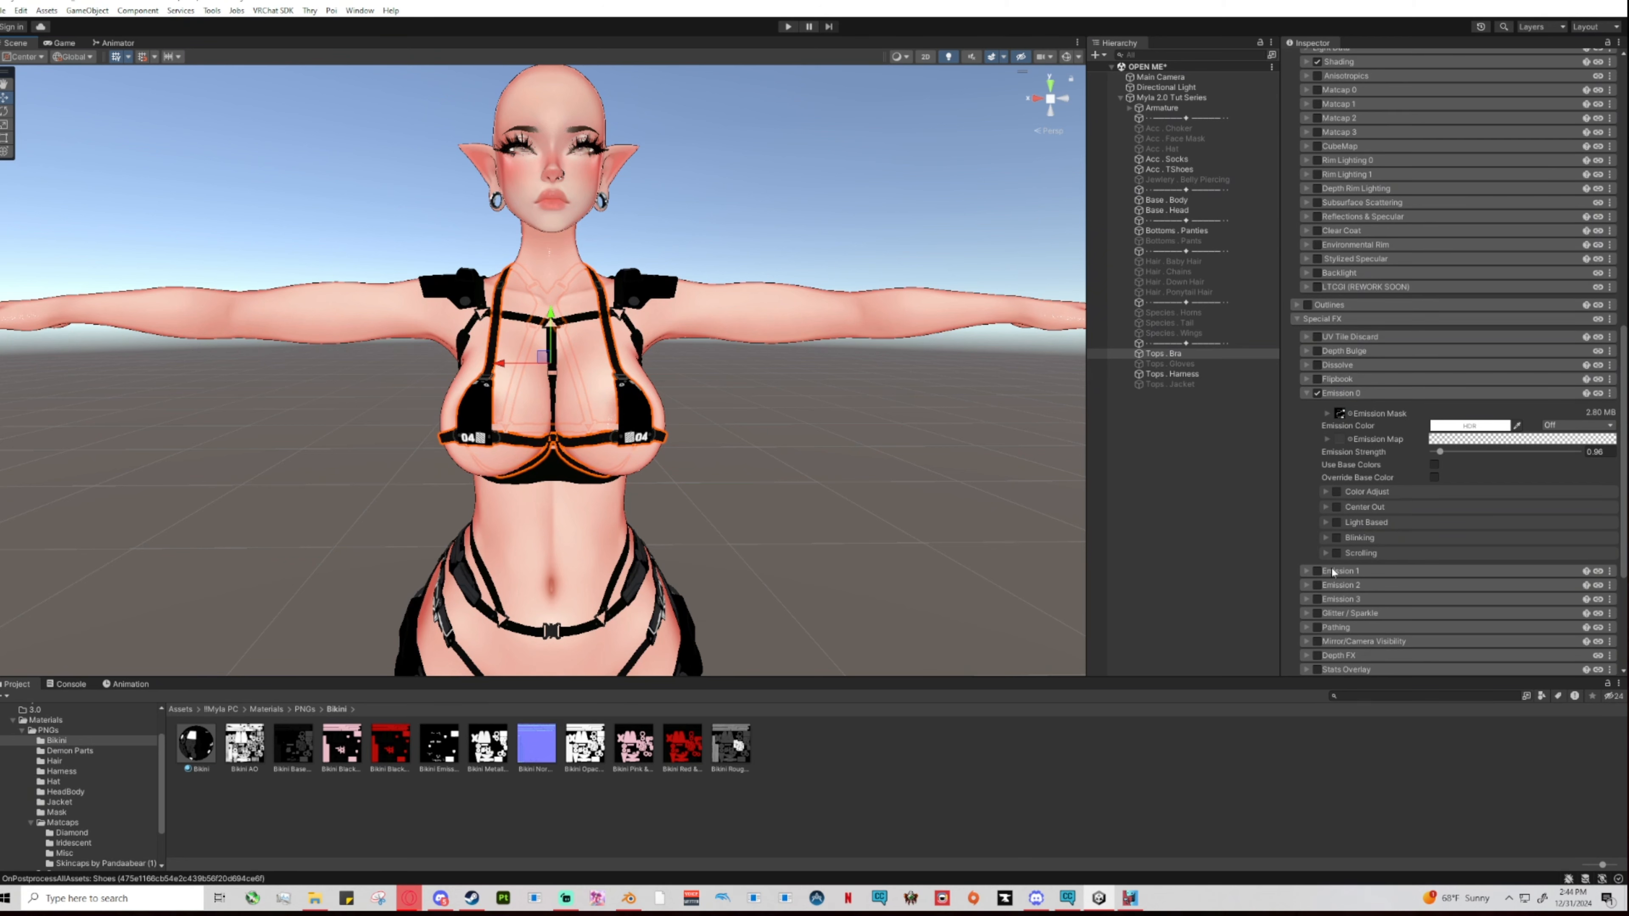
click(1326, 508)
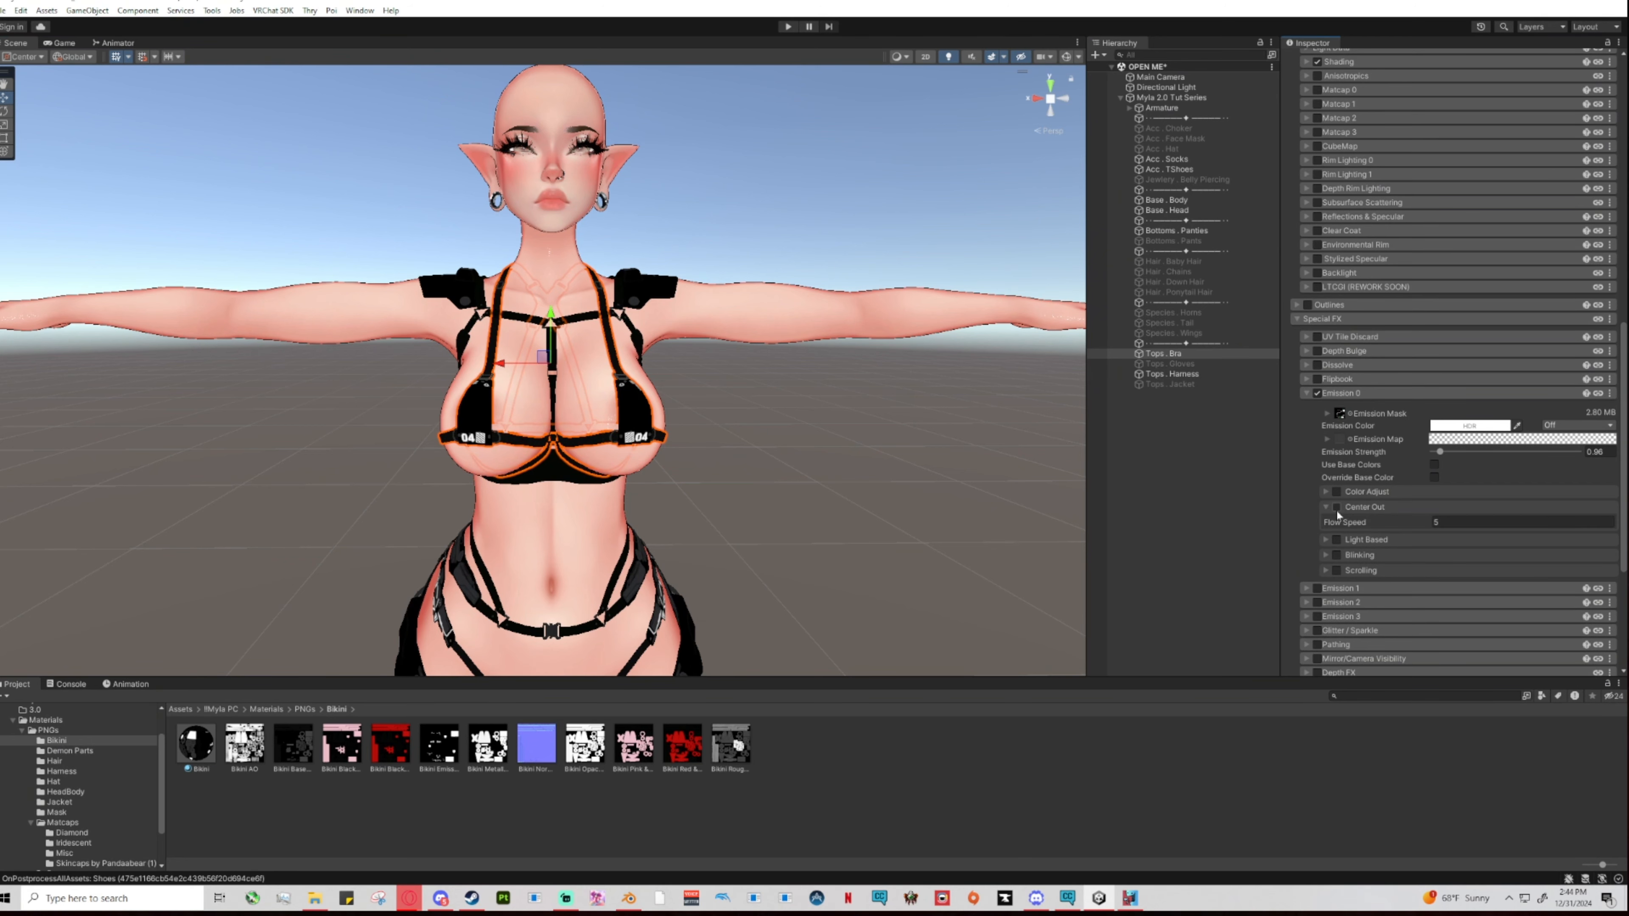
click(1337, 555)
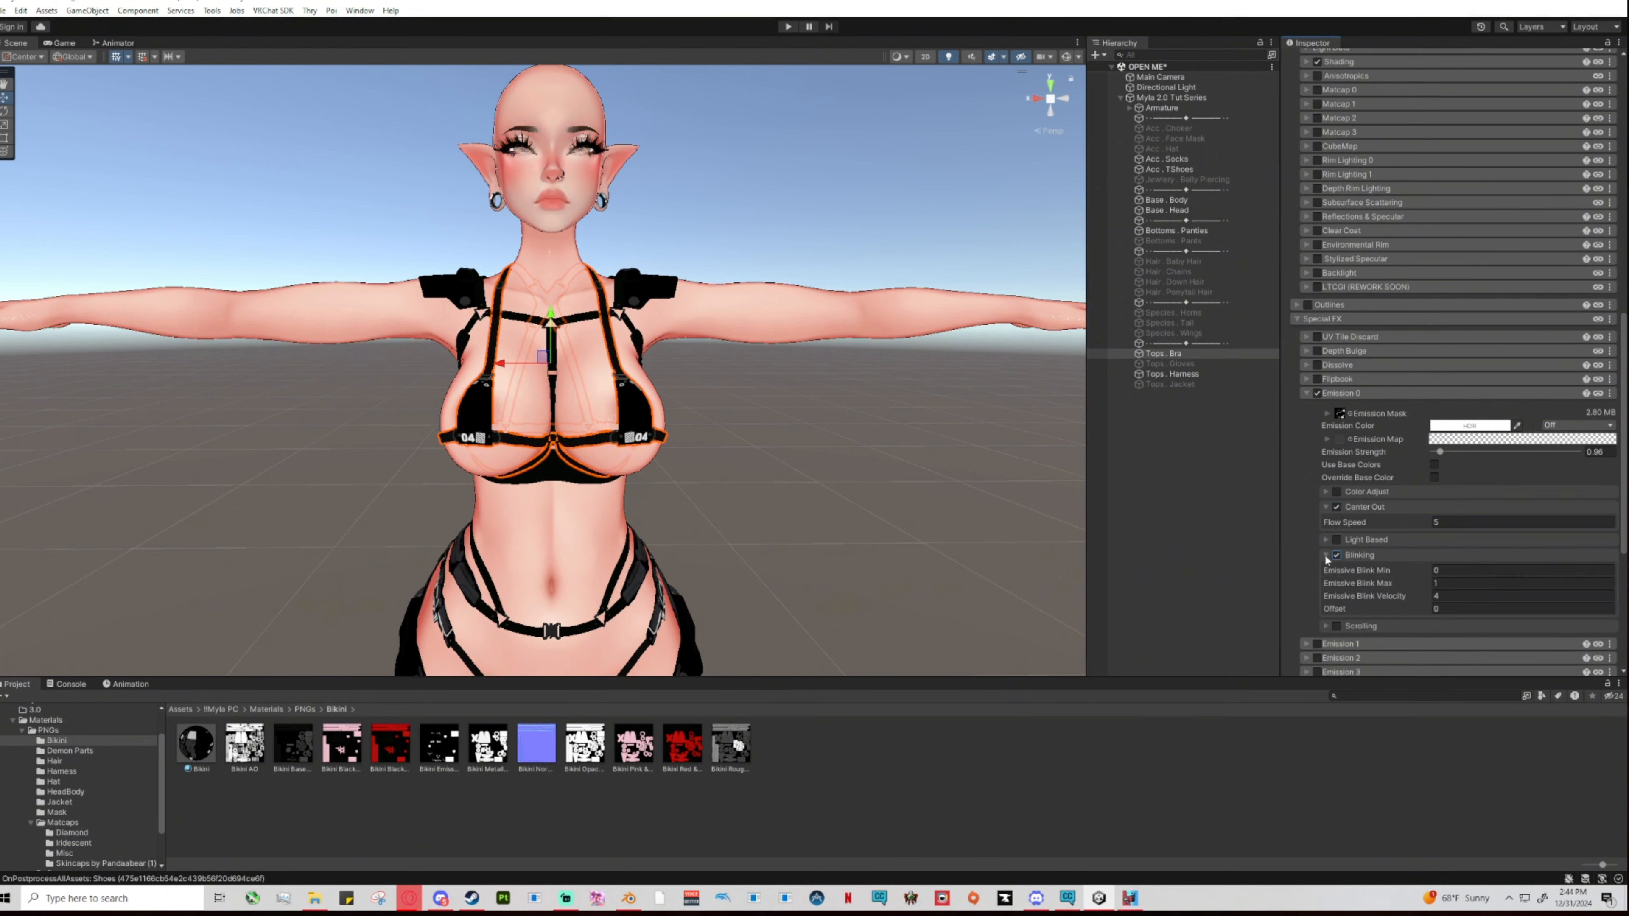
click(1335, 557)
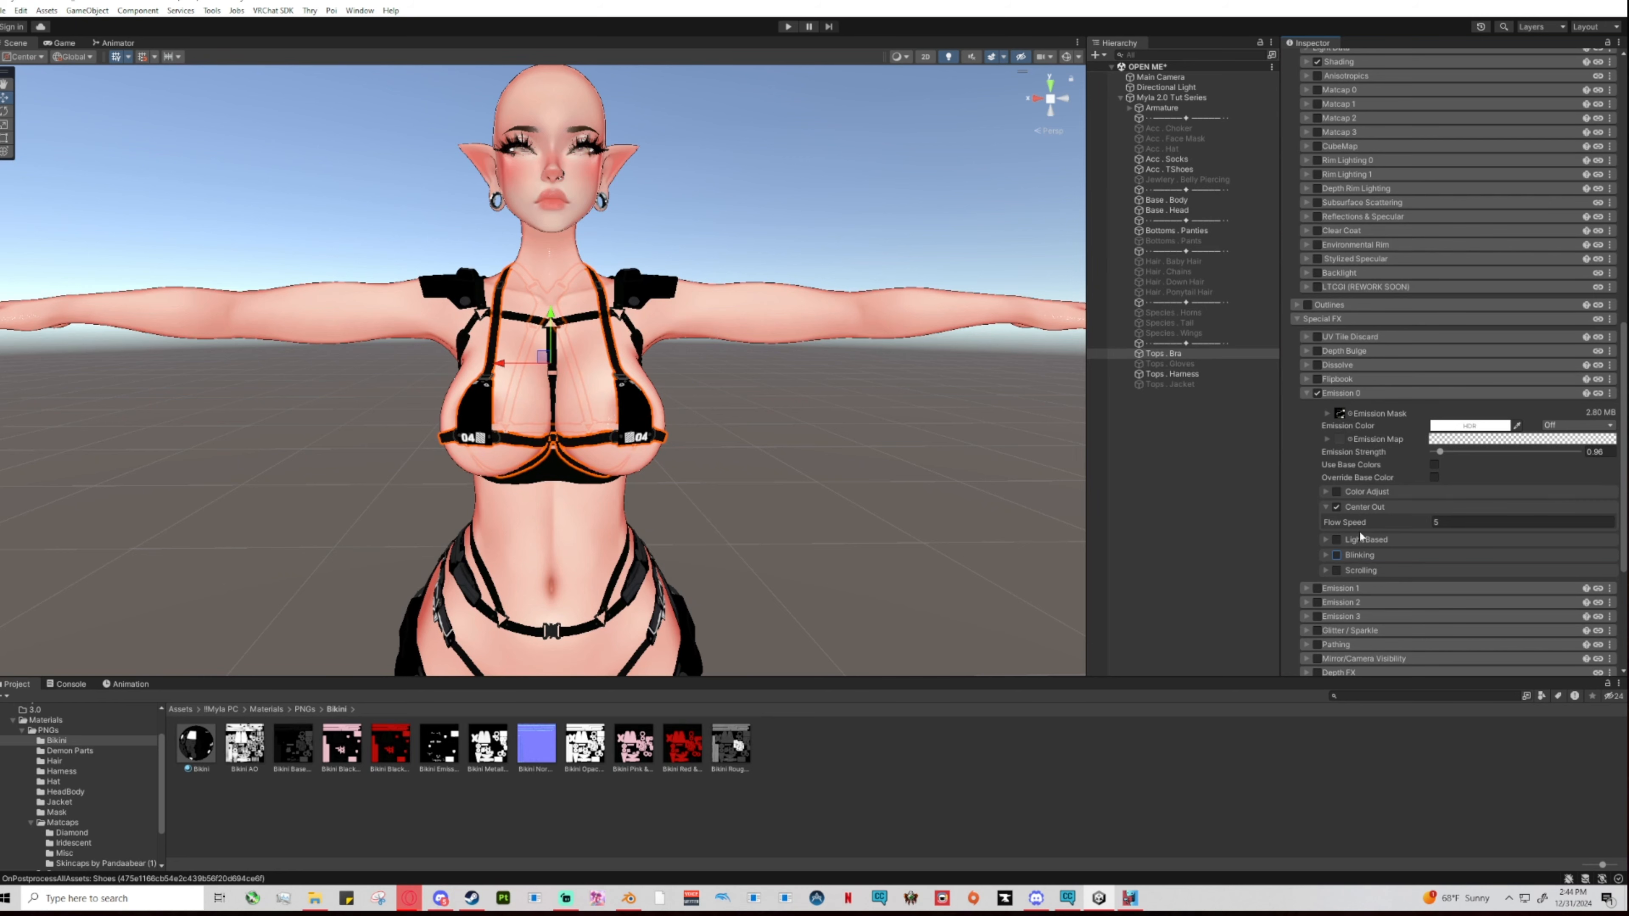
Set the Center Out flow speed to 0.95 and enter Play mode with the Scene view showing.
scroll(659, 526, up, 5)
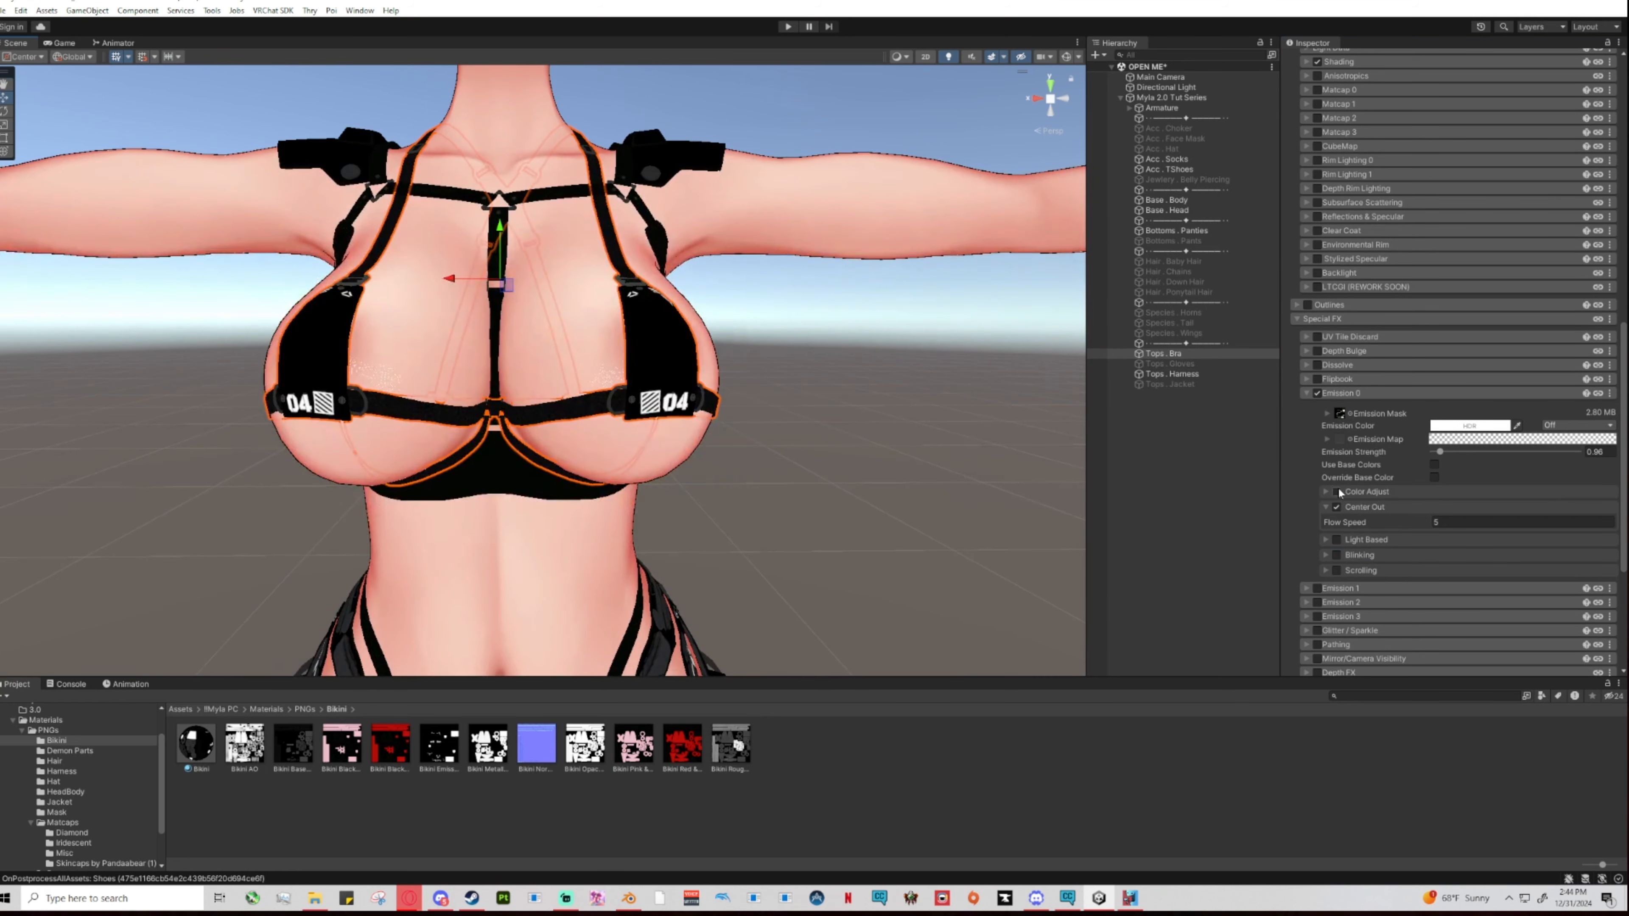
drag(1352, 524, 1322, 524)
click(788, 26)
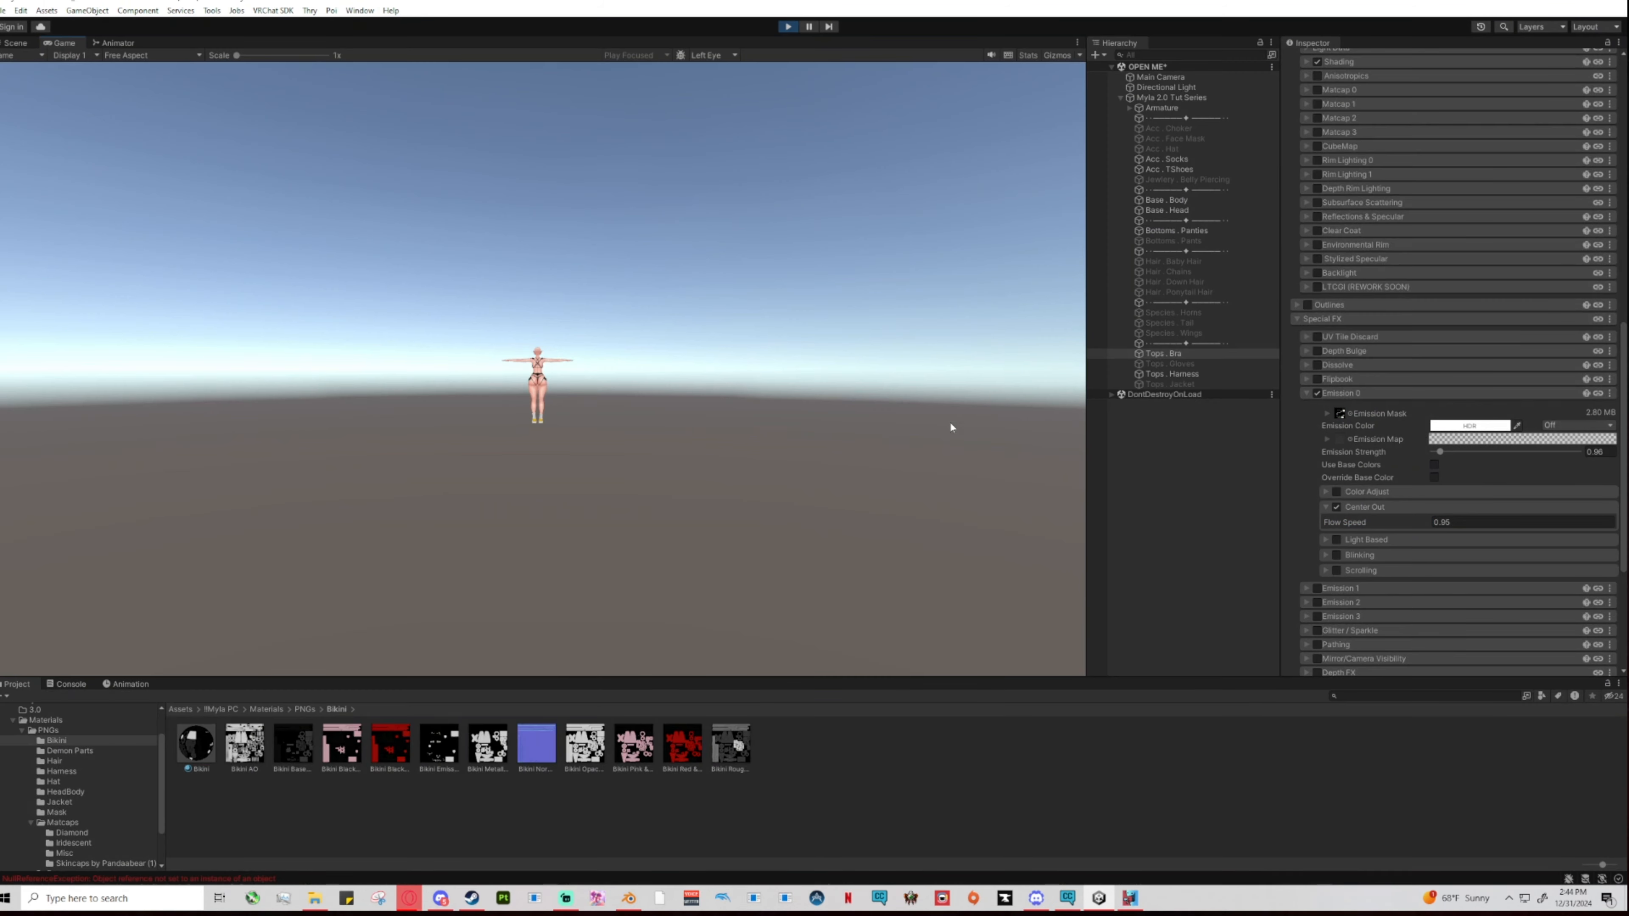
click(26, 44)
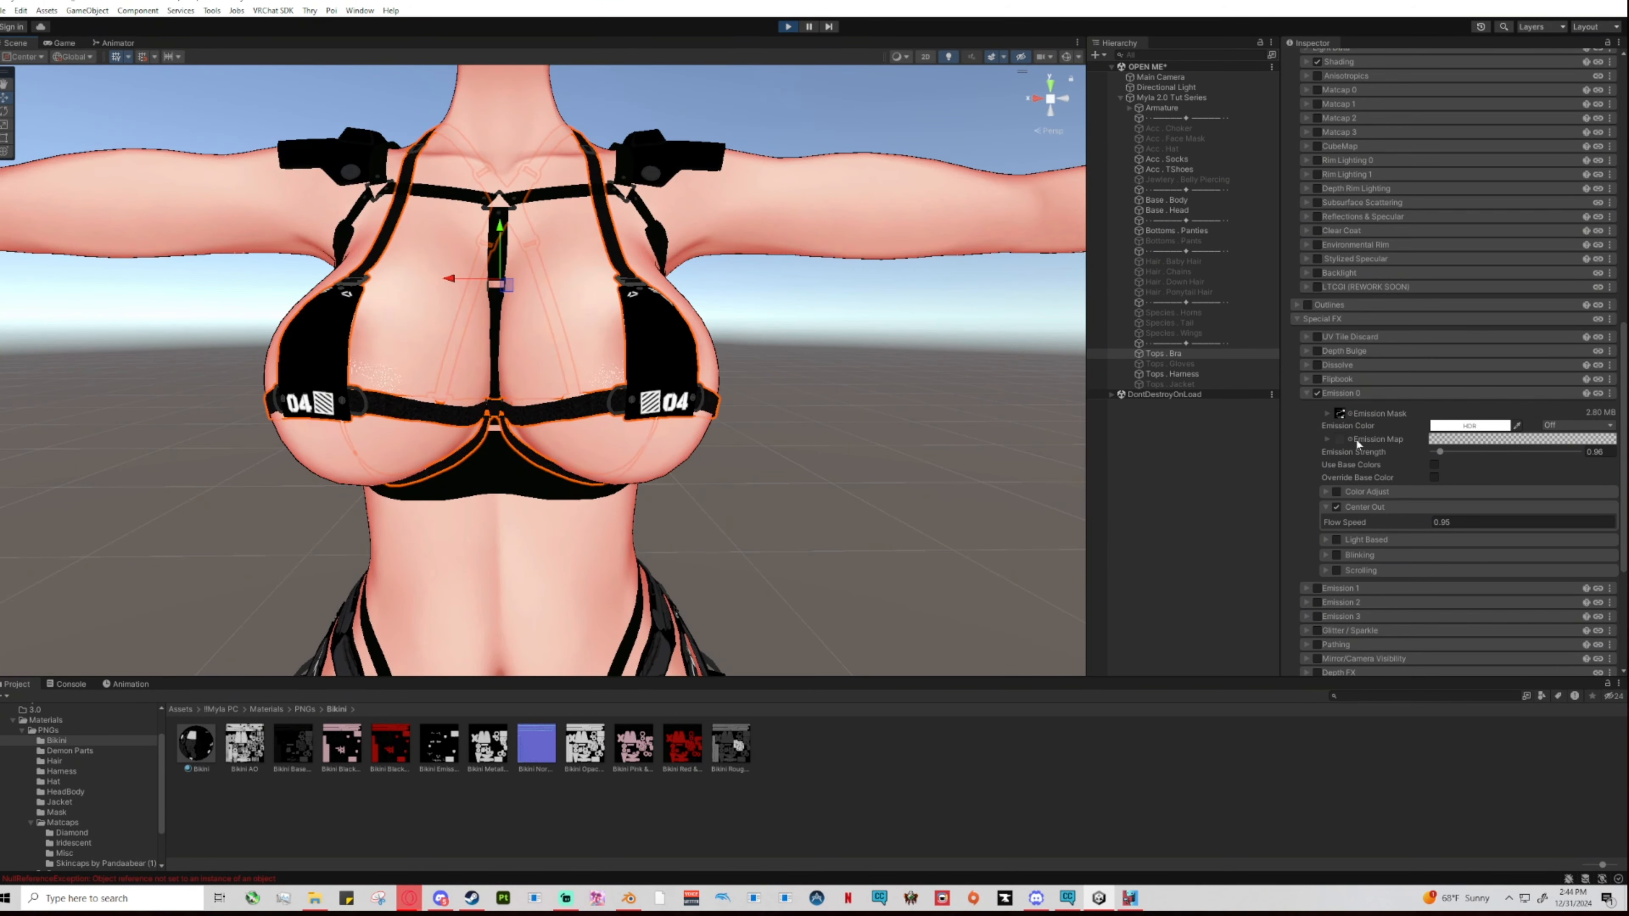
Search the textures for "noise" and assign a dark, blotchy noise texture as the Emission 0 emission map.
click(1350, 440)
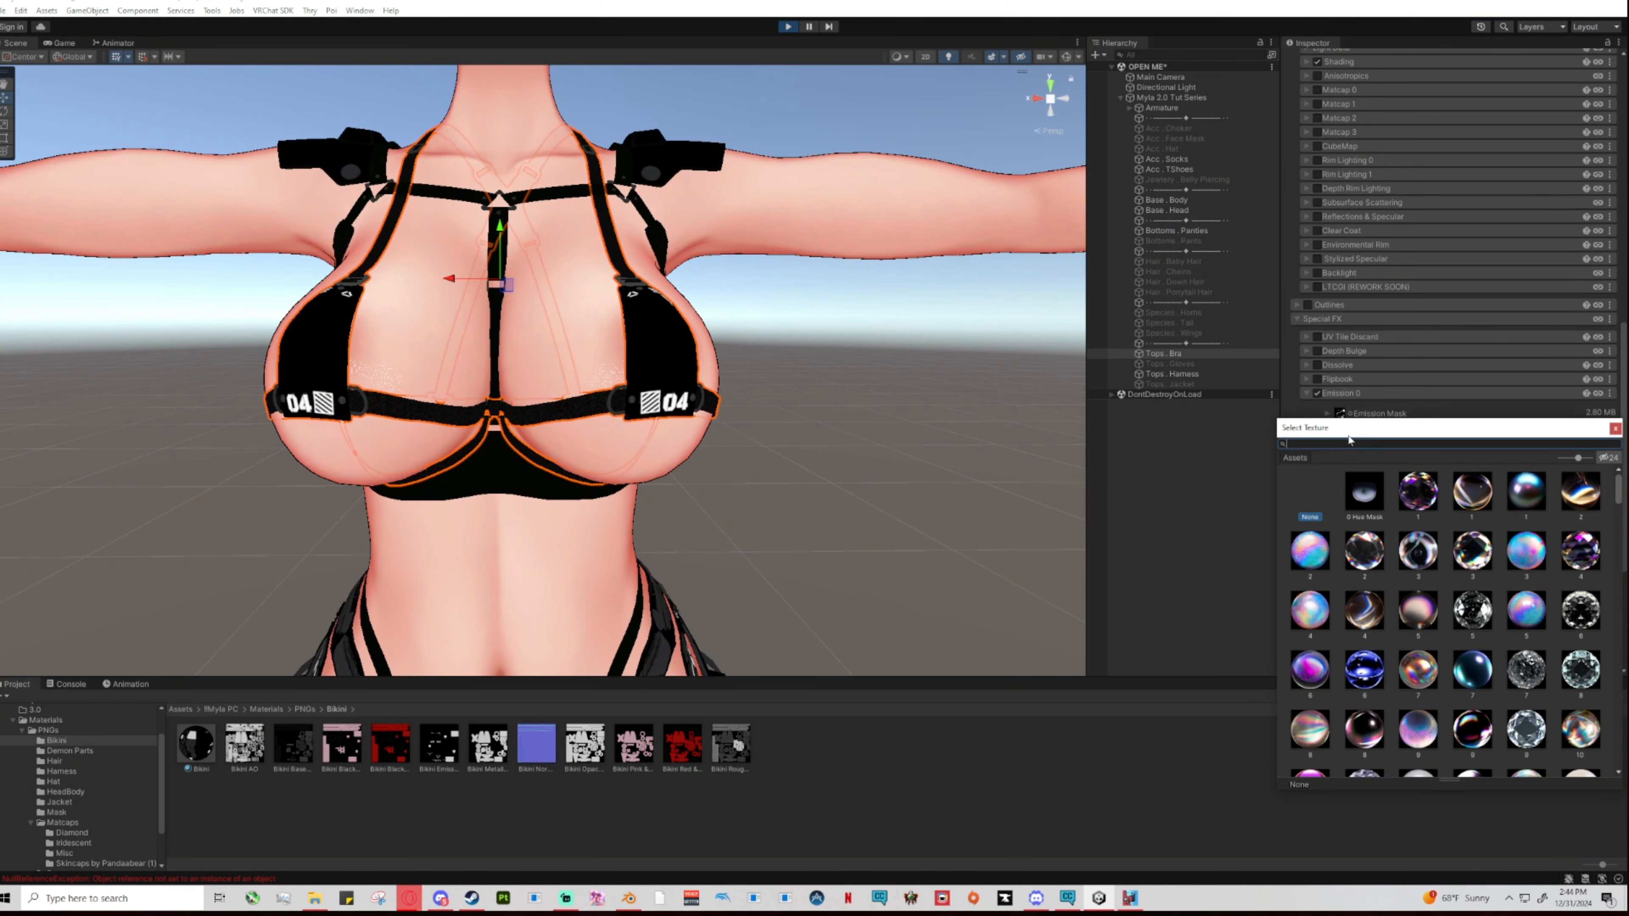
text(noise)
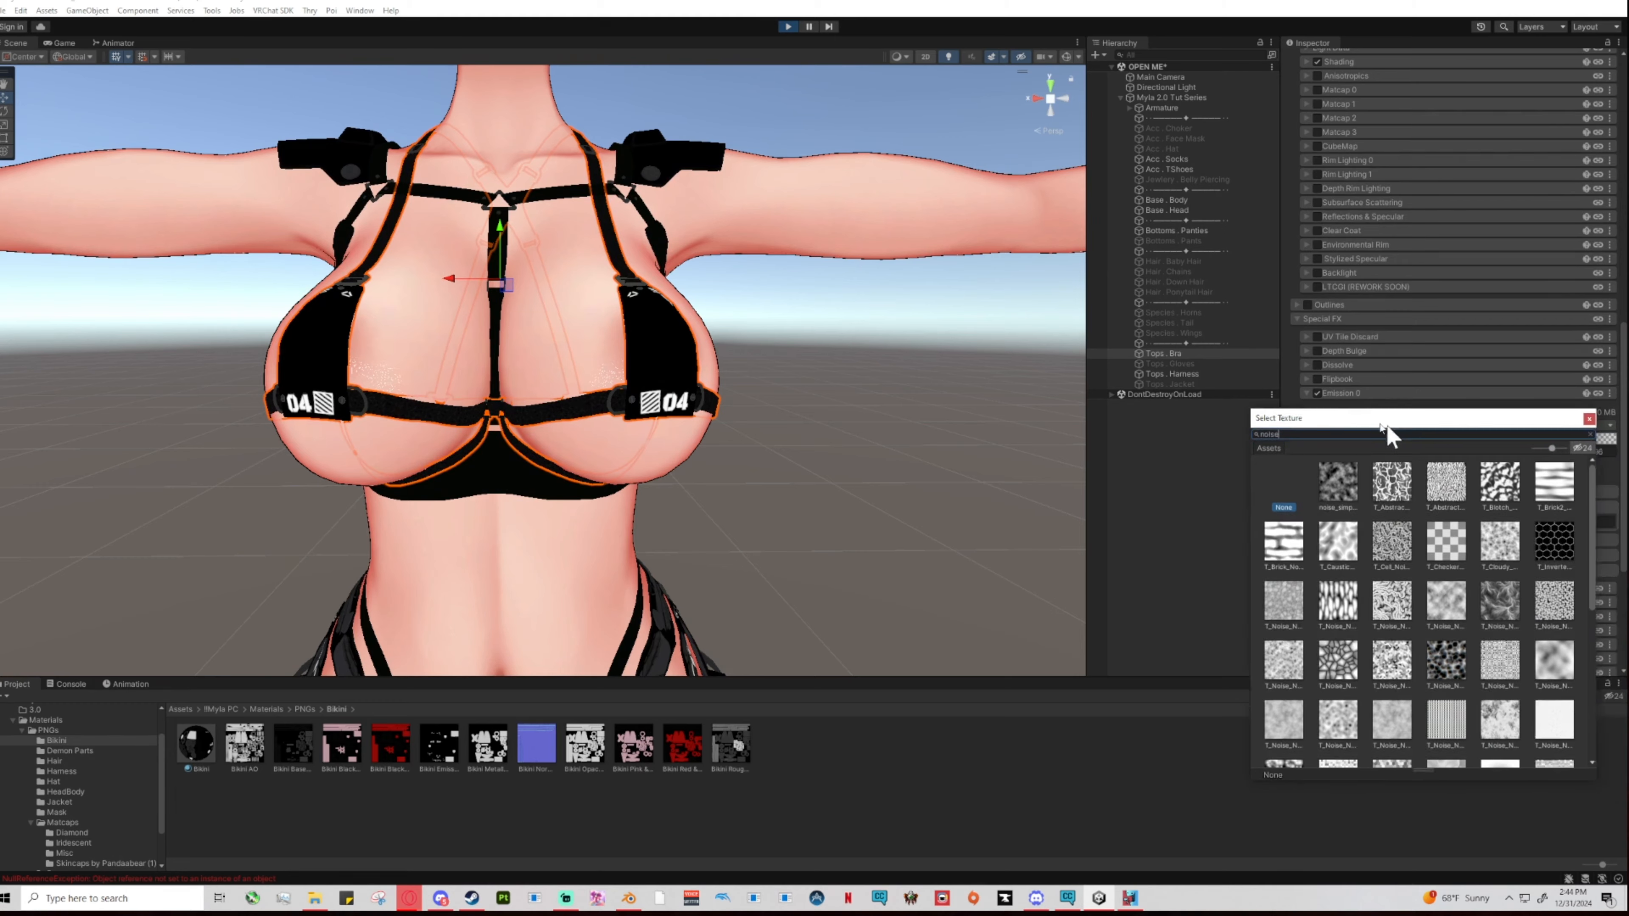
drag(1385, 429, 870, 268)
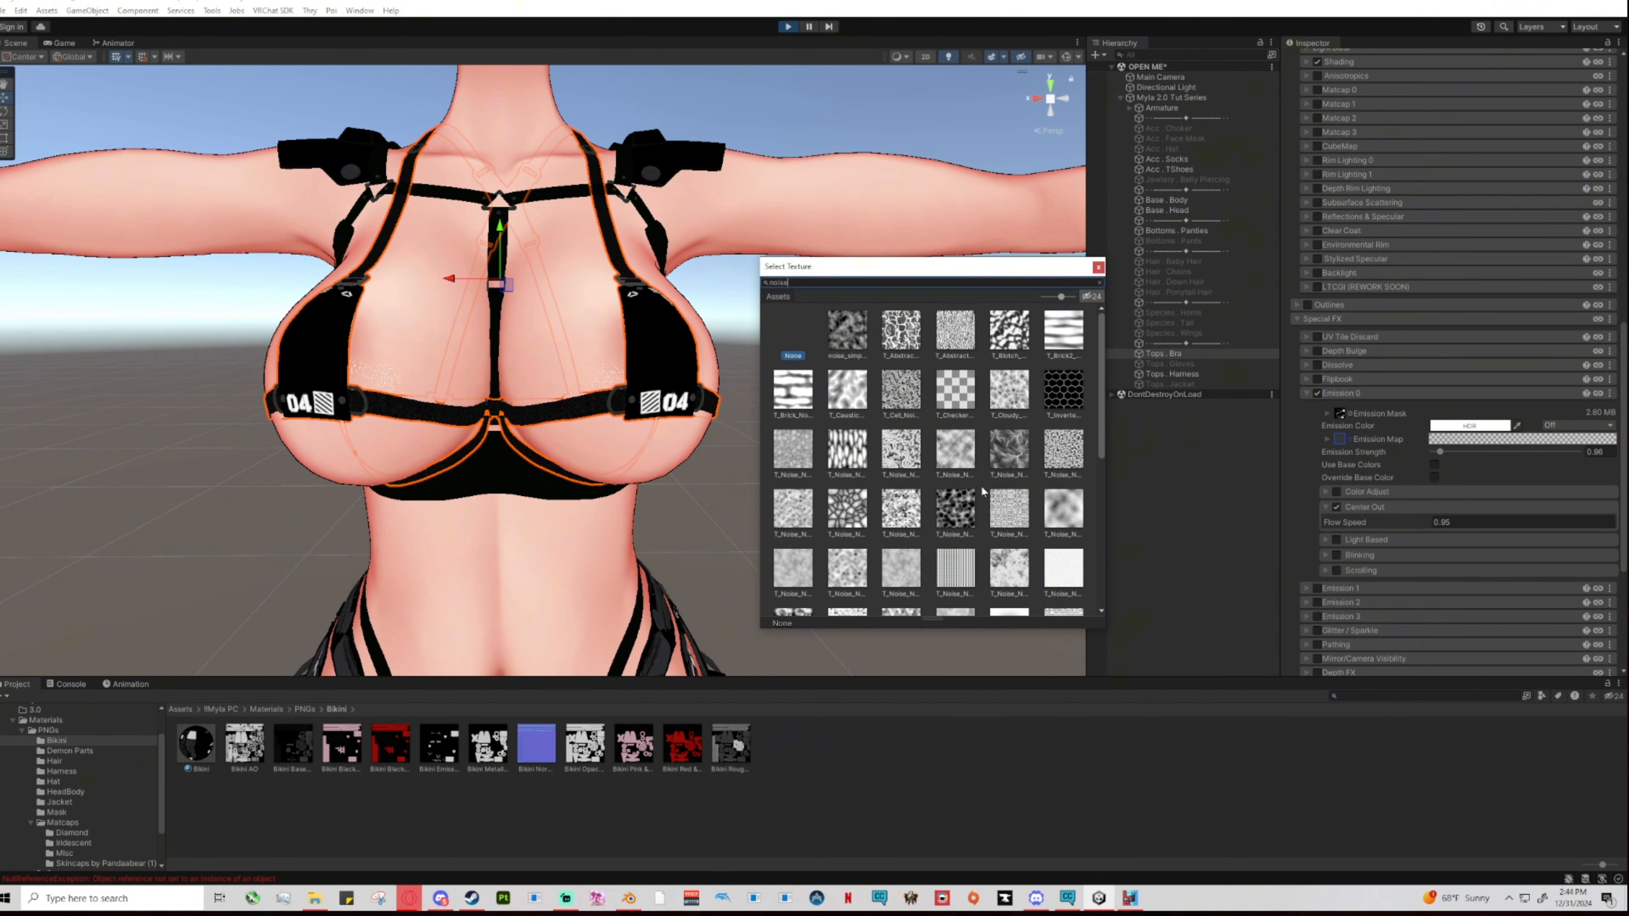
click(956, 507)
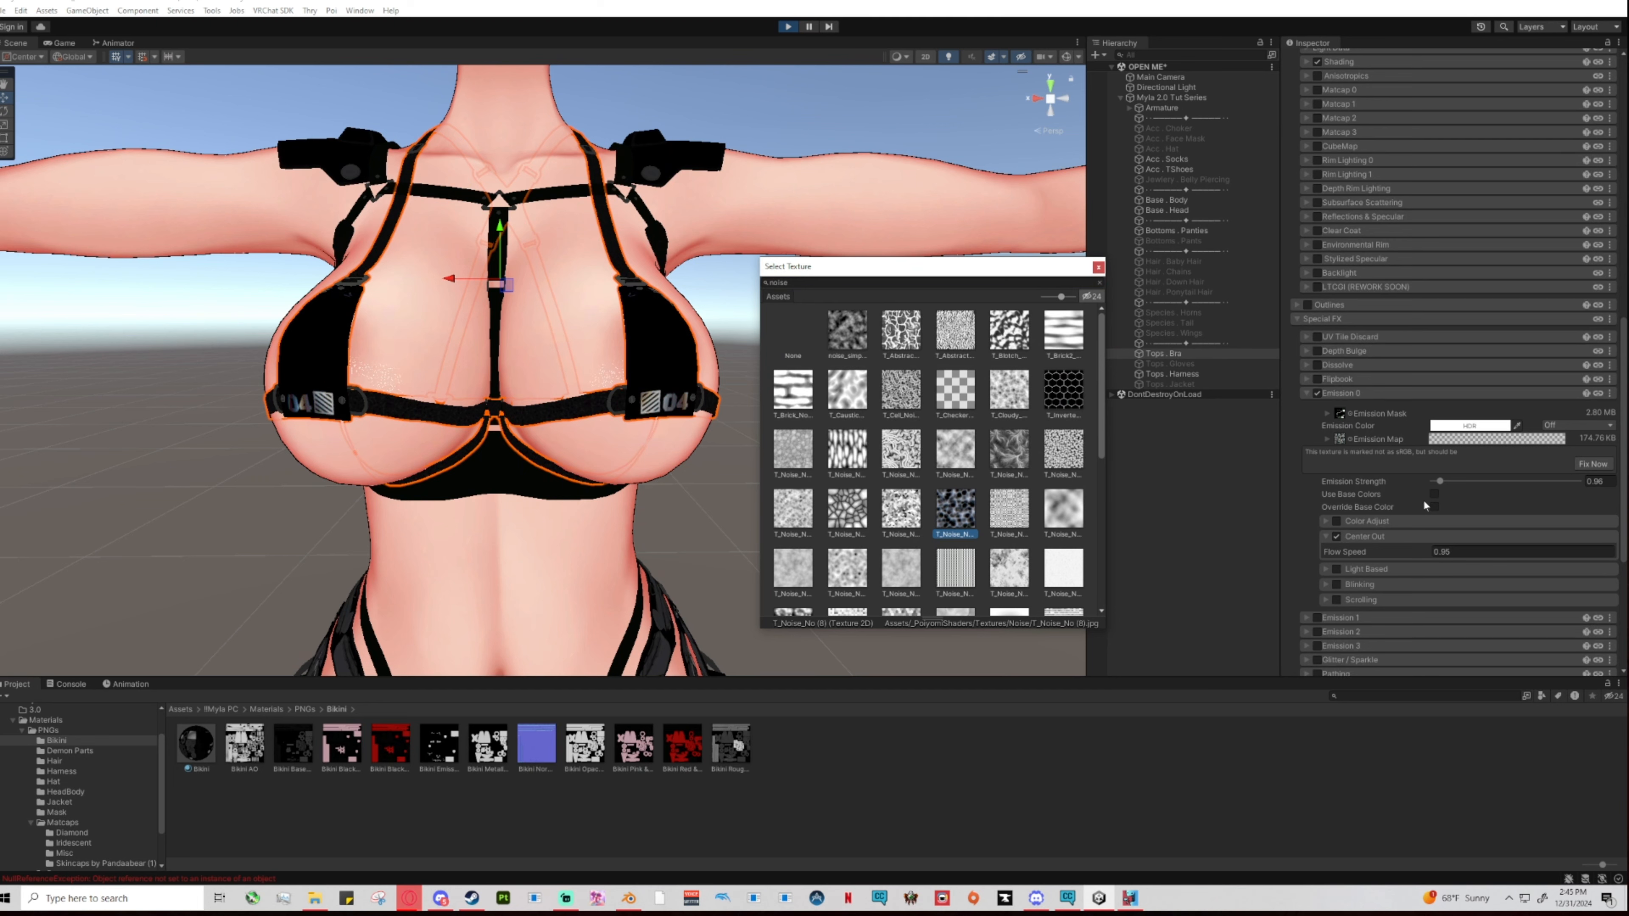
Raise the Emission 0 strength to 3.34 and check the animated glow on the bra's 04 marking.
drag(1440, 481, 1462, 482)
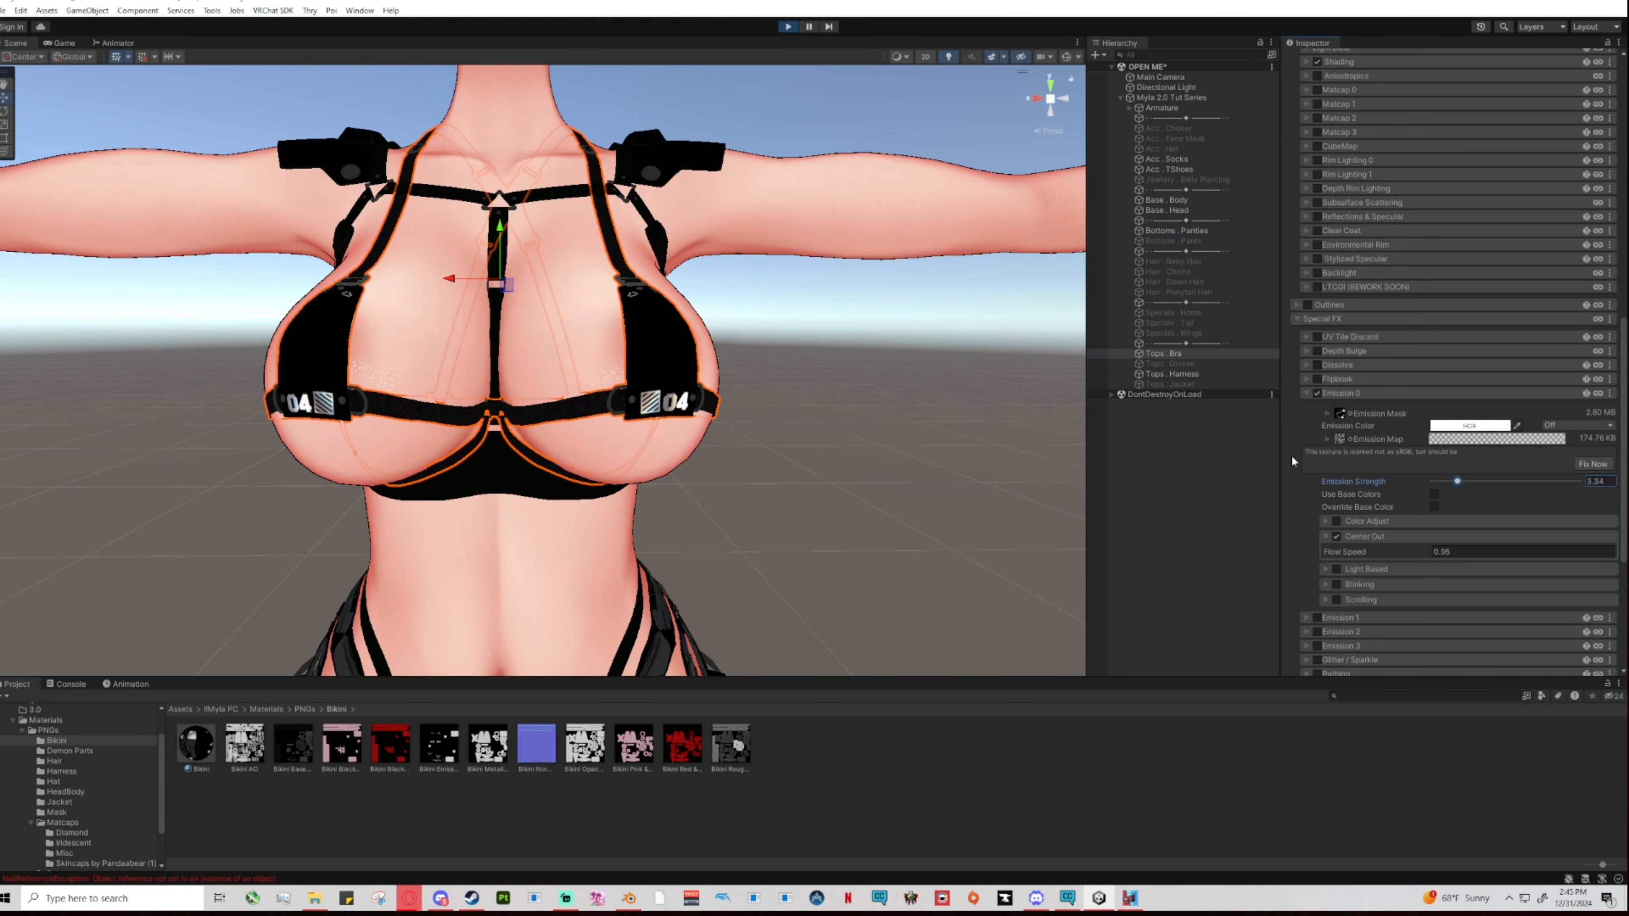
scroll(791, 410, up, 3)
scroll(791, 414, up, 3)
middle_drag(981, 532, 866, 404)
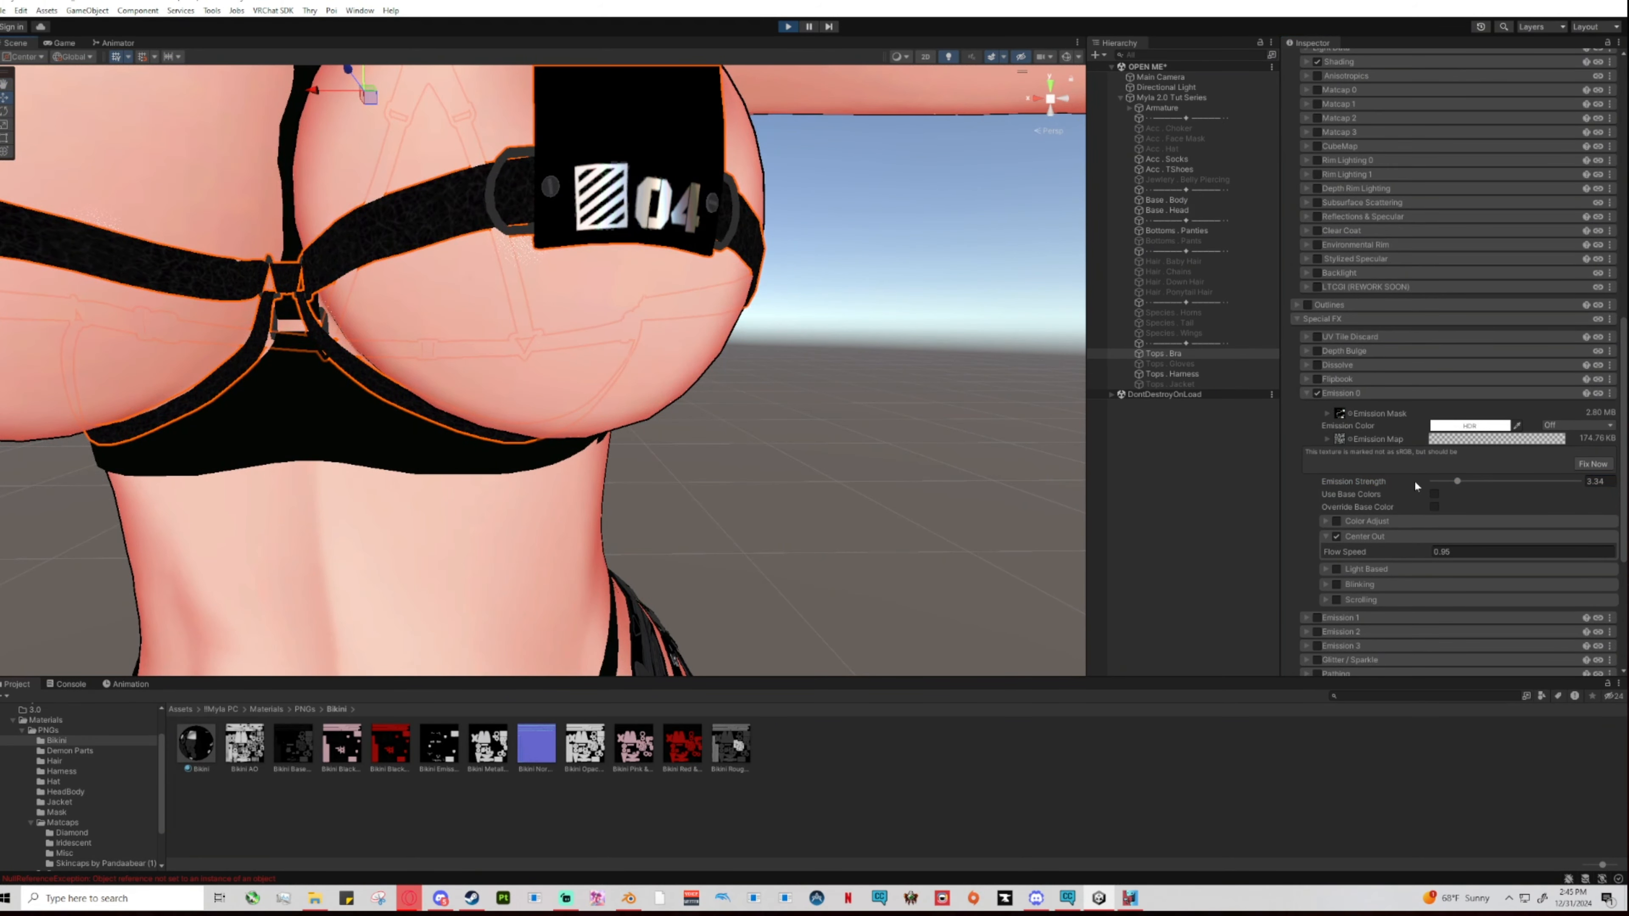
Try the Blinking and Scrolling effects on Emission 0 one at a time, turning each off again.
click(1337, 585)
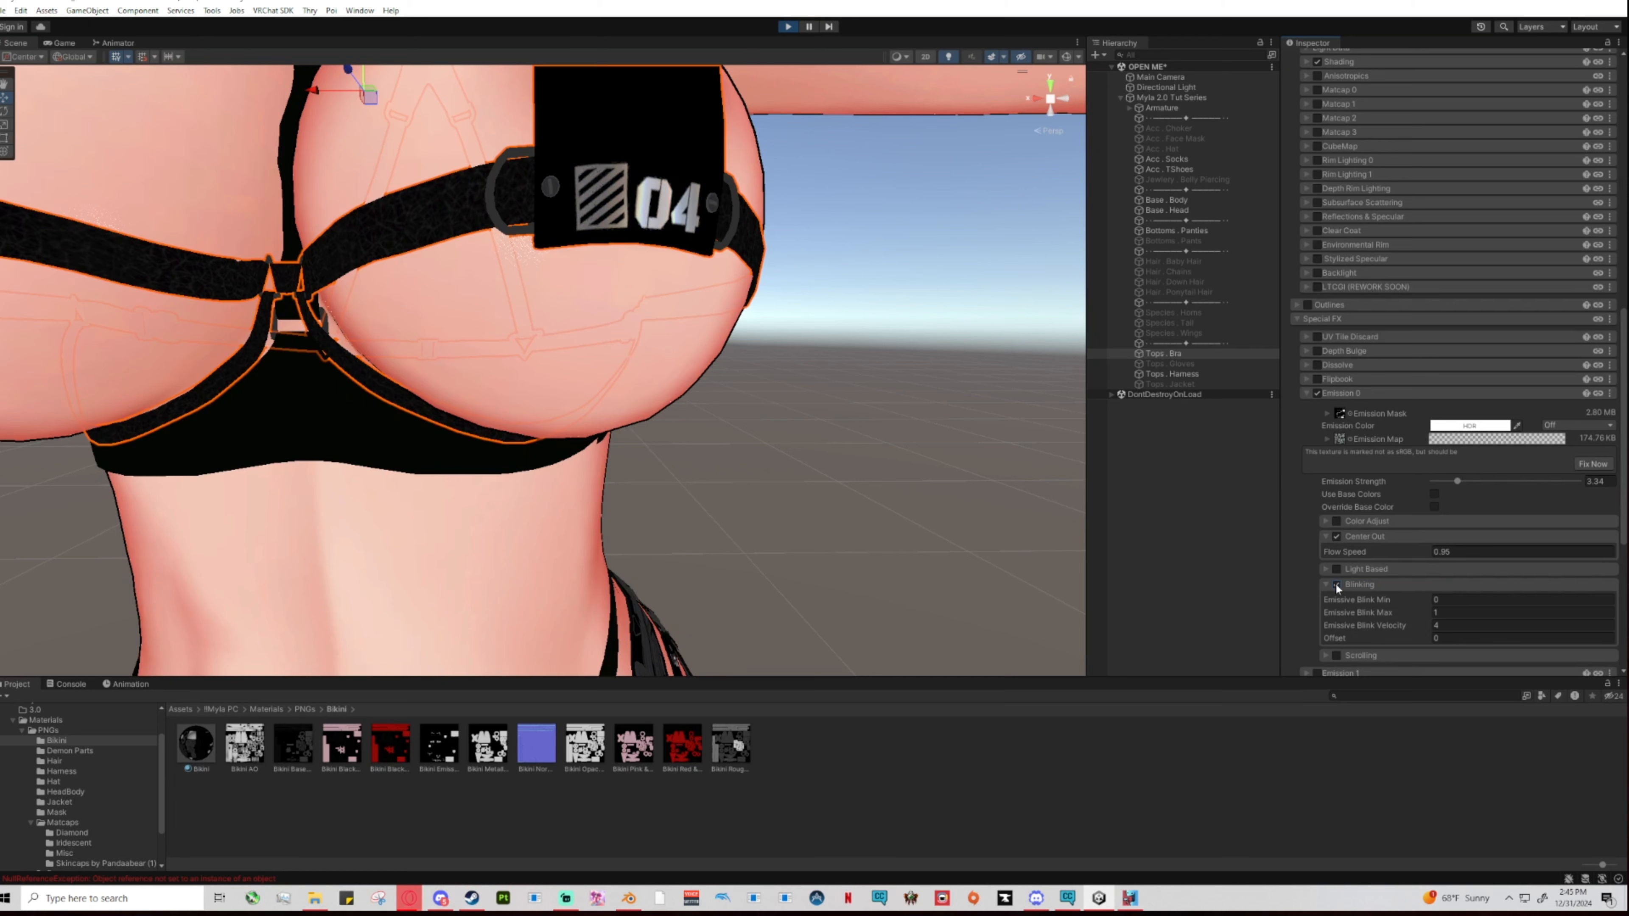
click(1337, 585)
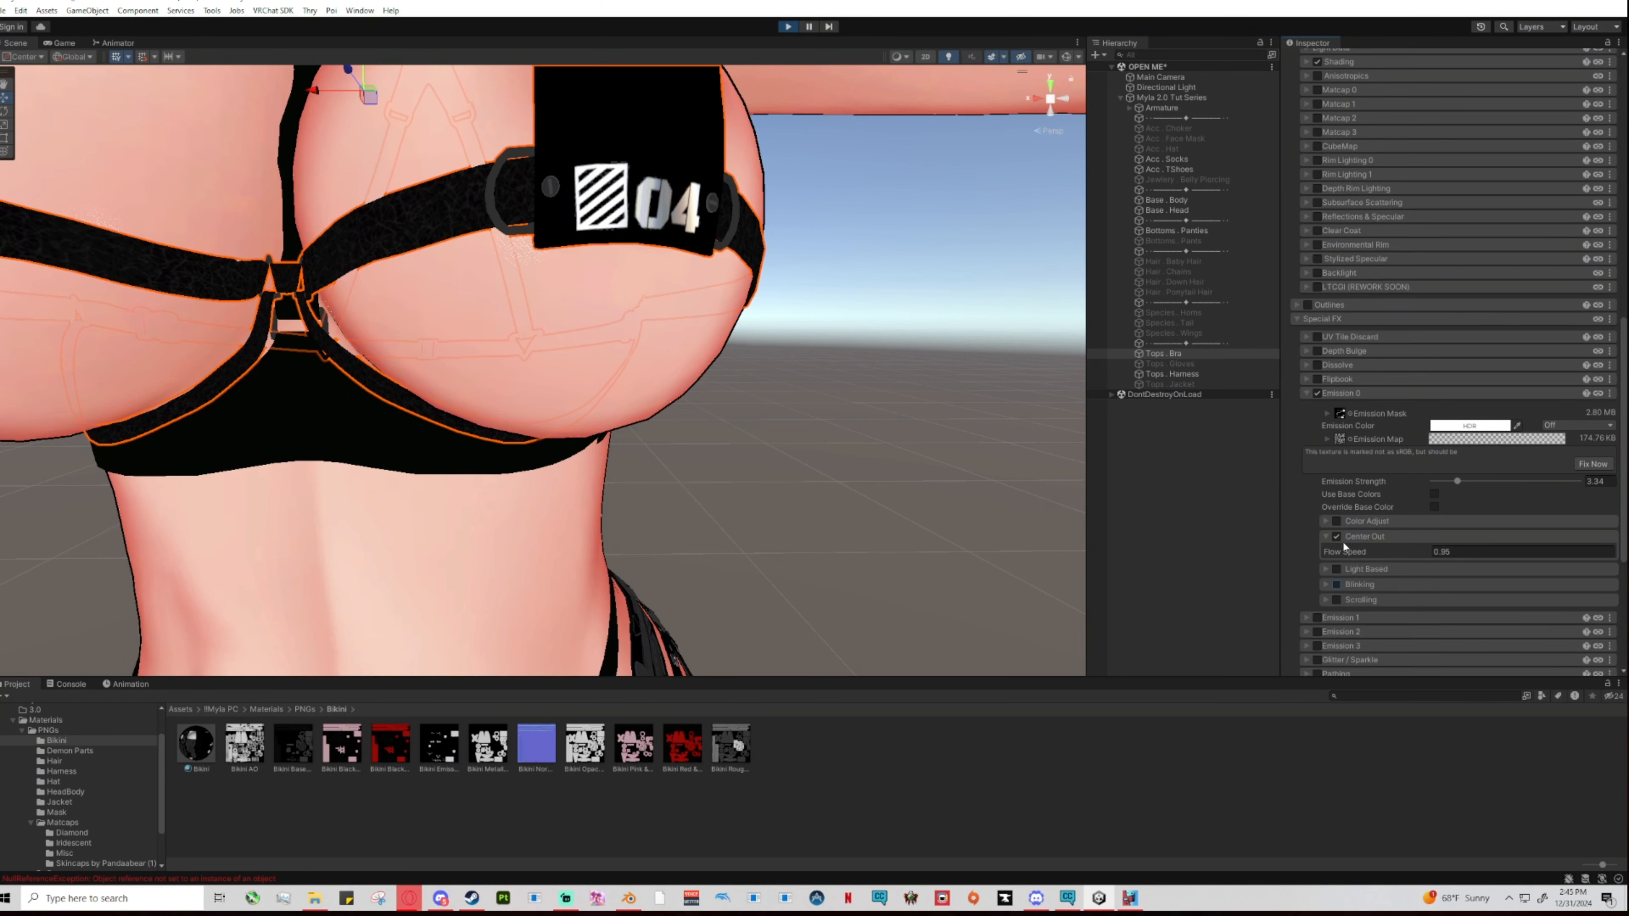
click(1337, 601)
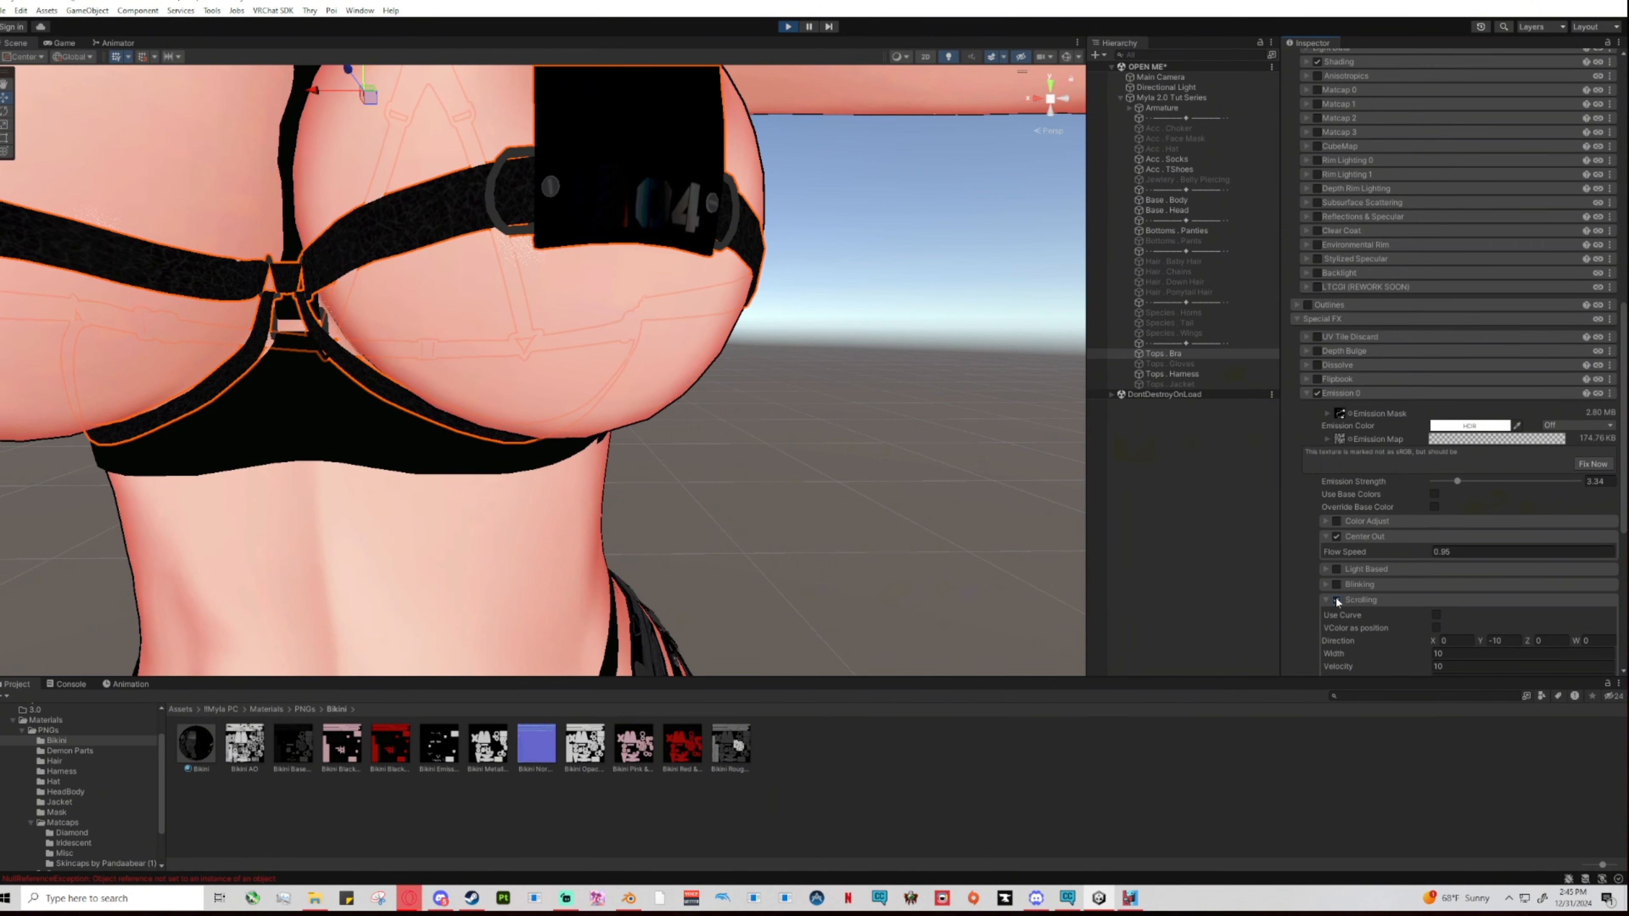
scroll(1347, 590, down, 3)
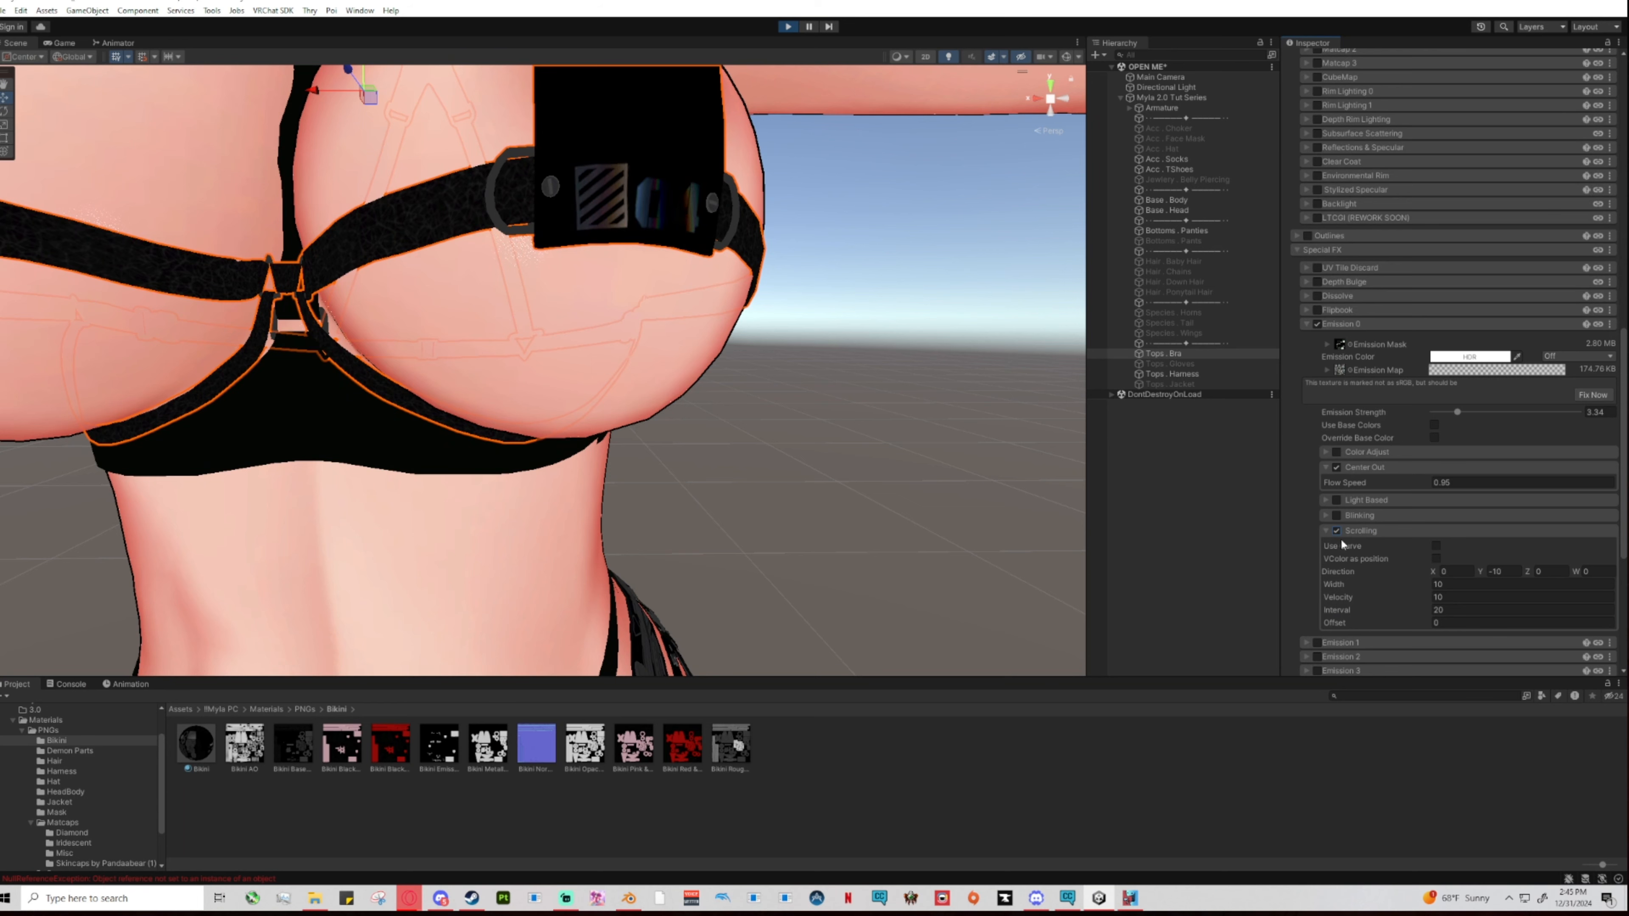
click(1337, 533)
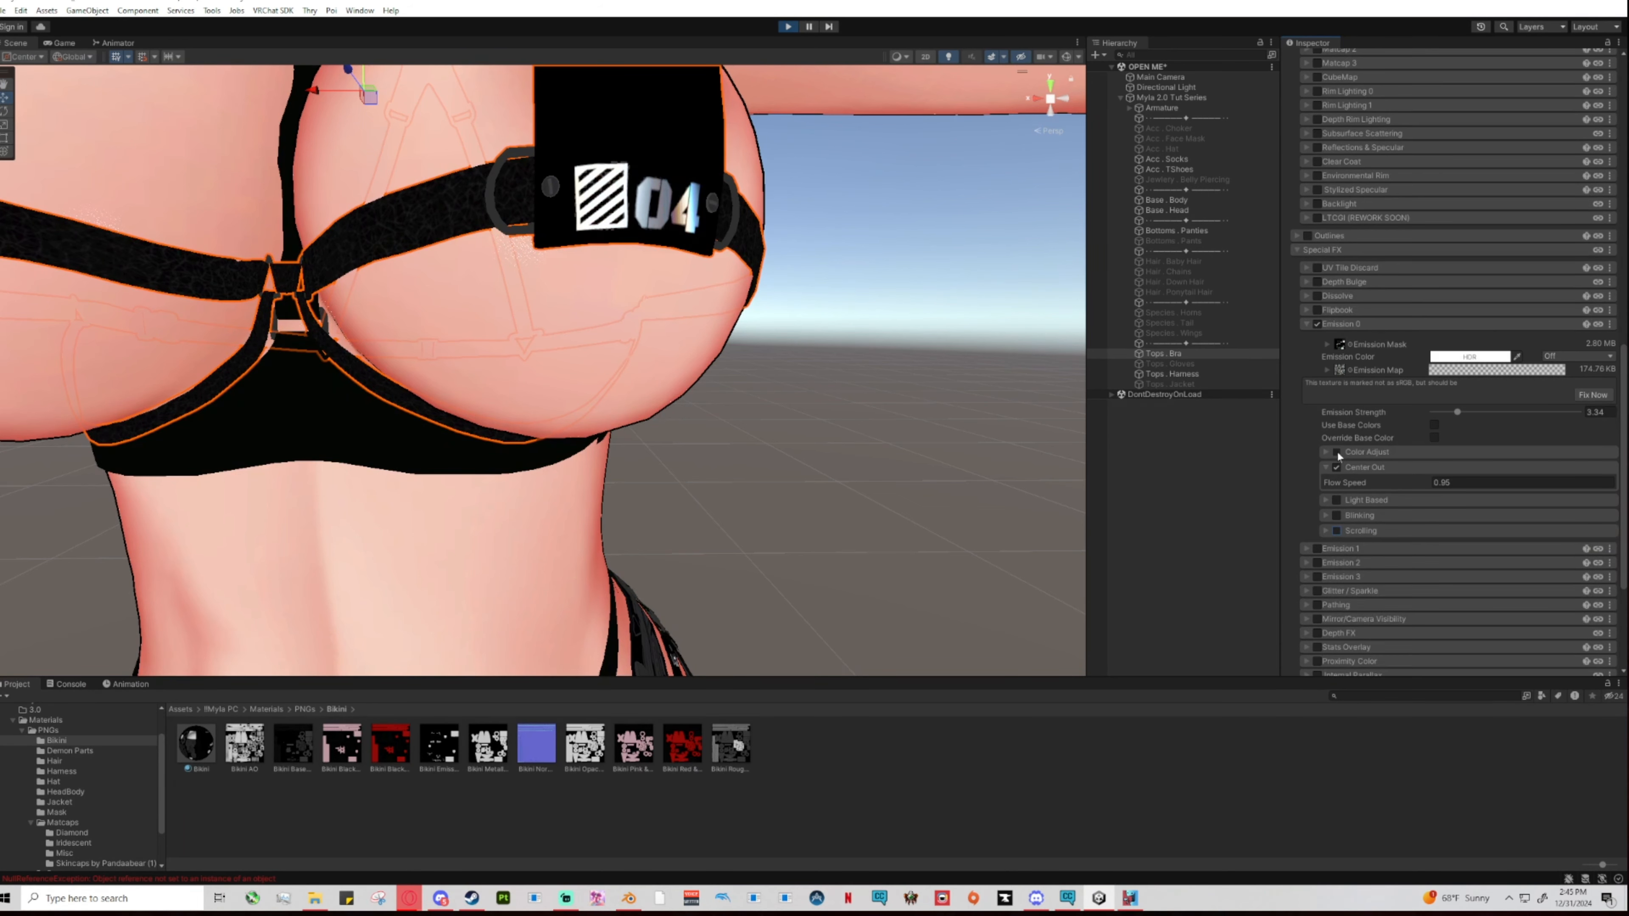
Frame the bra, exit Play mode and fix the sRGB import setting of the noise emission map.
key(f)
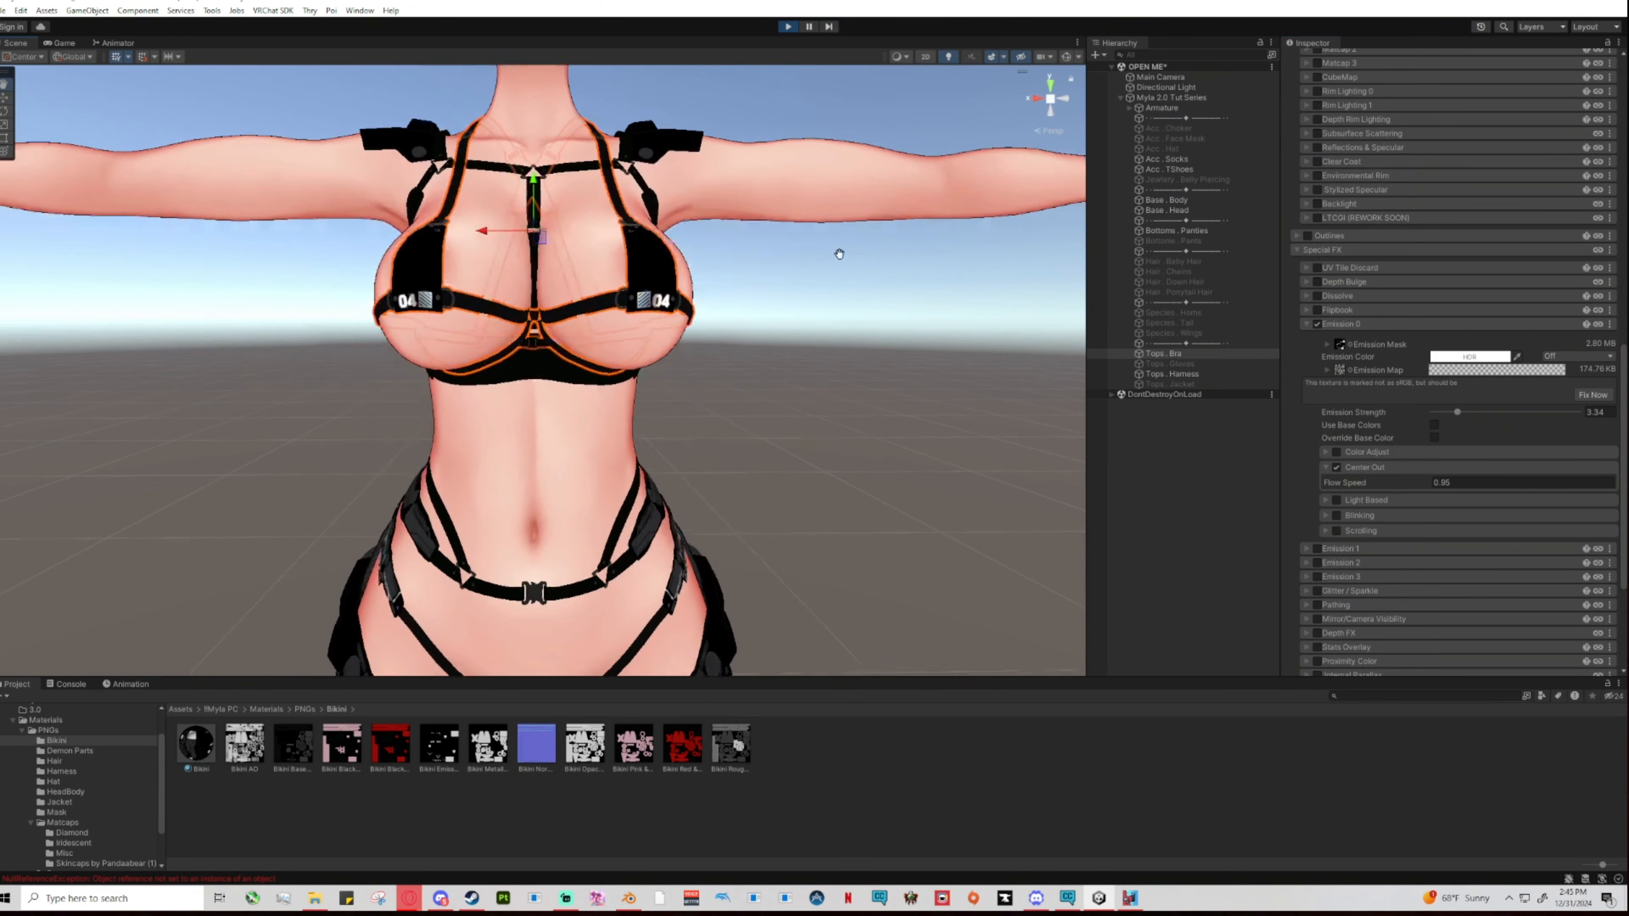
click(790, 27)
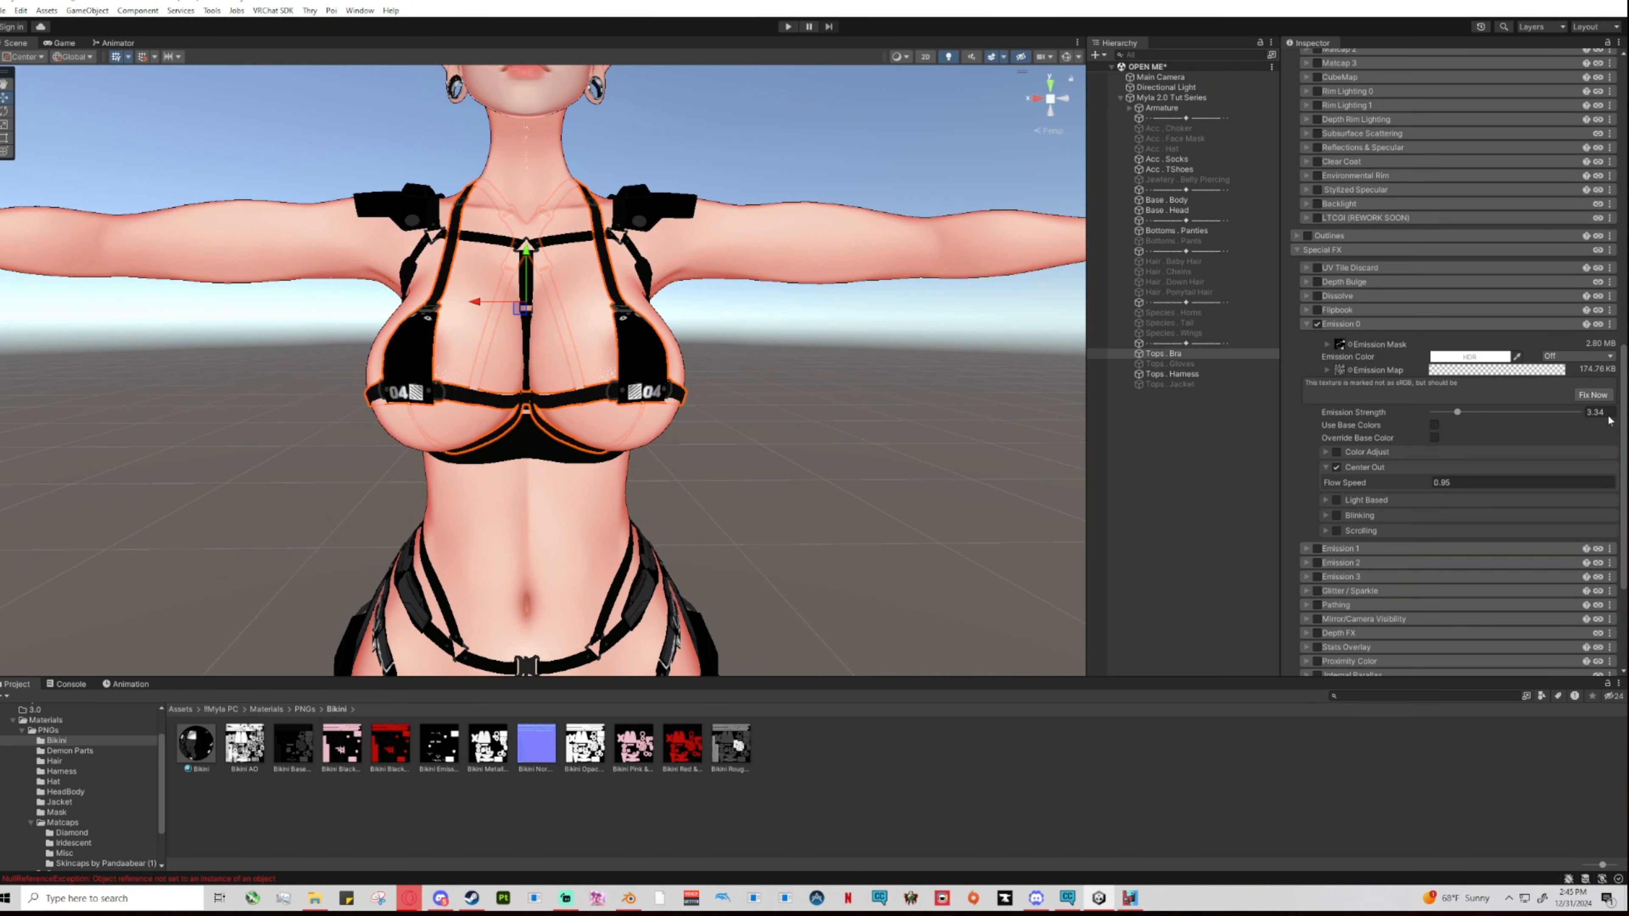
click(1592, 395)
Examine the bra, hip straps and side armor pieces close up and from afar, finishing with nothing selected.
scroll(767, 410, up, 5)
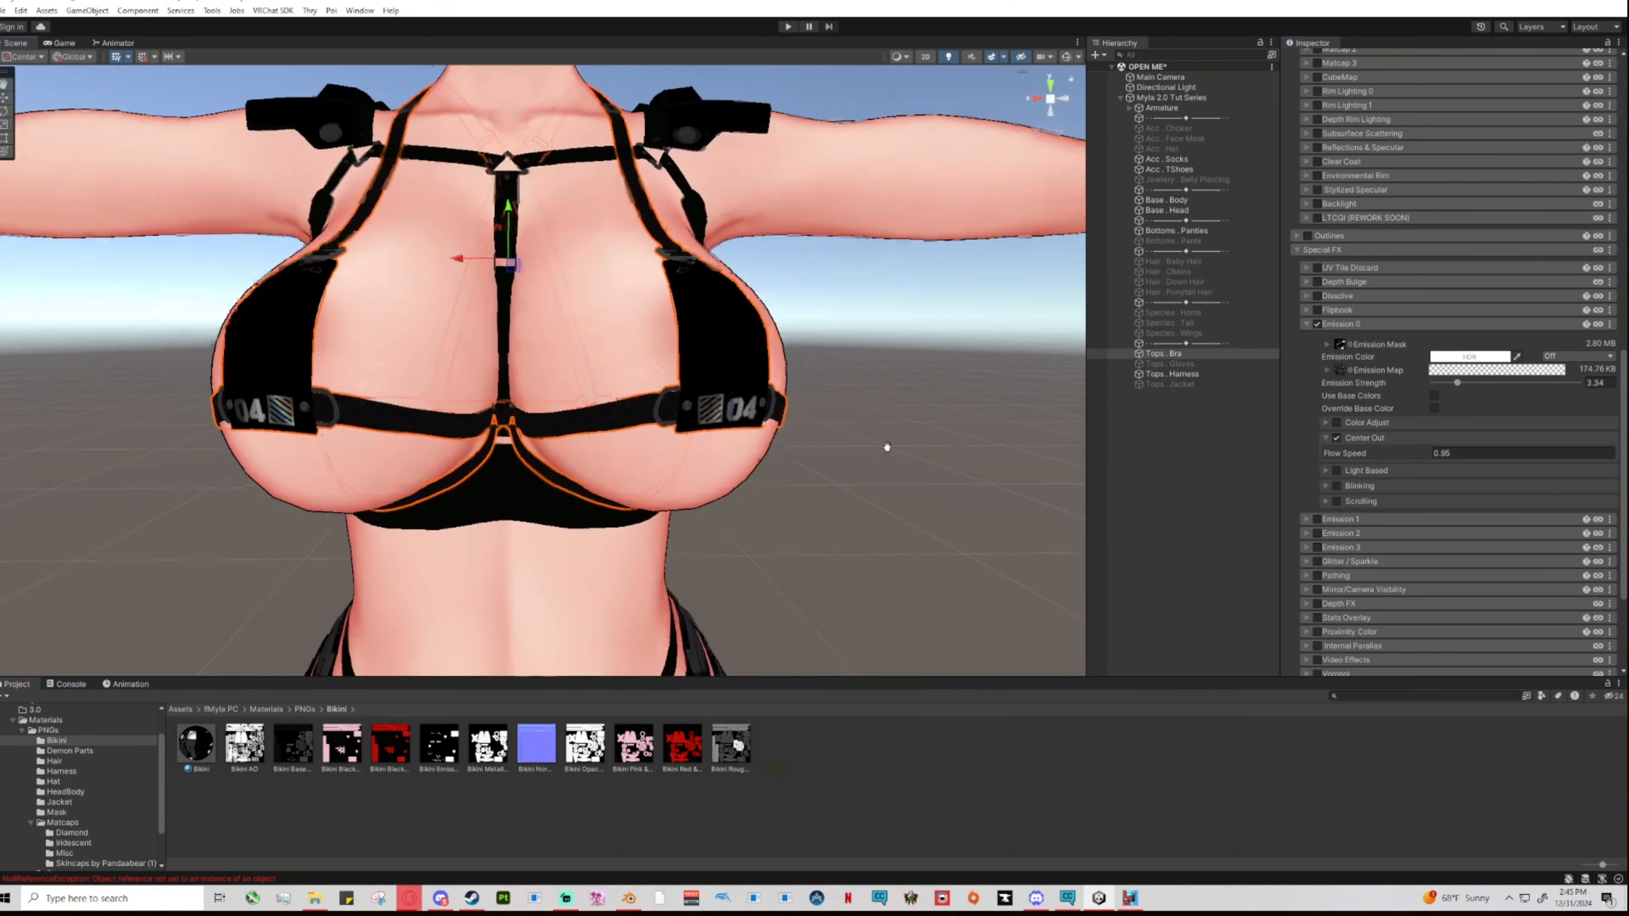
middle_drag(887, 447, 981, 283)
right_drag(725, 334, 827, 375)
middle_drag(827, 376, 847, 361)
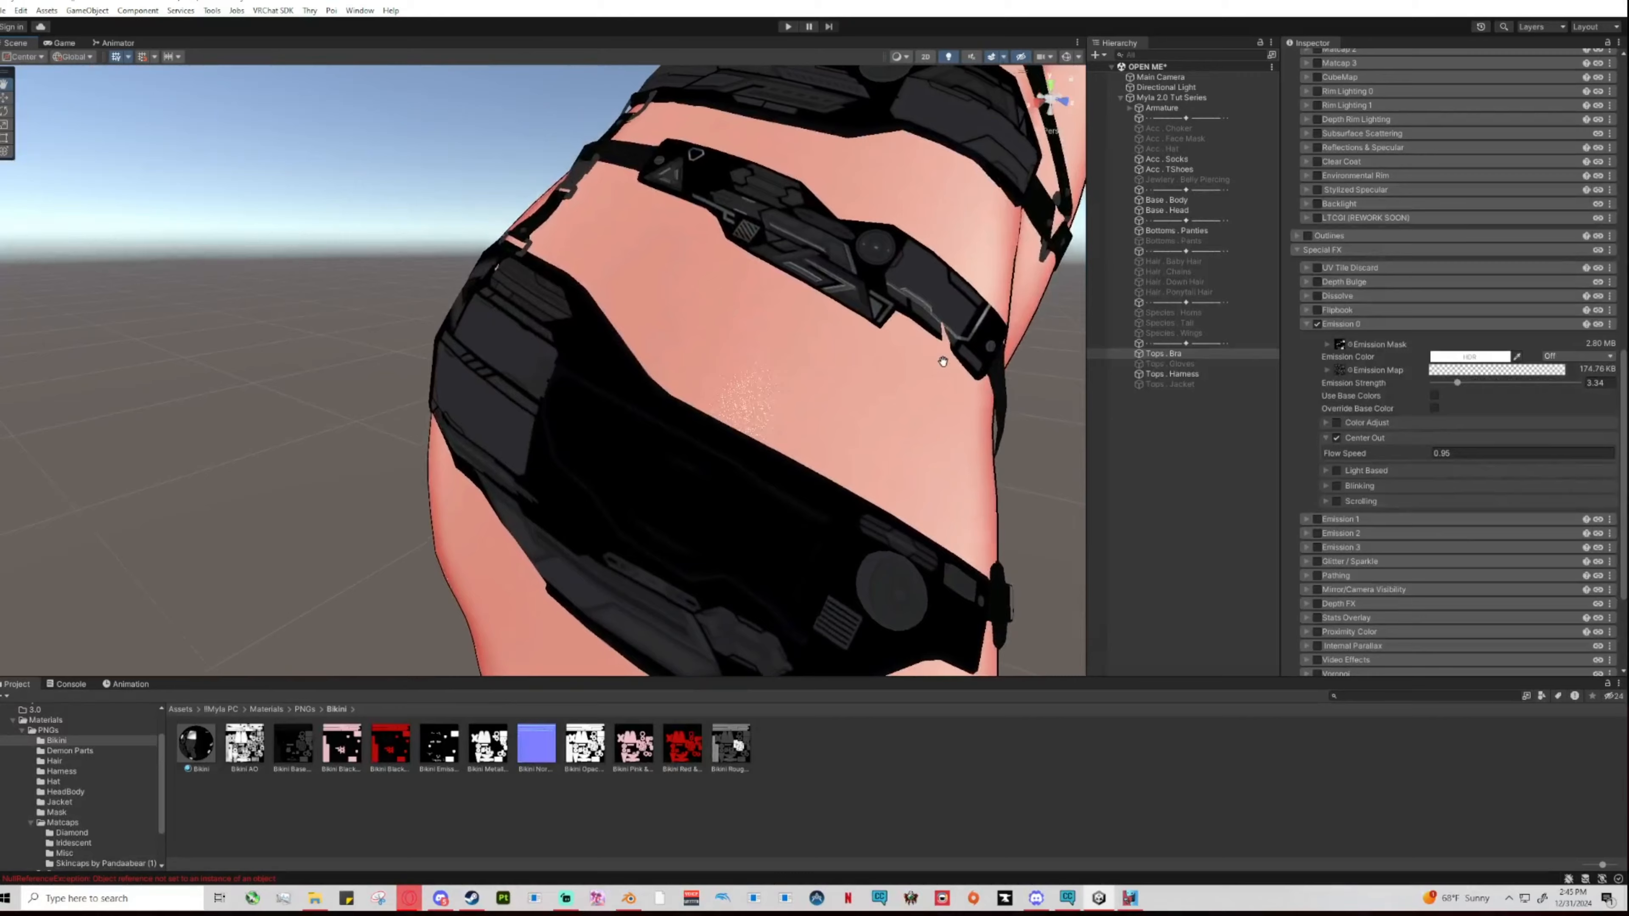
middle_drag(942, 361, 859, 404)
scroll(920, 393, up, 1)
scroll(920, 393, down, 3)
scroll(860, 405, down, 4)
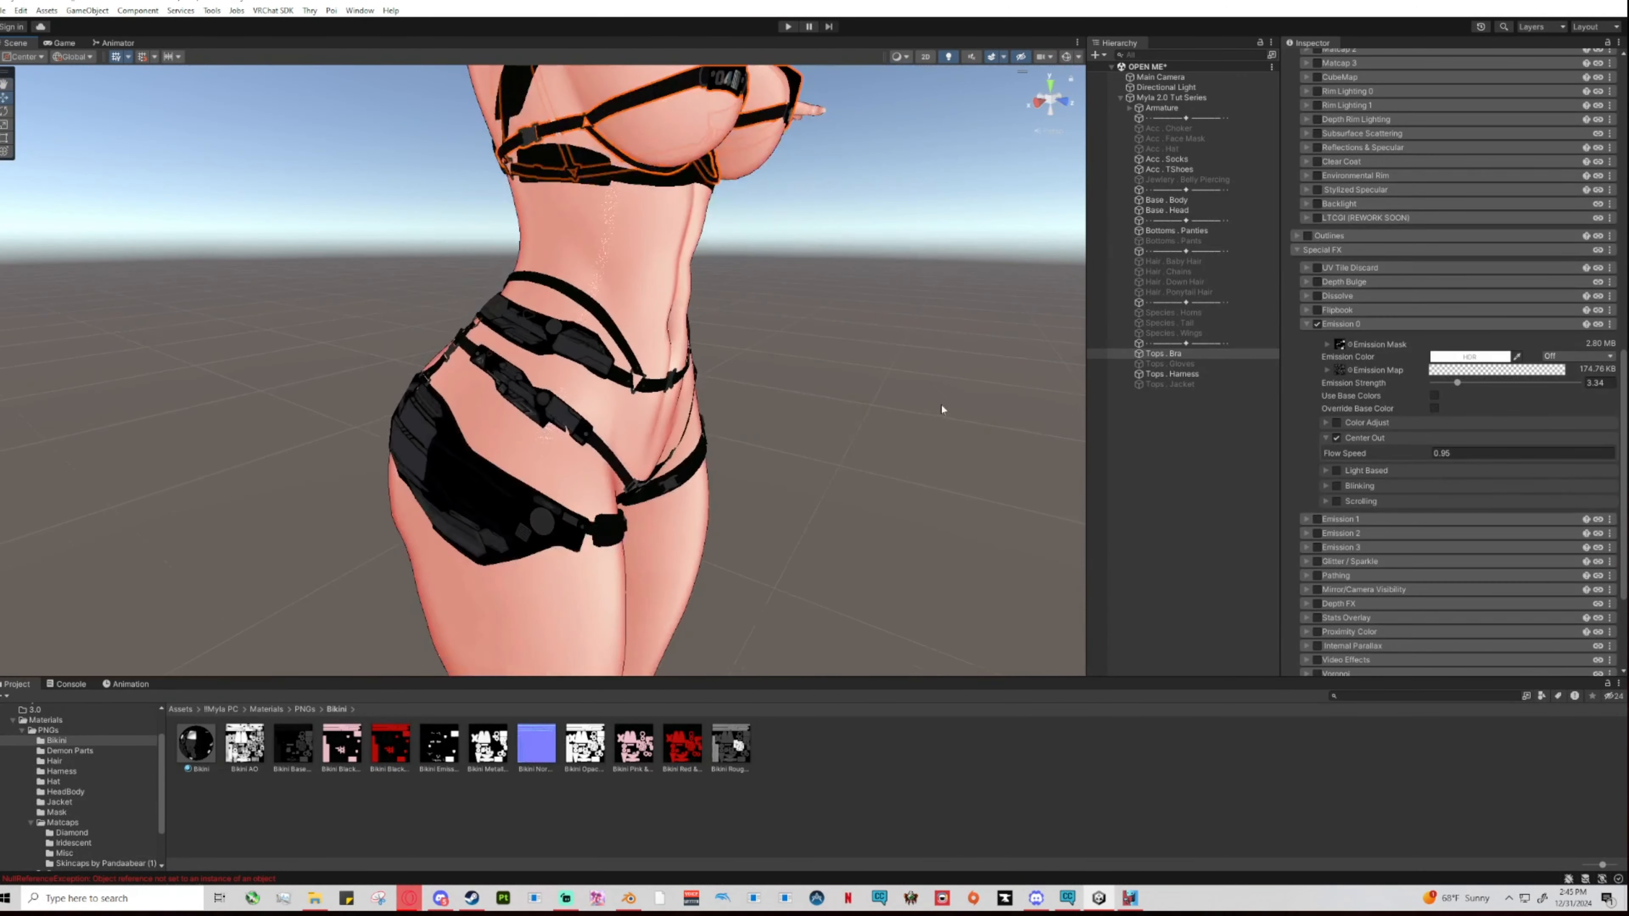
right_drag(941, 407, 815, 412)
middle_drag(814, 412, 668, 436)
middle_drag(889, 443, 843, 428)
click(935, 479)
scroll(839, 445, down, 2)
Open the Bikini material from the Bikini folder and expand its Audio Link settings.
click(204, 751)
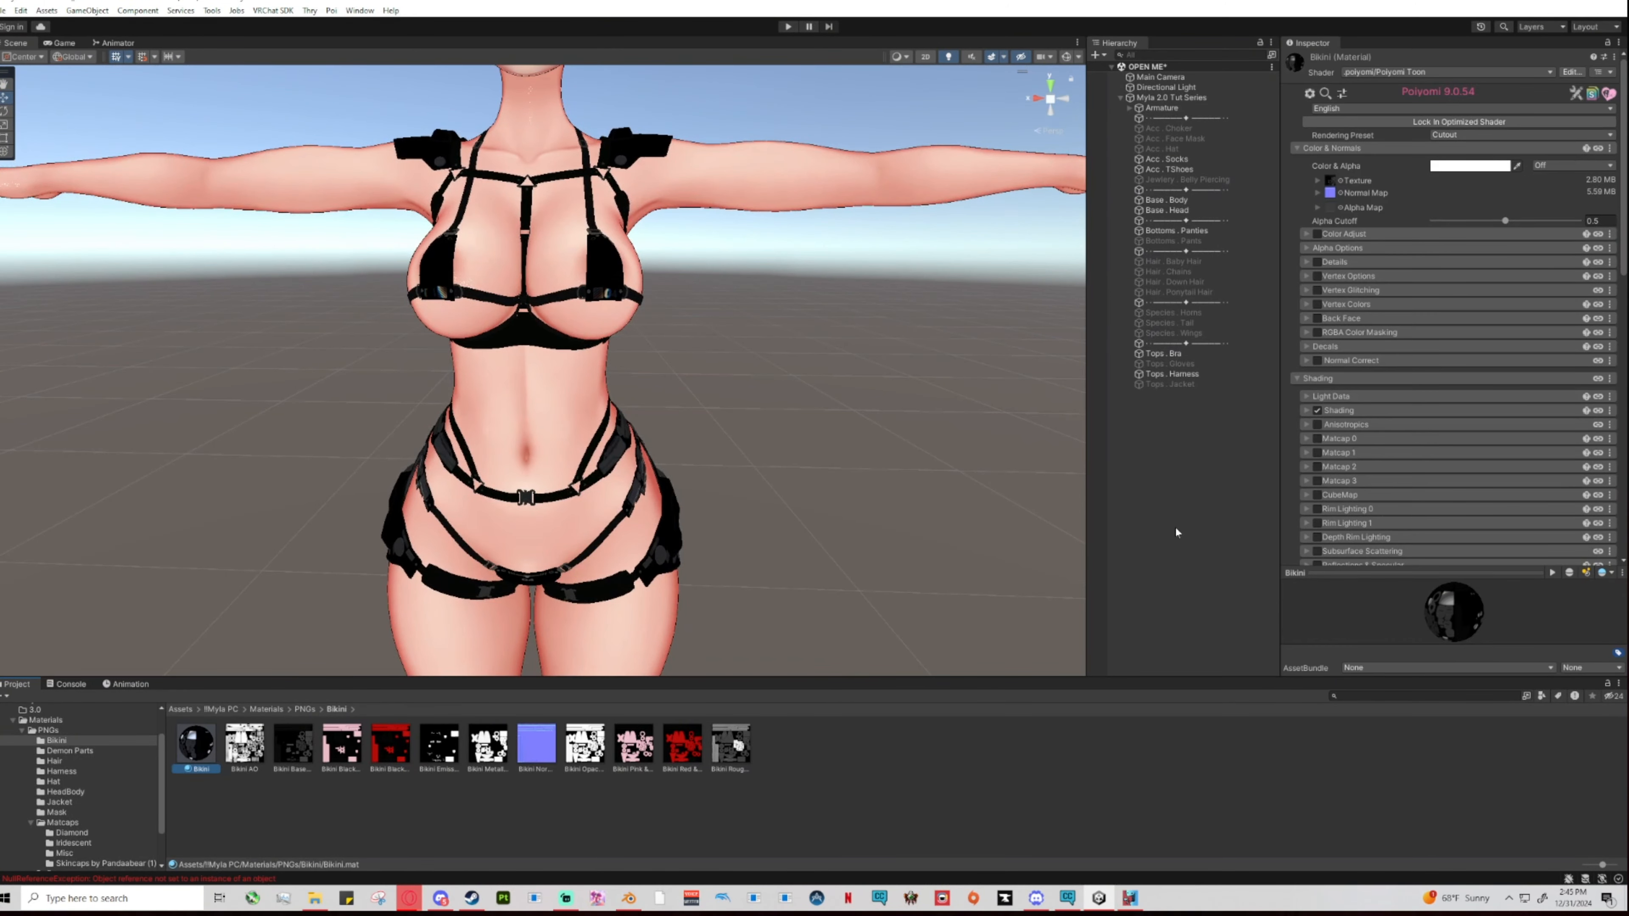
scroll(1435, 492, down, 10)
scroll(1390, 485, down, 5)
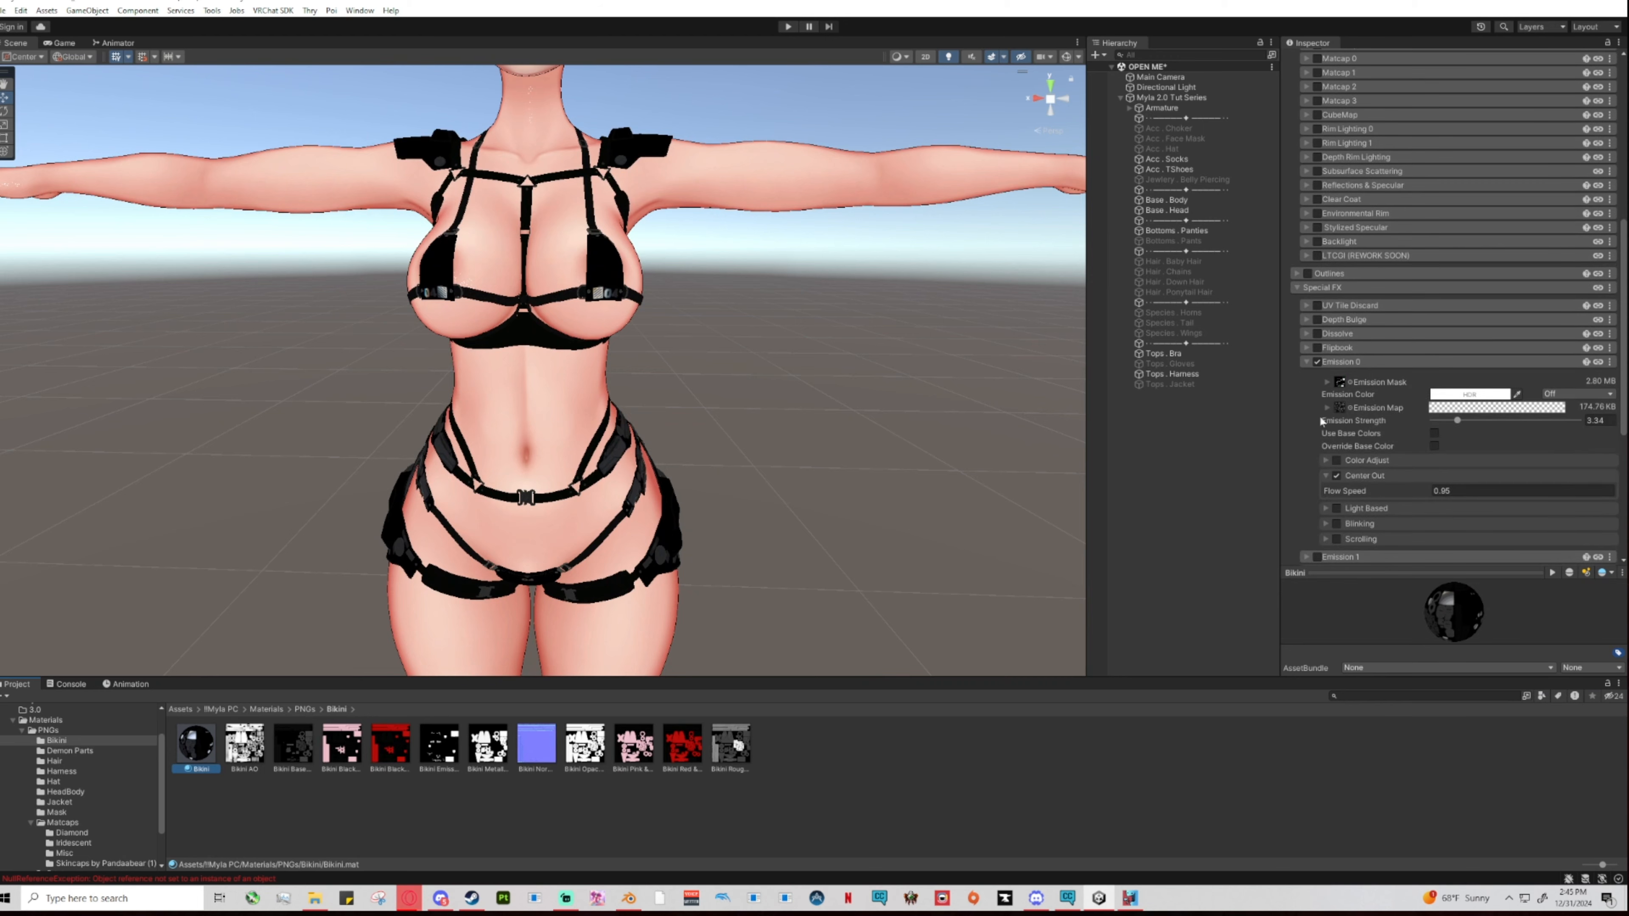
scroll(1381, 481, down, 5)
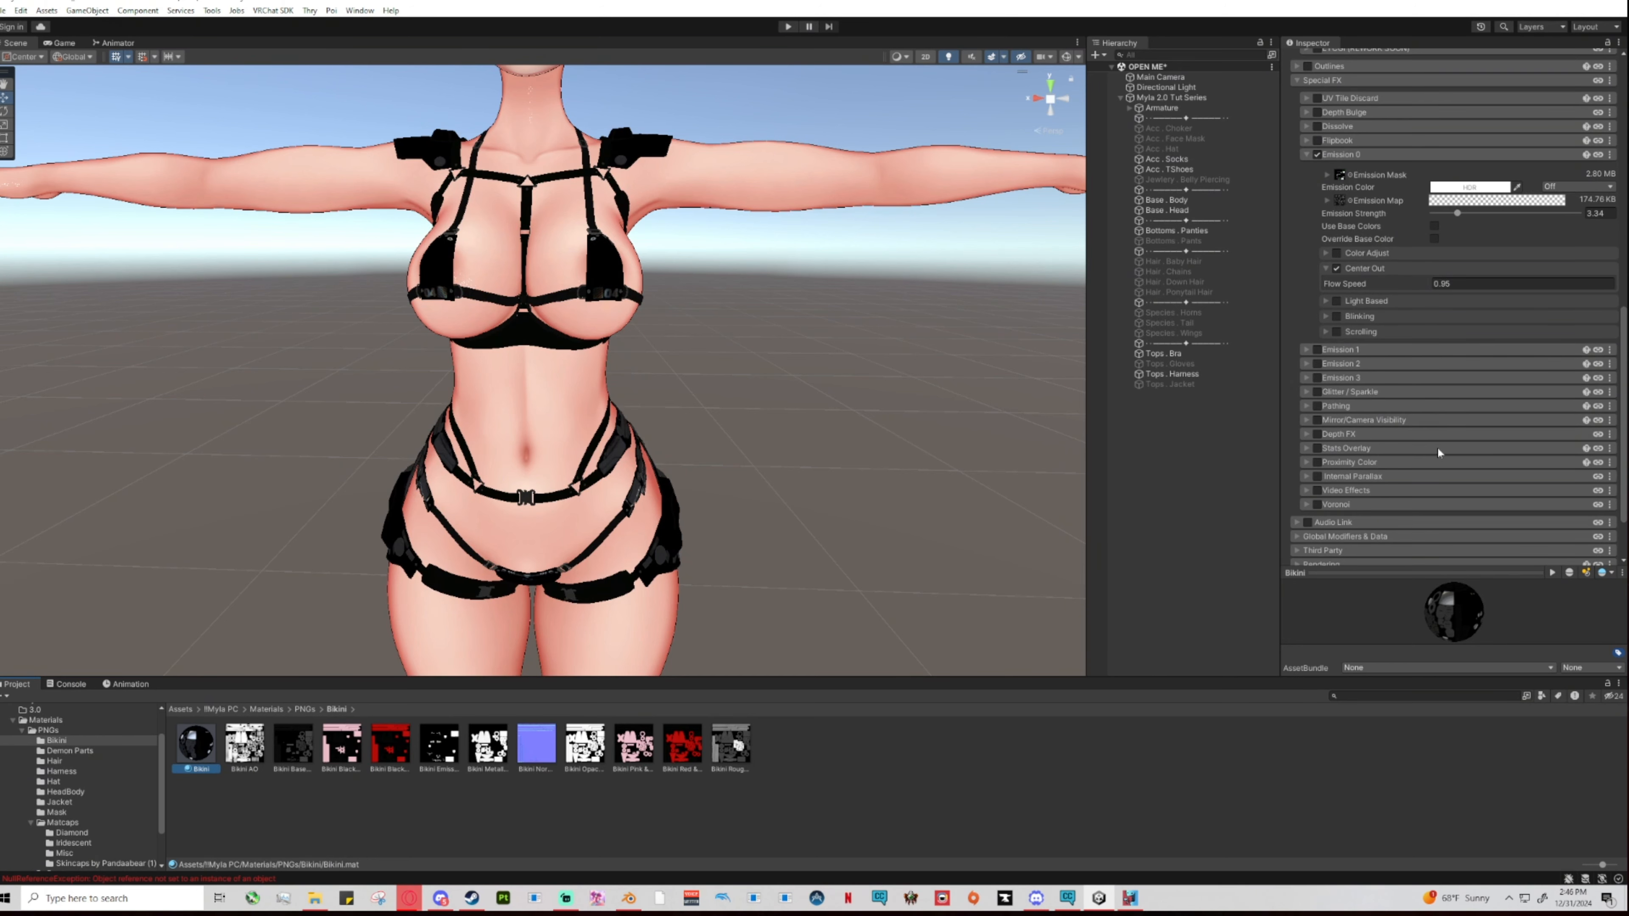
scroll(1417, 459, down, 3)
click(1298, 453)
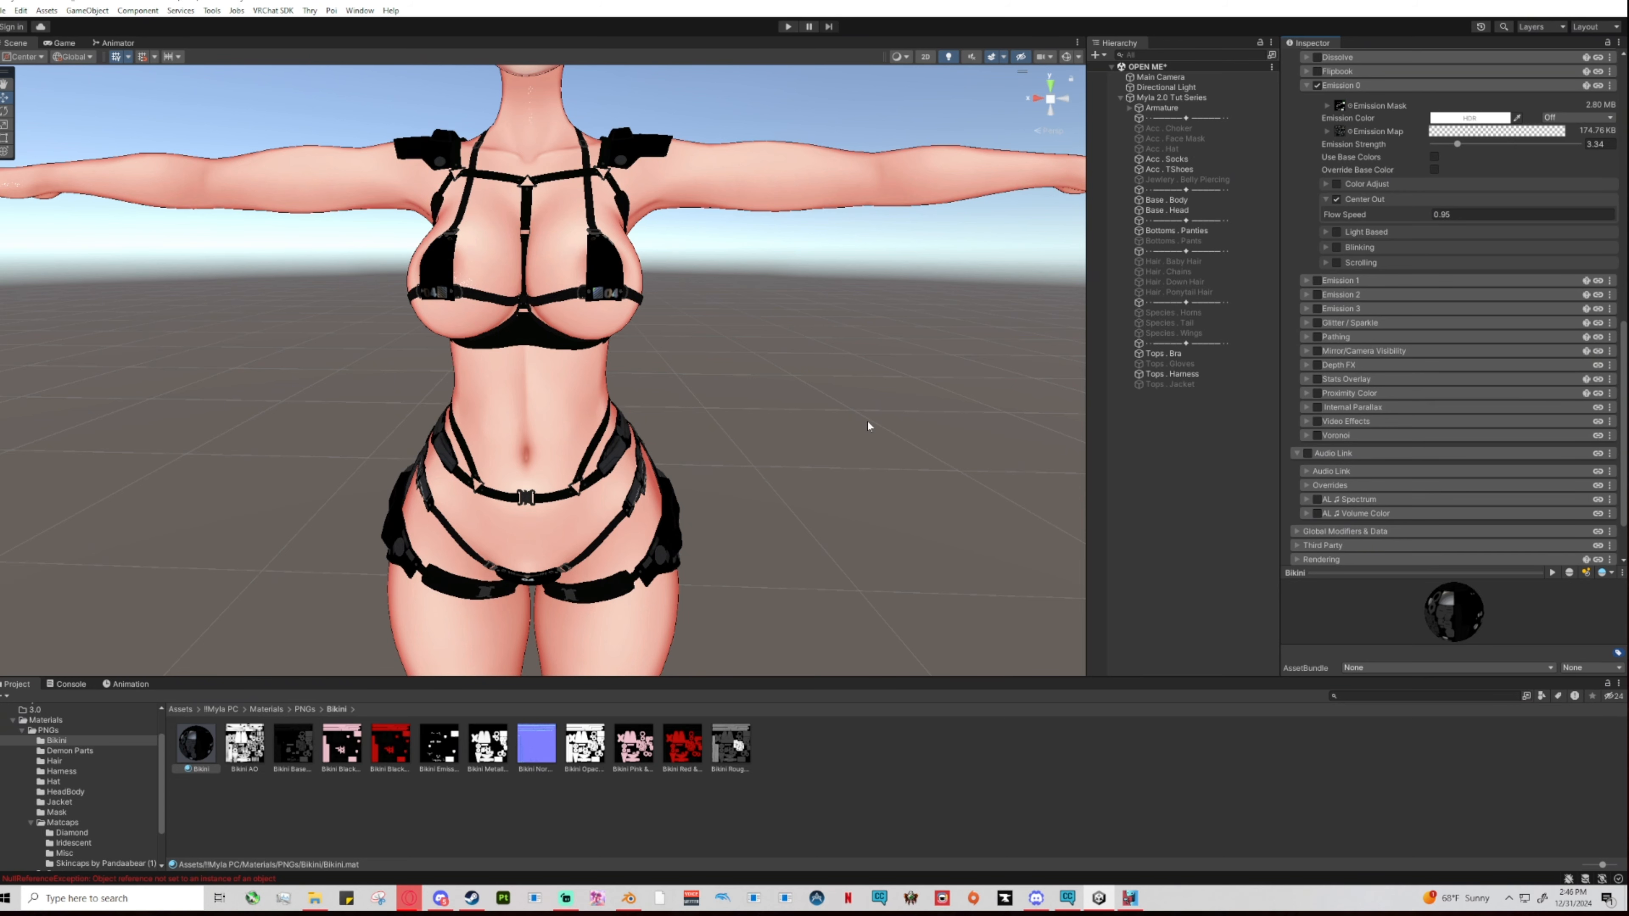
Review the Bikini material's global Audio Link smoothing settings, then collapse the Audio Link section.
click(1321, 471)
scroll(1302, 359, down, 5)
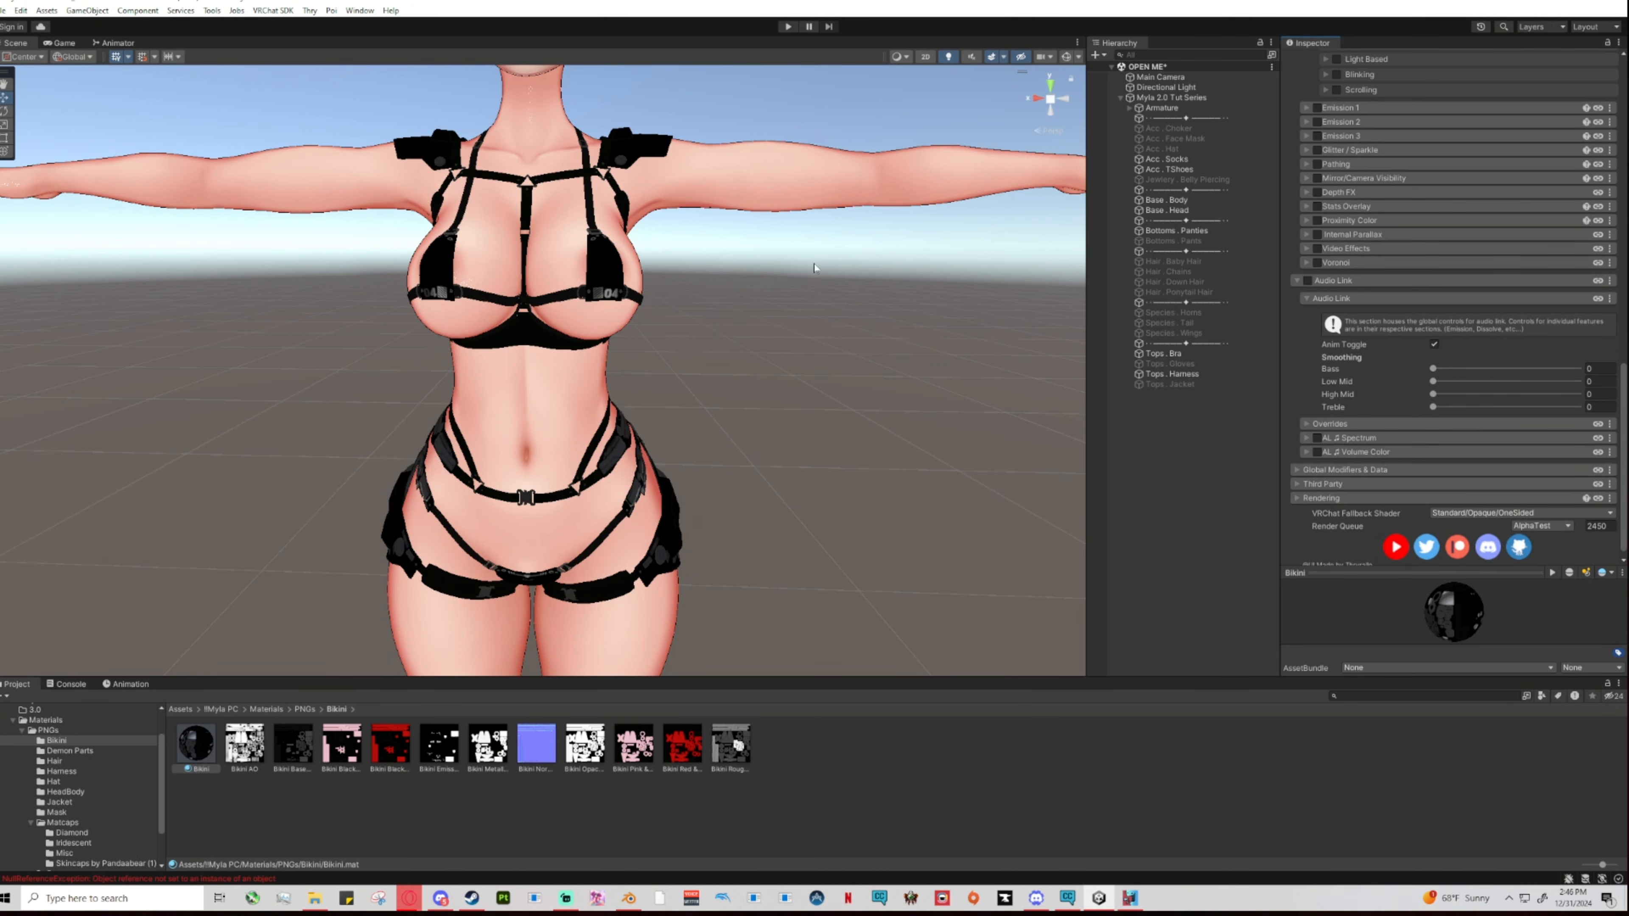
scroll(751, 365, down, 3)
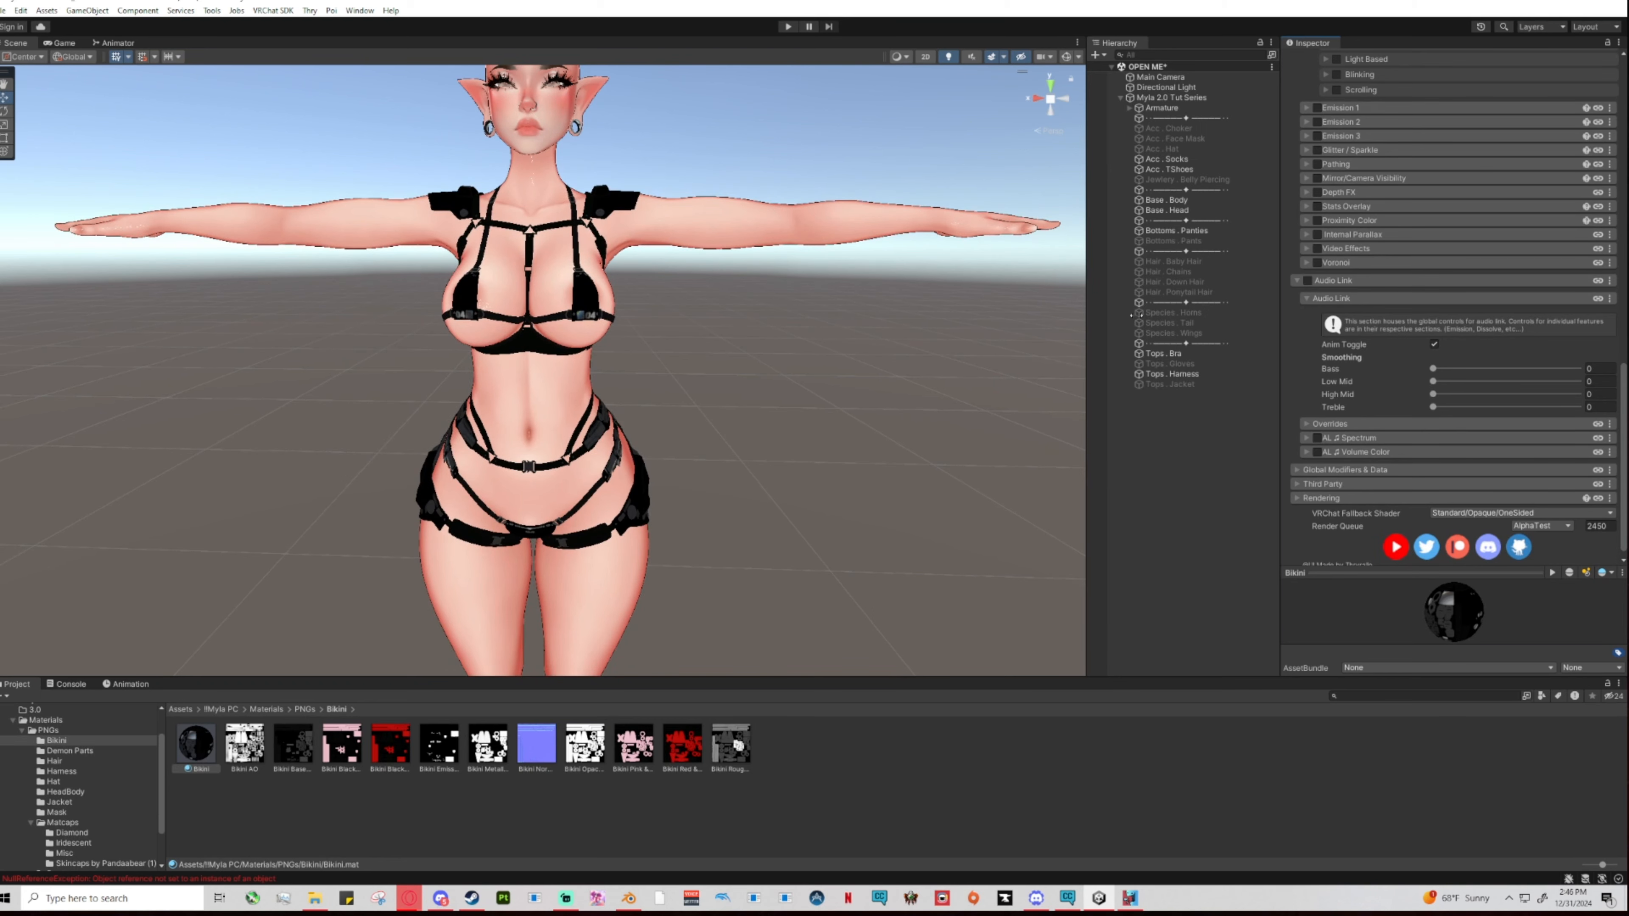
click(1298, 280)
scroll(1361, 452, up, 10)
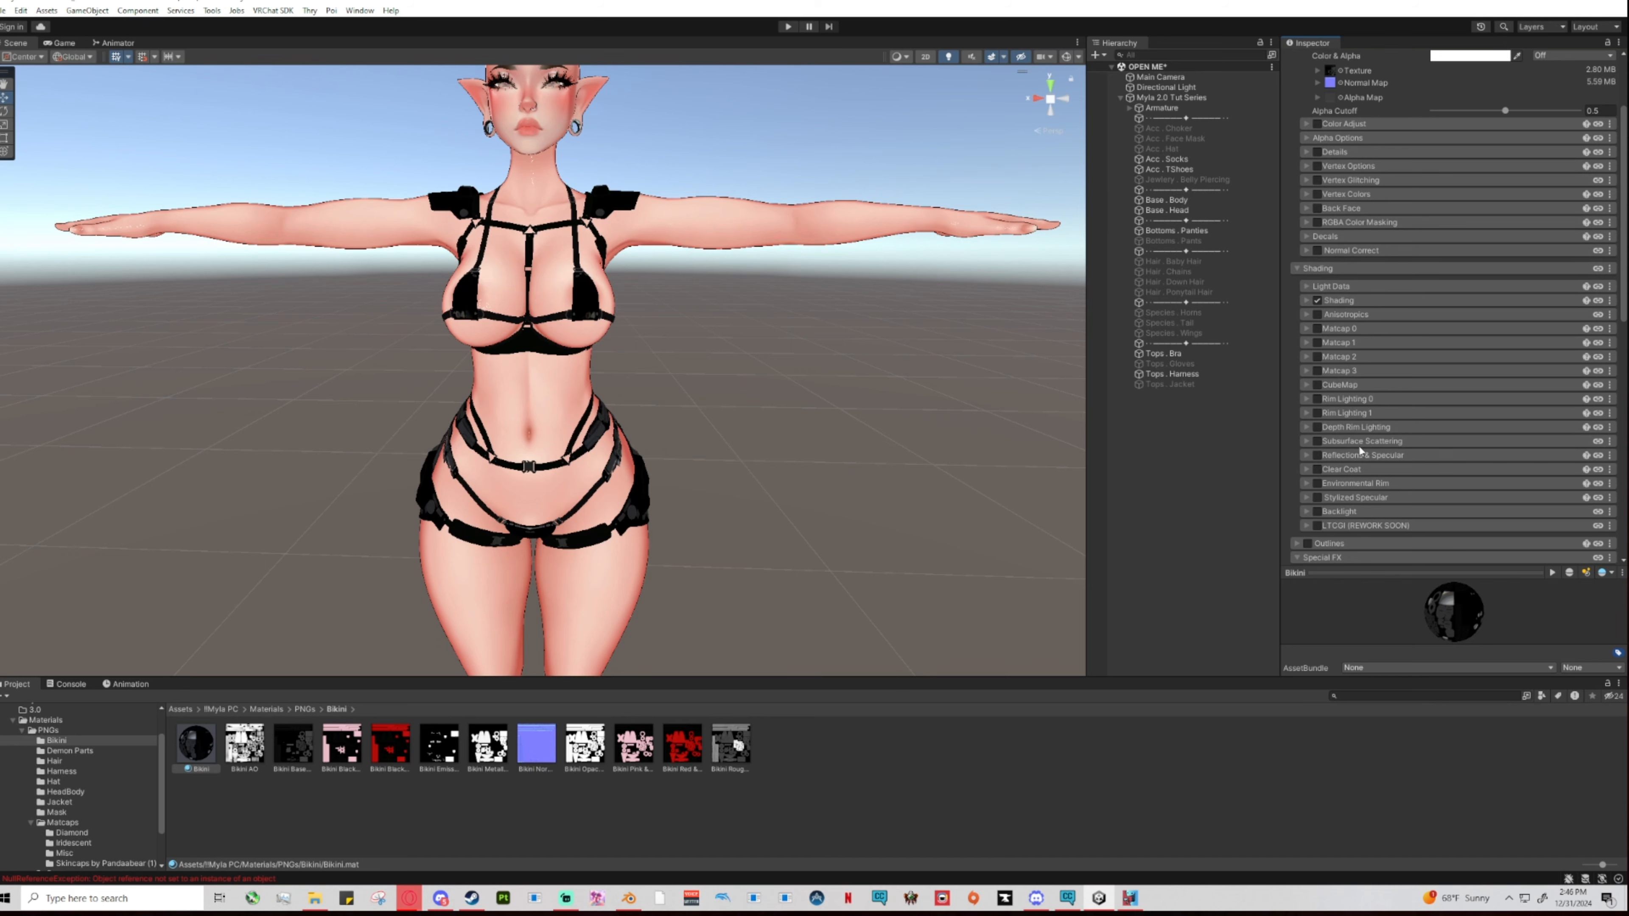
scroll(1365, 439, up, 3)
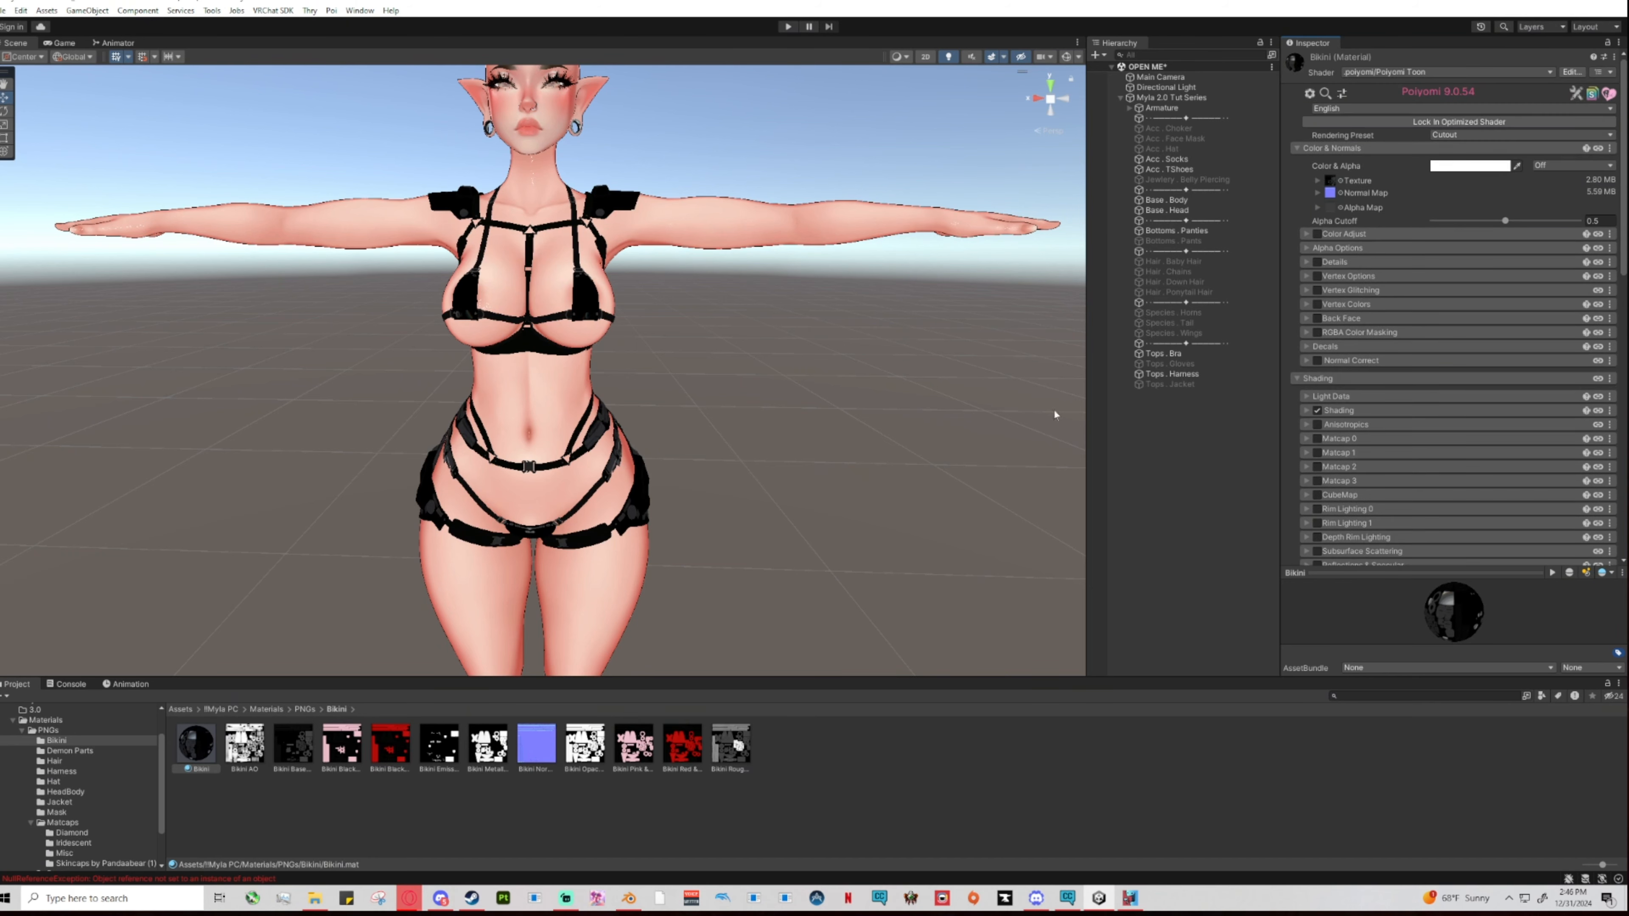
Enable the Hair . Down Hair object on the avatar and expand its Hair material settings.
scroll(749, 399, down, 2)
middle_drag(745, 397, 762, 437)
scroll(774, 399, up, 3)
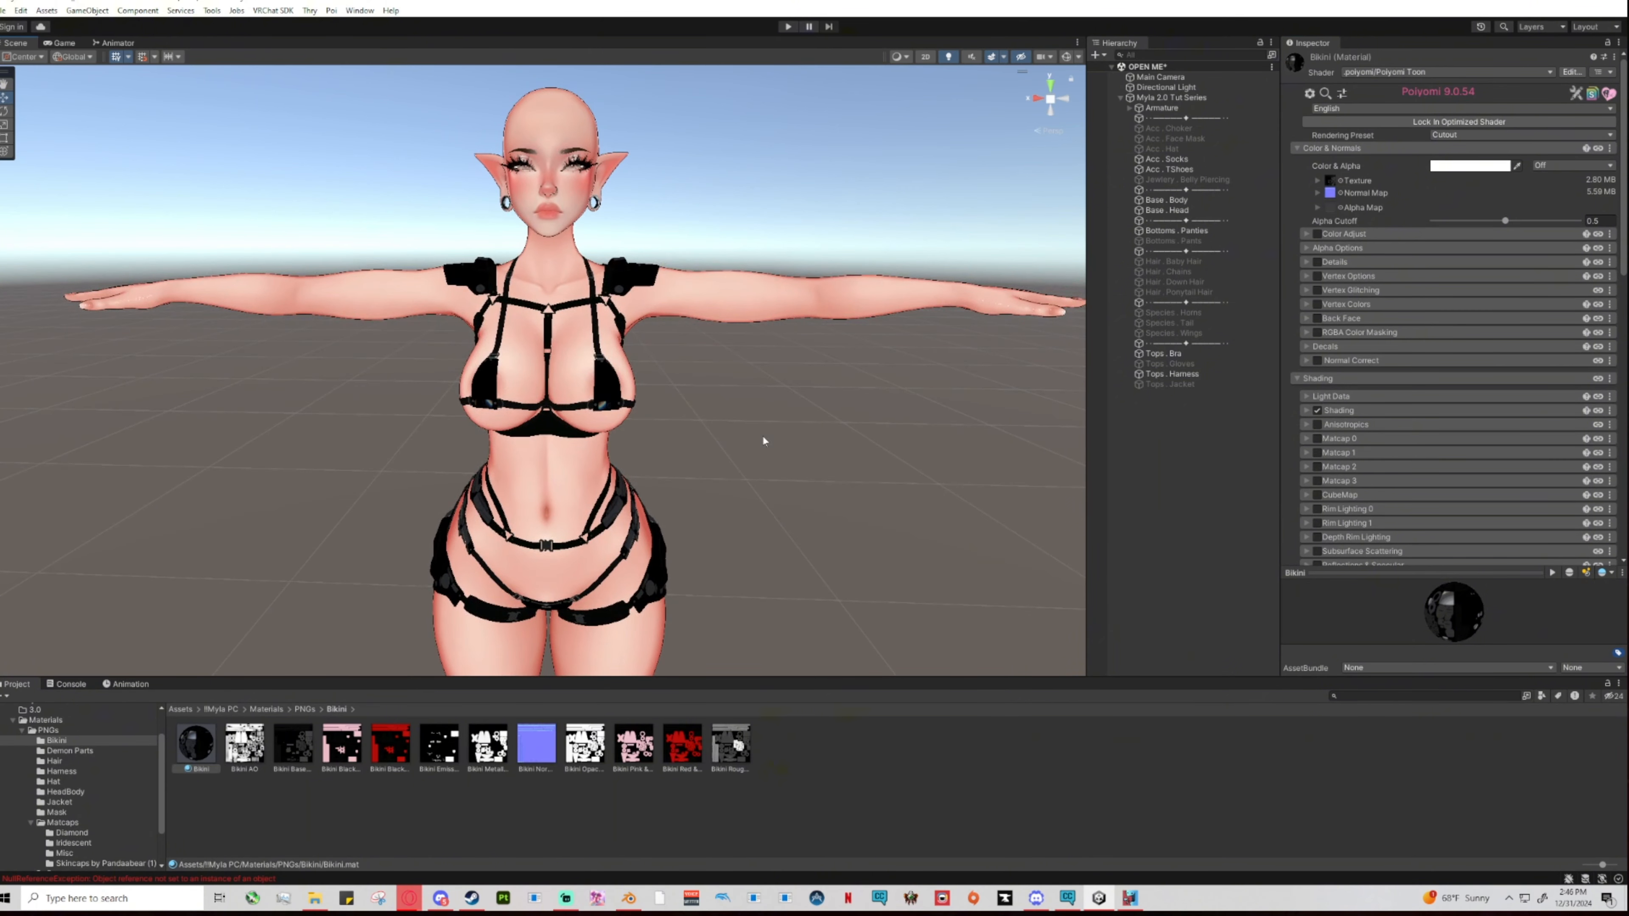
click(1190, 281)
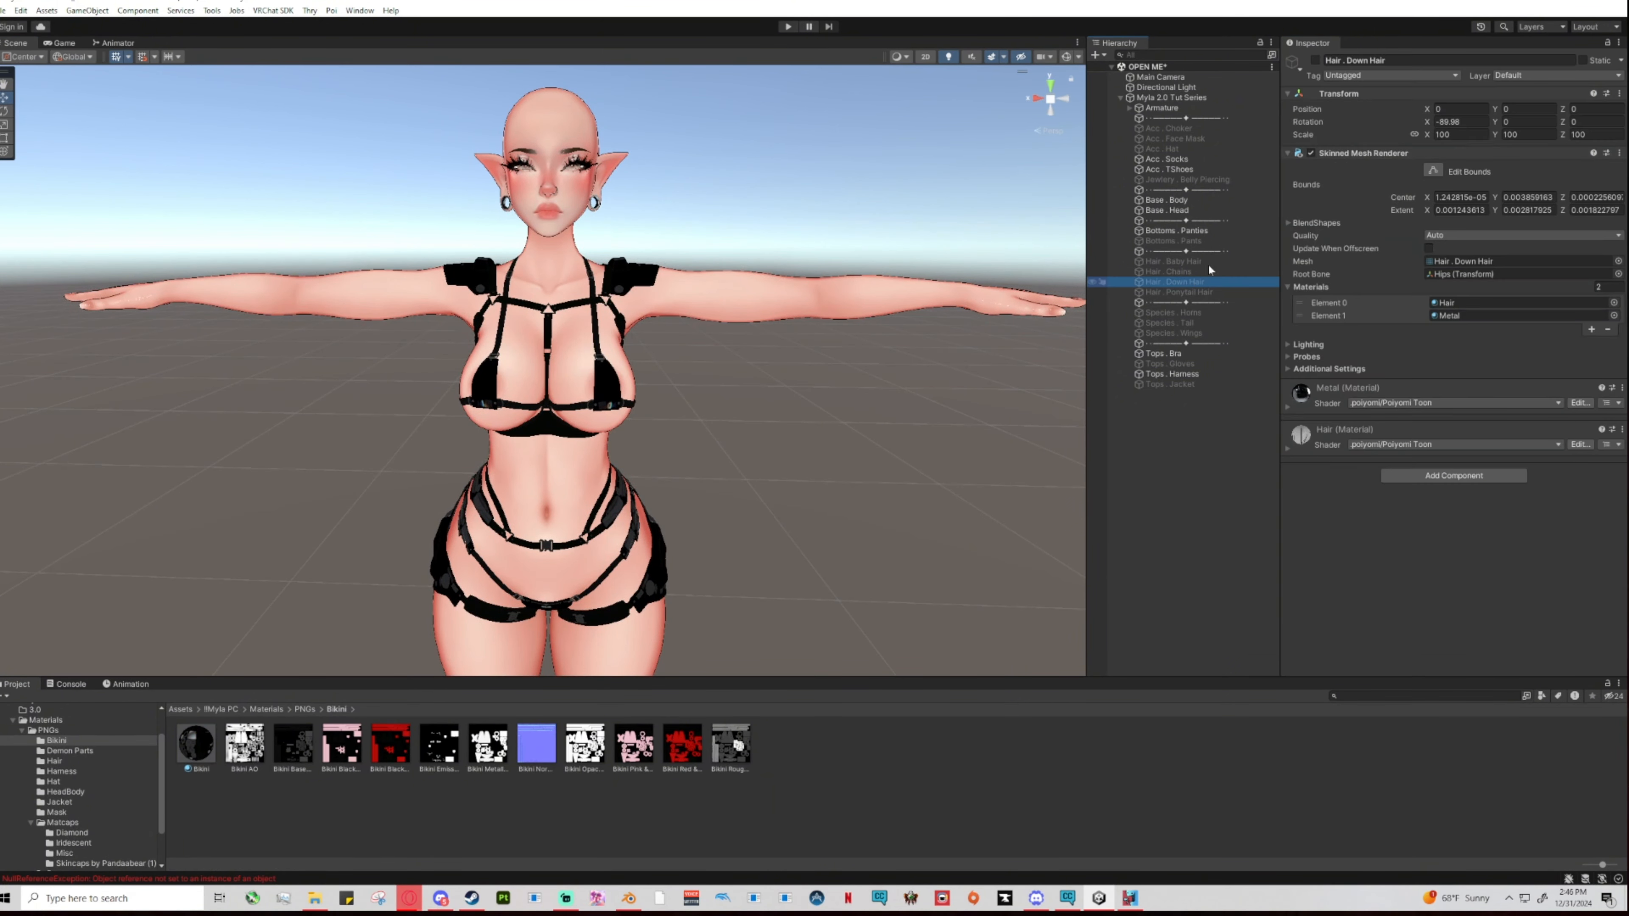
click(1316, 60)
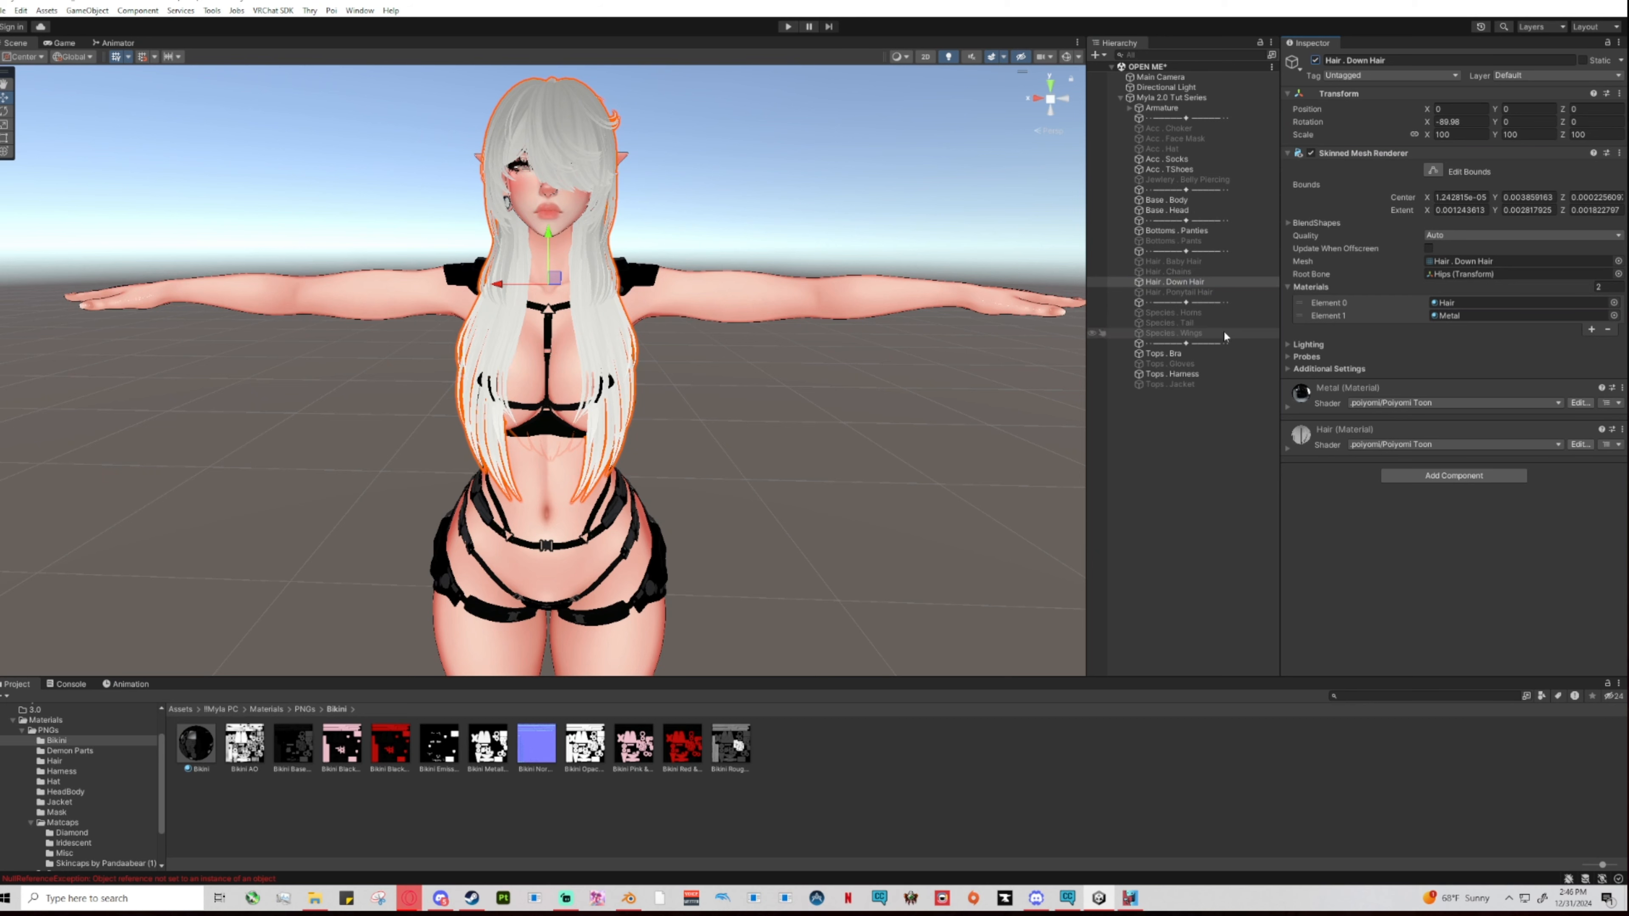
click(1287, 449)
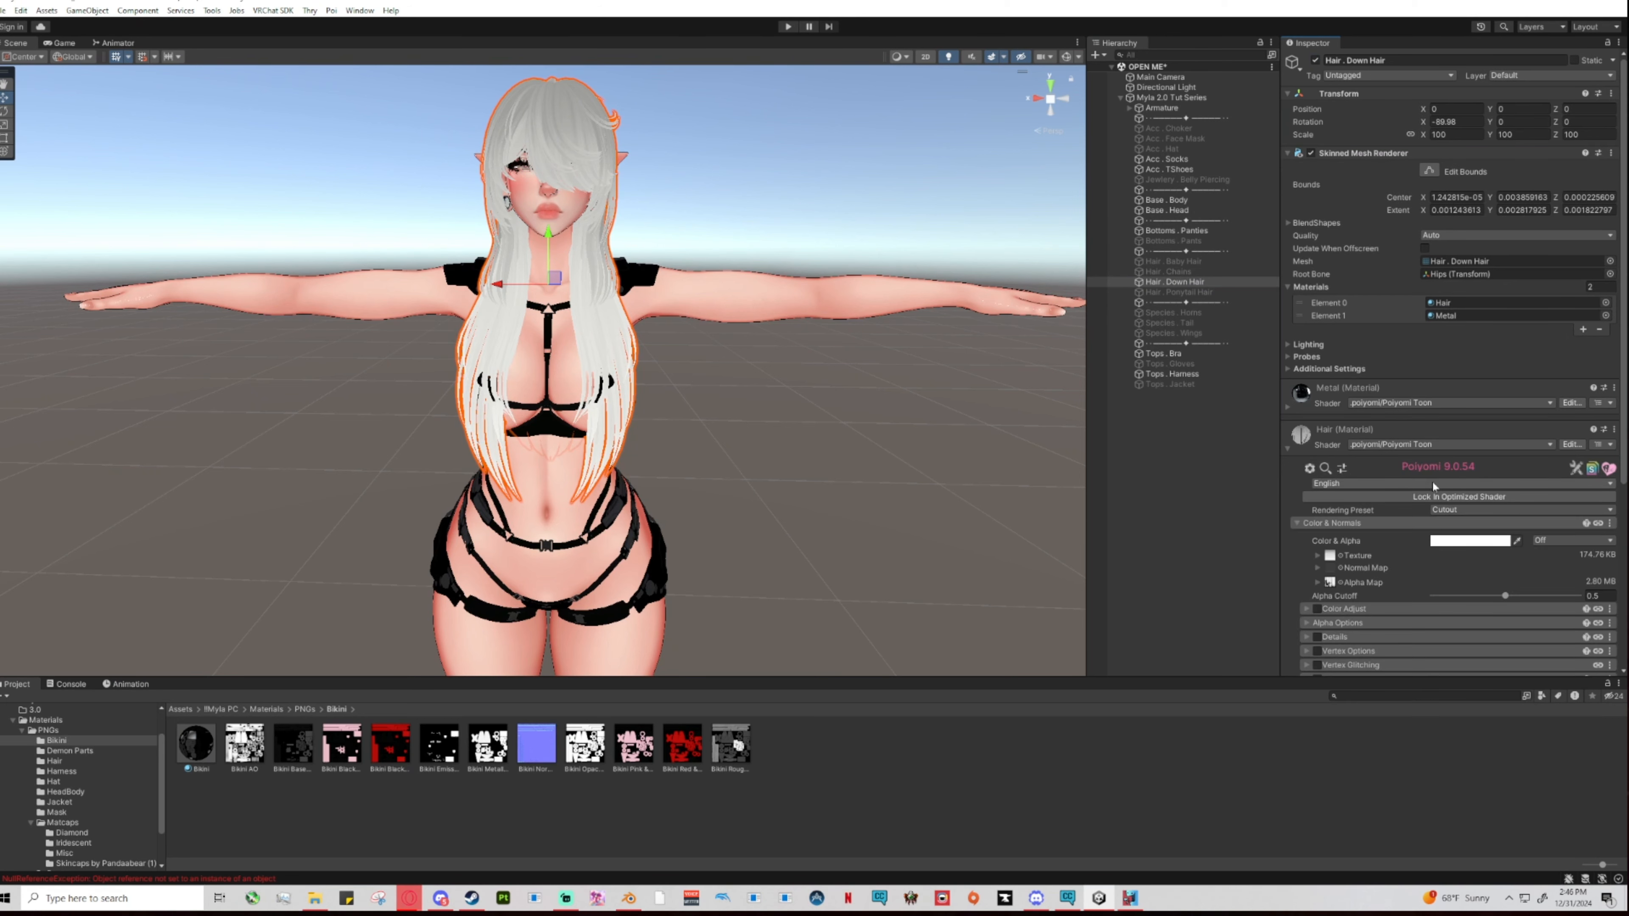
Try the TransClipping rendering preset on the Hair material and inspect the strands up close.
click(1450, 512)
click(1450, 547)
scroll(782, 431, up, 5)
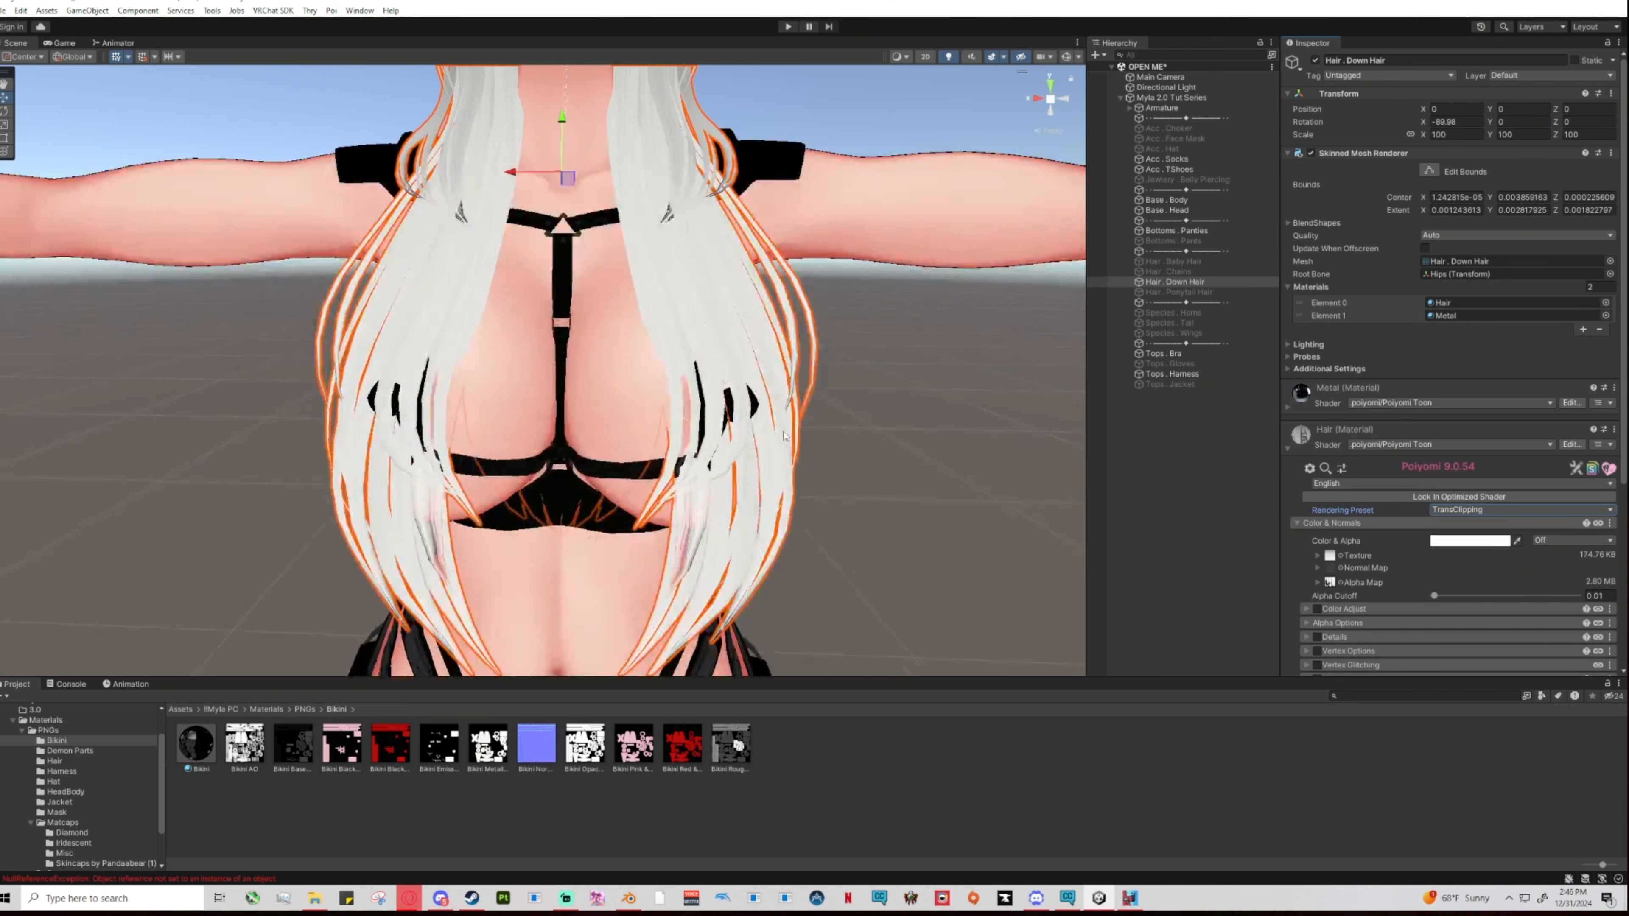
scroll(784, 437, up, 5)
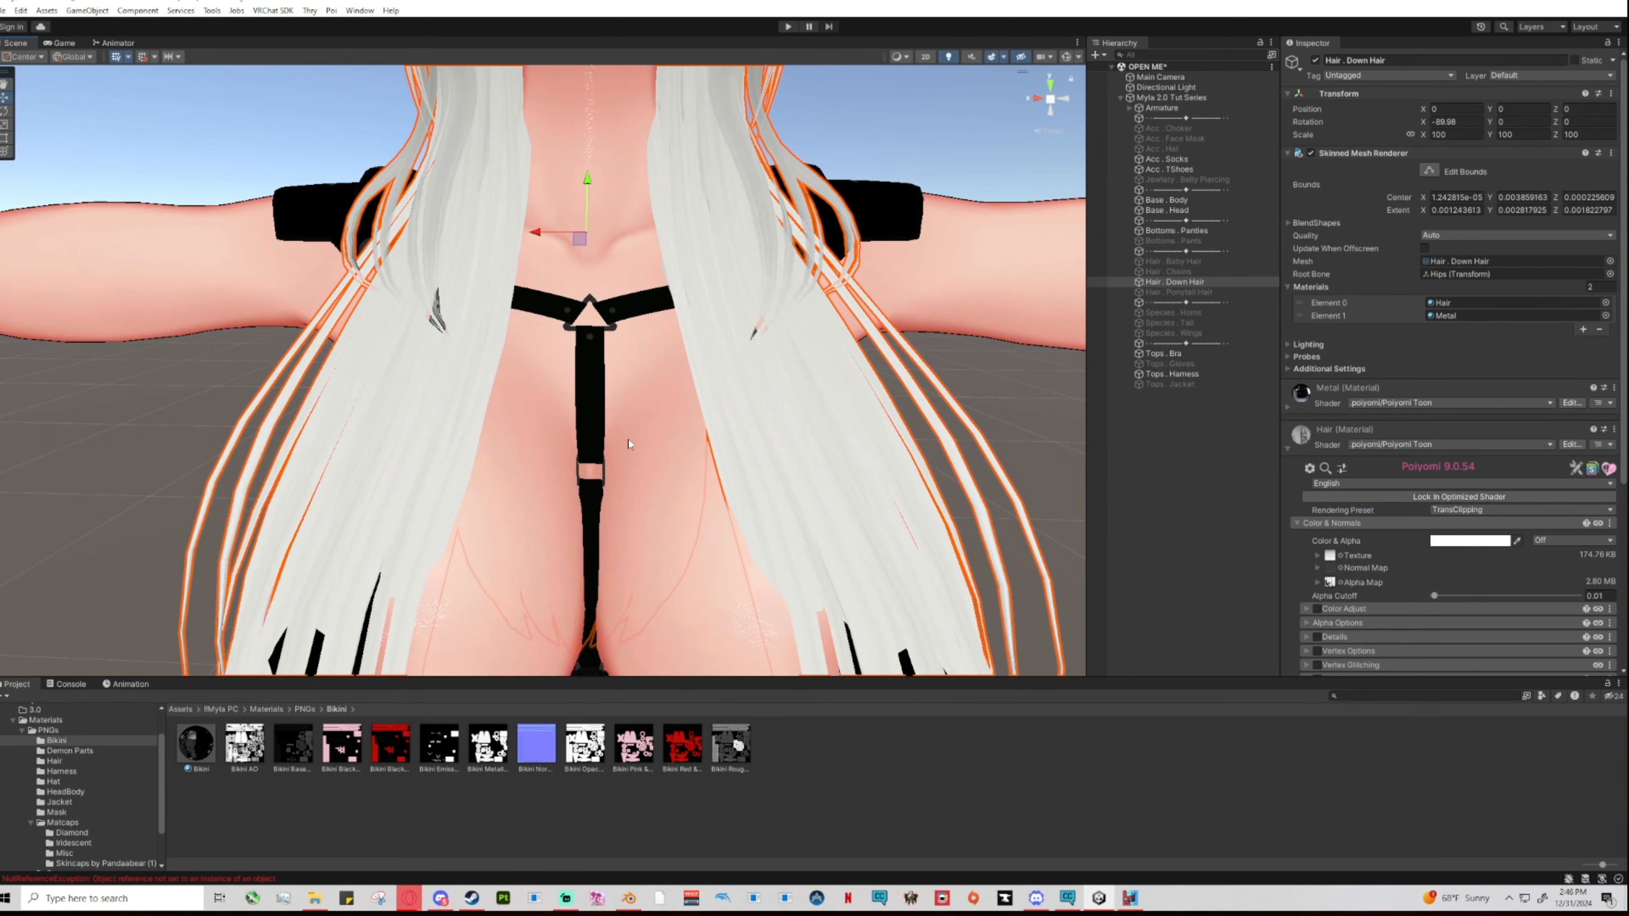
mouse_move(629, 443)
middle_down()
mouse_move(643, 410)
mouse_move(640, 448)
middle_up()
scroll(640, 448, up, 3)
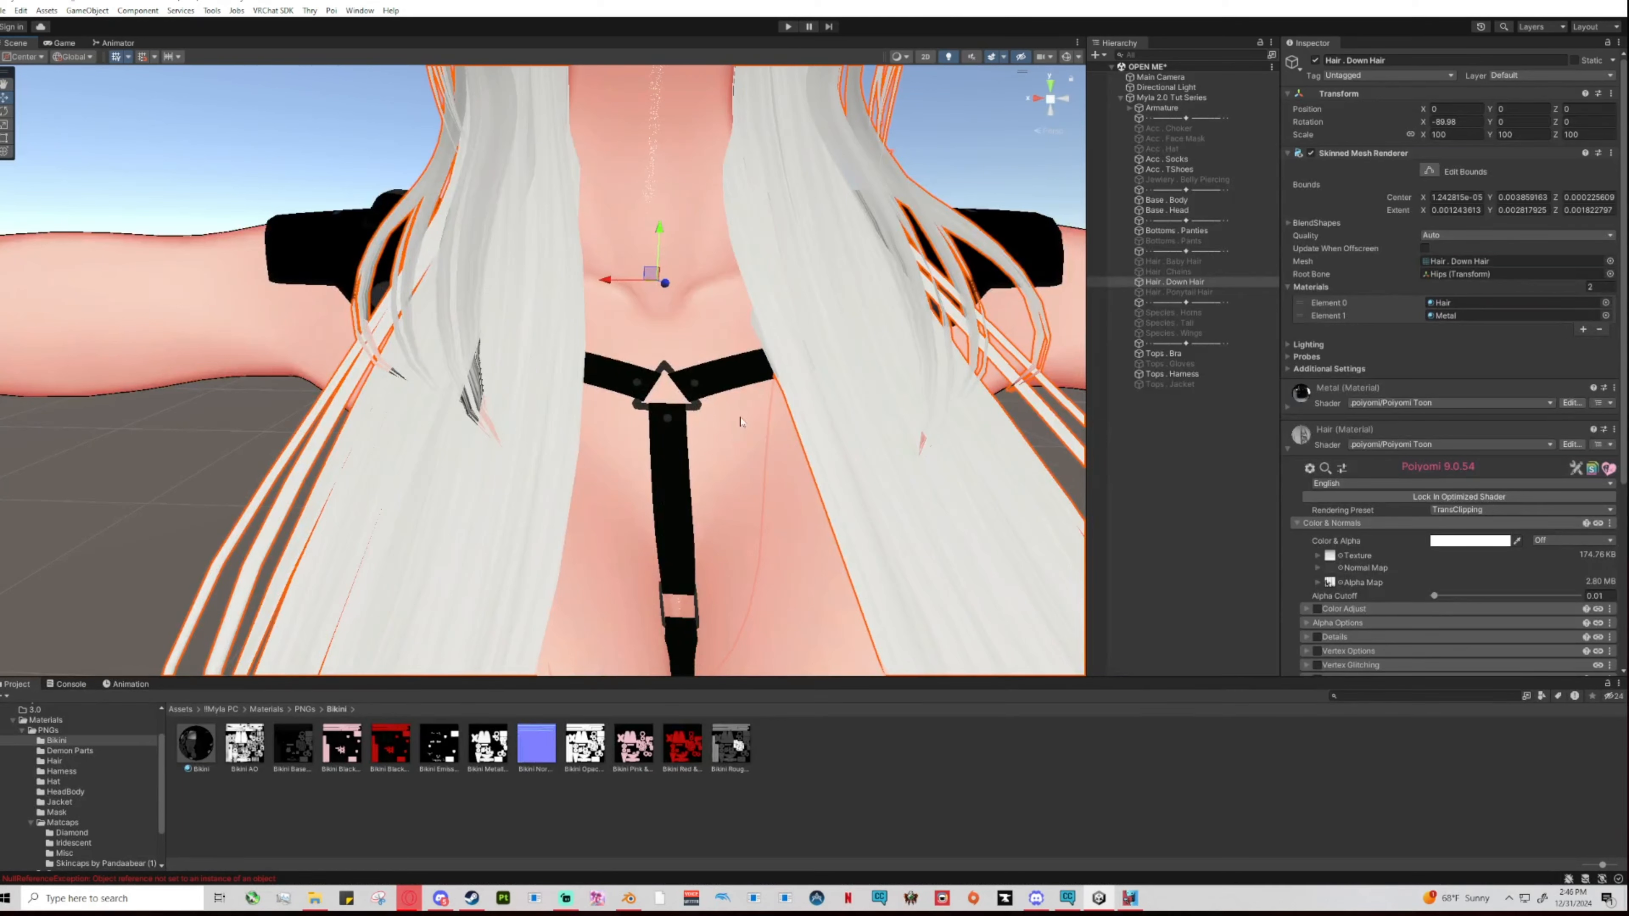
Try the Fade and Transparent rendering presets on the Hair material, then return it to Cutout.
click(1461, 510)
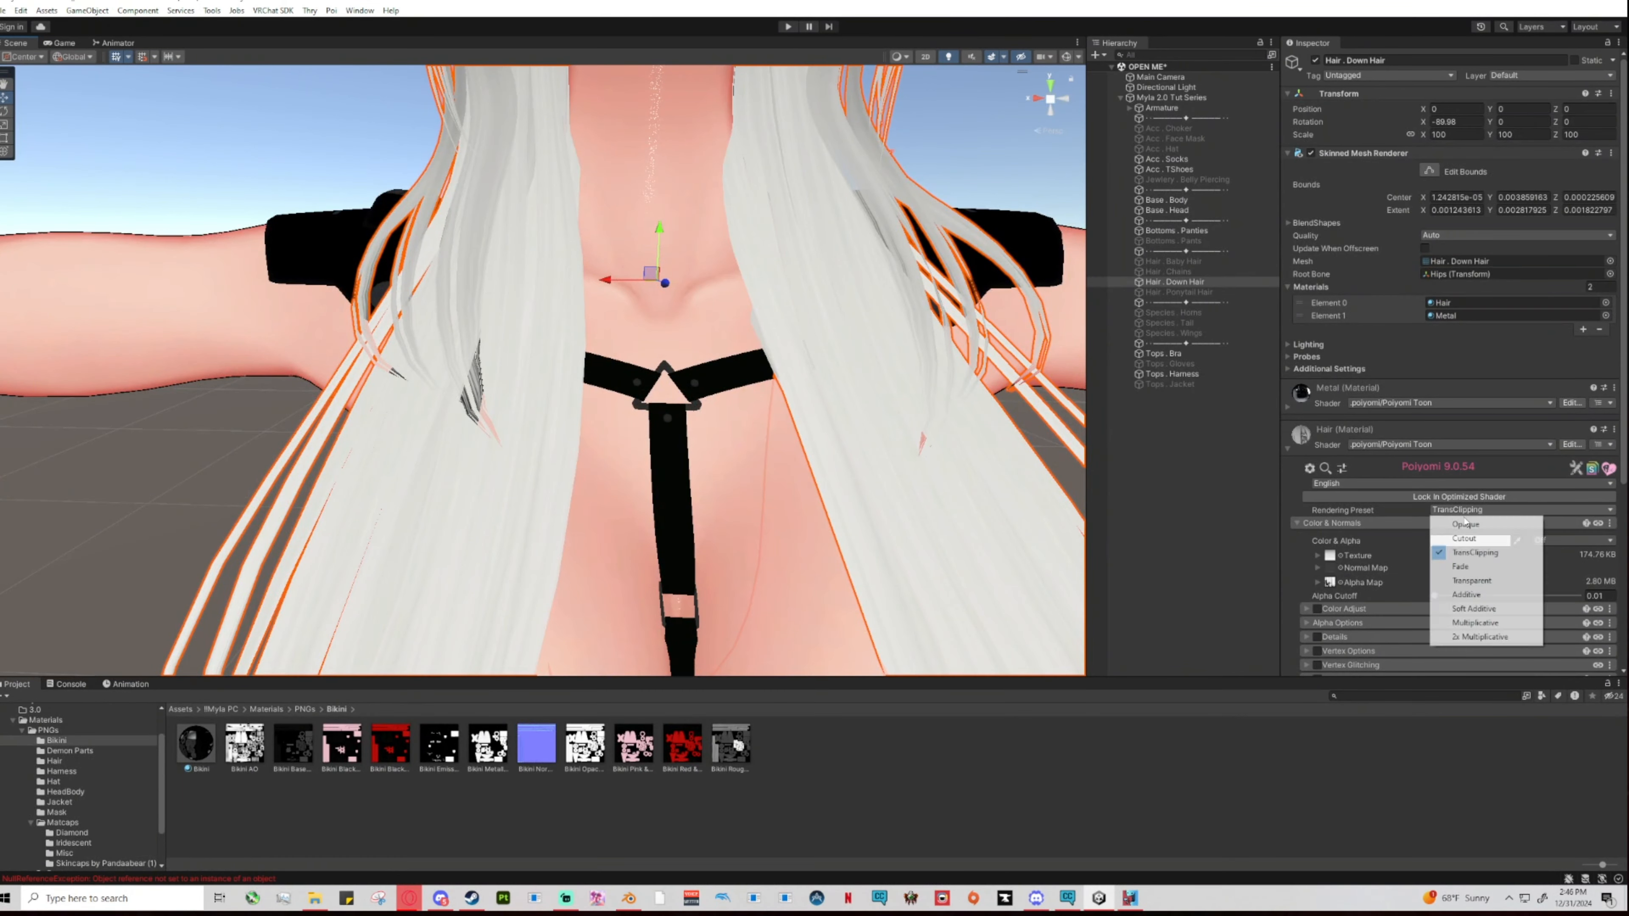
click(1472, 571)
click(1451, 510)
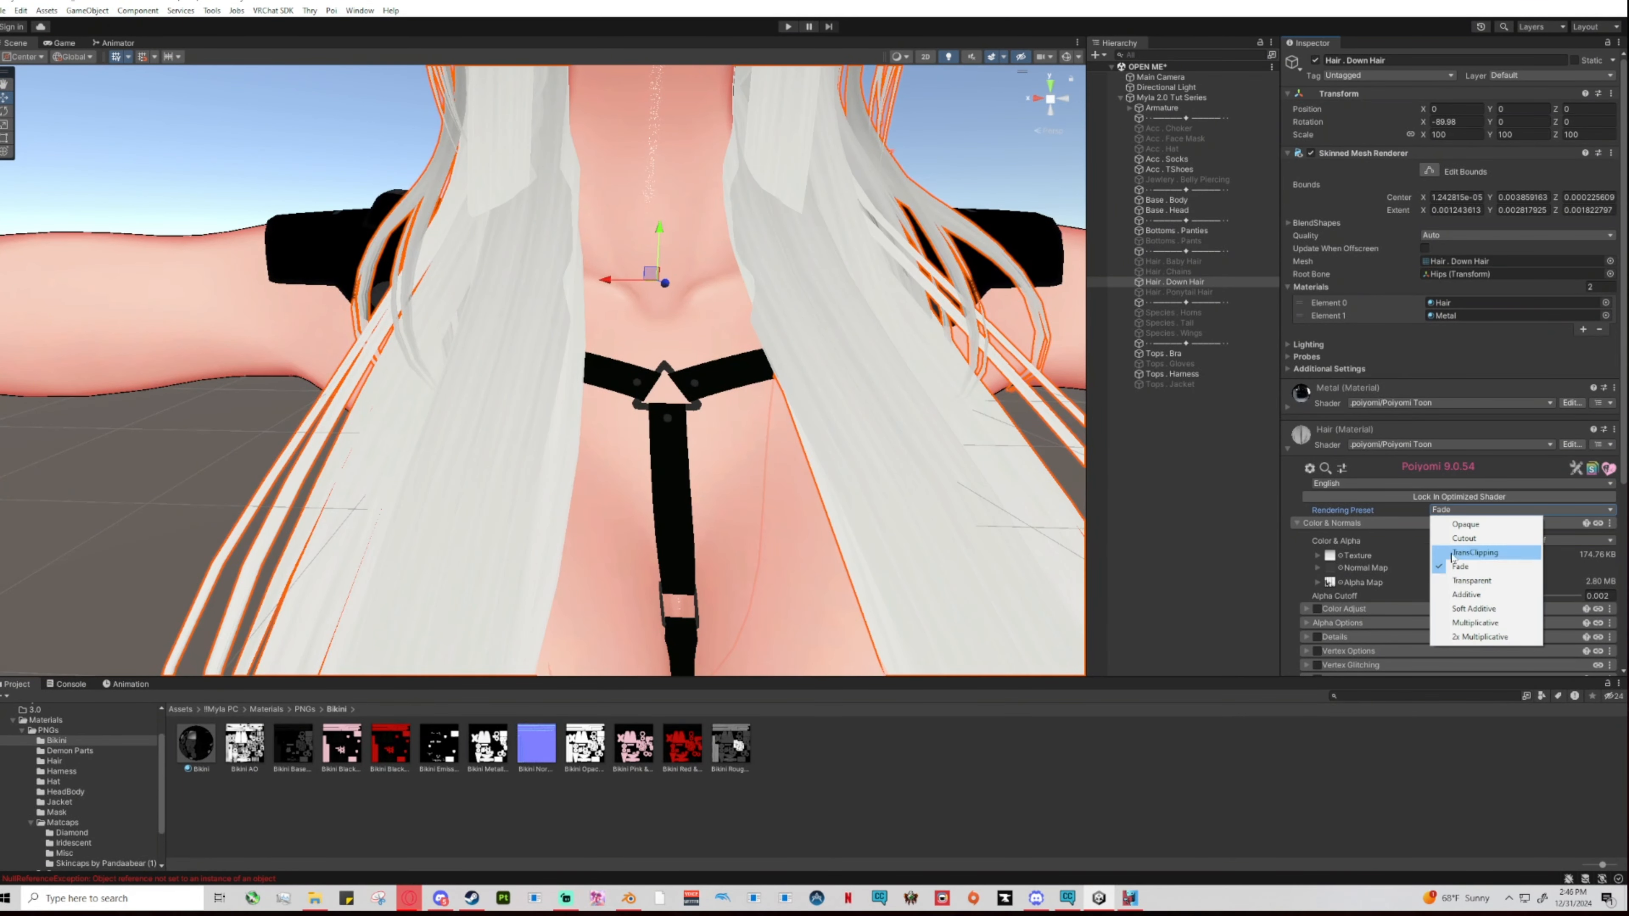
click(1460, 583)
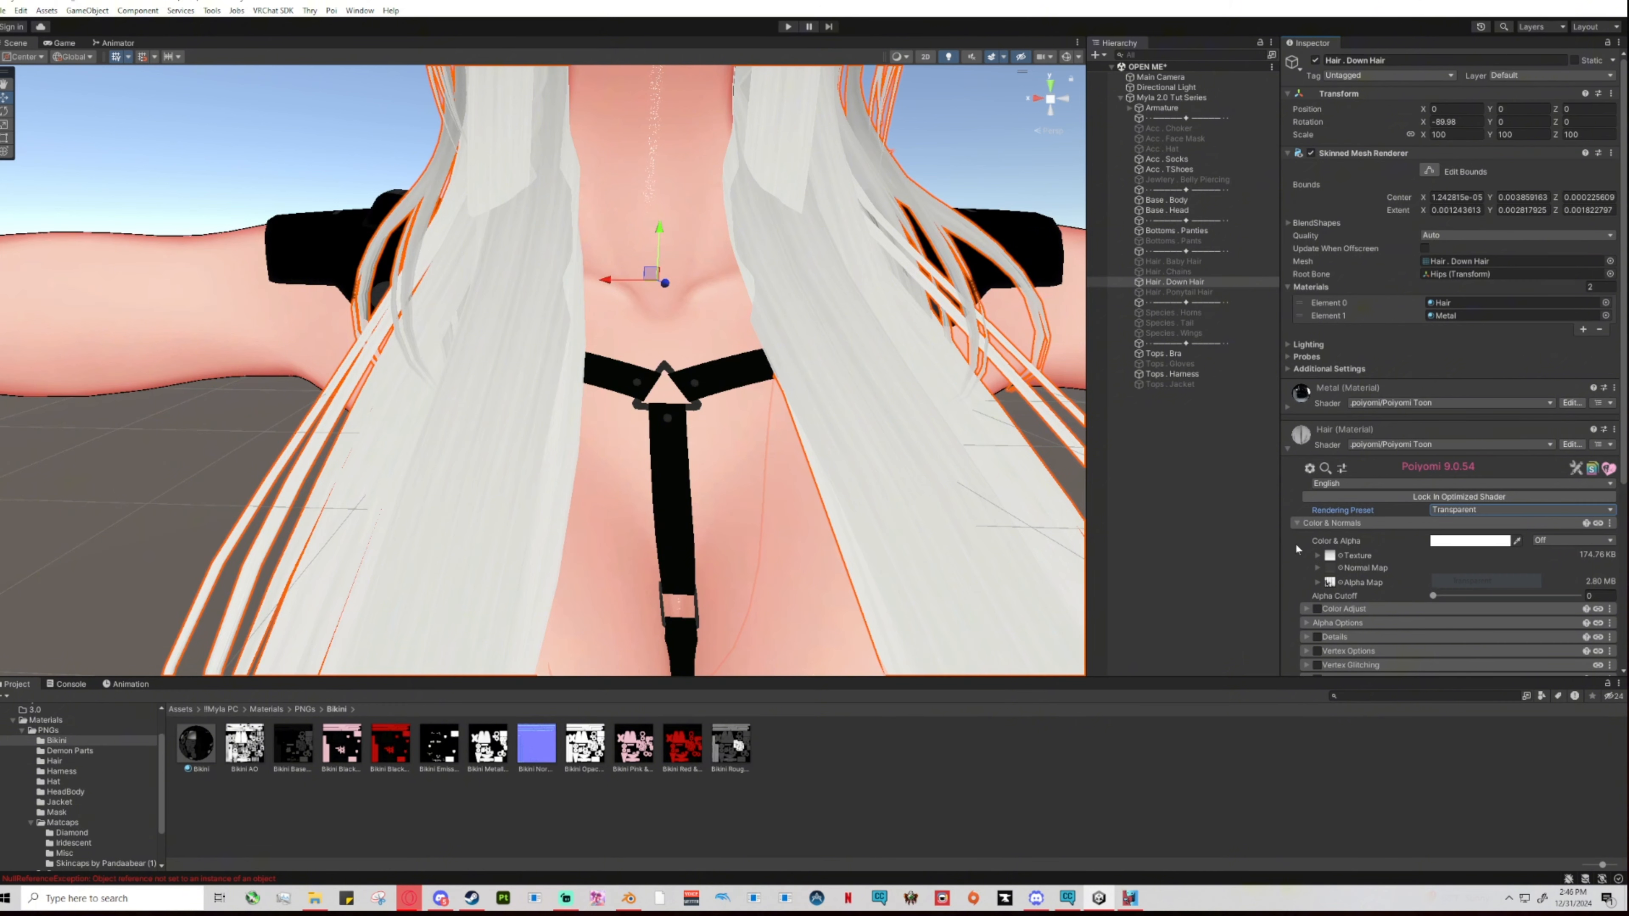
click(1457, 512)
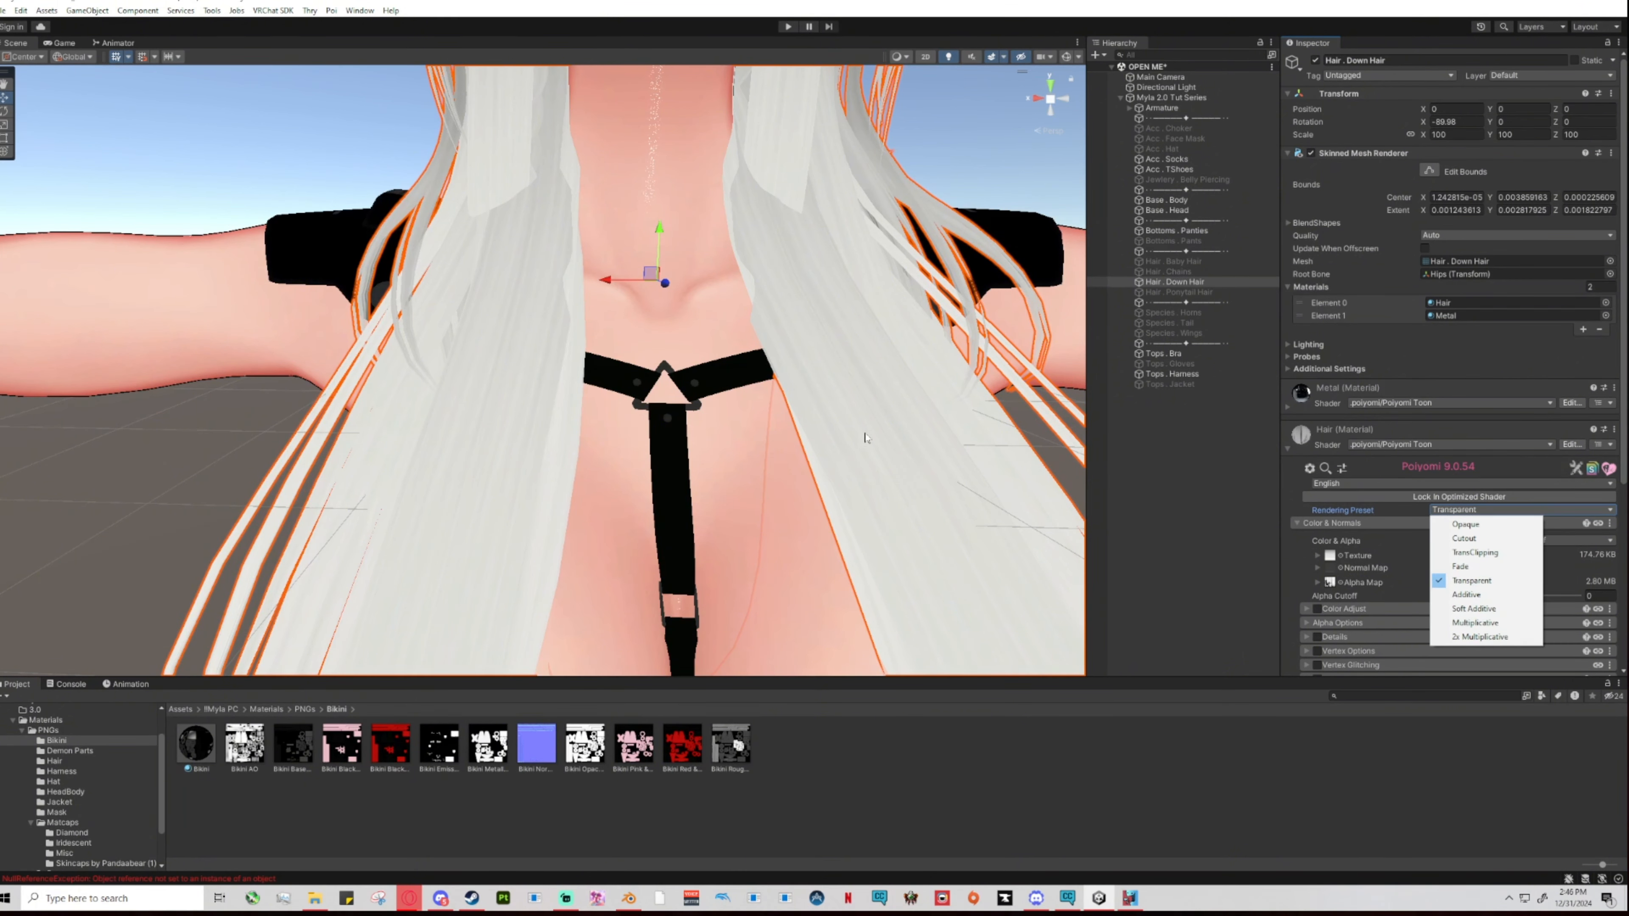
click(1465, 538)
Review the Hair material's Alpha Options, then clear the selection and examine the avatar's hair from afar and close up.
scroll(1435, 581, down, 1)
click(1336, 553)
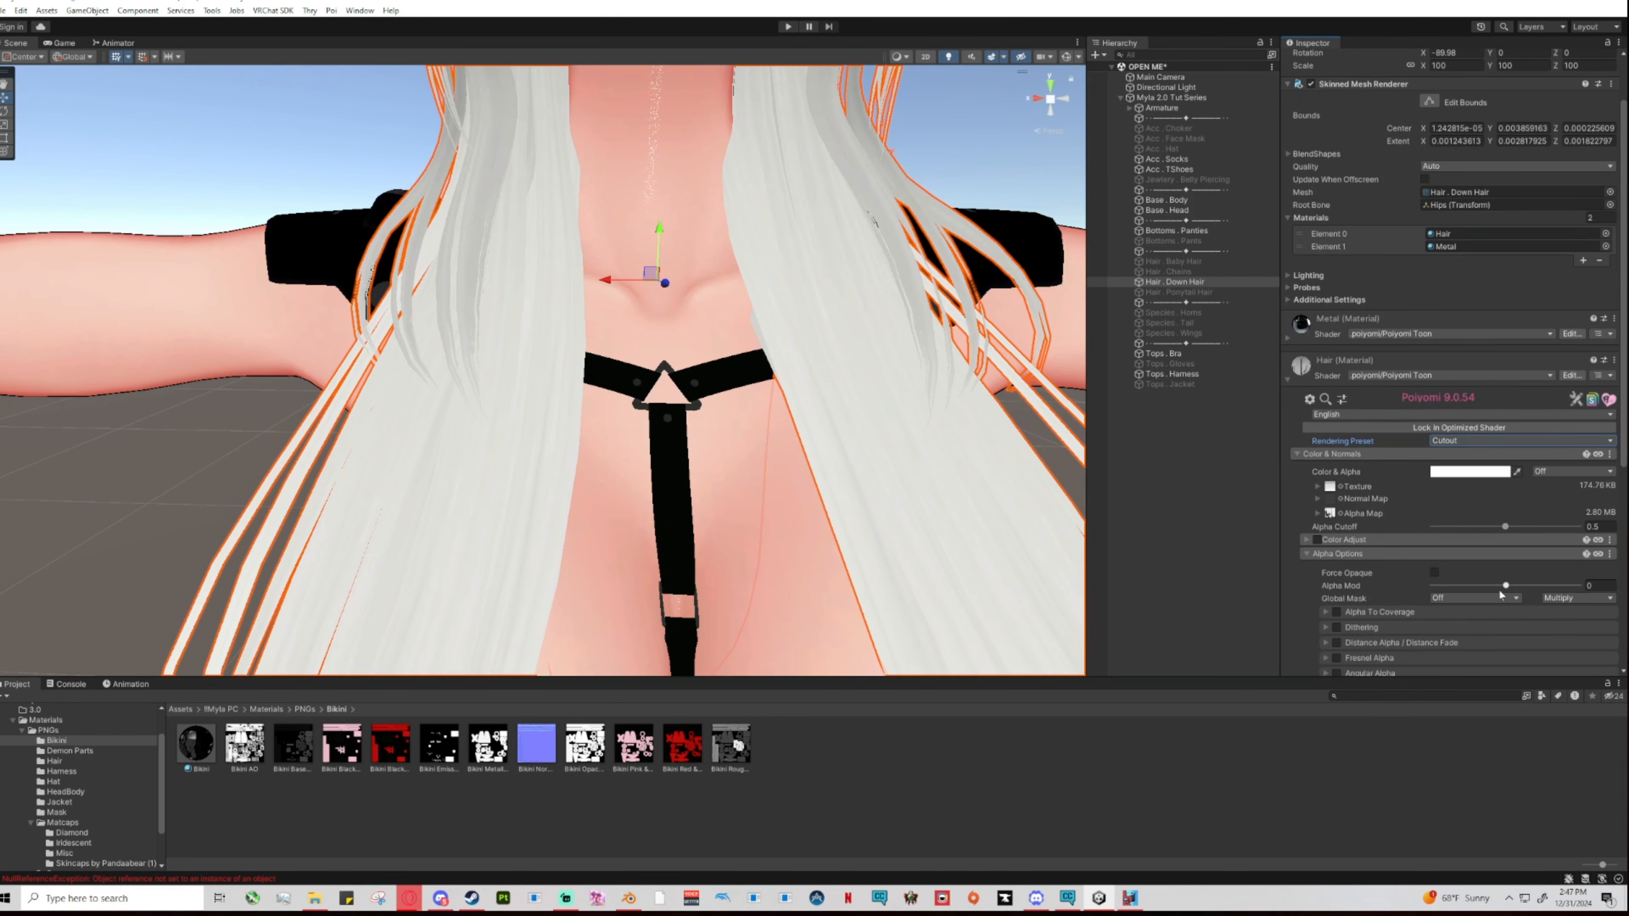
scroll(1498, 588, down, 1)
scroll(929, 463, down, 5)
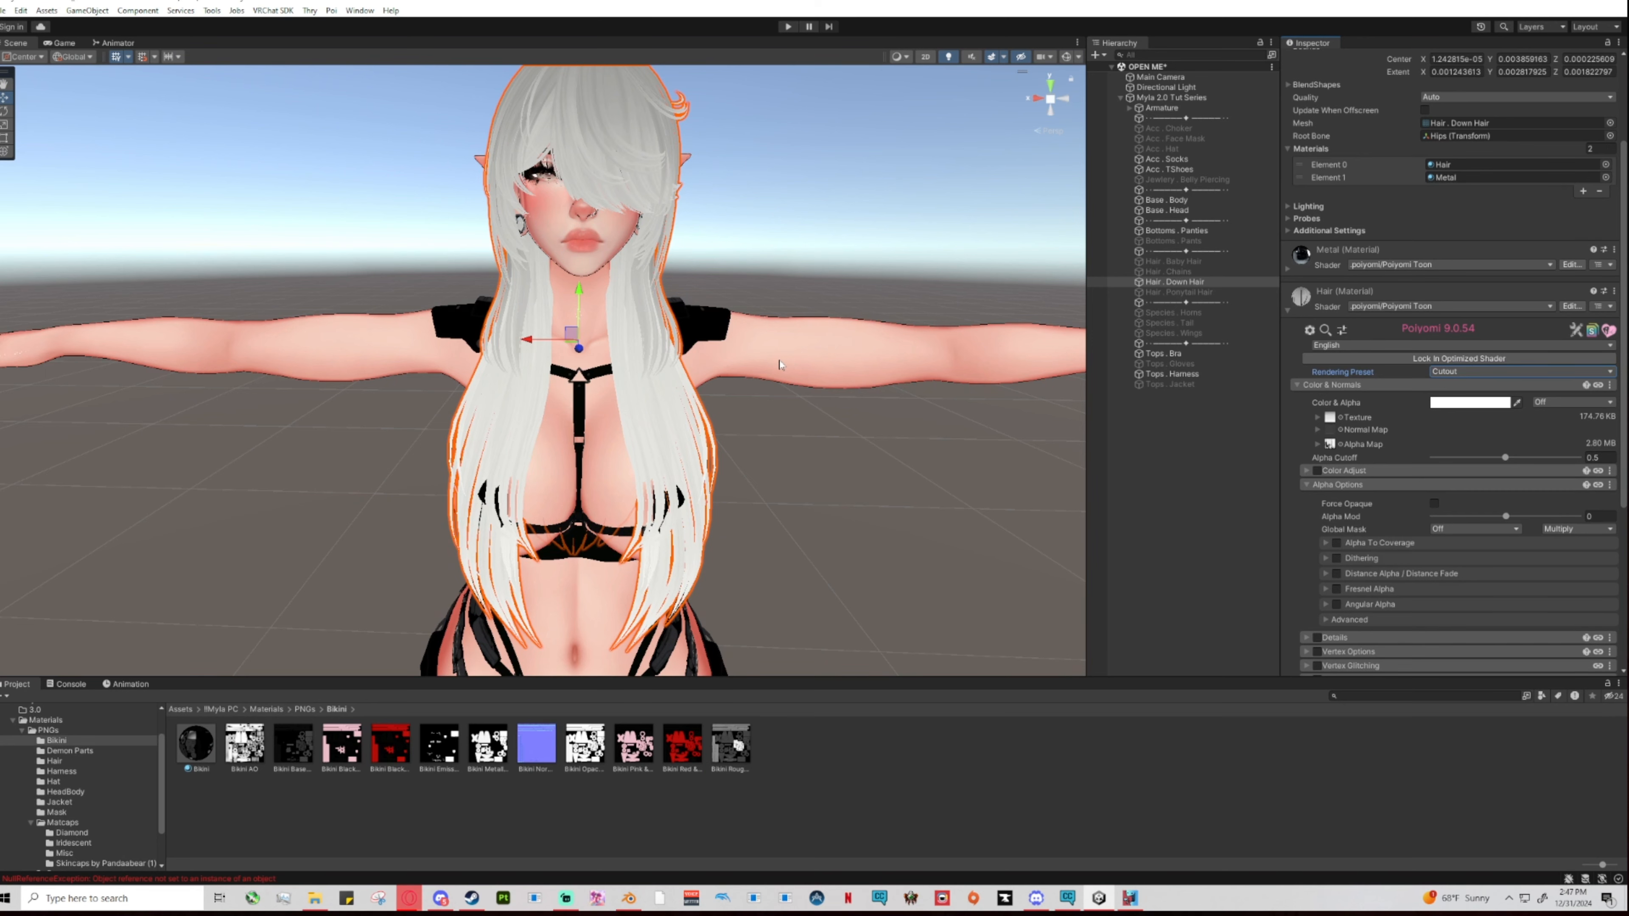
click(823, 420)
scroll(779, 464, down, 5)
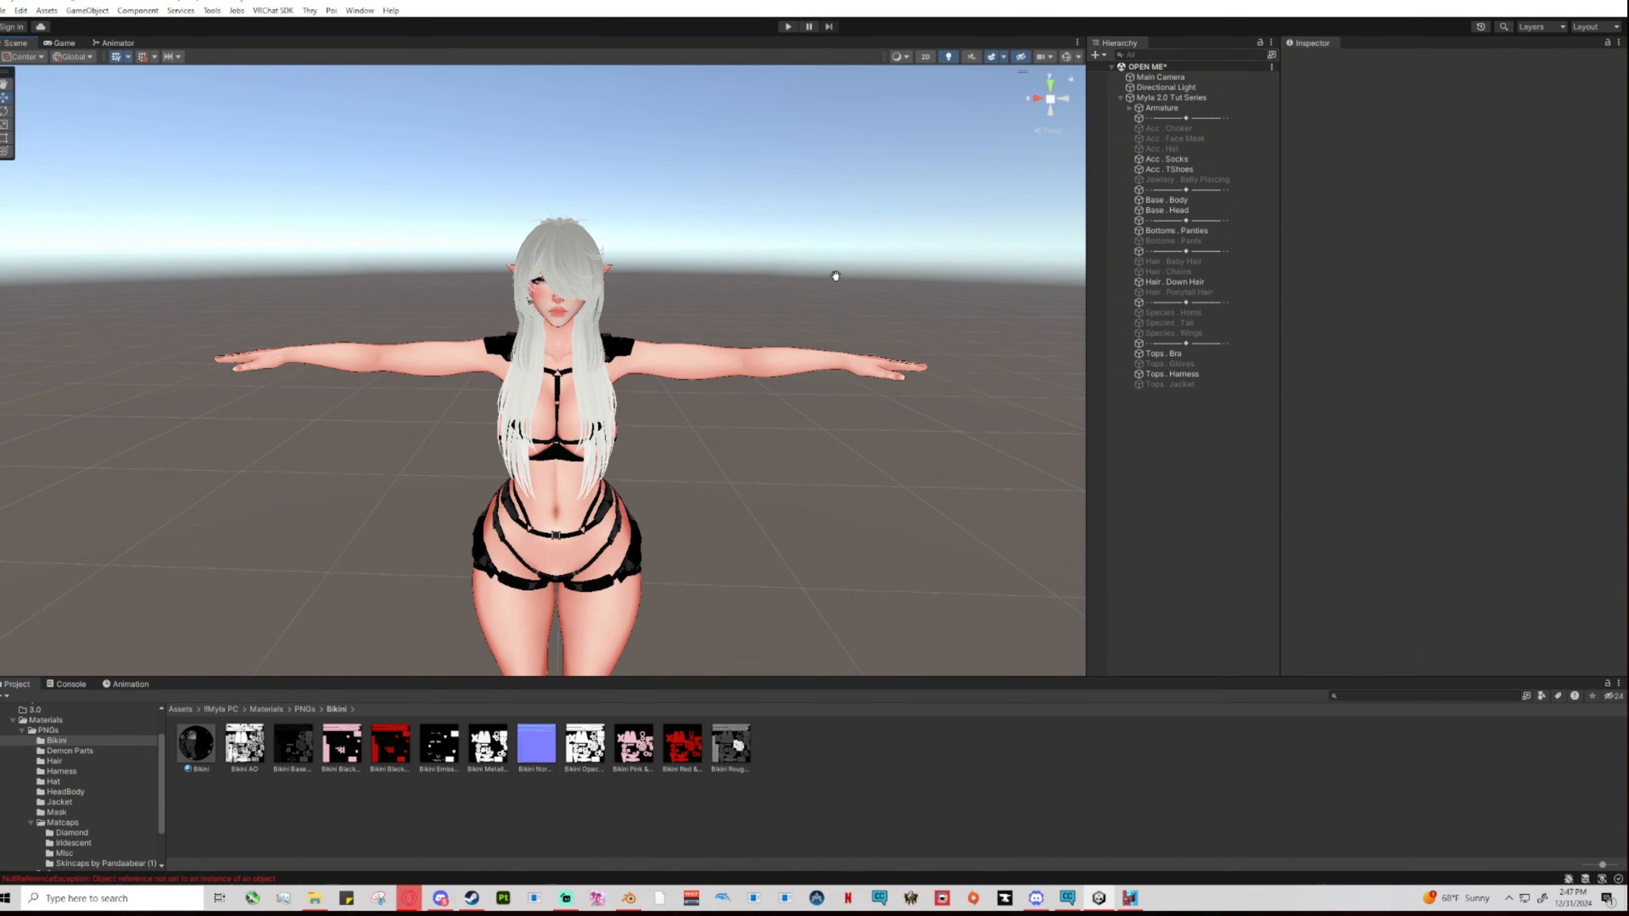
scroll(833, 283, down, 5)
middle_drag(857, 325, 838, 370)
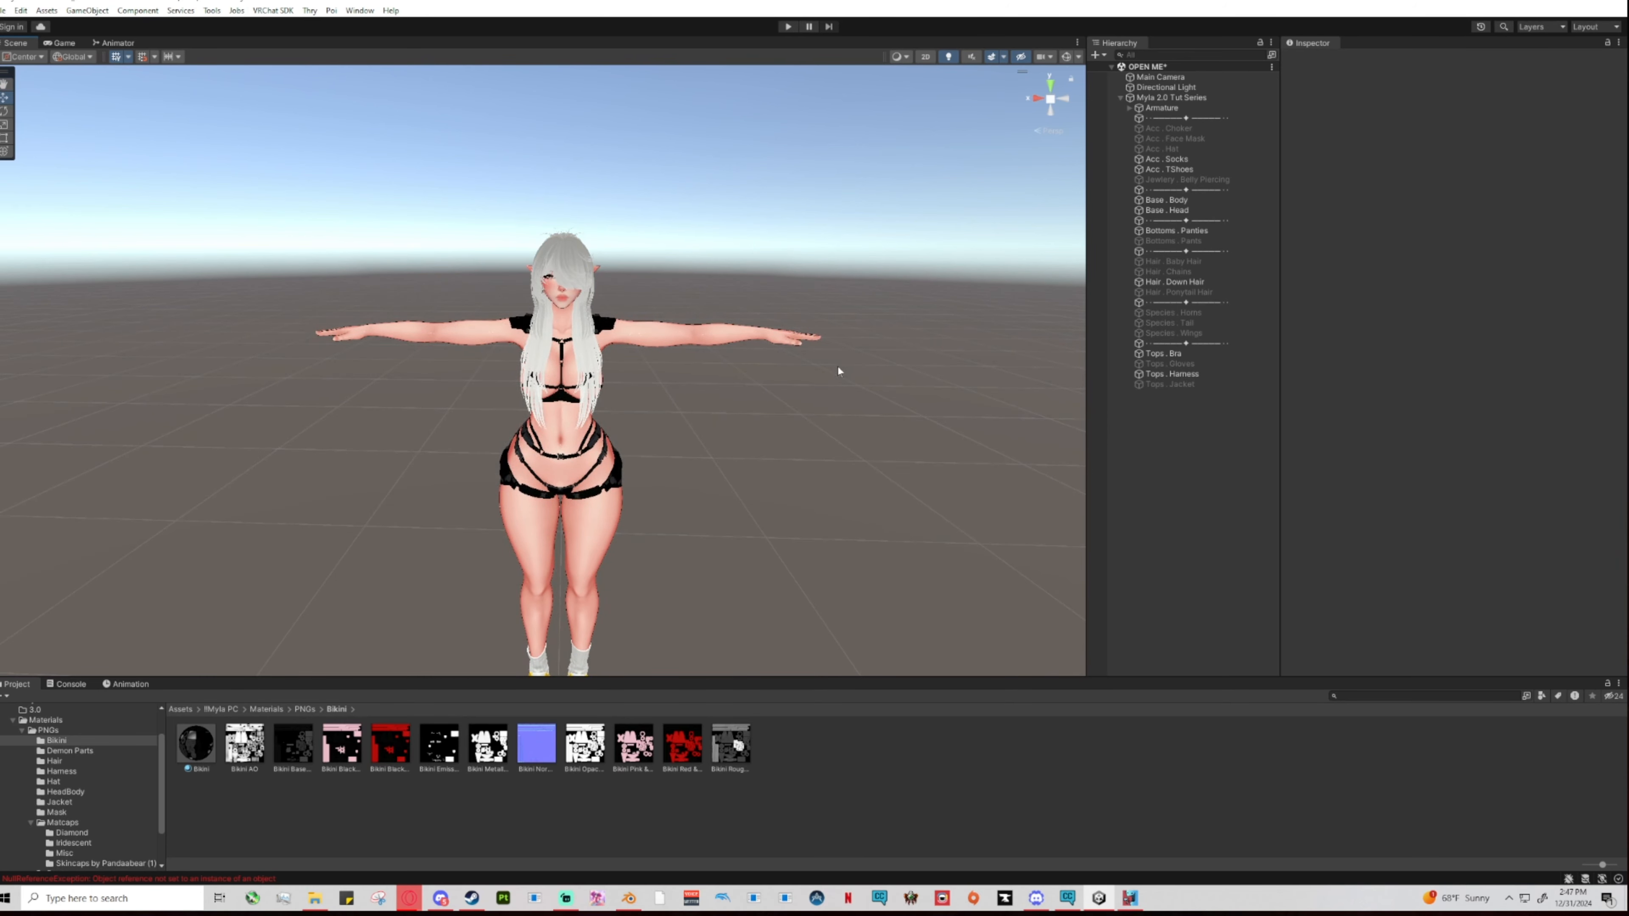
scroll(775, 392, up, 6)
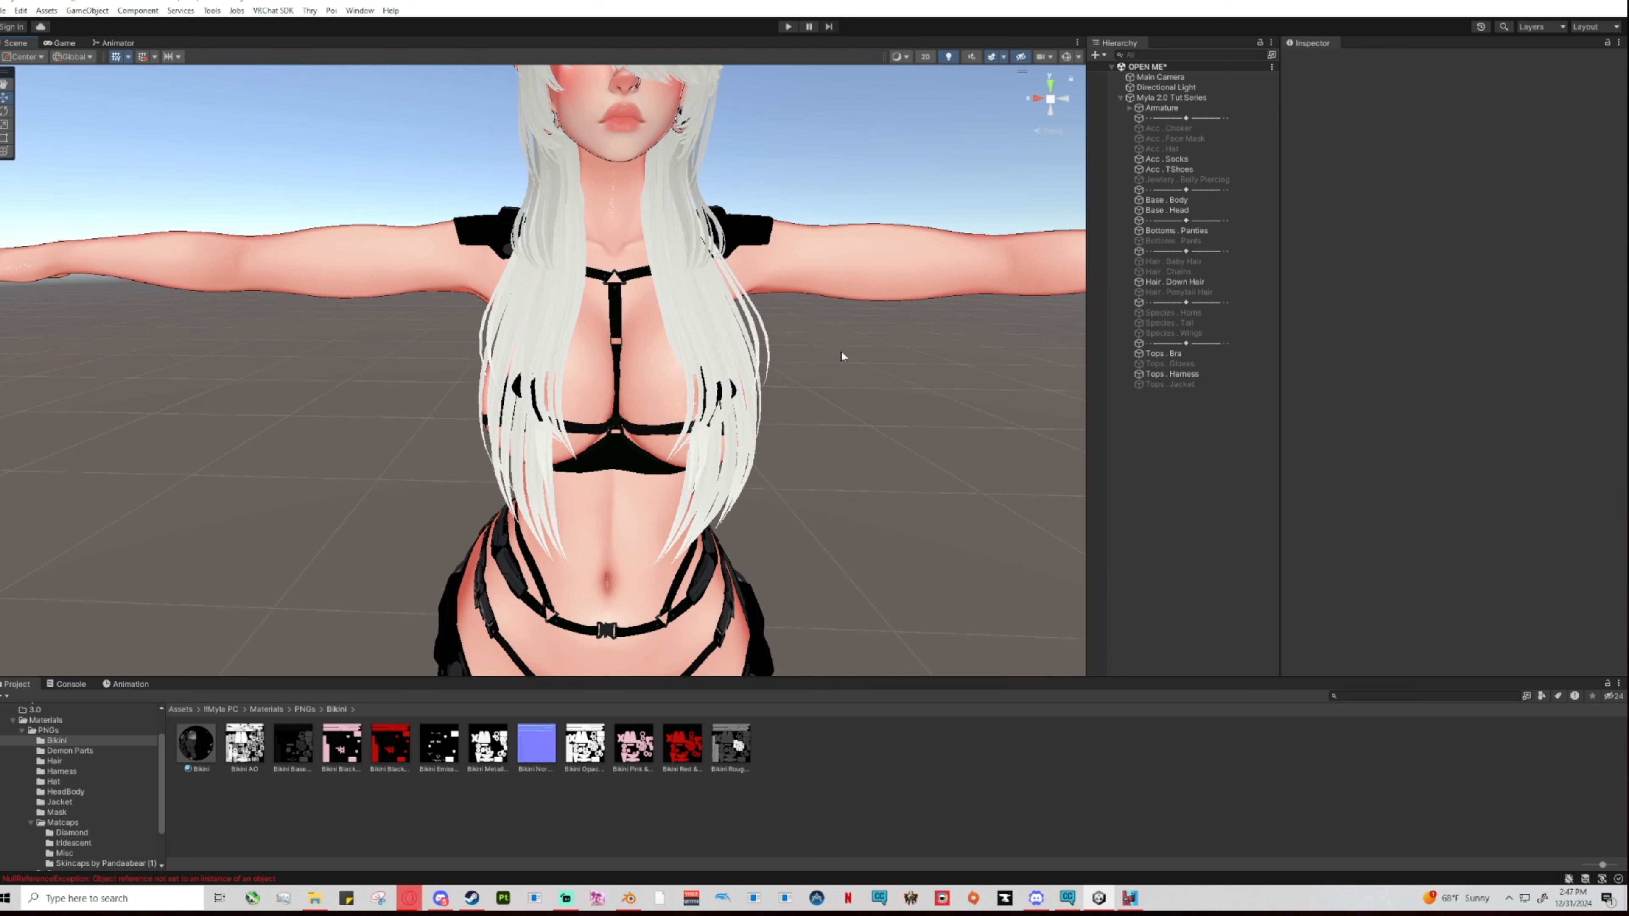
Reselect the down hair, collapse its Alpha Options and open the Hair material from the Hair folder.
click(759, 366)
scroll(1330, 579, down, 3)
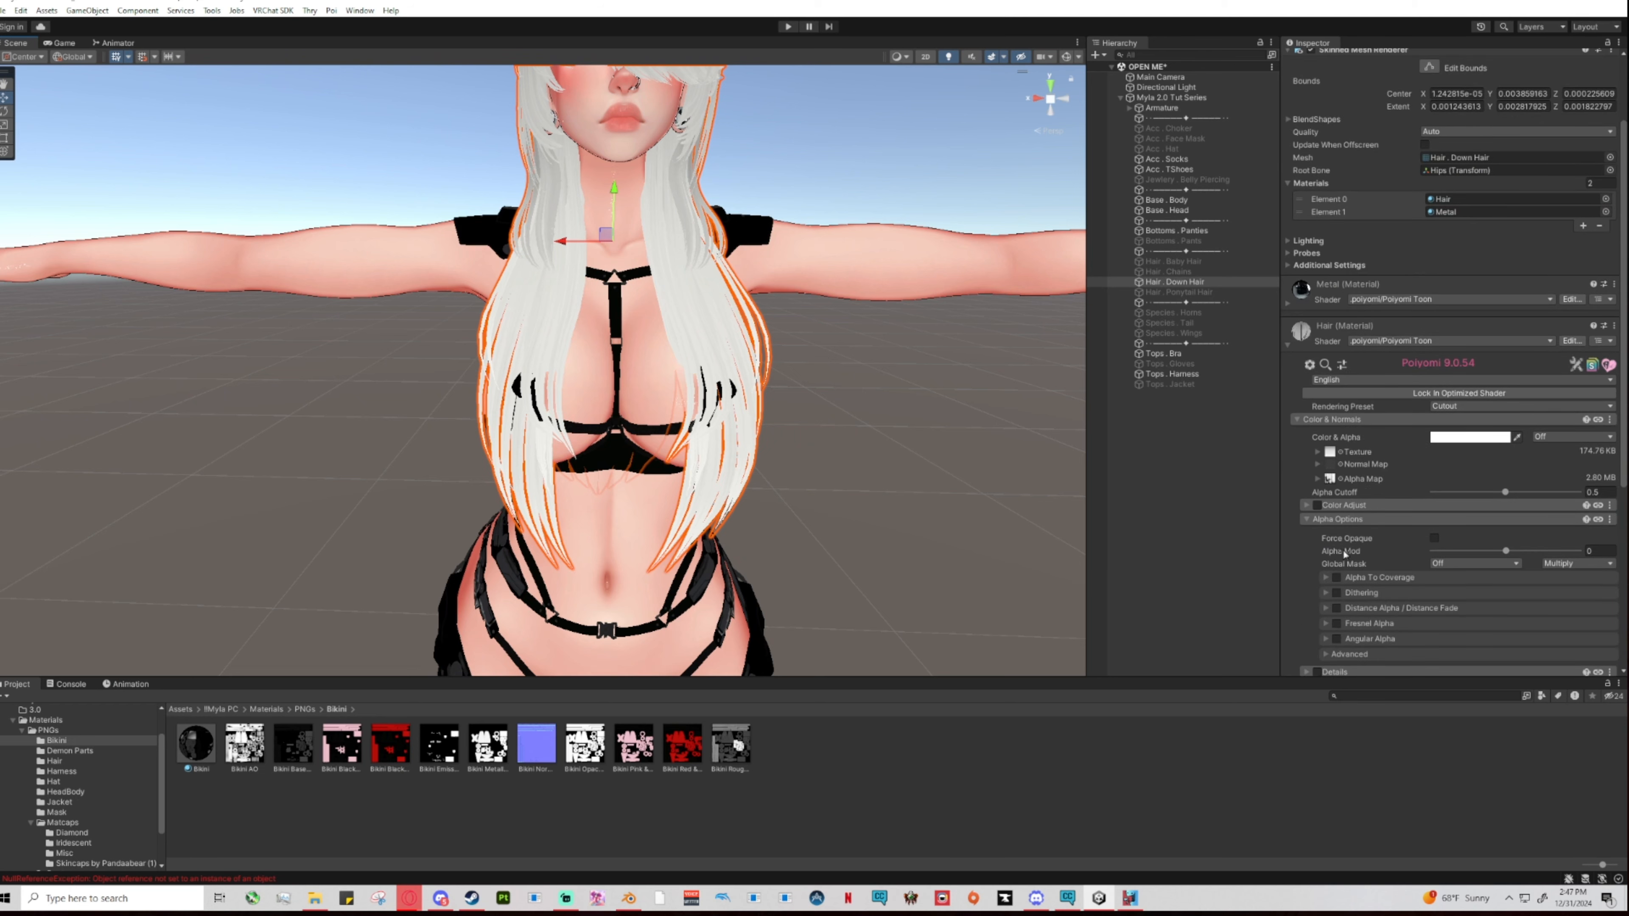
click(1303, 518)
scroll(1356, 503, down, 3)
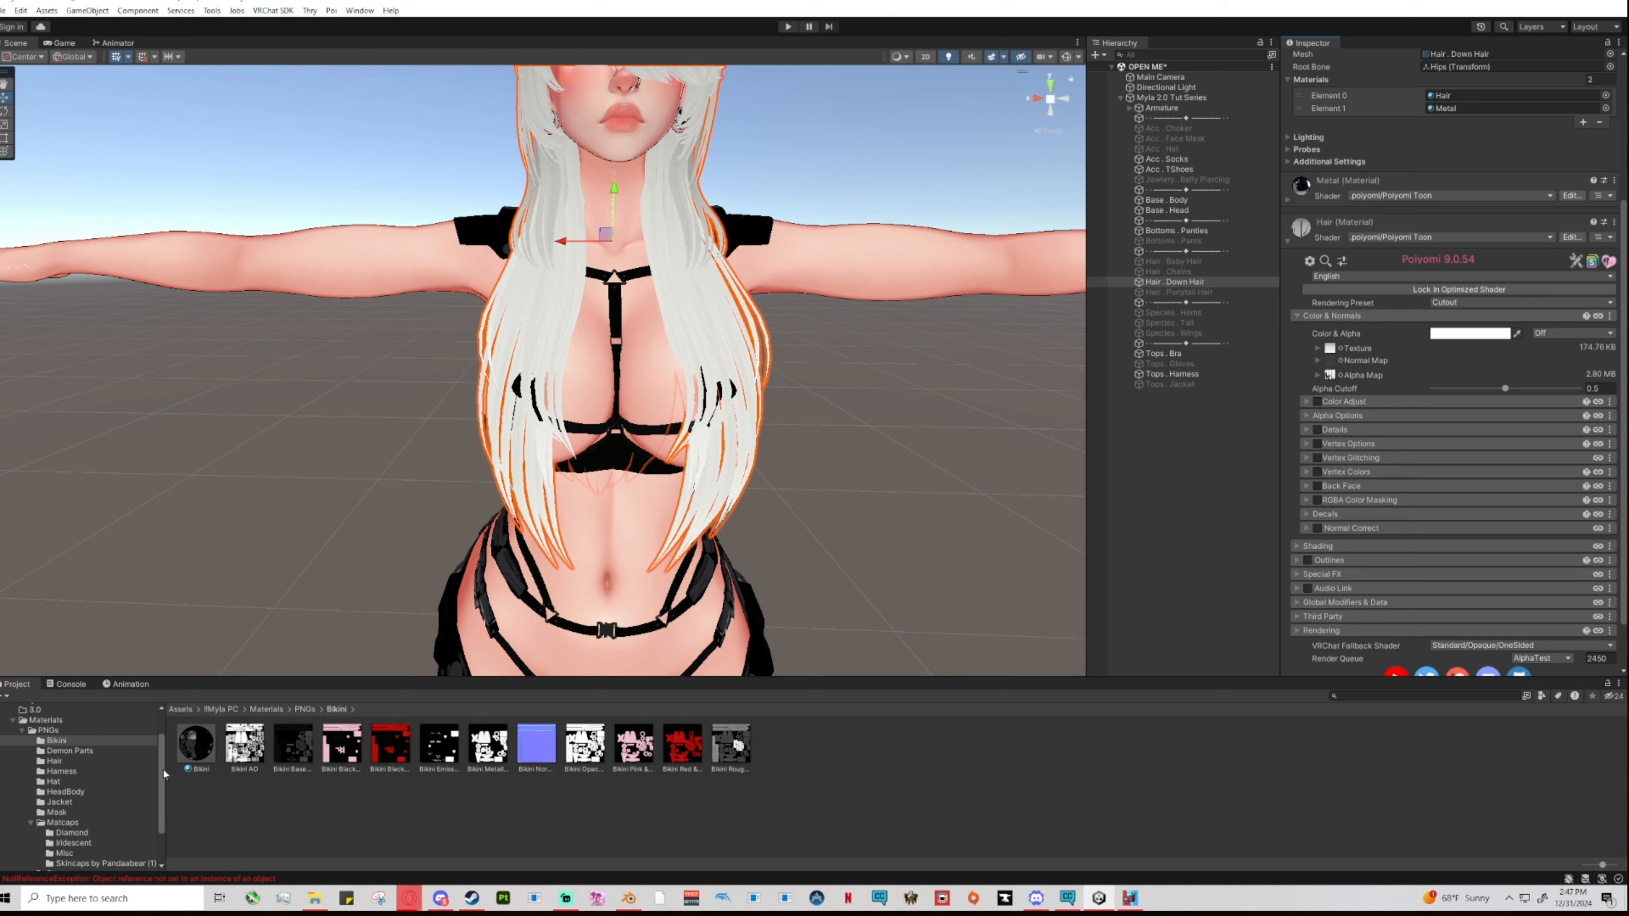
click(60, 761)
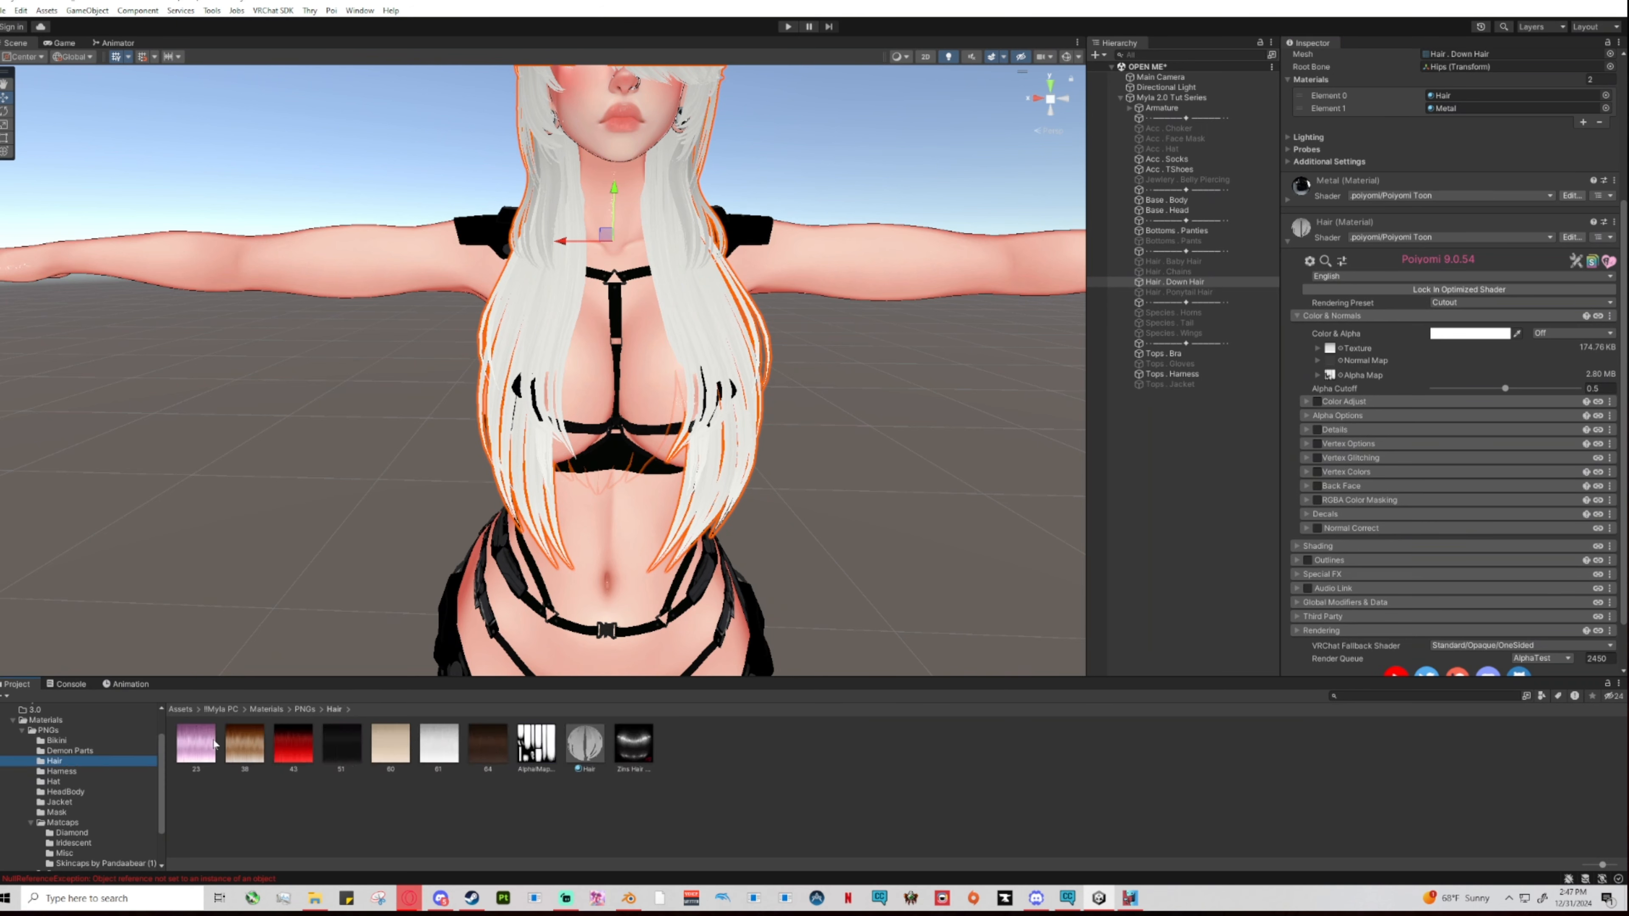
click(585, 757)
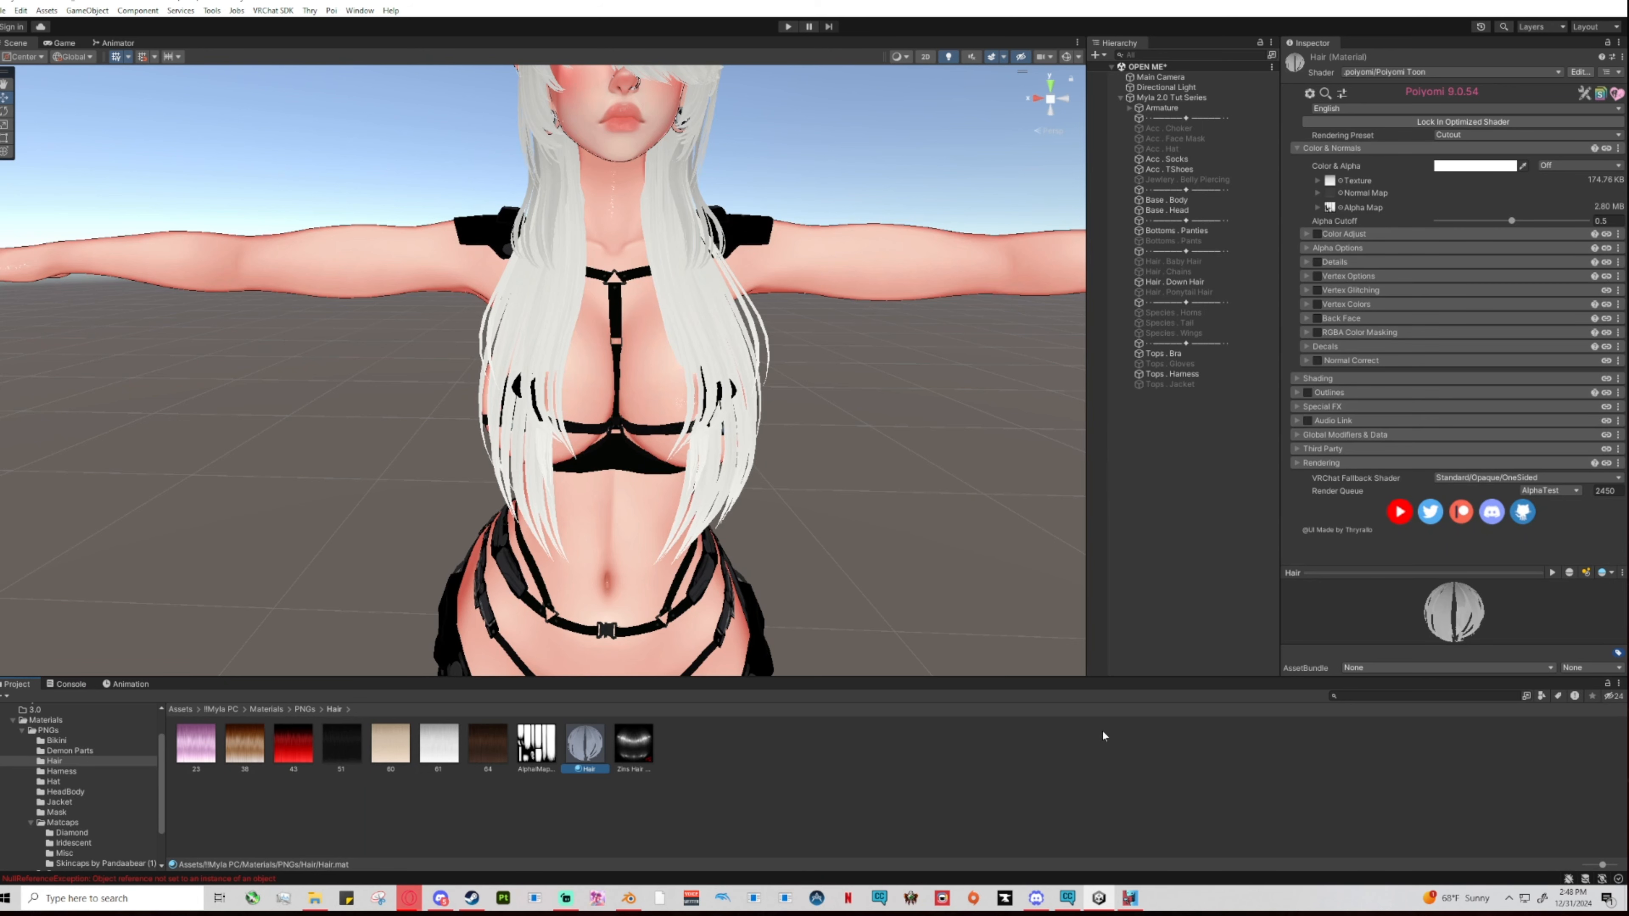
Try the dark brown hair texture as the Hair material's main texture, then restore the white one.
drag(500, 745, 1331, 183)
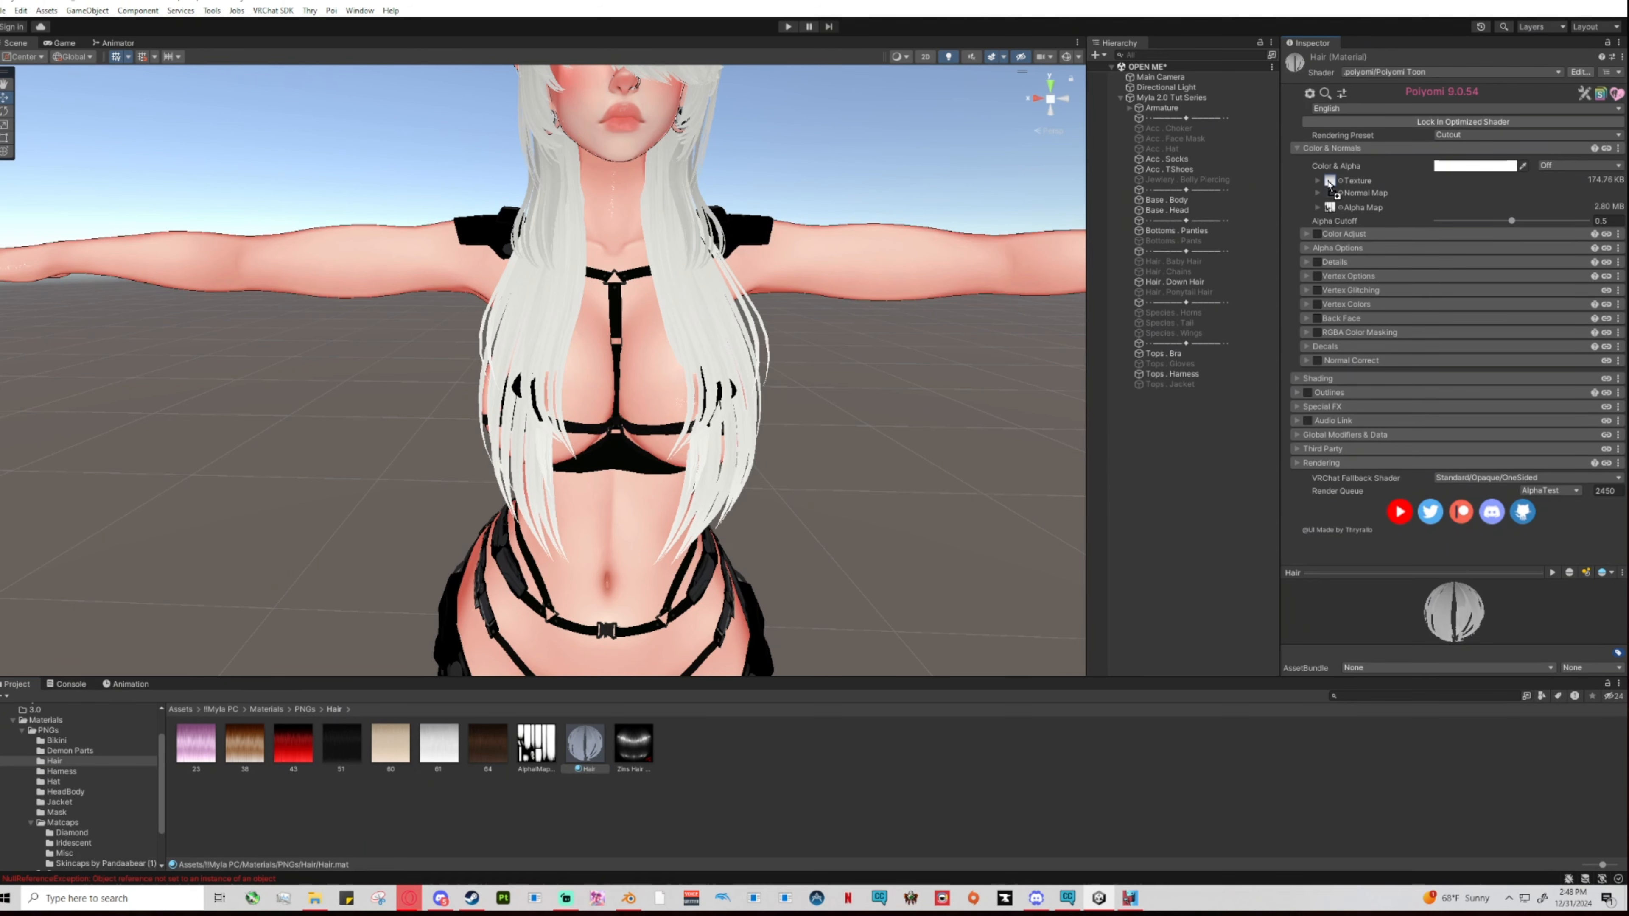
middle_drag(898, 293, 905, 403)
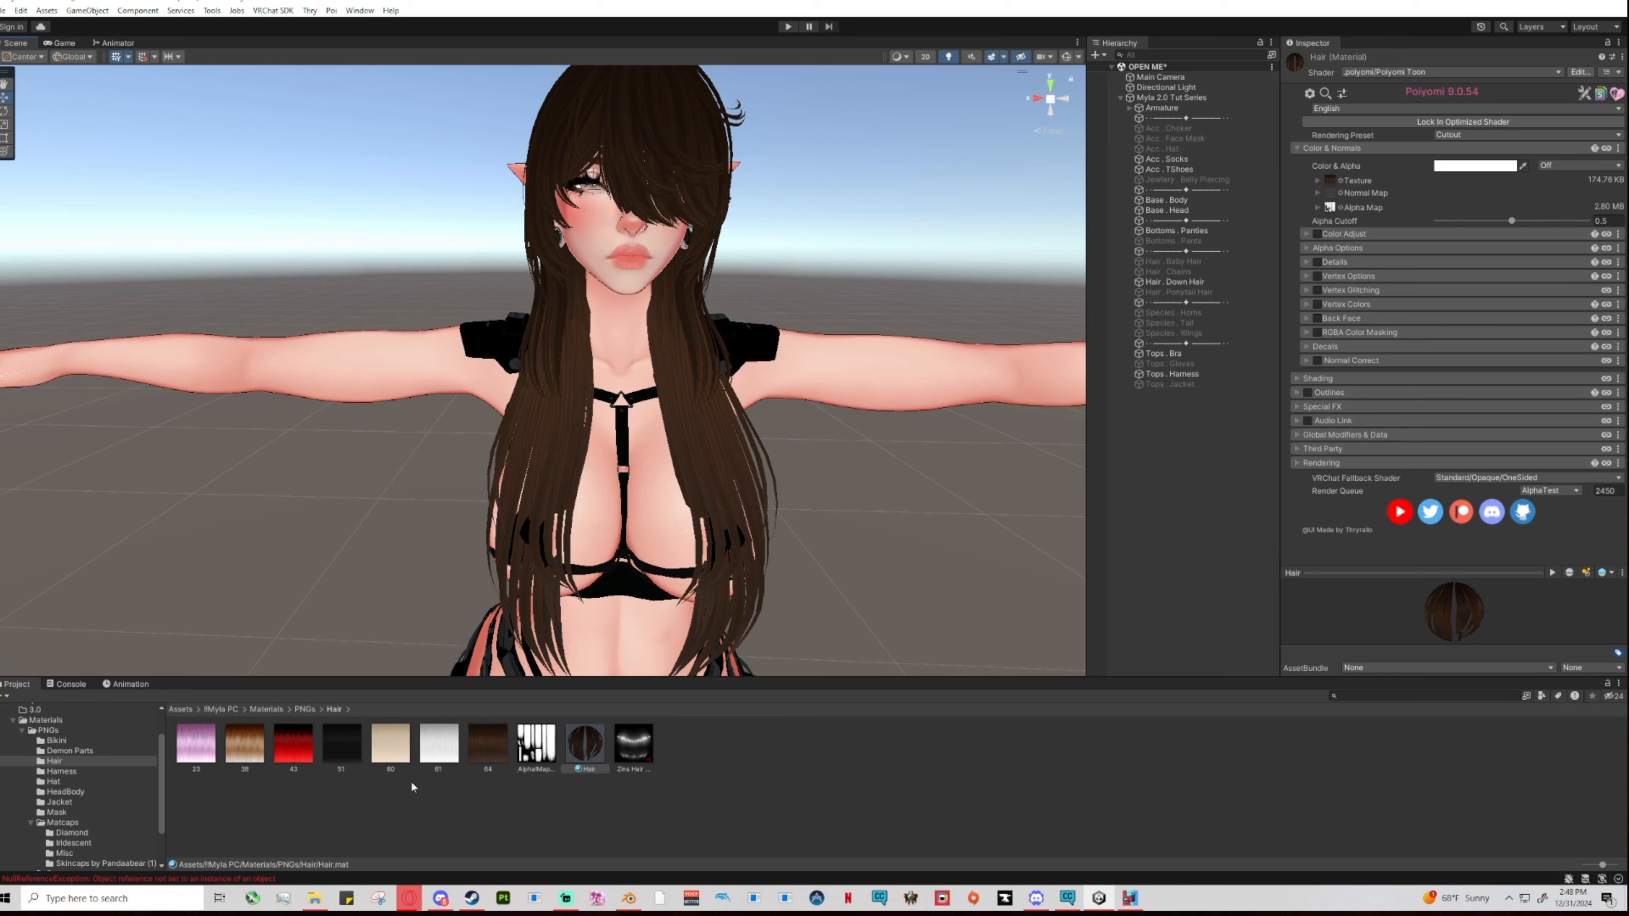
drag(439, 745, 1332, 182)
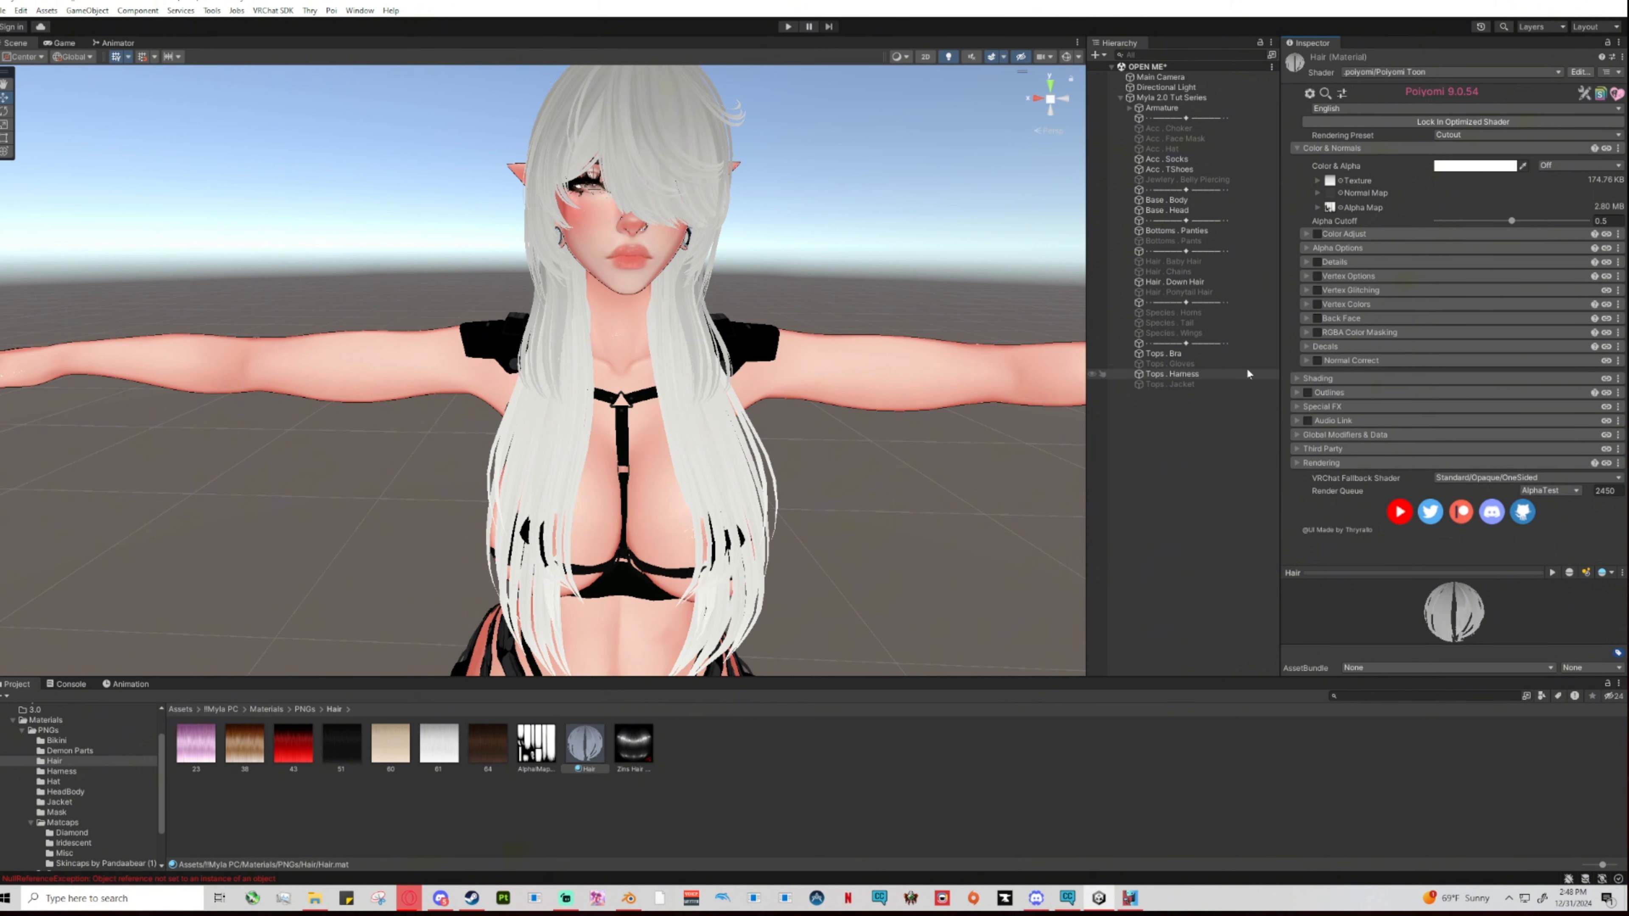
Expand the Hair material's Decals section and enable Decal 0.
click(1305, 347)
click(1314, 380)
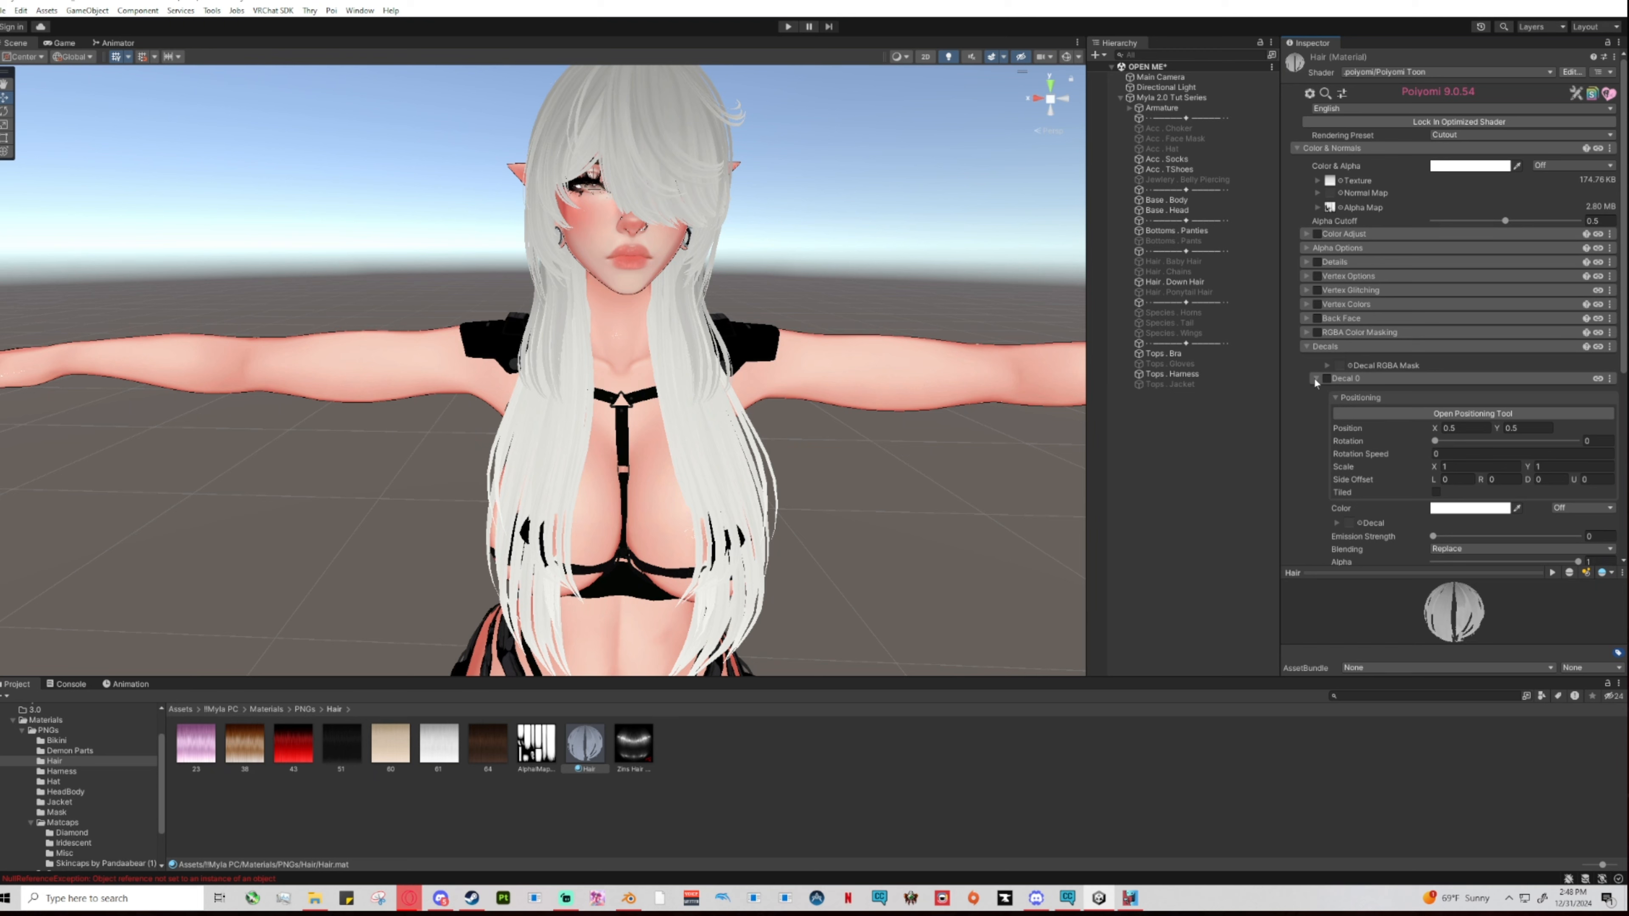
scroll(1396, 366, down, 4)
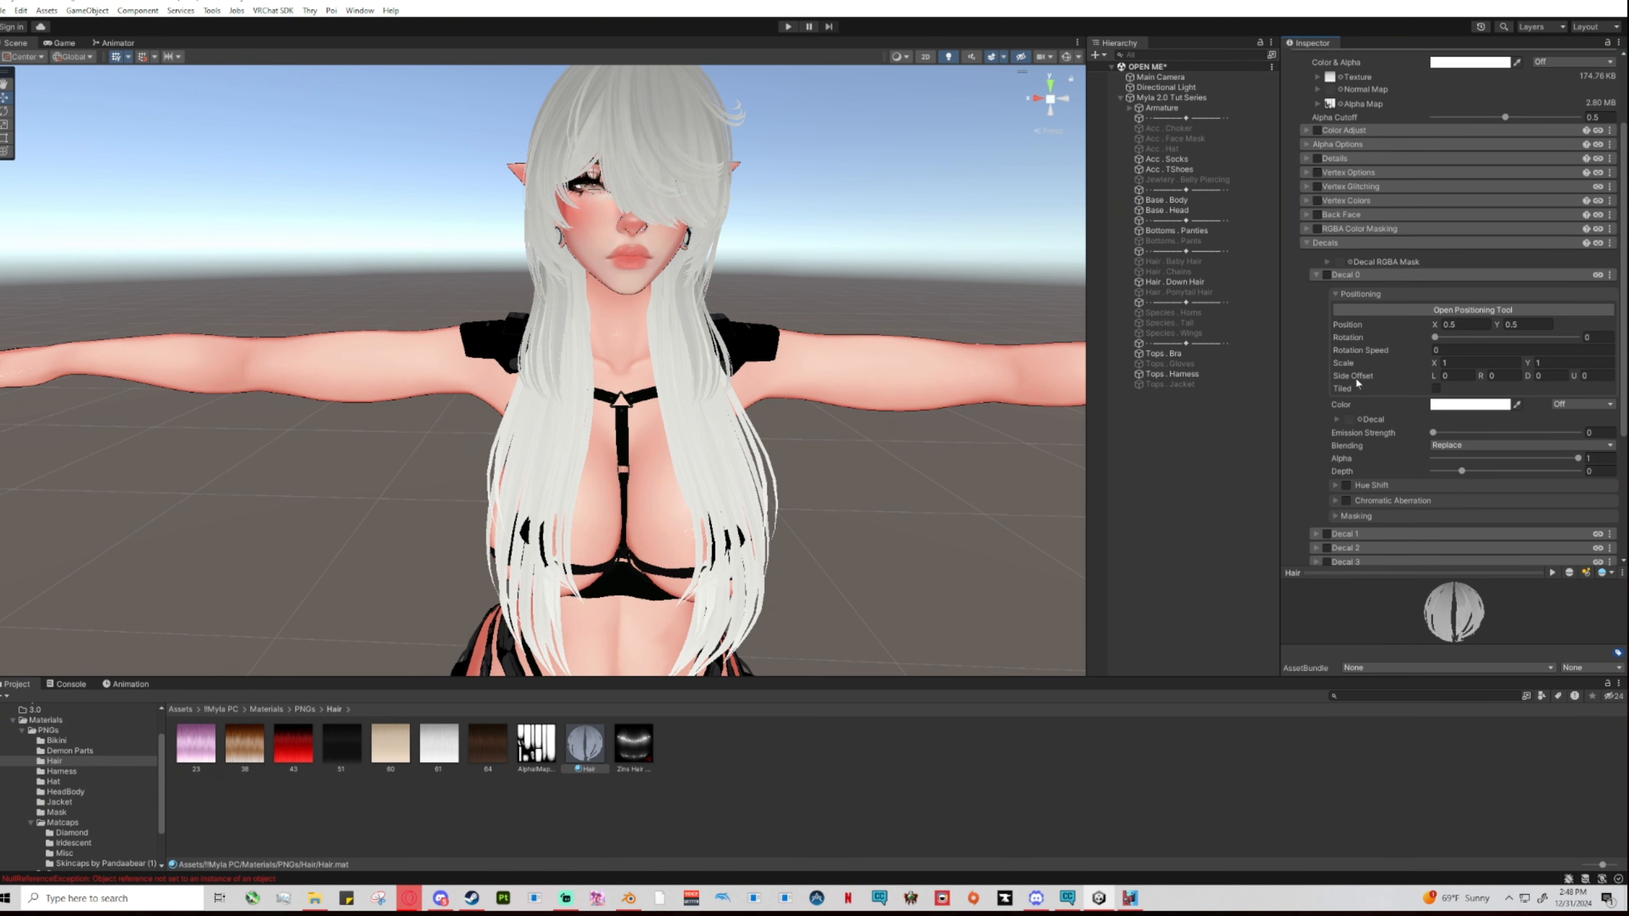
click(1326, 275)
scroll(1340, 384, down, 1)
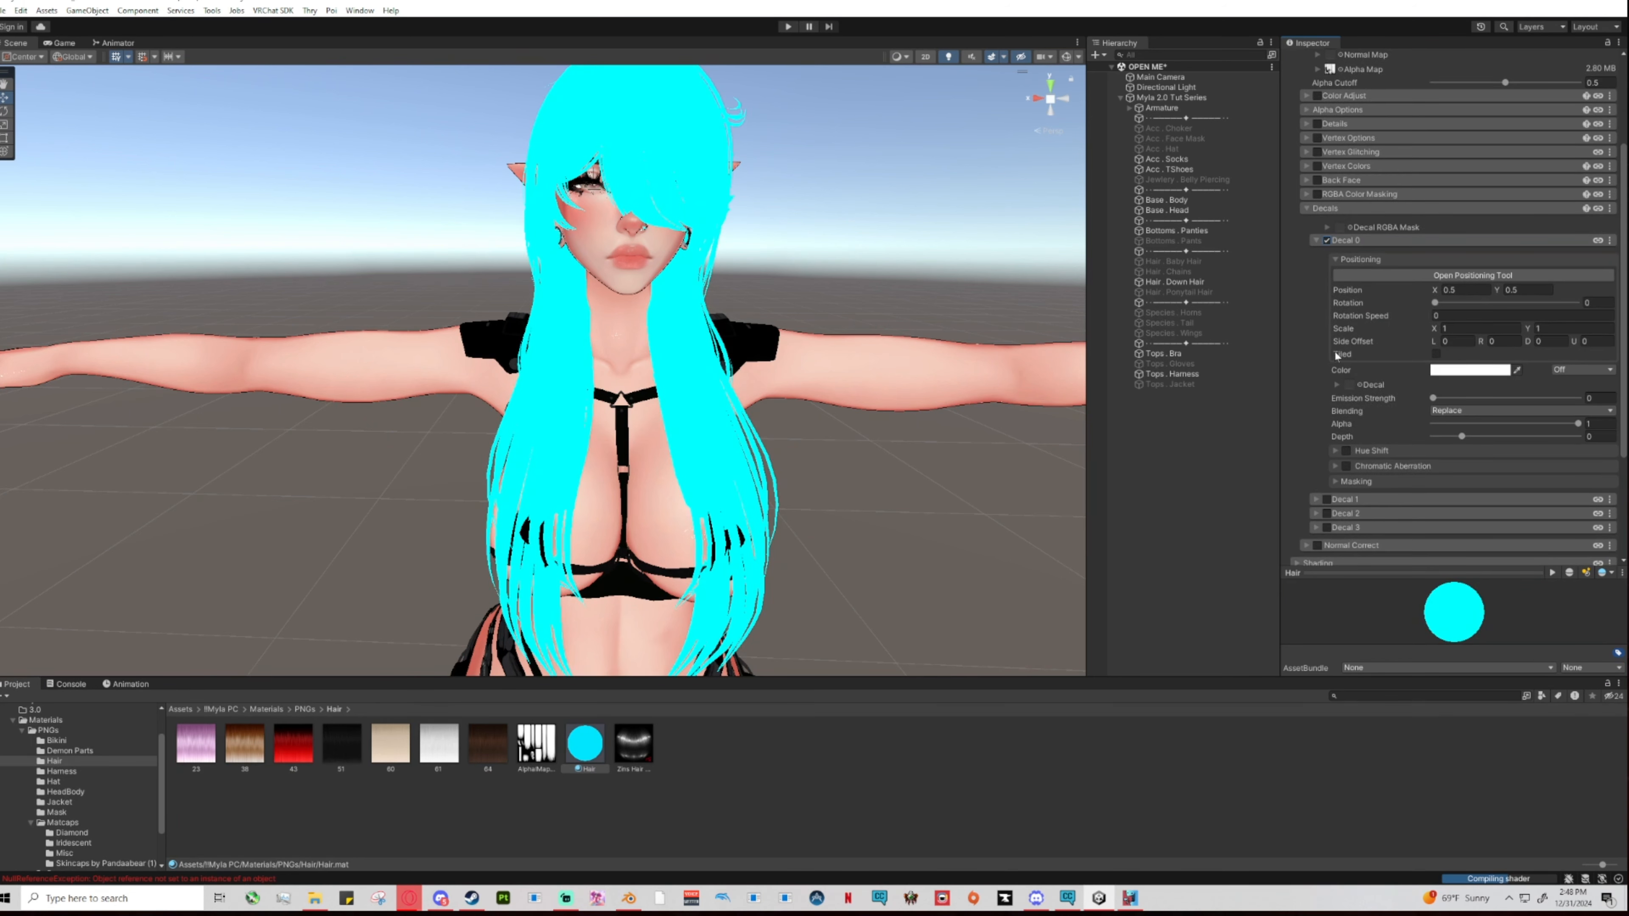
Mark Decal 0's Alpha as animated with the RA tag and assign the black hair texture as its decal.
right_click(1340, 424)
click(1383, 448)
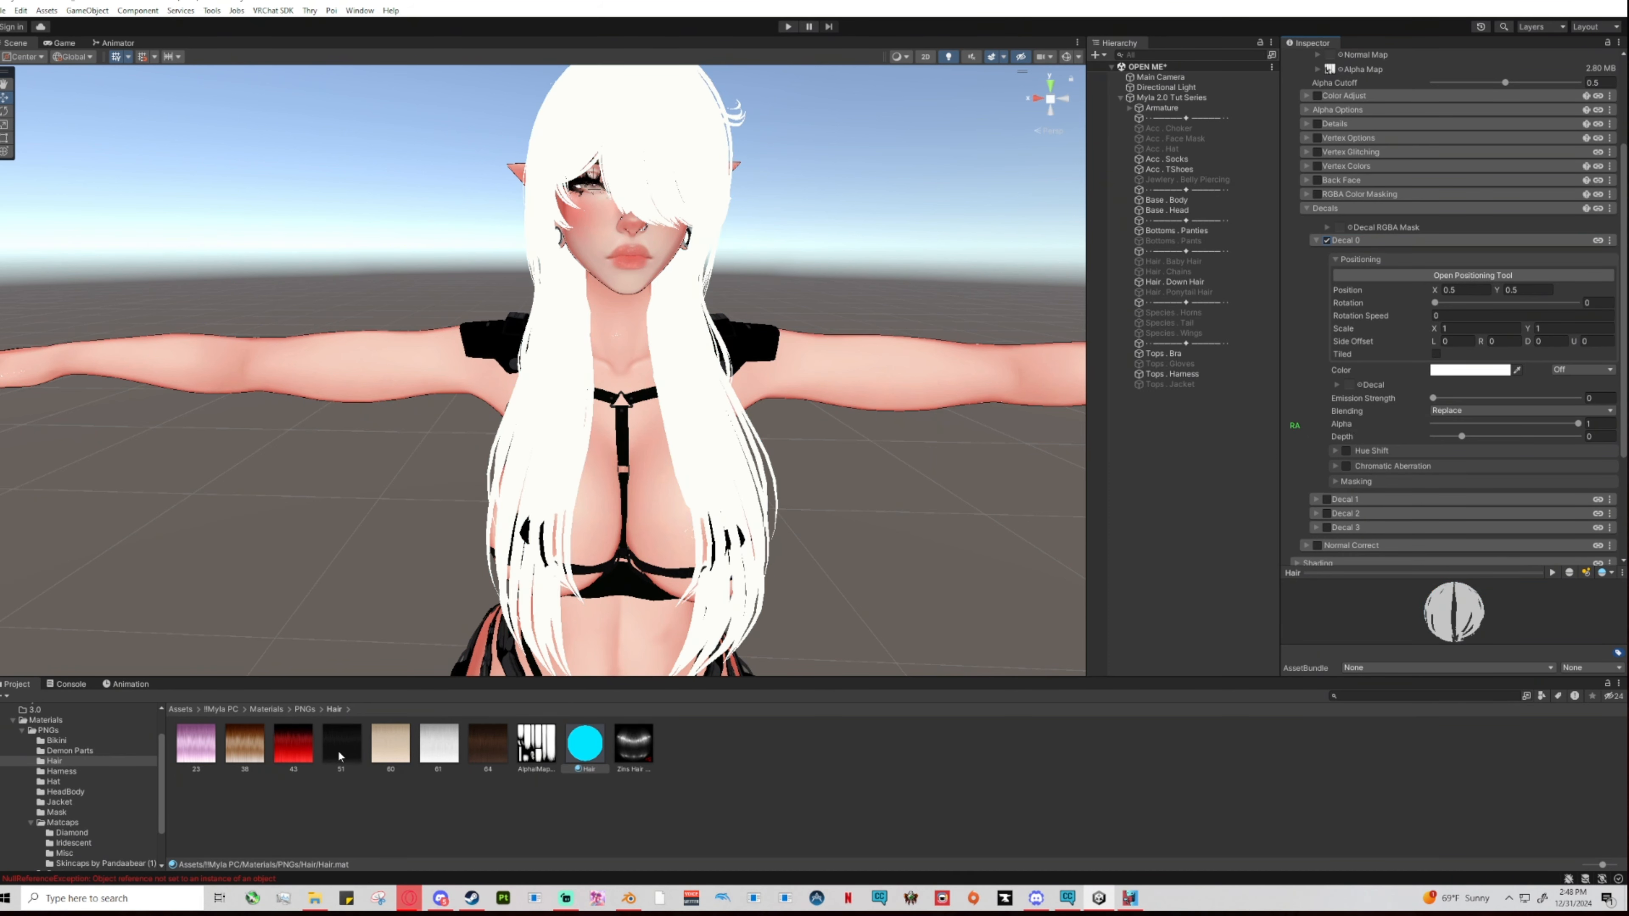
drag(340, 757, 1349, 385)
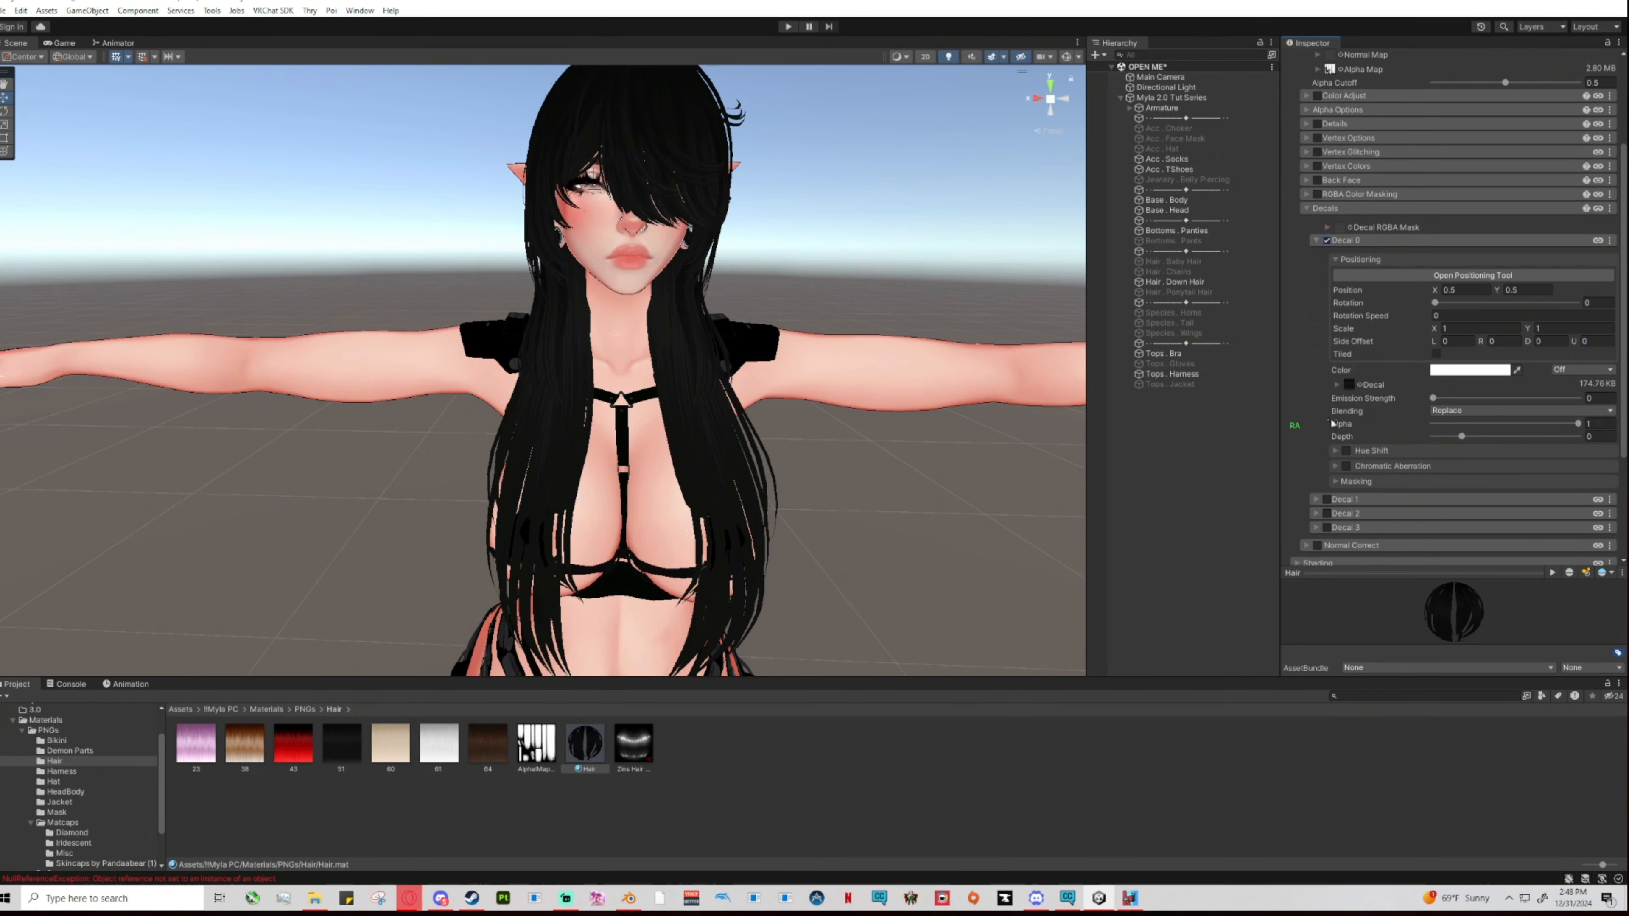
Preview the black hair decal at Alpha 1 and 0.52, then set its Alpha to 0.
drag(1579, 424, 1627, 434)
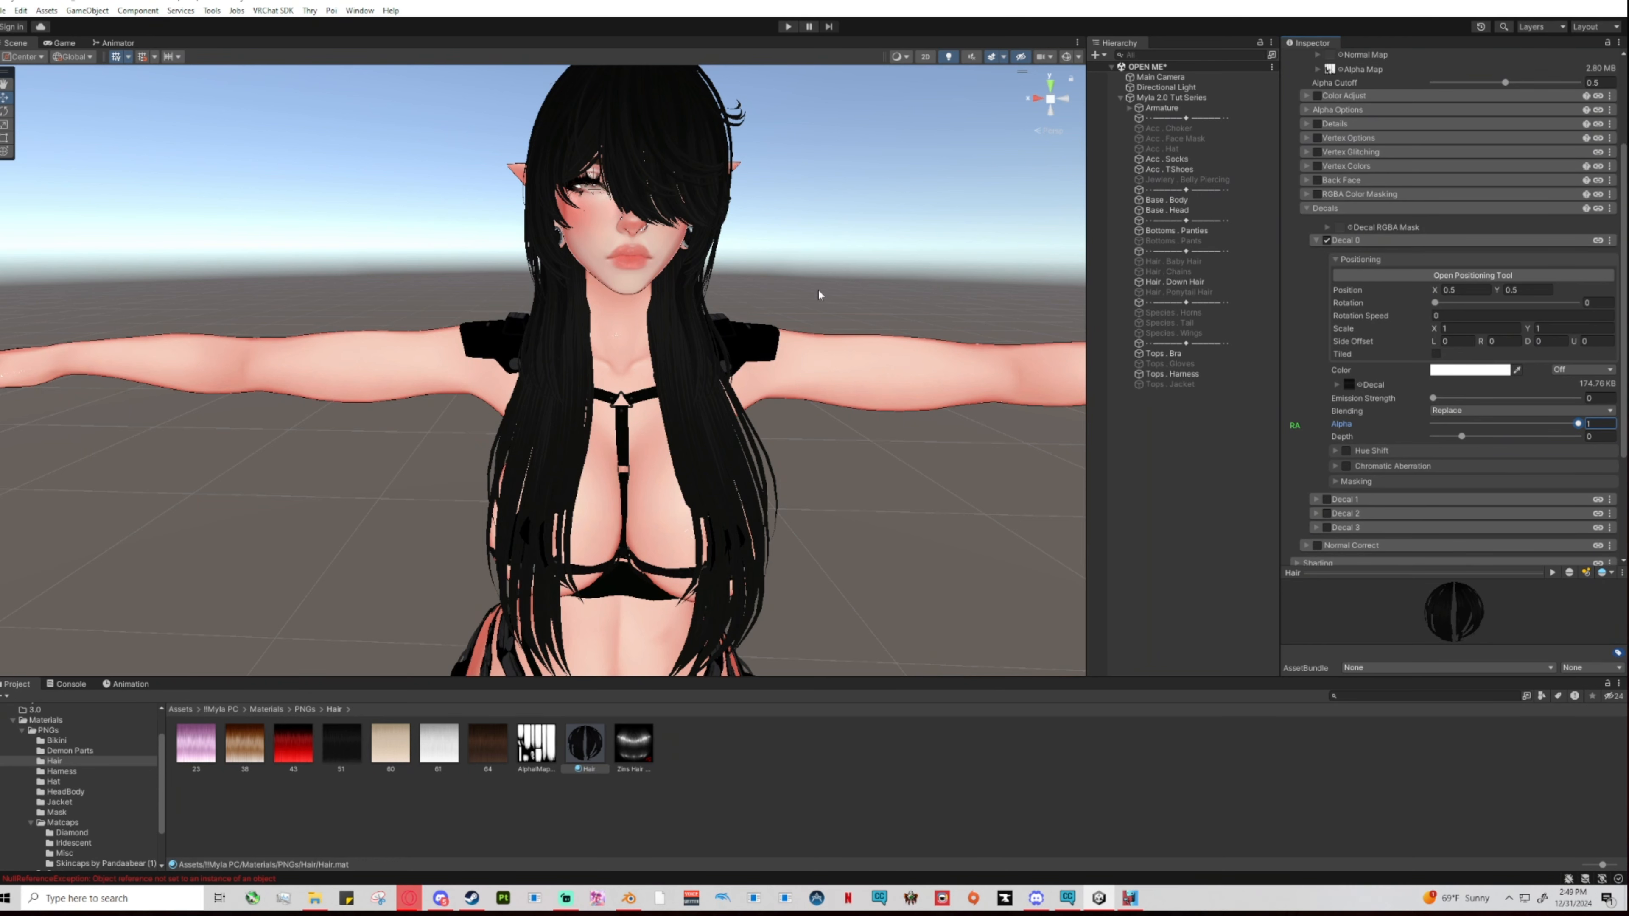
drag(1439, 425, 1509, 423)
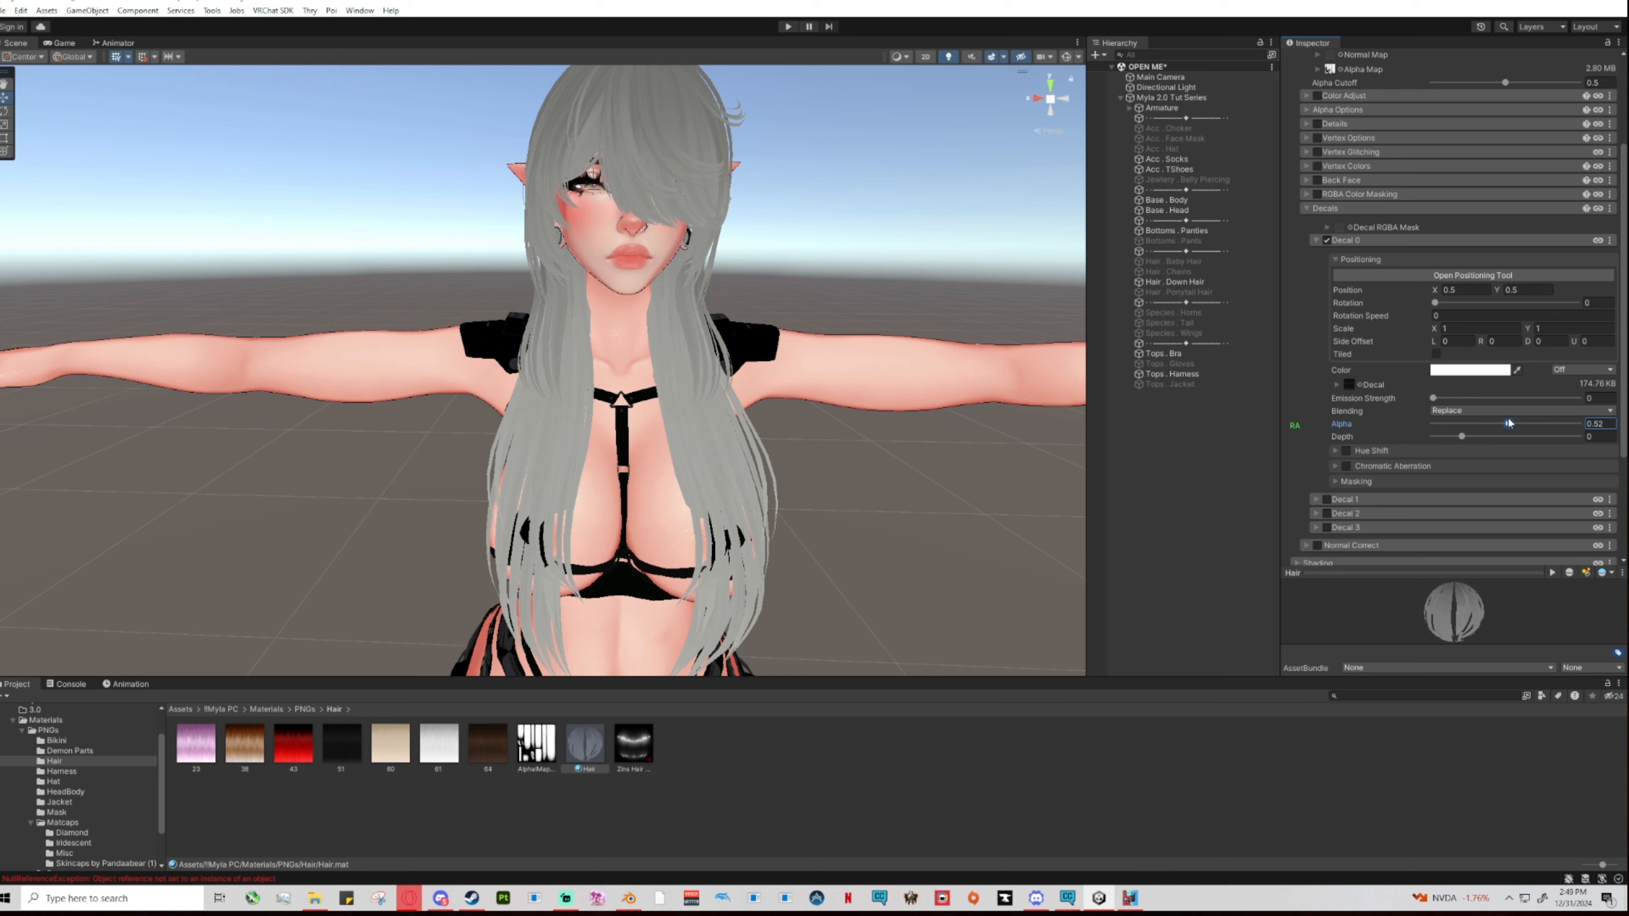
drag(1509, 423, 1411, 429)
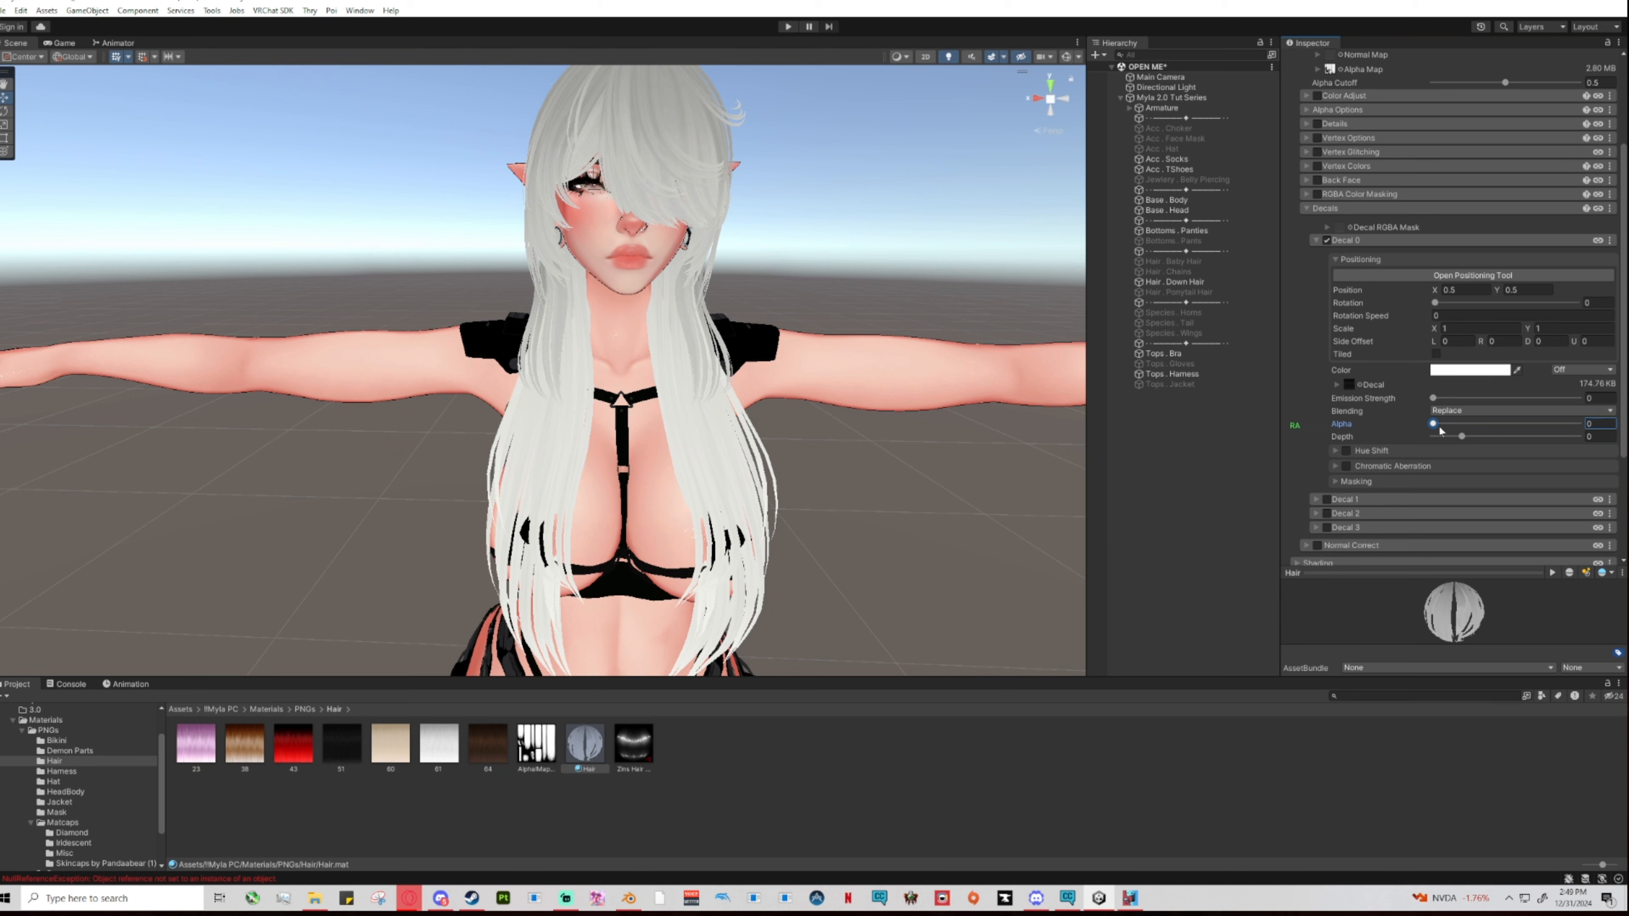
Compare the white hair with the black decal by setting Decal 0's Alpha to 1, then back to 0.
drag(1437, 426, 1404, 428)
drag(1426, 422, 749, 383)
drag(1434, 424, 1626, 411)
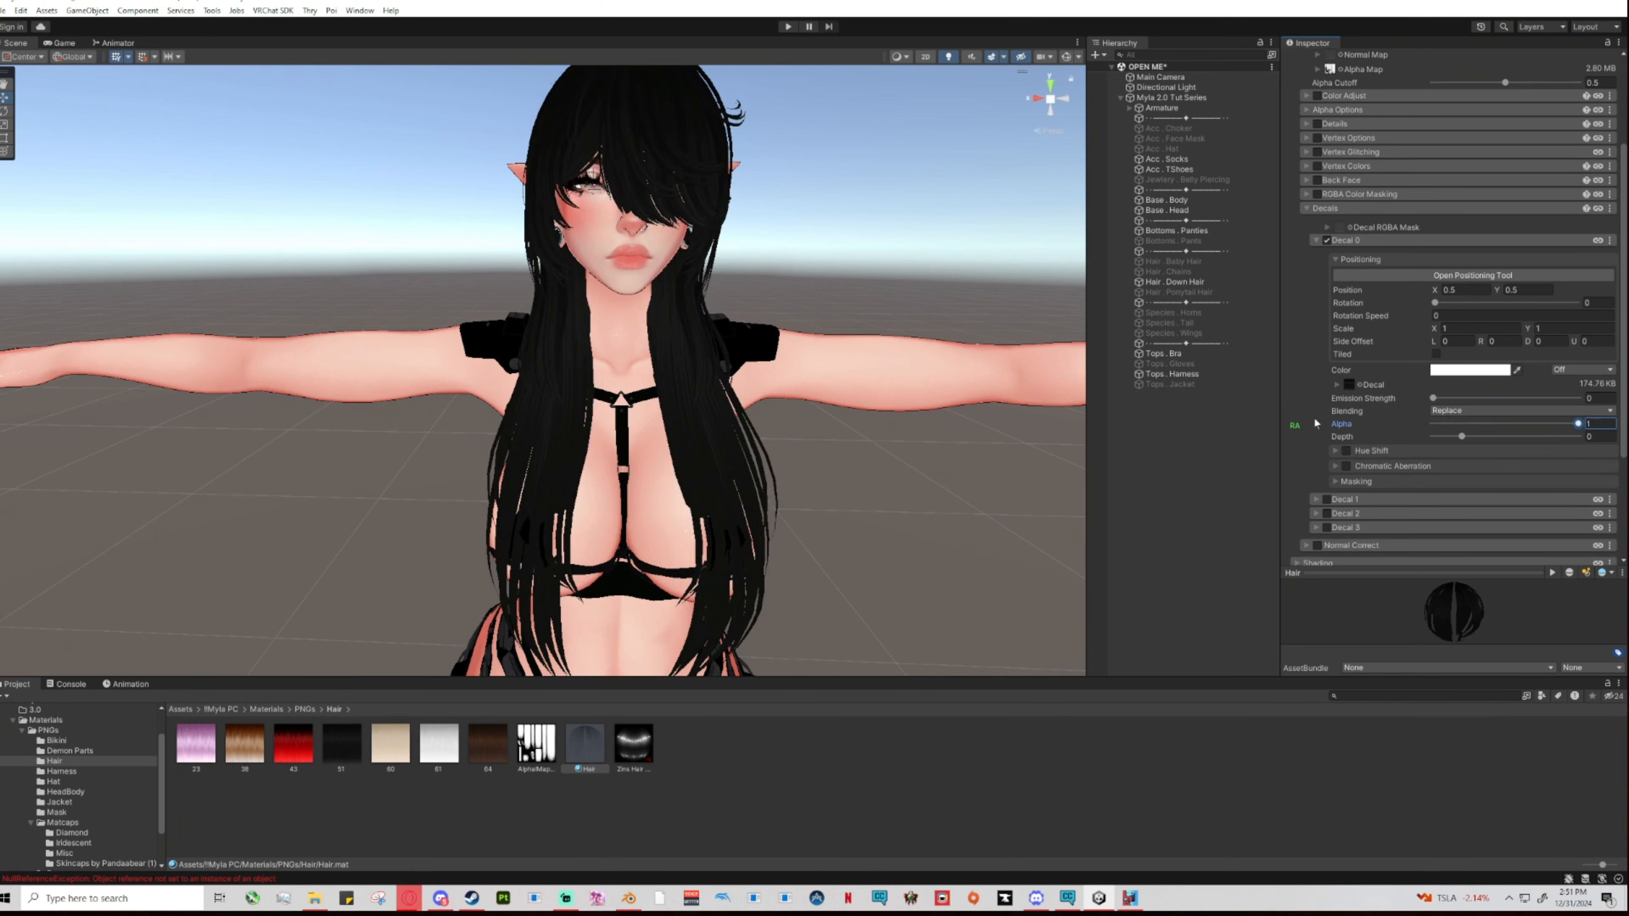
drag(1443, 428, 1273, 425)
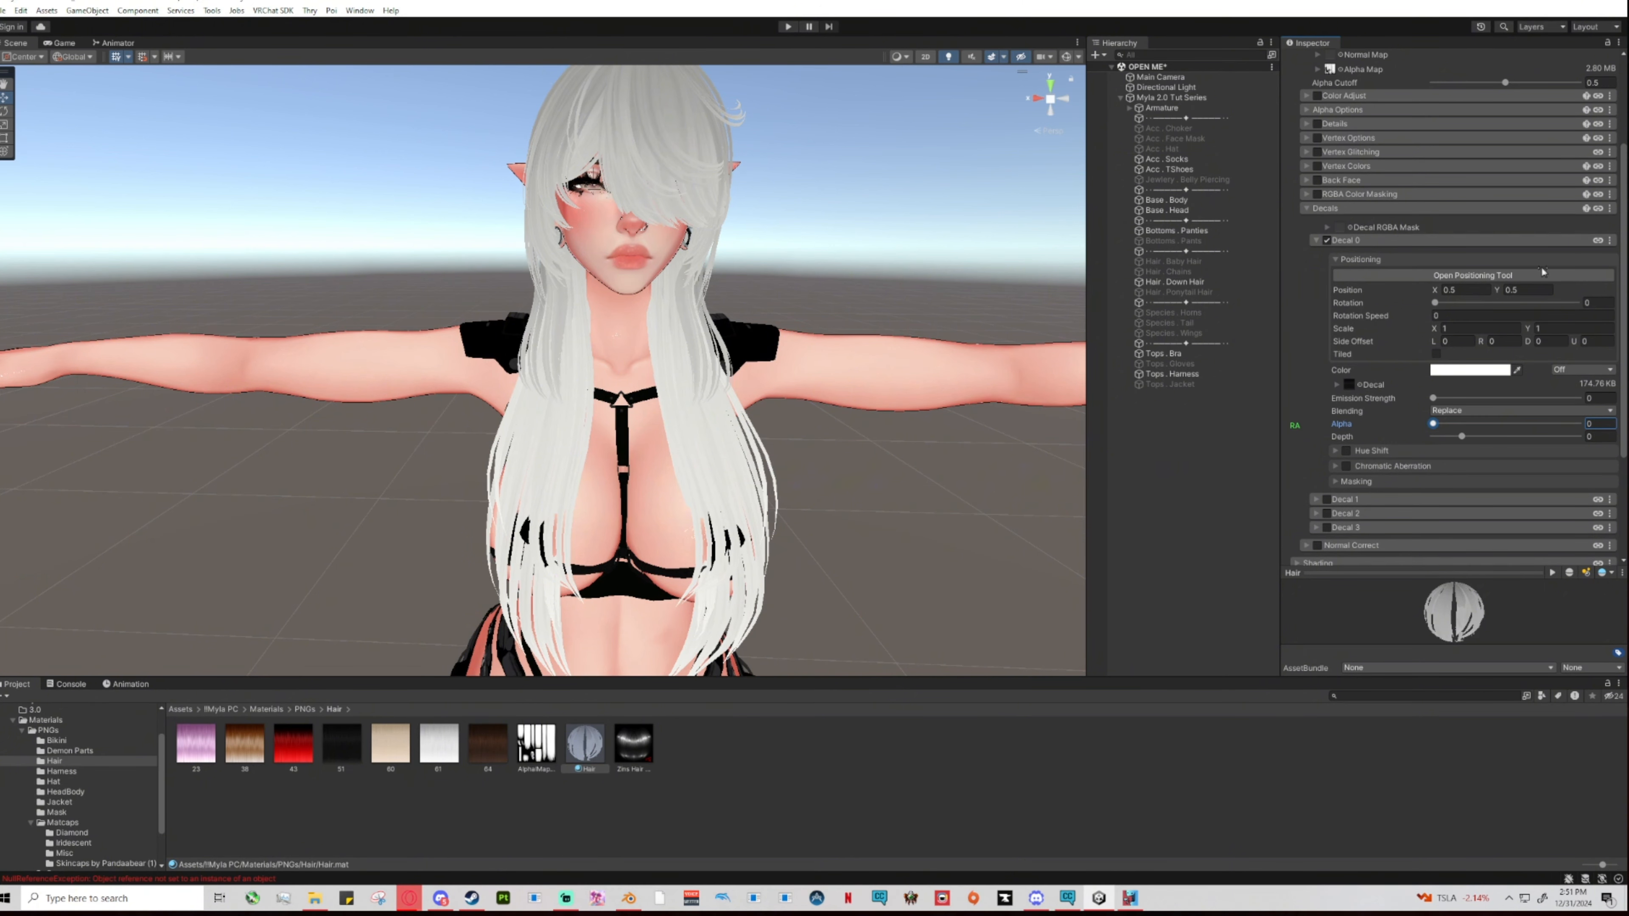
Reset Decal 0 on the Hair material to its defaults and collapse its section.
click(1609, 241)
click(1539, 262)
click(1316, 240)
scroll(850, 457, down, 1)
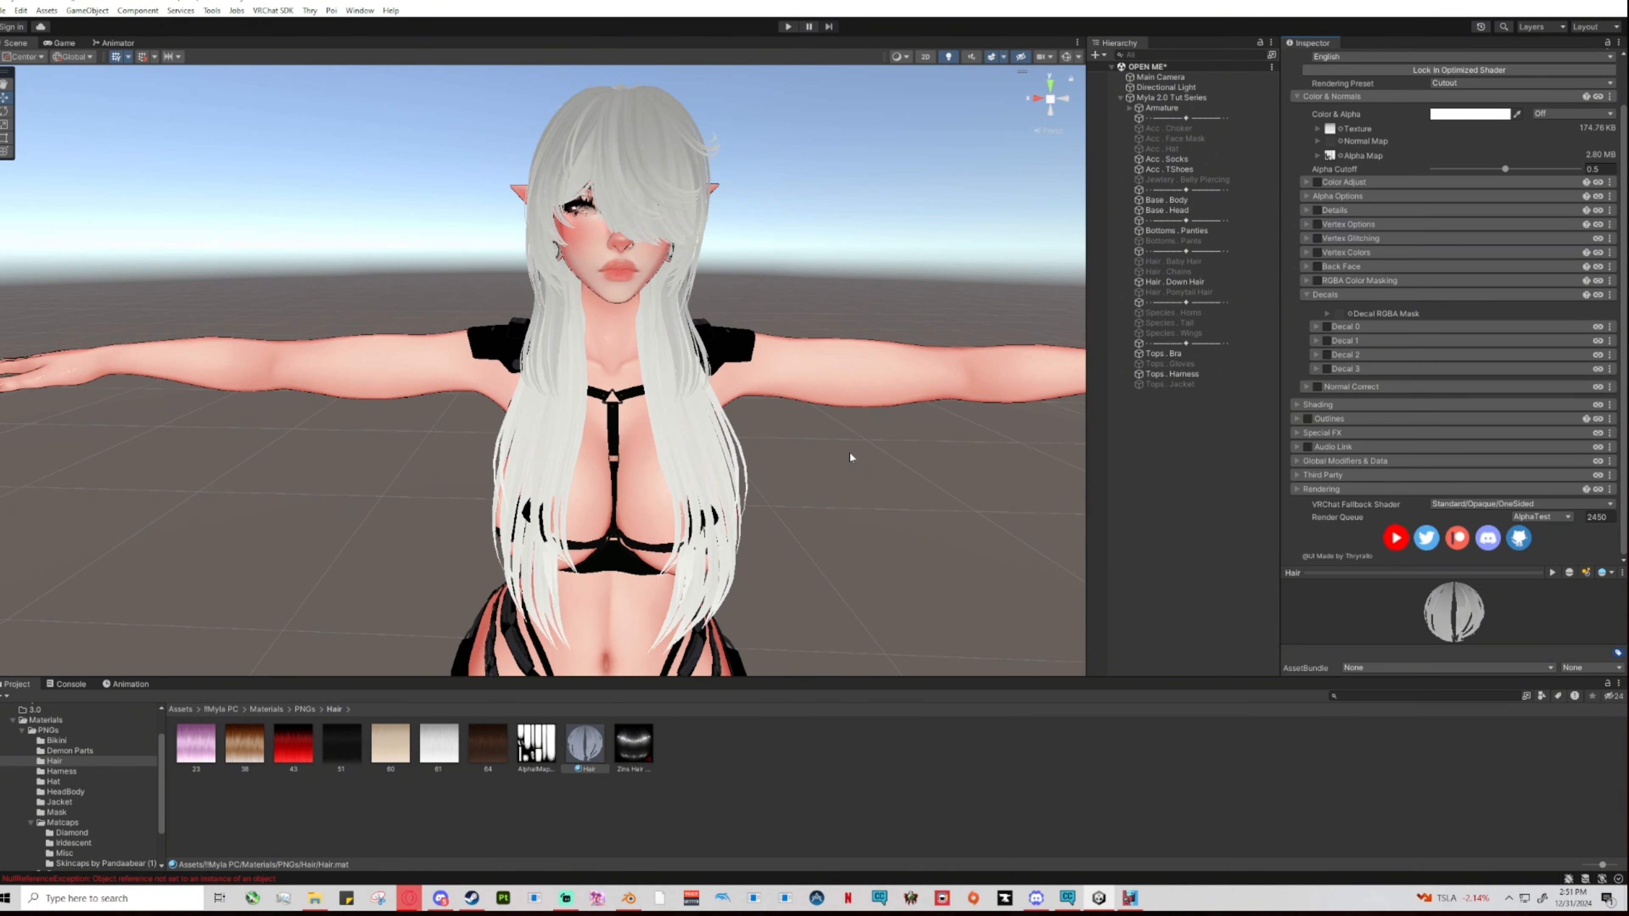
Deselect the Hair material and inspect the avatar's full outfit, briefly checking the harness object before clearing the selection.
click(891, 484)
scroll(858, 477, down, 5)
middle_drag(904, 442, 911, 385)
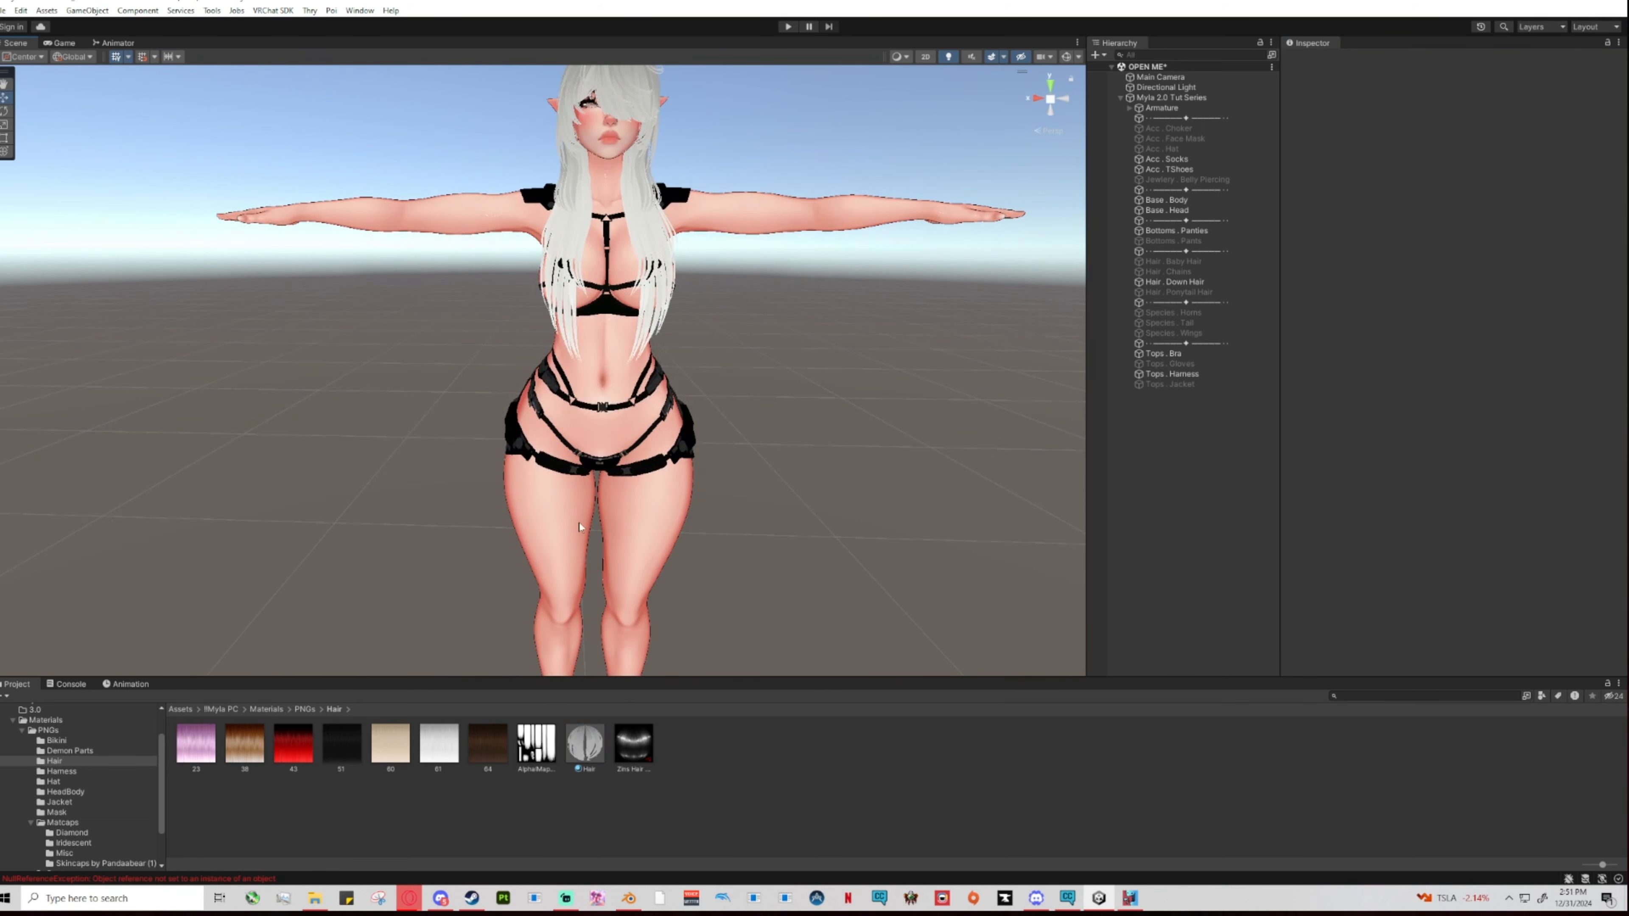
click(549, 193)
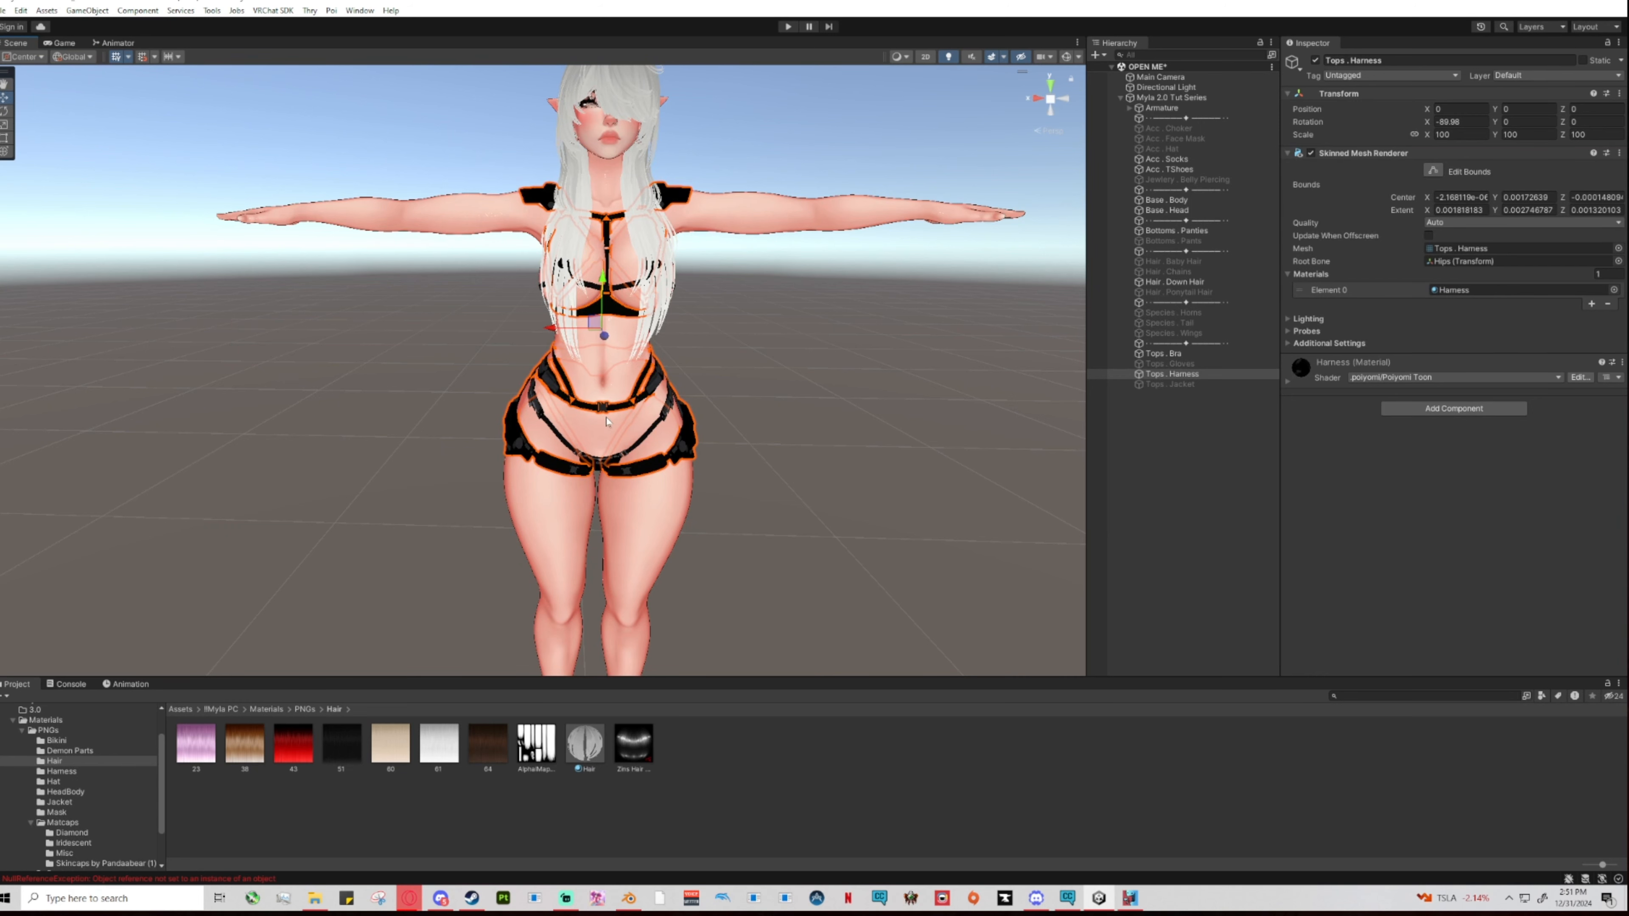
click(816, 445)
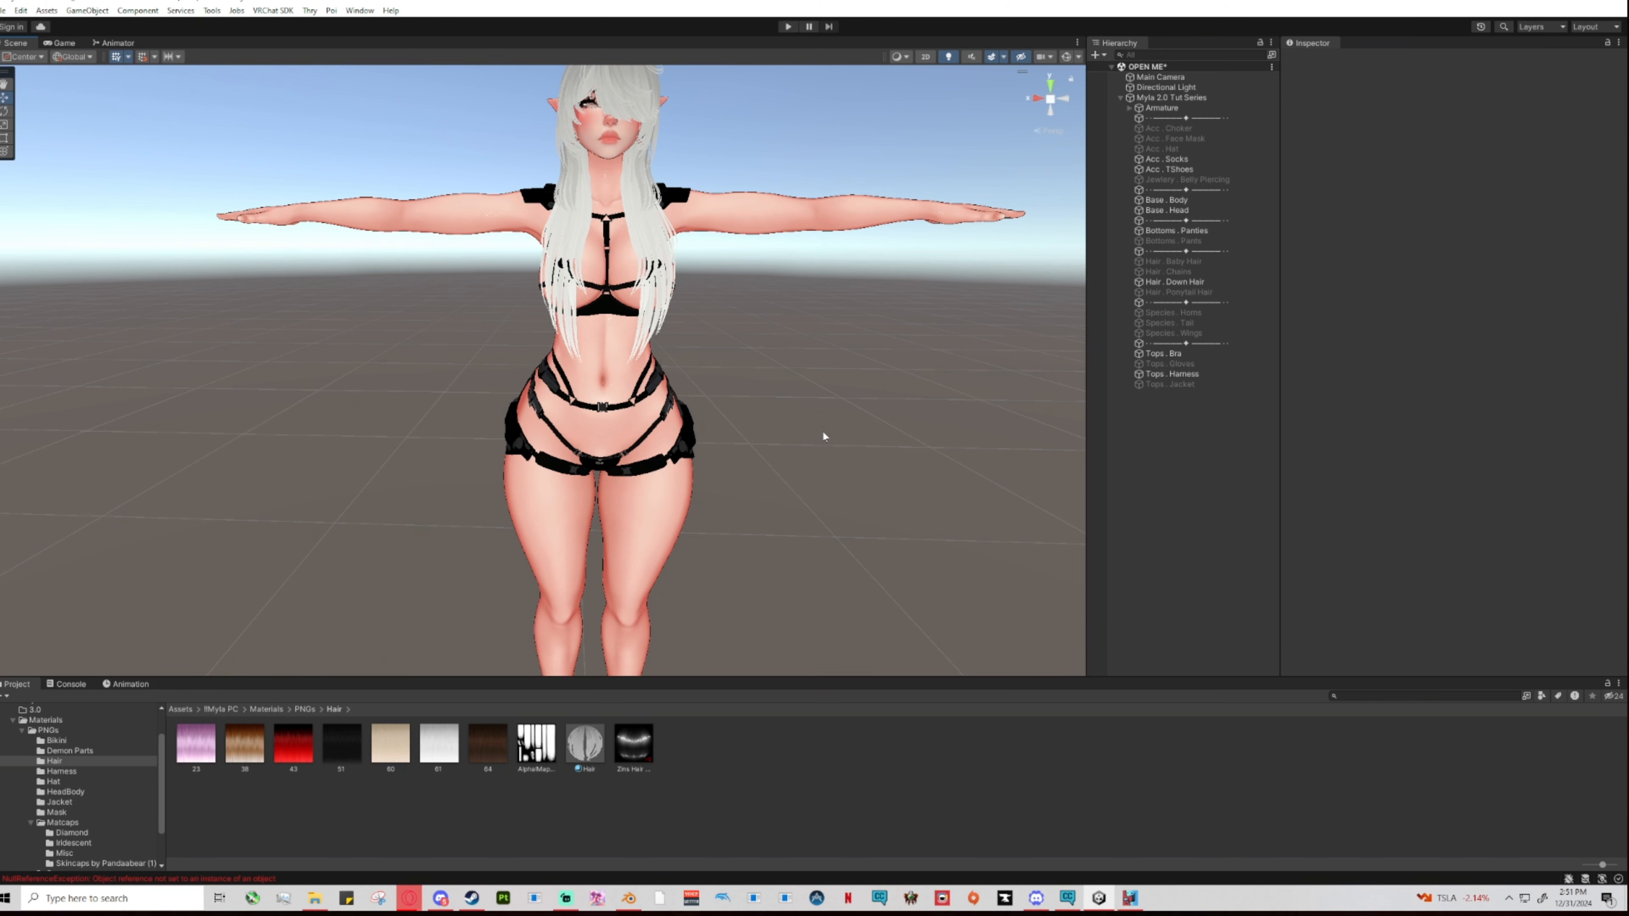
scroll(822, 430, down, 5)
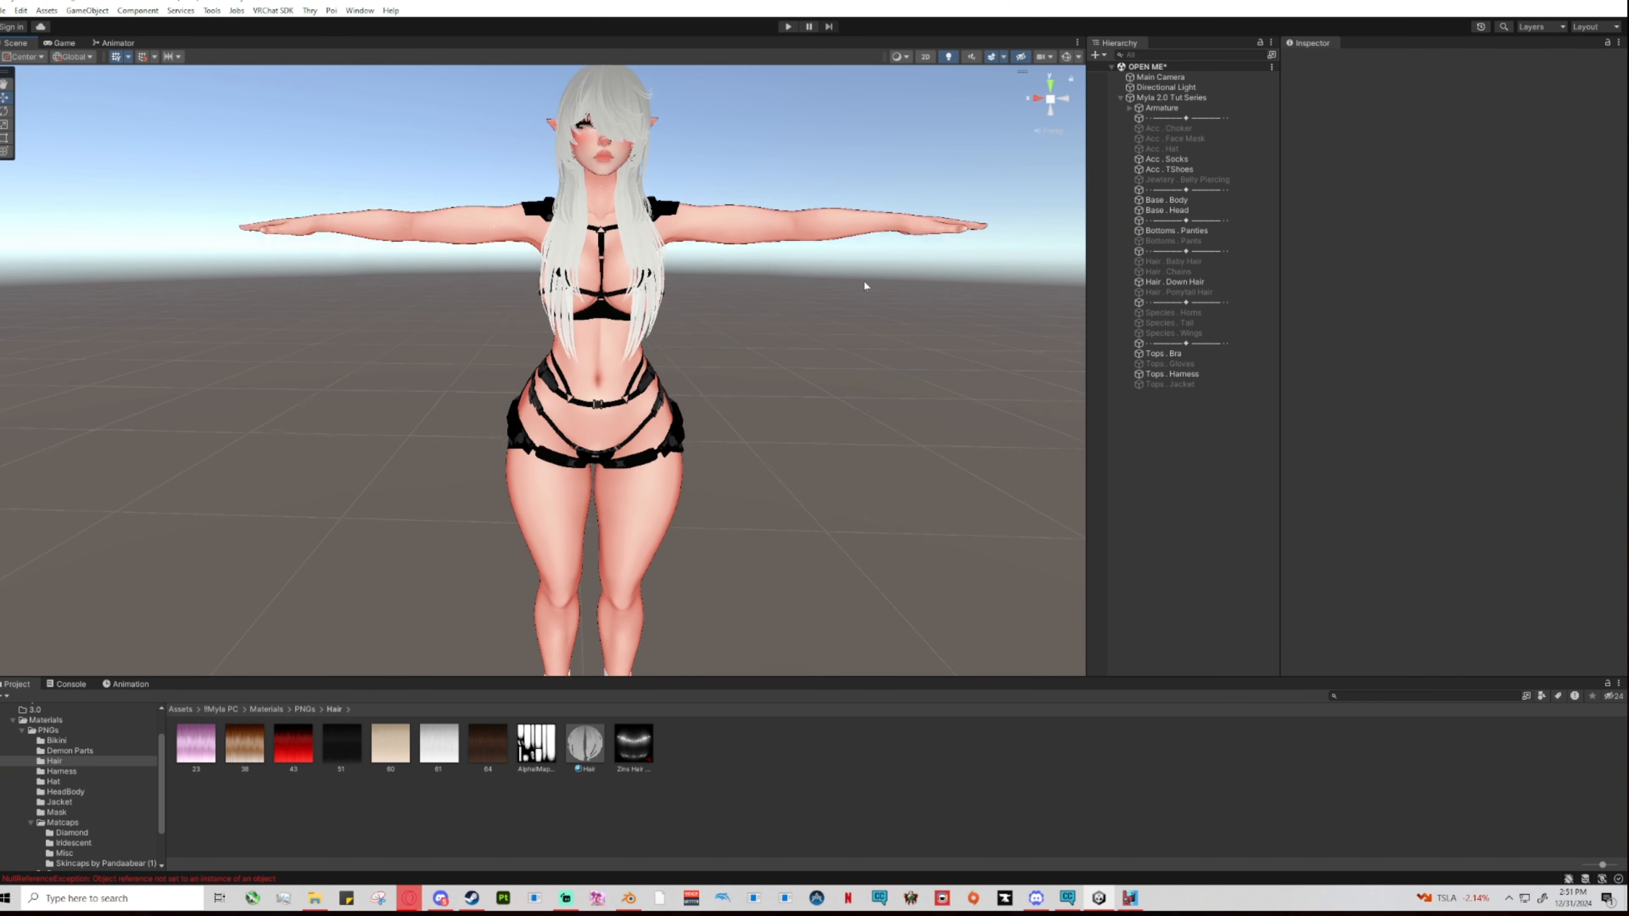